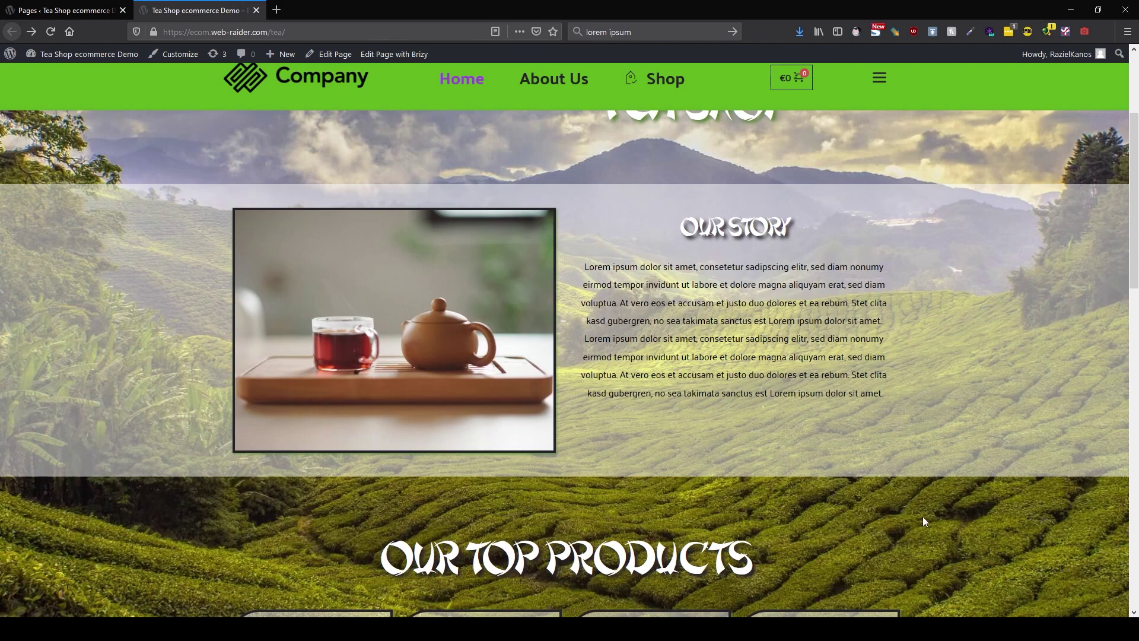
Review the home page and the About Us page of the tea shop site.
{"action": "scroll", "coordinate": [883, 531], "scroll_direction": "up", "scroll_amount": 3}
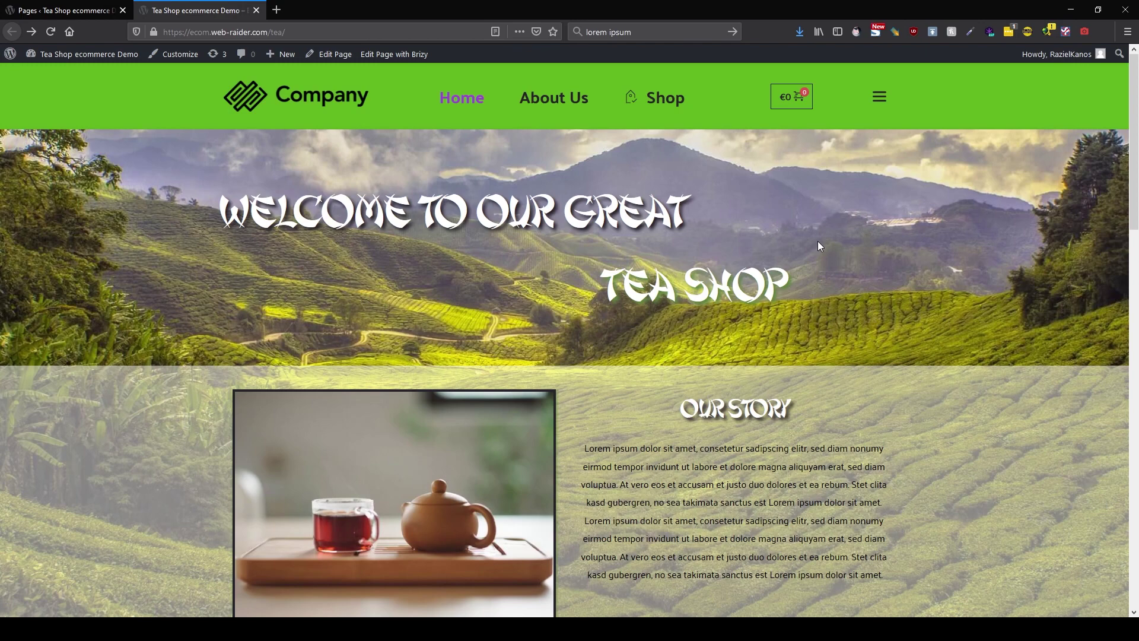
{"action": "left_click", "coordinate": [541, 113]}
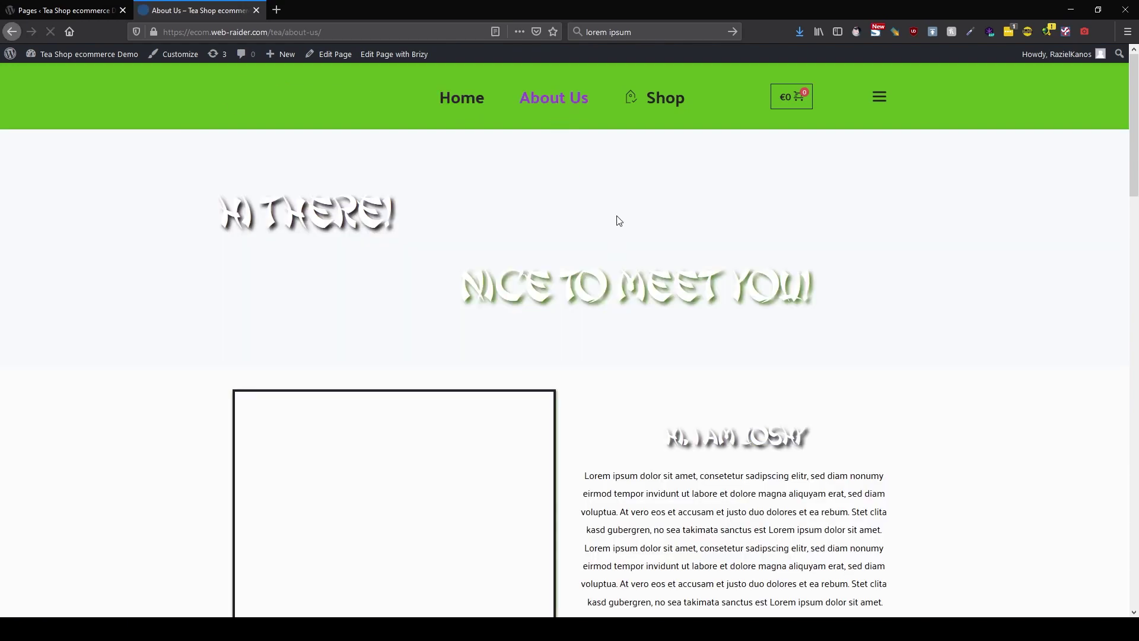
{"action": "scroll", "coordinate": [664, 353], "scroll_direction": "down", "scroll_amount": 10}
{"action": "scroll", "coordinate": [664, 353], "scroll_direction": "down", "scroll_amount": 10}
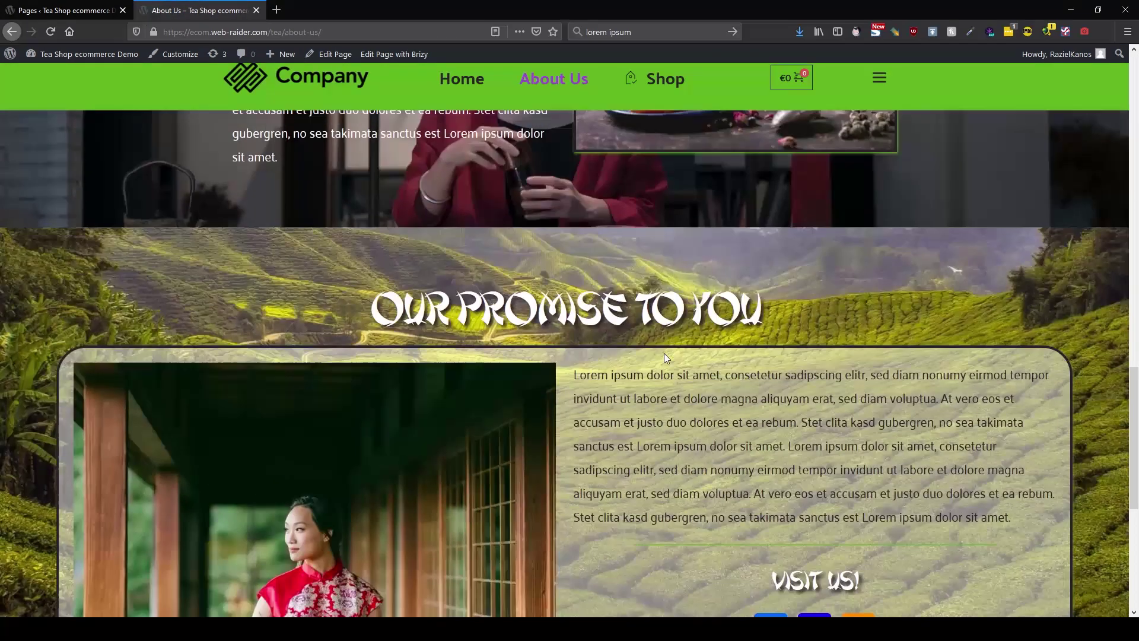
{"action": "scroll", "coordinate": [664, 353], "scroll_direction": "up", "scroll_amount": 7}
{"action": "scroll", "coordinate": [665, 354], "scroll_direction": "up", "scroll_amount": 5}
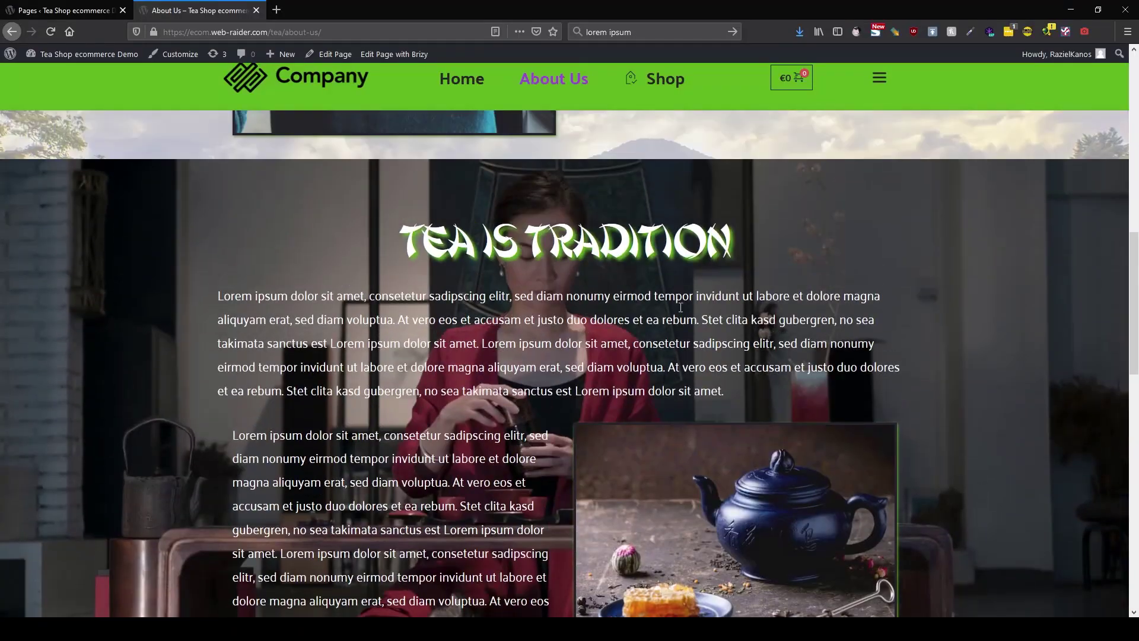
View the Shop page and the product page of Product 4, and return to the shop listing.
{"action": "left_click", "coordinate": [663, 79]}
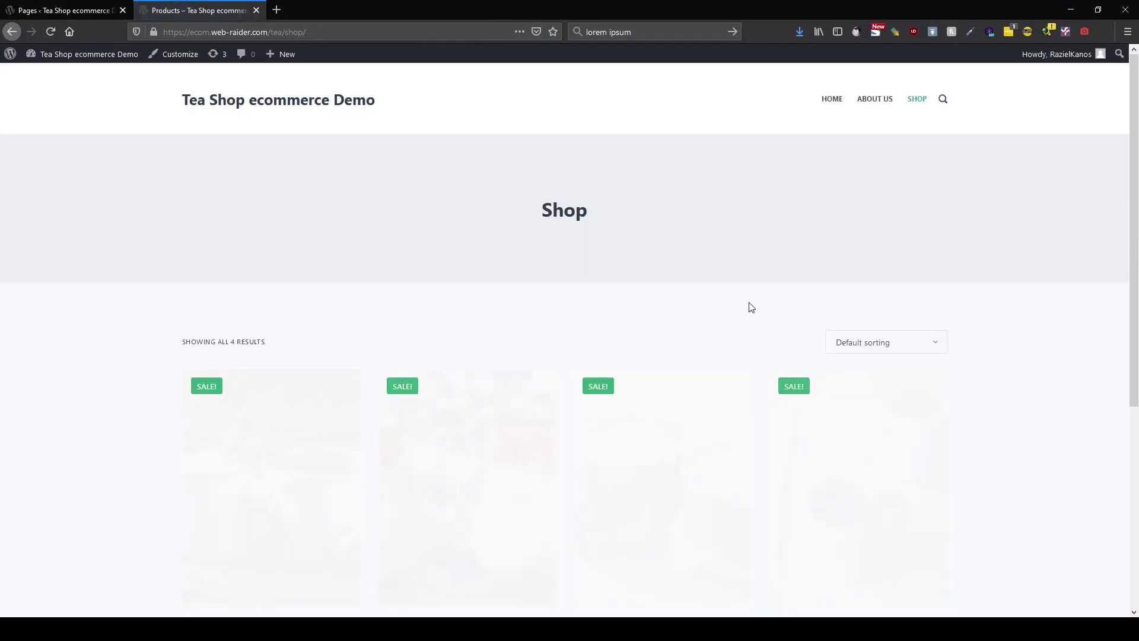
{"action": "scroll", "coordinate": [756, 436], "scroll_direction": "down", "scroll_amount": 4}
{"action": "left_click", "coordinate": [834, 263]}
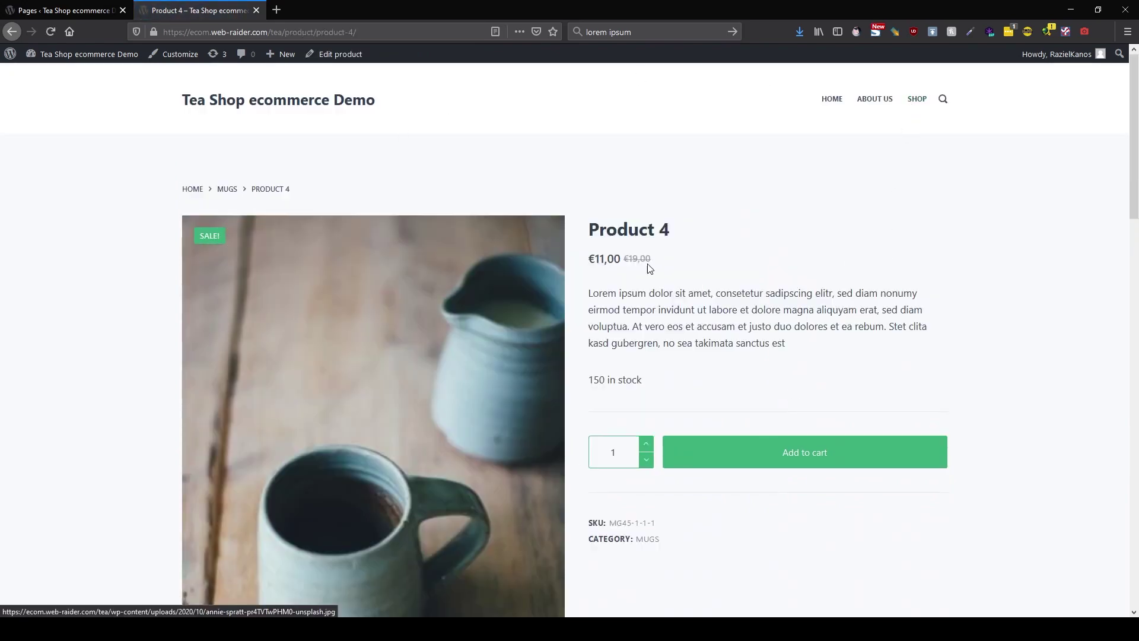
{"action": "key", "text": "alt+Left"}
{"action": "scroll", "coordinate": [732, 462], "scroll_direction": "up", "scroll_amount": 4}
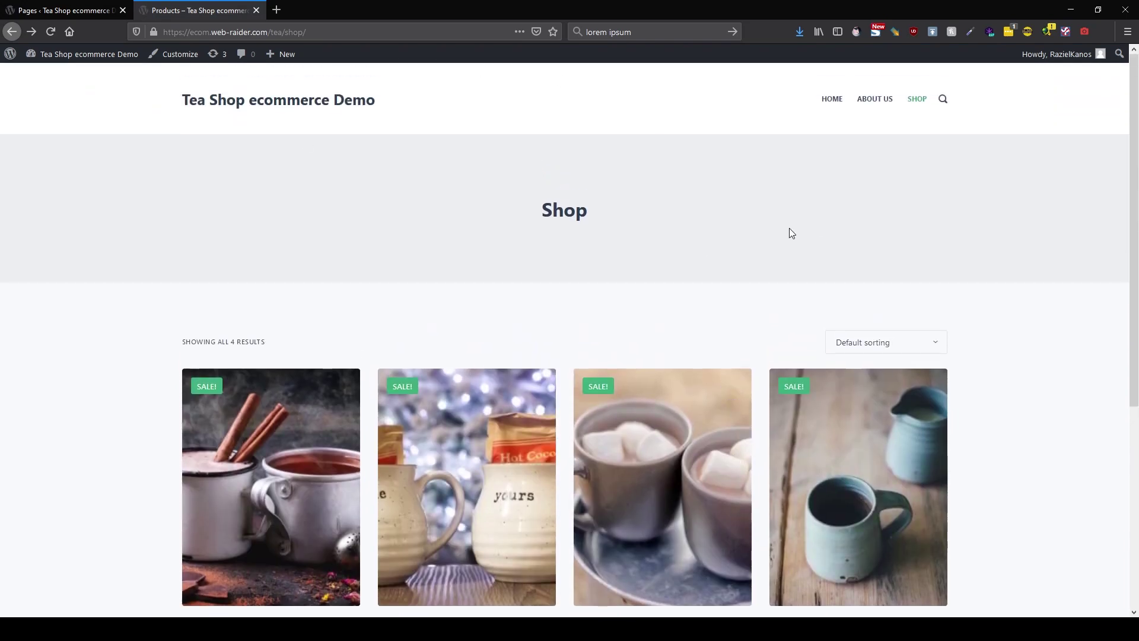
Go to the list of Brizy templates in the site's WordPress admin area.
{"action": "left_click", "coordinate": [66, 16]}
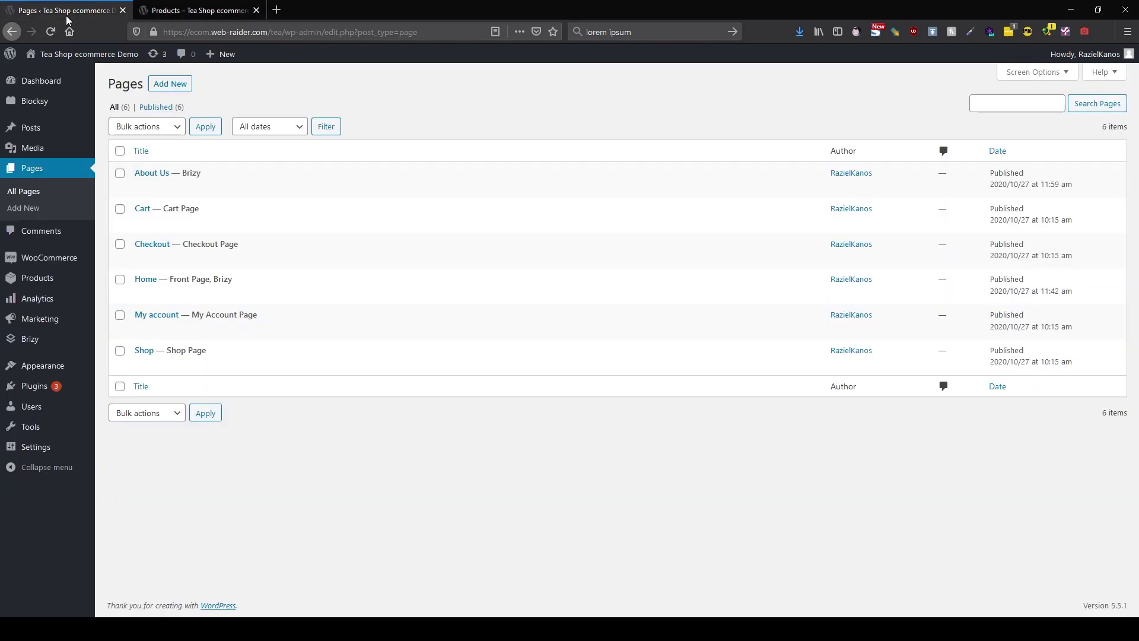
{"action": "left_click", "coordinate": [12, 83]}
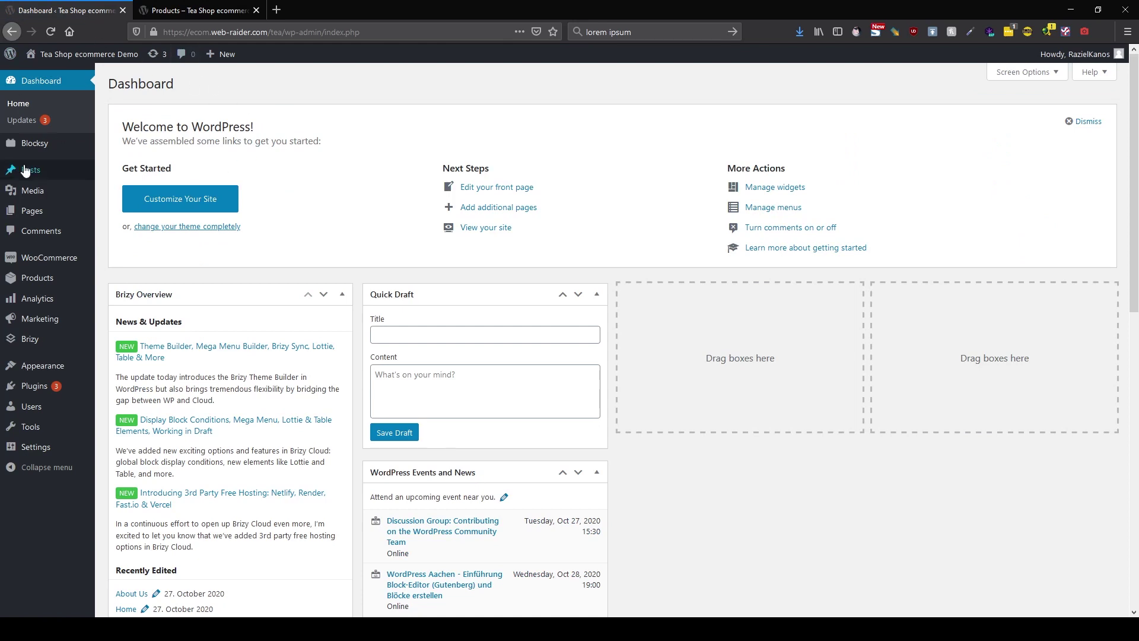
{"action": "mouse_move", "coordinate": [25, 172]}
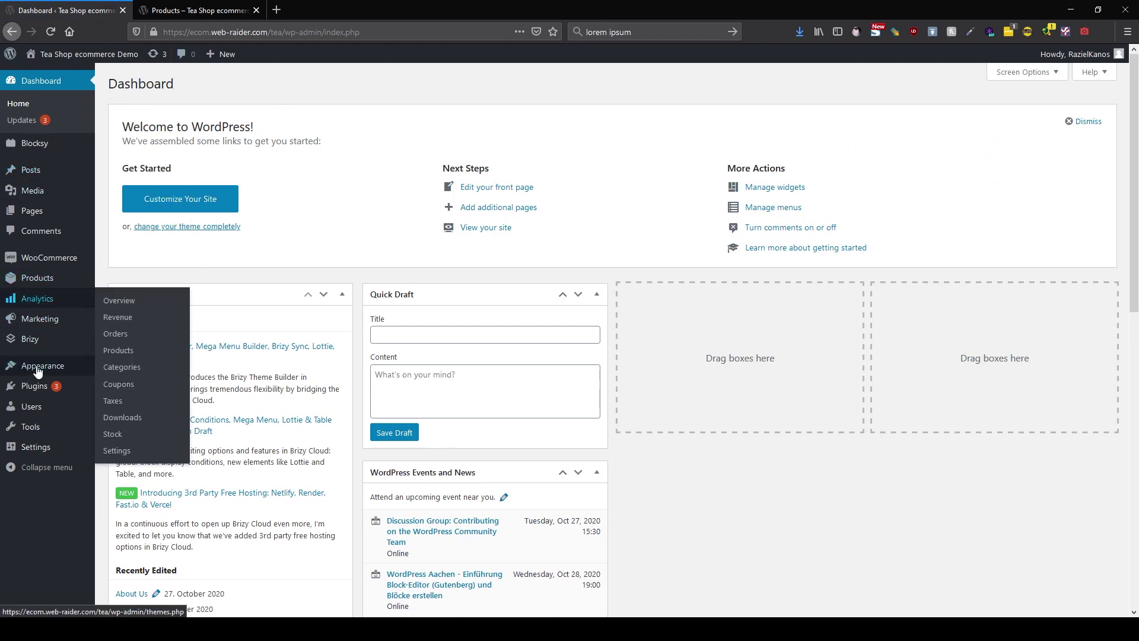
{"action": "mouse_move", "coordinate": [37, 343]}
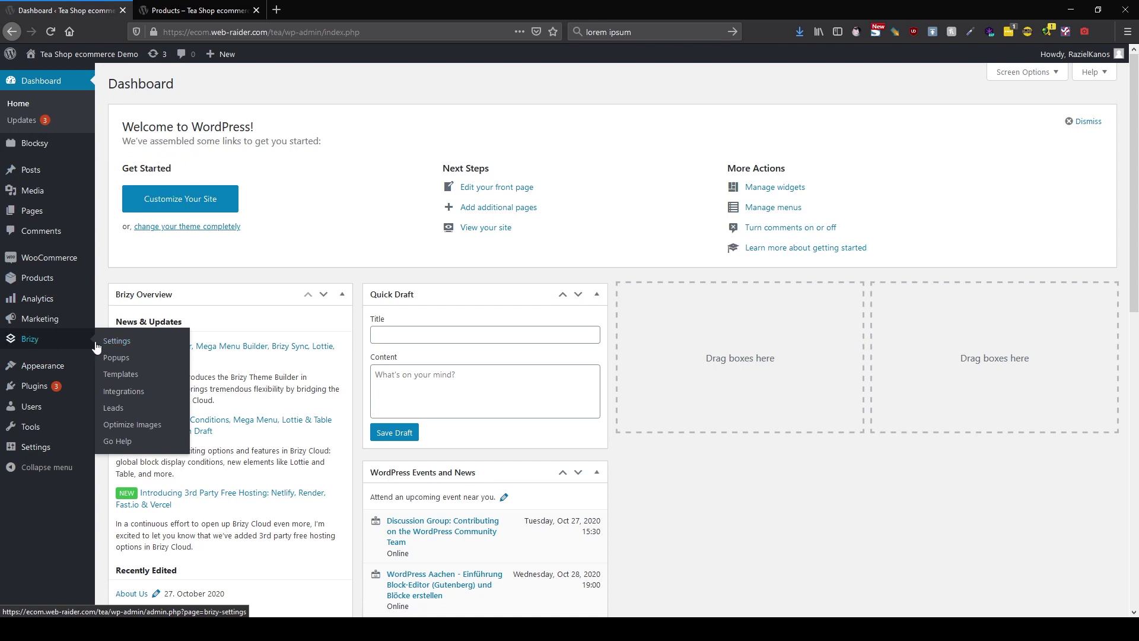
{"action": "left_click", "coordinate": [139, 378]}
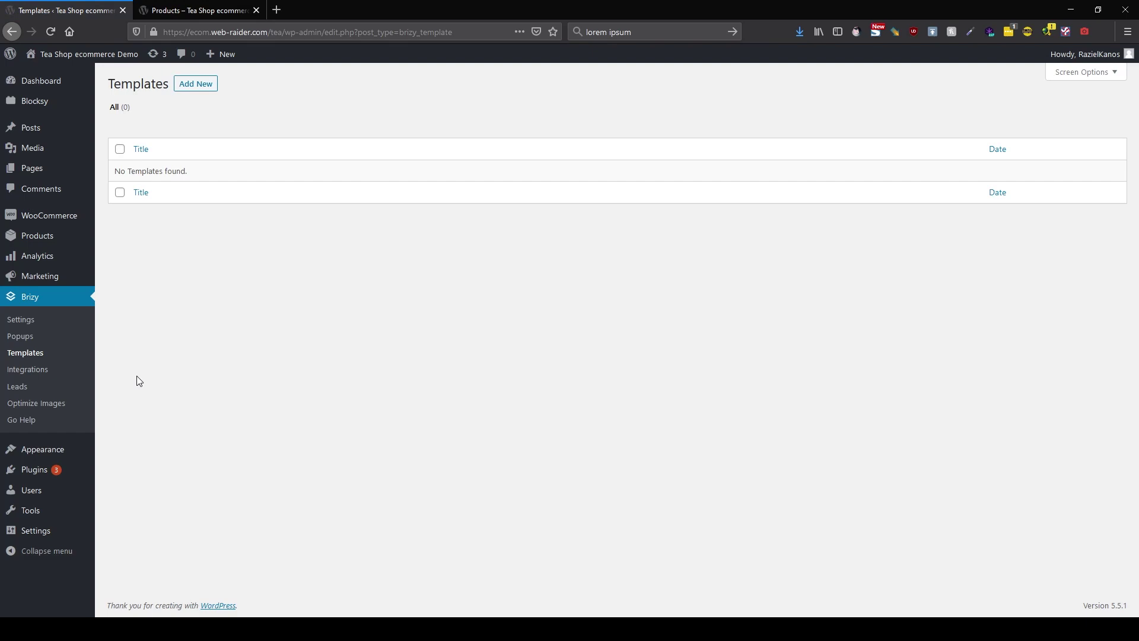
Examine the Product 1 page in the shop, including its description and related products.
{"action": "left_click", "coordinate": [165, 10]}
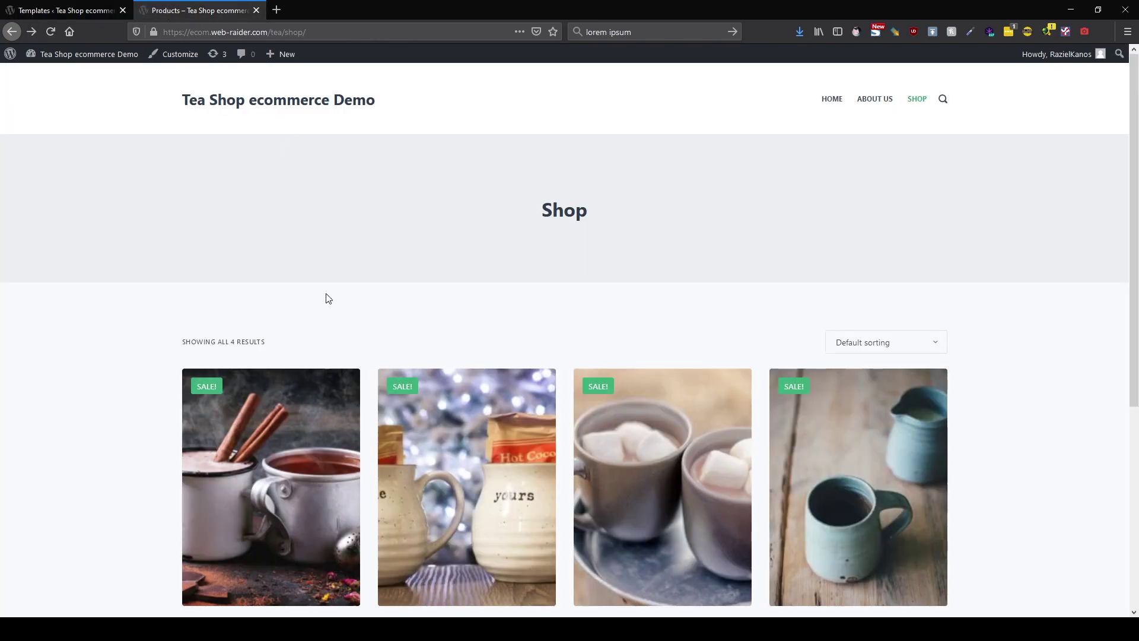
{"action": "scroll", "coordinate": [314, 258], "scroll_direction": "down", "scroll_amount": 3}
{"action": "left_click", "coordinate": [285, 290]}
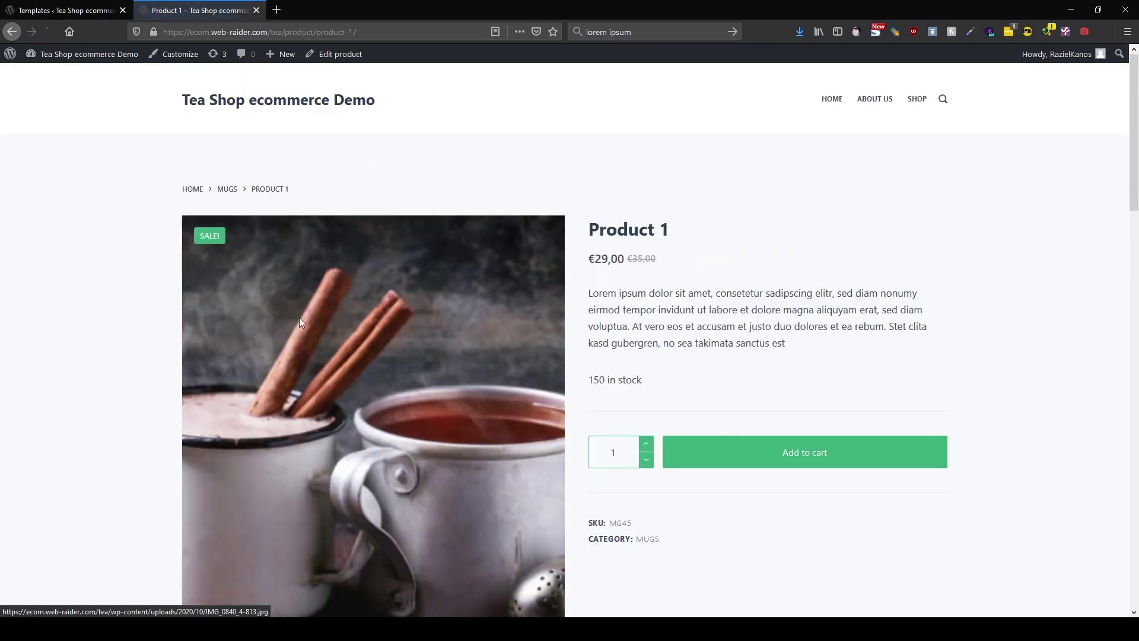
{"action": "scroll", "coordinate": [663, 315], "scroll_direction": "down", "scroll_amount": 6}
{"action": "scroll", "coordinate": [670, 321], "scroll_direction": "down", "scroll_amount": 8}
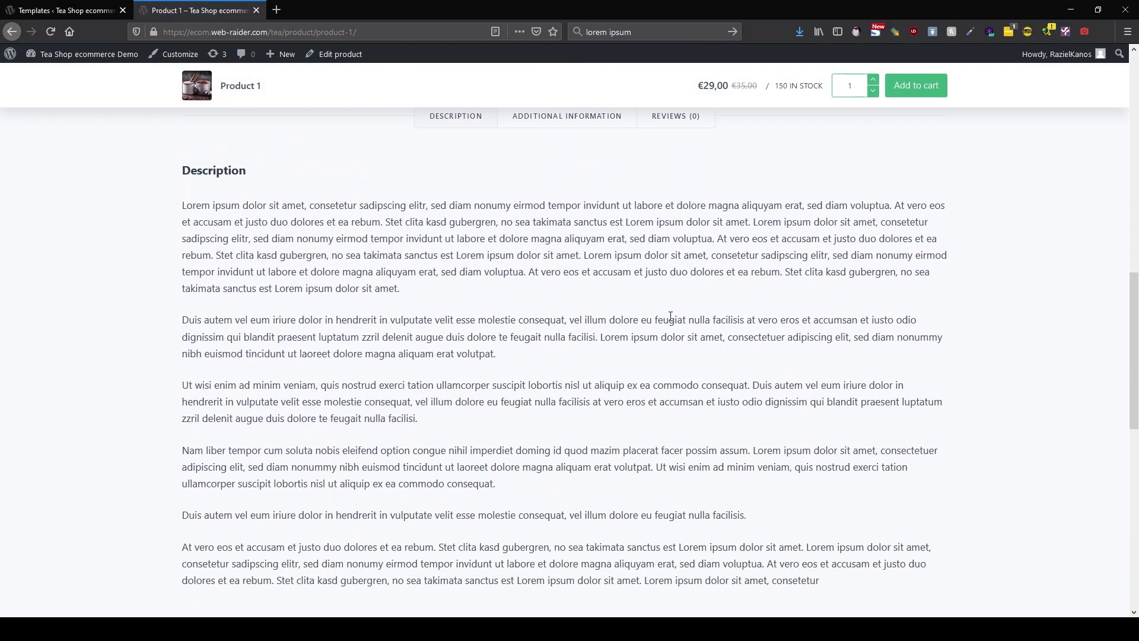
{"action": "scroll", "coordinate": [671, 321], "scroll_direction": "down", "scroll_amount": 6}
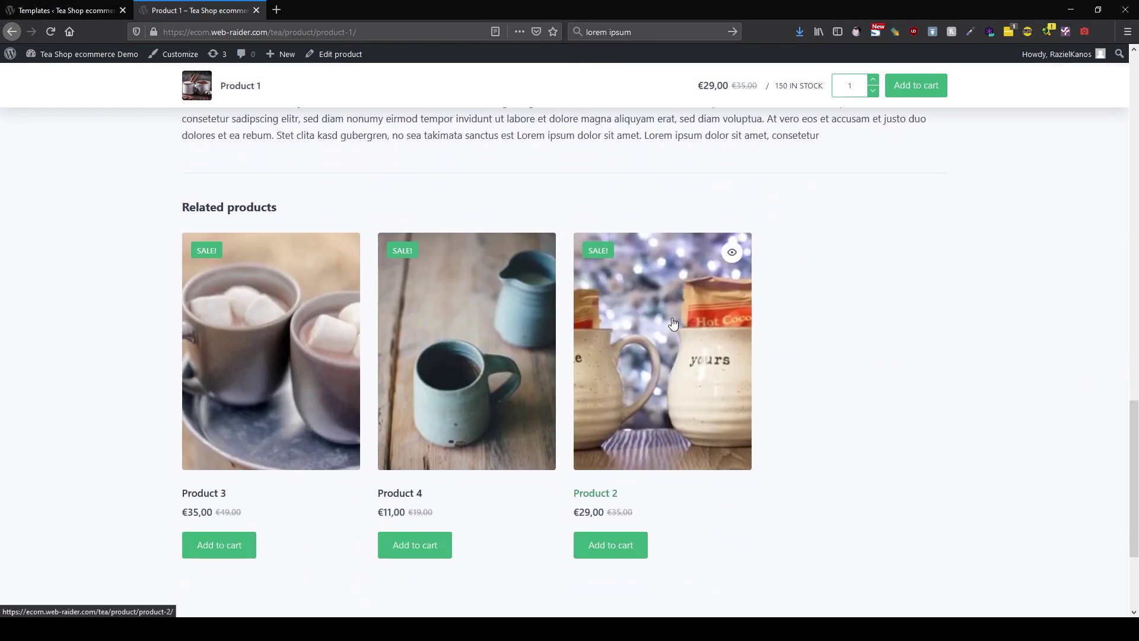
{"action": "scroll", "coordinate": [770, 390], "scroll_direction": "up", "scroll_amount": 3}
{"action": "scroll", "coordinate": [767, 386], "scroll_direction": "up", "scroll_amount": 10}
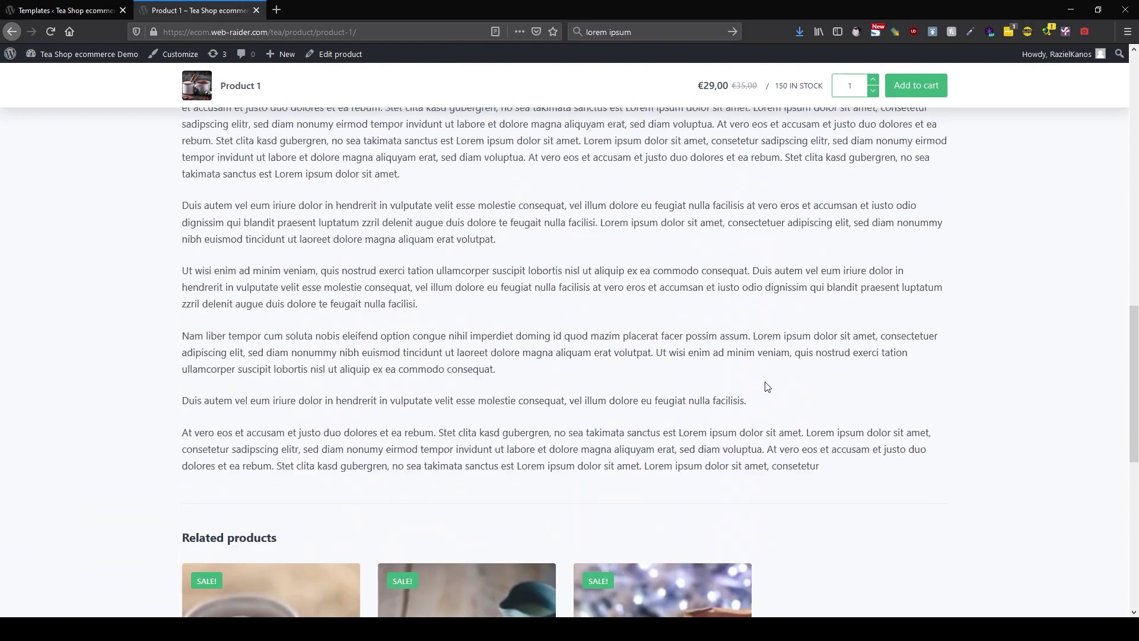
{"action": "scroll", "coordinate": [768, 387], "scroll_direction": "up", "scroll_amount": 1}
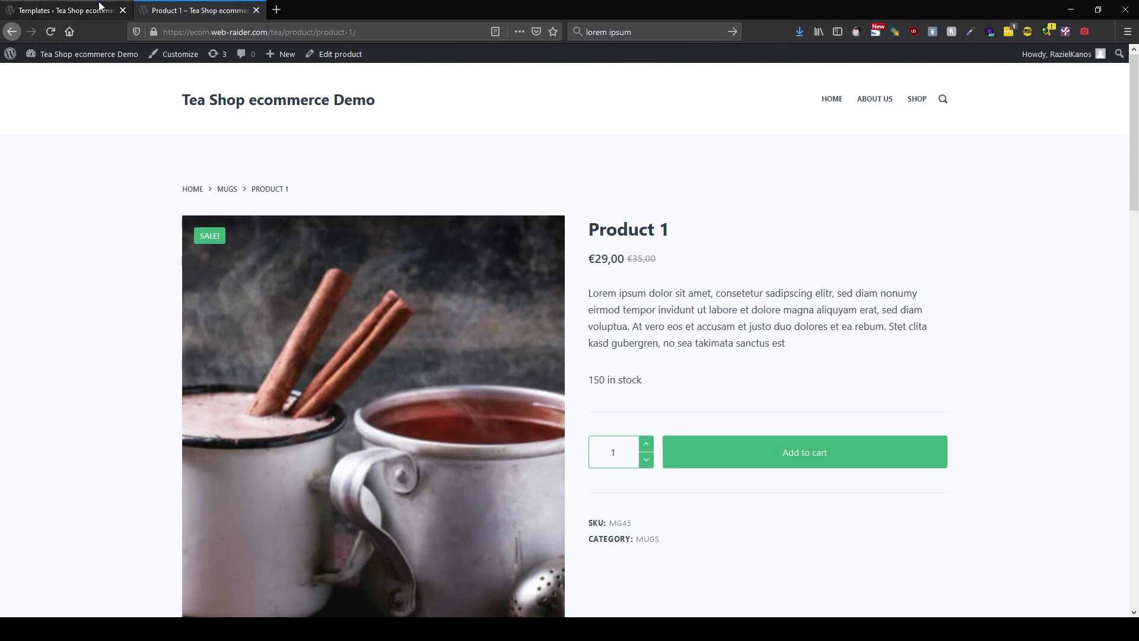
Start a new Brizy template titled Product Non Tea, with type Product and its condition set to include products from the Mugs category.
{"action": "left_click", "coordinate": [80, 12]}
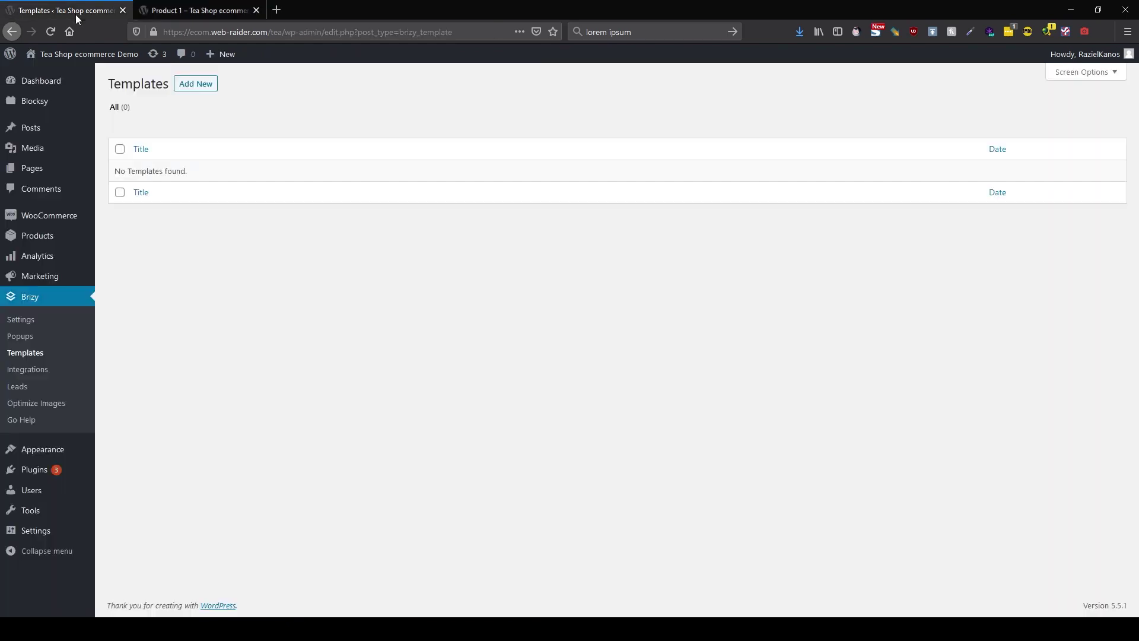
{"action": "left_click", "coordinate": [198, 84]}
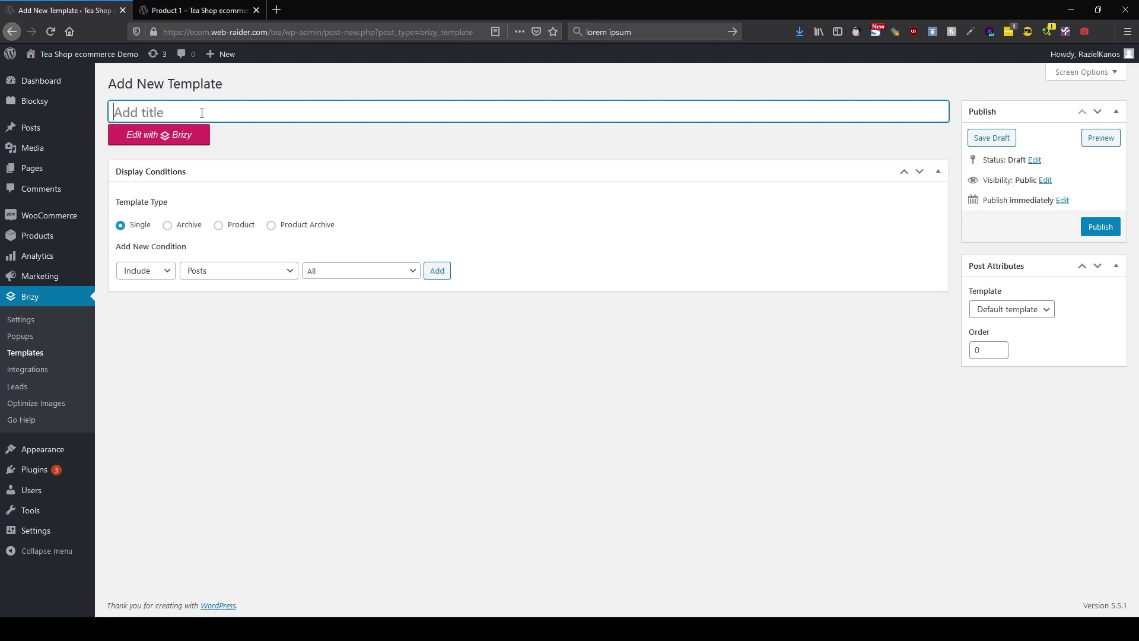
{"action": "type", "text": "Product Non Tea"}
{"action": "left_click", "coordinate": [220, 226]}
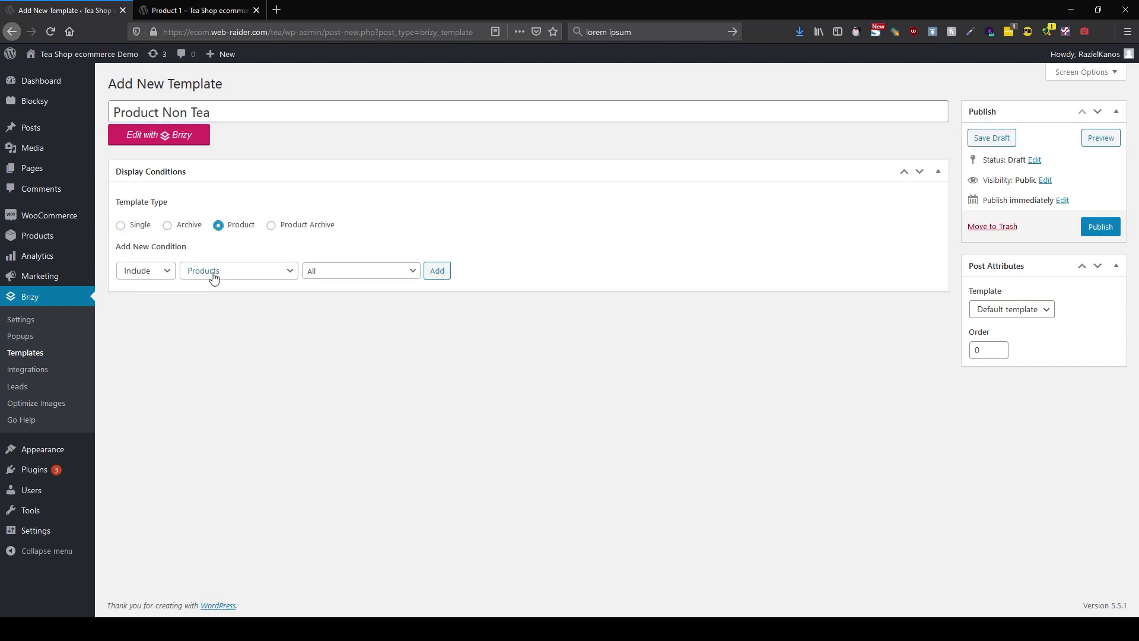
{"action": "left_click", "coordinate": [349, 278]}
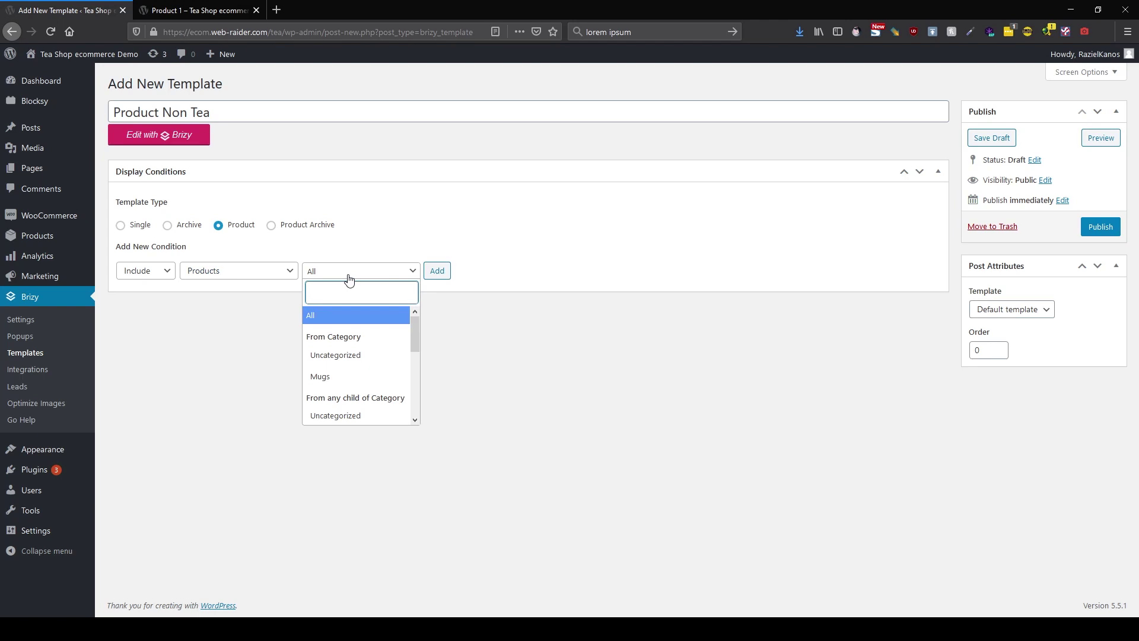
{"action": "left_click", "coordinate": [350, 375]}
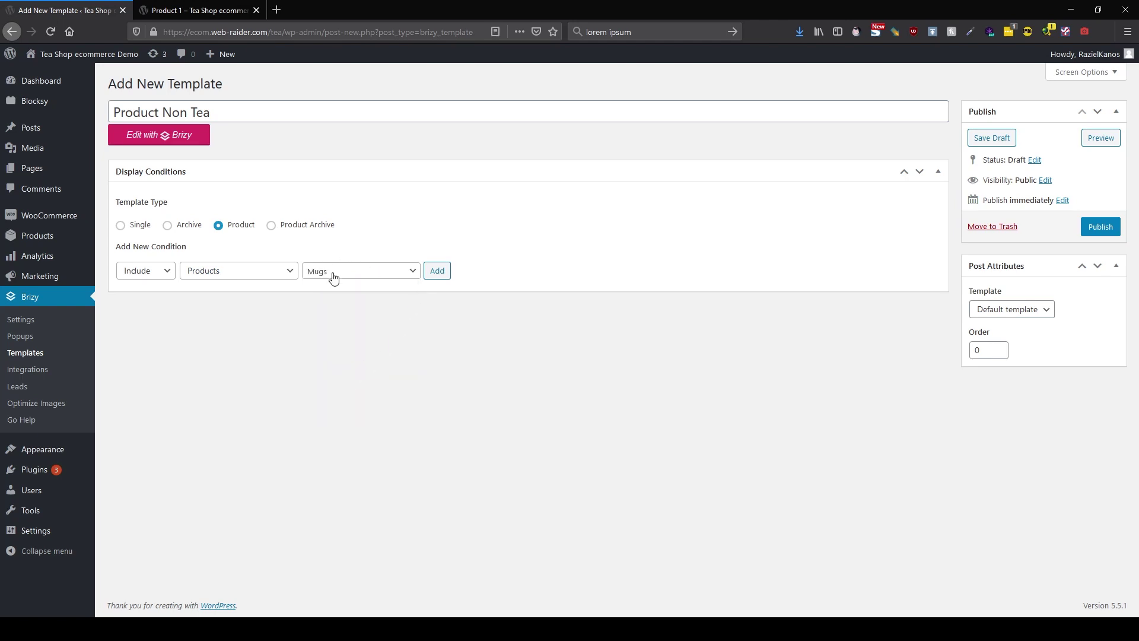
Retitle the template Product Mug and publish it with the Mugs category added as its display condition.
{"action": "left_click_drag", "start_coordinate": [162, 113], "coordinate": [356, 110]}
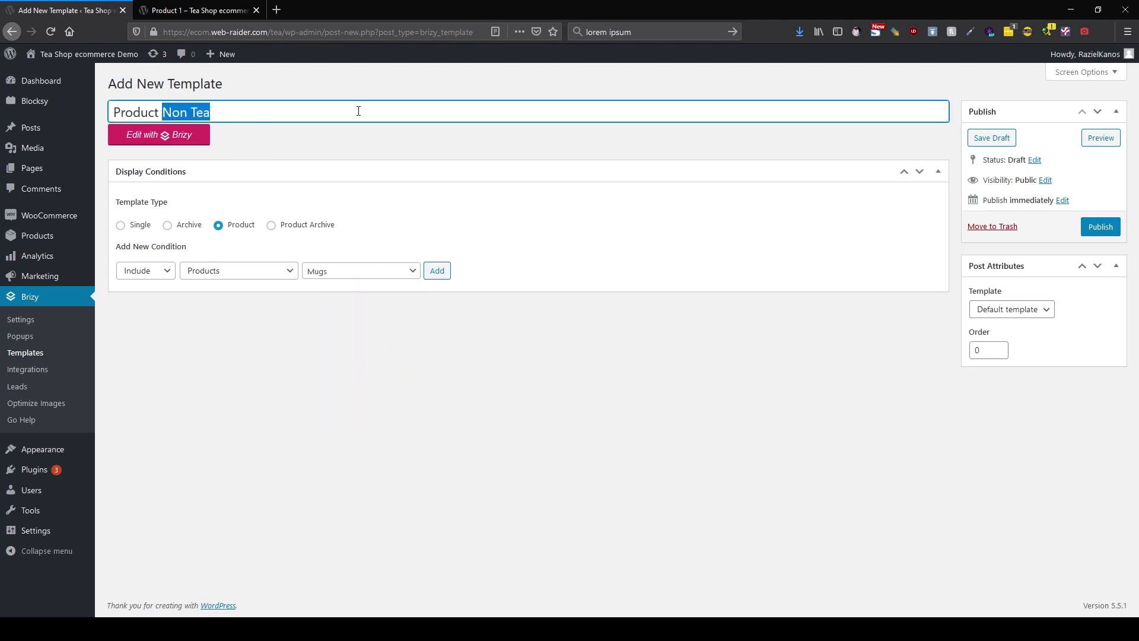
{"action": "type", "text": "Mug"}
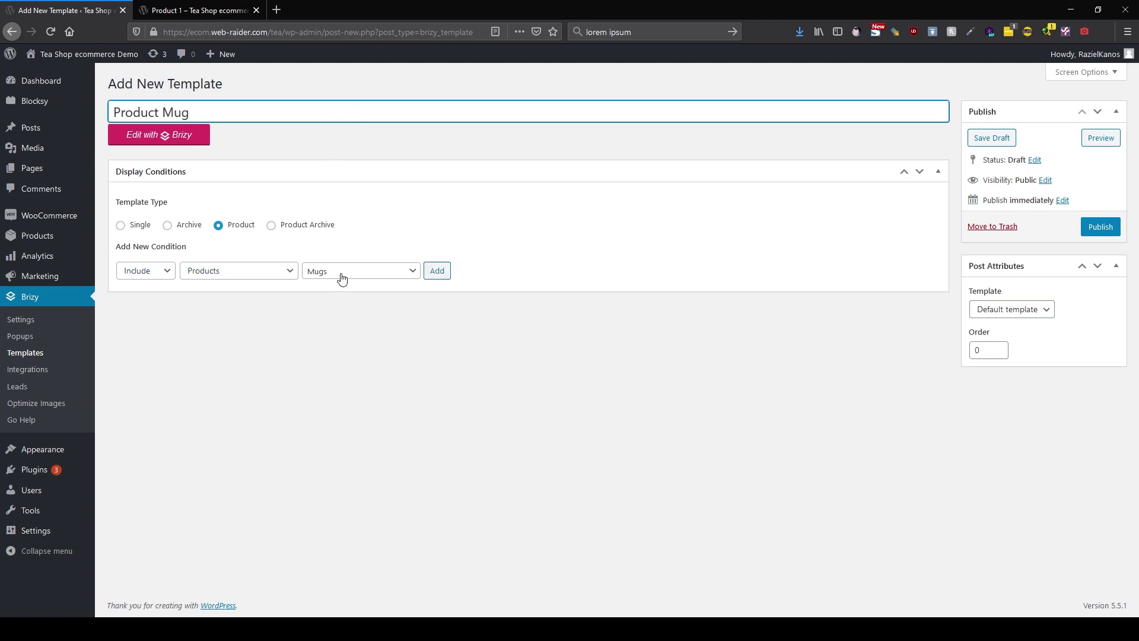
{"action": "left_click", "coordinate": [436, 272]}
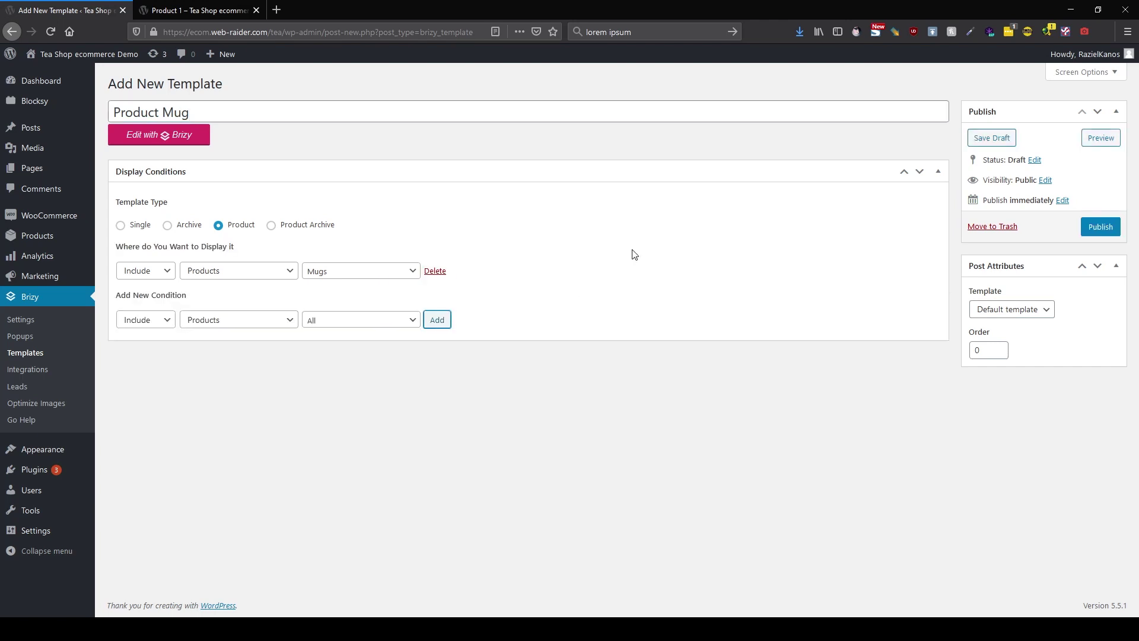
{"action": "left_click", "coordinate": [1118, 227]}
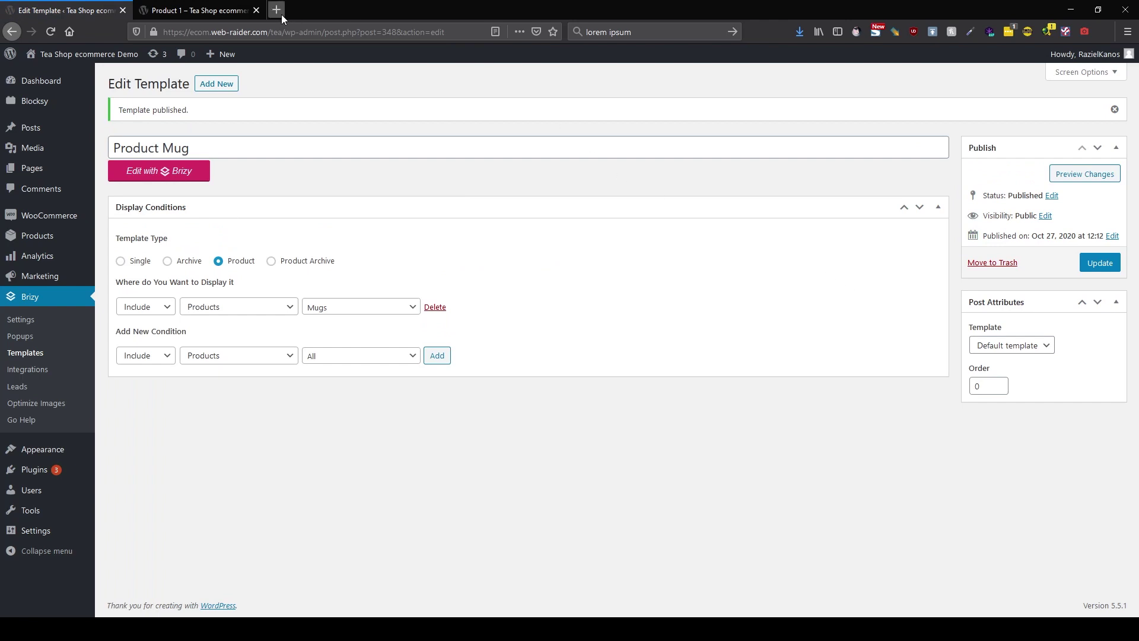
Visit the store in a new tab and check how the Product 1 page displays with the published template.
{"action": "mouse_move", "coordinate": [89, 54]}
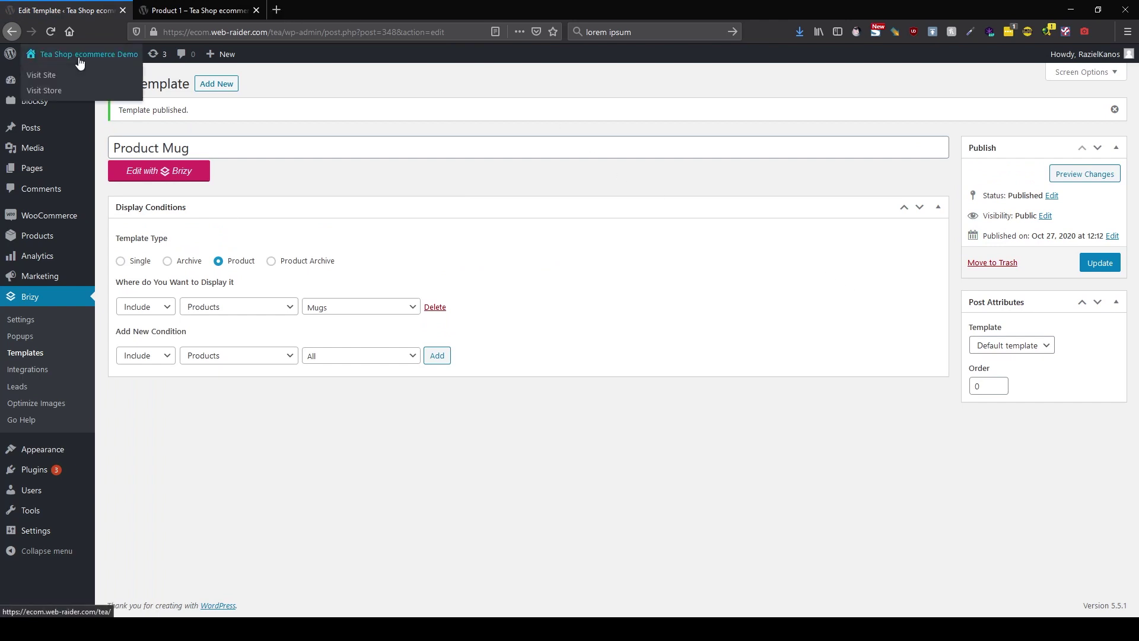
{"action": "left_click", "coordinate": [55, 90]}
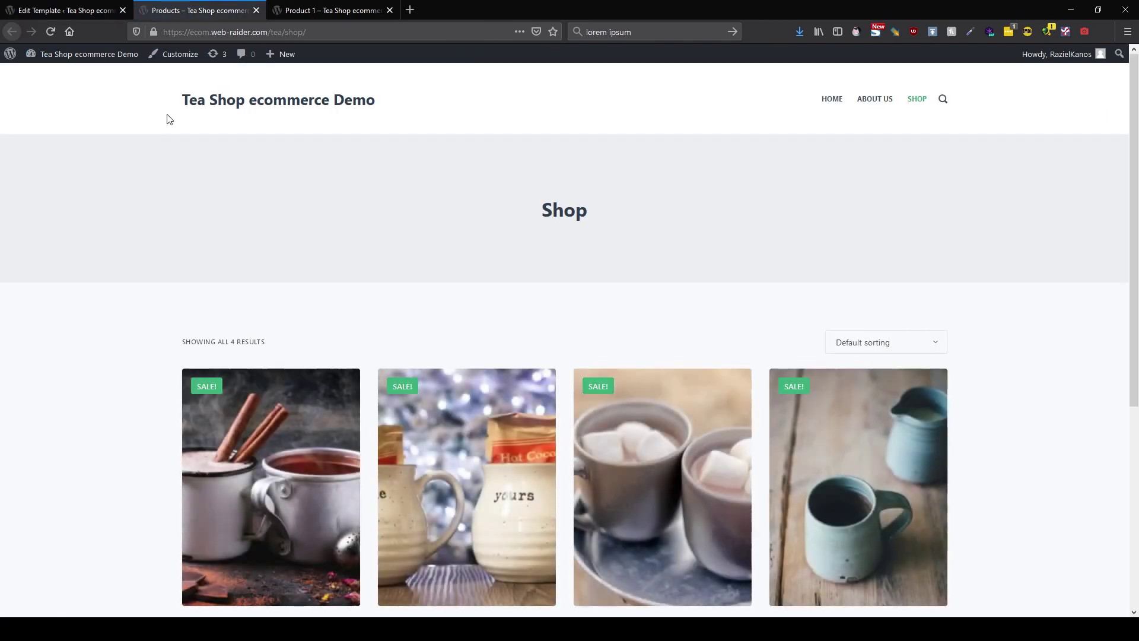
{"action": "scroll", "coordinate": [267, 322], "scroll_direction": "down", "scroll_amount": 4}
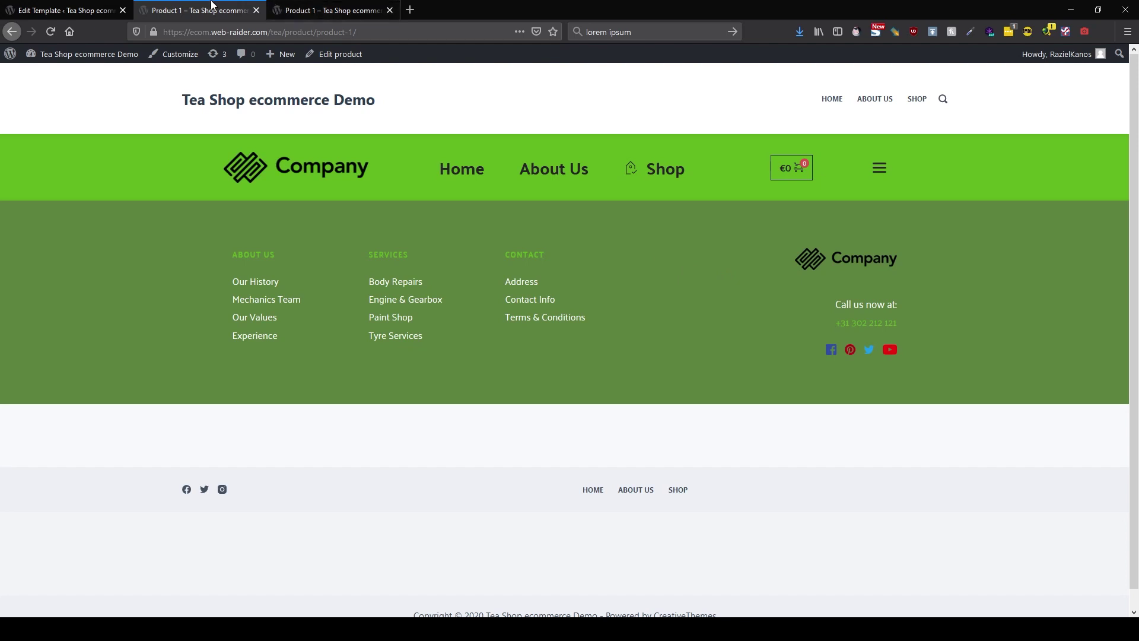
Open the Product Mug template in the Brizy editor and insert the saved tea shop layout between the header and footer.
{"action": "left_click", "coordinate": [67, 7]}
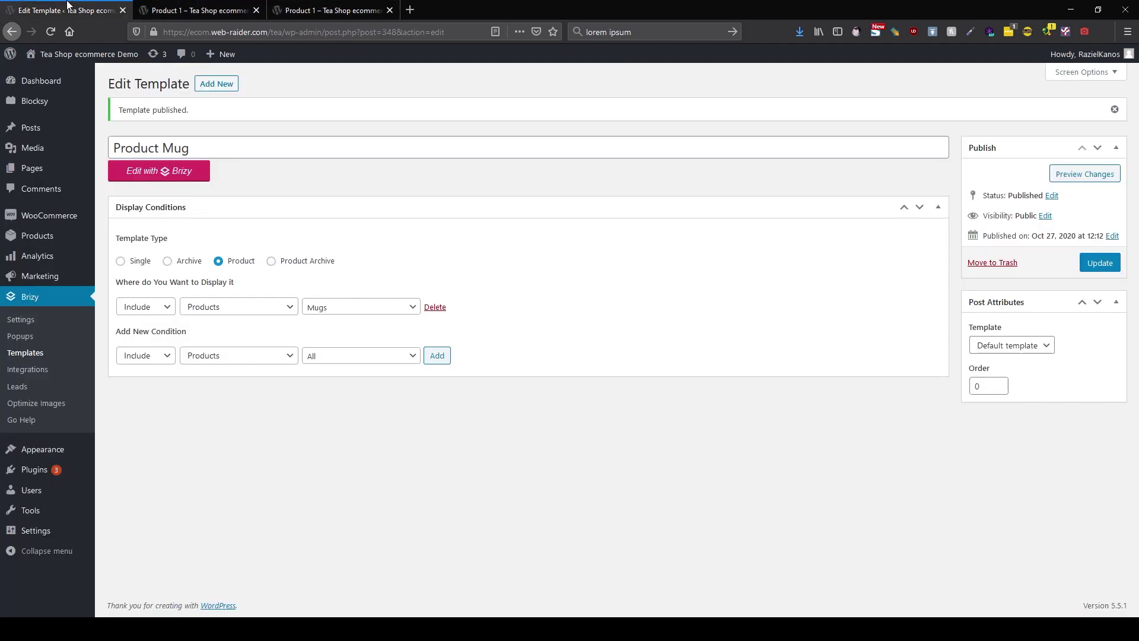
{"action": "left_click", "coordinate": [187, 171]}
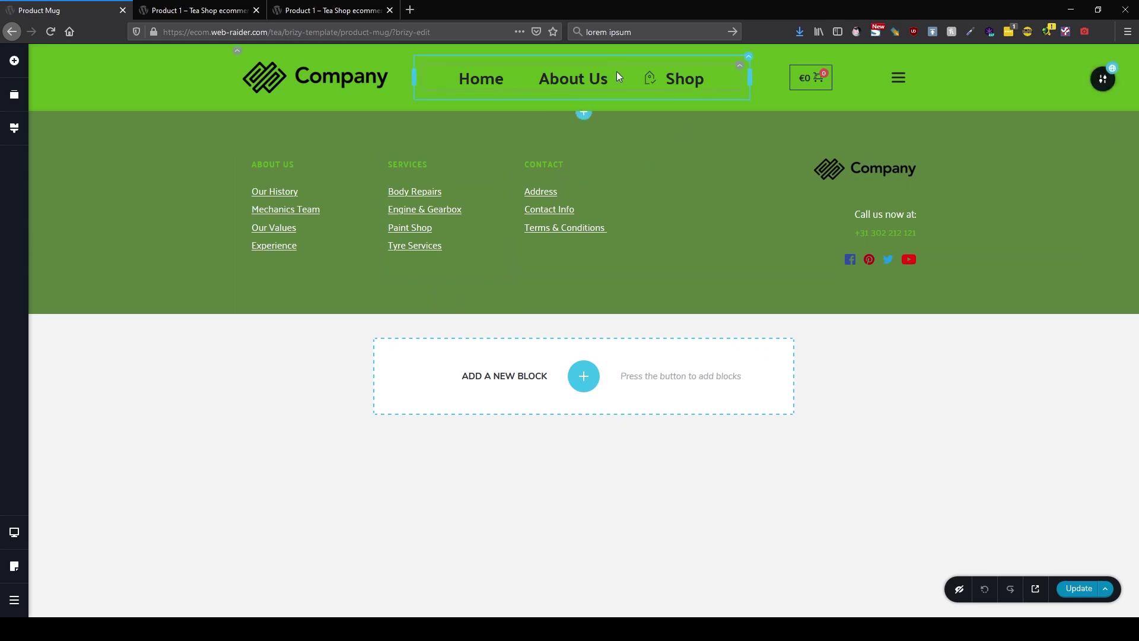
{"action": "left_click", "coordinate": [585, 116]}
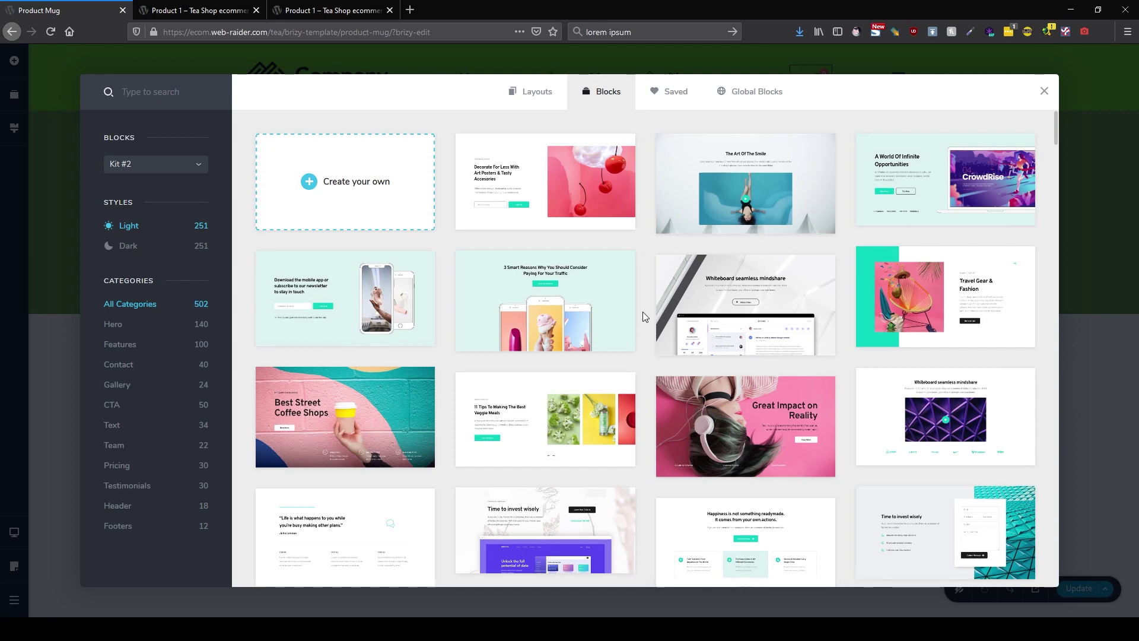
{"action": "left_click", "coordinate": [678, 106]}
{"action": "left_click", "coordinate": [124, 186]}
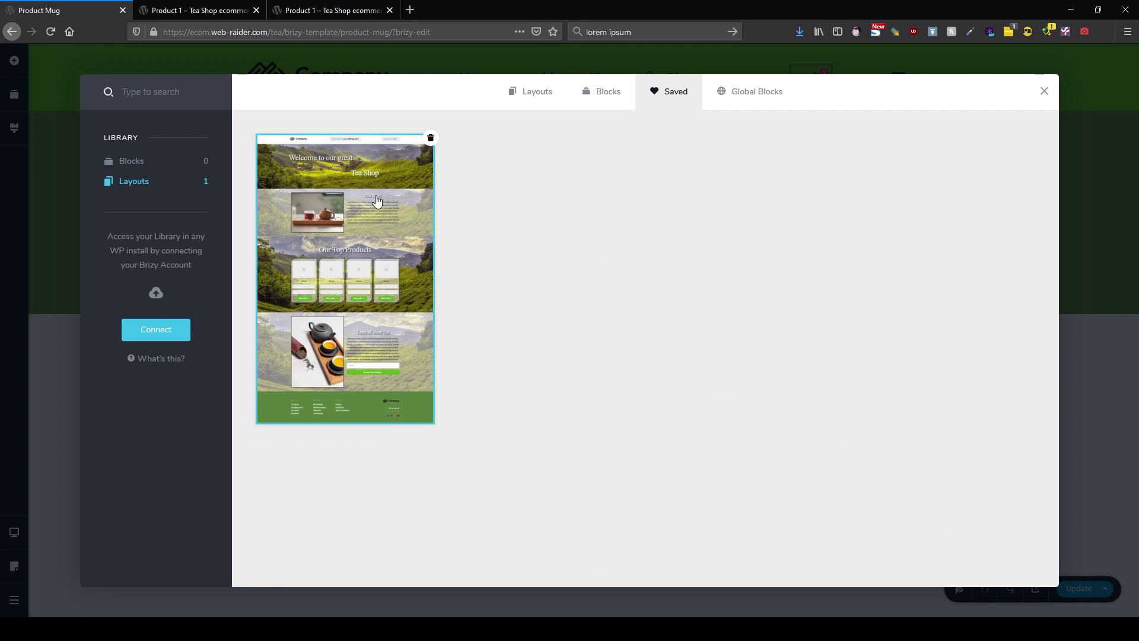
{"action": "left_click", "coordinate": [351, 308]}
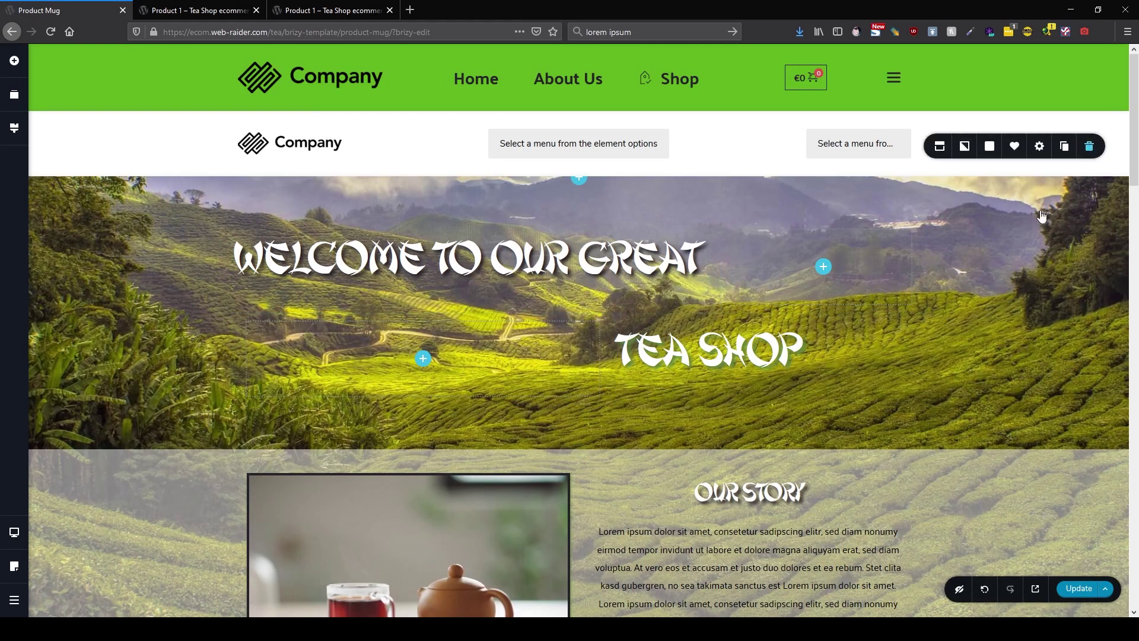
Delete the duplicate header and footer blocks that came in with the inserted tea shop layout.
{"action": "scroll", "coordinate": [1040, 217], "scroll_direction": "down", "scroll_amount": 5}
{"action": "scroll", "coordinate": [1002, 381], "scroll_direction": "down", "scroll_amount": 20}
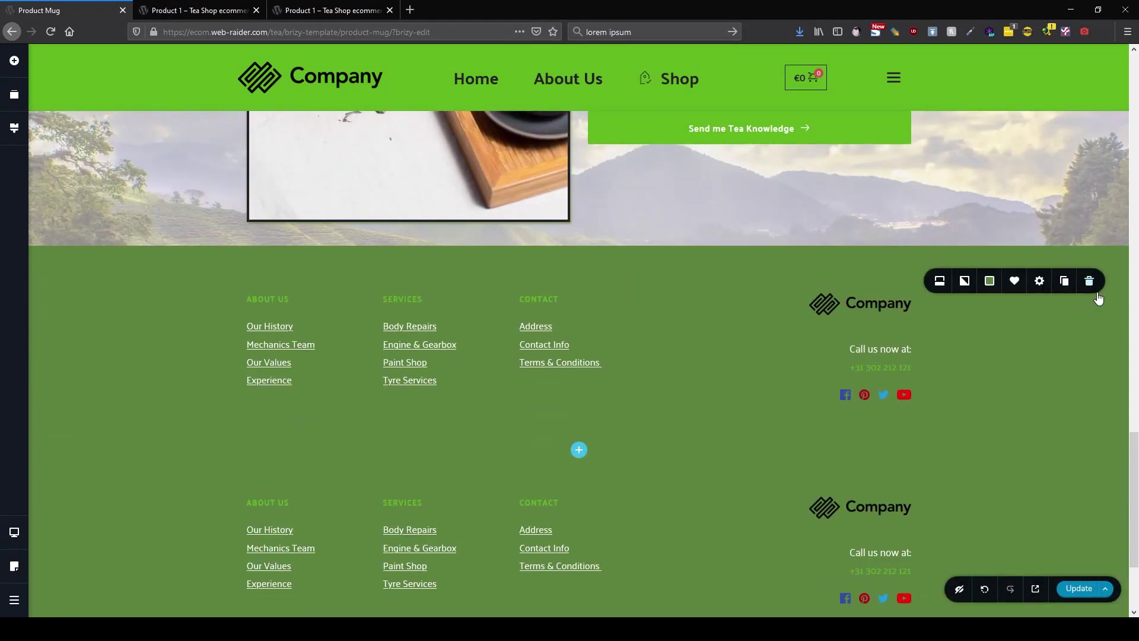
{"action": "left_click", "coordinate": [1091, 280]}
{"action": "scroll", "coordinate": [985, 330], "scroll_direction": "up", "scroll_amount": 20}
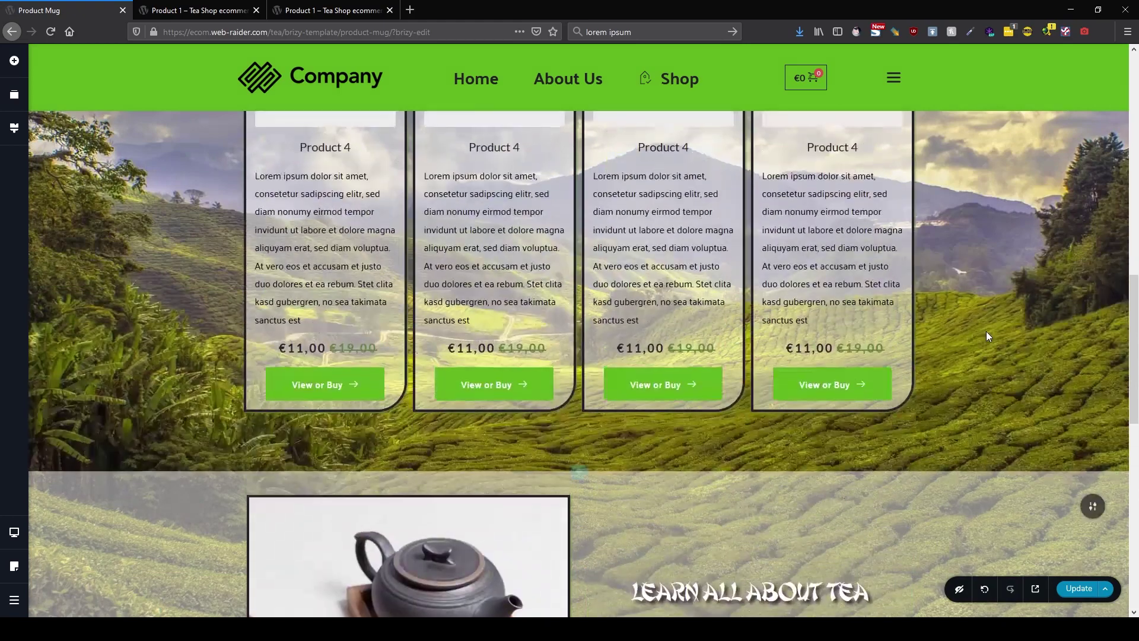
{"action": "scroll", "coordinate": [988, 337], "scroll_direction": "up", "scroll_amount": 4}
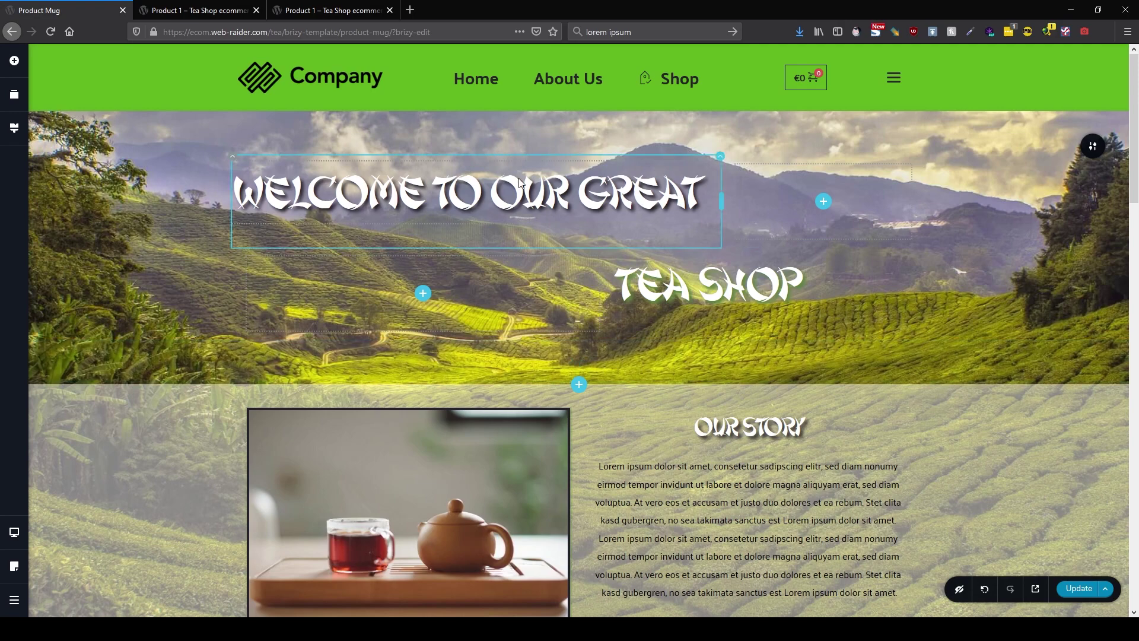
Insert a product Title element between the Welcome to our great heading and the Tea Shop heading.
{"action": "left_click", "coordinate": [742, 289]}
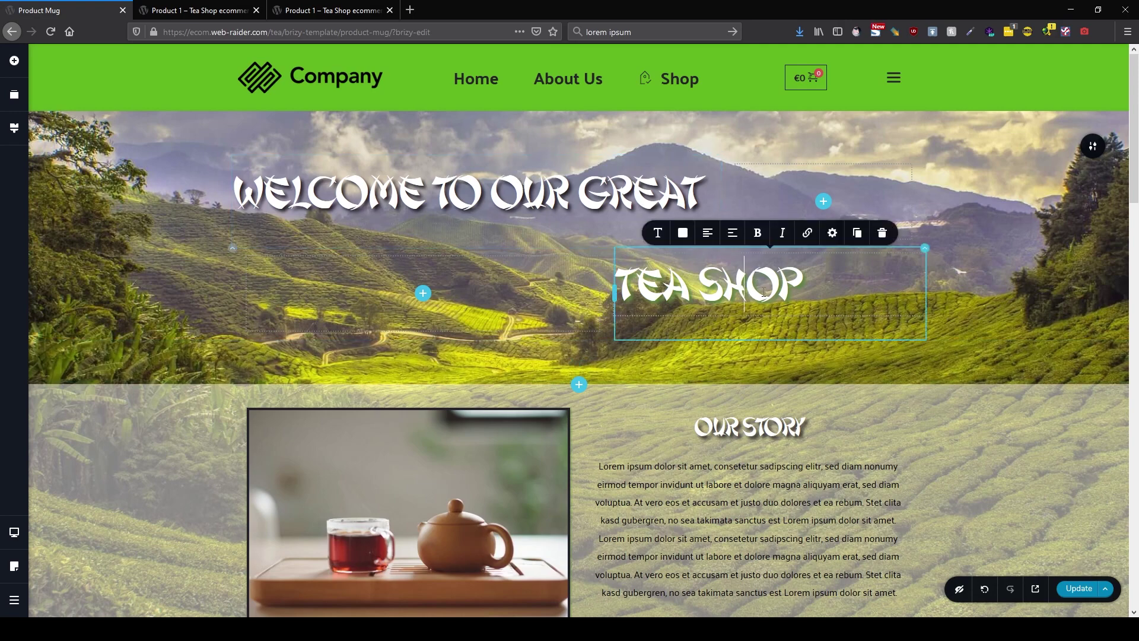
{"action": "left_click", "coordinate": [14, 61]}
{"action": "scroll", "coordinate": [95, 406], "scroll_direction": "down", "scroll_amount": 15}
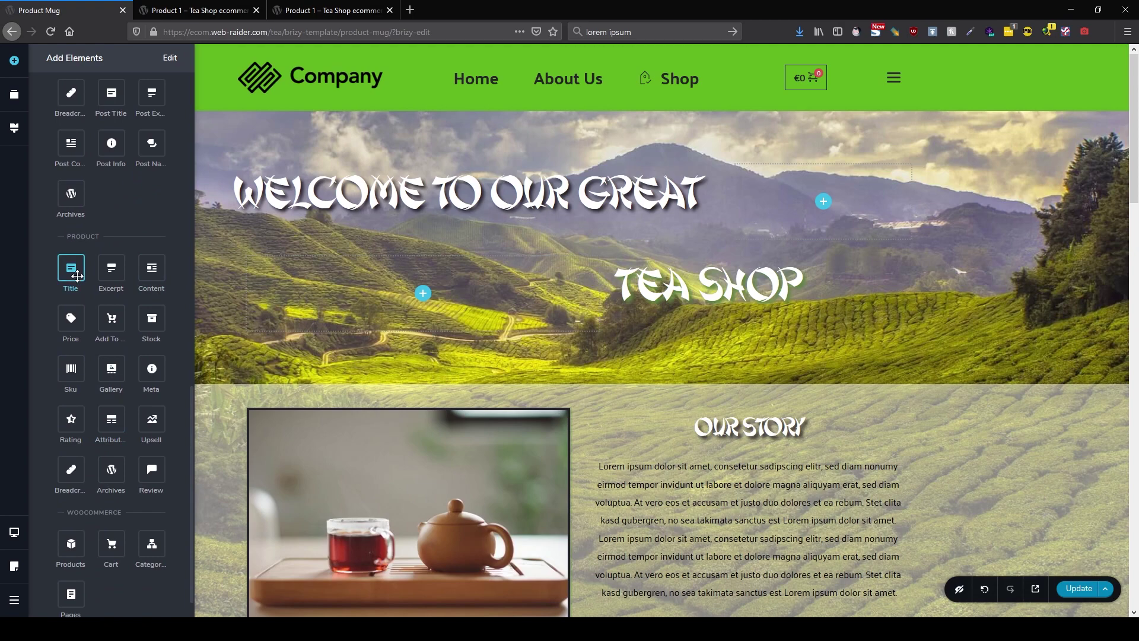
{"action": "mouse_move", "coordinate": [78, 275]}
{"action": "left_mouse_down"}
{"action": "mouse_move", "coordinate": [583, 249]}
{"action": "mouse_move", "coordinate": [567, 263]}
{"action": "left_mouse_up"}
Set the product title's typography to Heading 1 and centre it.
{"action": "left_click", "coordinate": [506, 257]}
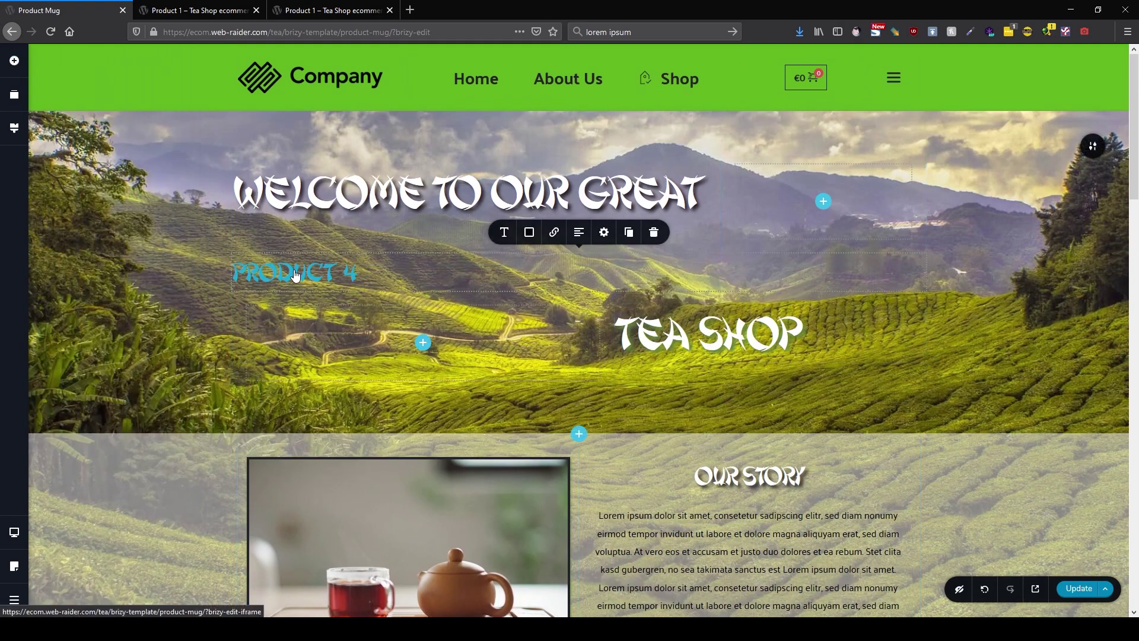
{"action": "left_click", "coordinate": [503, 232]}
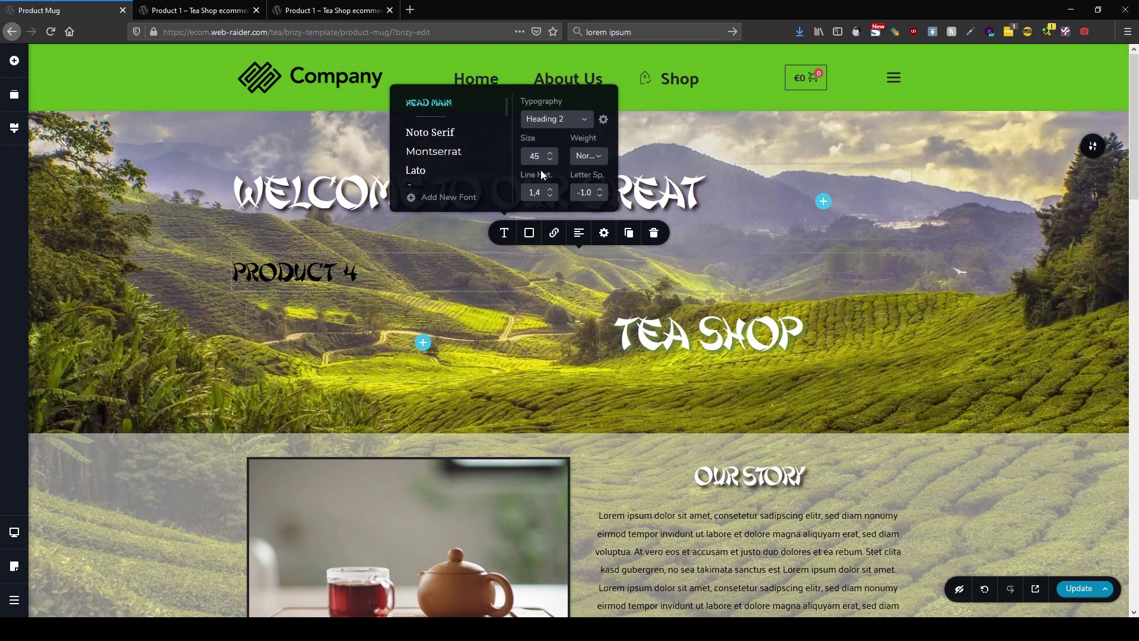
{"action": "left_click", "coordinate": [559, 126]}
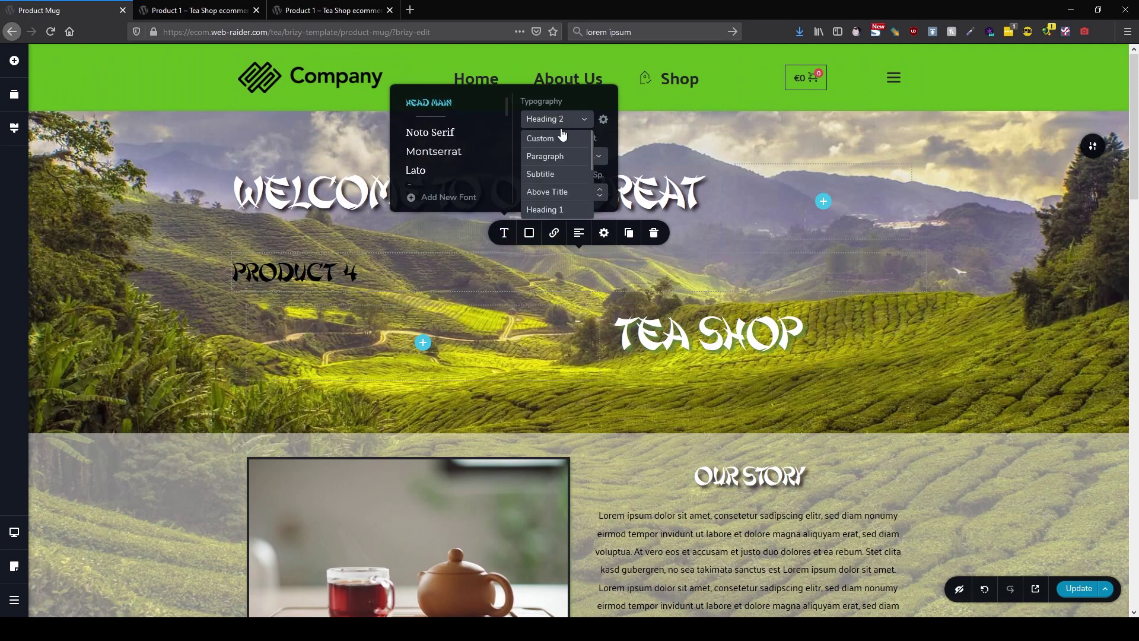
{"action": "left_click", "coordinate": [560, 211]}
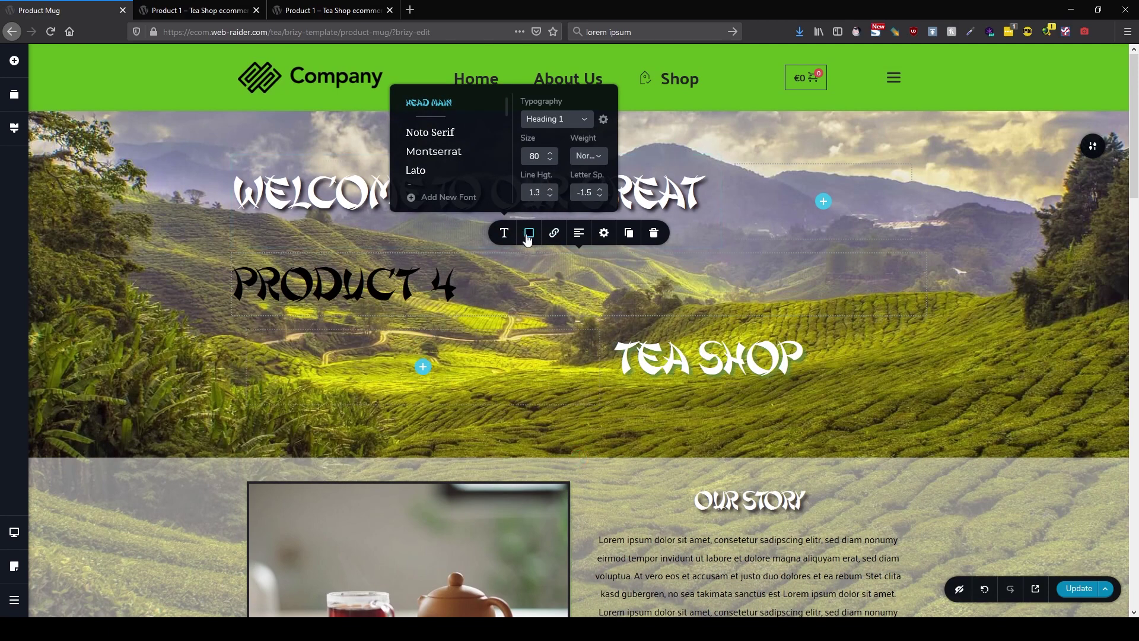
{"action": "left_click", "coordinate": [578, 233]}
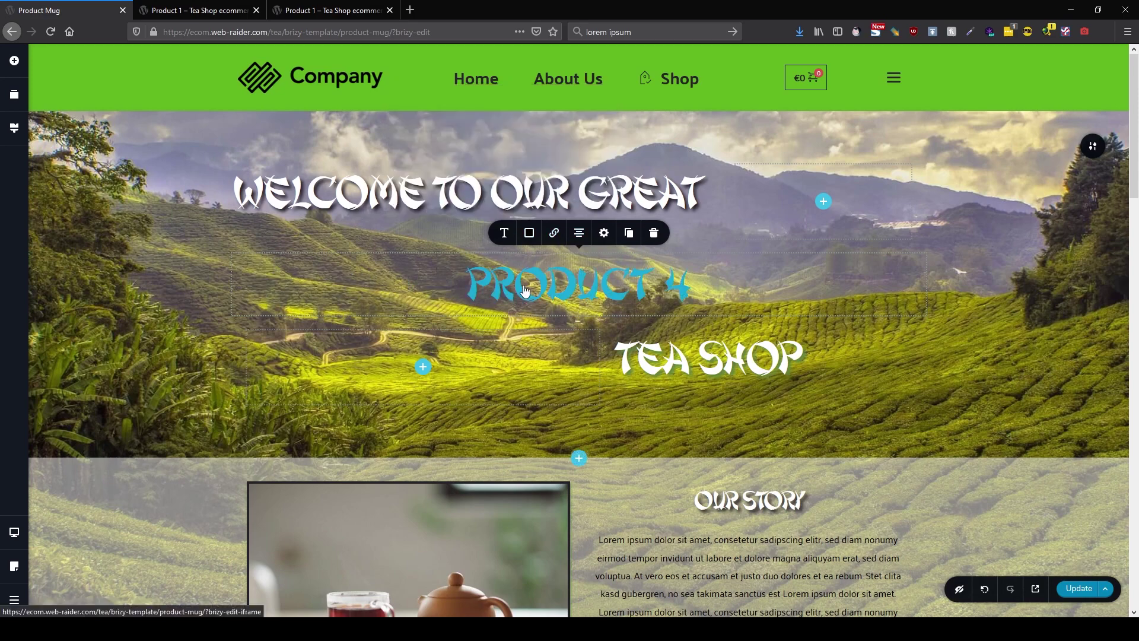
Copy the Tea Shop text element and paste its styles onto the product title.
{"action": "left_click", "coordinate": [670, 366]}
{"action": "right_click", "coordinate": [667, 363]}
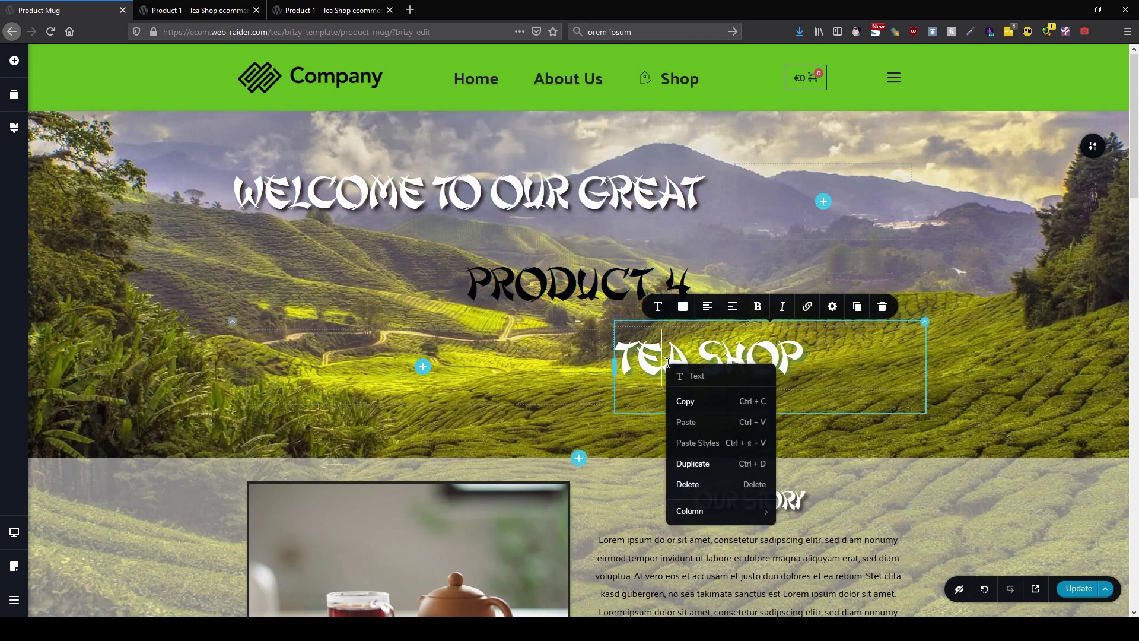
{"action": "left_click", "coordinate": [683, 399]}
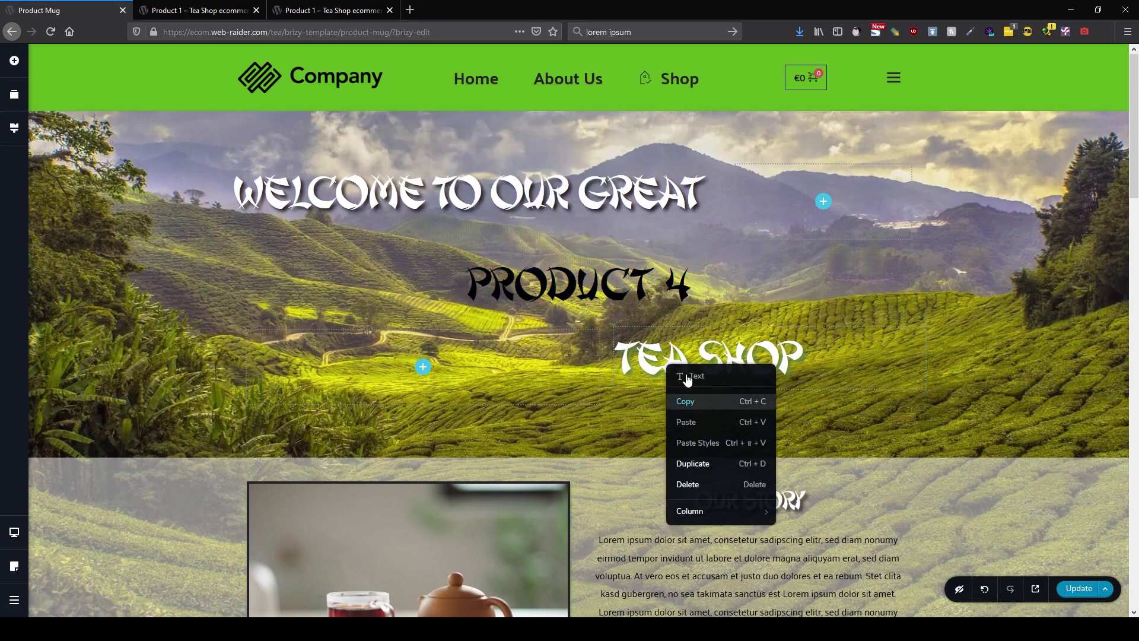
{"action": "left_click", "coordinate": [586, 291]}
{"action": "right_click", "coordinate": [586, 291]}
{"action": "left_click", "coordinate": [633, 363]}
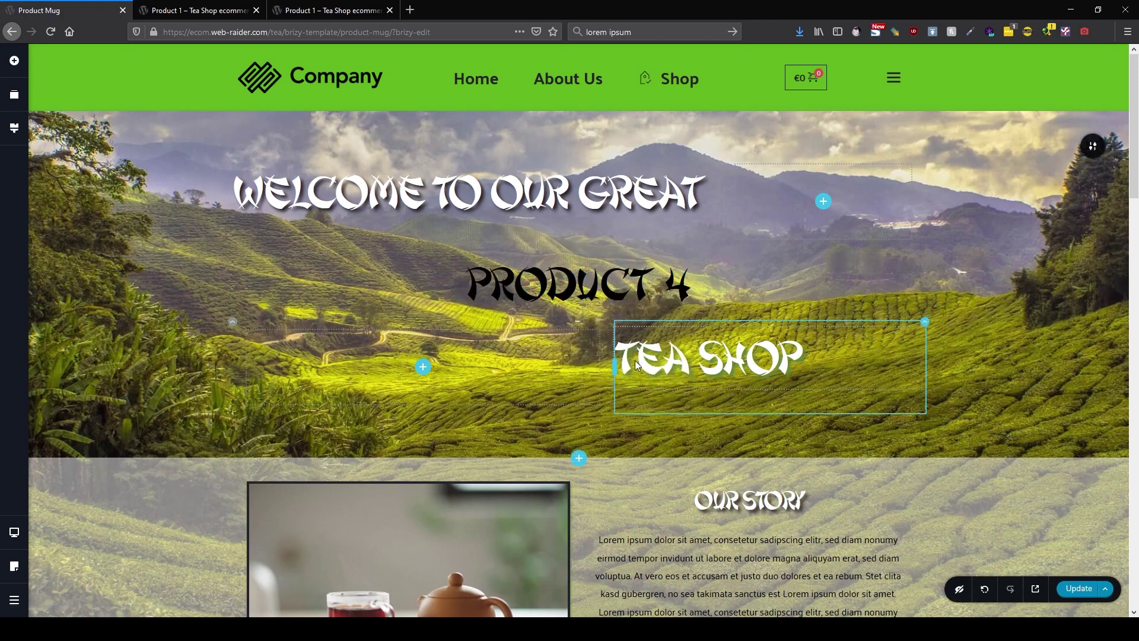
{"action": "right_click", "coordinate": [590, 288]}
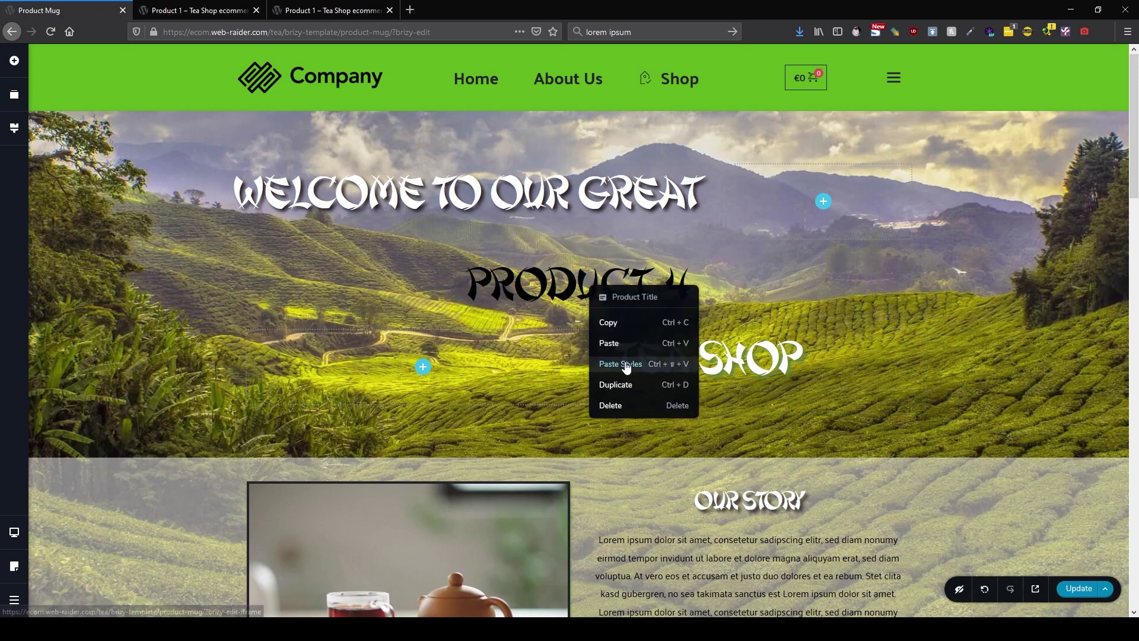
{"action": "left_click", "coordinate": [626, 364]}
Set the product title's color to white #FFFFFF and its hover color to the palette's bright green.
{"action": "left_click", "coordinate": [579, 284]}
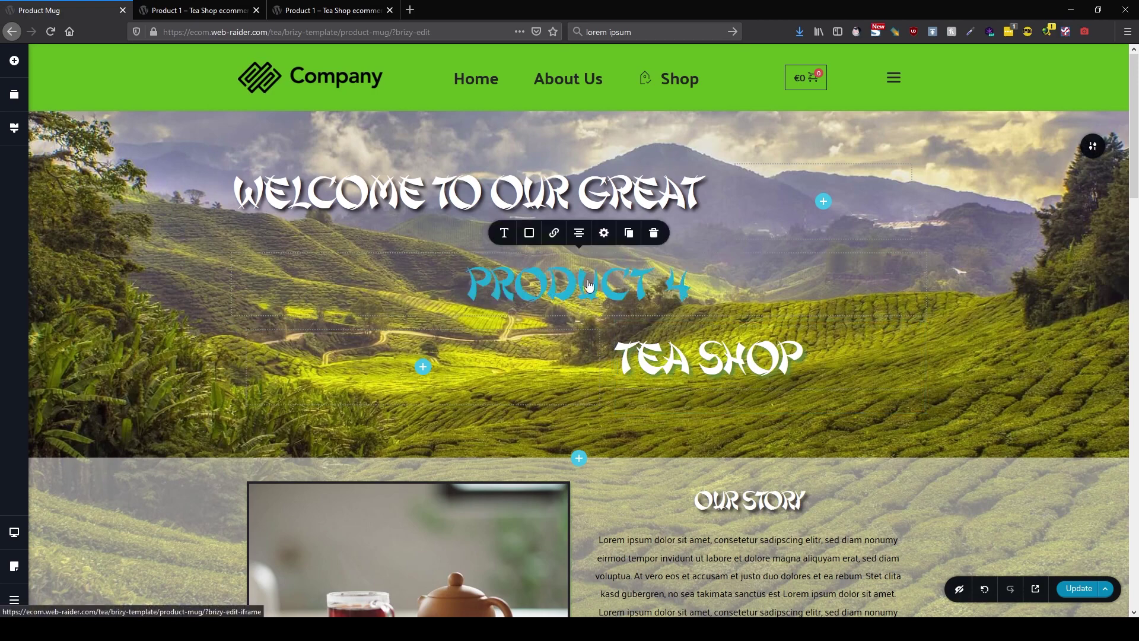
{"action": "left_click", "coordinate": [530, 232]}
{"action": "left_click", "coordinate": [559, 178]}
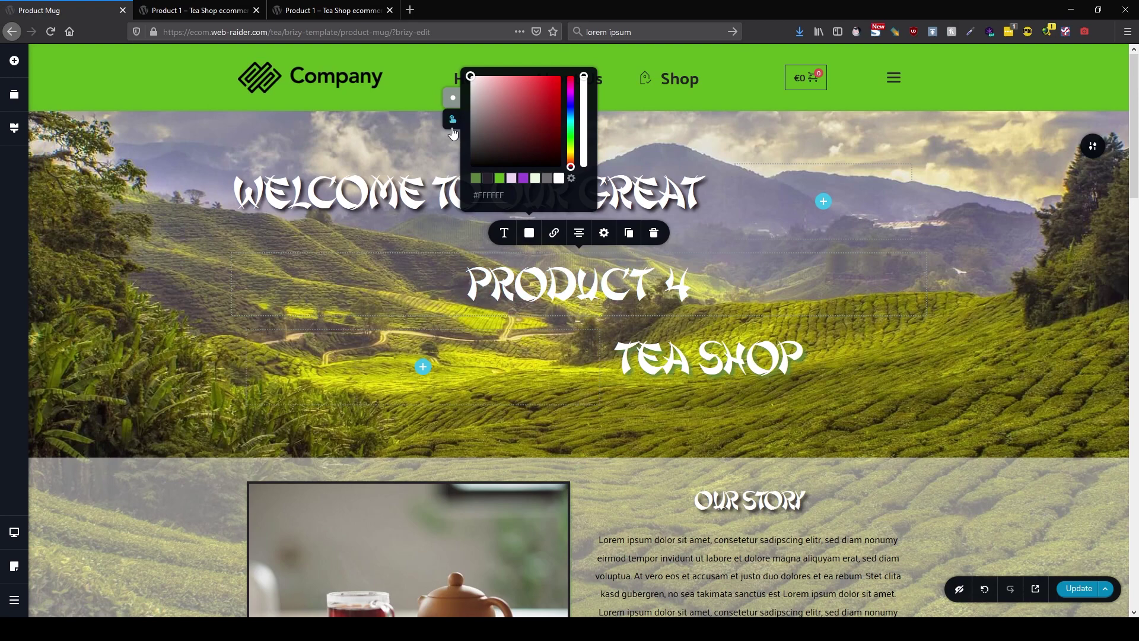
{"action": "left_click", "coordinate": [500, 179]}
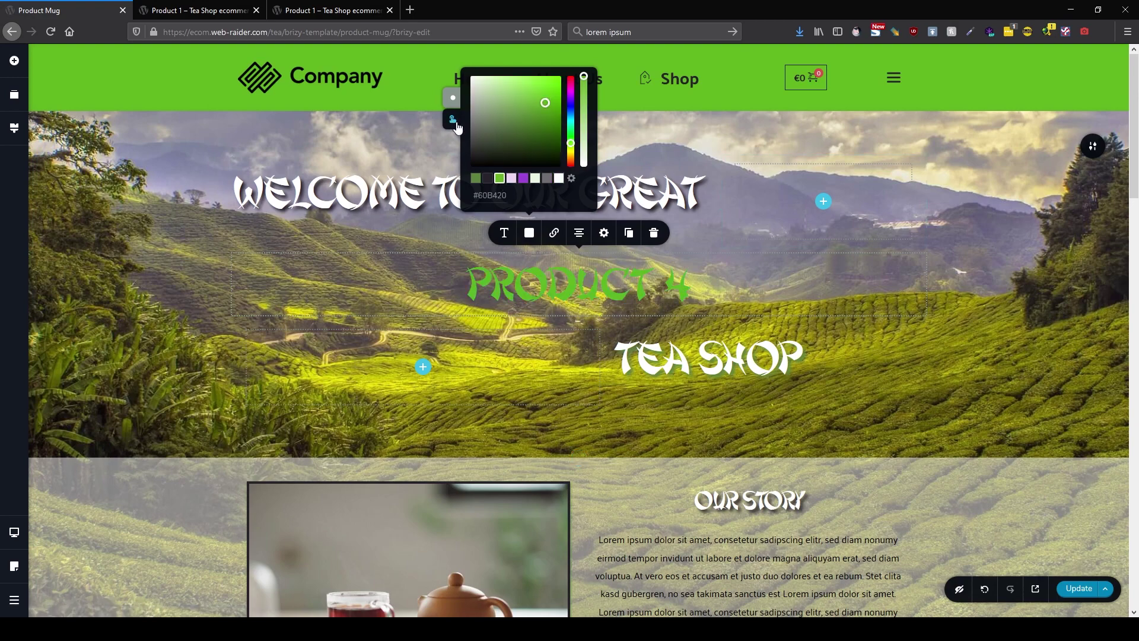
{"action": "left_click", "coordinate": [394, 243]}
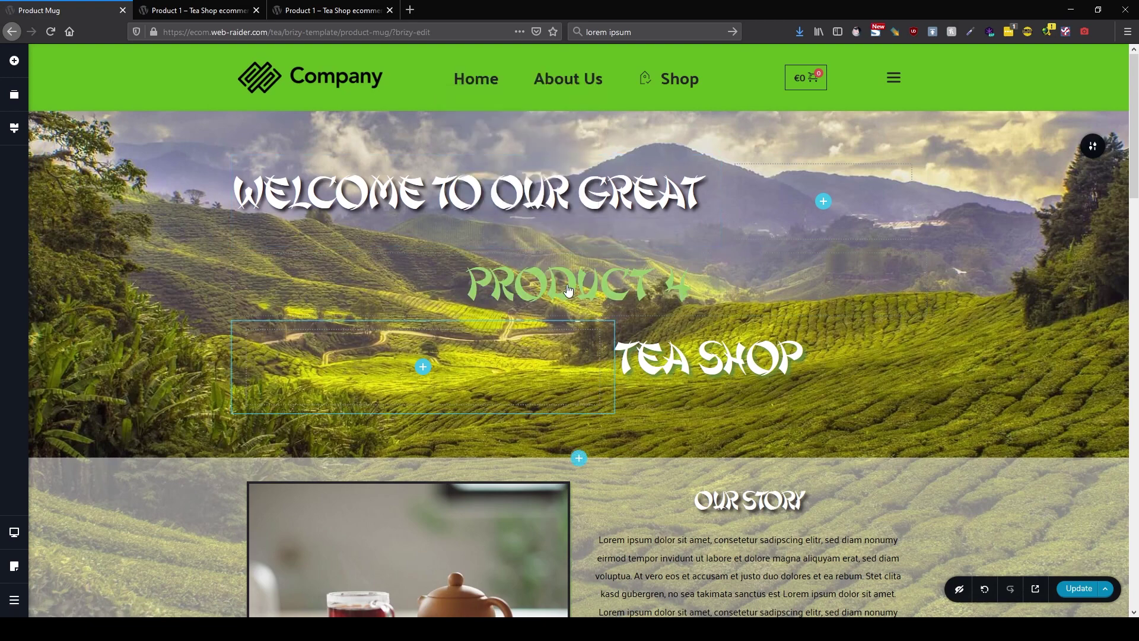
Replace the Tea Shop heading text with the dynamic #Post Title placeholder.
{"action": "left_click", "coordinate": [738, 358]}
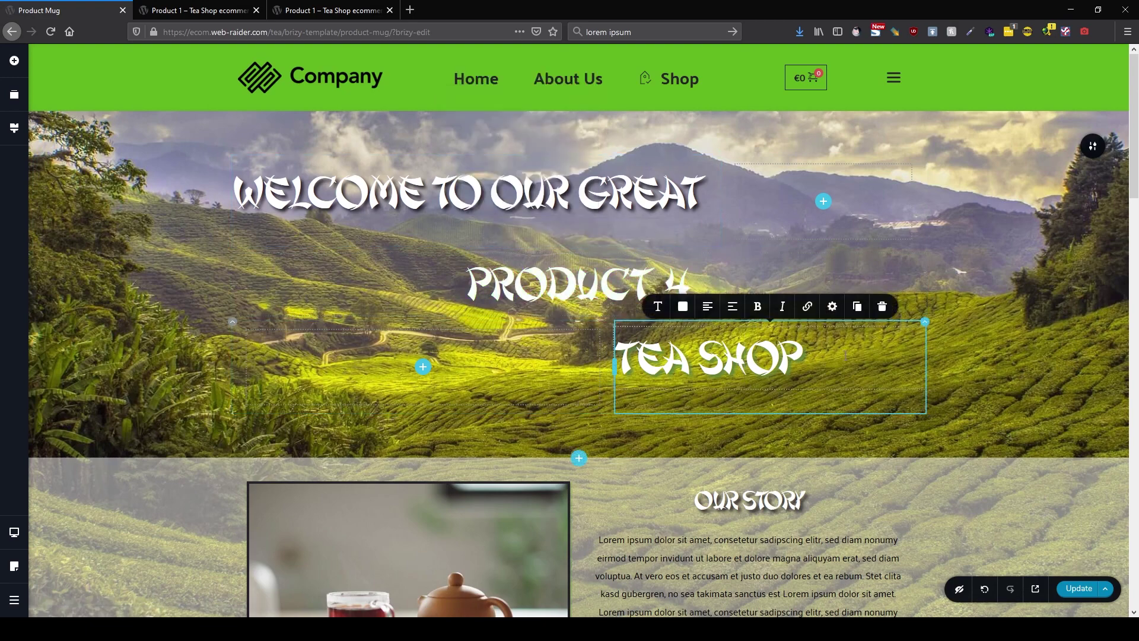
{"action": "left_click", "coordinate": [653, 196]}
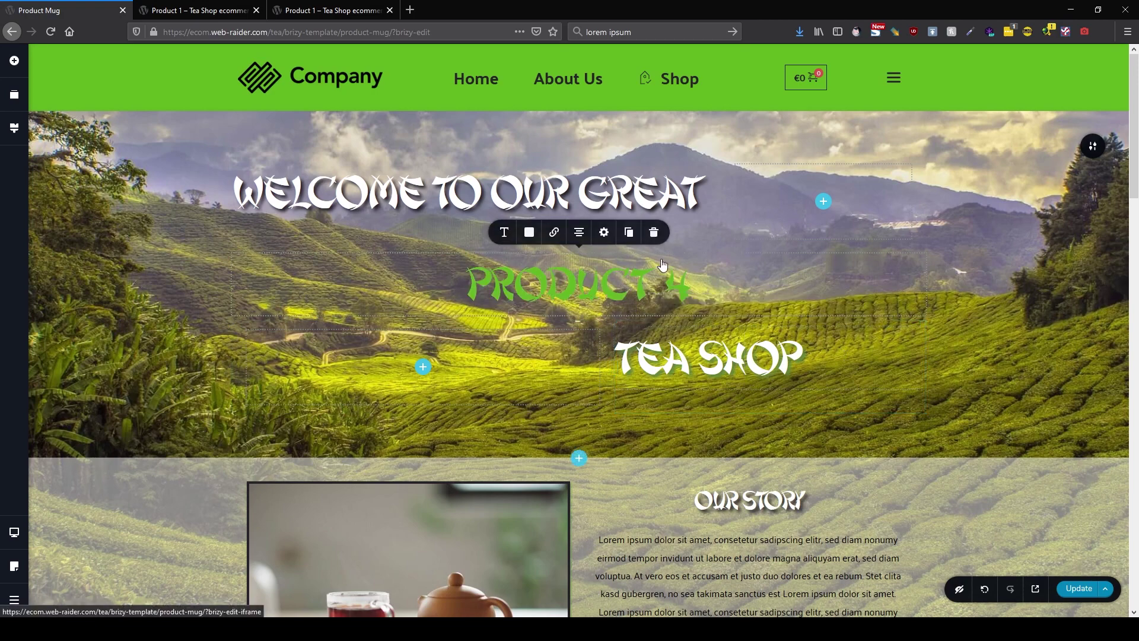
{"action": "left_click", "coordinate": [653, 196]}
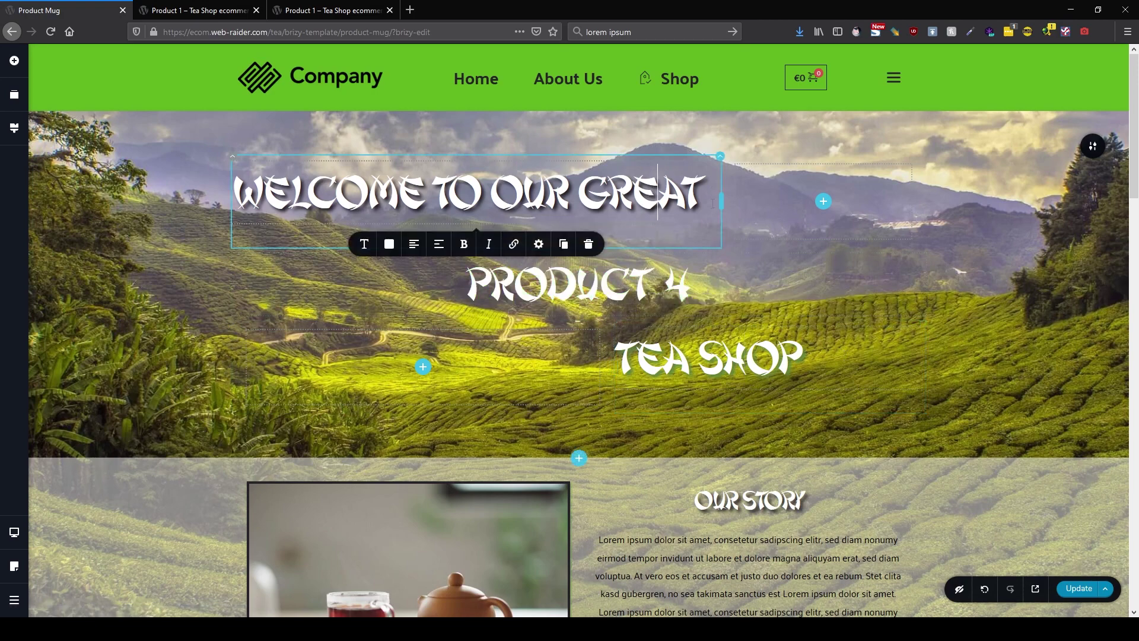
{"action": "left_click", "coordinate": [691, 368]}
{"action": "left_click_drag", "start_coordinate": [784, 358], "coordinate": [624, 359]}
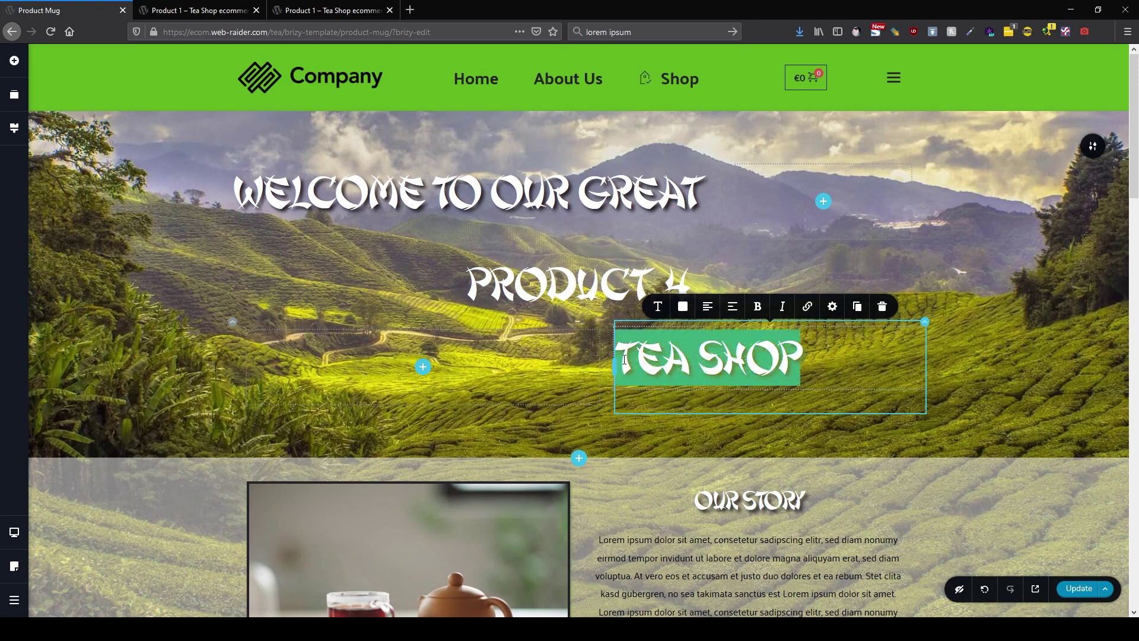
{"action": "type", "text": "#"}
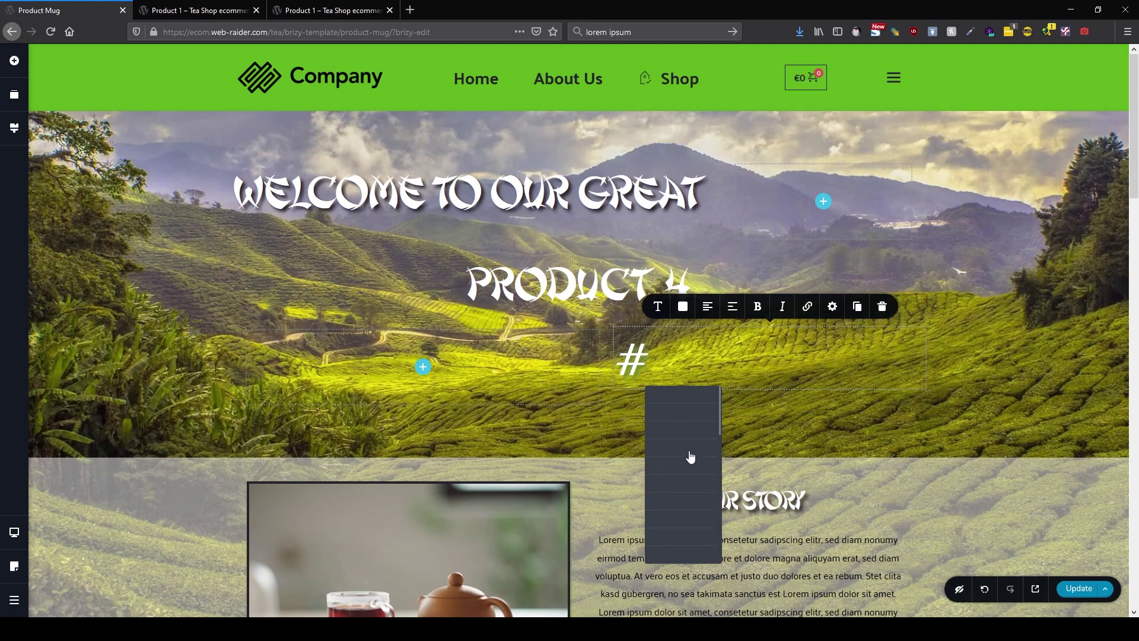
{"action": "left_click", "coordinate": [678, 431]}
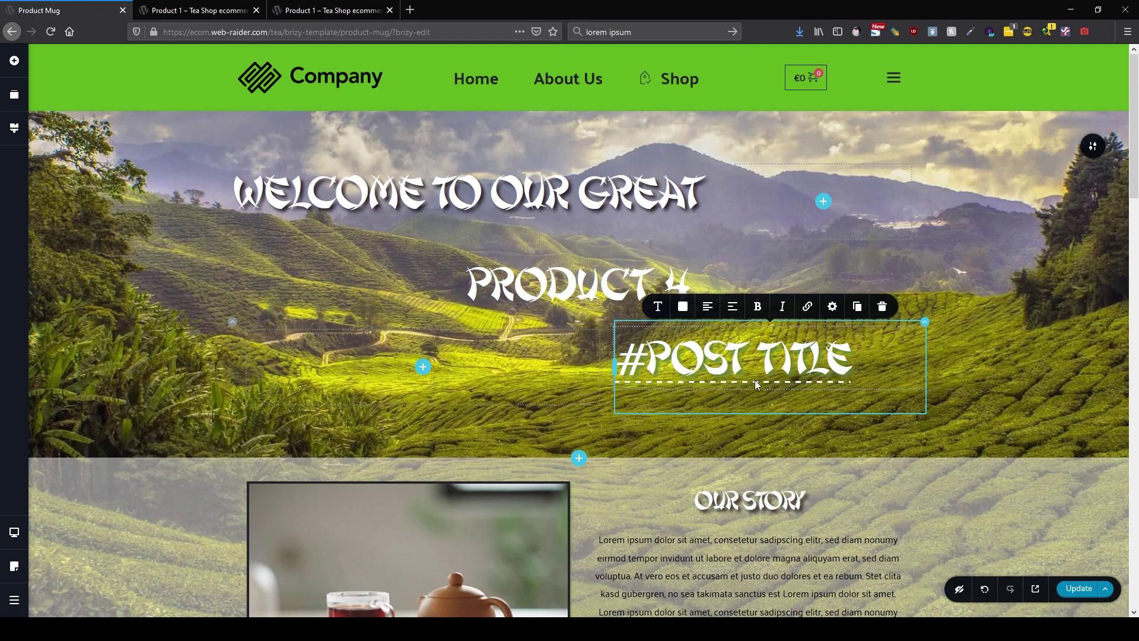
Update the template, reload the Product 1 store page to check the hero titles, and return to the editor.
{"action": "left_click", "coordinate": [1106, 589]}
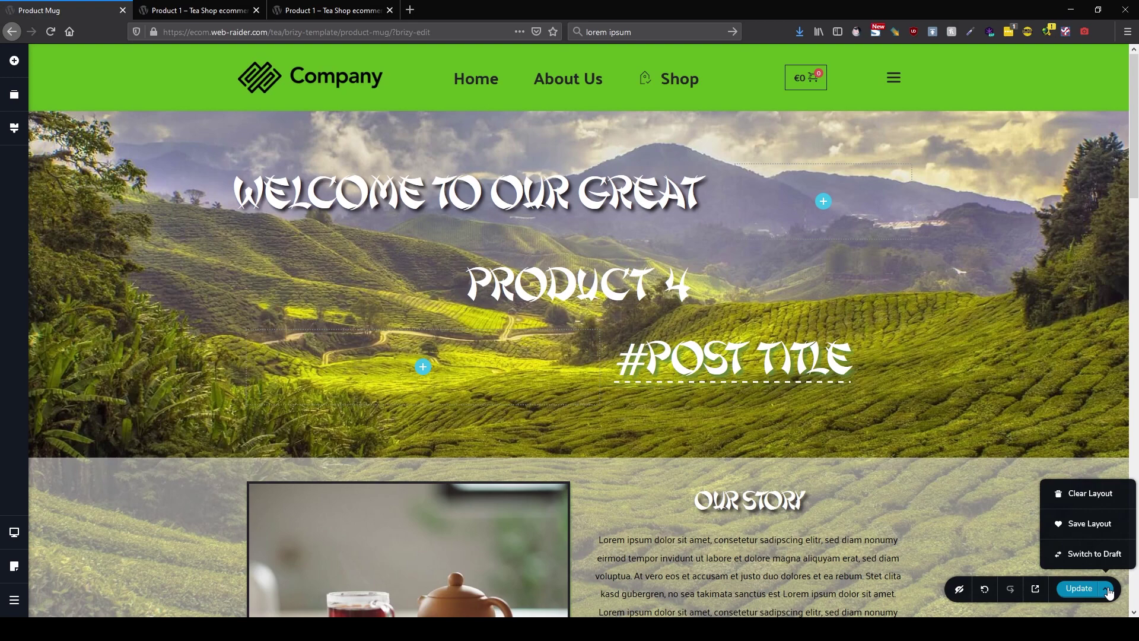
{"action": "left_click", "coordinate": [1081, 591]}
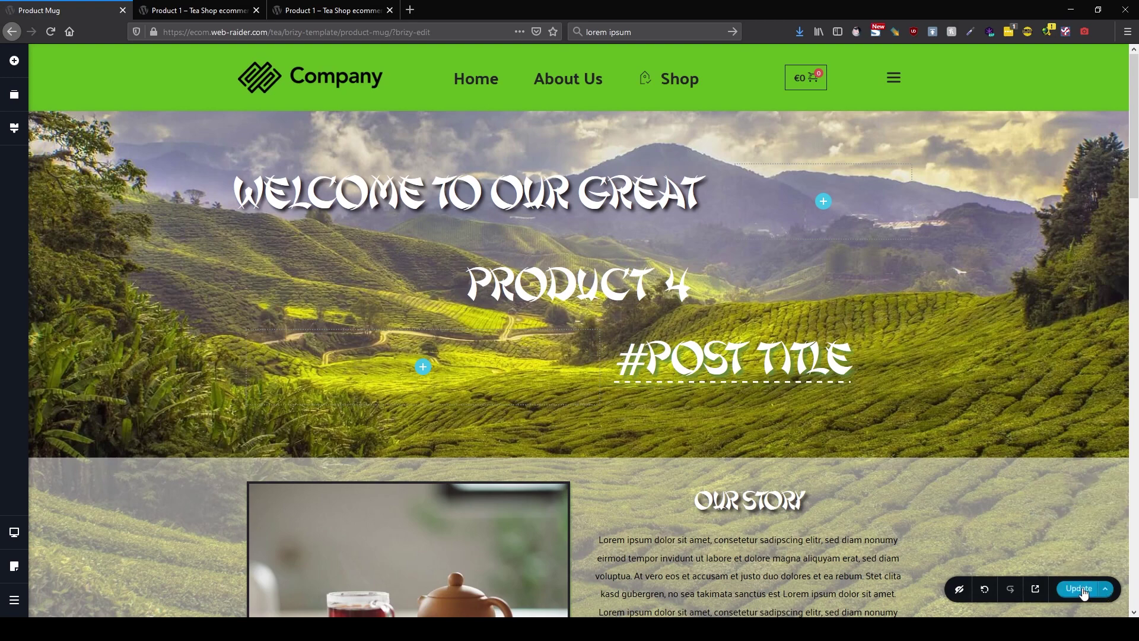
{"action": "left_click", "coordinate": [189, 7]}
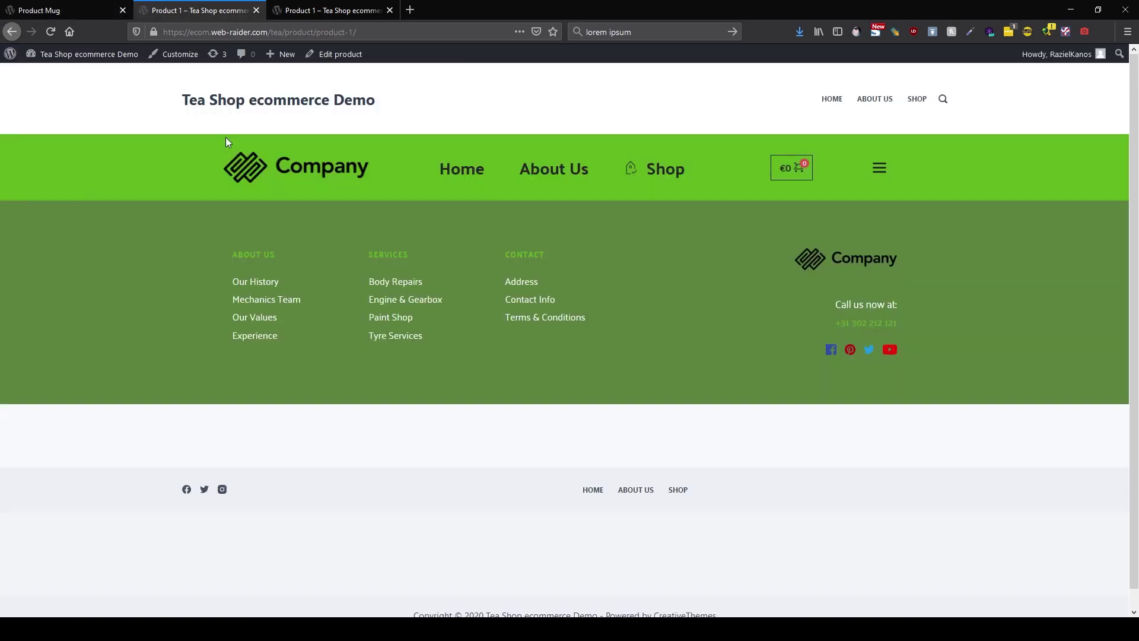
{"action": "key", "text": "F5"}
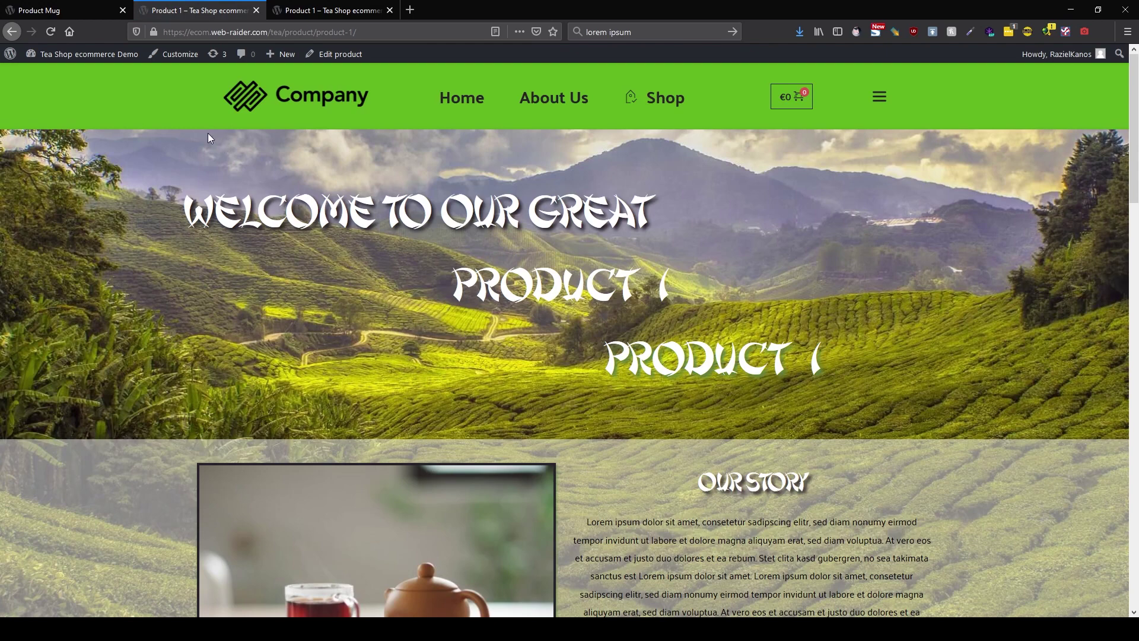
{"action": "left_click", "coordinate": [69, 11]}
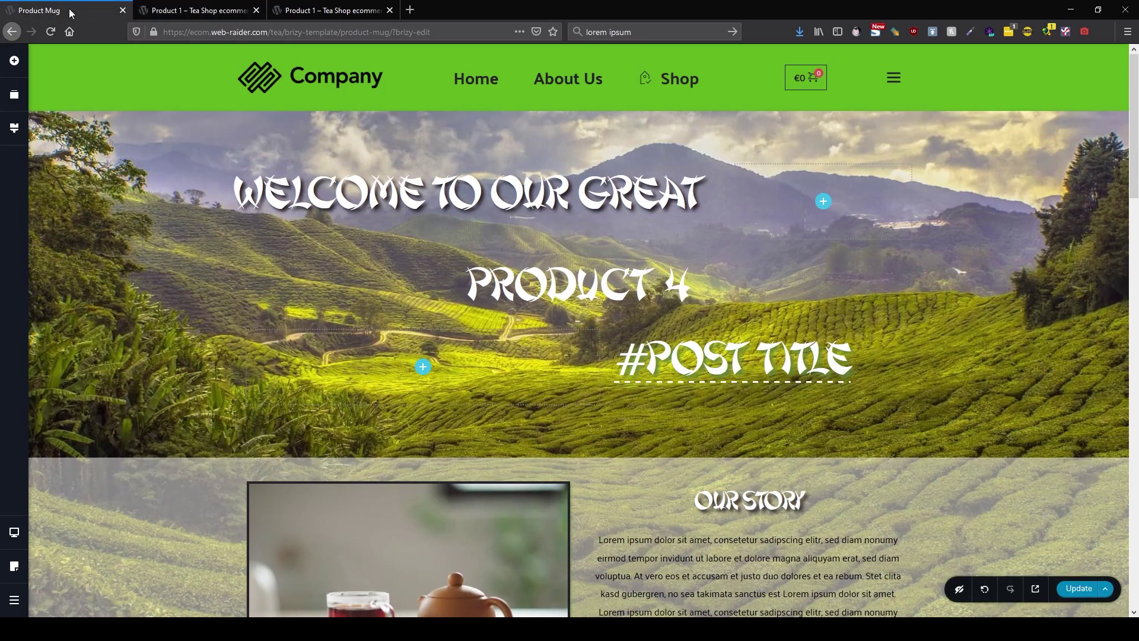
Compare the product title's settings and color options with those of the #Post Title text, and delete the product title element.
{"action": "left_click", "coordinate": [564, 290]}
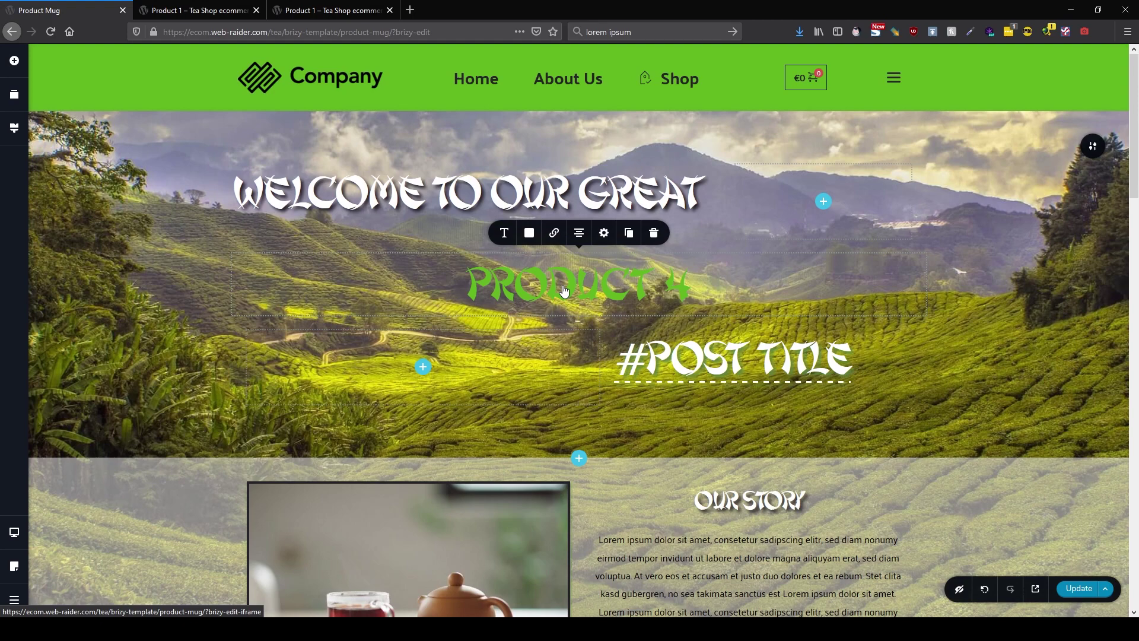
{"action": "left_click", "coordinate": [604, 233]}
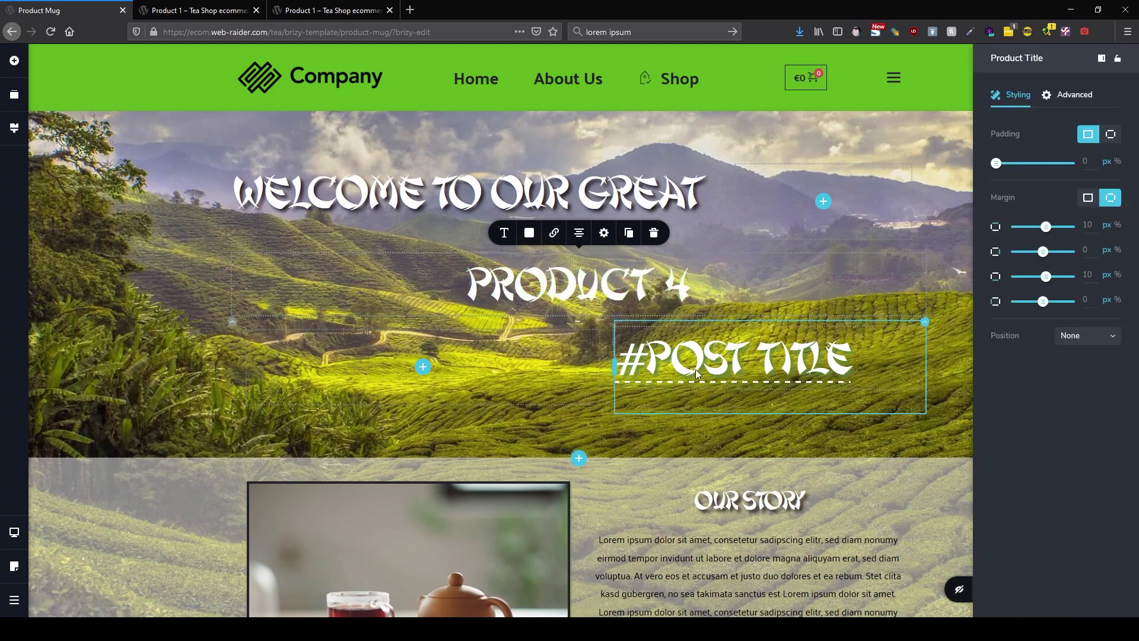
{"action": "left_click", "coordinate": [942, 285]}
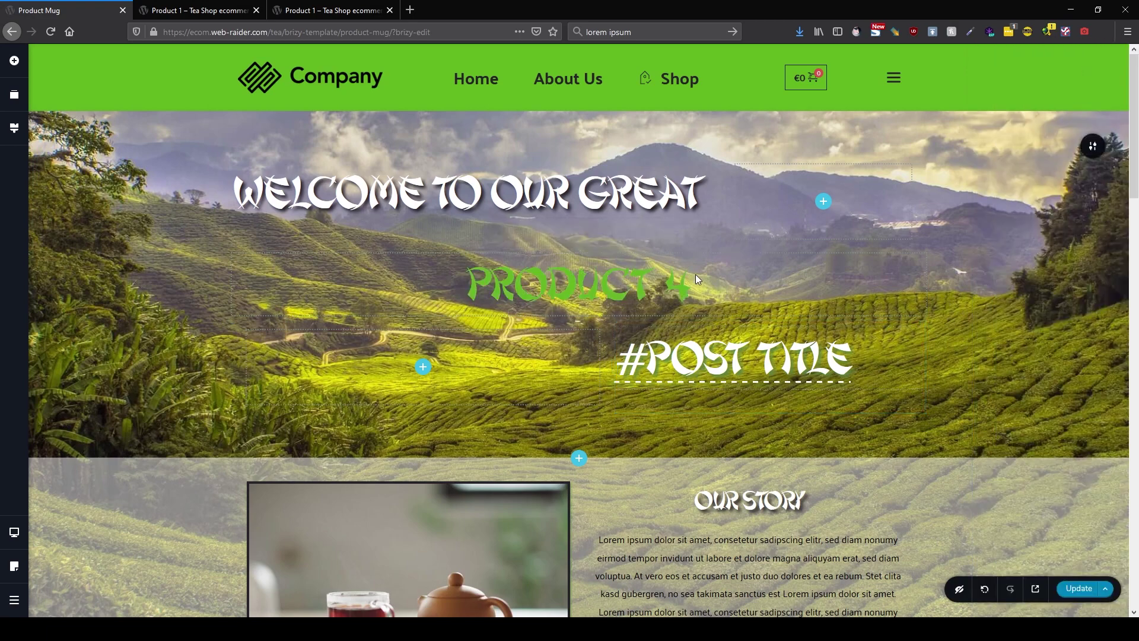
{"action": "left_click", "coordinate": [595, 278]}
{"action": "left_click", "coordinate": [527, 233]}
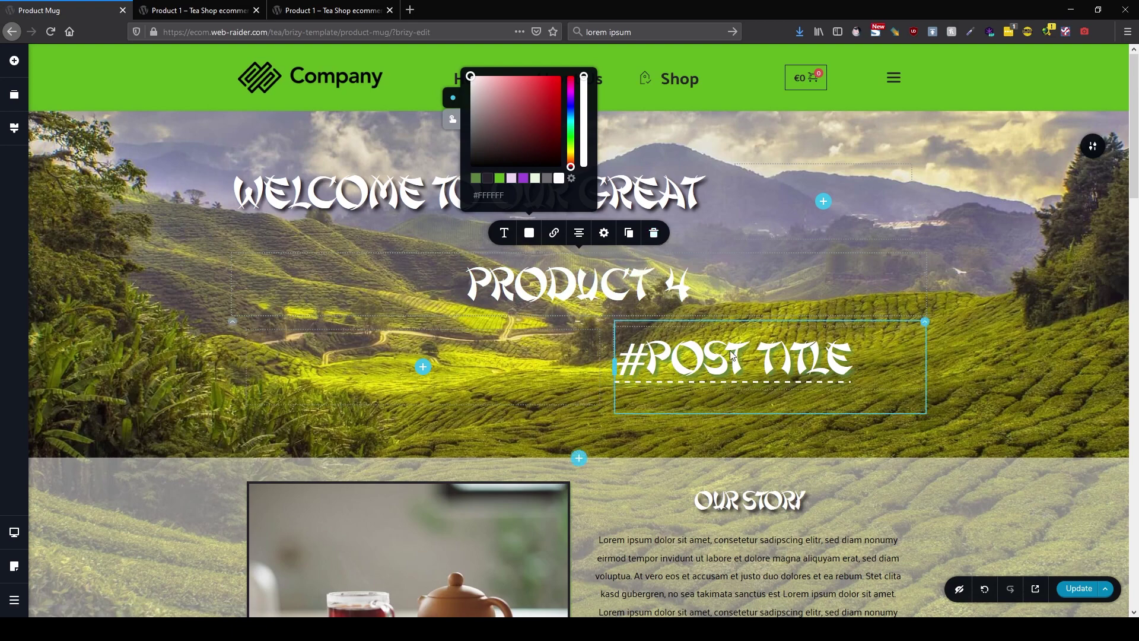
{"action": "left_click", "coordinate": [705, 368]}
{"action": "left_click", "coordinate": [683, 306]}
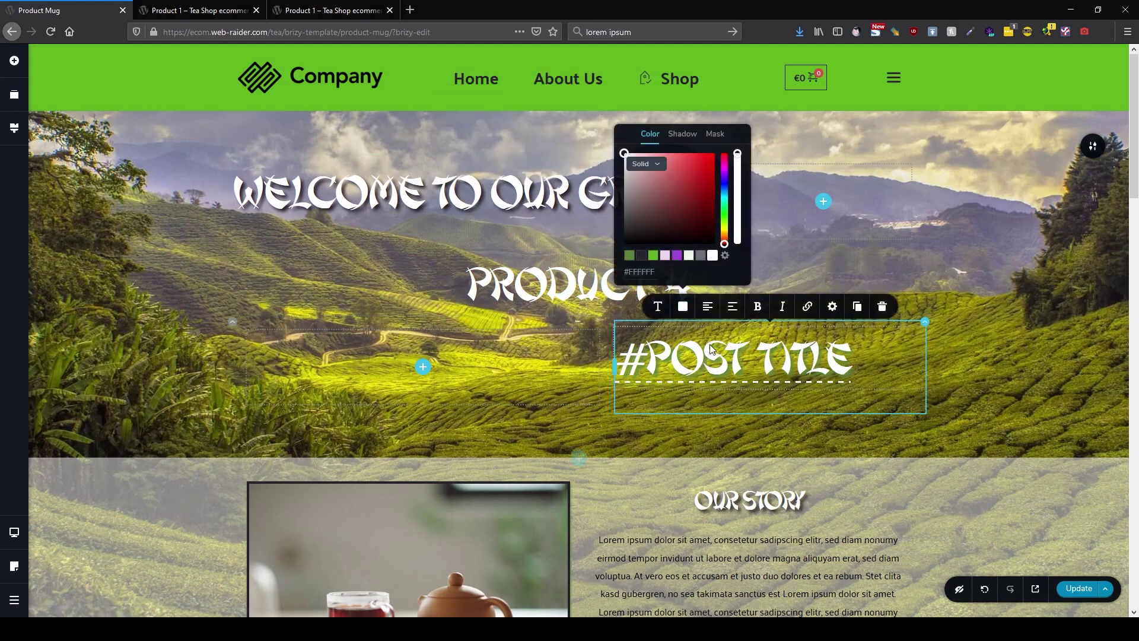
{"action": "left_click", "coordinate": [608, 288]}
{"action": "left_click", "coordinate": [657, 233]}
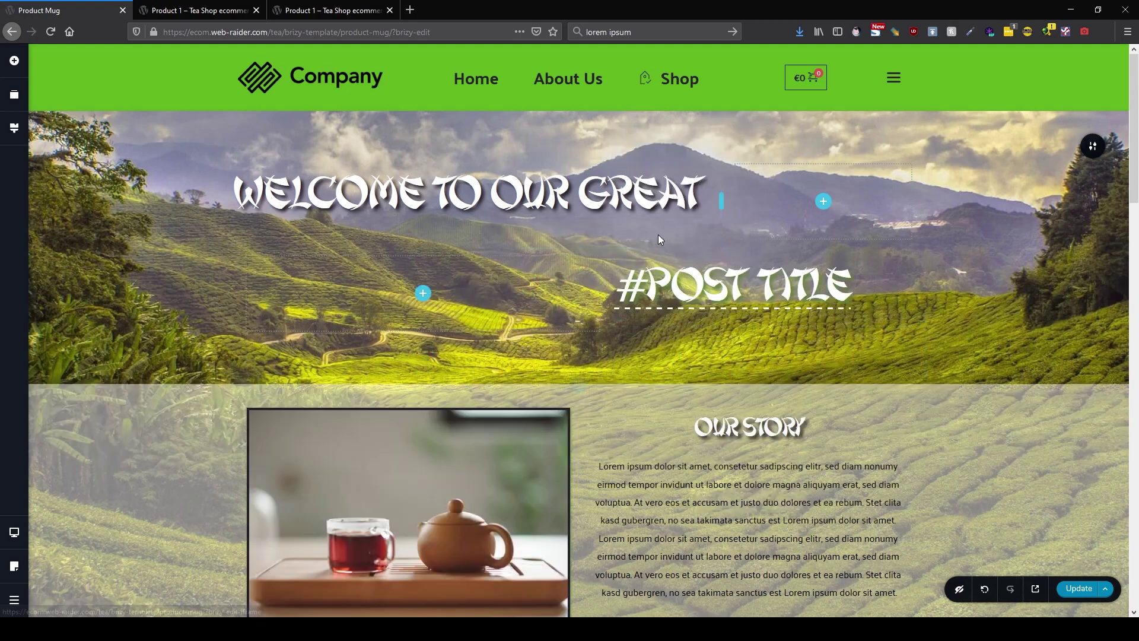
Delete the Welcome to Our Great heading and the emptied row that held it from the hero block.
{"action": "left_click", "coordinate": [631, 201]}
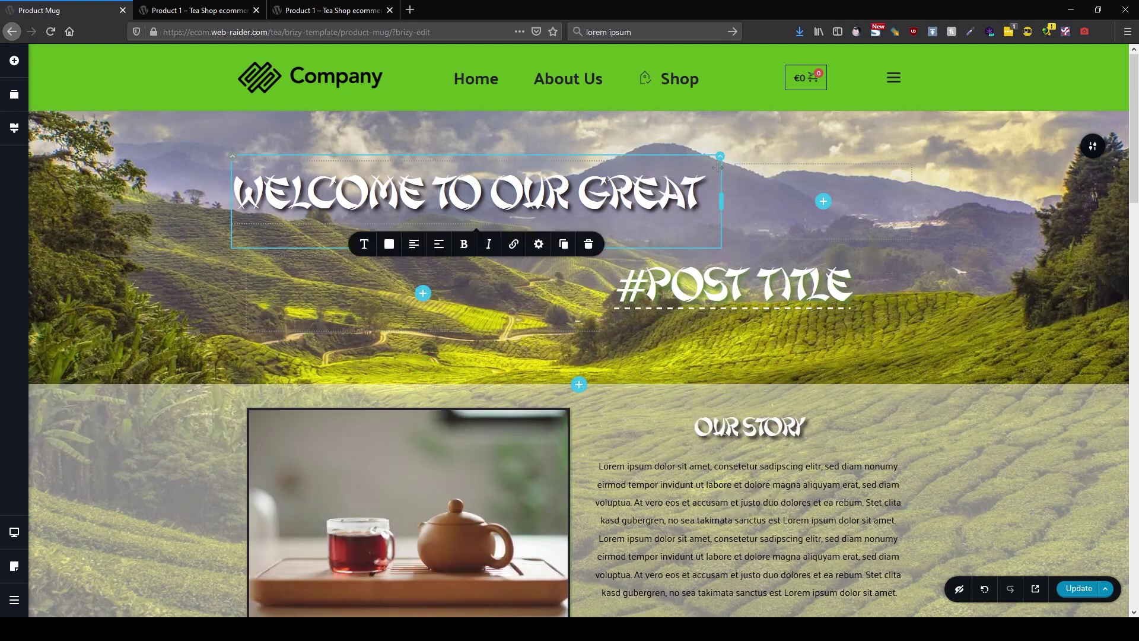
{"action": "left_click", "coordinate": [587, 243]}
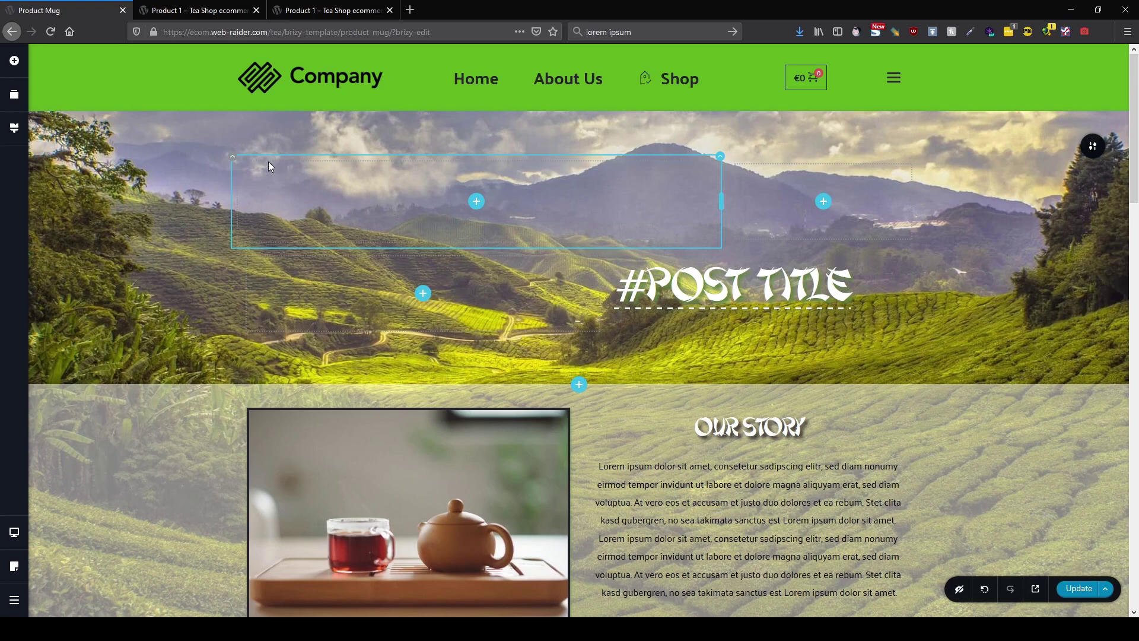
{"action": "left_click", "coordinate": [234, 157]}
{"action": "left_click", "coordinate": [298, 183]}
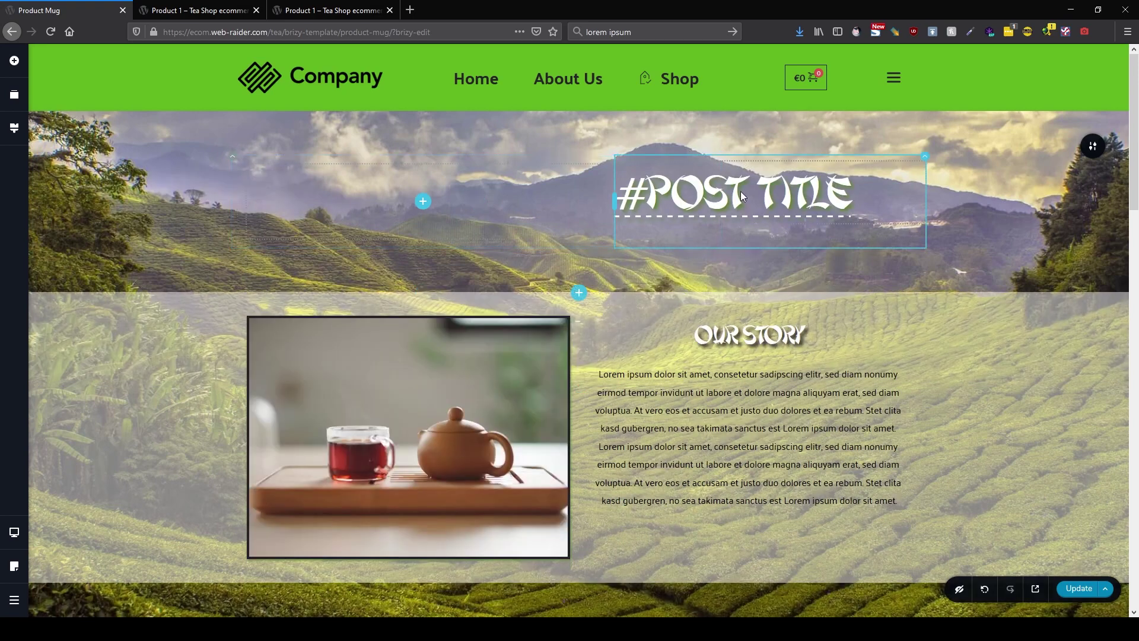
Move the #Post Title text out of its two-column row to the space beneath, and delete the emptied row.
{"action": "left_click_drag", "start_coordinate": [730, 200], "coordinate": [646, 233]}
{"action": "left_click_drag", "start_coordinate": [574, 263], "coordinate": [564, 259]}
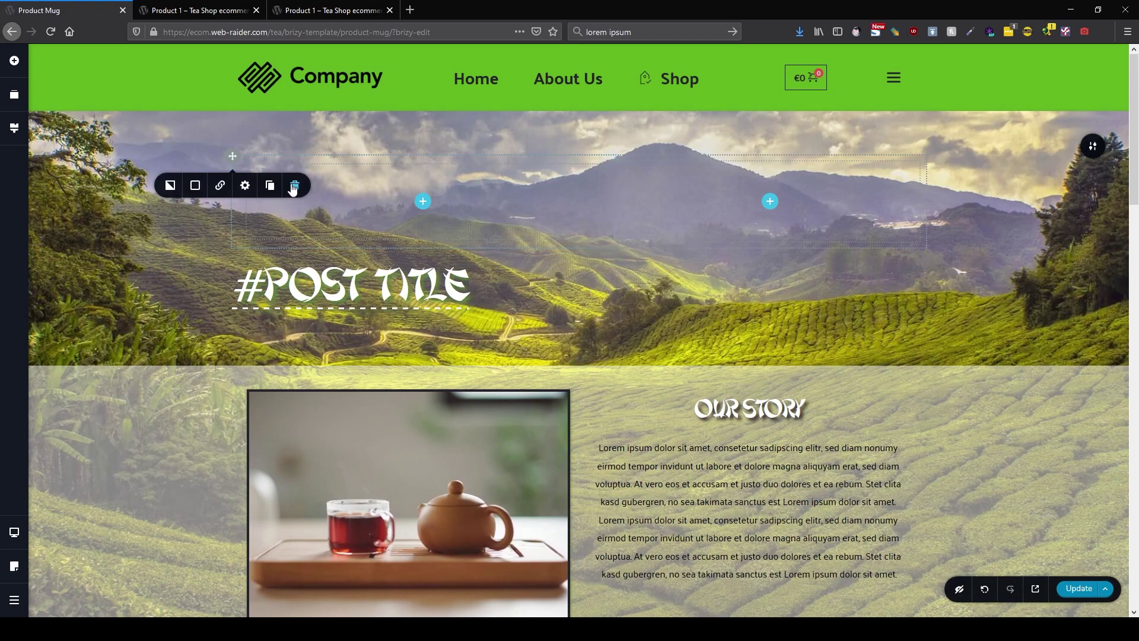
{"action": "left_click", "coordinate": [298, 186]}
Center the #Post Title text and add a product Breadcrumbs element directly below it.
{"action": "left_click", "coordinate": [360, 191]}
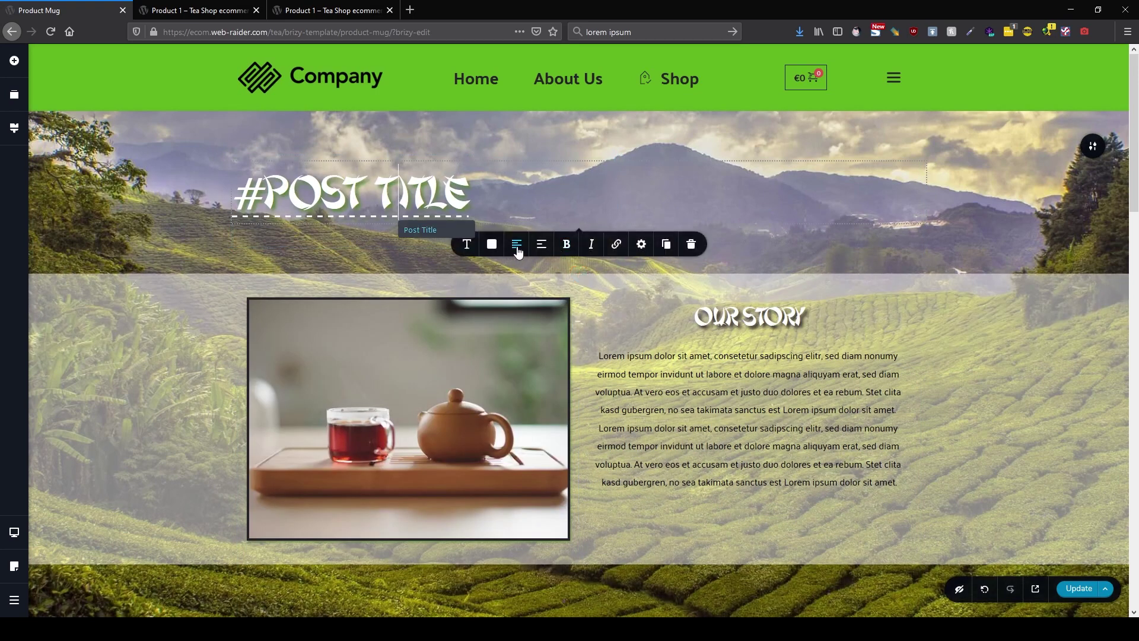
{"action": "left_click", "coordinate": [516, 246]}
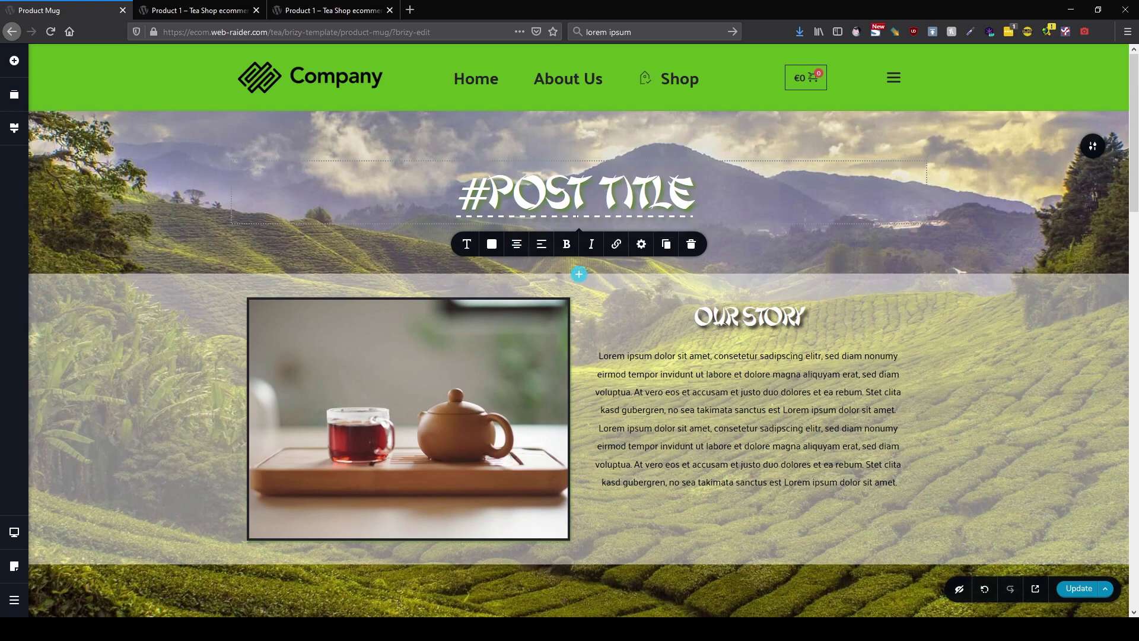
{"action": "left_click", "coordinate": [14, 60]}
{"action": "scroll", "coordinate": [116, 340], "scroll_direction": "down", "scroll_amount": 15}
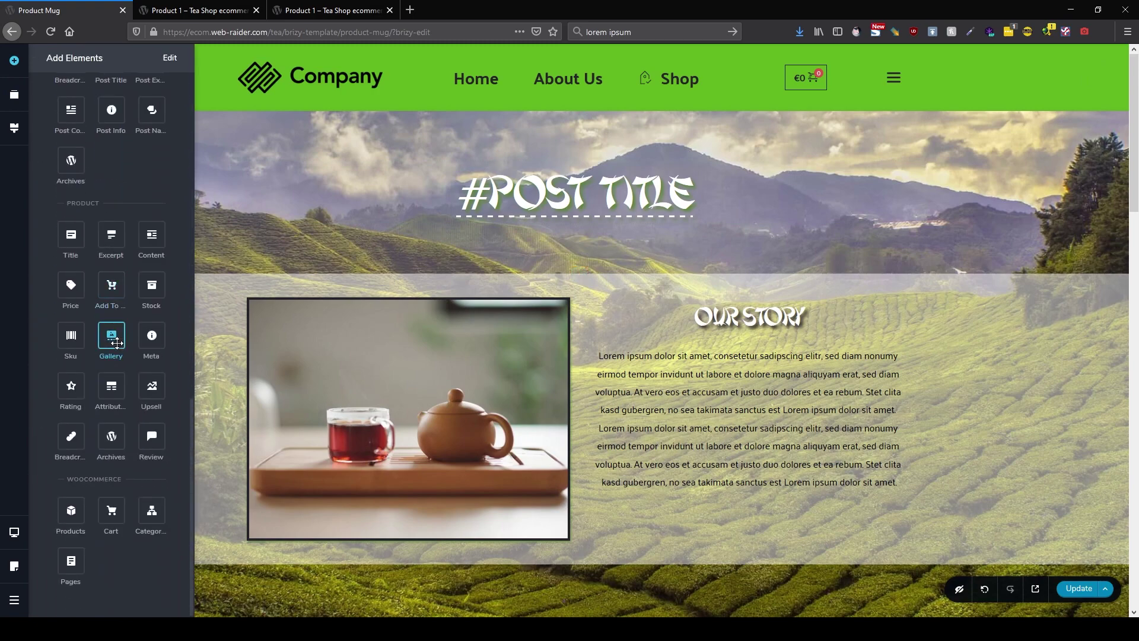
{"action": "left_click_drag", "start_coordinate": [71, 436], "coordinate": [560, 234]}
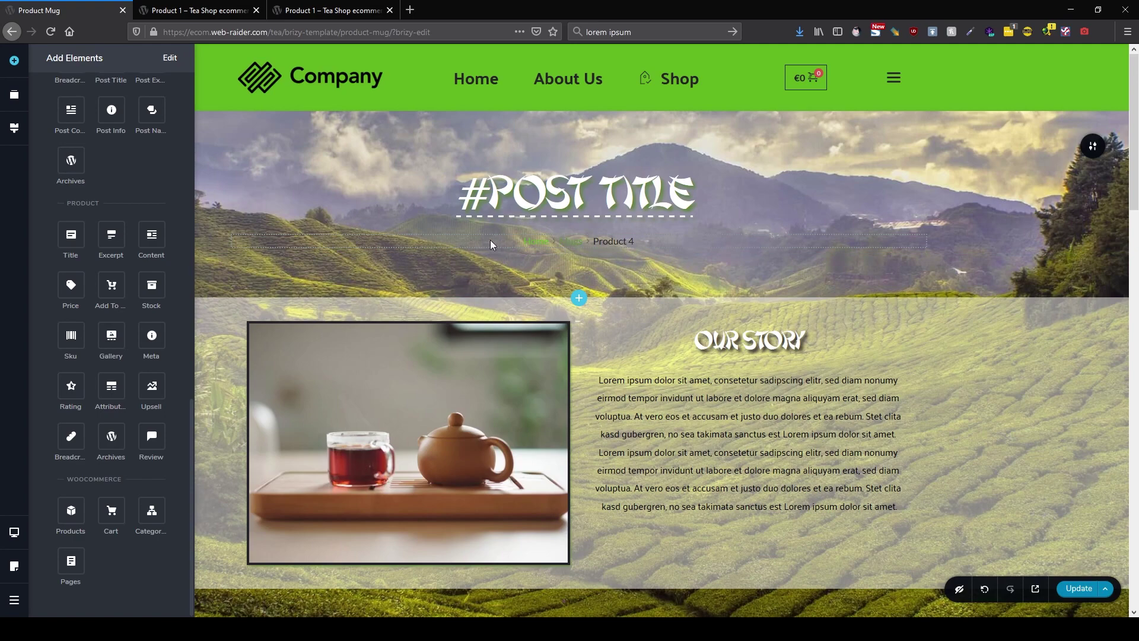
Set the breadcrumb links' color to white #FFFFFF and their hover color to dark #26232A.
{"action": "left_click", "coordinate": [545, 244]}
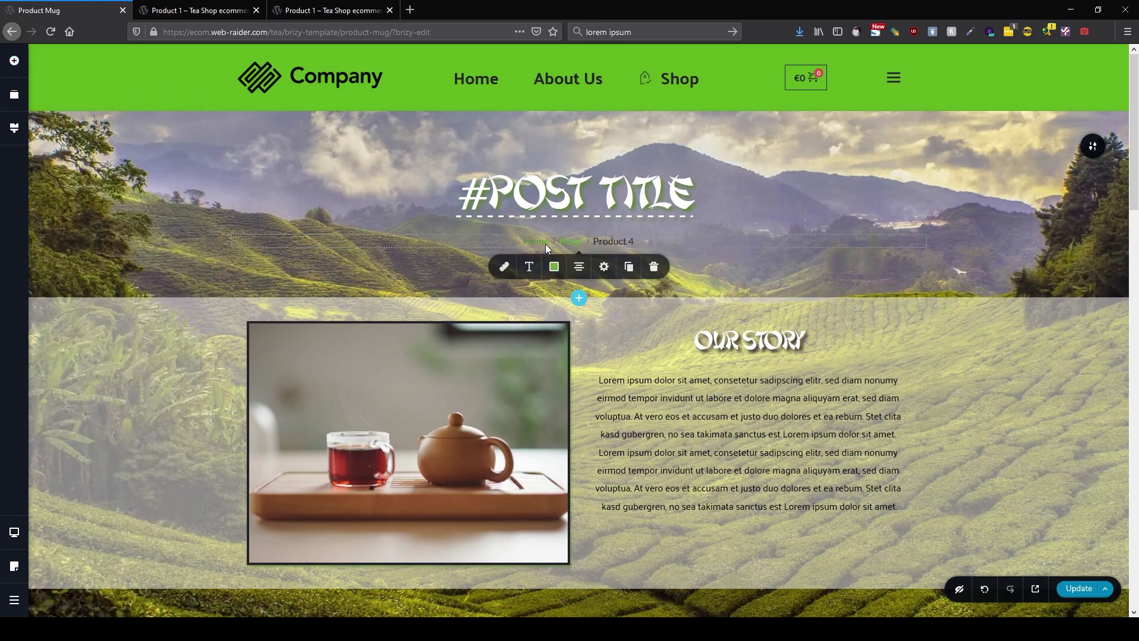
{"action": "left_click", "coordinate": [555, 270]}
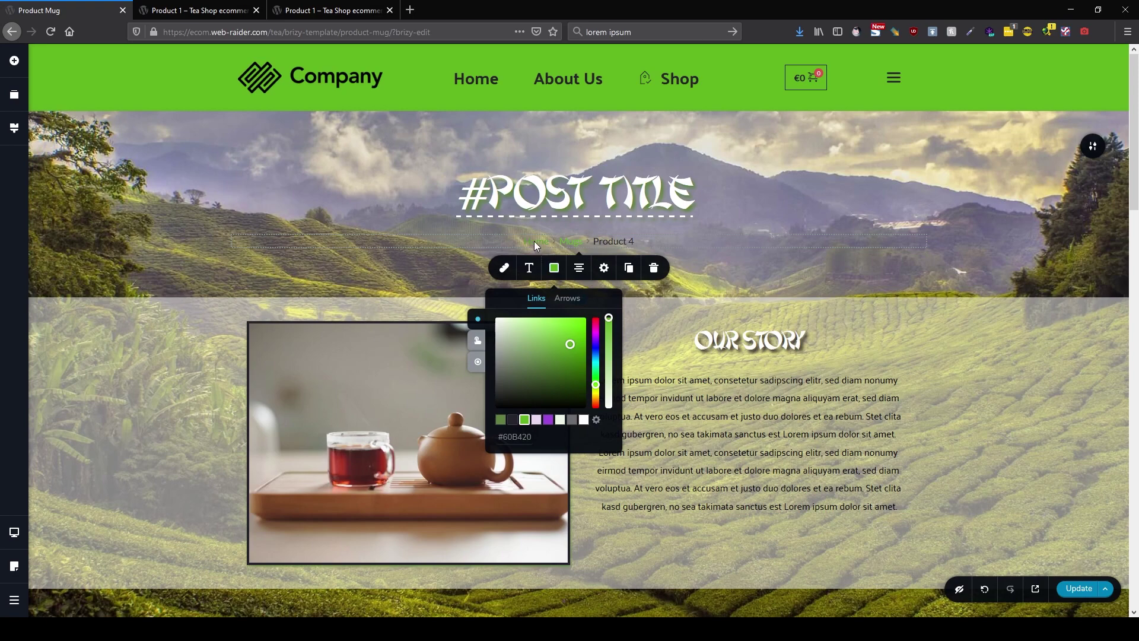
{"action": "left_click", "coordinate": [584, 423]}
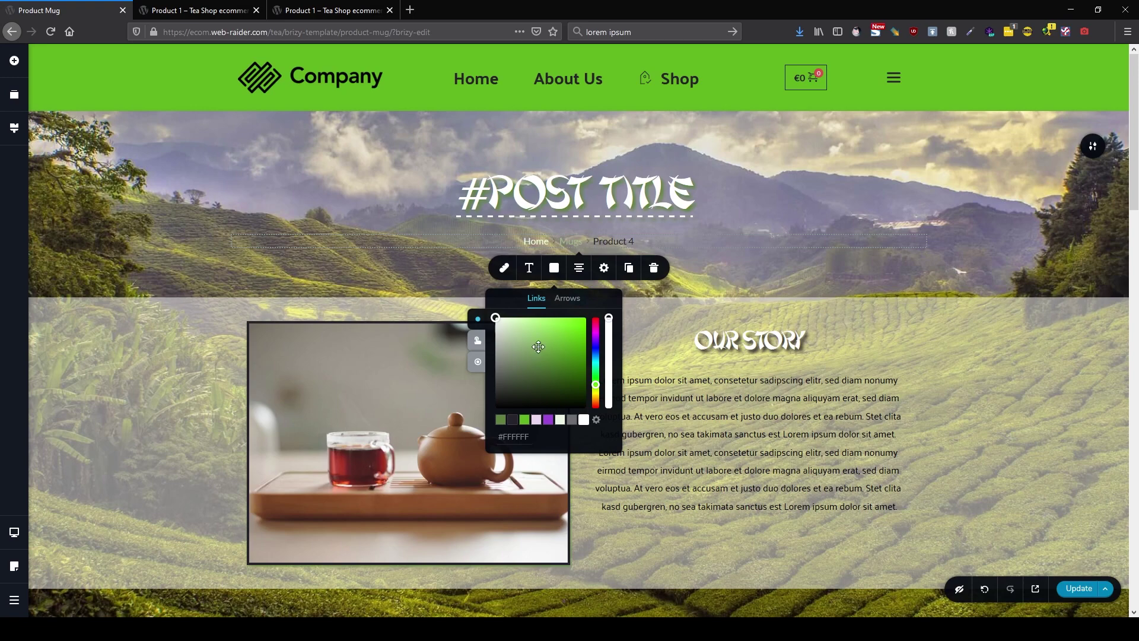
{"action": "left_click", "coordinate": [477, 340]}
{"action": "left_click", "coordinate": [524, 420]}
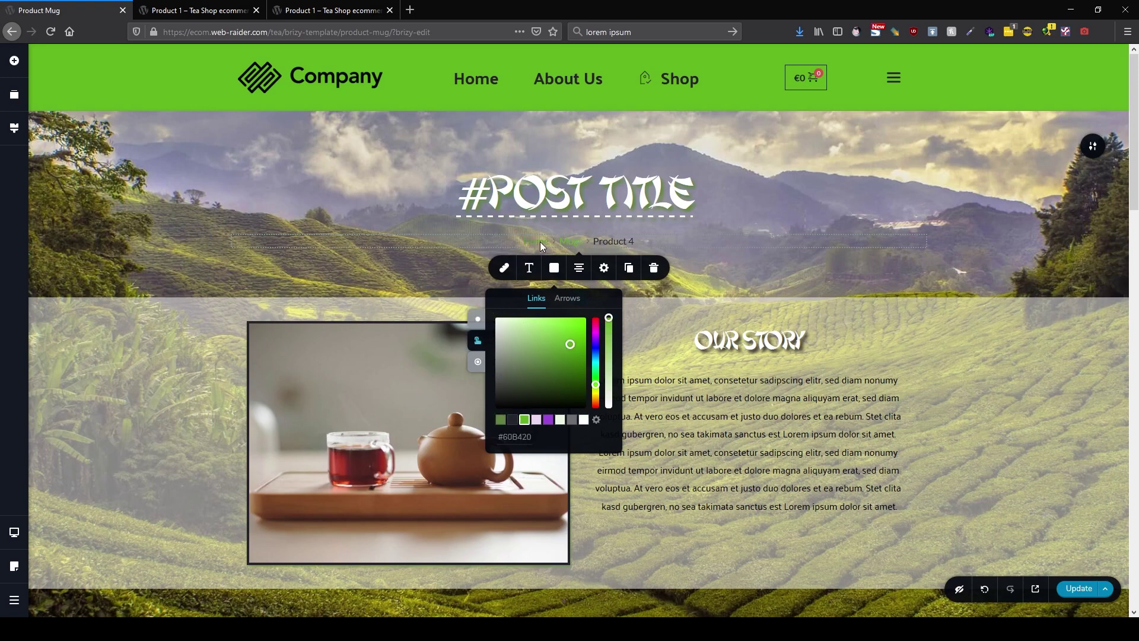
{"action": "left_click", "coordinate": [513, 420]}
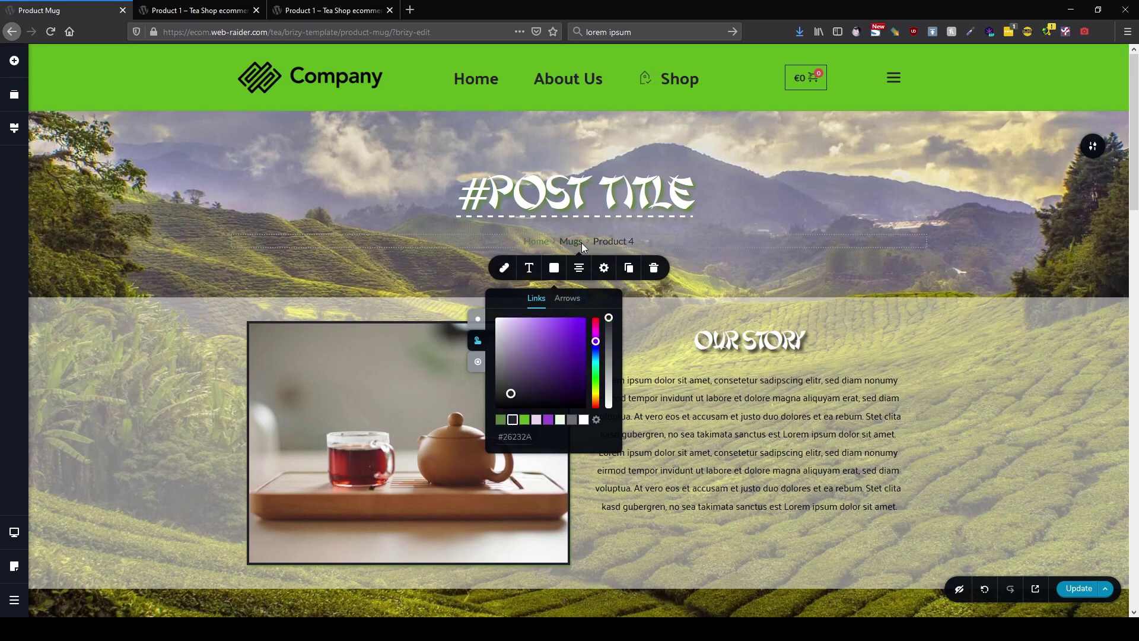
Set the breadcrumbs' active link color to purple #9E47DA and the arrow color to white #FFFFFF.
{"action": "left_click", "coordinate": [479, 364]}
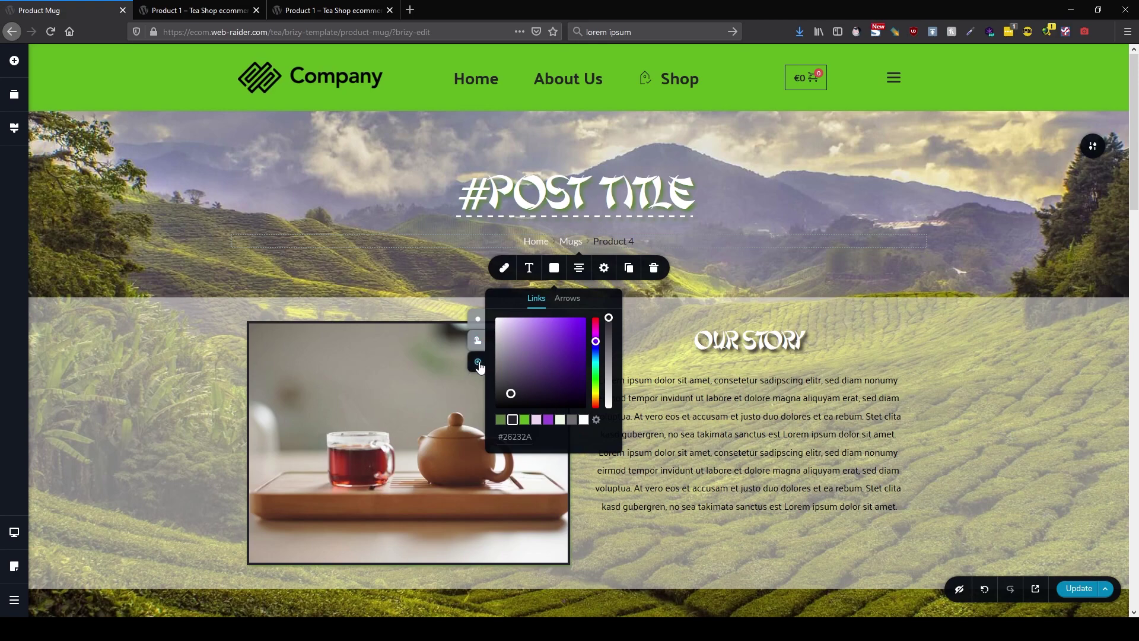
{"action": "left_click", "coordinate": [549, 421]}
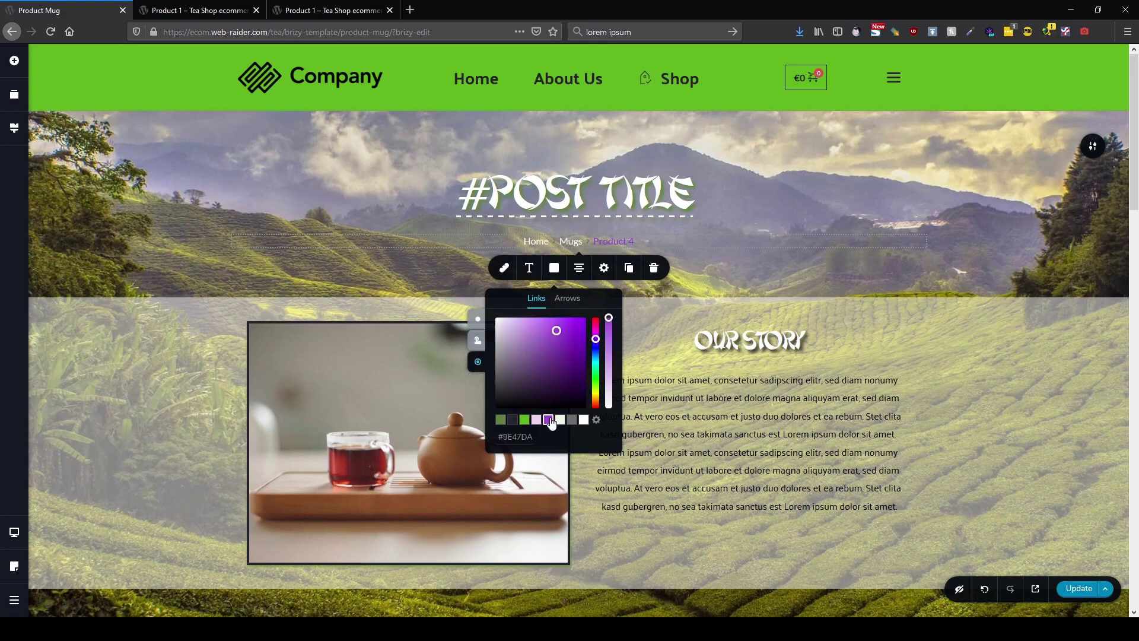
{"action": "left_click", "coordinate": [568, 307]}
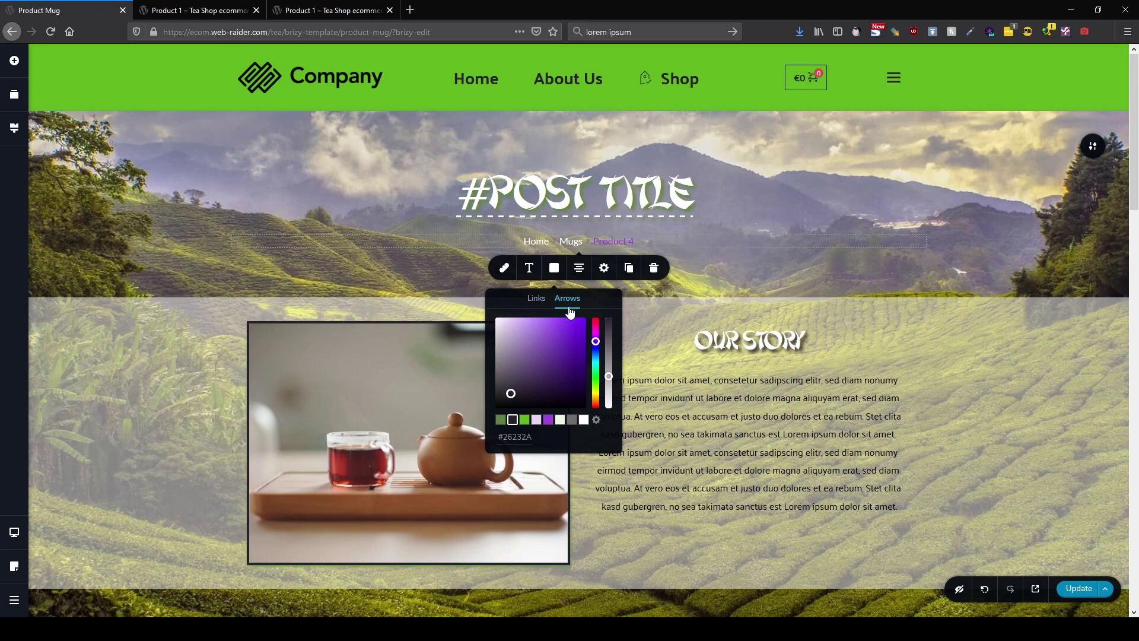
{"action": "left_click", "coordinate": [584, 421]}
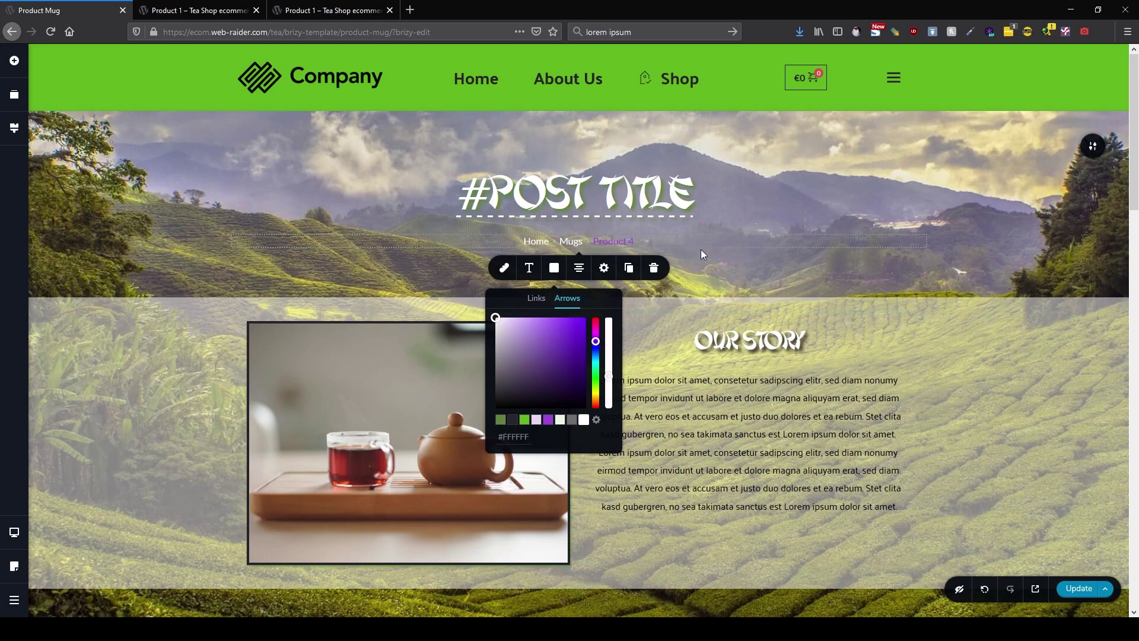
Set the breadcrumbs' font size to 26.
{"action": "left_click", "coordinate": [530, 269]}
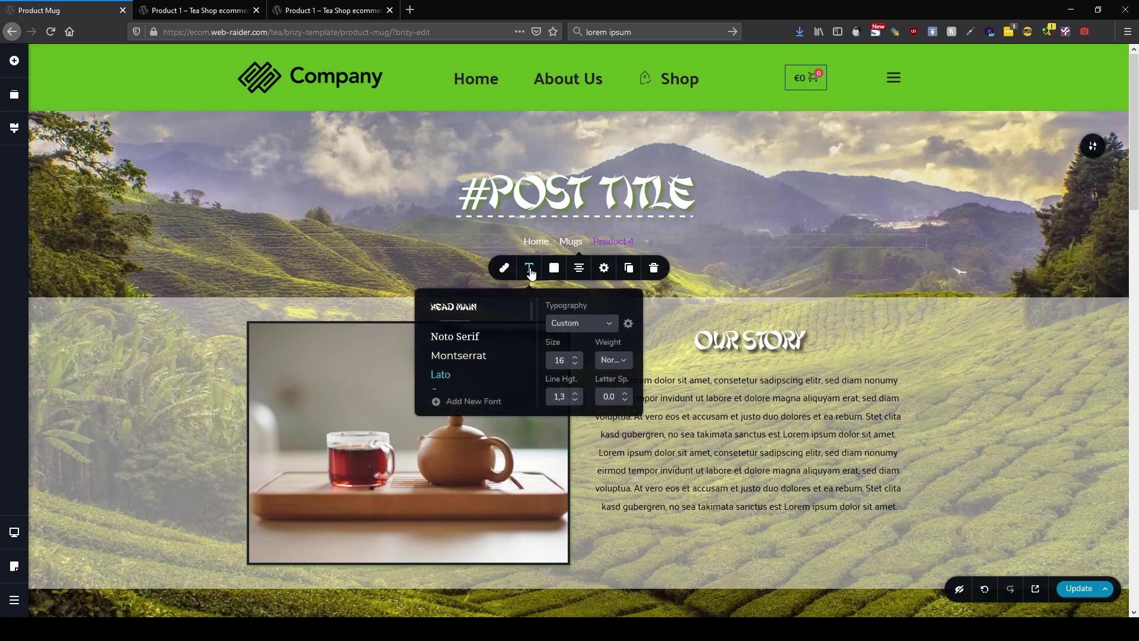
{"action": "left_click", "coordinate": [574, 357]}
{"action": "left_click", "coordinate": [575, 357]}
{"action": "left_click", "coordinate": [575, 357]}
{"action": "left_click", "coordinate": [575, 357]}
{"action": "left_click", "coordinate": [575, 357]}
{"action": "left_click", "coordinate": [575, 357]}
{"action": "left_click", "coordinate": [575, 357]}
{"action": "left_click", "coordinate": [574, 357]}
{"action": "left_click", "coordinate": [574, 357]}
{"action": "left_click", "coordinate": [575, 357]}
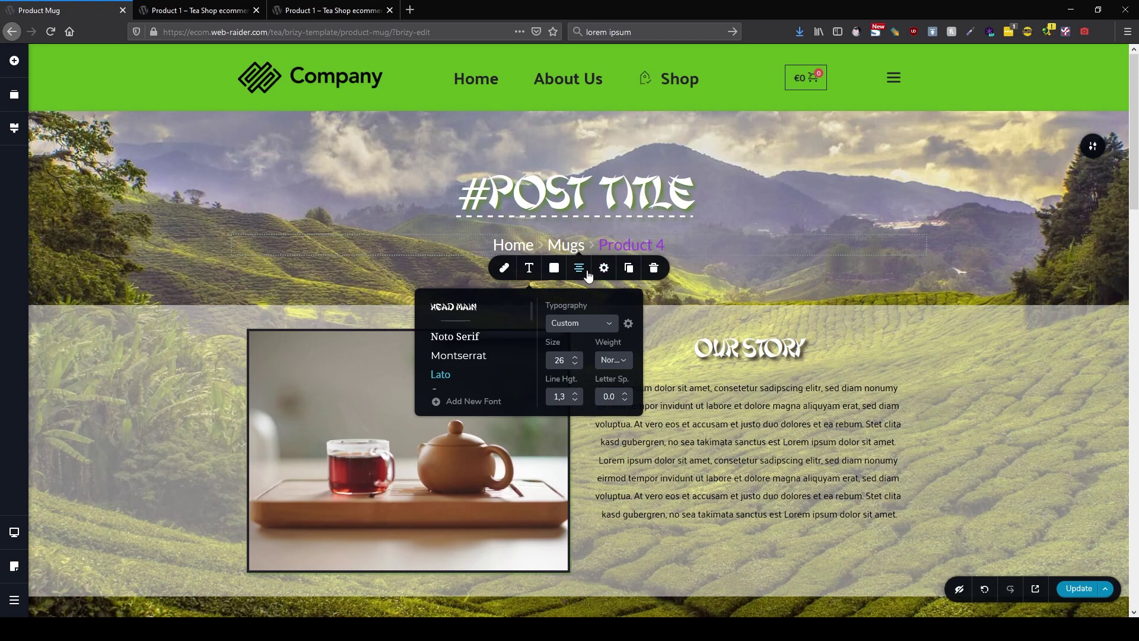
{"action": "left_click", "coordinate": [790, 268]}
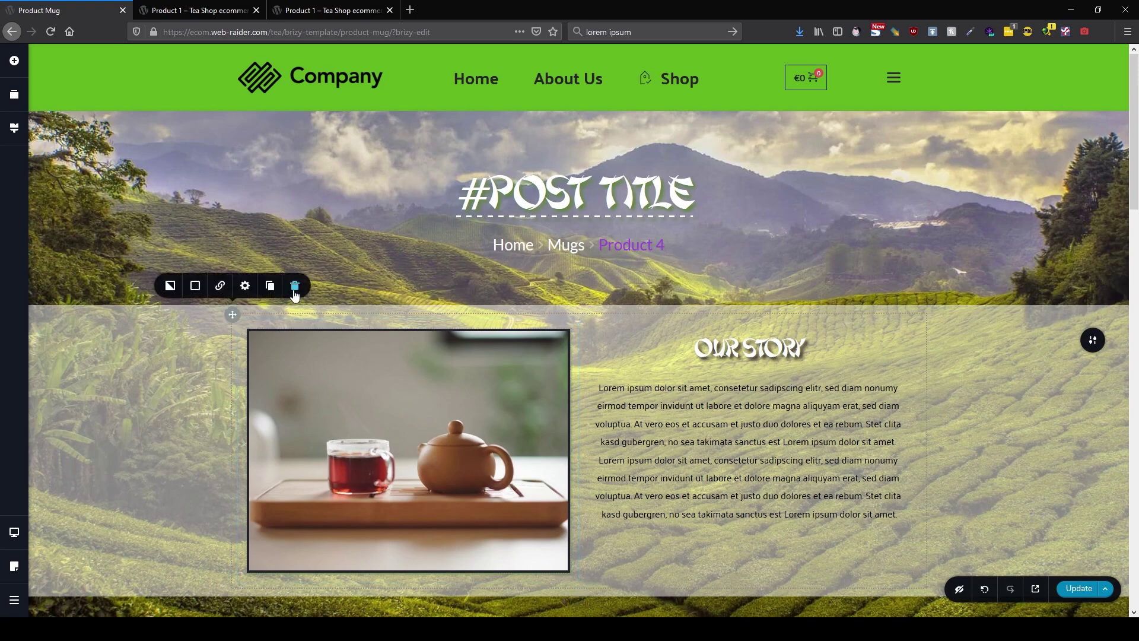
Delete the Our Story row and add a product Gallery element in its emptied block.
{"action": "left_click", "coordinate": [295, 282]}
{"action": "left_click", "coordinate": [15, 63]}
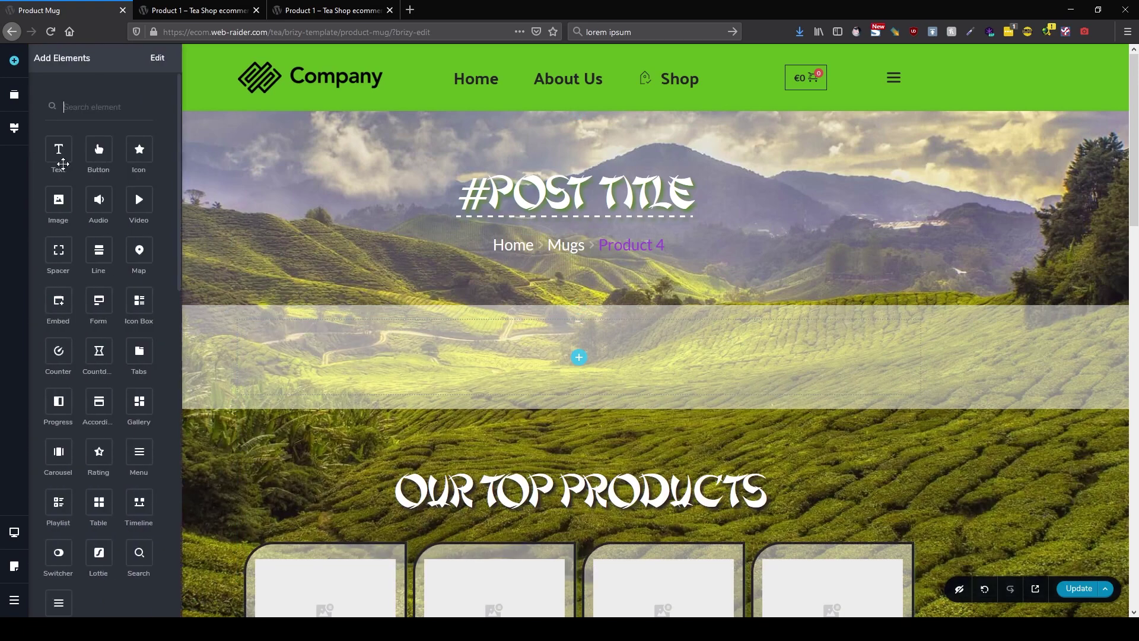
{"action": "scroll", "coordinate": [129, 322], "scroll_direction": "down", "scroll_amount": 10}
{"action": "scroll", "coordinate": [129, 322], "scroll_direction": "down", "scroll_amount": 3}
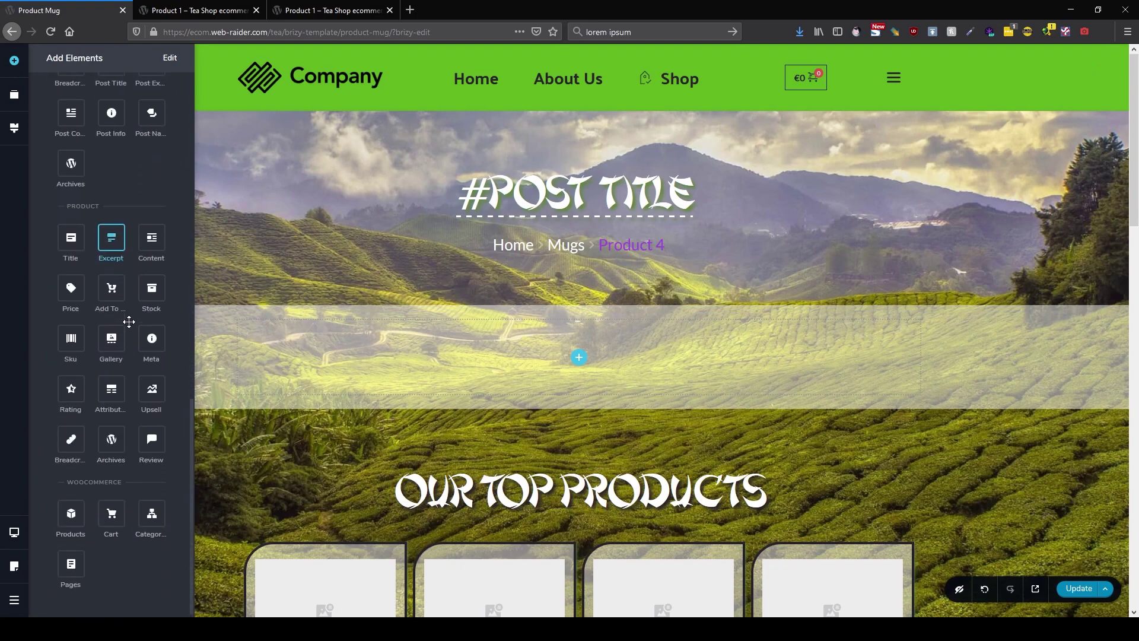
{"action": "left_click_drag", "start_coordinate": [120, 338], "coordinate": [576, 366]}
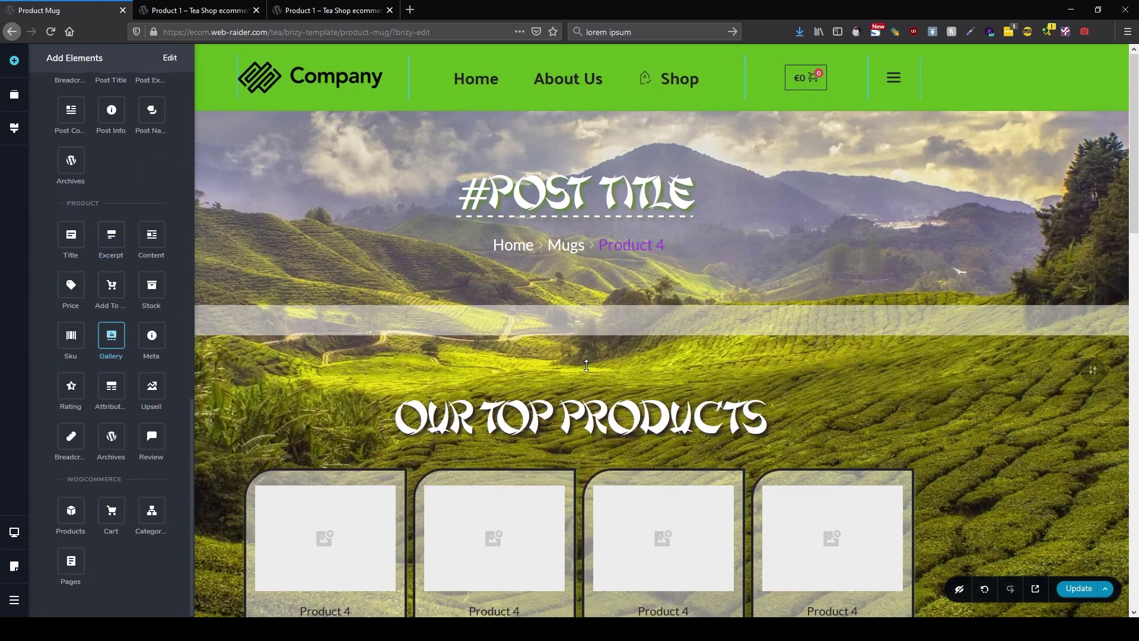
{"action": "scroll", "coordinate": [576, 379], "scroll_direction": "down", "scroll_amount": 3}
{"action": "scroll", "coordinate": [575, 380], "scroll_direction": "up", "scroll_amount": 3}
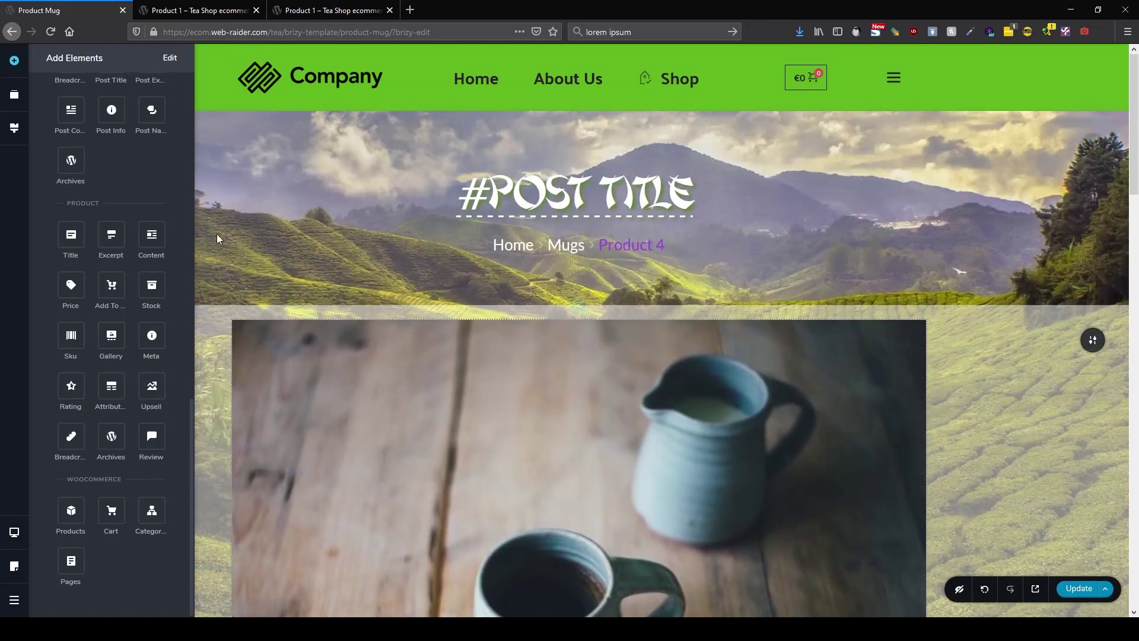
Add a two-column row to the gallery's block and place the product gallery in its left column.
{"action": "scroll", "coordinate": [89, 237], "scroll_direction": "up", "scroll_amount": 4}
{"action": "scroll", "coordinate": [93, 222], "scroll_direction": "up", "scroll_amount": 5}
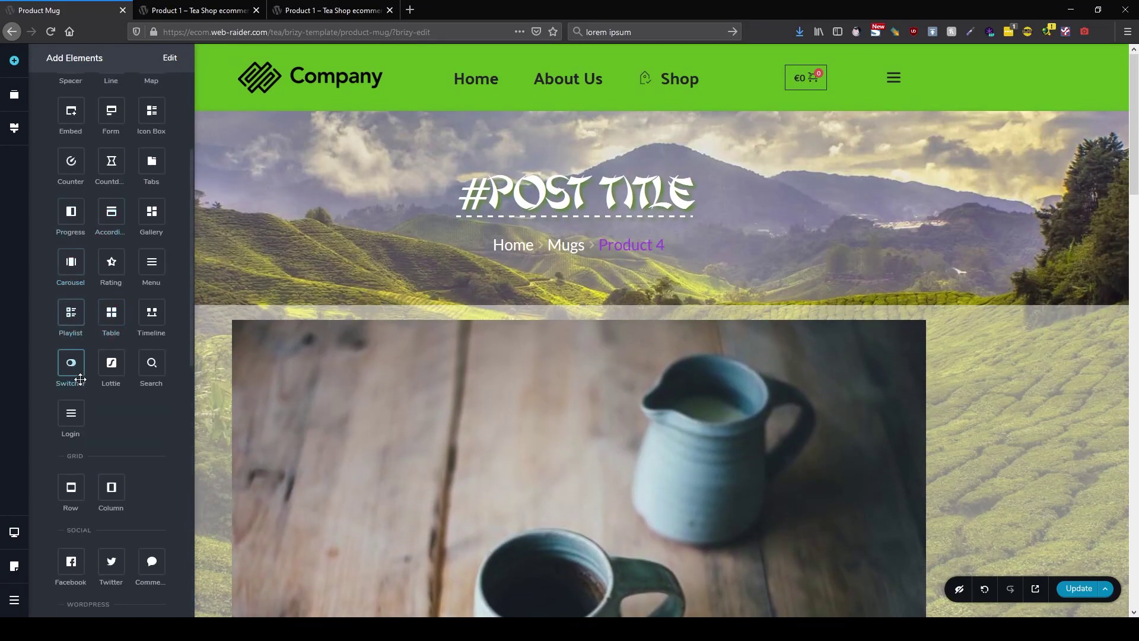
{"action": "scroll", "coordinate": [77, 350], "scroll_direction": "up", "scroll_amount": 1}
{"action": "scroll", "coordinate": [83, 330], "scroll_direction": "down", "scroll_amount": 2}
{"action": "scroll", "coordinate": [83, 331], "scroll_direction": "up", "scroll_amount": 4}
{"action": "scroll", "coordinate": [85, 332], "scroll_direction": "down", "scroll_amount": 2}
{"action": "scroll", "coordinate": [84, 332], "scroll_direction": "down", "scroll_amount": 5}
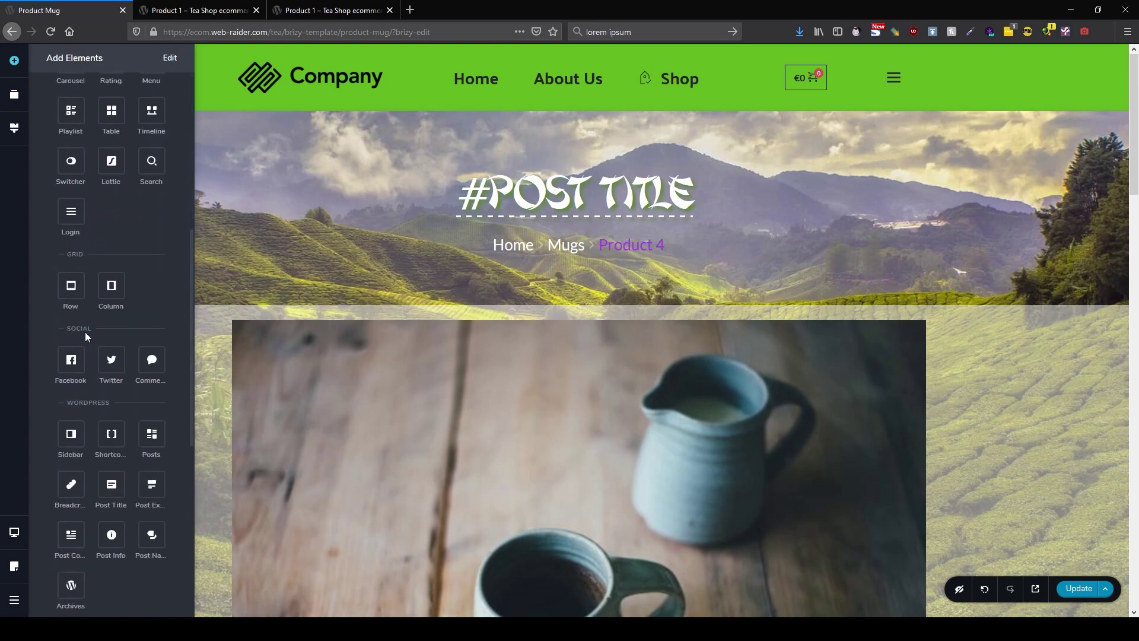
{"action": "left_click_drag", "start_coordinate": [71, 286], "coordinate": [506, 328]}
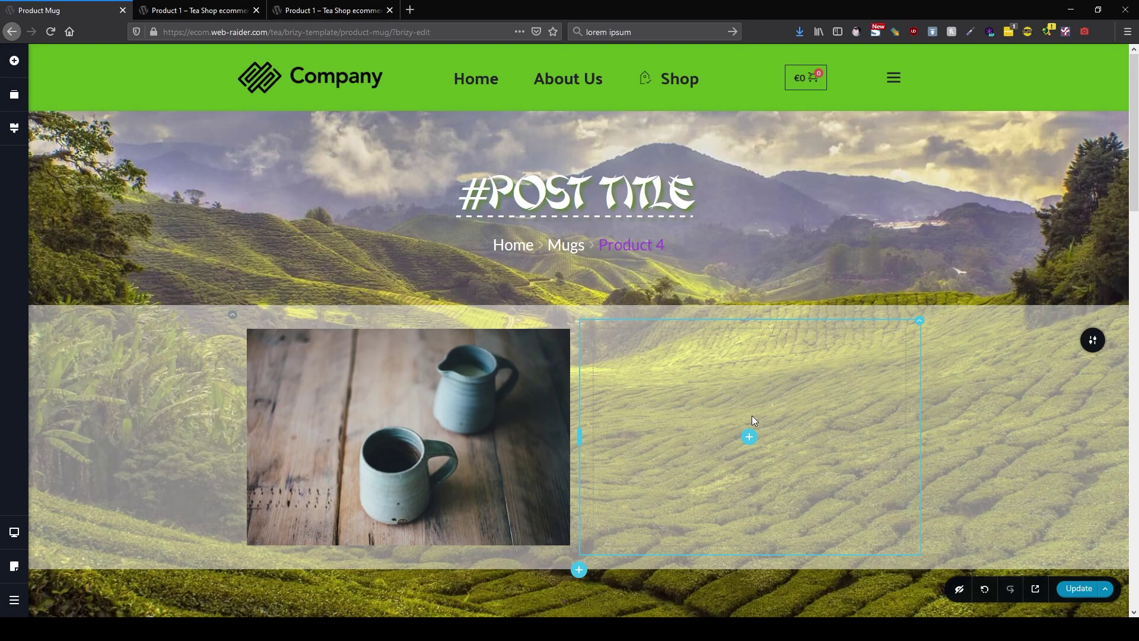
Review the default Product 1 page layout as a reference, return to the template editor, and close one of the Product 1 pages.
{"action": "left_click", "coordinate": [342, 3]}
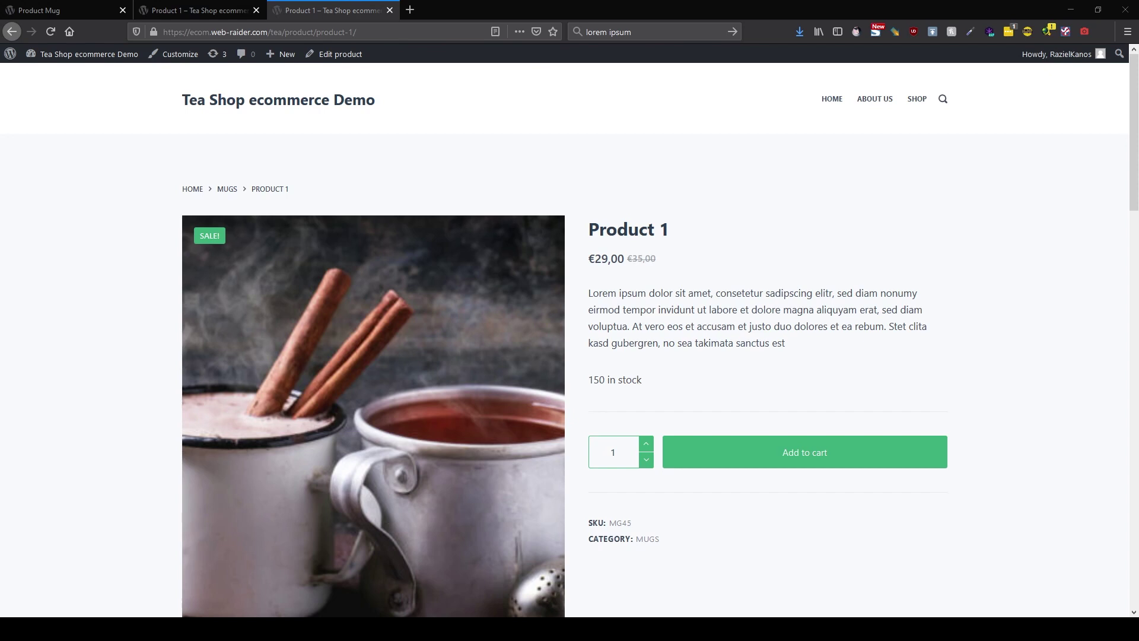
{"action": "left_click", "coordinate": [219, 12]}
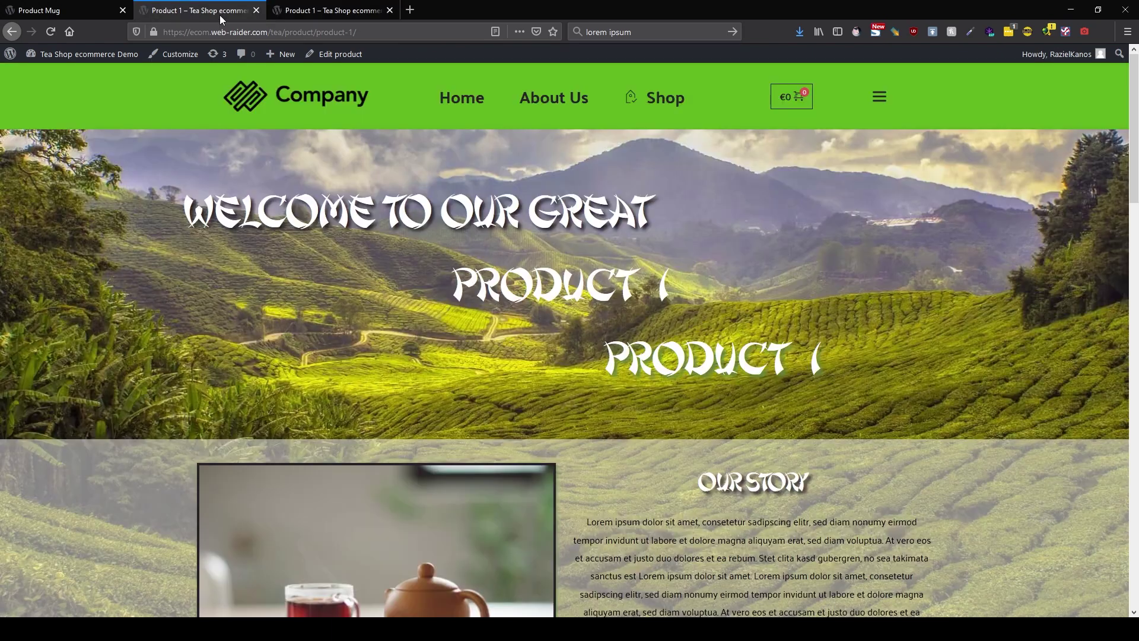
{"action": "left_click", "coordinate": [89, 13]}
{"action": "left_click", "coordinate": [256, 11]}
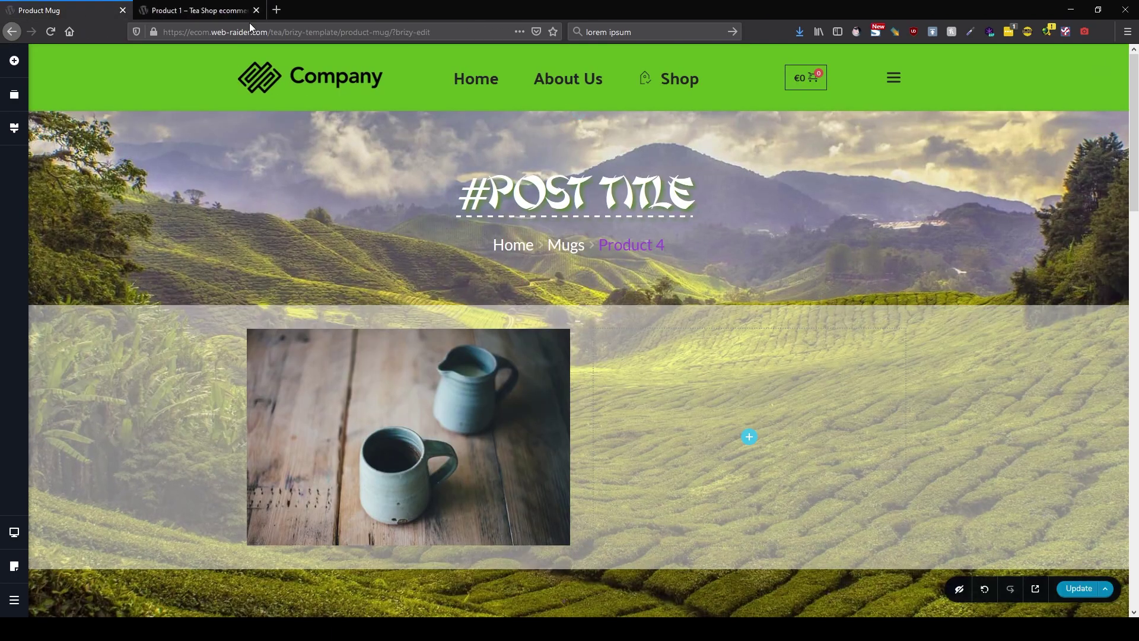
Add a nested two-column row inside the empty column beside the product gallery.
{"action": "left_click", "coordinate": [14, 63]}
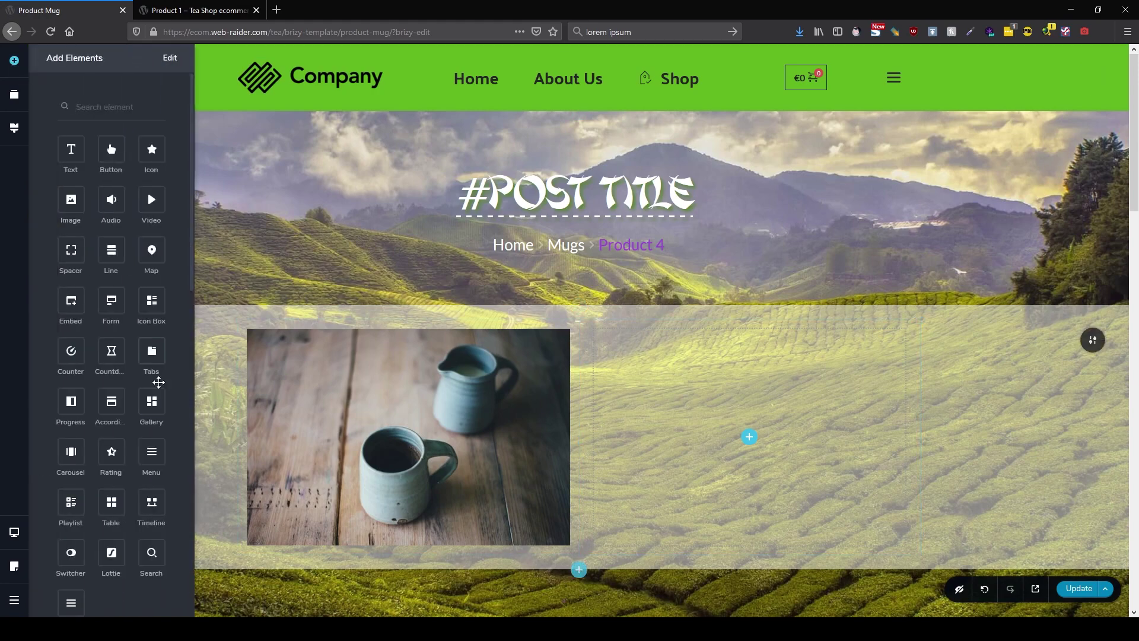
{"action": "scroll", "coordinate": [150, 389], "scroll_direction": "down", "scroll_amount": 10}
{"action": "scroll", "coordinate": [150, 388], "scroll_direction": "down", "scroll_amount": 5}
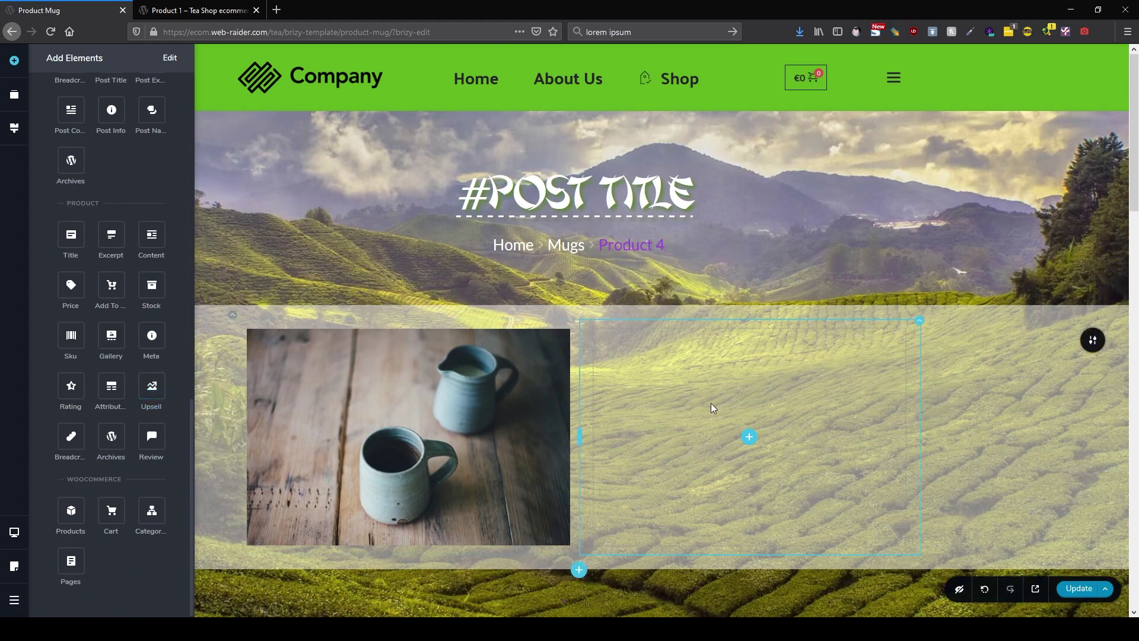
{"action": "scroll", "coordinate": [139, 359], "scroll_direction": "up", "scroll_amount": 8}
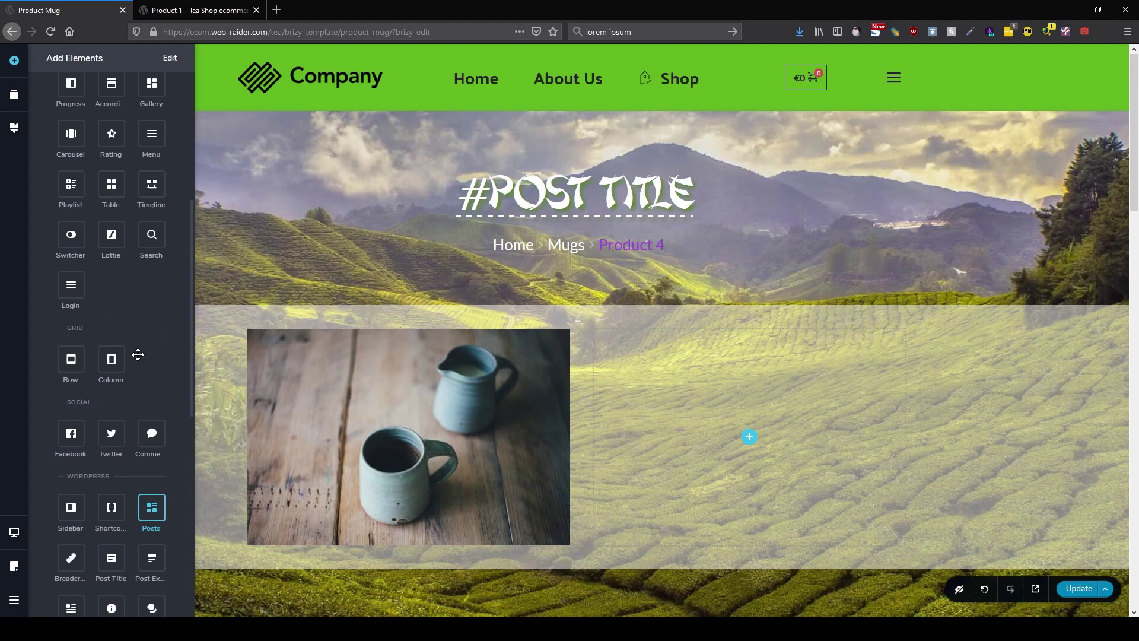
{"action": "scroll", "coordinate": [105, 338], "scroll_direction": "up", "scroll_amount": 3}
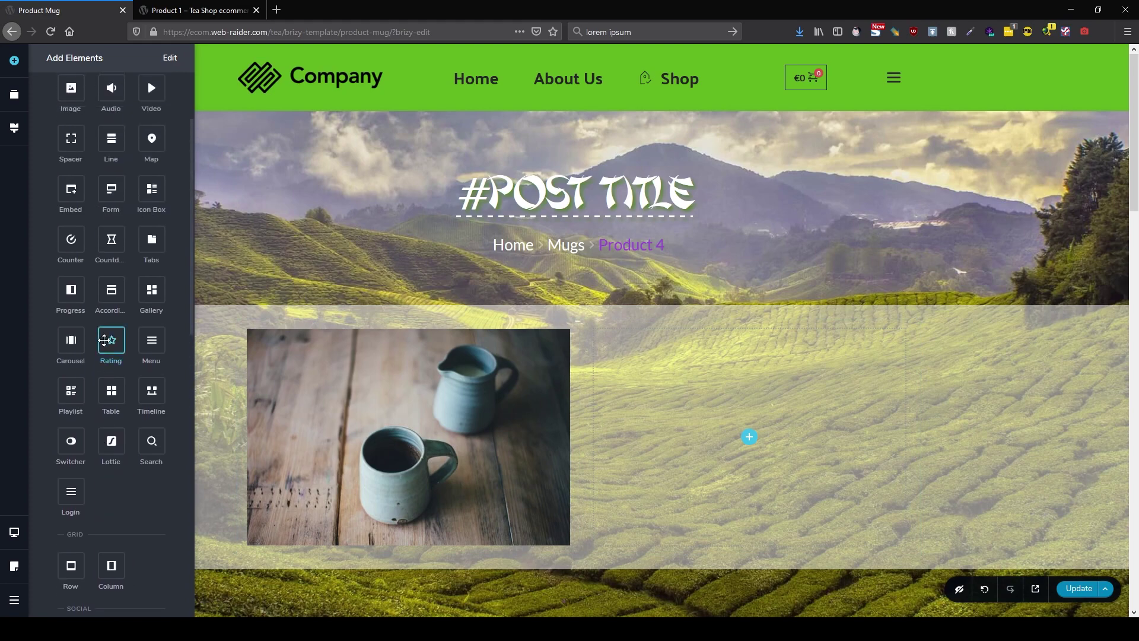
{"action": "scroll", "coordinate": [105, 340], "scroll_direction": "down", "scroll_amount": 5}
{"action": "mouse_move", "coordinate": [72, 326]}
{"action": "left_mouse_down"}
{"action": "mouse_move", "coordinate": [343, 437]}
{"action": "mouse_move", "coordinate": [744, 423]}
{"action": "mouse_move", "coordinate": [750, 441]}
{"action": "left_mouse_up"}
{"action": "scroll", "coordinate": [103, 463], "scroll_direction": "down", "scroll_amount": 14}
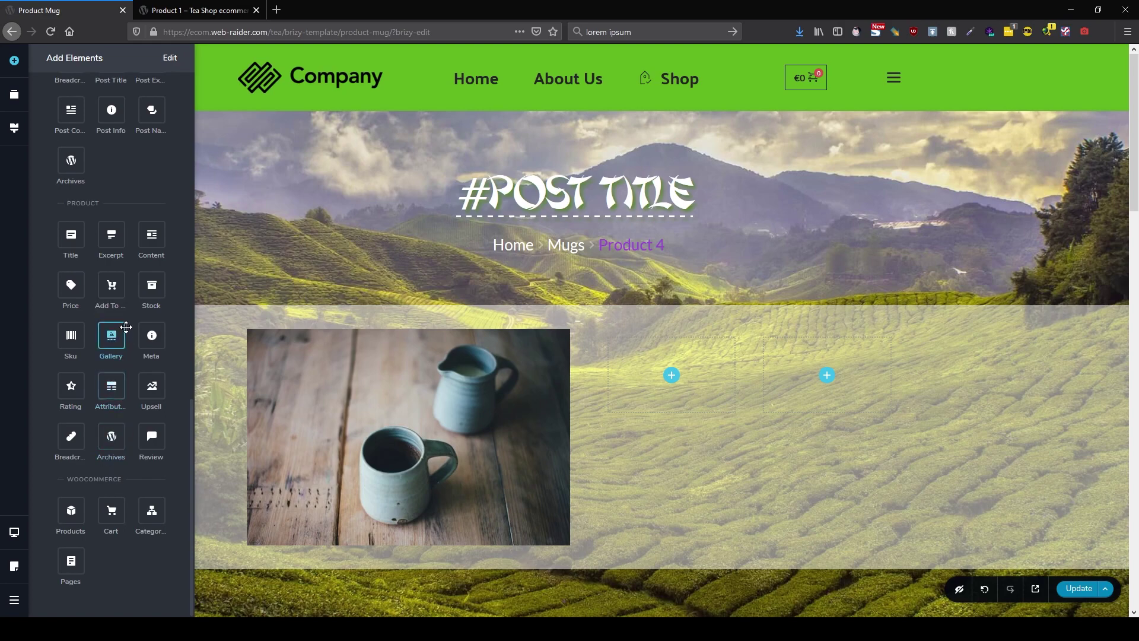
Place a product Price element in the first nested column beside the gallery and a product Rating element in the second.
{"action": "left_click_drag", "start_coordinate": [77, 288], "coordinate": [674, 386]}
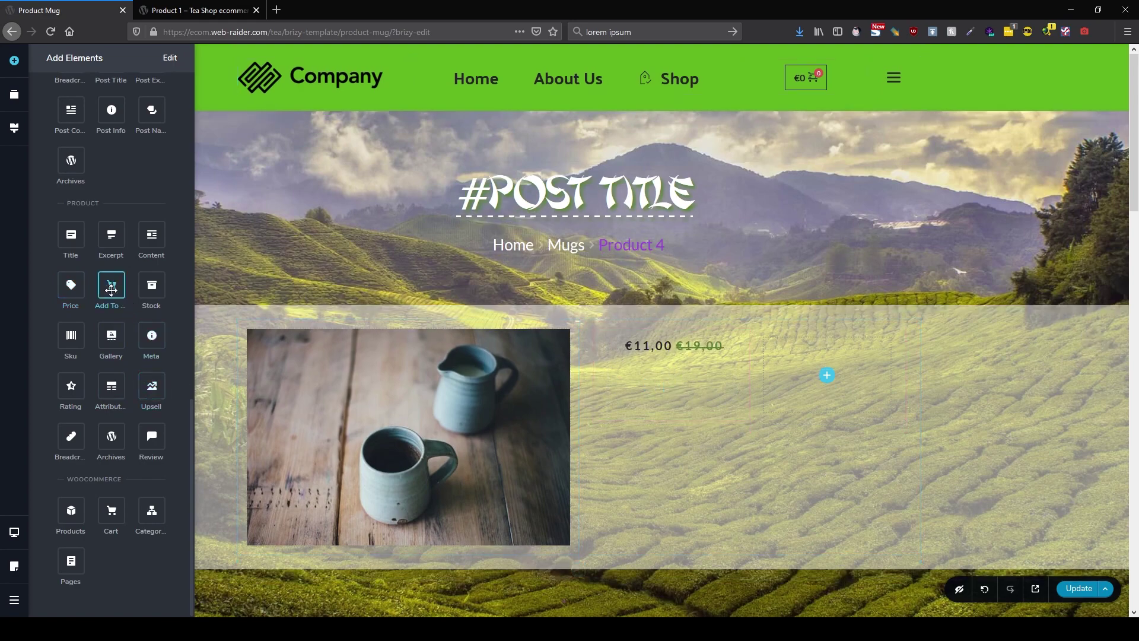
{"action": "mouse_move", "coordinate": [111, 290]}
{"action": "left_mouse_down"}
{"action": "mouse_move", "coordinate": [717, 394]}
{"action": "mouse_move", "coordinate": [674, 397]}
{"action": "mouse_move", "coordinate": [107, 304]}
{"action": "mouse_move", "coordinate": [110, 285]}
{"action": "left_mouse_up"}
{"action": "left_click_drag", "start_coordinate": [72, 391], "coordinate": [836, 393]}
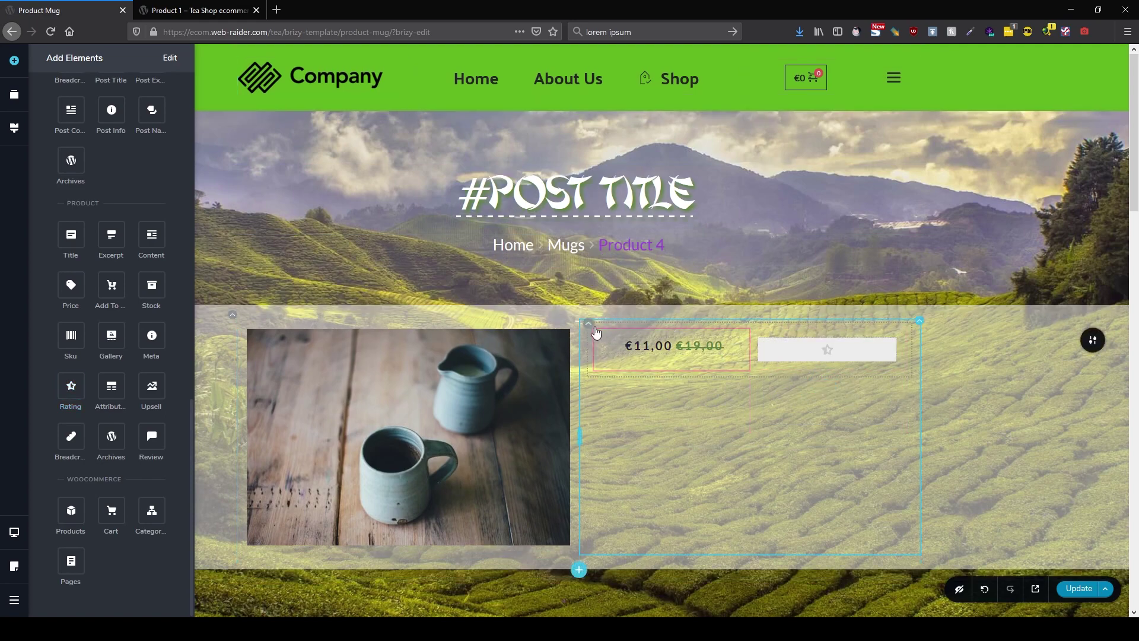
Duplicate the price and rating row, and delete the copied price and rating to leave two empty columns.
{"action": "left_click", "coordinate": [592, 331]}
{"action": "left_click", "coordinate": [628, 296]}
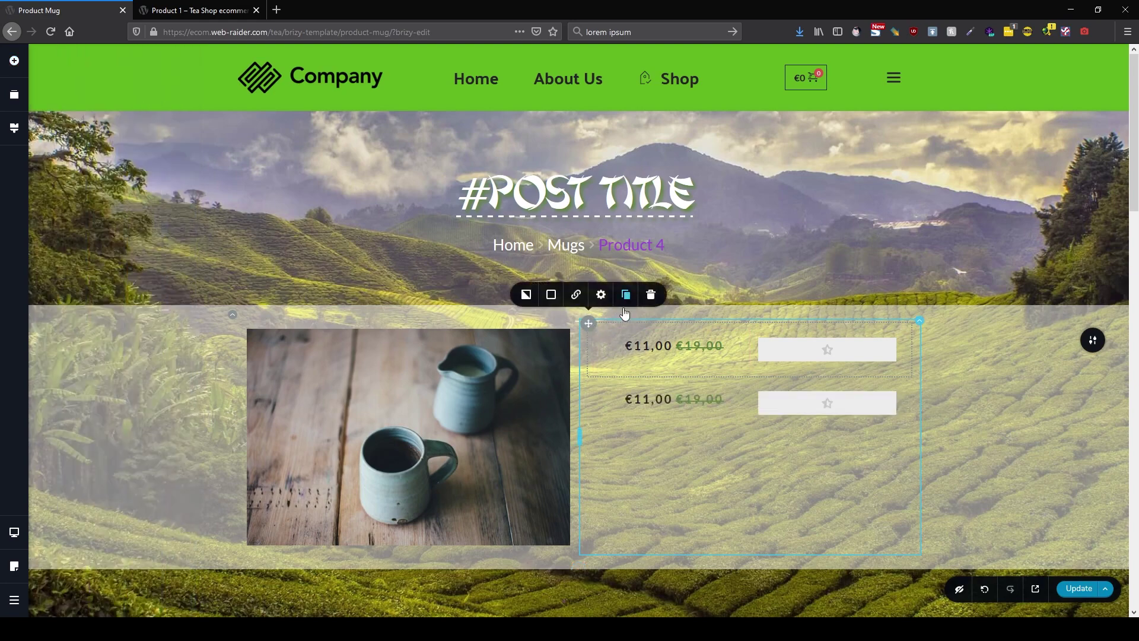
{"action": "left_click", "coordinate": [667, 401]}
{"action": "left_click", "coordinate": [746, 366]}
{"action": "left_click", "coordinate": [800, 403]}
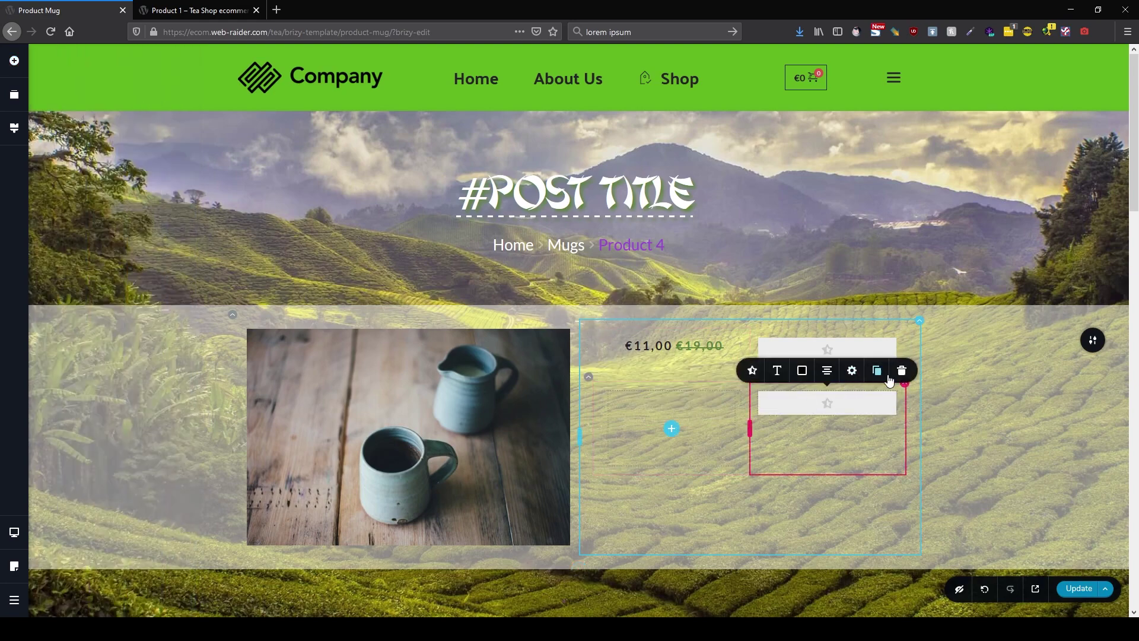
{"action": "left_click", "coordinate": [896, 371]}
Fill the empty row with a product Attributes element in the left column and a Stock element in the right column.
{"action": "left_click", "coordinate": [827, 428]}
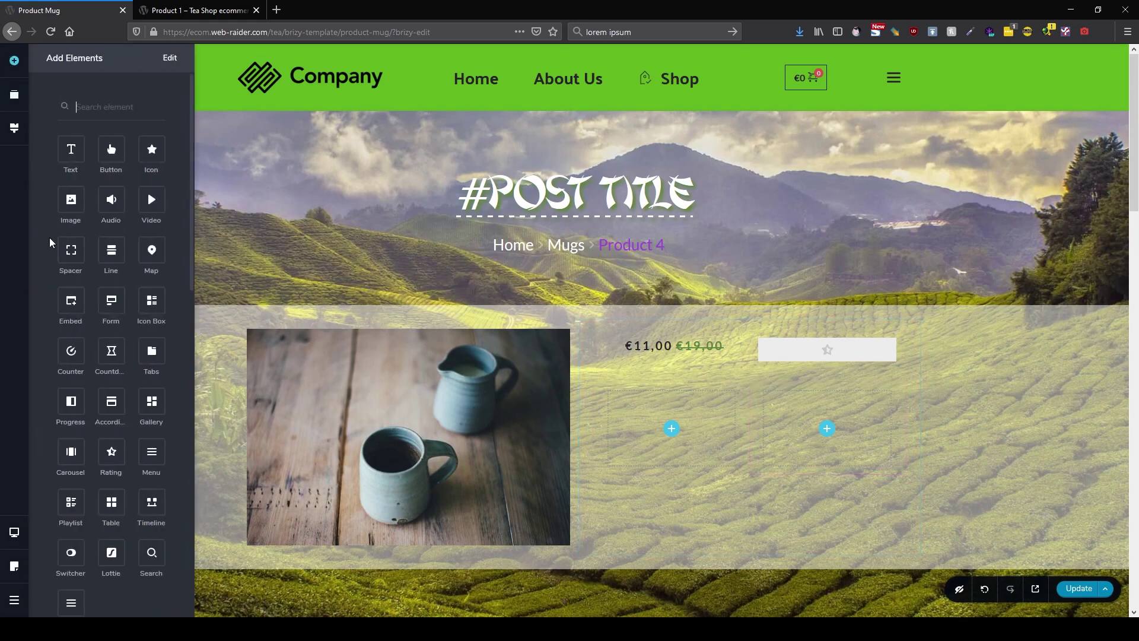
{"action": "scroll", "coordinate": [91, 389], "scroll_direction": "down", "scroll_amount": 10}
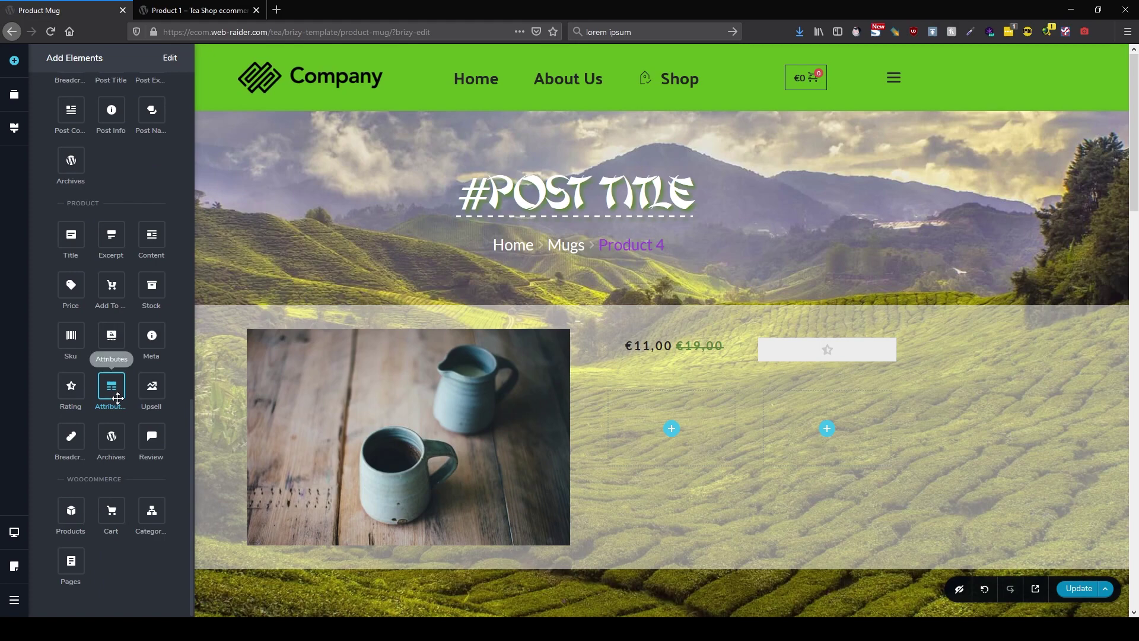
{"action": "left_click_drag", "start_coordinate": [113, 399], "coordinate": [716, 465]}
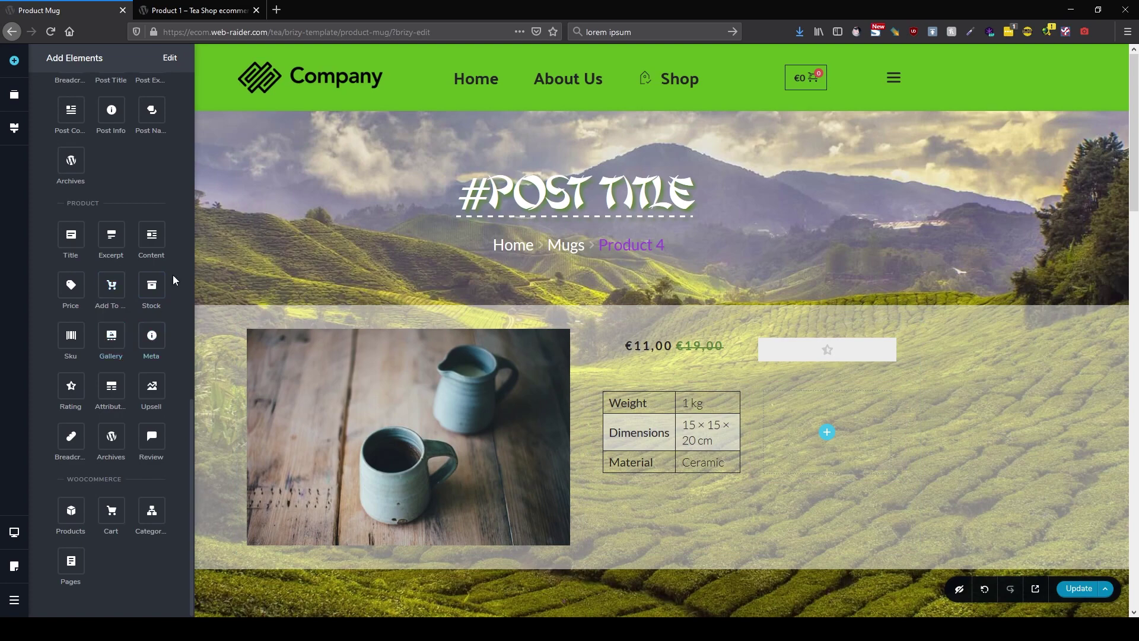
{"action": "left_click_drag", "start_coordinate": [152, 286], "coordinate": [872, 464]}
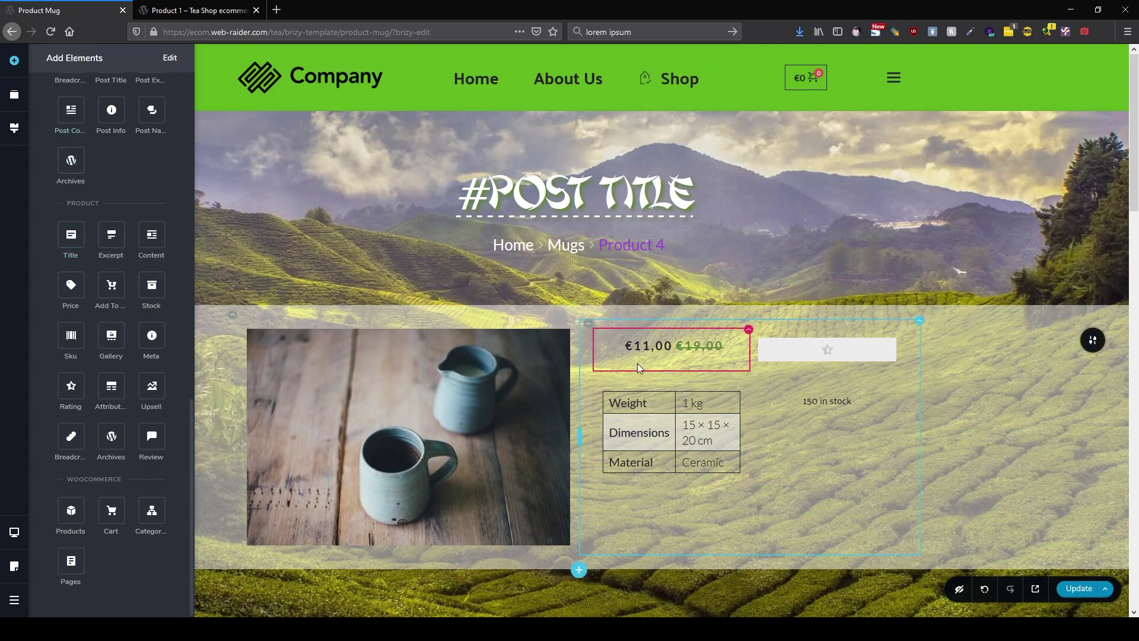
{"action": "scroll", "coordinate": [105, 258], "scroll_direction": "up", "scroll_amount": 4}
{"action": "scroll", "coordinate": [105, 258], "scroll_direction": "up", "scroll_amount": 10}
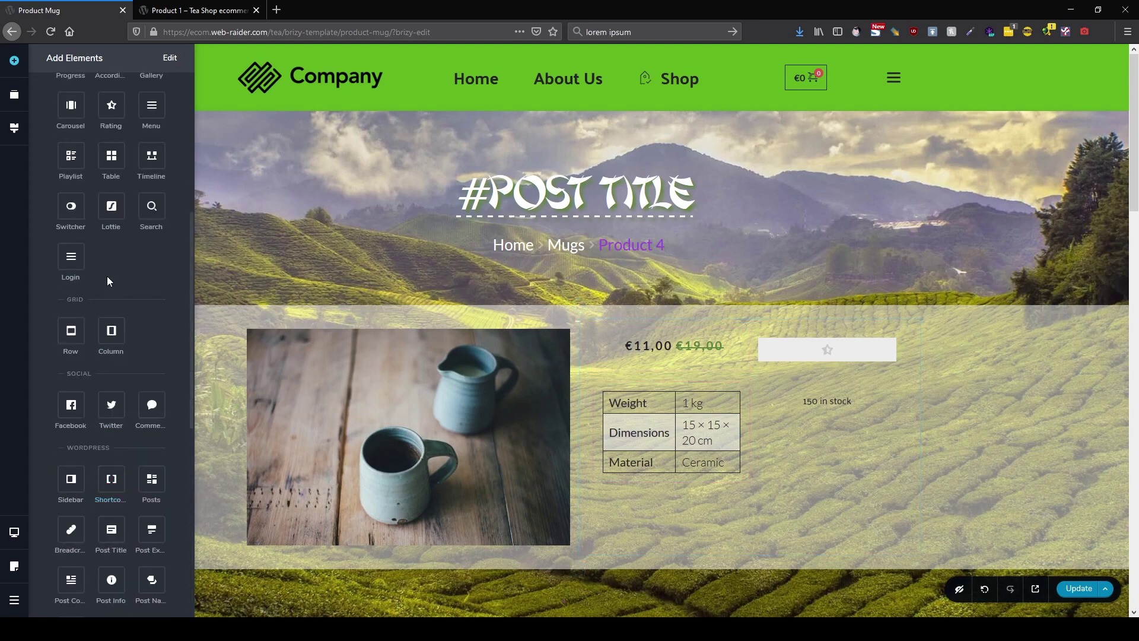
{"action": "left_click_drag", "start_coordinate": [76, 164], "coordinate": [689, 406]}
{"action": "left_click", "coordinate": [690, 439]}
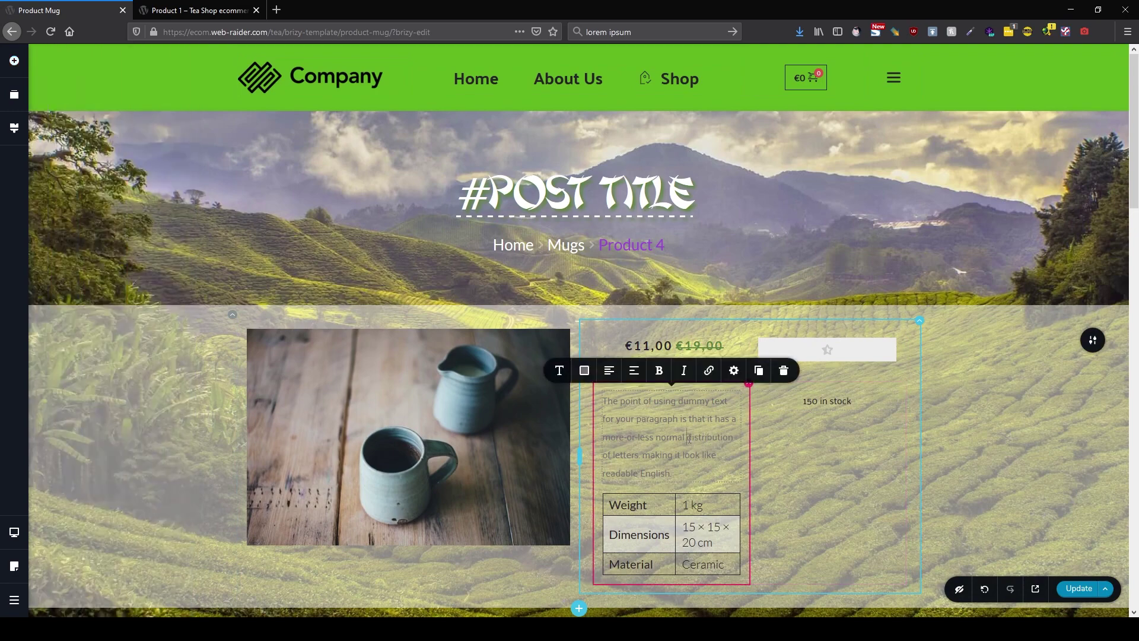
{"action": "triple_click", "coordinate": [689, 438]}
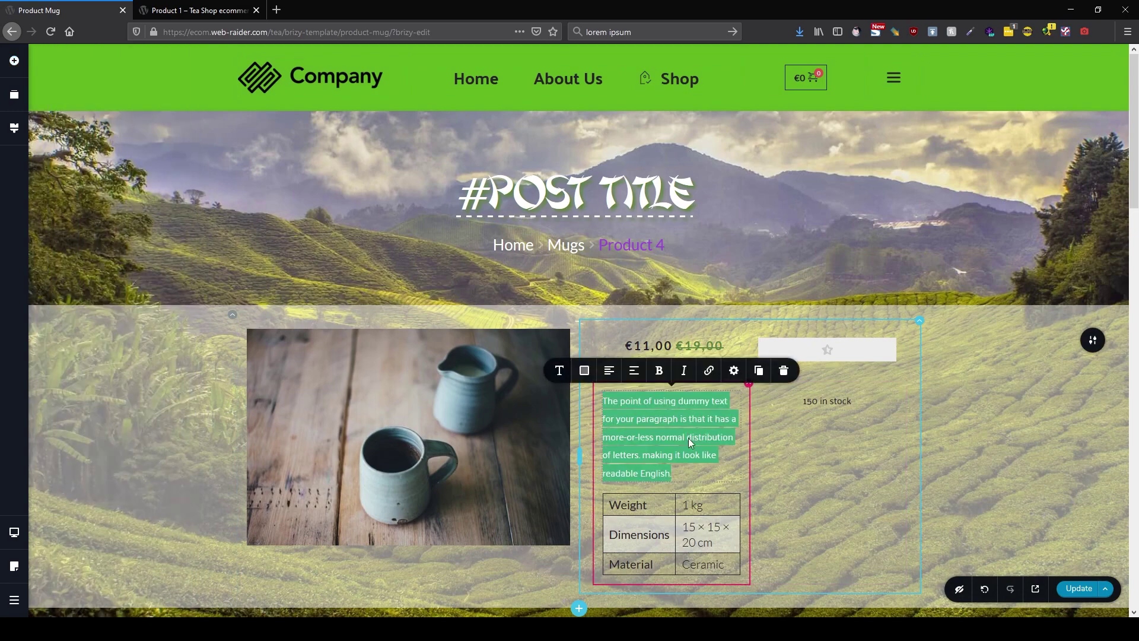
{"action": "key", "text": "BackSpace"}
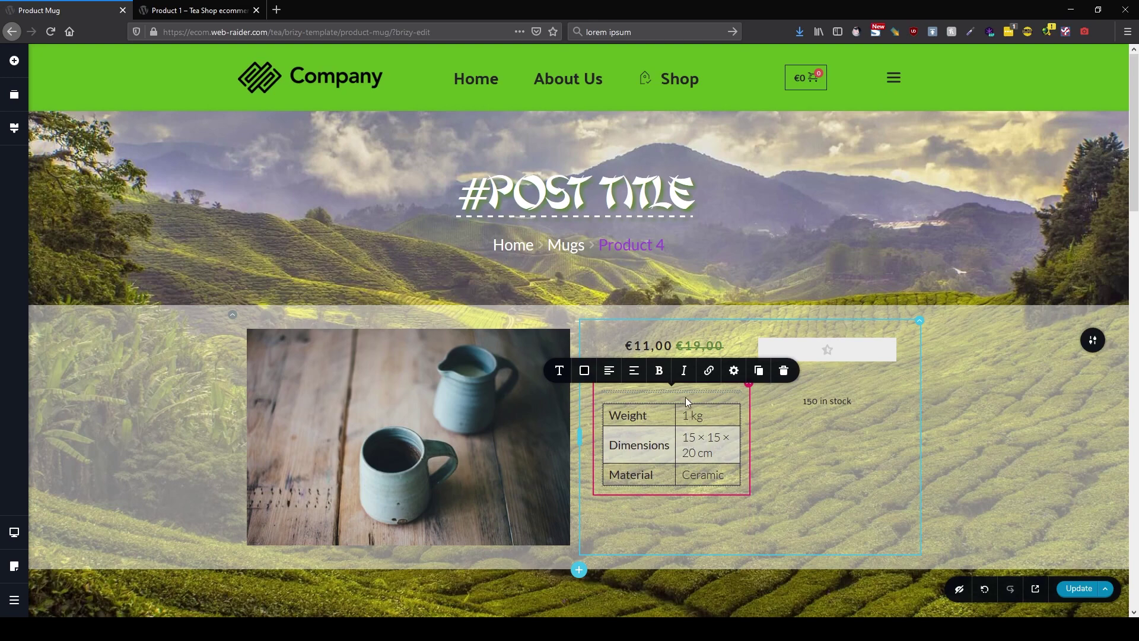
{"action": "left_click", "coordinate": [784, 371]}
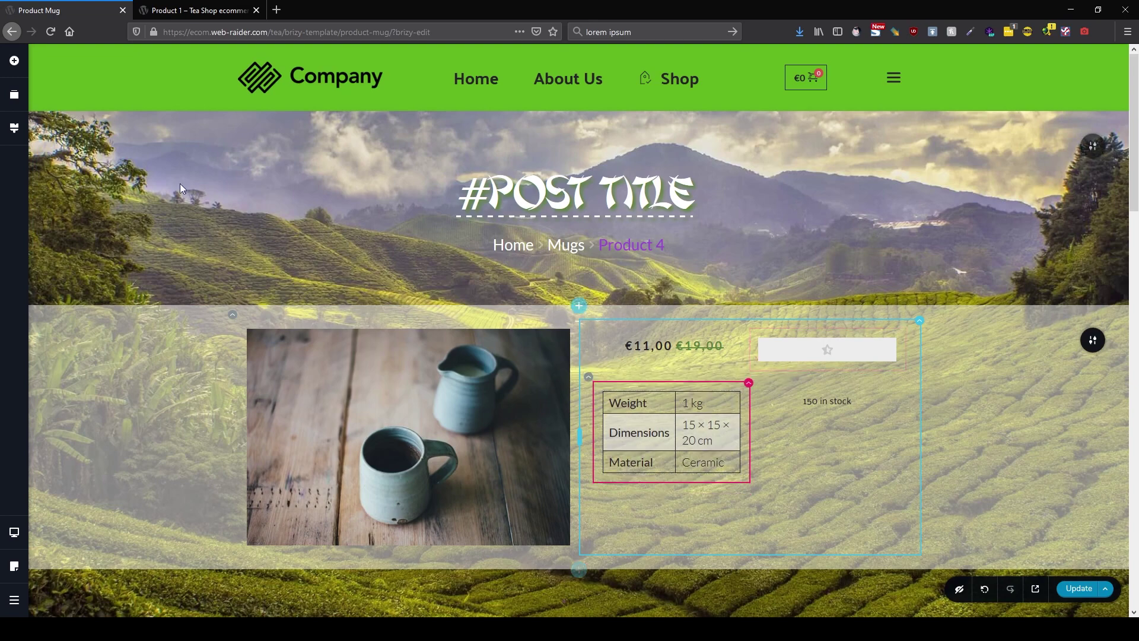
Add a Text element above the product attributes table and replace its placeholder text with "addition Info".
{"action": "left_click", "coordinate": [14, 60]}
{"action": "left_click_drag", "start_coordinate": [64, 172], "coordinate": [691, 409]}
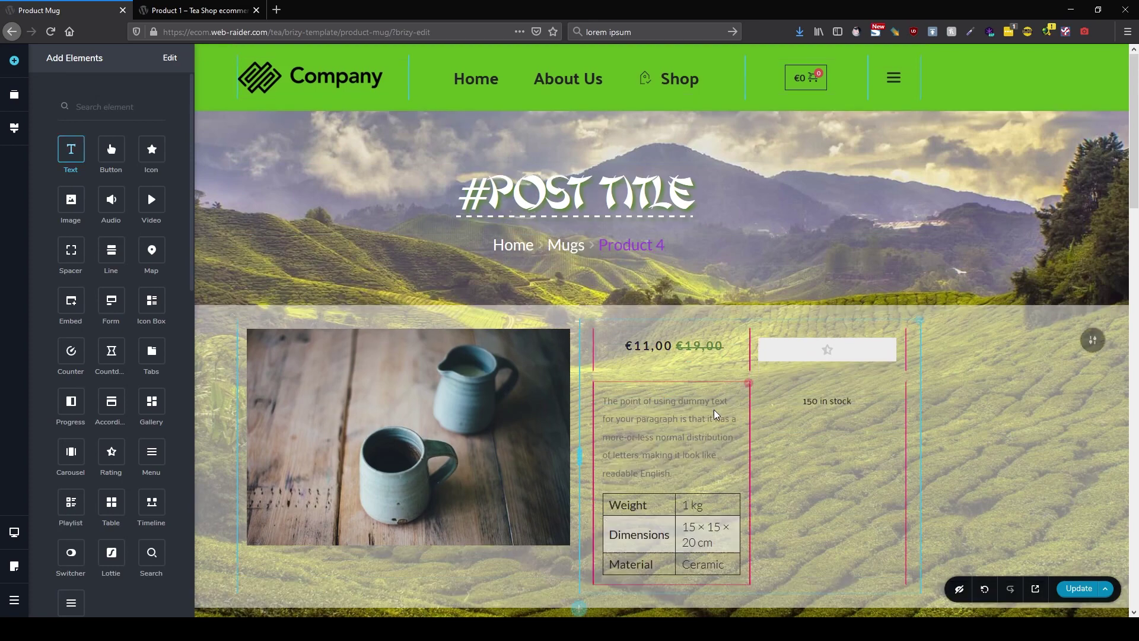
{"action": "left_click", "coordinate": [690, 455]}
{"action": "left_click_drag", "start_coordinate": [669, 474], "coordinate": [584, 388]}
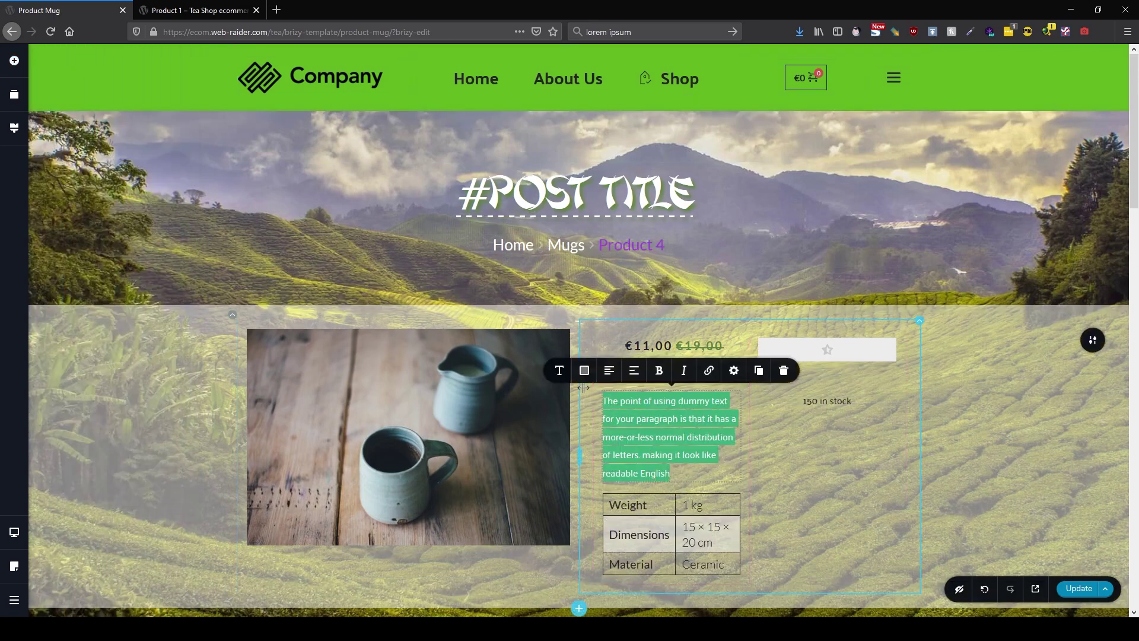
{"action": "type", "text": "addition Info"}
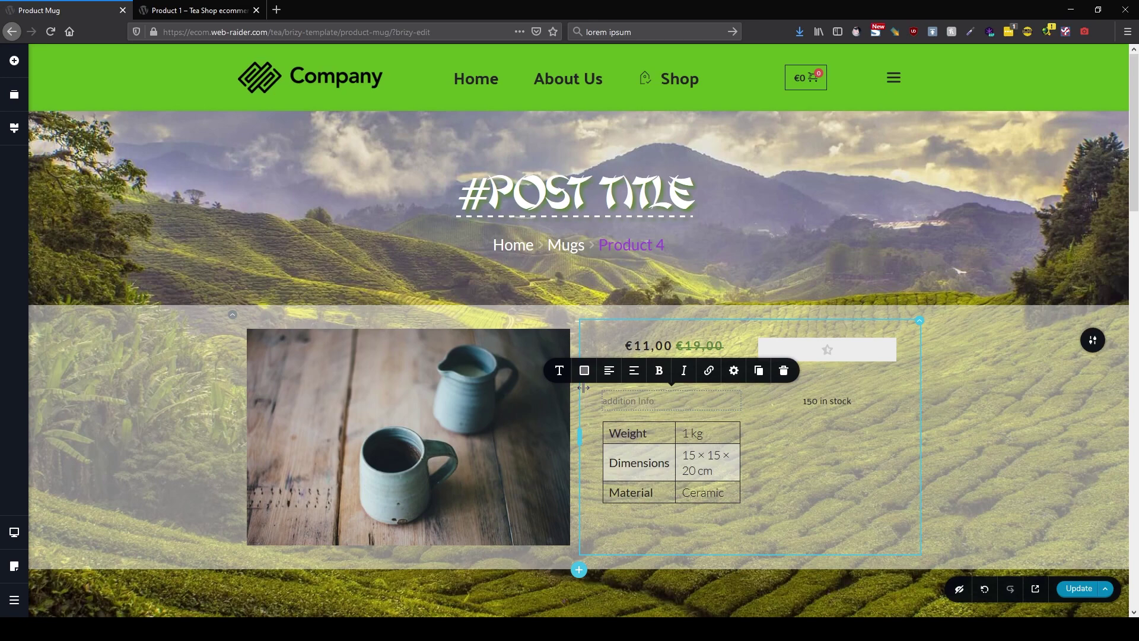
Give the "addition Info" text the dark palette colour and centre it.
{"action": "key", "text": "ctrl+a"}
{"action": "left_click", "coordinate": [584, 372]}
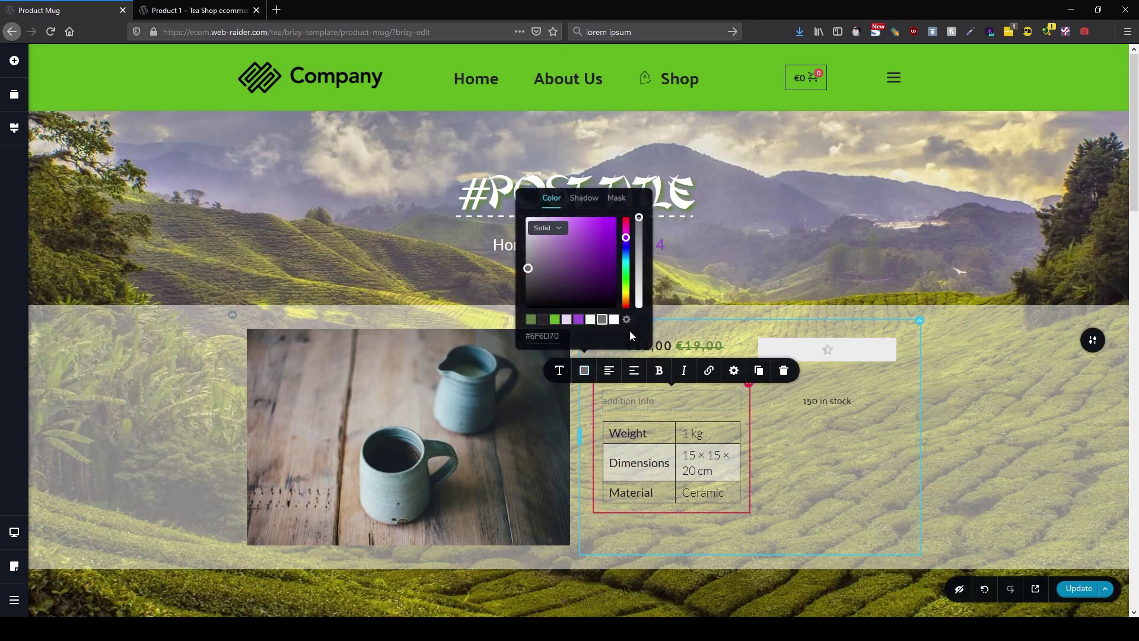
{"action": "left_click", "coordinate": [554, 321]}
{"action": "left_click", "coordinate": [609, 371]}
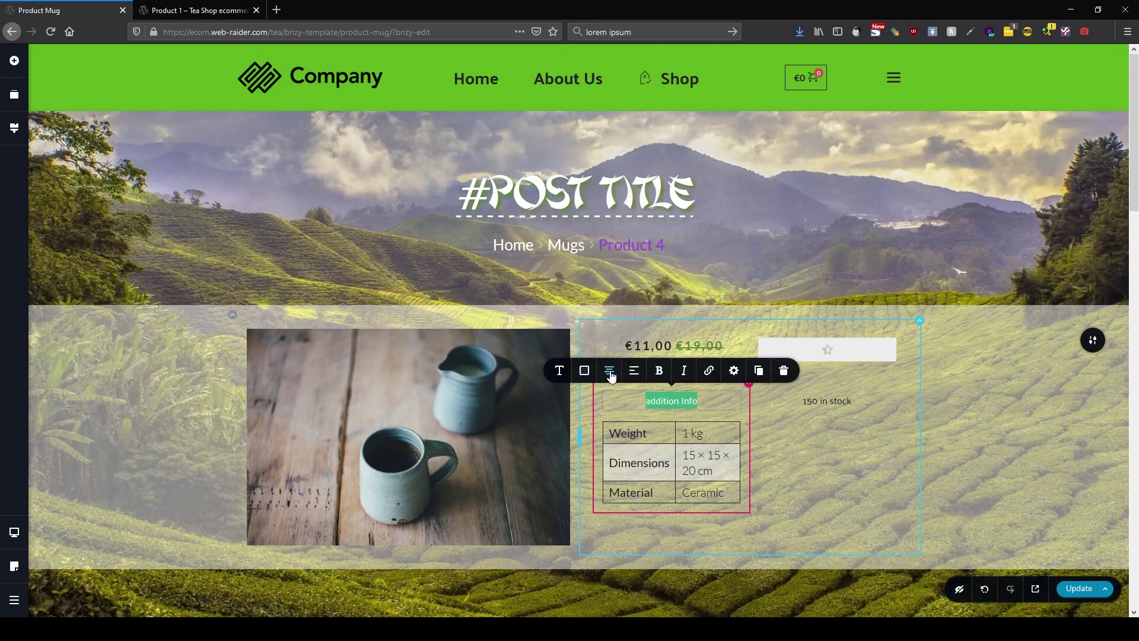
Apply the Heading 2 typography to the "addition Info" text and reduce its size to 25.
{"action": "left_click", "coordinate": [559, 370]}
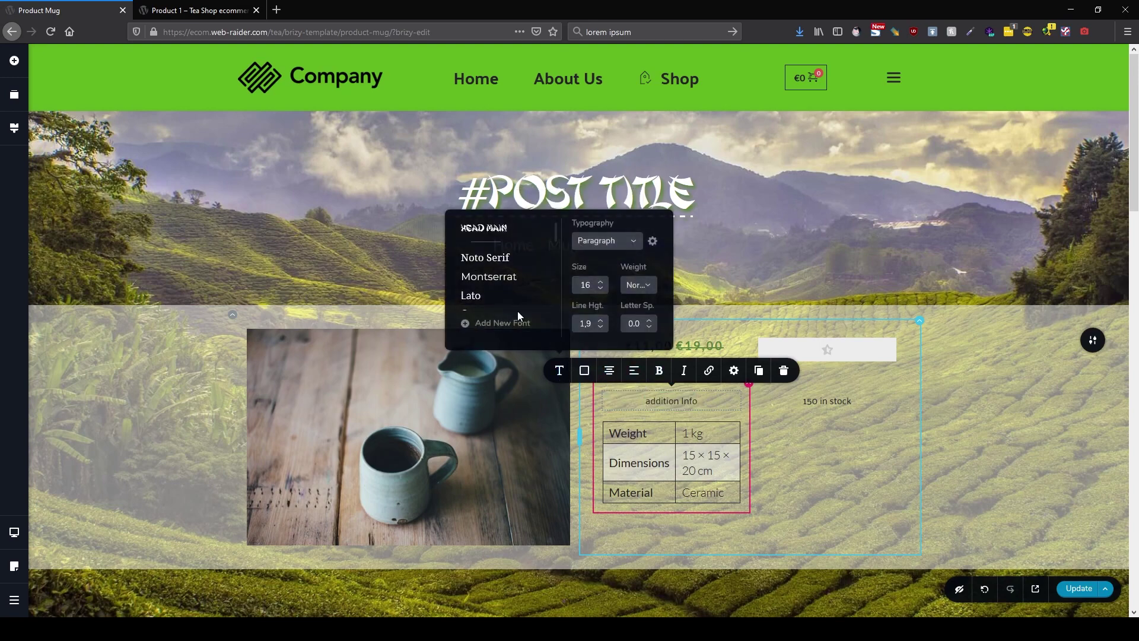
{"action": "left_click", "coordinate": [612, 250]}
{"action": "left_click", "coordinate": [620, 320]}
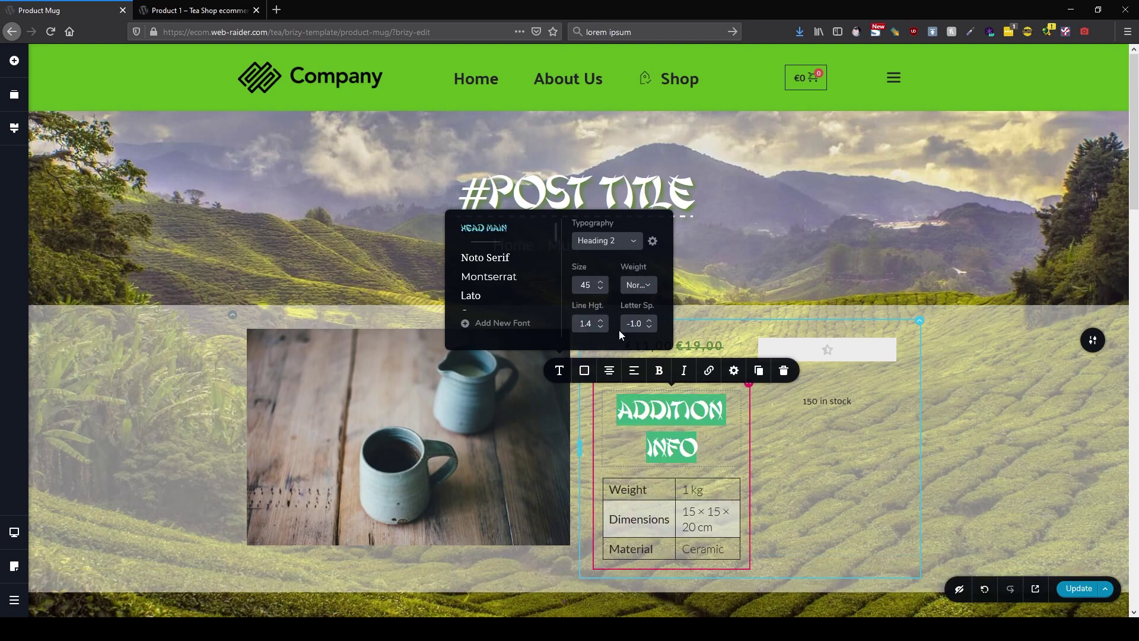
{"action": "left_click", "coordinate": [599, 290]}
{"action": "left_click", "coordinate": [599, 290]}
{"action": "double_click", "coordinate": [600, 290]}
{"action": "left_click", "coordinate": [599, 290]}
{"action": "left_click", "coordinate": [599, 290]}
{"action": "left_click", "coordinate": [600, 290]}
{"action": "double_click", "coordinate": [599, 290]}
{"action": "left_click", "coordinate": [600, 290]}
{"action": "double_click", "coordinate": [600, 290]}
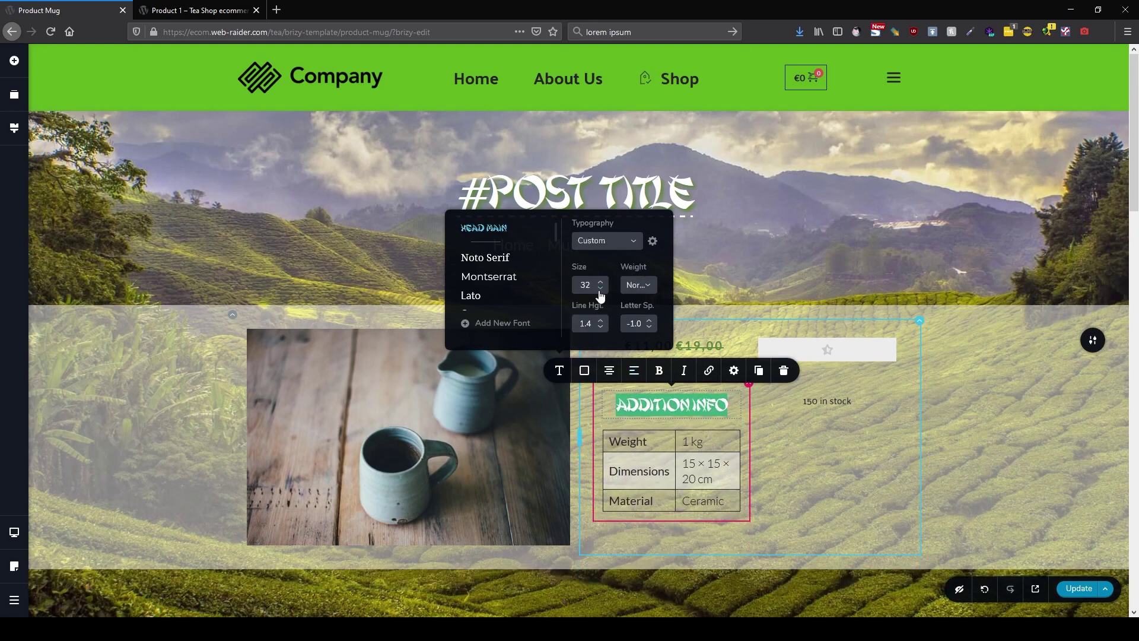
{"action": "double_click", "coordinate": [599, 290]}
{"action": "left_click", "coordinate": [599, 290]}
{"action": "double_click", "coordinate": [599, 290]}
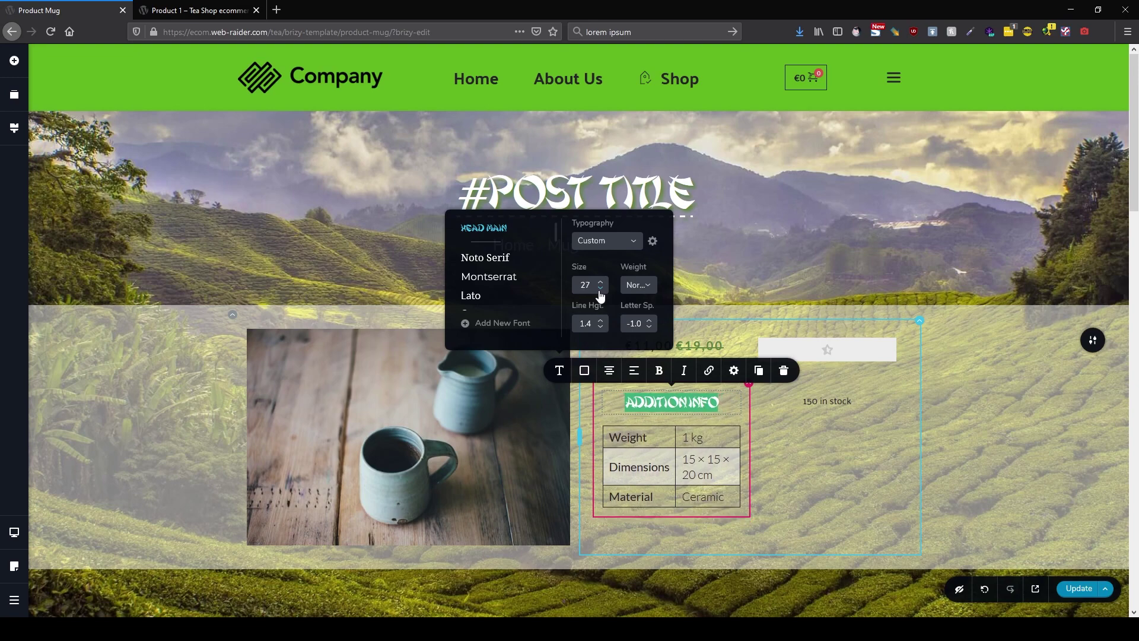
{"action": "double_click", "coordinate": [599, 290]}
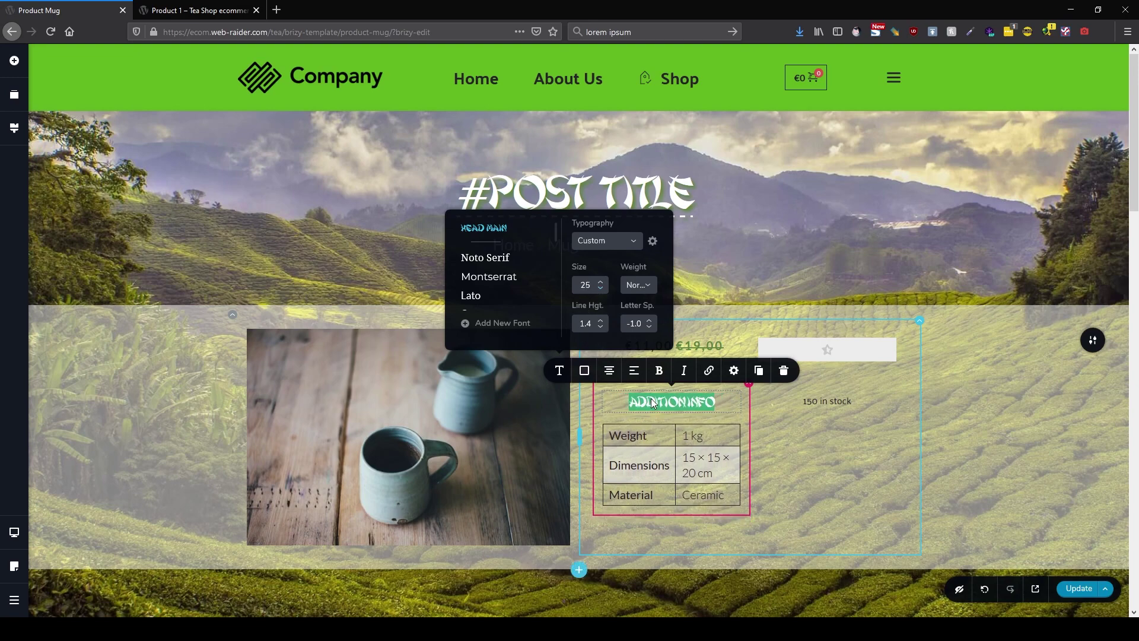
Duplicate the attributes heading, move the copy above the stock element, and change its text to "AVAILIBILITY".
{"action": "left_click", "coordinate": [760, 374]}
{"action": "left_click_drag", "start_coordinate": [676, 437], "coordinate": [842, 405]}
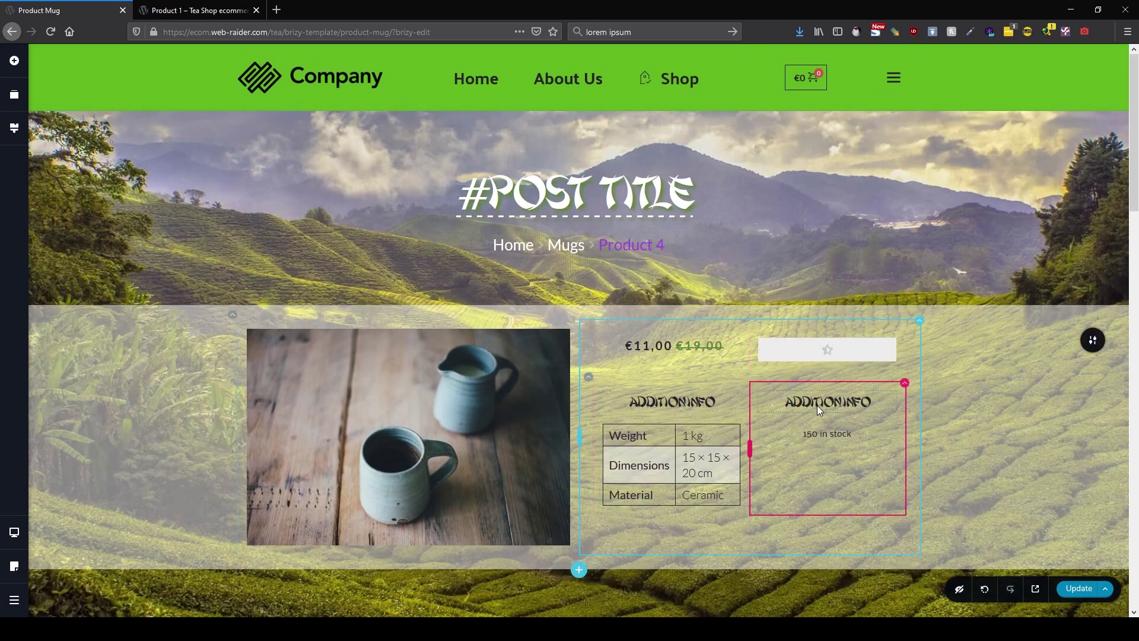
{"action": "left_click", "coordinate": [816, 405]}
{"action": "left_click_drag", "start_coordinate": [784, 402], "coordinate": [873, 402]}
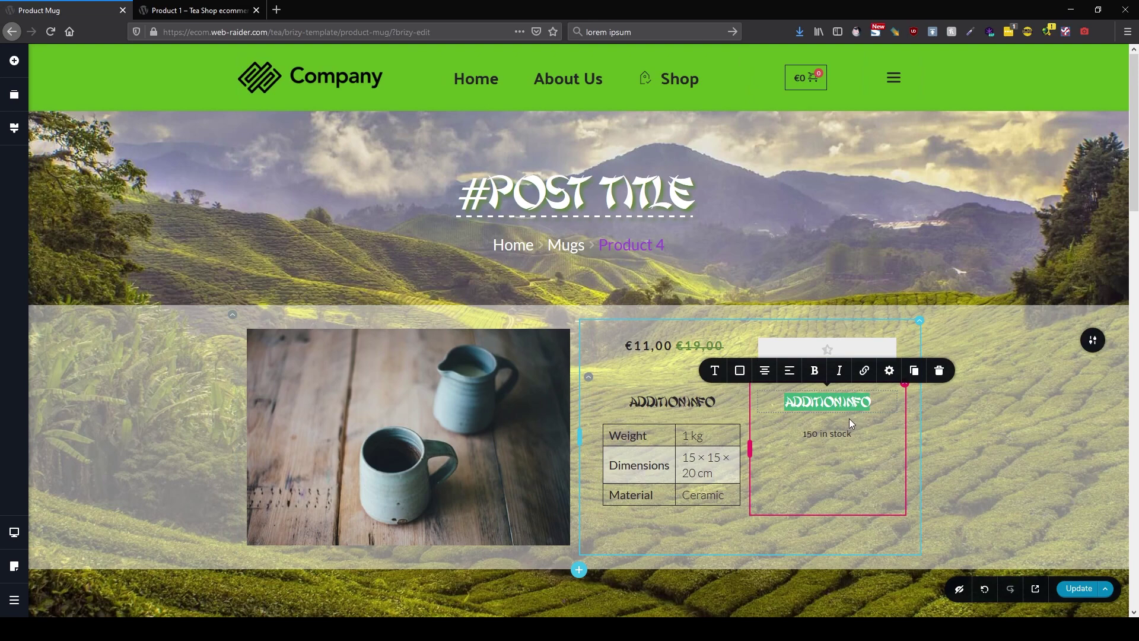
{"action": "type", "text": "AVAILIBILITY"}
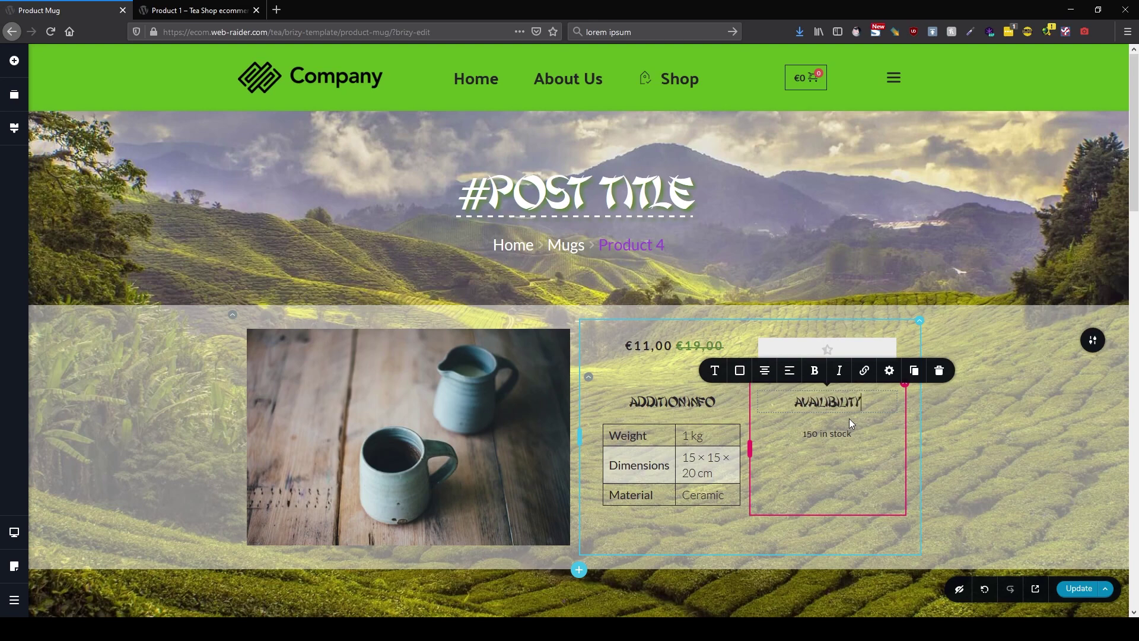
{"action": "left_click", "coordinate": [962, 454]}
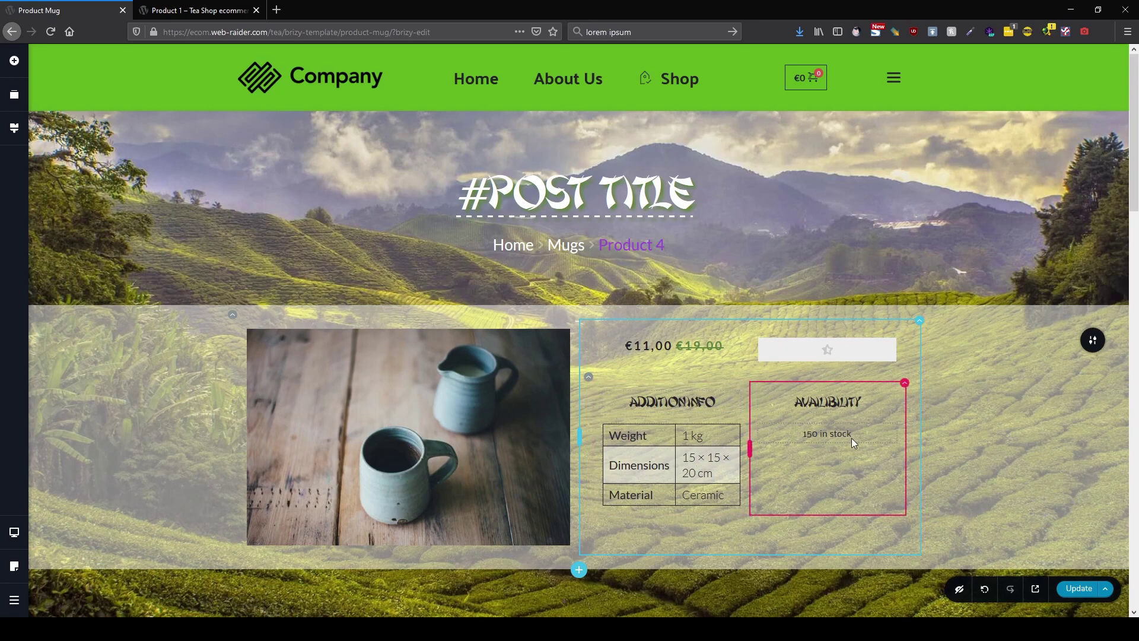
{"action": "scroll", "coordinate": [851, 437], "scroll_direction": "down", "scroll_amount": 3}
{"action": "scroll", "coordinate": [850, 453], "scroll_direction": "up", "scroll_amount": 2}
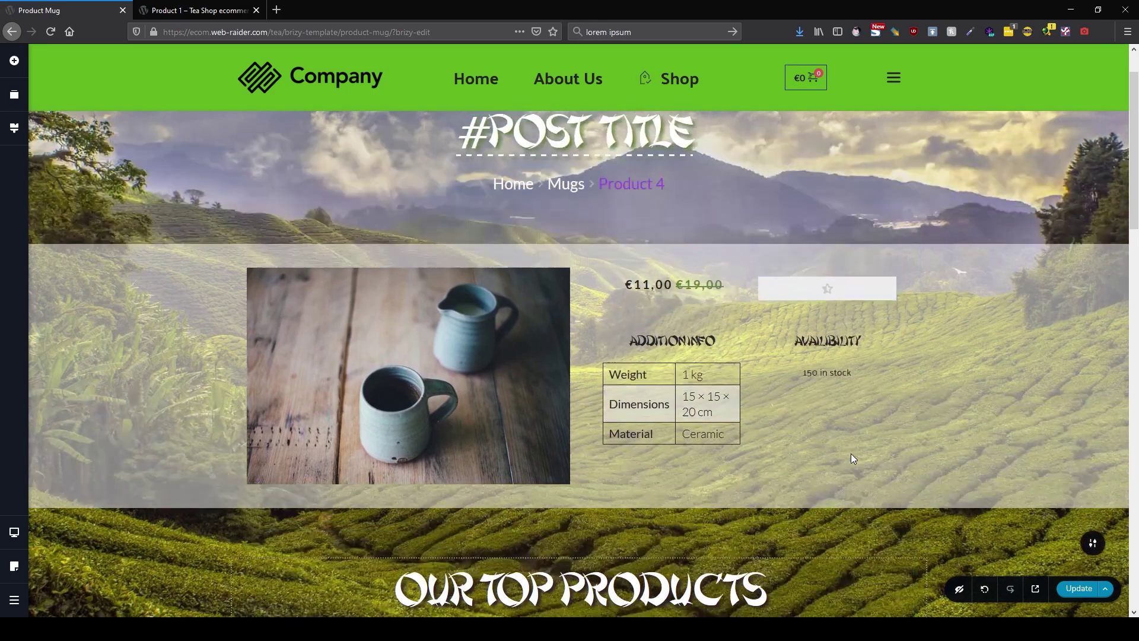
{"action": "scroll", "coordinate": [851, 453], "scroll_direction": "down", "scroll_amount": 2}
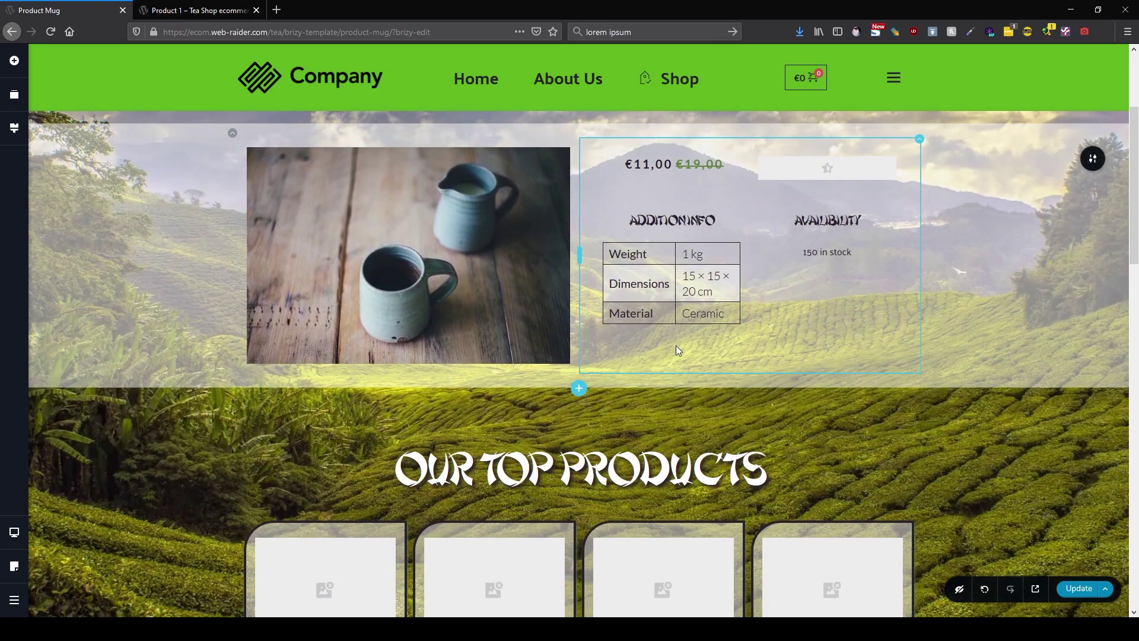
{"action": "left_click", "coordinate": [14, 60]}
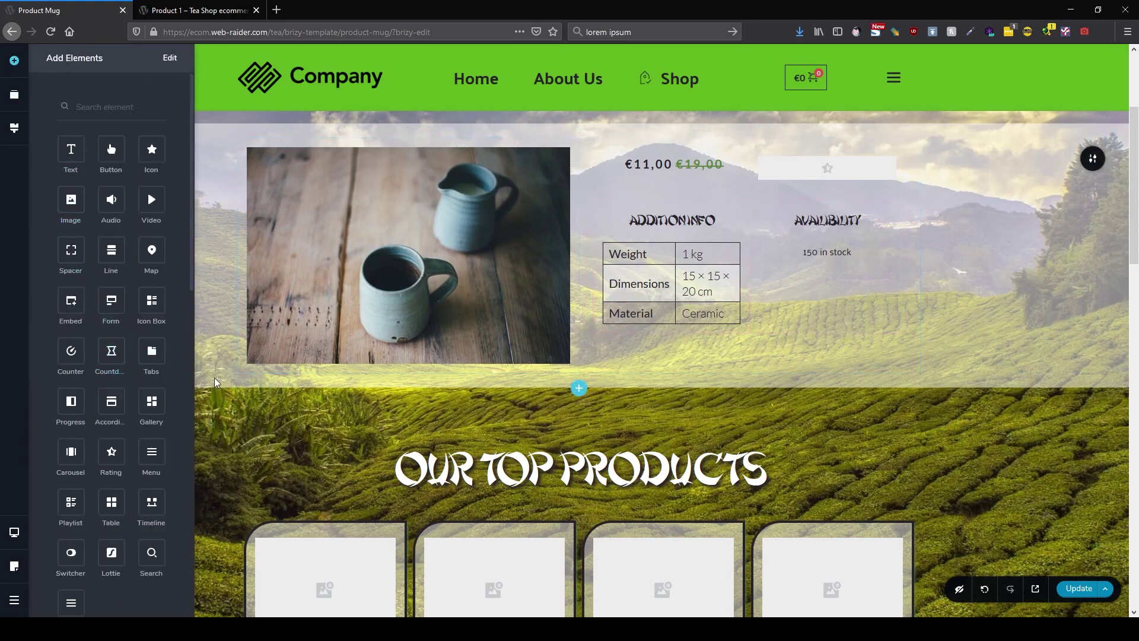
{"action": "scroll", "coordinate": [119, 392], "scroll_direction": "down", "scroll_amount": 10}
{"action": "scroll", "coordinate": [138, 383], "scroll_direction": "down", "scroll_amount": 5}
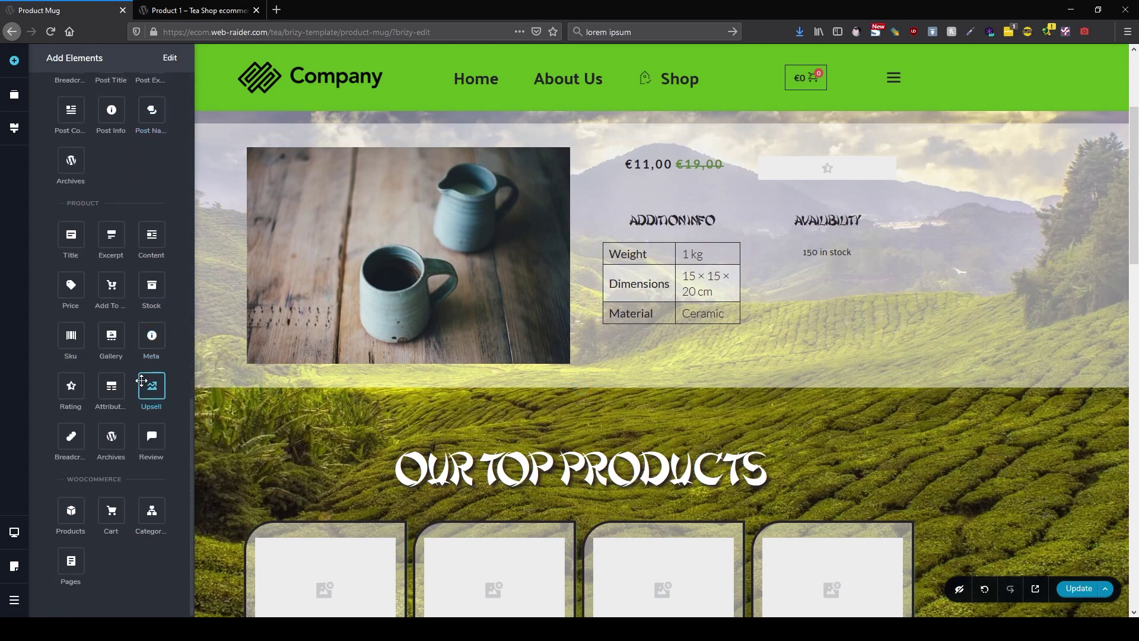
{"action": "left_click_drag", "start_coordinate": [112, 295], "coordinate": [741, 208]}
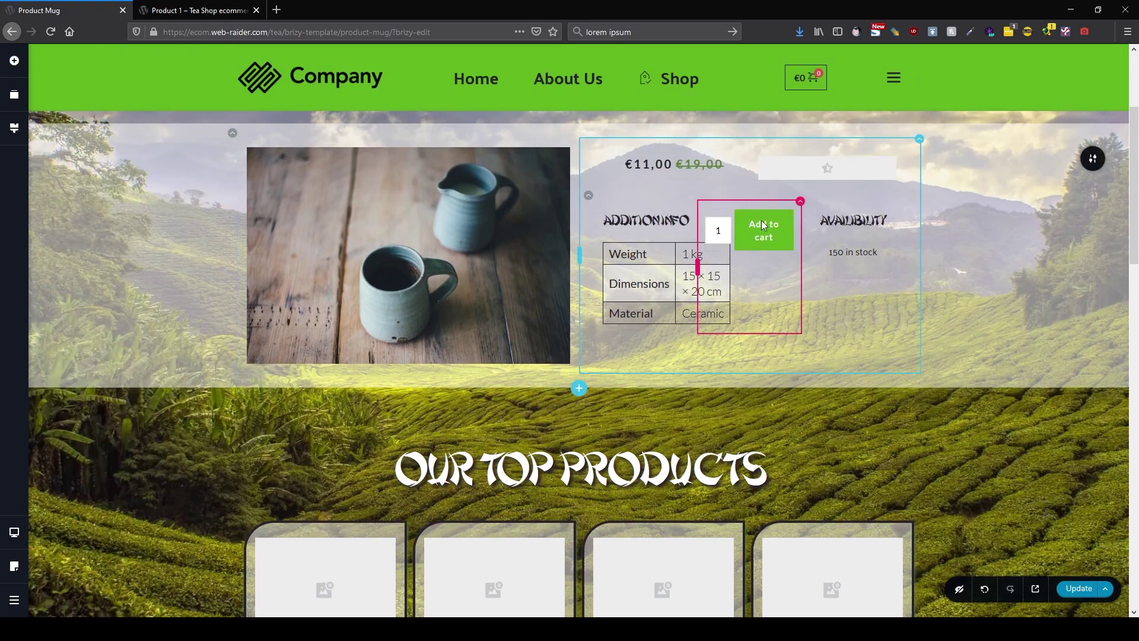
{"action": "left_click", "coordinate": [985, 589]}
Add a product Add To Cart element across both columns, between the price and rating row and the attributes and stock row.
{"action": "left_click", "coordinate": [14, 57]}
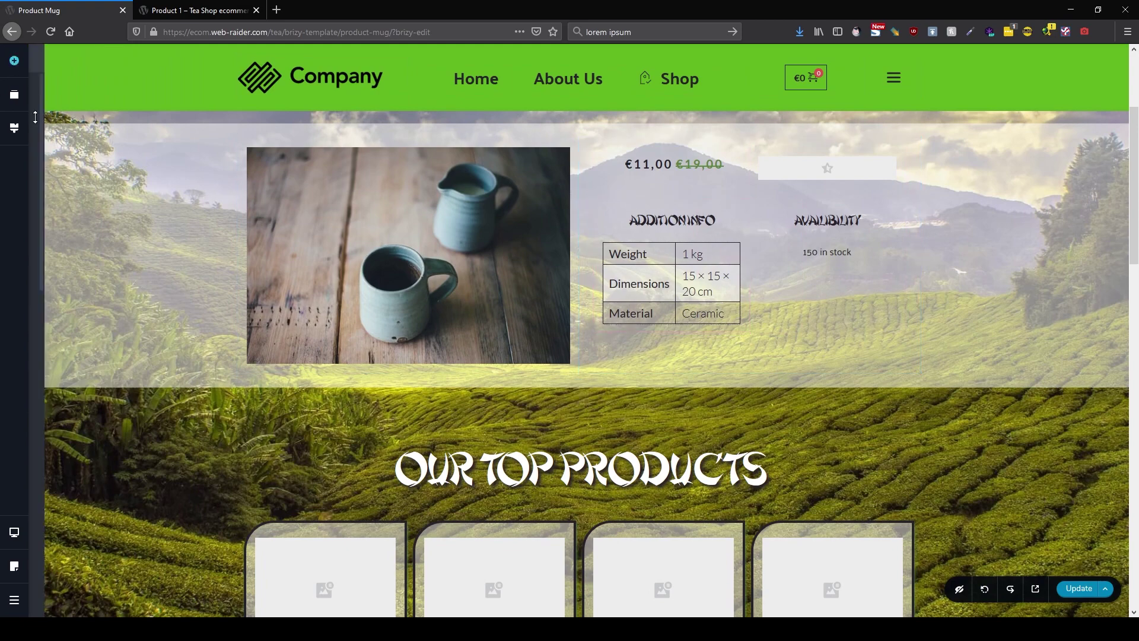
{"action": "scroll", "coordinate": [119, 421], "scroll_direction": "down", "scroll_amount": 10}
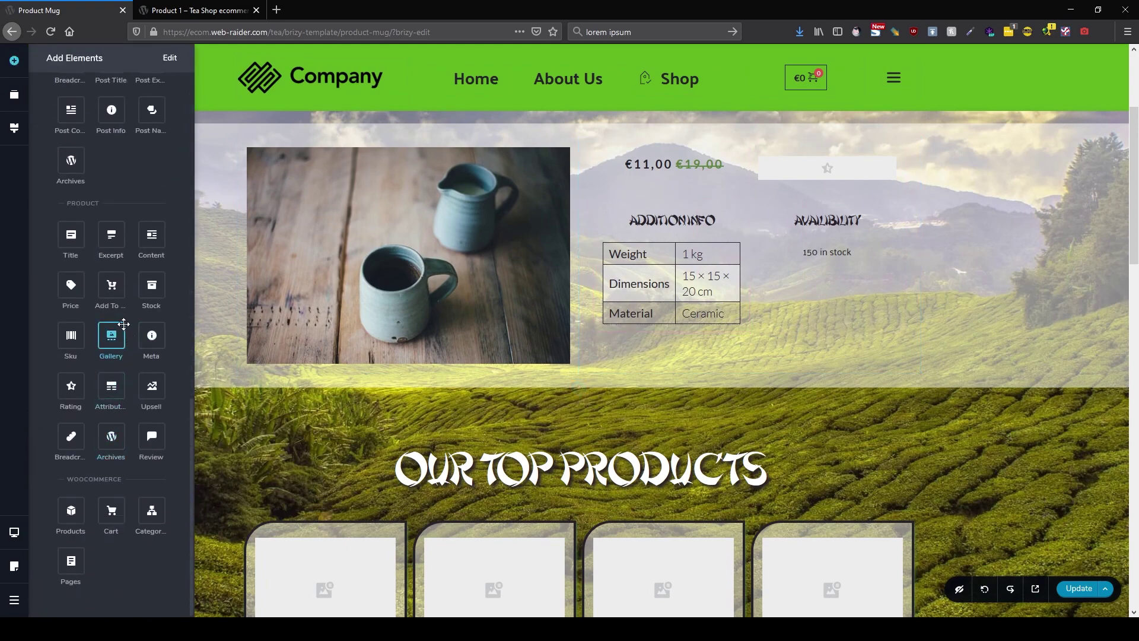
{"action": "left_click_drag", "start_coordinate": [111, 289], "coordinate": [728, 205]}
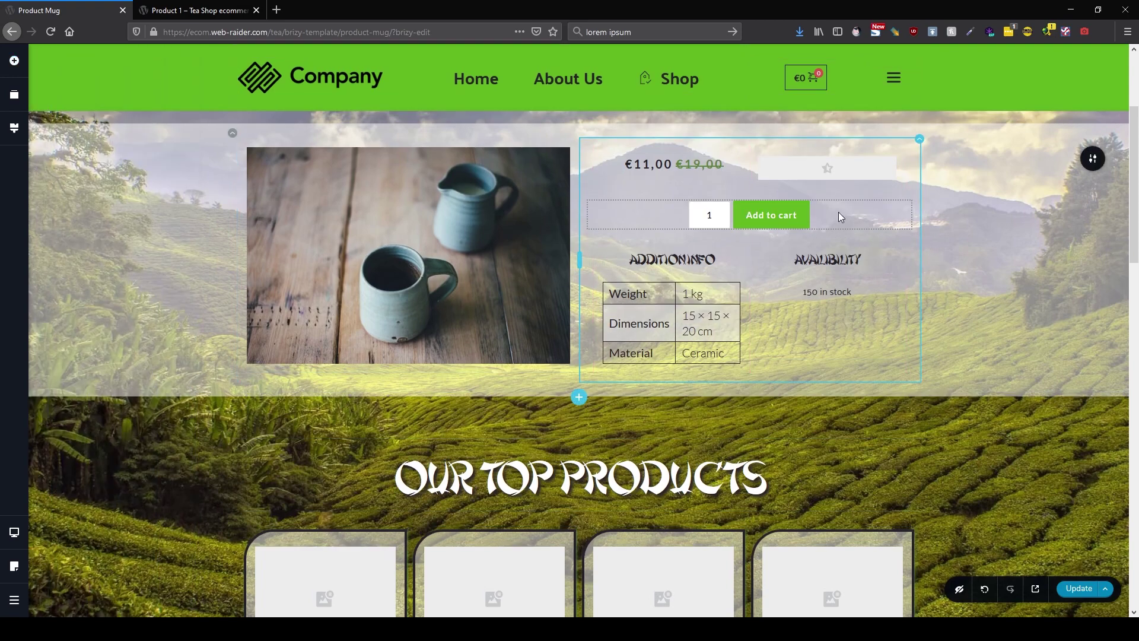
Give the product details column a border in the dark palette colour #26232A with size 1.
{"action": "left_click", "coordinate": [511, 305]}
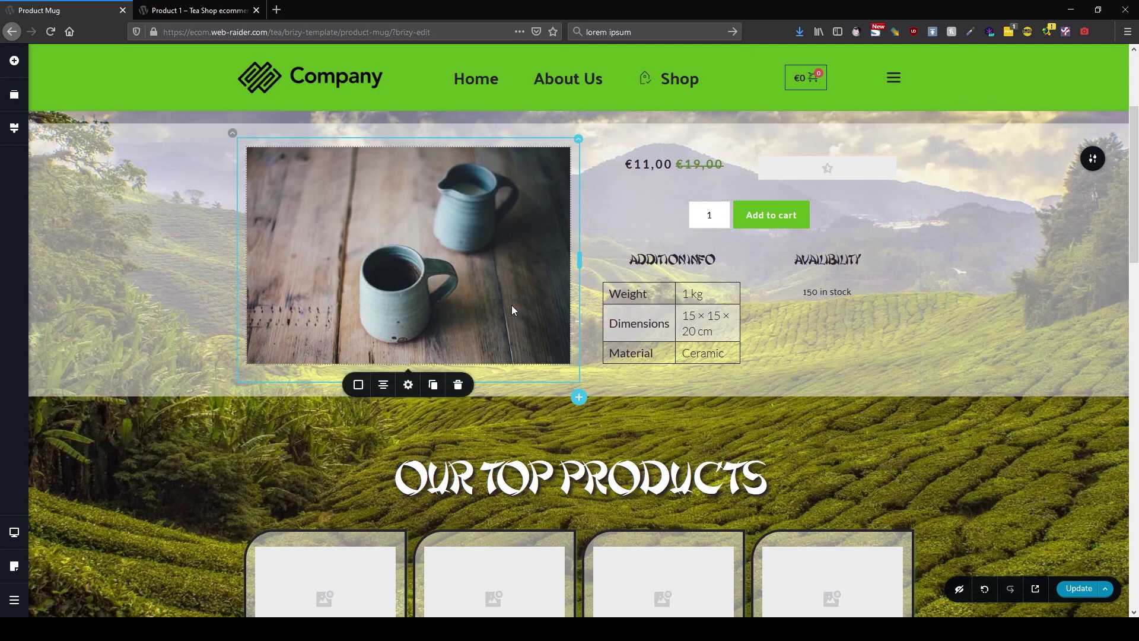
{"action": "scroll", "coordinate": [1045, 335], "scroll_direction": "up", "scroll_amount": 2}
{"action": "scroll", "coordinate": [1044, 334], "scroll_direction": "down", "scroll_amount": 2}
{"action": "scroll", "coordinate": [1044, 334], "scroll_direction": "up", "scroll_amount": 3}
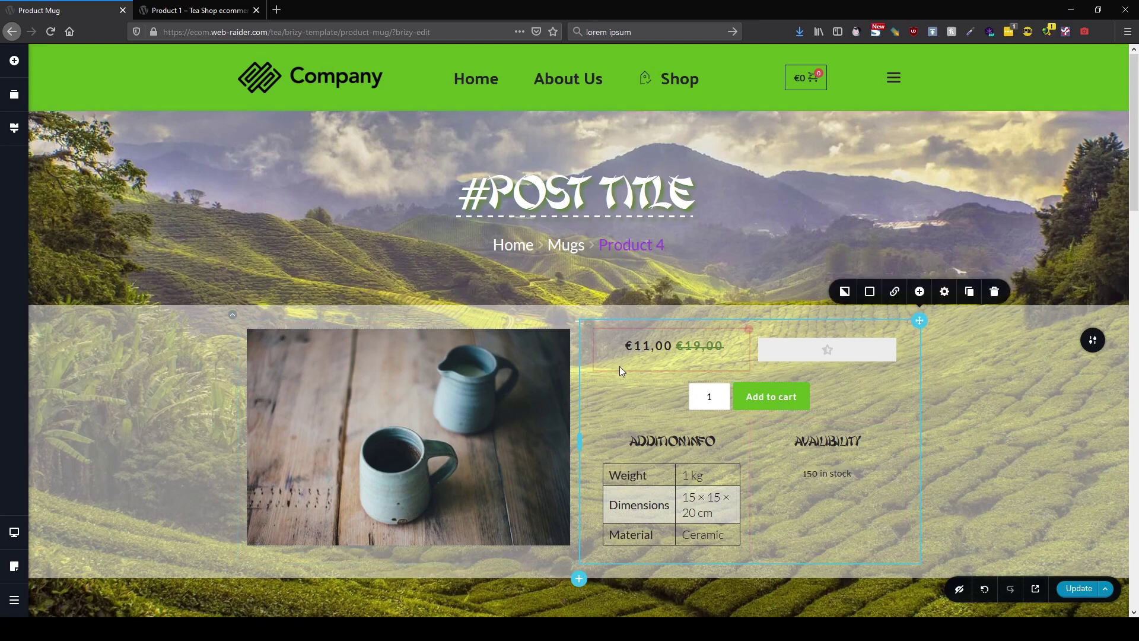
{"action": "left_click", "coordinate": [870, 292]}
{"action": "left_click", "coordinate": [868, 119]}
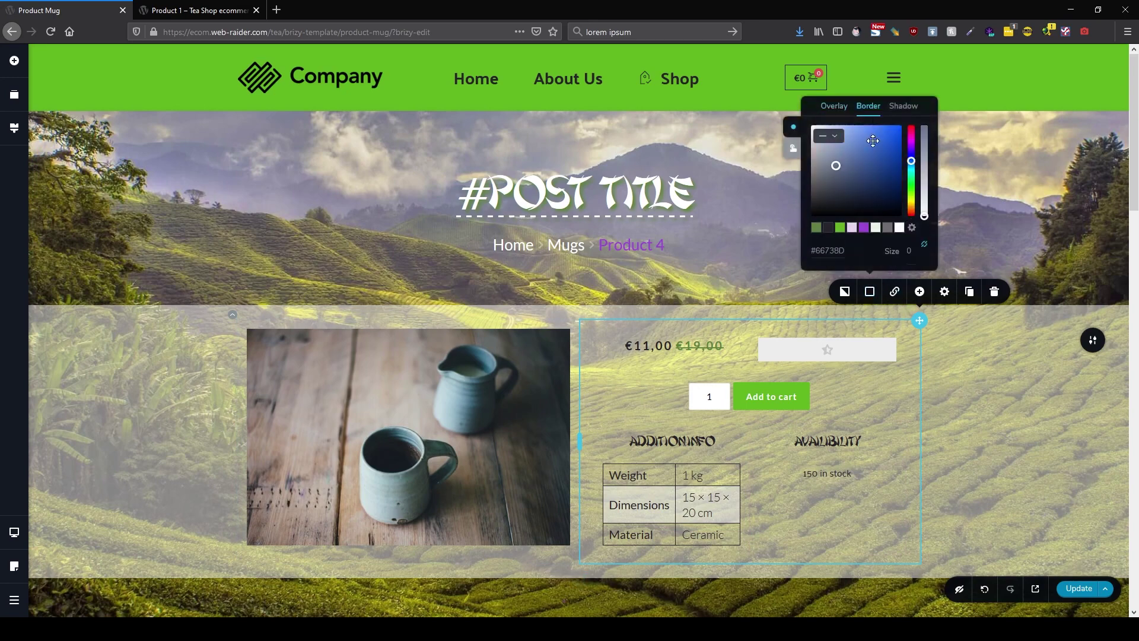
{"action": "left_click", "coordinate": [830, 228]}
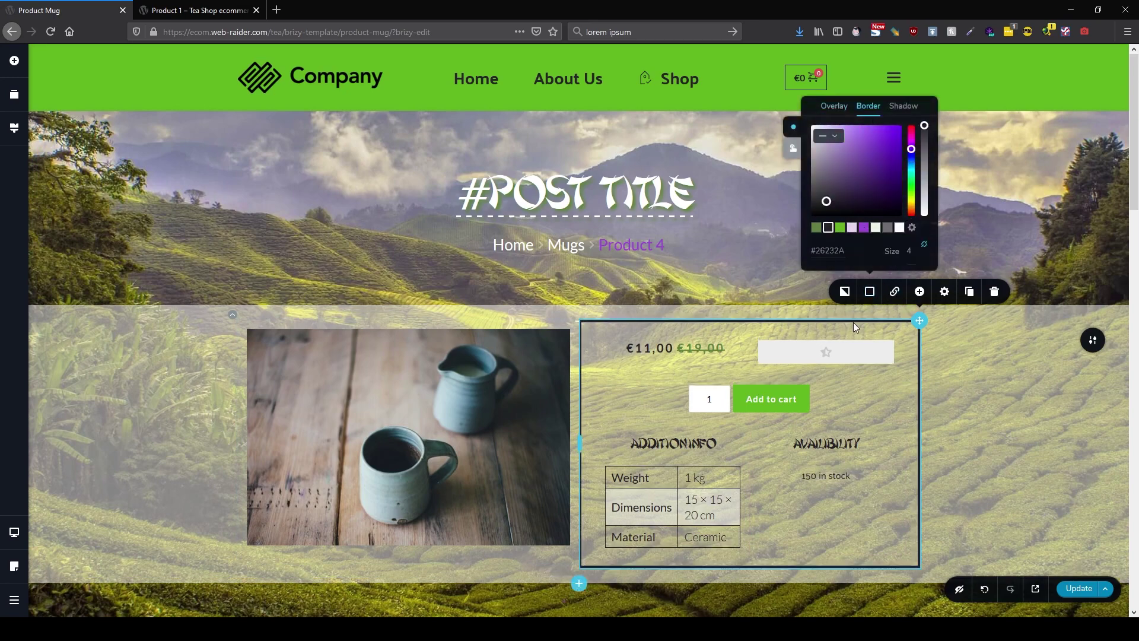
{"action": "double_click", "coordinate": [916, 253]}
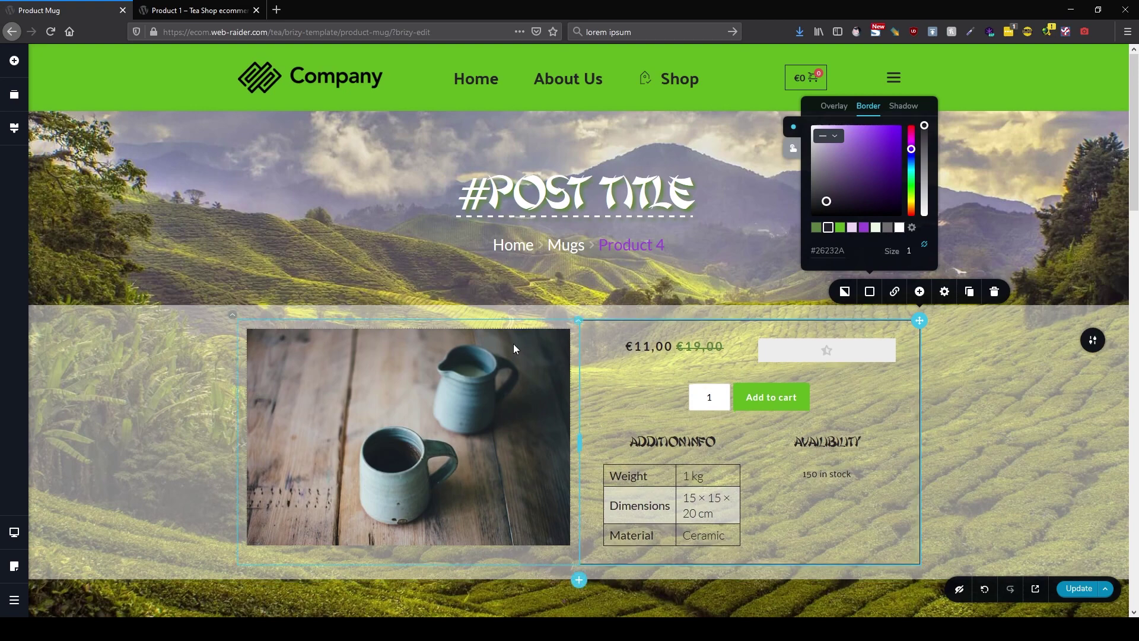
Add an outset shadow in the green palette colour #60B420 to the product details column.
{"action": "left_click", "coordinate": [577, 320]}
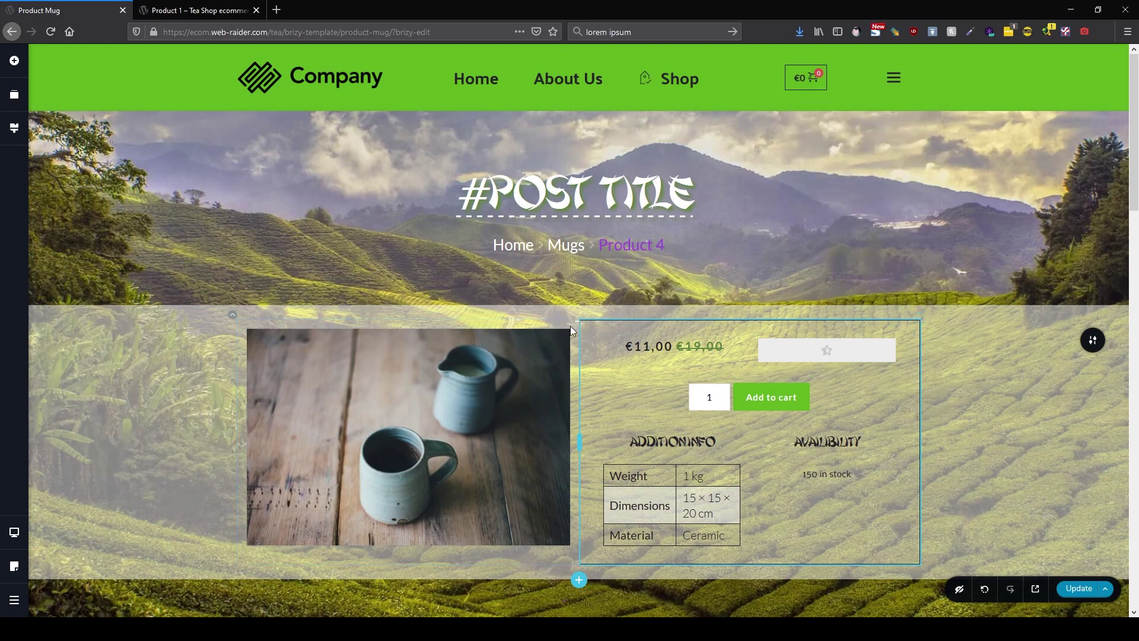
{"action": "left_click", "coordinate": [579, 324]}
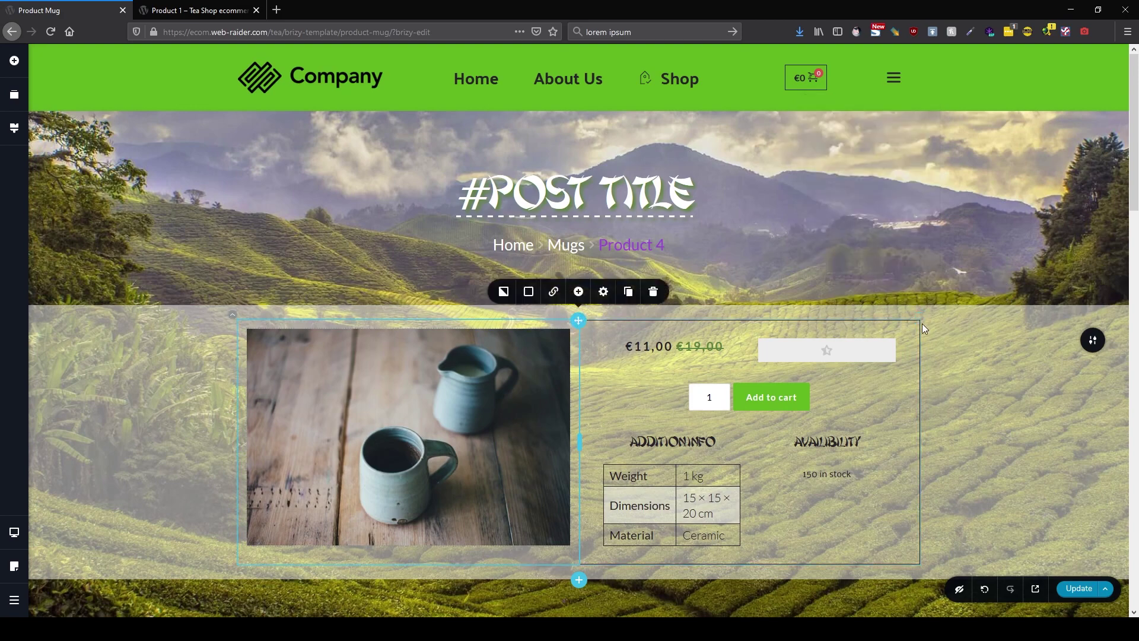
{"action": "left_click", "coordinate": [917, 329]}
{"action": "left_click", "coordinate": [844, 291]}
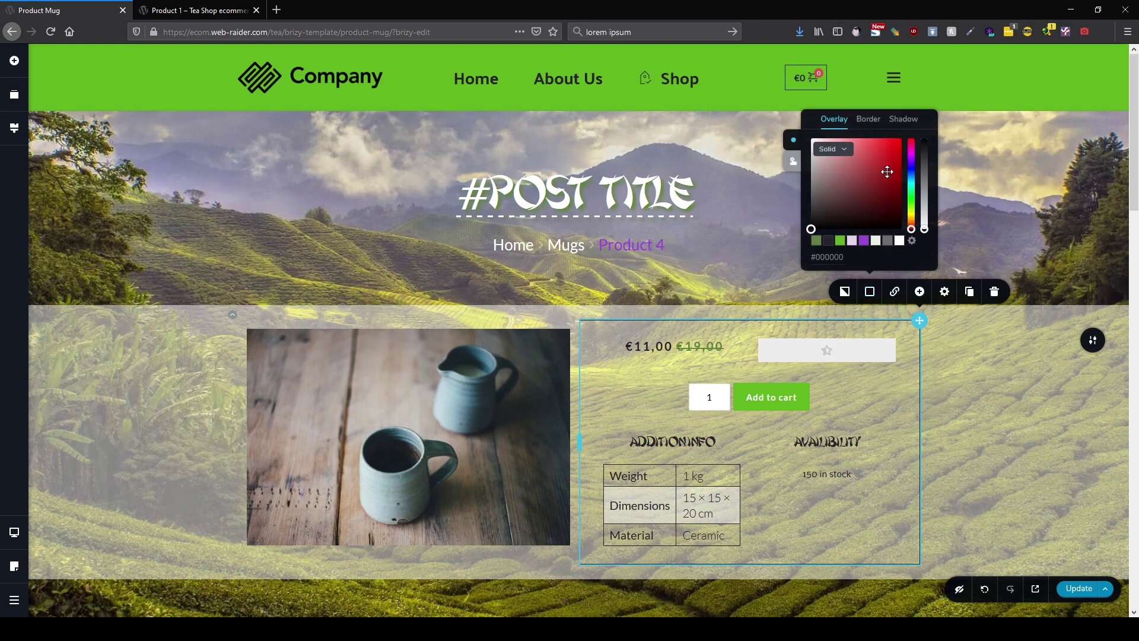
{"action": "left_click", "coordinate": [902, 120]}
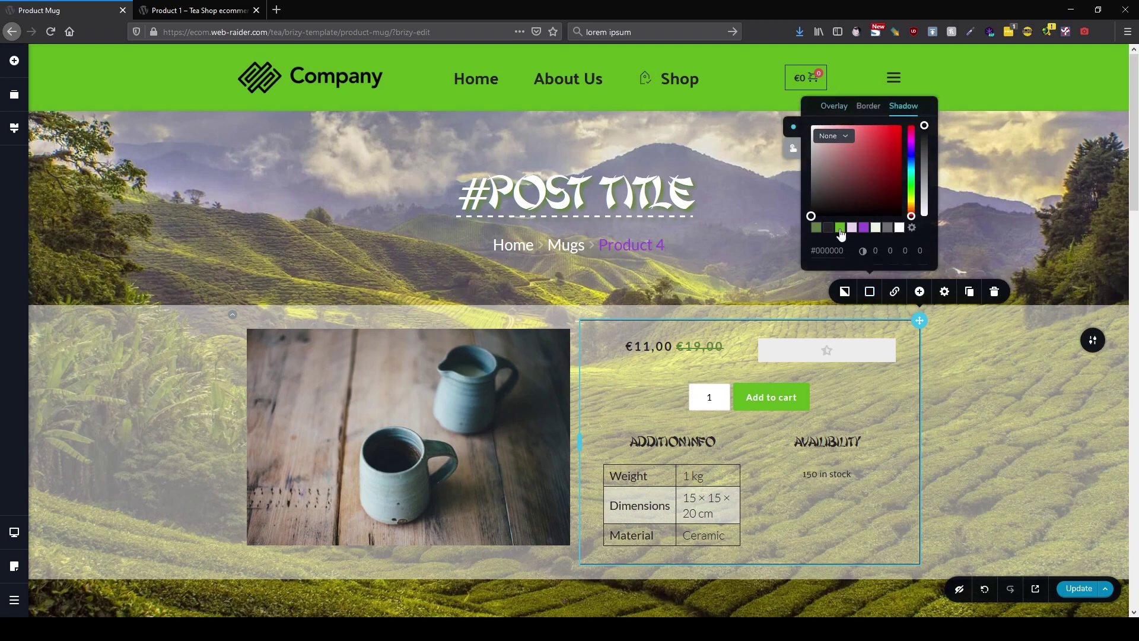
{"action": "left_click", "coordinate": [840, 228]}
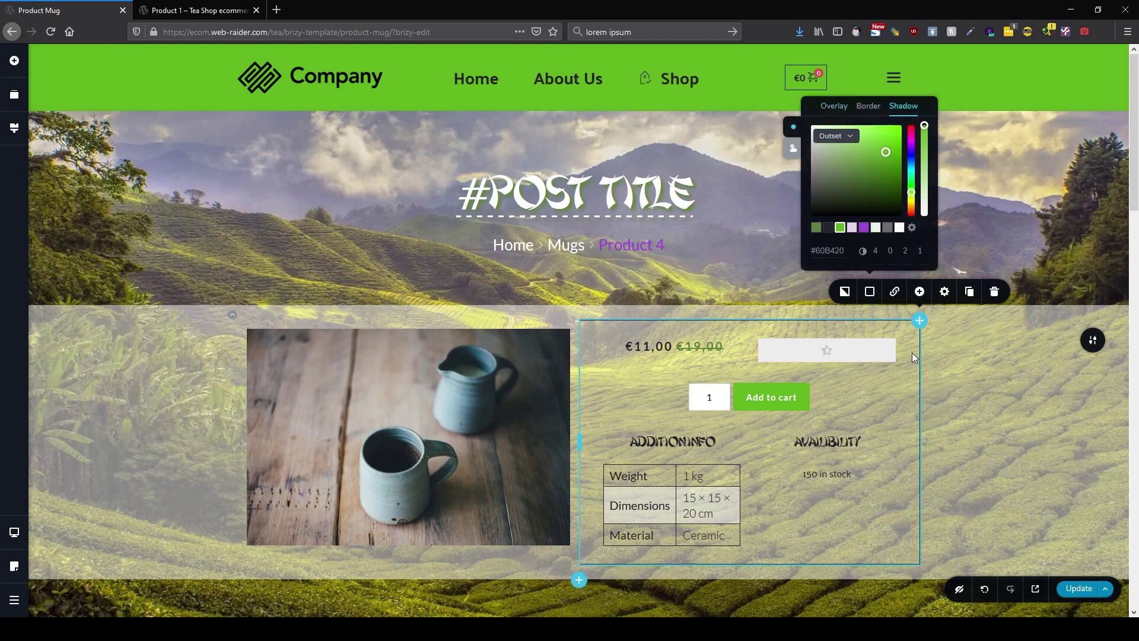
Try to copy the product details column's styles onto the gallery column.
{"action": "right_click", "coordinate": [920, 322]}
{"action": "left_click", "coordinate": [949, 361]}
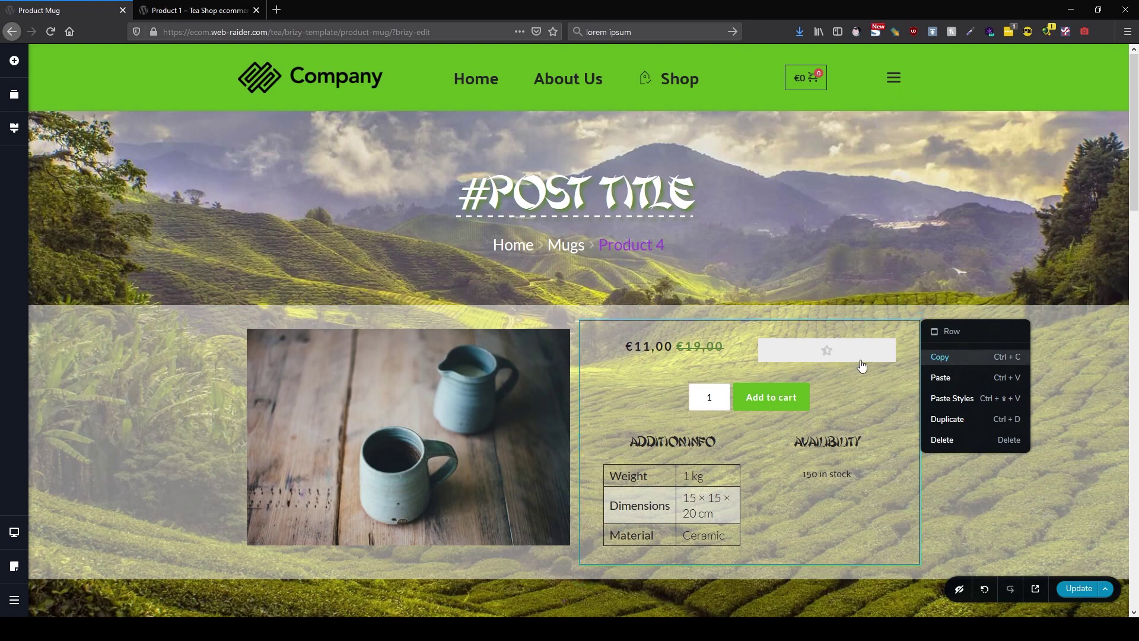
{"action": "right_click", "coordinate": [580, 323]}
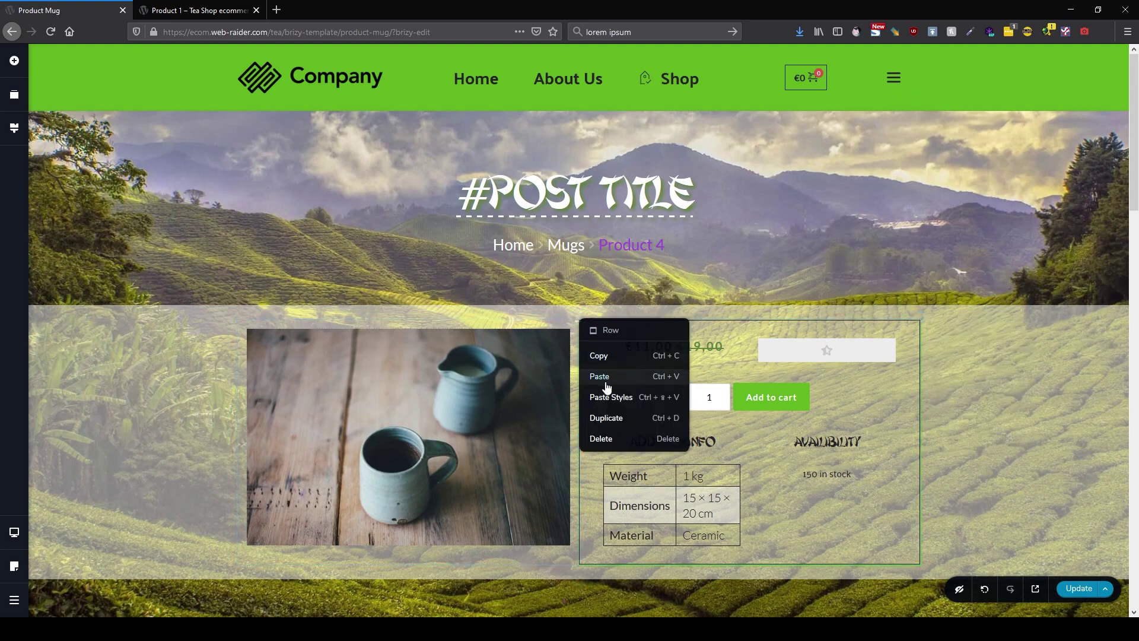
{"action": "left_click", "coordinate": [611, 397]}
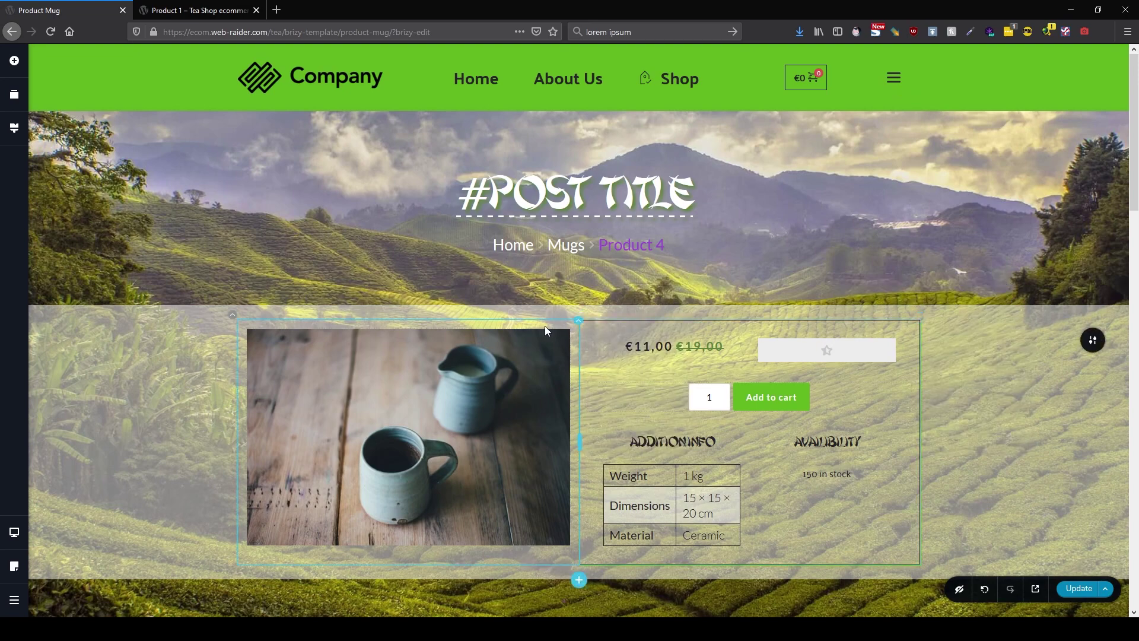
Give the gallery column a #26232A border of size 1 and an outset shadow in the green palette colour #60B420.
{"action": "left_click", "coordinate": [574, 327]}
{"action": "left_click", "coordinate": [529, 292]}
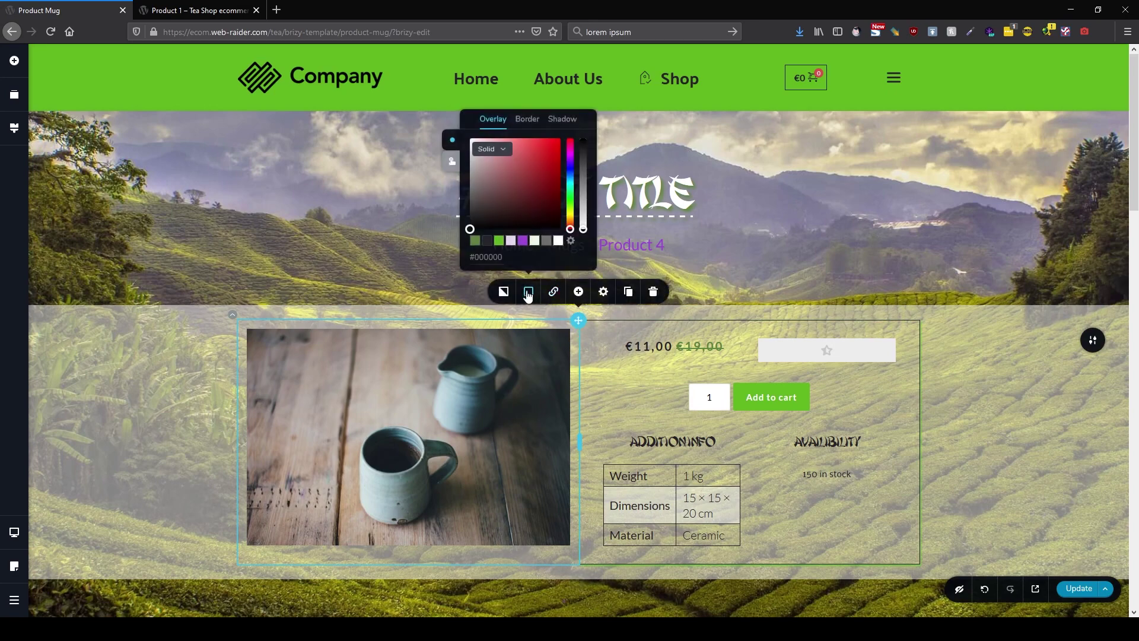
{"action": "left_click", "coordinate": [528, 120]}
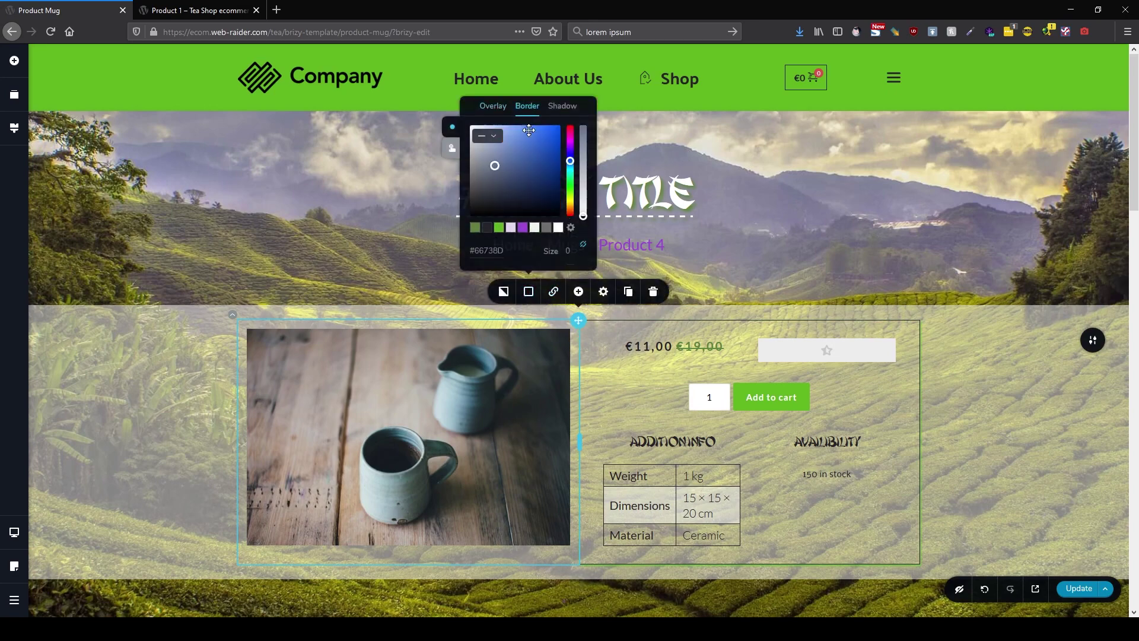
{"action": "left_click", "coordinate": [486, 228]}
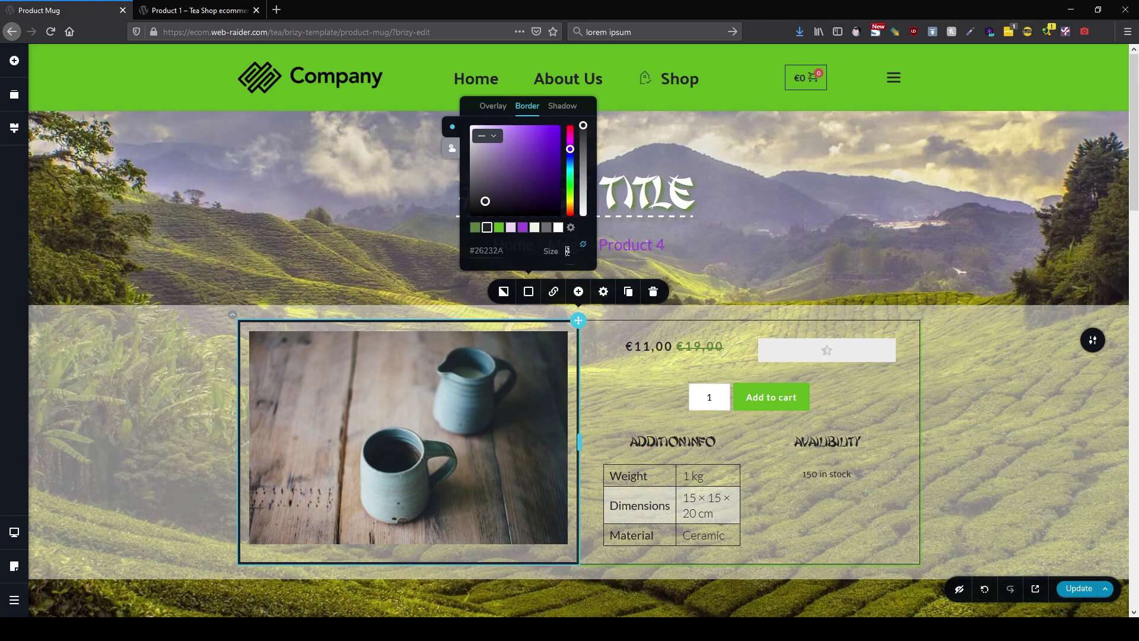
{"action": "left_click", "coordinate": [563, 106]}
{"action": "left_click", "coordinate": [498, 227]}
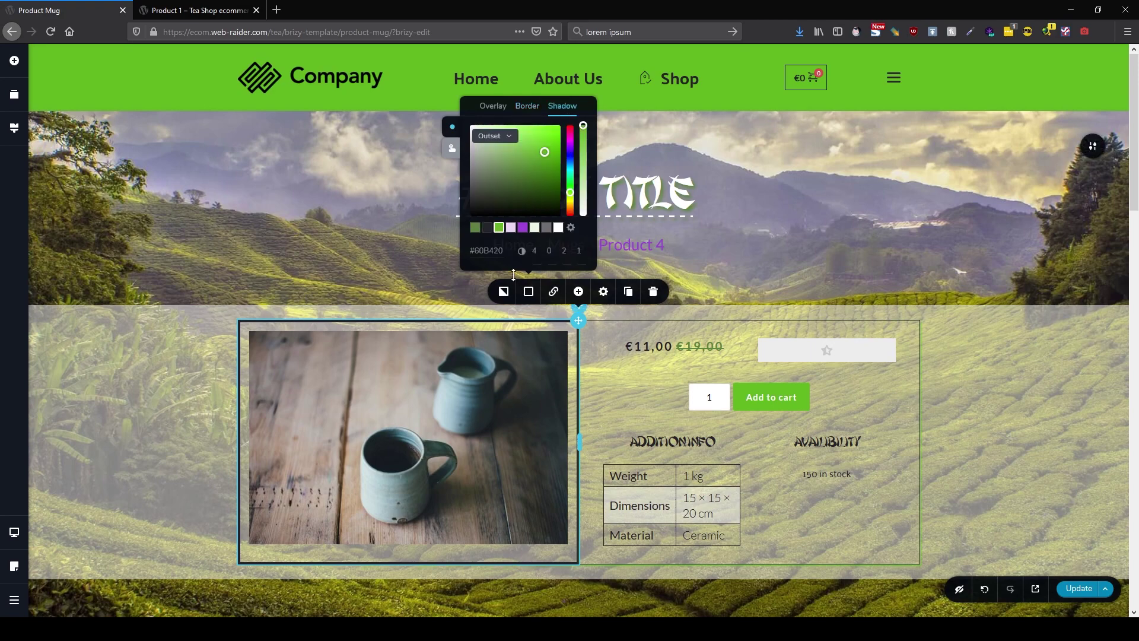
{"action": "left_click", "coordinate": [527, 107]}
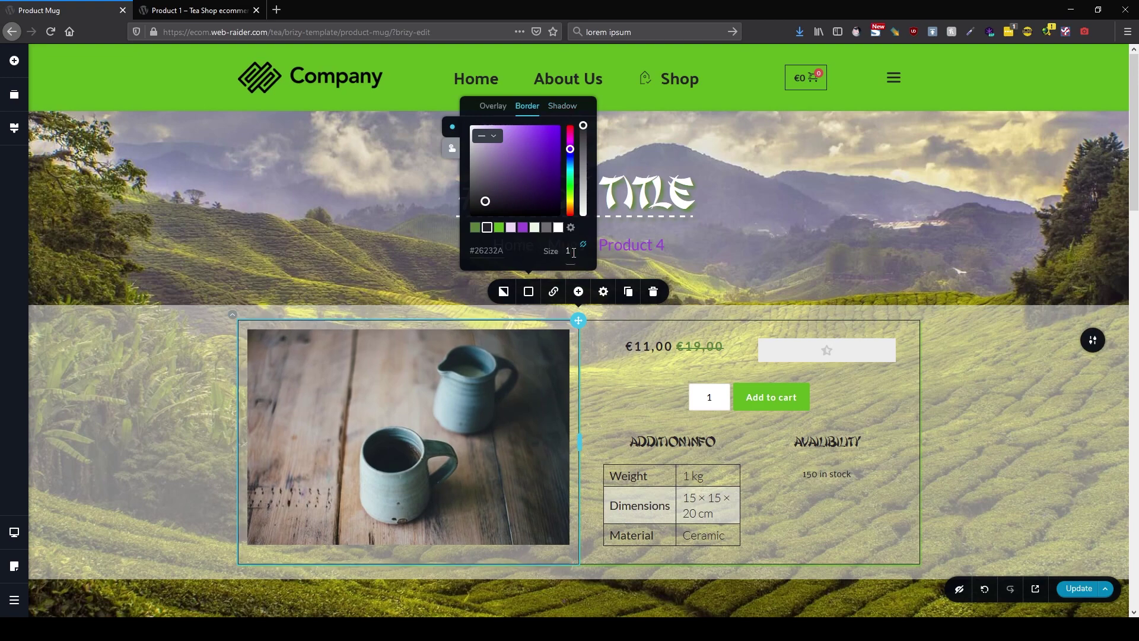
{"action": "left_click", "coordinate": [1038, 440]}
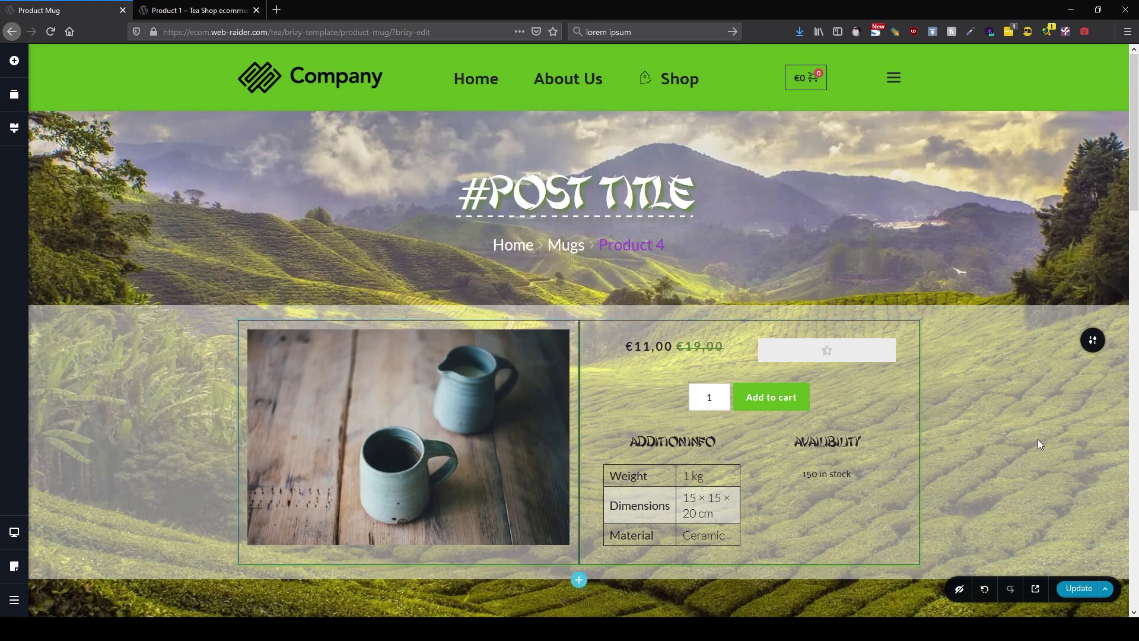
Set the product details column's margin to 5 px on all sides.
{"action": "left_click", "coordinate": [917, 330]}
{"action": "left_click", "coordinate": [944, 291]}
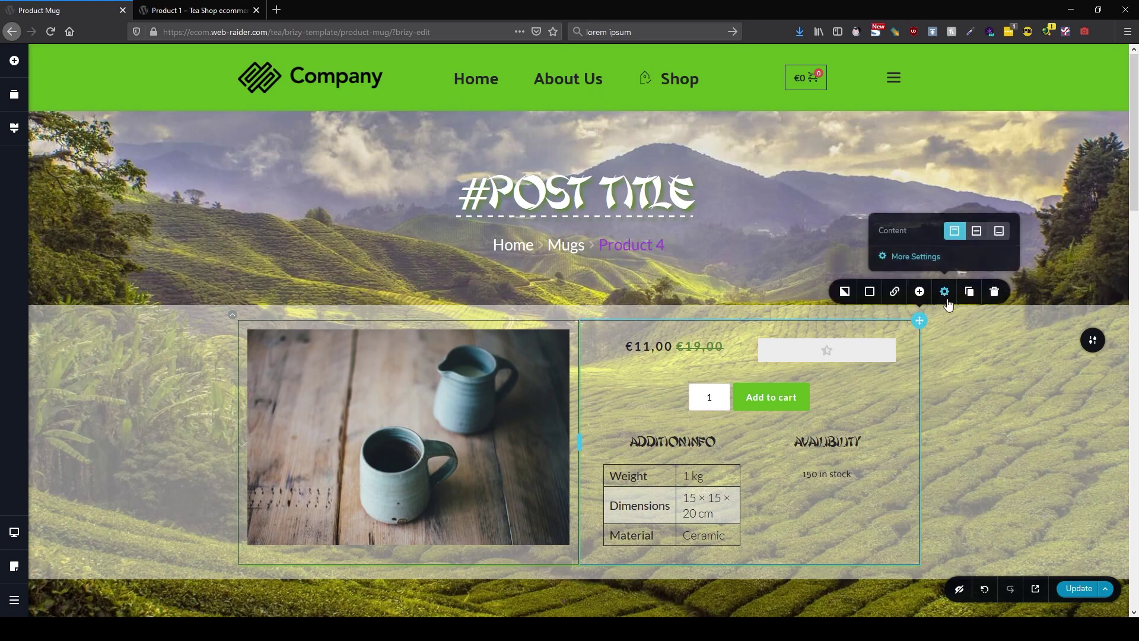
{"action": "left_click", "coordinate": [918, 258]}
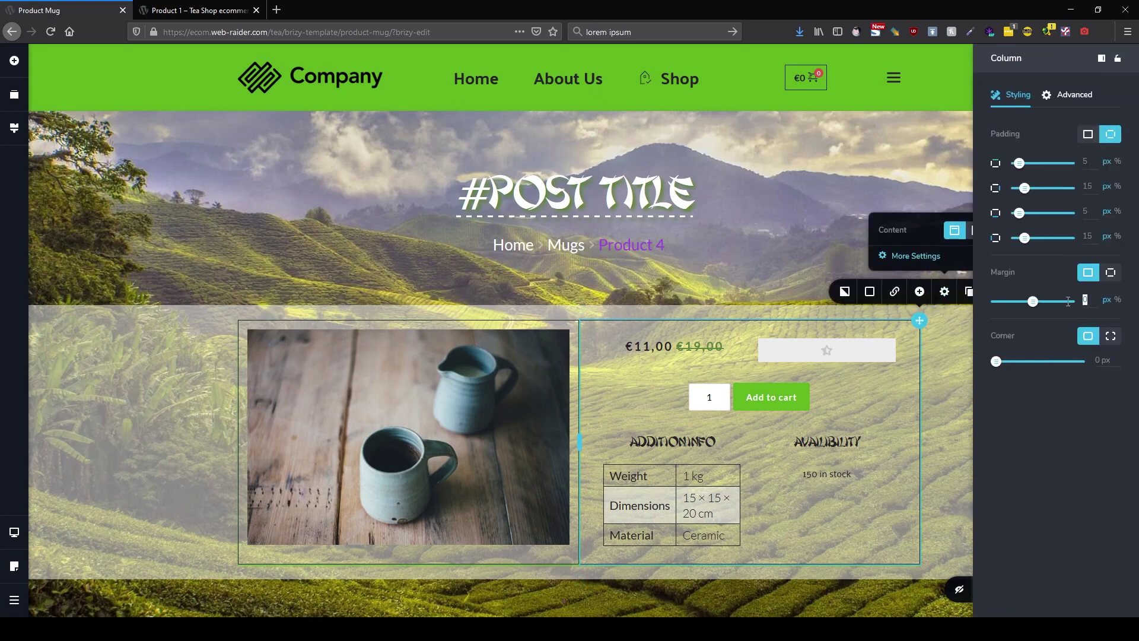
{"action": "type", "text": "5"}
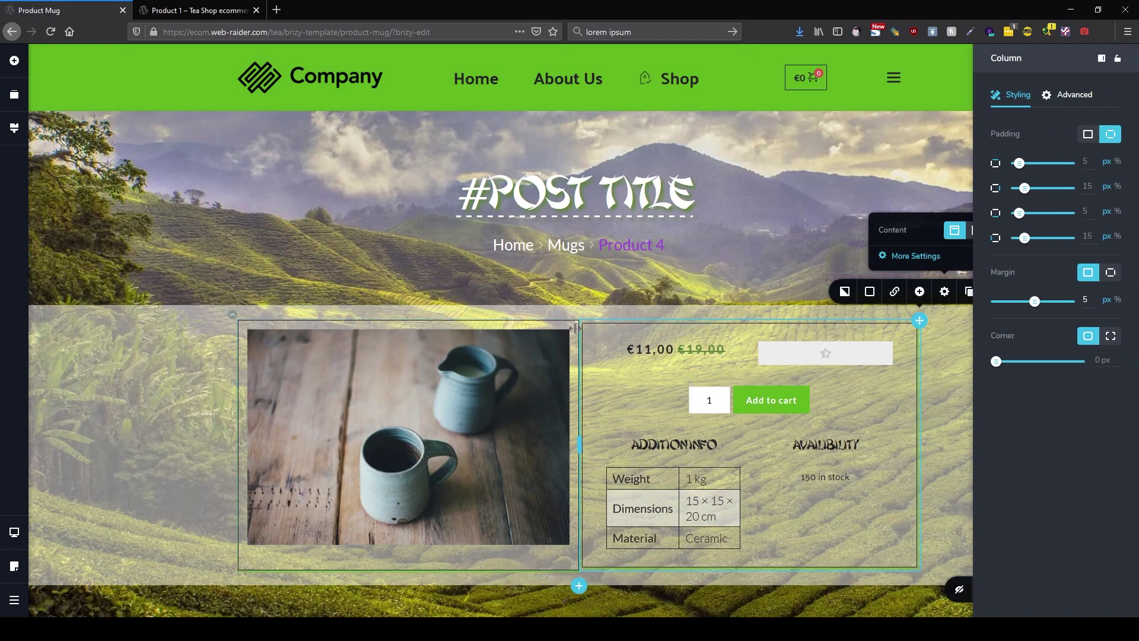
Set the gallery column's margin to 5 px on all sides.
{"action": "left_click", "coordinate": [573, 330]}
{"action": "left_click", "coordinate": [603, 291]}
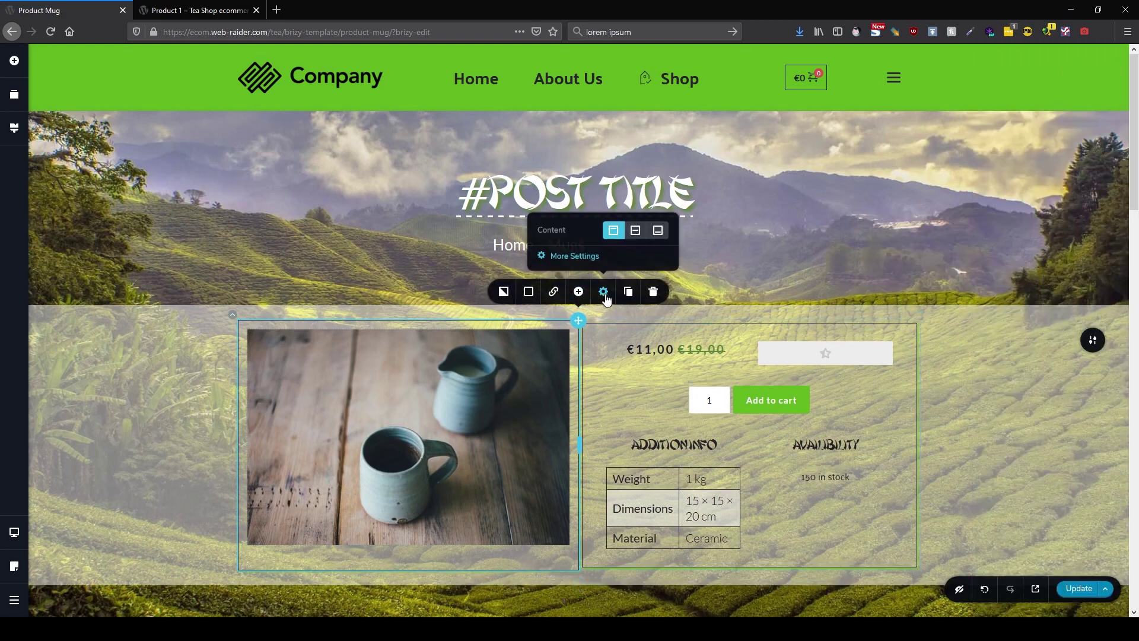
{"action": "left_click", "coordinate": [594, 257]}
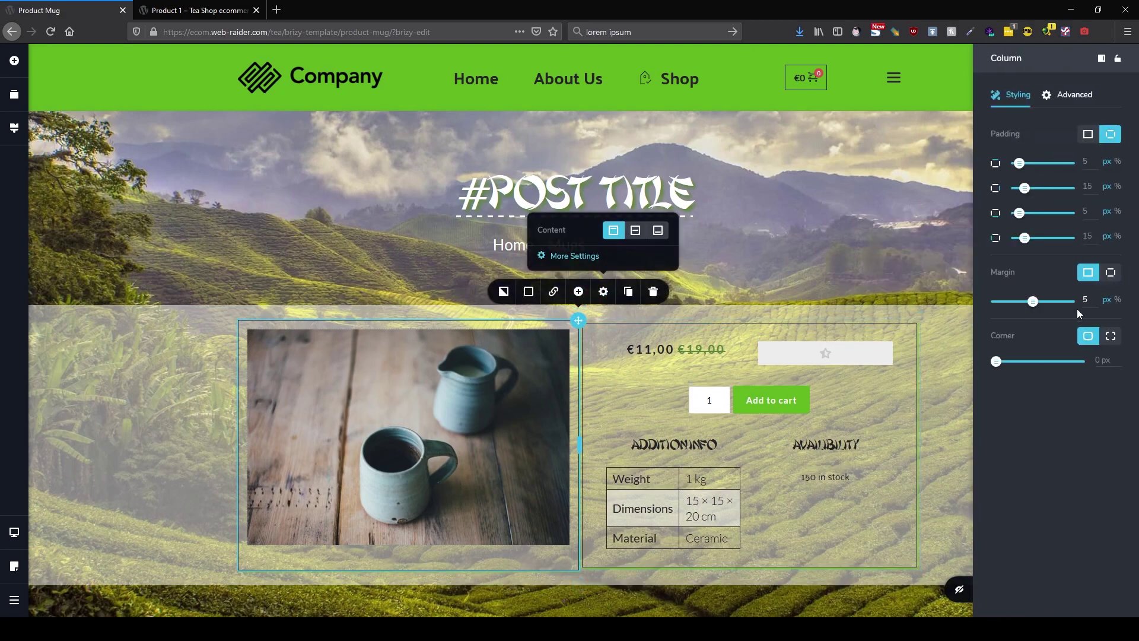
{"action": "left_click", "coordinate": [949, 462]}
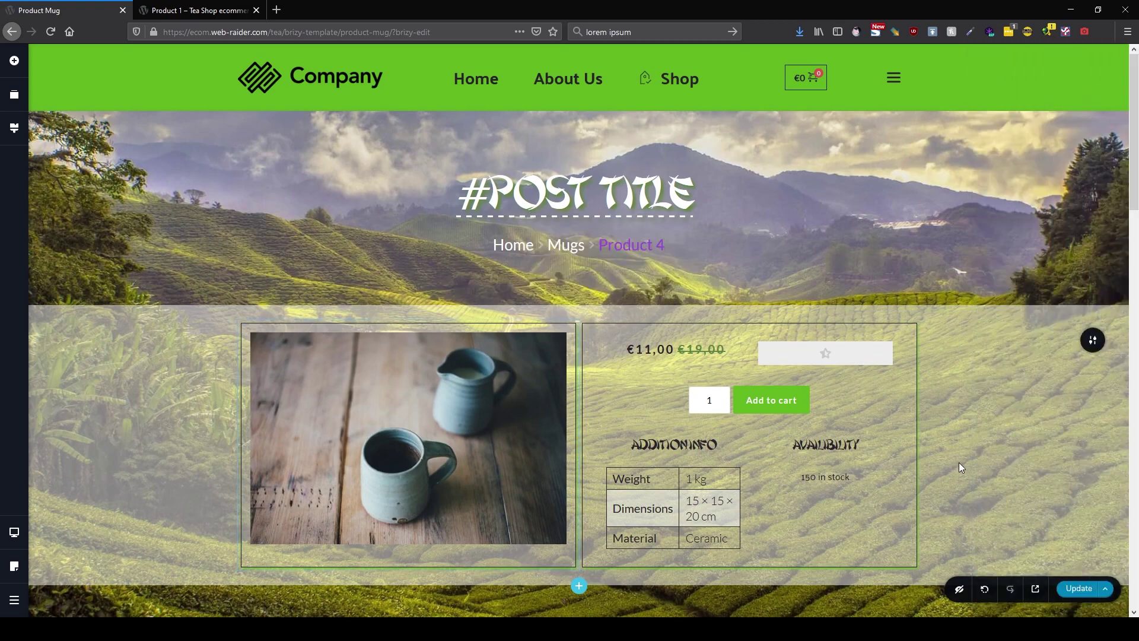
Switch the product gallery element's margin to a single uniform value of 0 px.
{"action": "scroll", "coordinate": [966, 464], "scroll_direction": "down", "scroll_amount": 1}
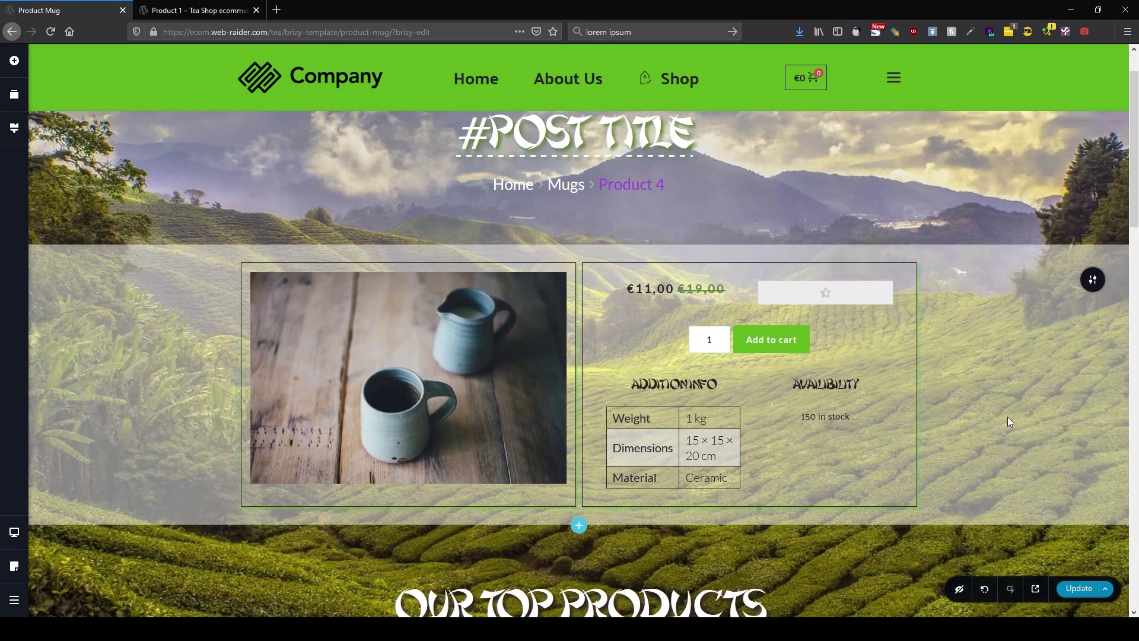
{"action": "left_click", "coordinate": [501, 350]}
{"action": "left_click", "coordinate": [408, 251]}
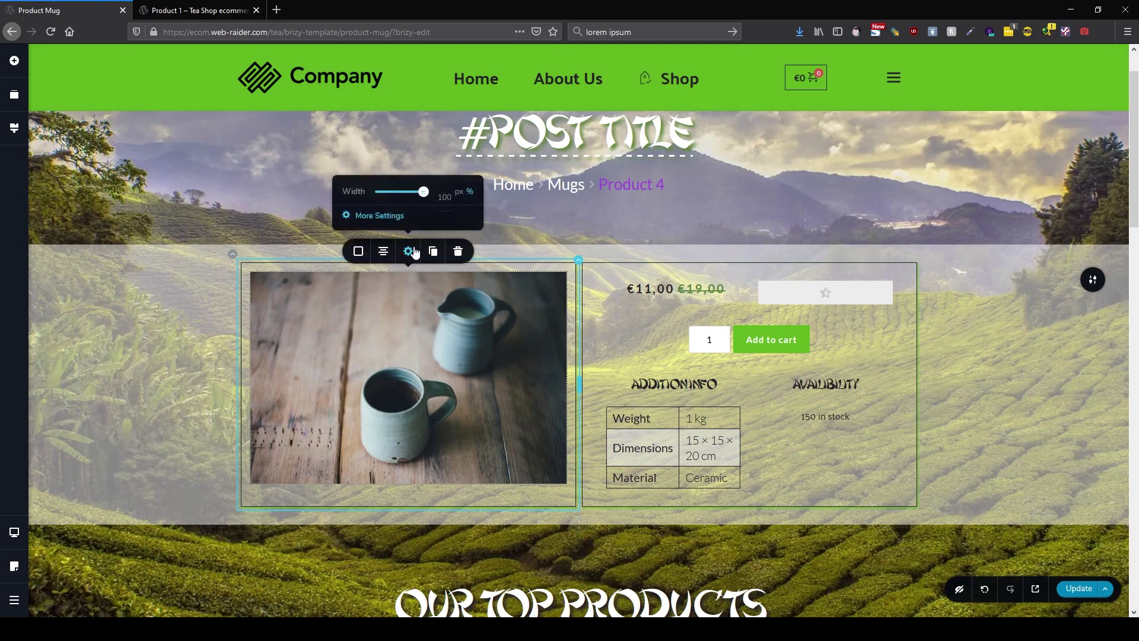
{"action": "left_click", "coordinate": [380, 215]}
{"action": "left_click", "coordinate": [1087, 199]}
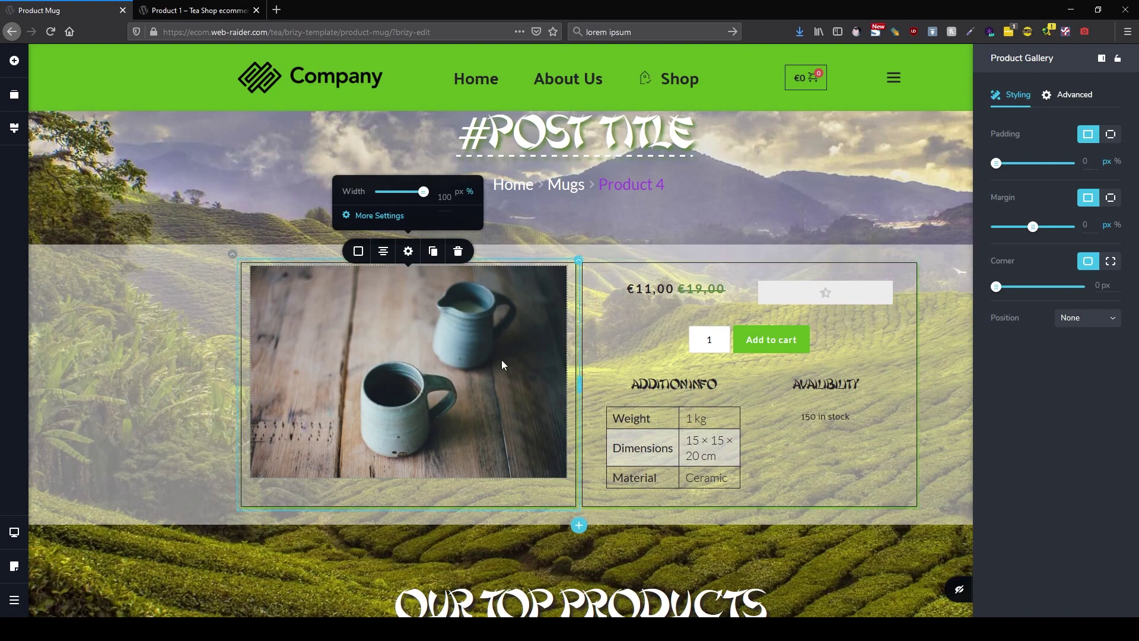
Switch the gallery column's padding to one uniform value and set it to 0 px.
{"action": "left_click", "coordinate": [578, 262]}
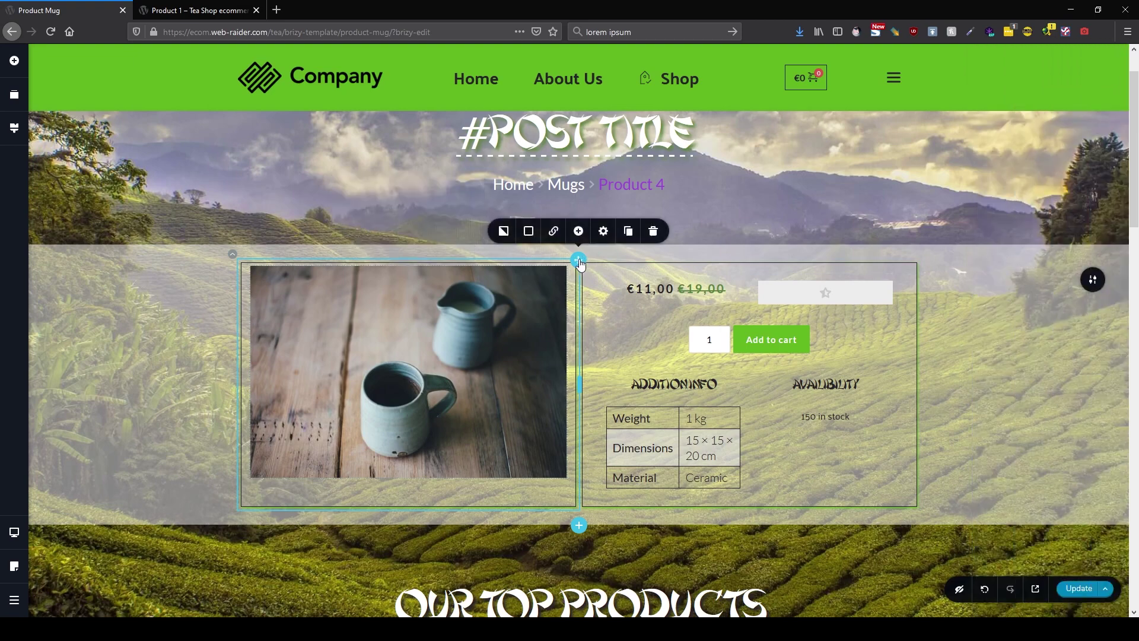
{"action": "left_click", "coordinate": [603, 233]}
{"action": "left_click", "coordinate": [579, 202]}
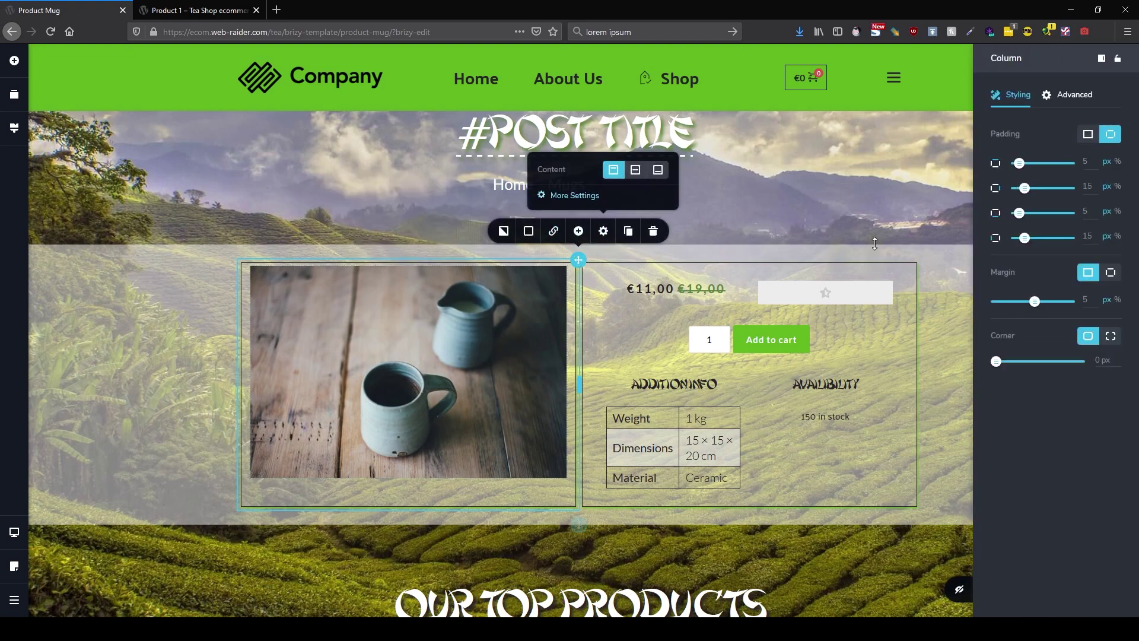
{"action": "left_click", "coordinate": [1088, 136]}
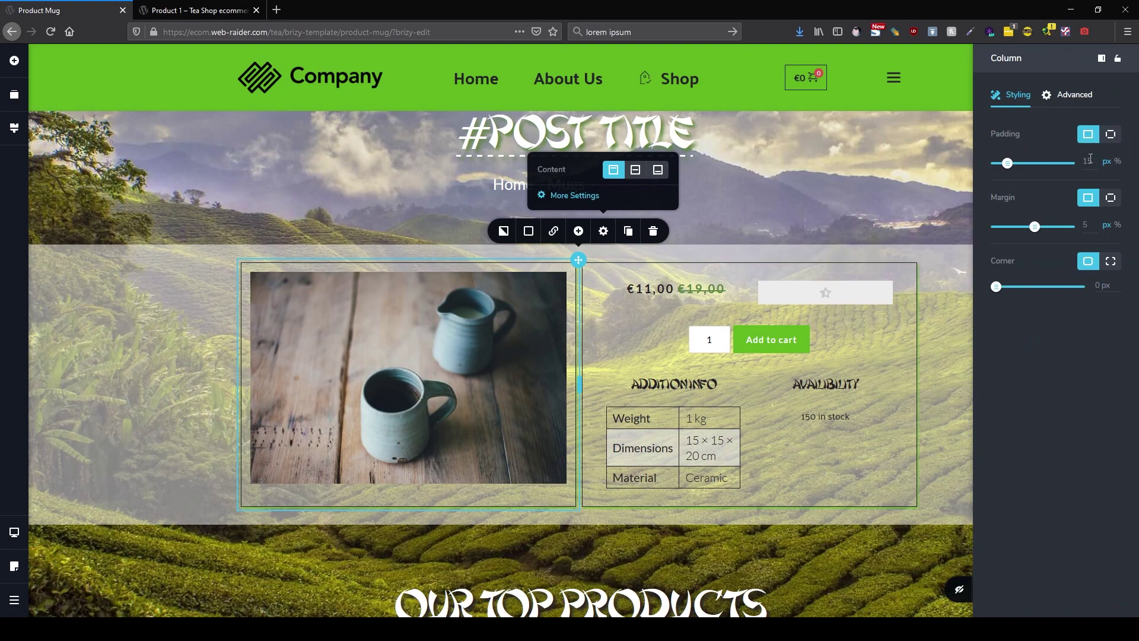
{"action": "type", "text": "0"}
{"action": "left_click", "coordinate": [938, 375]}
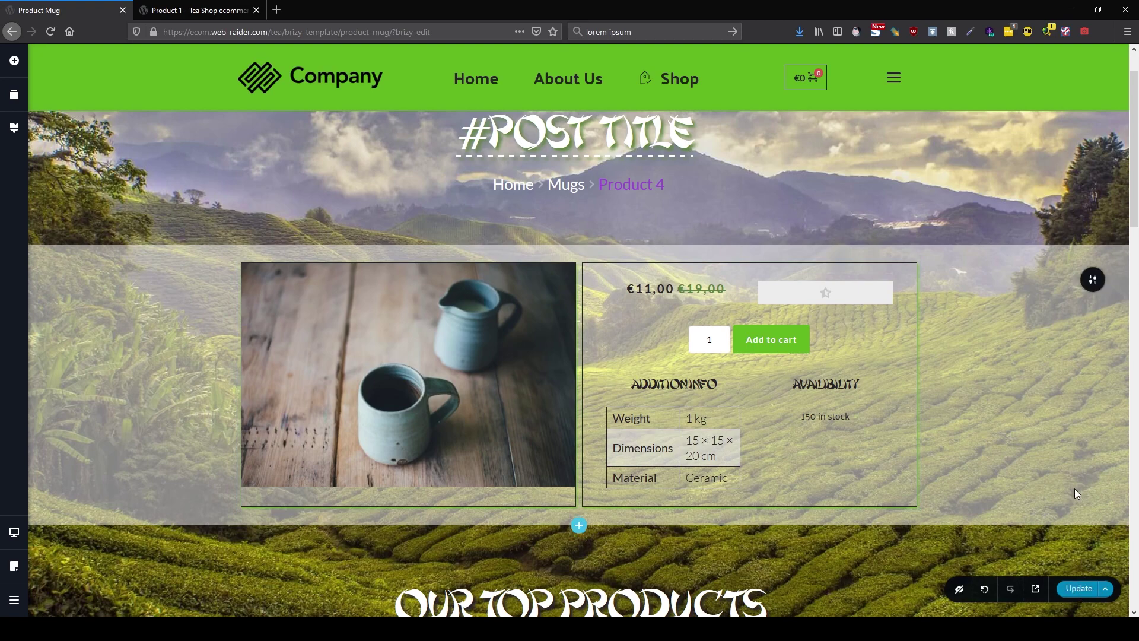
Switch to the Product 1 shop page and examine its description, additional information and reviews section.
{"action": "scroll", "coordinate": [1068, 483], "scroll_direction": "down", "scroll_amount": 3}
{"action": "scroll", "coordinate": [1069, 482], "scroll_direction": "up", "scroll_amount": 3}
{"action": "scroll", "coordinate": [1051, 480], "scroll_direction": "down", "scroll_amount": 3}
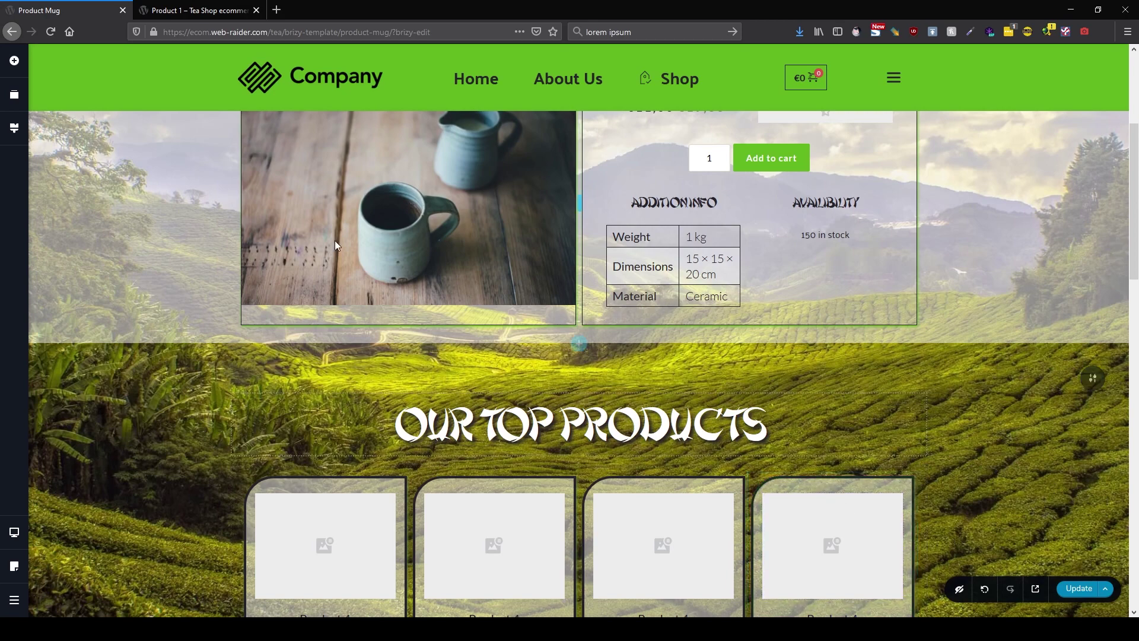
{"action": "left_click", "coordinate": [190, 11]}
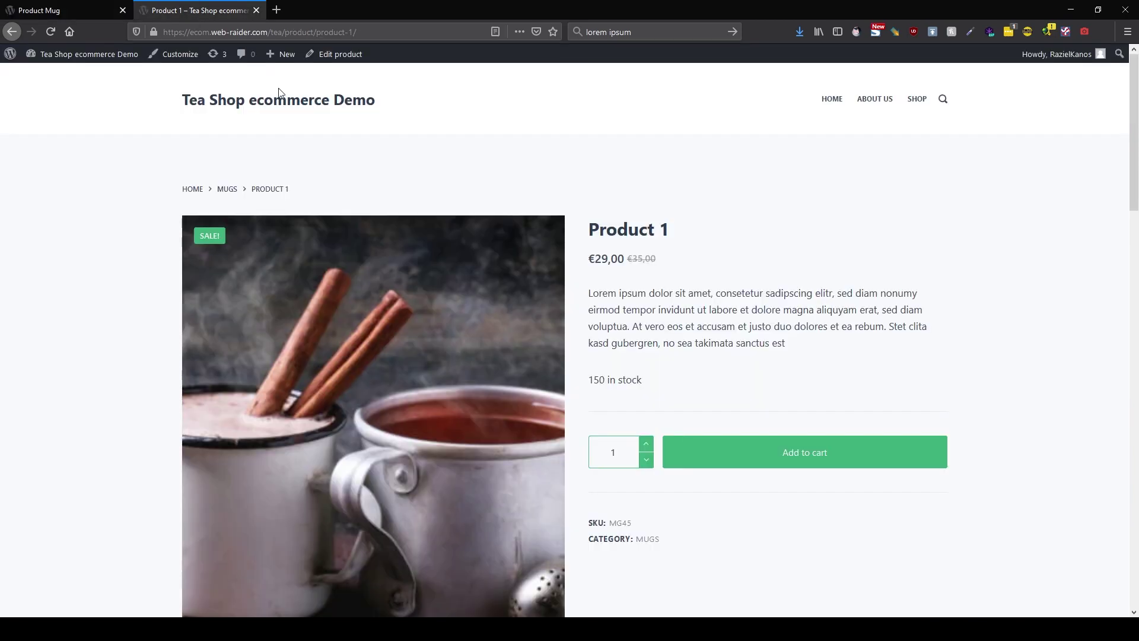
{"action": "scroll", "coordinate": [667, 390], "scroll_direction": "down", "scroll_amount": 8}
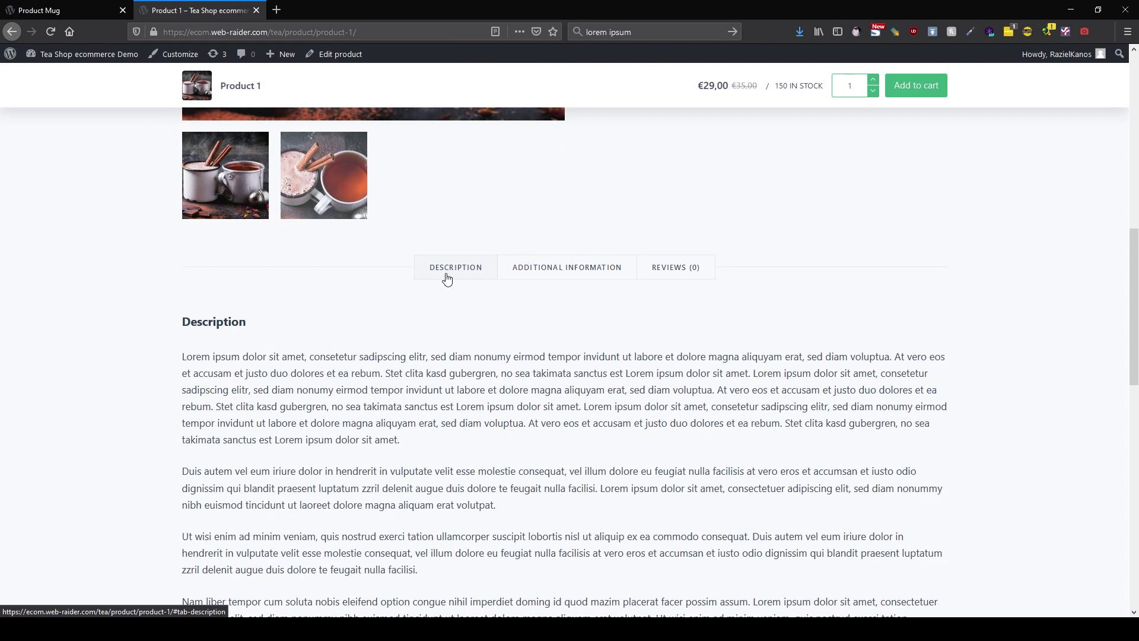
Examine the Additional Information, Reviews and Description sections of the Product 1 shop page.
{"action": "left_click", "coordinate": [579, 271]}
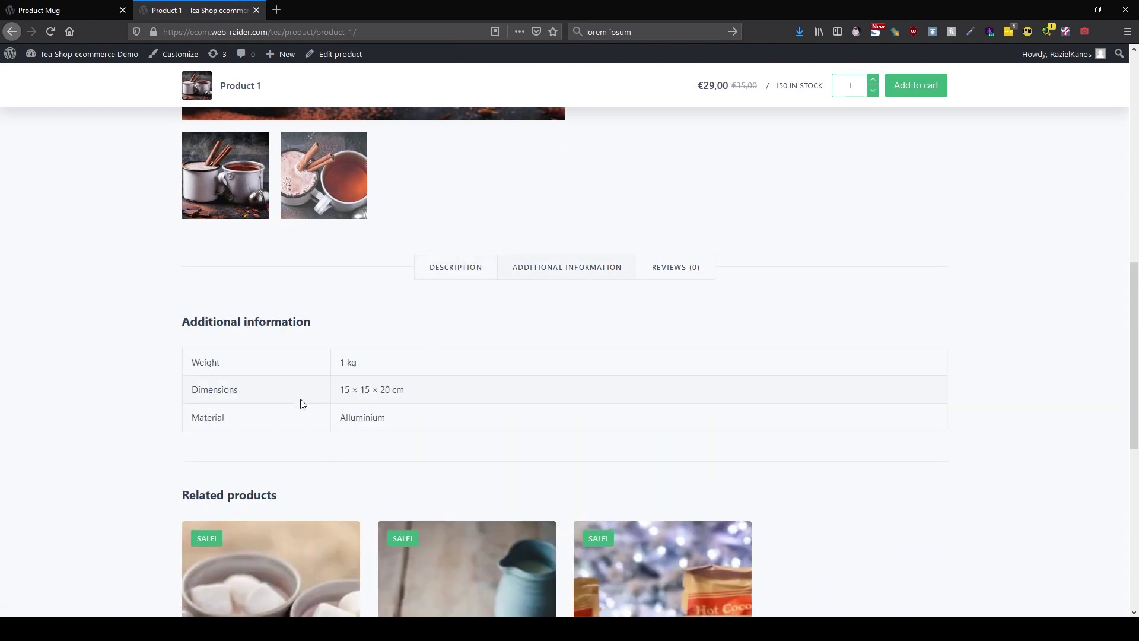
{"action": "left_click", "coordinate": [674, 272]}
{"action": "left_click", "coordinate": [442, 267]}
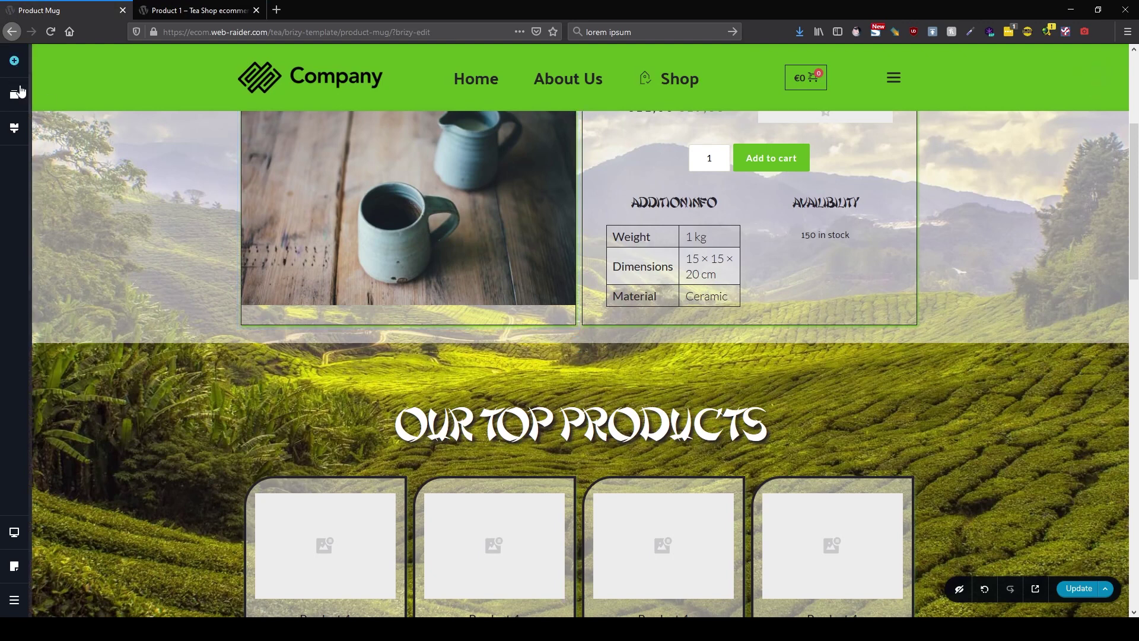
Return to the Product Mug template, insert a Switcher above the Our Top Products heading and delete the icon in its first tab.
{"action": "left_click", "coordinate": [14, 61]}
{"action": "scroll", "coordinate": [89, 446], "scroll_direction": "down", "scroll_amount": 5}
{"action": "scroll", "coordinate": [89, 446], "scroll_direction": "down", "scroll_amount": 1}
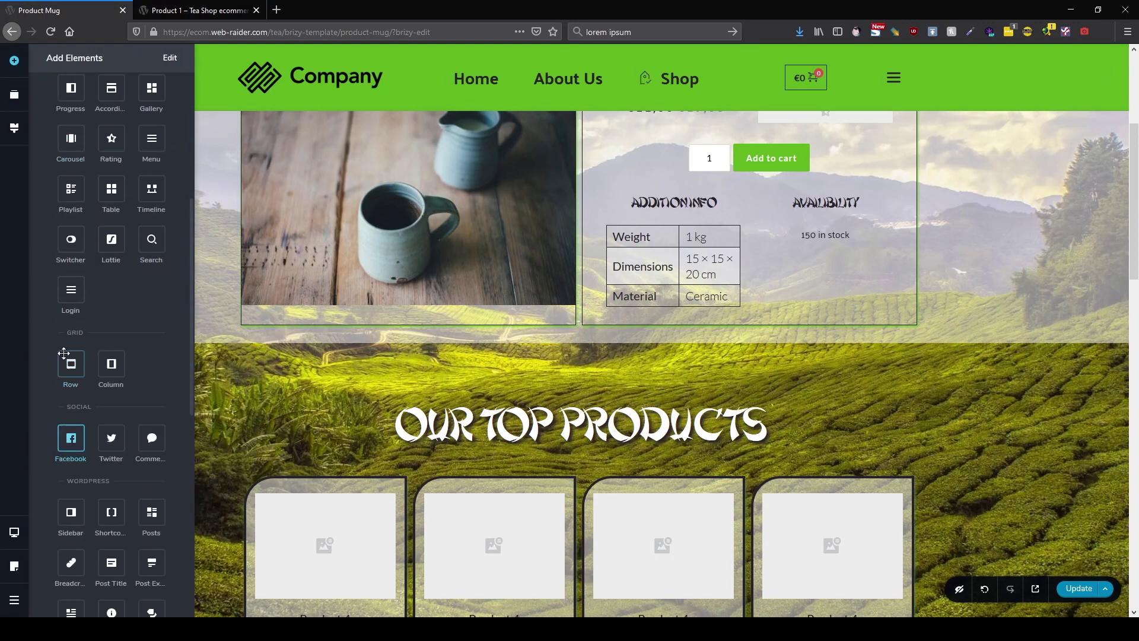
{"action": "left_click_drag", "start_coordinate": [71, 239], "coordinate": [582, 413]}
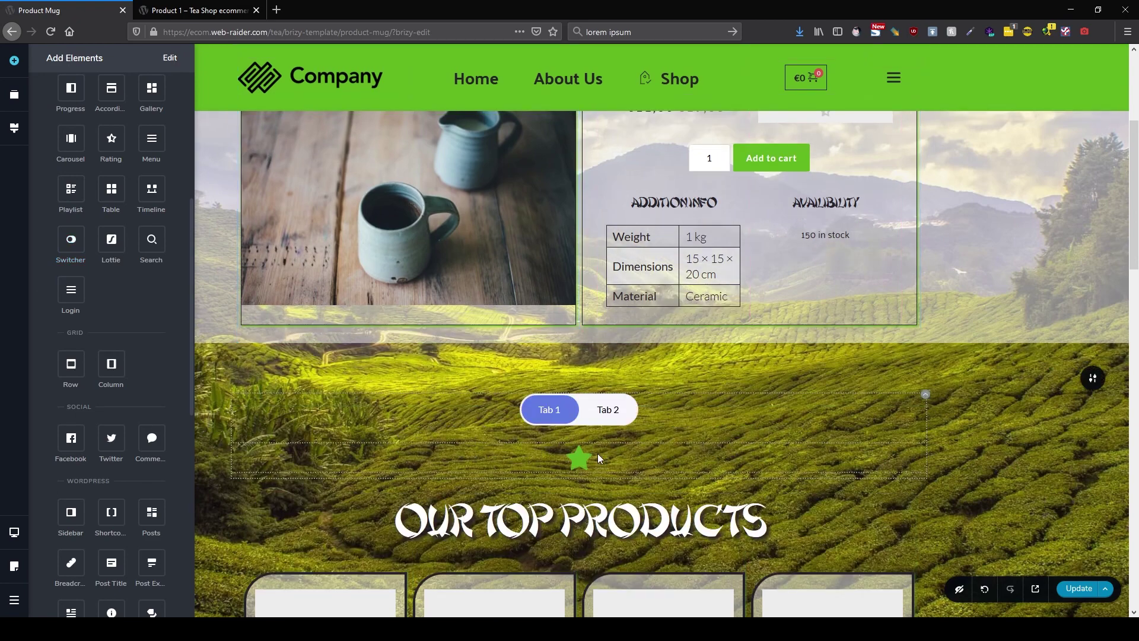
{"action": "left_click", "coordinate": [580, 463]}
{"action": "left_click", "coordinate": [653, 422]}
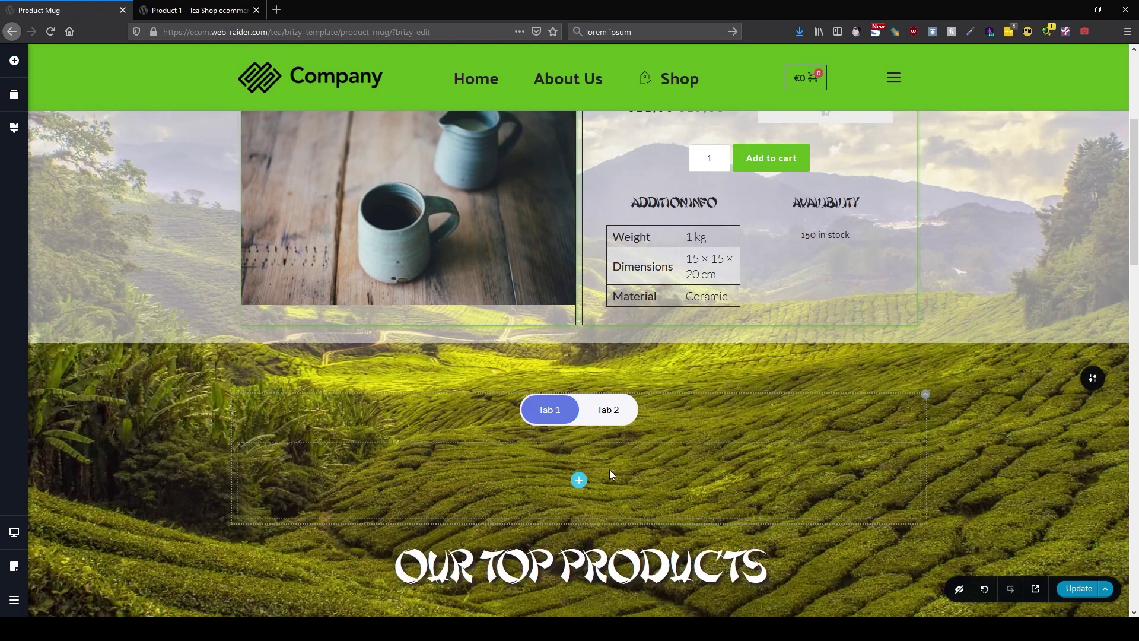
Insert a row into the empty first tab of the switcher and delete its second column.
{"action": "scroll", "coordinate": [610, 469], "scroll_direction": "down", "scroll_amount": 3}
{"action": "scroll", "coordinate": [546, 435], "scroll_direction": "up", "scroll_amount": 1}
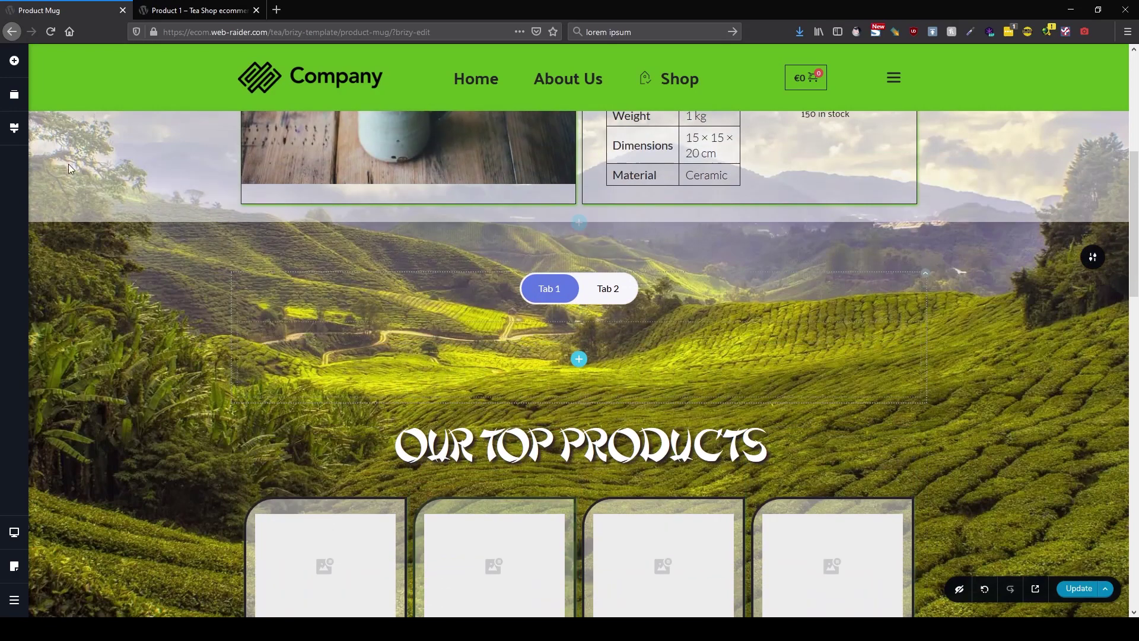
{"action": "left_click", "coordinate": [14, 60]}
{"action": "scroll", "coordinate": [96, 383], "scroll_direction": "down", "scroll_amount": 3}
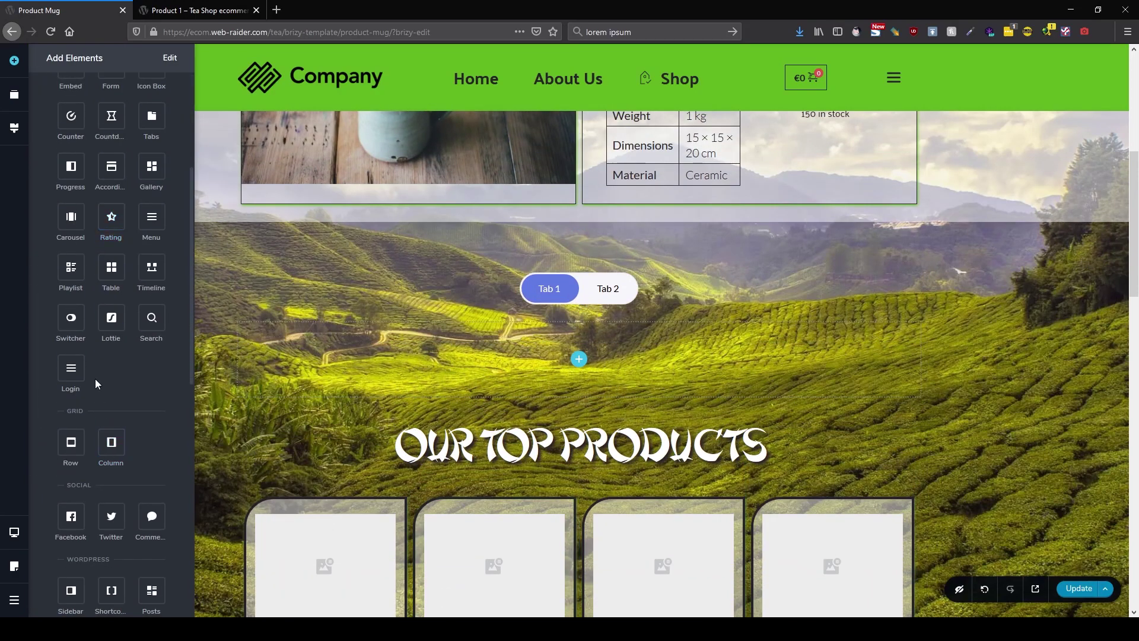
{"action": "left_click_drag", "start_coordinate": [78, 440], "coordinate": [581, 362]}
{"action": "left_click", "coordinate": [910, 325]}
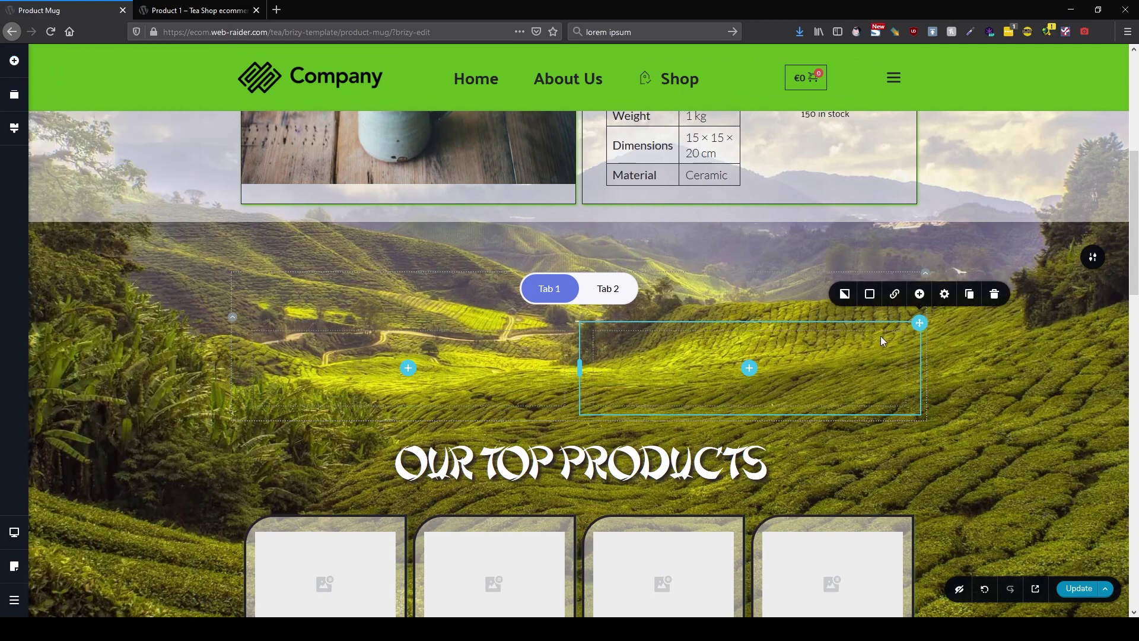
{"action": "left_click", "coordinate": [994, 297]}
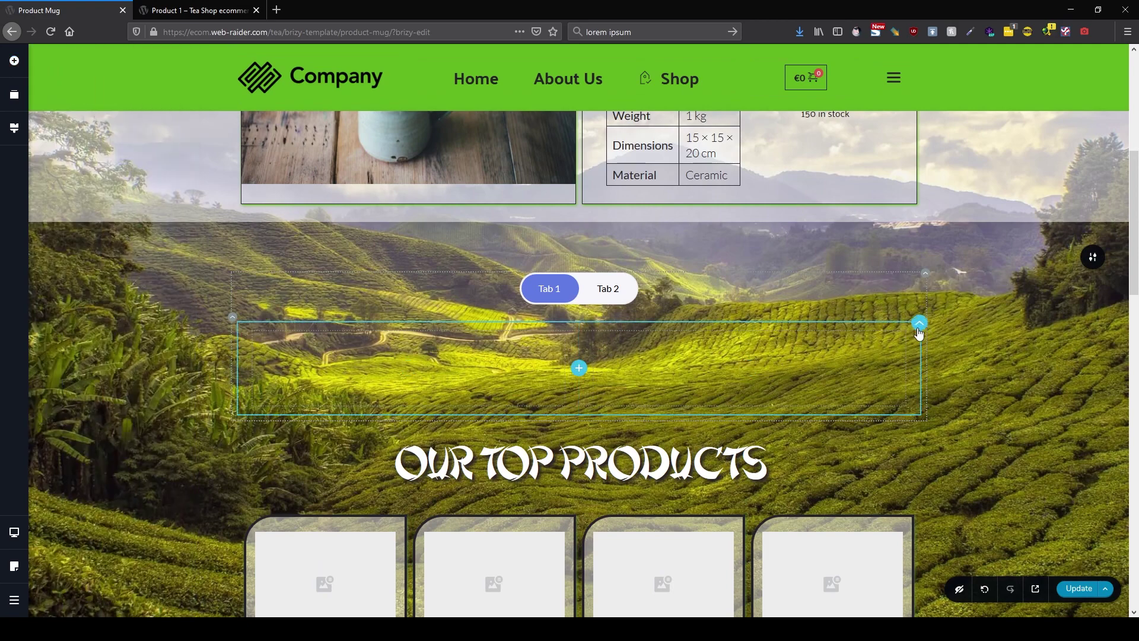
Give the switcher's content column a semi-transparent white #FFFFFF solid overlay.
{"action": "left_click", "coordinate": [869, 294]}
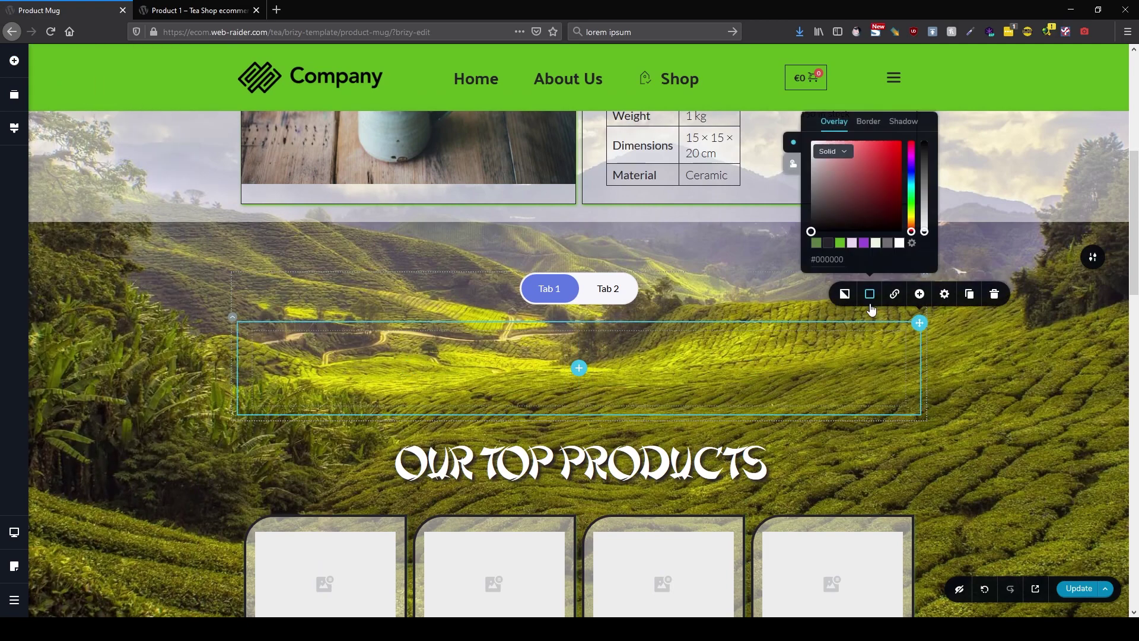
{"action": "left_click", "coordinate": [899, 243]}
{"action": "left_click_drag", "start_coordinate": [925, 143], "coordinate": [930, 186]}
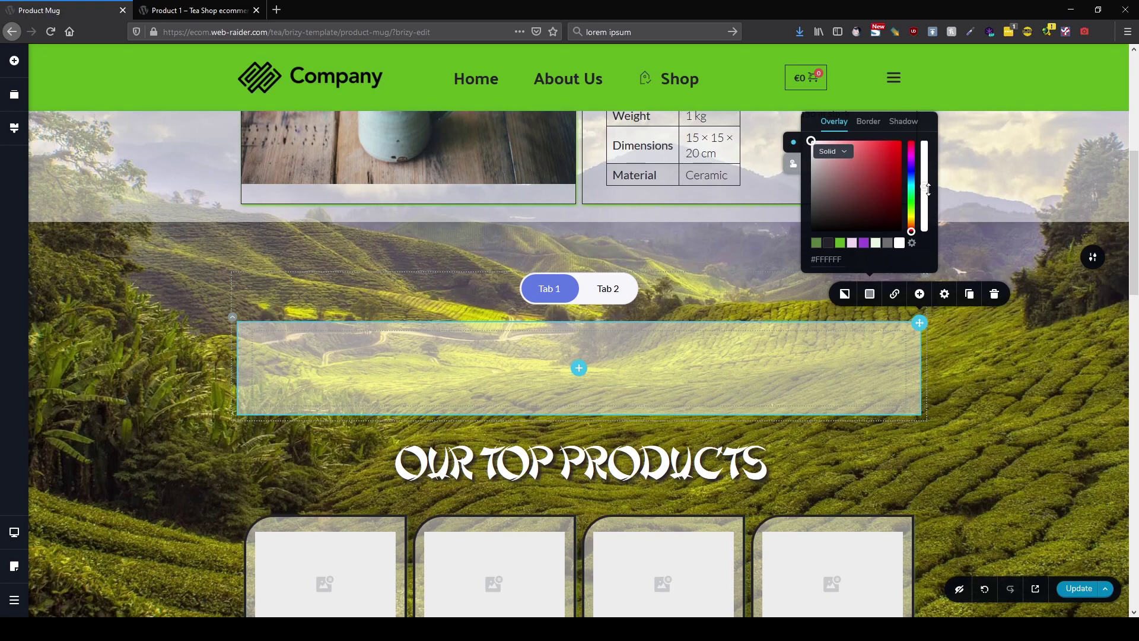
Give the switcher's content column a dark border and a bright green shadow.
{"action": "left_click", "coordinate": [867, 123]}
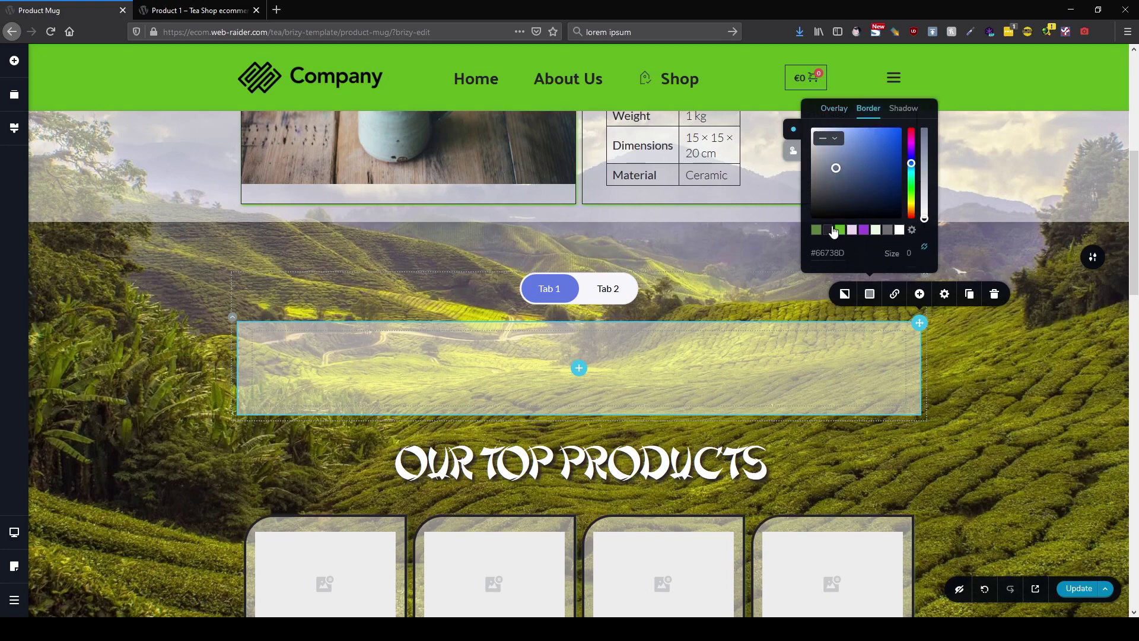
{"action": "left_click", "coordinate": [829, 230]}
{"action": "left_click", "coordinate": [903, 108]}
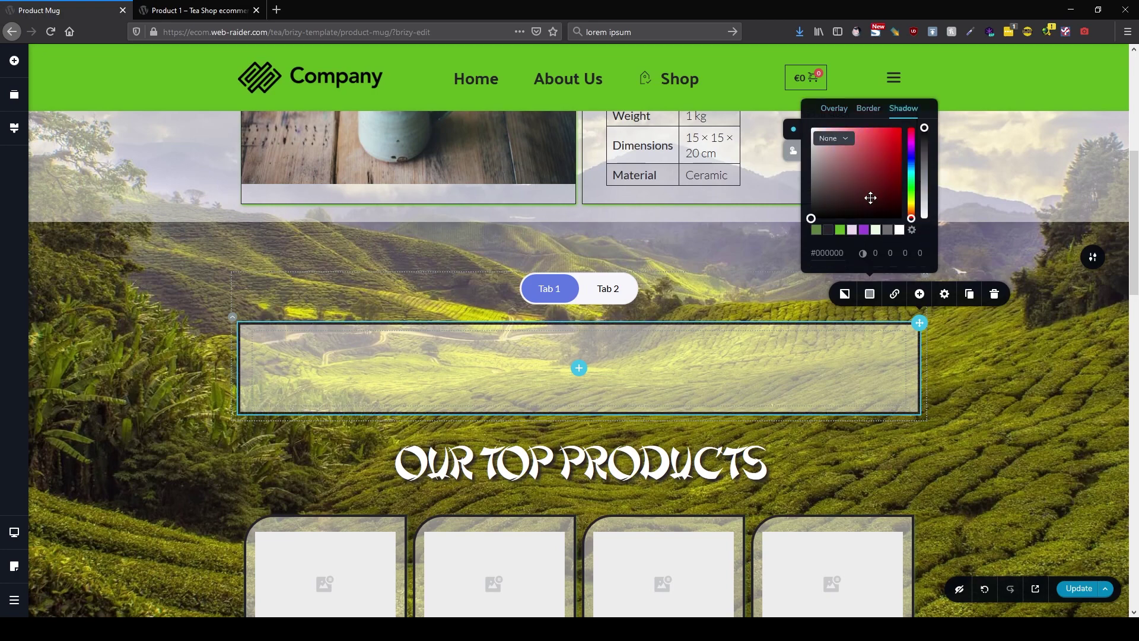
{"action": "left_click", "coordinate": [840, 229]}
Round all corners of the switcher's content column with one uniform corner radius.
{"action": "left_click", "coordinate": [945, 293]}
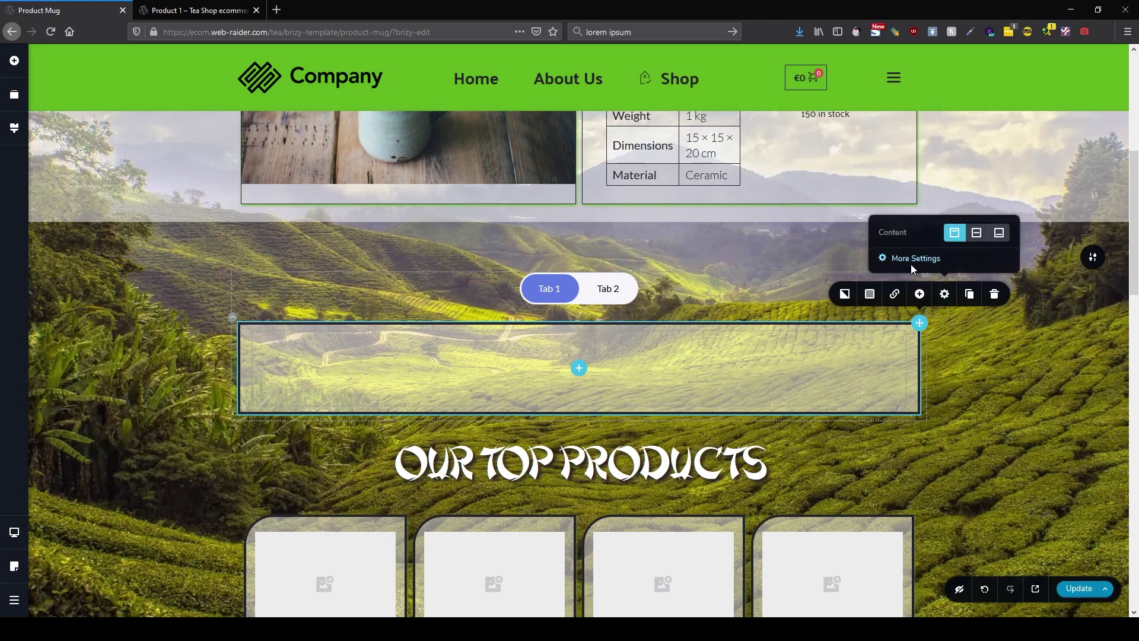
{"action": "left_click", "coordinate": [916, 266]}
{"action": "left_click", "coordinate": [1110, 335]}
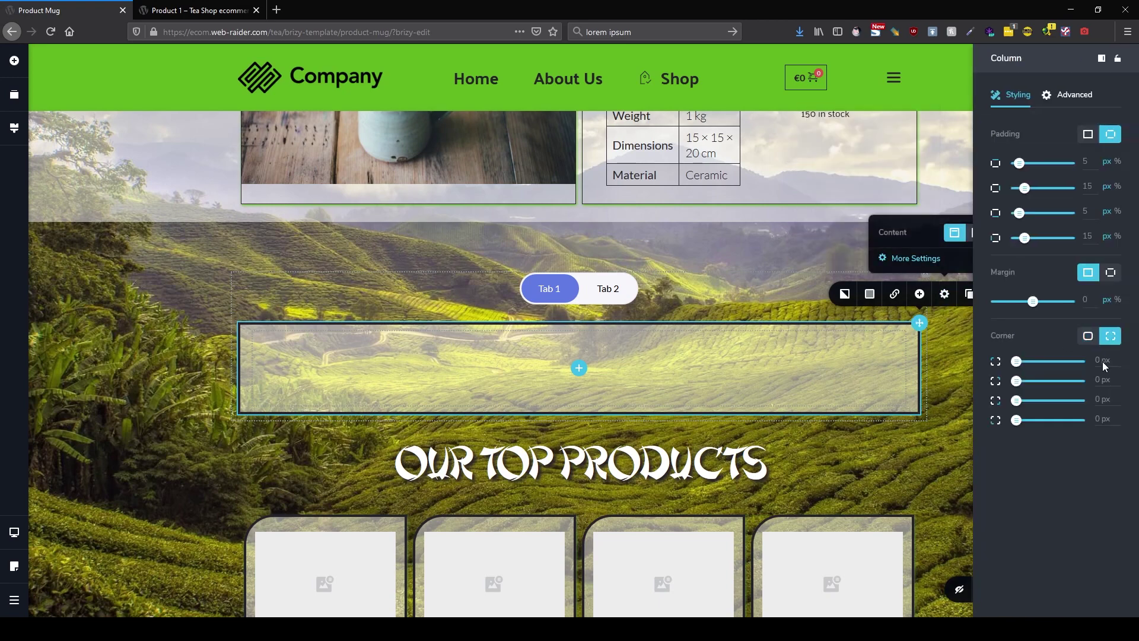
{"action": "left_click", "coordinate": [1087, 335]}
{"action": "double_click", "coordinate": [1096, 360]}
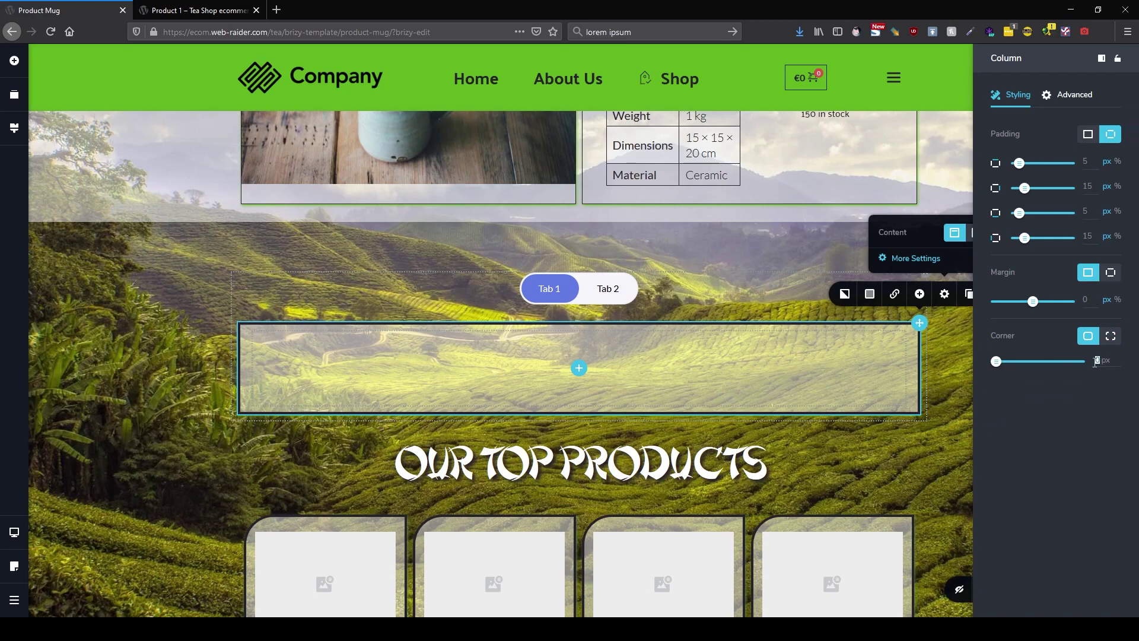
{"action": "left_click", "coordinate": [955, 416]}
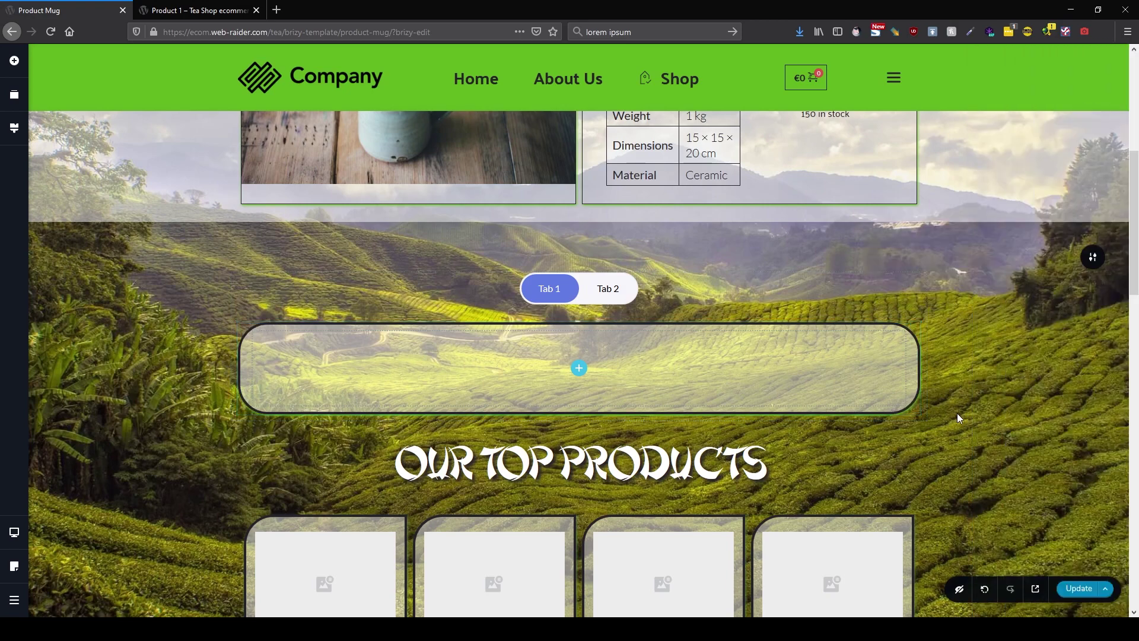
Set the switcher's background to white #FFFFFF and its active tab background to green #5C823F.
{"action": "left_click", "coordinate": [543, 288]}
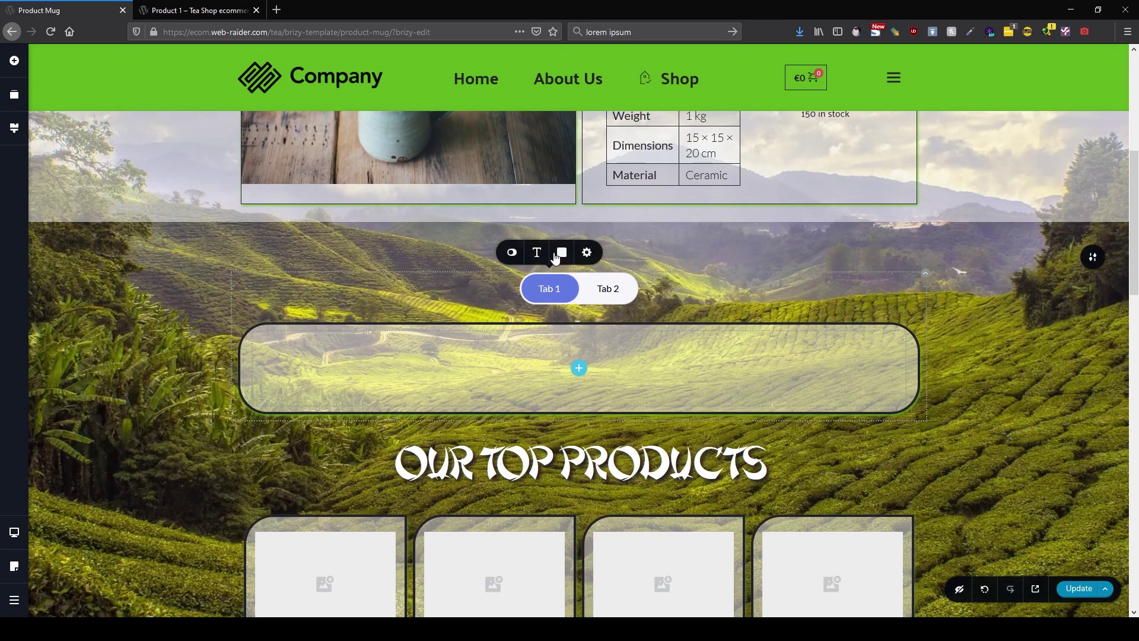
{"action": "left_click", "coordinate": [559, 254]}
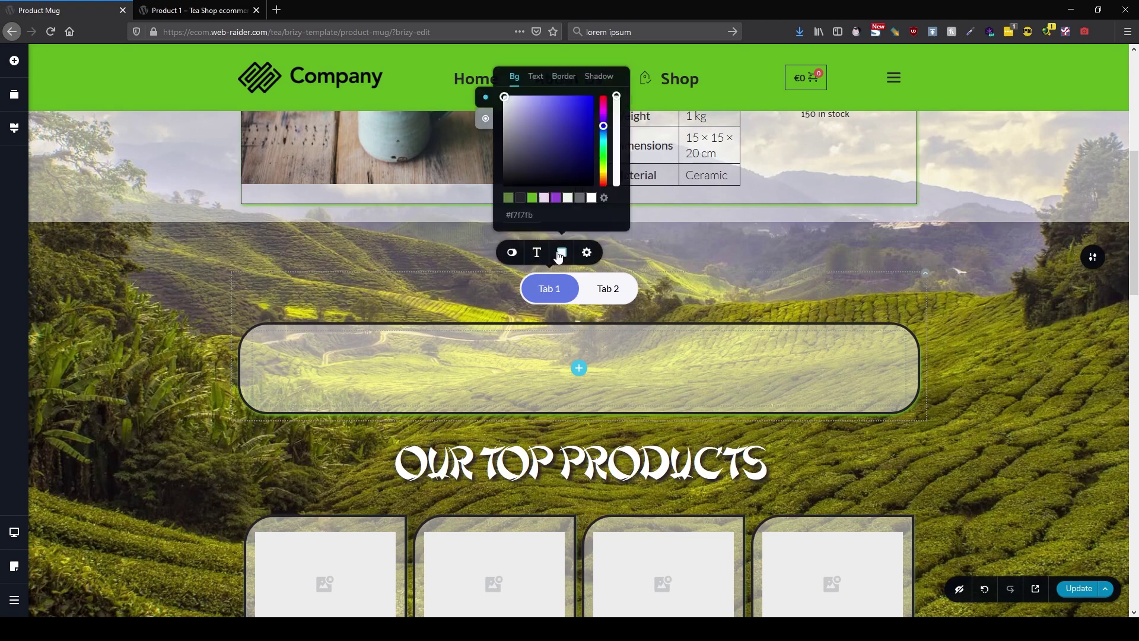
{"action": "left_click", "coordinate": [535, 77]}
{"action": "left_click", "coordinate": [559, 76]}
{"action": "left_click", "coordinate": [598, 65]}
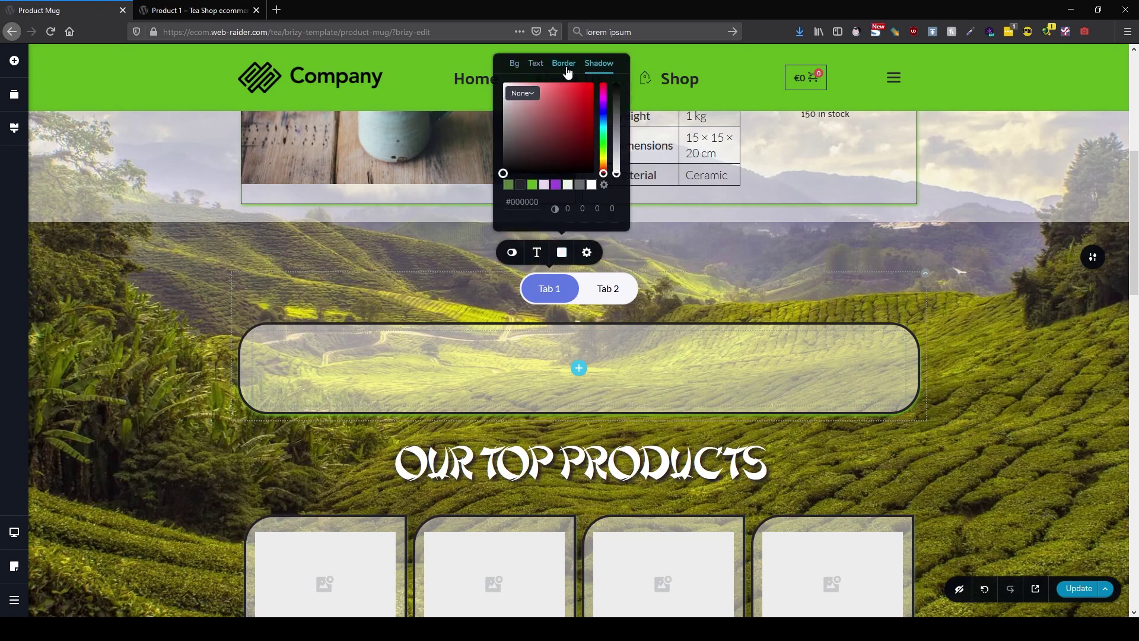
{"action": "left_click", "coordinate": [514, 69]}
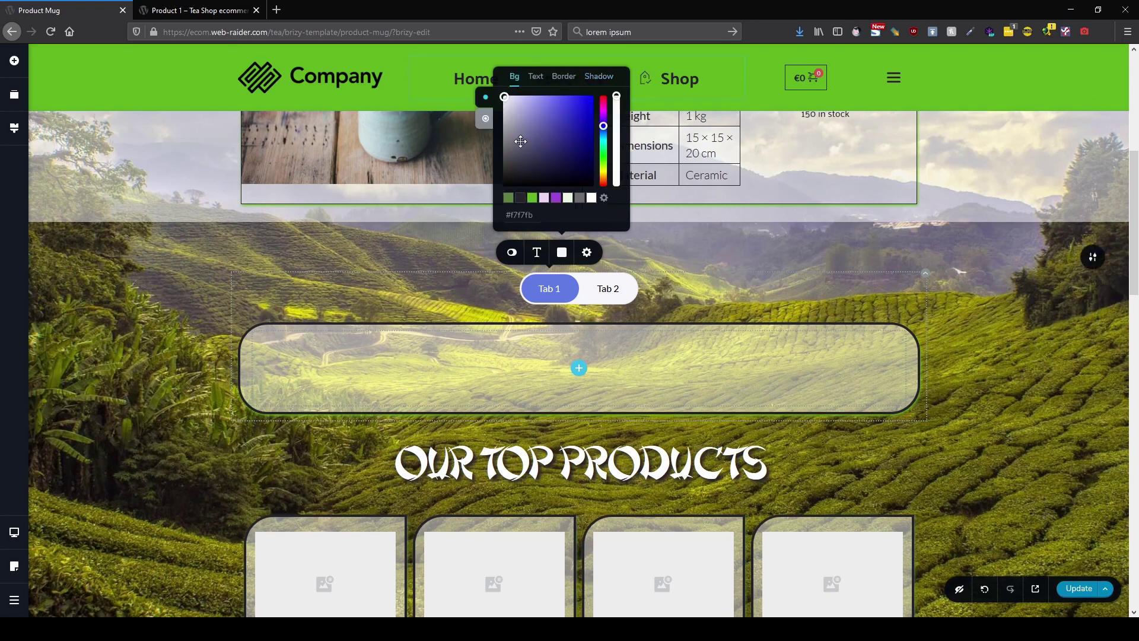
{"action": "left_click", "coordinate": [592, 199]}
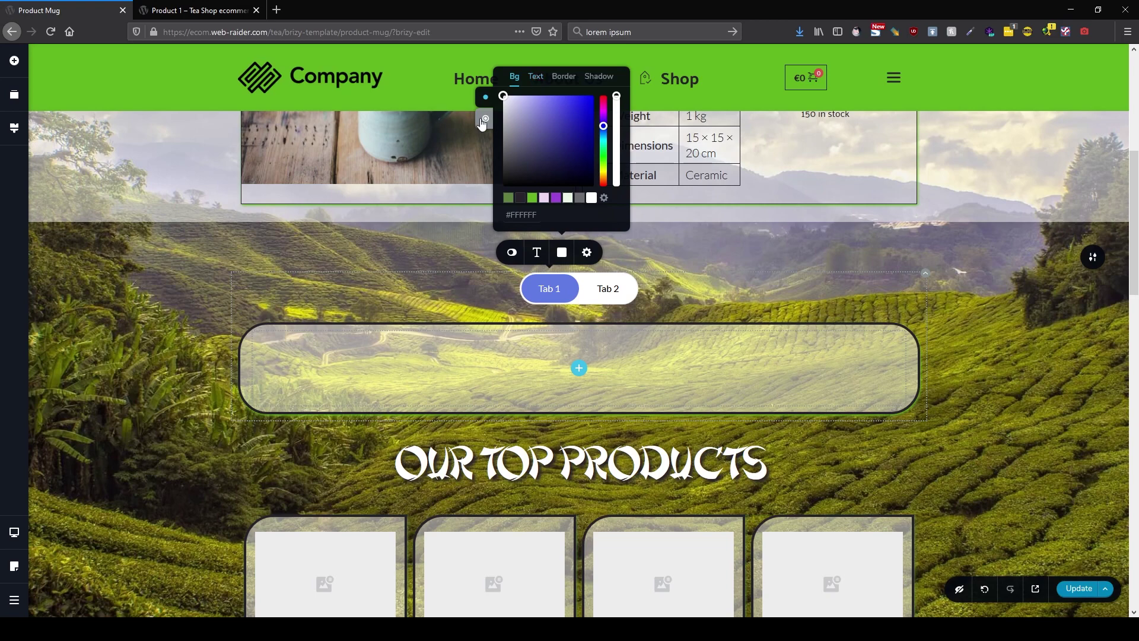
{"action": "left_click", "coordinate": [482, 123]}
{"action": "left_click", "coordinate": [508, 198]}
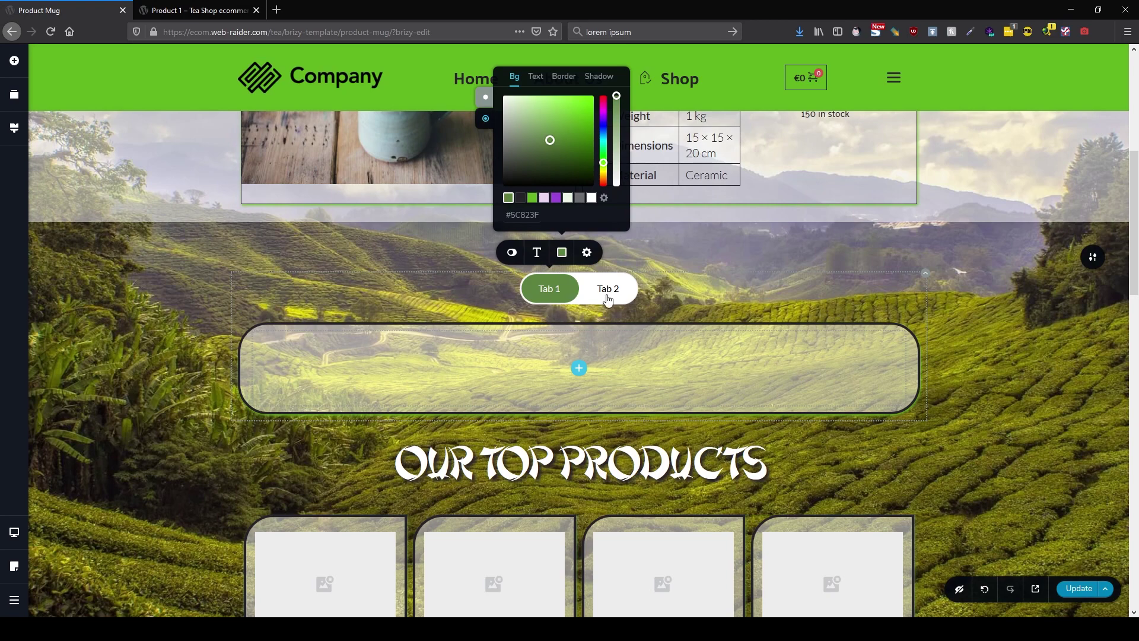
Add a bright green Outset shadow to the switcher.
{"action": "left_click", "coordinate": [564, 77]}
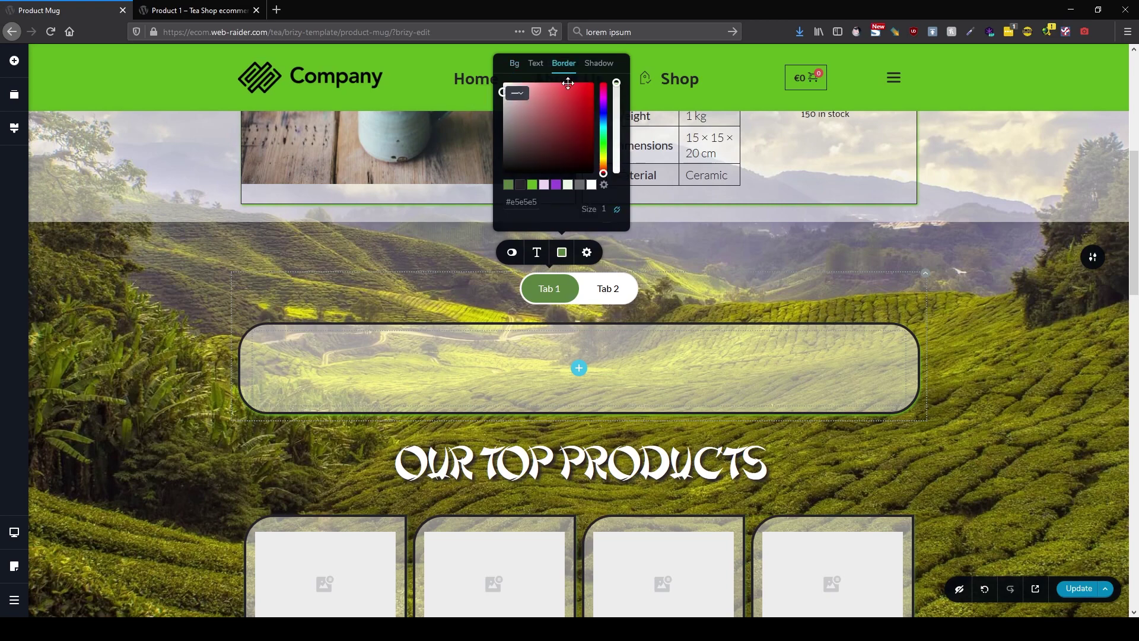
{"action": "left_click", "coordinate": [610, 64]}
{"action": "left_click", "coordinate": [533, 186]}
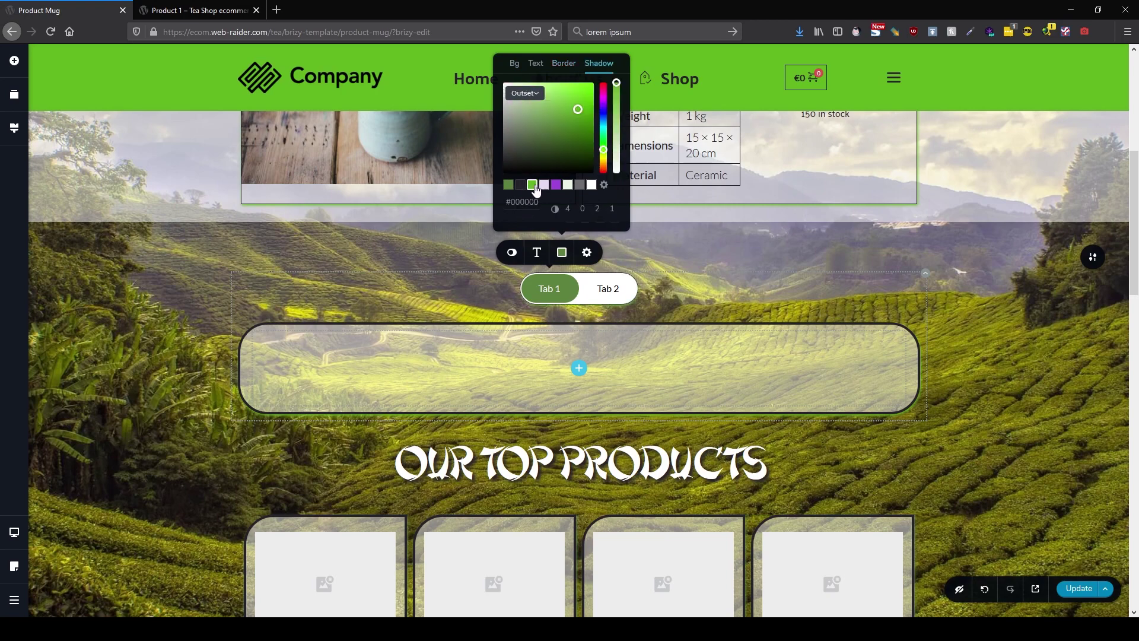
Try the toggle style on the switcher and return to the pill-shaped style.
{"action": "left_click", "coordinate": [511, 252]}
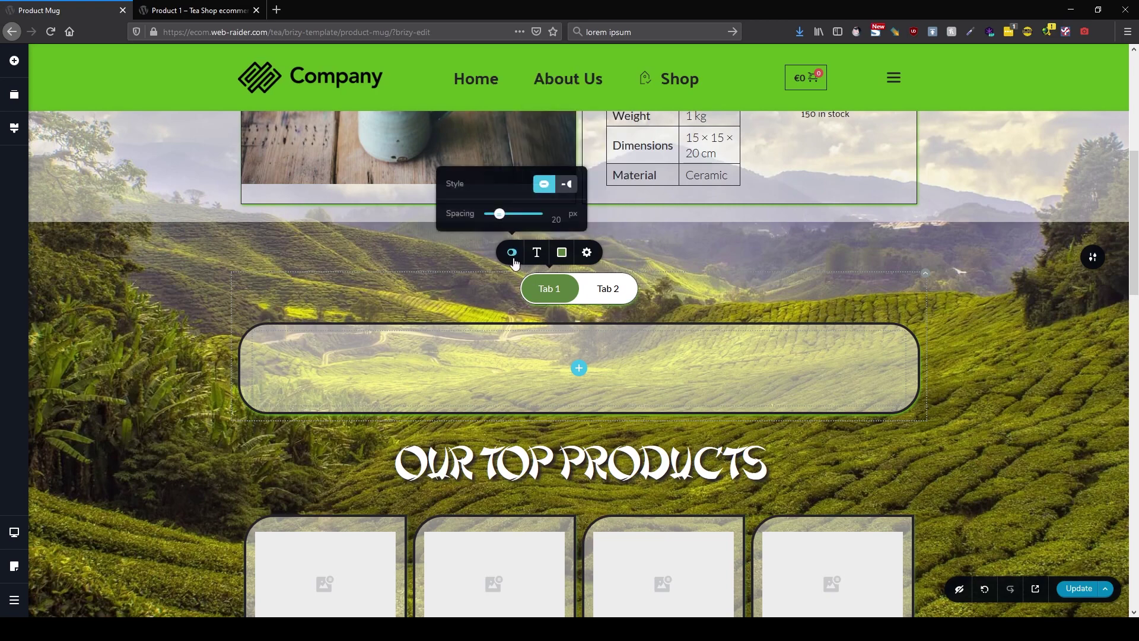
{"action": "left_click", "coordinate": [571, 184]}
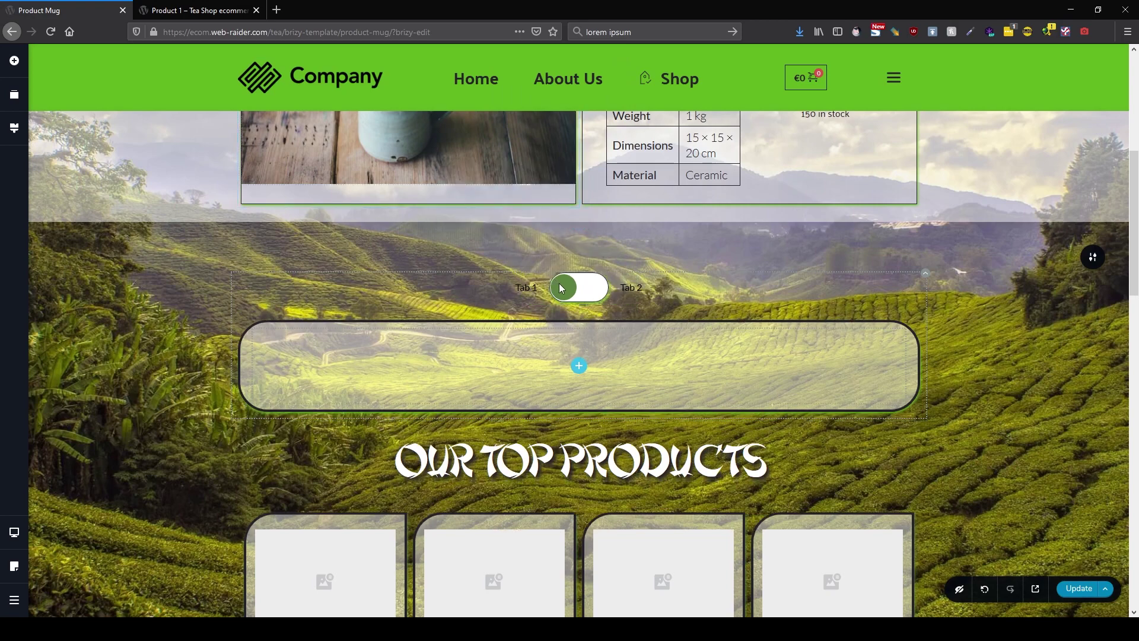
{"action": "left_click", "coordinate": [559, 285]}
{"action": "left_click", "coordinate": [541, 252]}
{"action": "left_click", "coordinate": [571, 184]}
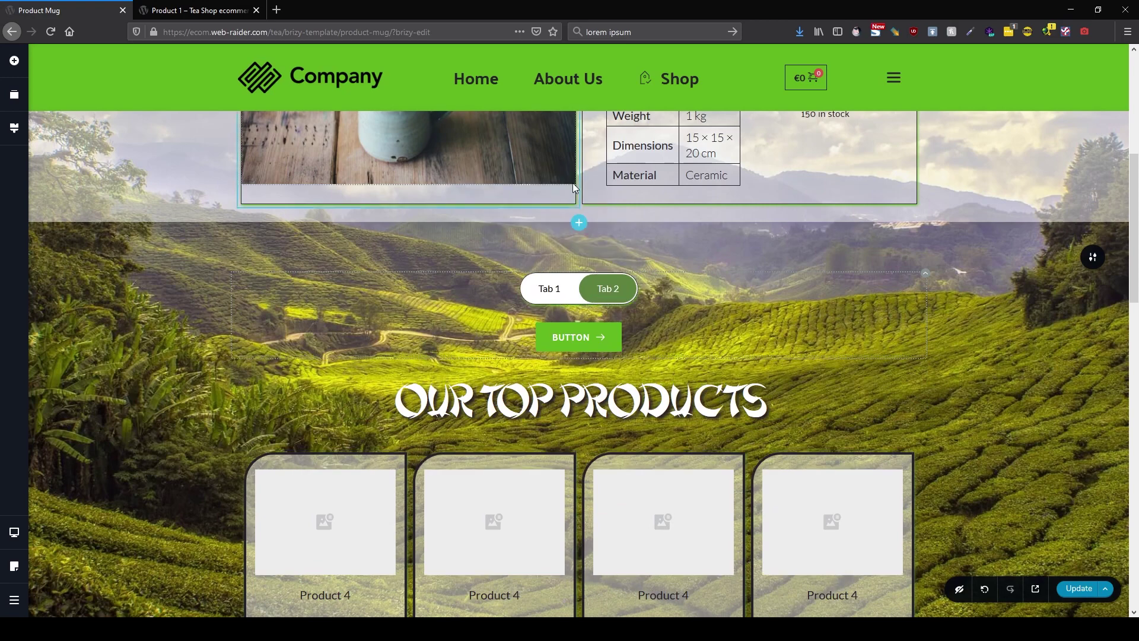
Rename the switcher's first tab to "Description" and widen the switcher to 277 px.
{"action": "left_click", "coordinate": [556, 294]}
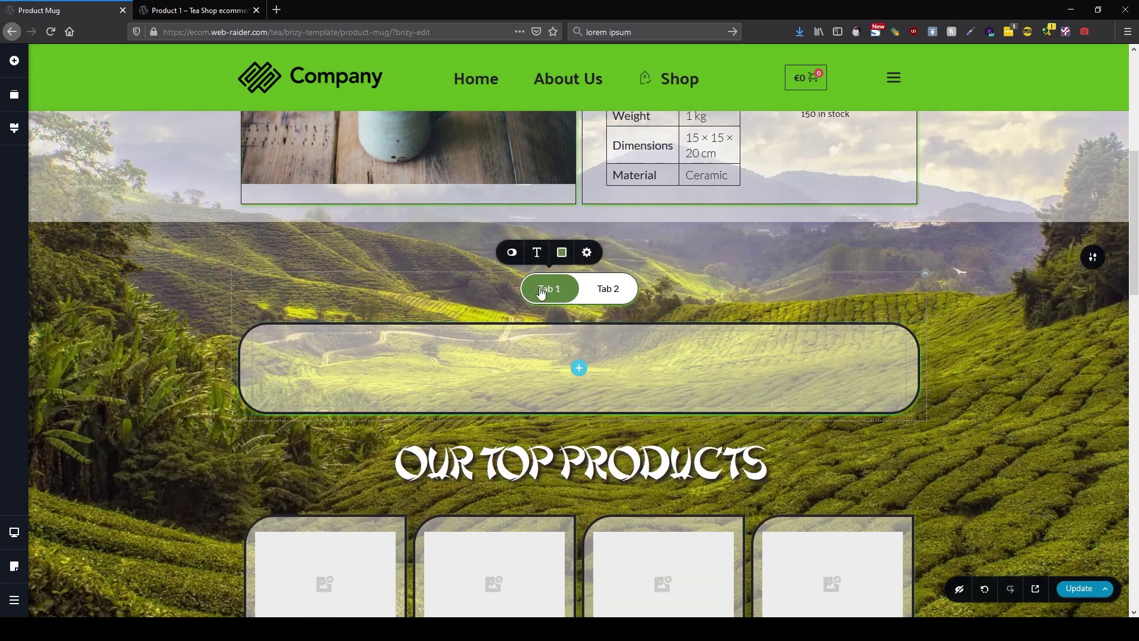
{"action": "key", "text": "BackSpace"}
{"action": "left_click", "coordinate": [196, 10]}
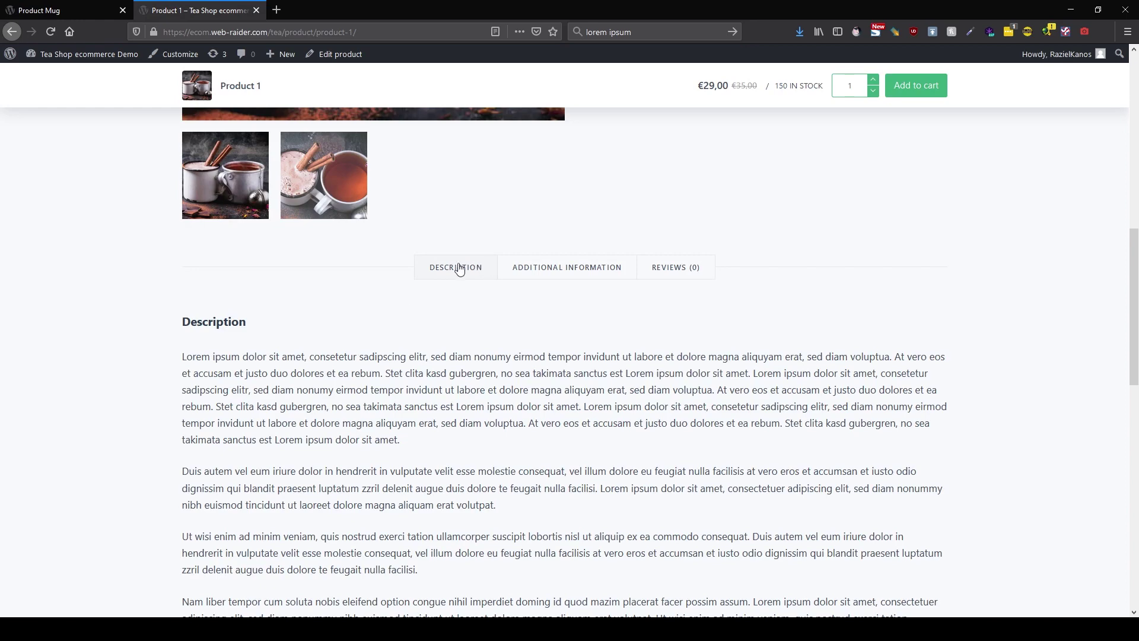
{"action": "double_click", "coordinate": [220, 319]}
{"action": "left_click", "coordinate": [63, 11]}
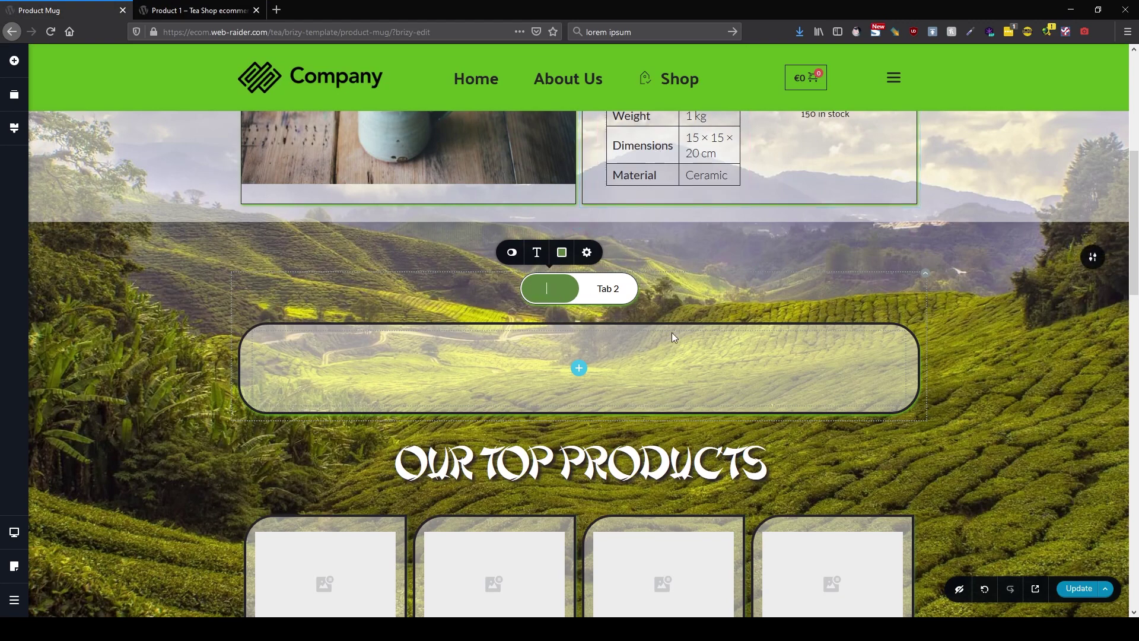
{"action": "left_click", "coordinate": [618, 368]}
{"action": "left_click", "coordinate": [550, 295]}
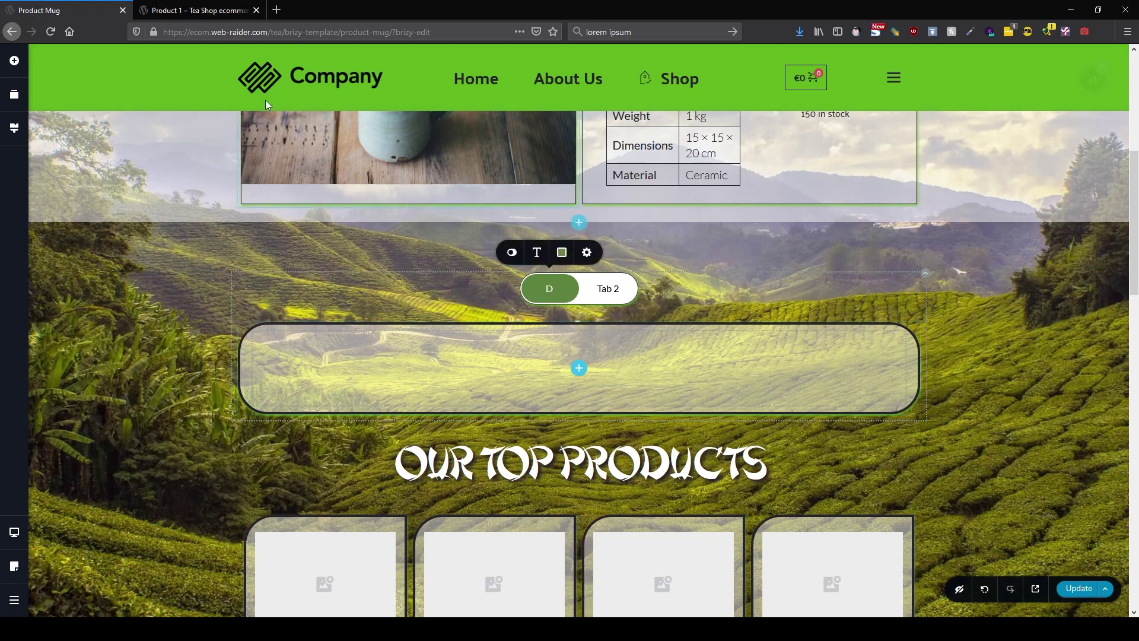
{"action": "left_click", "coordinate": [194, 10]}
{"action": "left_click", "coordinate": [88, 8]}
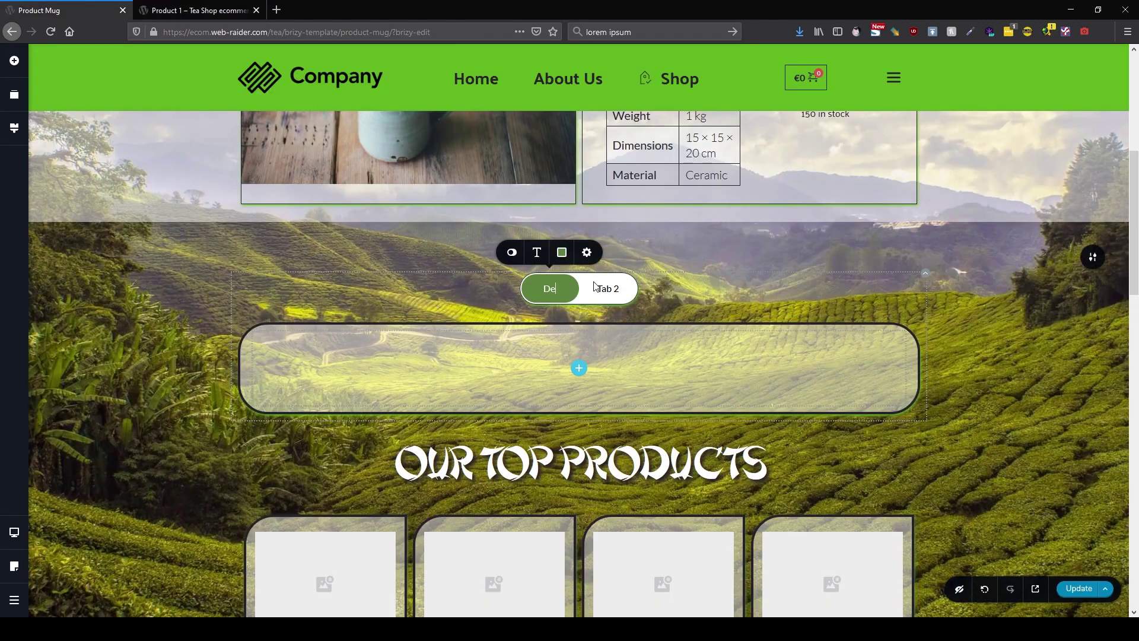
{"action": "type", "text": "Description"}
{"action": "left_click", "coordinate": [587, 252]}
{"action": "left_click_drag", "start_coordinate": [569, 195], "coordinate": [575, 195]}
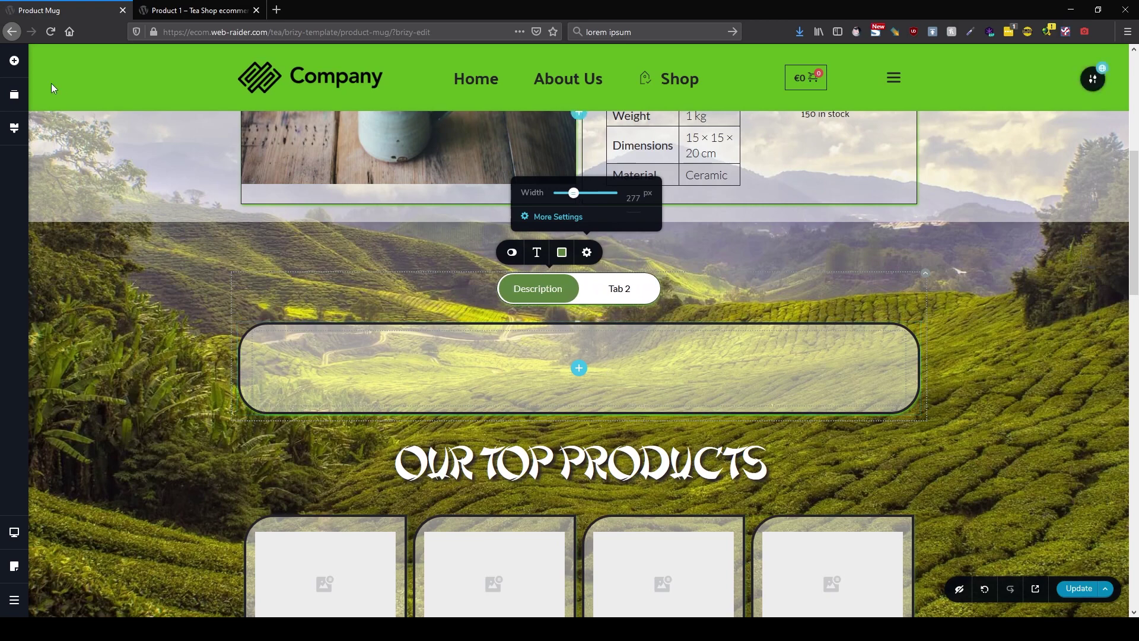
Add the product Content element to the empty styled column in the switcher's Description tab.
{"action": "left_click", "coordinate": [10, 69]}
{"action": "scroll", "coordinate": [58, 378], "scroll_direction": "down", "scroll_amount": 10}
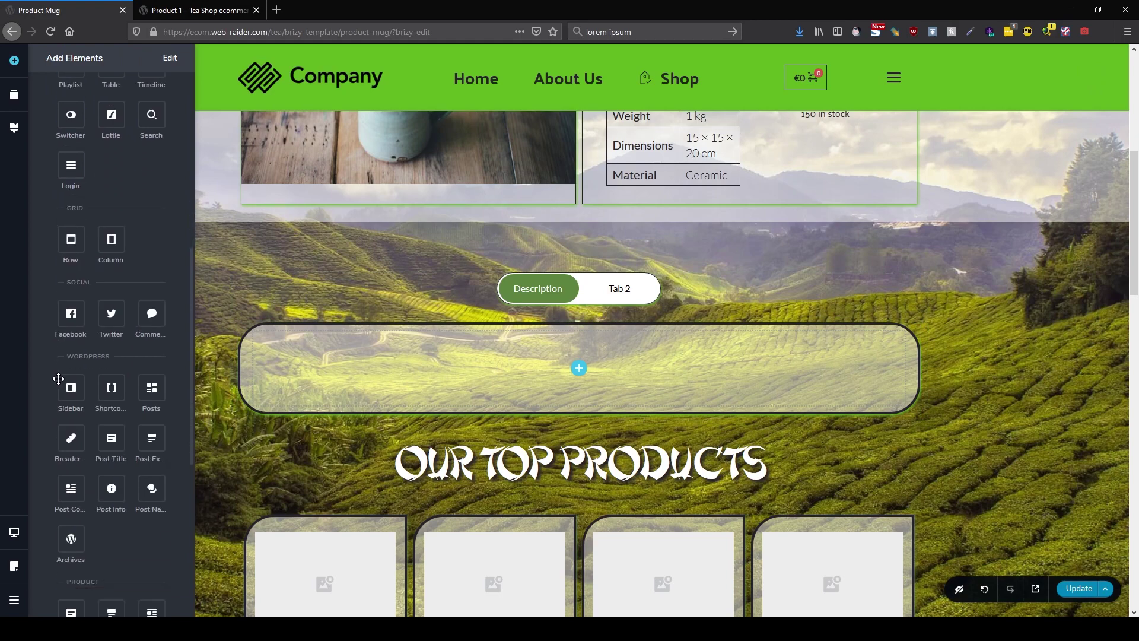
{"action": "scroll", "coordinate": [58, 379], "scroll_direction": "down", "scroll_amount": 1}
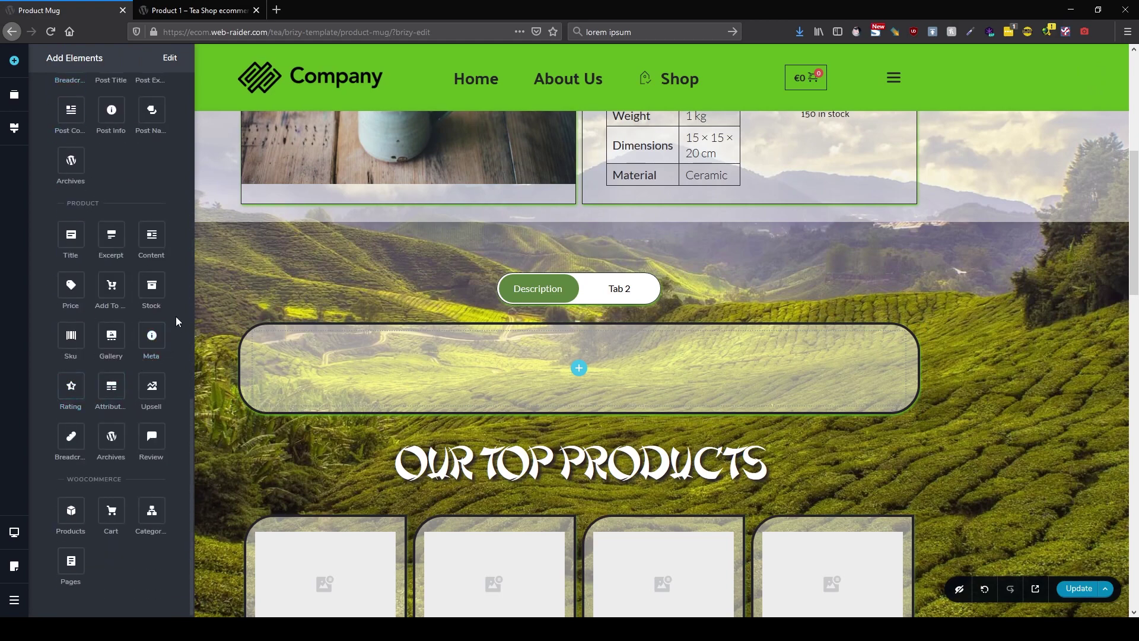
{"action": "left_click_drag", "start_coordinate": [154, 240], "coordinate": [581, 395]}
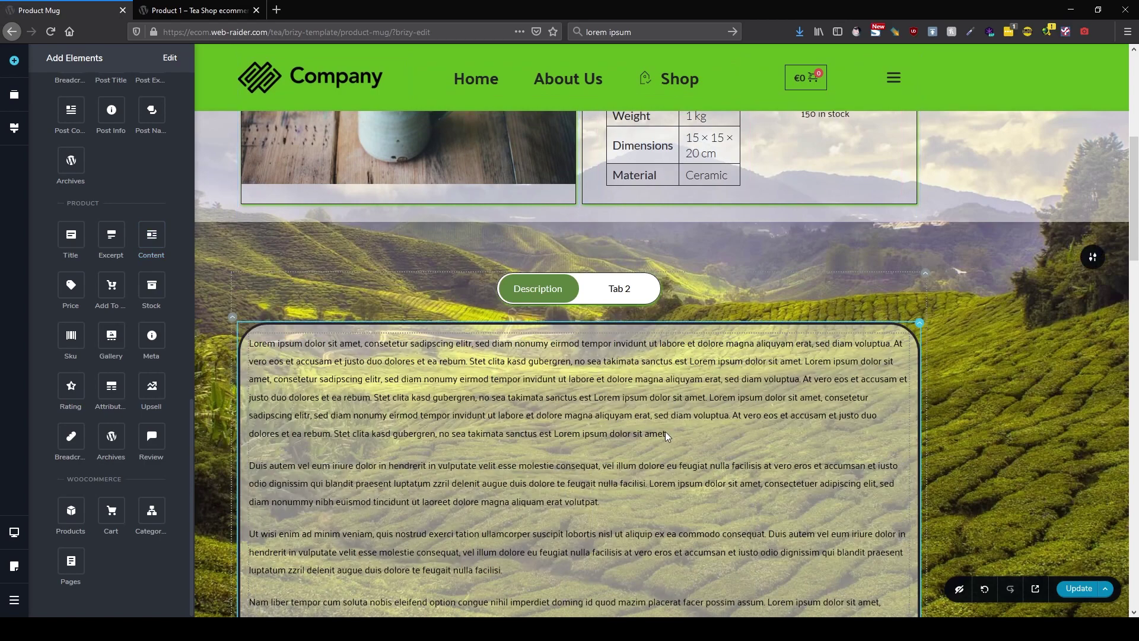
{"action": "scroll", "coordinate": [665, 440], "scroll_direction": "down", "scroll_amount": 5}
{"action": "scroll", "coordinate": [652, 415], "scroll_direction": "up", "scroll_amount": 6}
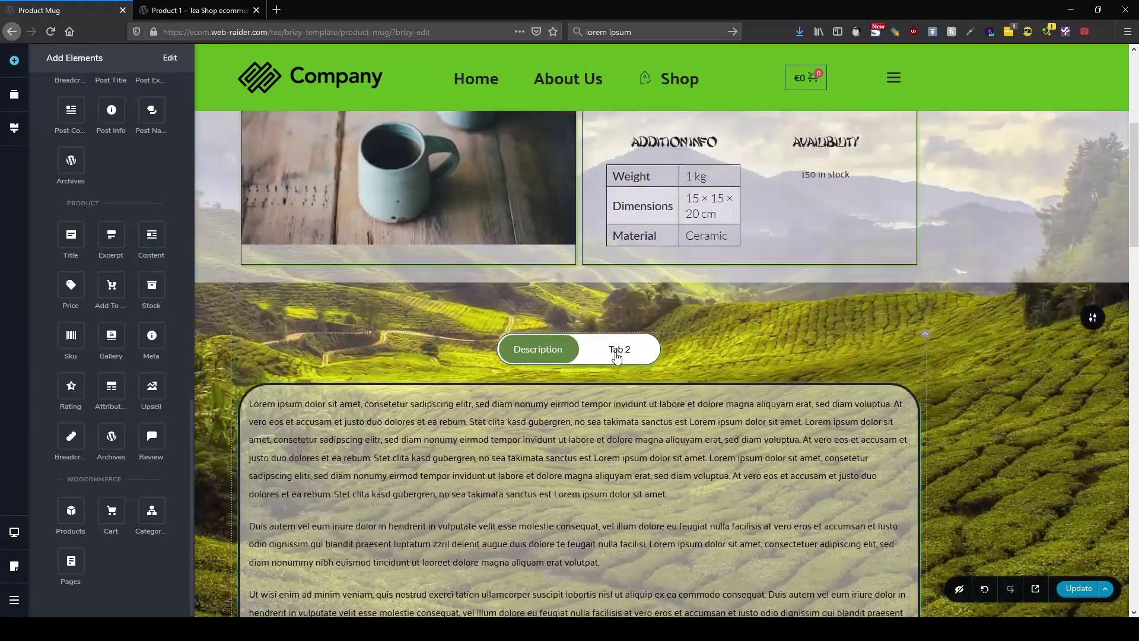
Delete the default button from the switcher's second tab.
{"action": "left_click", "coordinate": [615, 354]}
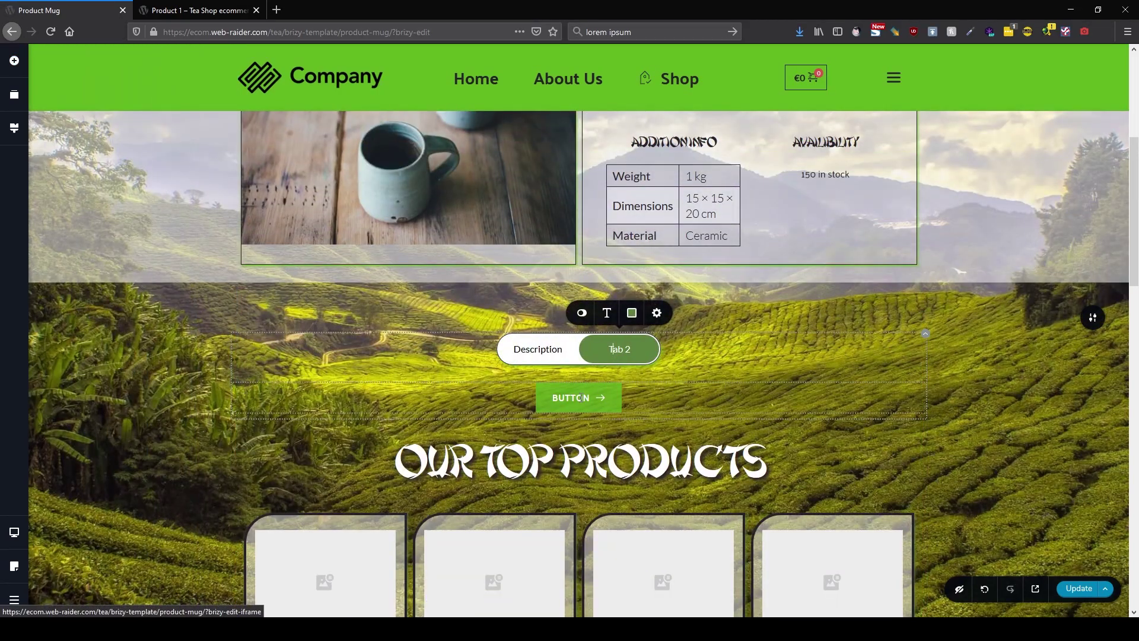
{"action": "left_click", "coordinate": [606, 402]}
{"action": "left_click", "coordinate": [666, 364]}
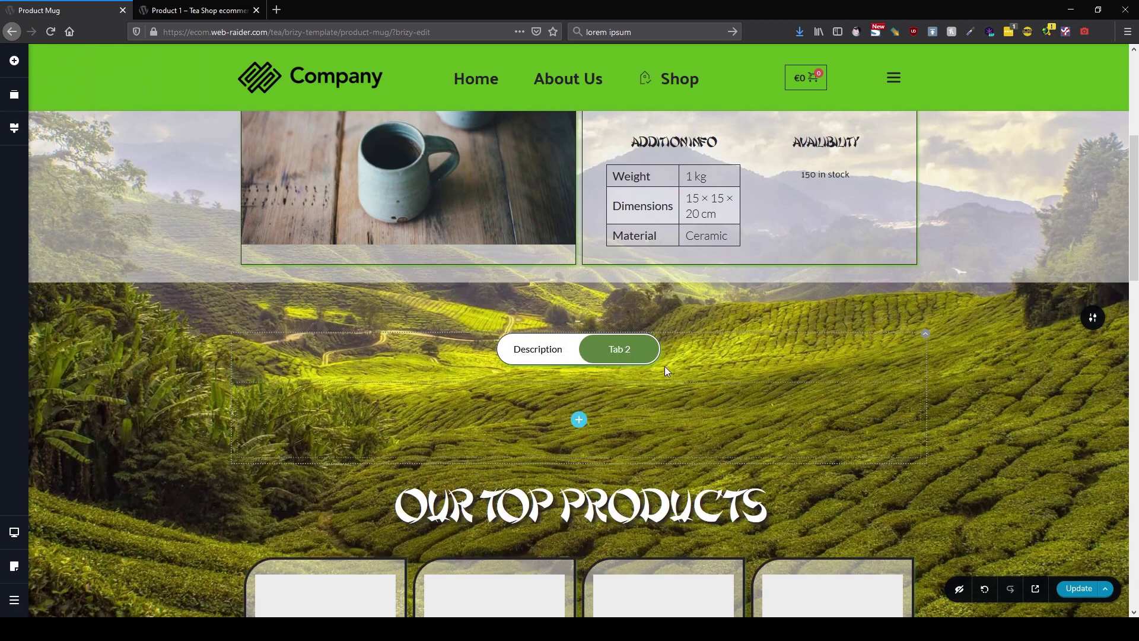
Search the elements for "com" and place the Comments element in the switcher's empty second tab.
{"action": "left_click", "coordinate": [14, 60]}
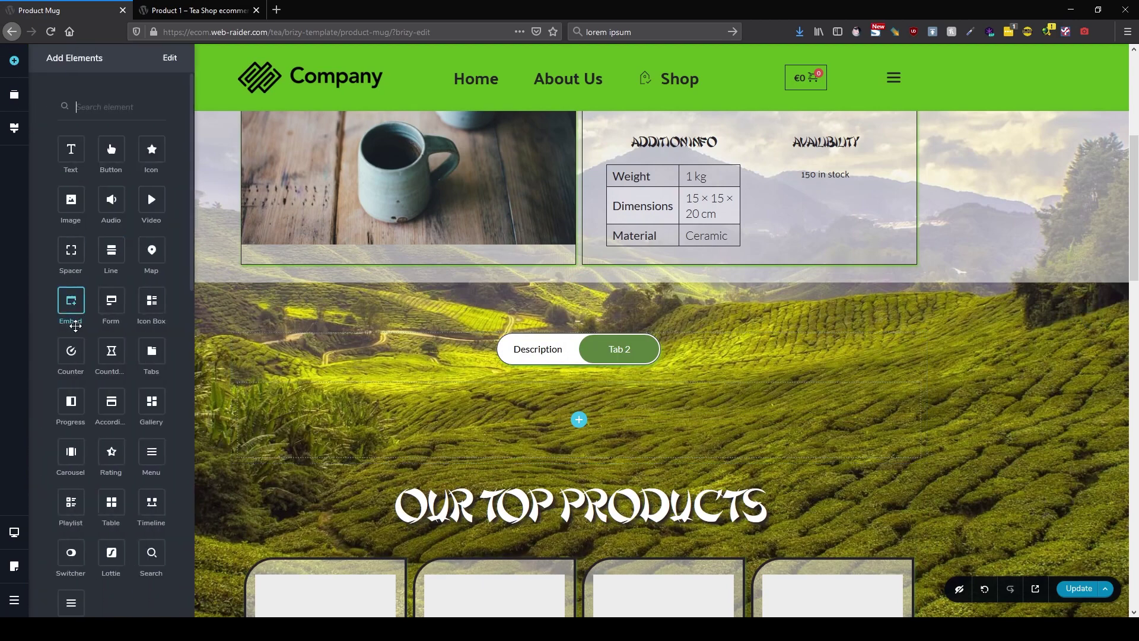
{"action": "left_click", "coordinate": [101, 104]}
{"action": "type", "text": "com"}
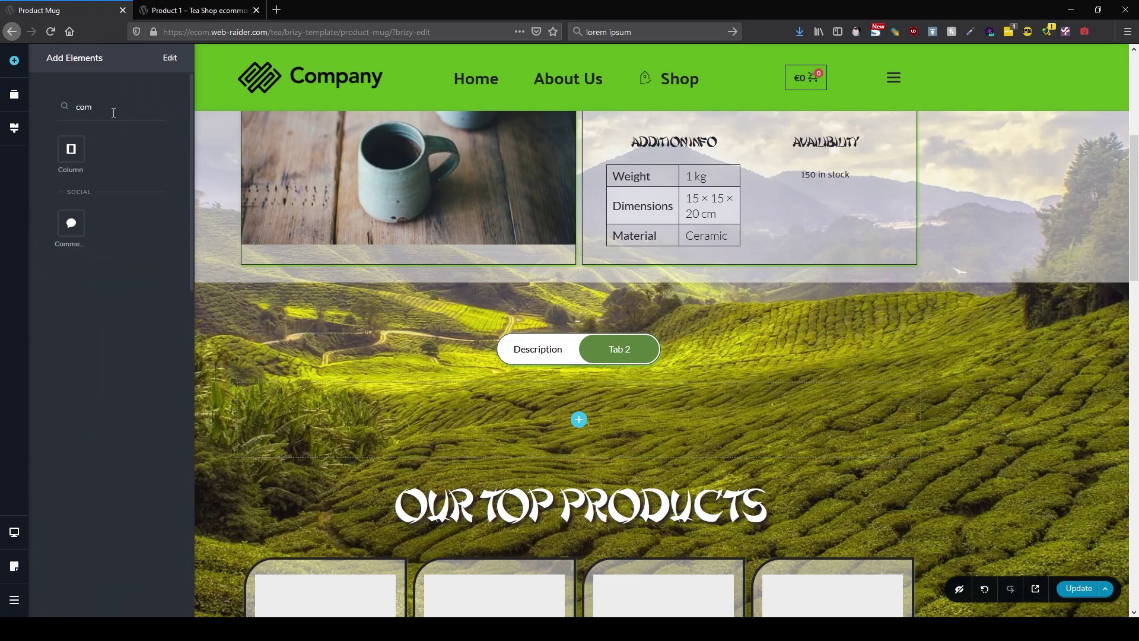
{"action": "left_click_drag", "start_coordinate": [70, 223], "coordinate": [630, 439]}
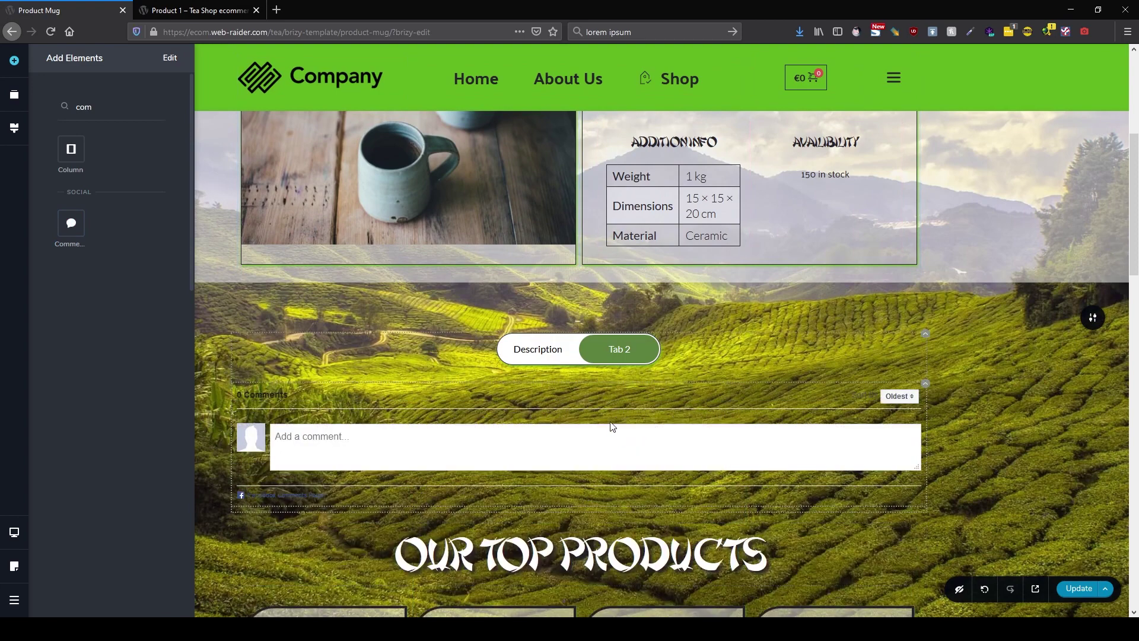
Set the comments element's source to WordPress and rename the switcher's second tab to "Comments".
{"action": "left_click", "coordinate": [464, 434]}
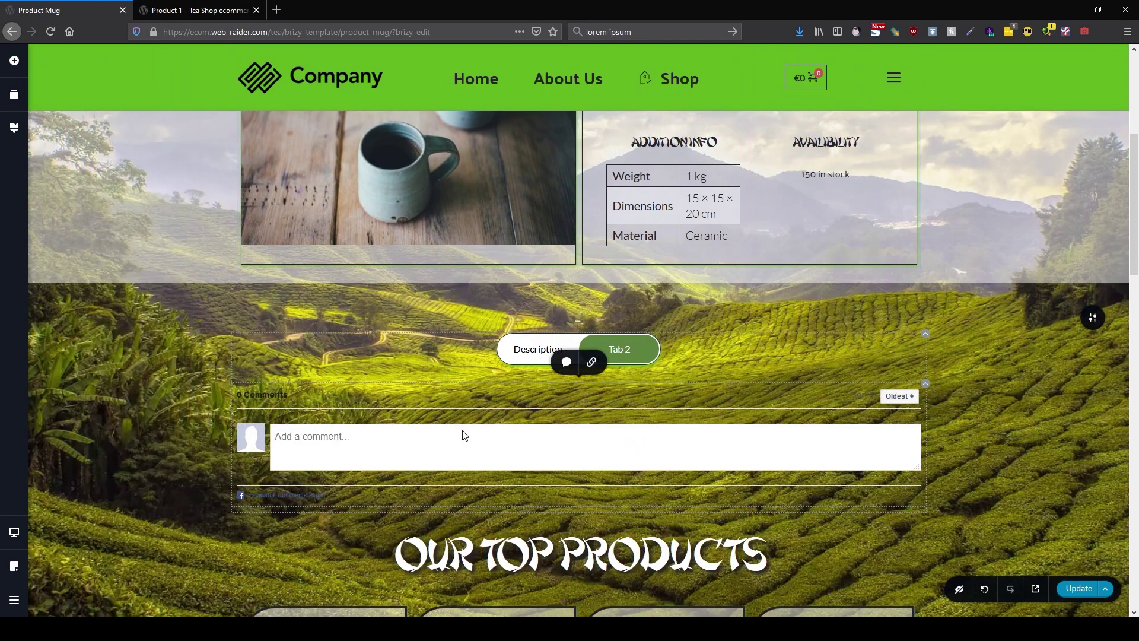
{"action": "left_click", "coordinate": [566, 364]}
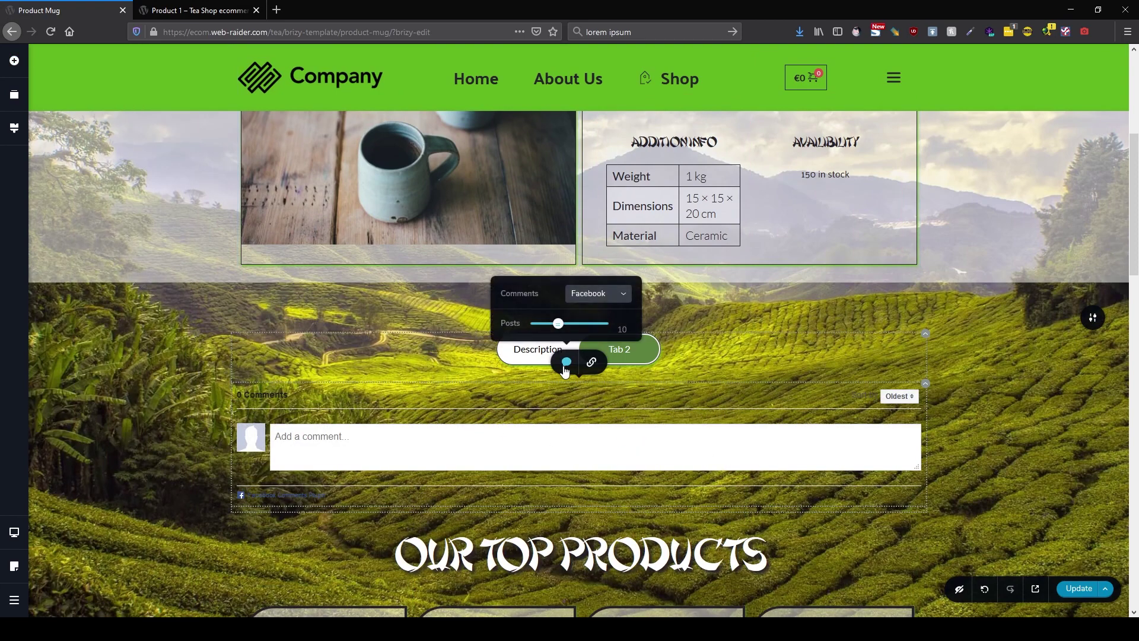
{"action": "left_click", "coordinate": [598, 293]}
{"action": "left_click", "coordinate": [591, 349]}
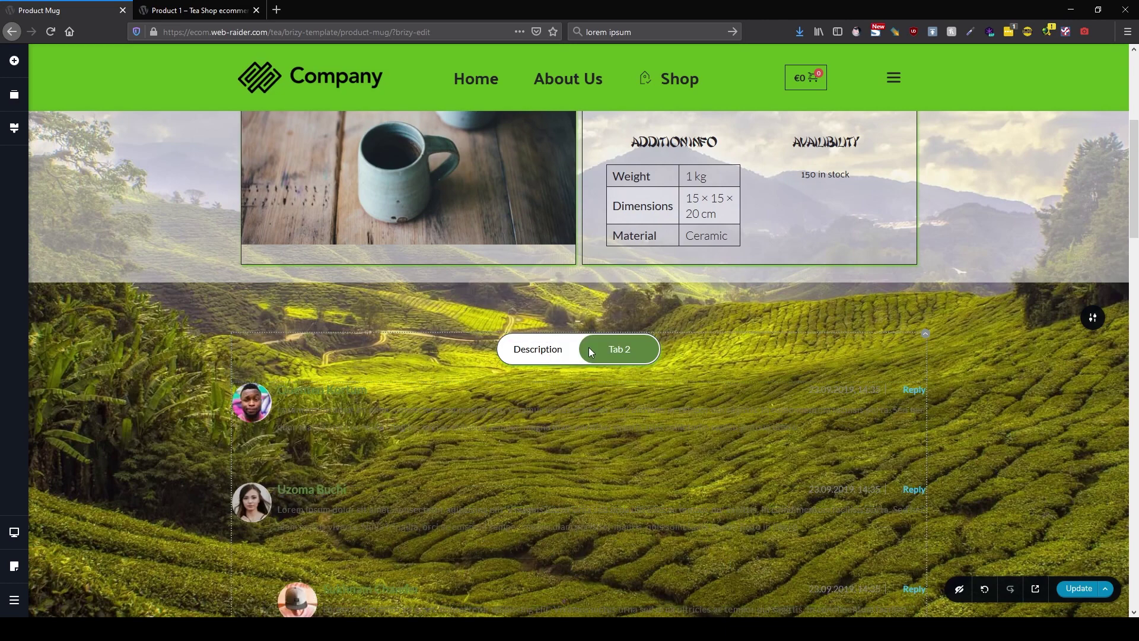
{"action": "left_click", "coordinate": [631, 350]}
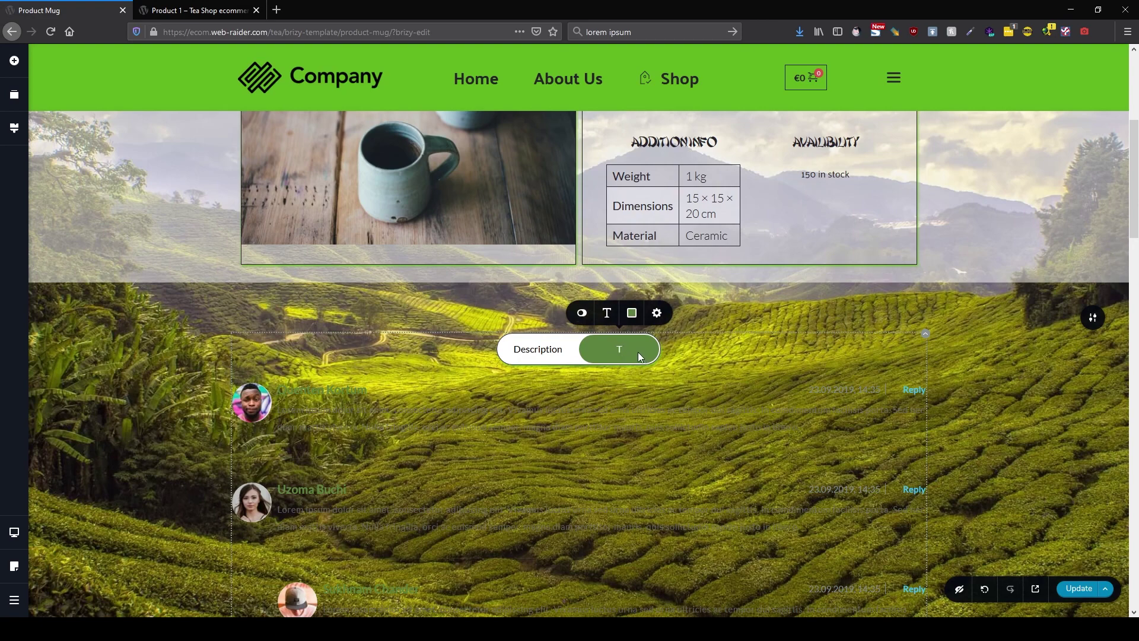
{"action": "type", "text": "Comments"}
Place an emptied duplicate of the Description tab's styled column below the switcher.
{"action": "left_click", "coordinate": [553, 350]}
{"action": "scroll", "coordinate": [549, 428], "scroll_direction": "down", "scroll_amount": 2}
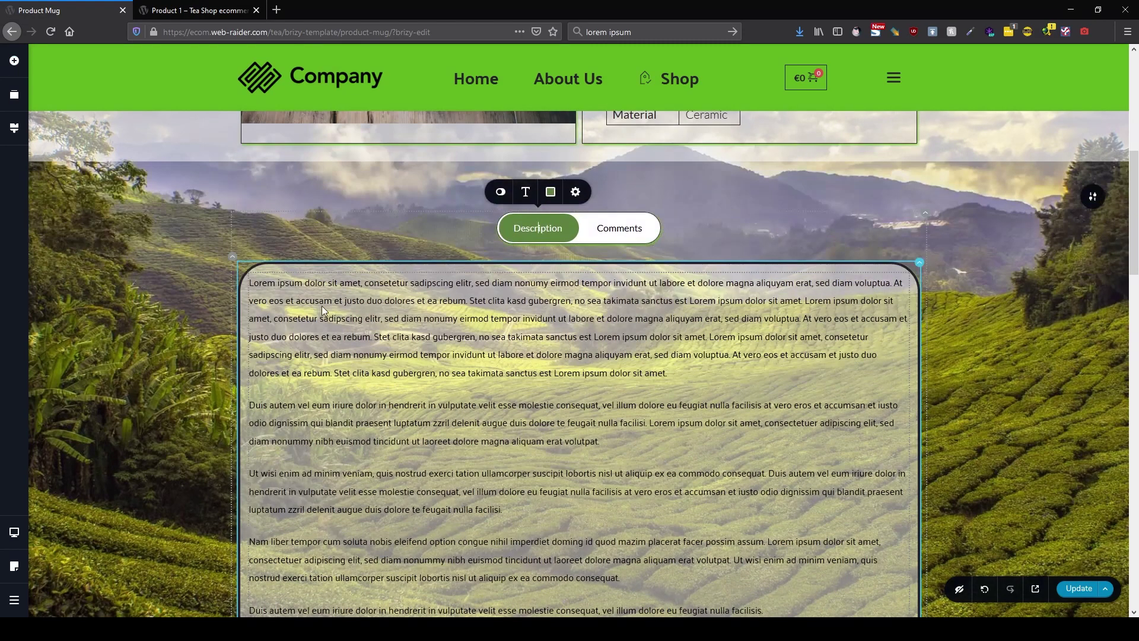
{"action": "left_click", "coordinate": [232, 263]}
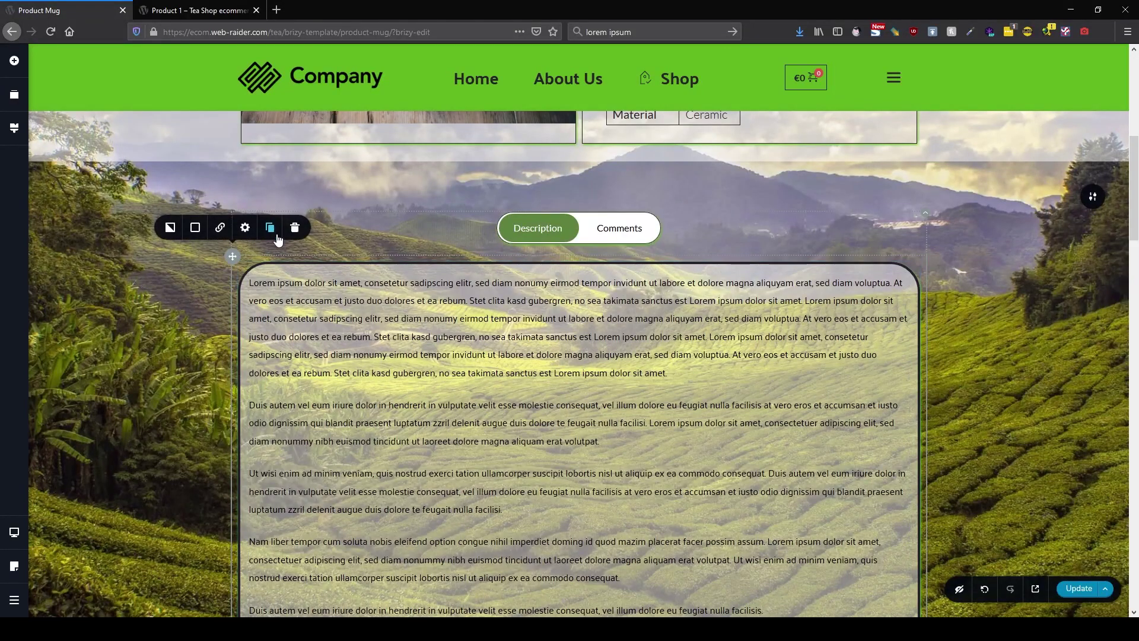
{"action": "key", "text": "ctrl+d"}
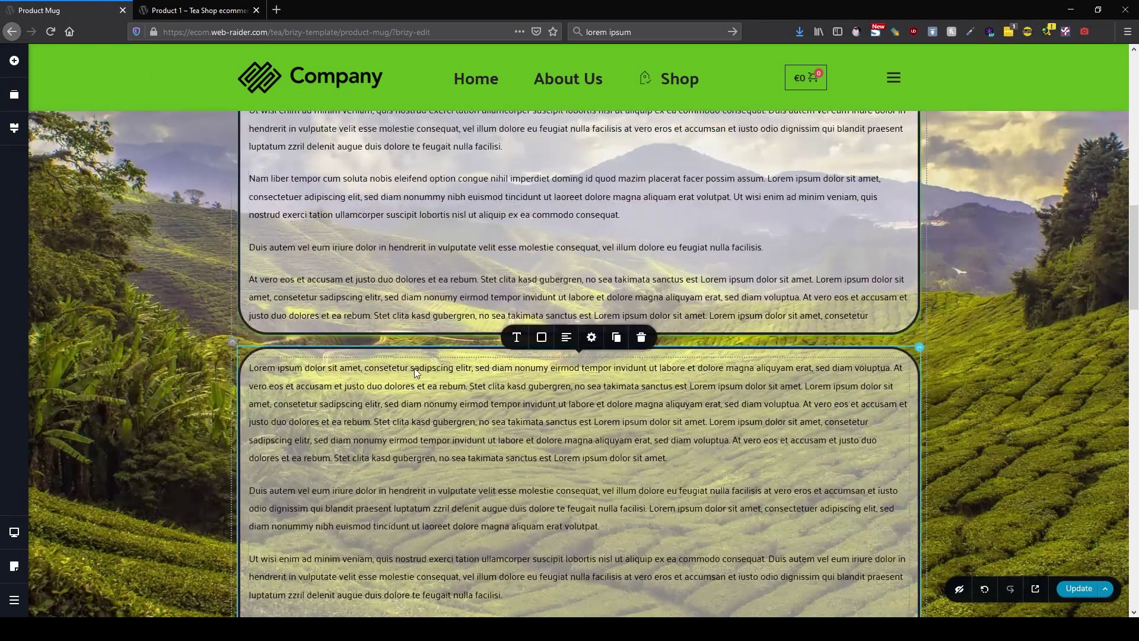
{"action": "left_click", "coordinate": [640, 338]}
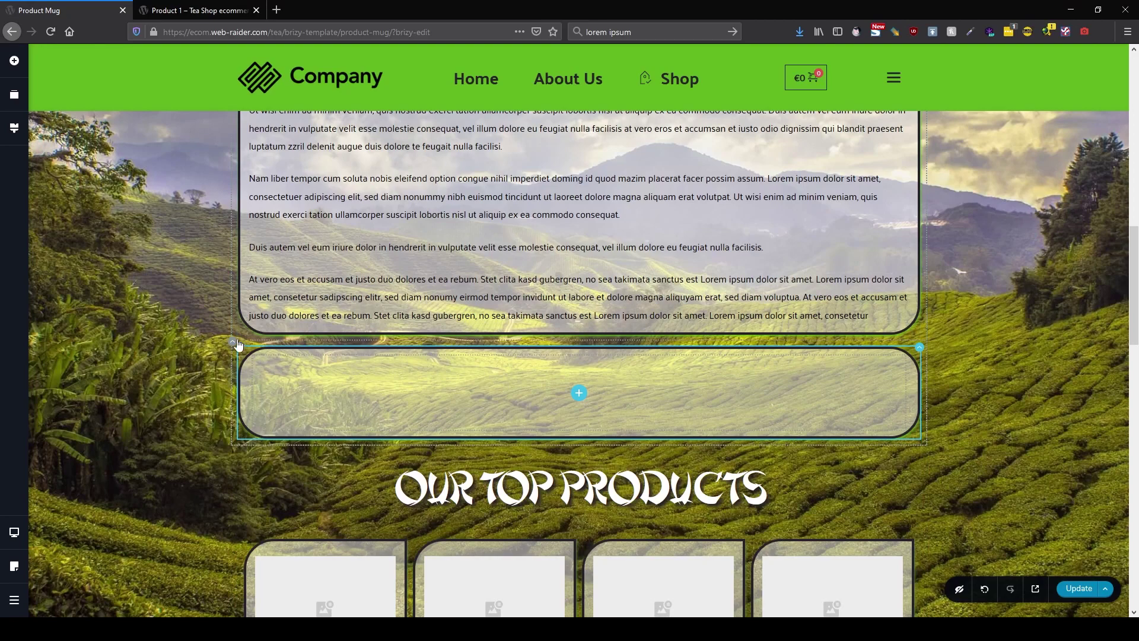
{"action": "left_click_drag", "start_coordinate": [232, 345], "coordinate": [436, 457]}
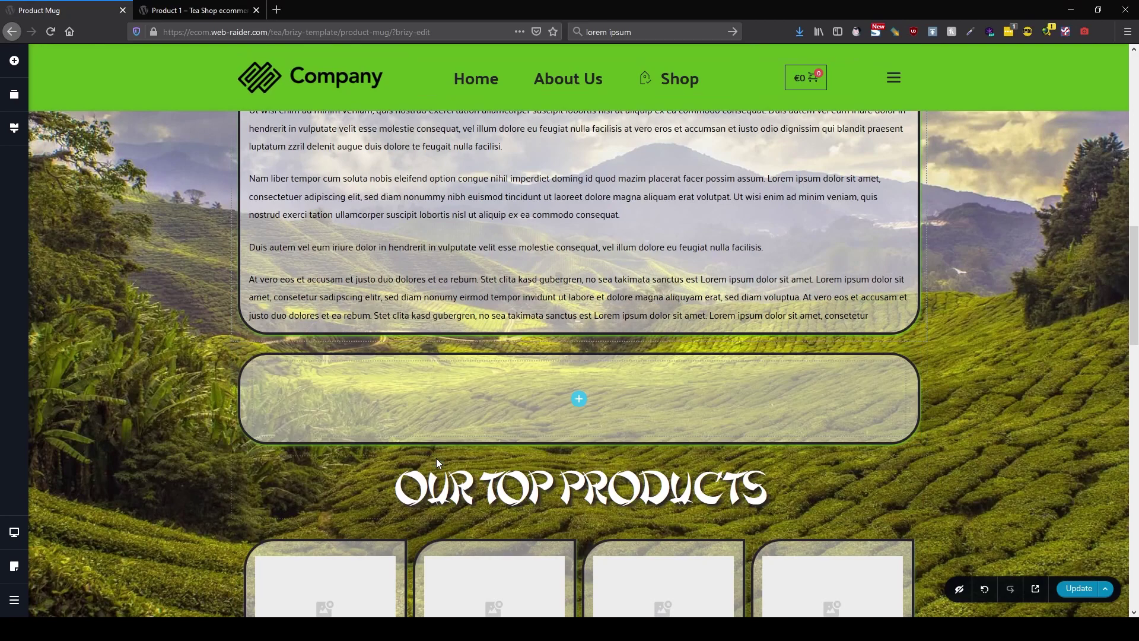
Move the empty styled column into the Comments tab and put the comments element inside it.
{"action": "scroll", "coordinate": [444, 423], "scroll_direction": "up", "scroll_amount": 7}
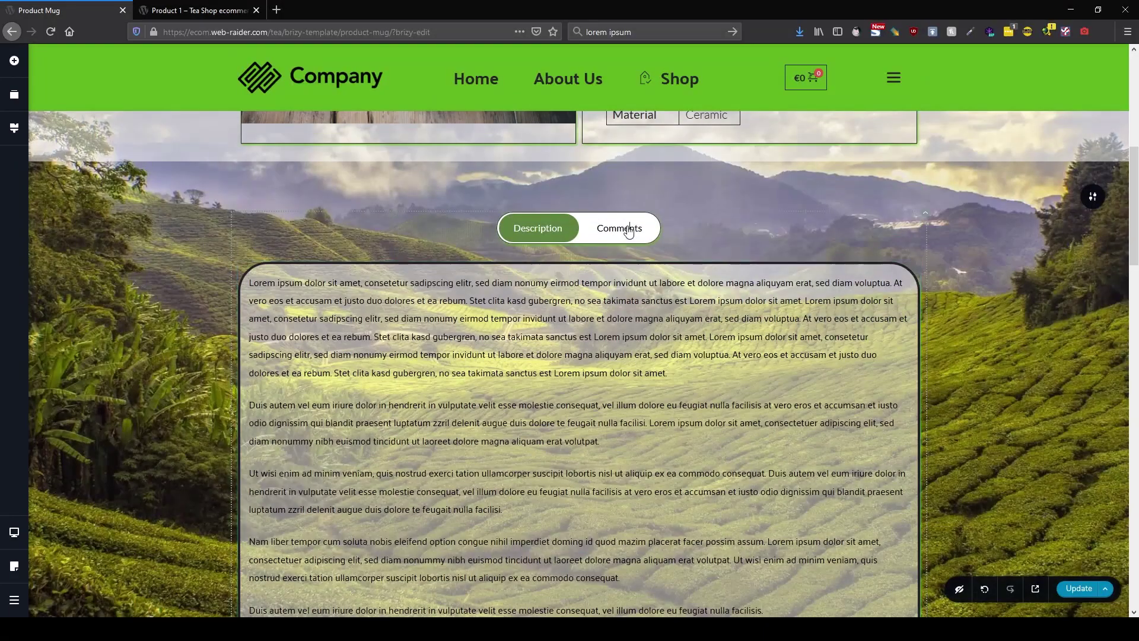
{"action": "left_click", "coordinate": [621, 233]}
{"action": "scroll", "coordinate": [574, 409], "scroll_direction": "down", "scroll_amount": 8}
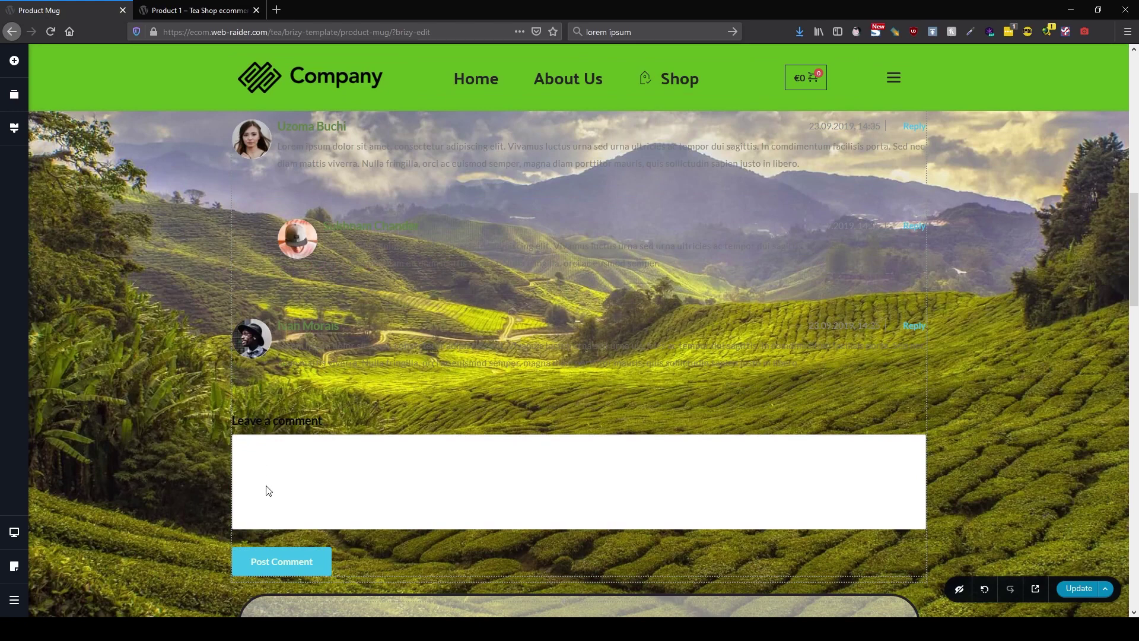
{"action": "scroll", "coordinate": [272, 491], "scroll_direction": "down", "scroll_amount": 1}
{"action": "scroll", "coordinate": [277, 496], "scroll_direction": "down", "scroll_amount": 2}
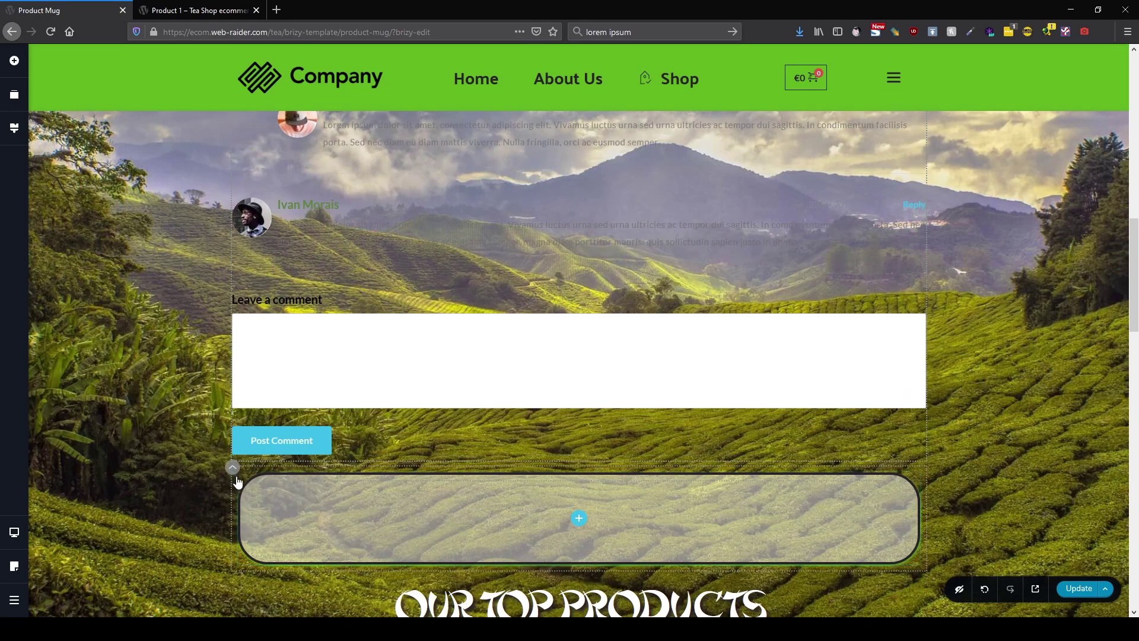
{"action": "scroll", "coordinate": [424, 290], "scroll_direction": "up", "scroll_amount": 5}
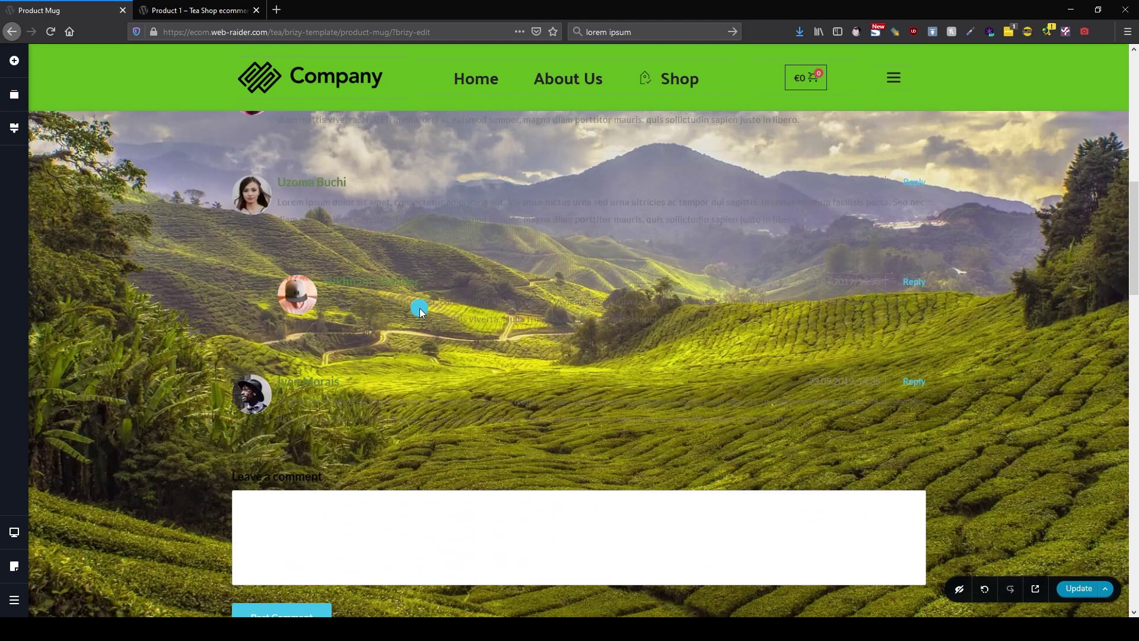
{"action": "scroll", "coordinate": [419, 308], "scroll_direction": "up", "scroll_amount": 3}
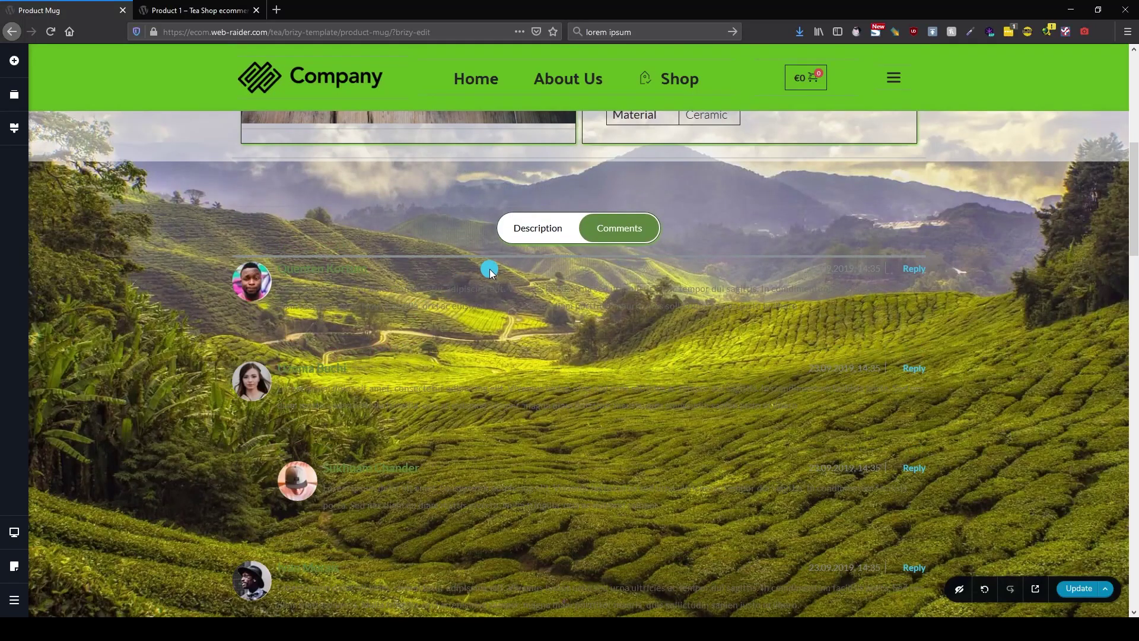
{"action": "left_click_drag", "start_coordinate": [269, 385], "coordinate": [631, 326]}
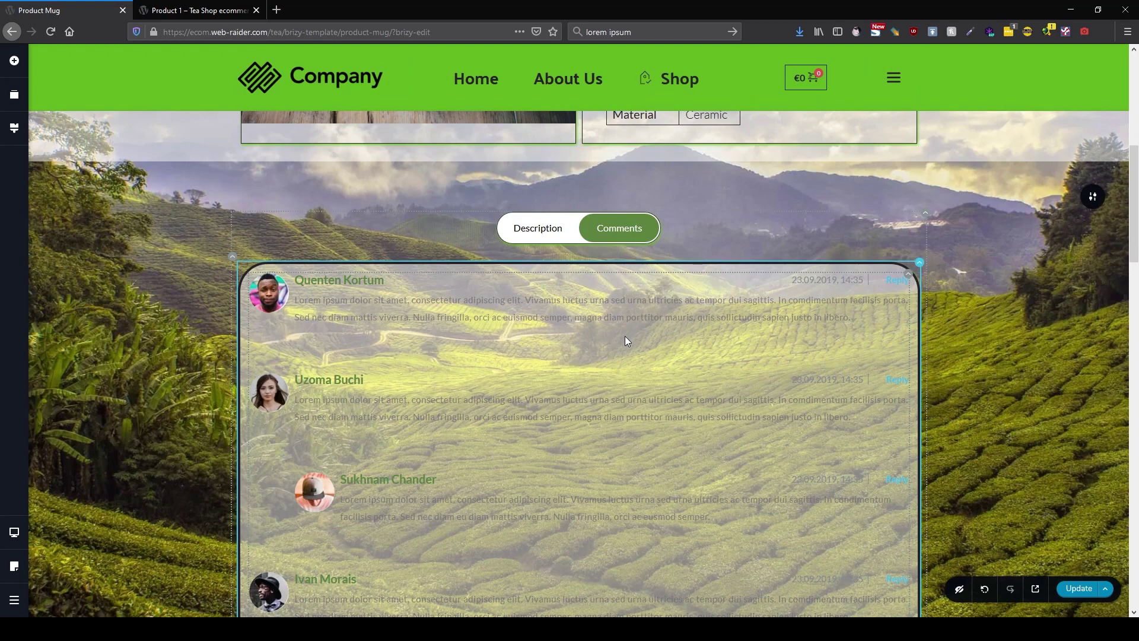
Set the comment text colour of the comments element to dark #26232A.
{"action": "left_click", "coordinate": [581, 311]}
{"action": "left_click", "coordinate": [565, 253]}
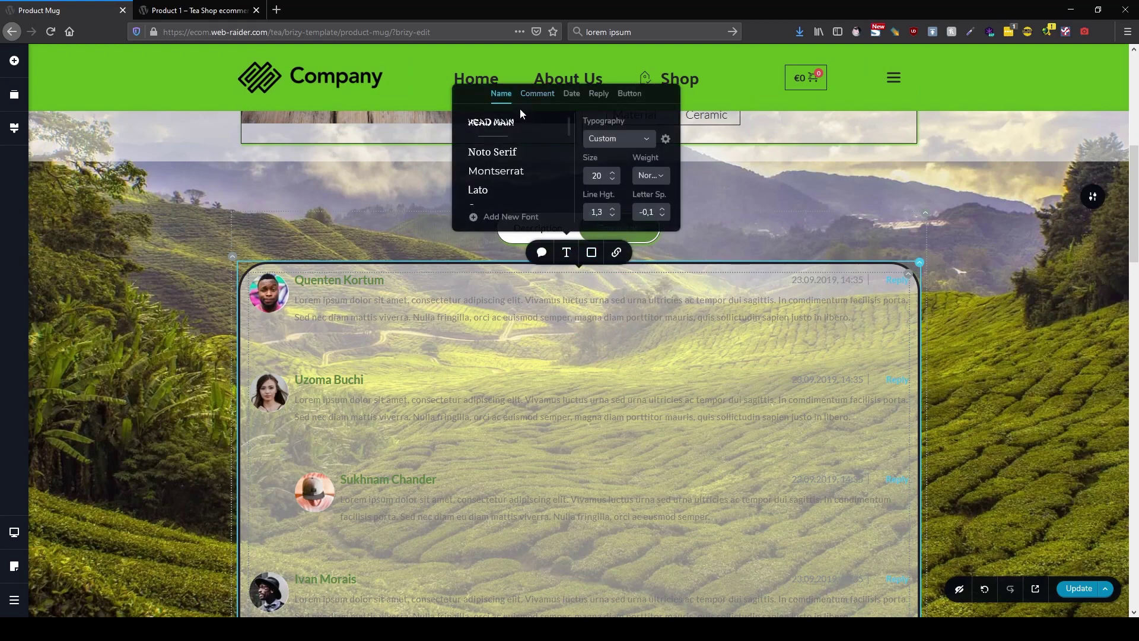
{"action": "left_click", "coordinate": [591, 252]}
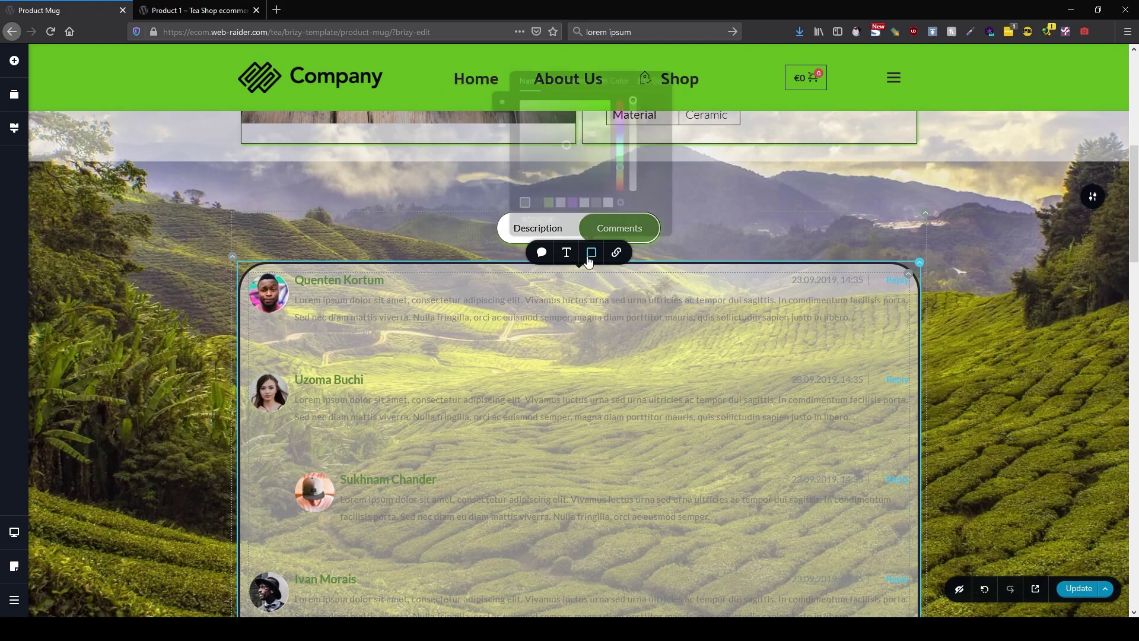
{"action": "left_click", "coordinate": [568, 75]}
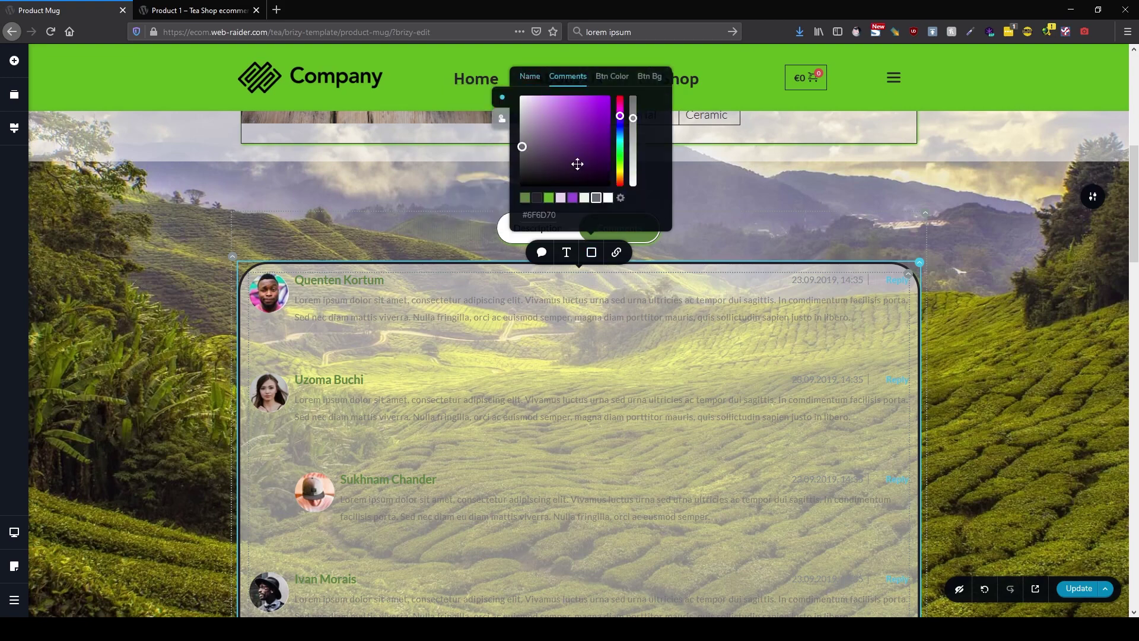
{"action": "left_click", "coordinate": [537, 198]}
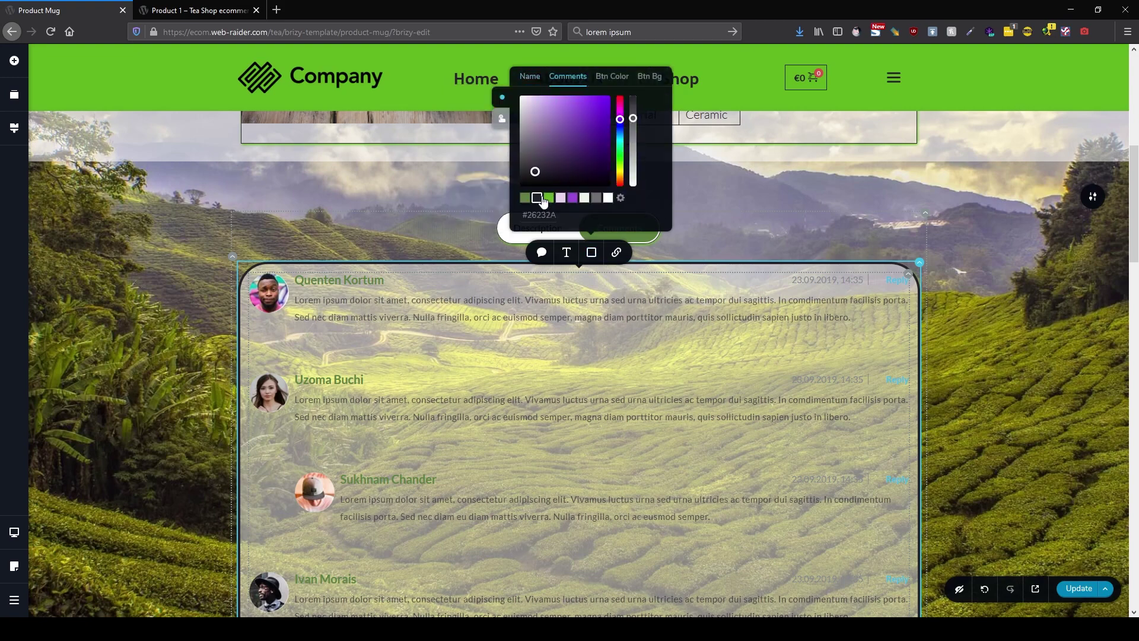
{"action": "left_click", "coordinate": [530, 75]}
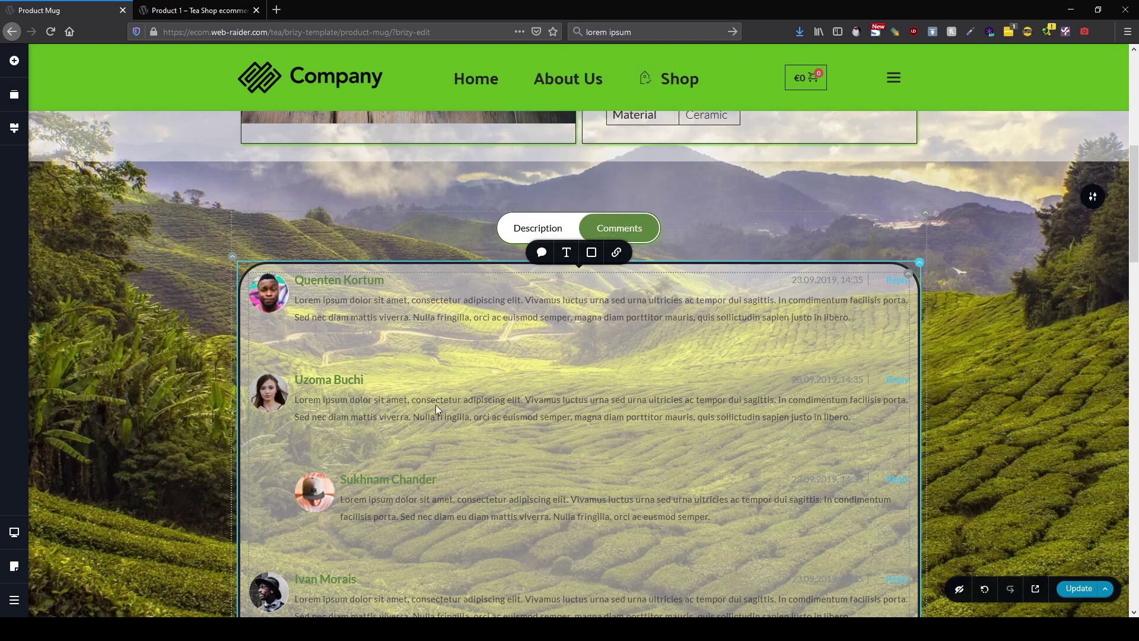
Try the available skins on the comments element and set it to Skin 2.
{"action": "left_click", "coordinate": [540, 253]}
{"action": "left_click", "coordinate": [573, 155]}
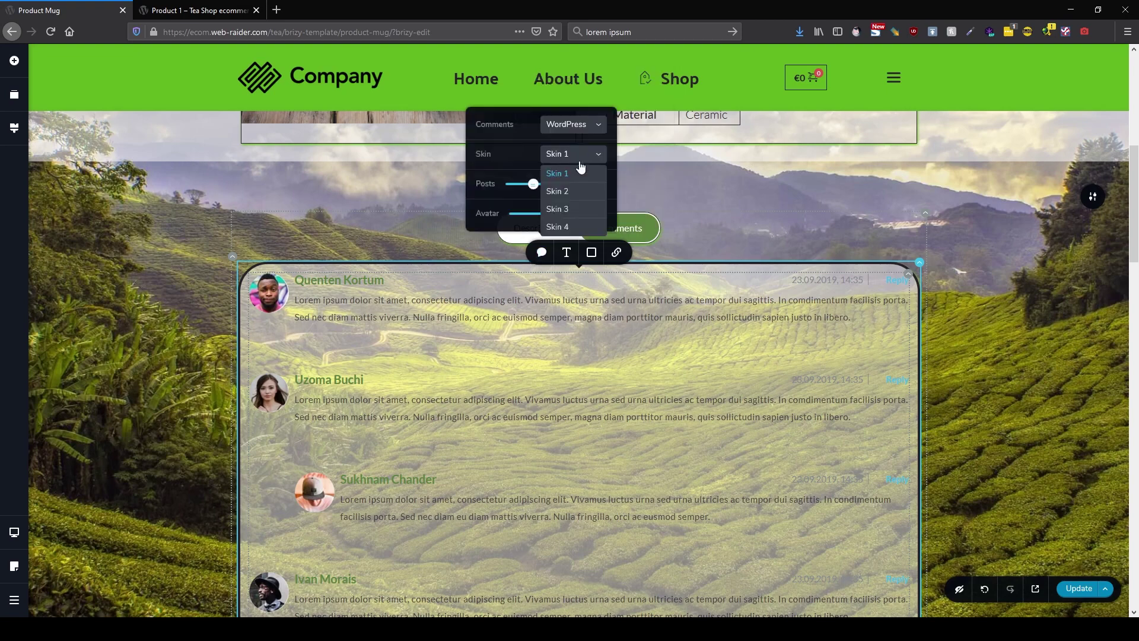
{"action": "left_click", "coordinate": [570, 208]}
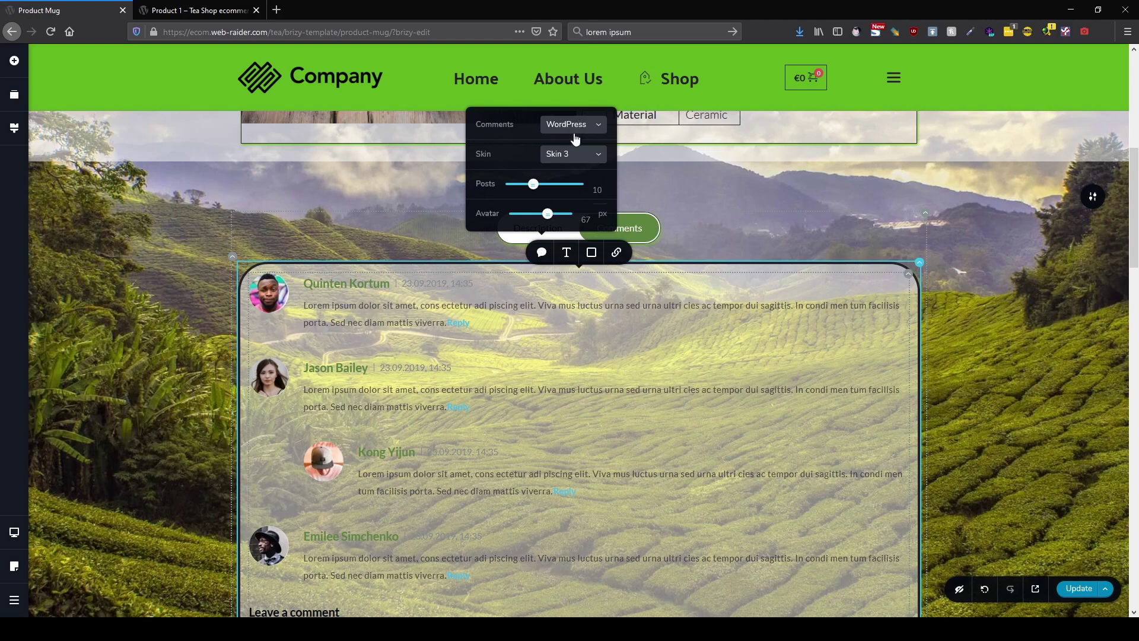
{"action": "left_click", "coordinate": [573, 153]}
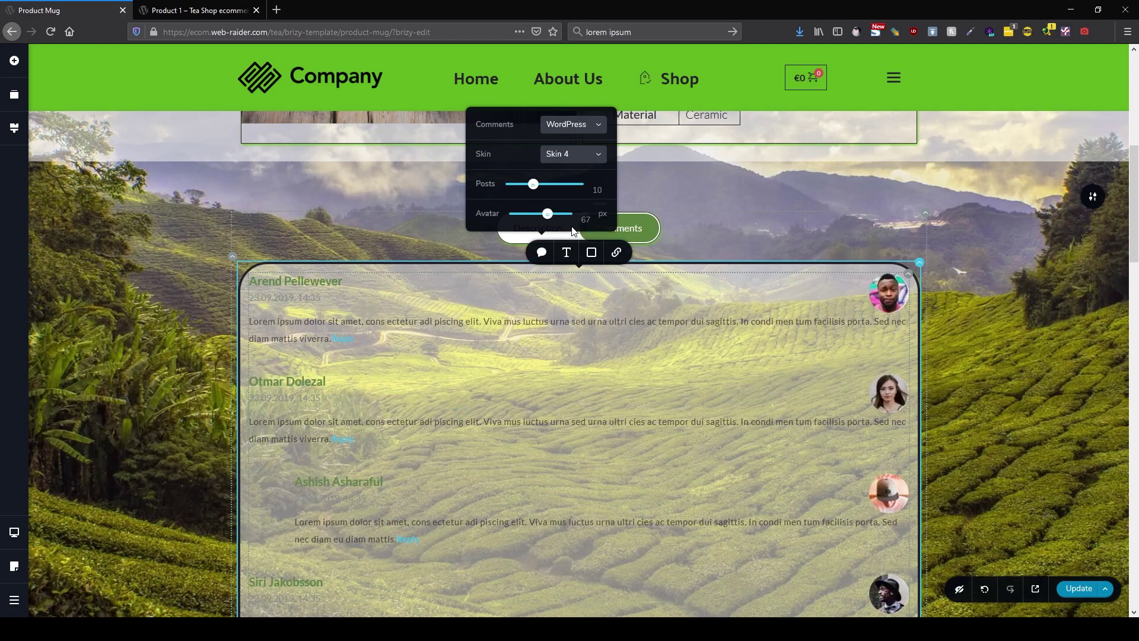
{"action": "left_click", "coordinate": [569, 154]}
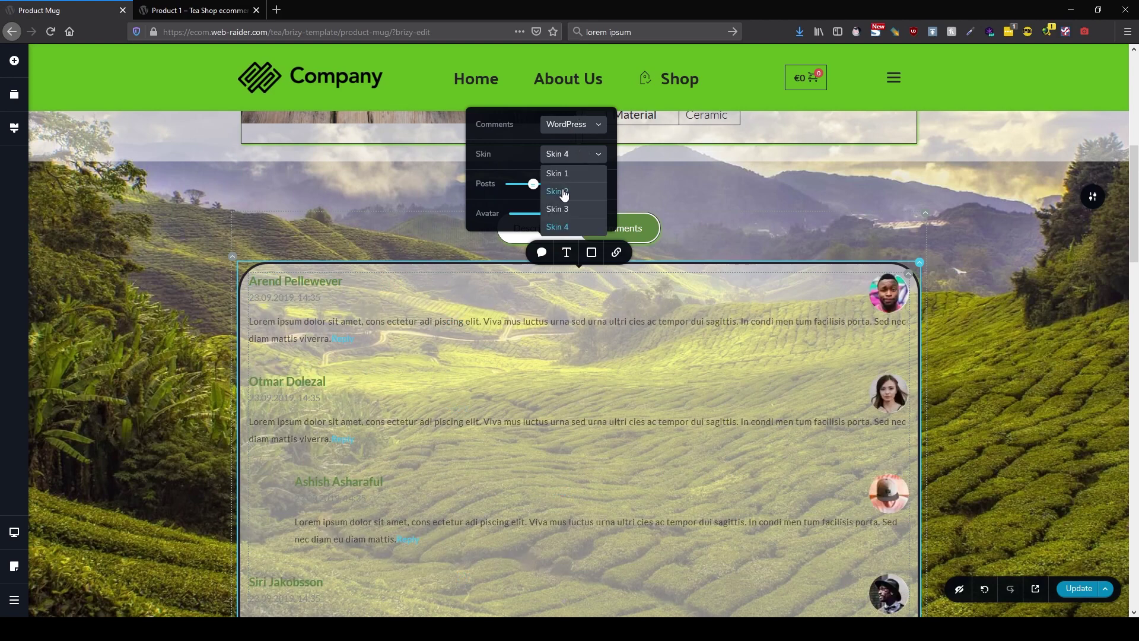
{"action": "left_click", "coordinate": [562, 188]}
{"action": "left_click", "coordinate": [569, 154]}
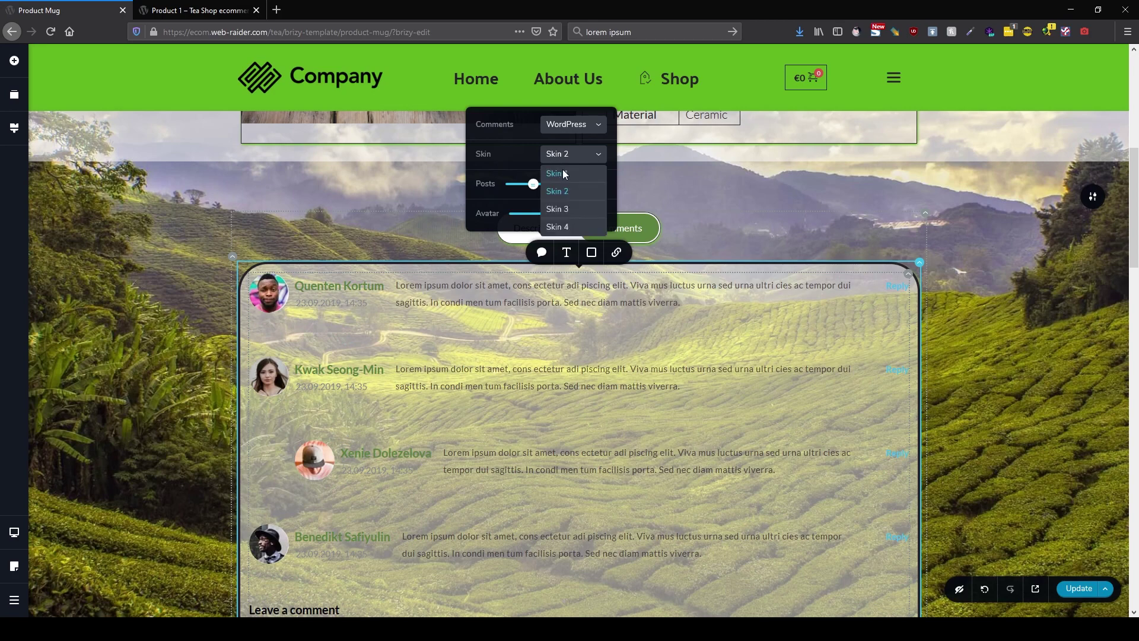
{"action": "left_click", "coordinate": [558, 173]}
{"action": "left_click", "coordinate": [569, 154]}
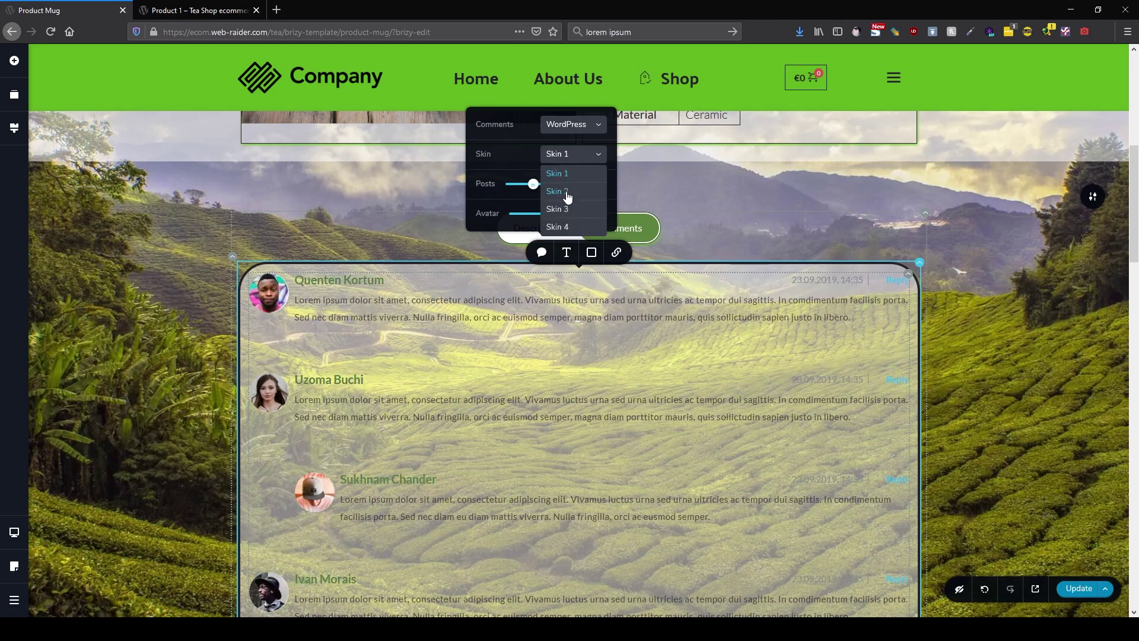
{"action": "left_click", "coordinate": [567, 193]}
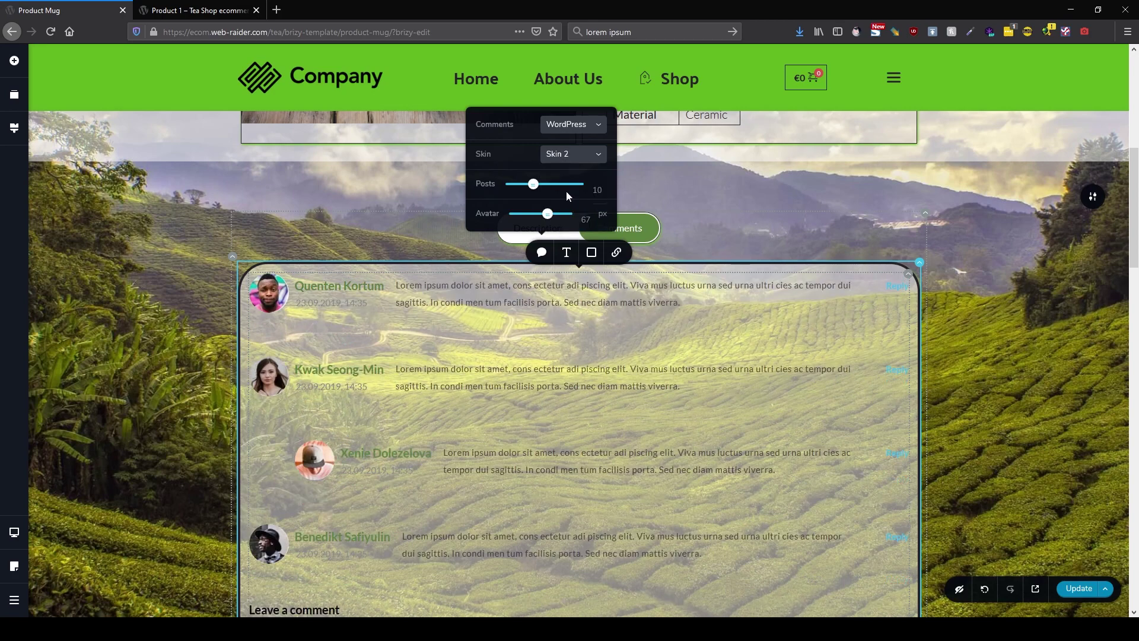
Set both the button colour and the button background of the comments element to dark #26232A.
{"action": "left_click", "coordinate": [590, 252]}
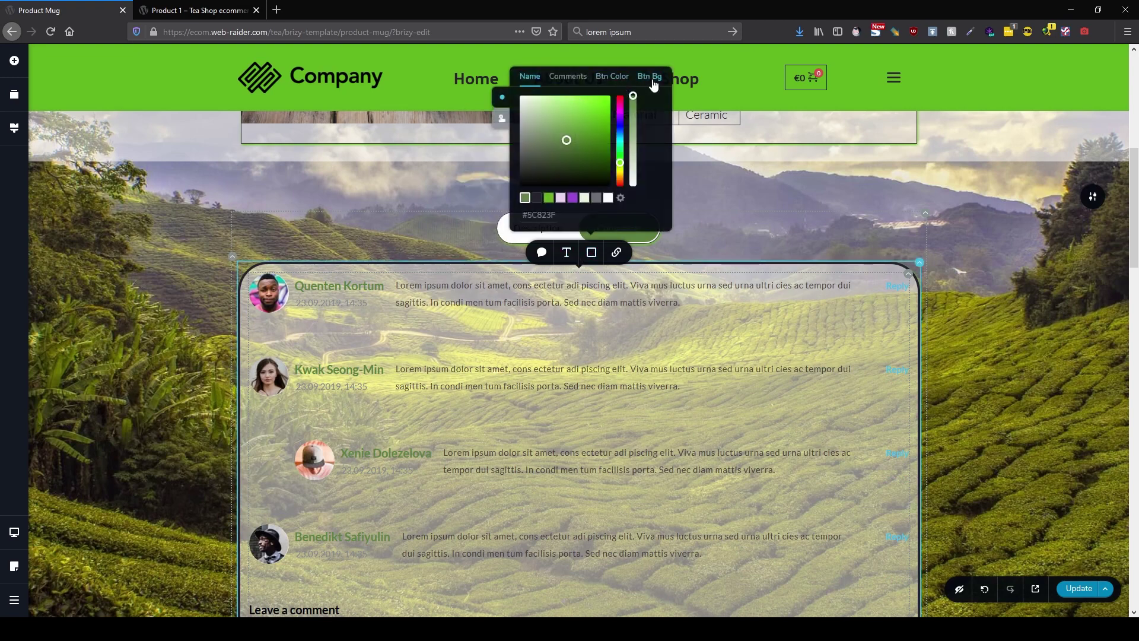
{"action": "left_click", "coordinate": [575, 83]}
{"action": "left_click", "coordinate": [532, 79]}
{"action": "left_click", "coordinate": [612, 77]}
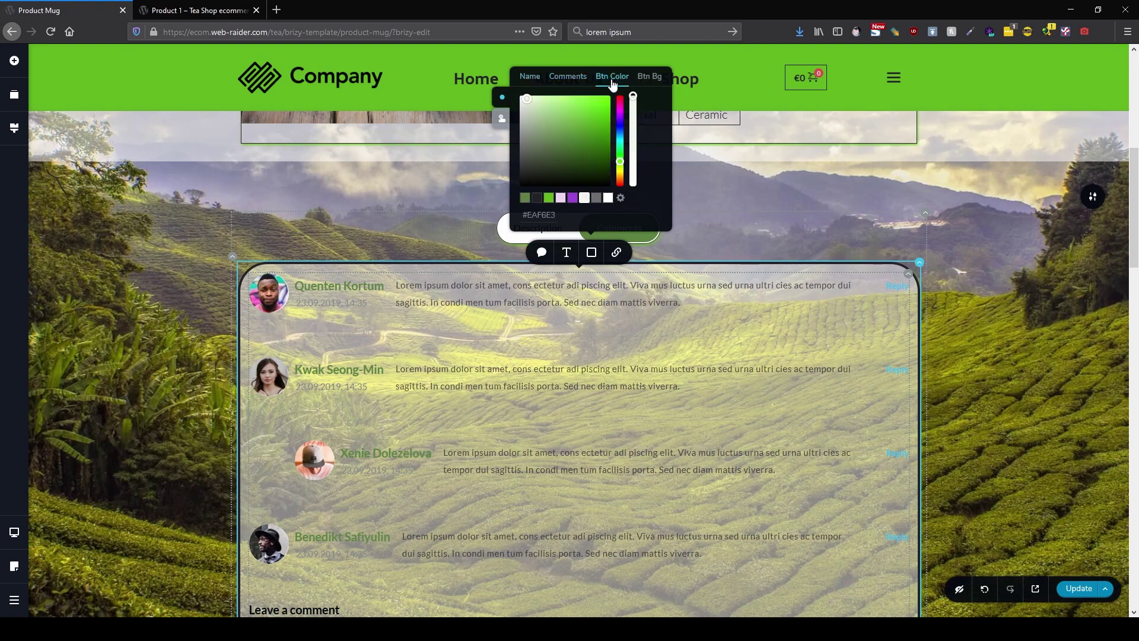
{"action": "left_click", "coordinate": [537, 198]}
{"action": "left_click", "coordinate": [650, 77]}
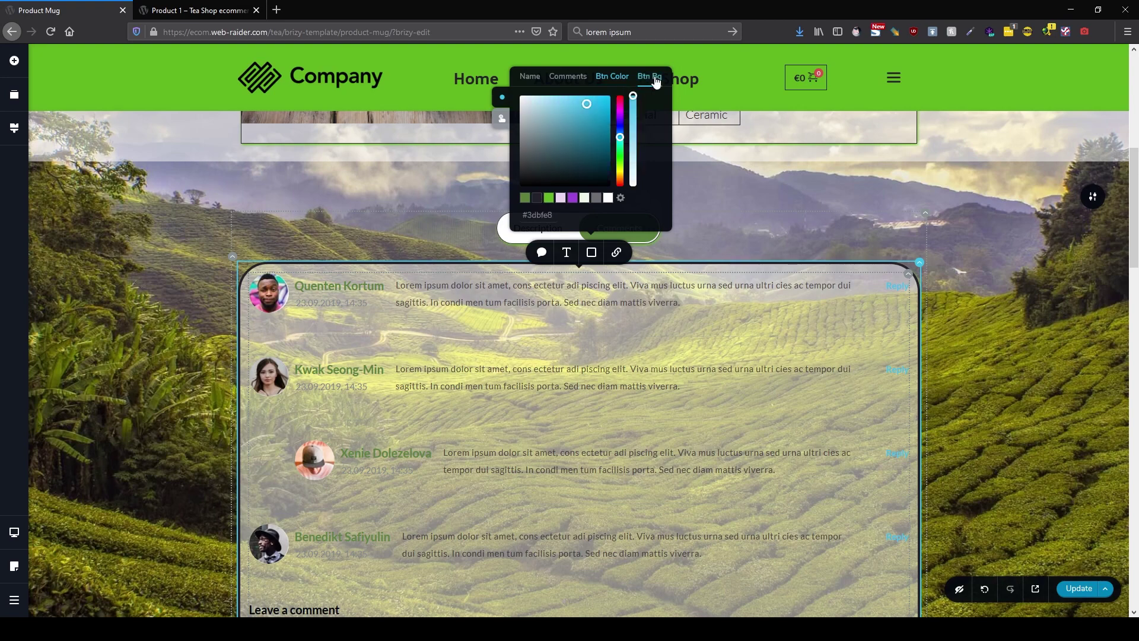
{"action": "left_click", "coordinate": [536, 198]}
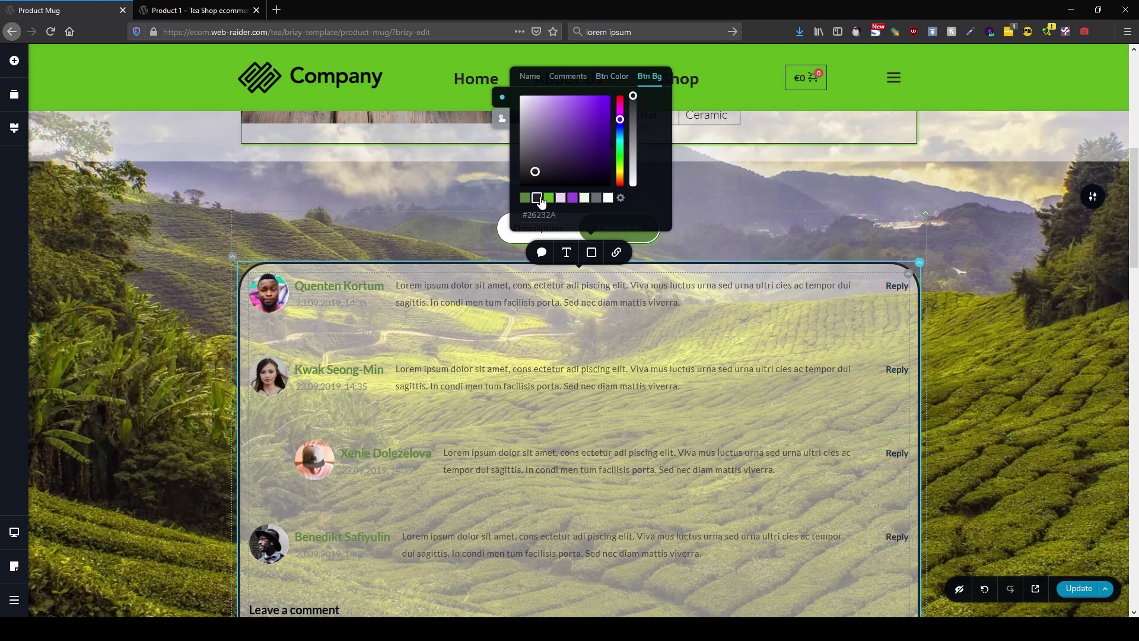
{"action": "left_click", "coordinate": [895, 287]}
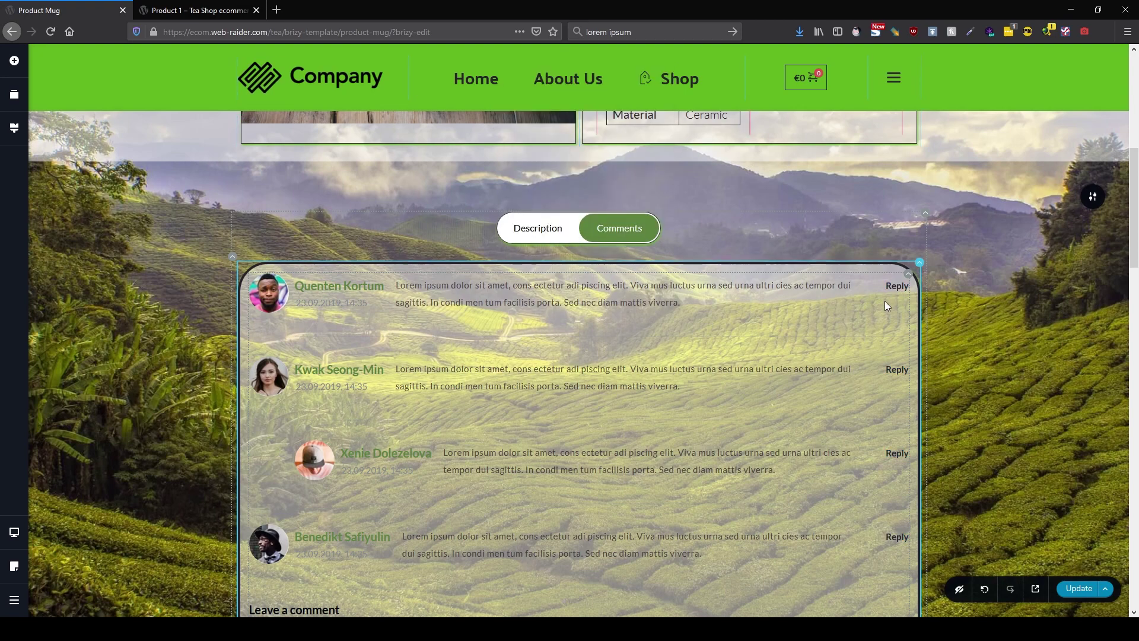
Show the switcher's Description tab and change the "Our Top Products" heading below it to "You might also like".
{"action": "left_click", "coordinate": [530, 228]}
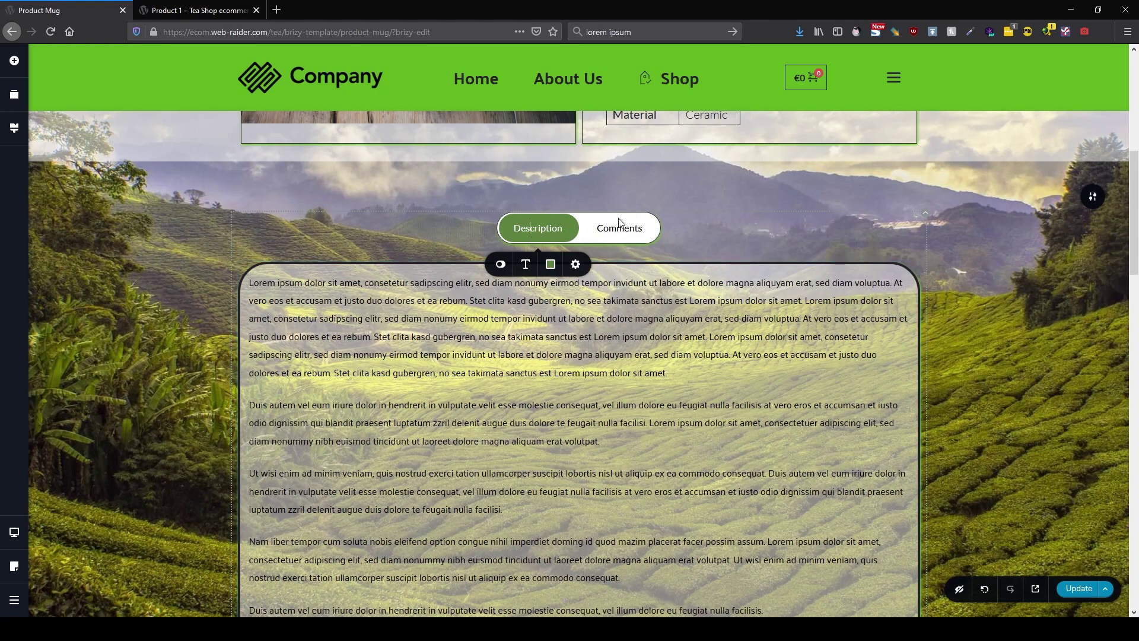
{"action": "scroll", "coordinate": [627, 322], "scroll_direction": "up", "scroll_amount": 6}
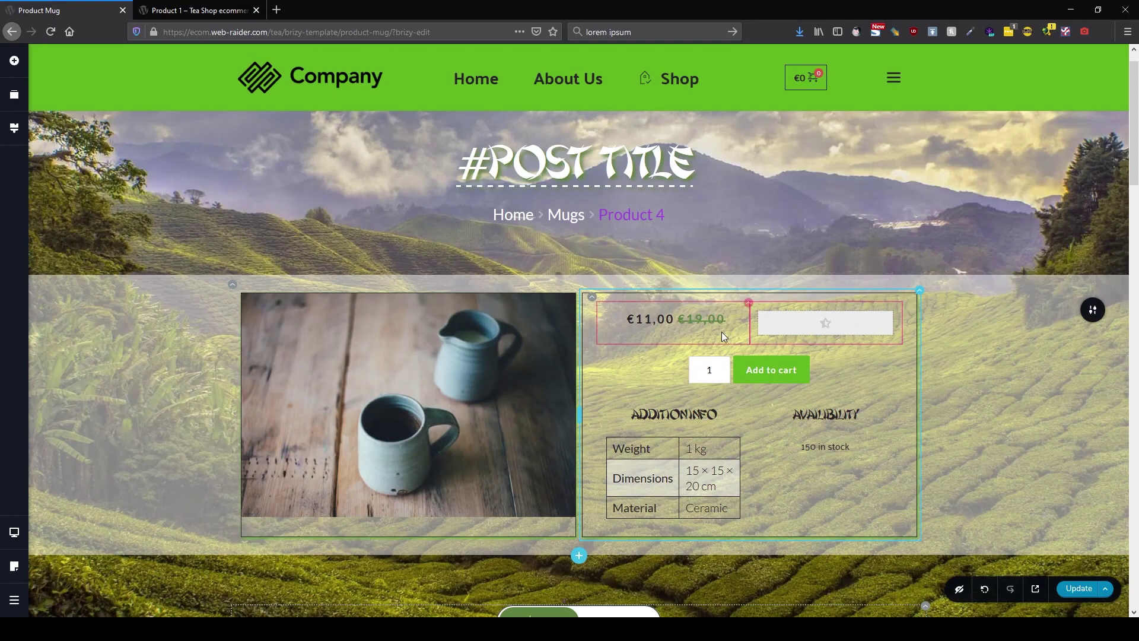
{"action": "scroll", "coordinate": [830, 325], "scroll_direction": "down", "scroll_amount": 10}
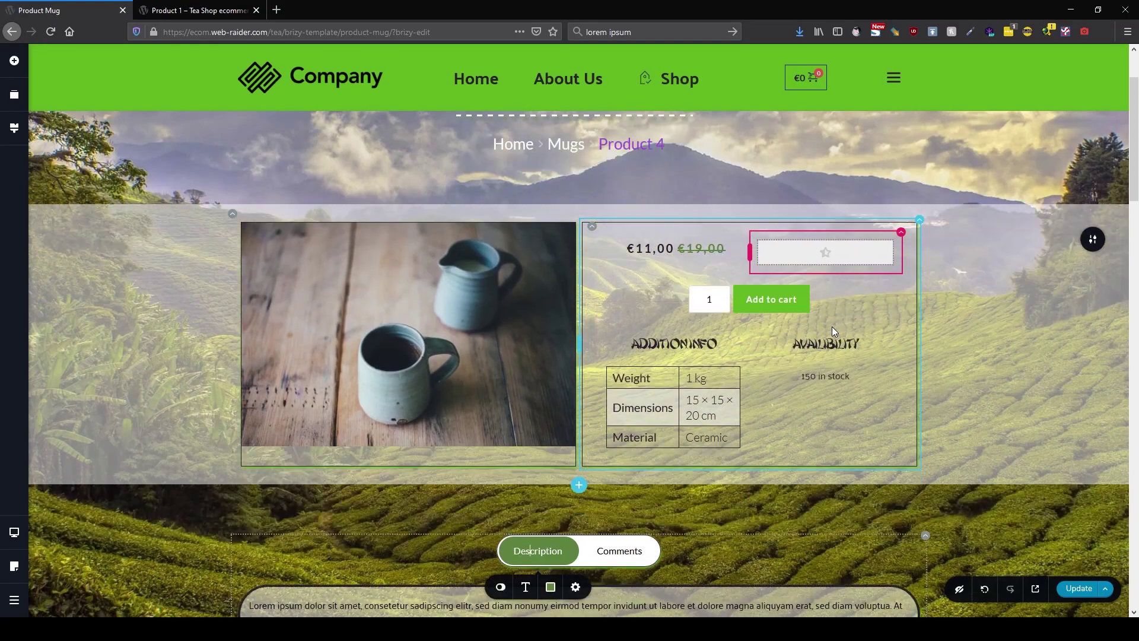
{"action": "scroll", "coordinate": [832, 337], "scroll_direction": "down", "scroll_amount": 3}
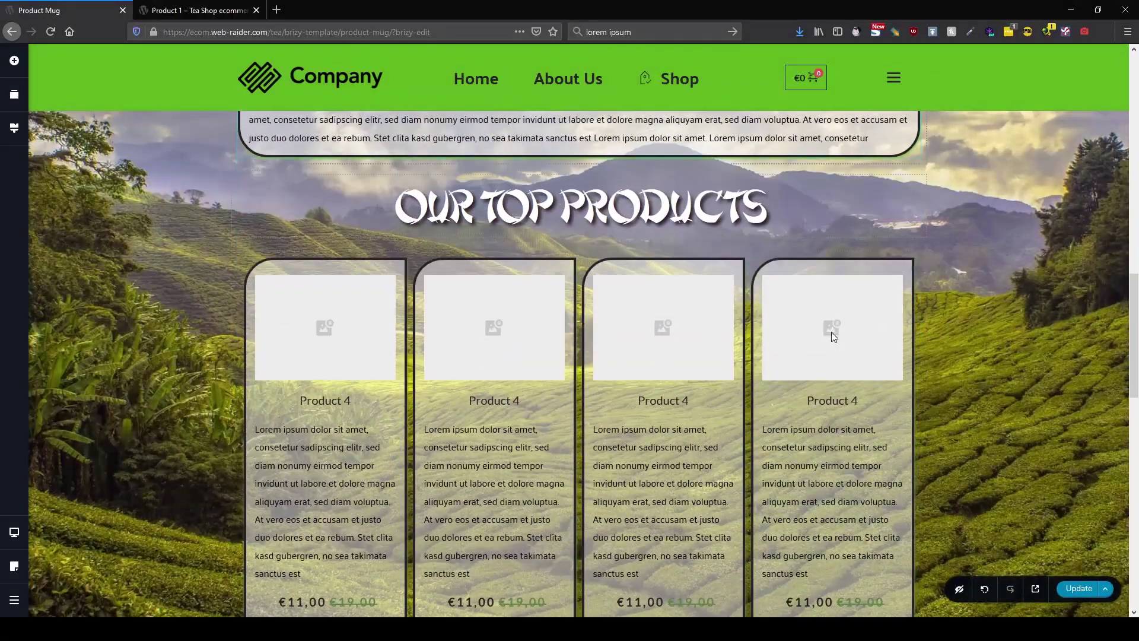
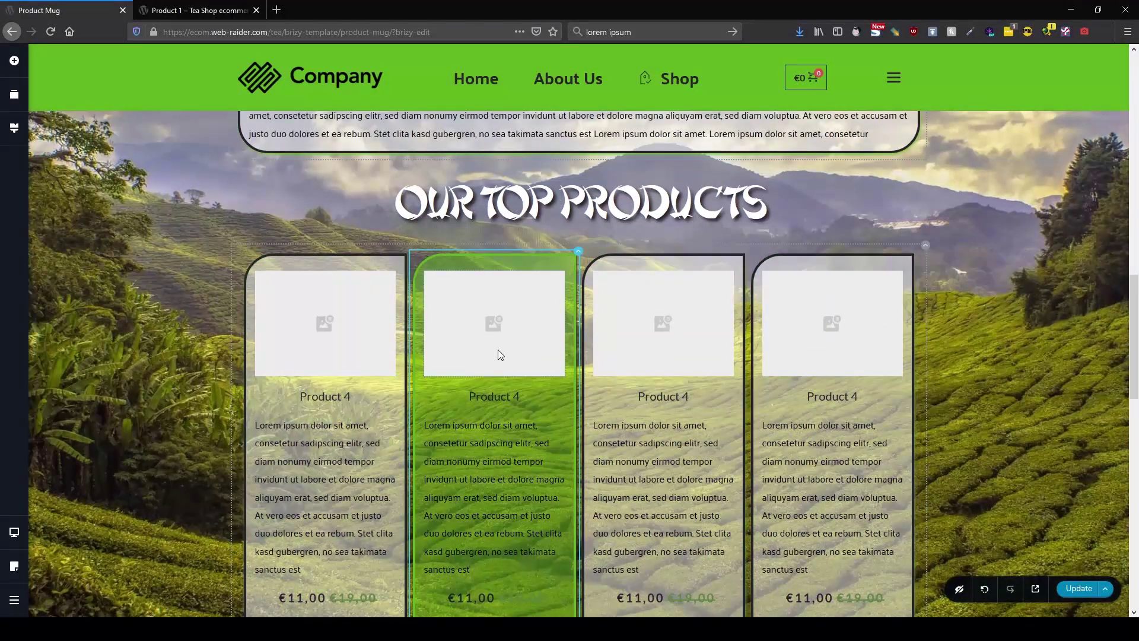
{"action": "left_click", "coordinate": [398, 205]}
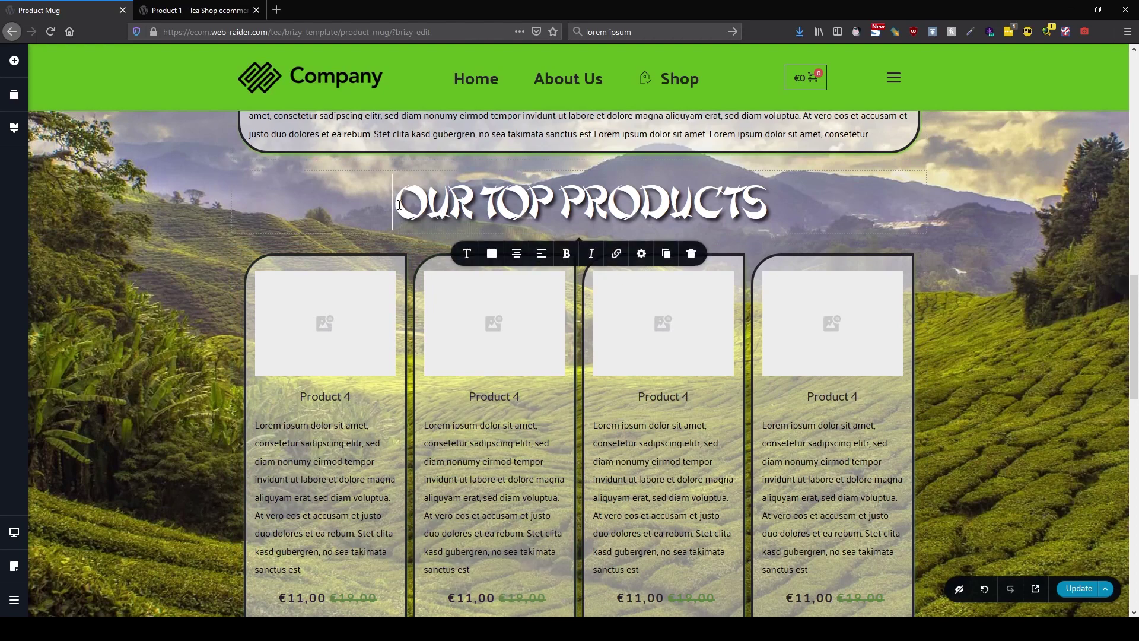
{"action": "double_click", "coordinate": [397, 204]}
{"action": "left_click_drag", "start_coordinate": [765, 202], "coordinate": [391, 188]}
{"action": "type", "text": "You might "}
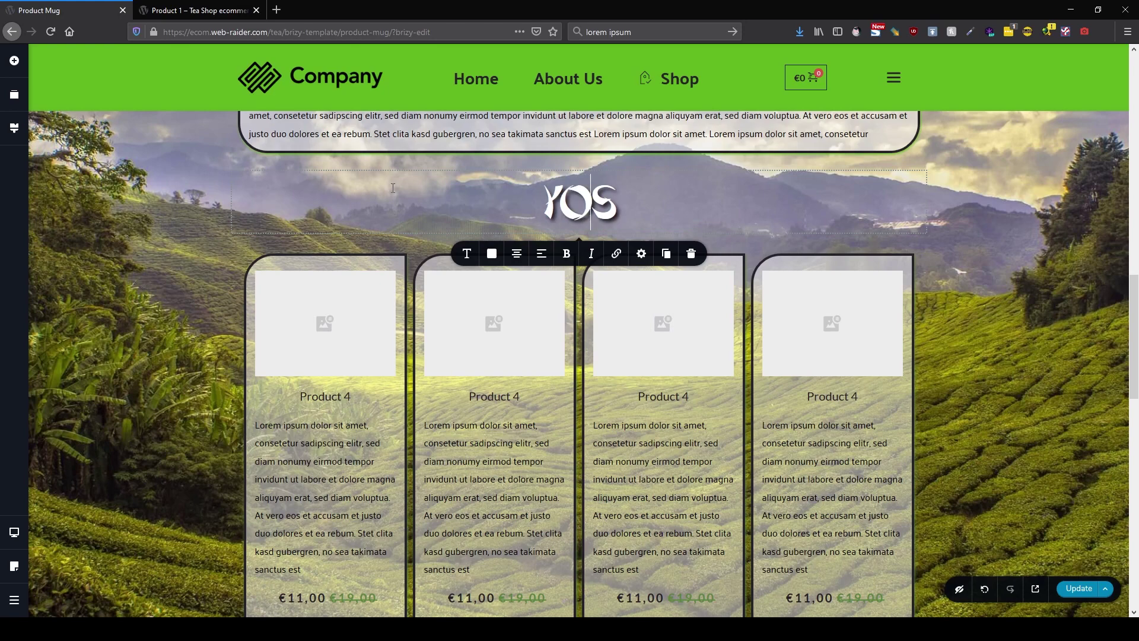
{"action": "type", "text": "also like"}
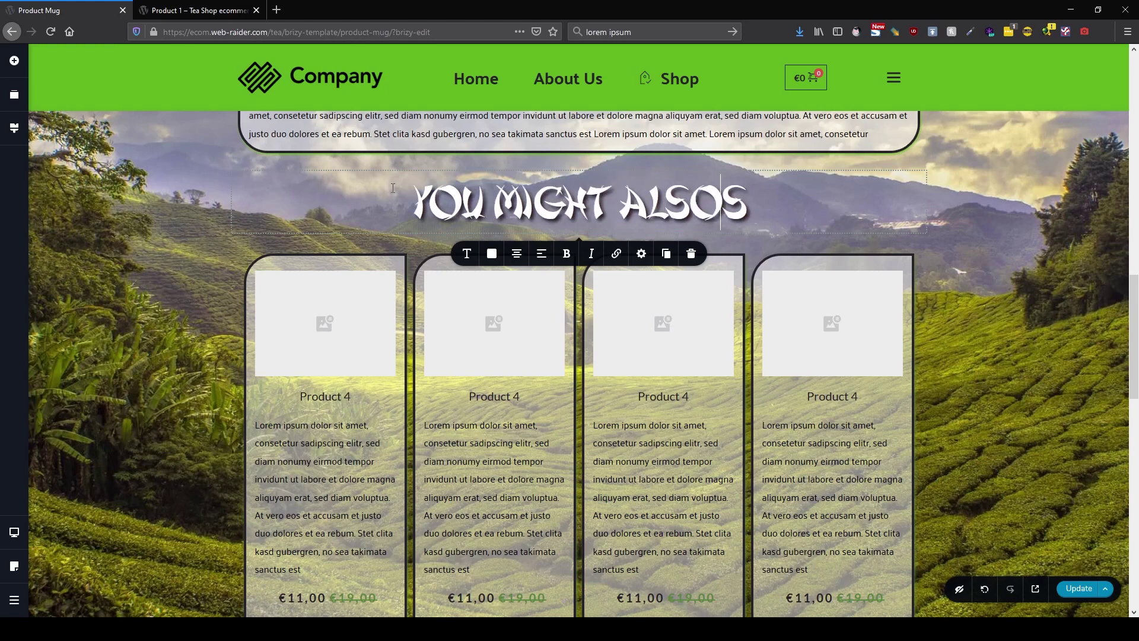
{"action": "key", "text": "Delete"}
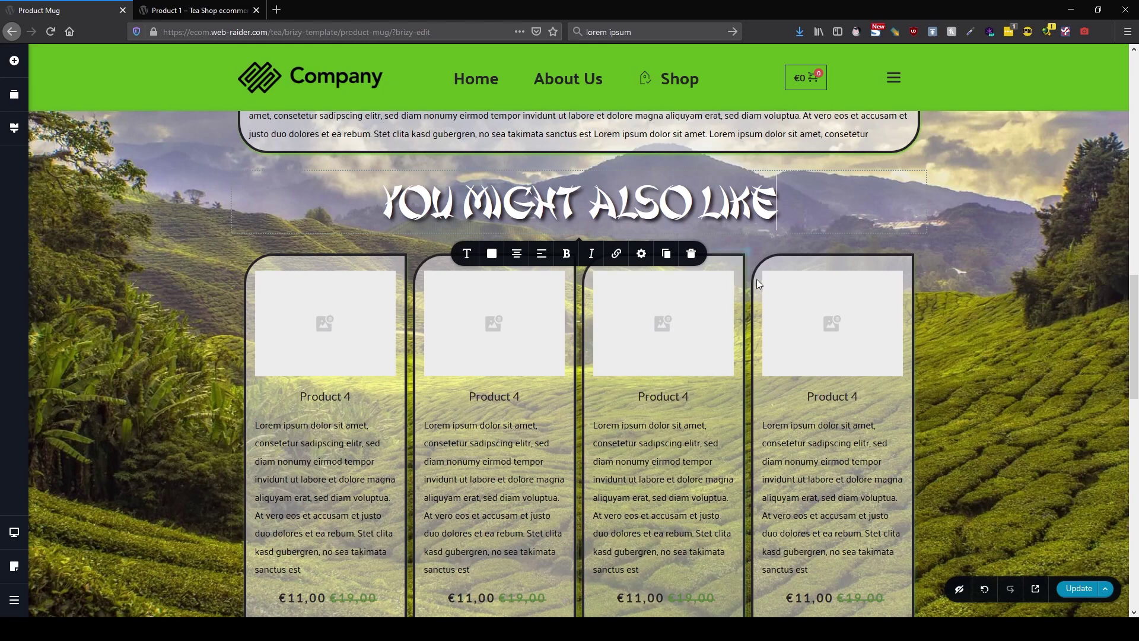
Insert a product Upsell element between the "You might also like" heading and the existing products grid.
{"action": "left_click", "coordinate": [925, 246]}
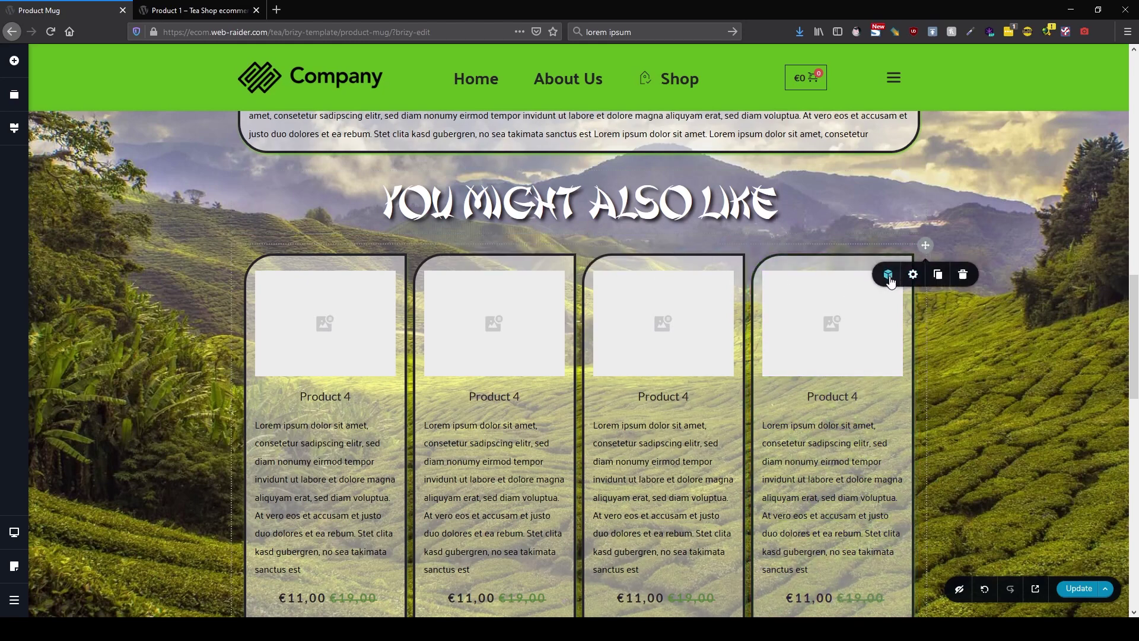
{"action": "left_click", "coordinate": [15, 62]}
{"action": "scroll", "coordinate": [131, 384], "scroll_direction": "down", "scroll_amount": 10}
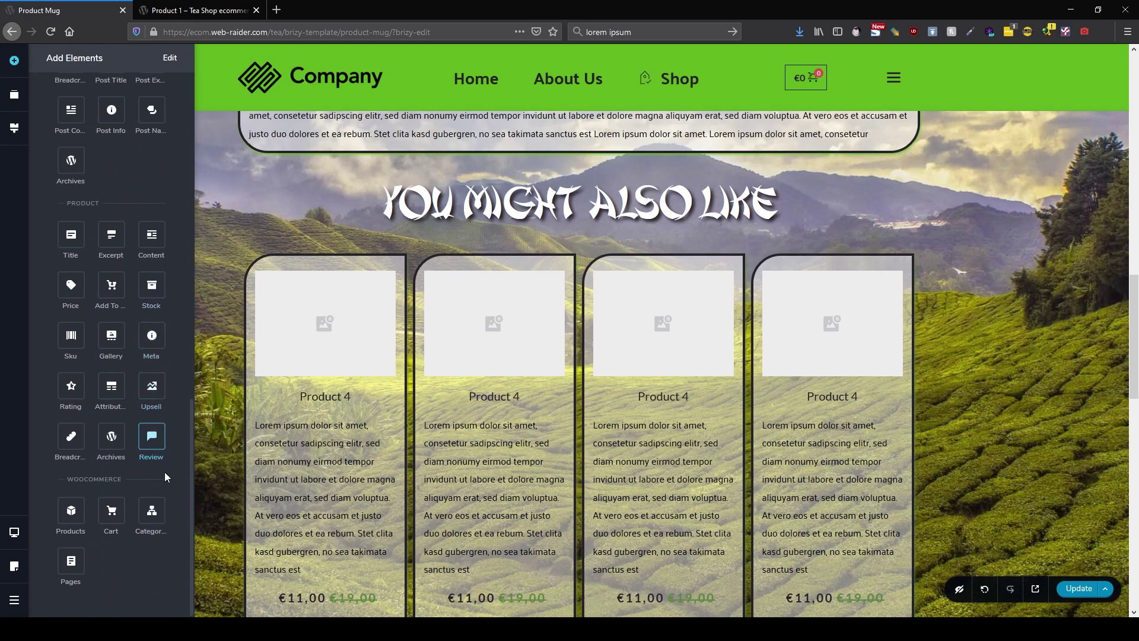
{"action": "left_click_drag", "start_coordinate": [152, 385], "coordinate": [570, 260]}
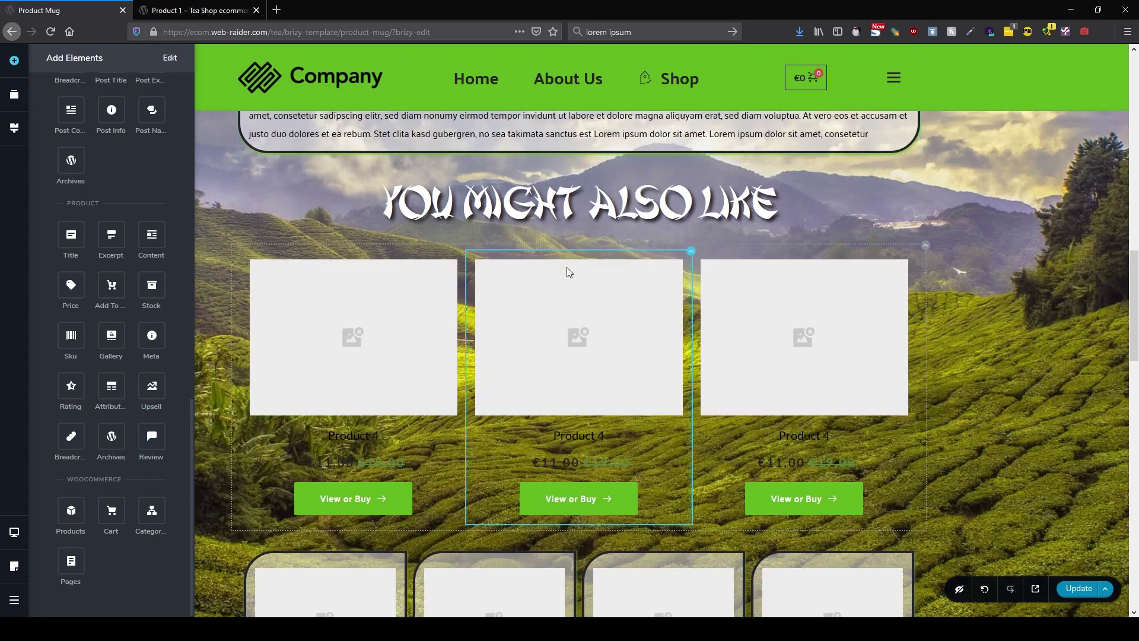
Copy the existing products grid and paste its styles onto the Upsell element.
{"action": "scroll", "coordinate": [788, 425], "scroll_direction": "down", "scroll_amount": 3}
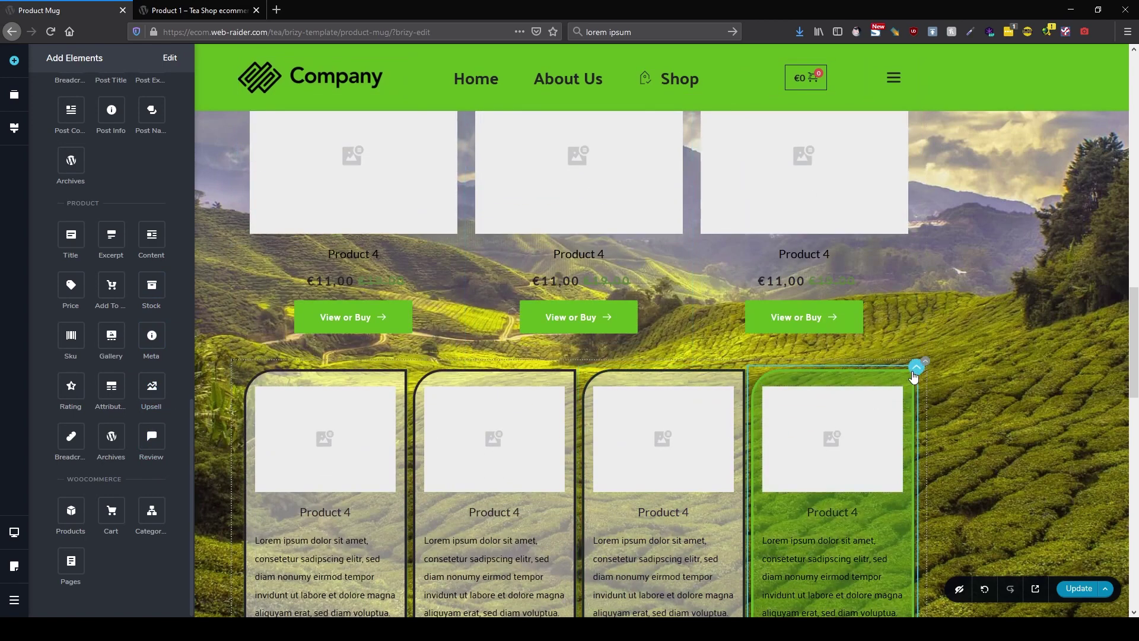
{"action": "right_click", "coordinate": [913, 370]}
{"action": "left_click", "coordinate": [930, 408]}
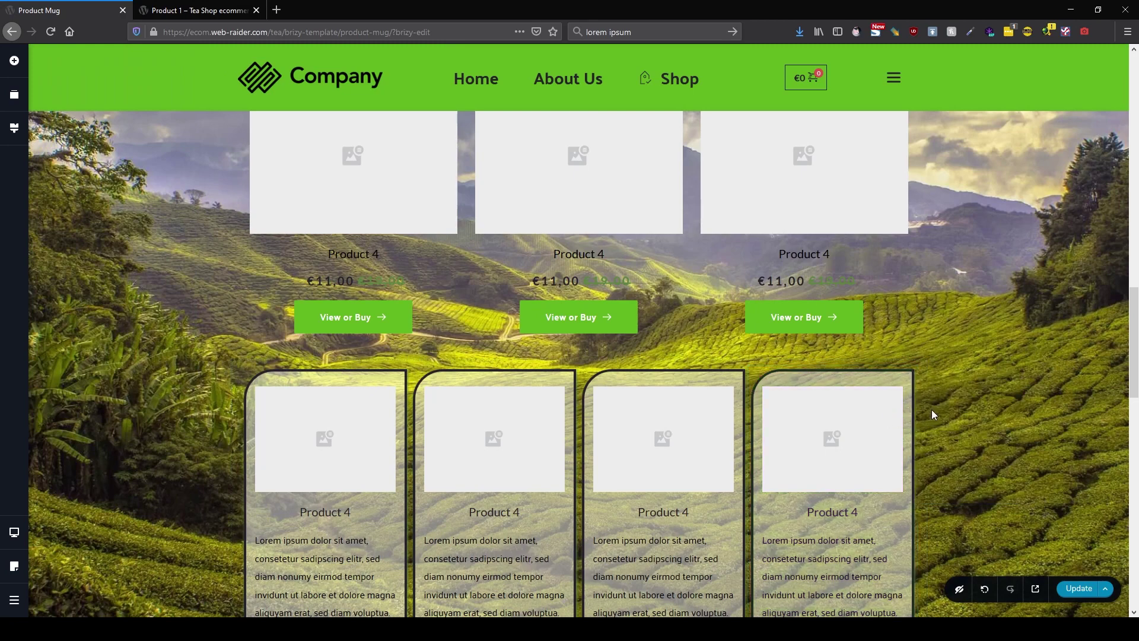
{"action": "scroll", "coordinate": [856, 414], "scroll_direction": "up", "scroll_amount": 4}
{"action": "right_click", "coordinate": [914, 321]}
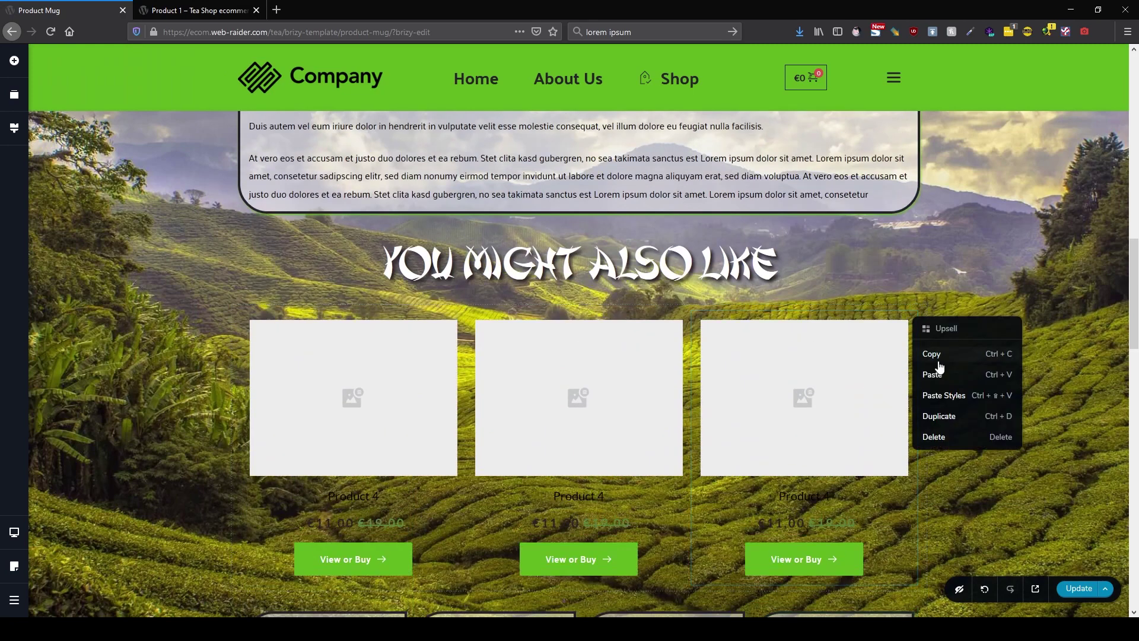
{"action": "left_click", "coordinate": [946, 393]}
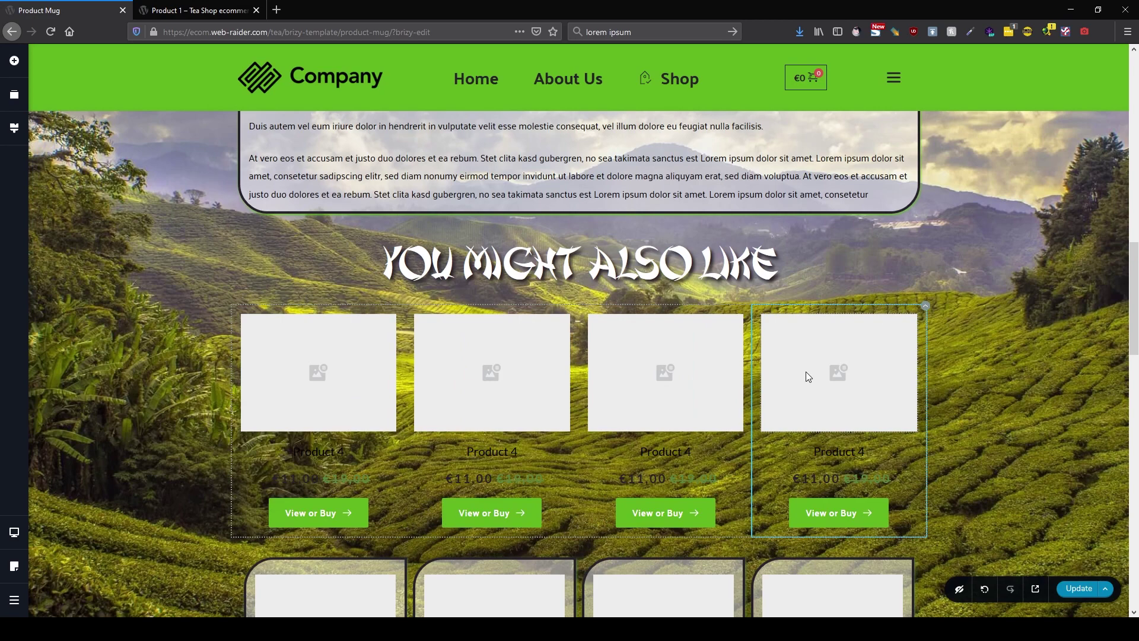
Delete the old four-column products grid below the Upsell element.
{"action": "scroll", "coordinate": [842, 399], "scroll_direction": "down", "scroll_amount": 4}
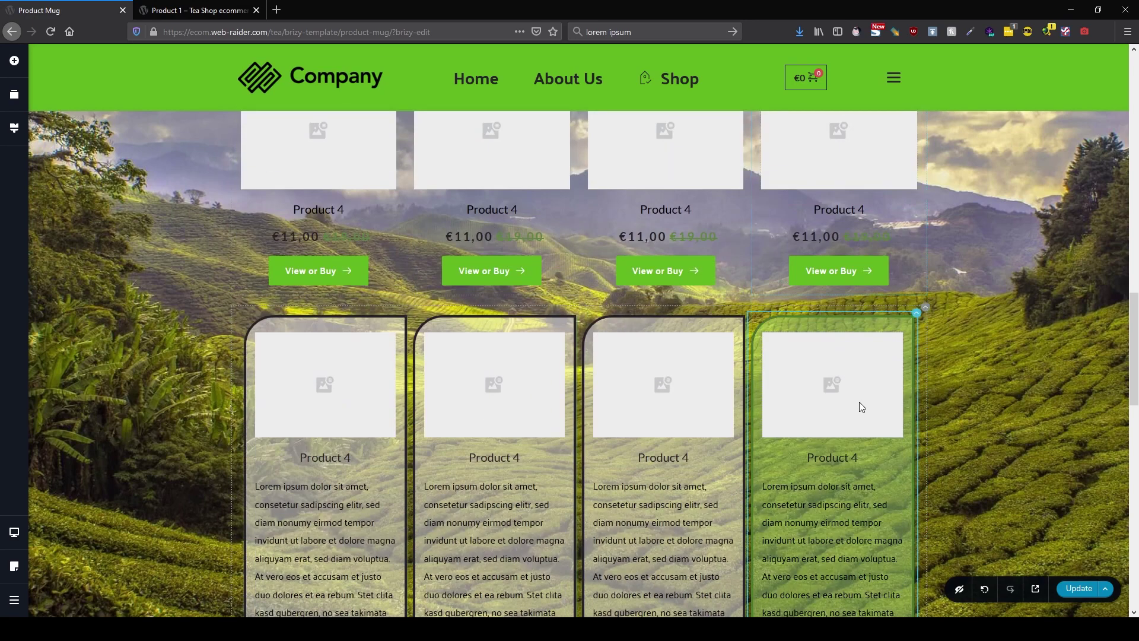
{"action": "left_click", "coordinate": [925, 307]}
{"action": "left_click", "coordinate": [963, 277]}
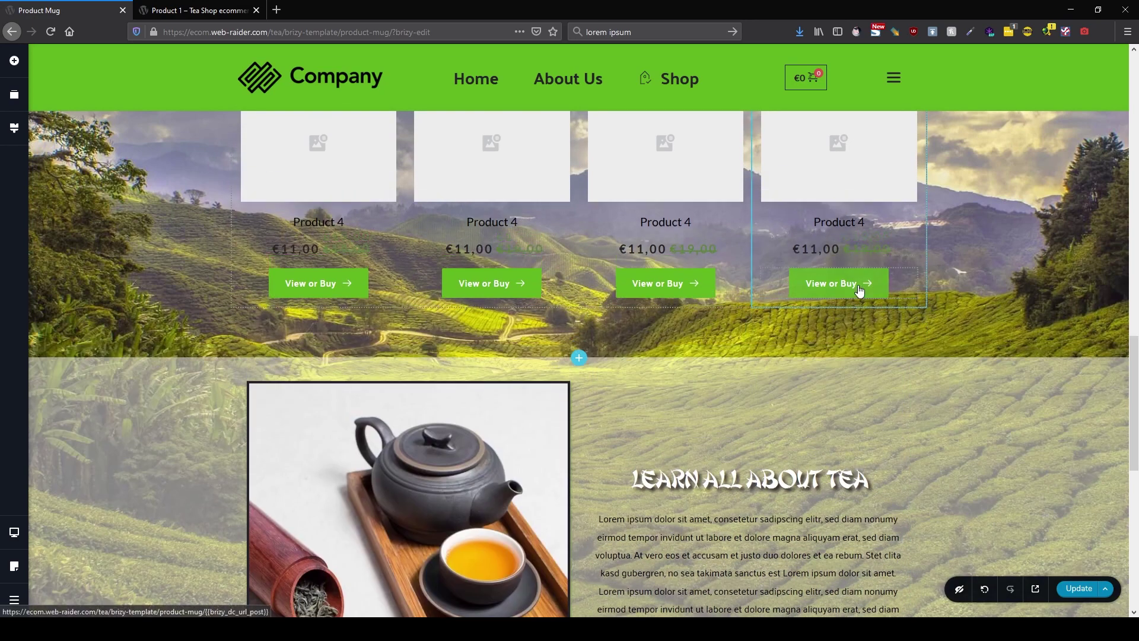
Set the Upsell element to 3 columns.
{"action": "scroll", "coordinate": [858, 288], "scroll_direction": "up", "scroll_amount": 3}
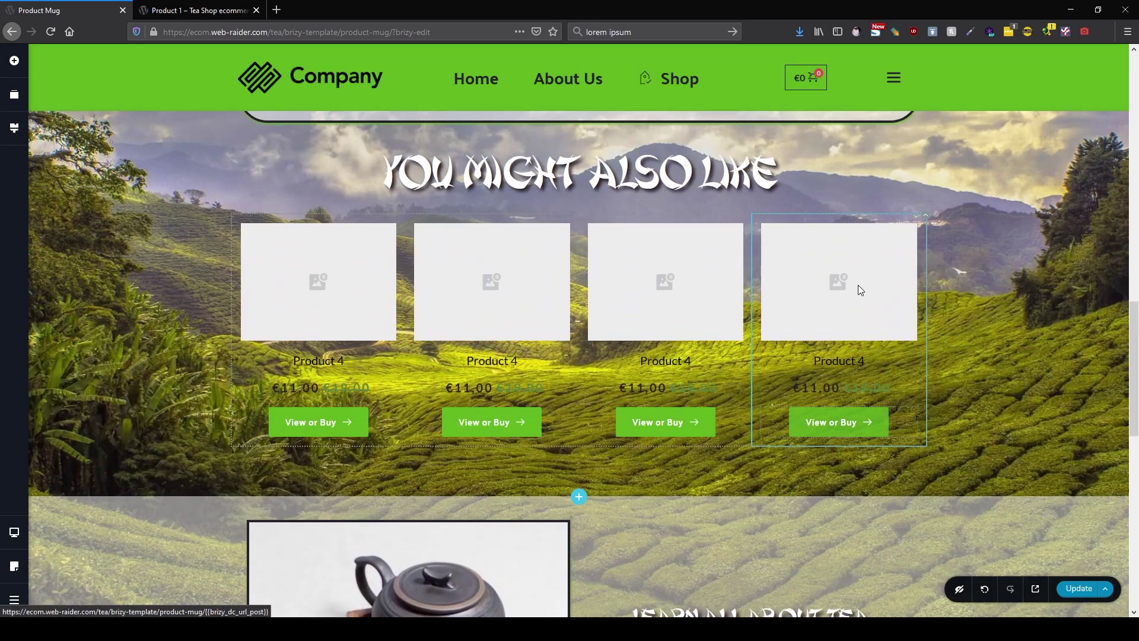
{"action": "left_click", "coordinate": [925, 215]}
{"action": "left_click", "coordinate": [887, 245]}
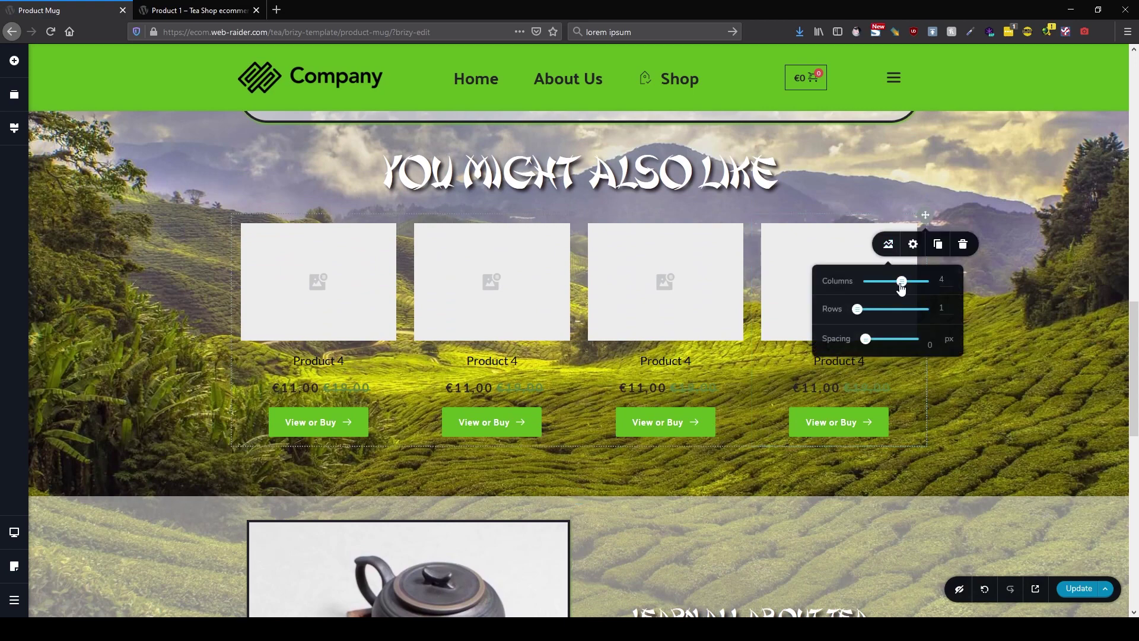
{"action": "left_click", "coordinate": [889, 286]}
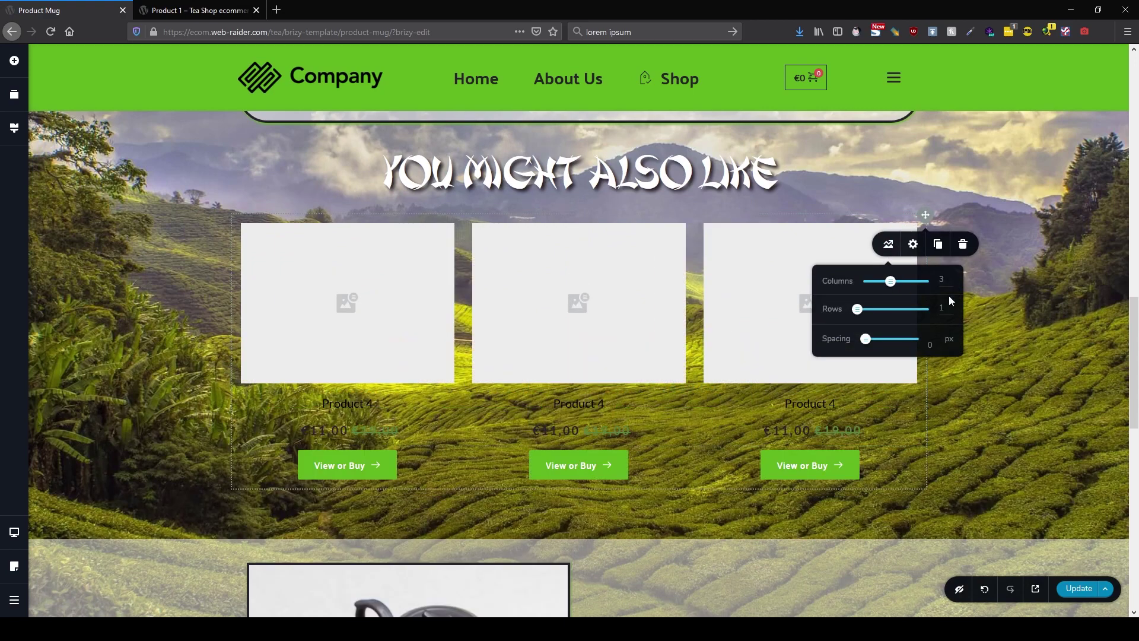
{"action": "left_click", "coordinate": [1031, 307]}
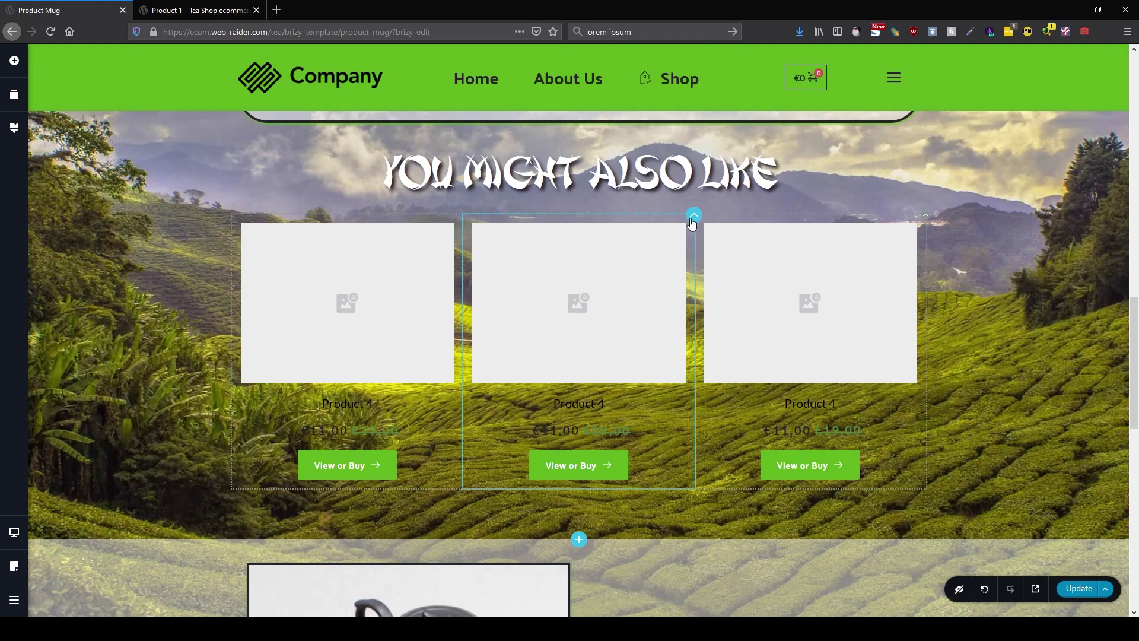
Give the Upsell product columns a white overlay at about half opacity.
{"action": "left_click", "coordinate": [692, 222]}
{"action": "left_click", "coordinate": [681, 243]}
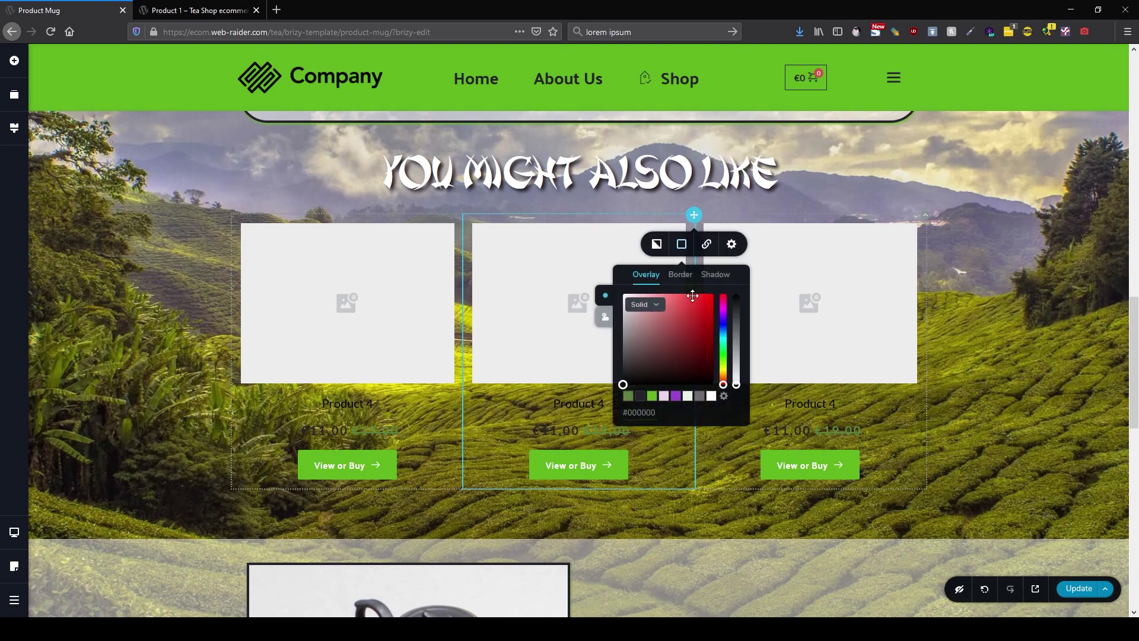
{"action": "left_click", "coordinate": [711, 396]}
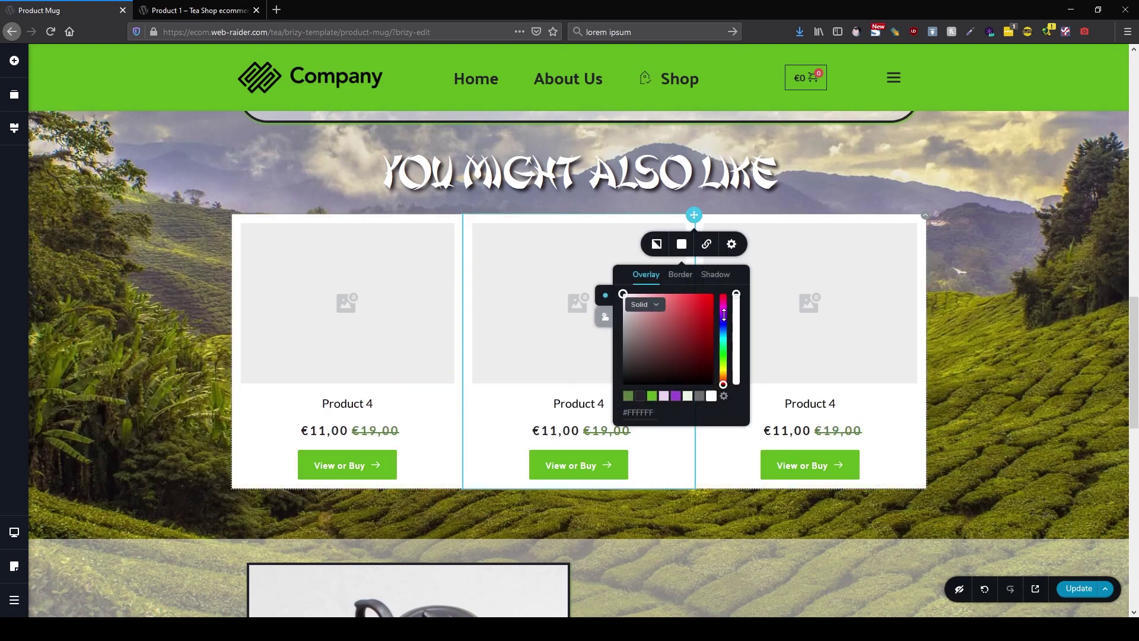
{"action": "left_click_drag", "start_coordinate": [736, 296], "coordinate": [737, 339]}
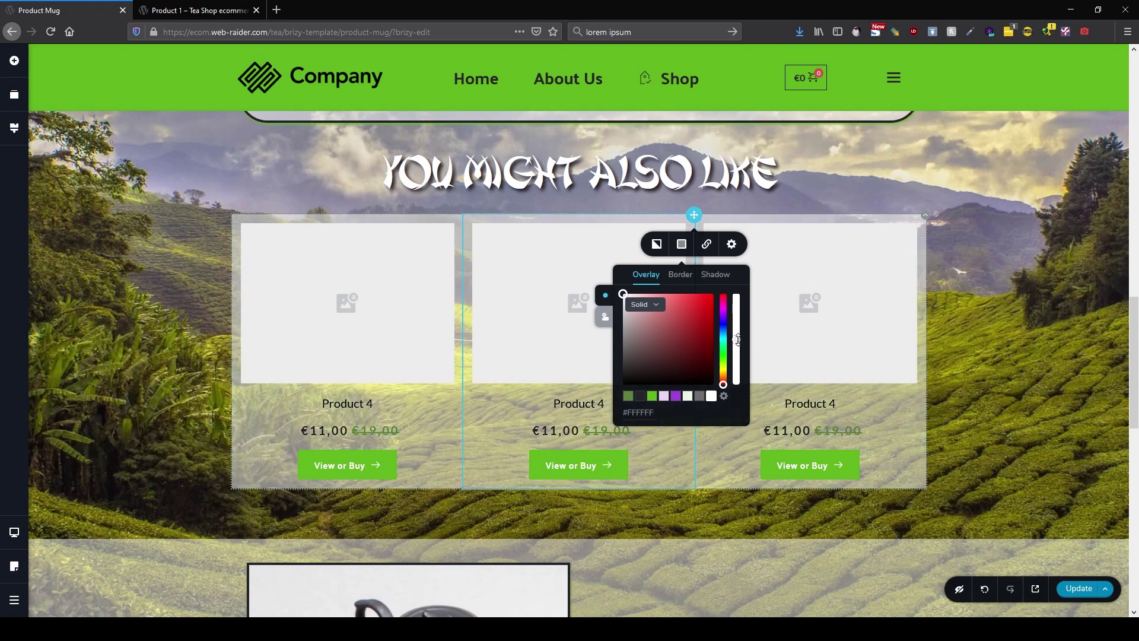
Add a dark border and a green outset shadow to the Upsell product columns.
{"action": "left_click", "coordinate": [680, 275]}
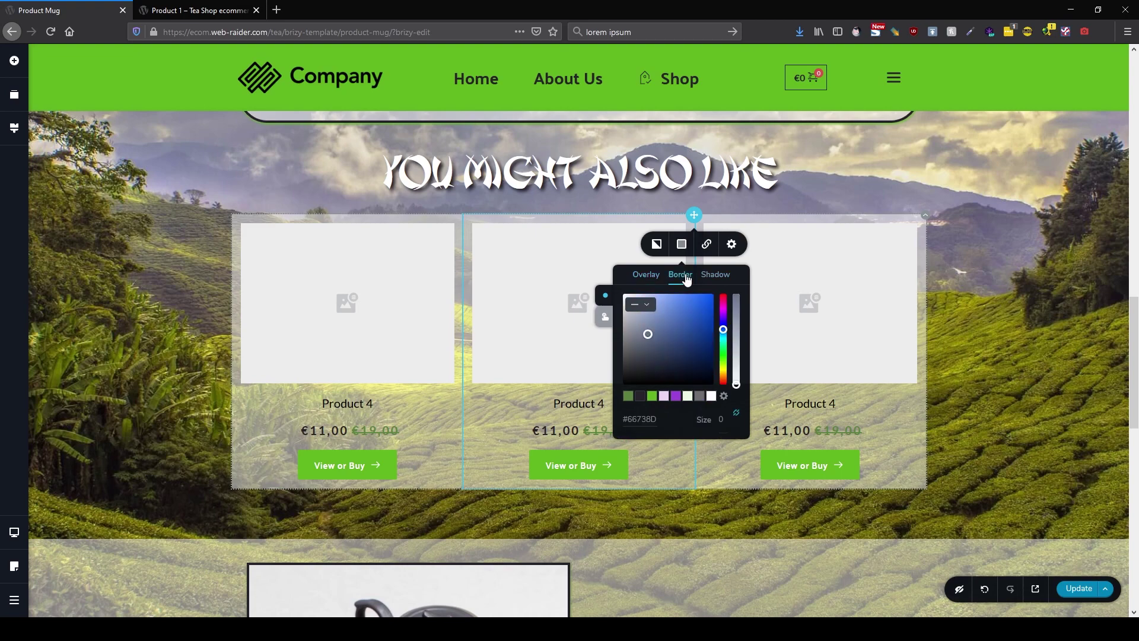
{"action": "left_click", "coordinate": [641, 400]}
{"action": "left_click", "coordinate": [715, 274]}
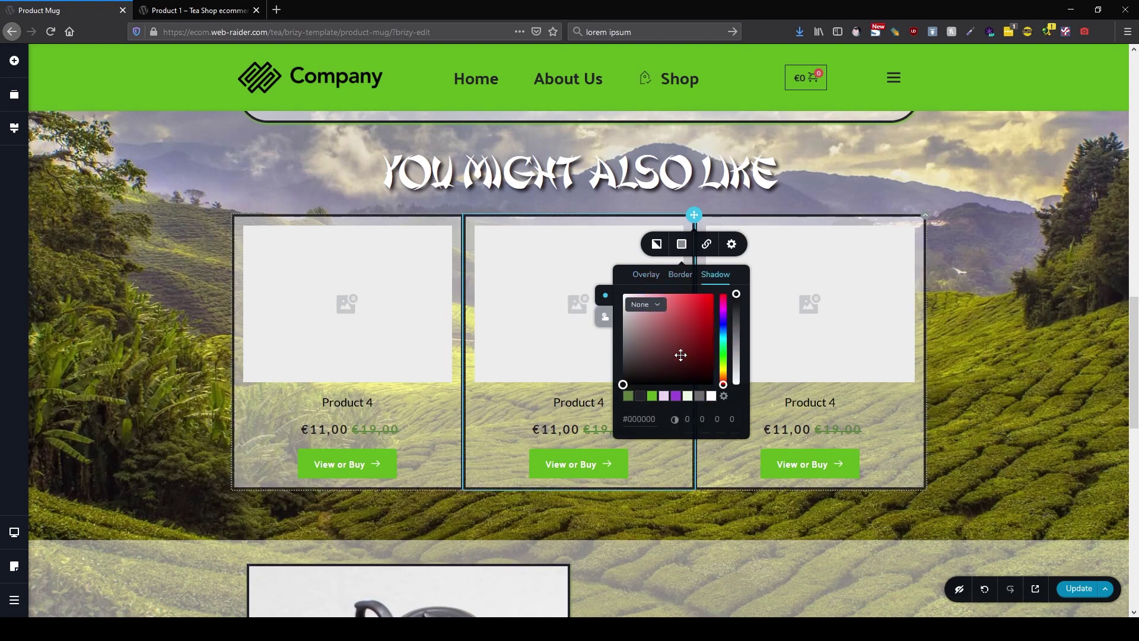
{"action": "left_click", "coordinate": [652, 396]}
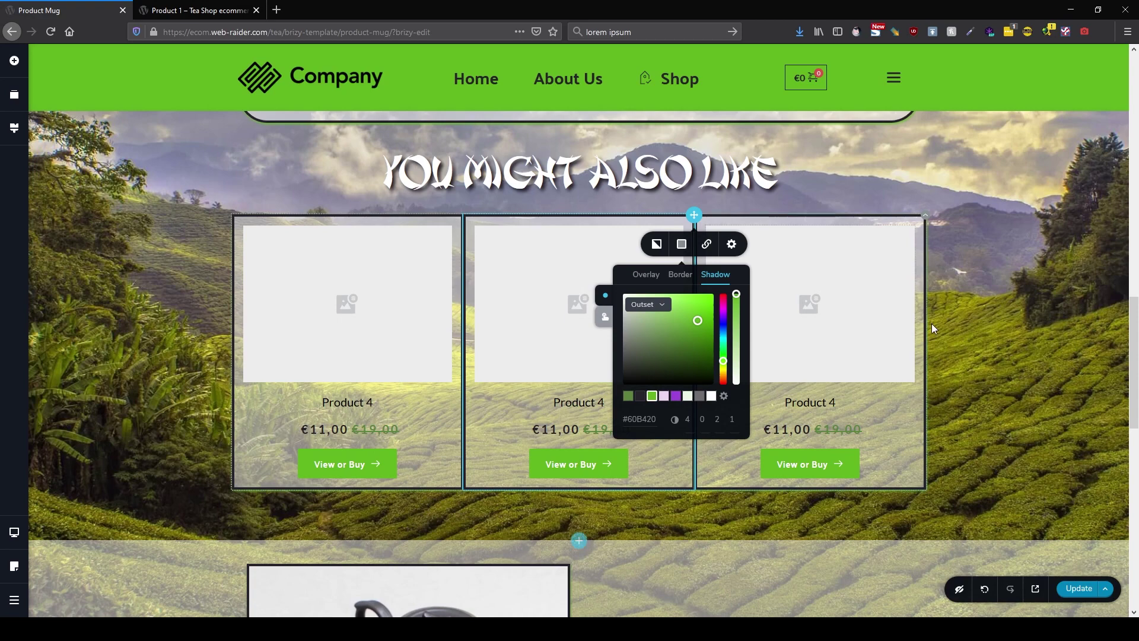
Add a small margin around the Upsell product columns and save the template.
{"action": "left_click", "coordinate": [732, 247]}
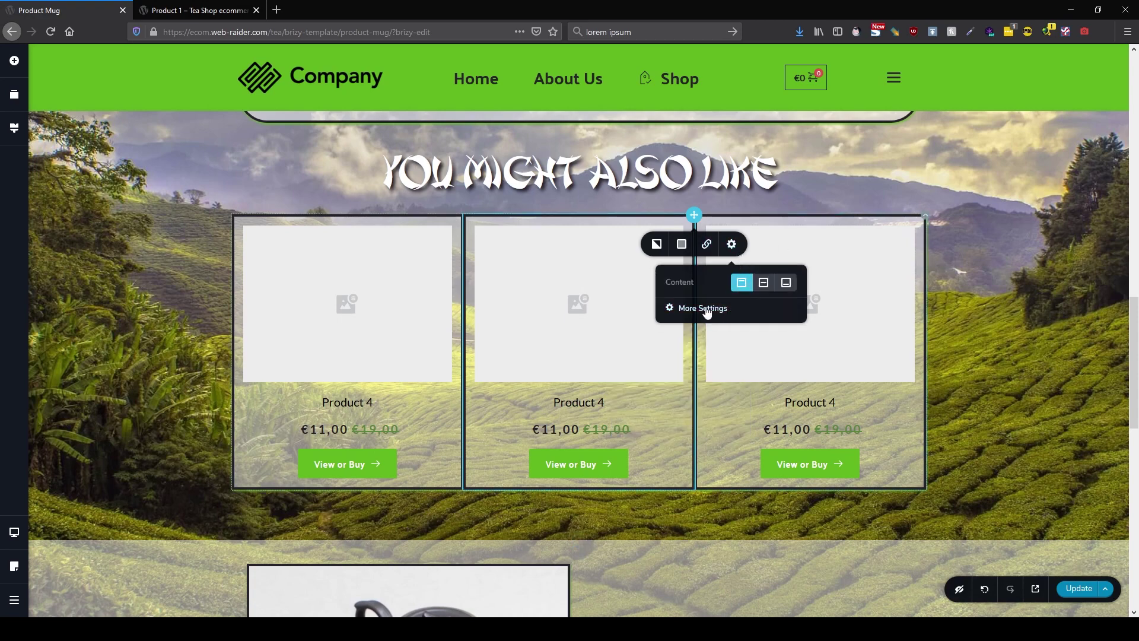
{"action": "left_click", "coordinate": [709, 310]}
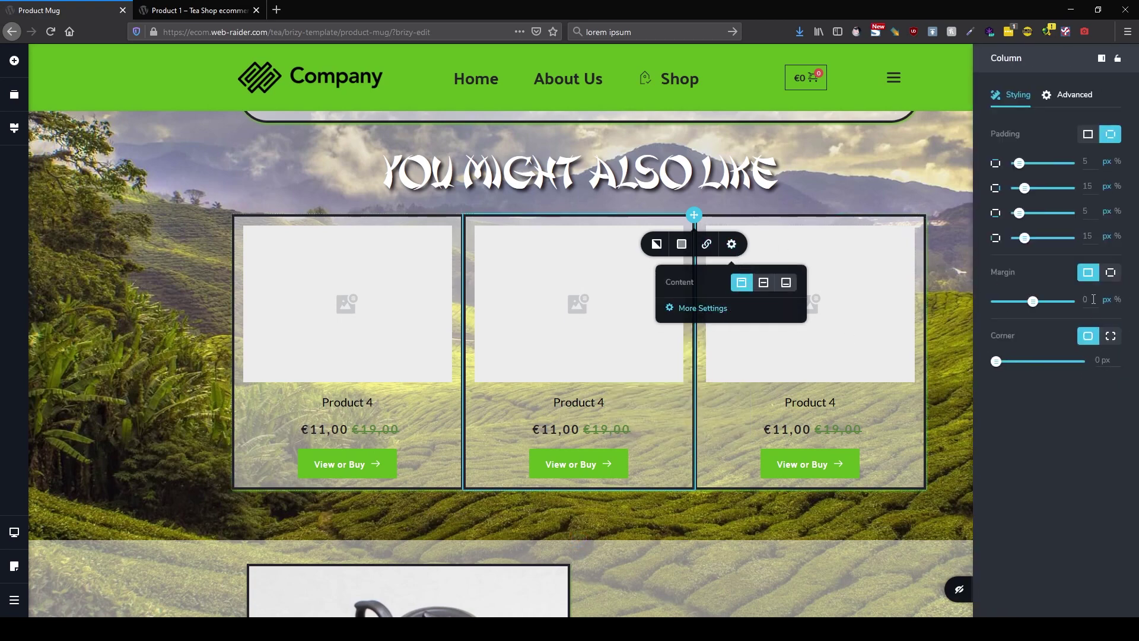
{"action": "left_click", "coordinate": [948, 309]}
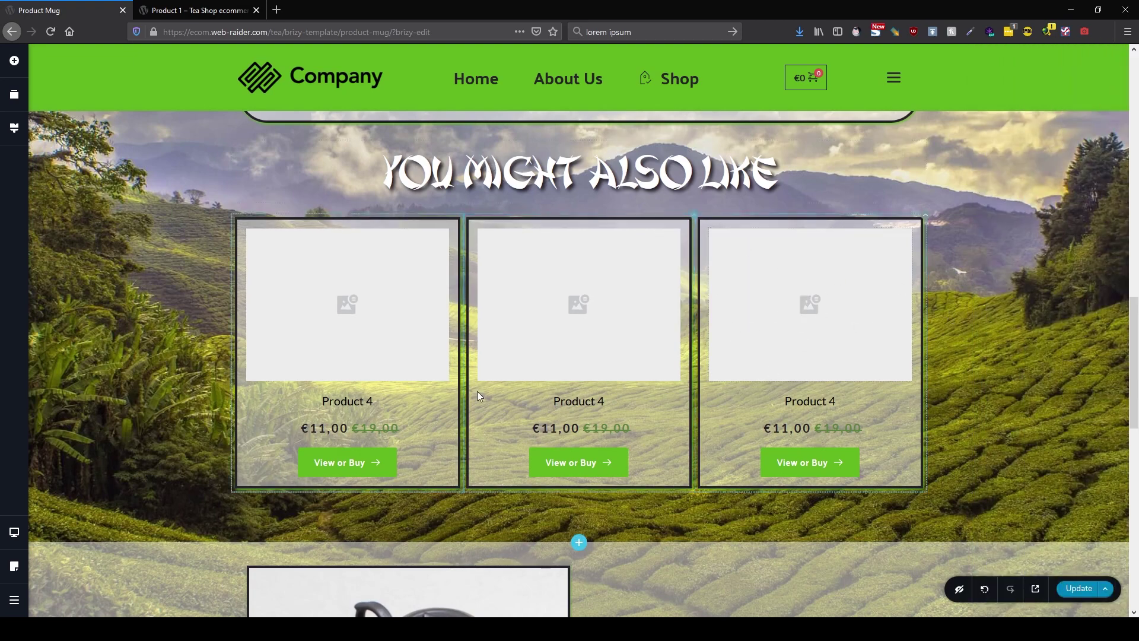
{"action": "key", "text": "ctrl+s"}
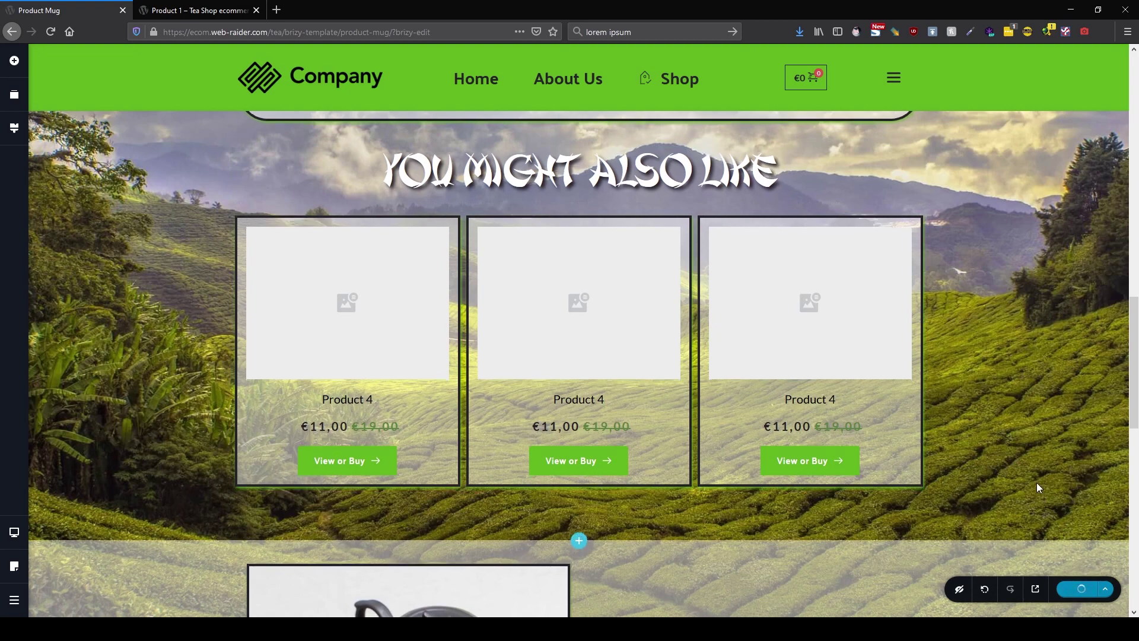
Delete the "Learn all about tea" section above the footer and update the template.
{"action": "scroll", "coordinate": [1037, 482], "scroll_direction": "down", "scroll_amount": 6}
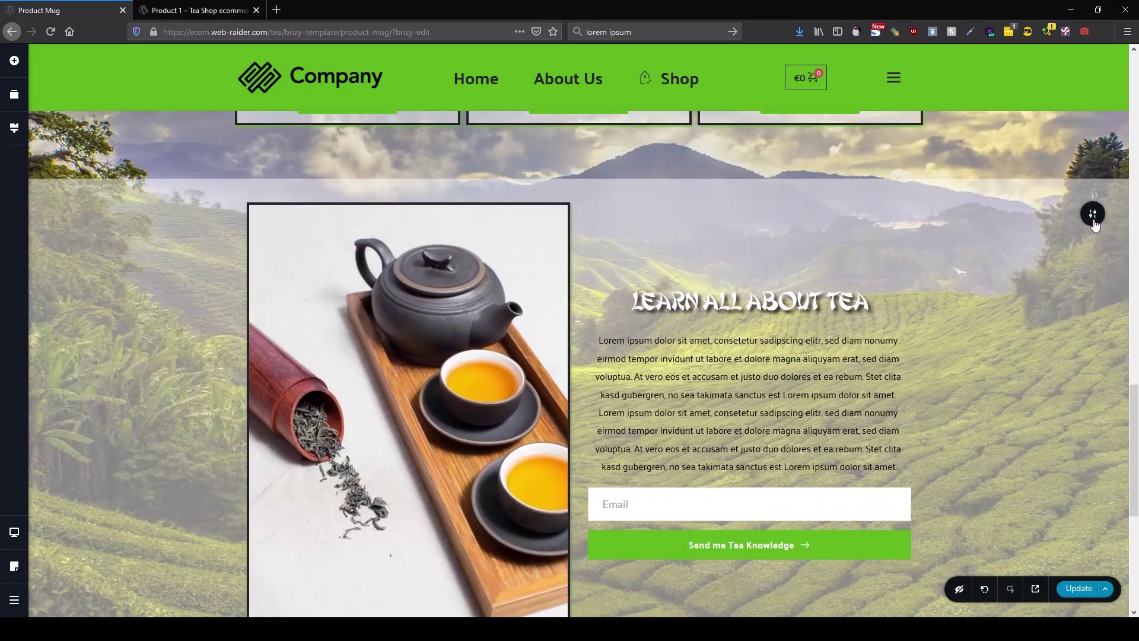
{"action": "left_click", "coordinate": [1091, 214]}
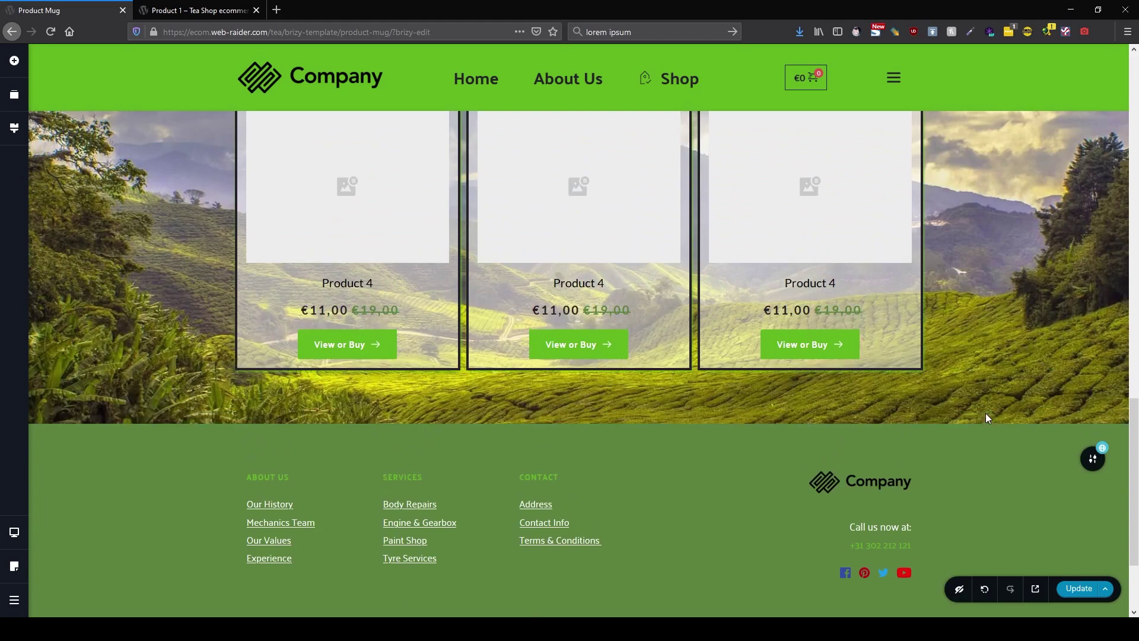
{"action": "scroll", "coordinate": [986, 414], "scroll_direction": "up", "scroll_amount": 15}
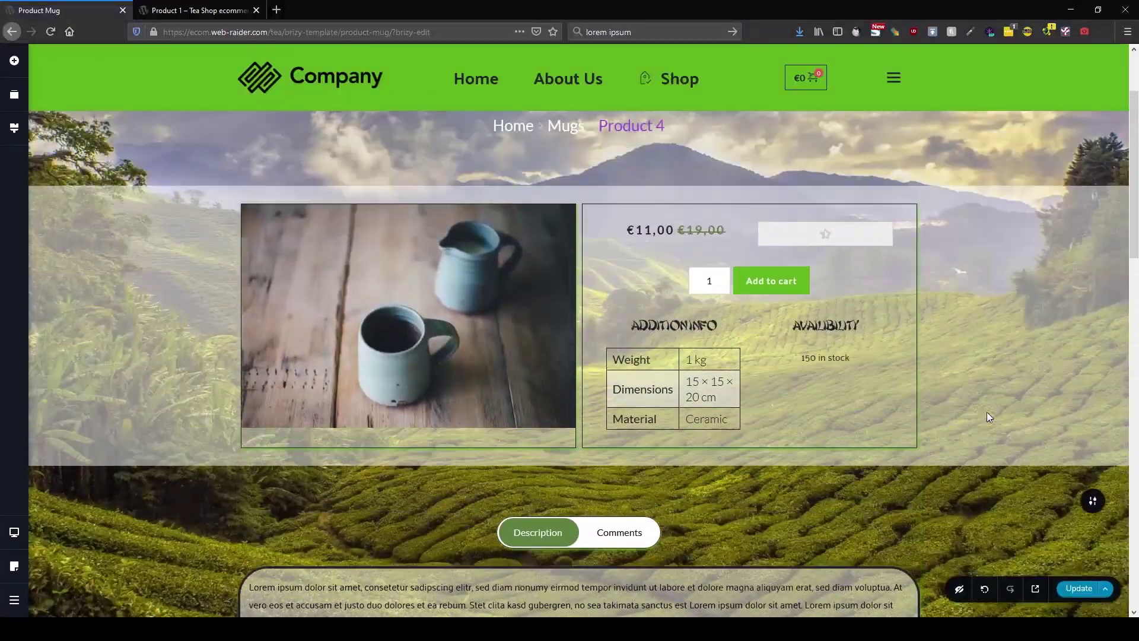
{"action": "scroll", "coordinate": [987, 416], "scroll_direction": "up", "scroll_amount": 2}
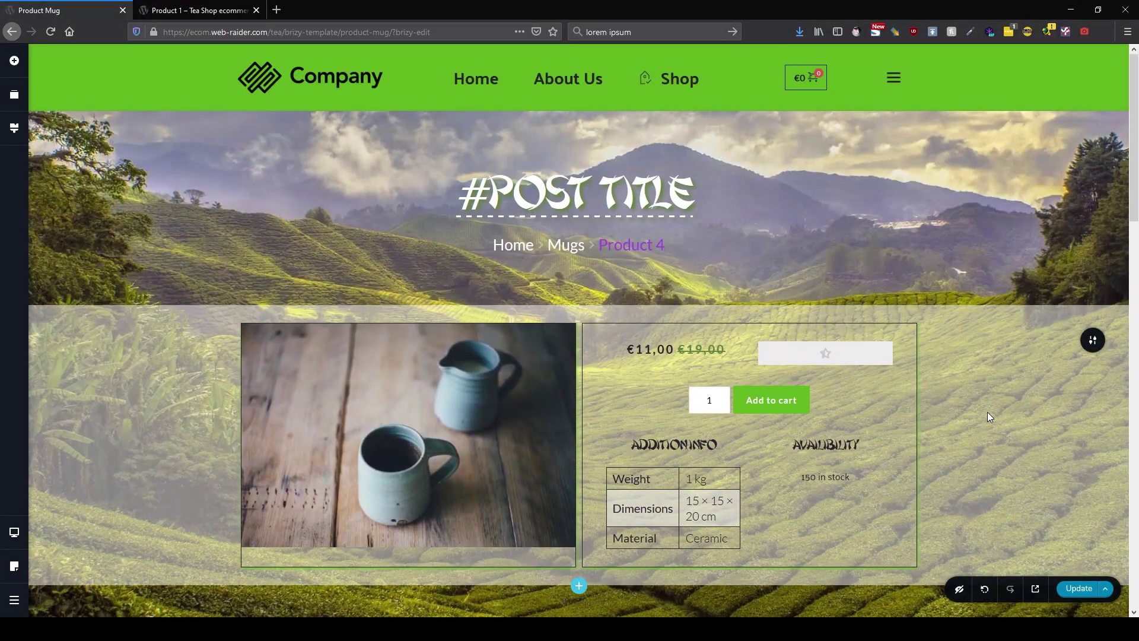
{"action": "left_click", "coordinate": [1079, 587]}
Open the live tea shop site in a new browser tab and go to Product 1 through the Shop page.
{"action": "left_click", "coordinate": [202, 11]}
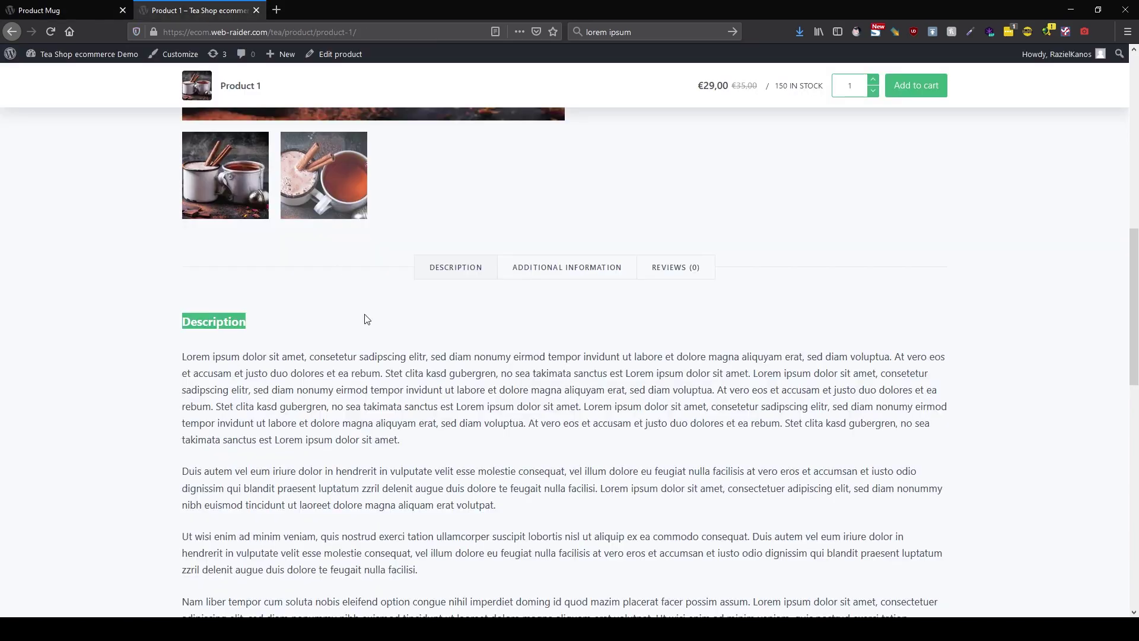
{"action": "scroll", "coordinate": [471, 411], "scroll_direction": "up", "scroll_amount": 10}
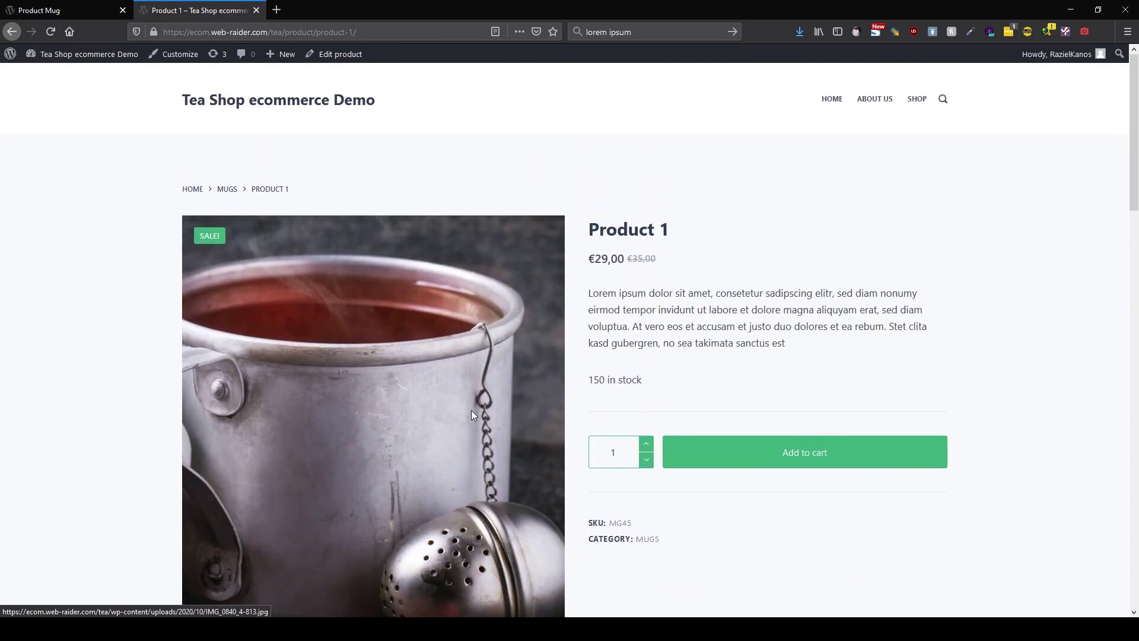
{"action": "middle_click", "coordinate": [322, 105]}
{"action": "left_click", "coordinate": [325, 9]}
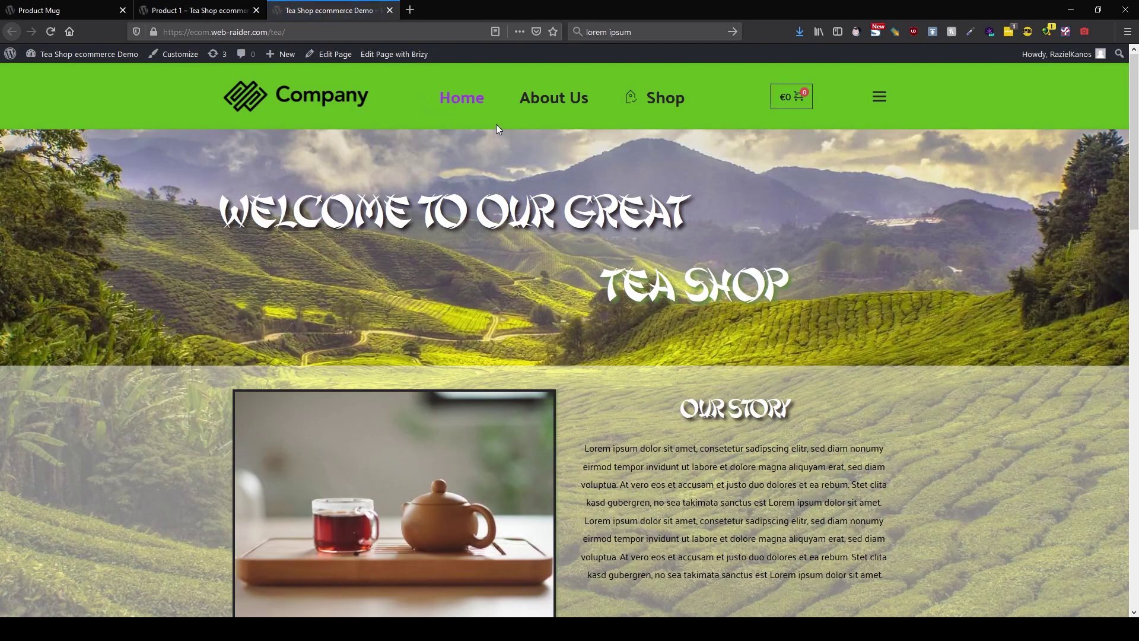
{"action": "left_click", "coordinate": [676, 99]}
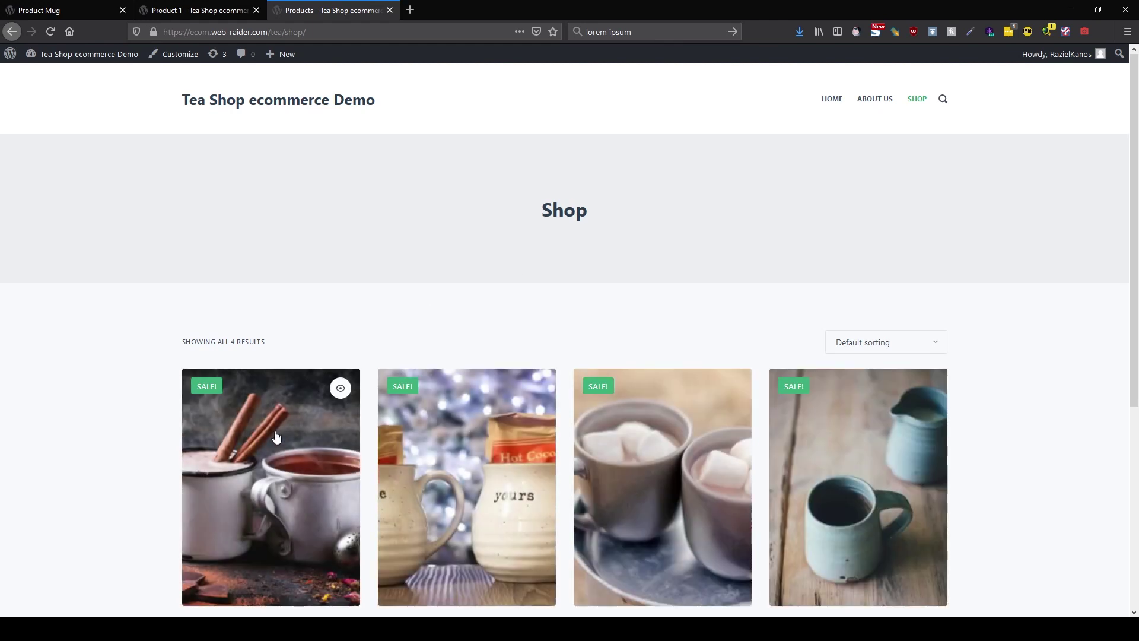
{"action": "left_click", "coordinate": [273, 432]}
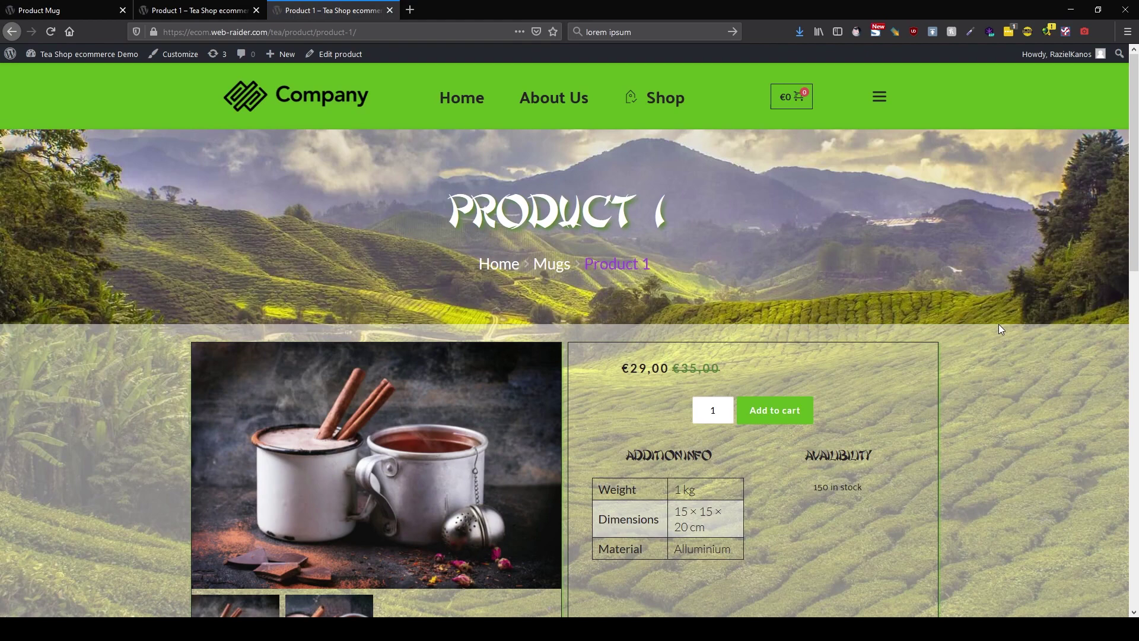
Examine the Product 1 page's layout and test its image gallery by switching between the two thumbnails.
{"action": "scroll", "coordinate": [998, 324], "scroll_direction": "down", "scroll_amount": 5}
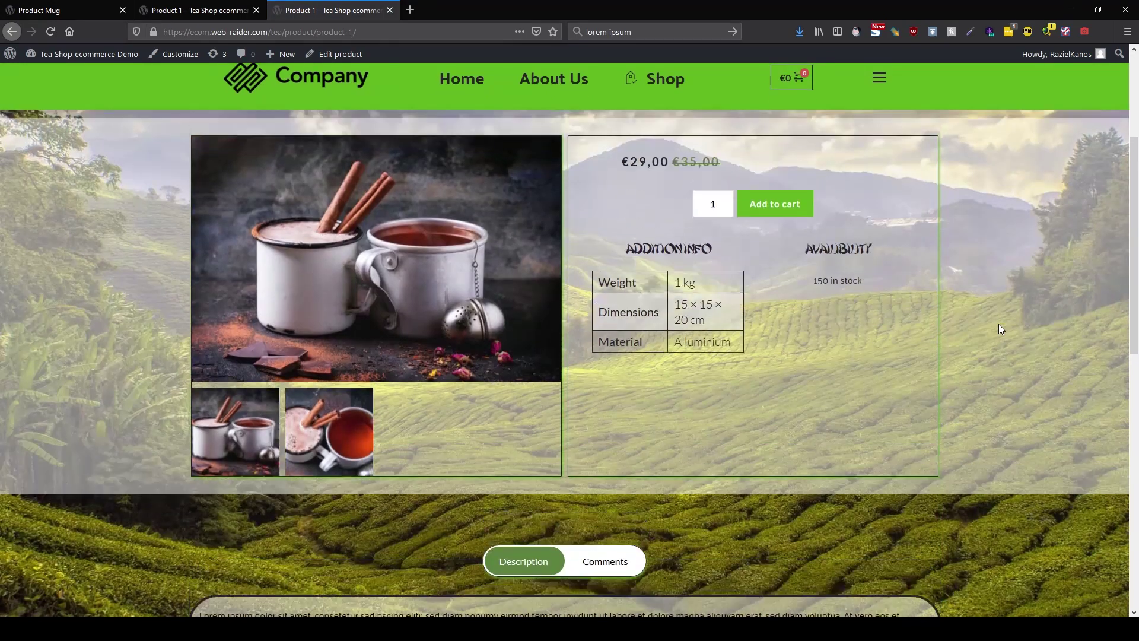
{"action": "scroll", "coordinate": [998, 324], "scroll_direction": "up", "scroll_amount": 4}
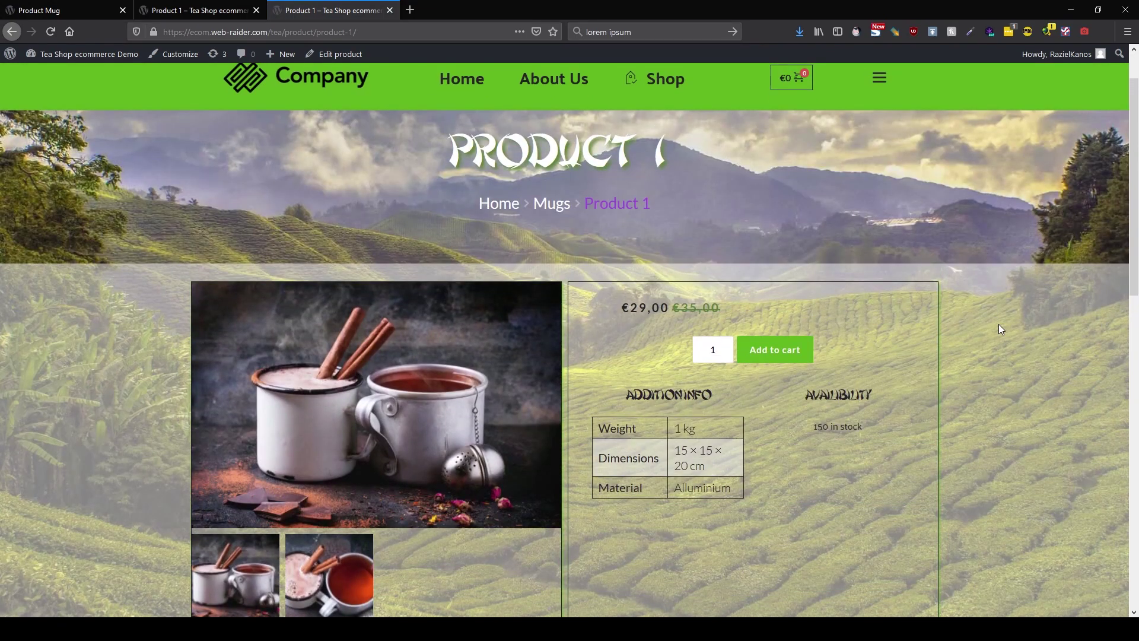
{"action": "scroll", "coordinate": [998, 324], "scroll_direction": "down", "scroll_amount": 2}
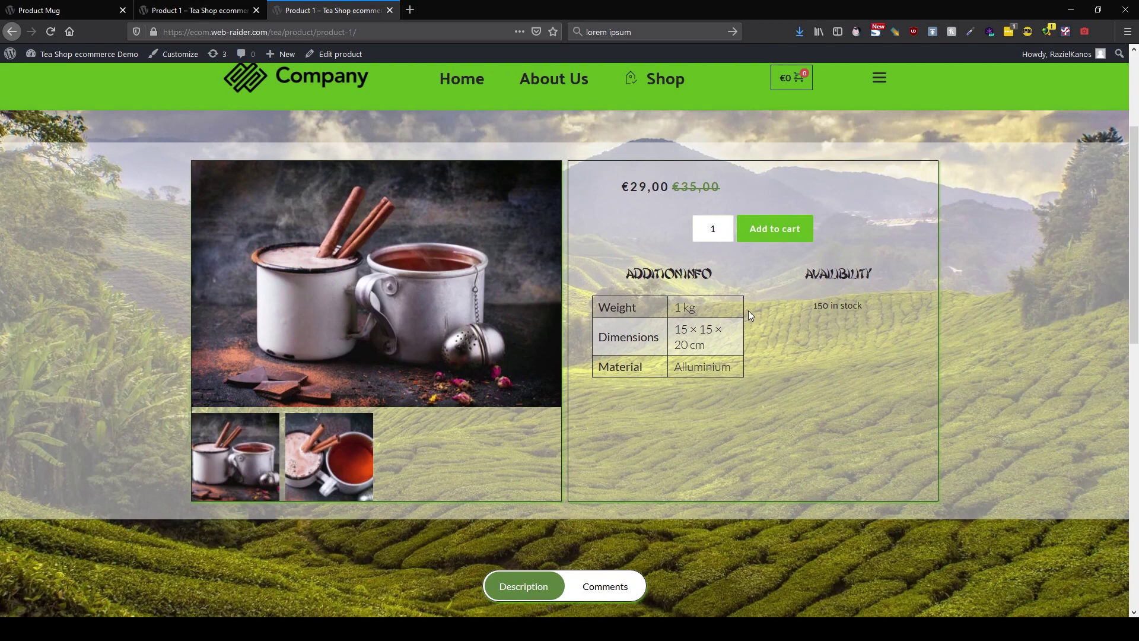
{"action": "left_click", "coordinate": [332, 453]}
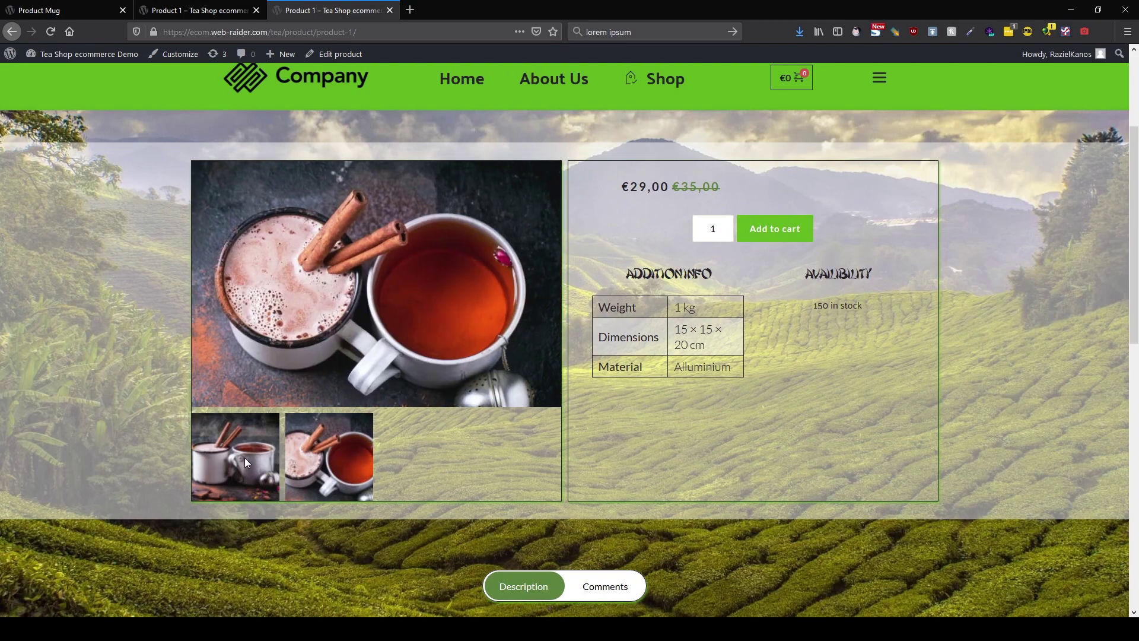
{"action": "left_click", "coordinate": [247, 462]}
{"action": "left_click", "coordinate": [322, 458]}
{"action": "left_click", "coordinate": [258, 458]}
{"action": "left_click", "coordinate": [325, 465]}
{"action": "left_click", "coordinate": [249, 451]}
Test the Description/Comments switcher on the Product 1 page and inspect the "You might also like" section.
{"action": "scroll", "coordinate": [461, 464], "scroll_direction": "down", "scroll_amount": 10}
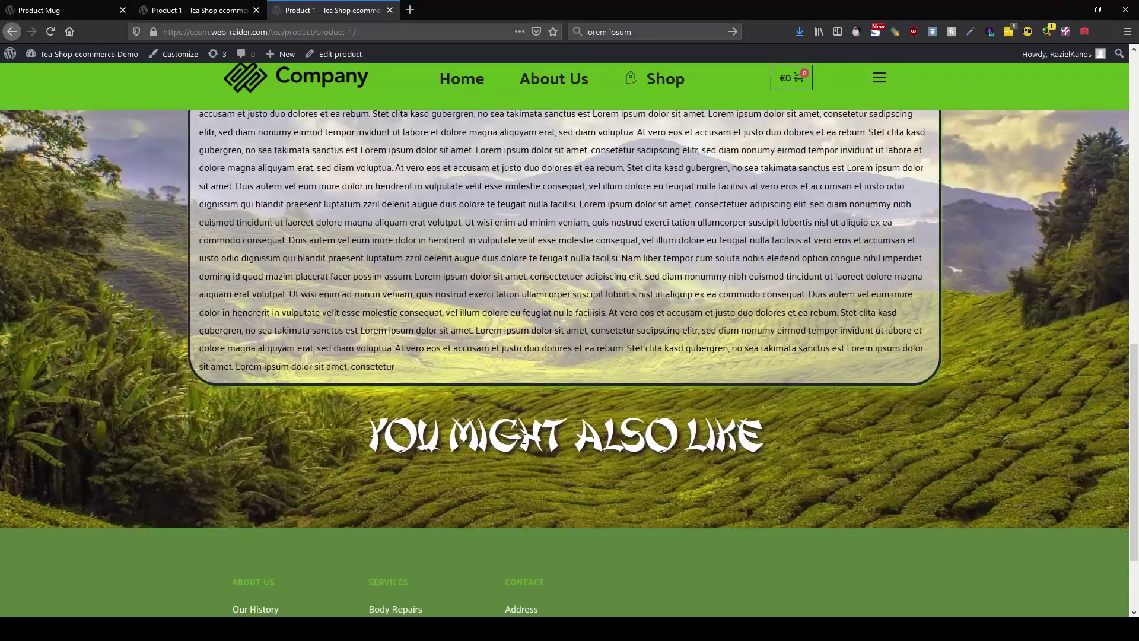
{"action": "scroll", "coordinate": [453, 350], "scroll_direction": "up", "scroll_amount": 4}
{"action": "left_click", "coordinate": [600, 289]}
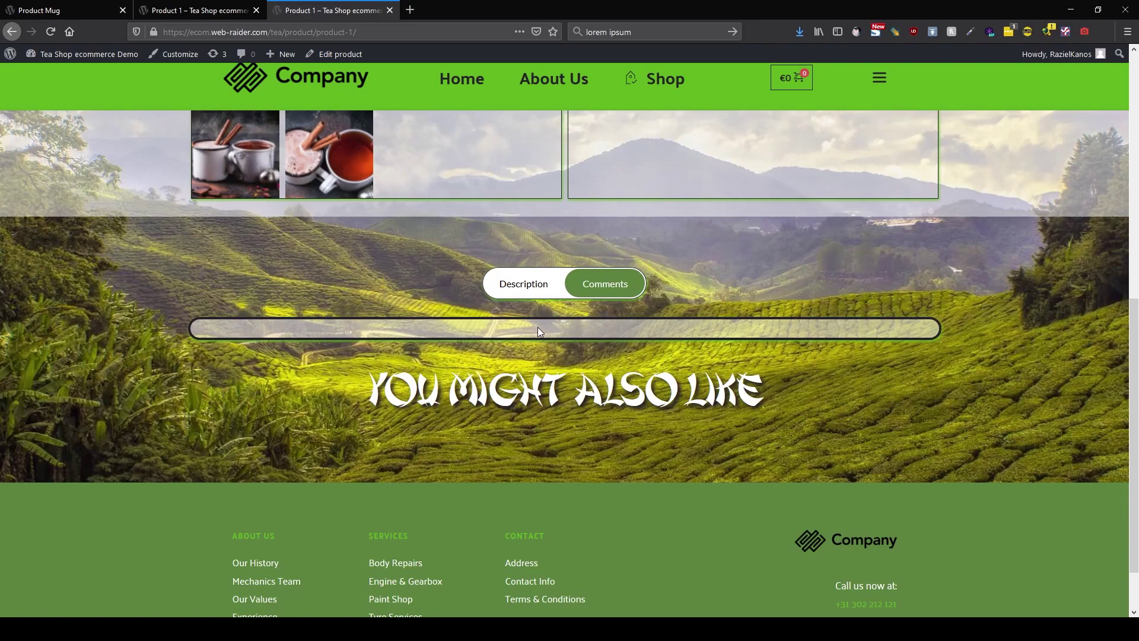
{"action": "left_click", "coordinate": [525, 287]}
{"action": "scroll", "coordinate": [586, 400], "scroll_direction": "down", "scroll_amount": 3}
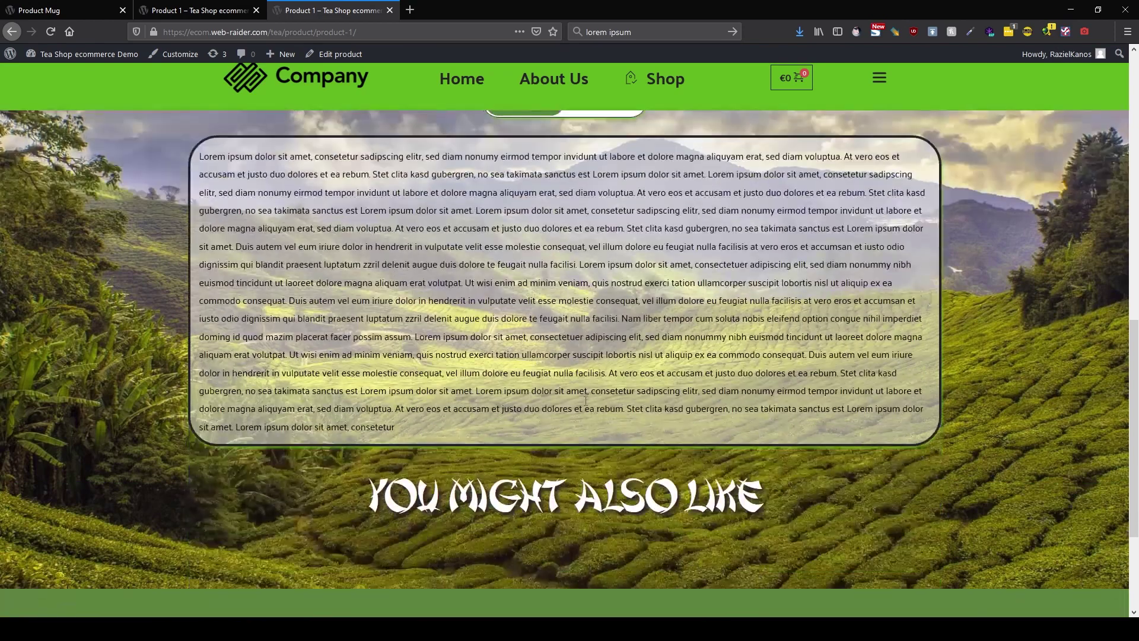
{"action": "scroll", "coordinate": [586, 401], "scroll_direction": "down", "scroll_amount": 3}
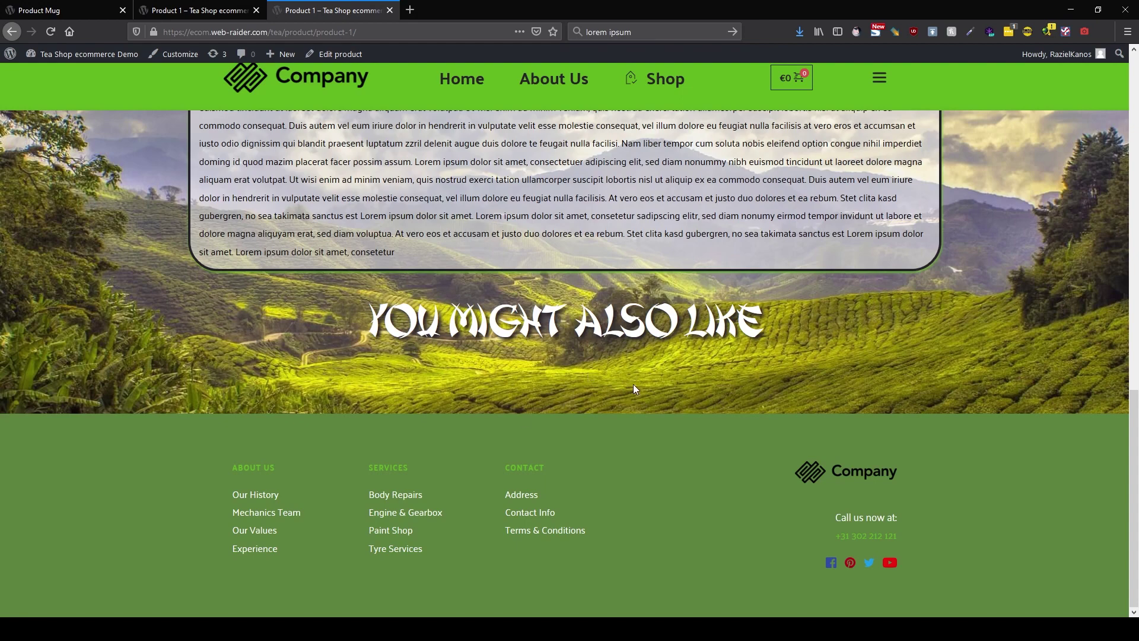
Open Product 1 for editing in the WordPress admin and bring up its product data settings.
{"action": "left_click", "coordinate": [199, 11]}
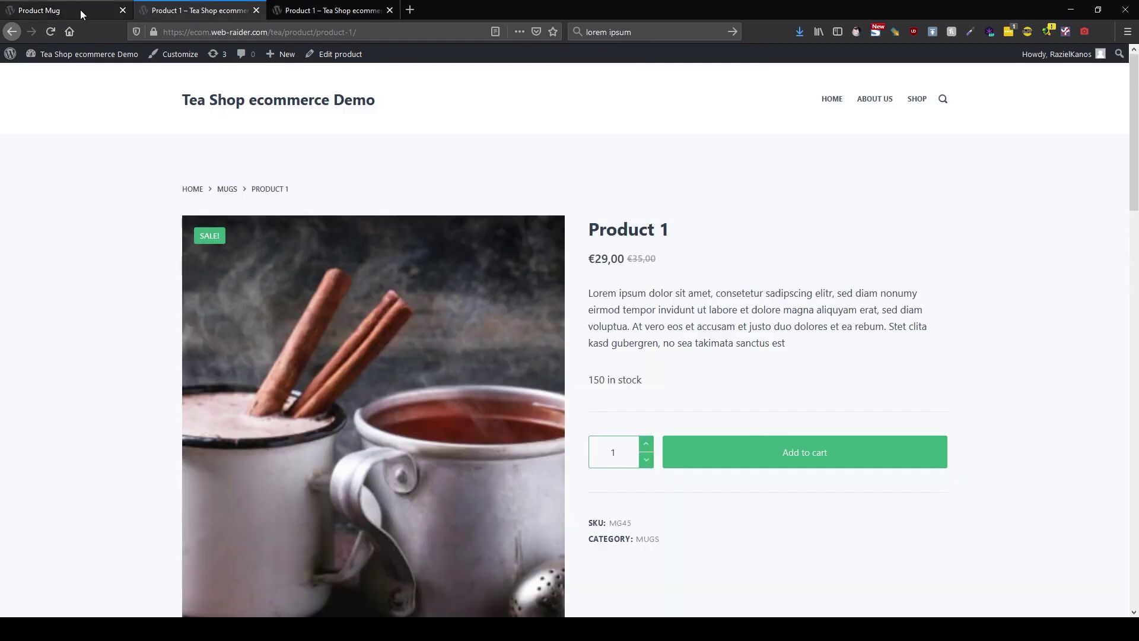
{"action": "left_click", "coordinate": [81, 13]}
{"action": "left_click", "coordinate": [163, 11]}
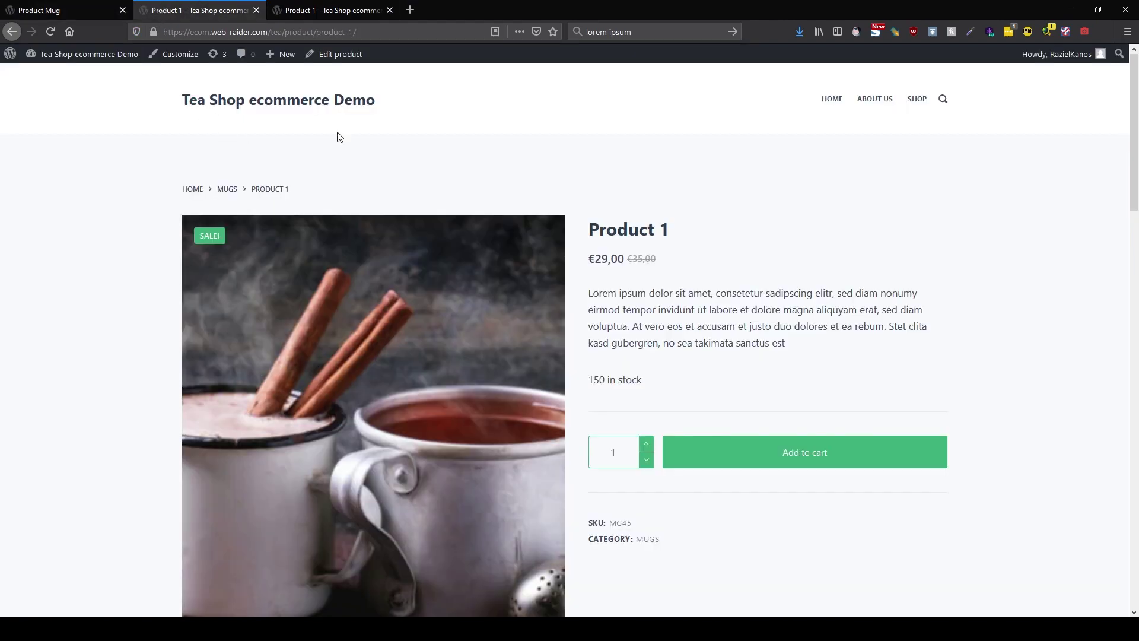
{"action": "left_click", "coordinate": [338, 54]}
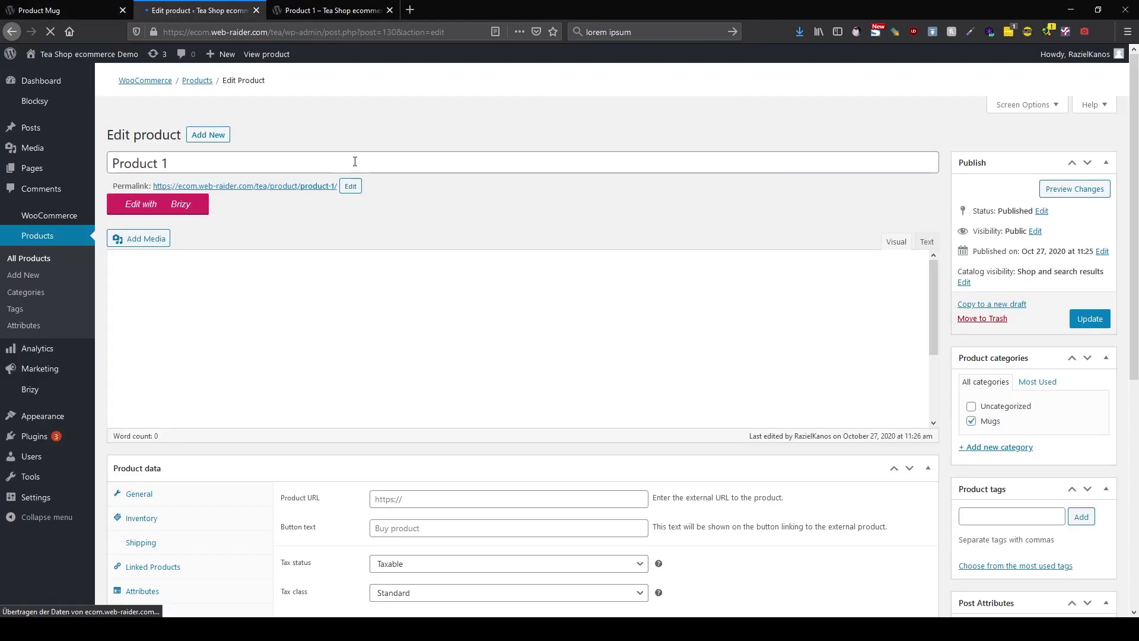
{"action": "scroll", "coordinate": [347, 385], "scroll_direction": "down", "scroll_amount": 10}
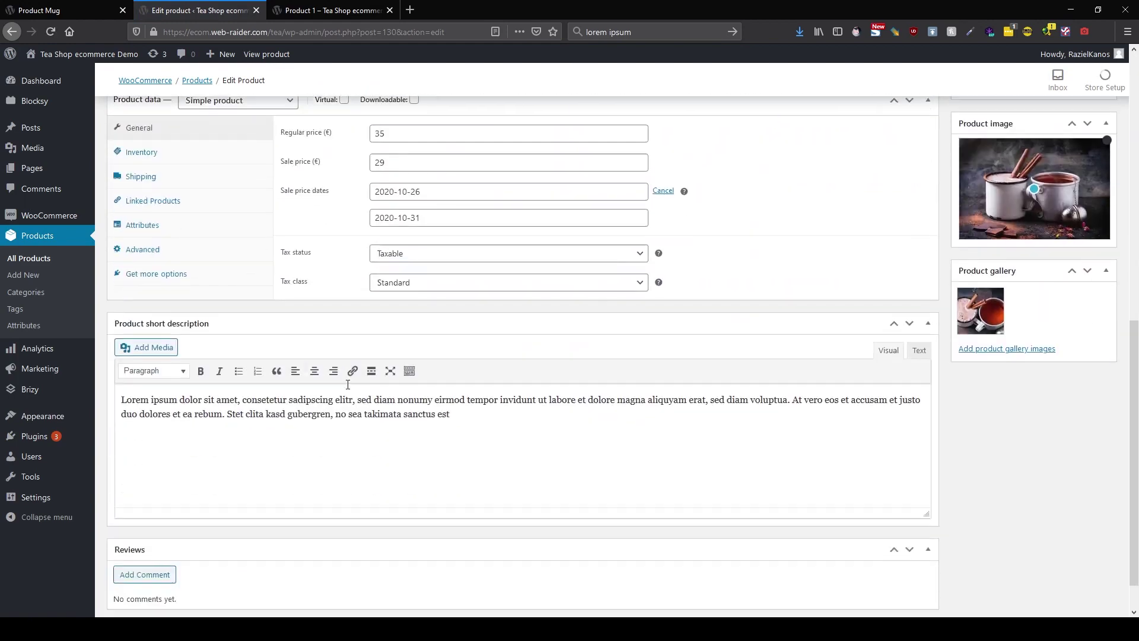
Add Product 2 as the first upsell in Product 1's linked products.
{"action": "left_click", "coordinate": [156, 250]}
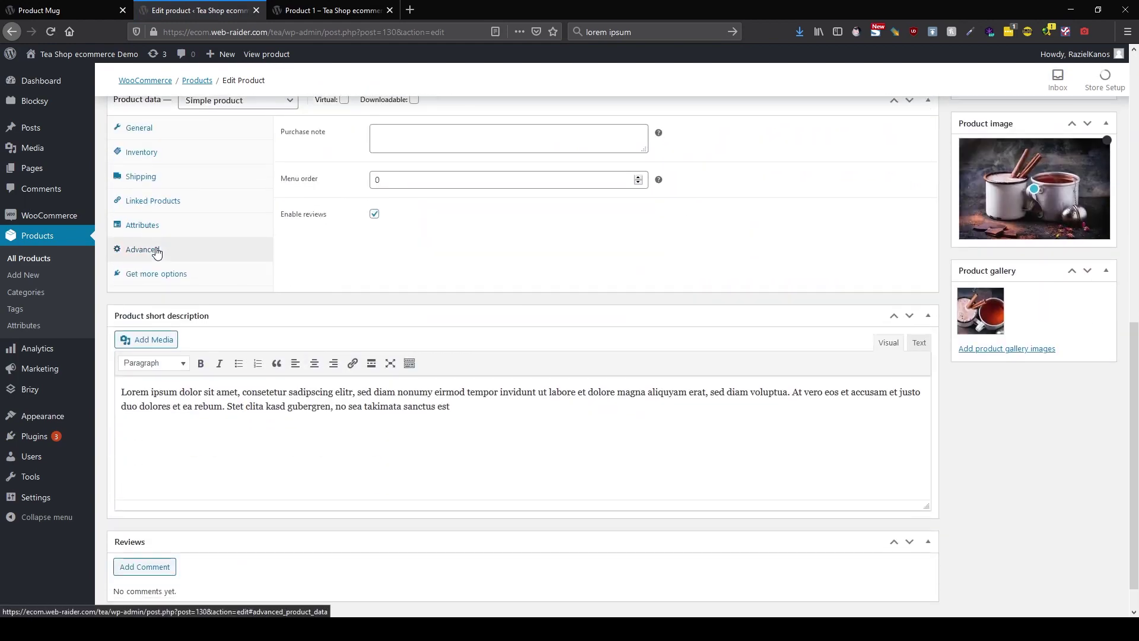
{"action": "scroll", "coordinate": [372, 288], "scroll_direction": "up", "scroll_amount": 2}
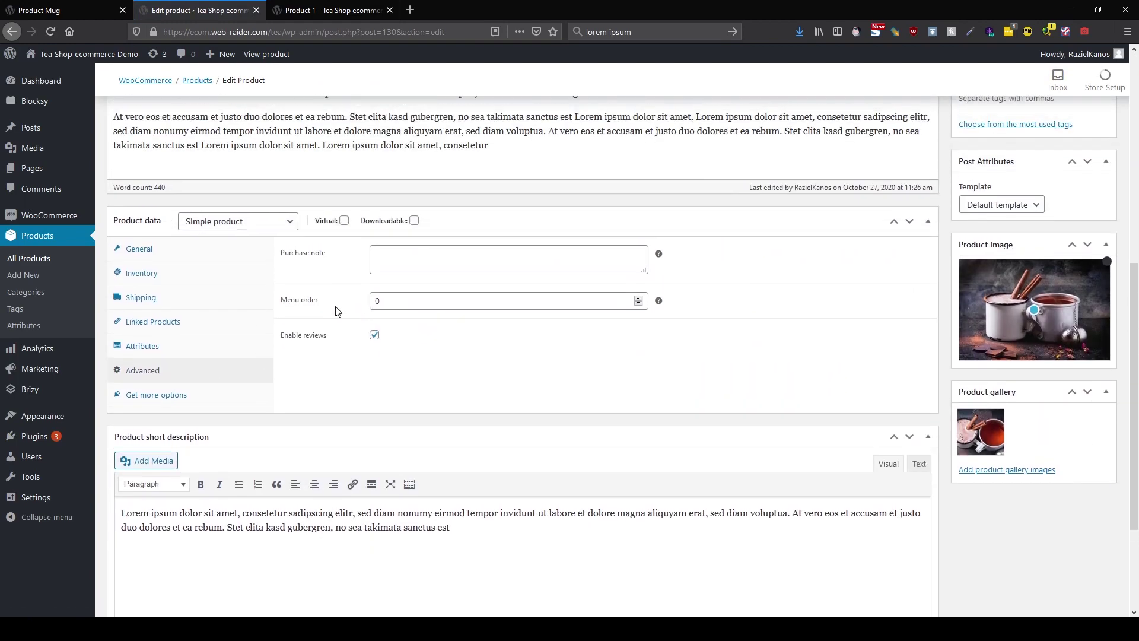
{"action": "left_click", "coordinate": [158, 348]}
{"action": "left_click", "coordinate": [146, 321]}
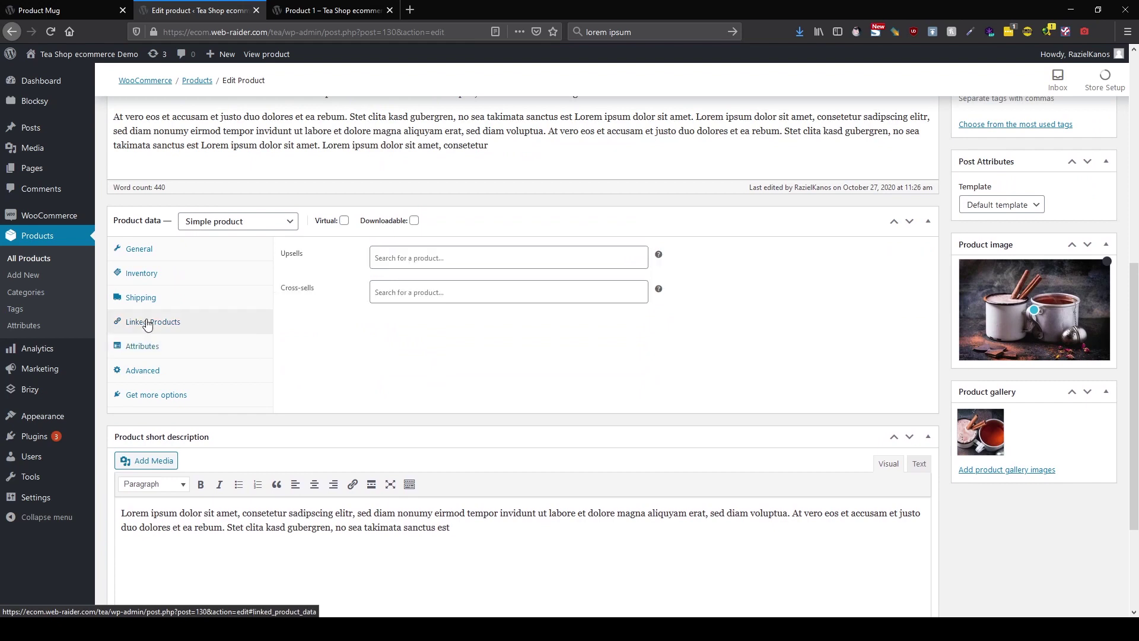
{"action": "left_click", "coordinate": [432, 256]}
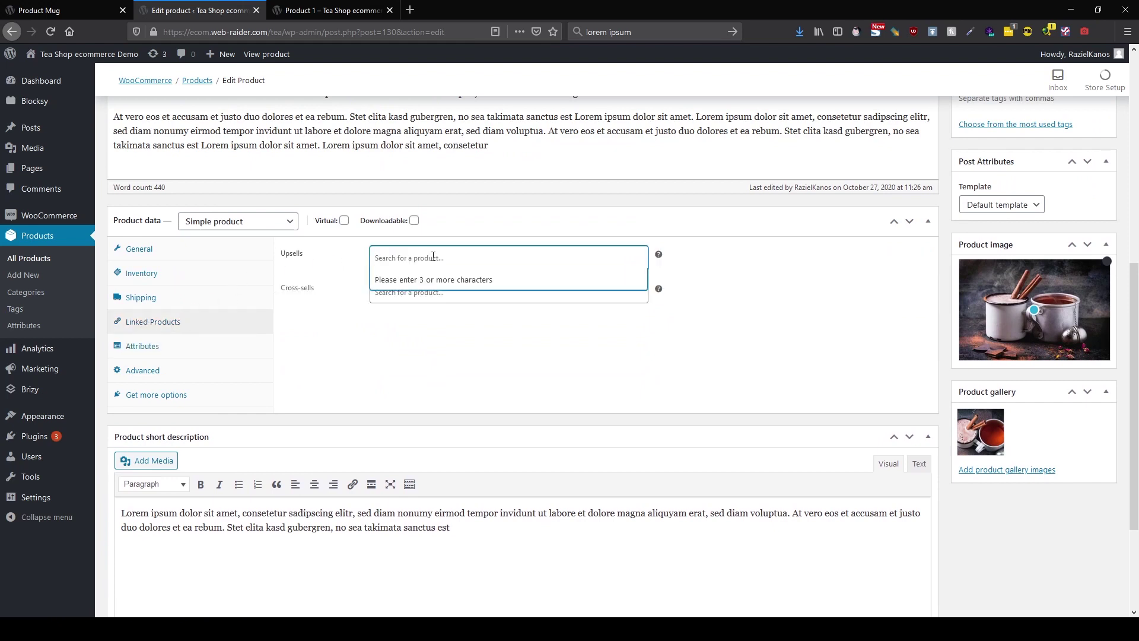
{"action": "type", "text": "pro"}
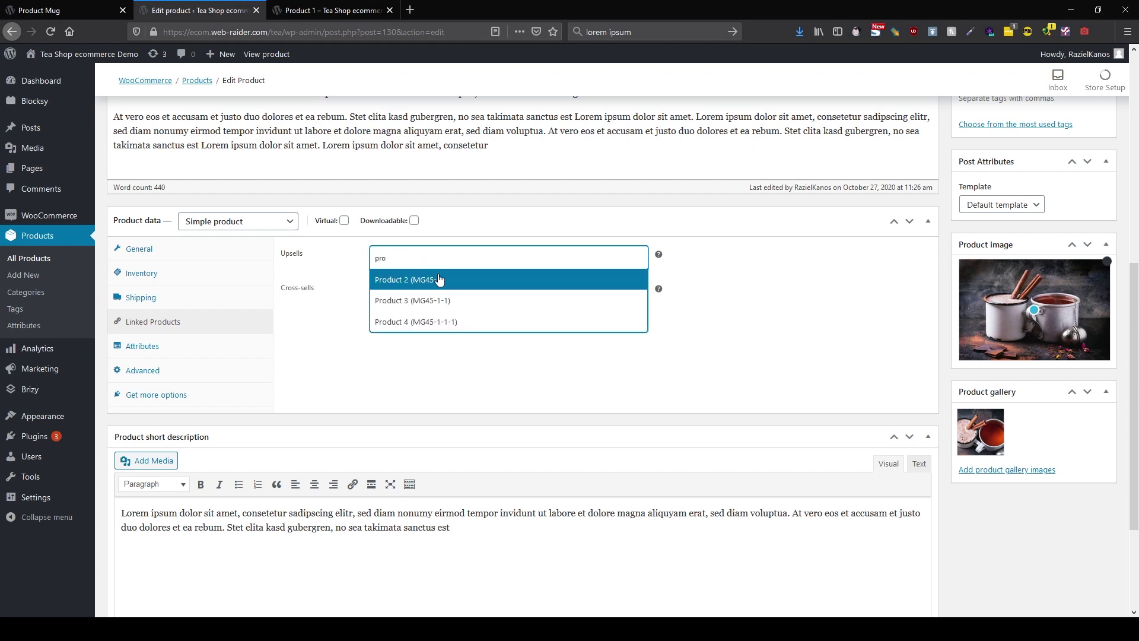
{"action": "left_click", "coordinate": [438, 278]}
Add Product 3 and Product 4 to Product 1's upsells and update the product.
{"action": "type", "text": "p"}
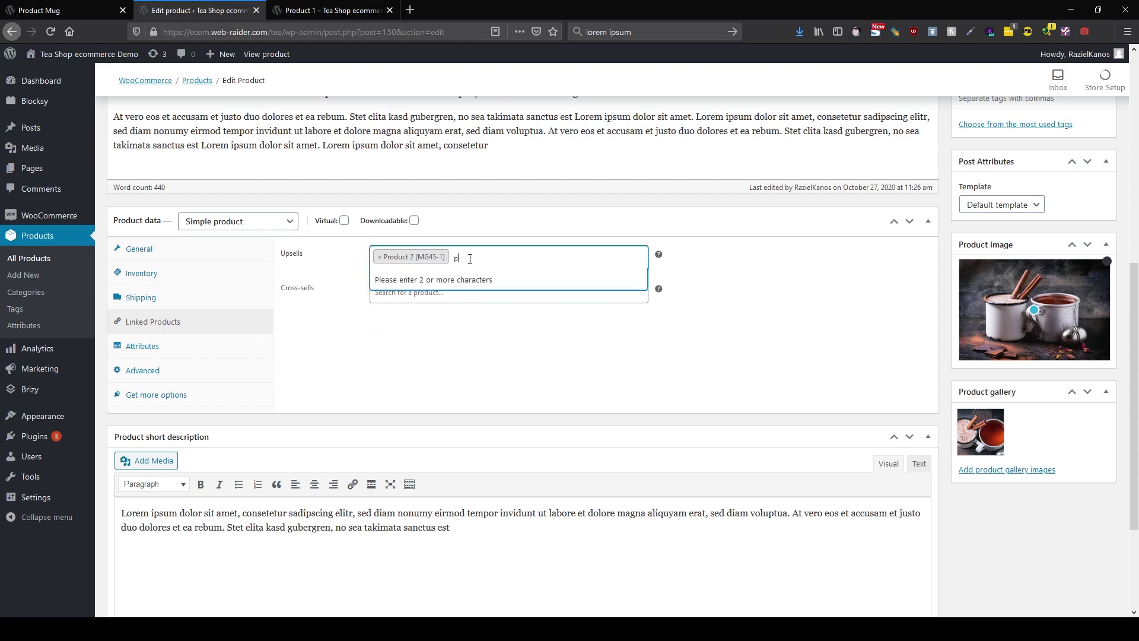
{"action": "type", "text": "ro"}
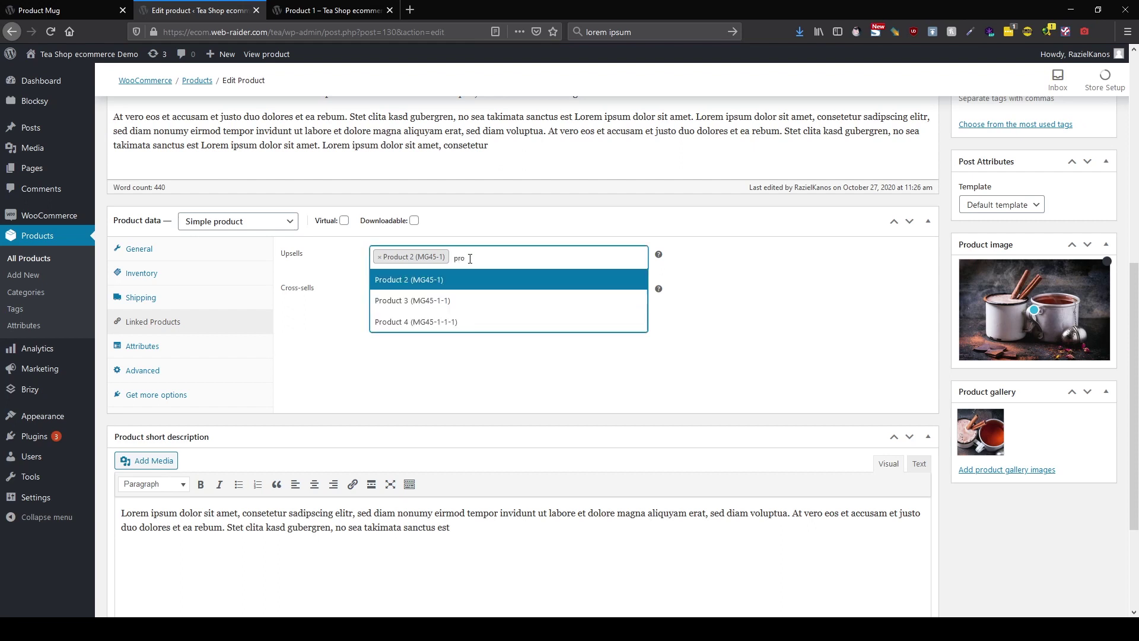
{"action": "left_click", "coordinate": [439, 305]}
{"action": "left_click", "coordinate": [554, 255]}
{"action": "type", "text": "pro"}
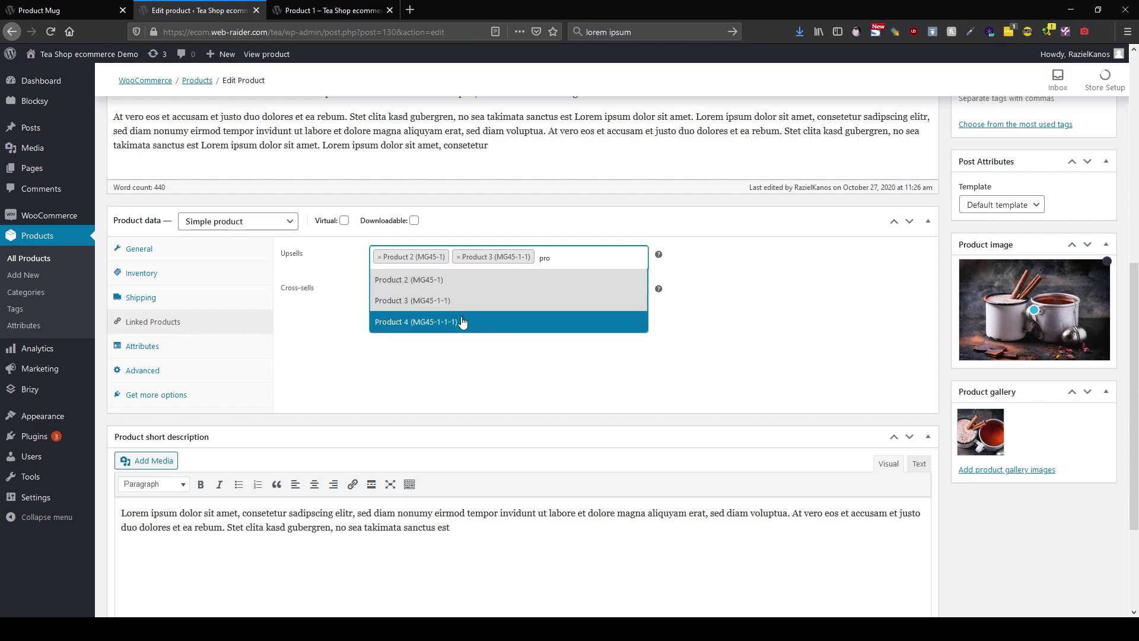
{"action": "left_click", "coordinate": [461, 323]}
{"action": "scroll", "coordinate": [898, 390], "scroll_direction": "up", "scroll_amount": 7}
{"action": "left_click", "coordinate": [1089, 301]}
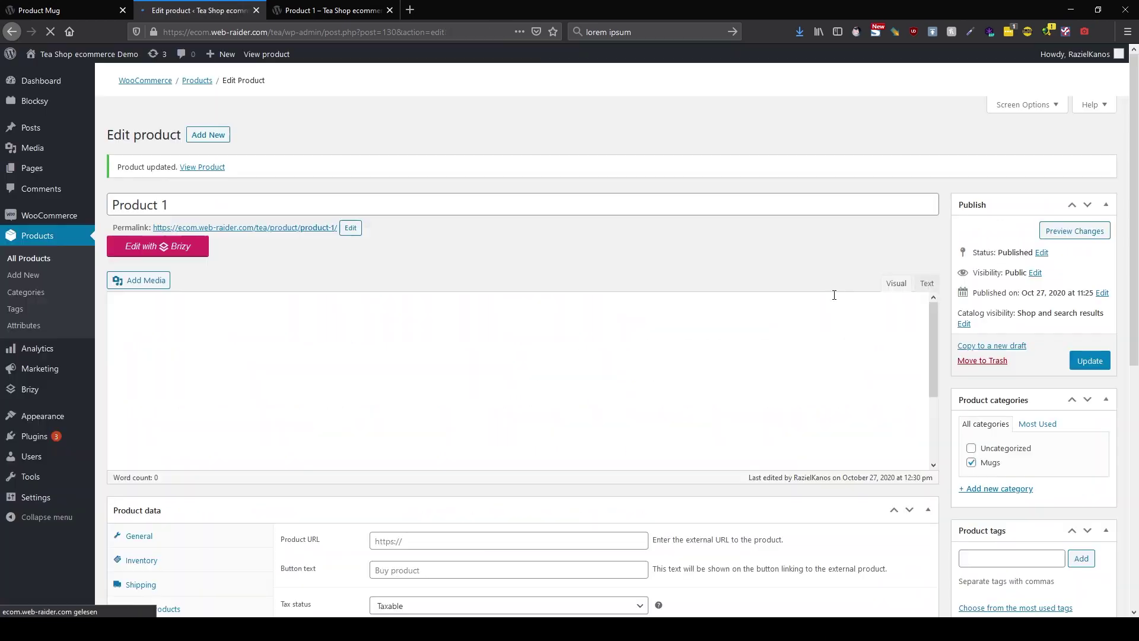
Go to the list of all products and open Product 2, Product 3 and Product 4 for editing in separate browser tabs.
{"action": "left_click", "coordinate": [28, 264]}
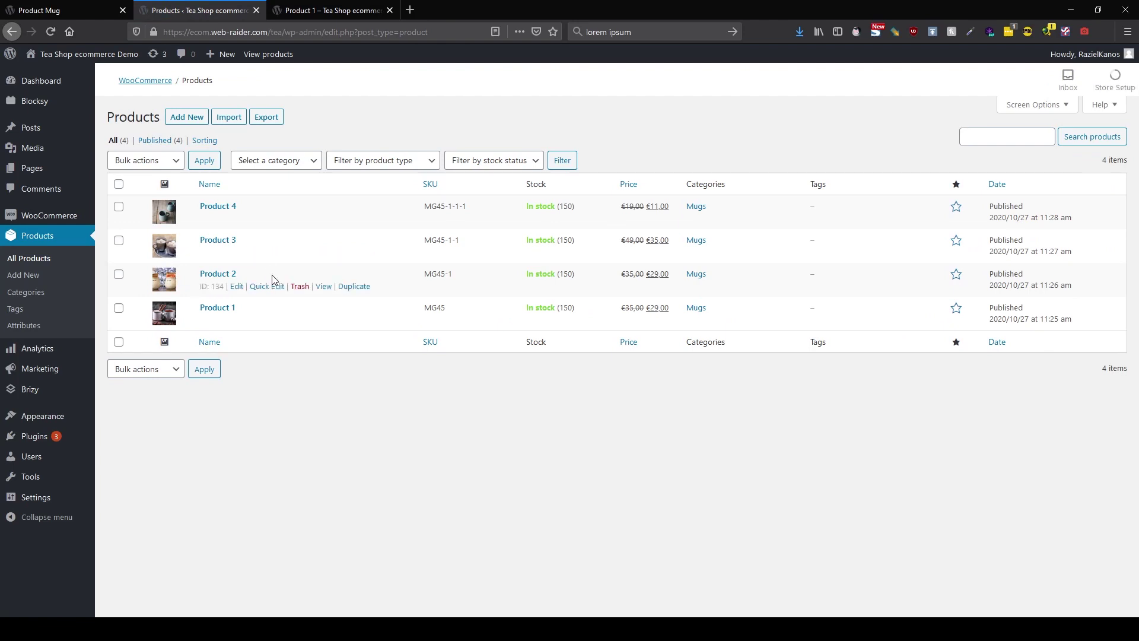
{"action": "middle_click", "coordinate": [237, 287]}
{"action": "middle_click", "coordinate": [237, 252]}
{"action": "middle_click", "coordinate": [237, 219]}
Add Product 1 as the first upsell in Product 2's linked products.
{"action": "left_click", "coordinate": [306, 10]}
{"action": "scroll", "coordinate": [221, 313], "scroll_direction": "down", "scroll_amount": 8}
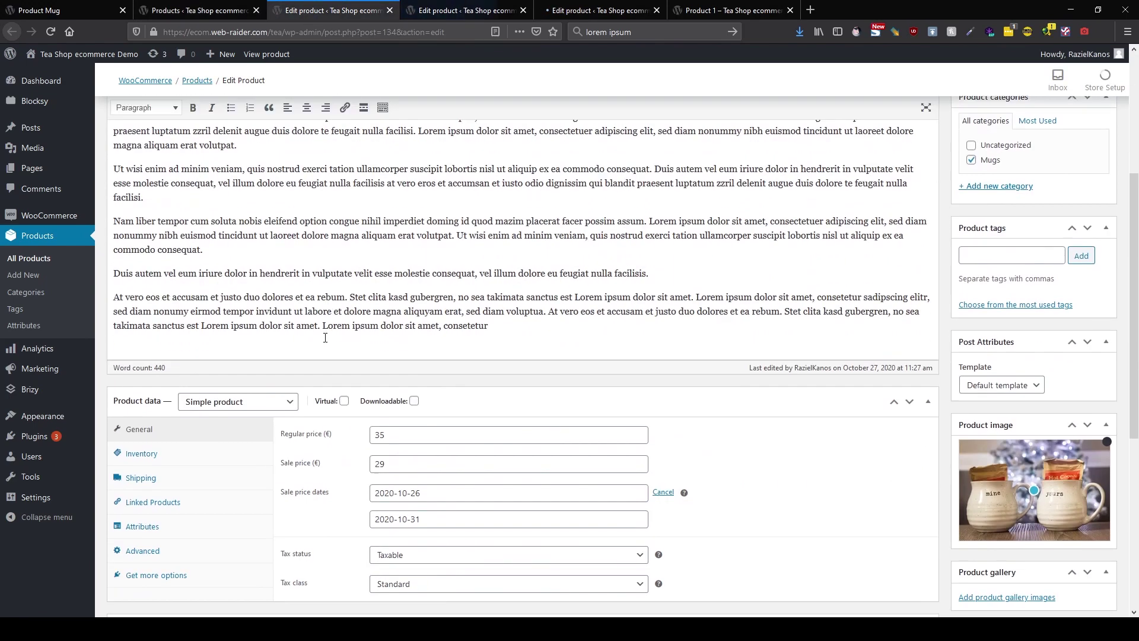
{"action": "left_click", "coordinate": [160, 352]}
{"action": "left_click", "coordinate": [454, 289]}
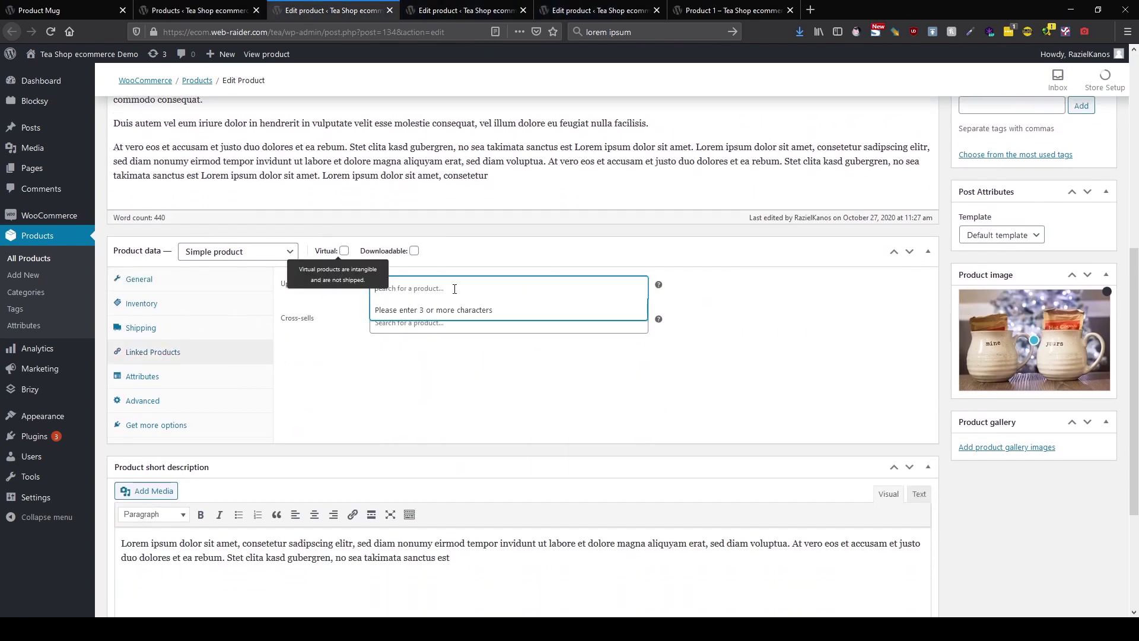
{"action": "type", "text": "pro"}
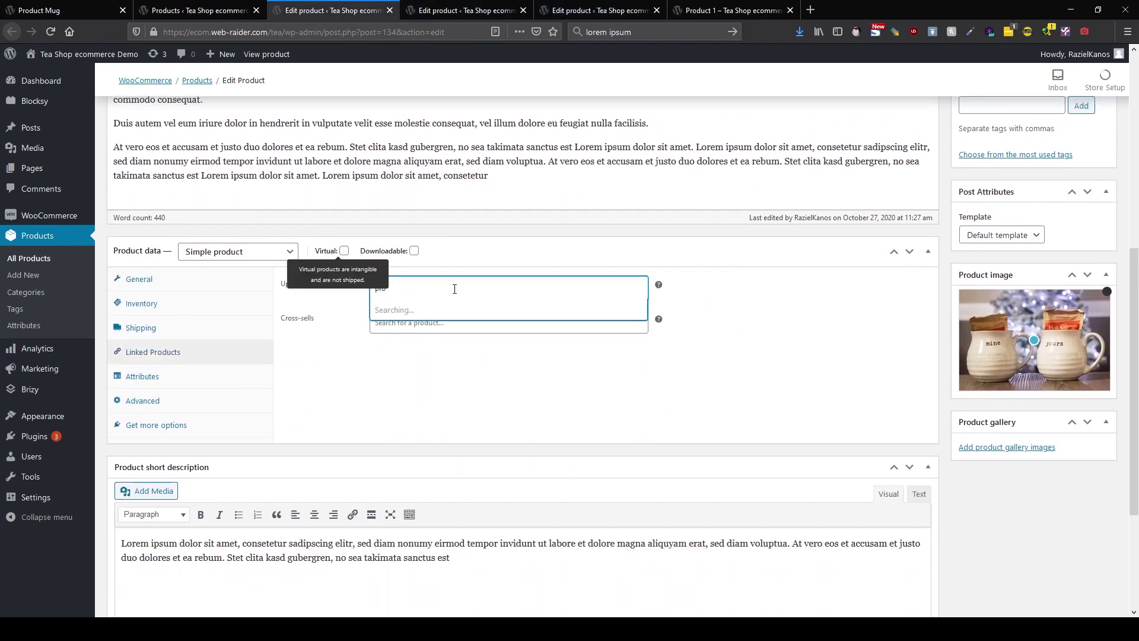
{"action": "left_click", "coordinate": [429, 320]}
Add Product 3 and Product 4 to Product 2's upsells and update the product.
{"action": "type", "text": "pro"}
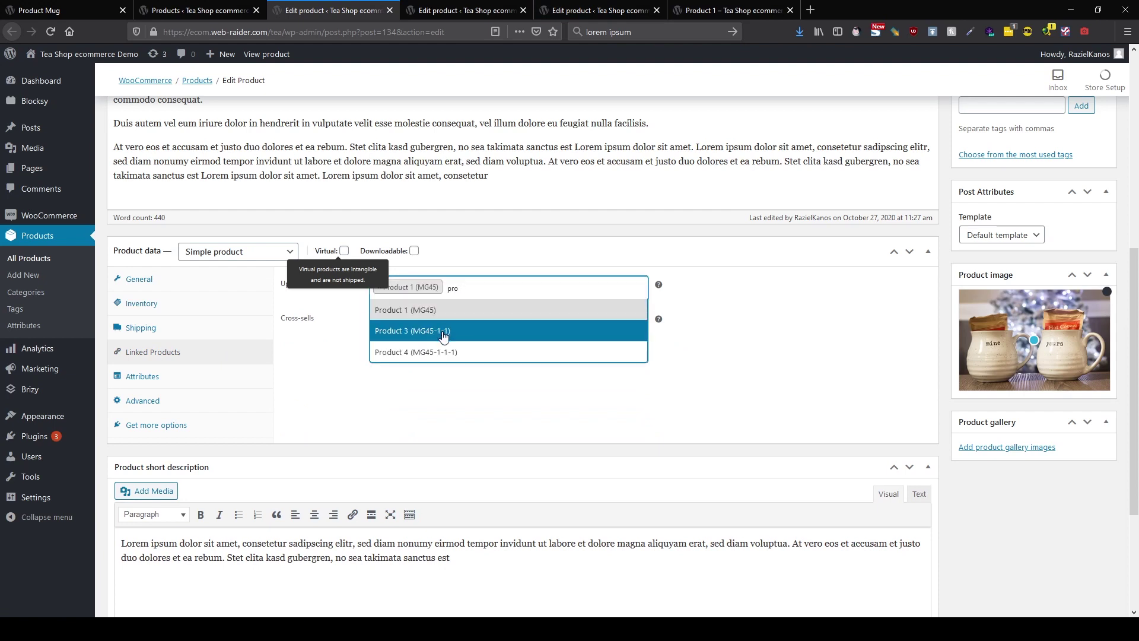
{"action": "left_click", "coordinate": [488, 328]}
{"action": "type", "text": "pr"}
{"action": "left_click", "coordinate": [433, 358]}
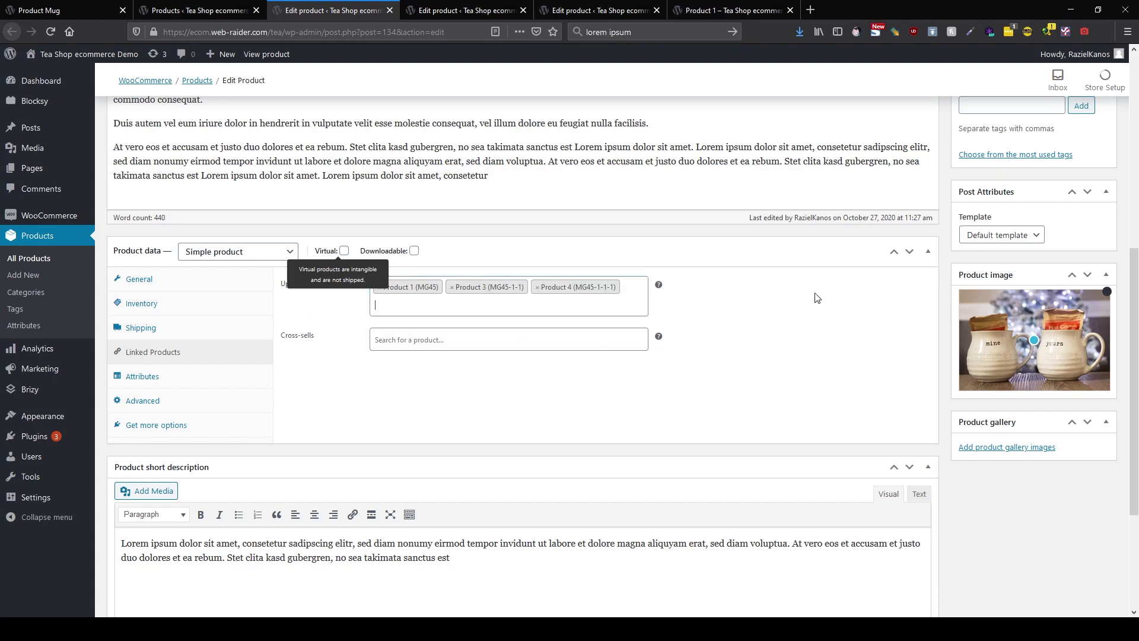
{"action": "scroll", "coordinate": [725, 319], "scroll_direction": "up", "scroll_amount": 7}
{"action": "left_click", "coordinate": [1090, 300]}
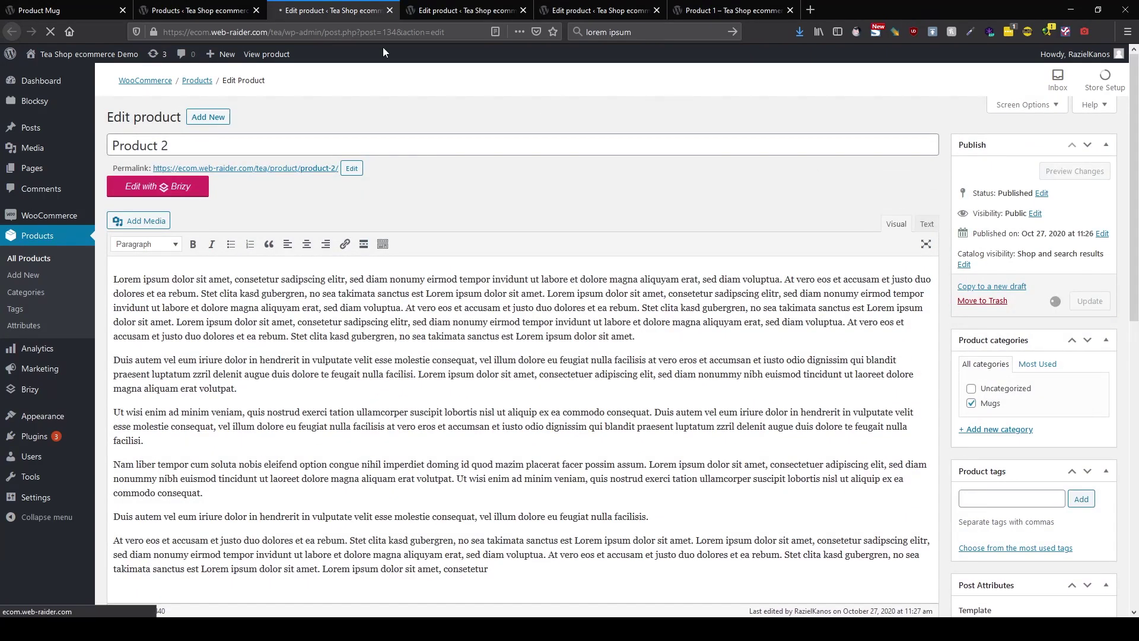
Add Product 1 as the first upsell in Product 3's linked products.
{"action": "left_click", "coordinate": [454, 11]}
{"action": "scroll", "coordinate": [343, 334], "scroll_direction": "down", "scroll_amount": 3}
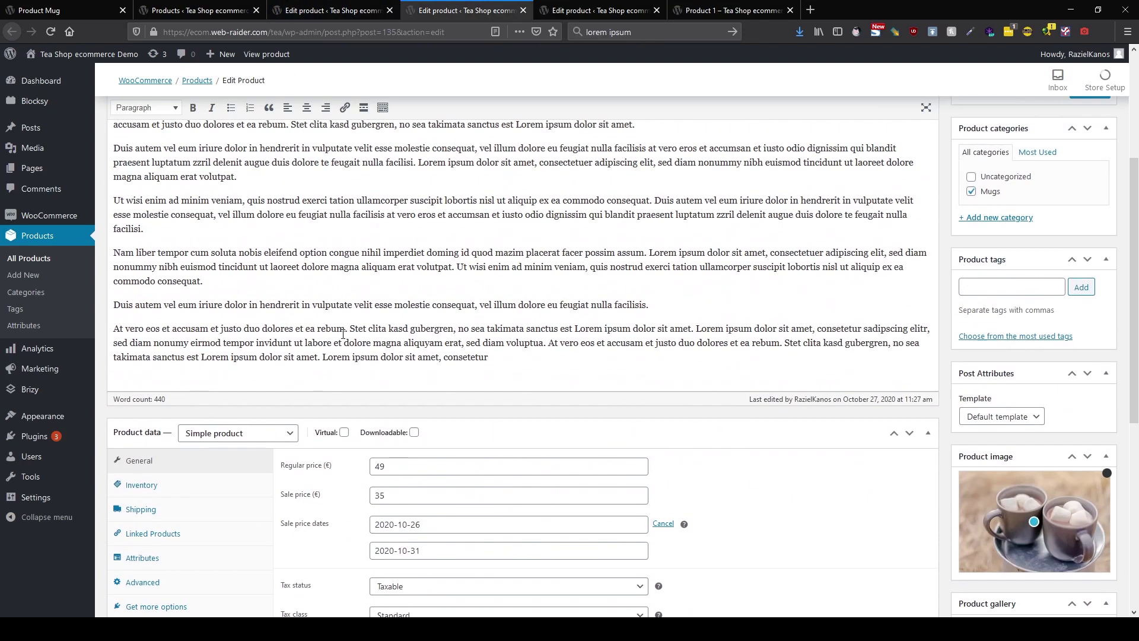
{"action": "scroll", "coordinate": [343, 334], "scroll_direction": "down", "scroll_amount": 3}
{"action": "left_click", "coordinate": [156, 352]}
{"action": "left_click", "coordinate": [449, 289]}
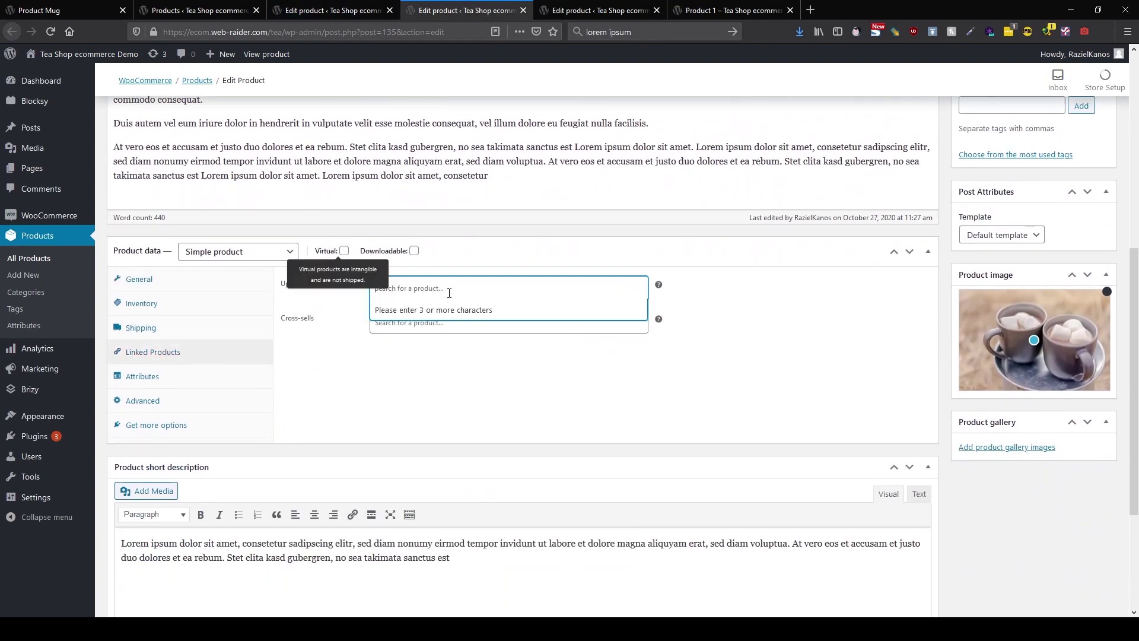
{"action": "type", "text": "Pro"}
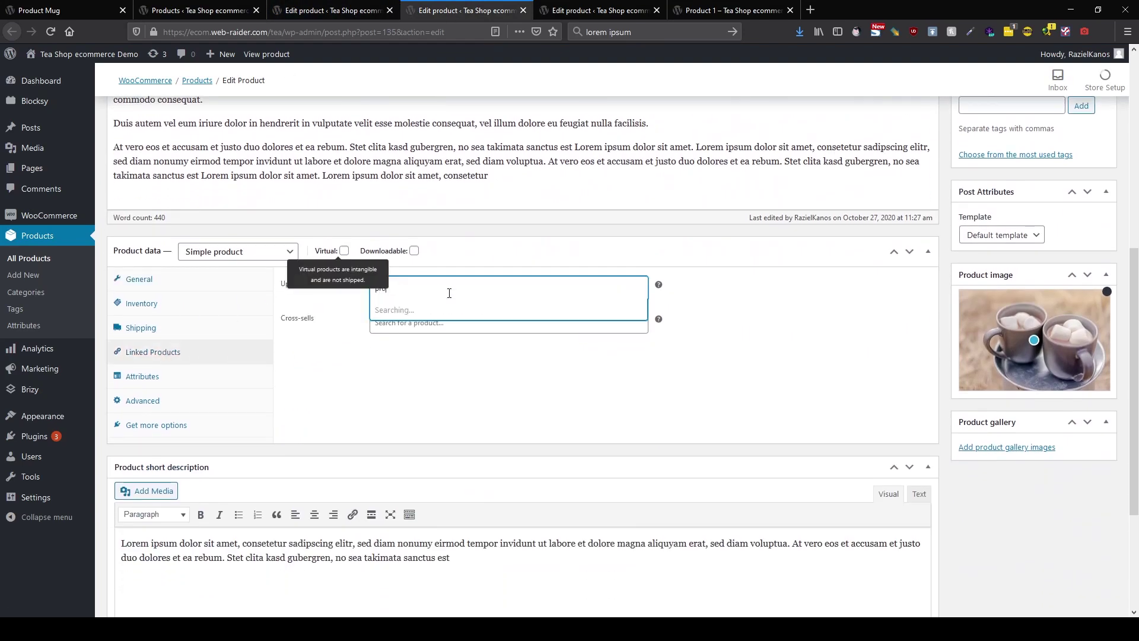
{"action": "left_click", "coordinate": [432, 311]}
Add Product 2 and Product 4 to Product 3's upsells and update the product.
{"action": "left_click", "coordinate": [470, 289]}
{"action": "type", "text": "pro"}
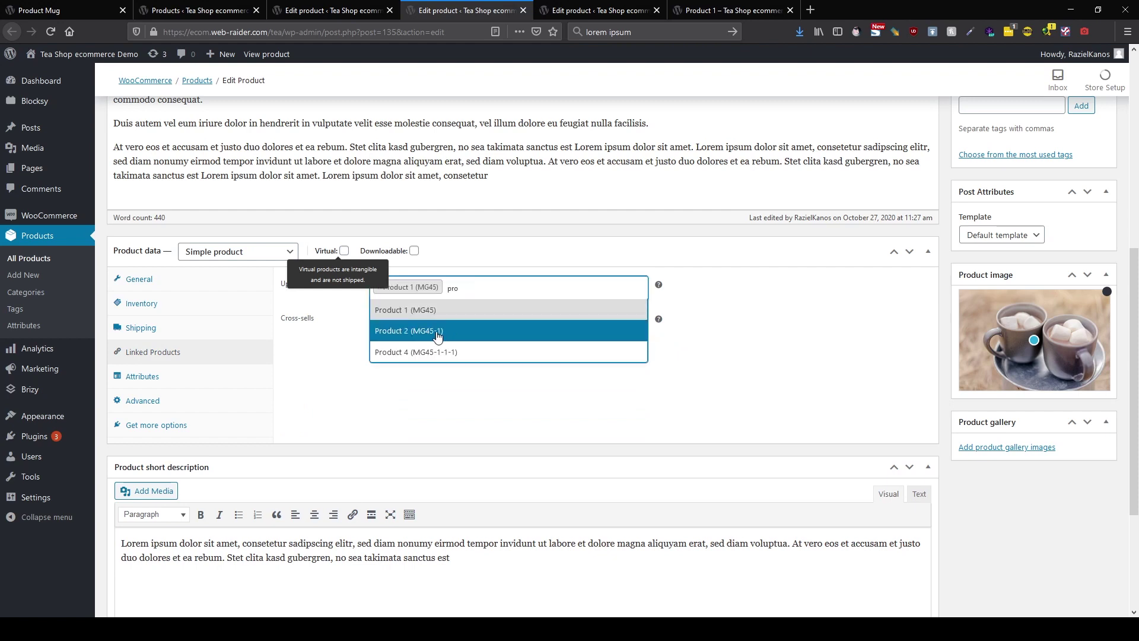
{"action": "left_click", "coordinate": [438, 334]}
{"action": "left_click", "coordinate": [531, 287]}
{"action": "type", "text": "pro"}
{"action": "left_click", "coordinate": [438, 353]}
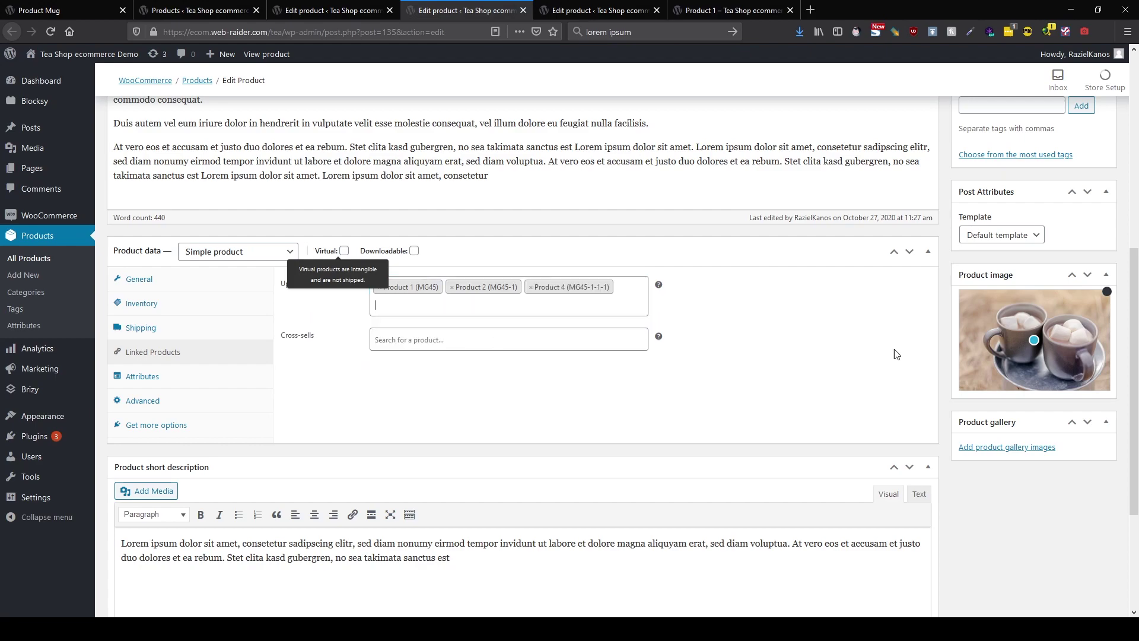
{"action": "scroll", "coordinate": [1055, 287], "scroll_direction": "up", "scroll_amount": 6}
{"action": "left_click", "coordinate": [1090, 300]}
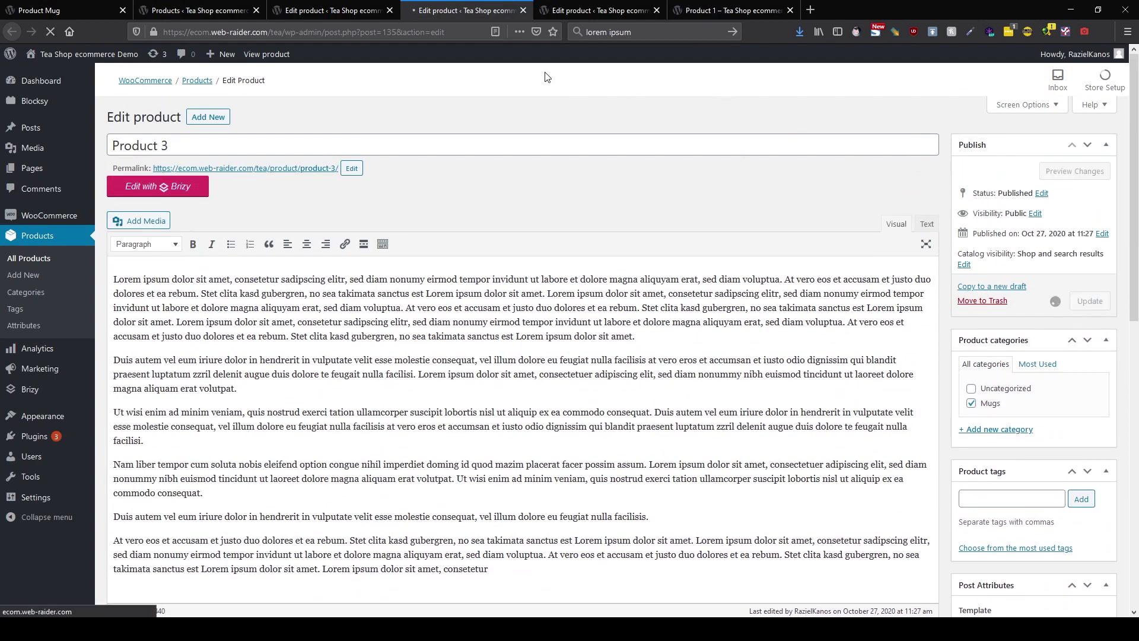
Add Product 1 as the first upsell in Product 4's linked products.
{"action": "left_click", "coordinate": [585, 18]}
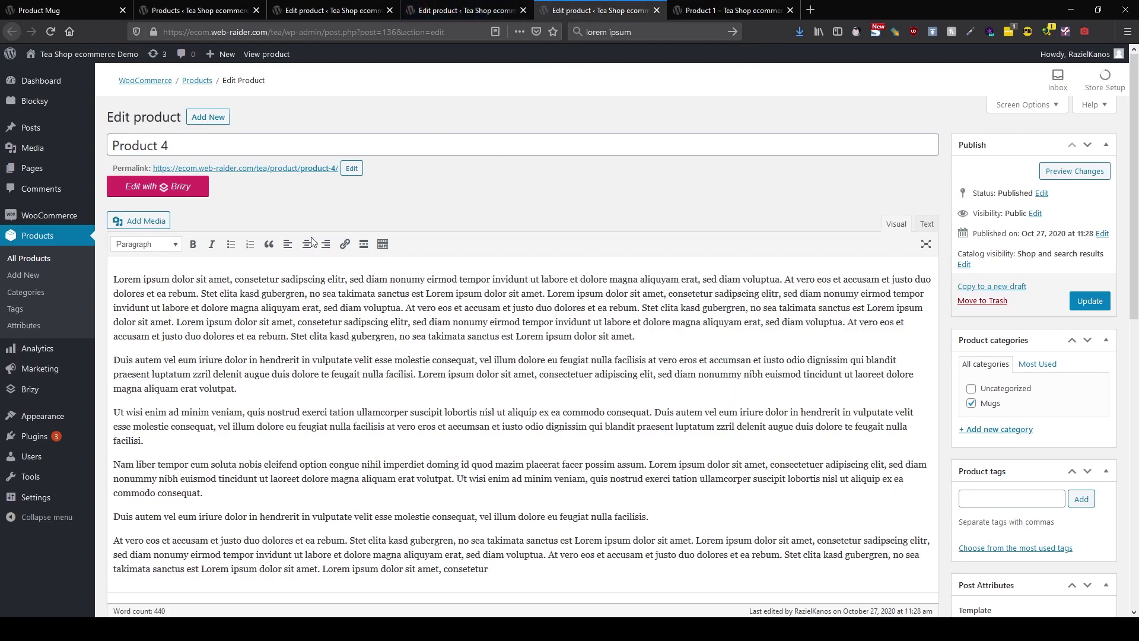
{"action": "scroll", "coordinate": [290, 283], "scroll_direction": "down", "scroll_amount": 7}
{"action": "left_click", "coordinate": [152, 322]}
{"action": "left_click", "coordinate": [505, 256]}
{"action": "type", "text": "pr"}
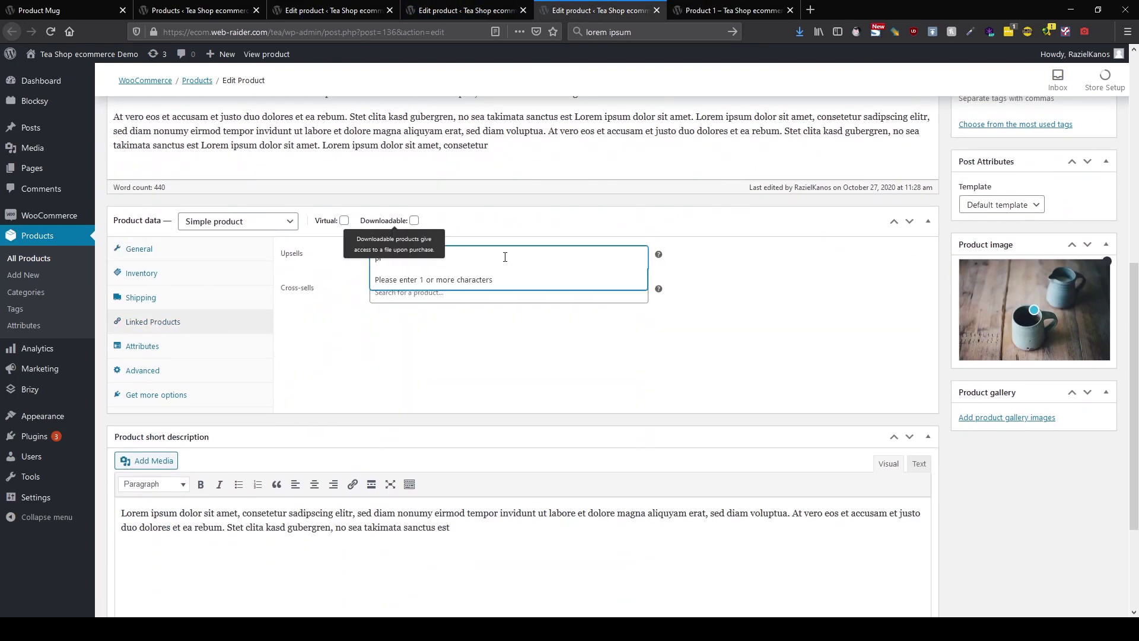
{"action": "type", "text": "o"}
{"action": "left_click", "coordinate": [462, 280]}
Add Product 2 and Product 3 to Product 4's upsells and update the product.
{"action": "left_click", "coordinate": [498, 257]}
{"action": "type", "text": "pro"}
{"action": "left_click", "coordinate": [459, 301]}
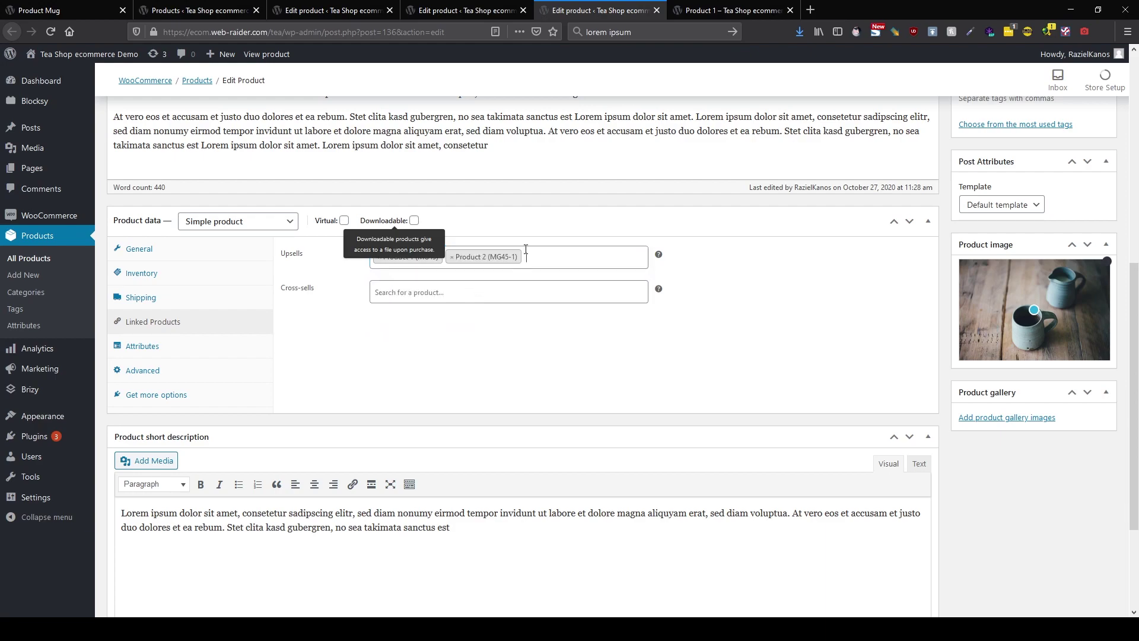
{"action": "type", "text": "pro"}
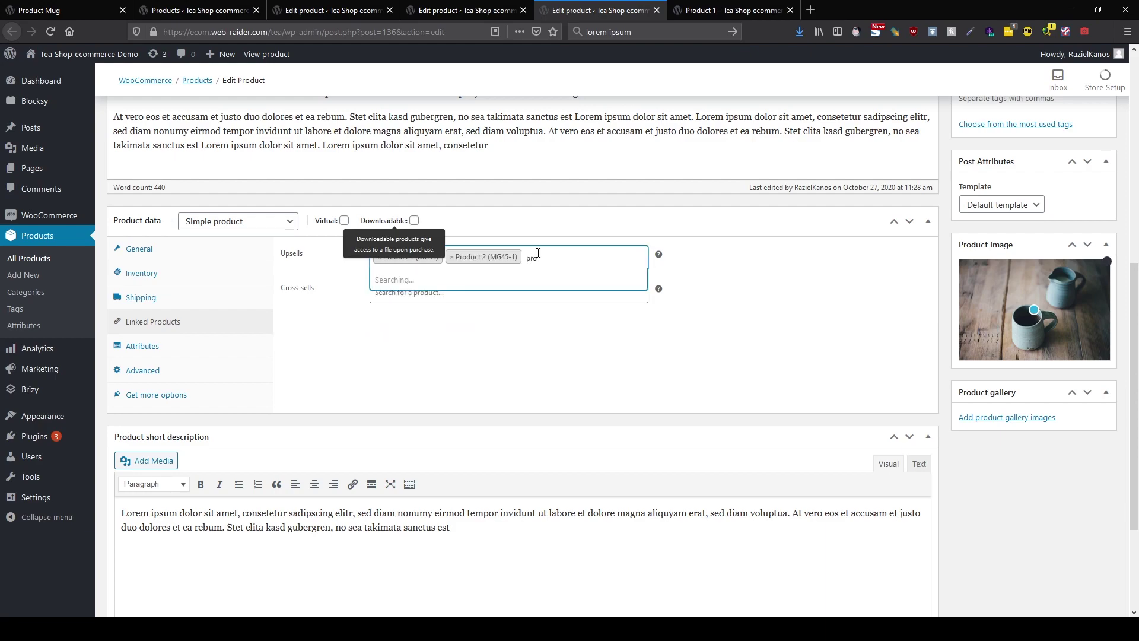
{"action": "left_click", "coordinate": [489, 323]}
{"action": "scroll", "coordinate": [864, 339], "scroll_direction": "up", "scroll_amount": 7}
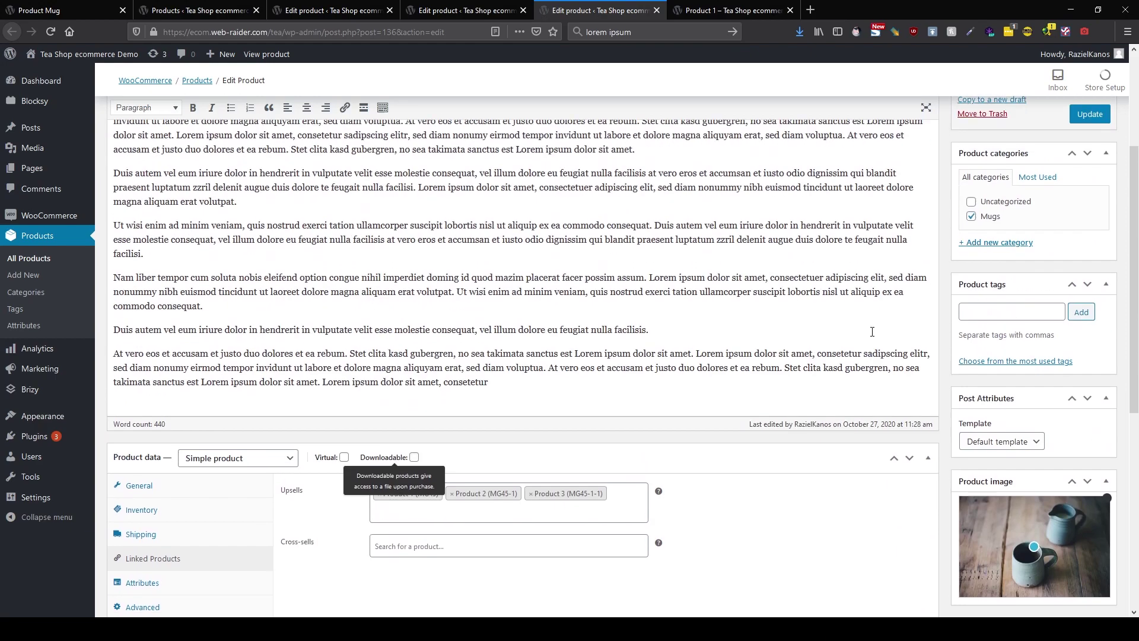
{"action": "left_click", "coordinate": [1084, 300]}
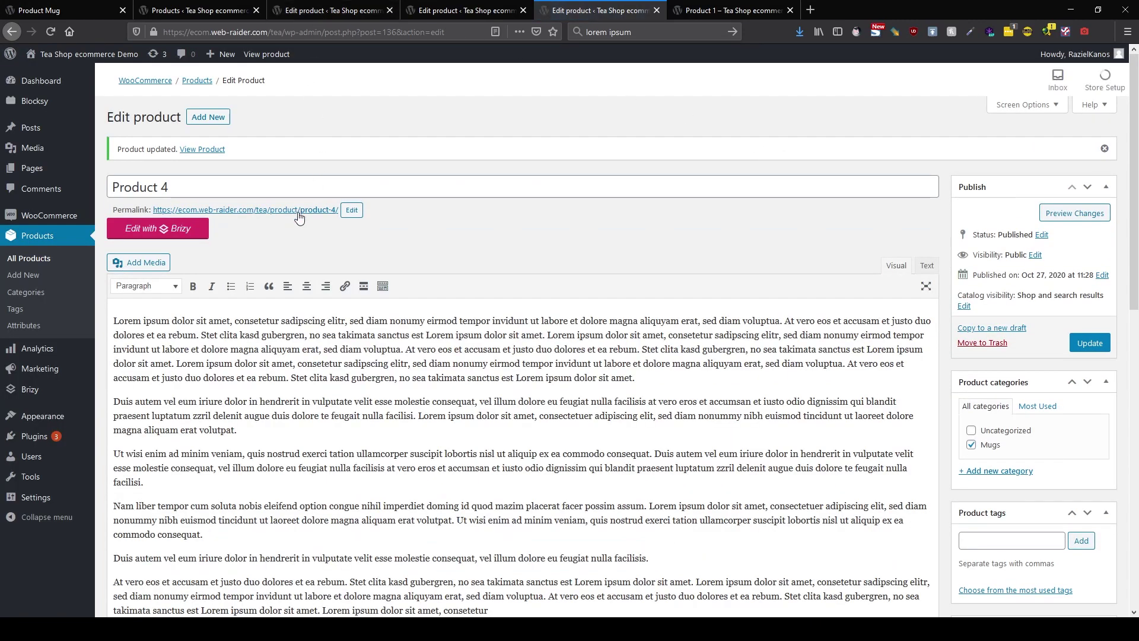
Open Product 4's live page and inspect its layout down to the "You might also like" section.
{"action": "left_click", "coordinate": [299, 212]}
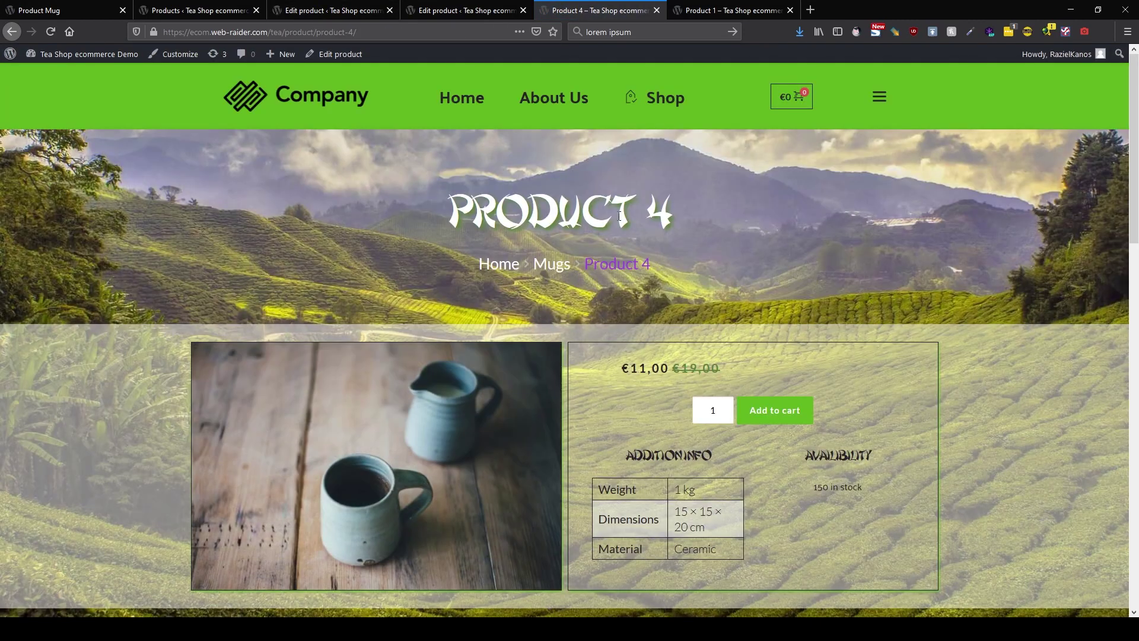
{"action": "scroll", "coordinate": [397, 425], "scroll_direction": "down", "scroll_amount": 4}
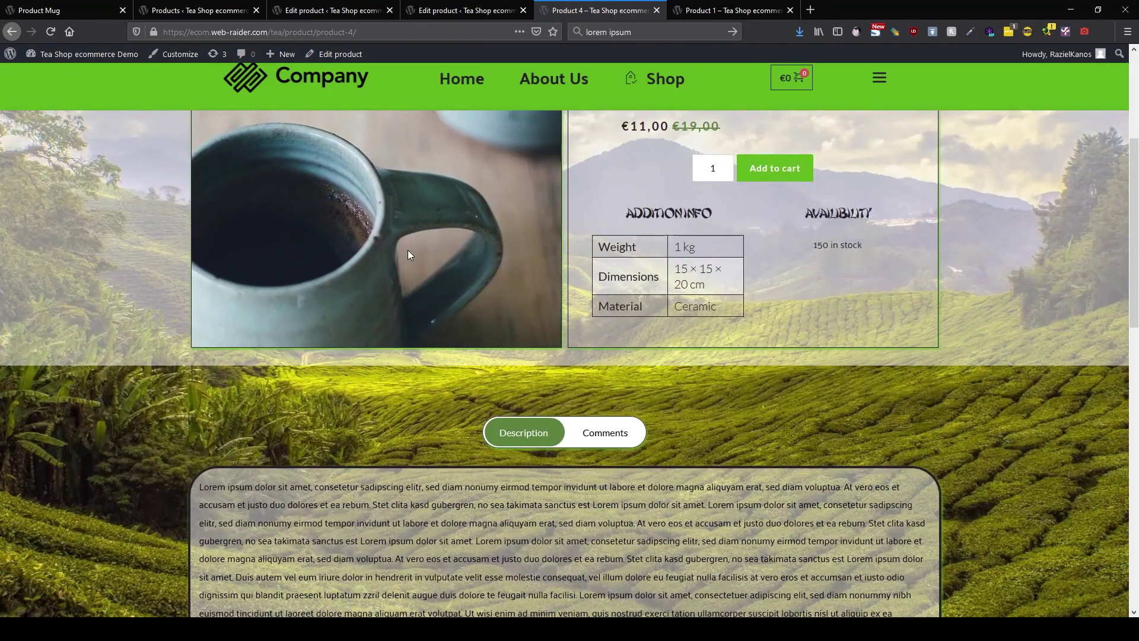
{"action": "scroll", "coordinate": [590, 380], "scroll_direction": "down", "scroll_amount": 1}
{"action": "scroll", "coordinate": [590, 380], "scroll_direction": "down", "scroll_amount": 10}
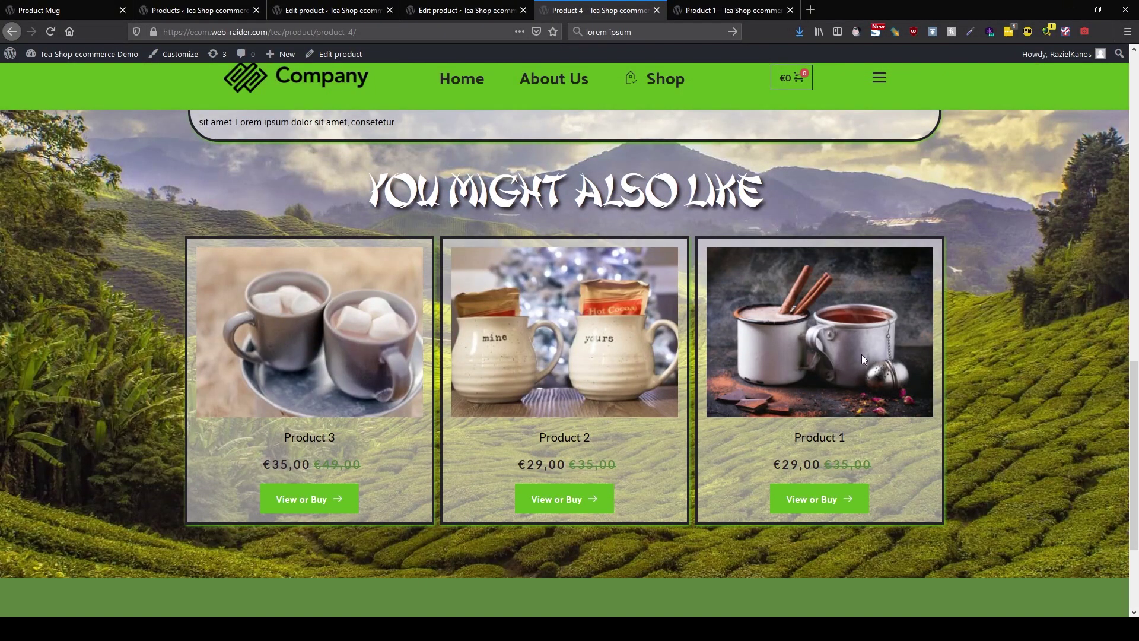
Open Product 1 from Product 4's recommendations and check its image gallery and "You might also like" section.
{"action": "left_click", "coordinate": [822, 500]}
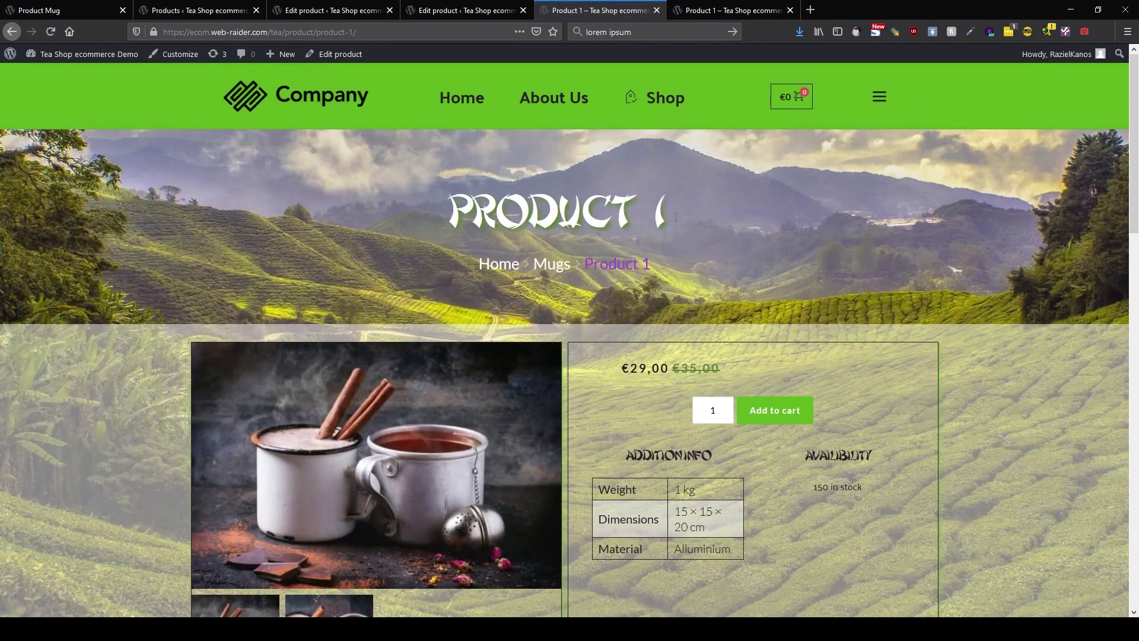
{"action": "scroll", "coordinate": [606, 302], "scroll_direction": "down", "scroll_amount": 2}
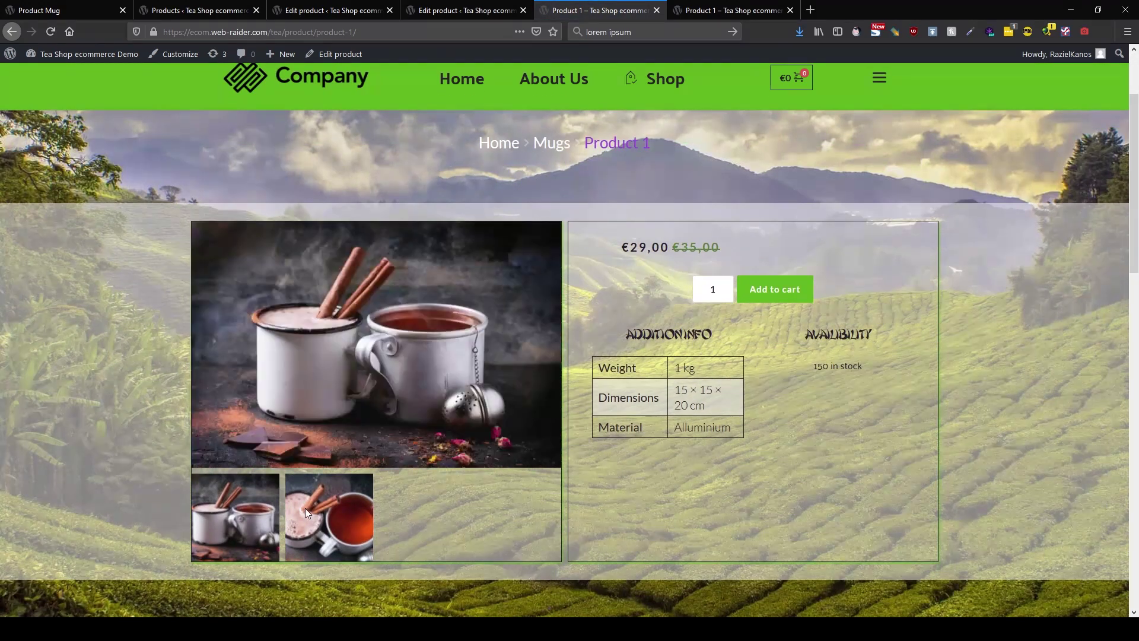
{"action": "left_click", "coordinate": [306, 508]}
{"action": "scroll", "coordinate": [265, 506], "scroll_direction": "down", "scroll_amount": 8}
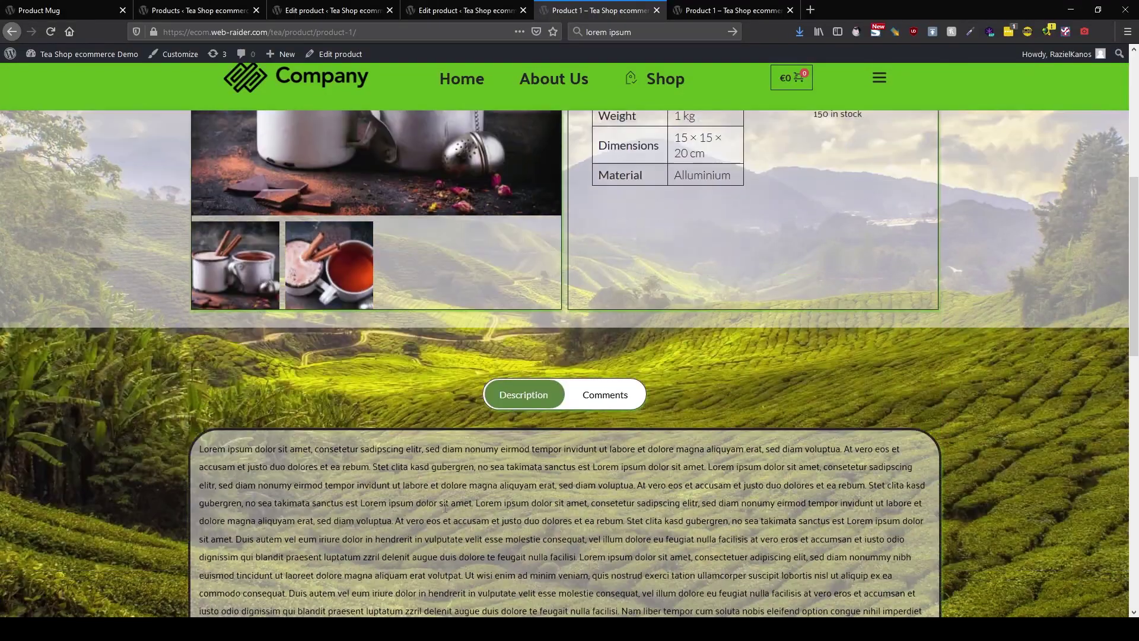
{"action": "scroll", "coordinate": [449, 503], "scroll_direction": "down", "scroll_amount": 6}
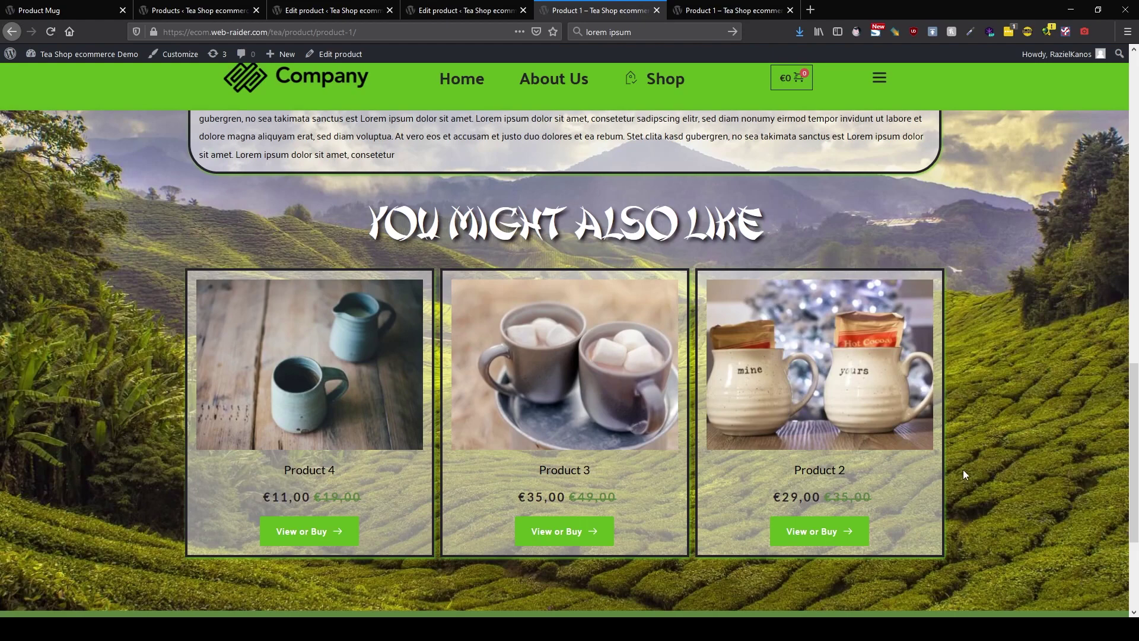
Review Product 1's description back up to its header, and look through the site's Home page.
{"action": "scroll", "coordinate": [1059, 409], "scroll_direction": "up", "scroll_amount": 12}
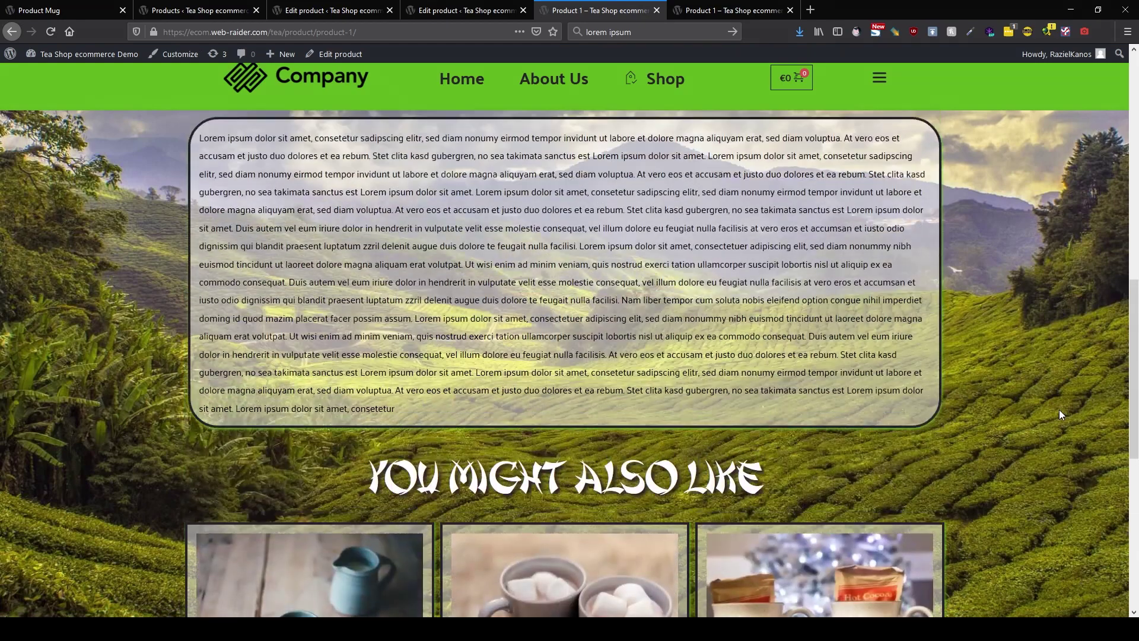
{"action": "scroll", "coordinate": [1058, 409], "scroll_direction": "up", "scroll_amount": 3}
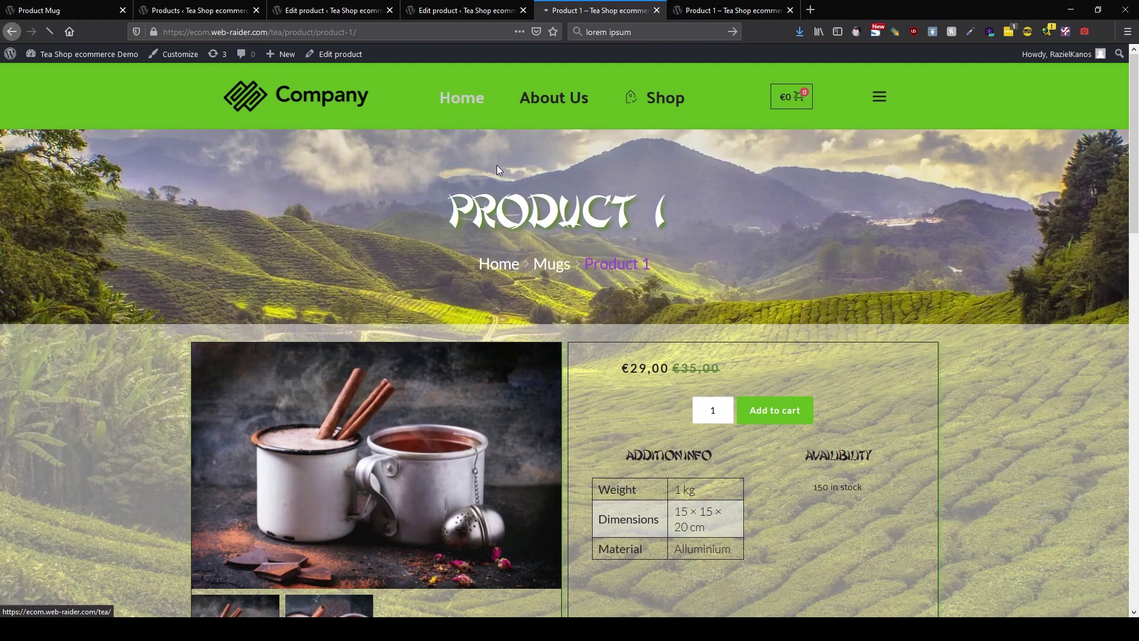
{"action": "left_click", "coordinate": [466, 107]}
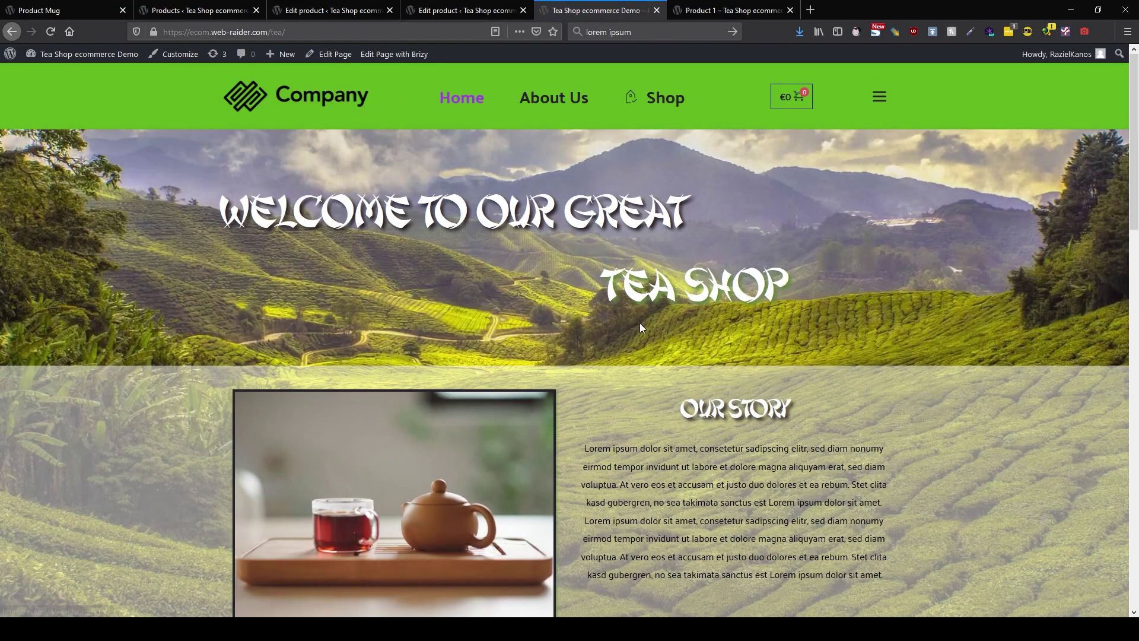
{"action": "scroll", "coordinate": [641, 323], "scroll_direction": "down", "scroll_amount": 5}
{"action": "scroll", "coordinate": [640, 323], "scroll_direction": "up", "scroll_amount": 5}
Inspect the live About Us page and the Shop page down to its product listing and footer.
{"action": "left_click", "coordinate": [542, 107]}
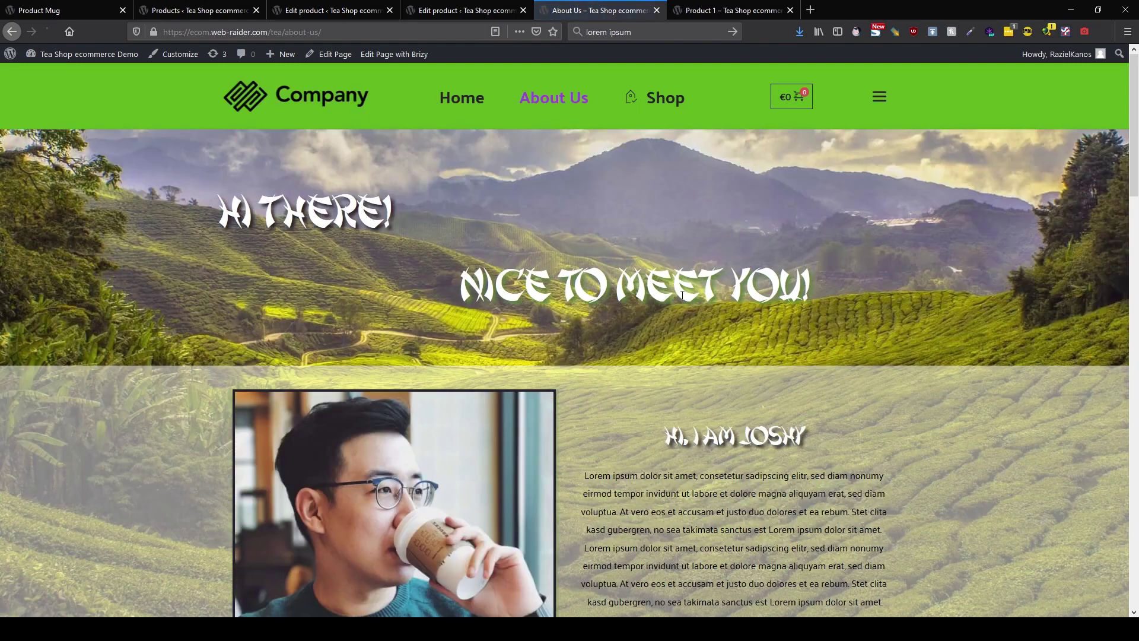
{"action": "scroll", "coordinate": [689, 303], "scroll_direction": "down", "scroll_amount": 4}
{"action": "scroll", "coordinate": [691, 309], "scroll_direction": "up", "scroll_amount": 4}
{"action": "left_click", "coordinate": [670, 102]}
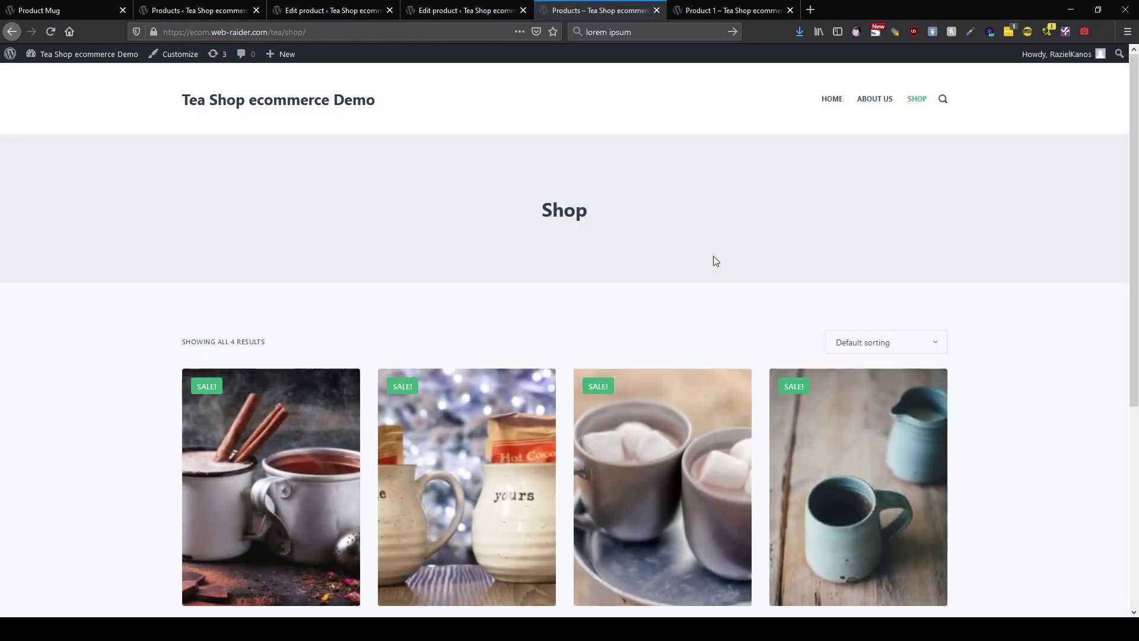
{"action": "scroll", "coordinate": [699, 285], "scroll_direction": "down", "scroll_amount": 5}
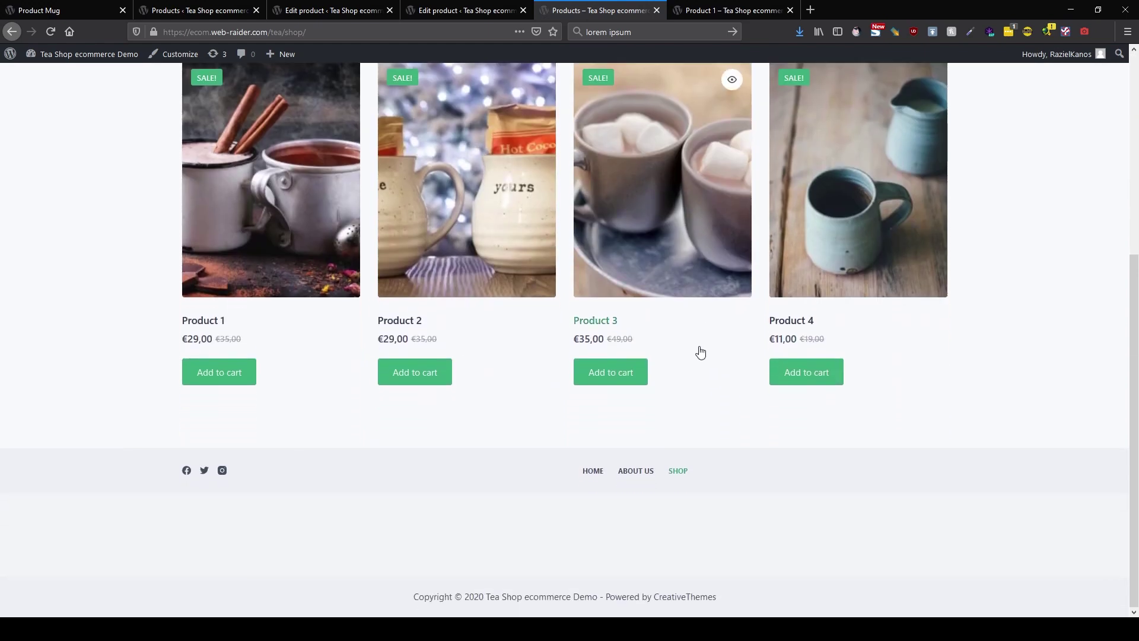
{"action": "scroll", "coordinate": [717, 421], "scroll_direction": "up", "scroll_amount": 3}
{"action": "scroll", "coordinate": [716, 421], "scroll_direction": "up", "scroll_amount": 2}
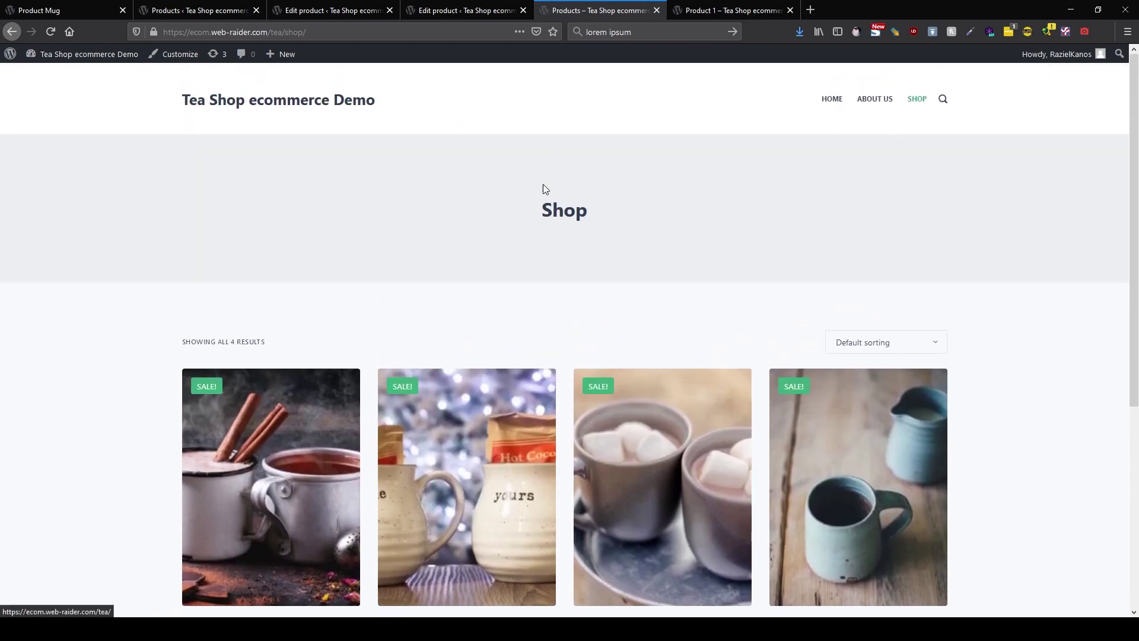
Leave the Product Mug template's editor for the WordPress dashboard and start a new Brizy template.
{"action": "left_click", "coordinate": [44, 16]}
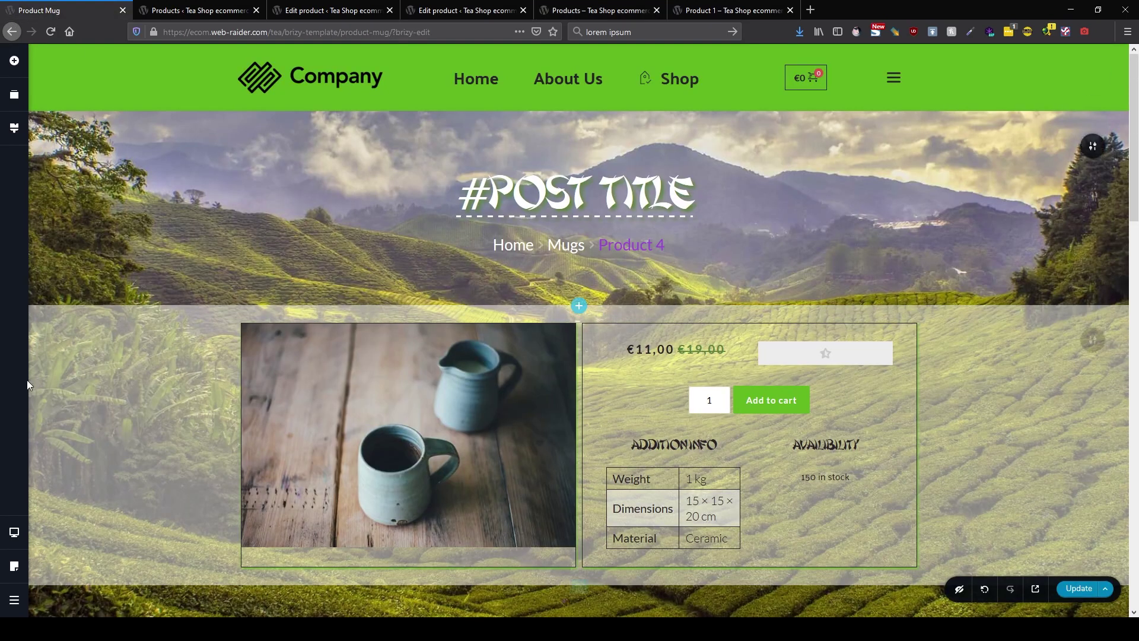
{"action": "left_click", "coordinate": [14, 599]}
{"action": "left_click", "coordinate": [72, 596]}
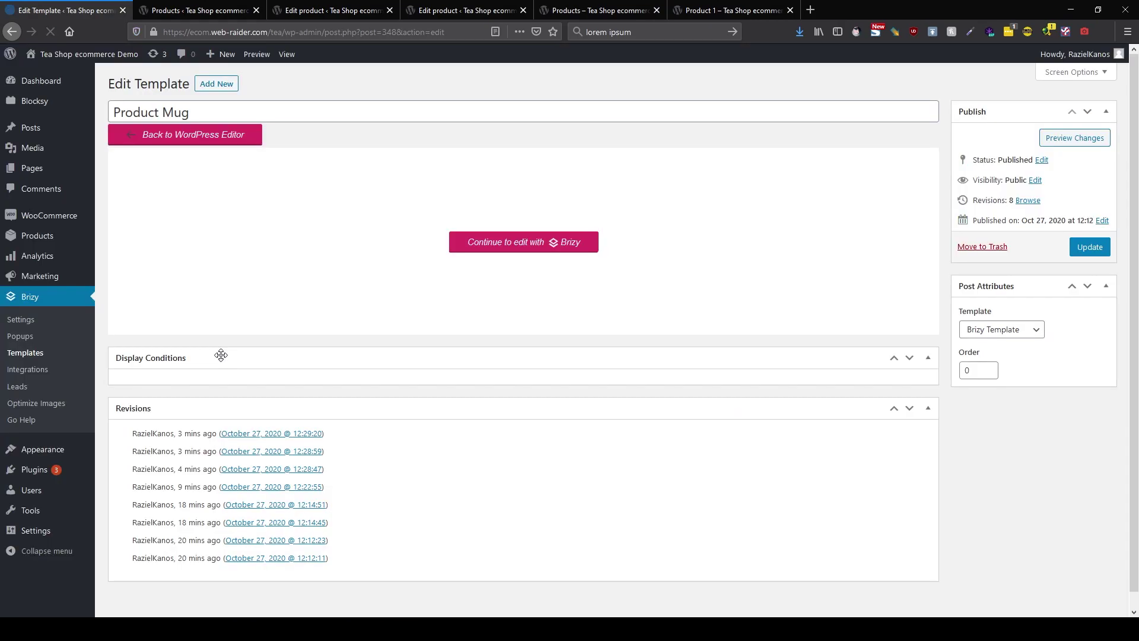
{"action": "left_click", "coordinate": [36, 353]}
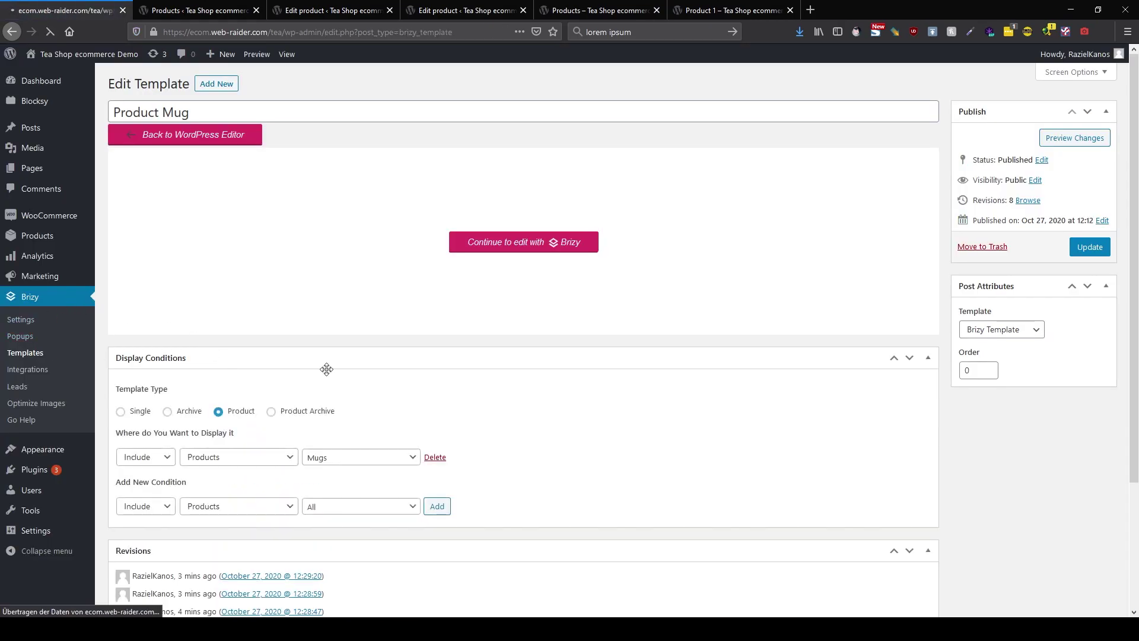
{"action": "left_click", "coordinate": [200, 86]}
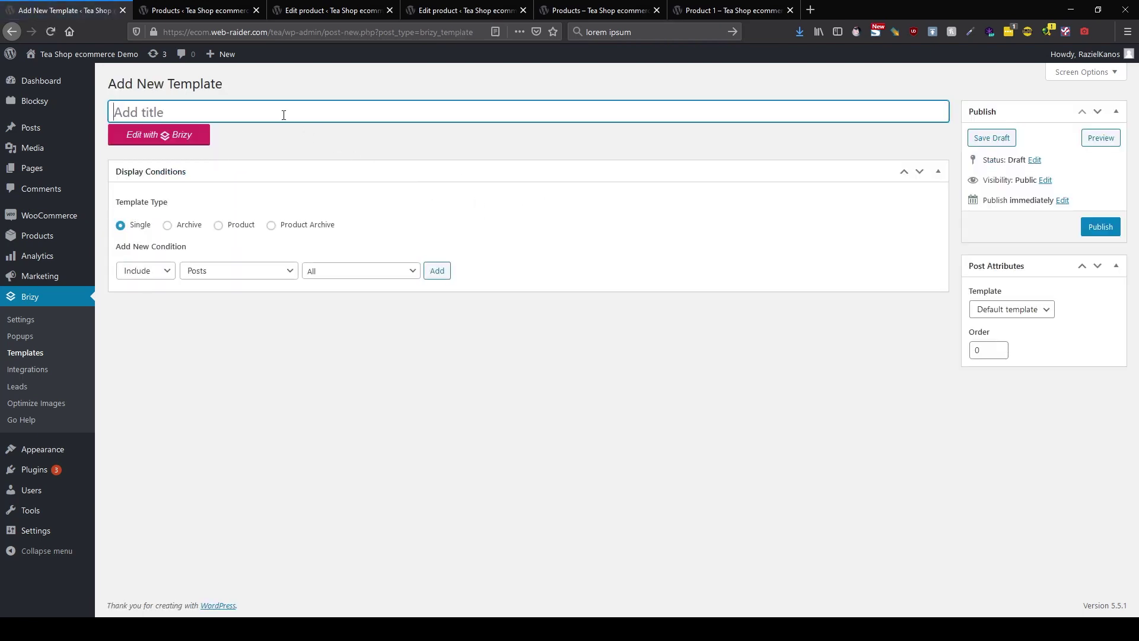
Title the template Shop, make it a Product Archive template included on the Shop Page, and publish it.
{"action": "type", "text": "Shop"}
{"action": "left_click", "coordinate": [229, 279]}
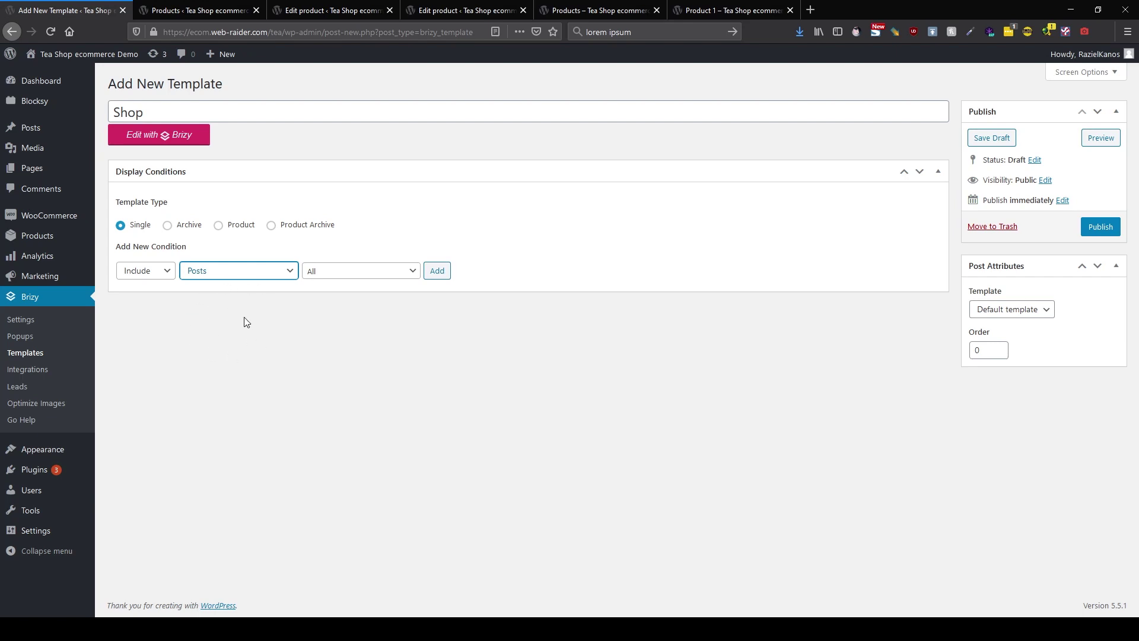
{"action": "left_click", "coordinate": [274, 225]}
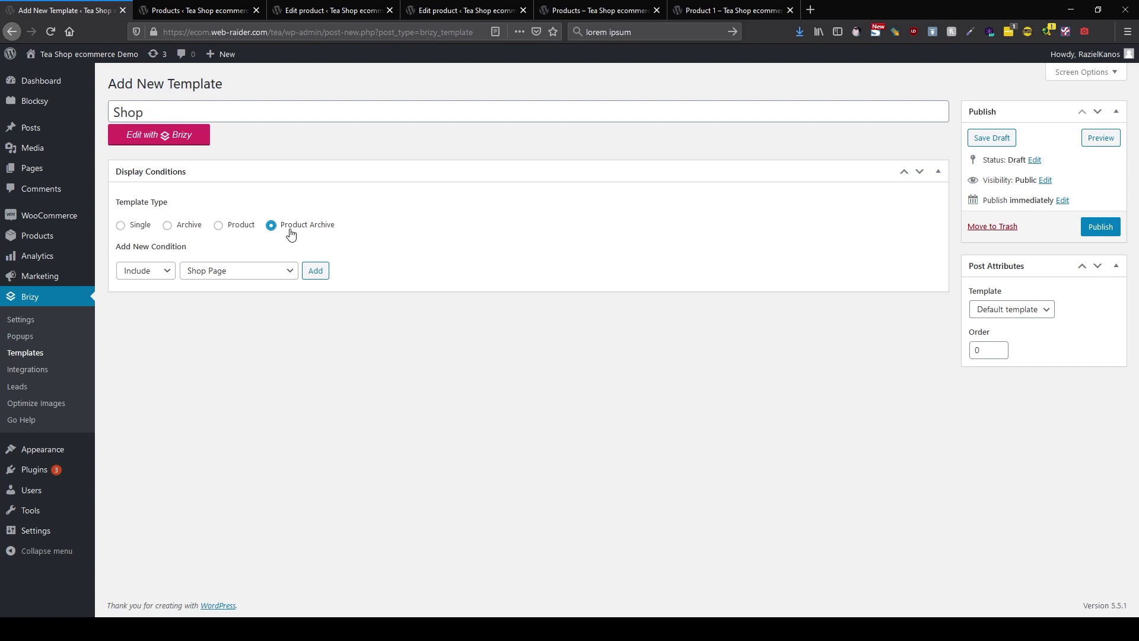
{"action": "left_click", "coordinate": [237, 275]}
{"action": "left_click", "coordinate": [323, 274]}
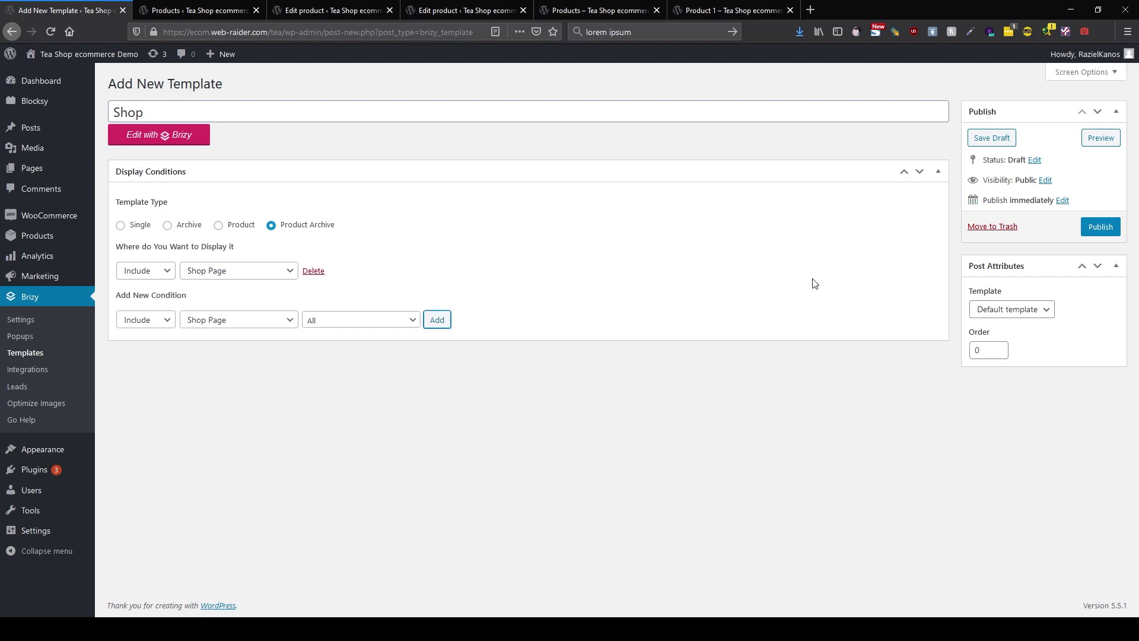
{"action": "left_click", "coordinate": [1102, 230]}
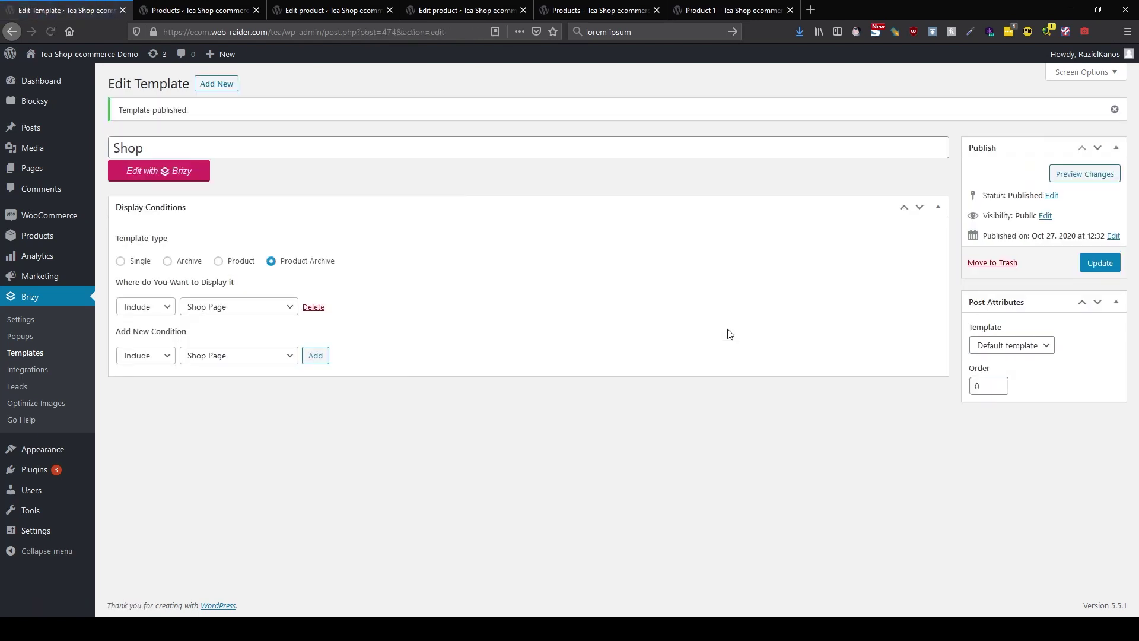
Open the Shop template in the Brizy editor and insert the saved layout between the header and footer.
{"action": "left_click", "coordinate": [170, 171]}
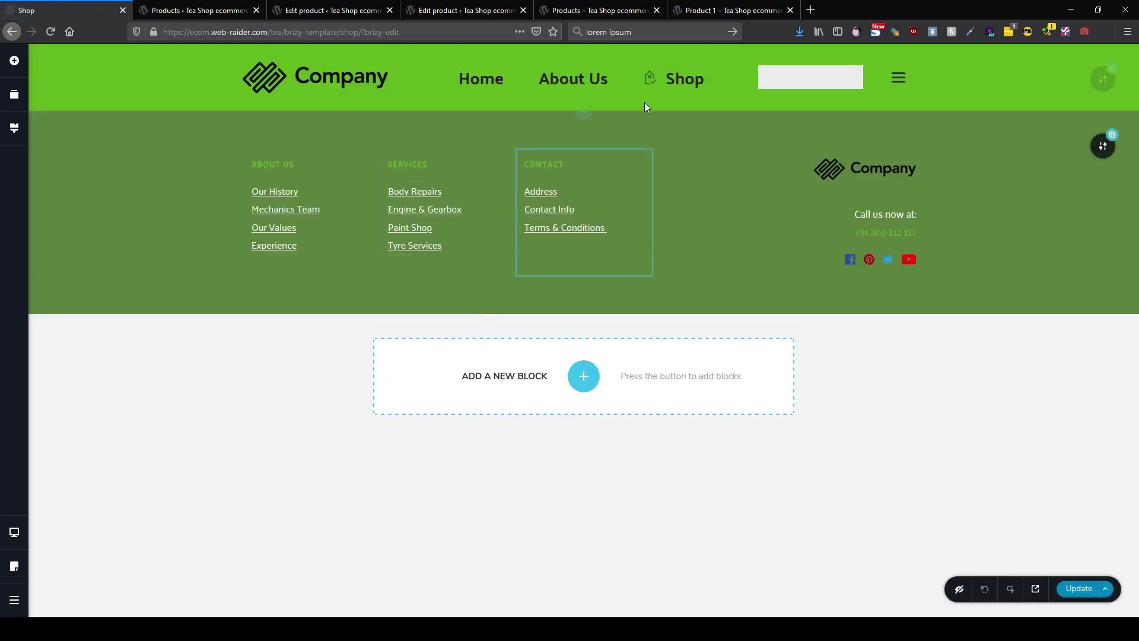
{"action": "left_click", "coordinate": [584, 114]}
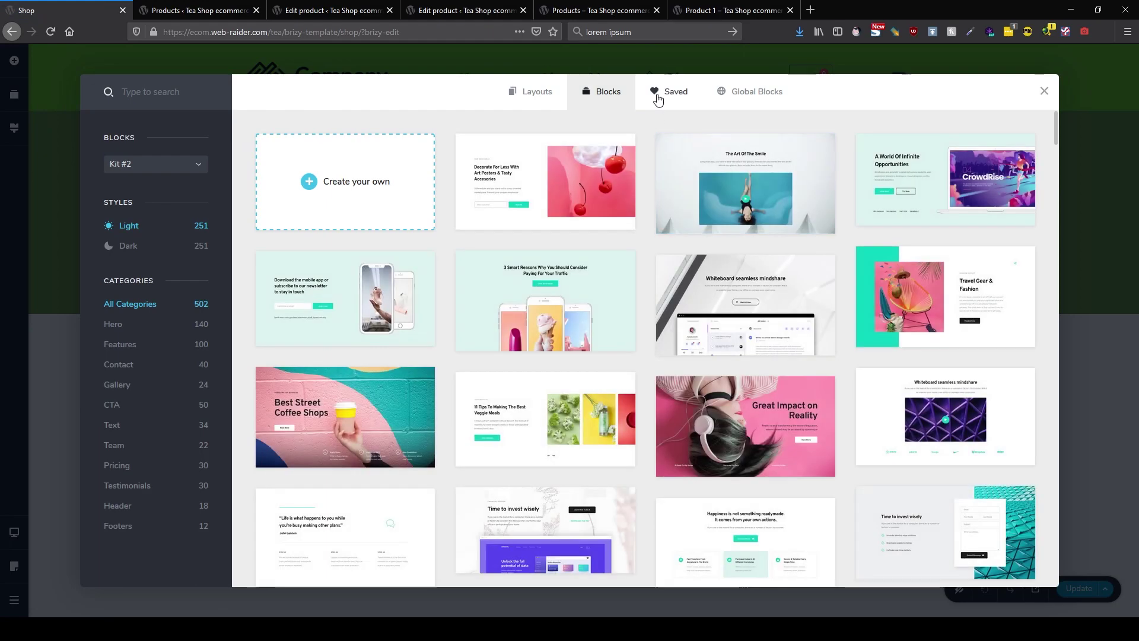
{"action": "left_click", "coordinate": [656, 95]}
{"action": "left_click", "coordinate": [153, 182]}
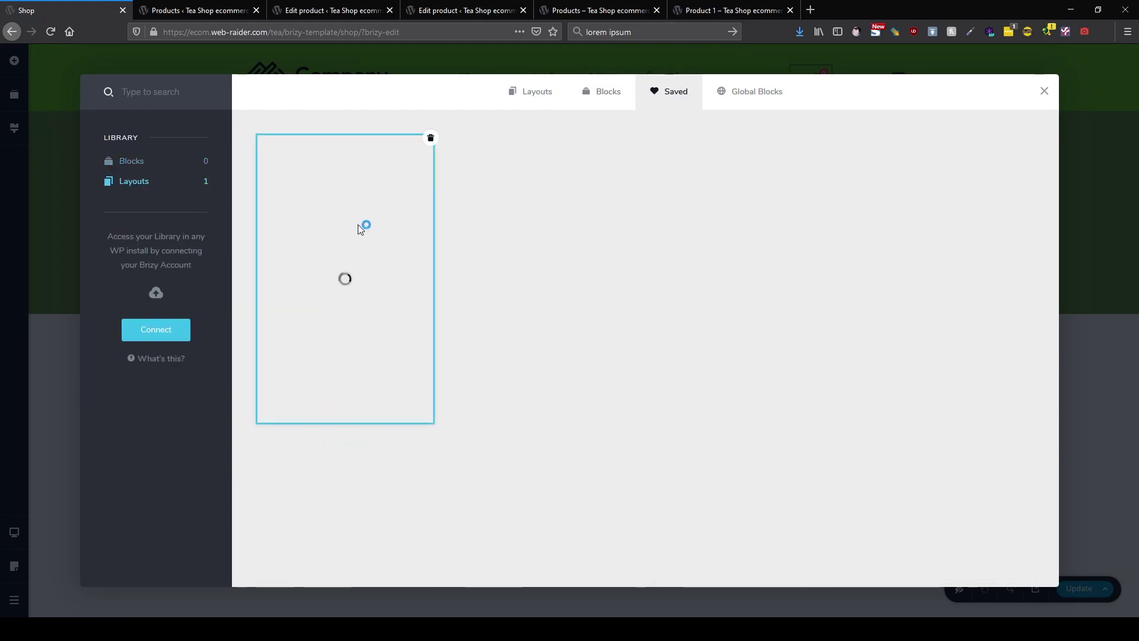
{"action": "left_click", "coordinate": [358, 225]}
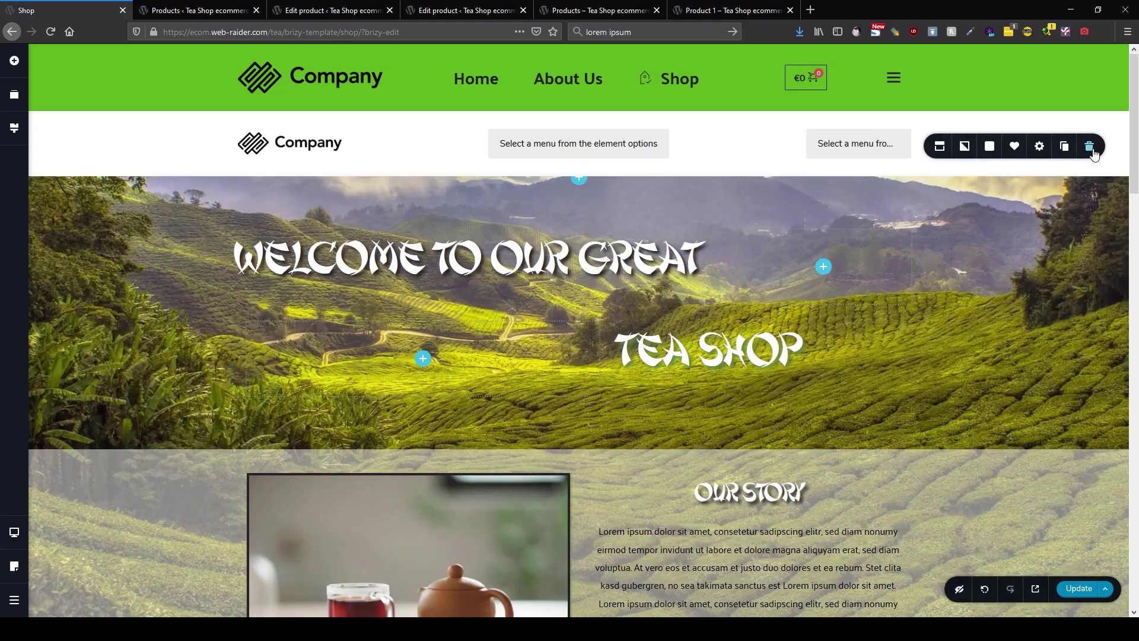
Delete the duplicate header and footer blocks brought in with the saved layout.
{"action": "scroll", "coordinate": [976, 396], "scroll_direction": "down", "scroll_amount": 1}
{"action": "scroll", "coordinate": [976, 395], "scroll_direction": "down", "scroll_amount": 18}
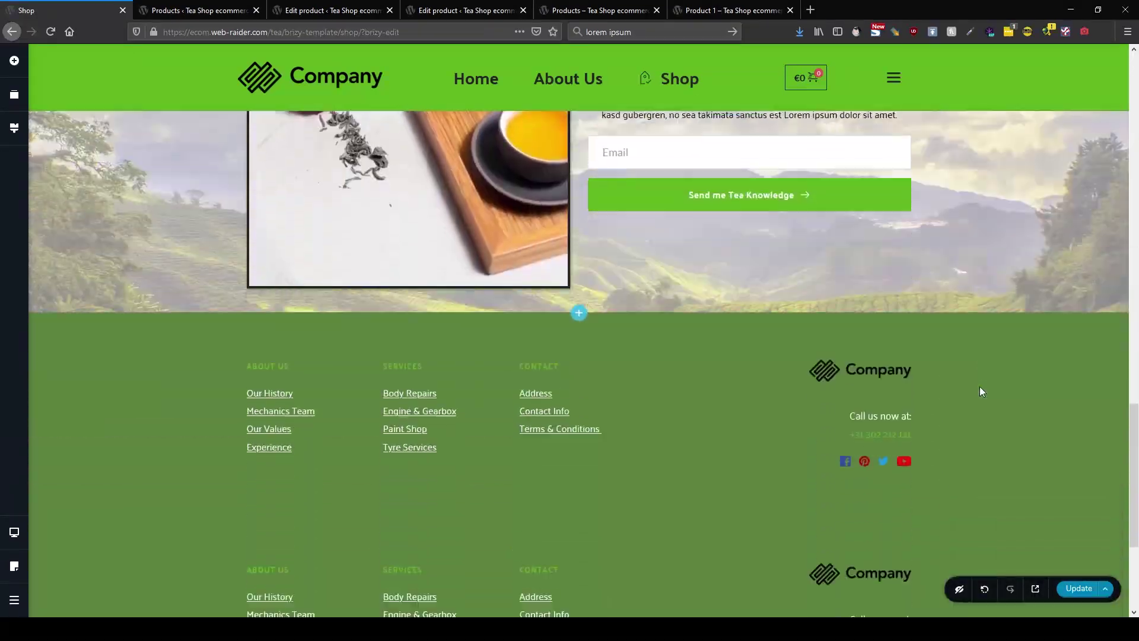
{"action": "scroll", "coordinate": [980, 391], "scroll_direction": "down", "scroll_amount": 2}
{"action": "left_click", "coordinate": [1091, 220]}
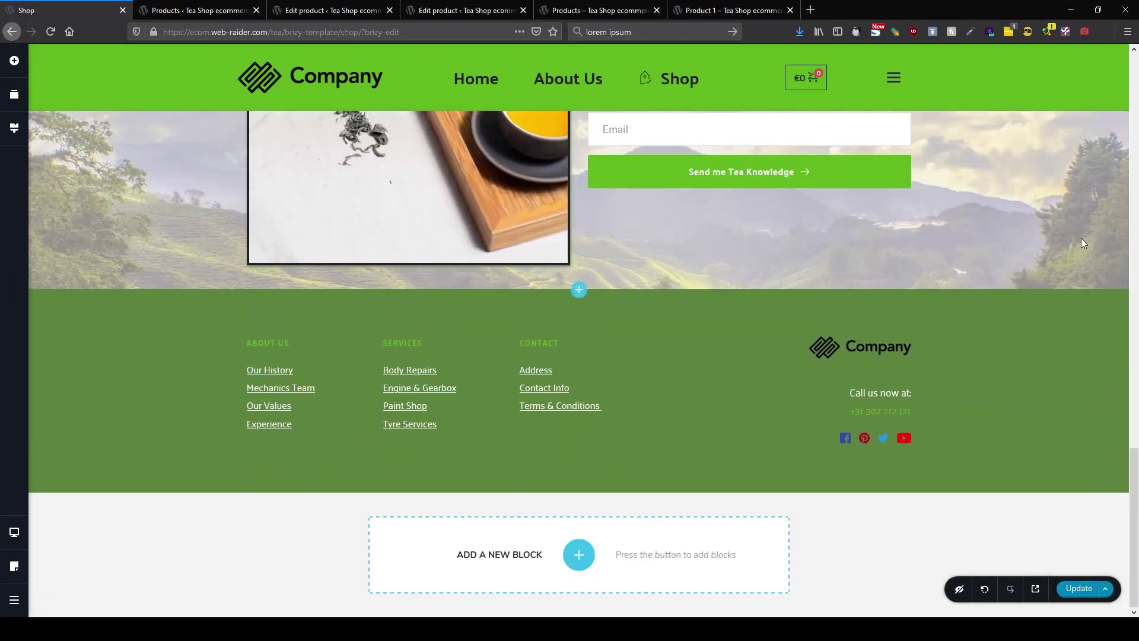
Remove the "Welcome to our great" heading and the empty column beside the "Tea Shop" heading.
{"action": "scroll", "coordinate": [720, 429], "scroll_direction": "up", "scroll_amount": 20}
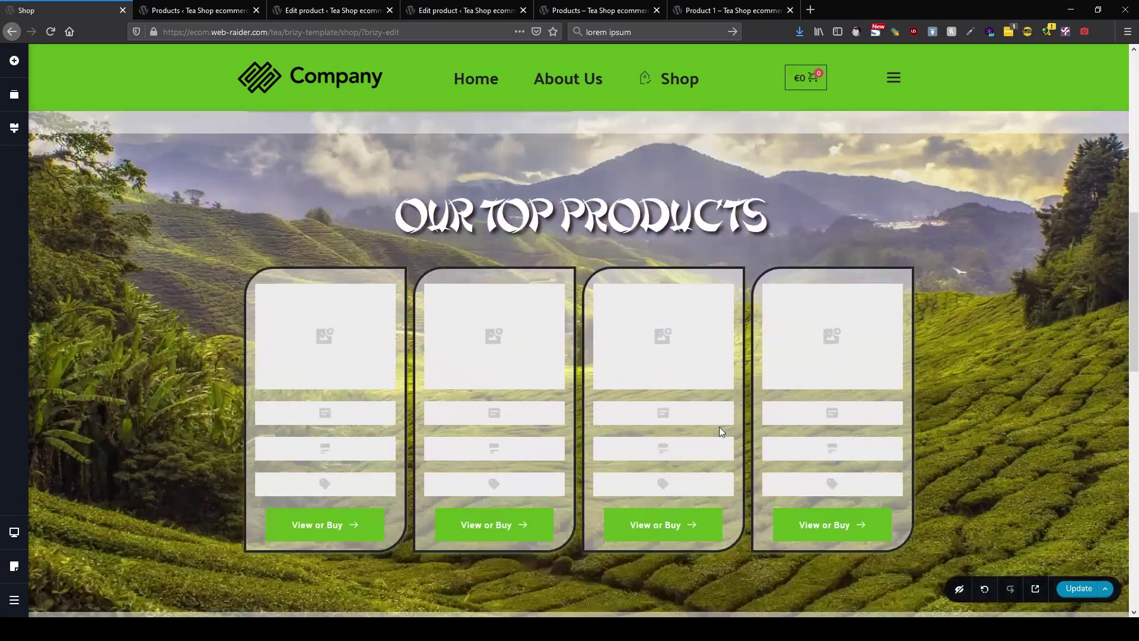
{"action": "scroll", "coordinate": [719, 426], "scroll_direction": "up", "scroll_amount": 3}
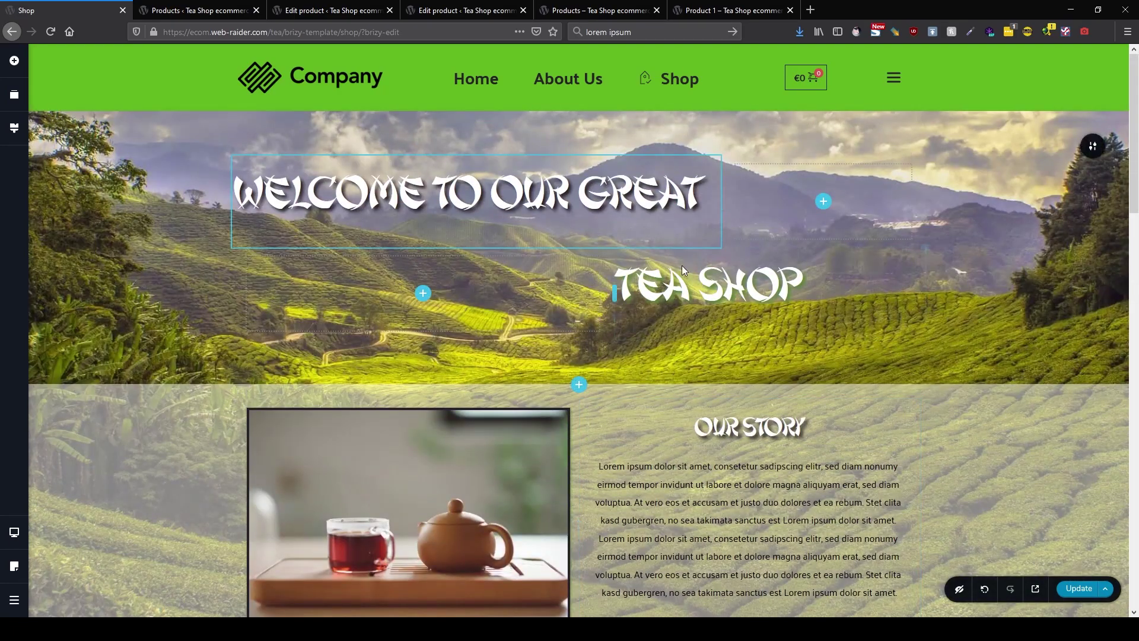
{"action": "left_click", "coordinate": [237, 184]}
{"action": "left_click", "coordinate": [292, 188]}
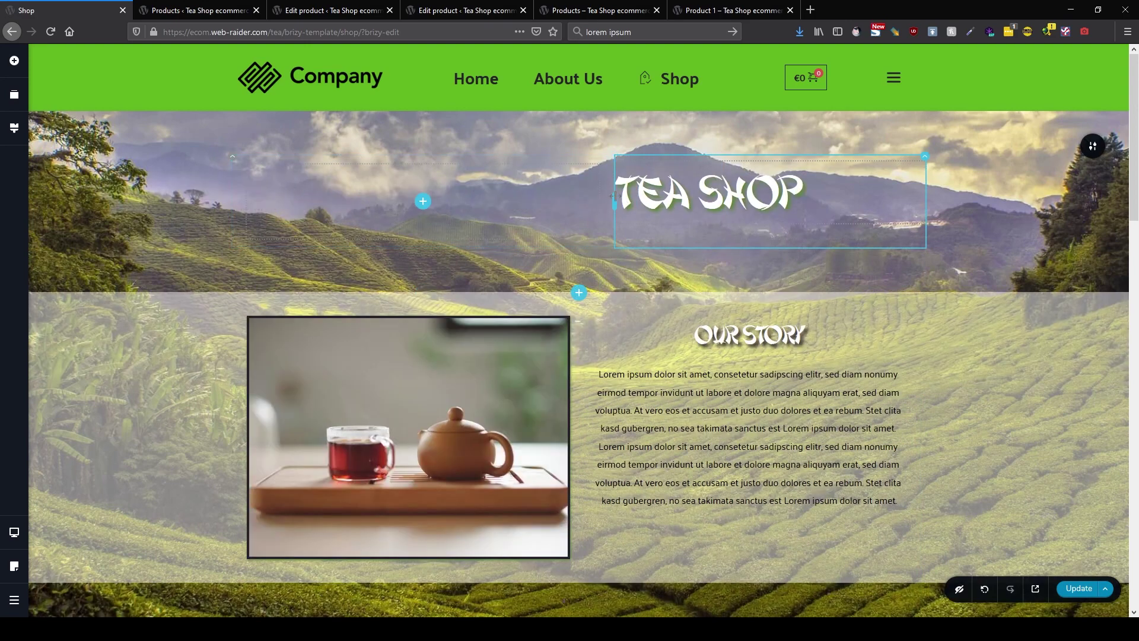
{"action": "left_click", "coordinate": [613, 165]}
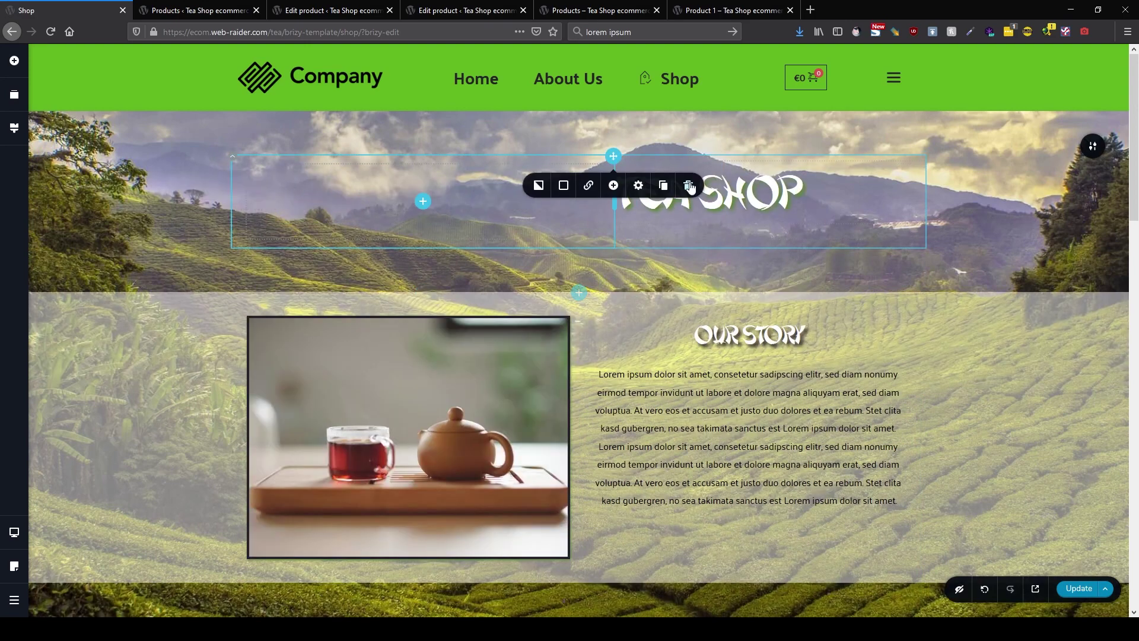
{"action": "left_click", "coordinate": [687, 188]}
Move the "Tea Shop" heading out of its row and delete the leftover empty row beneath it.
{"action": "left_click", "coordinate": [357, 194]}
{"action": "left_click", "coordinate": [544, 155]}
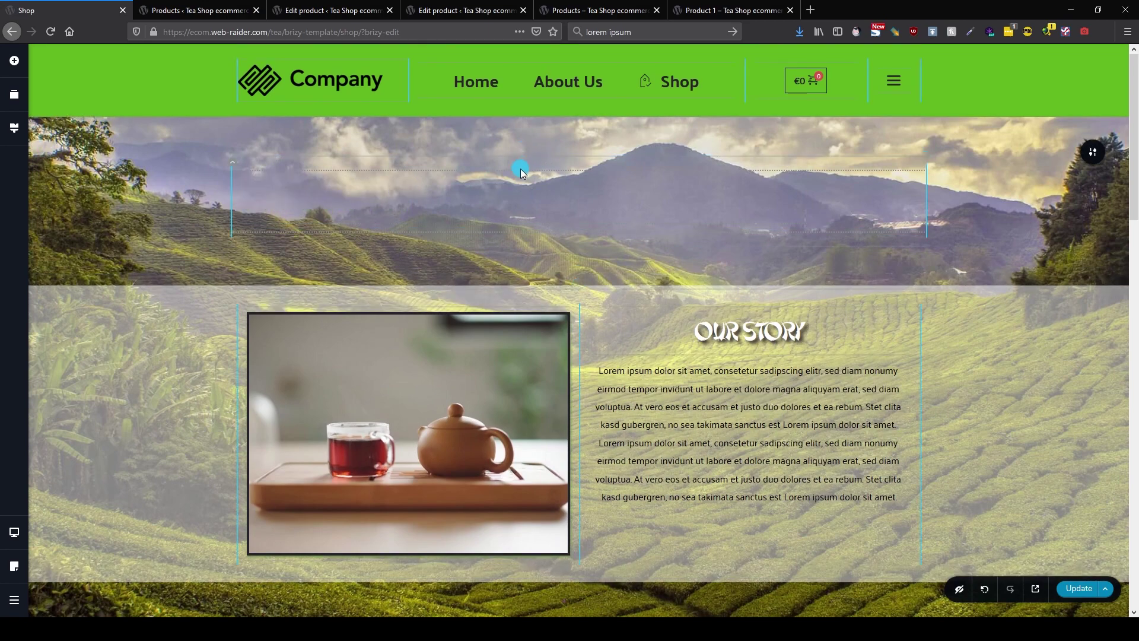
{"action": "key", "text": "ctrl+z"}
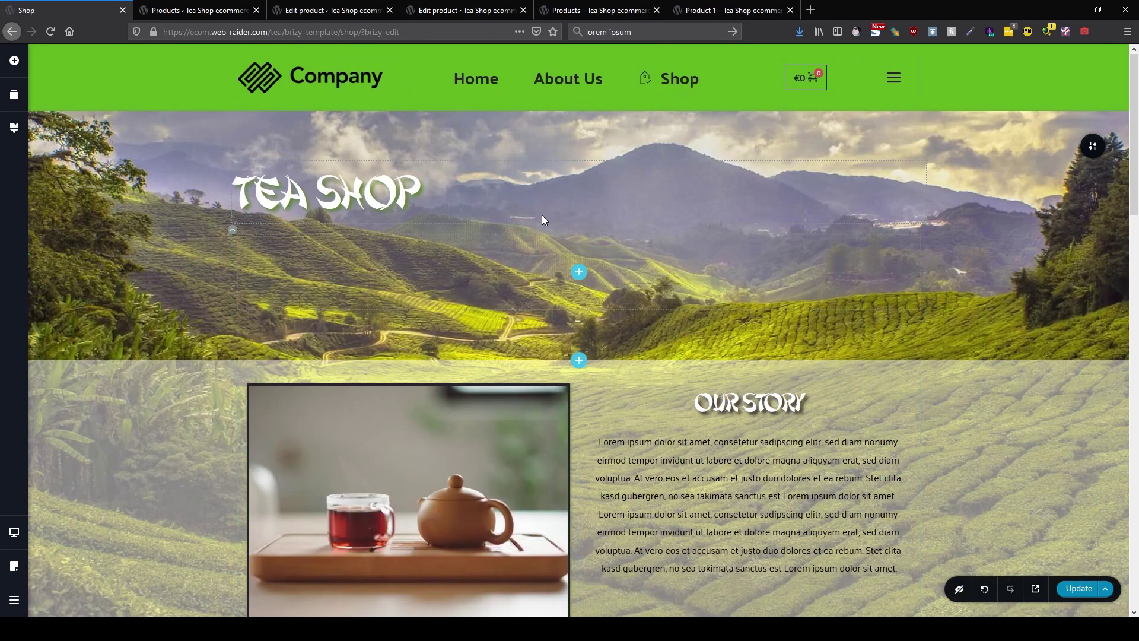
{"action": "left_click", "coordinate": [294, 259]}
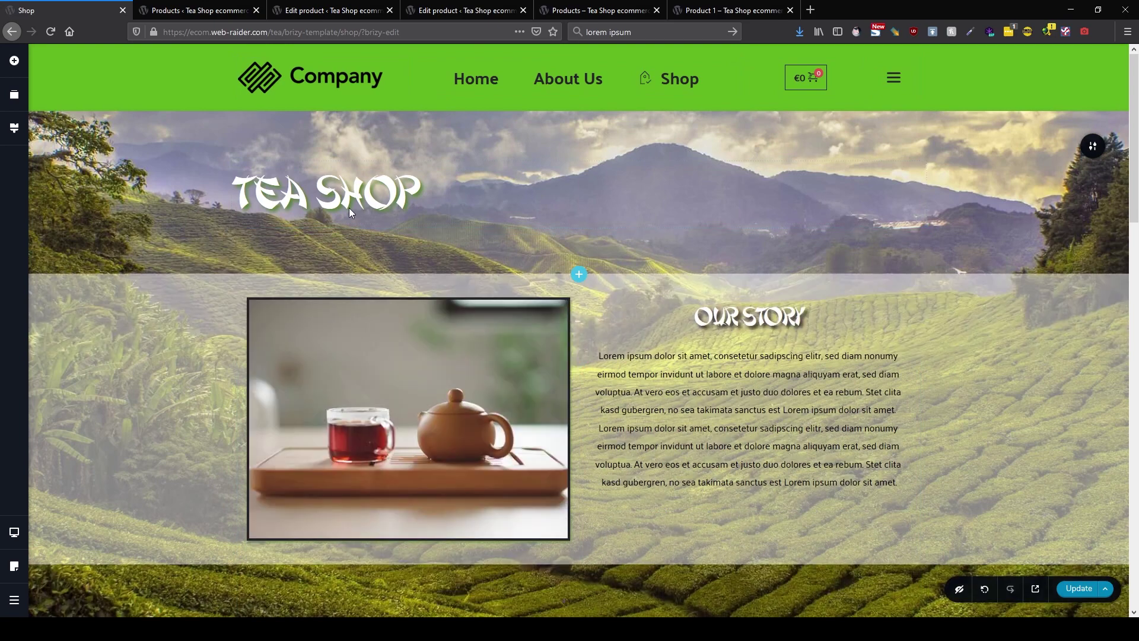
Center the "Tea Shop" heading and set its font size to 116.
{"action": "left_click", "coordinate": [361, 201]}
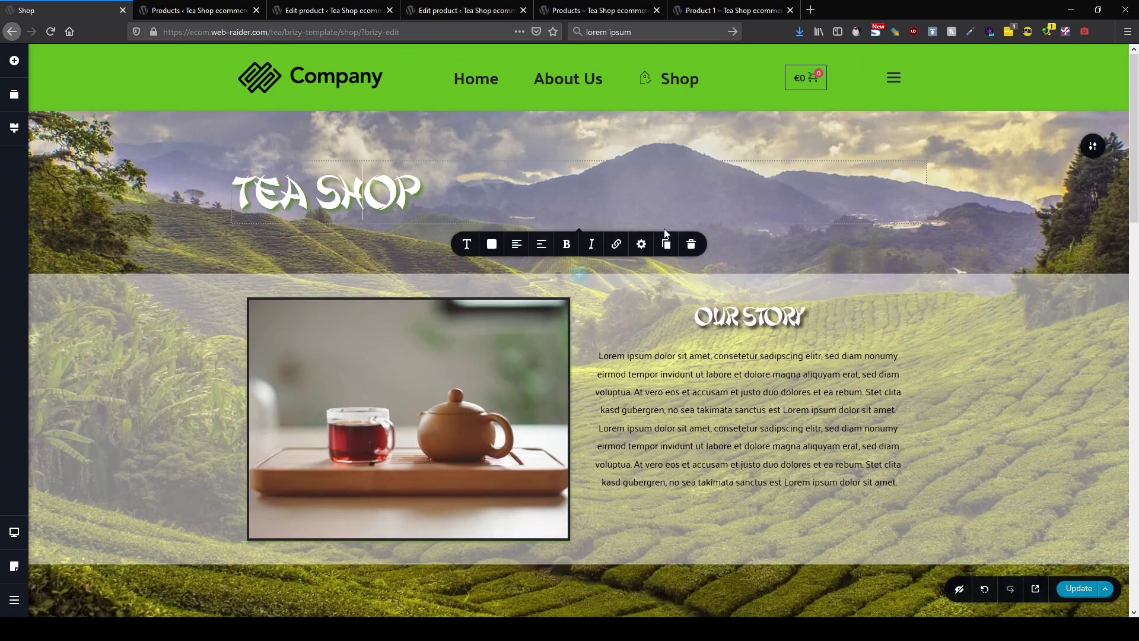
{"action": "left_click", "coordinate": [517, 245]}
{"action": "left_click", "coordinate": [467, 245]}
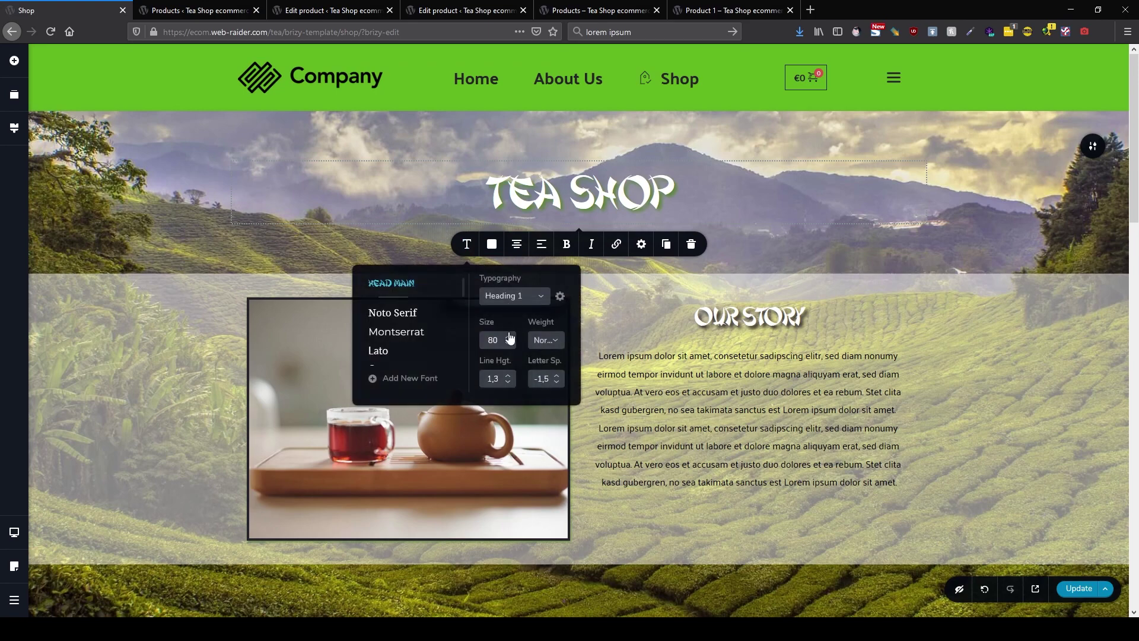
{"action": "left_click", "coordinate": [508, 336]}
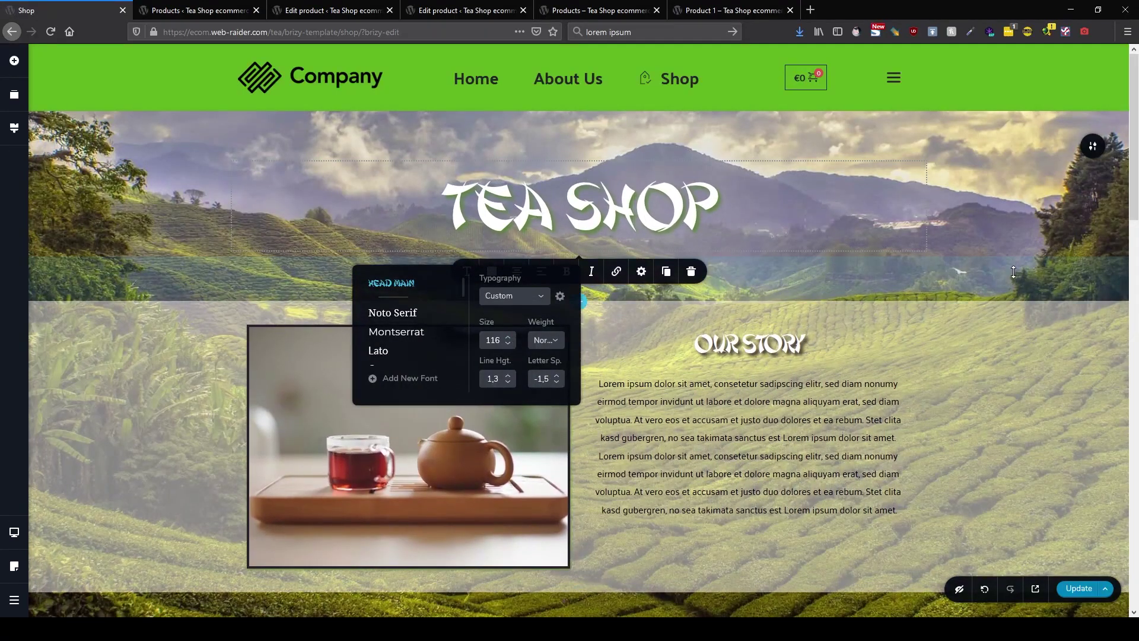
{"action": "left_click", "coordinate": [1013, 272]}
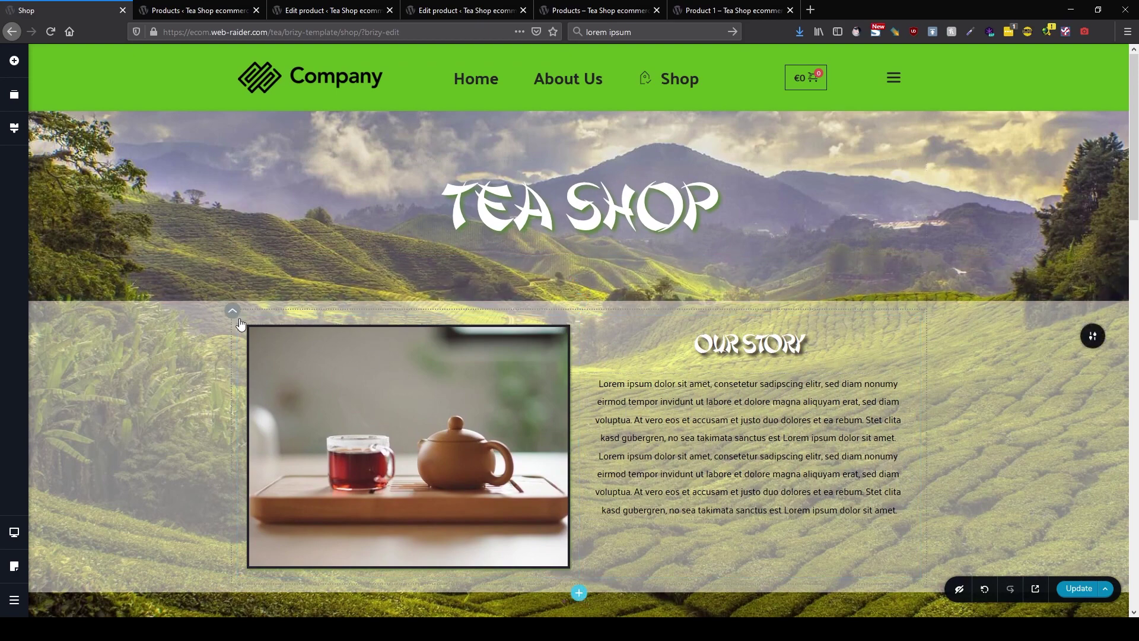
Delete the teapot image and the "Our Story" text column from the section below the hero.
{"action": "left_click", "coordinate": [544, 376]}
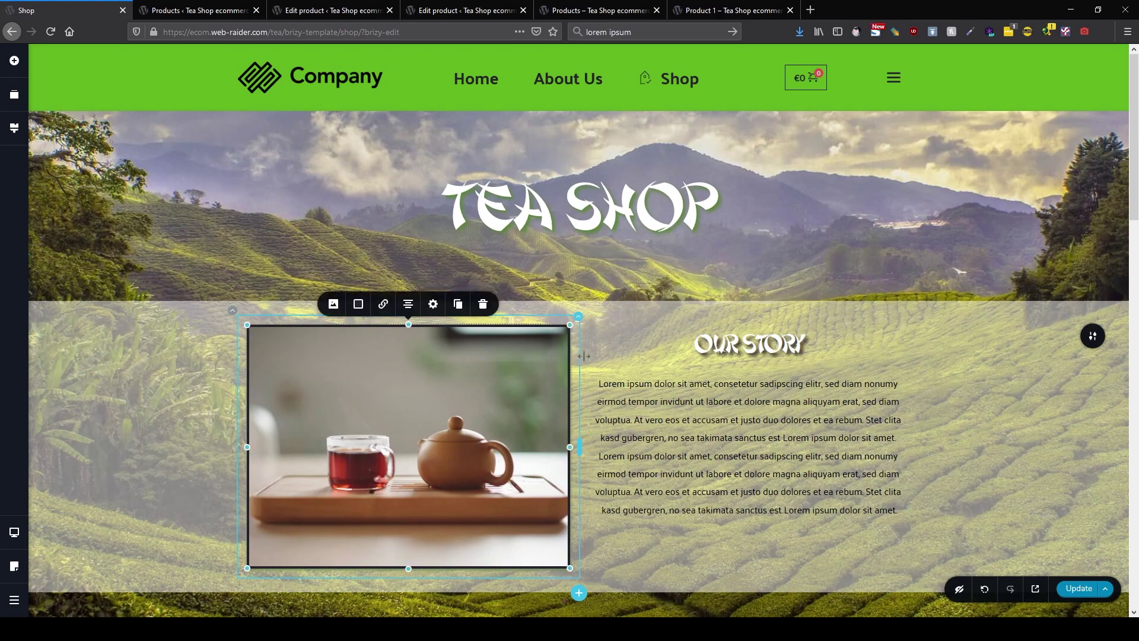
{"action": "left_click", "coordinate": [483, 304]}
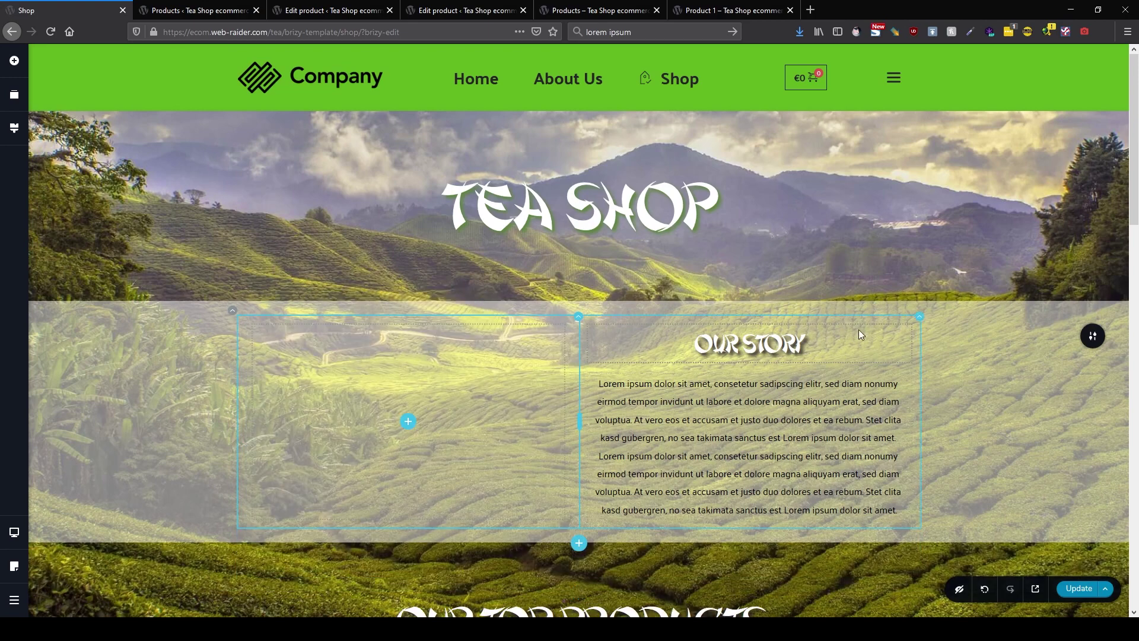
{"action": "left_click", "coordinate": [920, 316]}
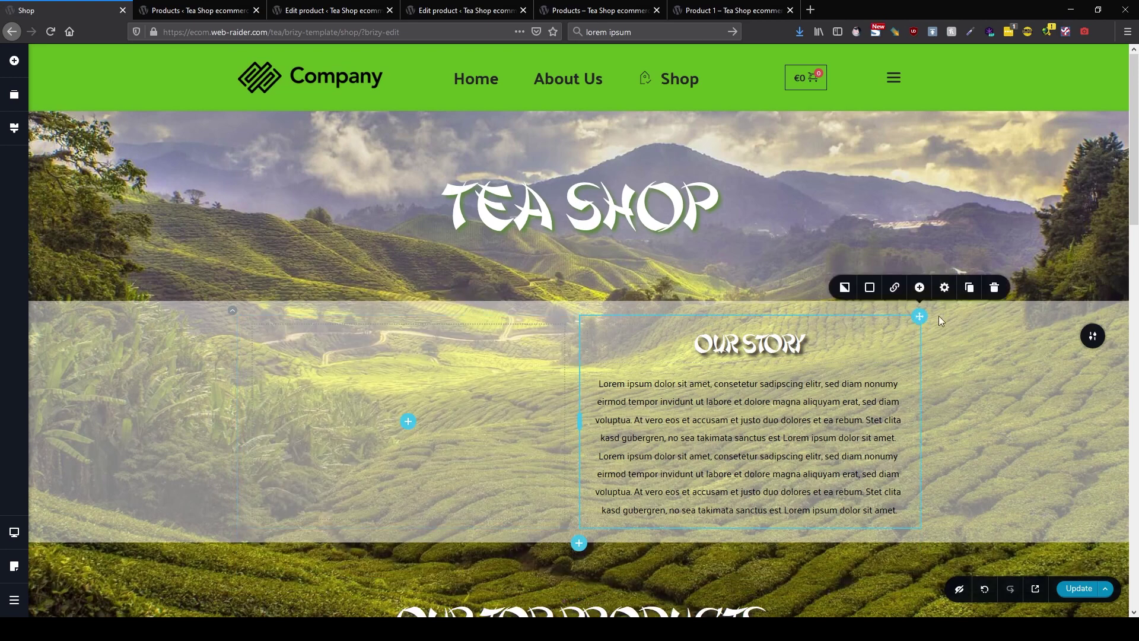
{"action": "left_click", "coordinate": [995, 289]}
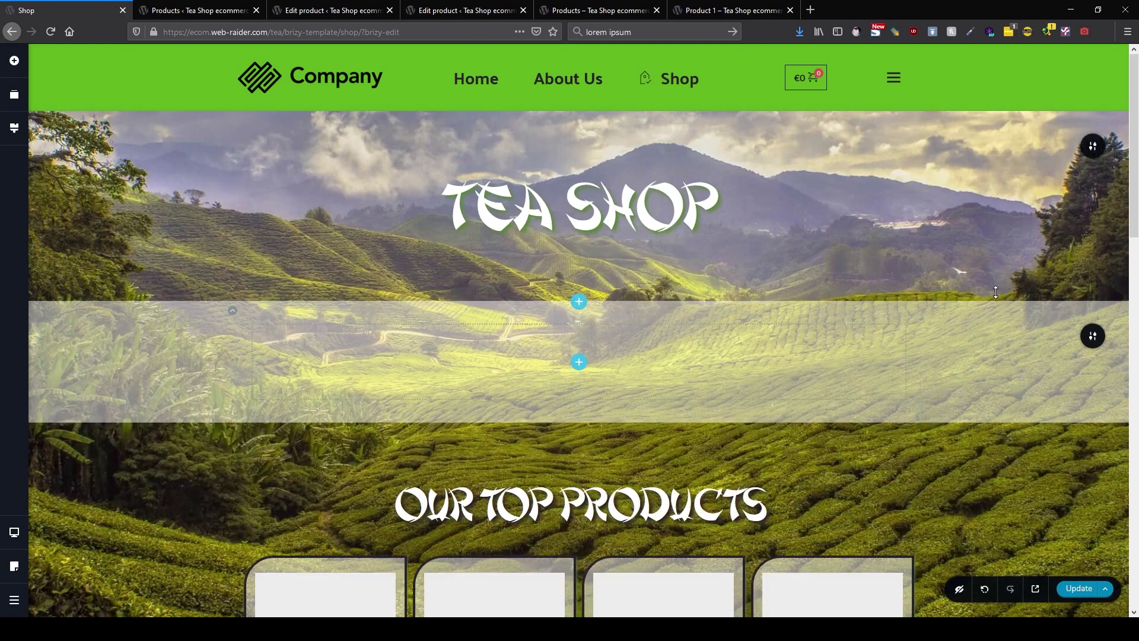
Open the element library and browse for an element to place in the emptied section.
{"action": "left_click", "coordinate": [14, 59]}
{"action": "scroll", "coordinate": [107, 245], "scroll_direction": "down", "scroll_amount": 5}
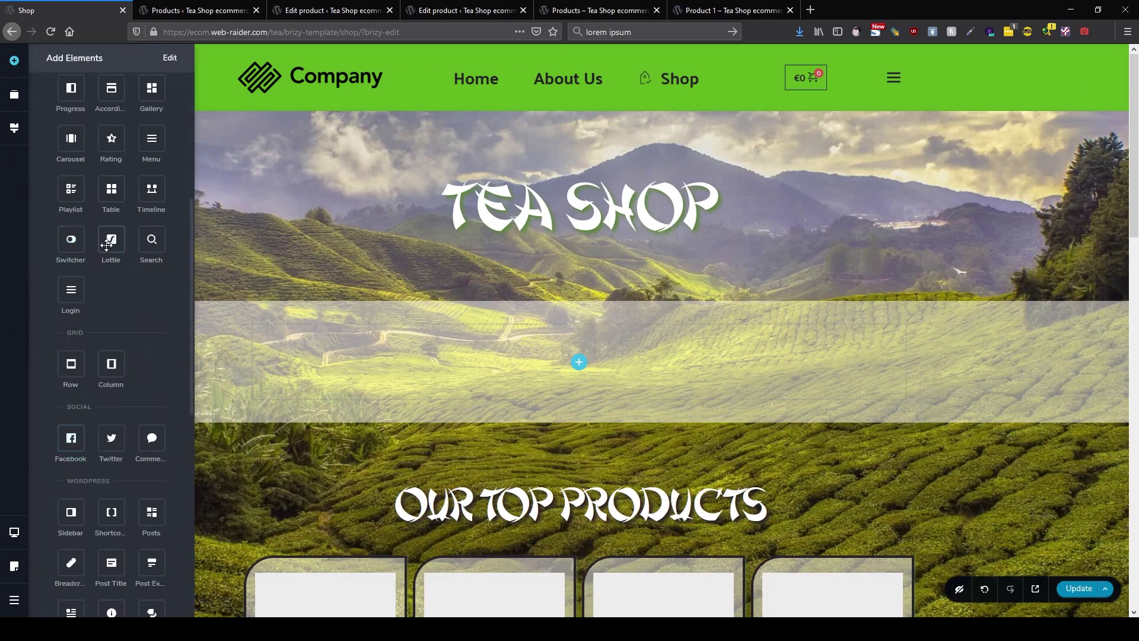
Find the product Archives element and place it in the empty section below the Tea Shop heading.
{"action": "scroll", "coordinate": [101, 237], "scroll_direction": "up", "scroll_amount": 5}
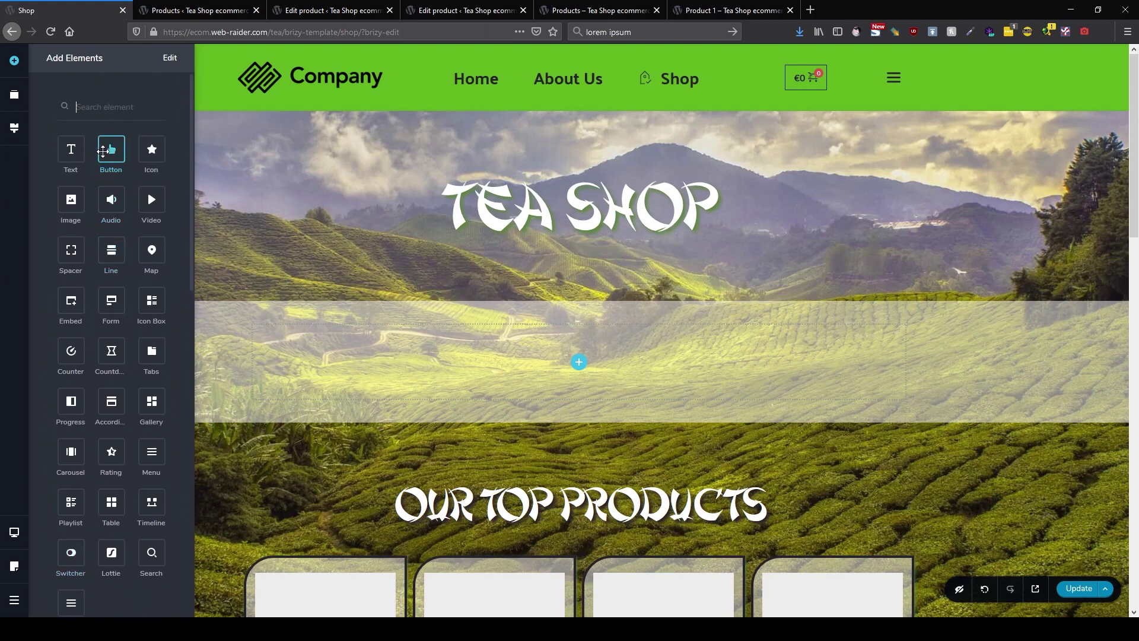
{"action": "type", "text": "ar"}
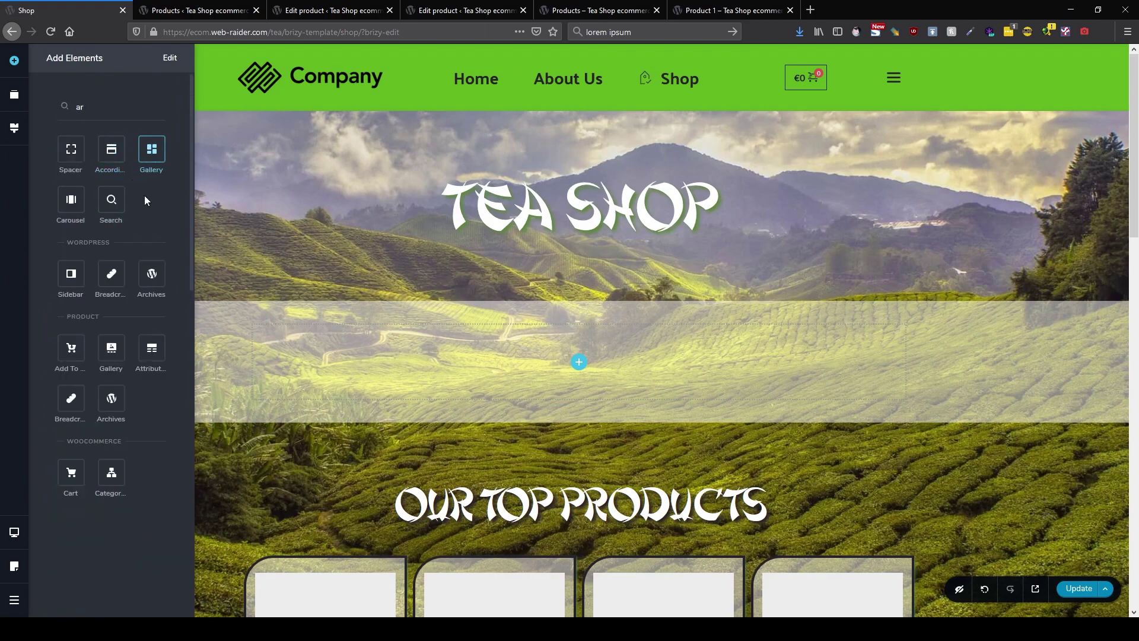
{"action": "type", "text": "c"}
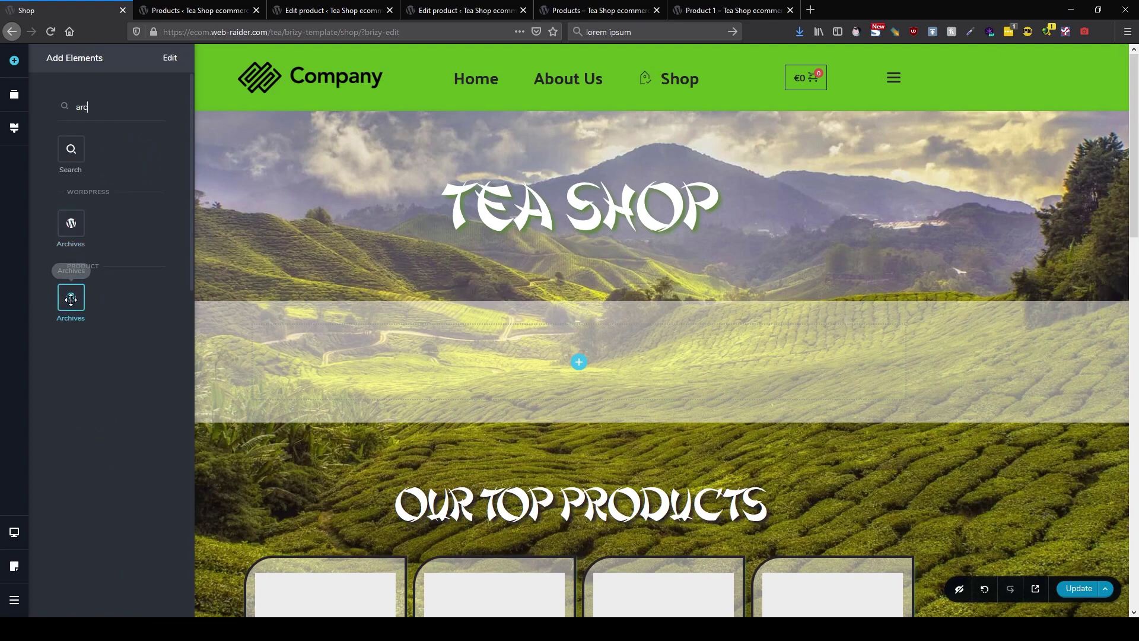
{"action": "left_click_drag", "start_coordinate": [70, 299], "coordinate": [560, 368]}
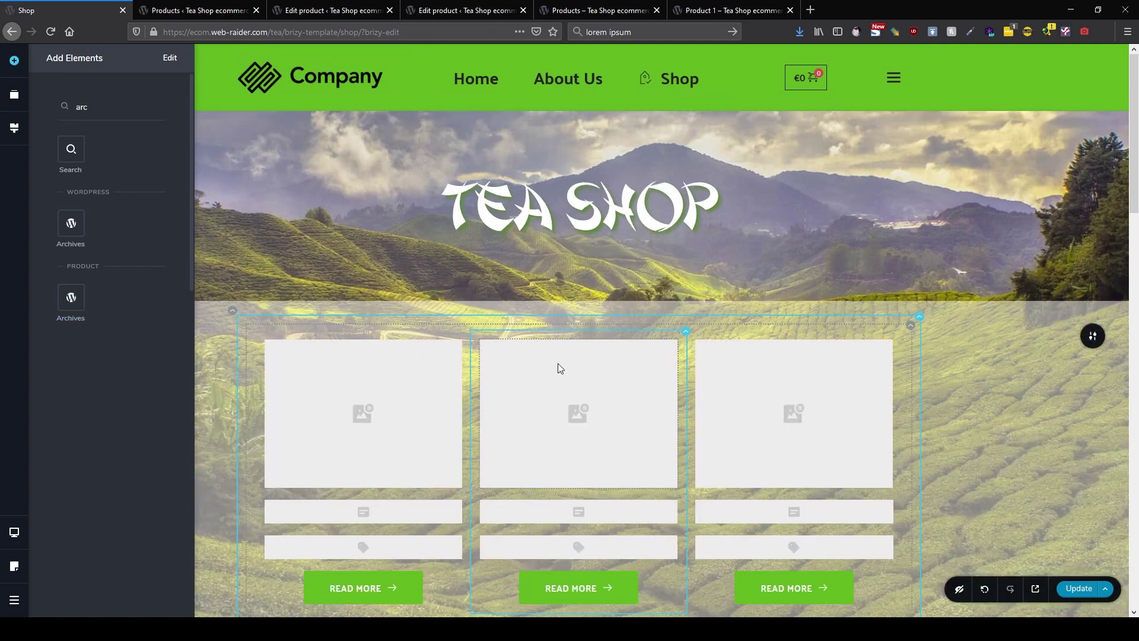
Examine the product archive's column, row, spacing, padding and margin settings, and look over its placeholder cards and pagination.
{"action": "left_click", "coordinate": [910, 325]}
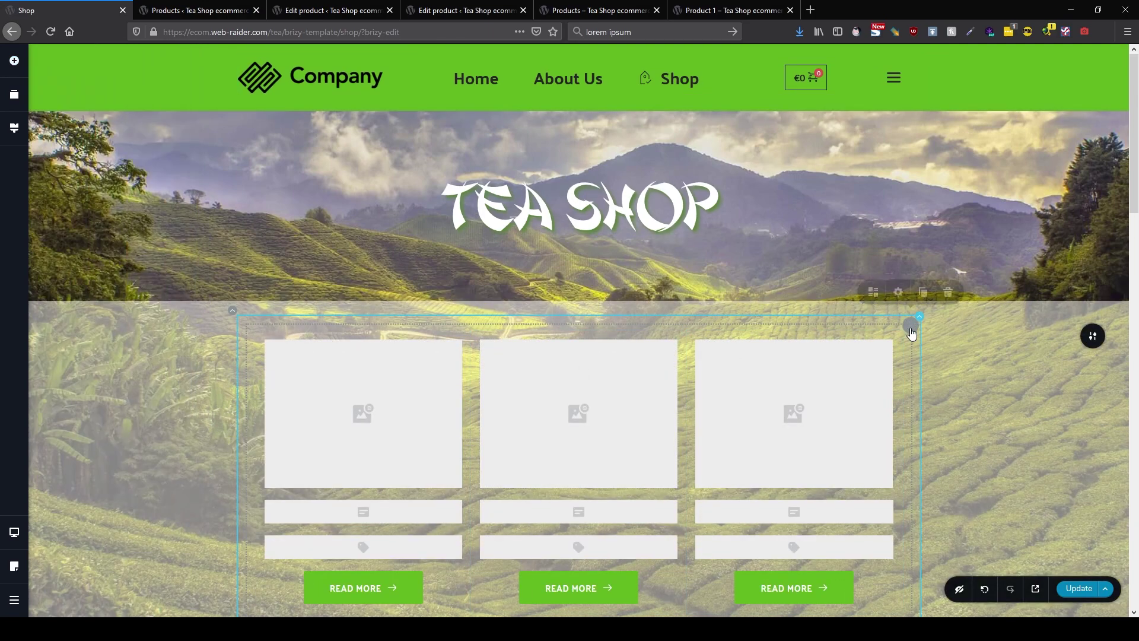
{"action": "left_click", "coordinate": [873, 296]}
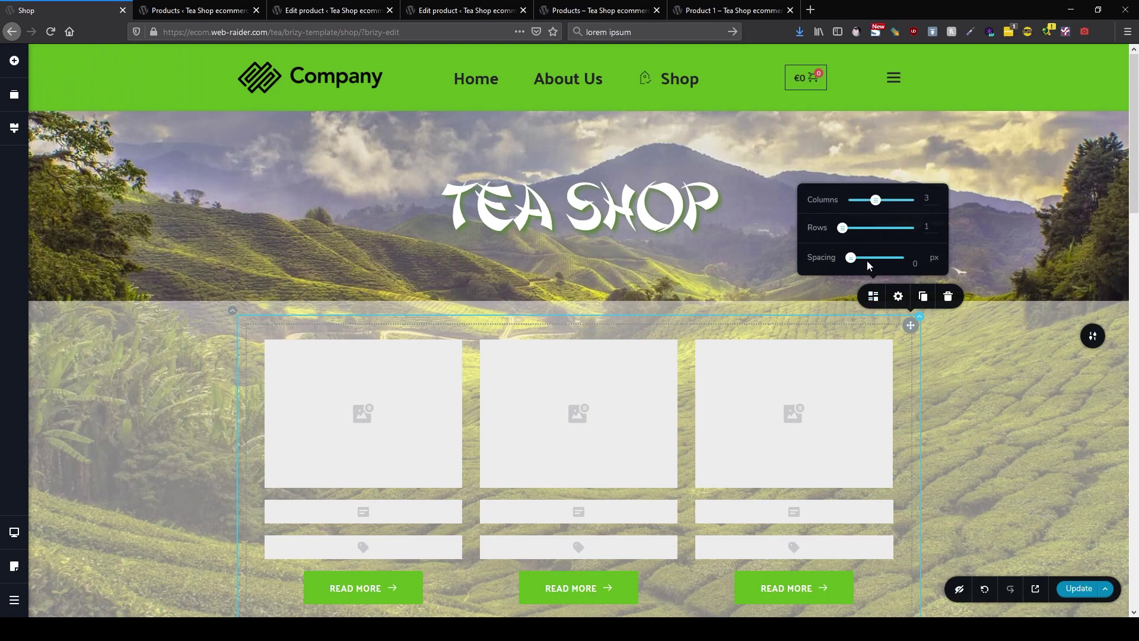
{"action": "left_click", "coordinate": [898, 296]}
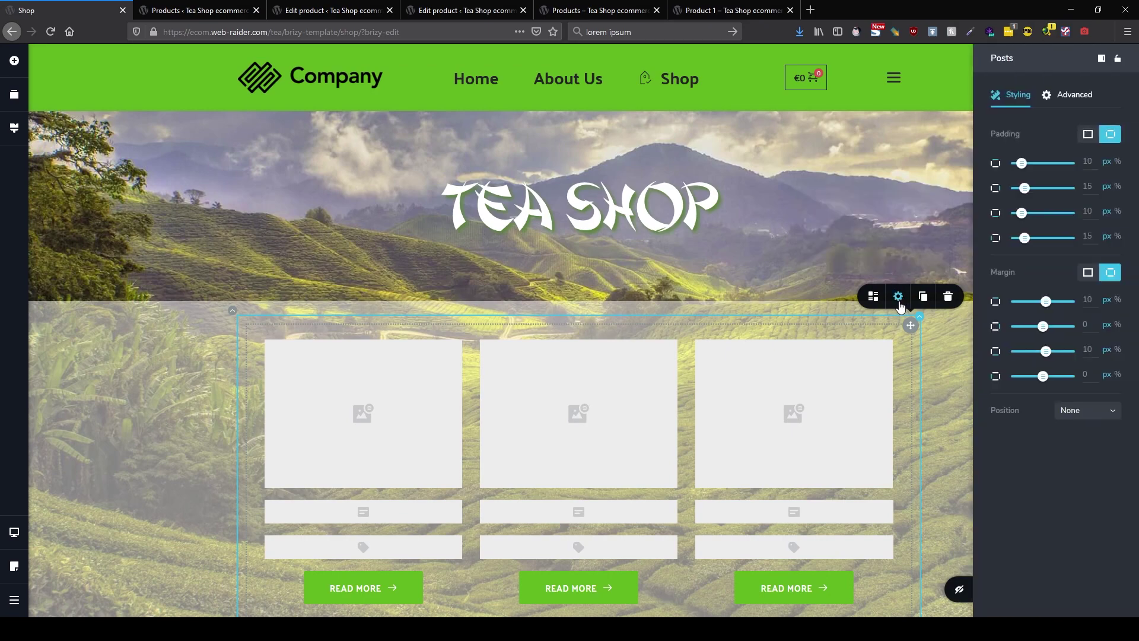
{"action": "left_click", "coordinate": [952, 349]}
{"action": "scroll", "coordinate": [810, 415], "scroll_direction": "down", "scroll_amount": 4}
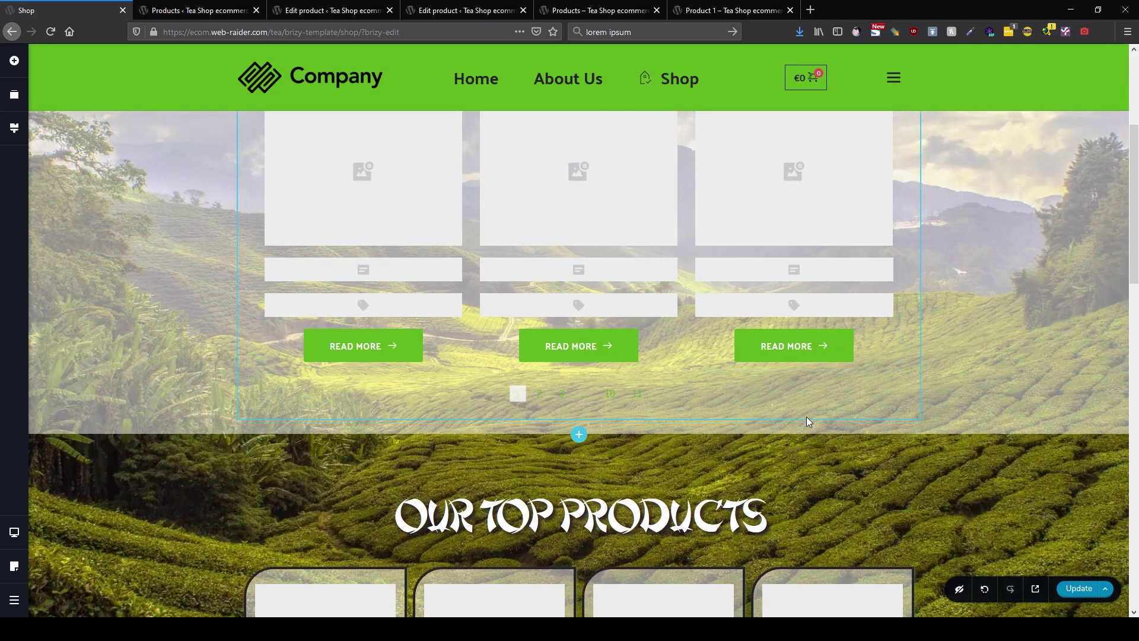
{"action": "scroll", "coordinate": [806, 415], "scroll_direction": "up", "scroll_amount": 4}
{"action": "scroll", "coordinate": [798, 419], "scroll_direction": "down", "scroll_amount": 3}
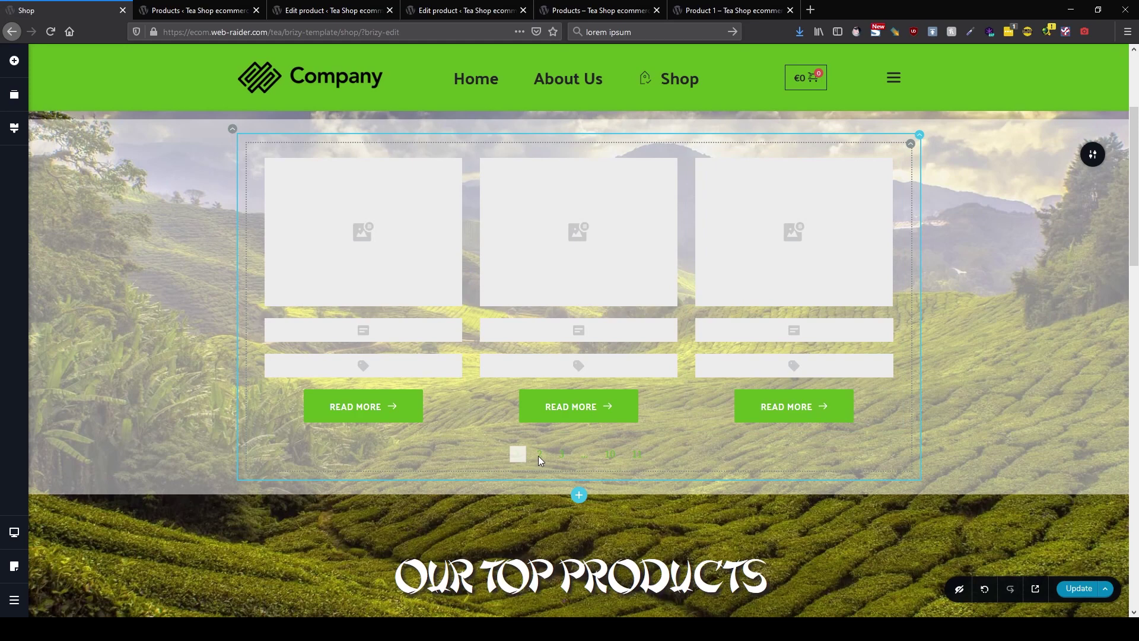
{"action": "scroll", "coordinate": [806, 300], "scroll_direction": "up", "scroll_amount": 3}
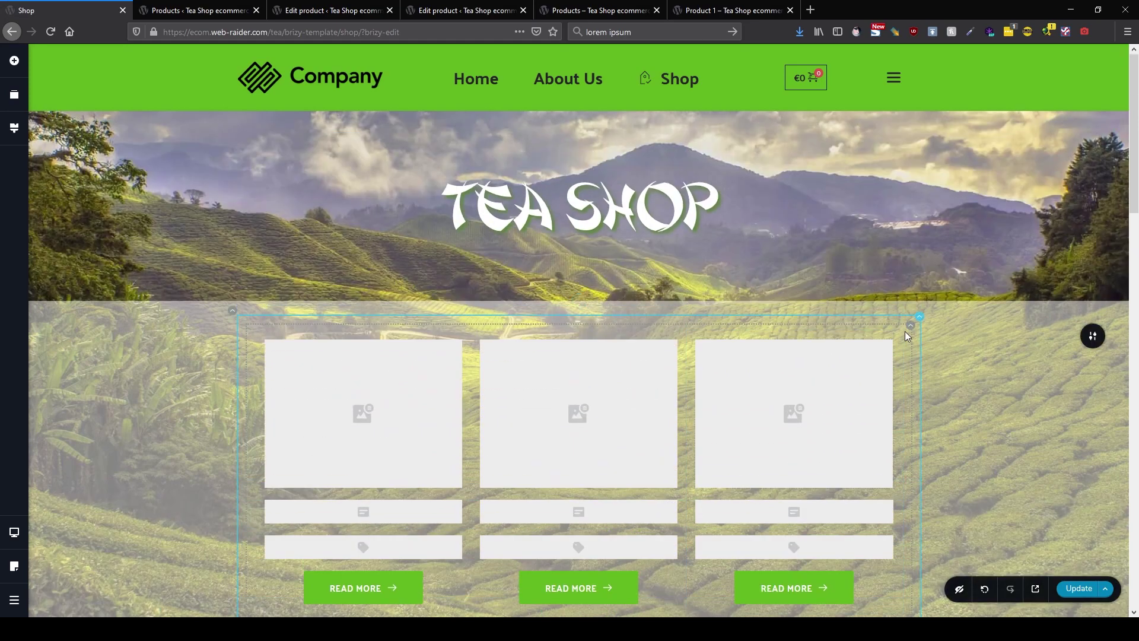
Set the width of the section containing the product archive to Full.
{"action": "left_click", "coordinate": [907, 325]}
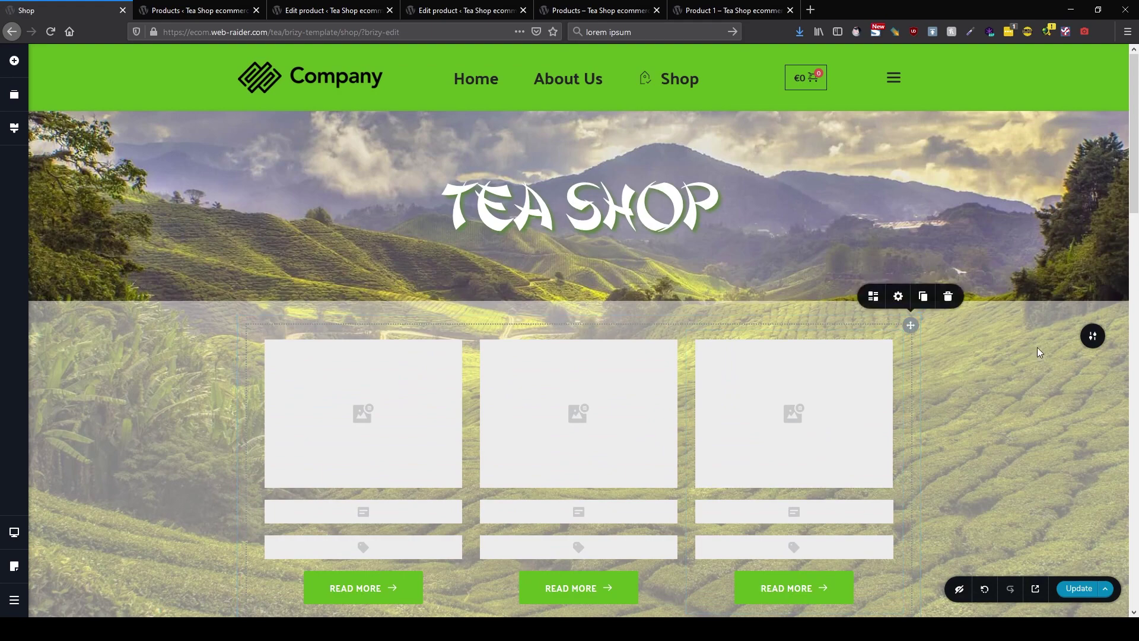
{"action": "left_click", "coordinate": [1092, 336]}
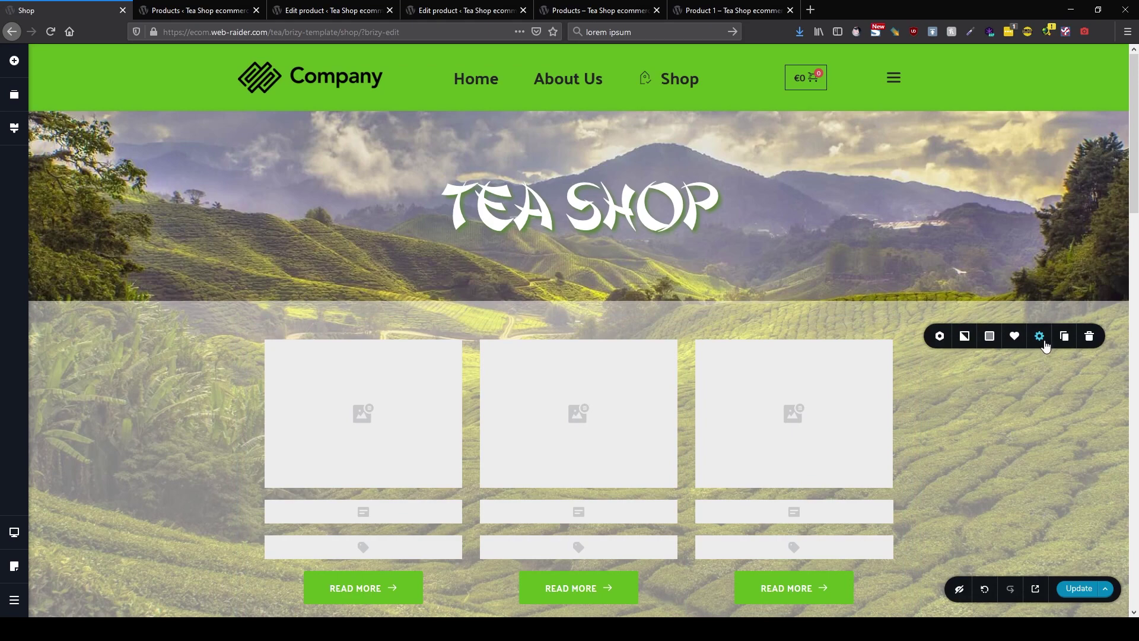
{"action": "left_click", "coordinate": [1044, 345]}
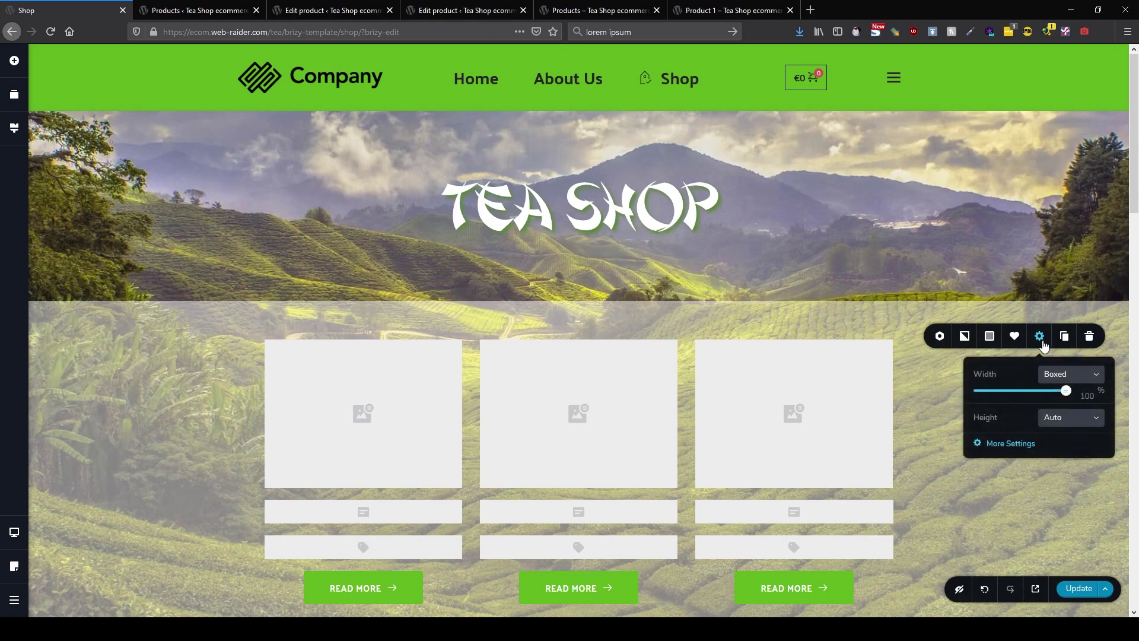
{"action": "left_click", "coordinate": [1061, 376]}
{"action": "left_click", "coordinate": [1055, 413]}
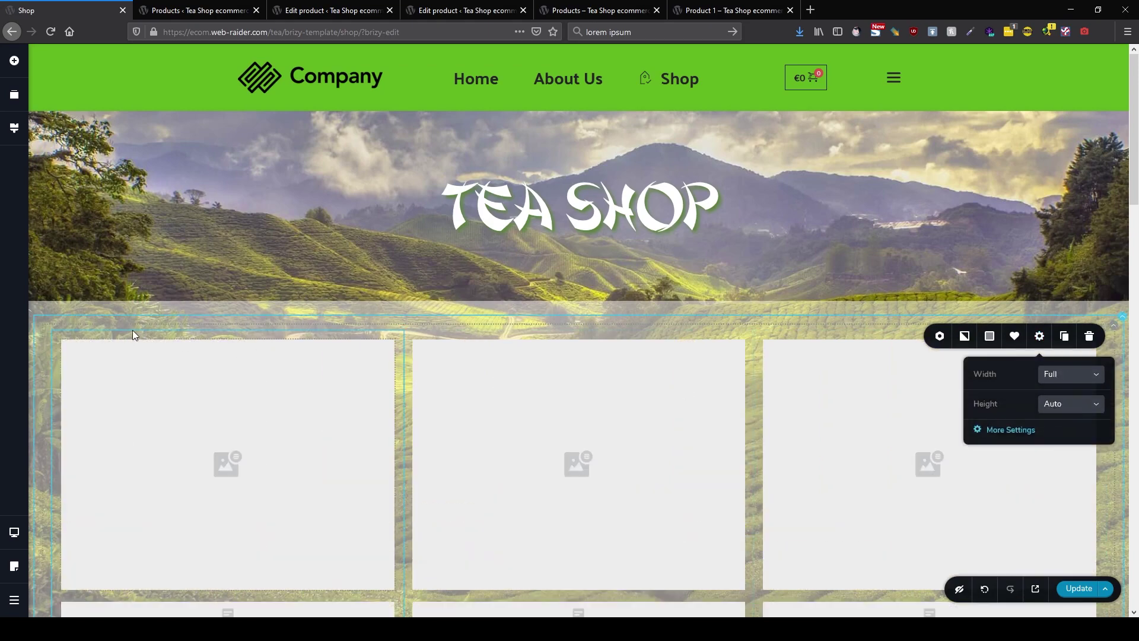
Set the width of the row around the product archive to 90%.
{"action": "left_click", "coordinate": [33, 318]}
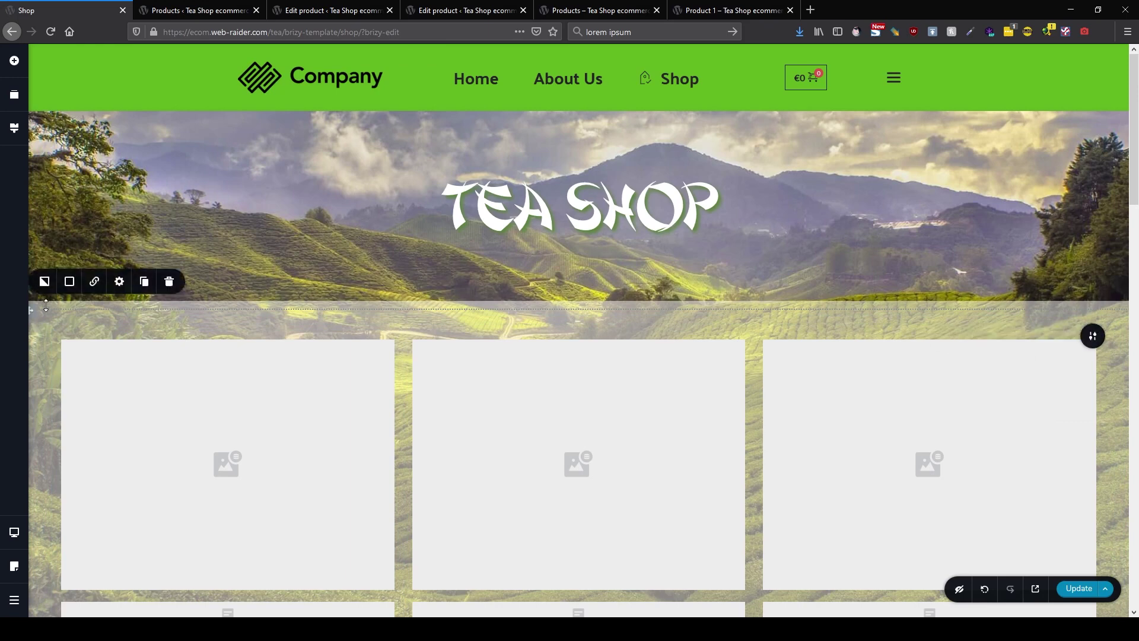
{"action": "left_click", "coordinate": [119, 281]}
{"action": "double_click", "coordinate": [169, 196]}
{"action": "type", "text": "90"}
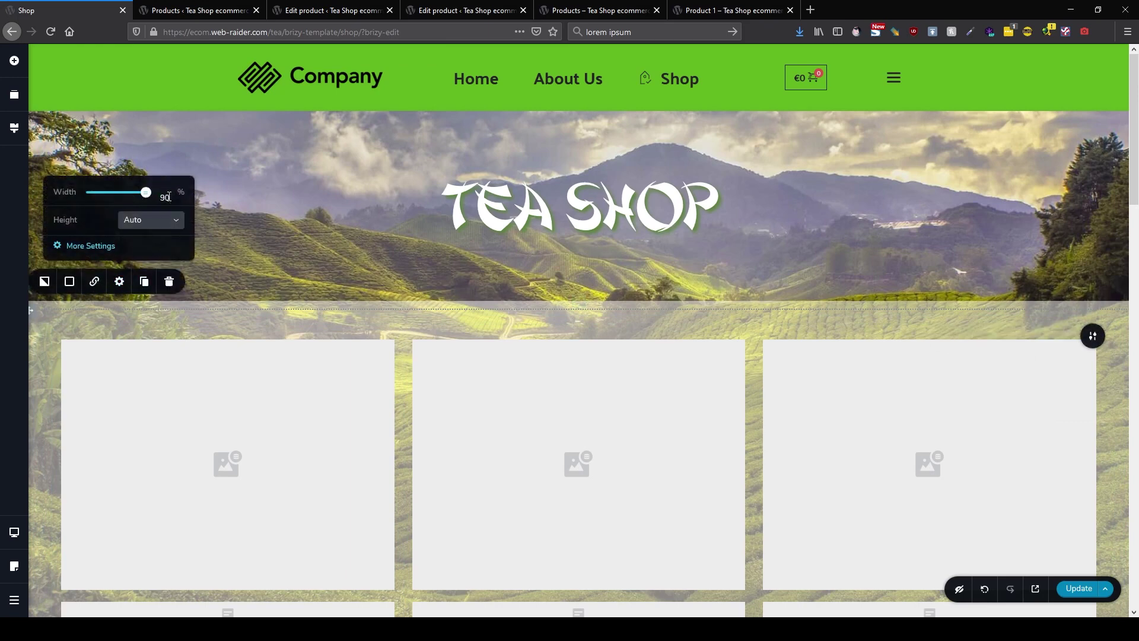
{"action": "key", "text": "Return"}
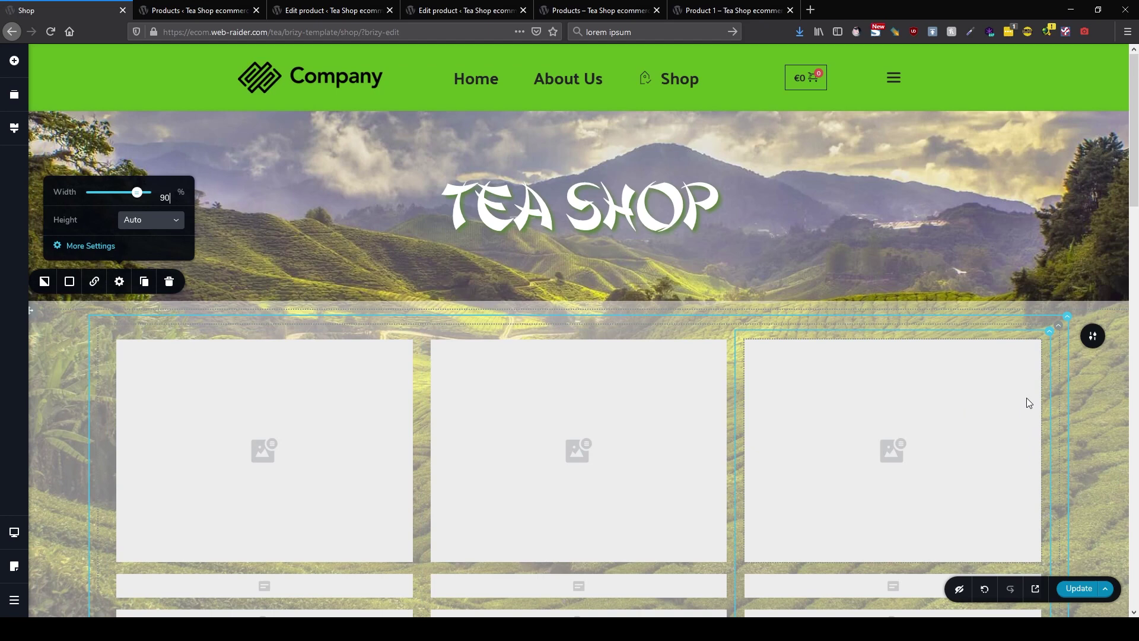
Set the product archive to 4 columns and check the resulting grid.
{"action": "left_click", "coordinate": [1049, 335]}
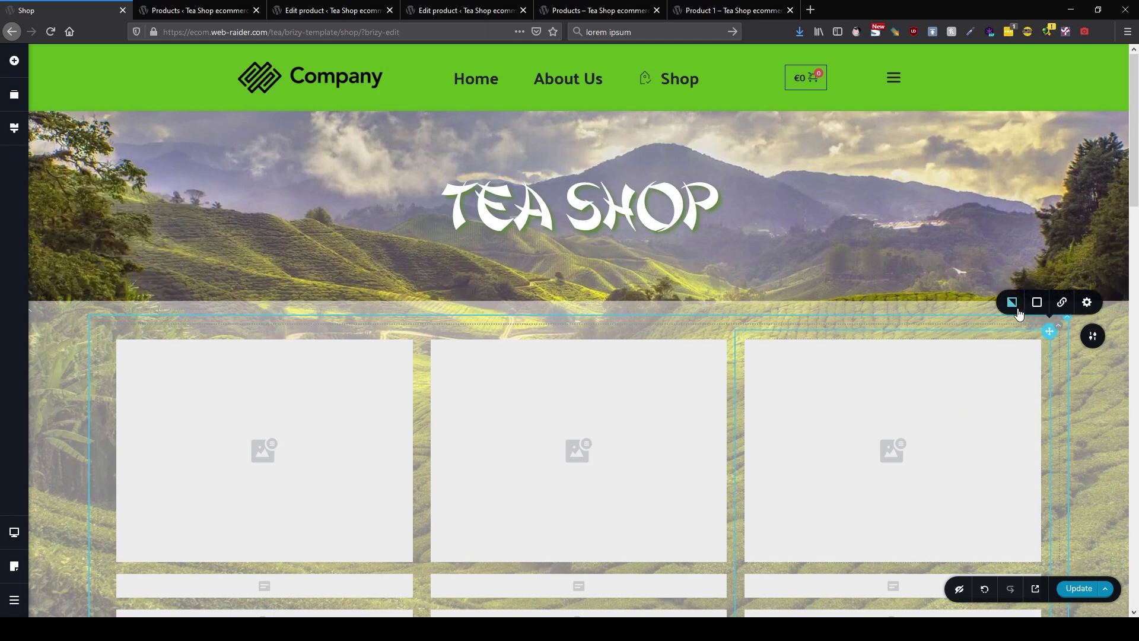
{"action": "left_click", "coordinate": [1059, 334]}
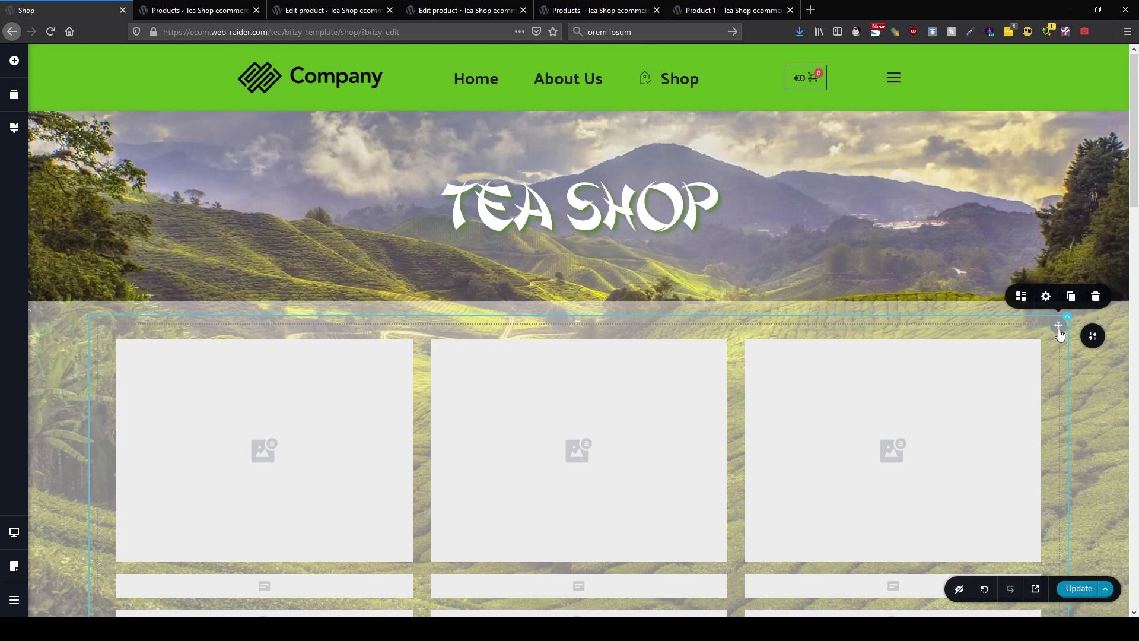
{"action": "left_click", "coordinate": [1023, 298]}
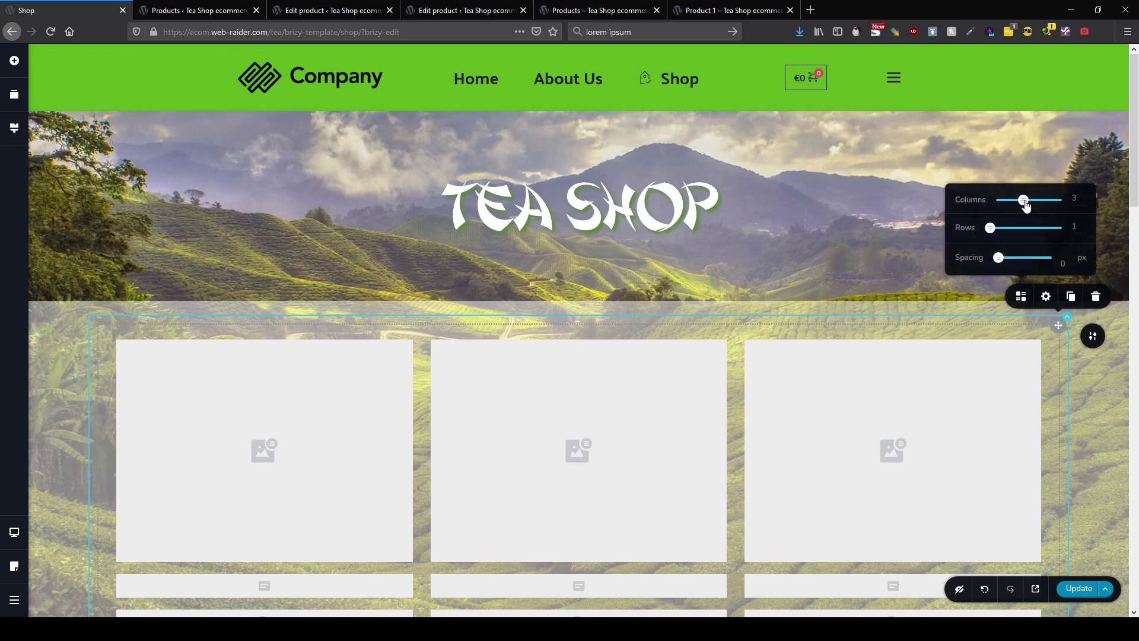
{"action": "left_click_drag", "start_coordinate": [1024, 201], "coordinate": [1035, 201]}
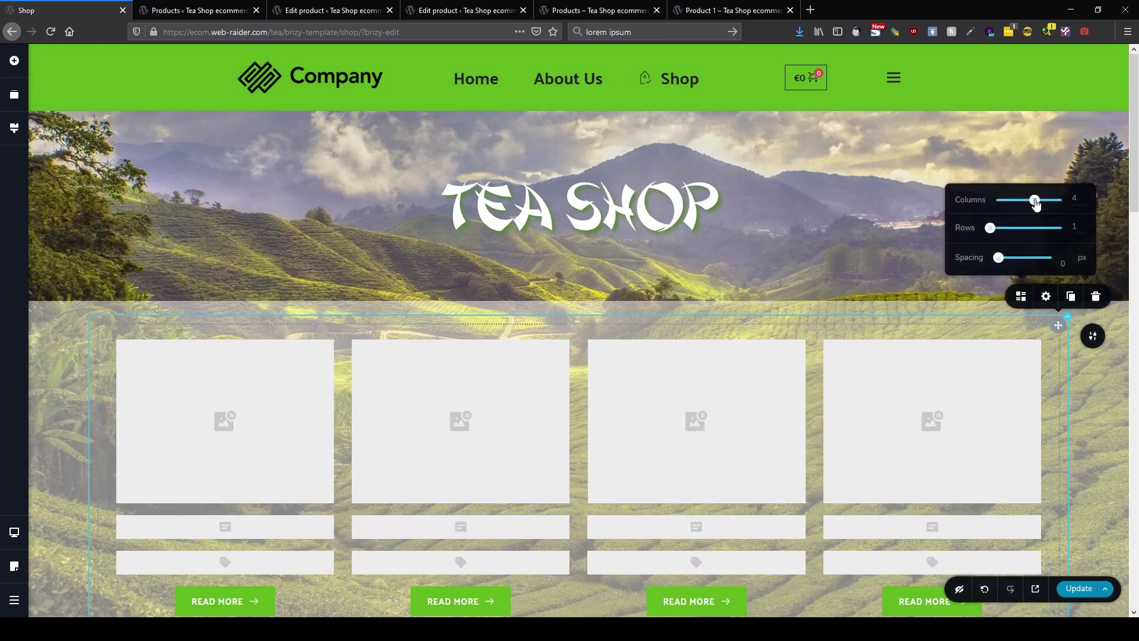
{"action": "scroll", "coordinate": [584, 409], "scroll_direction": "down", "scroll_amount": 5}
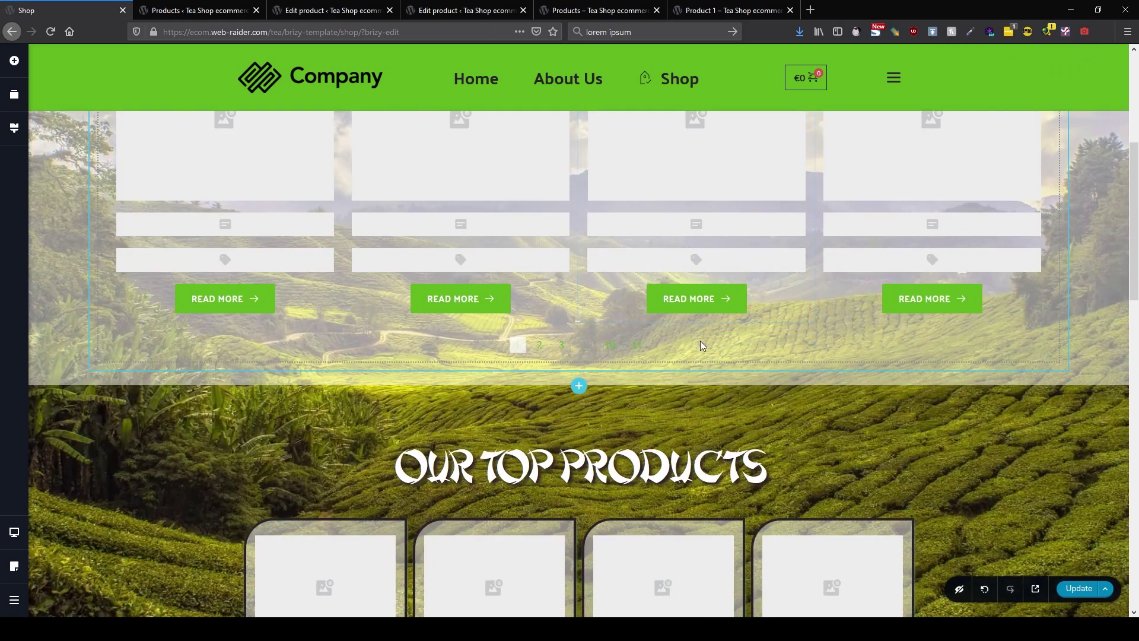
{"action": "scroll", "coordinate": [700, 346], "scroll_direction": "up", "scroll_amount": 5}
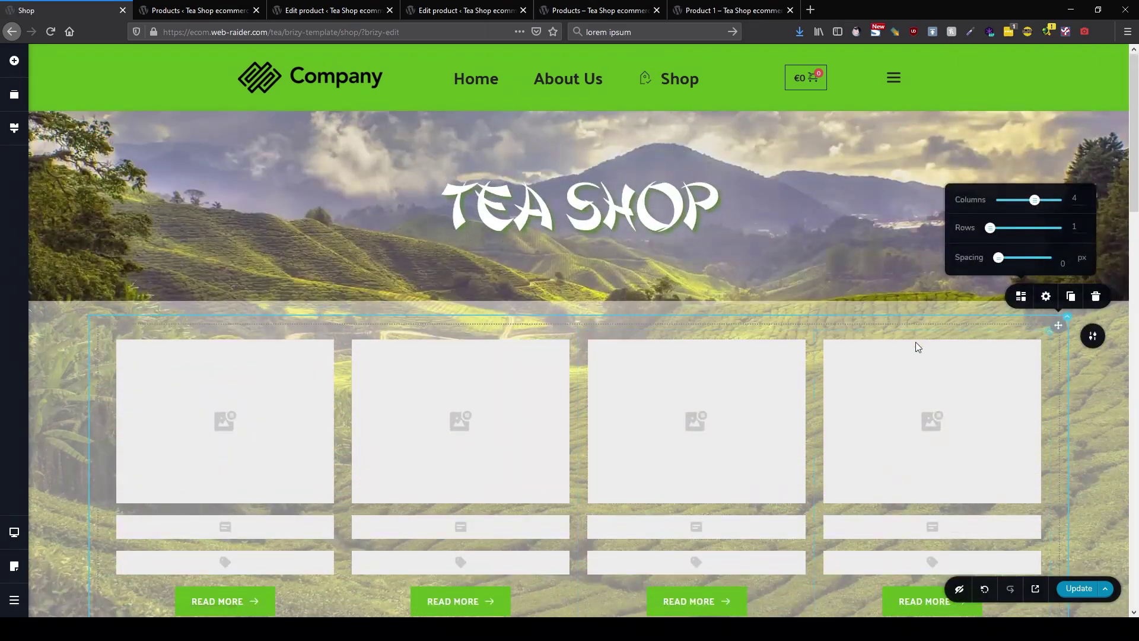
Give the product archive cards a solid white #FFFFFF overlay at about half opacity.
{"action": "left_click", "coordinate": [1051, 337]}
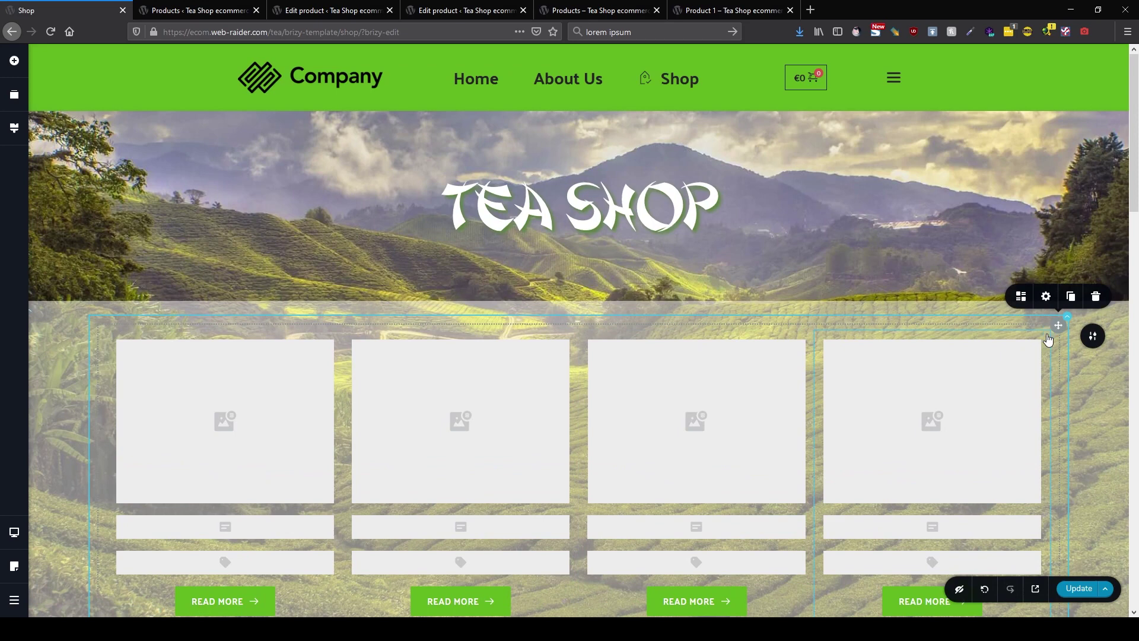
{"action": "left_click", "coordinate": [1042, 335]}
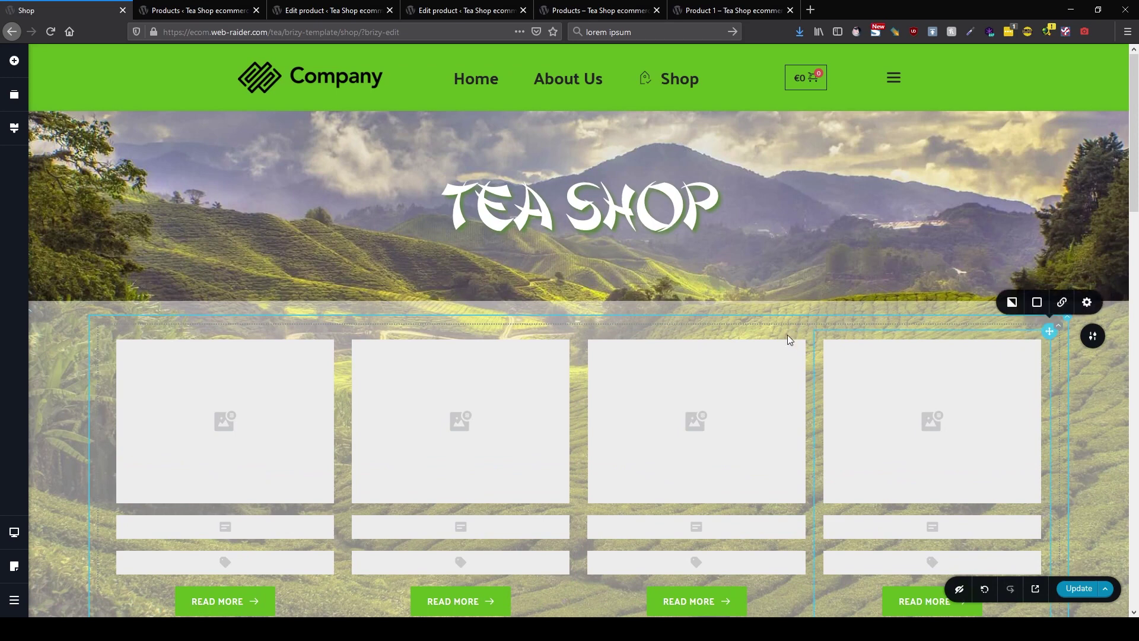
{"action": "left_click", "coordinate": [816, 337]}
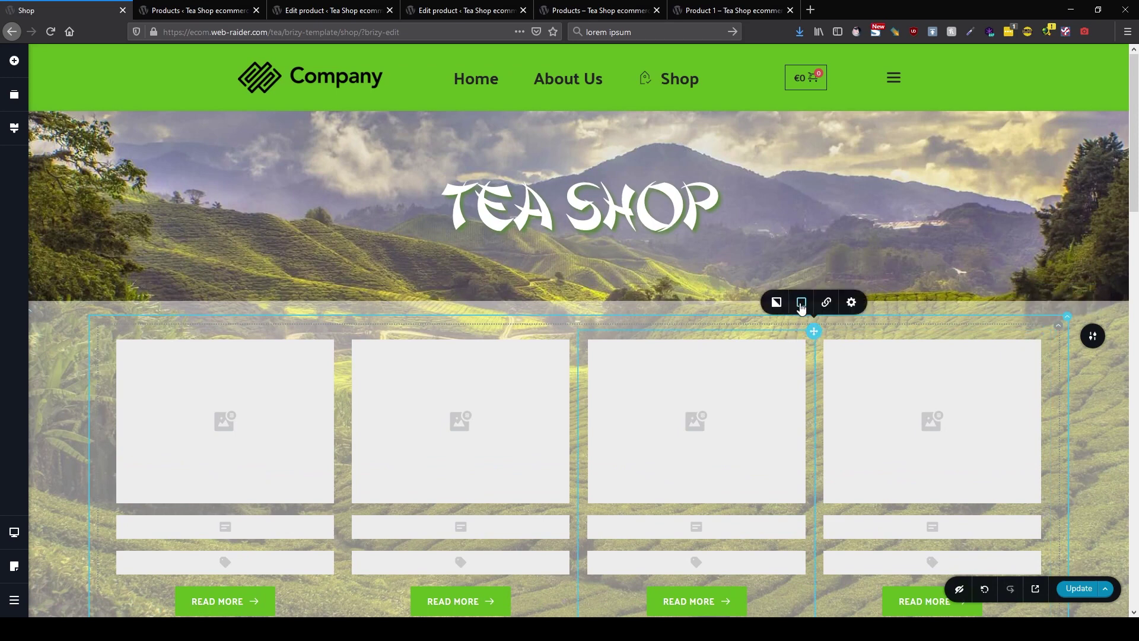
{"action": "left_click", "coordinate": [801, 304]}
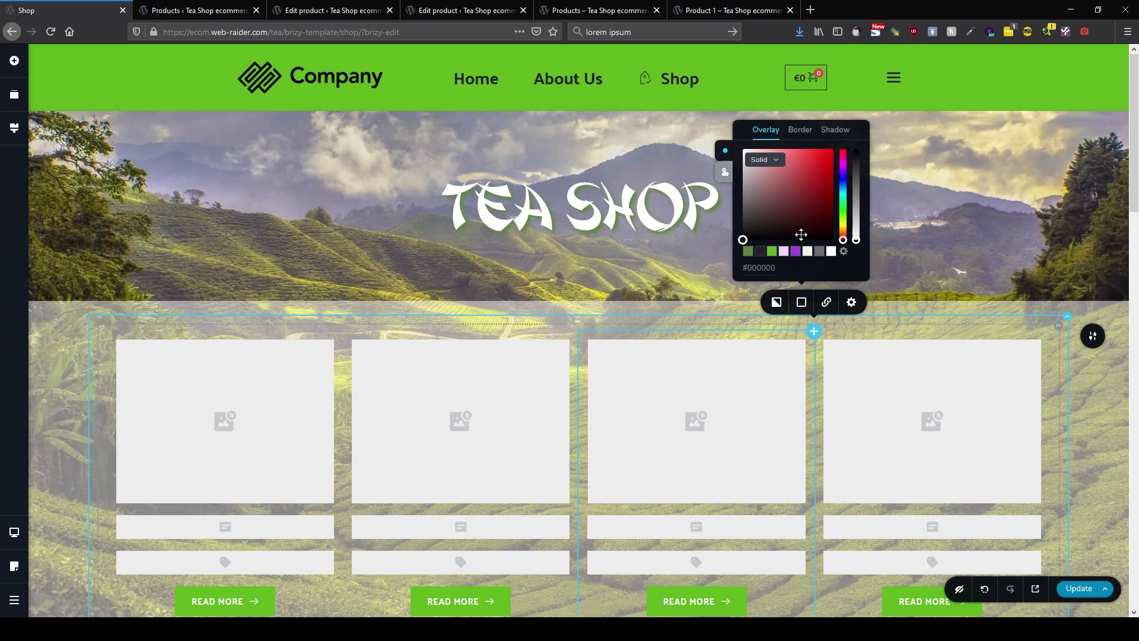
{"action": "left_click", "coordinate": [832, 251]}
{"action": "left_click_drag", "start_coordinate": [856, 149], "coordinate": [856, 194]}
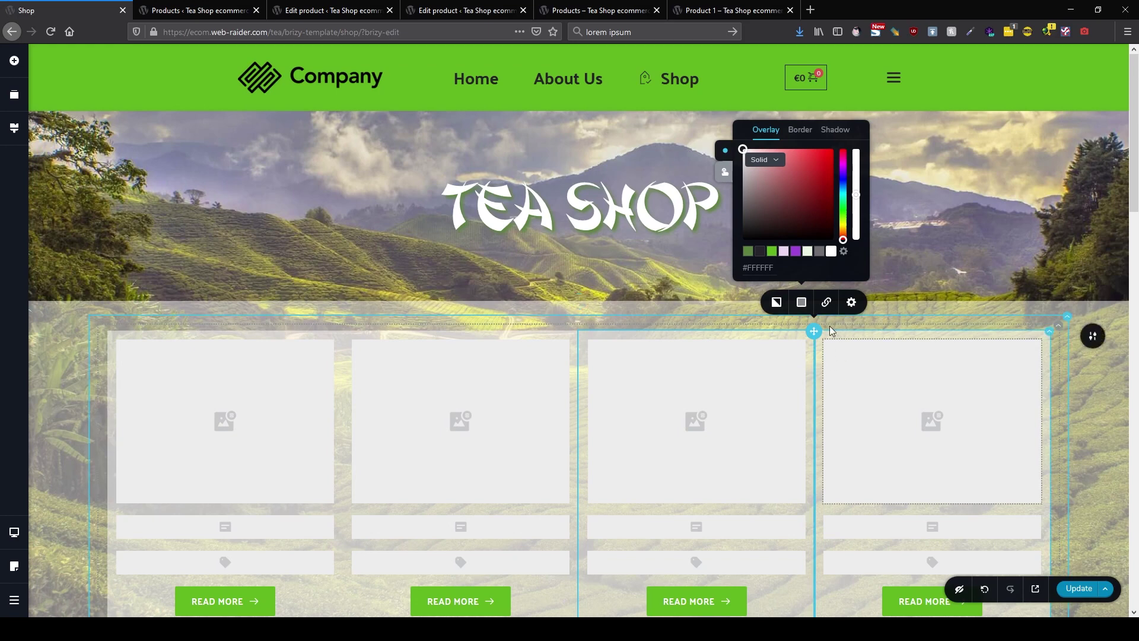
Add a #26232A border and an outset #5C823F shadow to the product archive cards.
{"action": "left_click", "coordinate": [803, 135]}
{"action": "left_click", "coordinate": [760, 243]}
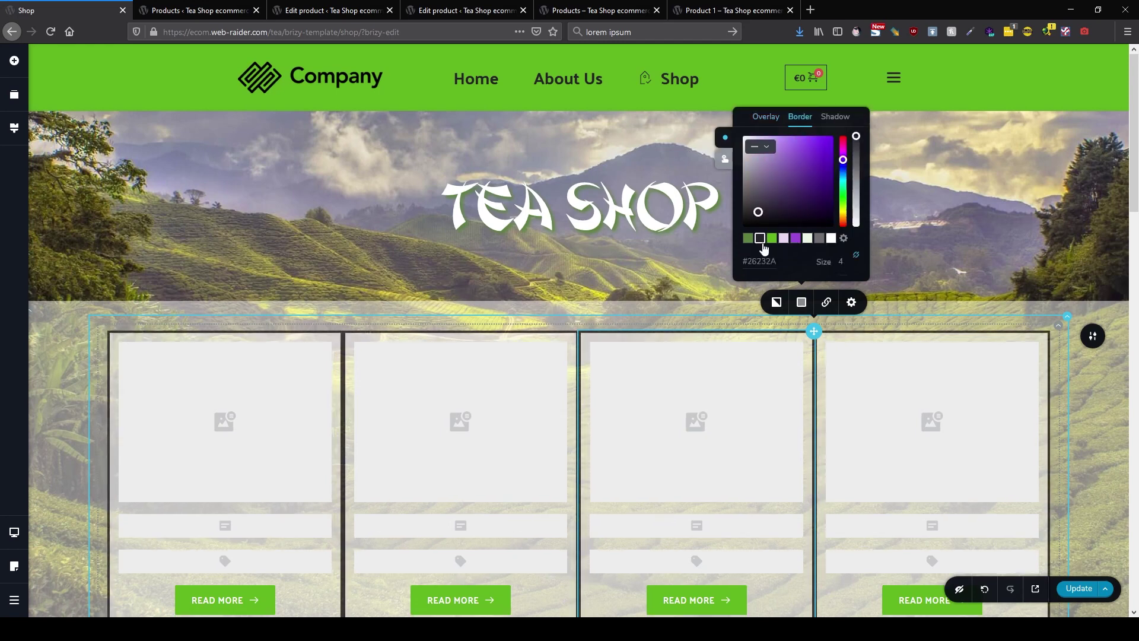
{"action": "left_click", "coordinate": [835, 117]}
{"action": "left_click", "coordinate": [751, 239]}
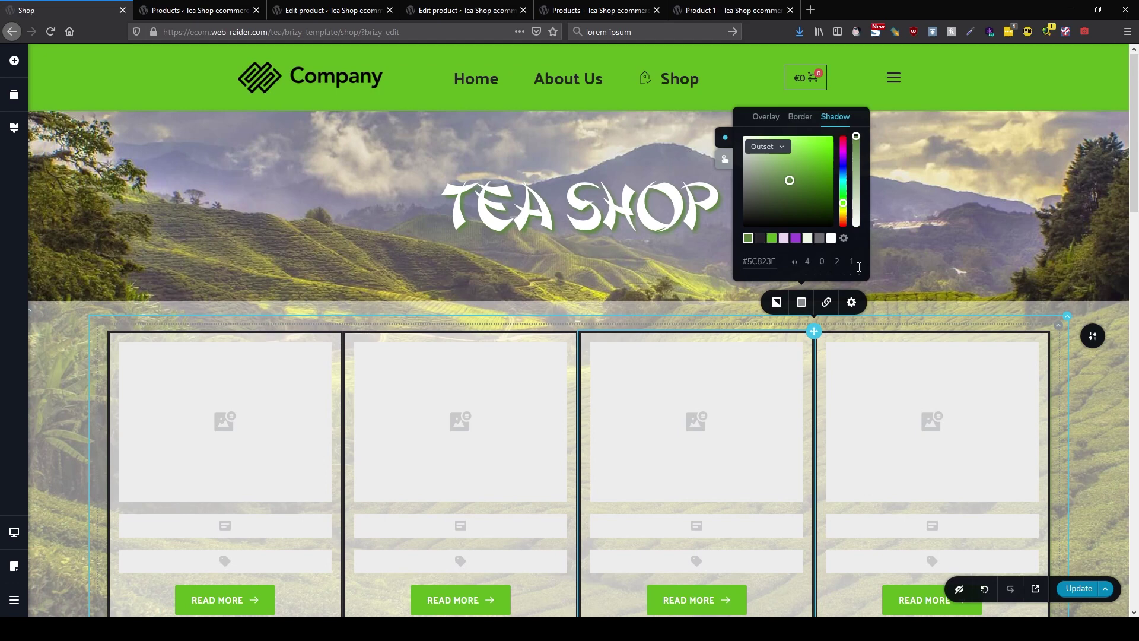
Give the product archive cards' hover state a #60B420 overlay, a #5C823F border and a #26232A outset shadow.
{"action": "left_click", "coordinate": [762, 118]}
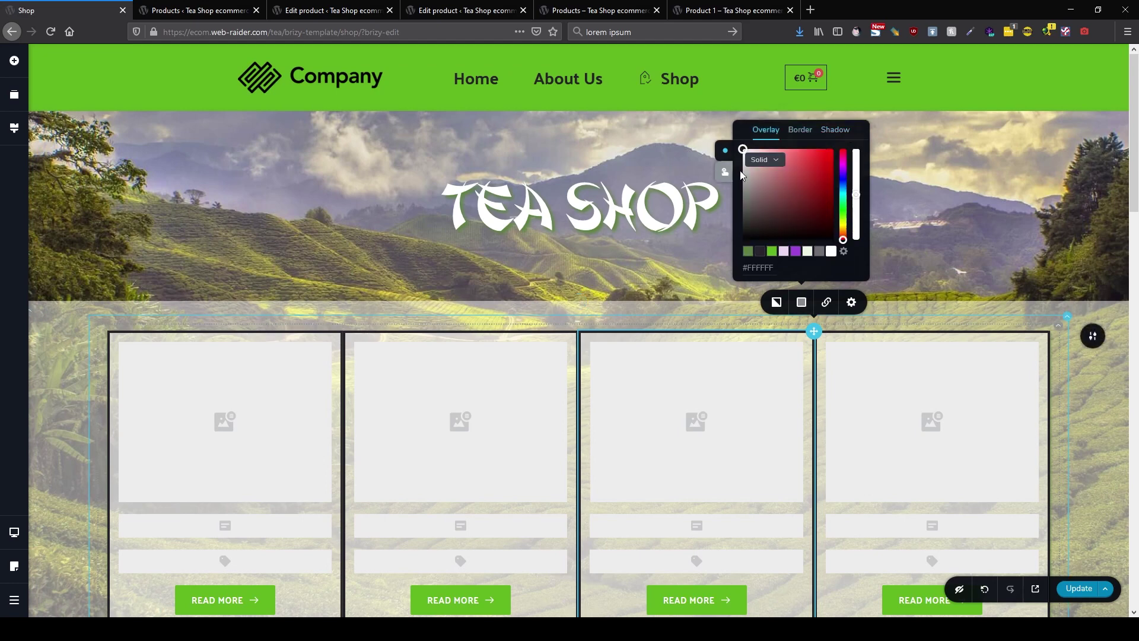
{"action": "left_click", "coordinate": [771, 252]}
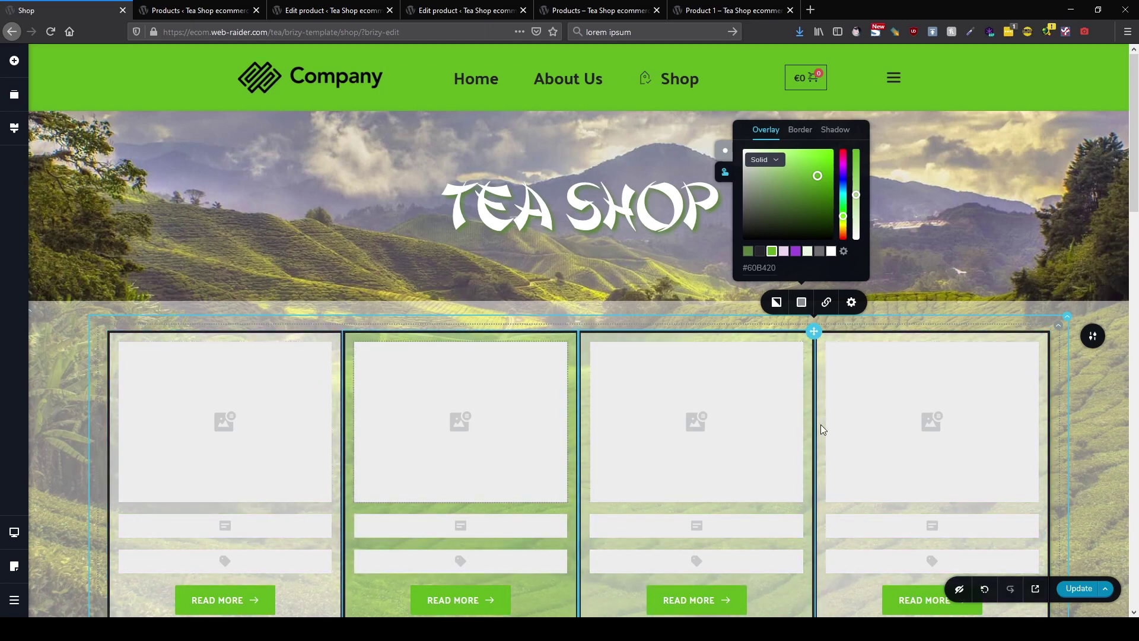
{"action": "left_click", "coordinate": [799, 131]}
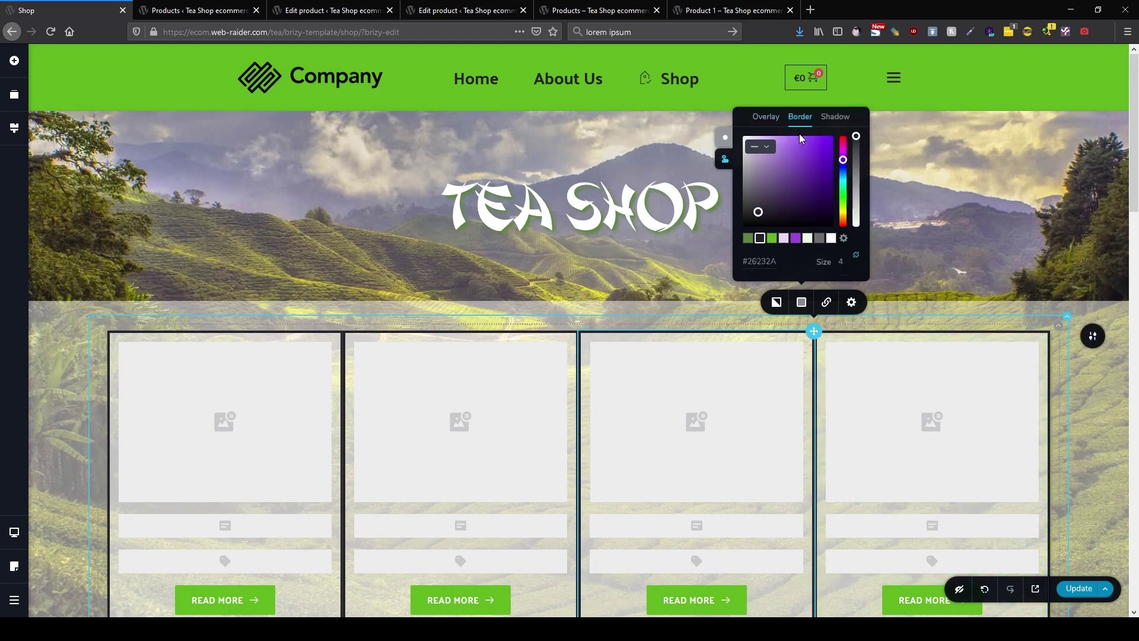
{"action": "left_click", "coordinate": [748, 238]}
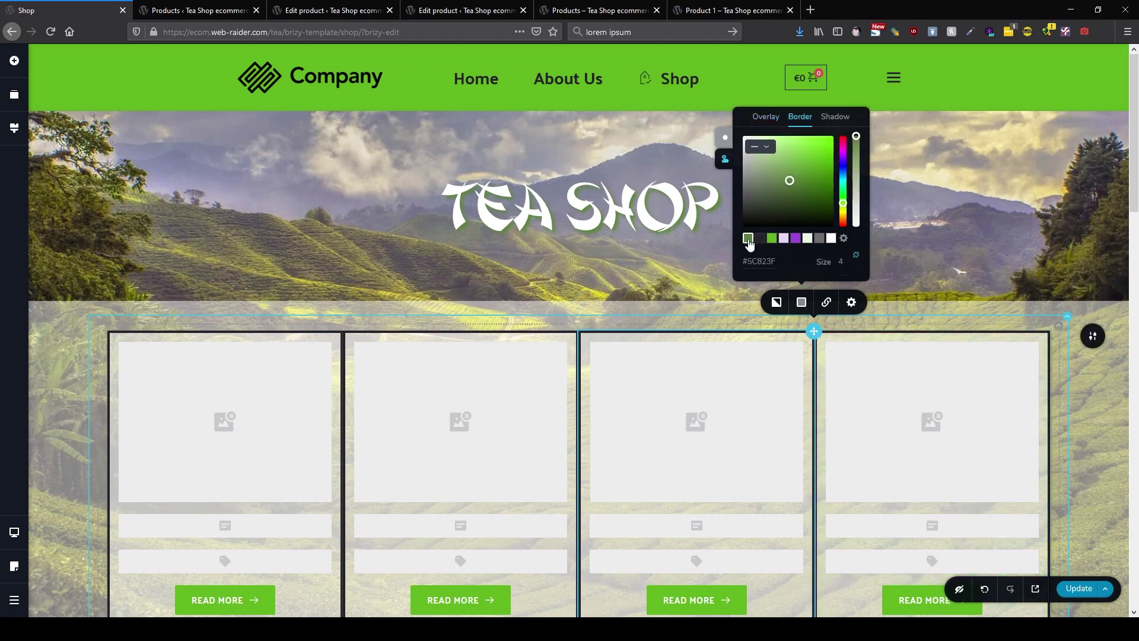
{"action": "left_click", "coordinate": [835, 116]}
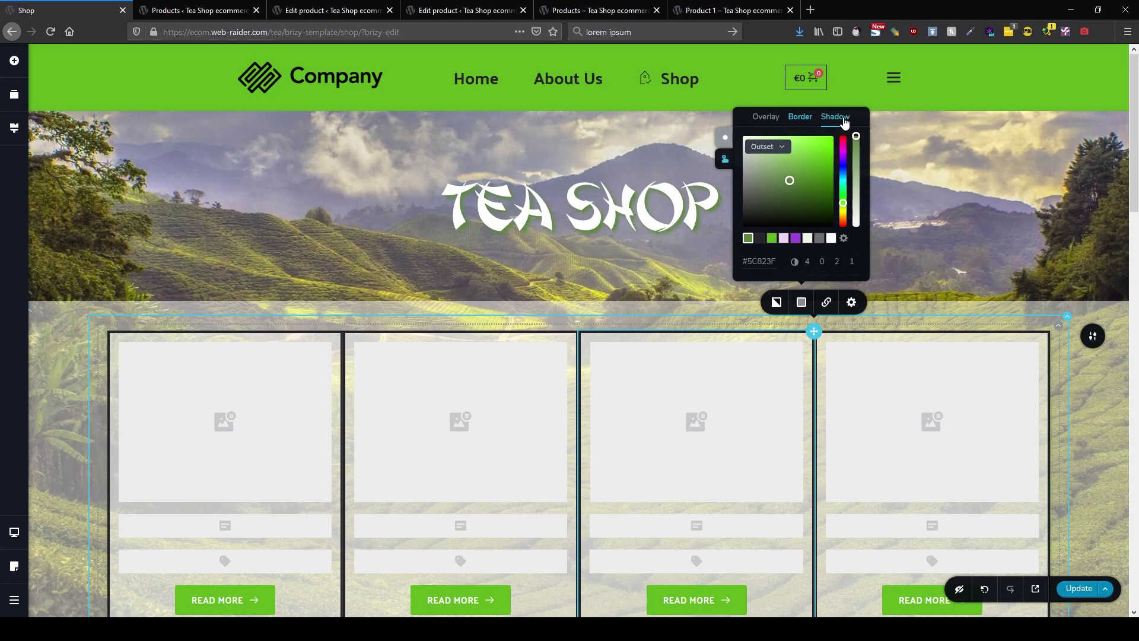
{"action": "left_click", "coordinate": [760, 239]}
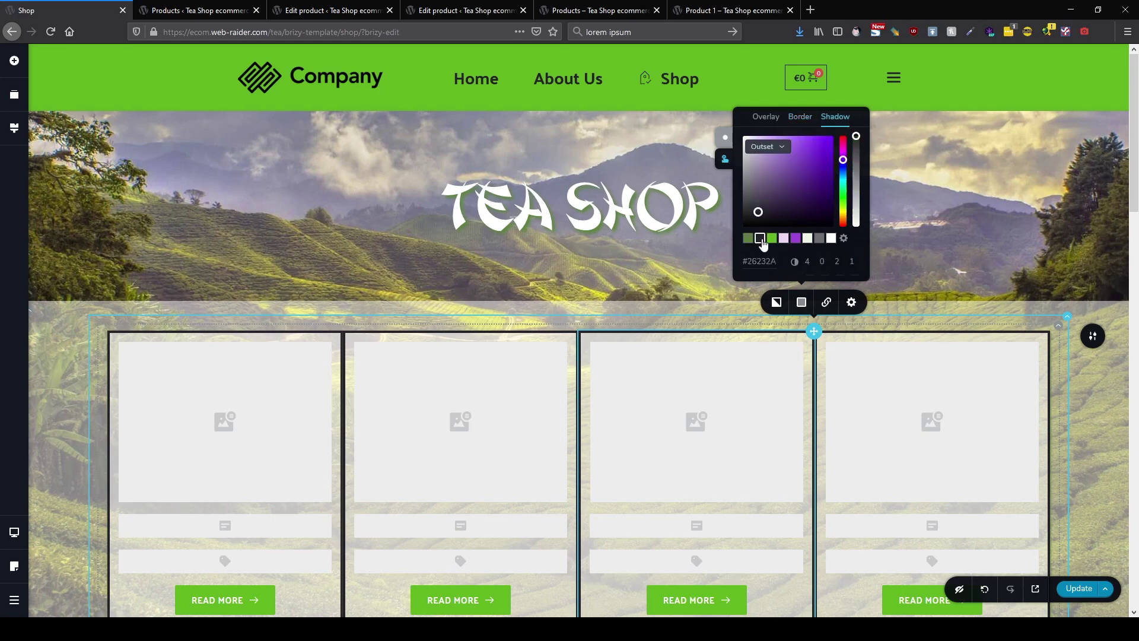
Set the margin of the product archive card column to 10 px.
{"action": "left_click", "coordinate": [850, 304]}
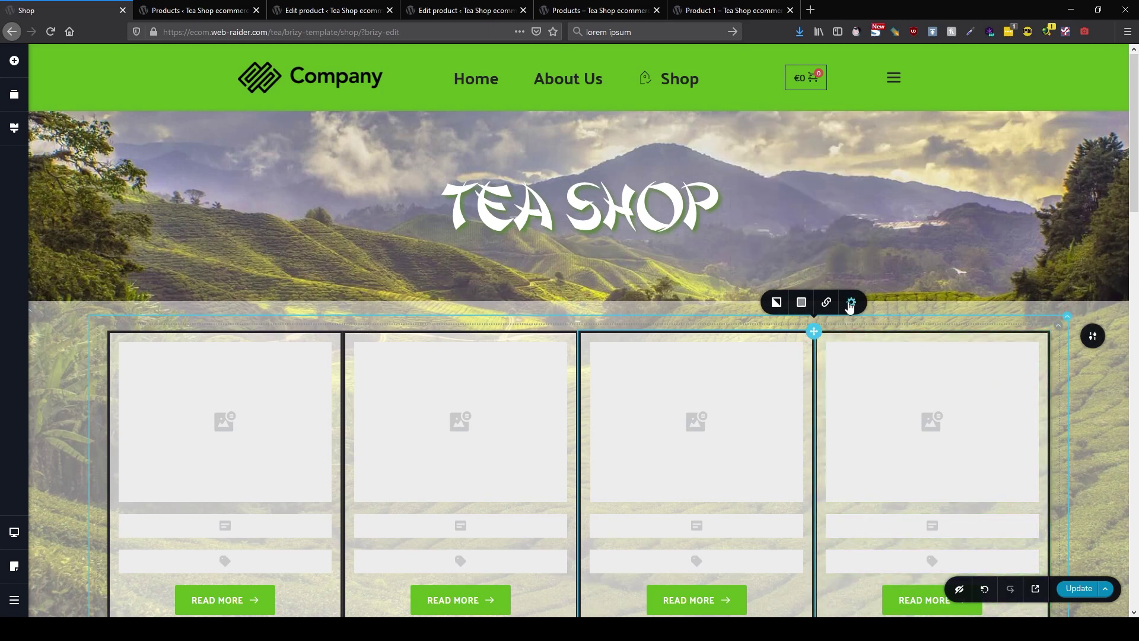
{"action": "left_click", "coordinate": [850, 303]}
{"action": "left_click", "coordinate": [831, 269]}
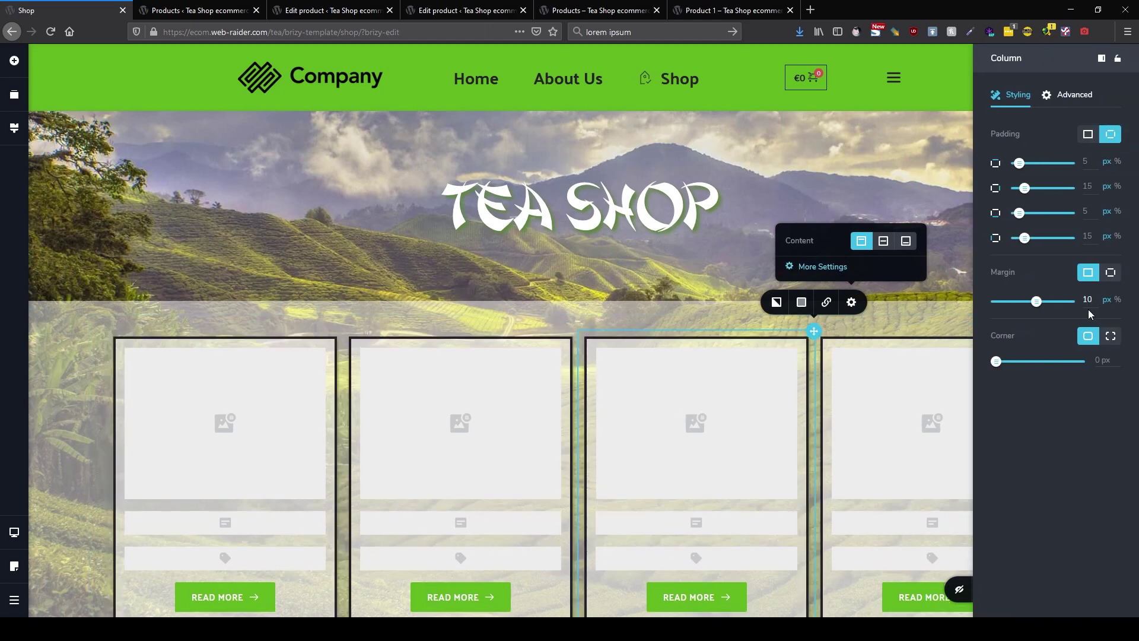
{"action": "left_click", "coordinate": [631, 313]}
Delete the "Our Top Products" block below the product archive.
{"action": "scroll", "coordinate": [631, 313], "scroll_direction": "down", "scroll_amount": 3}
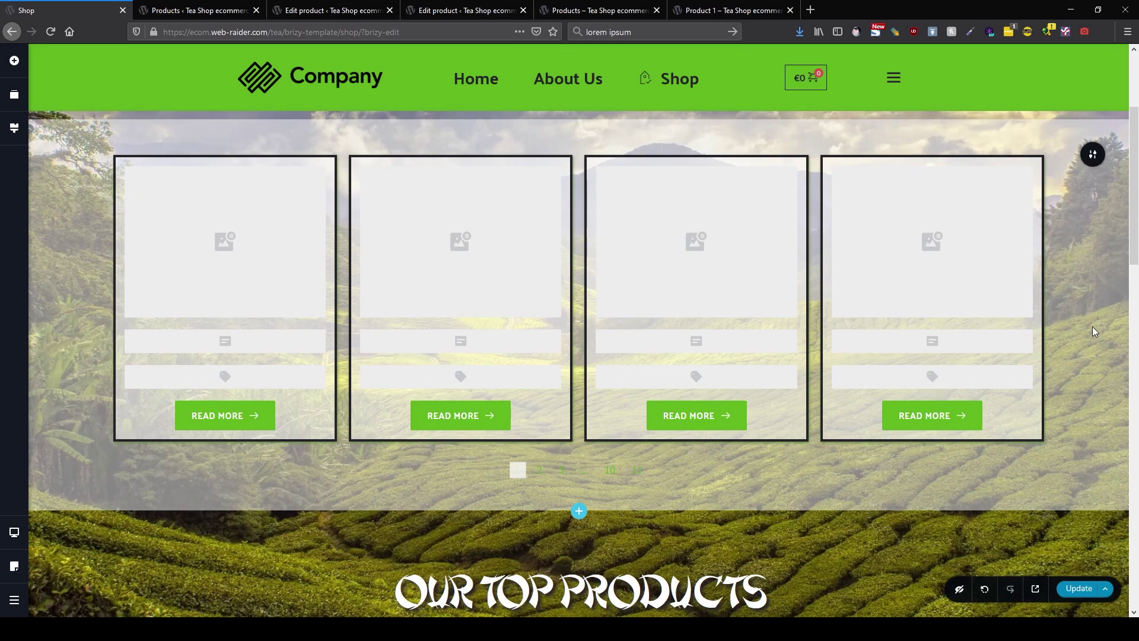
{"action": "scroll", "coordinate": [1093, 332], "scroll_direction": "down", "scroll_amount": 4}
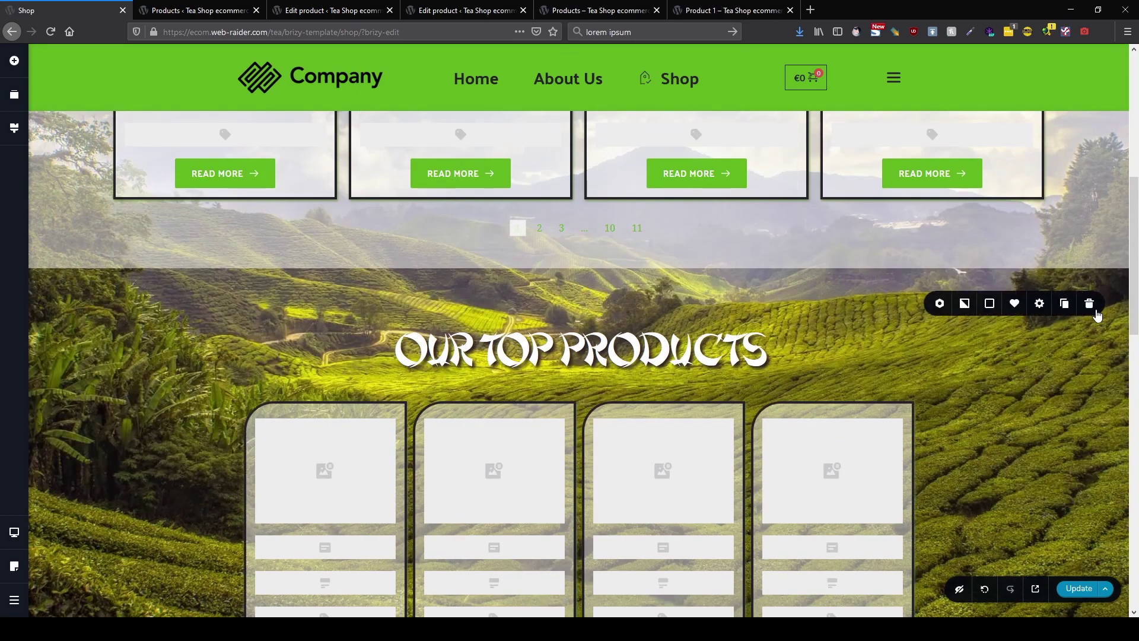
{"action": "left_click", "coordinate": [1086, 304]}
{"action": "left_click", "coordinate": [1091, 311]}
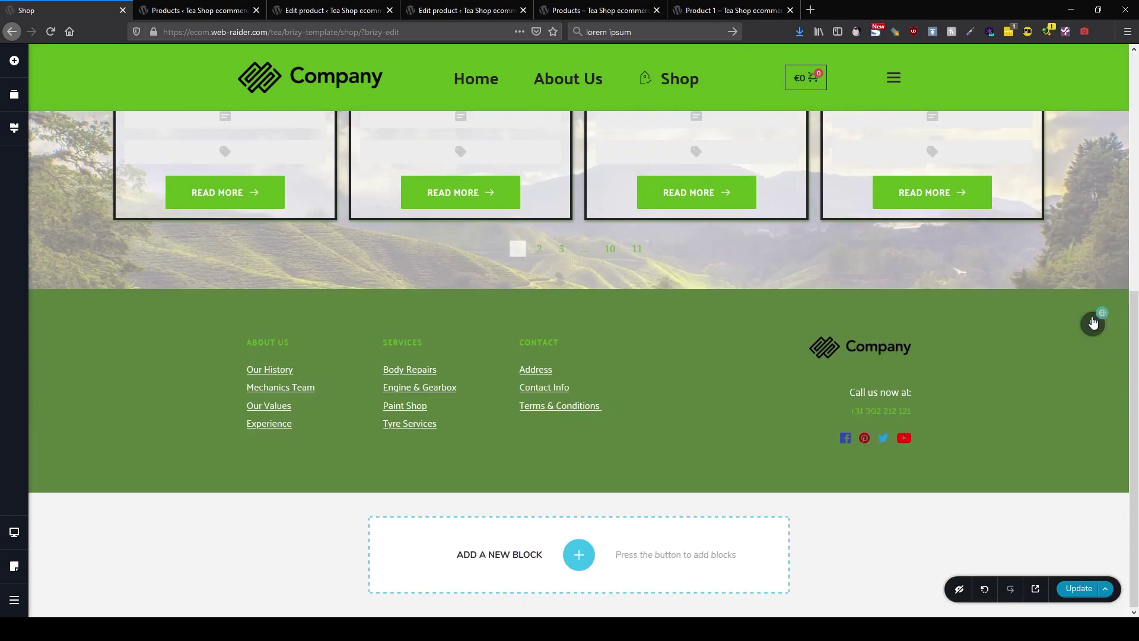
Add a curved bottom divider to the "Tea Shop" title block.
{"action": "scroll", "coordinate": [1083, 356], "scroll_direction": "up", "scroll_amount": 7}
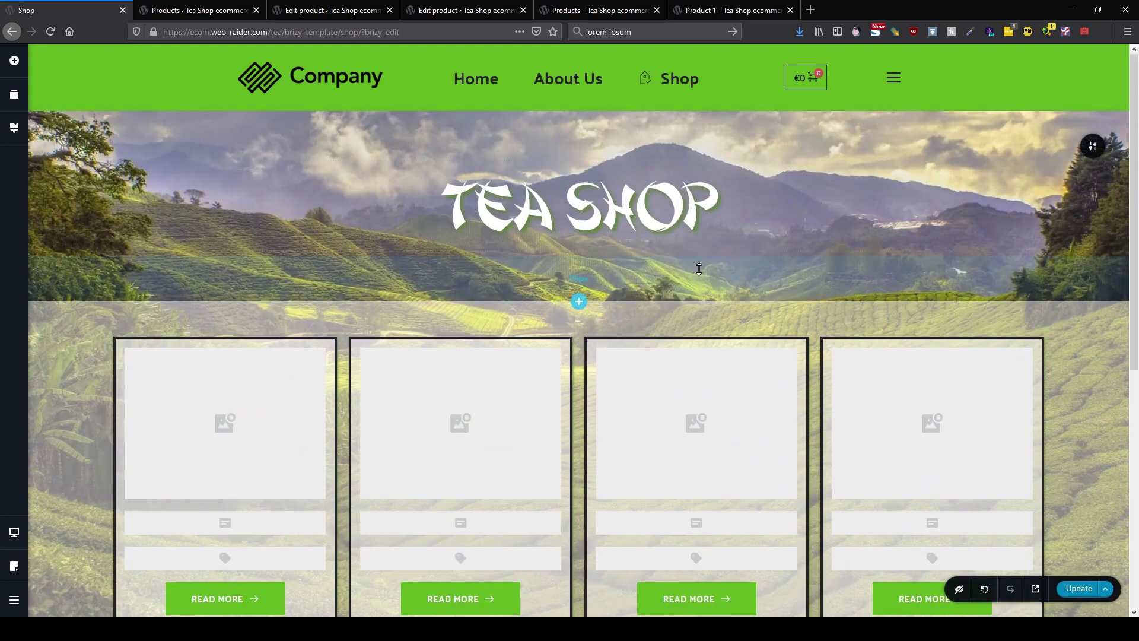
{"action": "mouse_move", "coordinate": [710, 303]}
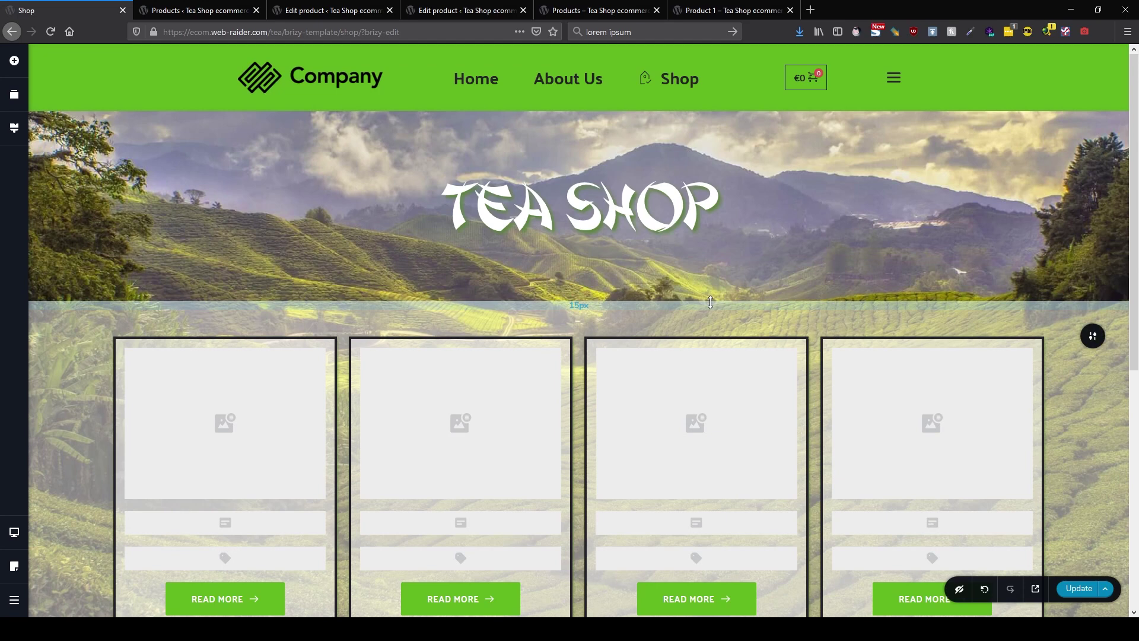
{"action": "mouse_move", "coordinate": [1089, 146]}
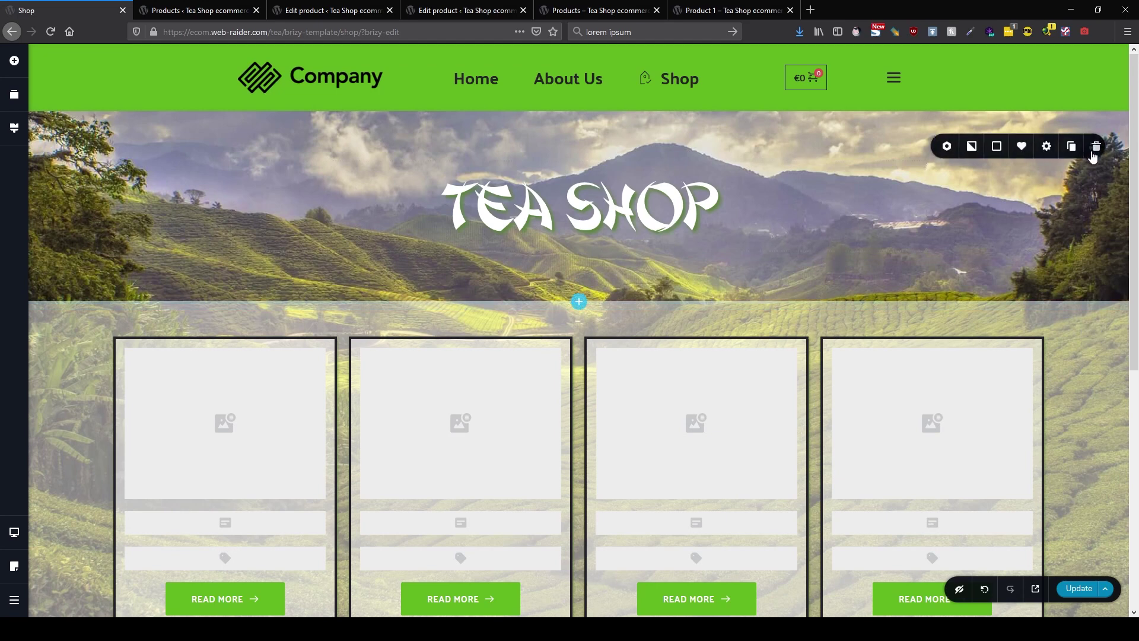
{"action": "left_click", "coordinate": [1039, 146]}
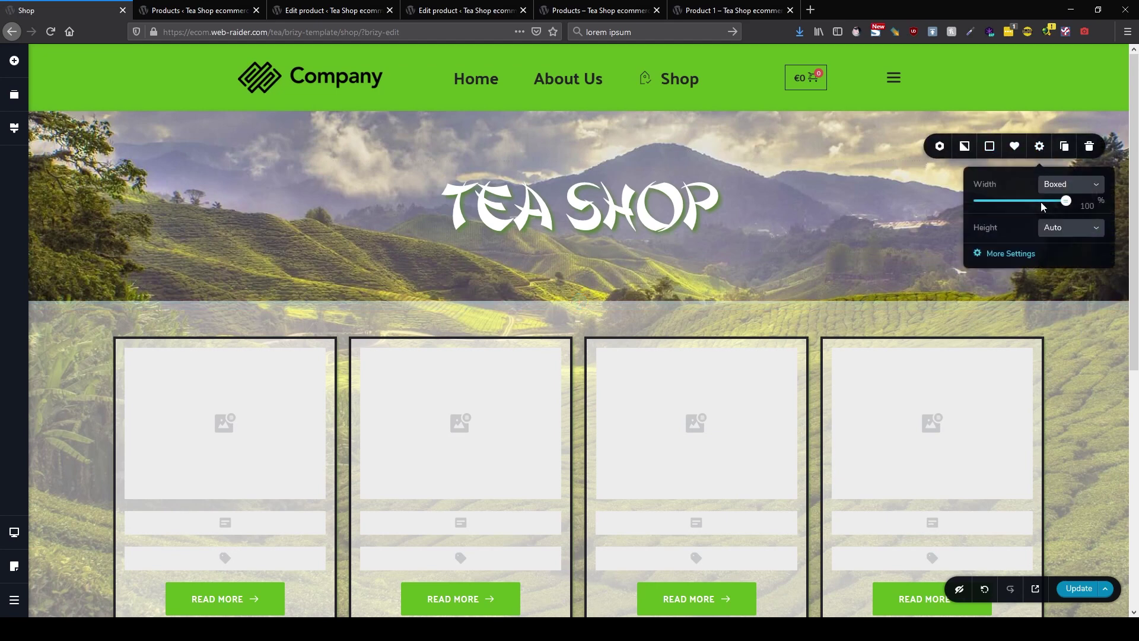
{"action": "left_click", "coordinate": [1012, 255]}
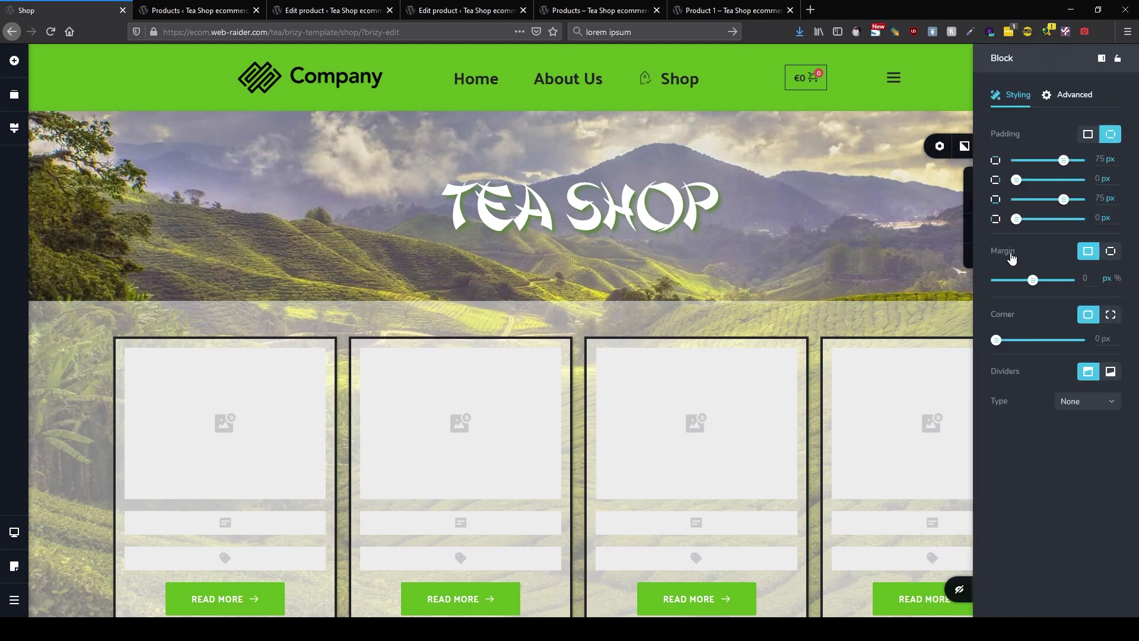
{"action": "left_click", "coordinate": [1110, 371]}
{"action": "left_click", "coordinate": [1086, 401]}
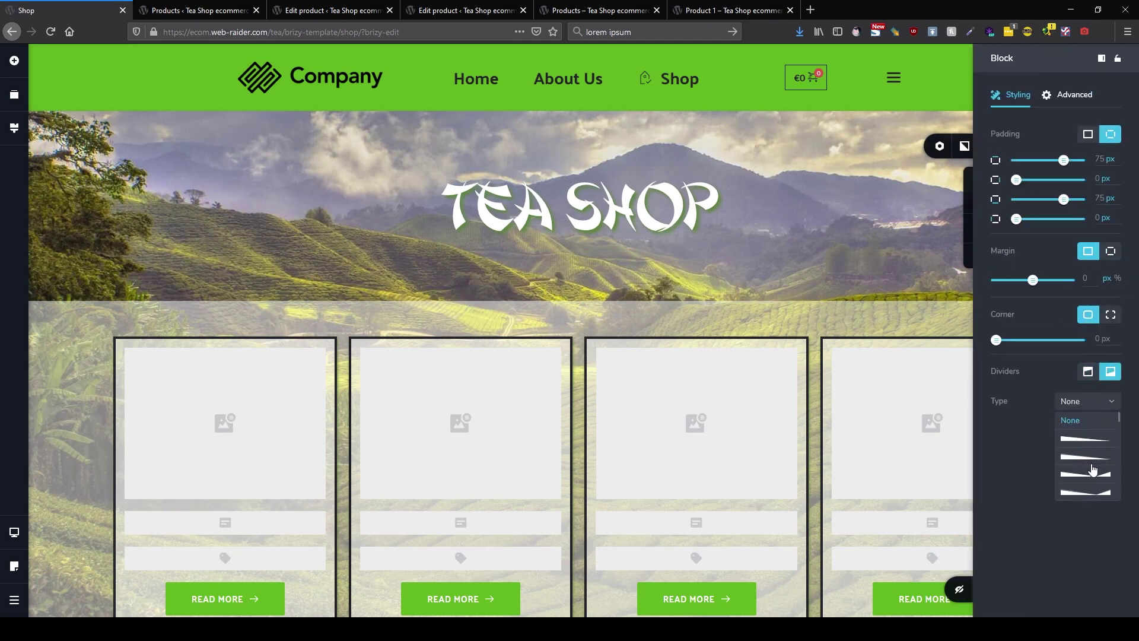
{"action": "scroll", "coordinate": [1092, 472], "scroll_direction": "down", "scroll_amount": 2}
{"action": "scroll", "coordinate": [1100, 468], "scroll_direction": "down", "scroll_amount": 2}
{"action": "scroll", "coordinate": [1100, 467], "scroll_direction": "down", "scroll_amount": 1}
{"action": "left_click", "coordinate": [1094, 493]}
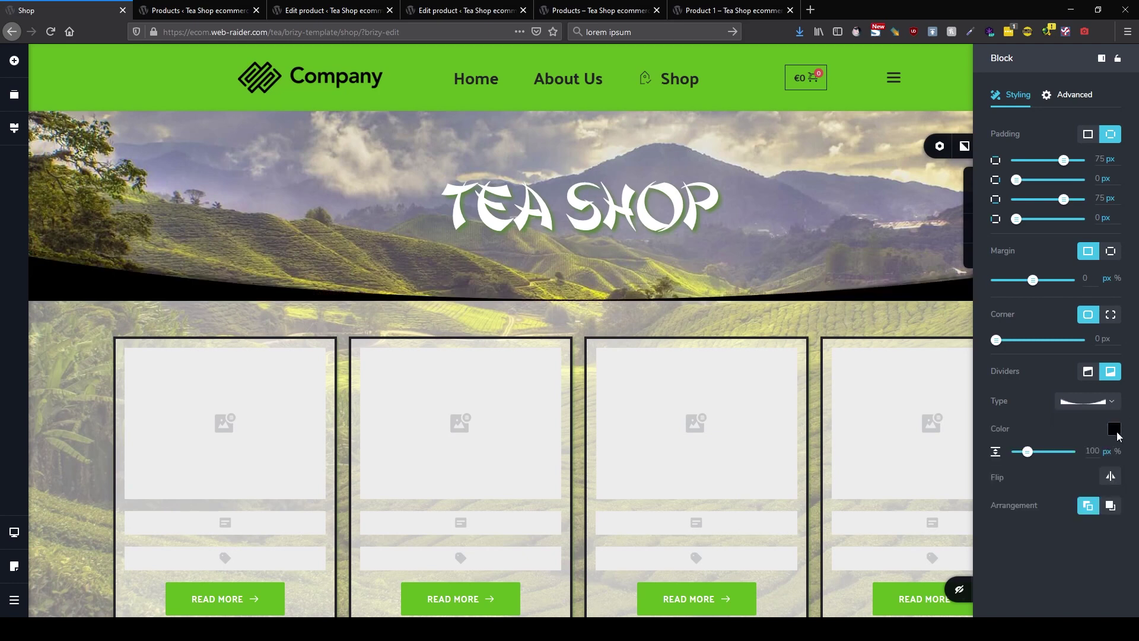
Colour the title block's divider white #FFFFFF at about 40% opacity to blend with the section below.
{"action": "left_click", "coordinate": [1114, 429]}
{"action": "left_click", "coordinate": [1098, 380]}
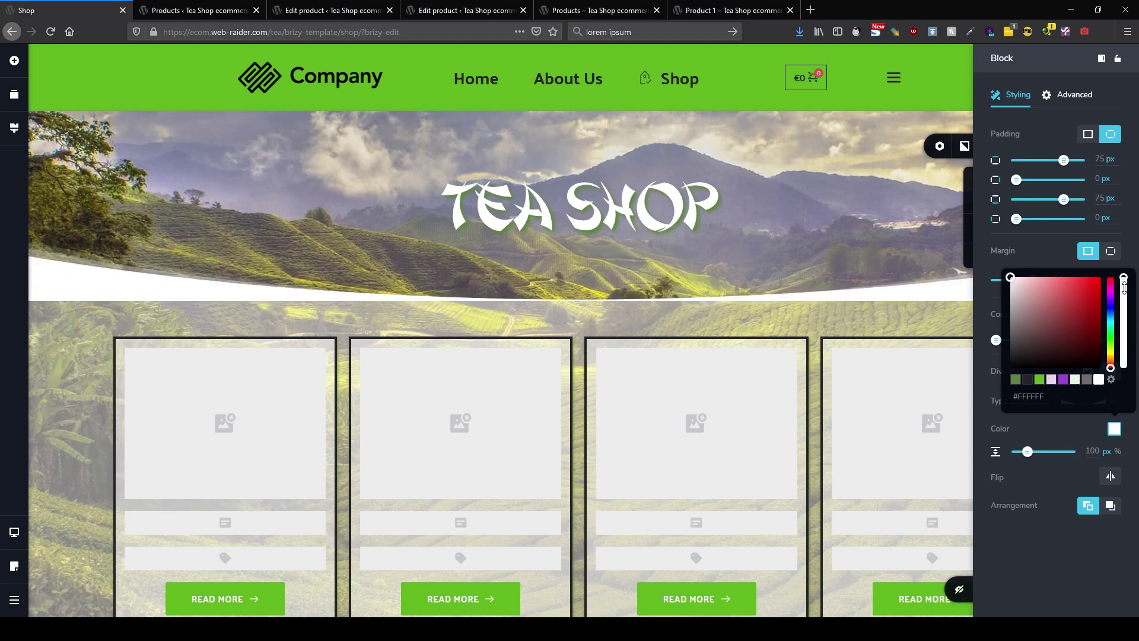
{"action": "left_click_drag", "start_coordinate": [1124, 278], "coordinate": [1123, 329]}
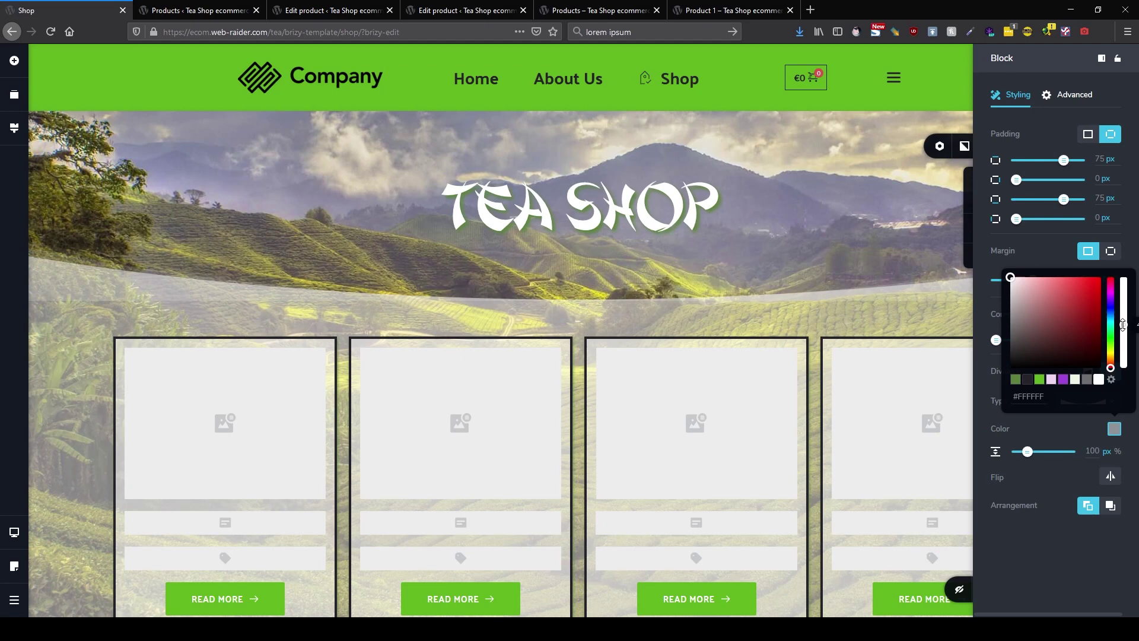
{"action": "left_click_drag", "start_coordinate": [1122, 323], "coordinate": [1123, 335]}
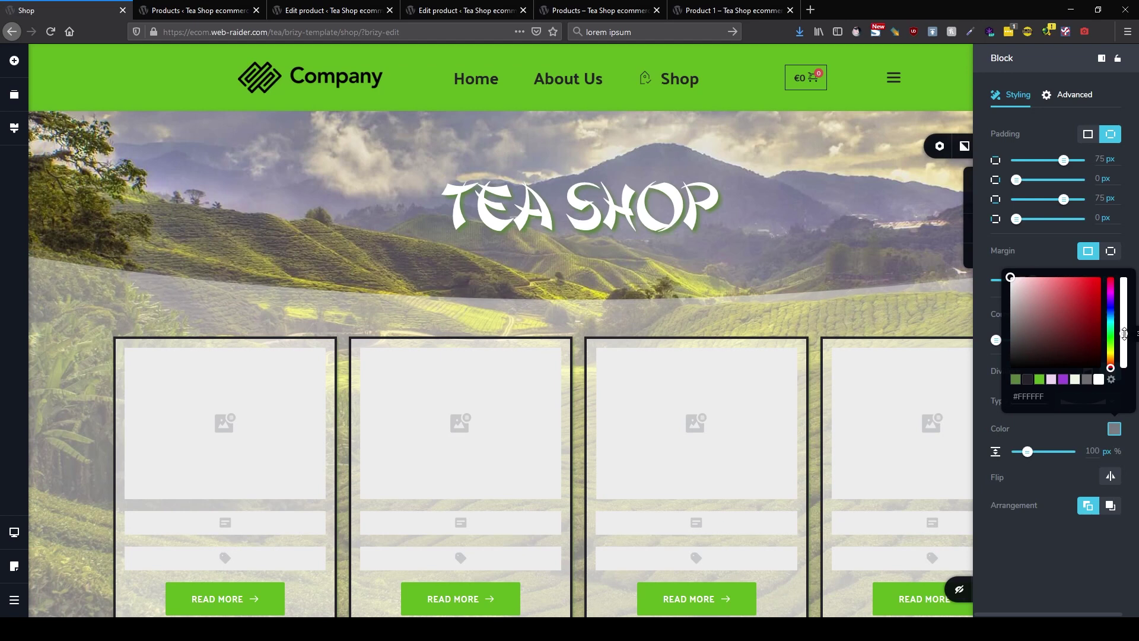
{"action": "left_click", "coordinate": [149, 323]}
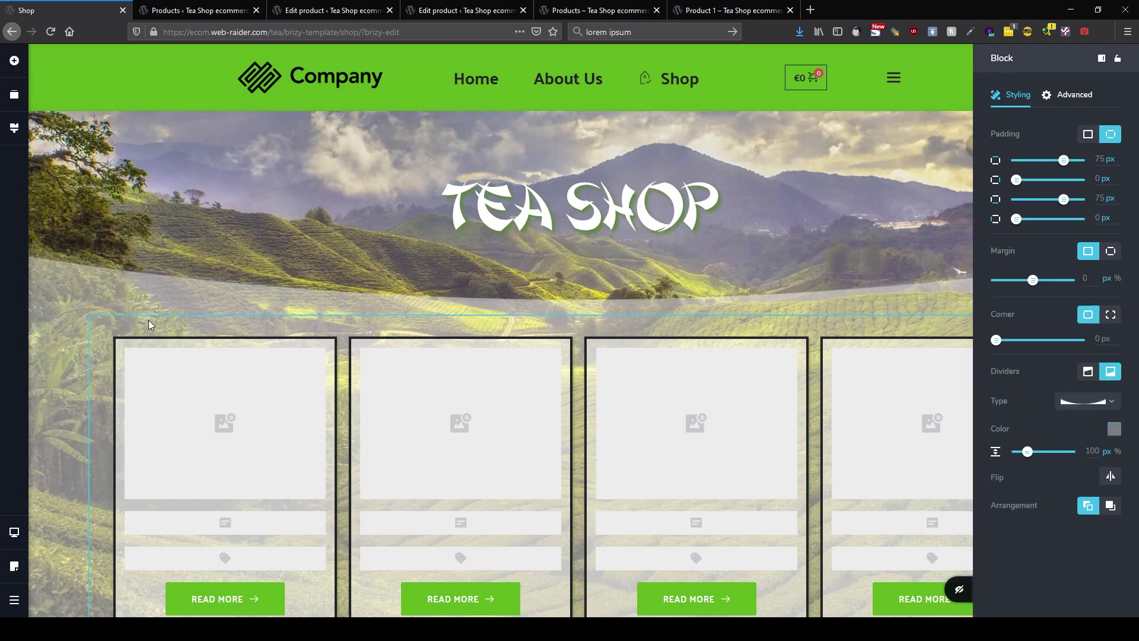
{"action": "left_click", "coordinate": [148, 319]}
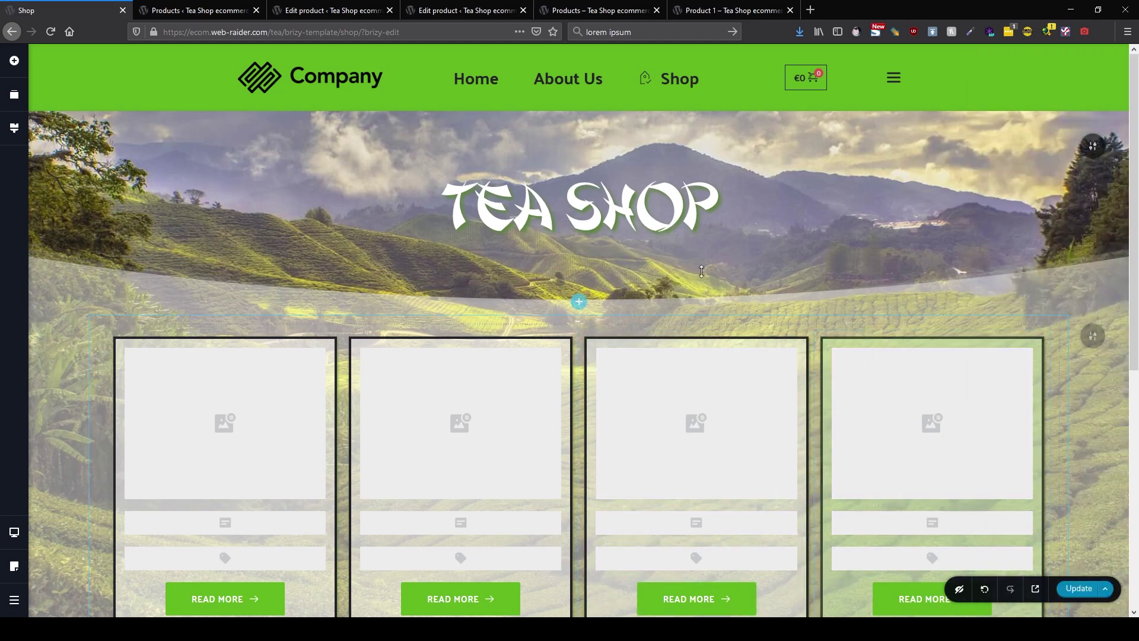
Reduce the "Tea Shop" title block's bottom padding by about 32 px and review the page layout.
{"action": "left_click_drag", "start_coordinate": [730, 274], "coordinate": [730, 238]}
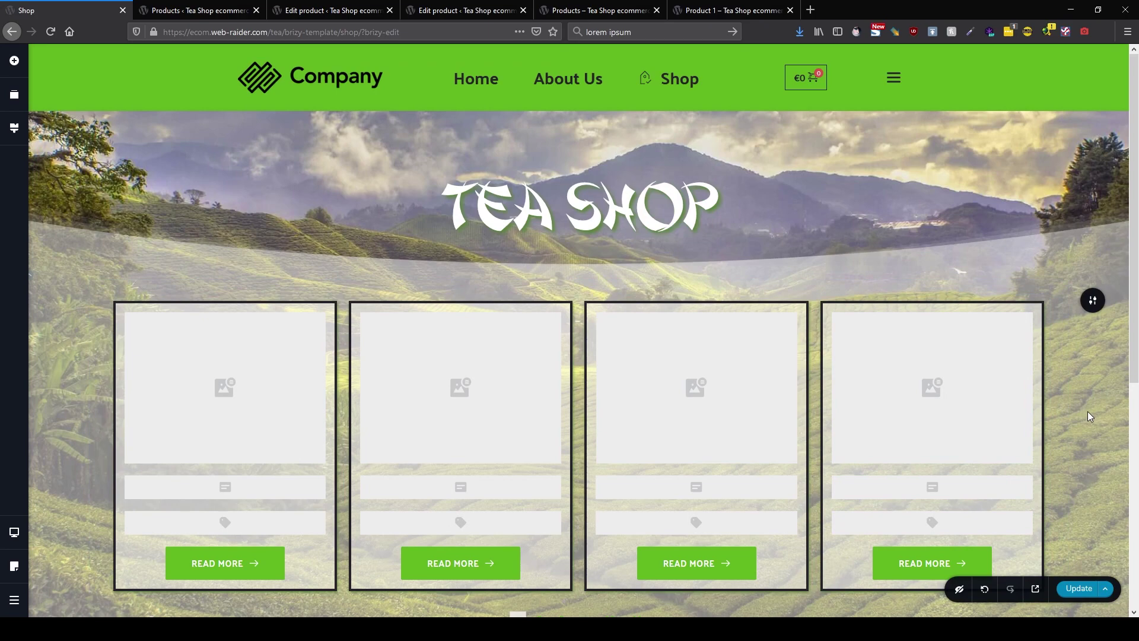
{"action": "scroll", "coordinate": [1088, 411], "scroll_direction": "down", "scroll_amount": 6}
{"action": "scroll", "coordinate": [1088, 411], "scroll_direction": "up", "scroll_amount": 4}
{"action": "scroll", "coordinate": [1088, 416], "scroll_direction": "up", "scroll_amount": 2}
Open the live shop page in a new browser tab and examine the product grid, card hover effects and footer.
{"action": "key", "text": "ctrl+Tab"}
{"action": "key", "text": "ctrl+Tab"}
{"action": "key", "text": "ctrl+Tab"}
{"action": "key", "text": "ctrl+Tab"}
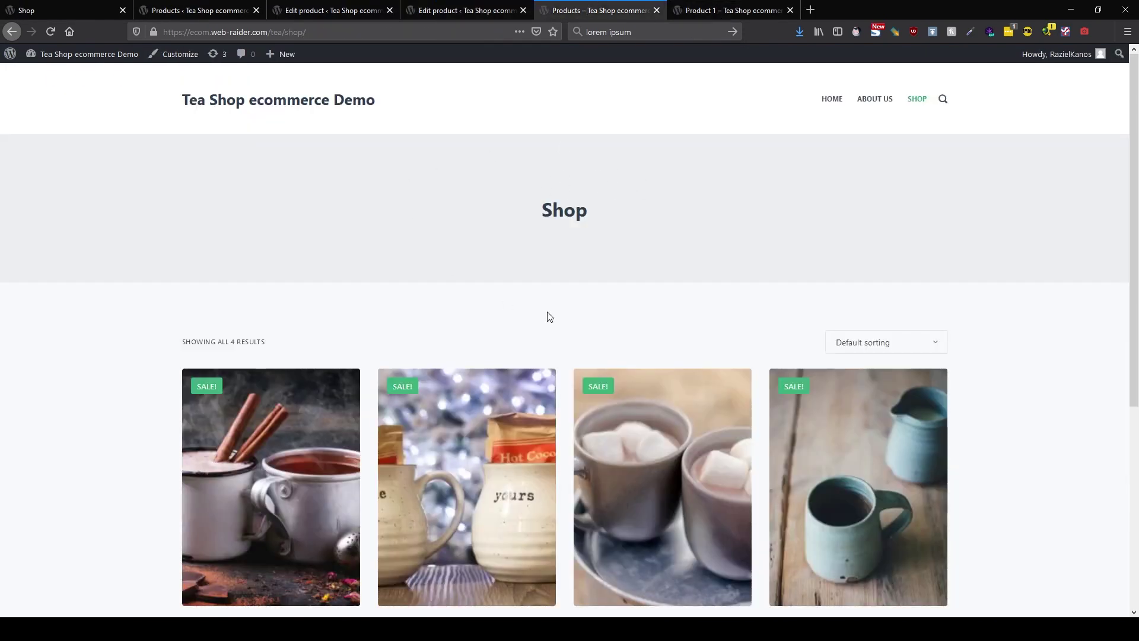
{"action": "scroll", "coordinate": [579, 328], "scroll_direction": "down", "scroll_amount": 5}
{"action": "scroll", "coordinate": [579, 328], "scroll_direction": "up", "scroll_amount": 5}
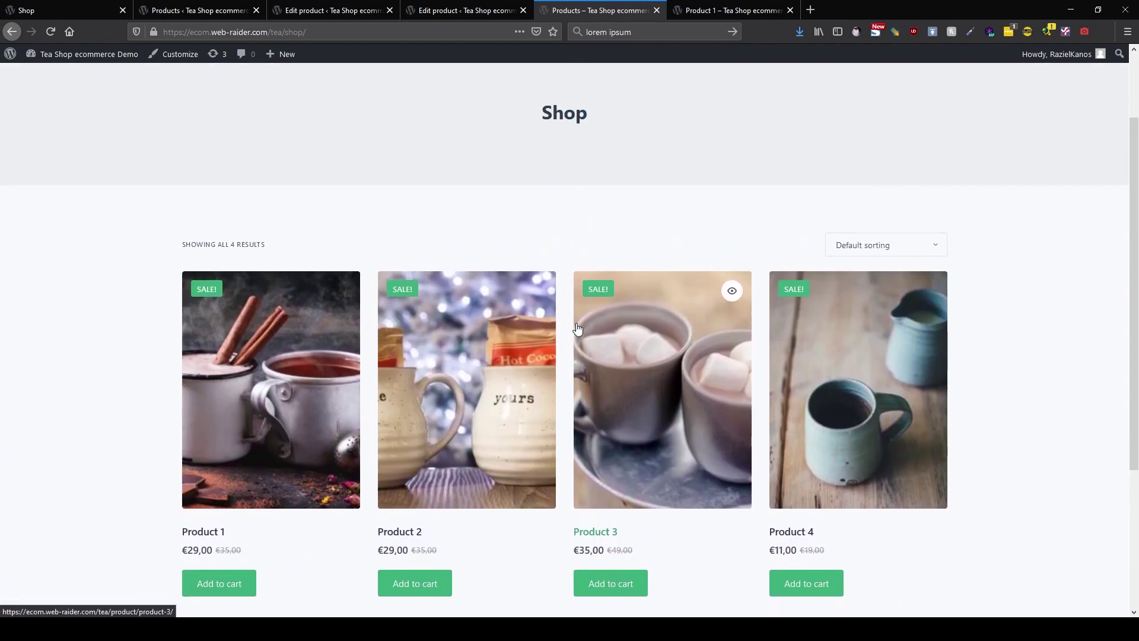
{"action": "middle_click", "coordinate": [916, 100]}
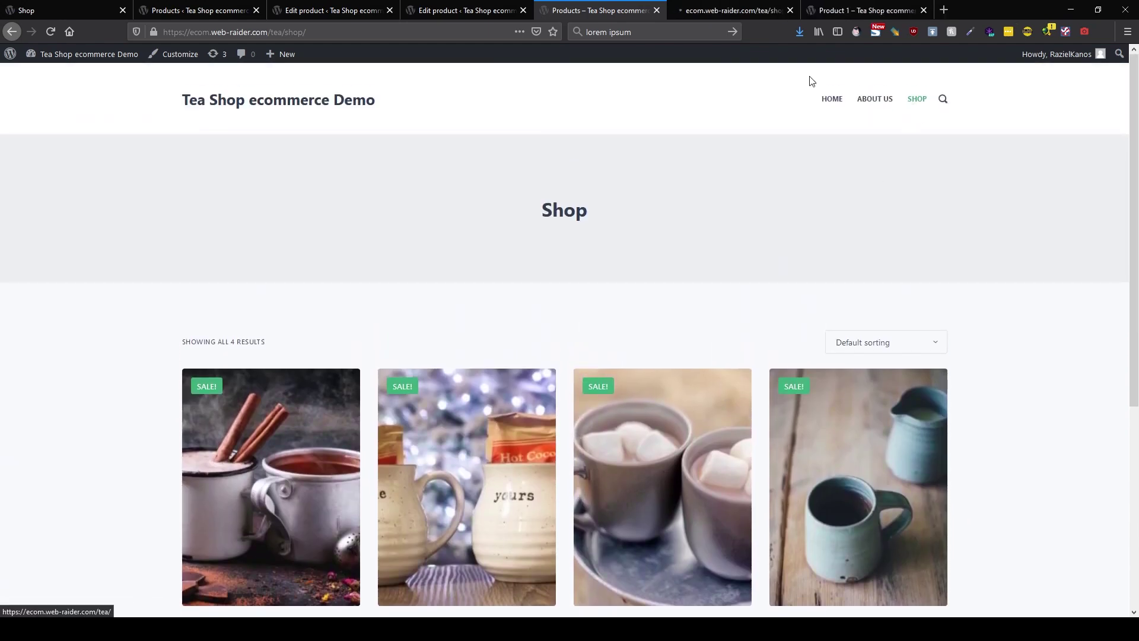
{"action": "left_click", "coordinate": [705, 12]}
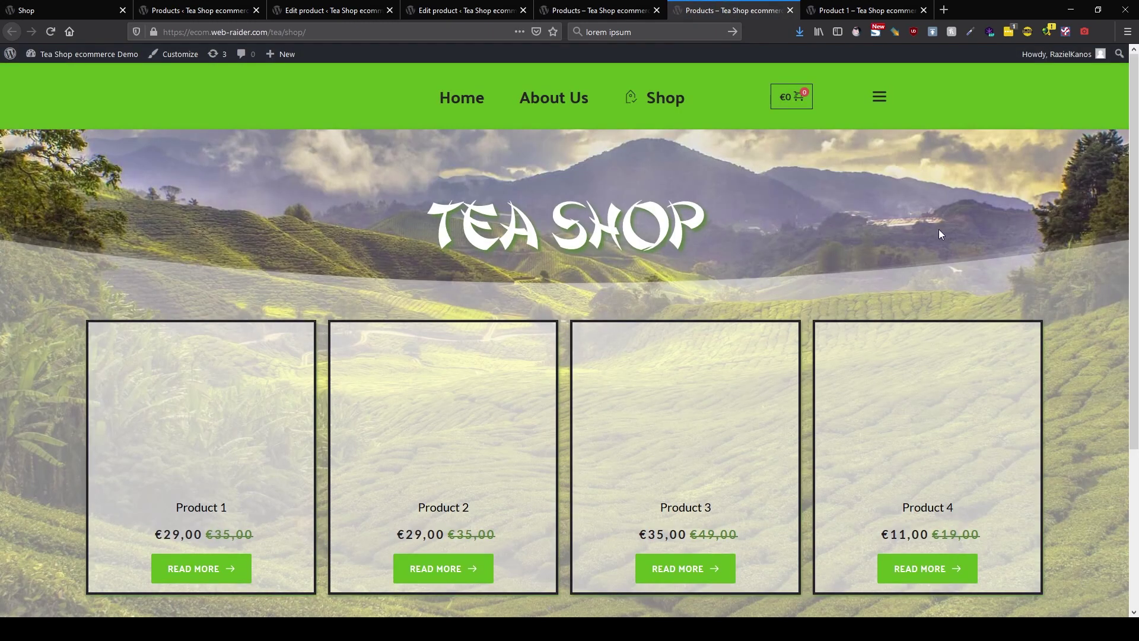
{"action": "scroll", "coordinate": [942, 233], "scroll_direction": "down", "scroll_amount": 3}
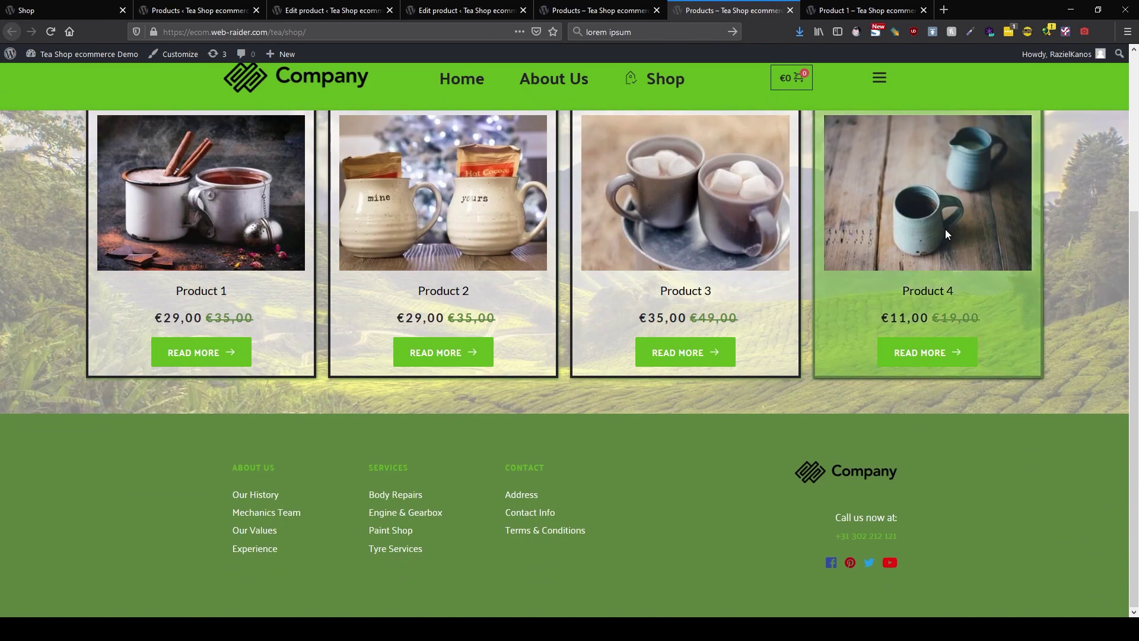
{"action": "scroll", "coordinate": [945, 233], "scroll_direction": "up", "scroll_amount": 3}
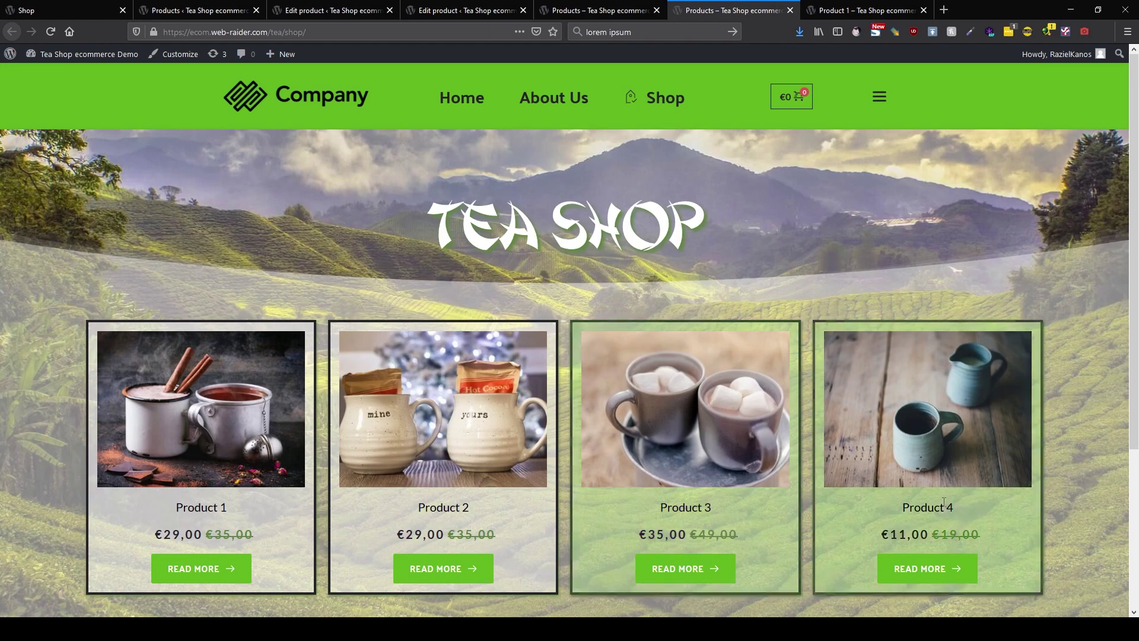
Open the Product 4 page from the shop grid, look through it and return to the shop page.
{"action": "left_click", "coordinate": [929, 443]}
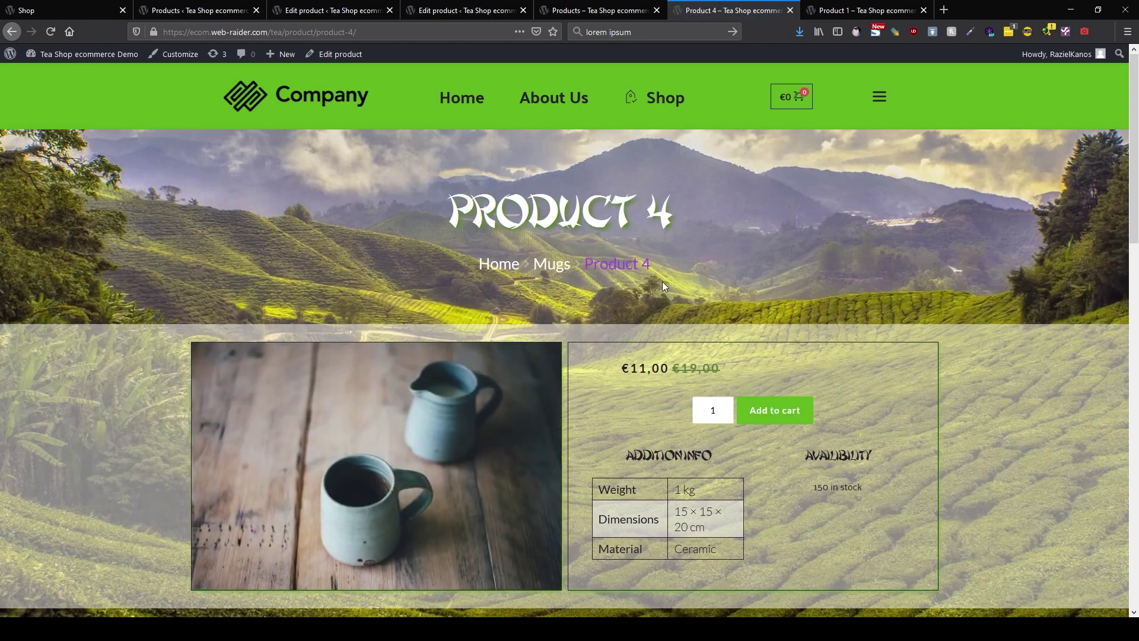
{"action": "scroll", "coordinate": [662, 283], "scroll_direction": "down", "scroll_amount": 12}
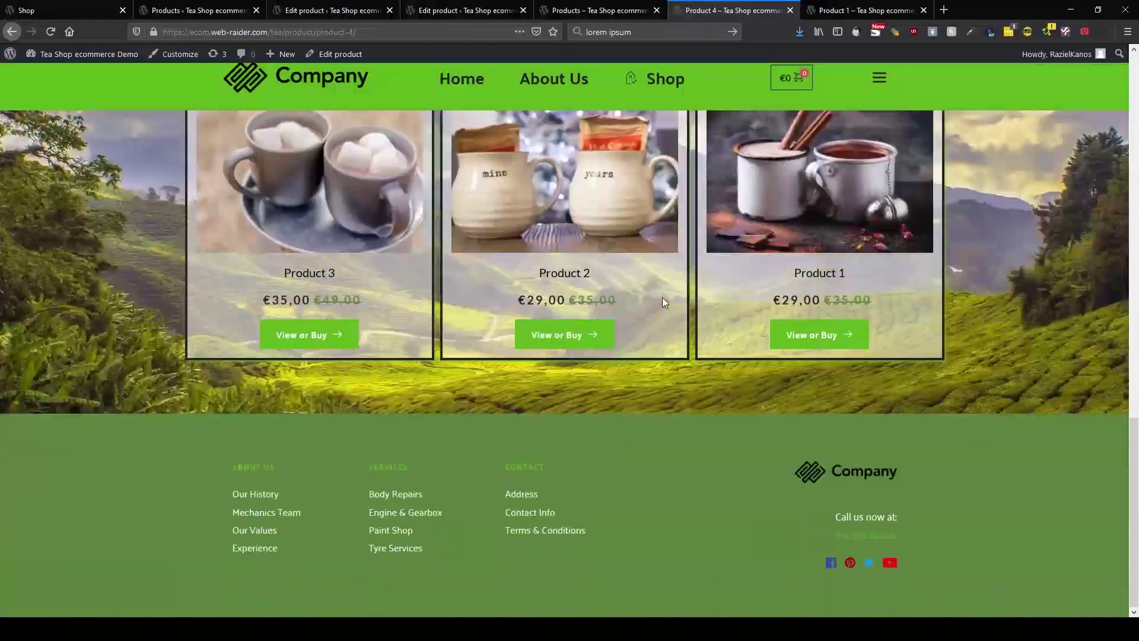
{"action": "key", "text": "alt+Left"}
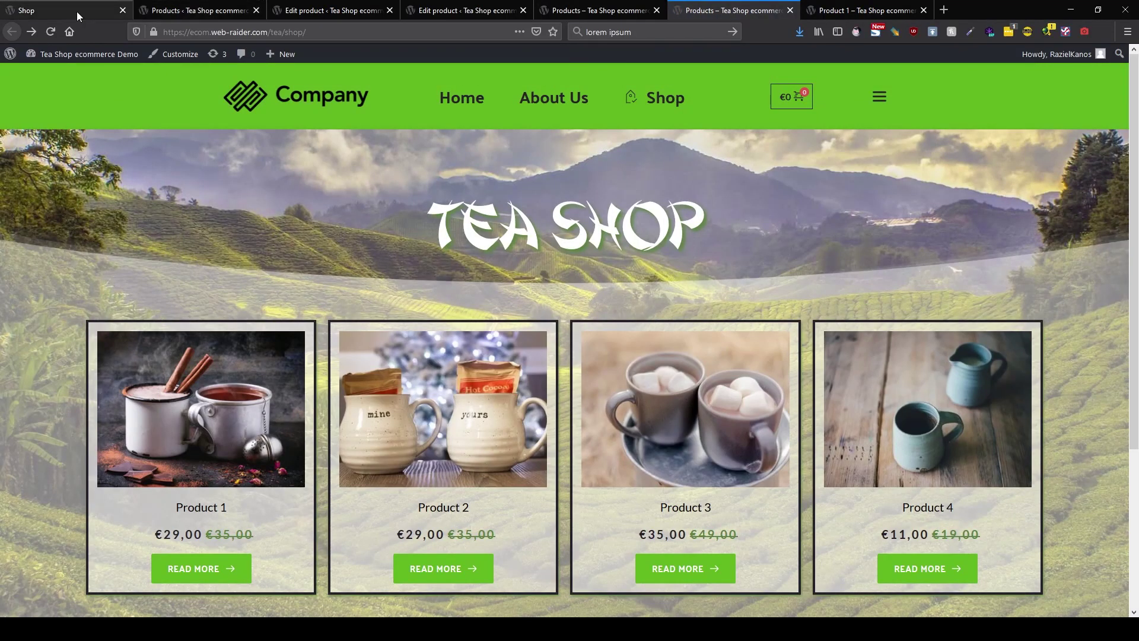
Switch back to the Shop template editor and duplicate the product archive block.
{"action": "left_click", "coordinate": [41, 12]}
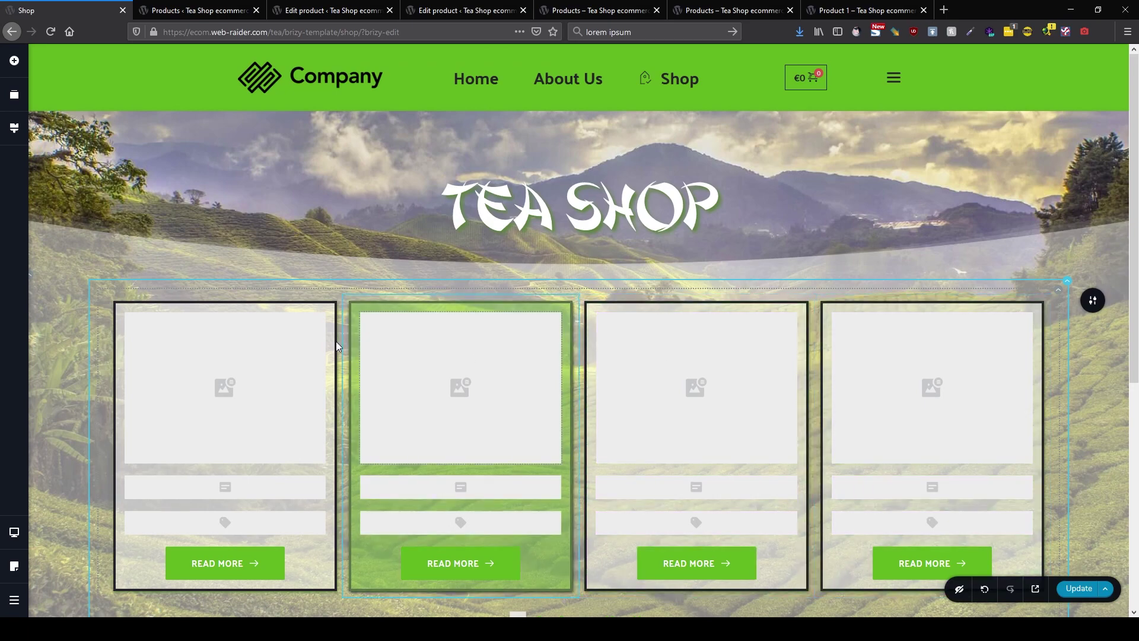
{"action": "left_click", "coordinate": [1092, 300]}
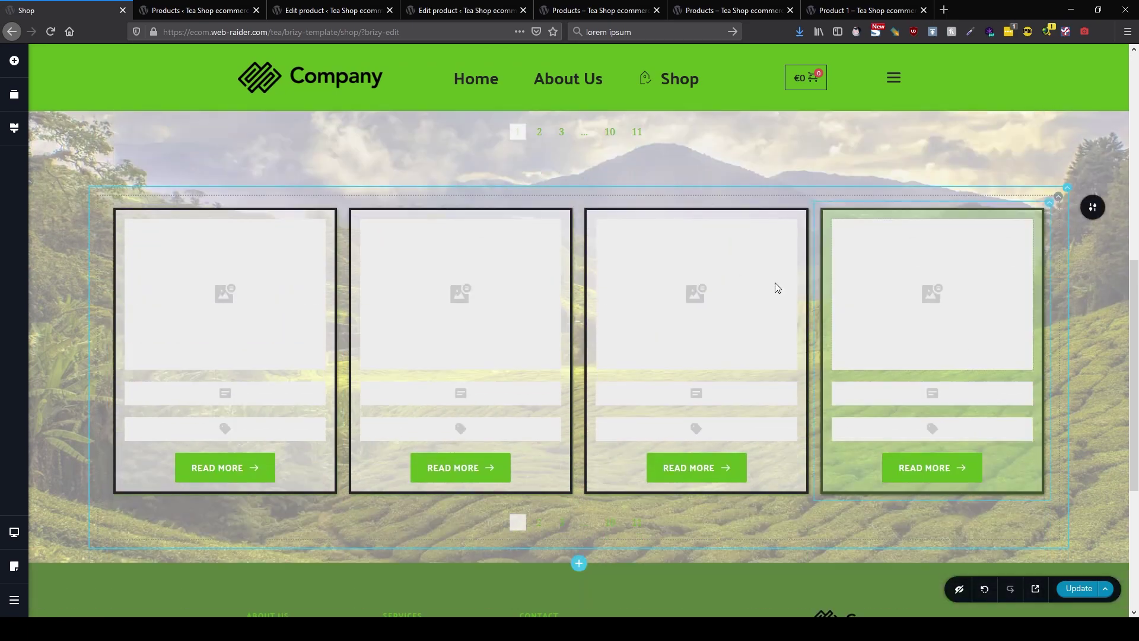
Set the duplicated product archive's grid to 1 column.
{"action": "left_click", "coordinate": [1058, 197]}
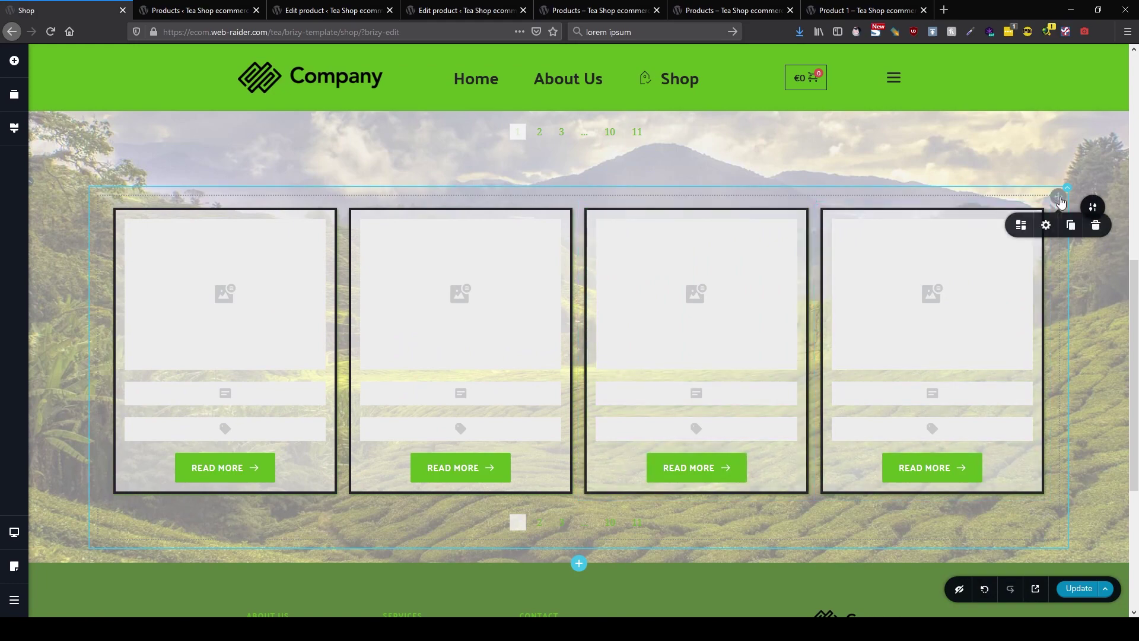
{"action": "left_click", "coordinate": [1020, 226]}
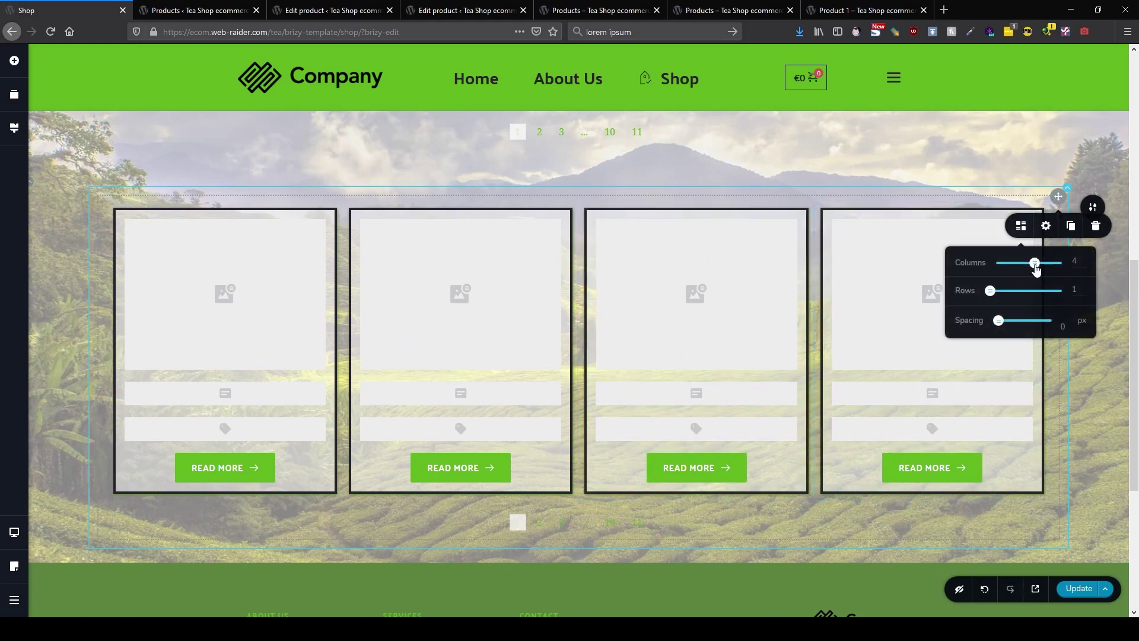
{"action": "left_click_drag", "start_coordinate": [1034, 266], "coordinate": [1000, 268]}
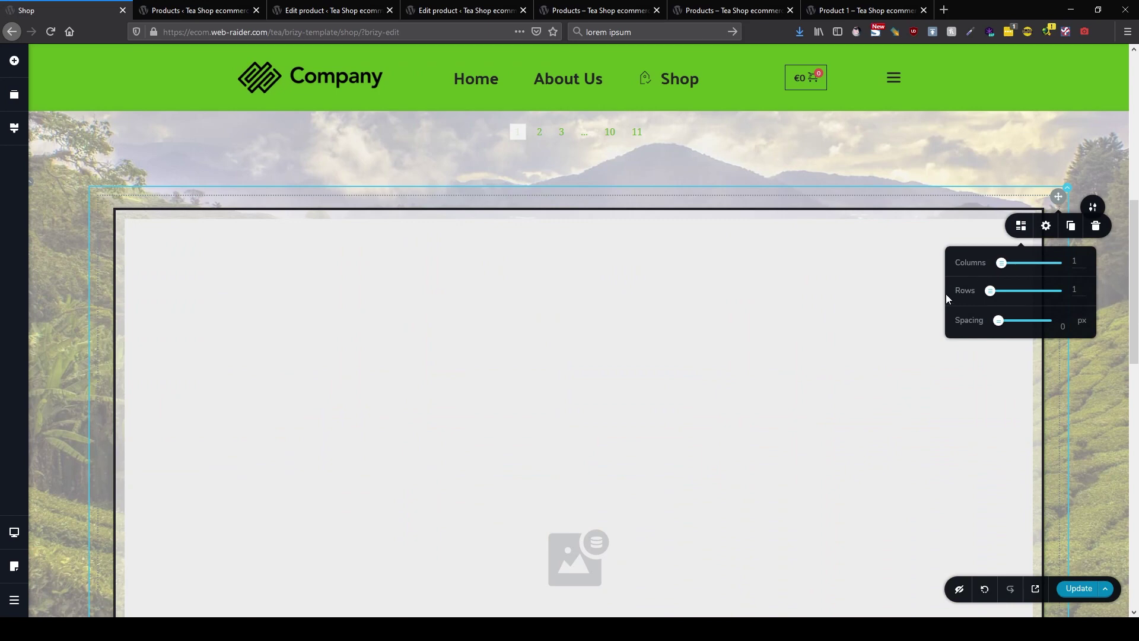
{"action": "scroll", "coordinate": [894, 356], "scroll_direction": "down", "scroll_amount": 7}
{"action": "scroll", "coordinate": [895, 355], "scroll_direction": "up", "scroll_amount": 8}
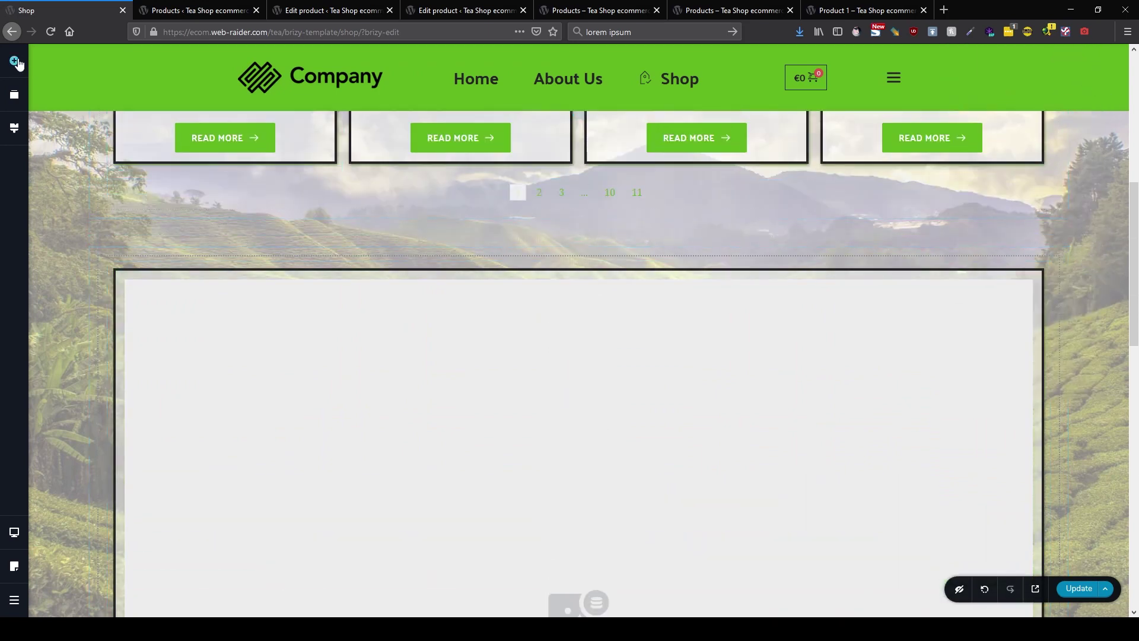
Lay out the single-column product card as a two-column row, with the image in the left column and the title and price in the right.
{"action": "left_click", "coordinate": [14, 60]}
{"action": "scroll", "coordinate": [83, 362], "scroll_direction": "down", "scroll_amount": 5}
{"action": "left_click_drag", "start_coordinate": [84, 366], "coordinate": [349, 158]}
{"action": "scroll", "coordinate": [361, 383], "scroll_direction": "down", "scroll_amount": 3}
{"action": "left_click_drag", "start_coordinate": [486, 360], "coordinate": [788, 421]}
{"action": "left_click_drag", "start_coordinate": [638, 589], "coordinate": [592, 267]}
{"action": "left_click", "coordinate": [1012, 223]}
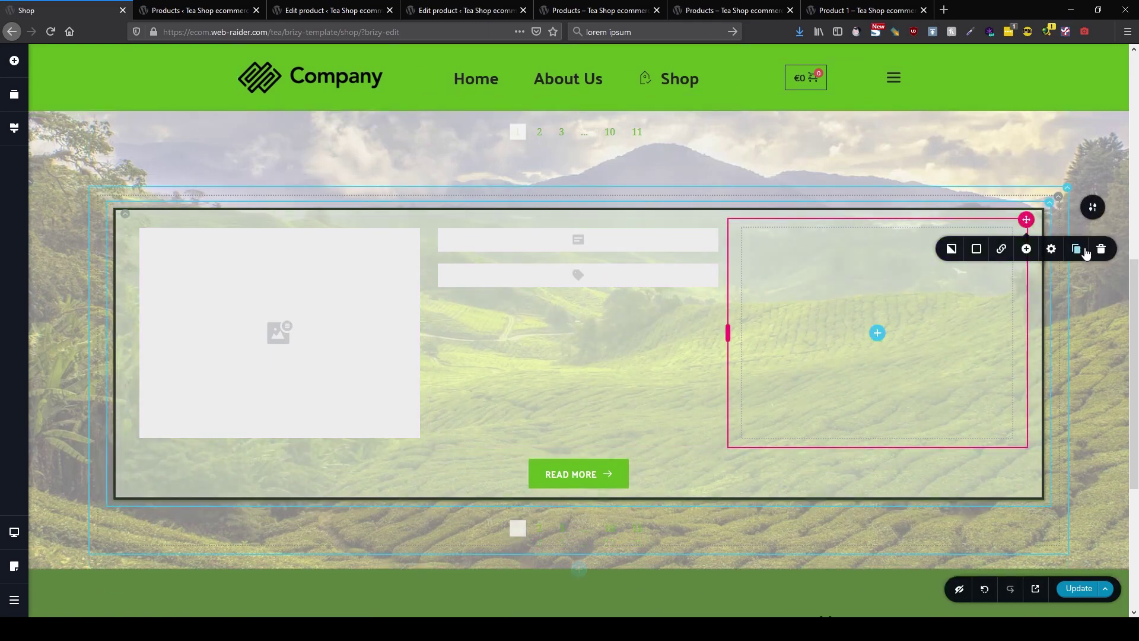
{"action": "left_click", "coordinate": [1089, 247]}
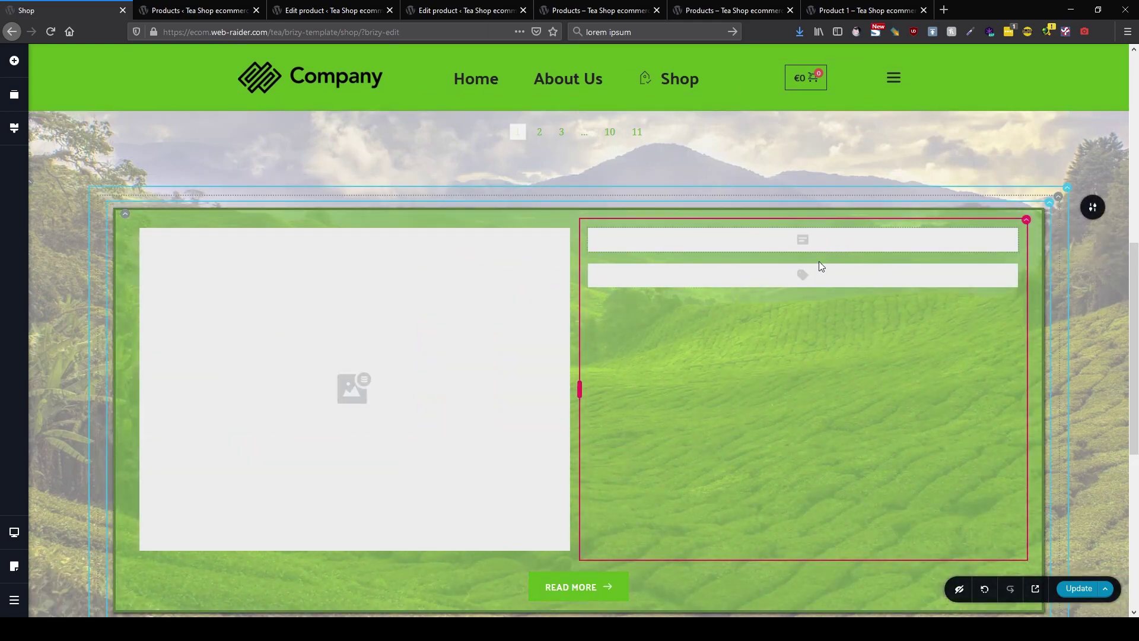
Add Stock and Add To Cart elements below the price and a Meta element between the title and price, and update the template.
{"action": "left_click", "coordinate": [14, 60]}
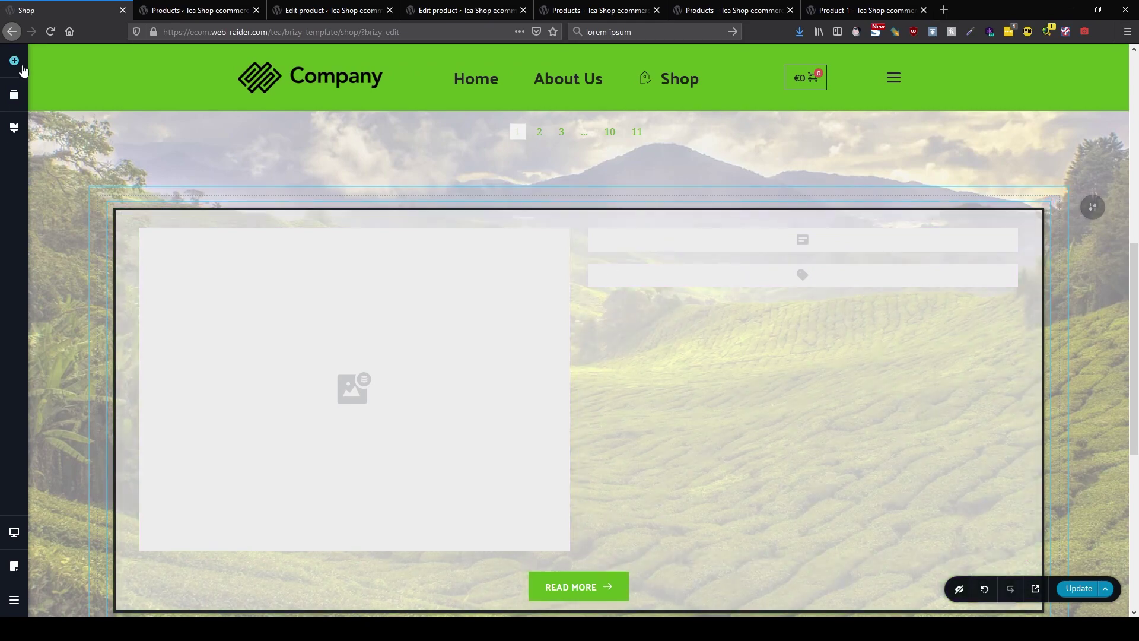
{"action": "scroll", "coordinate": [105, 391], "scroll_direction": "down", "scroll_amount": 15}
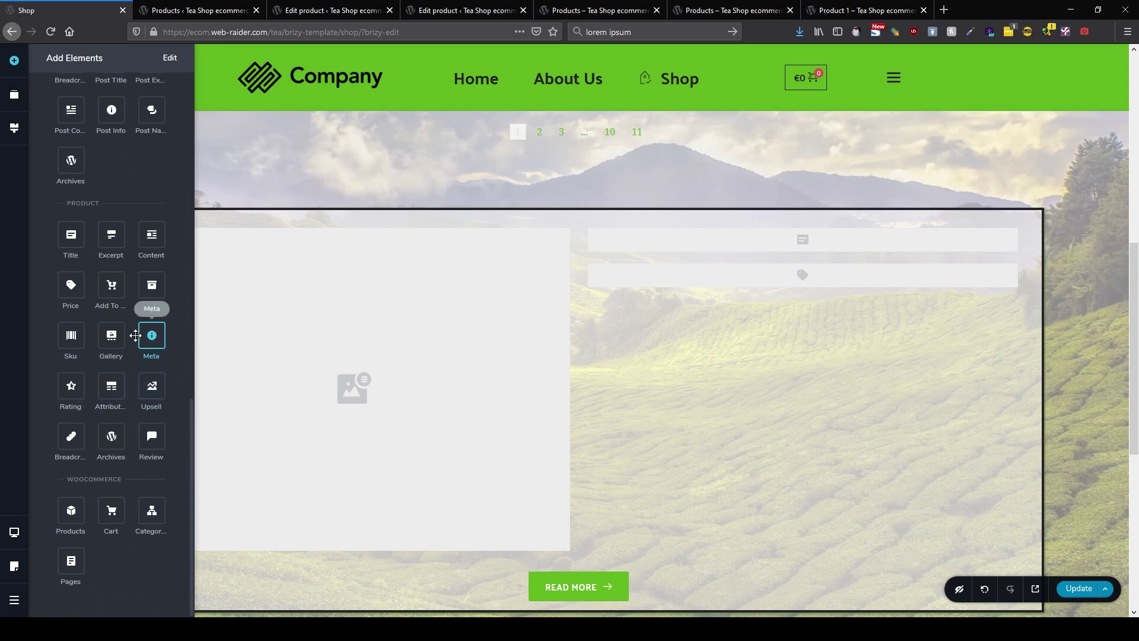
{"action": "left_click_drag", "start_coordinate": [151, 286], "coordinate": [849, 304]}
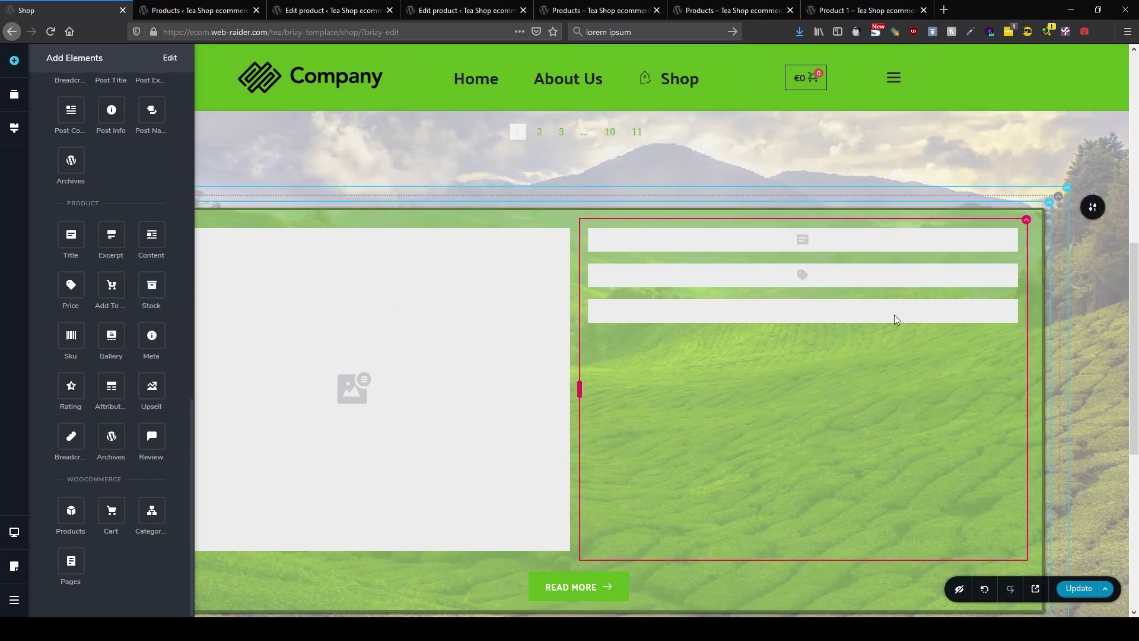
{"action": "left_click_drag", "start_coordinate": [152, 335], "coordinate": [789, 340]}
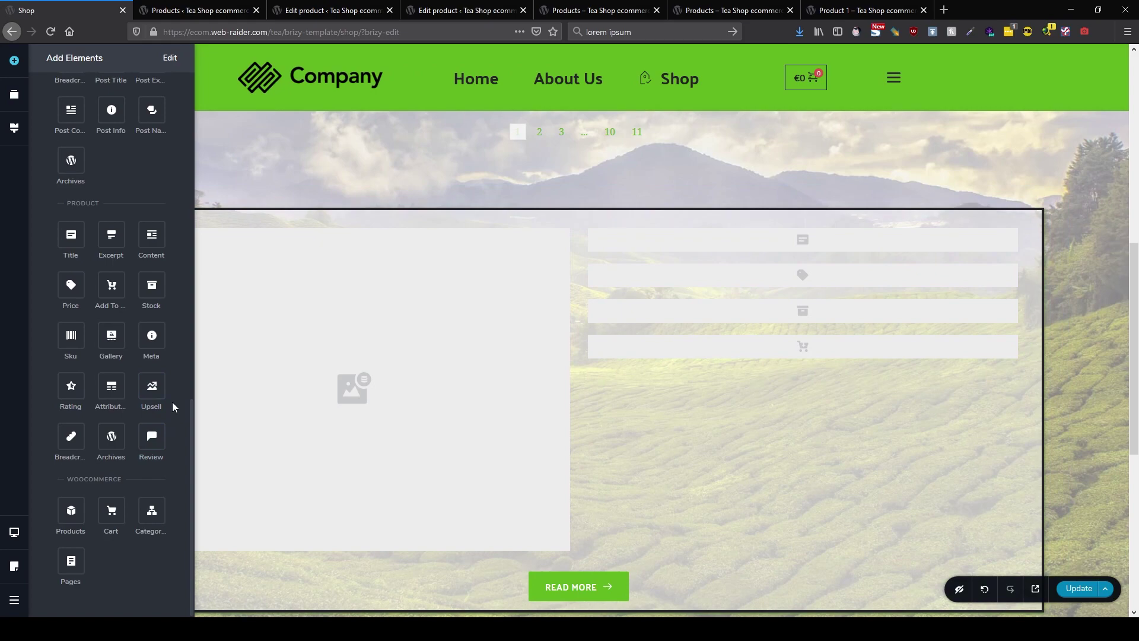
{"action": "left_click_drag", "start_coordinate": [152, 335], "coordinate": [811, 275]}
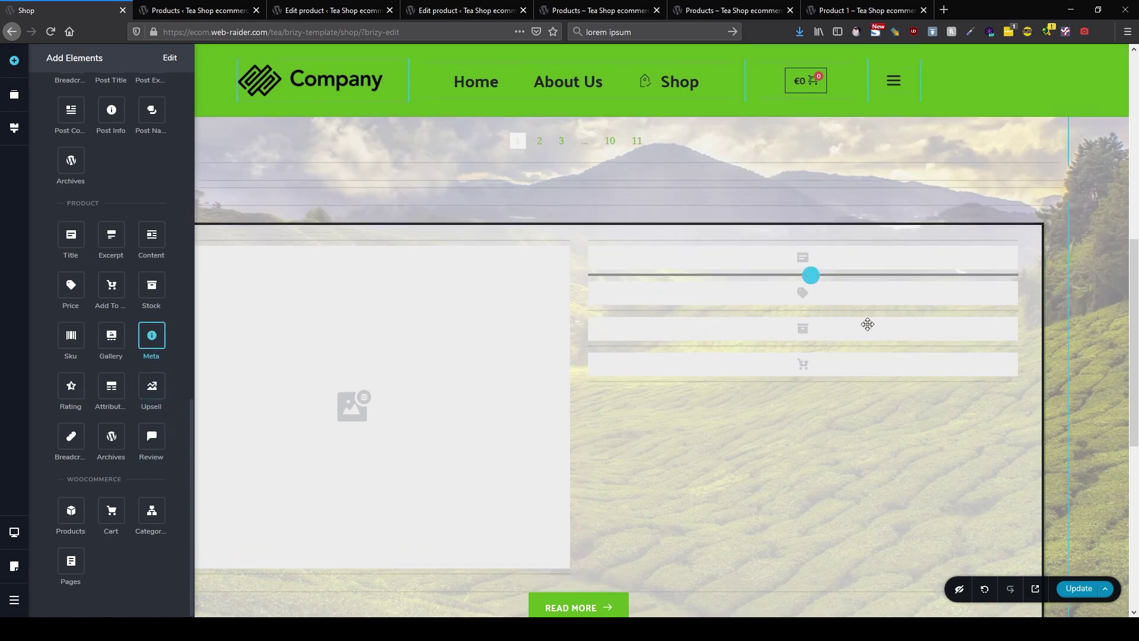
{"action": "left_click_drag", "start_coordinate": [867, 324], "coordinate": [869, 326]}
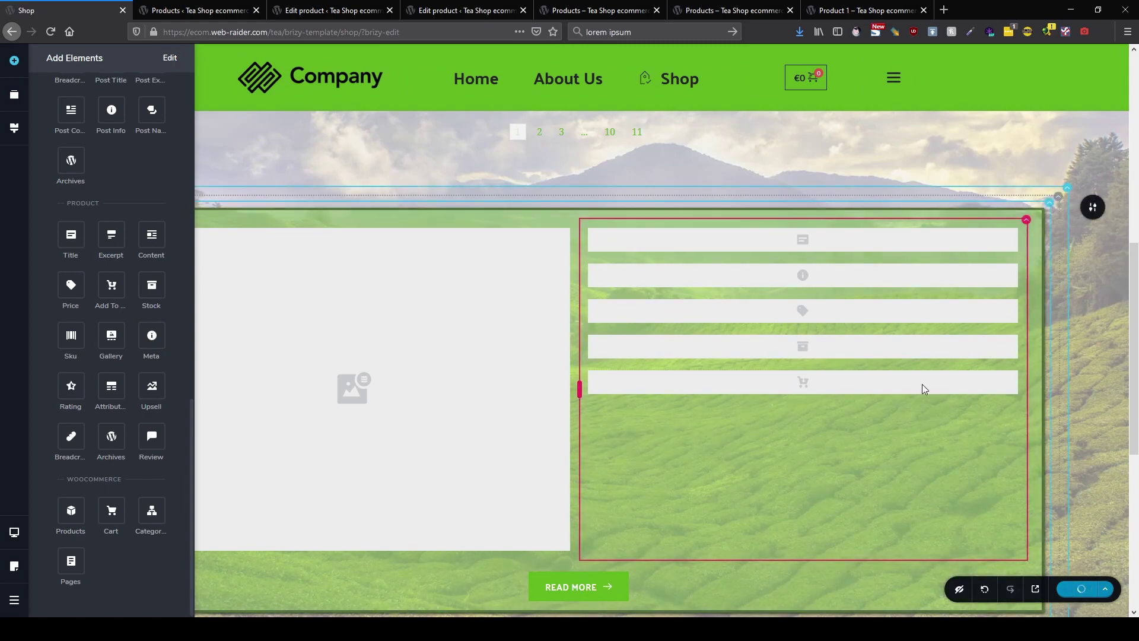
Reload the live shop page and compare the four-column product grid with the new wide Product 1 card below it.
{"action": "left_click", "coordinate": [615, 9]}
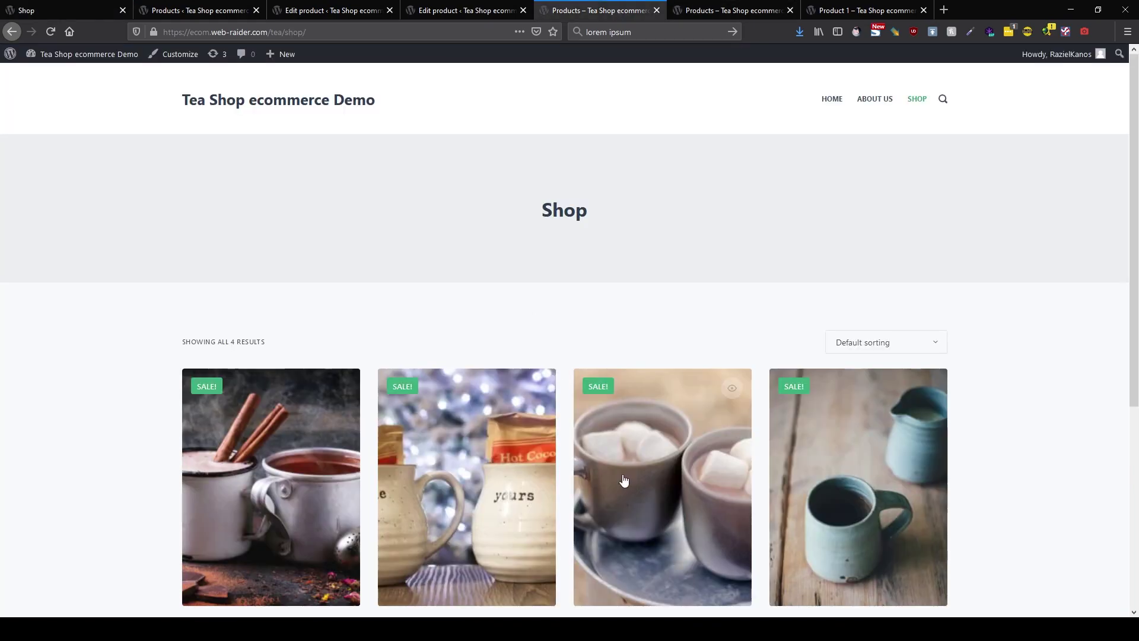
{"action": "scroll", "coordinate": [589, 440], "scroll_direction": "down", "scroll_amount": 4}
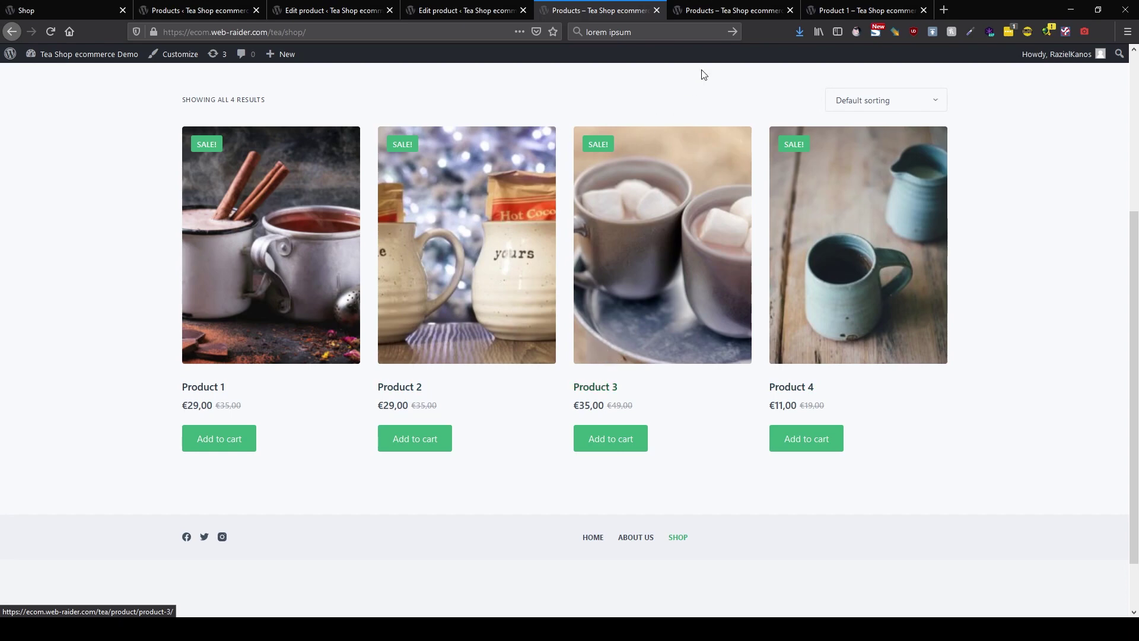
{"action": "left_click", "coordinate": [722, 10]}
{"action": "left_click", "coordinate": [654, 99]}
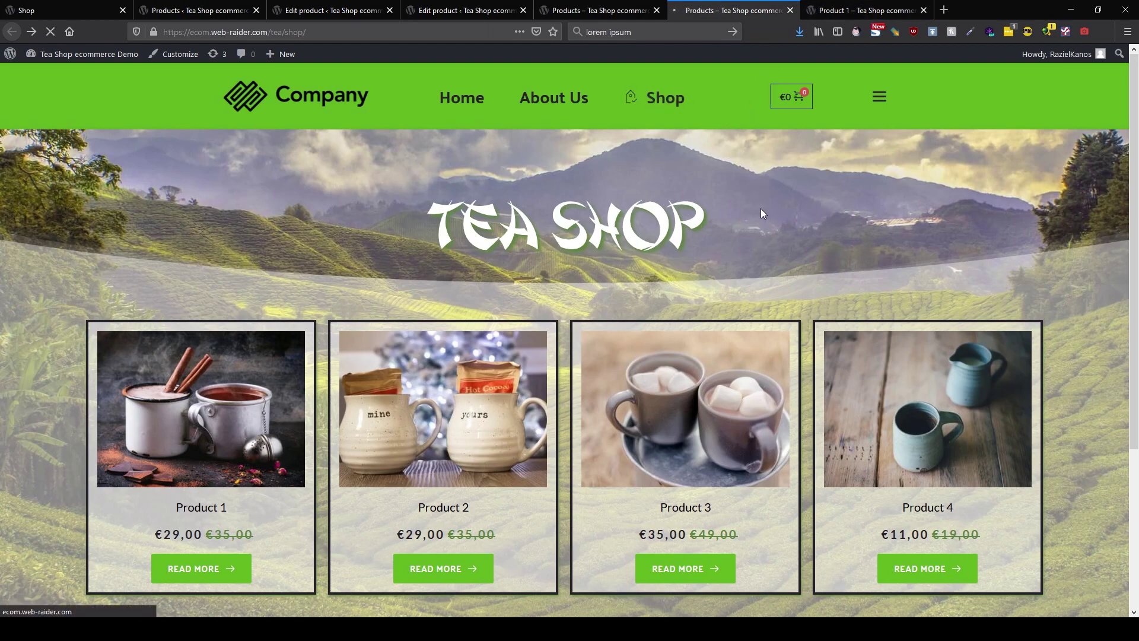
{"action": "scroll", "coordinate": [771, 276], "scroll_direction": "down", "scroll_amount": 3}
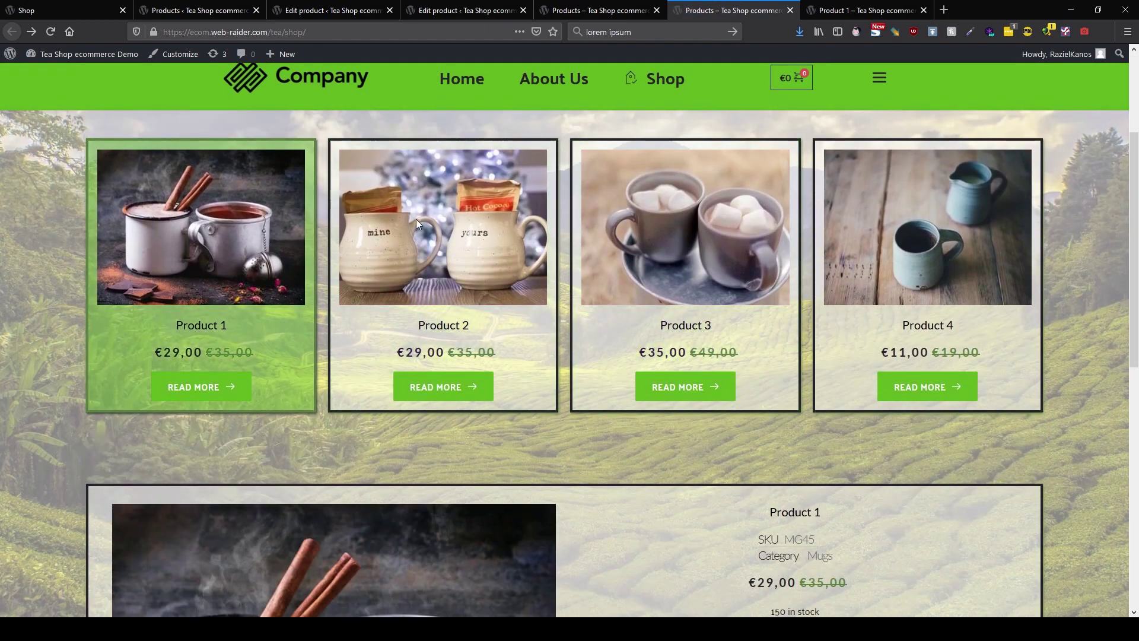
{"action": "scroll", "coordinate": [417, 223], "scroll_direction": "up", "scroll_amount": 2}
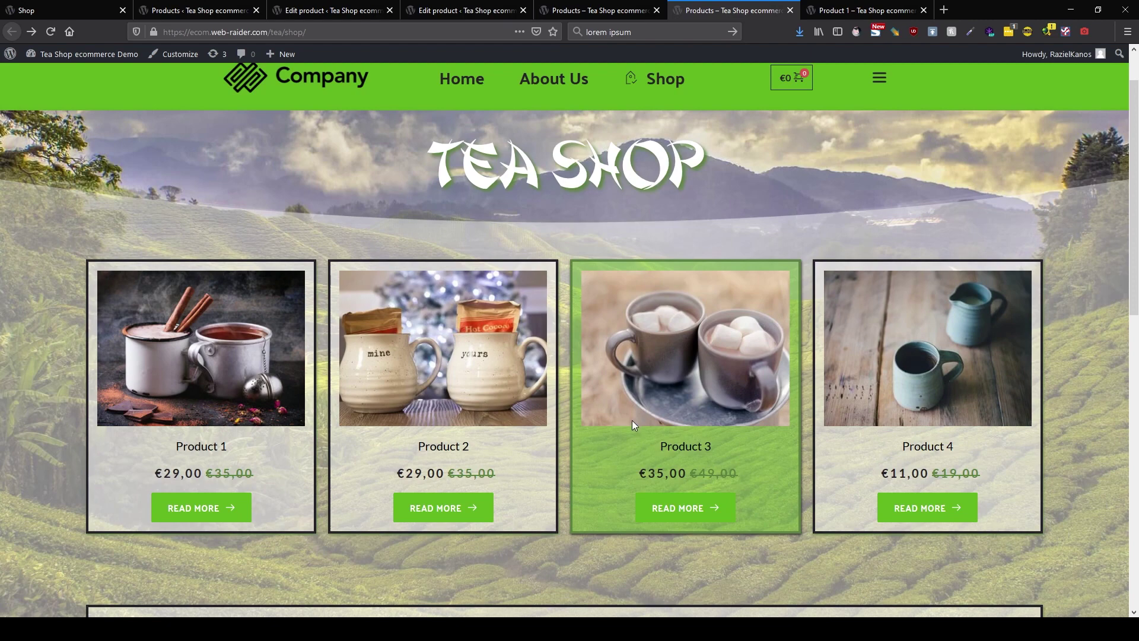
{"action": "scroll", "coordinate": [632, 422], "scroll_direction": "down", "scroll_amount": 8}
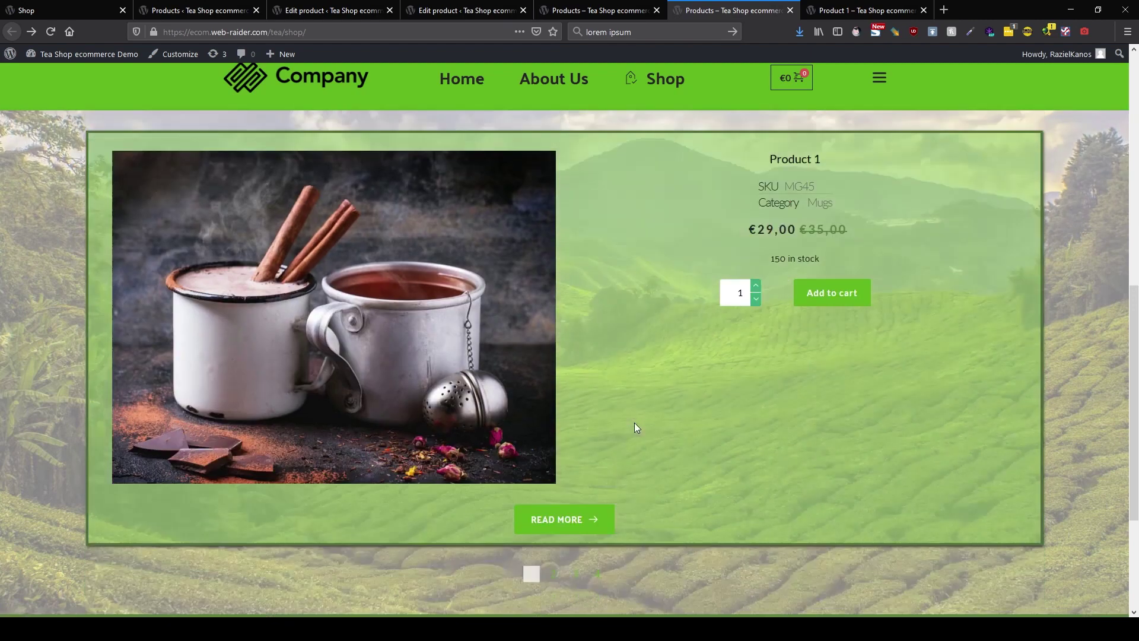
{"action": "scroll", "coordinate": [635, 423], "scroll_direction": "up", "scroll_amount": 2}
{"action": "scroll", "coordinate": [635, 425], "scroll_direction": "down", "scroll_amount": 2}
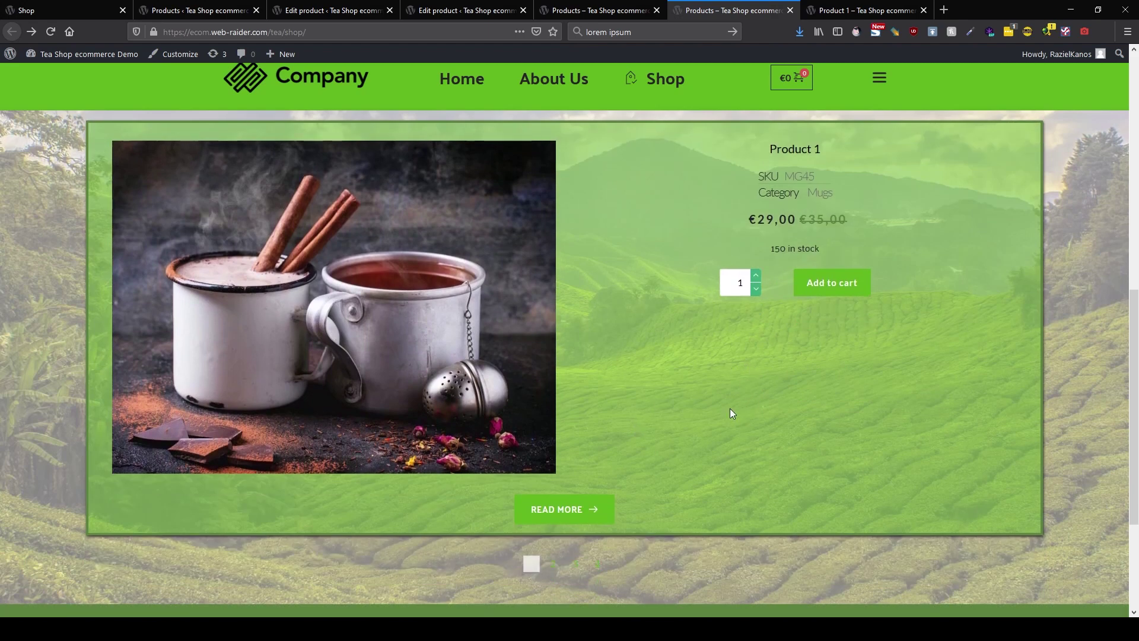
Return to the Shop template editor, increase the number of rows in the single-column product archive, and update the template.
{"action": "left_click", "coordinate": [599, 10]}
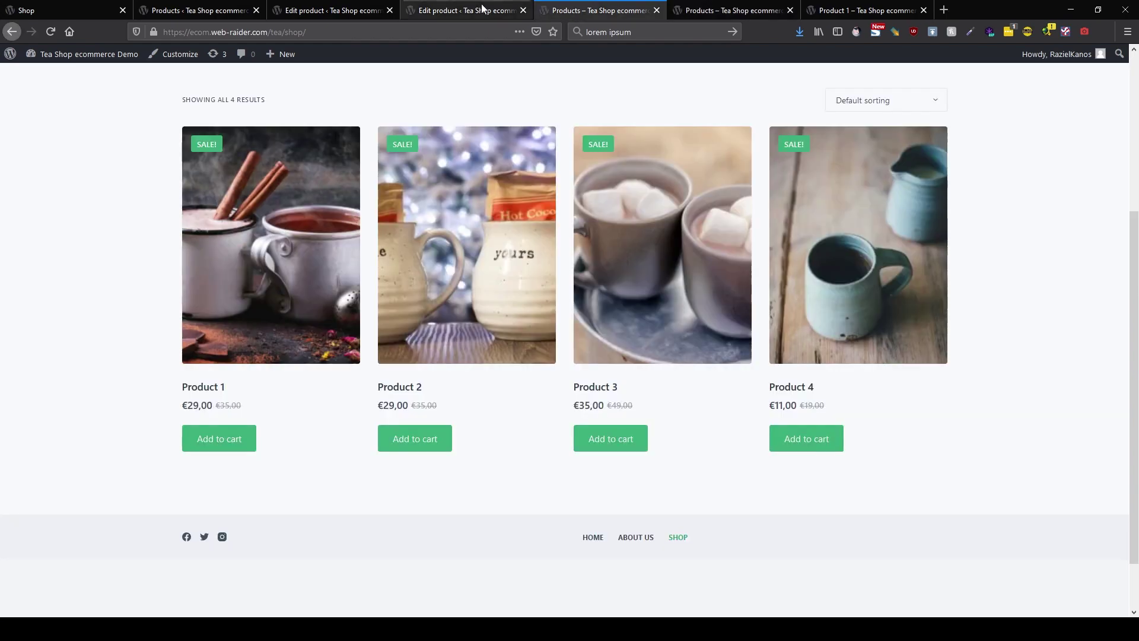
{"action": "left_click", "coordinate": [468, 10]}
{"action": "left_click", "coordinate": [225, 7]}
{"action": "left_click", "coordinate": [65, 9]}
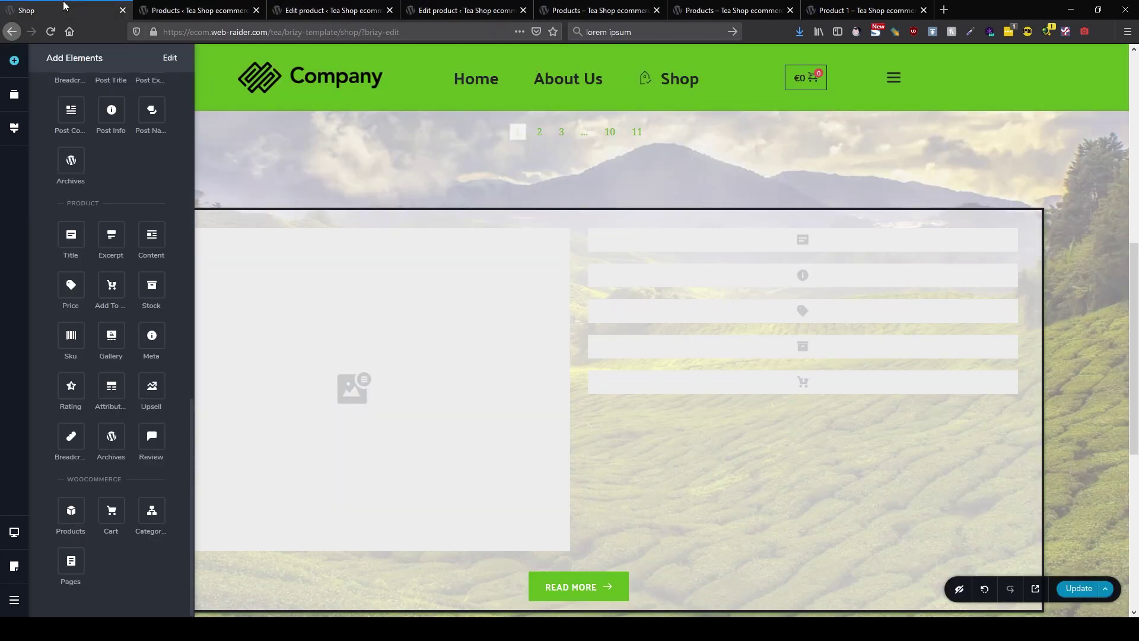
{"action": "left_click", "coordinate": [1049, 207]}
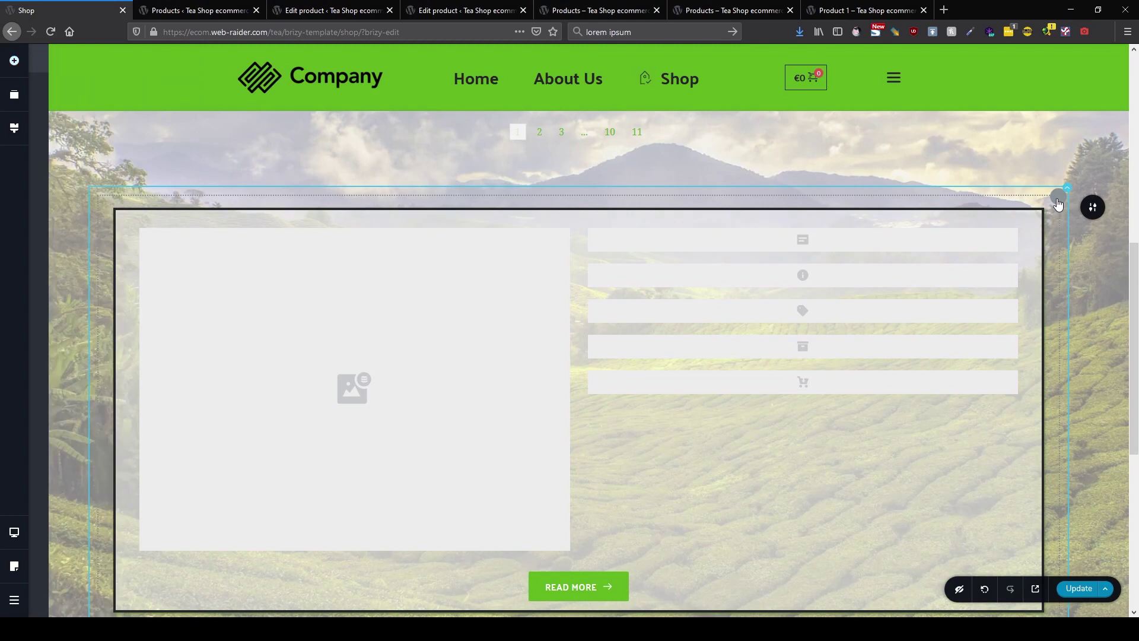
{"action": "left_click", "coordinate": [1020, 225]}
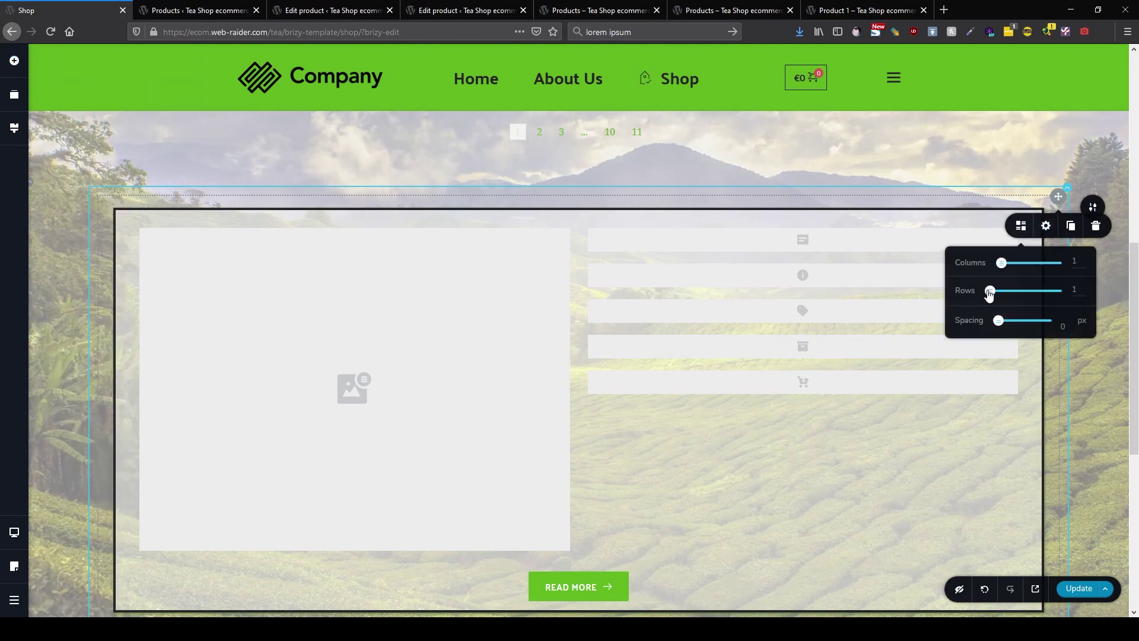
{"action": "left_click_drag", "start_coordinate": [990, 293], "coordinate": [1007, 300]}
{"action": "left_click", "coordinate": [1079, 590]}
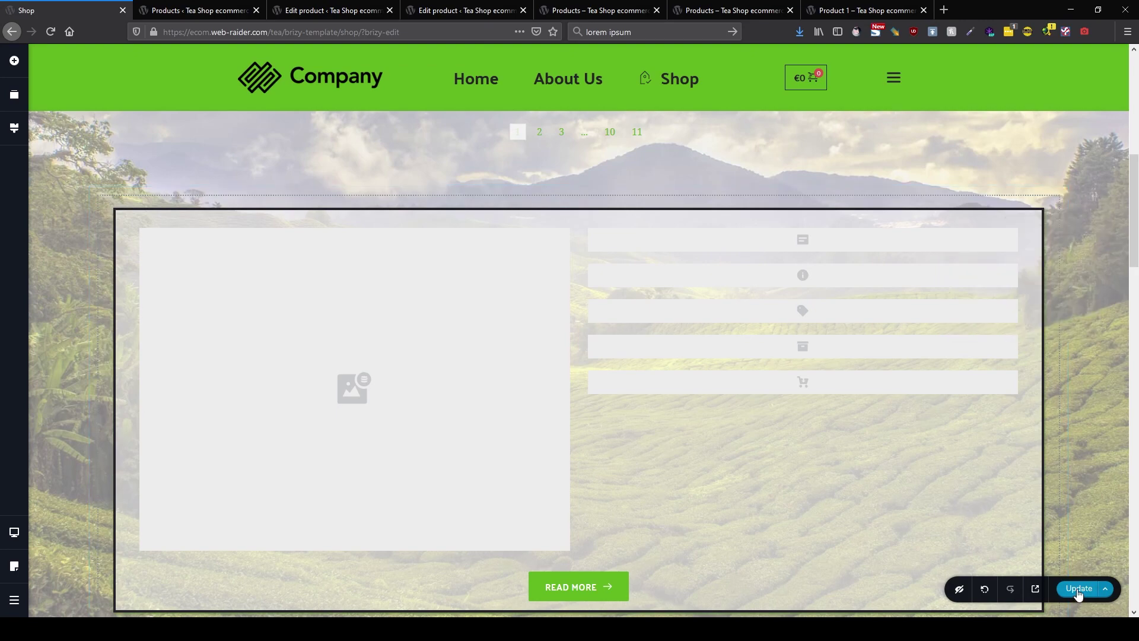
Reload the live shop page and examine the stacked single-column product cards, their hover effects and details down to the footer.
{"action": "left_click", "coordinate": [735, 10]}
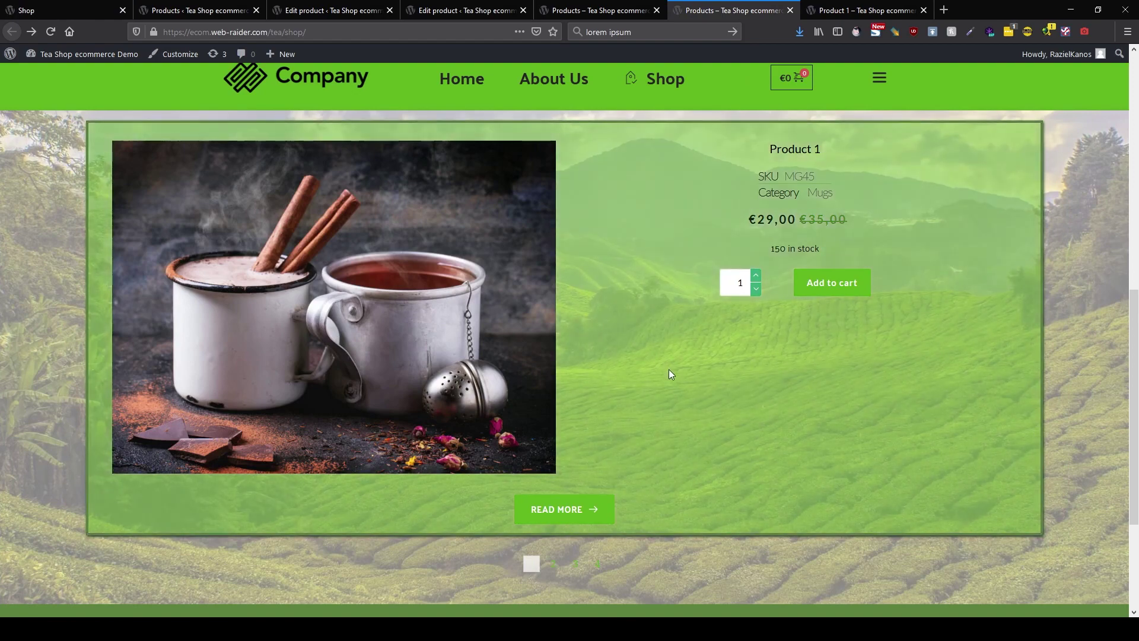
{"action": "key", "text": "F5"}
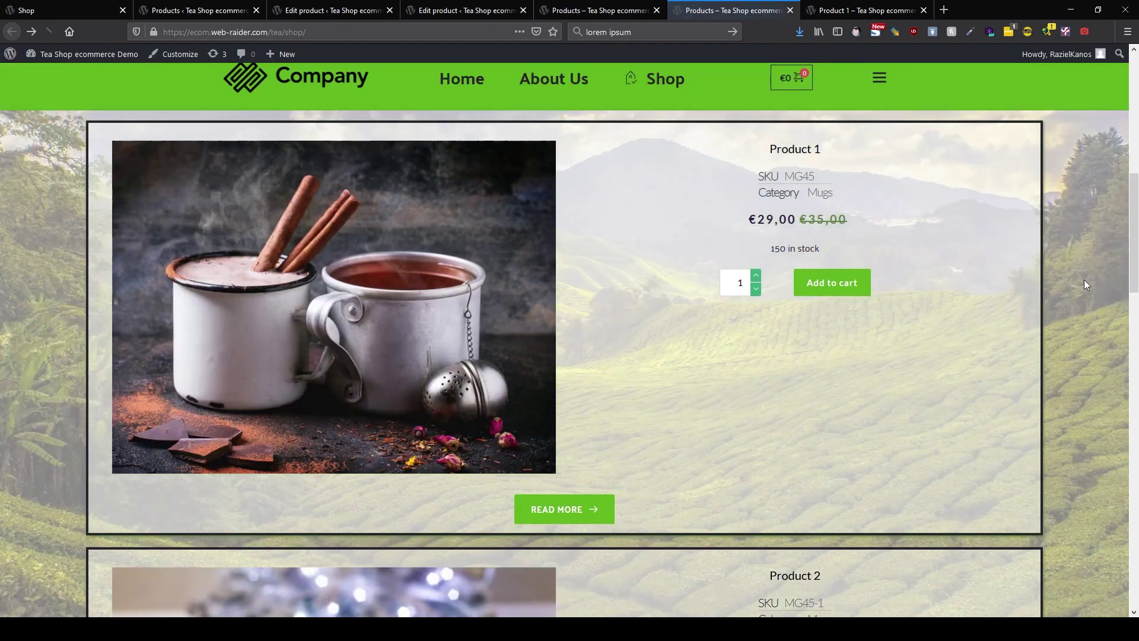
{"action": "scroll", "coordinate": [1074, 317], "scroll_direction": "down", "scroll_amount": 12}
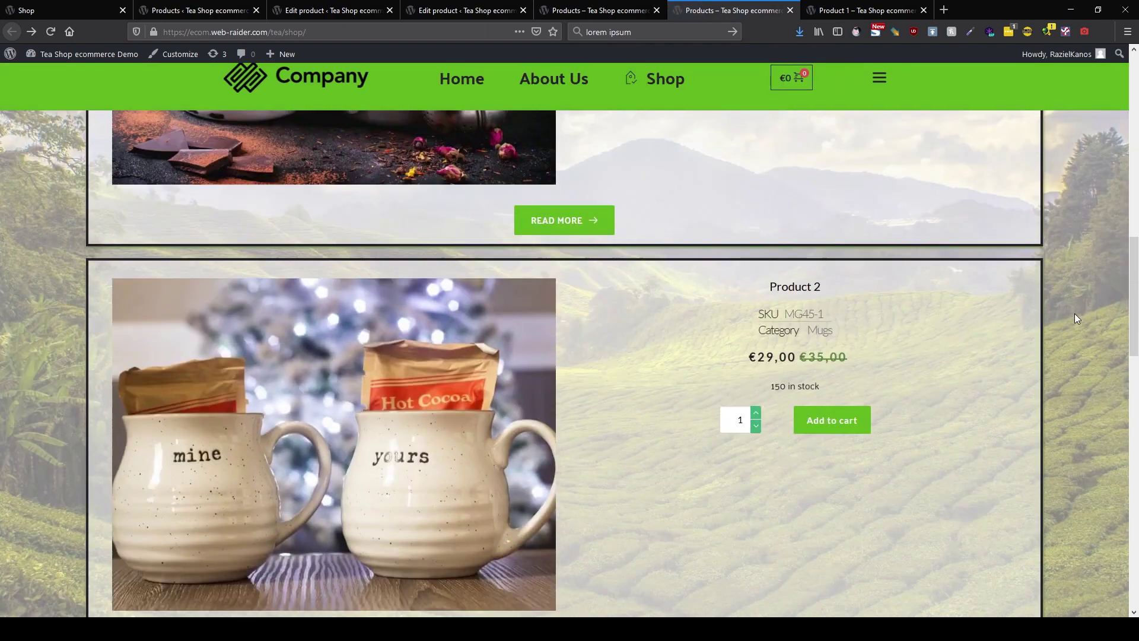
{"action": "scroll", "coordinate": [1077, 318], "scroll_direction": "down", "scroll_amount": 3}
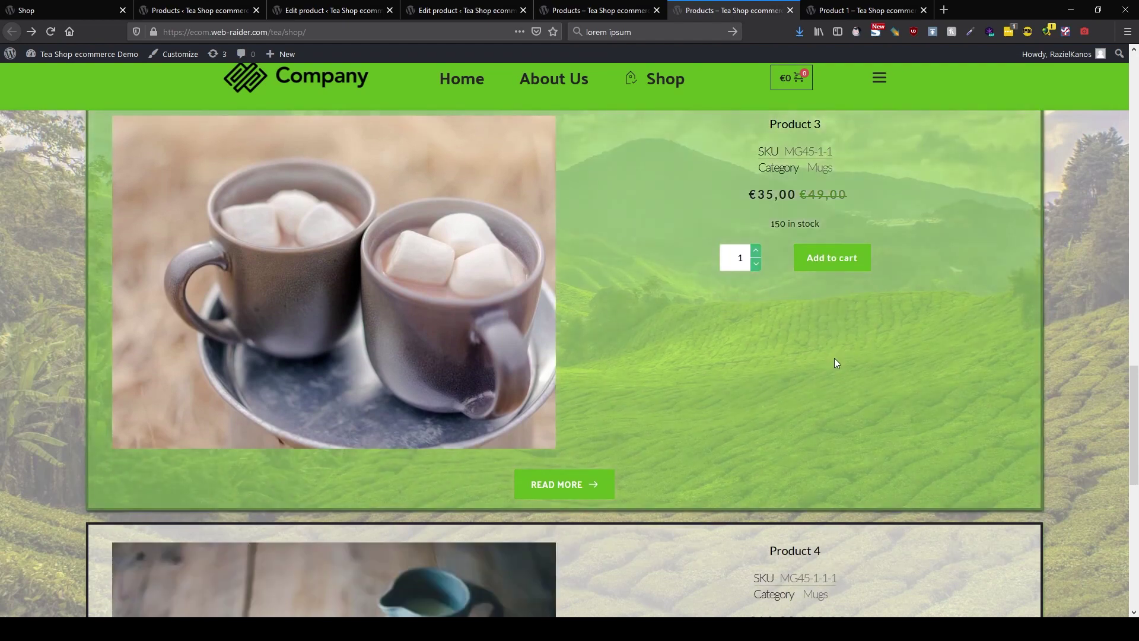
{"action": "scroll", "coordinate": [836, 363], "scroll_direction": "down", "scroll_amount": 8}
{"action": "scroll", "coordinate": [836, 364], "scroll_direction": "down", "scroll_amount": 2}
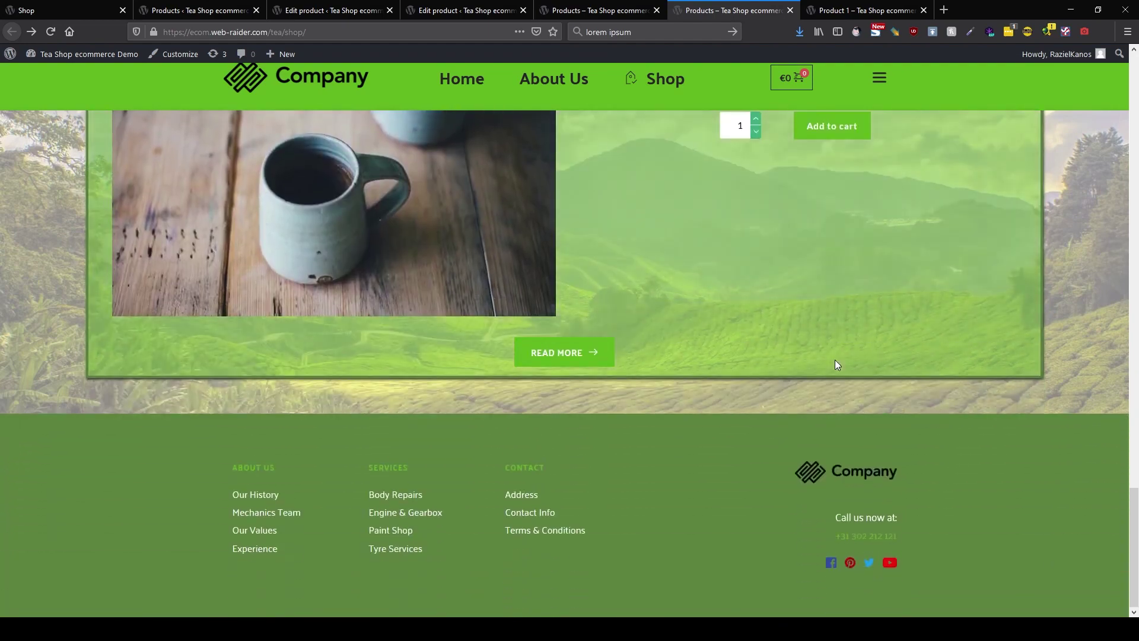
{"action": "scroll", "coordinate": [836, 364], "scroll_direction": "up", "scroll_amount": 10}
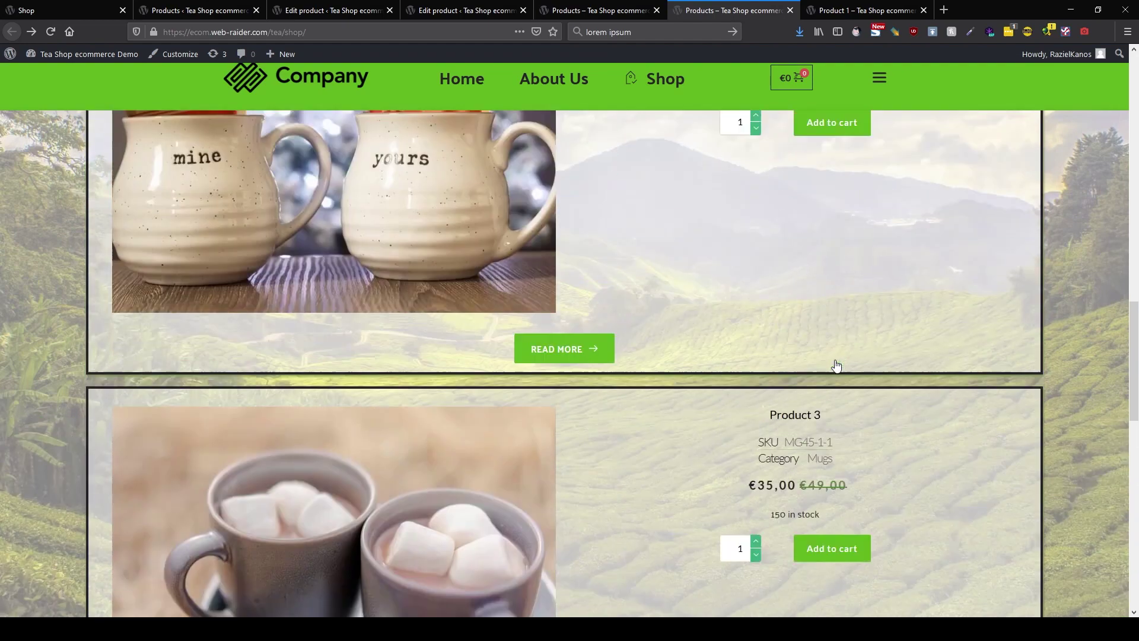
{"action": "scroll", "coordinate": [836, 364], "scroll_direction": "up", "scroll_amount": 1}
{"action": "scroll", "coordinate": [921, 332], "scroll_direction": "up", "scroll_amount": 4}
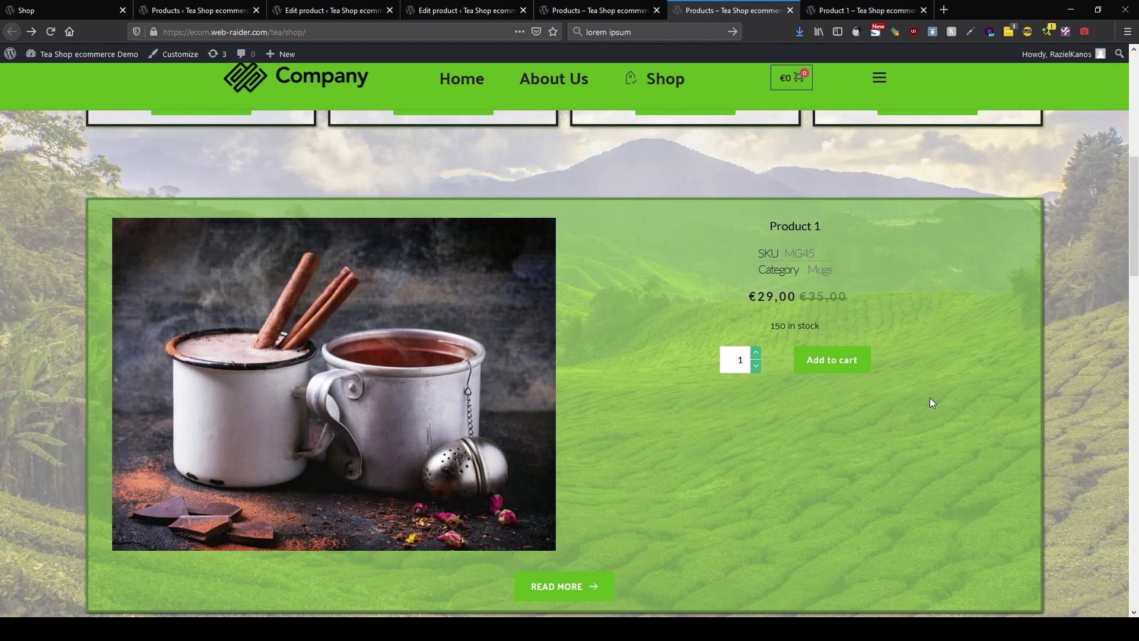
{"action": "scroll", "coordinate": [914, 395], "scroll_direction": "down", "scroll_amount": 16}
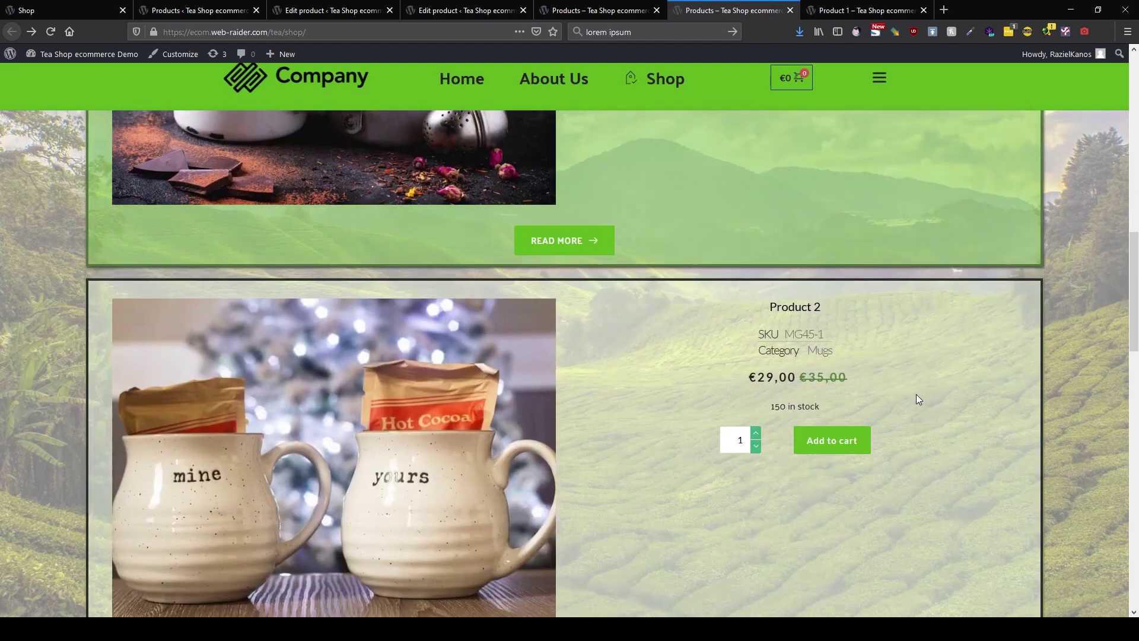
{"action": "scroll", "coordinate": [915, 396], "scroll_direction": "down", "scroll_amount": 9}
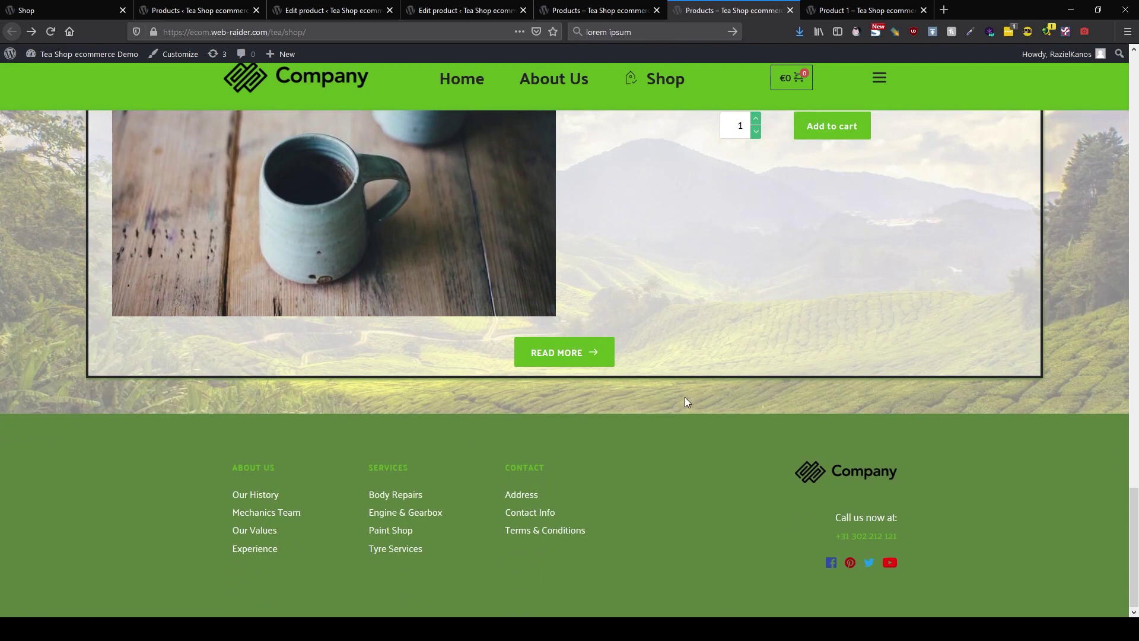
{"action": "scroll", "coordinate": [700, 392], "scroll_direction": "up", "scroll_amount": 9}
{"action": "scroll", "coordinate": [771, 422], "scroll_direction": "up", "scroll_amount": 10}
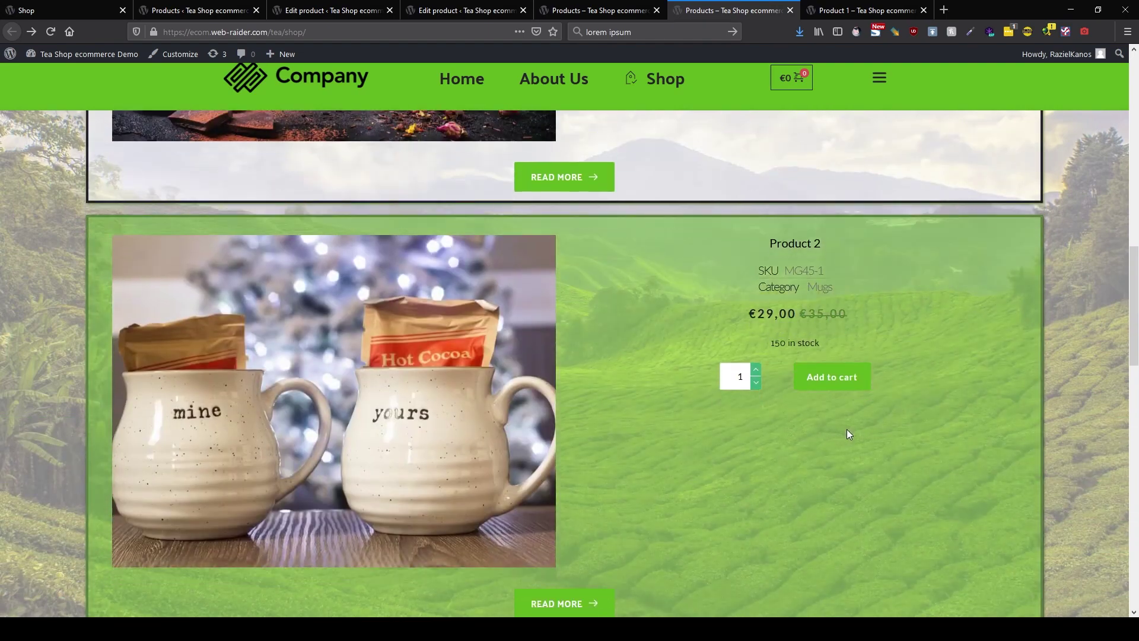
{"action": "scroll", "coordinate": [845, 429], "scroll_direction": "down", "scroll_amount": 2}
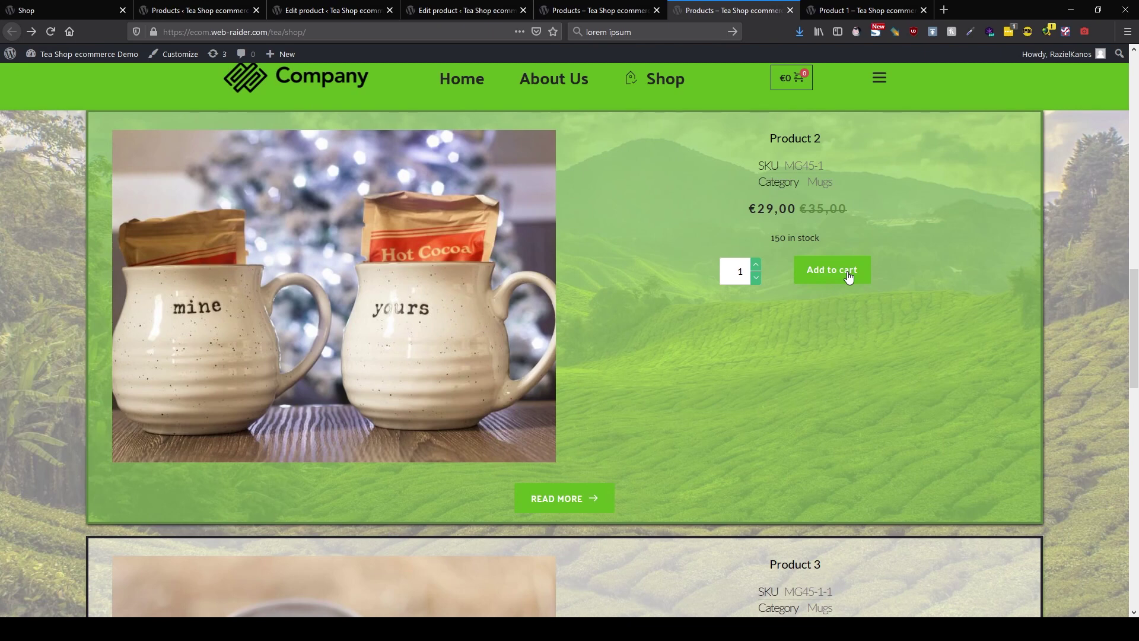
Compare the four-column product grid with the stacked single-column product cards on the live shop page, from the header down to Product 4.
{"action": "scroll", "coordinate": [848, 276], "scroll_direction": "up", "scroll_amount": 10}
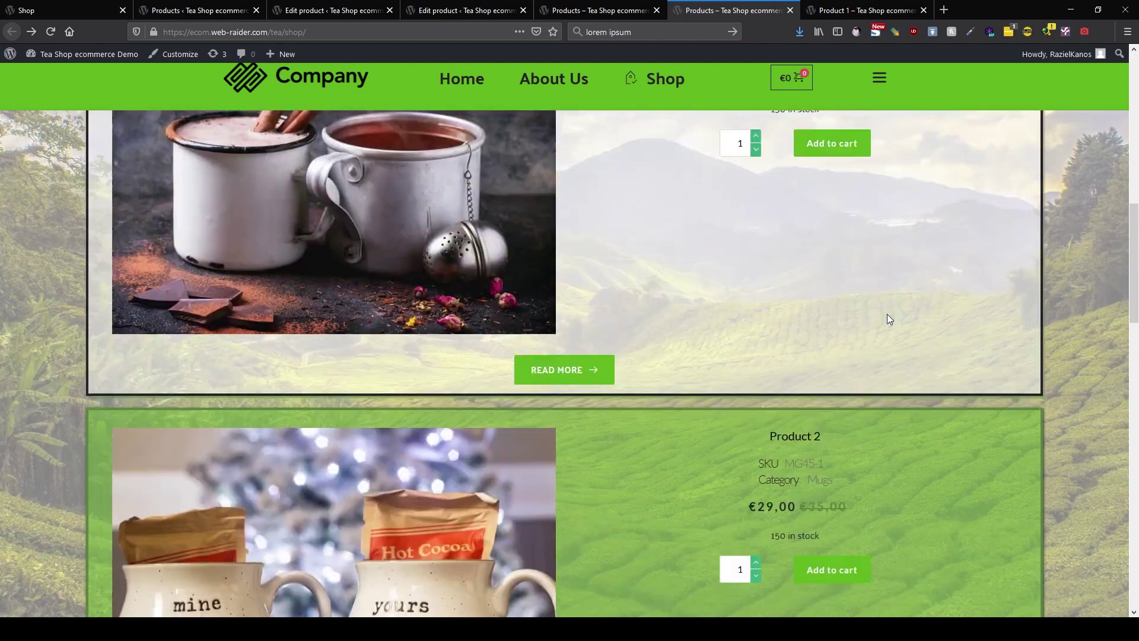
{"action": "scroll", "coordinate": [902, 341], "scroll_direction": "up", "scroll_amount": 7}
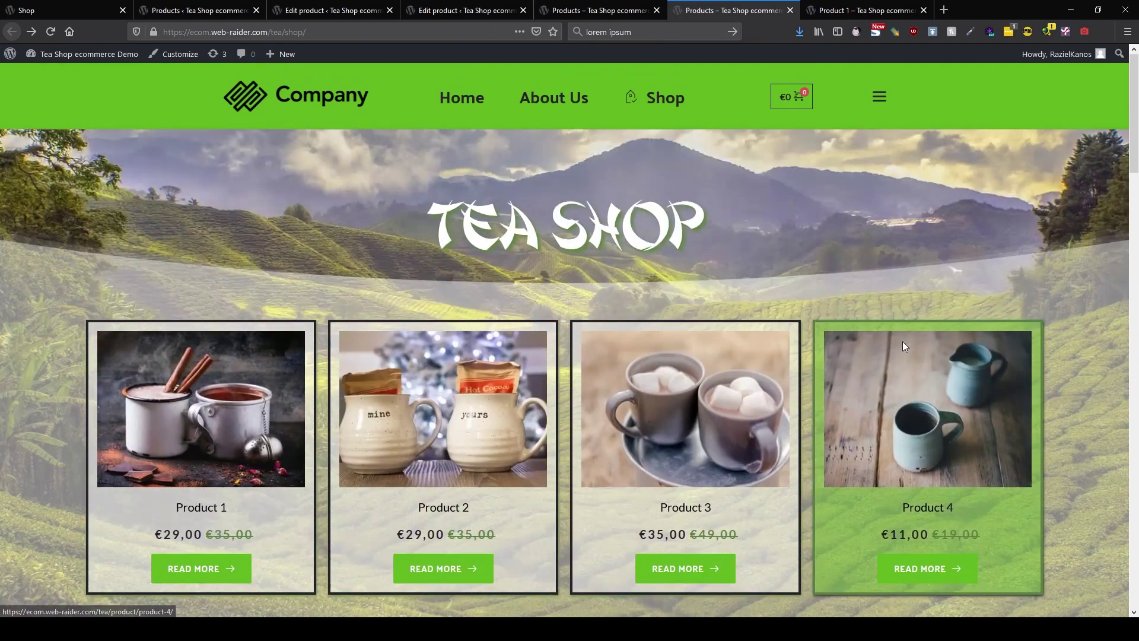
{"action": "scroll", "coordinate": [902, 340], "scroll_direction": "down", "scroll_amount": 3}
{"action": "scroll", "coordinate": [902, 344], "scroll_direction": "down", "scroll_amount": 7}
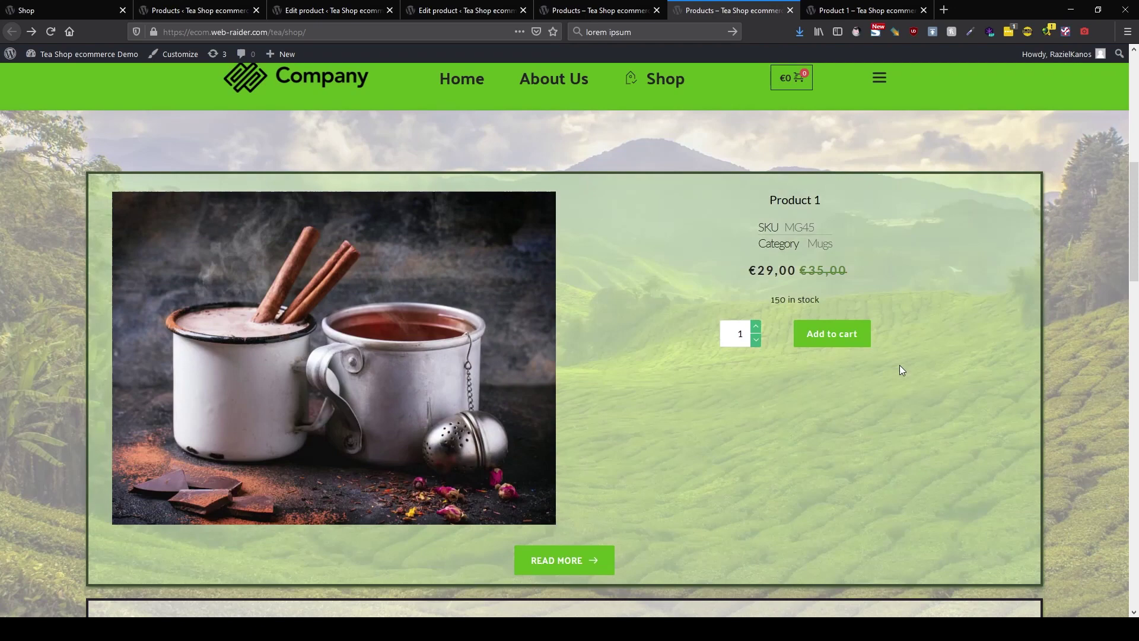
{"action": "scroll", "coordinate": [899, 368], "scroll_direction": "up", "scroll_amount": 2}
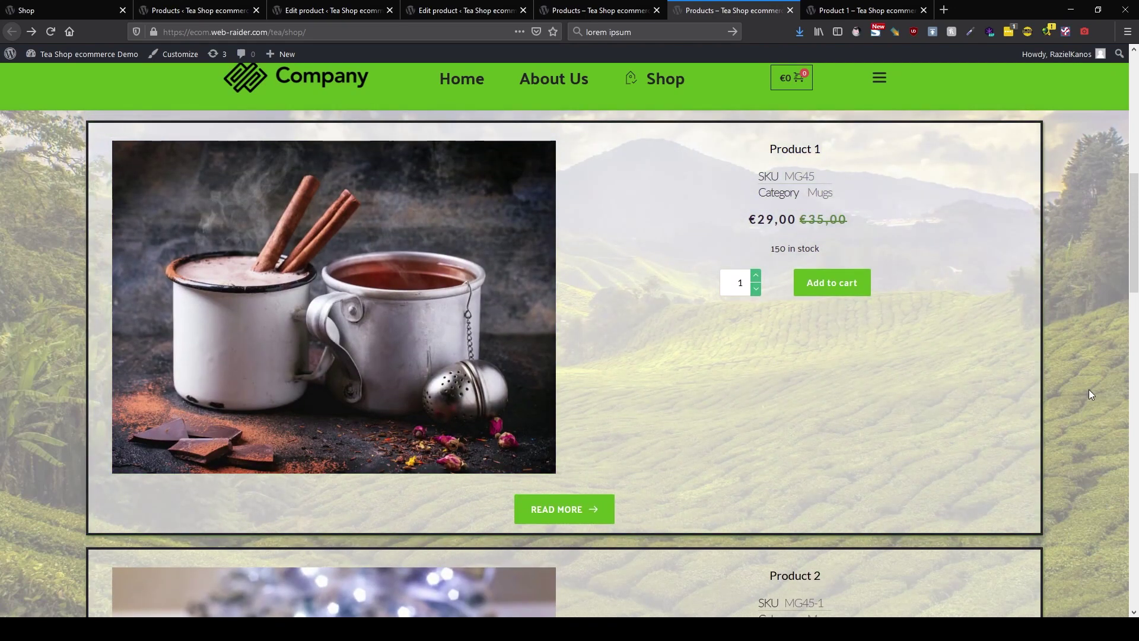
{"action": "scroll", "coordinate": [1087, 389], "scroll_direction": "up", "scroll_amount": 7}
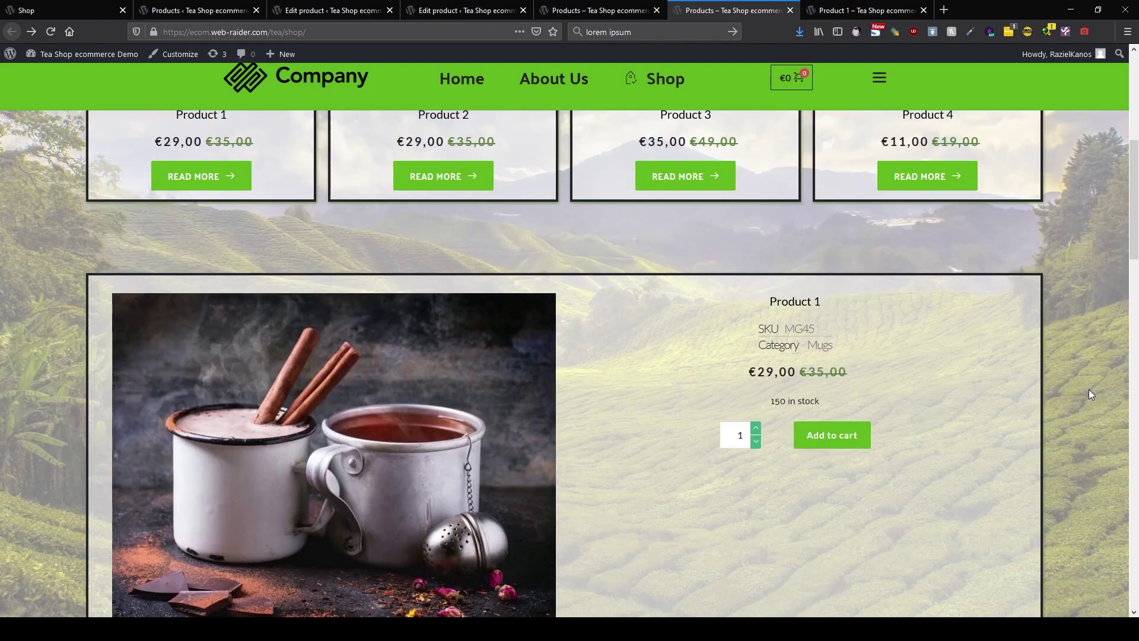
{"action": "scroll", "coordinate": [1088, 393], "scroll_direction": "up", "scroll_amount": 2}
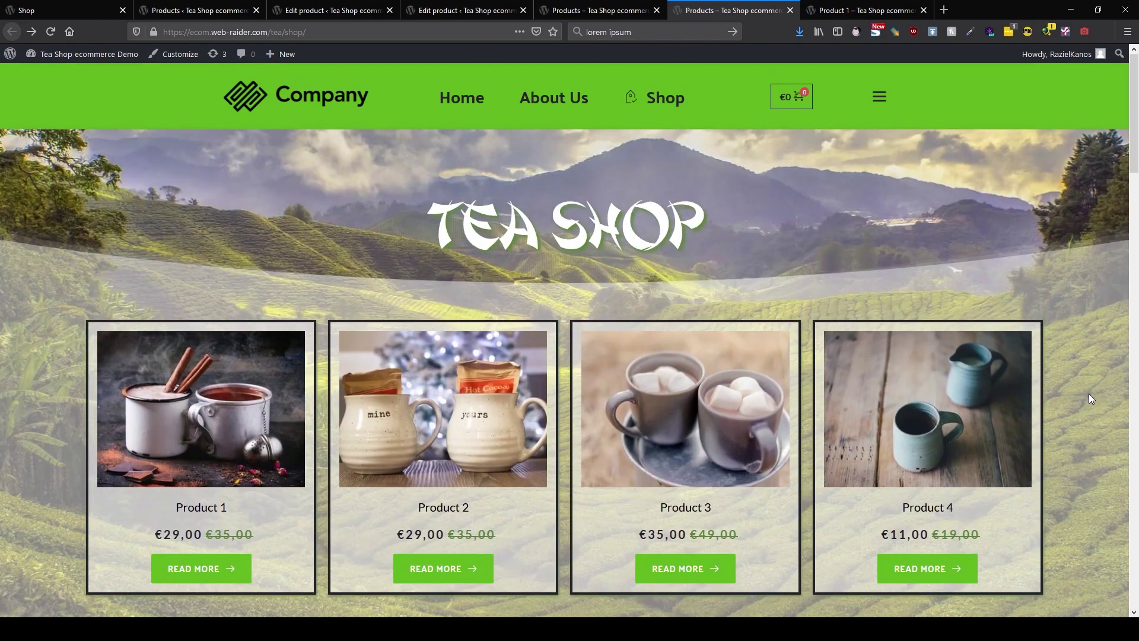
{"action": "scroll", "coordinate": [1087, 393], "scroll_direction": "down", "scroll_amount": 6}
{"action": "scroll", "coordinate": [1088, 393], "scroll_direction": "down", "scroll_amount": 3}
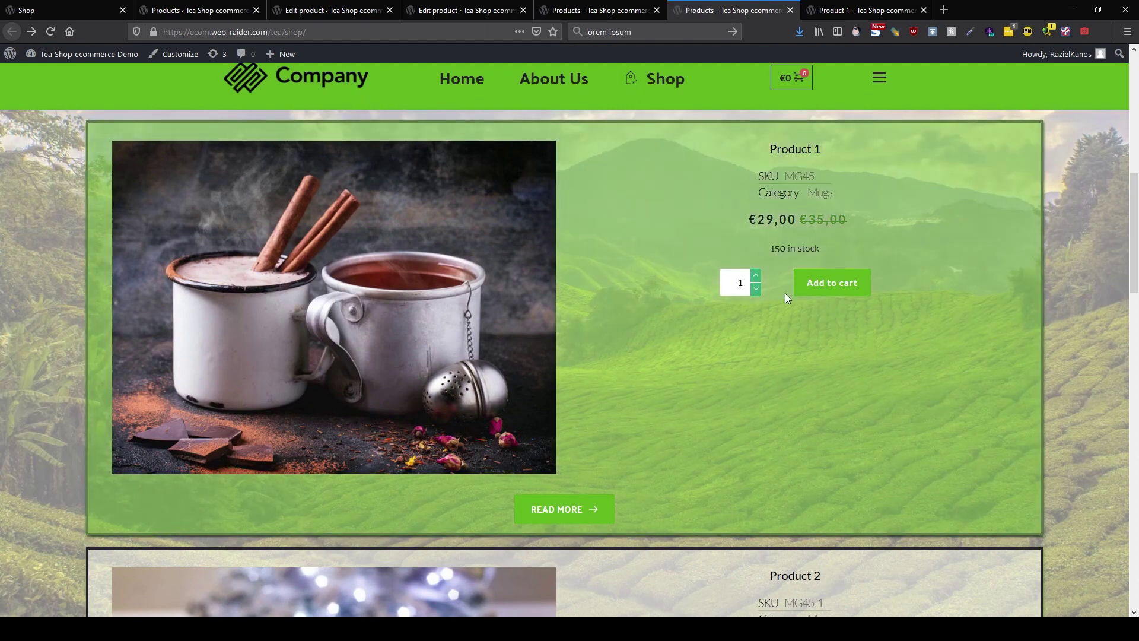
{"action": "scroll", "coordinate": [613, 490], "scroll_direction": "down", "scroll_amount": 13}
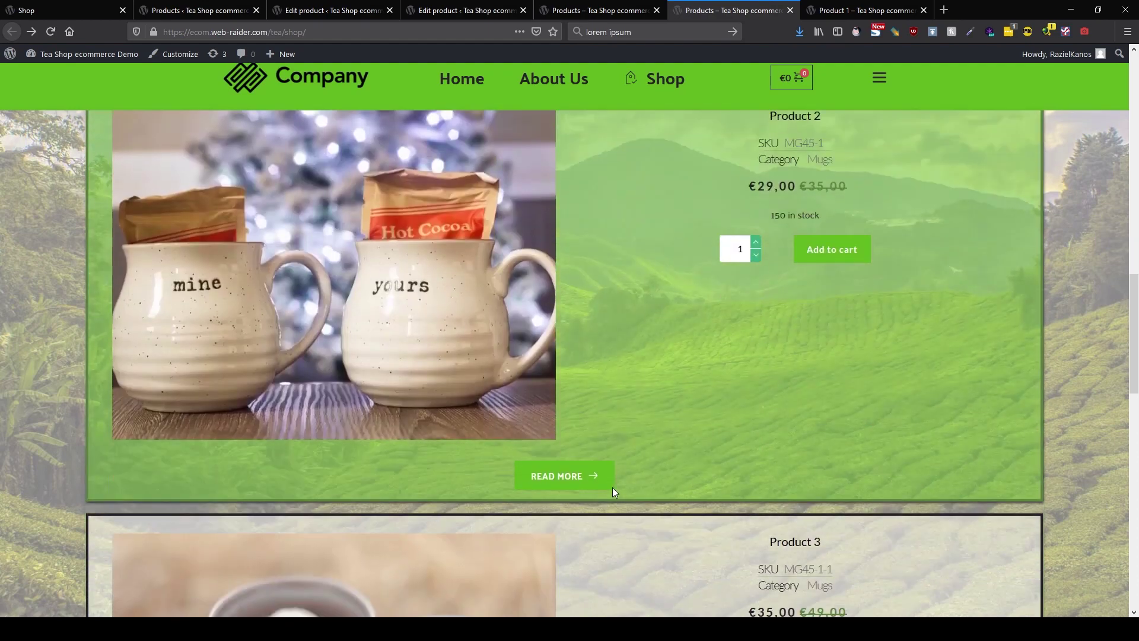
{"action": "scroll", "coordinate": [612, 487], "scroll_direction": "down", "scroll_amount": 7}
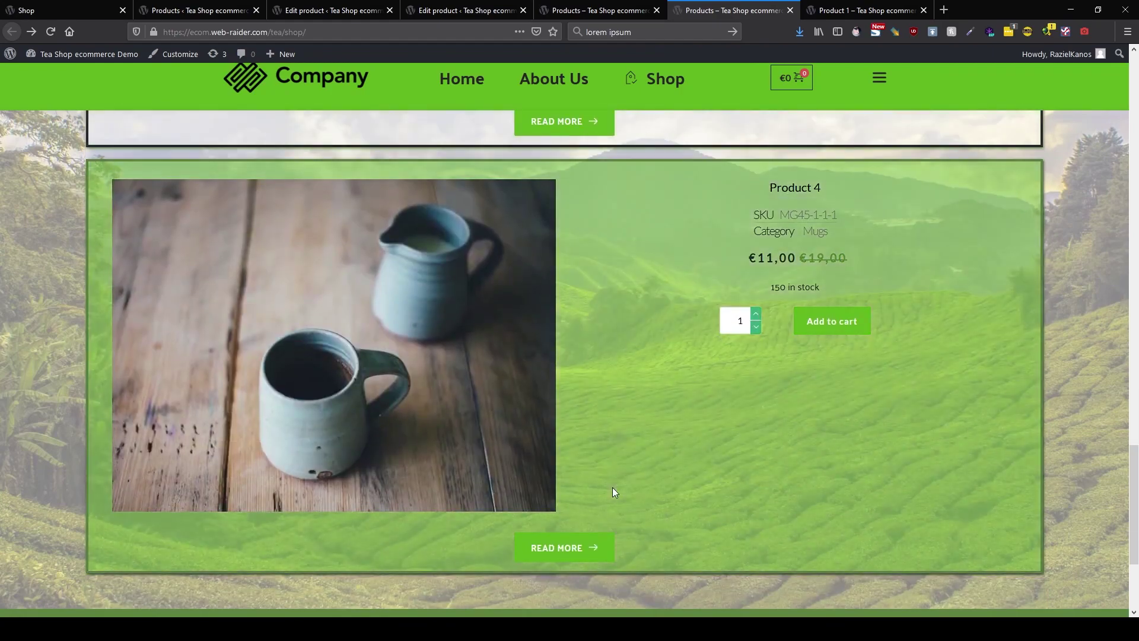
{"action": "scroll", "coordinate": [613, 491], "scroll_direction": "up", "scroll_amount": 14}
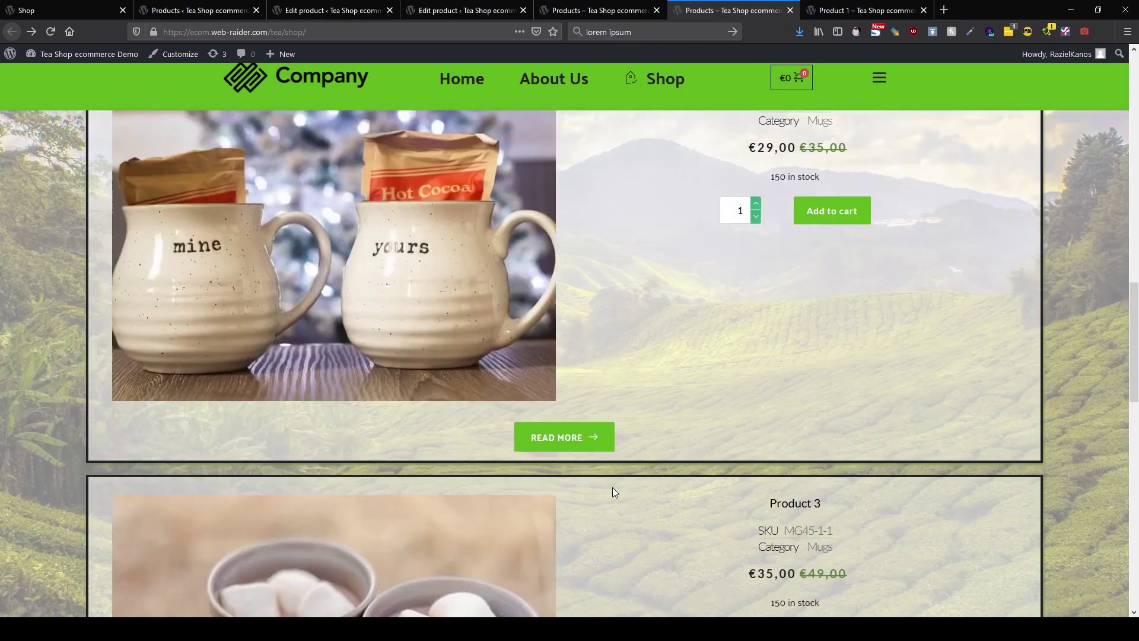
{"action": "scroll", "coordinate": [612, 487], "scroll_direction": "up", "scroll_amount": 10}
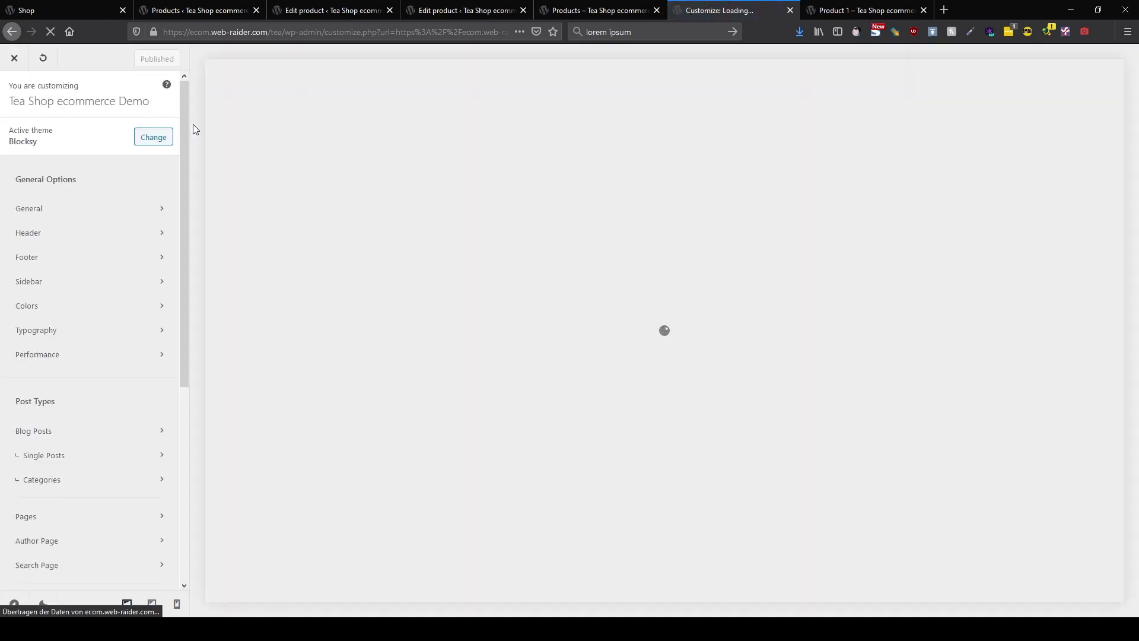
Open the site customizer and review the WooCommerce Product Archives and General settings, including the General section's design options.
{"action": "scroll", "coordinate": [111, 334], "scroll_direction": "down", "scroll_amount": 5}
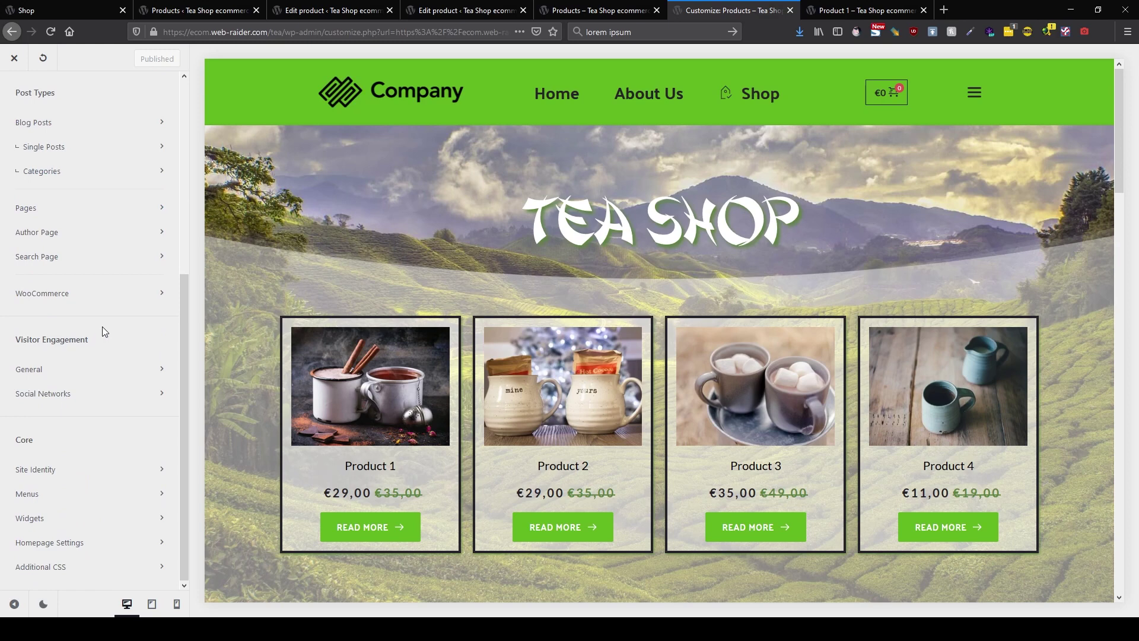
{"action": "scroll", "coordinate": [102, 331], "scroll_direction": "up", "scroll_amount": 2}
{"action": "left_click", "coordinate": [118, 417]}
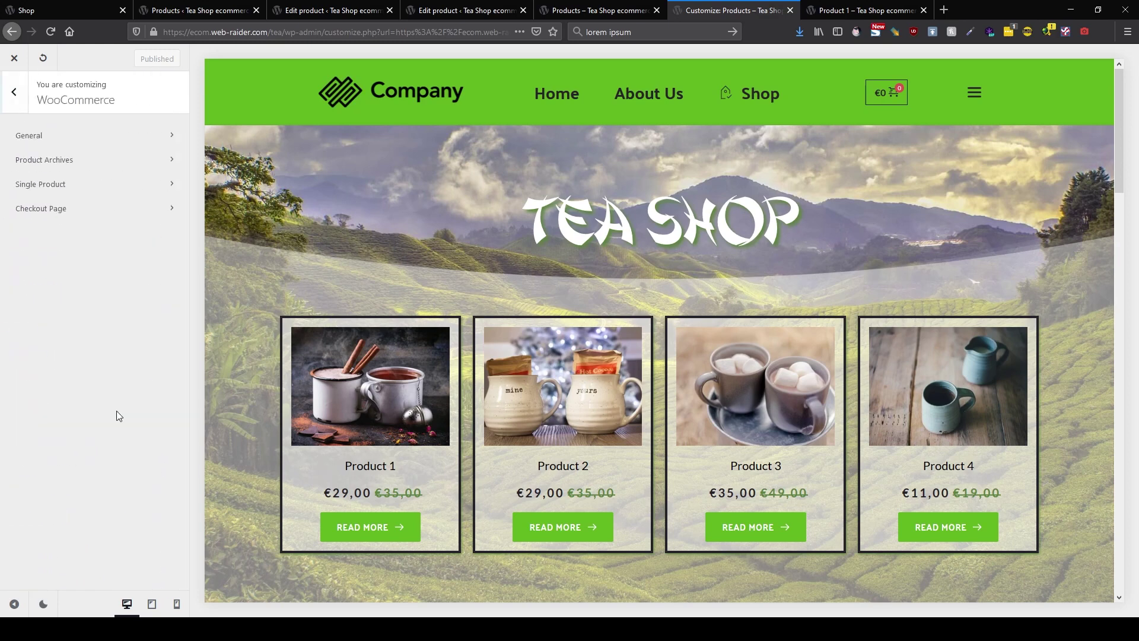
{"action": "left_click", "coordinate": [85, 160]}
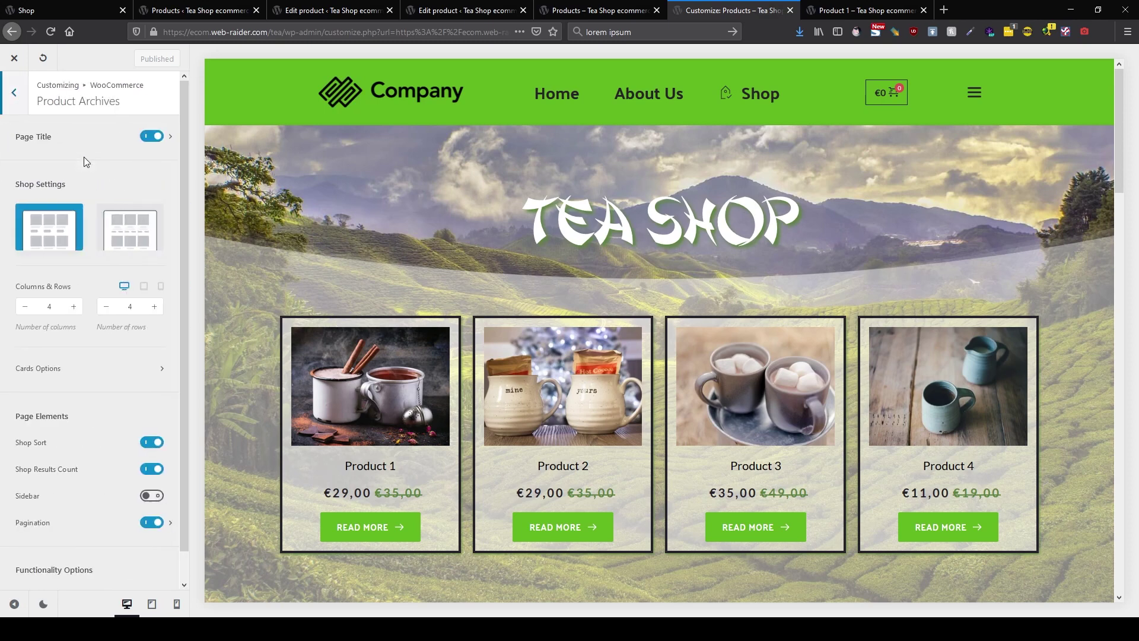
{"action": "left_click", "coordinate": [15, 94]}
{"action": "left_click", "coordinate": [59, 137]}
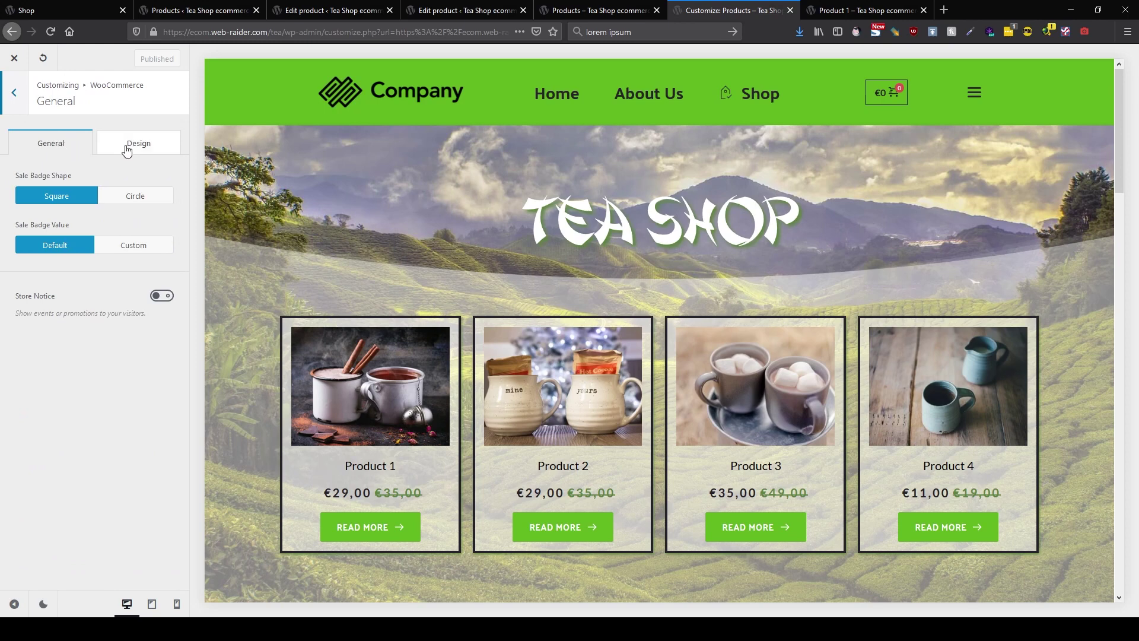
{"action": "left_click", "coordinate": [128, 151]}
{"action": "left_click", "coordinate": [53, 148]}
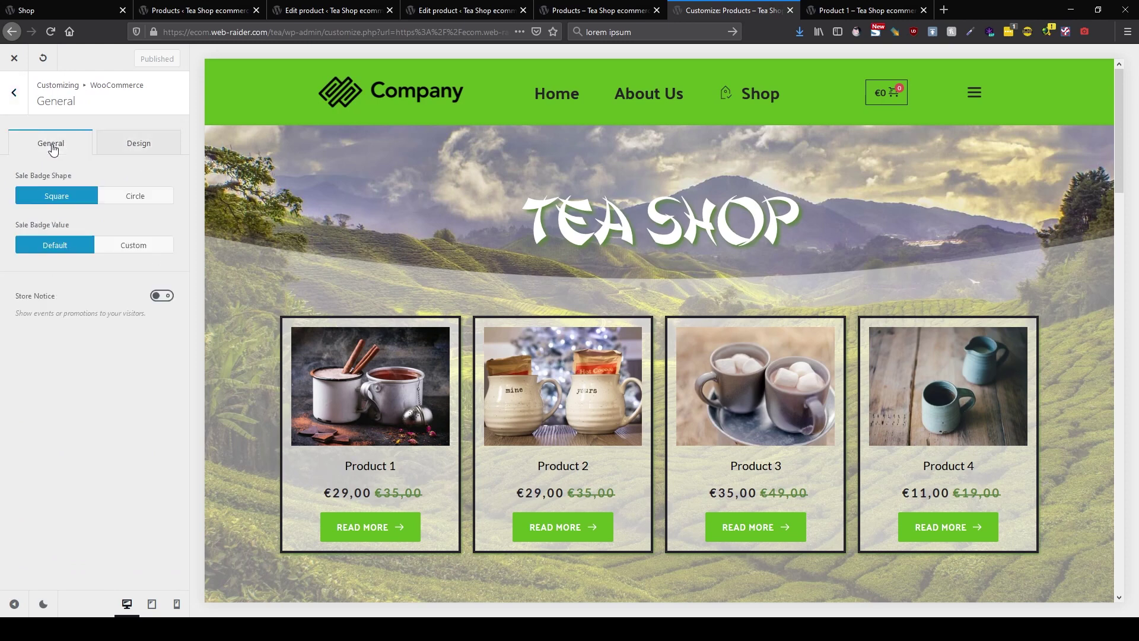
{"action": "left_click", "coordinate": [14, 93]}
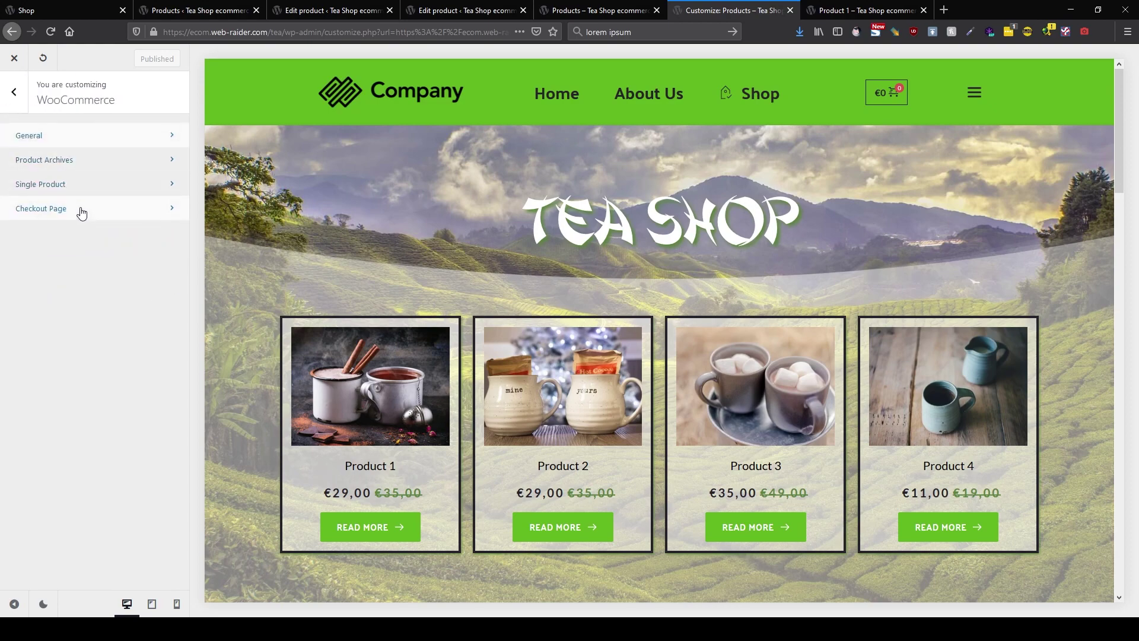
Try setting the shop page display to Show categories in the Product Catalog options of the Product Archives settings.
{"action": "left_click", "coordinate": [74, 166]}
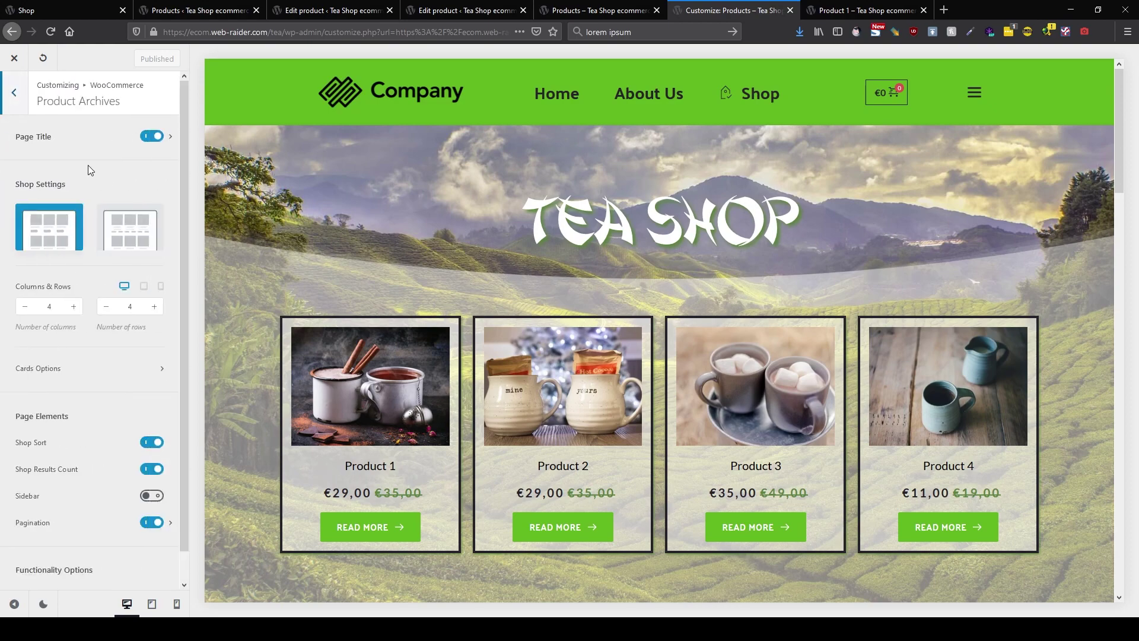
{"action": "scroll", "coordinate": [88, 168], "scroll_direction": "down", "scroll_amount": 1}
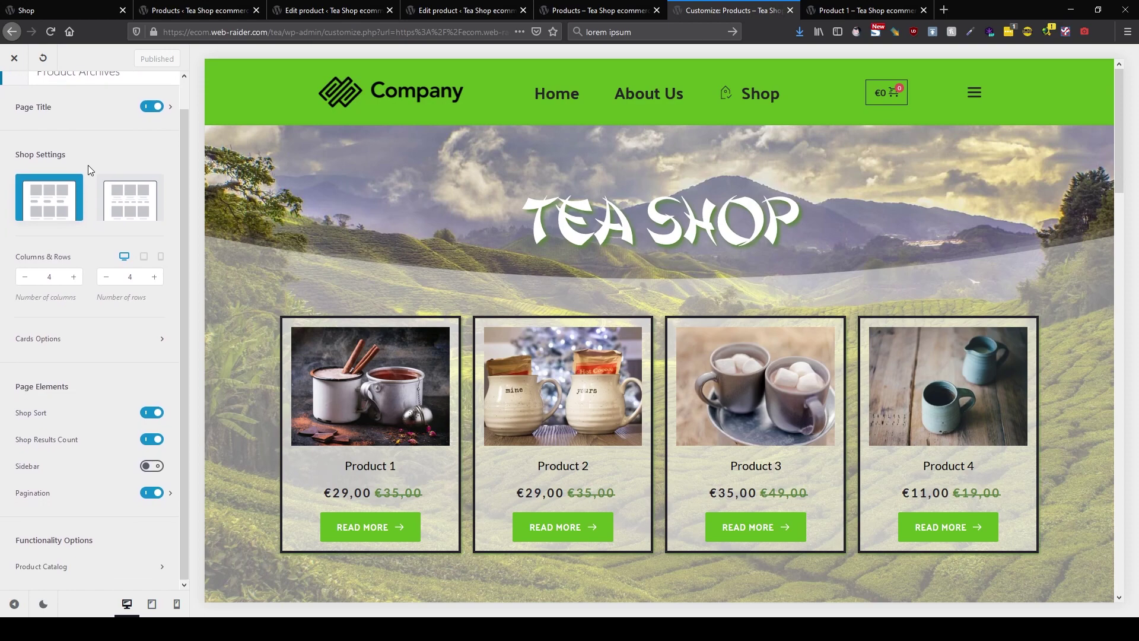
{"action": "left_click", "coordinate": [105, 579]}
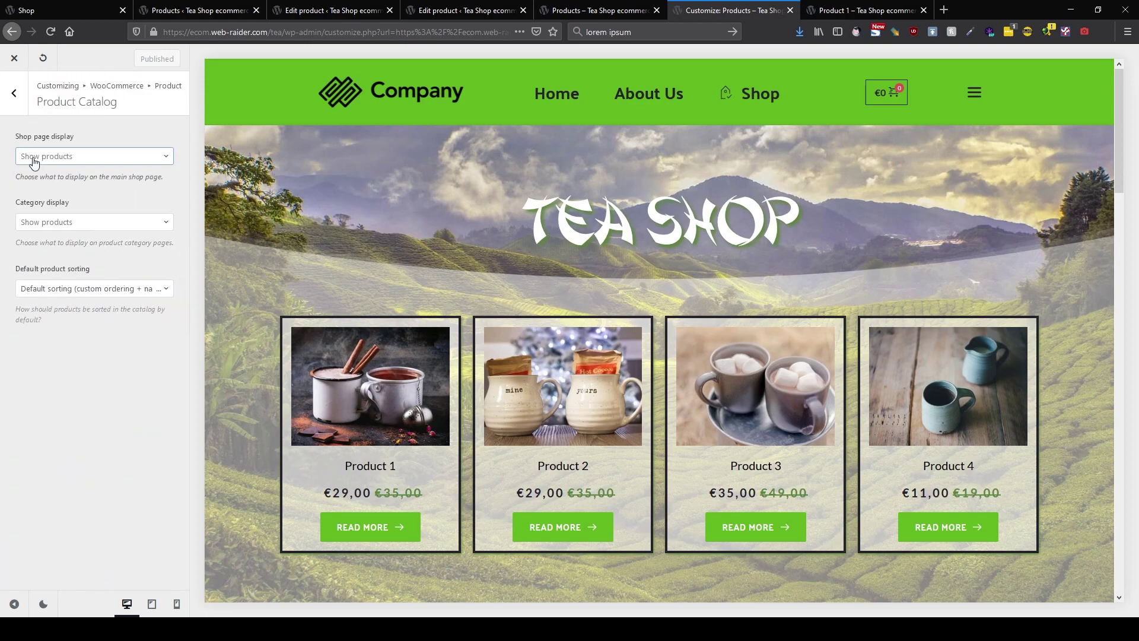
{"action": "left_click", "coordinate": [34, 163]}
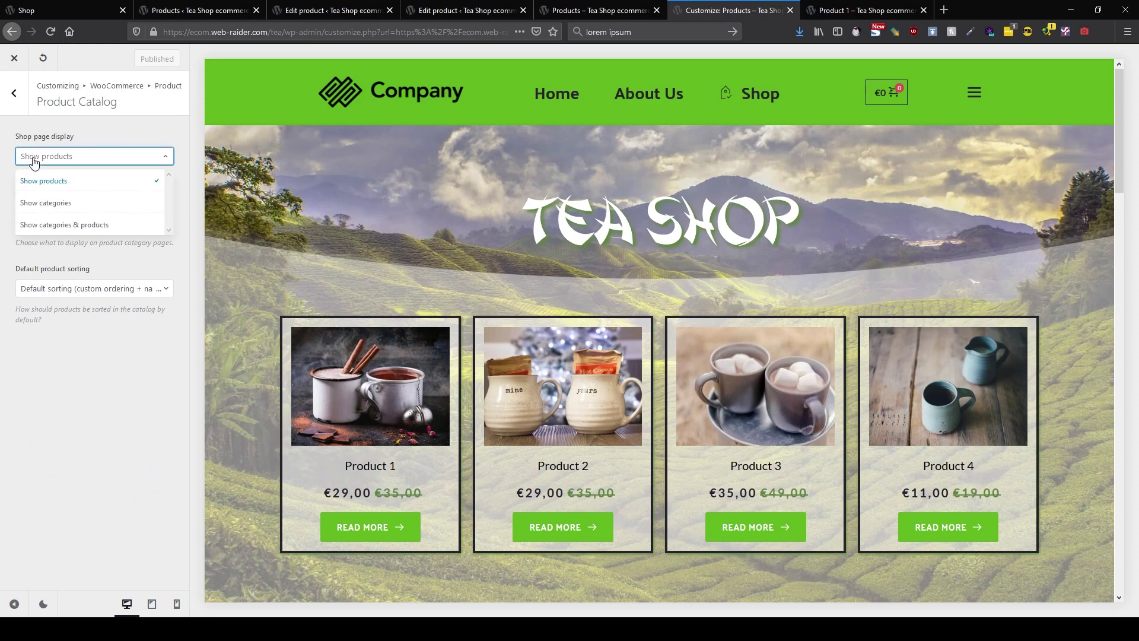
{"action": "left_click", "coordinate": [78, 212]}
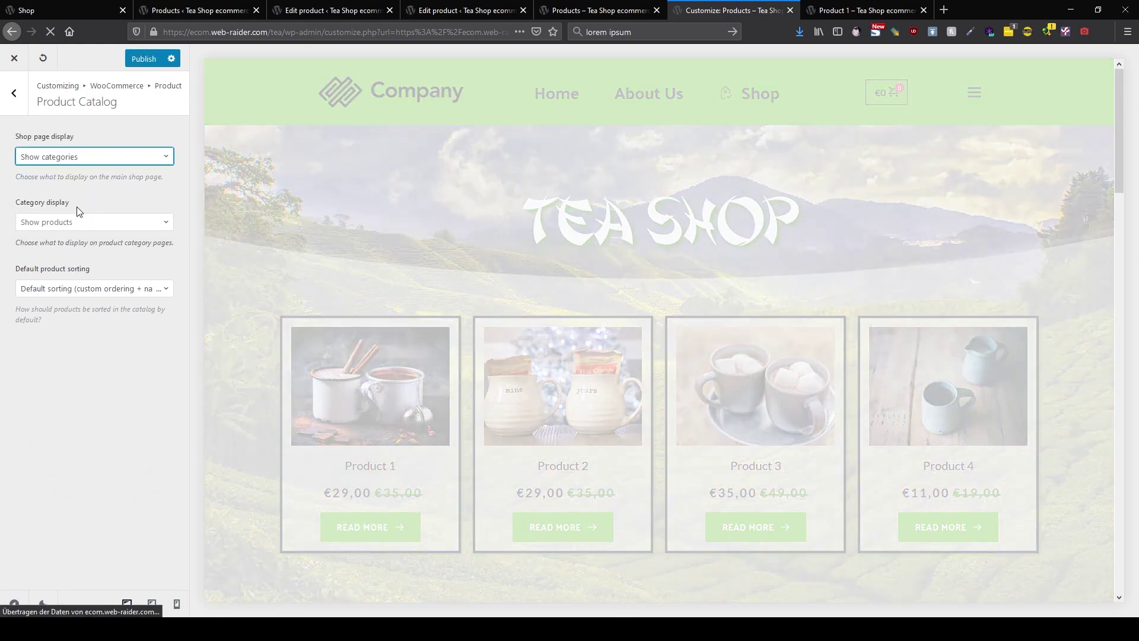
Check both product layouts in the customizer preview, then leave the customizer and discard the unpublished display change.
{"action": "scroll", "coordinate": [490, 475], "scroll_direction": "down", "scroll_amount": 8}
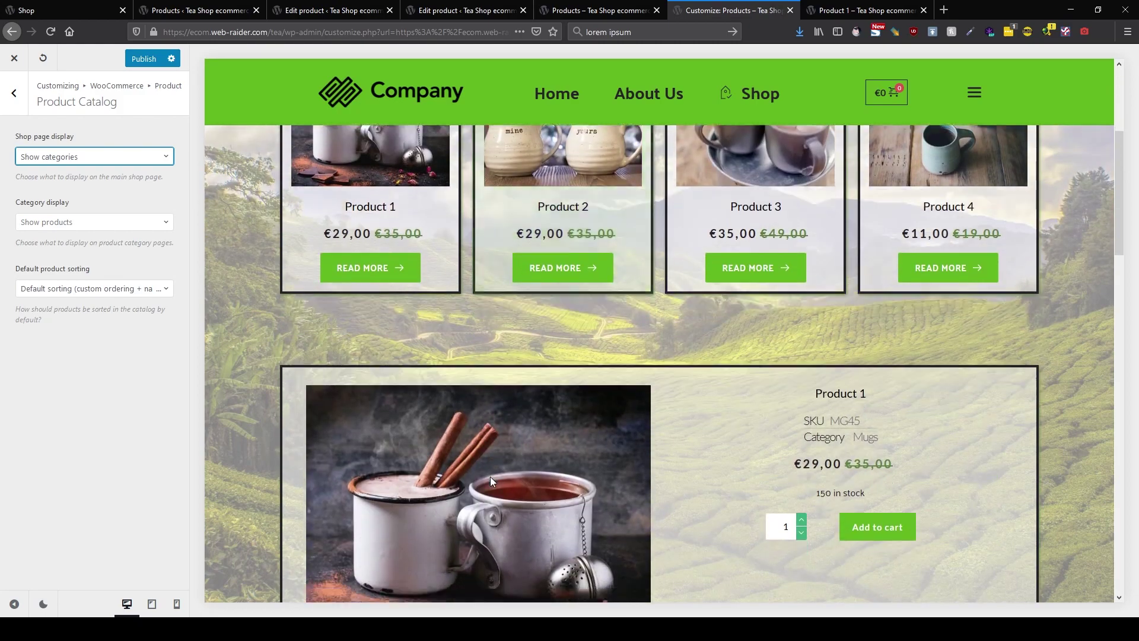
{"action": "scroll", "coordinate": [622, 427], "scroll_direction": "down", "scroll_amount": 7}
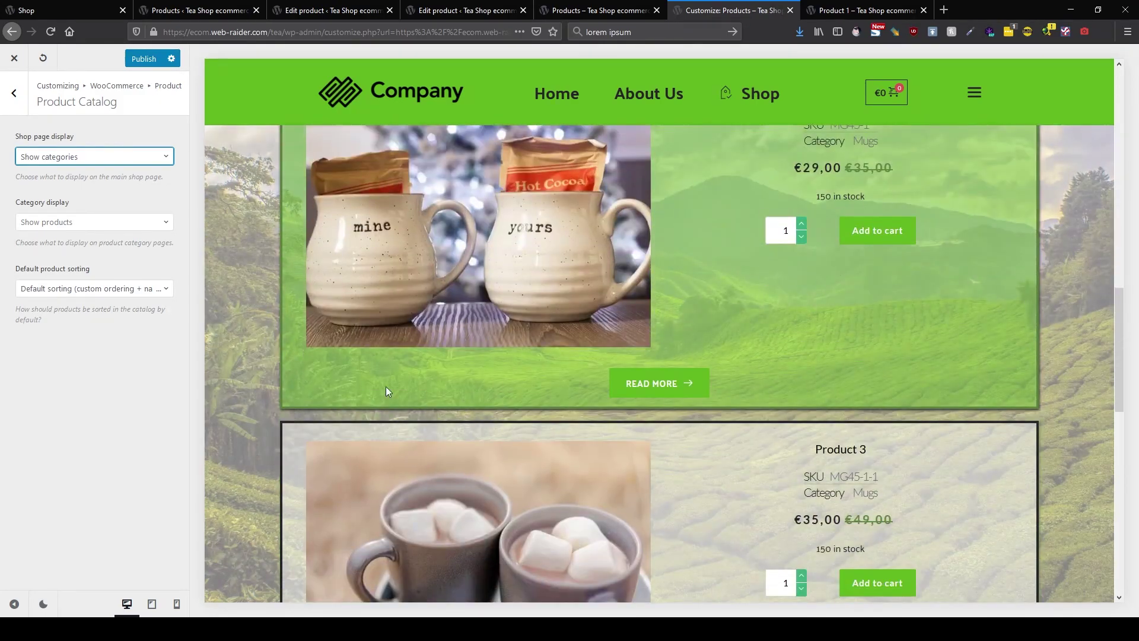
{"action": "scroll", "coordinate": [529, 442], "scroll_direction": "up", "scroll_amount": 11}
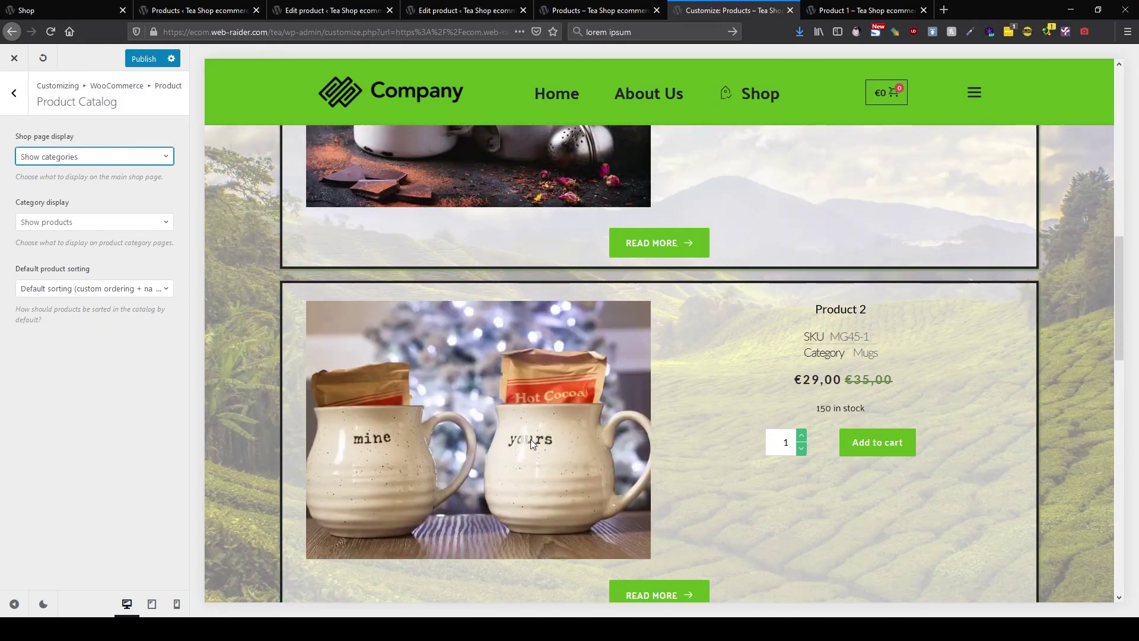
{"action": "scroll", "coordinate": [529, 440], "scroll_direction": "up", "scroll_amount": 3}
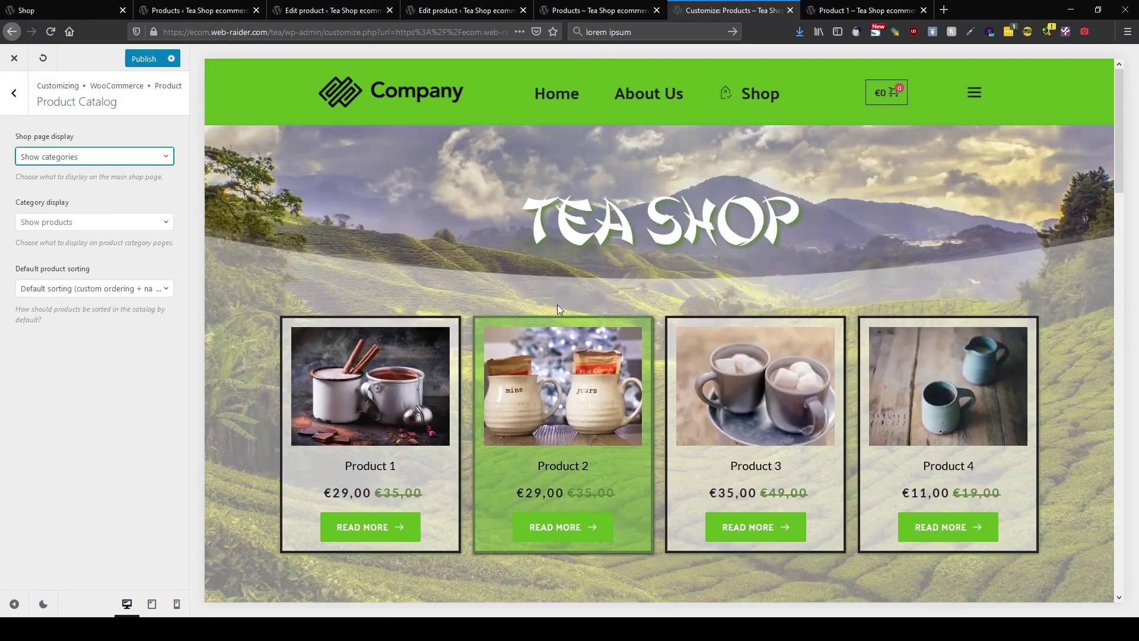
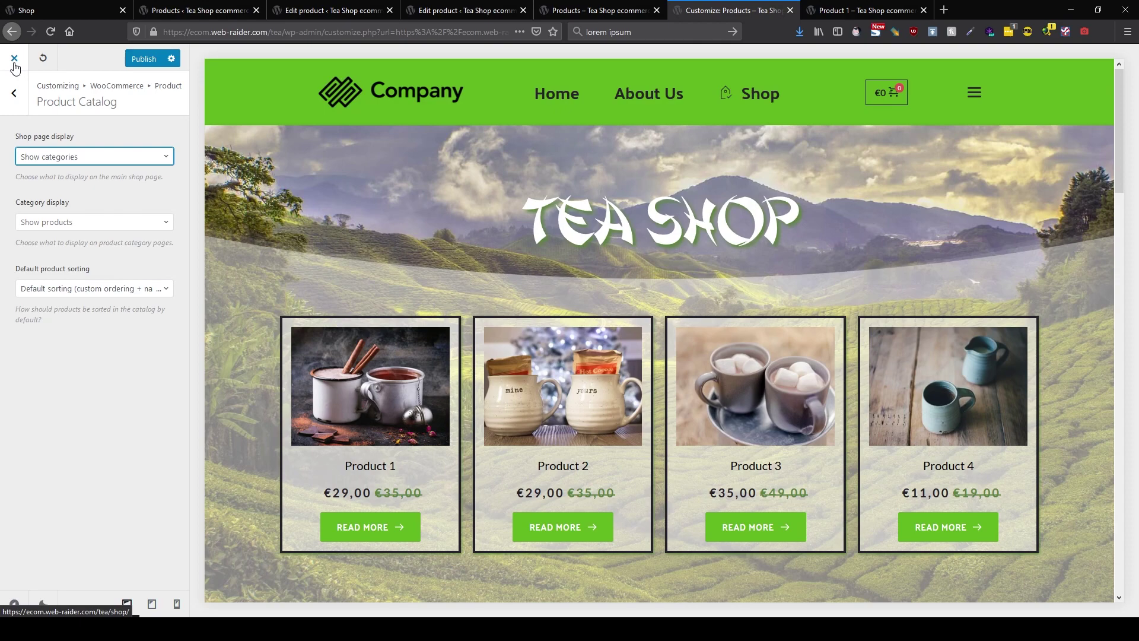
{"action": "left_click", "coordinate": [14, 59]}
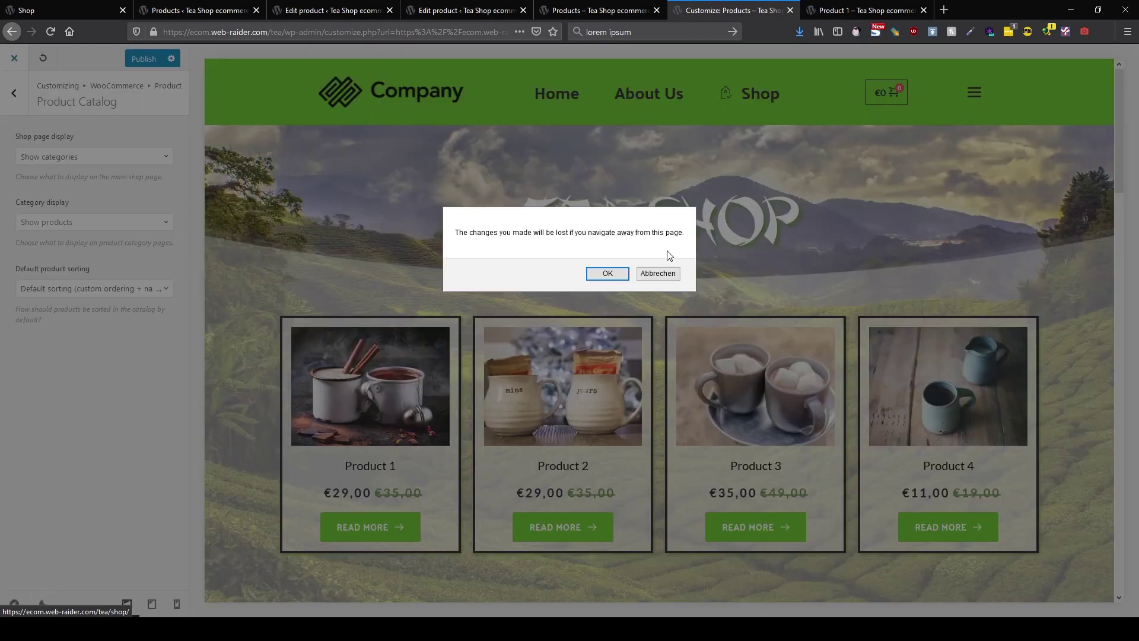
{"action": "left_click", "coordinate": [606, 274]}
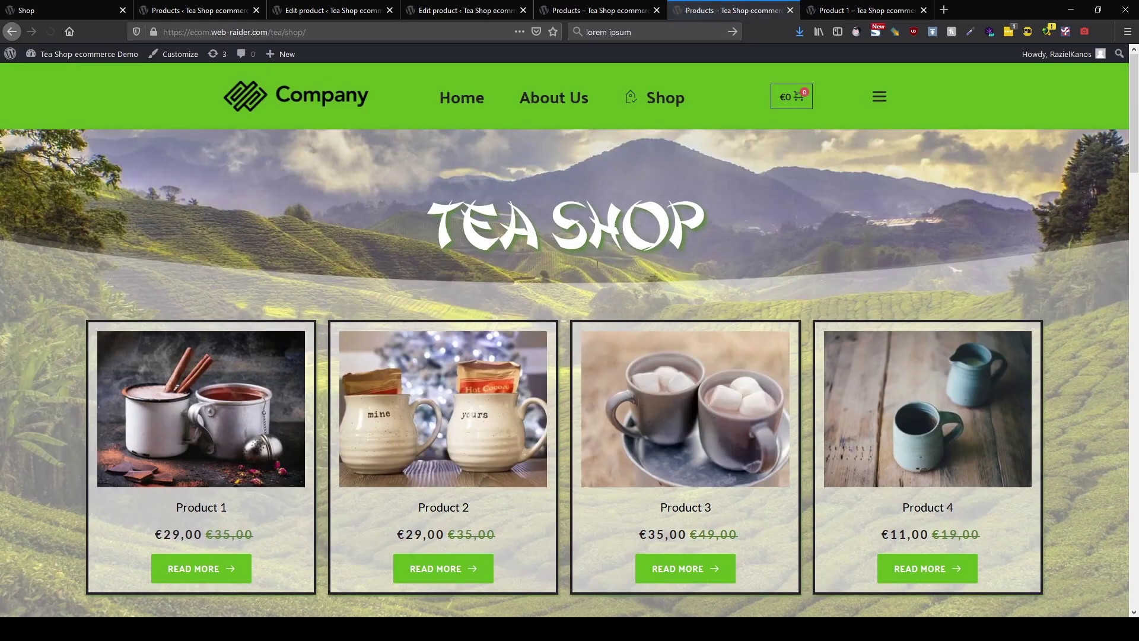
Switch back to the Shop template editor and review the four-column product archive and the single-column archive below it.
{"action": "left_click", "coordinate": [66, 10]}
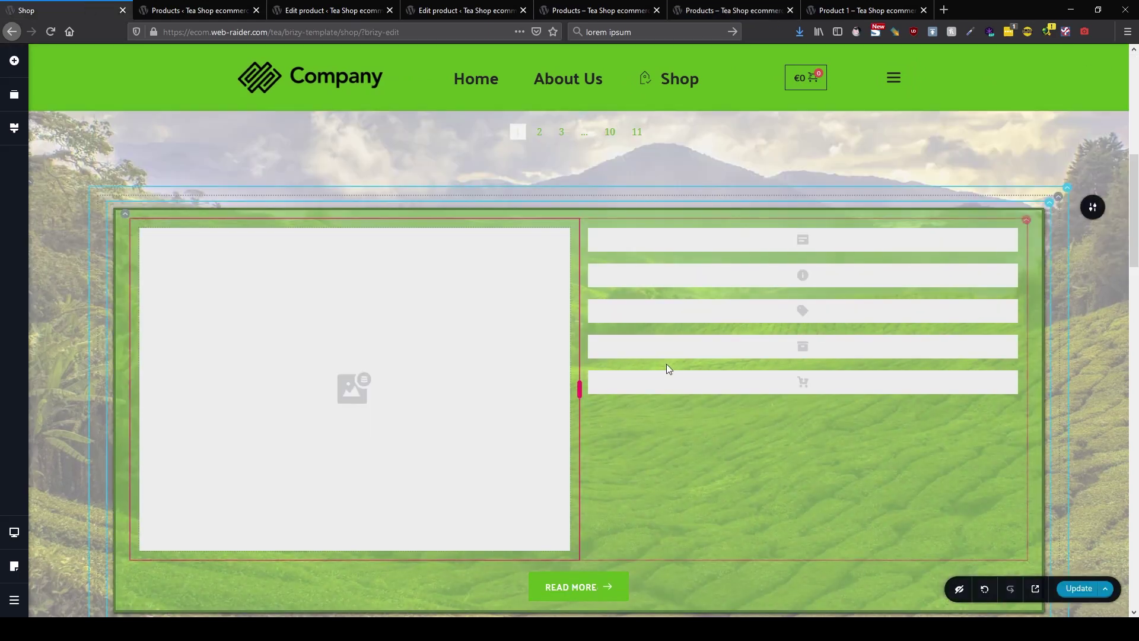
{"action": "scroll", "coordinate": [679, 369], "scroll_direction": "up", "scroll_amount": 7}
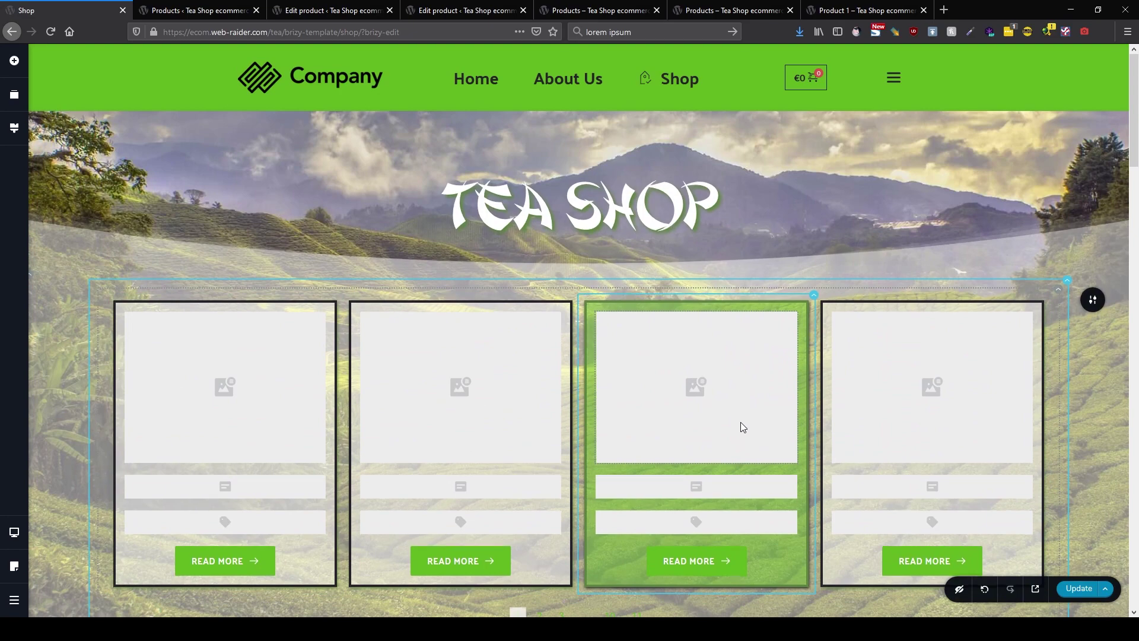
{"action": "scroll", "coordinate": [781, 315], "scroll_direction": "down", "scroll_amount": 5}
{"action": "scroll", "coordinate": [798, 328], "scroll_direction": "down", "scroll_amount": 1}
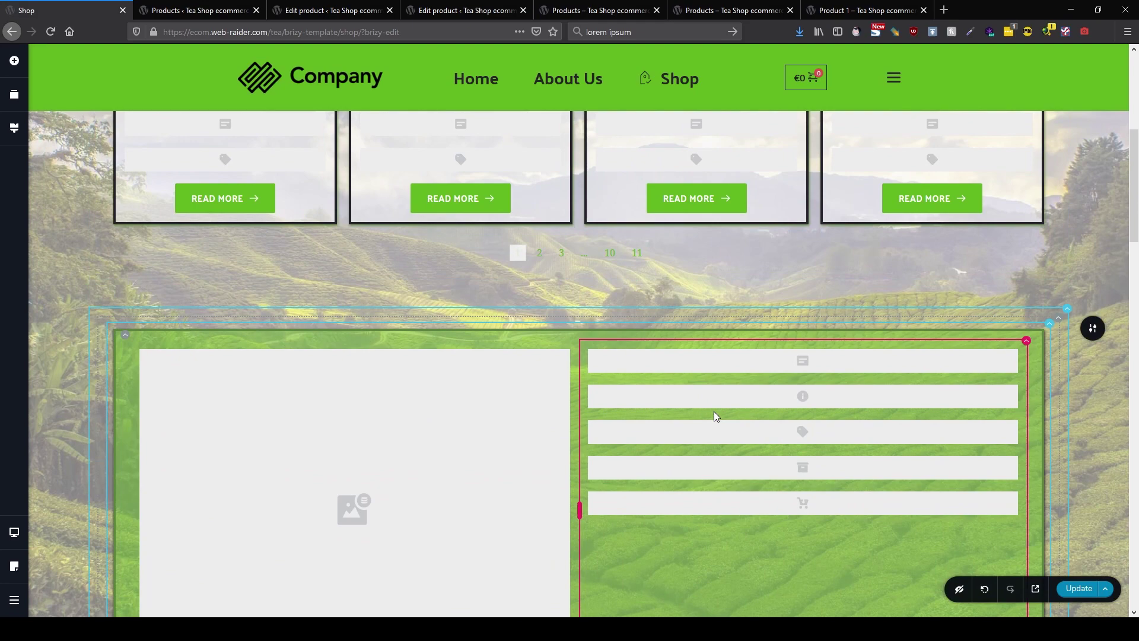
{"action": "scroll", "coordinate": [713, 411], "scroll_direction": "down", "scroll_amount": 3}
{"action": "scroll", "coordinate": [714, 411], "scroll_direction": "up", "scroll_amount": 3}
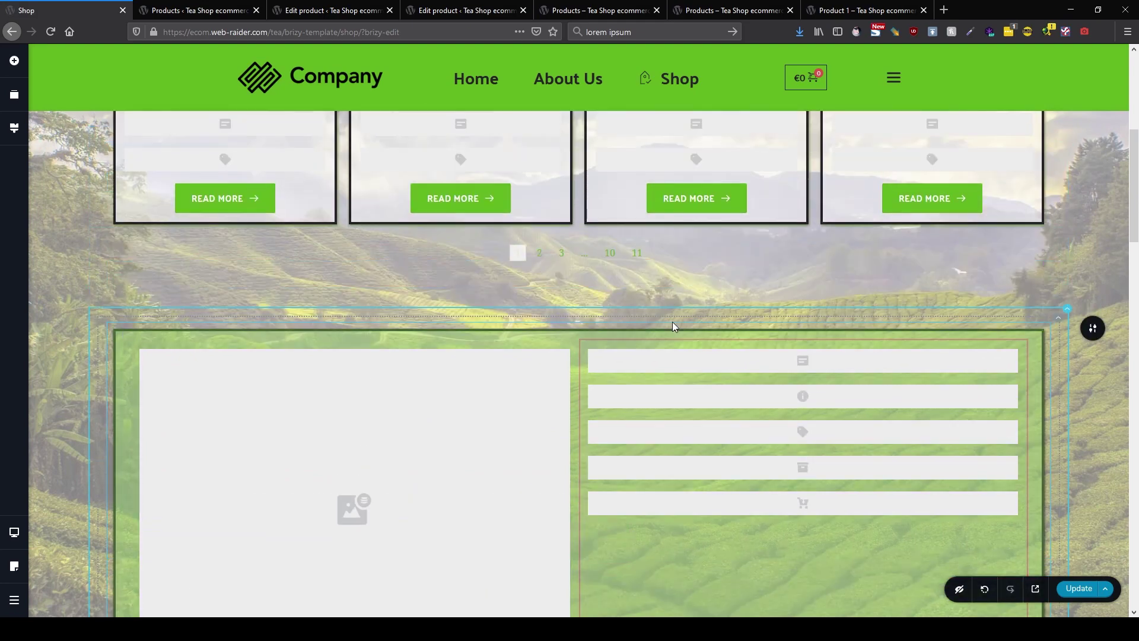
{"action": "scroll", "coordinate": [680, 334], "scroll_direction": "up", "scroll_amount": 5}
{"action": "scroll", "coordinate": [681, 336], "scroll_direction": "down", "scroll_amount": 2}
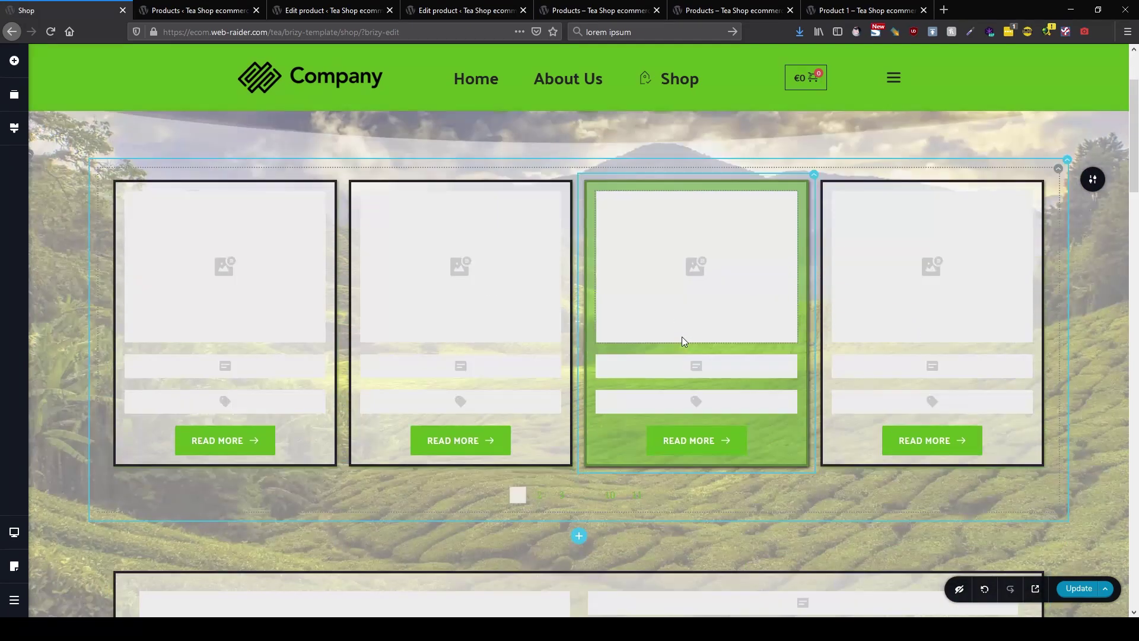
Browse the product and WooCommerce elements in the element library and look over both product layouts.
{"action": "left_click", "coordinate": [14, 61]}
{"action": "scroll", "coordinate": [57, 430], "scroll_direction": "down", "scroll_amount": 10}
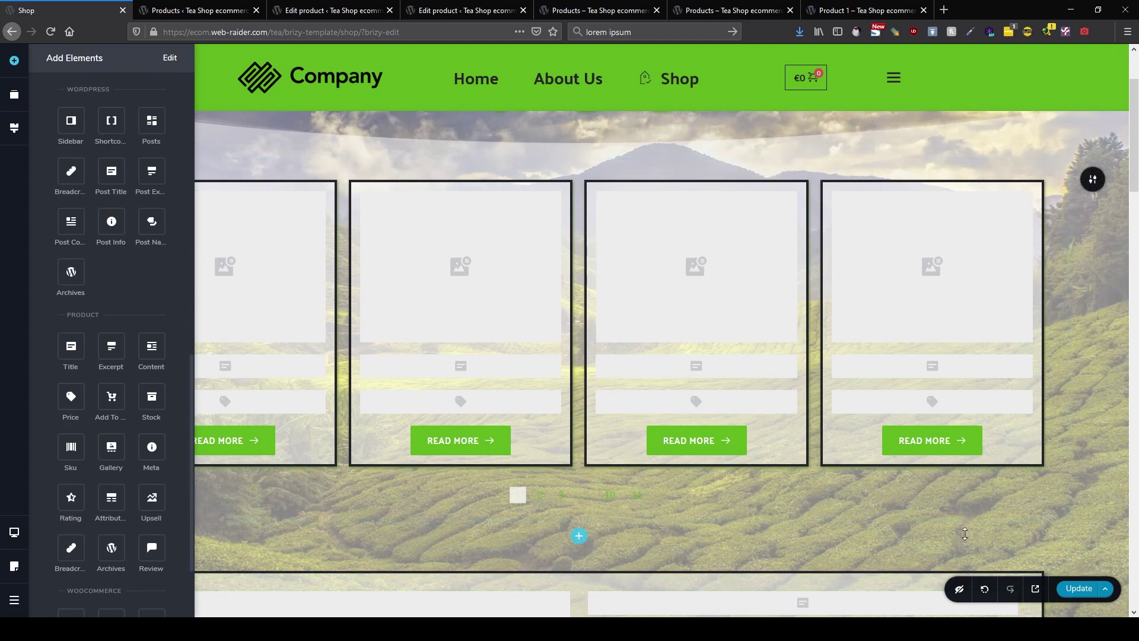
{"action": "scroll", "coordinate": [1033, 510], "scroll_direction": "down", "scroll_amount": 2}
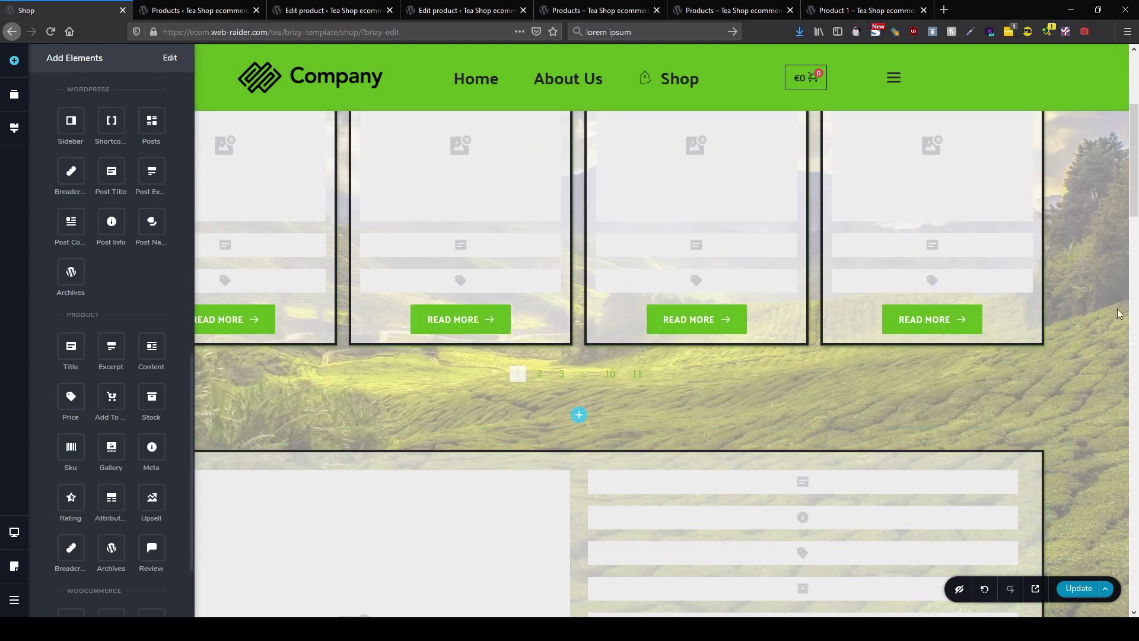
{"action": "scroll", "coordinate": [1108, 299], "scroll_direction": "up", "scroll_amount": 3}
{"action": "scroll", "coordinate": [1098, 407], "scroll_direction": "down", "scroll_amount": 6}
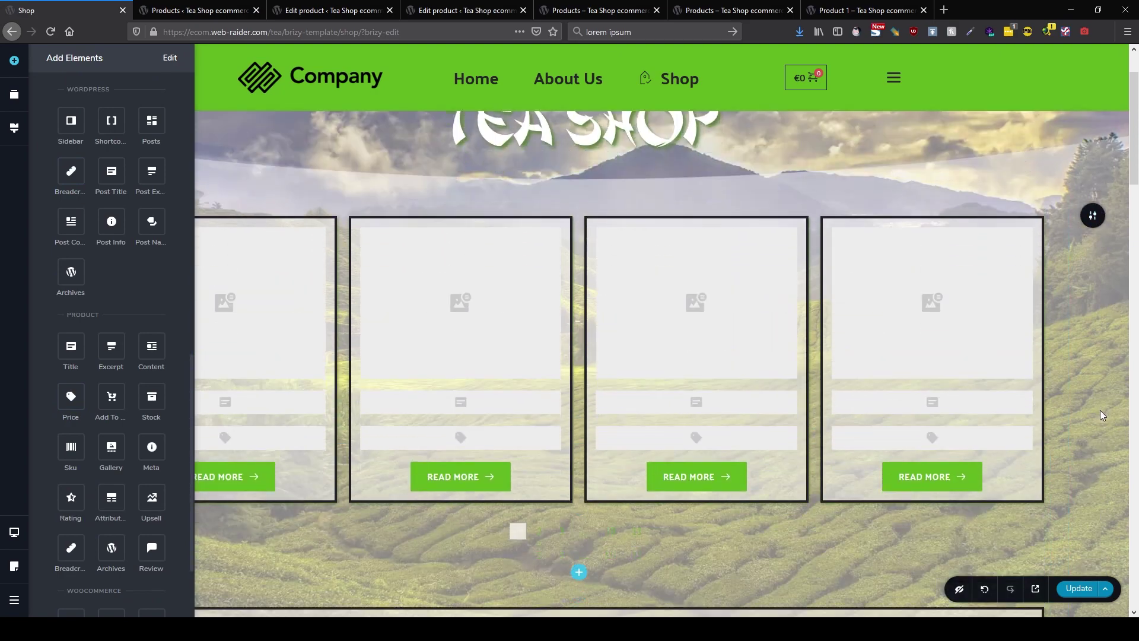
{"action": "left_click", "coordinate": [1089, 273]}
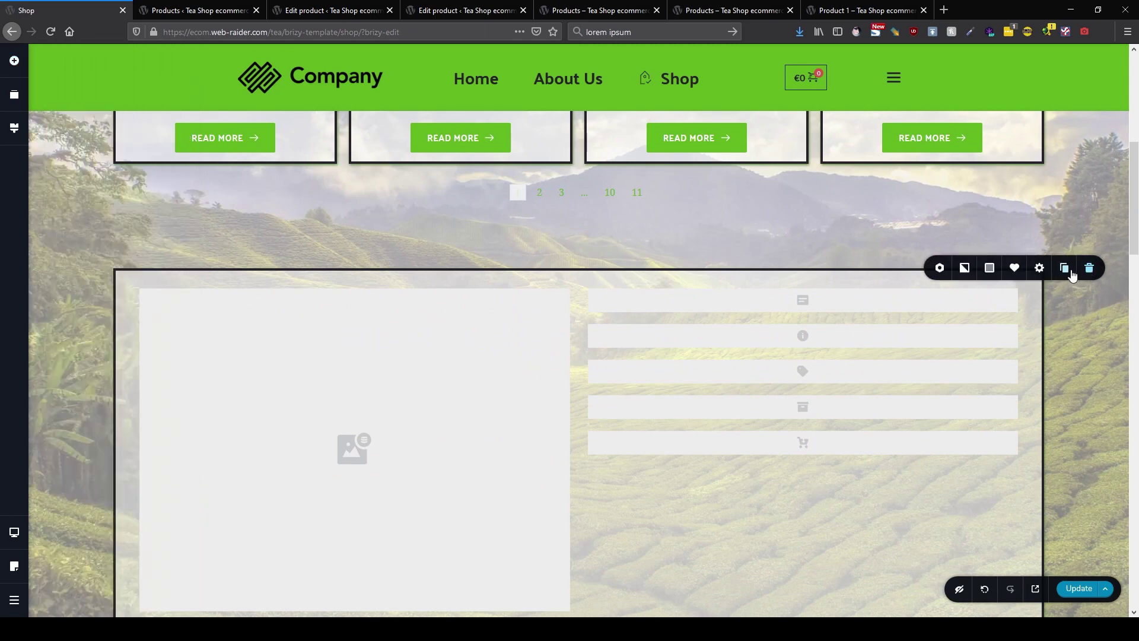
{"action": "left_click", "coordinate": [1069, 274]}
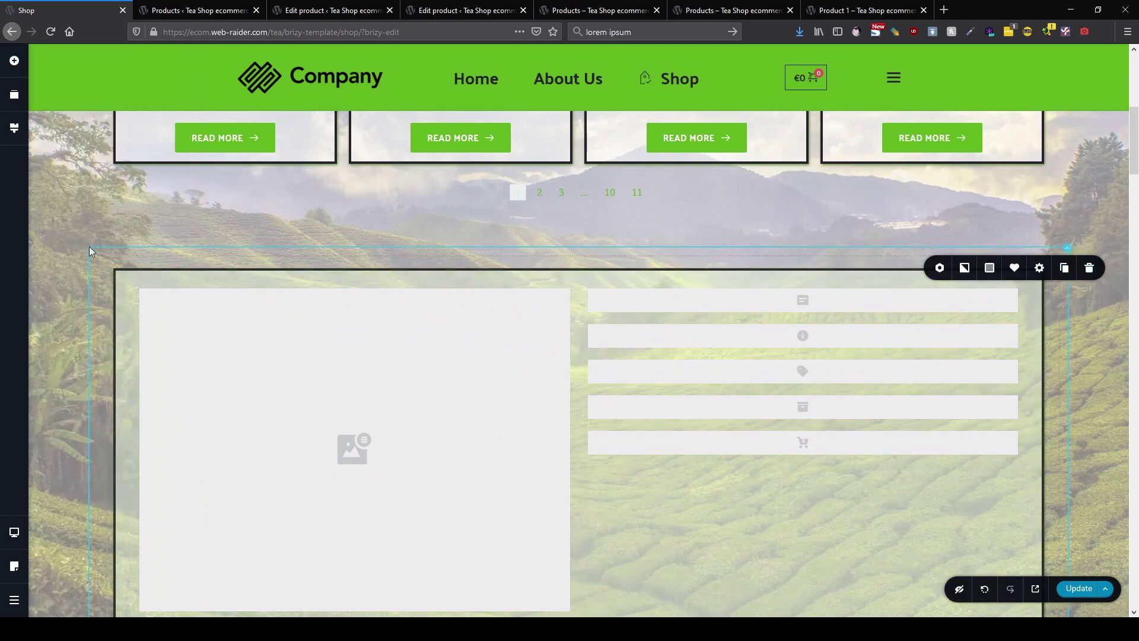
{"action": "left_click", "coordinate": [32, 244]}
{"action": "left_click", "coordinate": [168, 272]}
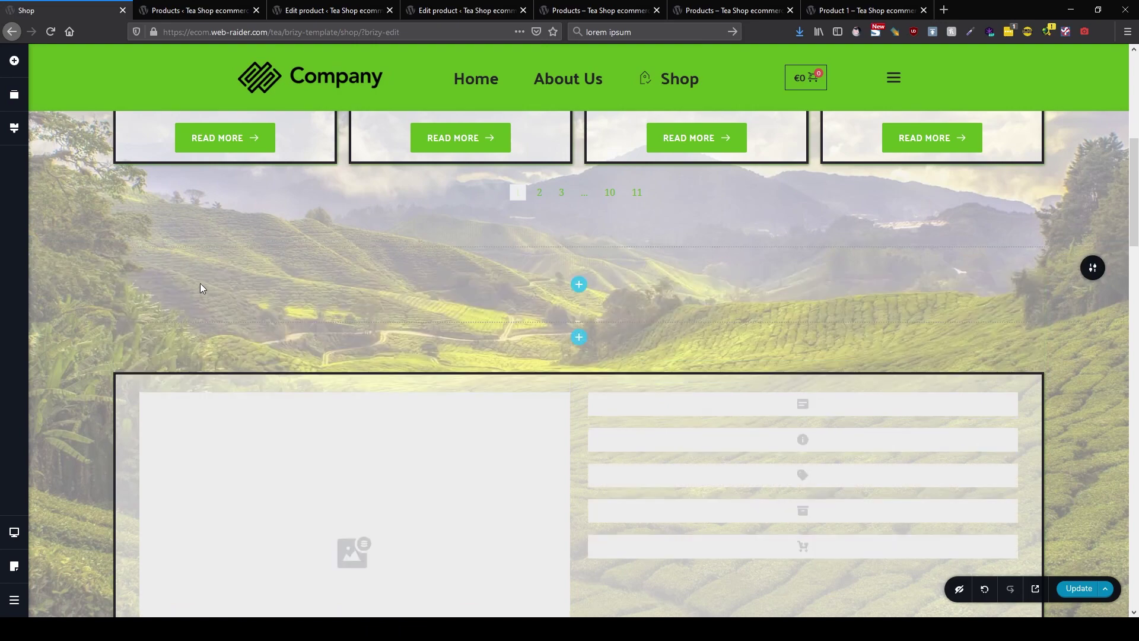
{"action": "scroll", "coordinate": [522, 330], "scroll_direction": "down", "scroll_amount": 5}
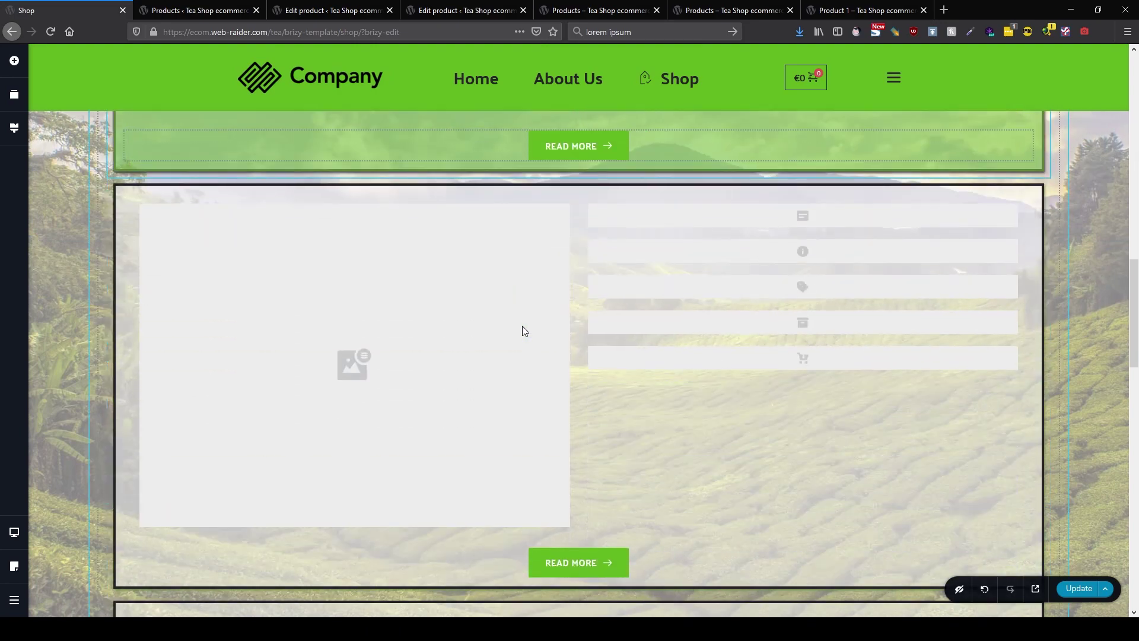
{"action": "scroll", "coordinate": [473, 333], "scroll_direction": "up", "scroll_amount": 8}
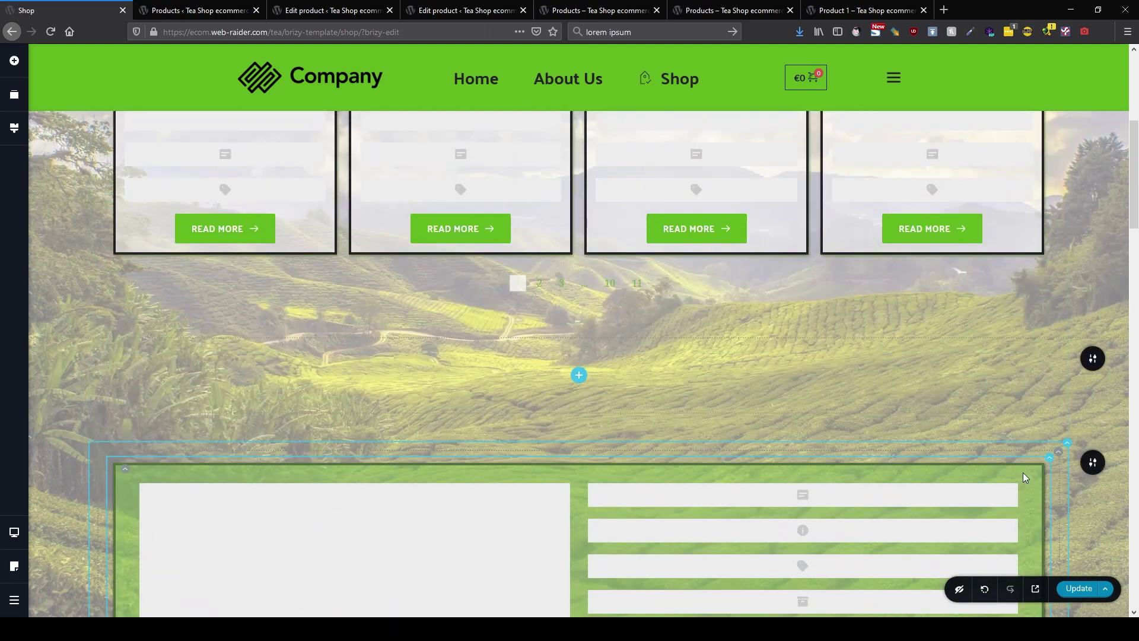
{"action": "mouse_move", "coordinate": [1092, 462]}
{"action": "left_click", "coordinate": [1113, 413]}
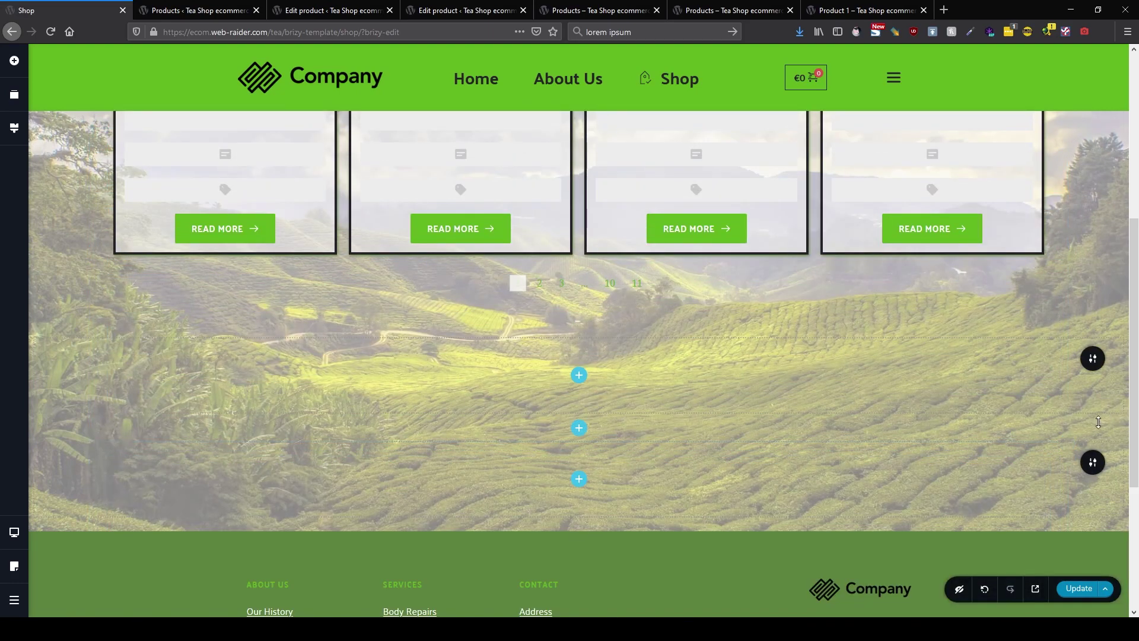
{"action": "left_click", "coordinate": [984, 588]}
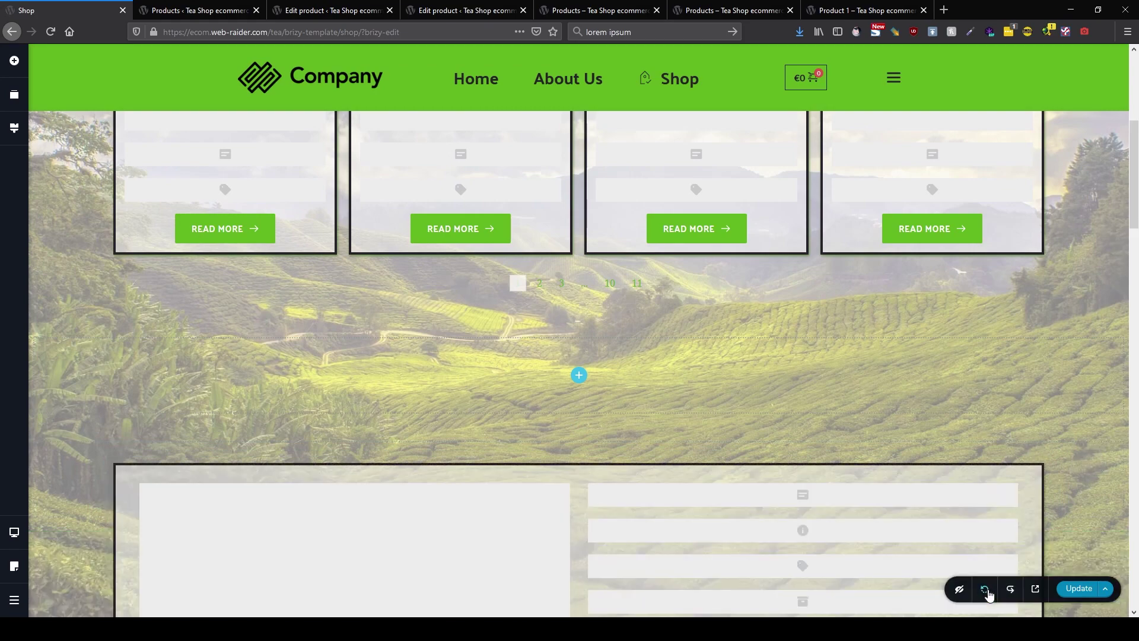
{"action": "left_click", "coordinate": [984, 589]}
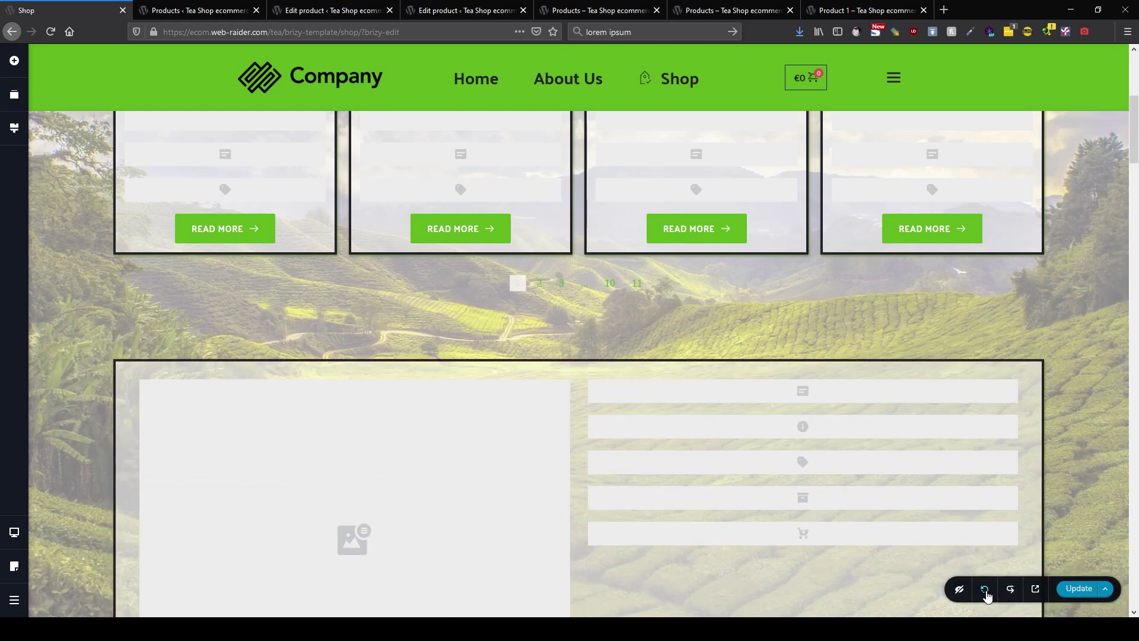
{"action": "left_click", "coordinate": [987, 595]}
Duplicate the four-column product block and delete the product archive from the copy to leave an empty block between the two layouts.
{"action": "scroll", "coordinate": [1032, 467], "scroll_direction": "down", "scroll_amount": 14}
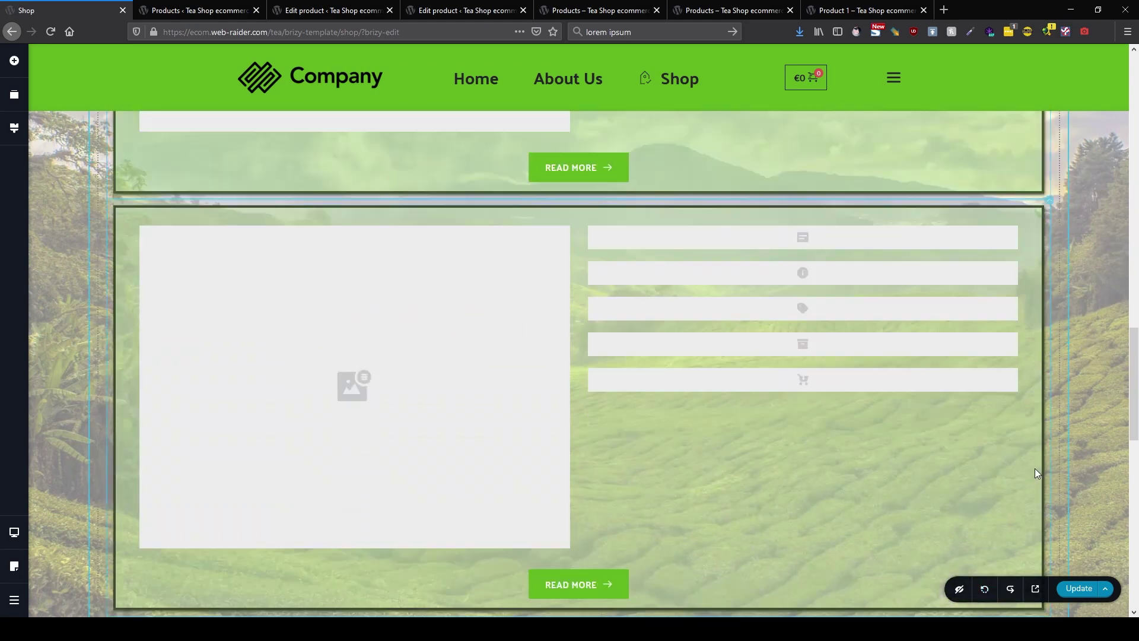
{"action": "scroll", "coordinate": [1034, 474], "scroll_direction": "down", "scroll_amount": 10}
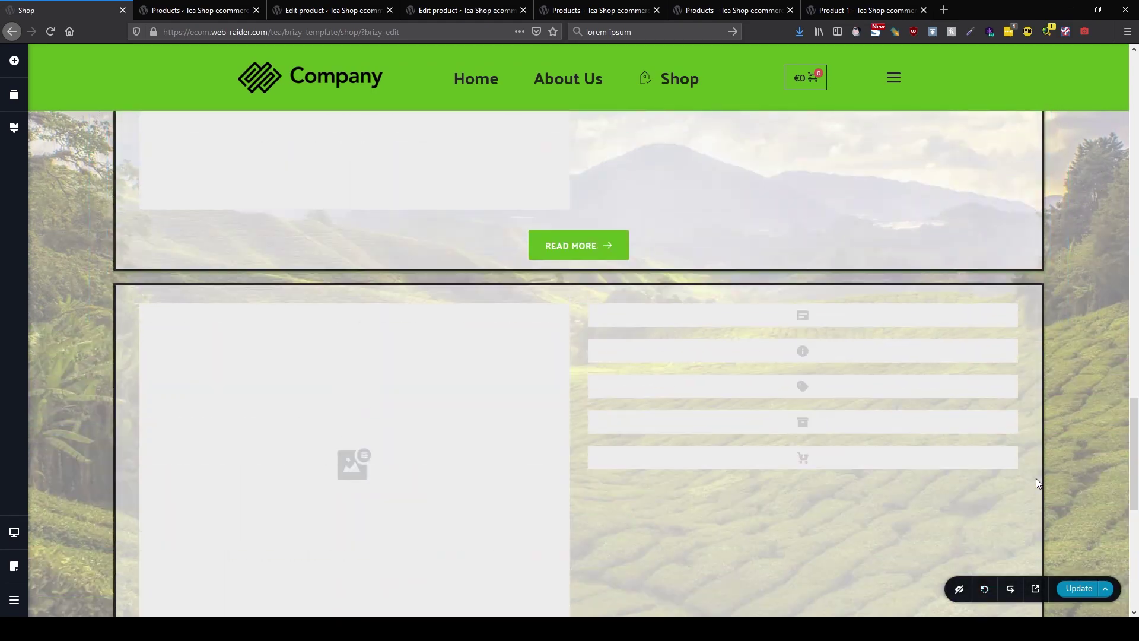
{"action": "scroll", "coordinate": [1036, 478], "scroll_direction": "up", "scroll_amount": 10}
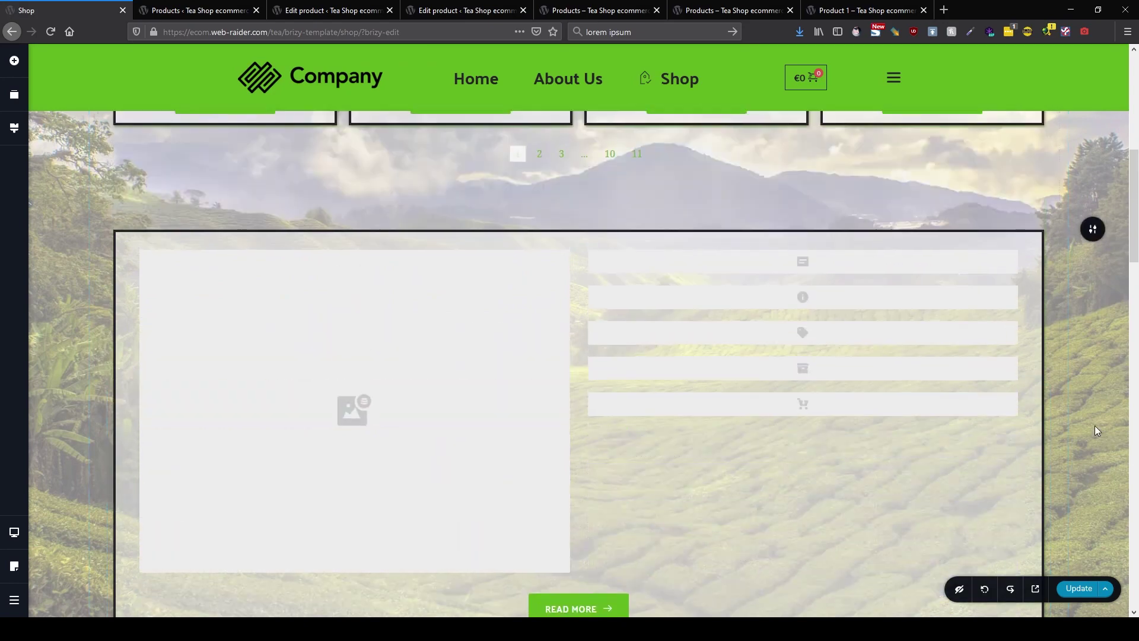
{"action": "scroll", "coordinate": [1095, 427], "scroll_direction": "up", "scroll_amount": 6}
{"action": "left_click", "coordinate": [1095, 237]}
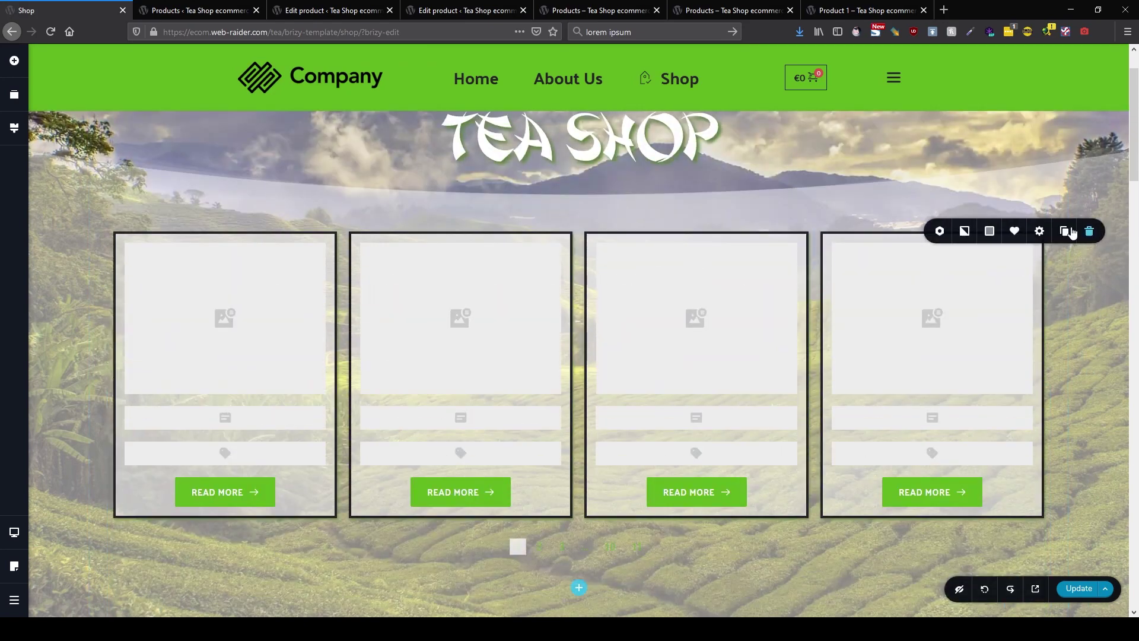
{"action": "scroll", "coordinate": [1067, 439], "scroll_direction": "down", "scroll_amount": 3}
{"action": "scroll", "coordinate": [1060, 420], "scroll_direction": "down", "scroll_amount": 7}
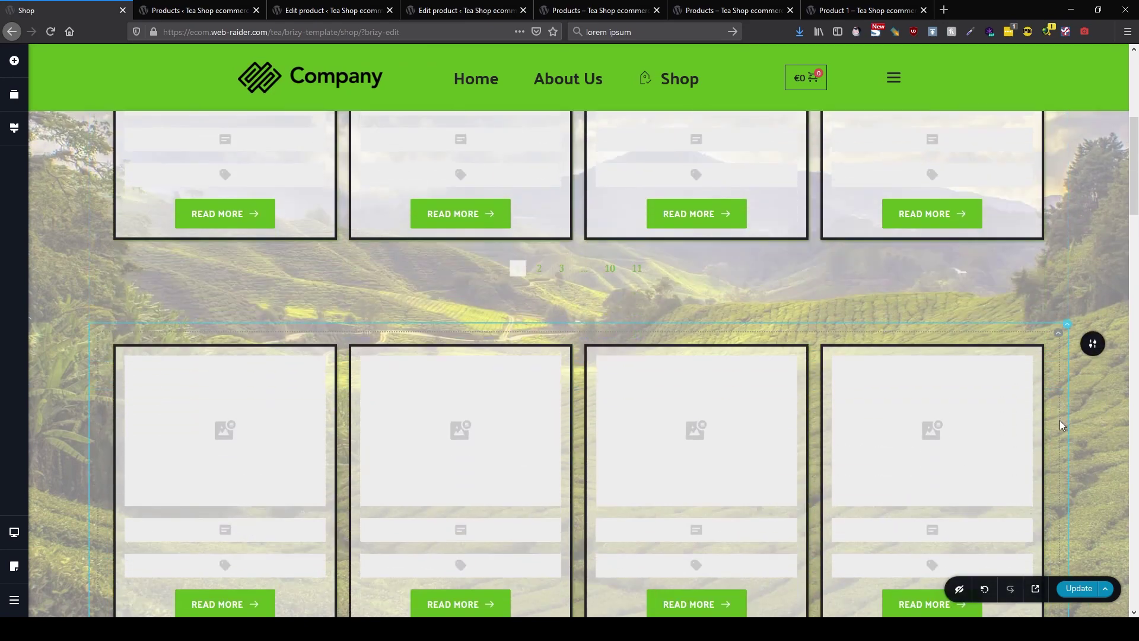
{"action": "scroll", "coordinate": [1061, 424], "scroll_direction": "up", "scroll_amount": 4}
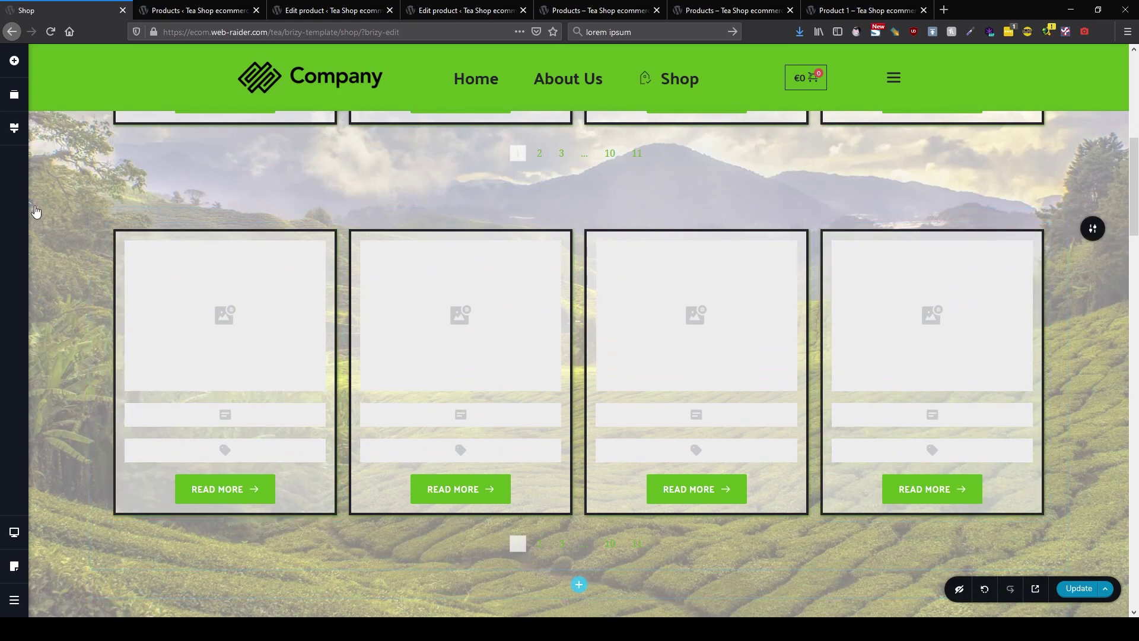
{"action": "left_click", "coordinate": [161, 236]}
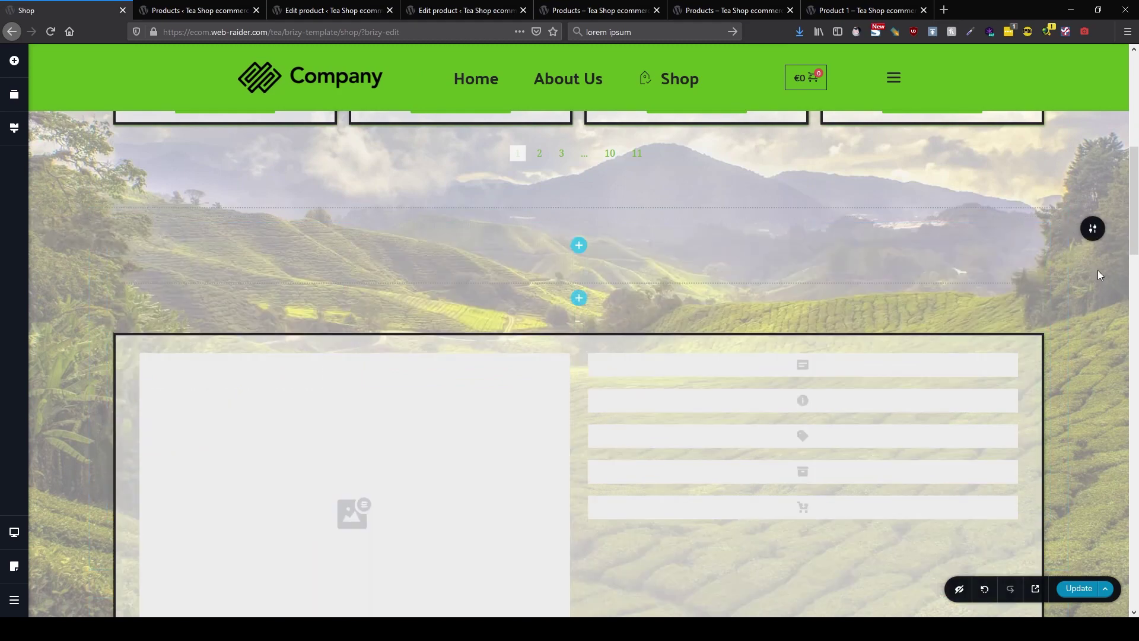
Reduce the empty block's white overlay opacity to zero so it no longer tints the background image.
{"action": "scroll", "coordinate": [1092, 315], "scroll_direction": "down", "scroll_amount": 4}
{"action": "scroll", "coordinate": [1091, 363], "scroll_direction": "up", "scroll_amount": 6}
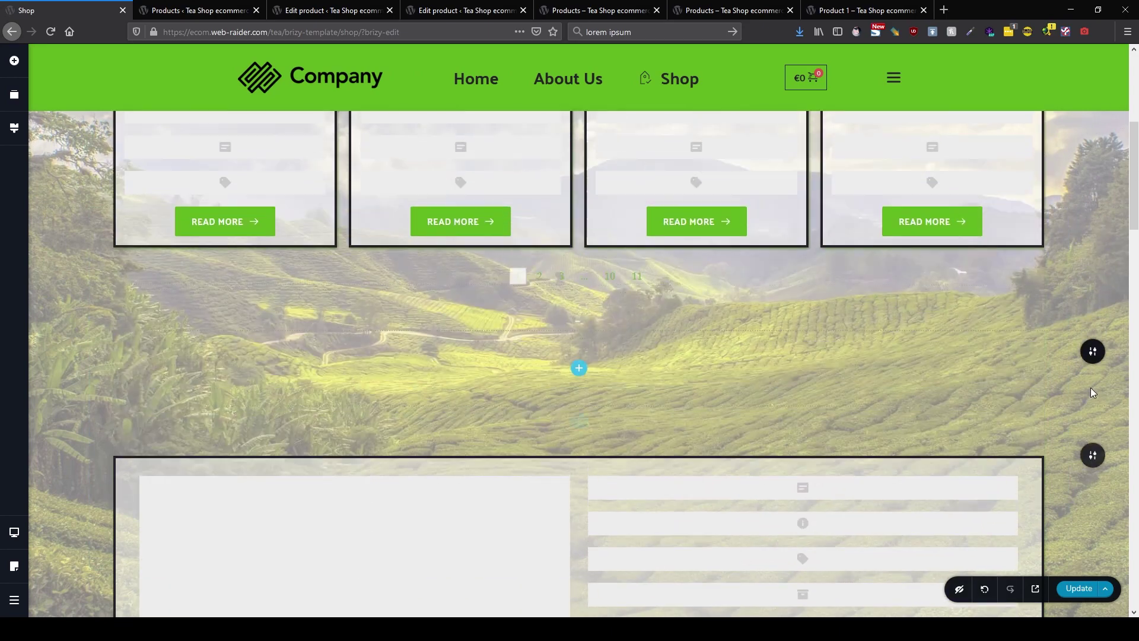
{"action": "mouse_move", "coordinate": [1085, 380]}
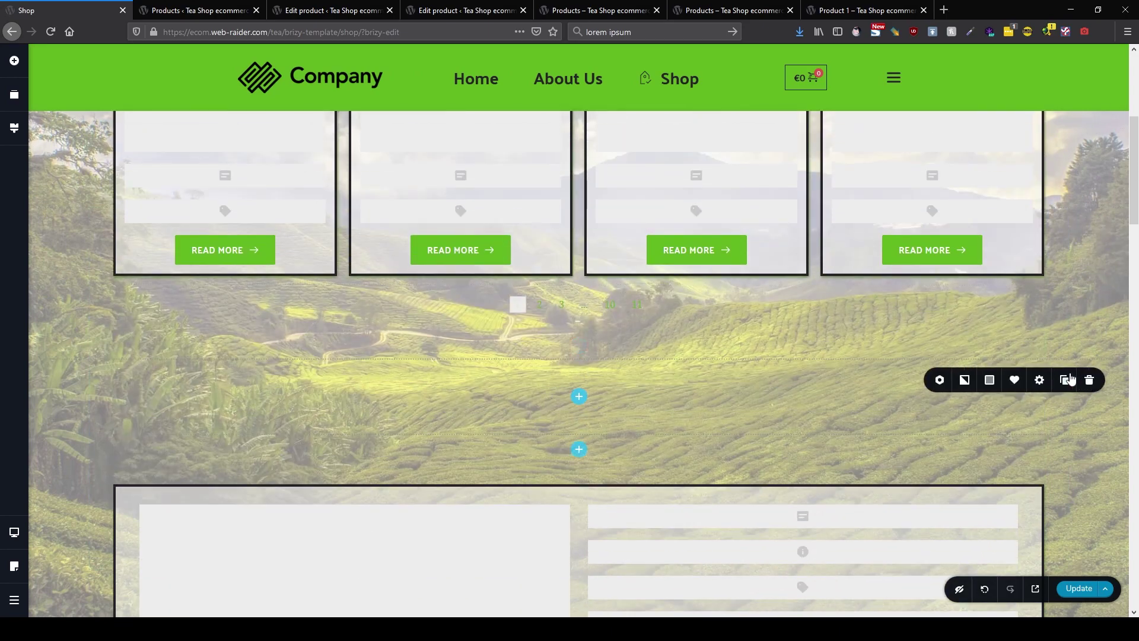
{"action": "left_click", "coordinate": [964, 383]}
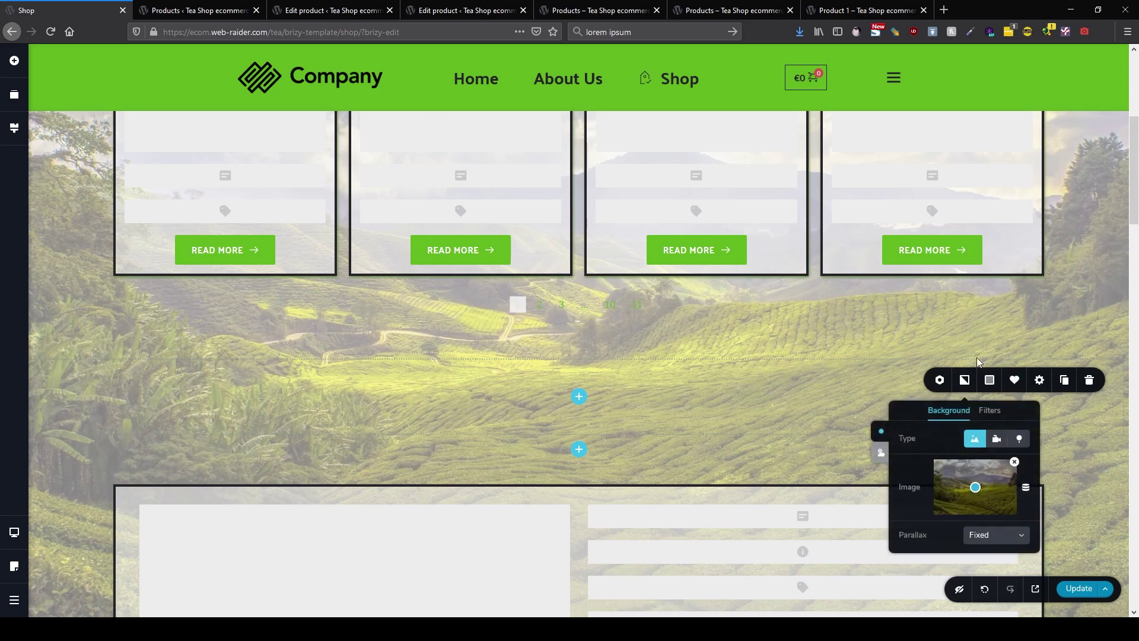
{"action": "left_click", "coordinate": [989, 382]}
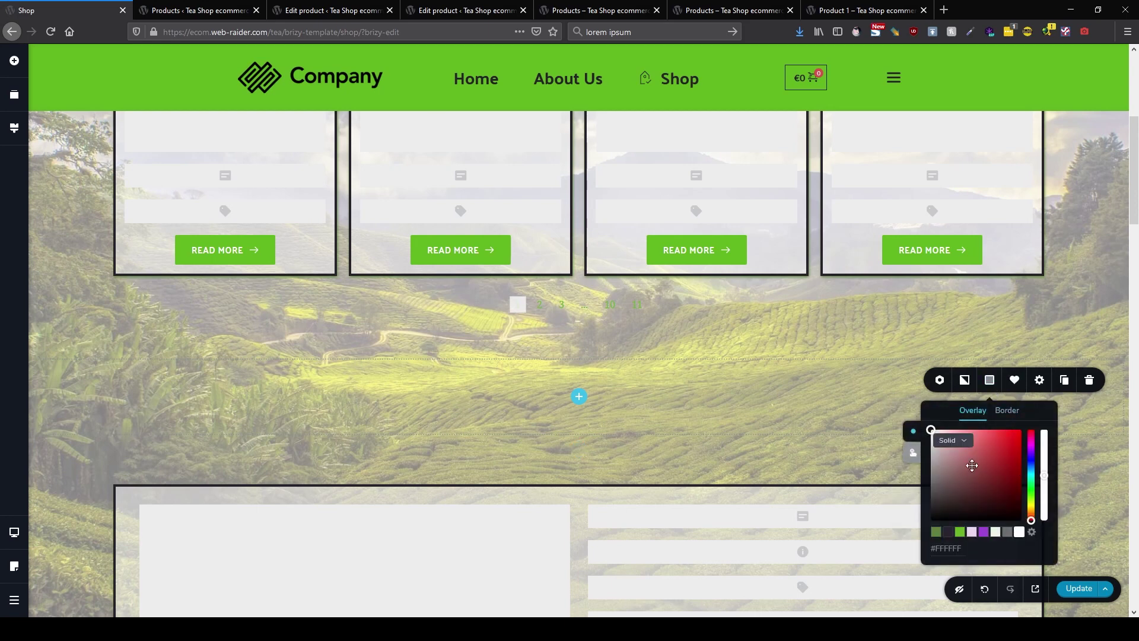
{"action": "left_click", "coordinate": [962, 440]}
{"action": "left_click_drag", "start_coordinate": [1050, 486], "coordinate": [1048, 547]}
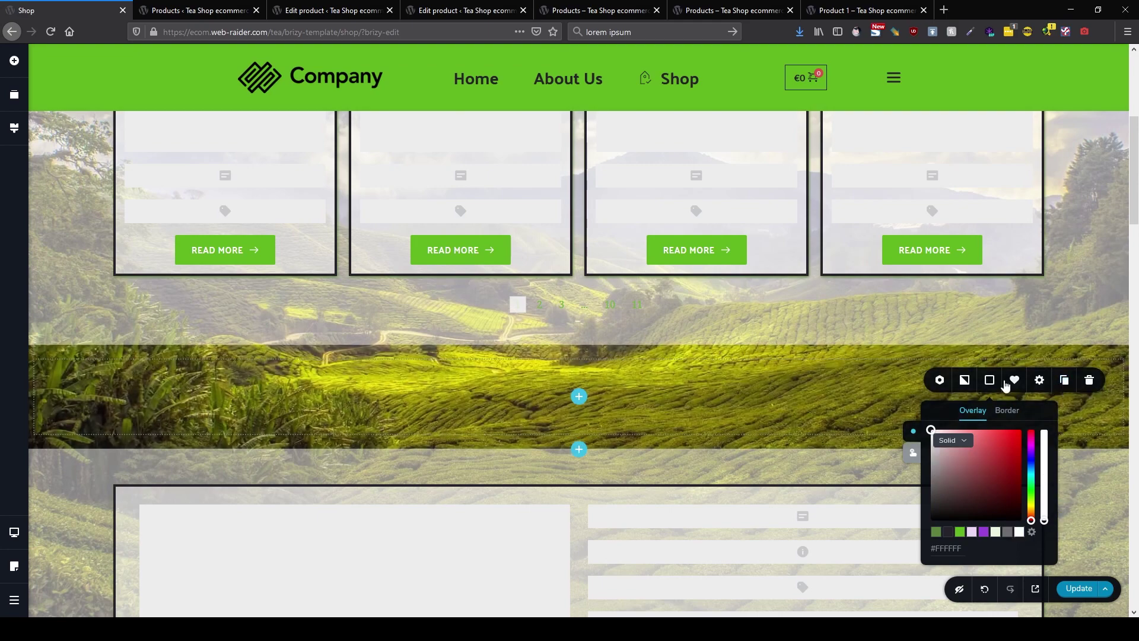
Remove the empty block's background image and select the tea plantation landscape from the media library's Home category.
{"action": "left_click", "coordinate": [966, 381]}
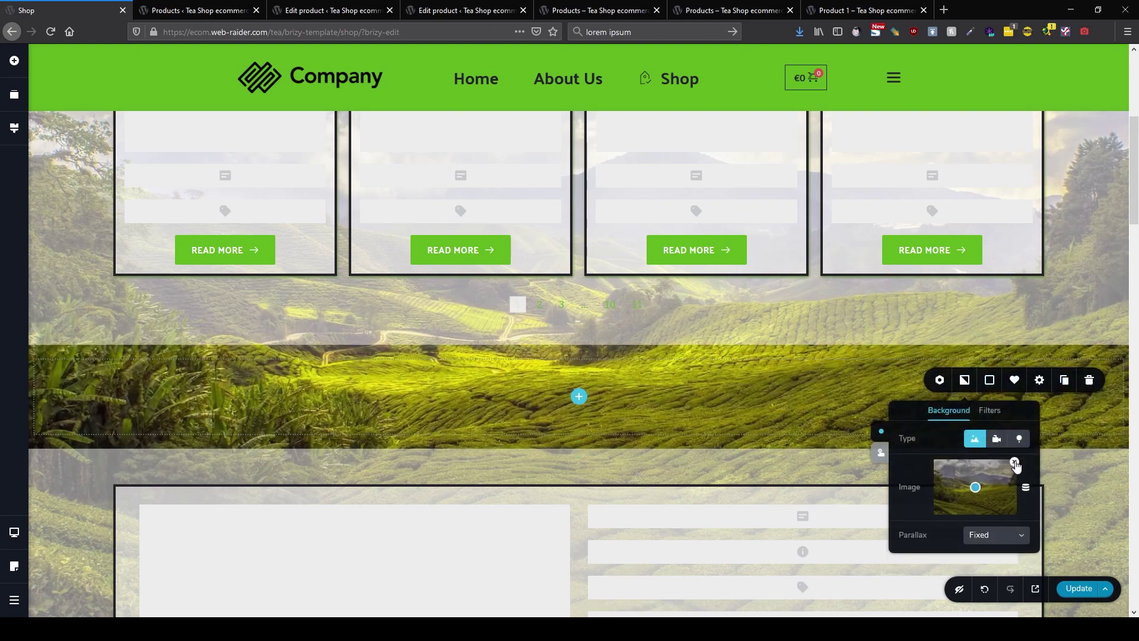
{"action": "left_click", "coordinate": [1014, 462]}
{"action": "left_click", "coordinate": [983, 490]}
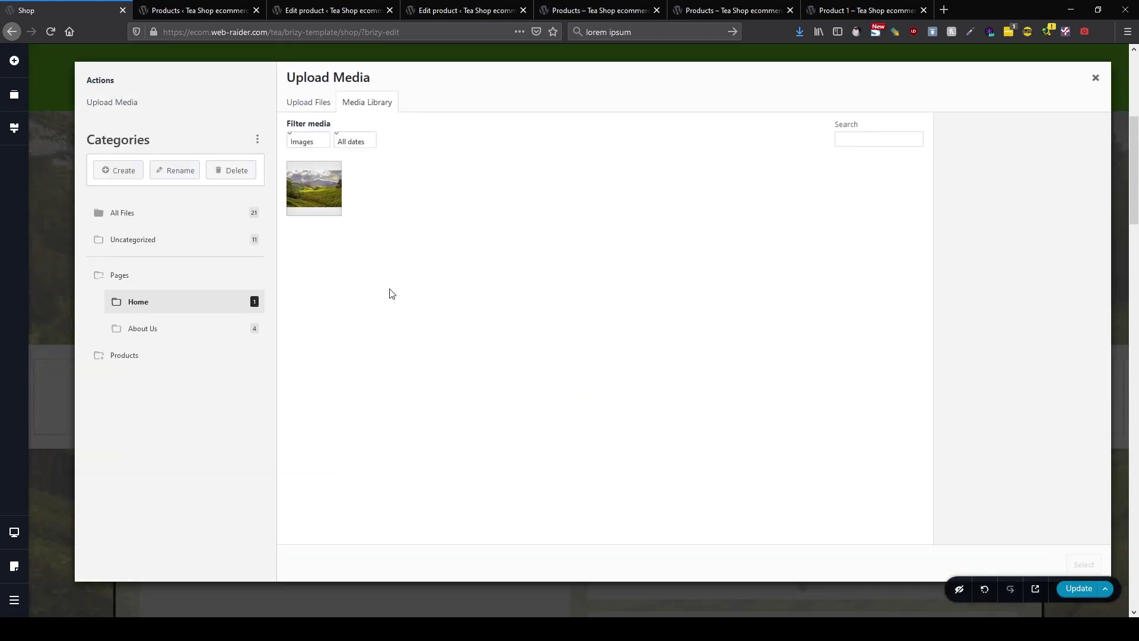
{"action": "left_click", "coordinate": [331, 193]}
{"action": "left_click", "coordinate": [1081, 563]}
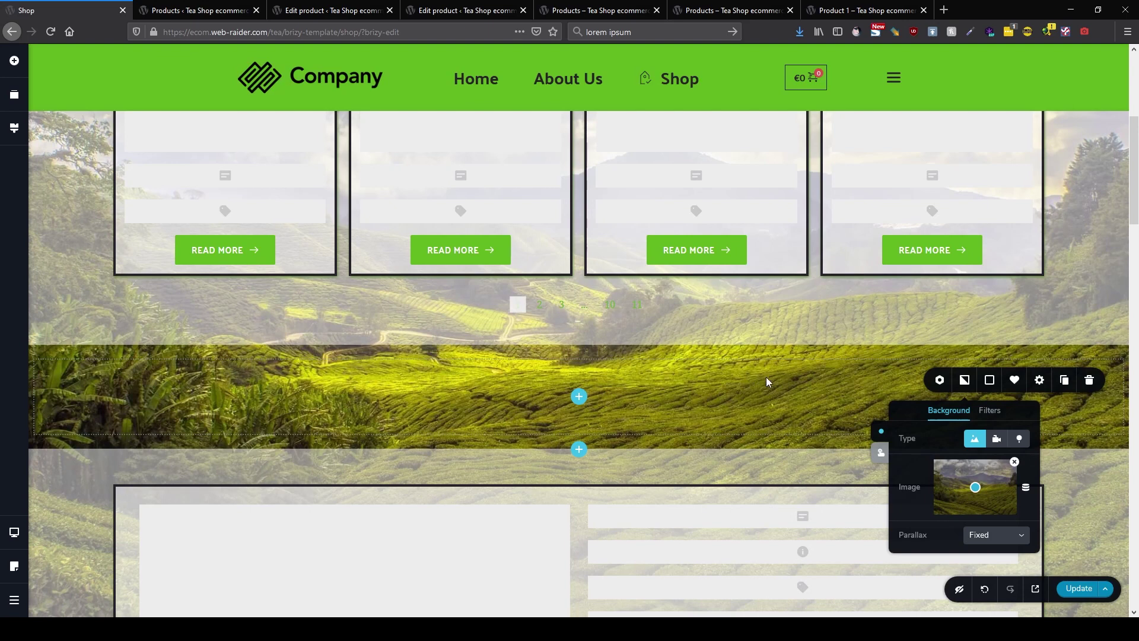
Set the empty block's height to Full Height.
{"action": "left_click", "coordinate": [1039, 381]}
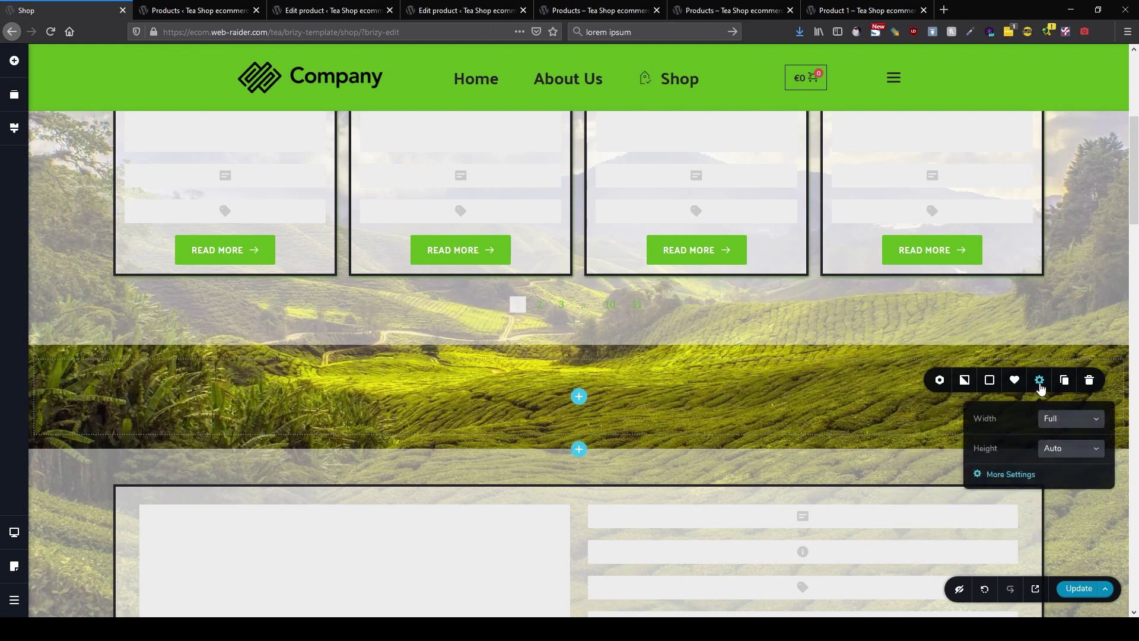
{"action": "left_click", "coordinate": [1075, 451]}
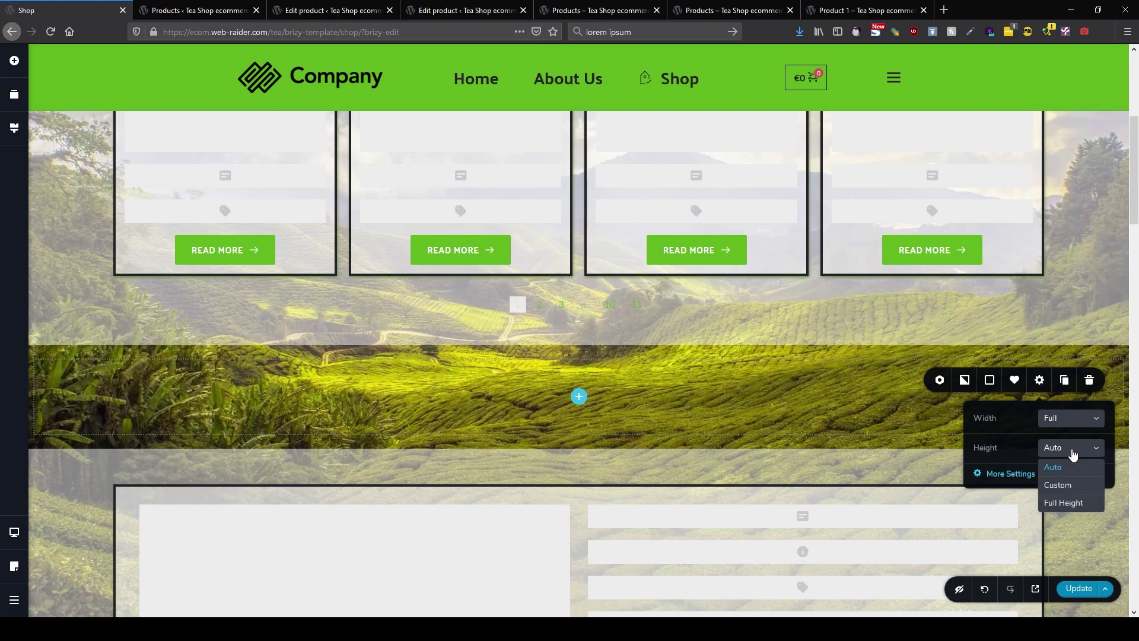
{"action": "left_click", "coordinate": [1073, 501]}
{"action": "scroll", "coordinate": [871, 453], "scroll_direction": "down", "scroll_amount": 4}
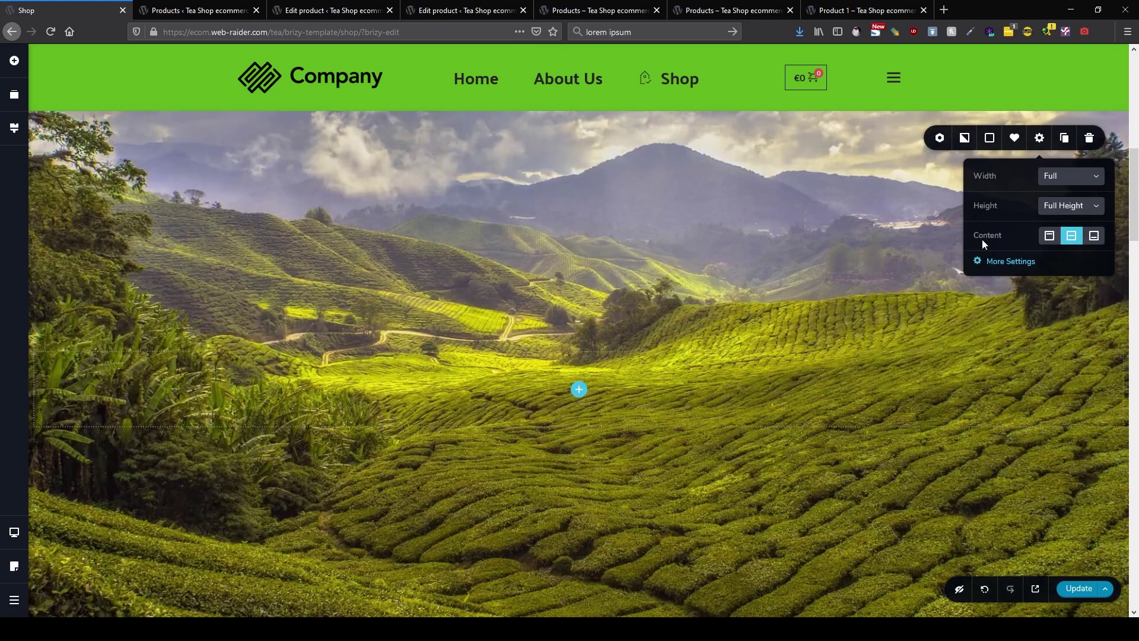
Set the full-height block's background parallax to None and check how the image behaves between the product layouts.
{"action": "left_click", "coordinate": [965, 139]}
{"action": "left_click", "coordinate": [996, 293]}
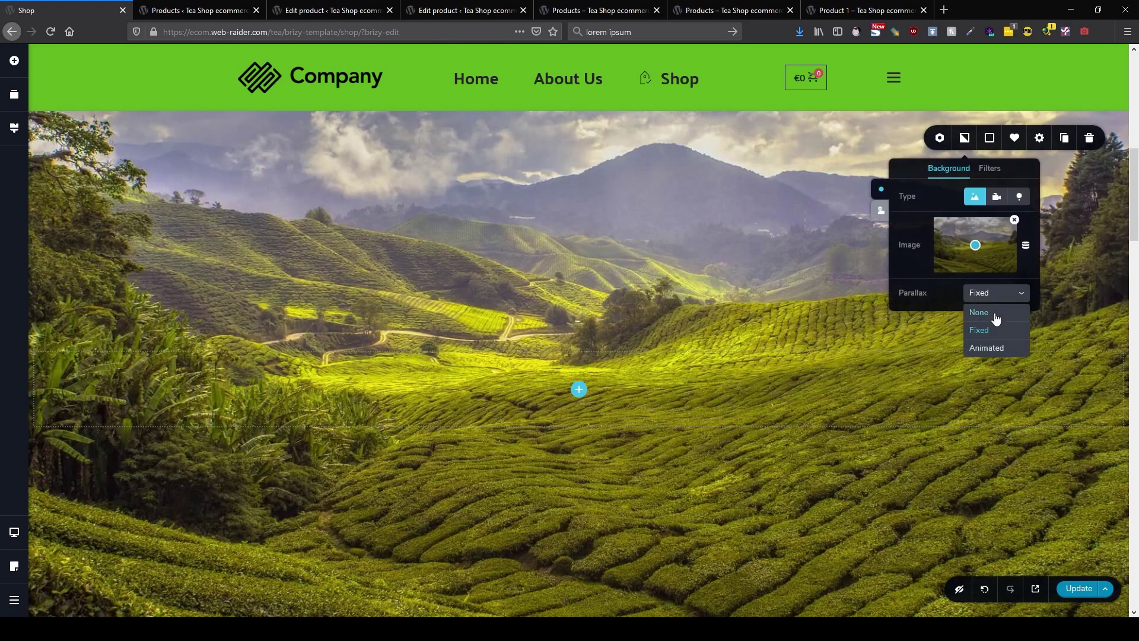
{"action": "left_click", "coordinate": [994, 313]}
{"action": "scroll", "coordinate": [739, 368], "scroll_direction": "up", "scroll_amount": 3}
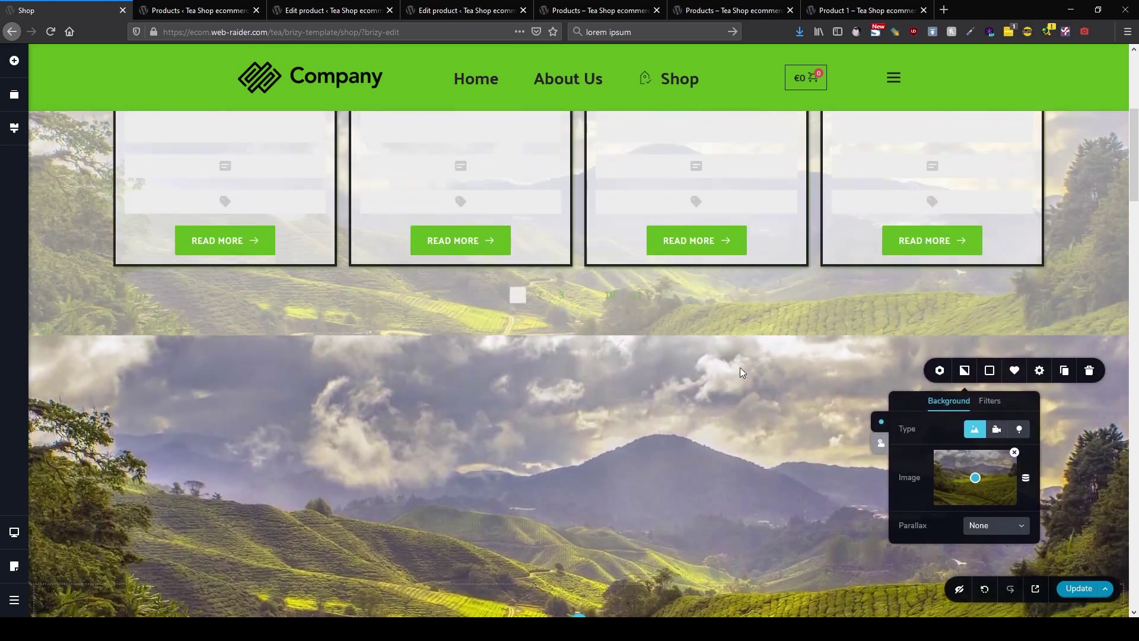
{"action": "scroll", "coordinate": [739, 368], "scroll_direction": "down", "scroll_amount": 4}
{"action": "scroll", "coordinate": [739, 368], "scroll_direction": "up", "scroll_amount": 1}
{"action": "scroll", "coordinate": [740, 410], "scroll_direction": "down", "scroll_amount": 2}
{"action": "scroll", "coordinate": [753, 410], "scroll_direction": "up", "scroll_amount": 1}
{"action": "scroll", "coordinate": [754, 415], "scroll_direction": "up", "scroll_amount": 1}
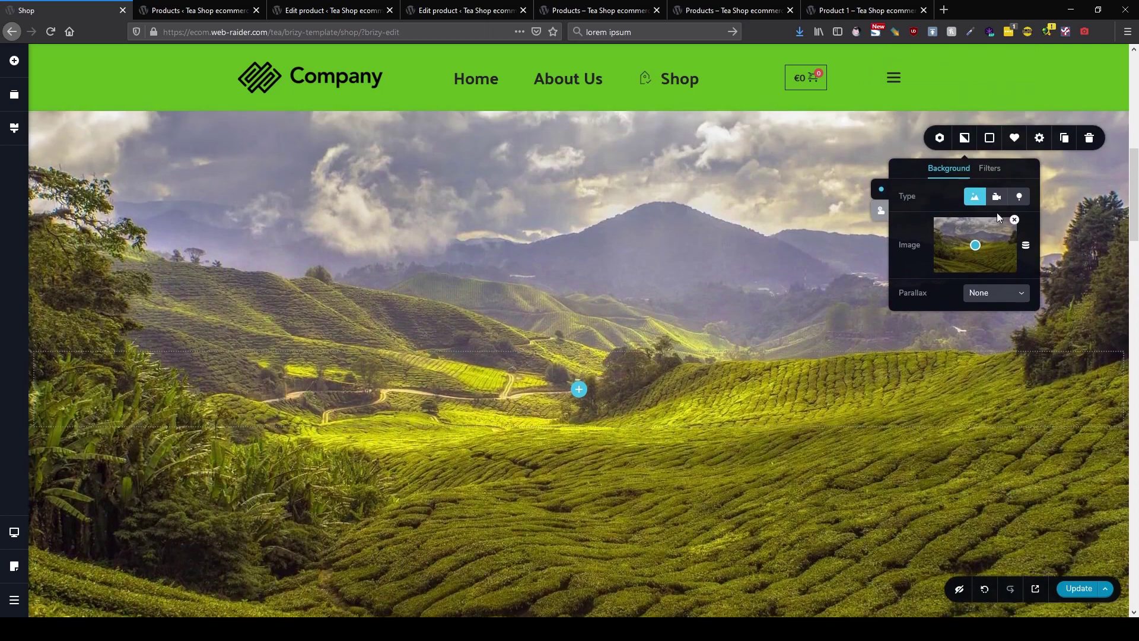
Turn the full-height landscape block into a slider, enable Auto Play, and duplicate its slide.
{"action": "left_click", "coordinate": [937, 139]}
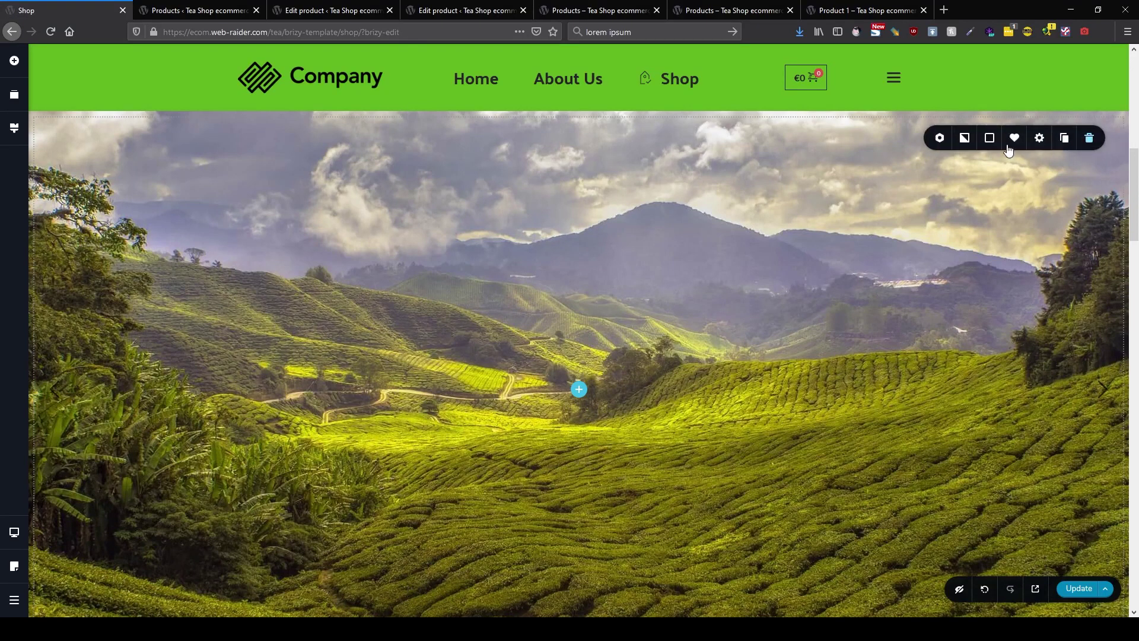
{"action": "left_click", "coordinate": [943, 141]}
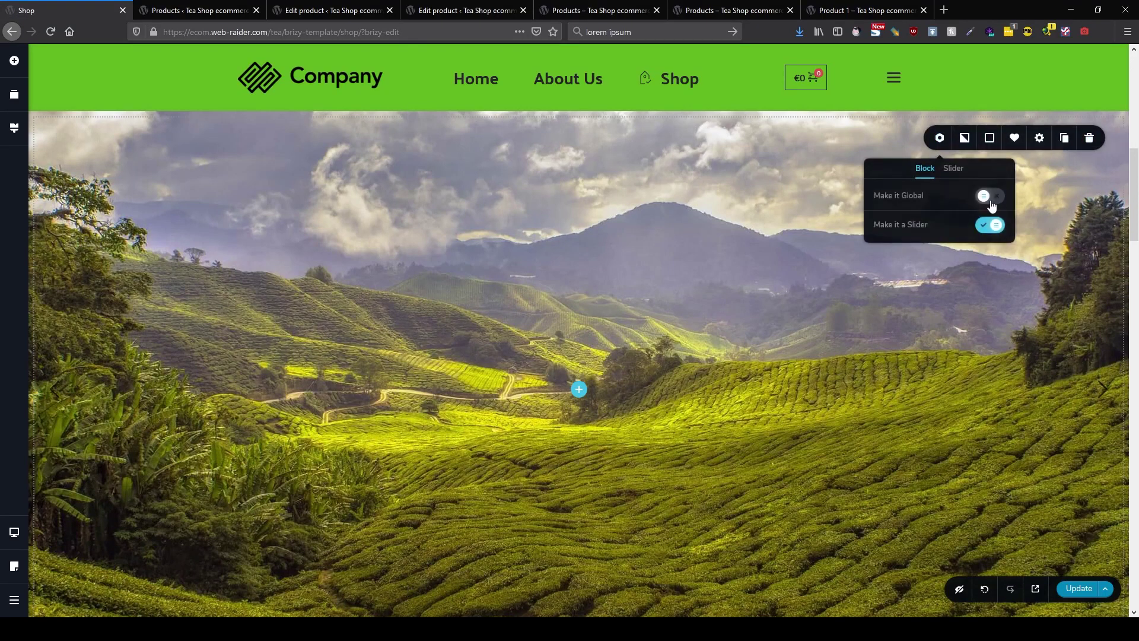
{"action": "left_click", "coordinate": [954, 168]}
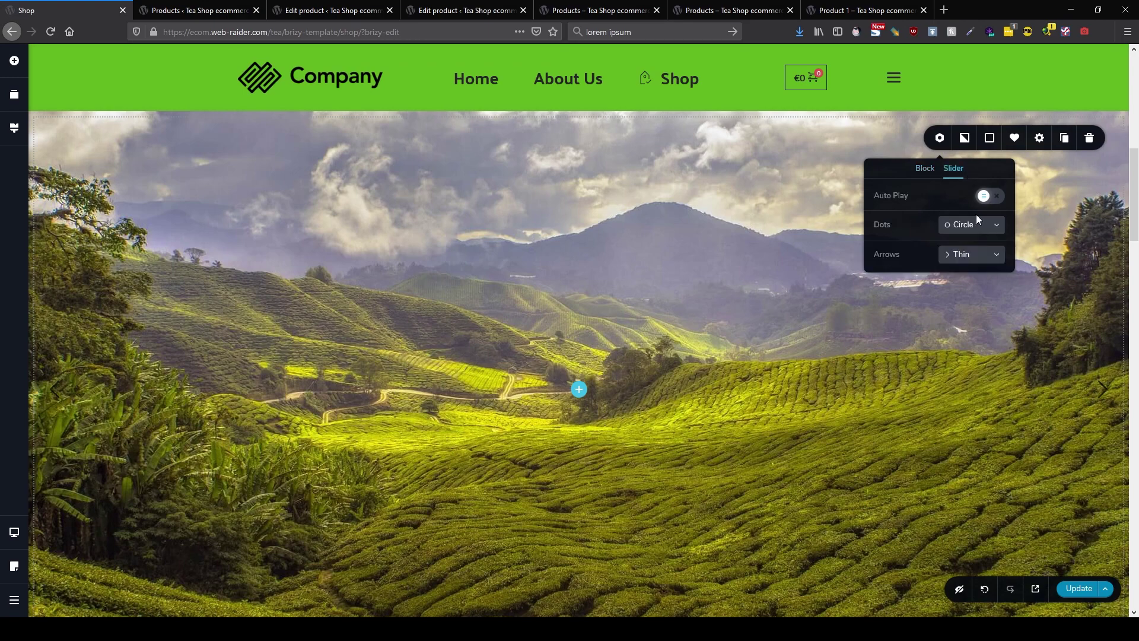
{"action": "left_click", "coordinate": [993, 198]}
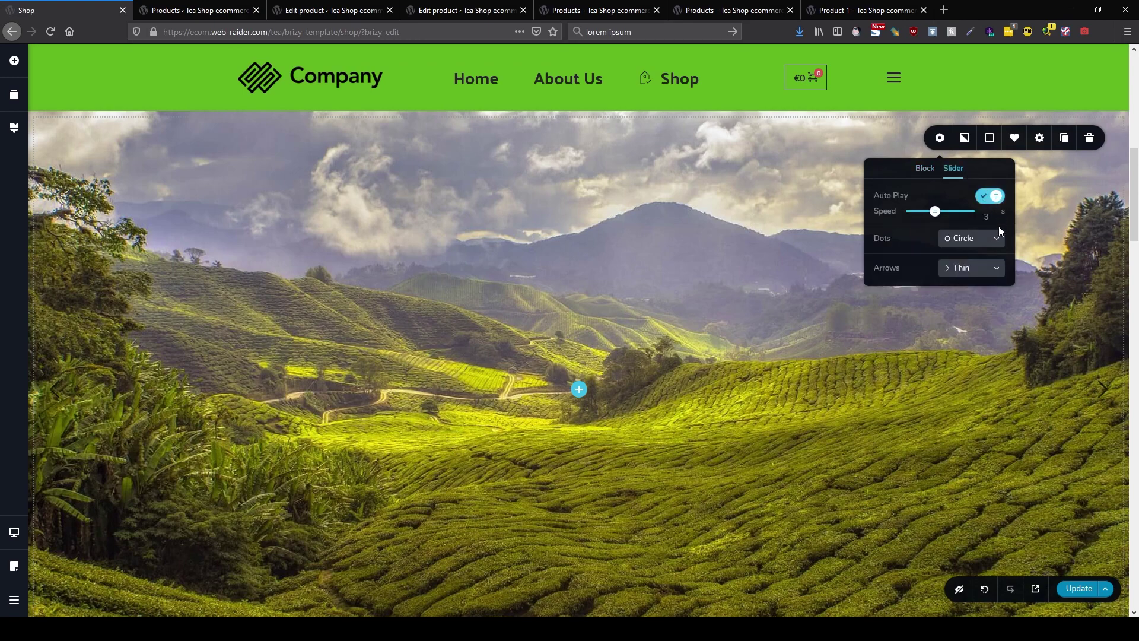
{"action": "scroll", "coordinate": [905, 419], "scroll_direction": "down", "scroll_amount": 4}
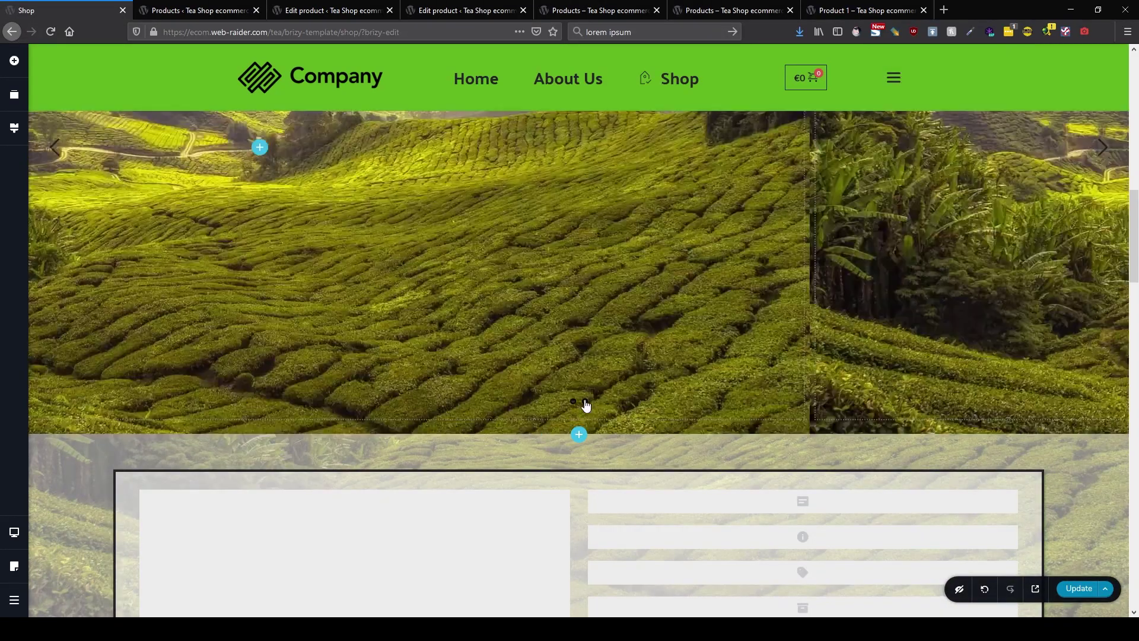
Replace the duplicated slide's background image with the photo of the woman holding flowers from the media library's About Us category.
{"action": "scroll", "coordinate": [586, 405], "scroll_direction": "up", "scroll_amount": 5}
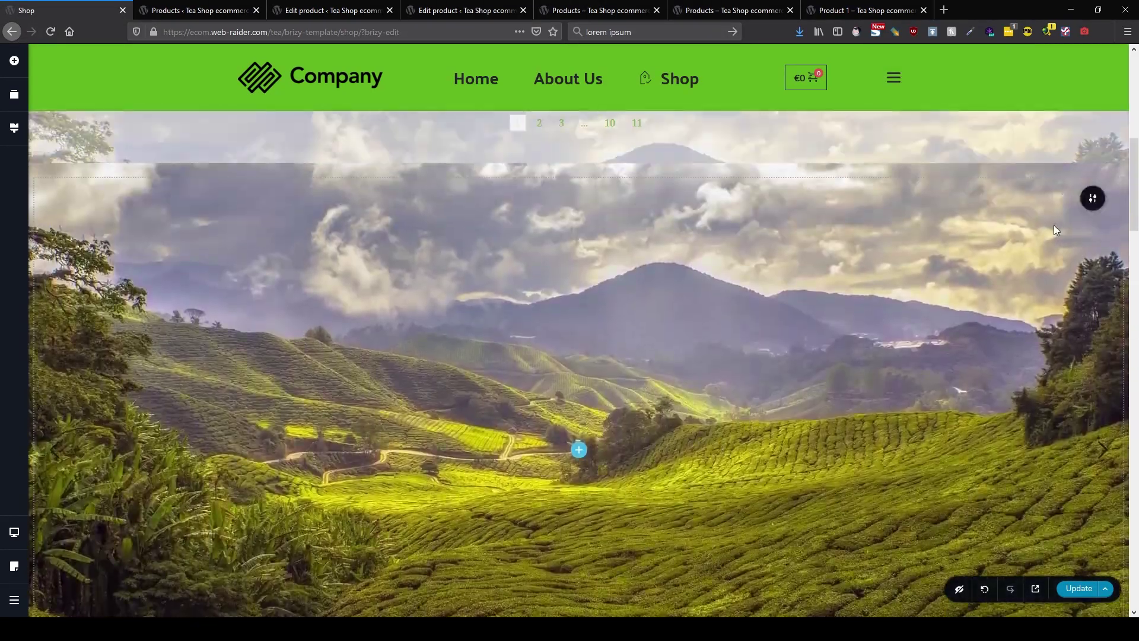
{"action": "left_click", "coordinate": [1092, 199]}
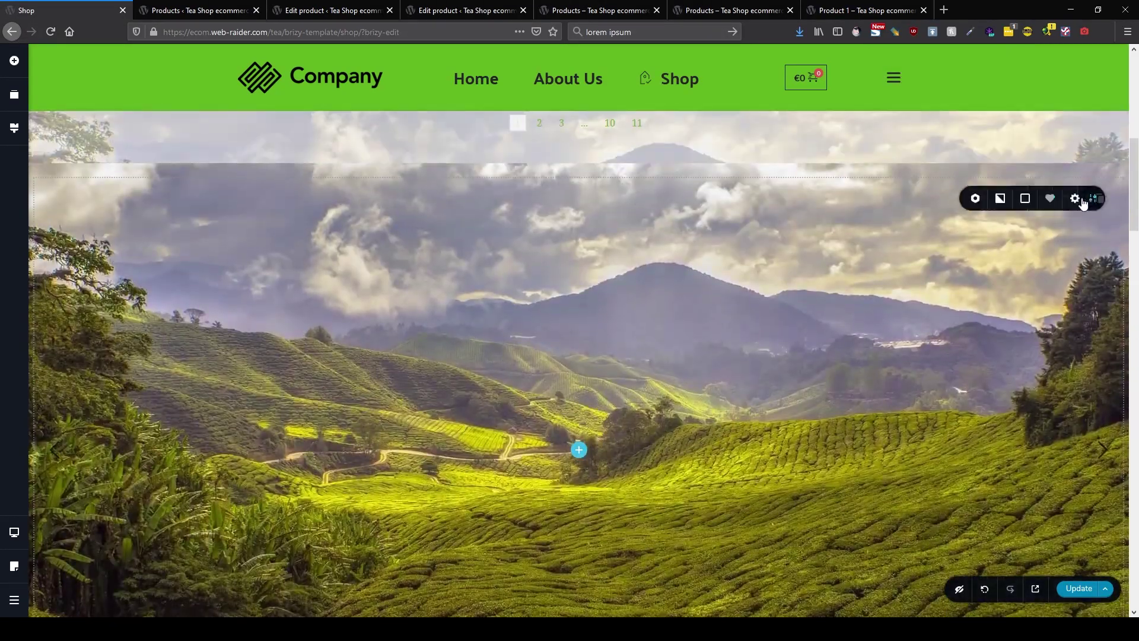
{"action": "left_click", "coordinate": [965, 198]}
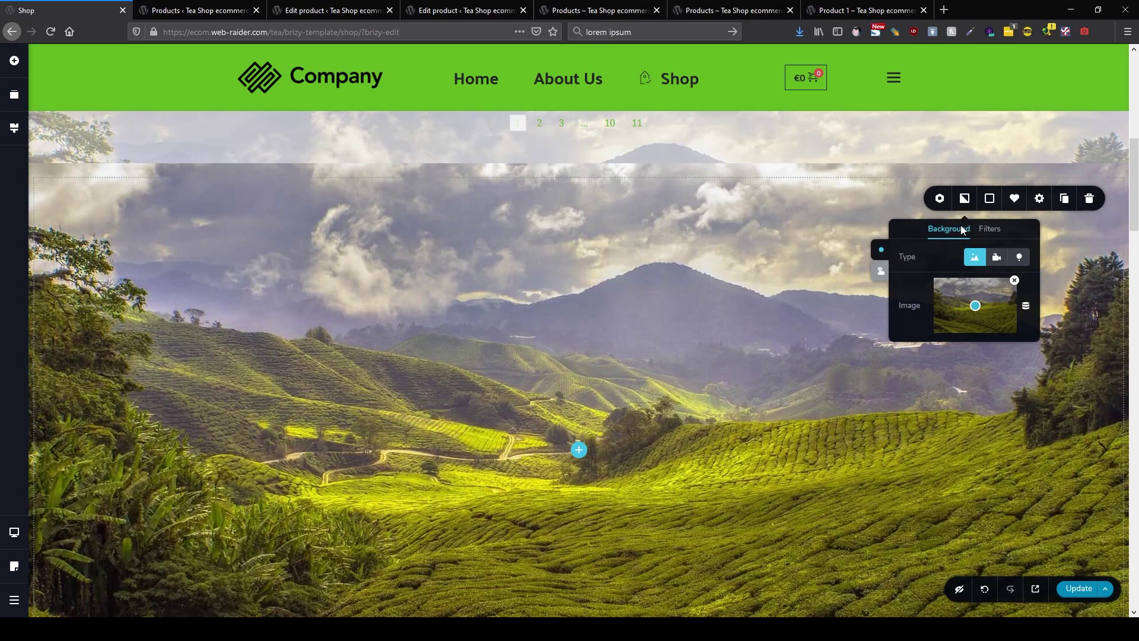
{"action": "left_click", "coordinate": [1015, 281]}
{"action": "left_click", "coordinate": [973, 305]}
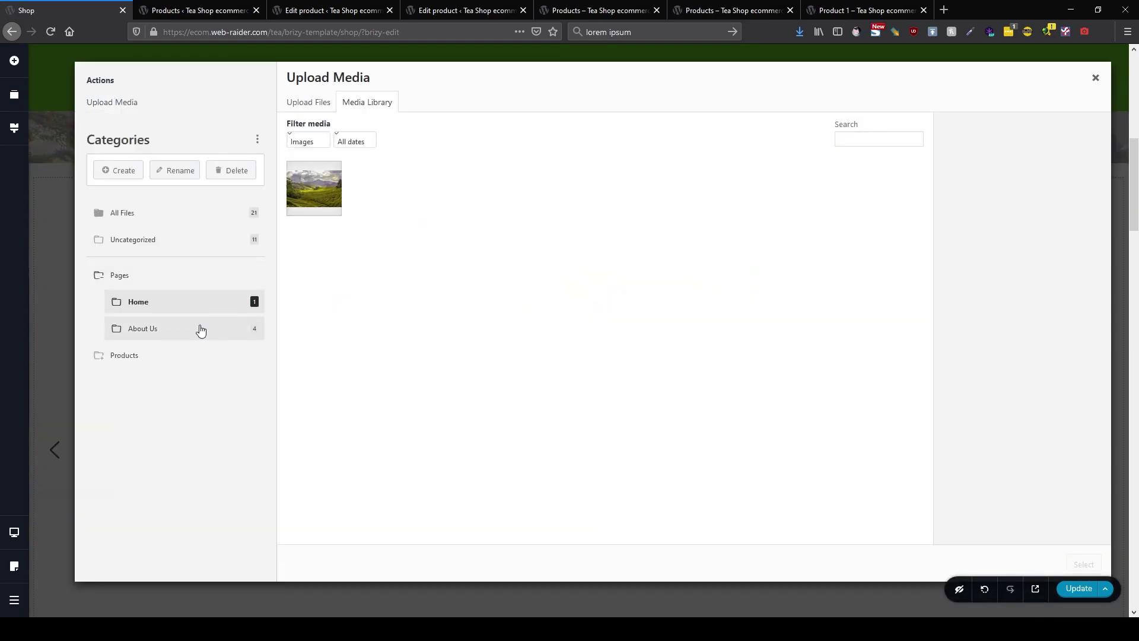
{"action": "left_click", "coordinate": [201, 330]}
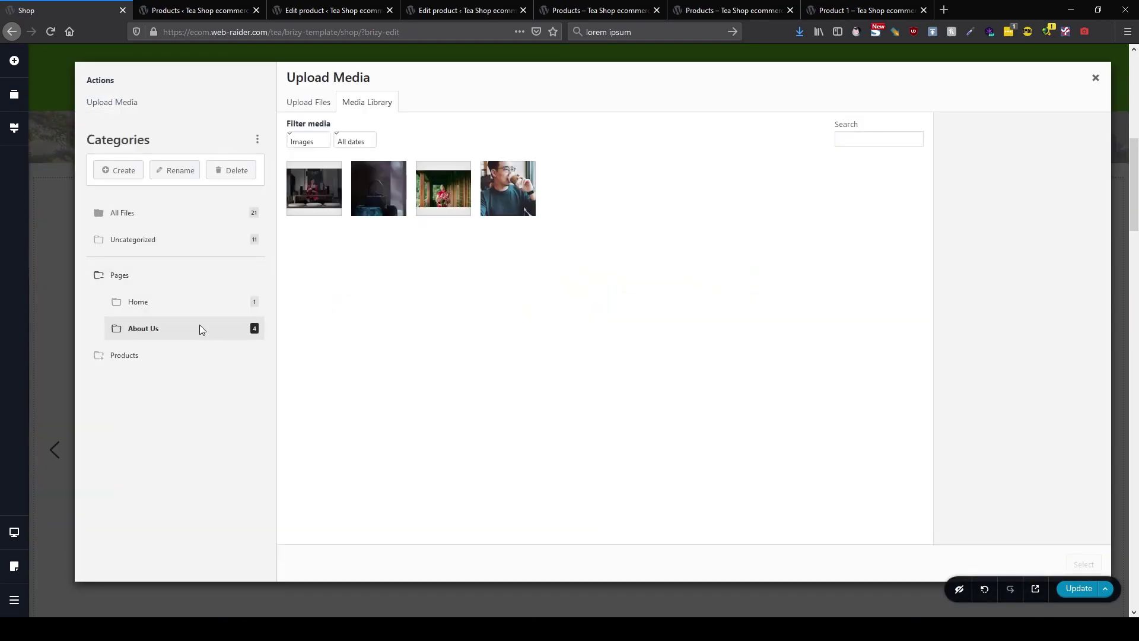
{"action": "left_click", "coordinate": [435, 194]}
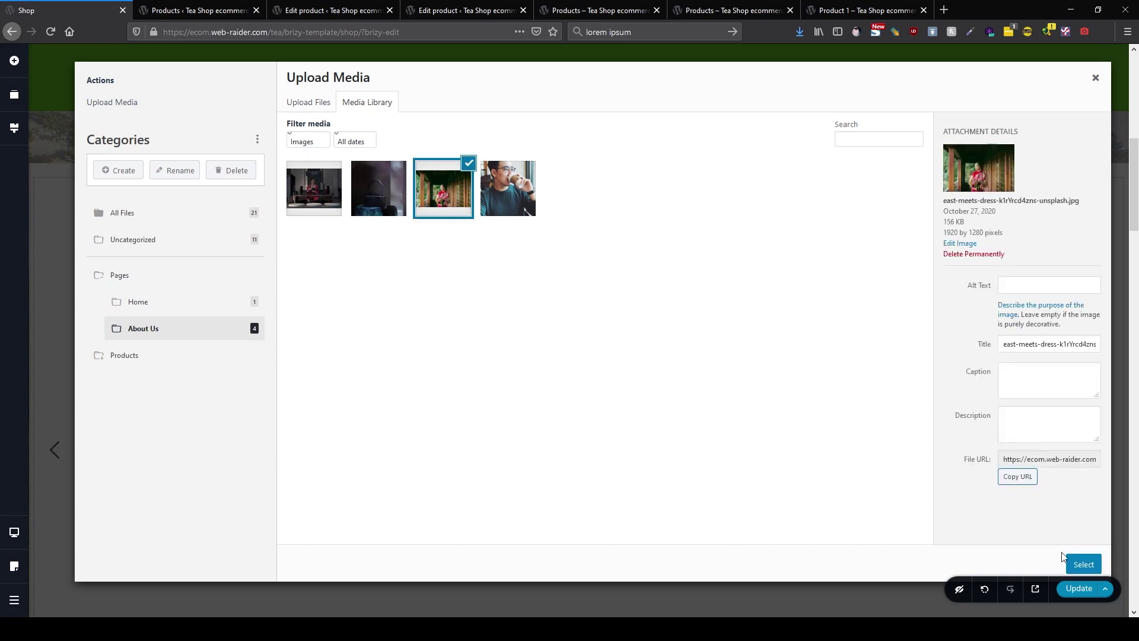
{"action": "left_click", "coordinate": [1072, 563]}
{"action": "scroll", "coordinate": [756, 447], "scroll_direction": "down", "scroll_amount": 4}
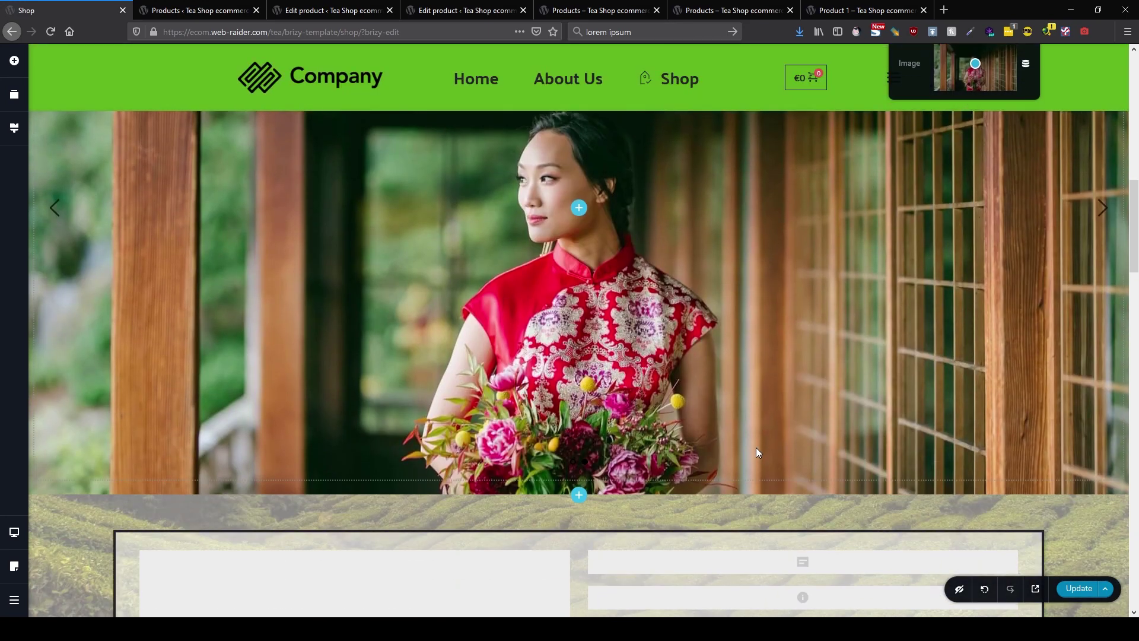
{"action": "scroll", "coordinate": [756, 447], "scroll_direction": "up", "scroll_amount": 3}
{"action": "scroll", "coordinate": [756, 447], "scroll_direction": "down", "scroll_amount": 1}
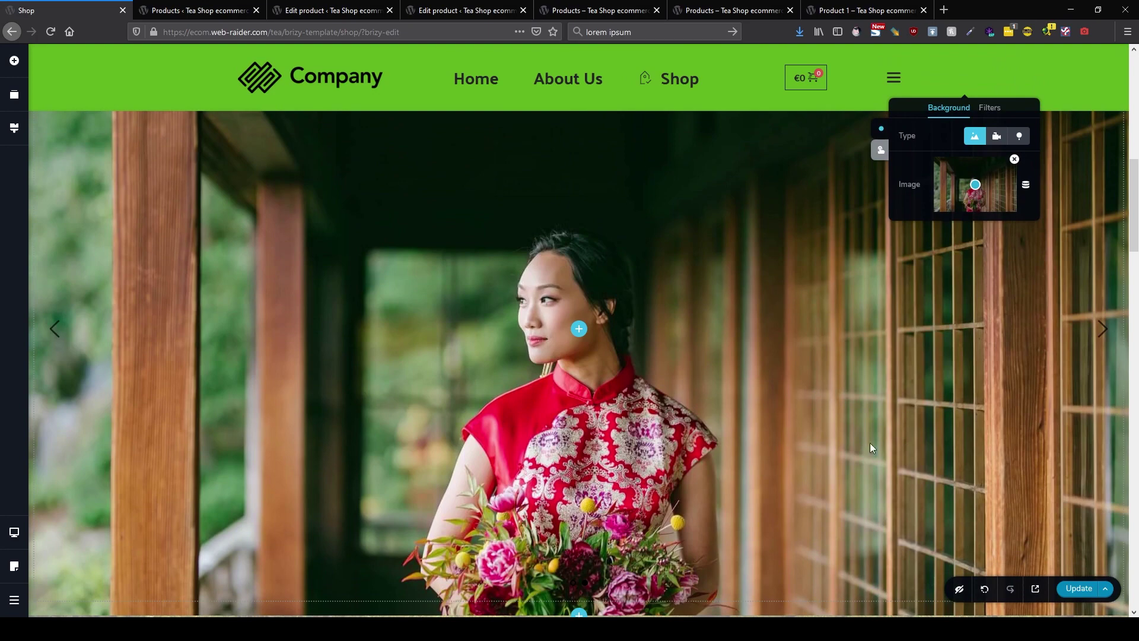
Duplicate the slide showing the woman holding flowers to add a third slide, and inspect the slider's lower edge.
{"action": "left_click", "coordinate": [1085, 205]}
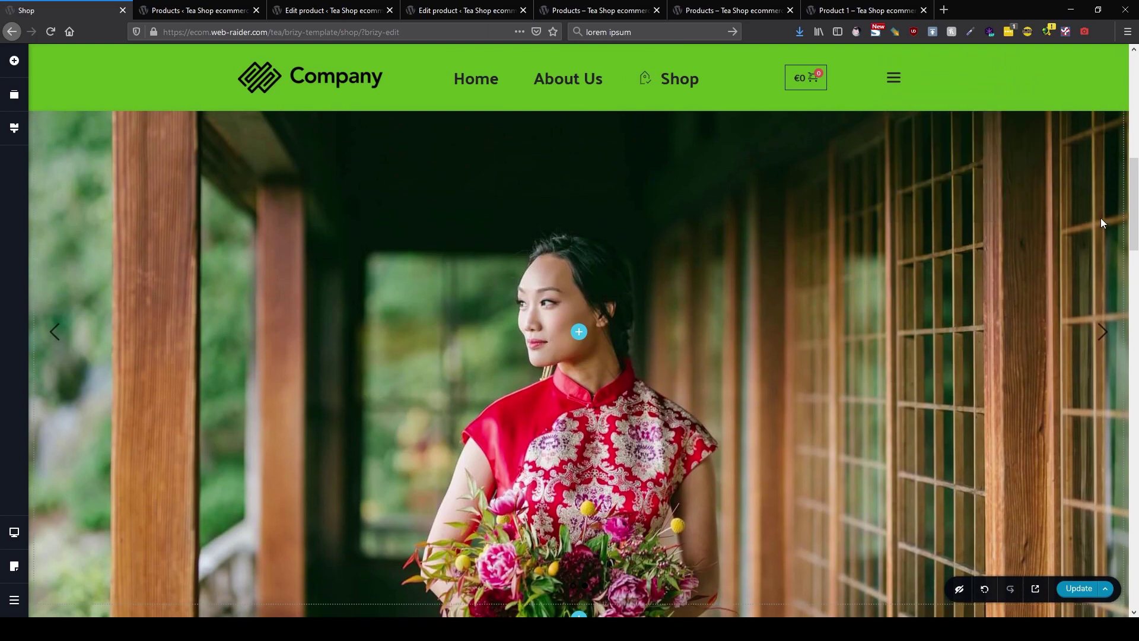
{"action": "scroll", "coordinate": [1101, 222], "scroll_direction": "up", "scroll_amount": 2}
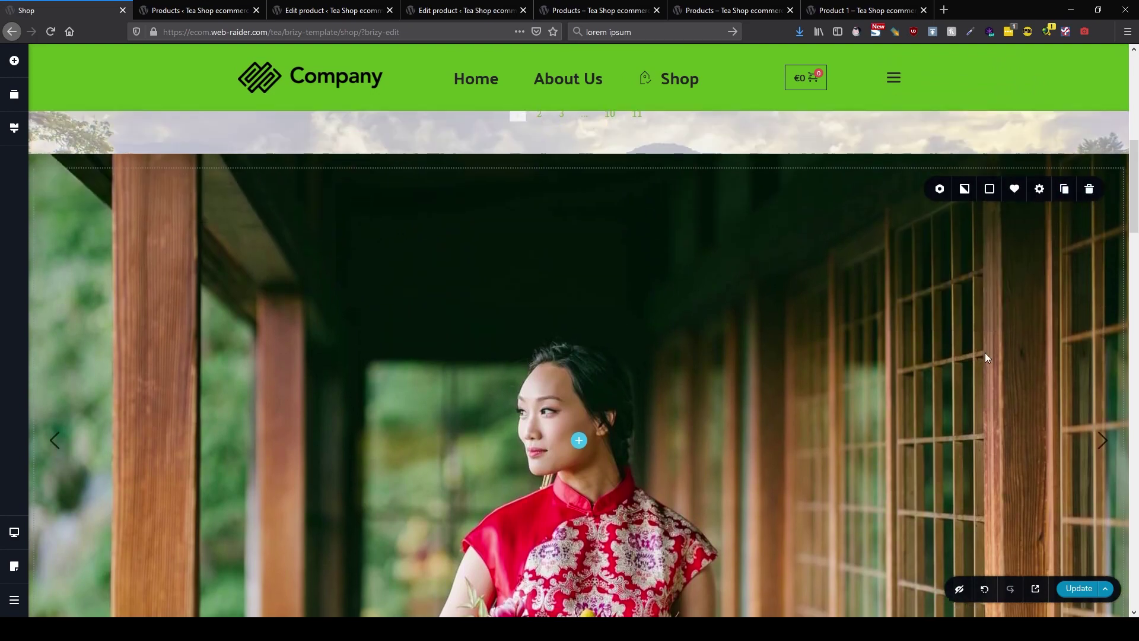
{"action": "scroll", "coordinate": [985, 357], "scroll_direction": "down", "scroll_amount": 6}
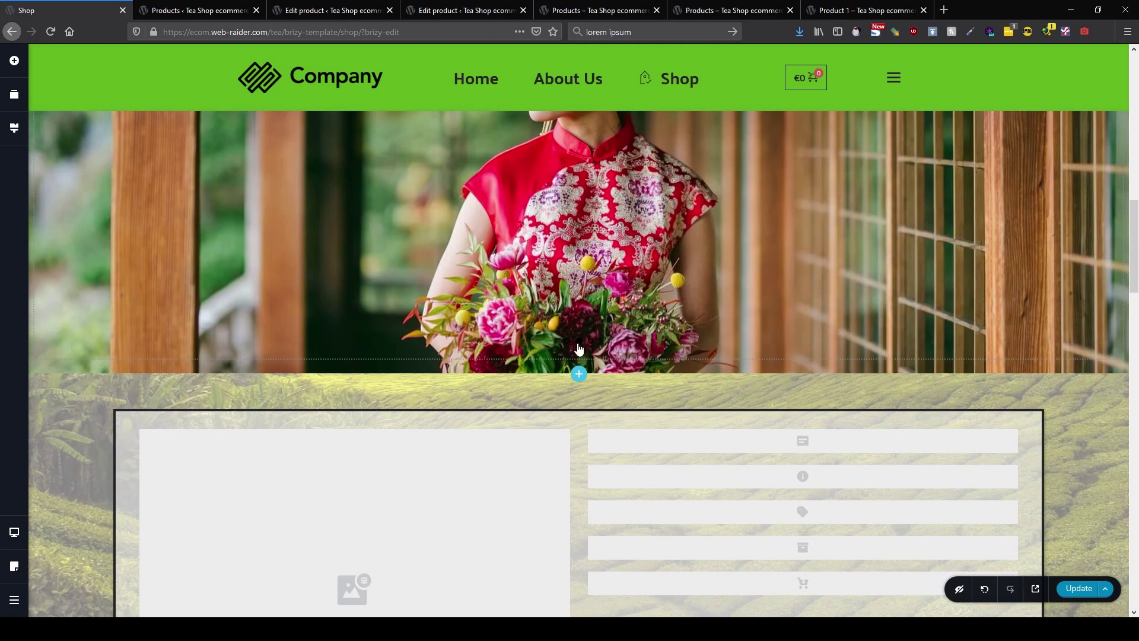
{"action": "scroll", "coordinate": [578, 347], "scroll_direction": "up", "scroll_amount": 1}
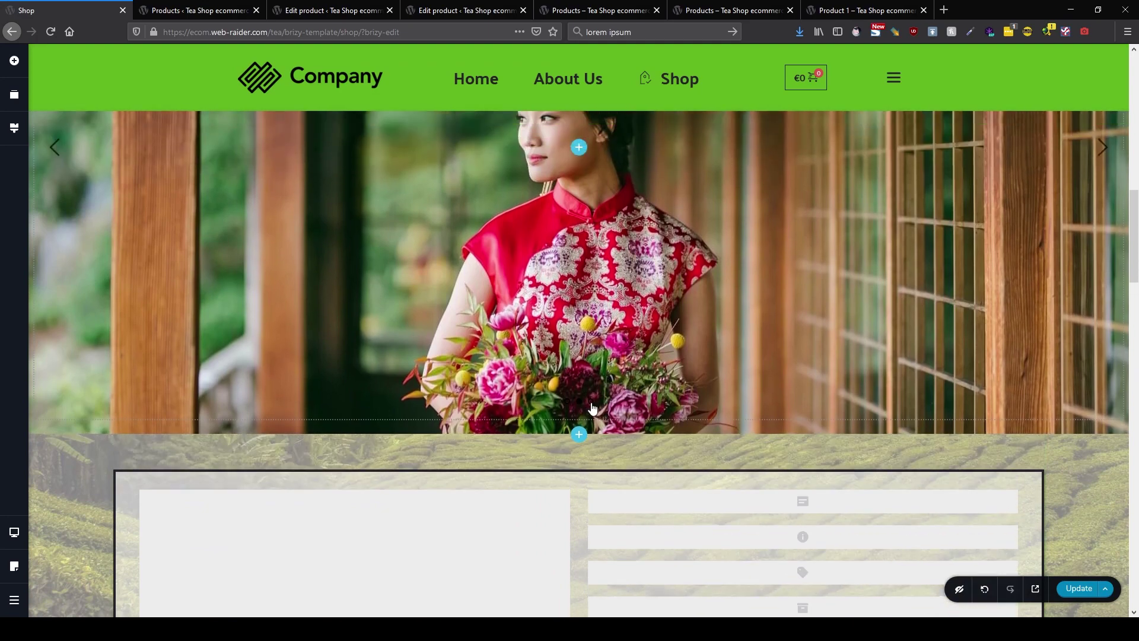
{"action": "scroll", "coordinate": [1043, 222], "scroll_direction": "up", "scroll_amount": 4}
Set the slider's Dots and Arrows colors to the bright green palette swatch.
{"action": "left_click", "coordinate": [989, 139]}
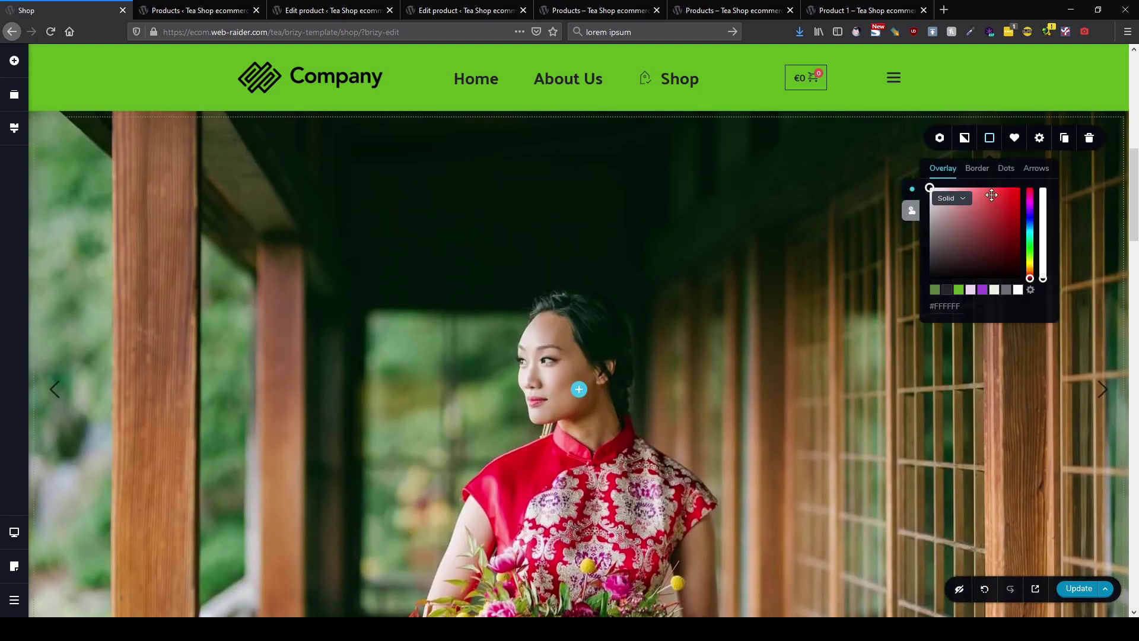
{"action": "left_click", "coordinate": [1006, 169]}
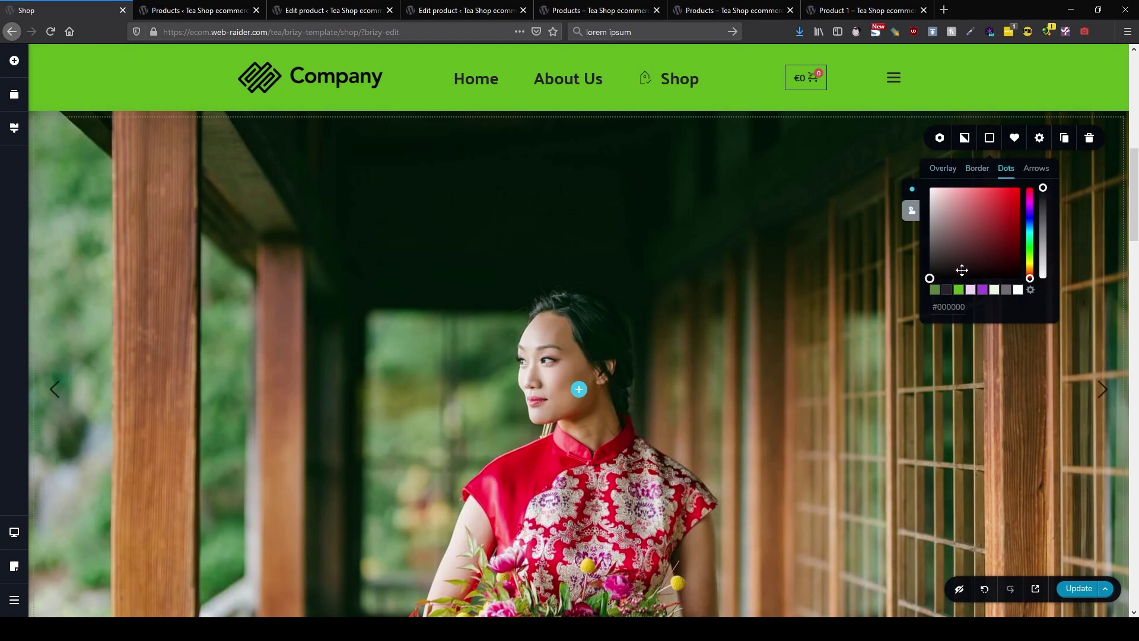
{"action": "left_click", "coordinate": [959, 291]}
{"action": "left_click", "coordinate": [1035, 168]}
{"action": "left_click", "coordinate": [959, 291]}
{"action": "scroll", "coordinate": [782, 417], "scroll_direction": "down", "scroll_amount": 3}
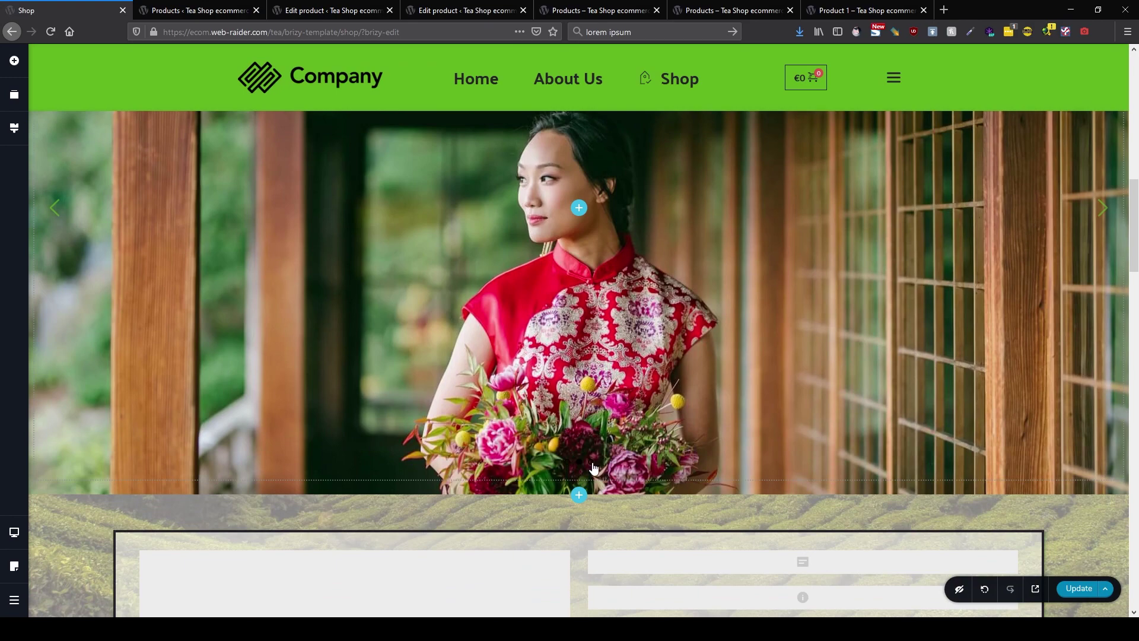
Replace the current slide's background with the photo of the woman preparing tea at a table from the About Us category.
{"action": "scroll", "coordinate": [688, 440], "scroll_direction": "up", "scroll_amount": 3}
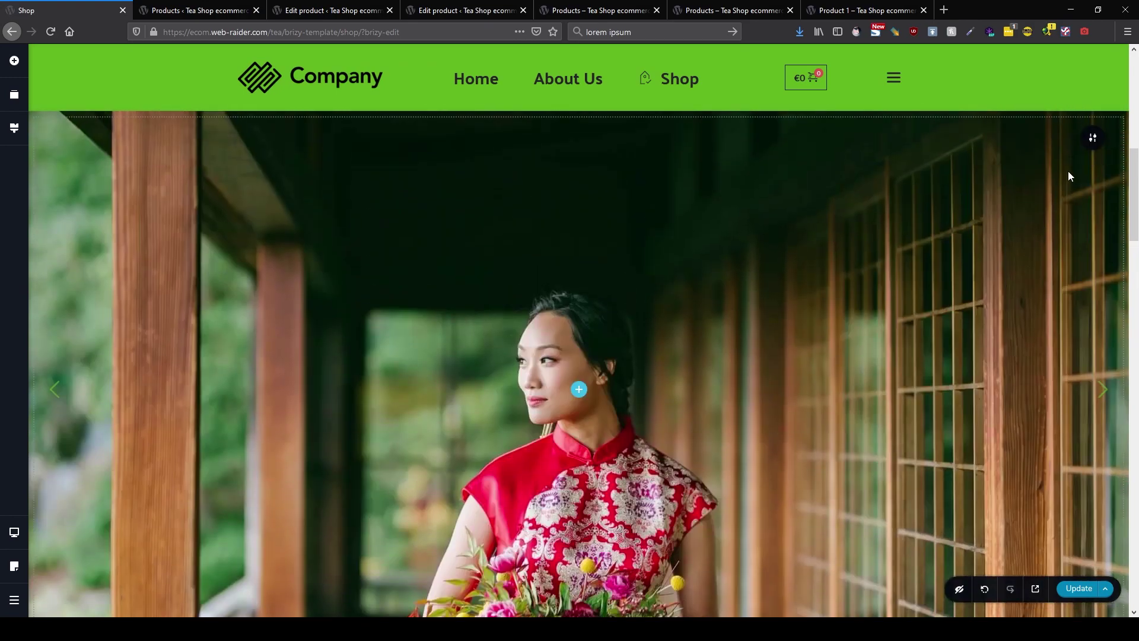
{"action": "left_click", "coordinate": [1095, 146]}
{"action": "left_click", "coordinate": [965, 139]}
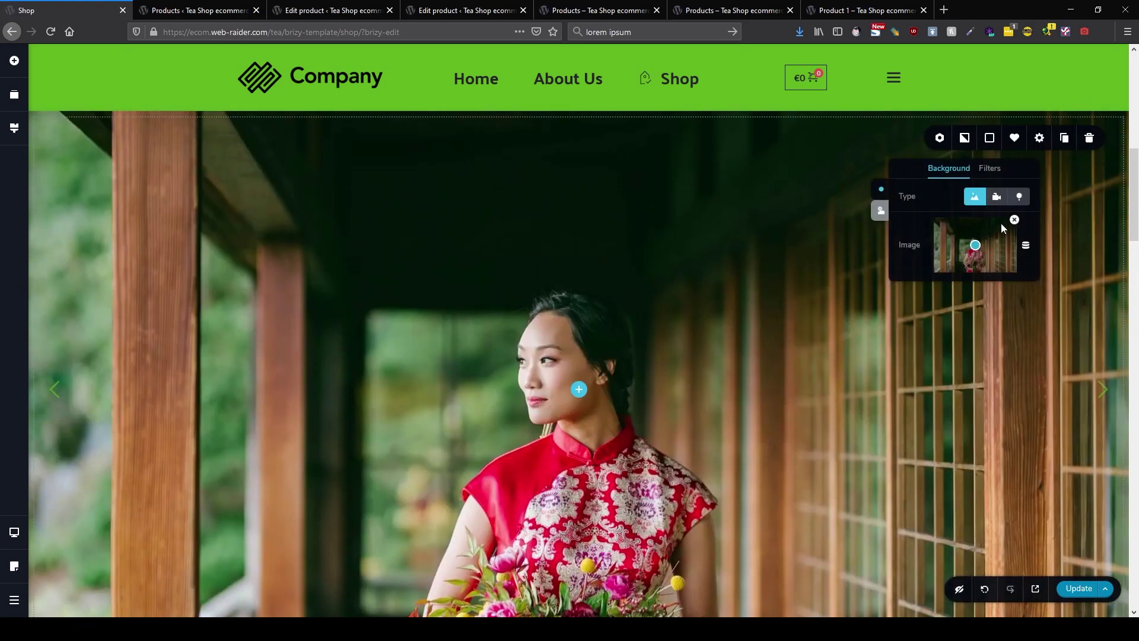
{"action": "left_click", "coordinate": [1015, 220]}
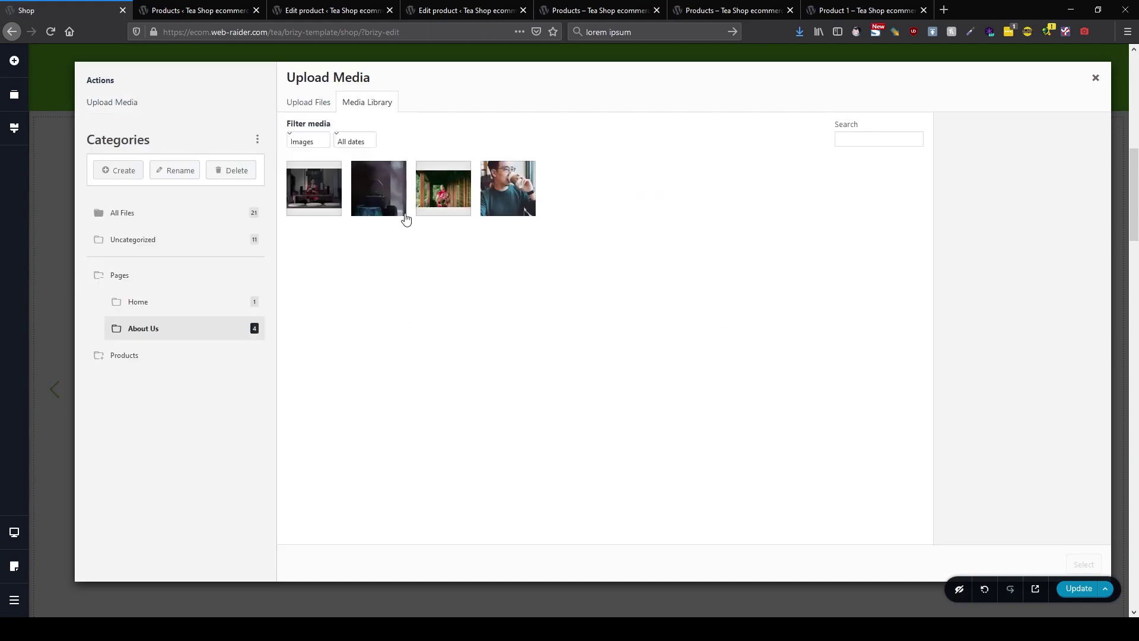
{"action": "left_click", "coordinate": [323, 196]}
{"action": "left_click", "coordinate": [1083, 564]}
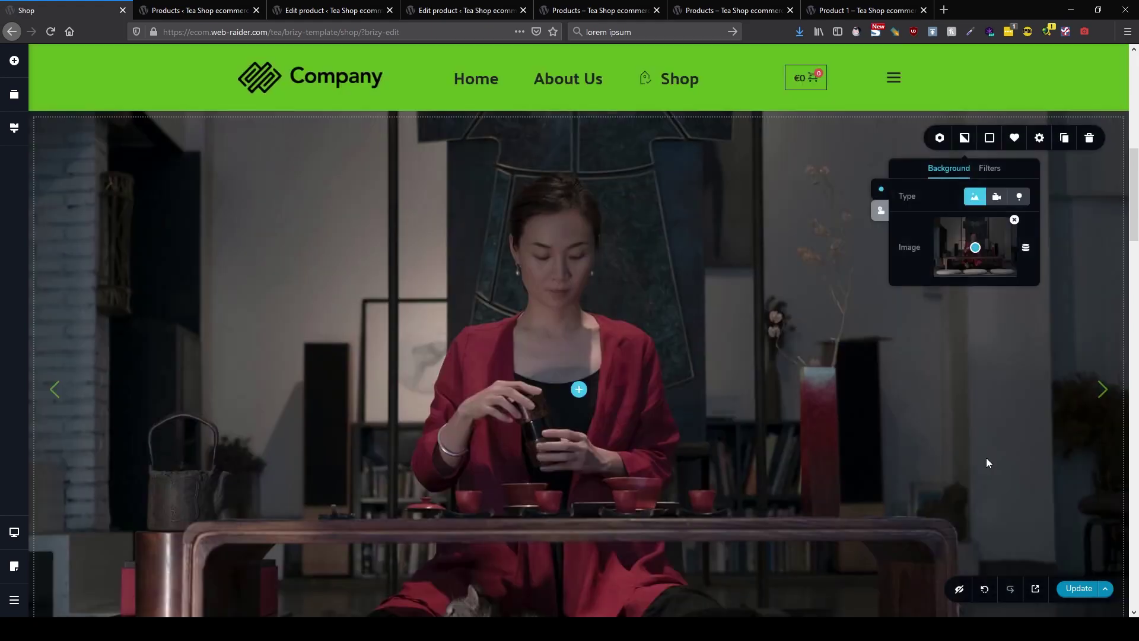
Browse through the slider's slides to check their images and save the shop page with Update.
{"action": "left_click", "coordinate": [1102, 390]}
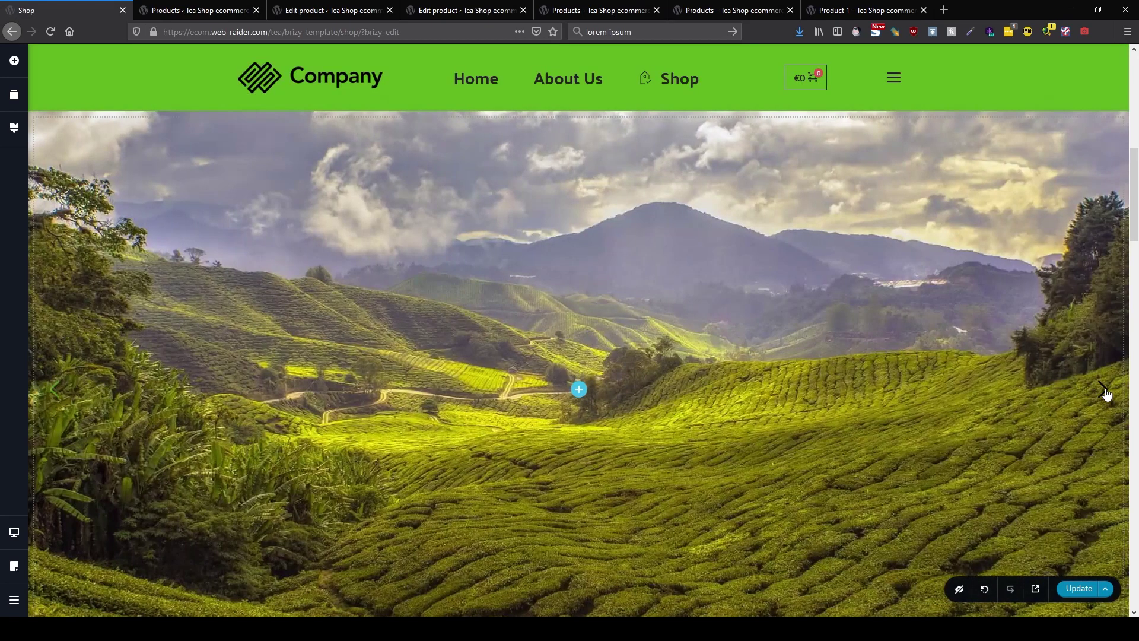
{"action": "left_click", "coordinate": [1103, 391]}
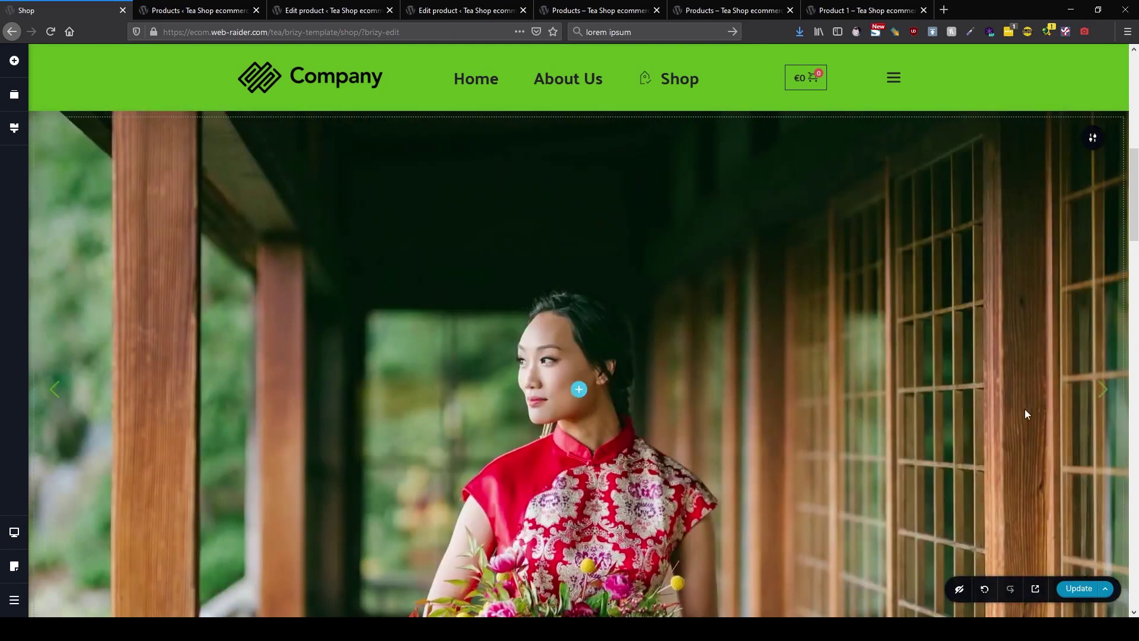
{"action": "scroll", "coordinate": [1021, 413], "scroll_direction": "up", "scroll_amount": 4}
{"action": "scroll", "coordinate": [1017, 429], "scroll_direction": "up", "scroll_amount": 5}
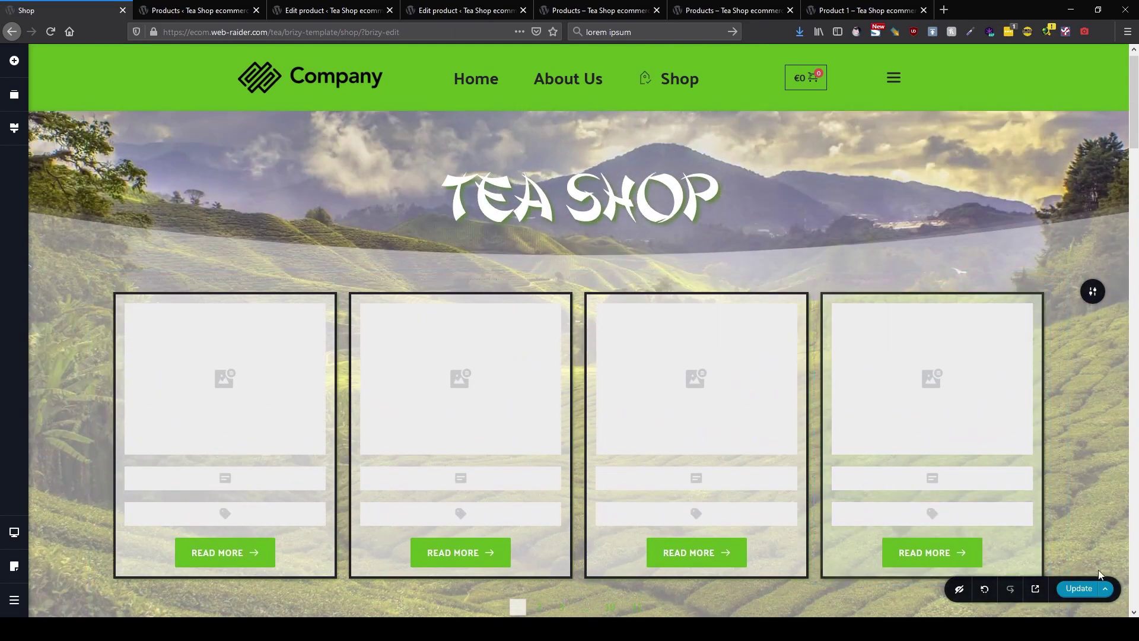
{"action": "left_click", "coordinate": [1078, 589]}
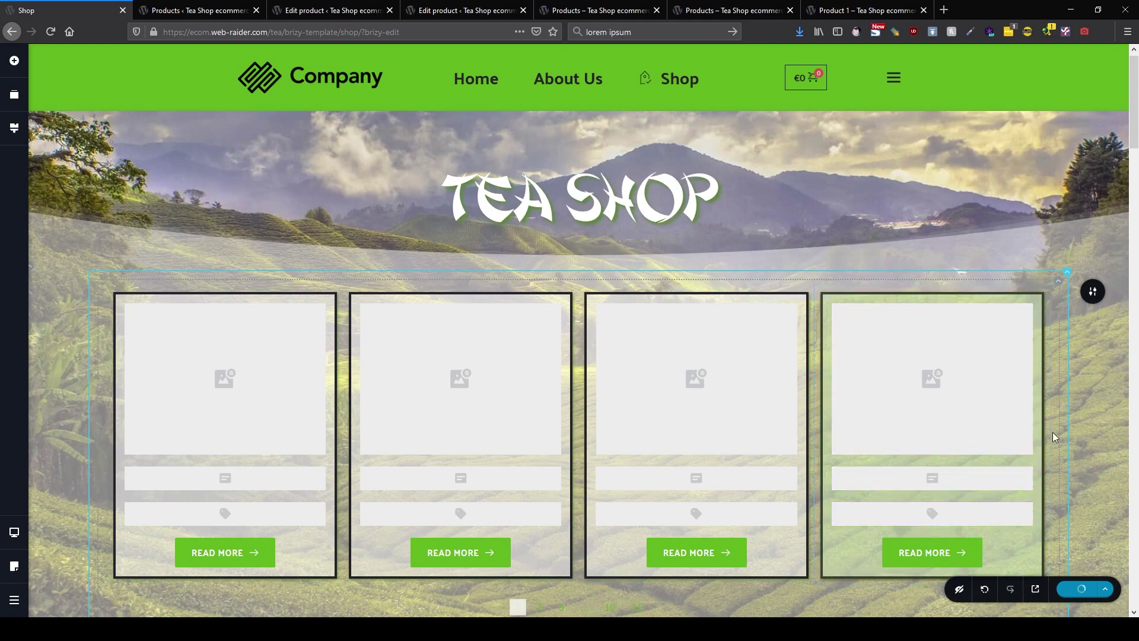
Reload the live shop page in its own browser tab and examine the new slider below the product grid.
{"action": "left_click", "coordinate": [765, 13]}
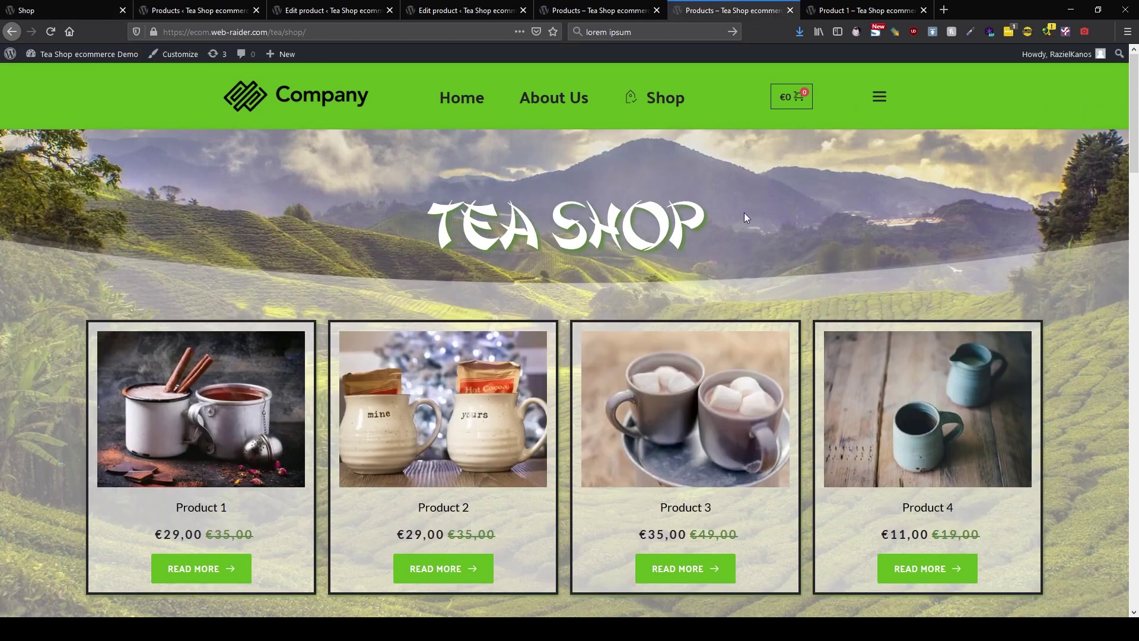
{"action": "scroll", "coordinate": [729, 375], "scroll_direction": "down", "scroll_amount": 8}
{"action": "scroll", "coordinate": [732, 367], "scroll_direction": "up", "scroll_amount": 3}
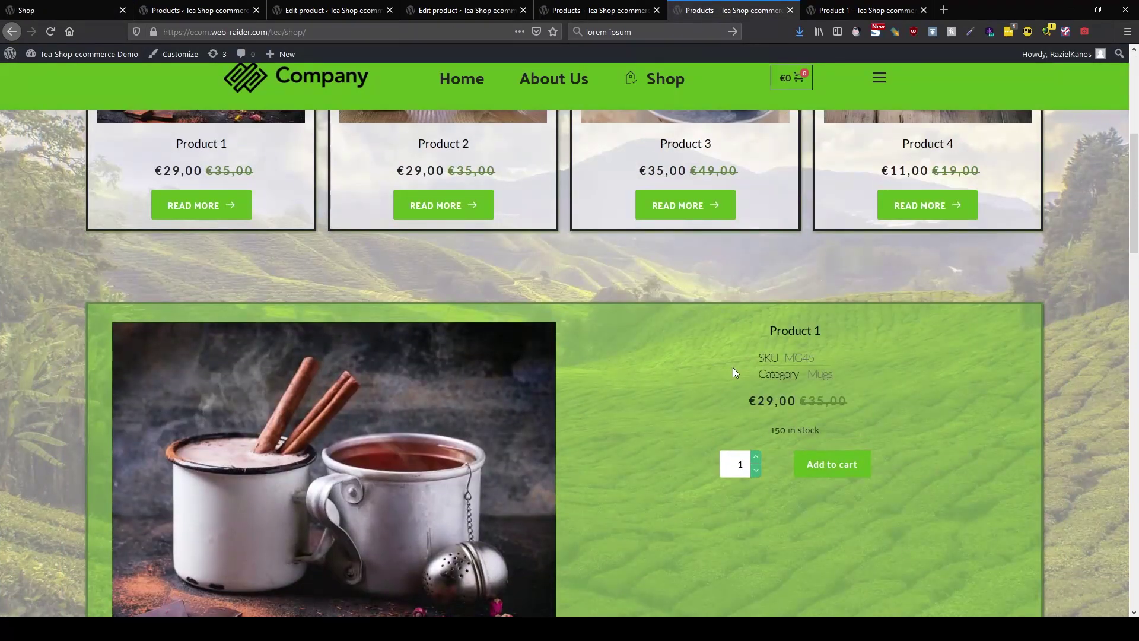
{"action": "key", "text": "ctrl+l"}
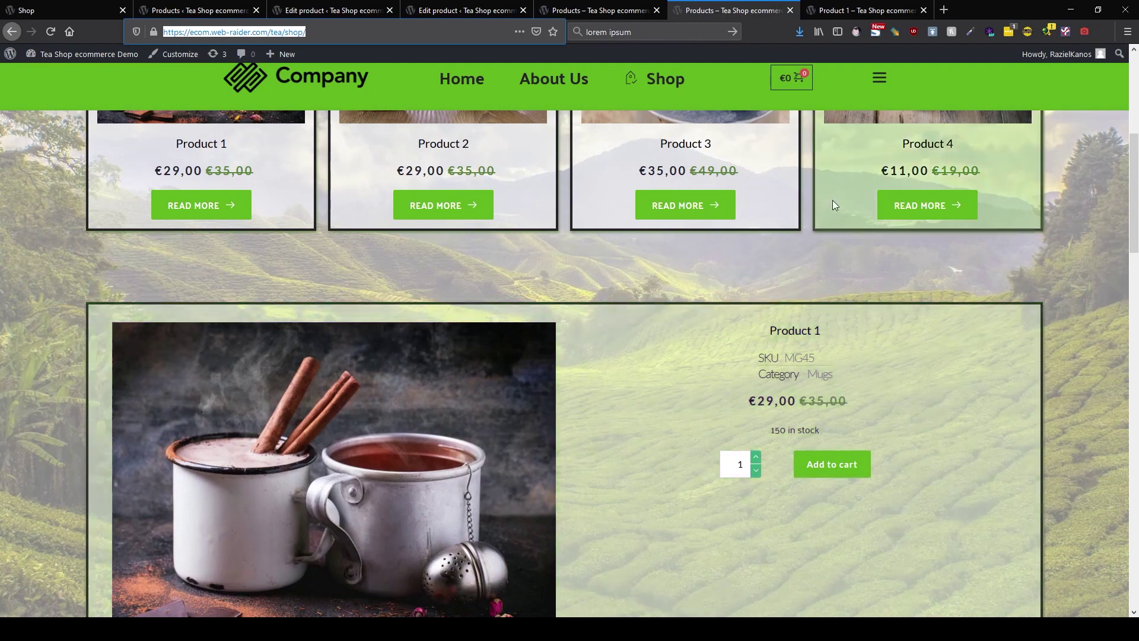
{"action": "scroll", "coordinate": [763, 154], "scroll_direction": "up", "scroll_amount": 5}
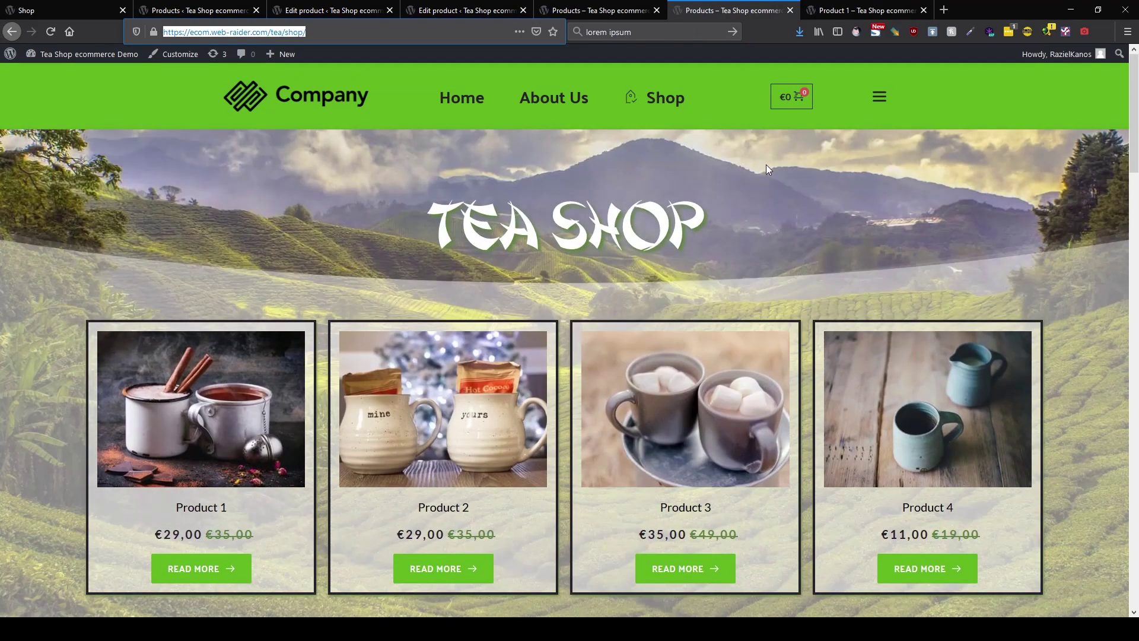
{"action": "key", "text": "F5"}
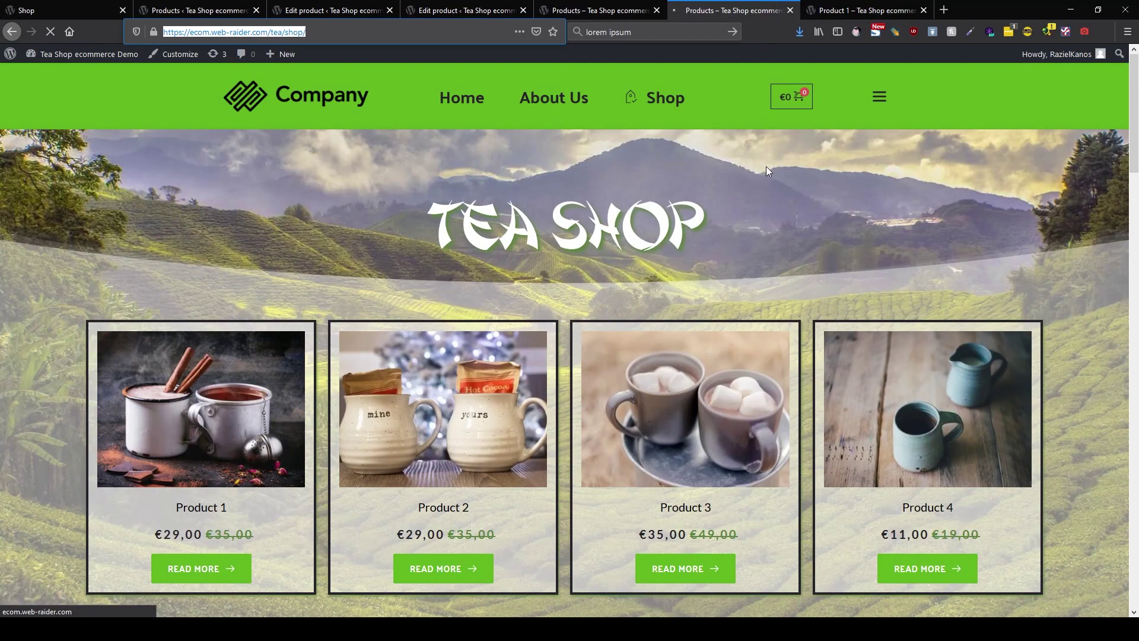
{"action": "left_click", "coordinate": [766, 195]}
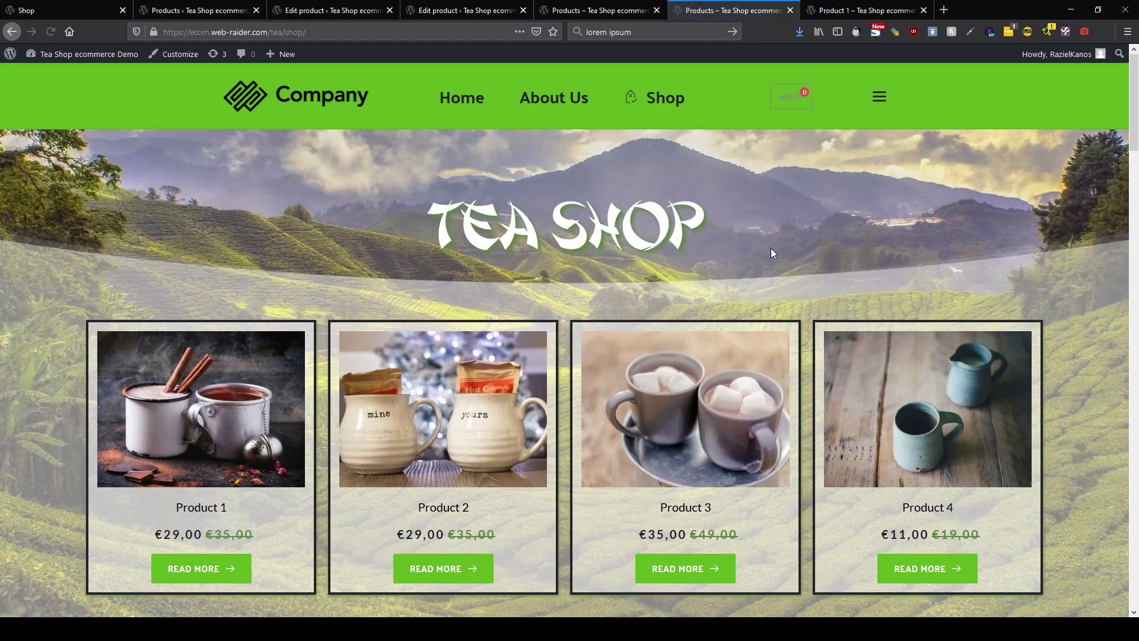
{"action": "scroll", "coordinate": [778, 273], "scroll_direction": "down", "scroll_amount": 3}
{"action": "scroll", "coordinate": [779, 275], "scroll_direction": "down", "scroll_amount": 5}
{"action": "scroll", "coordinate": [778, 269], "scroll_direction": "down", "scroll_amount": 4}
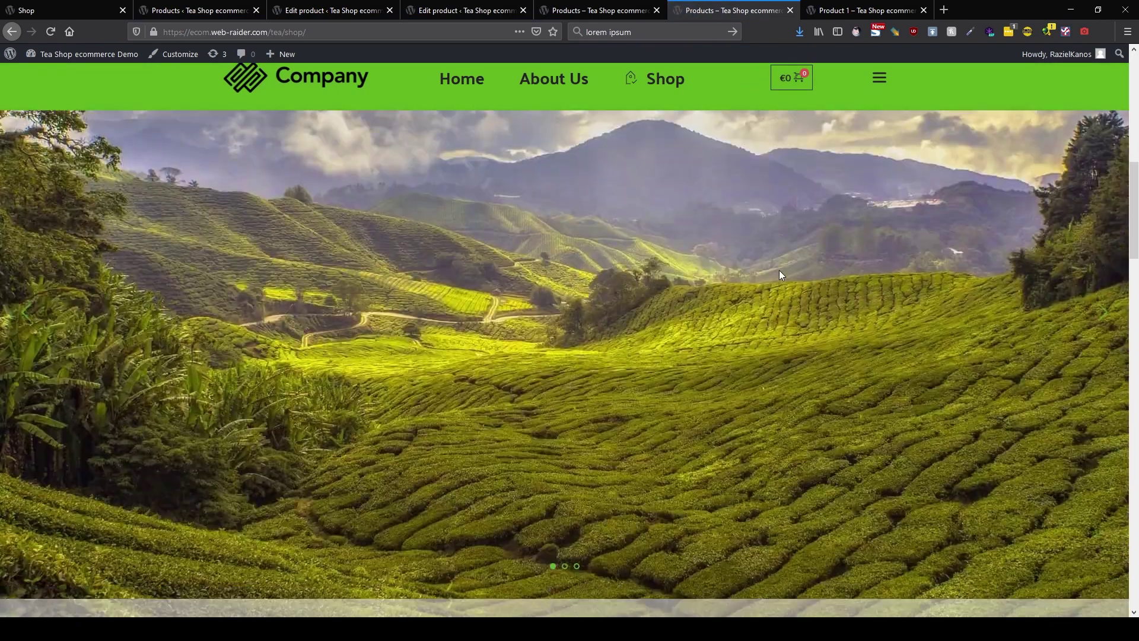
Cycle through the slider's slides on the live shop page and examine the product list, the product grid and the original shop layout.
{"action": "left_click", "coordinate": [1102, 261]}
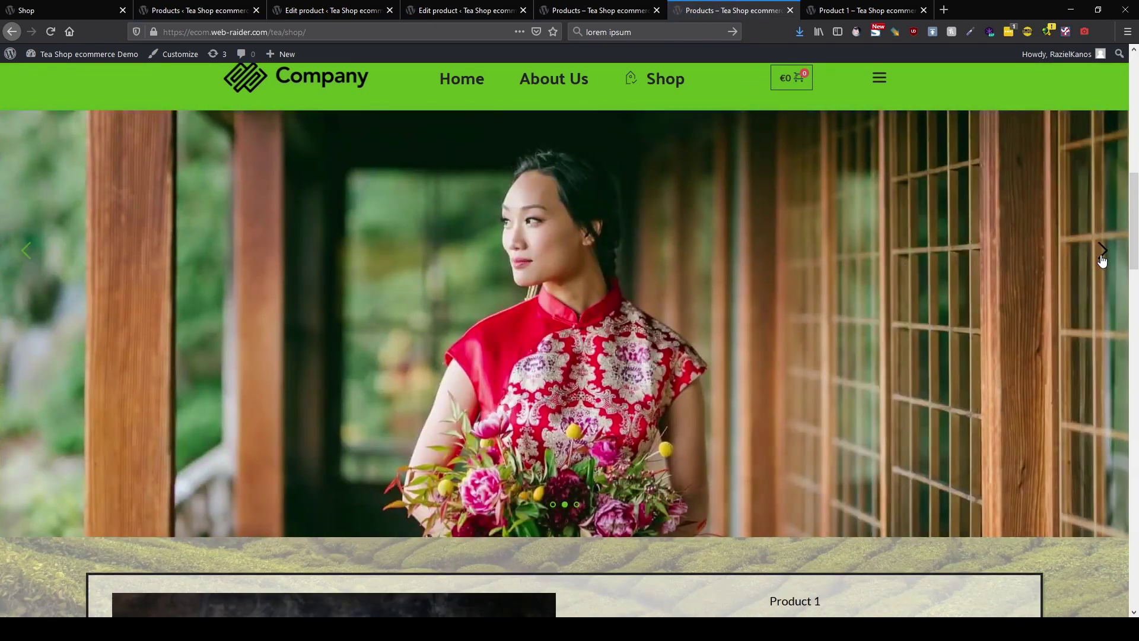
{"action": "left_click", "coordinate": [1102, 261]}
{"action": "left_click", "coordinate": [1102, 261]}
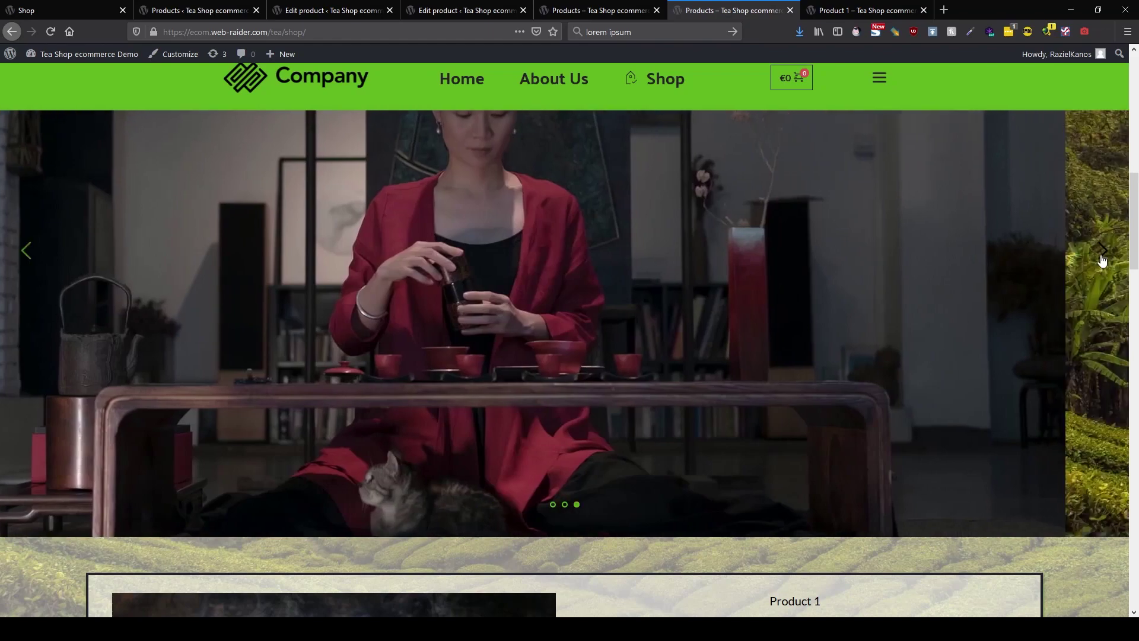
{"action": "scroll", "coordinate": [1095, 259], "scroll_direction": "down", "scroll_amount": 15}
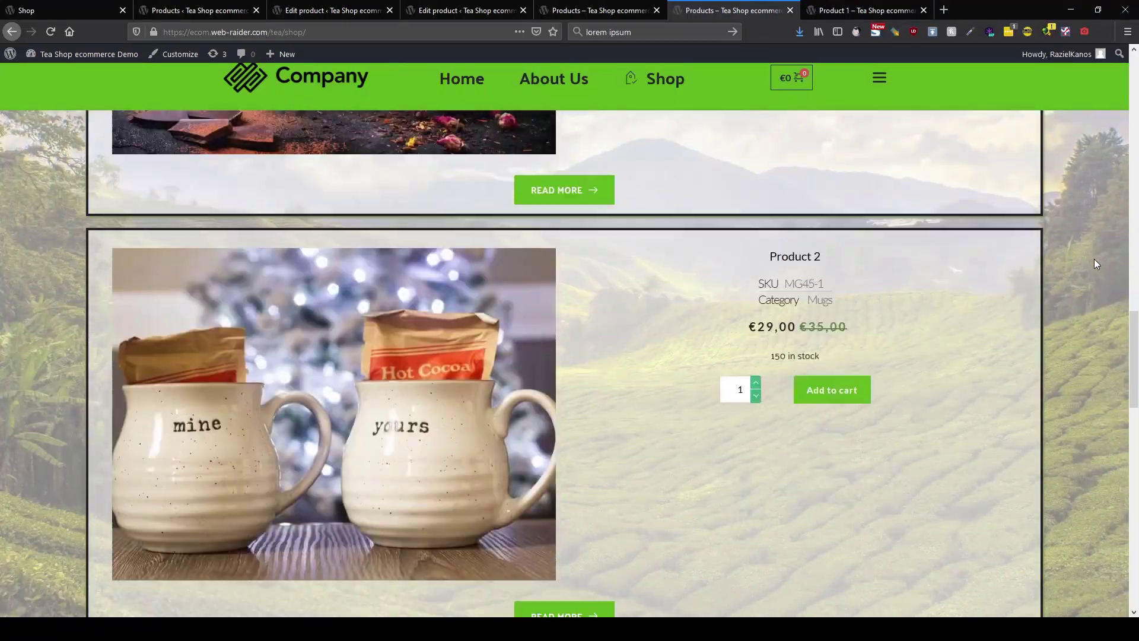
{"action": "scroll", "coordinate": [1095, 263], "scroll_direction": "down", "scroll_amount": 12}
{"action": "scroll", "coordinate": [1094, 263], "scroll_direction": "up", "scroll_amount": 3}
{"action": "scroll", "coordinate": [1093, 263], "scroll_direction": "up", "scroll_amount": 20}
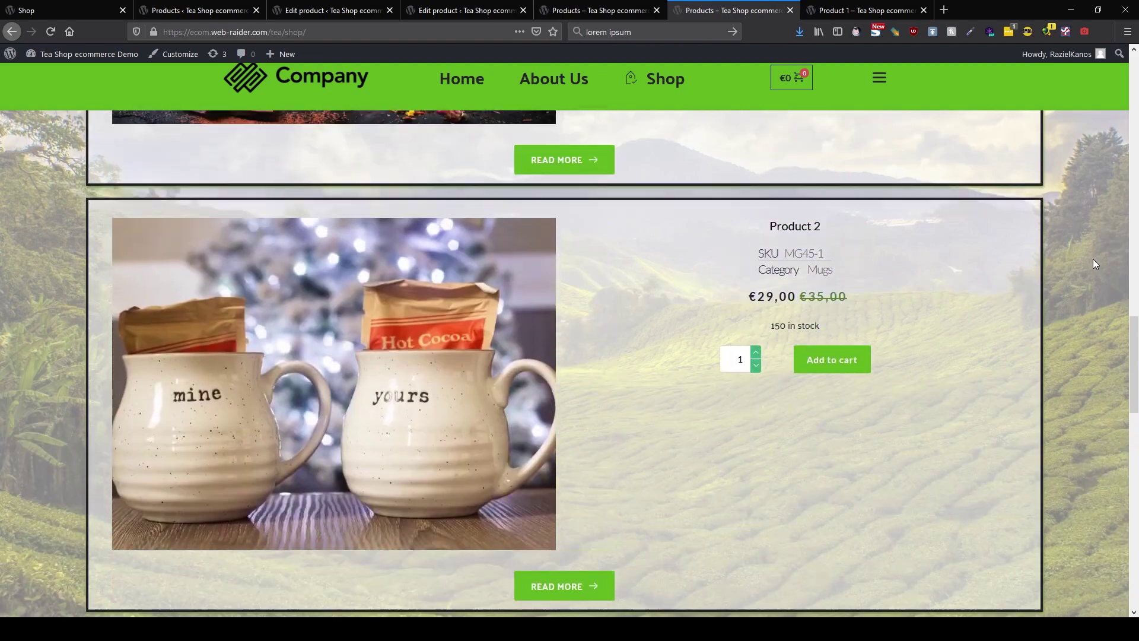
{"action": "scroll", "coordinate": [1092, 259], "scroll_direction": "up", "scroll_amount": 10}
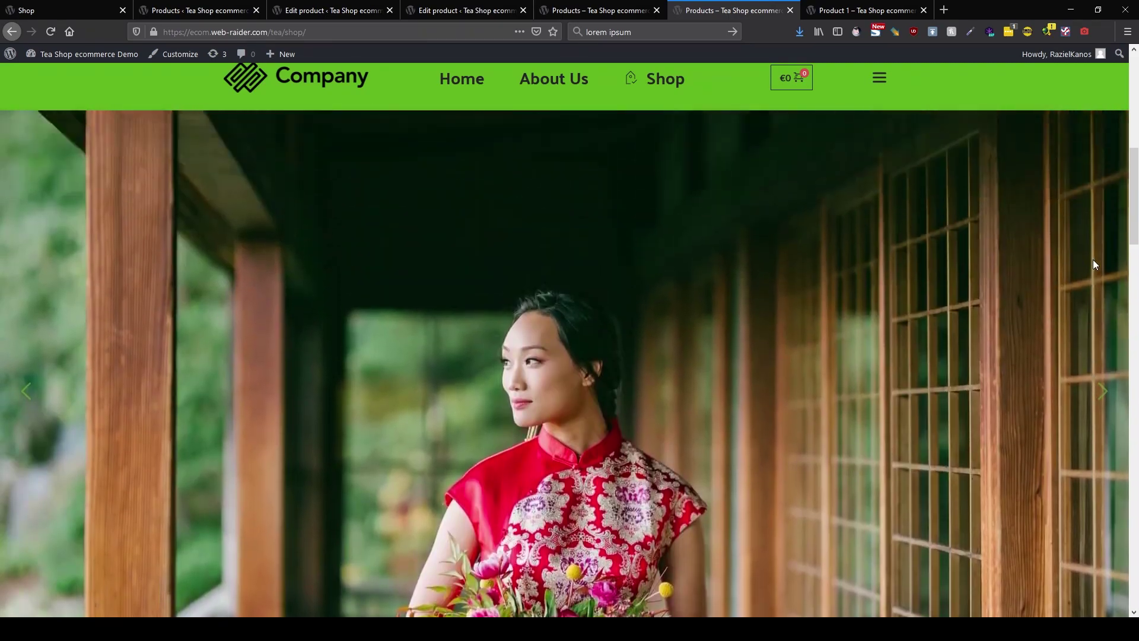
{"action": "scroll", "coordinate": [1091, 261], "scroll_direction": "up", "scroll_amount": 8}
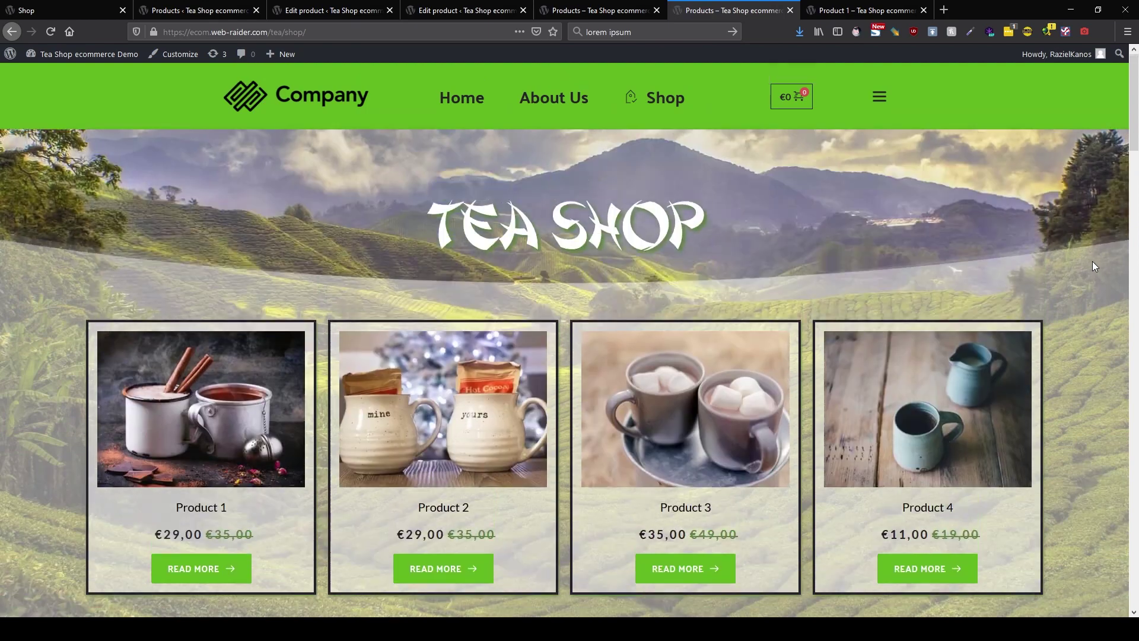
{"action": "scroll", "coordinate": [1091, 261], "scroll_direction": "down", "scroll_amount": 3}
{"action": "scroll", "coordinate": [1091, 261], "scroll_direction": "down", "scroll_amount": 2}
{"action": "left_click", "coordinate": [619, 10]}
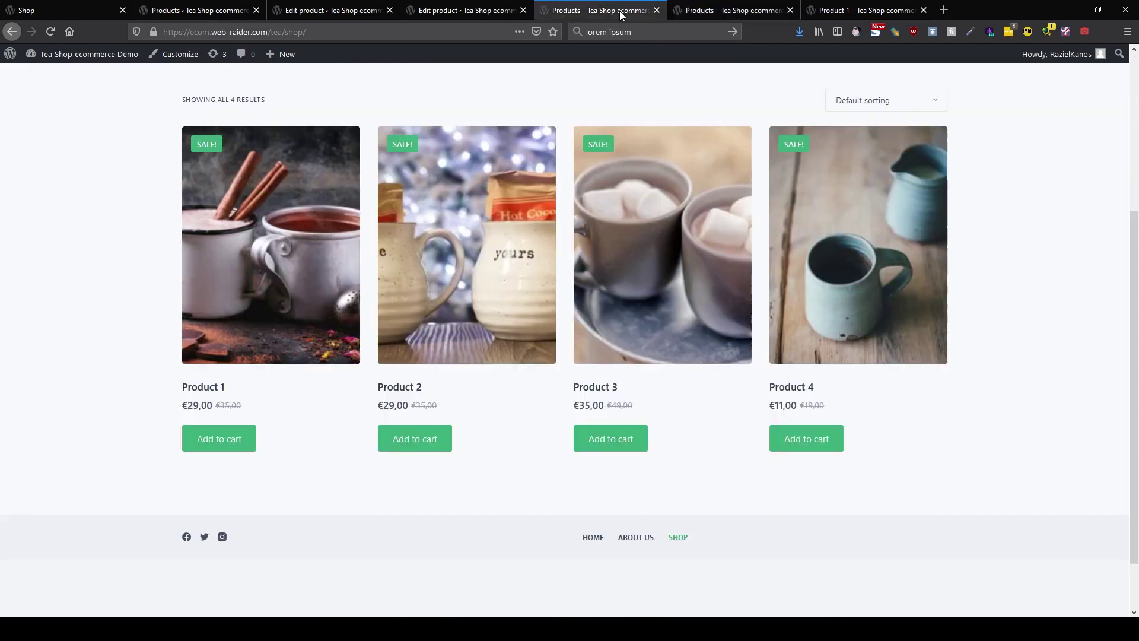
Return to the shop template editor and set the slider block's height to Auto.
{"action": "left_click", "coordinate": [66, 10]}
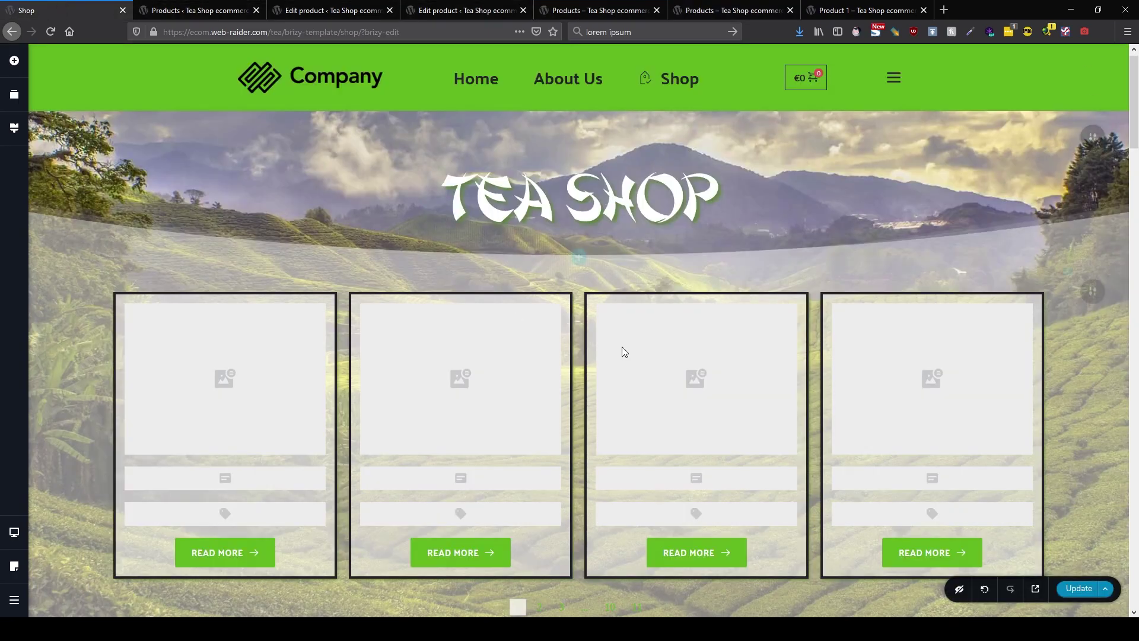
{"action": "scroll", "coordinate": [831, 386], "scroll_direction": "down", "scroll_amount": 5}
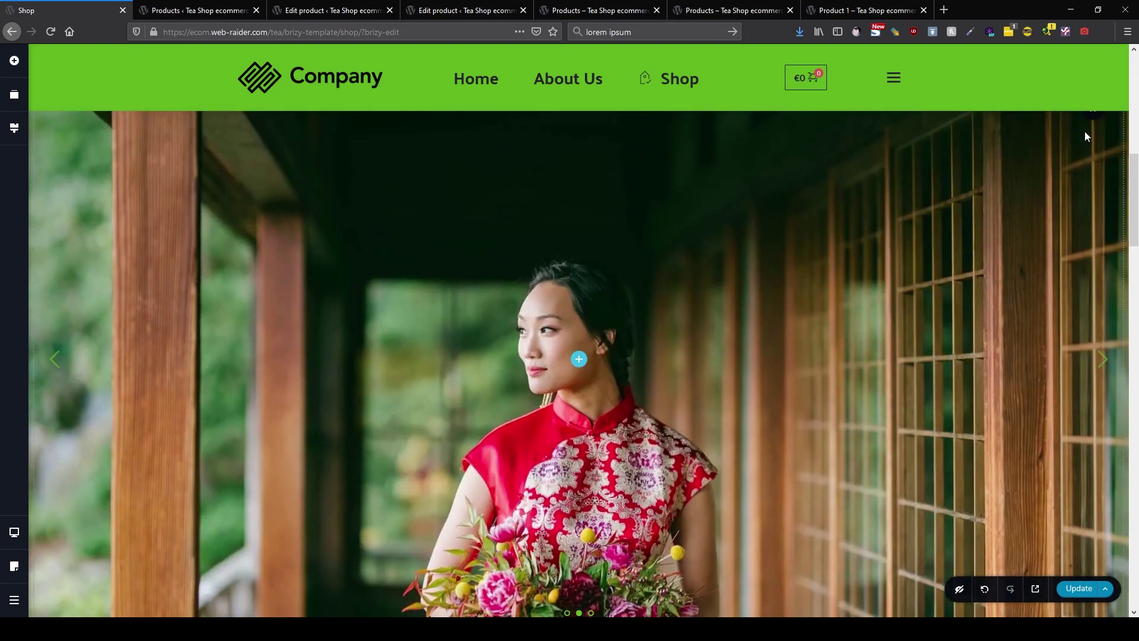
{"action": "scroll", "coordinate": [1080, 196], "scroll_direction": "up", "scroll_amount": 2}
{"action": "mouse_move", "coordinate": [1088, 234]}
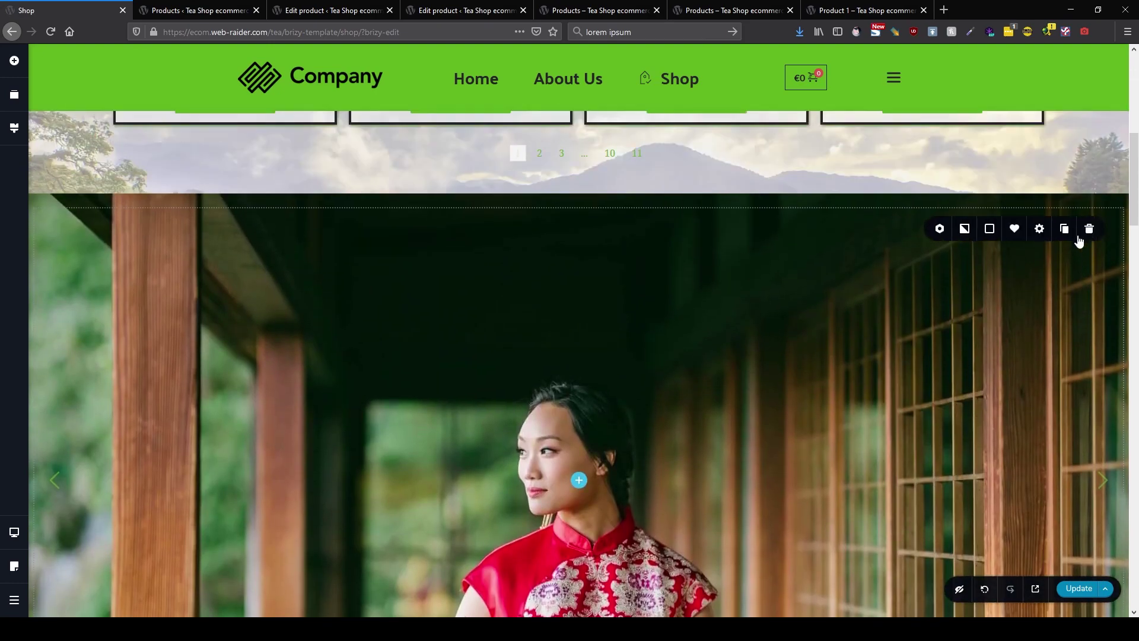
{"action": "left_click", "coordinate": [1039, 229]}
{"action": "left_click", "coordinate": [1074, 296]}
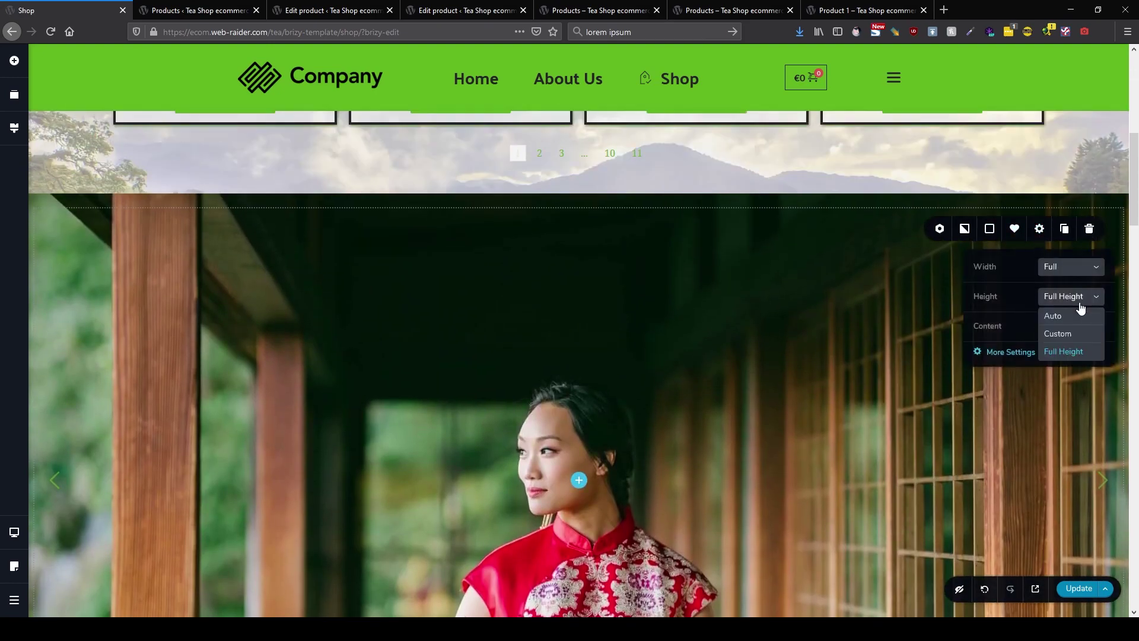
{"action": "left_click", "coordinate": [1053, 316]}
{"action": "left_click", "coordinate": [1105, 245]}
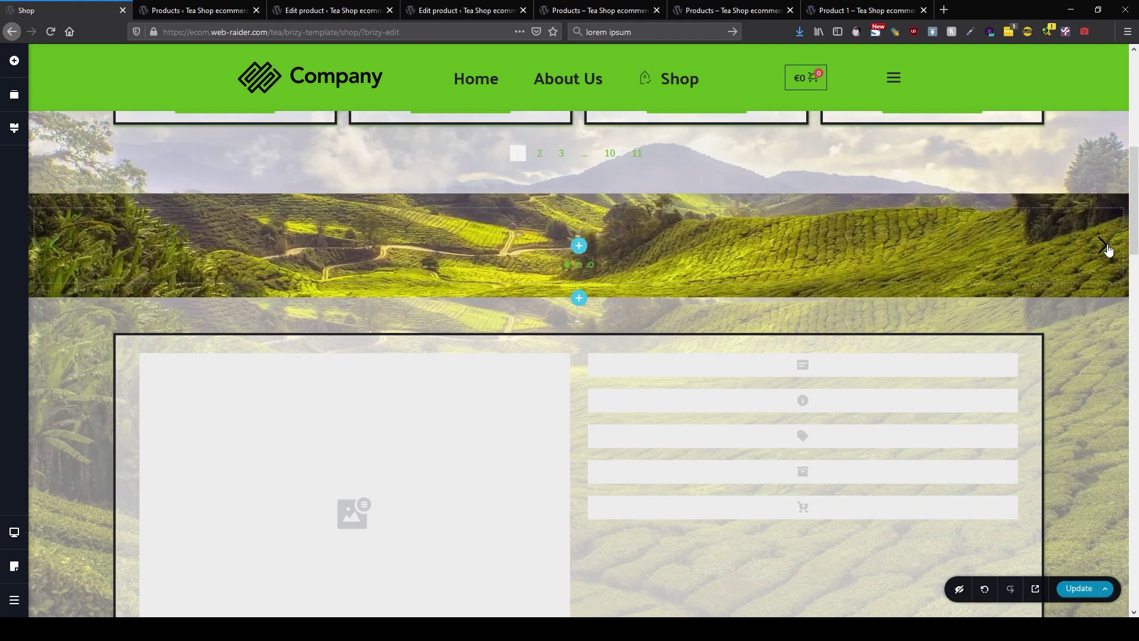
Insert a WooCommerce Products element into the slider's tea field slide.
{"action": "left_click", "coordinate": [578, 245]}
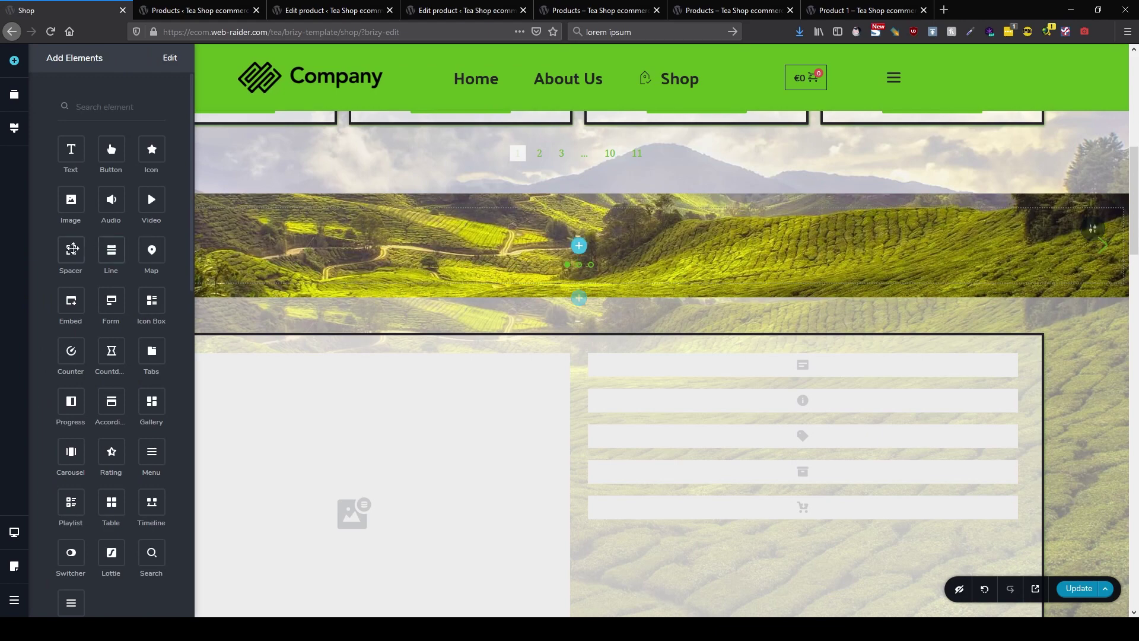
{"action": "scroll", "coordinate": [102, 355], "scroll_direction": "down", "scroll_amount": 10}
{"action": "scroll", "coordinate": [102, 355], "scroll_direction": "down", "scroll_amount": 1}
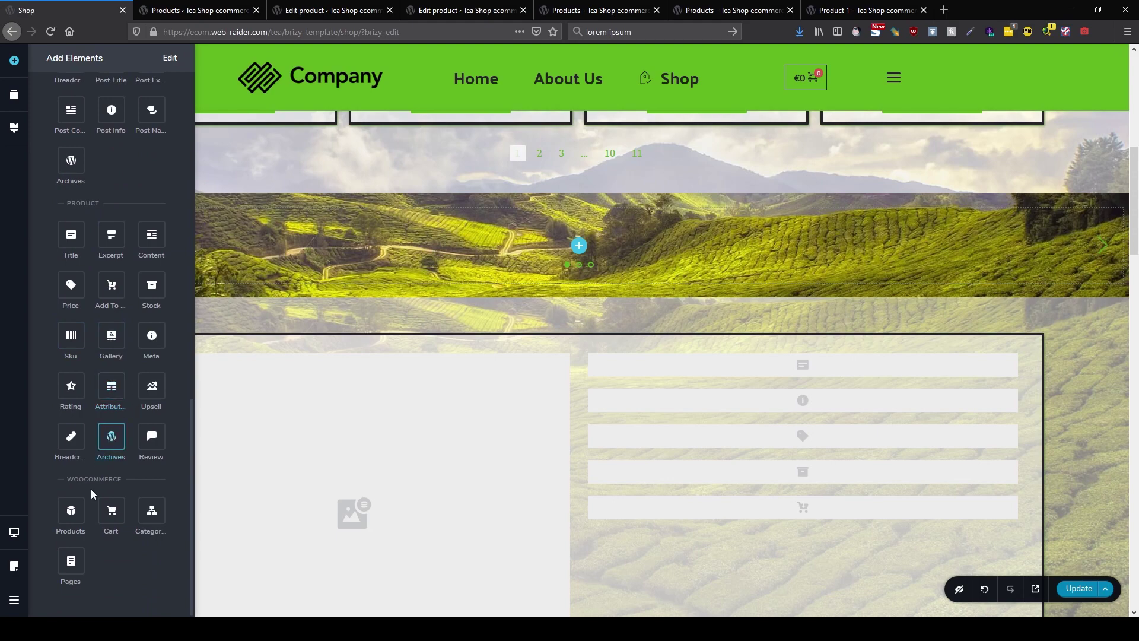
{"action": "left_click_drag", "start_coordinate": [72, 517], "coordinate": [552, 272]}
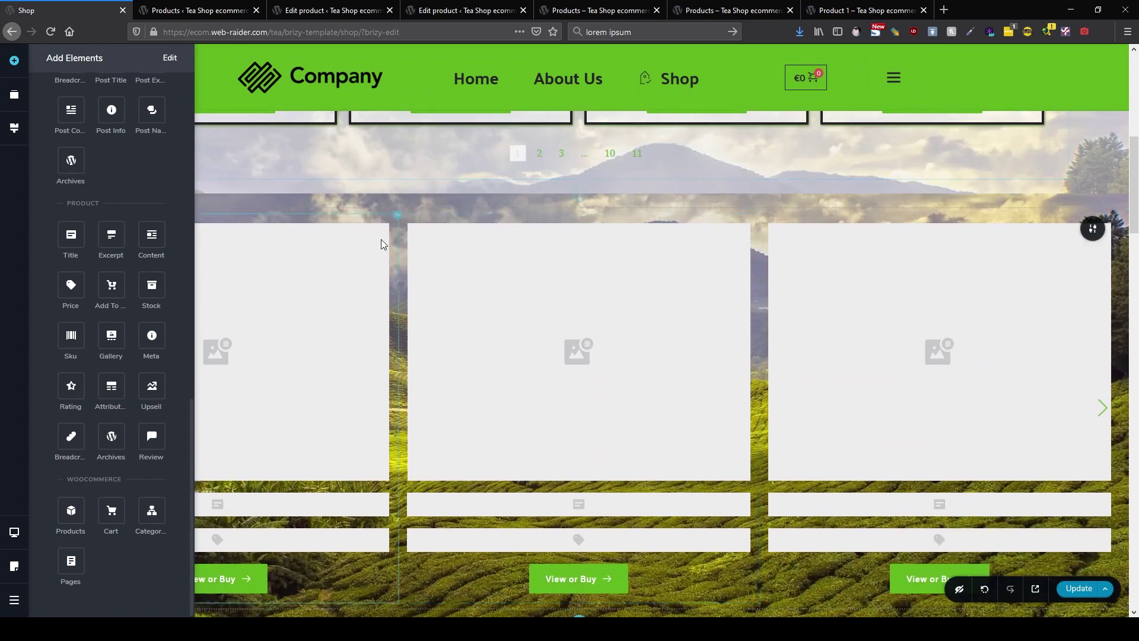
Add a text element above the products in the slide and replace its placeholder text with "Dont miss out our amazing mugs".
{"action": "scroll", "coordinate": [382, 243], "scroll_direction": "up", "scroll_amount": 3}
{"action": "scroll", "coordinate": [119, 201], "scroll_direction": "up", "scroll_amount": 5}
{"action": "scroll", "coordinate": [119, 201], "scroll_direction": "up", "scroll_amount": 2}
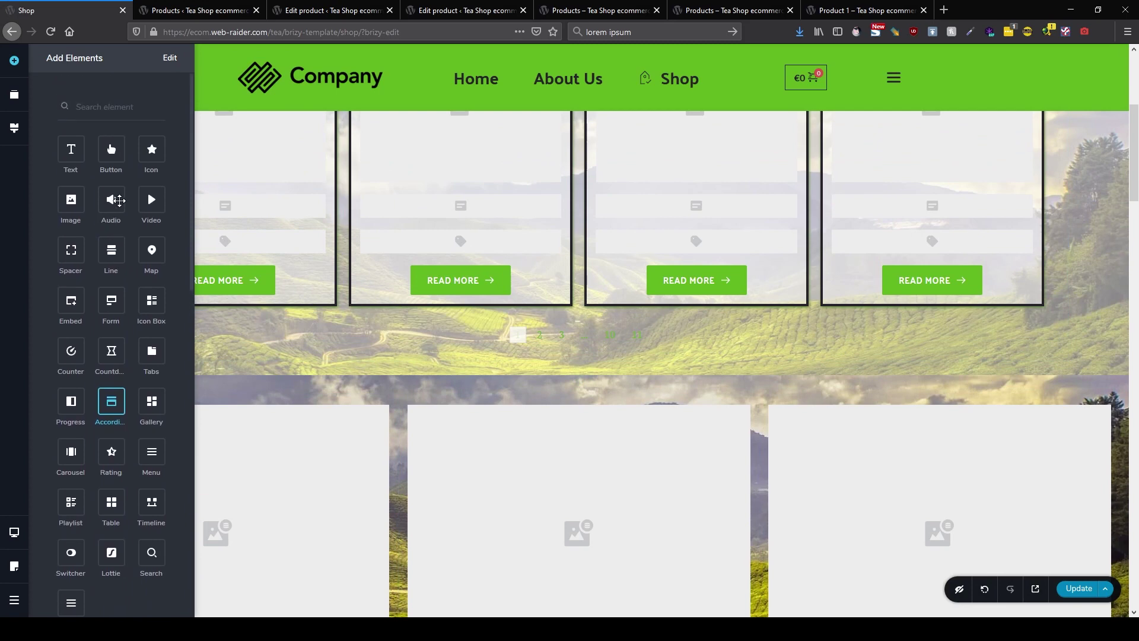
{"action": "left_click_drag", "start_coordinate": [71, 148], "coordinate": [41, 400]}
{"action": "left_click", "coordinate": [605, 402]}
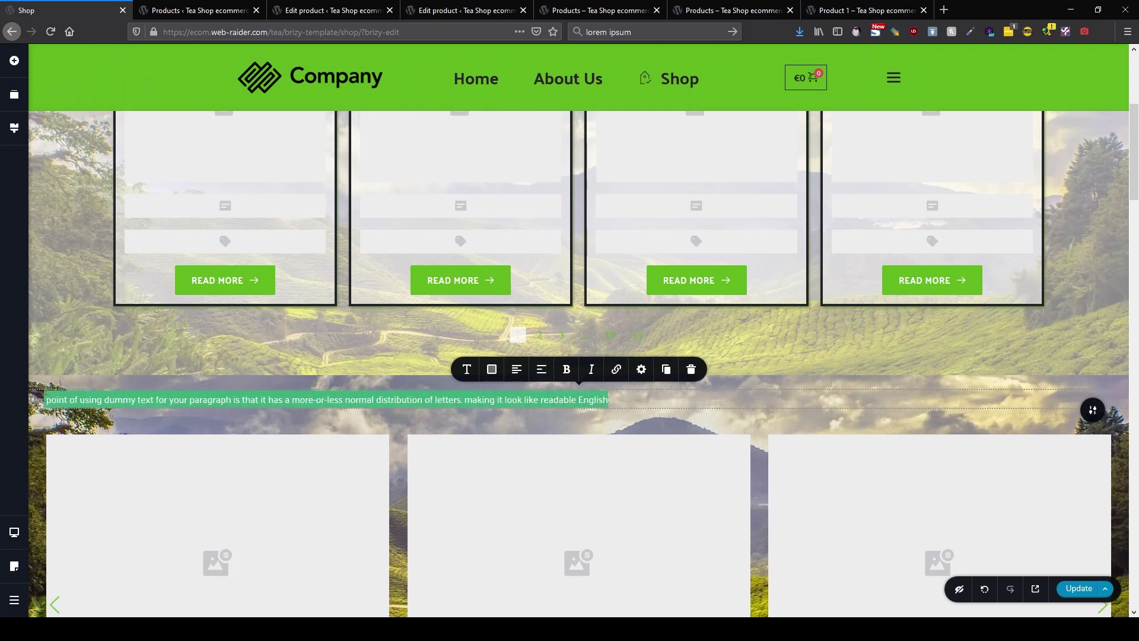
{"action": "key", "text": "BackSpace"}
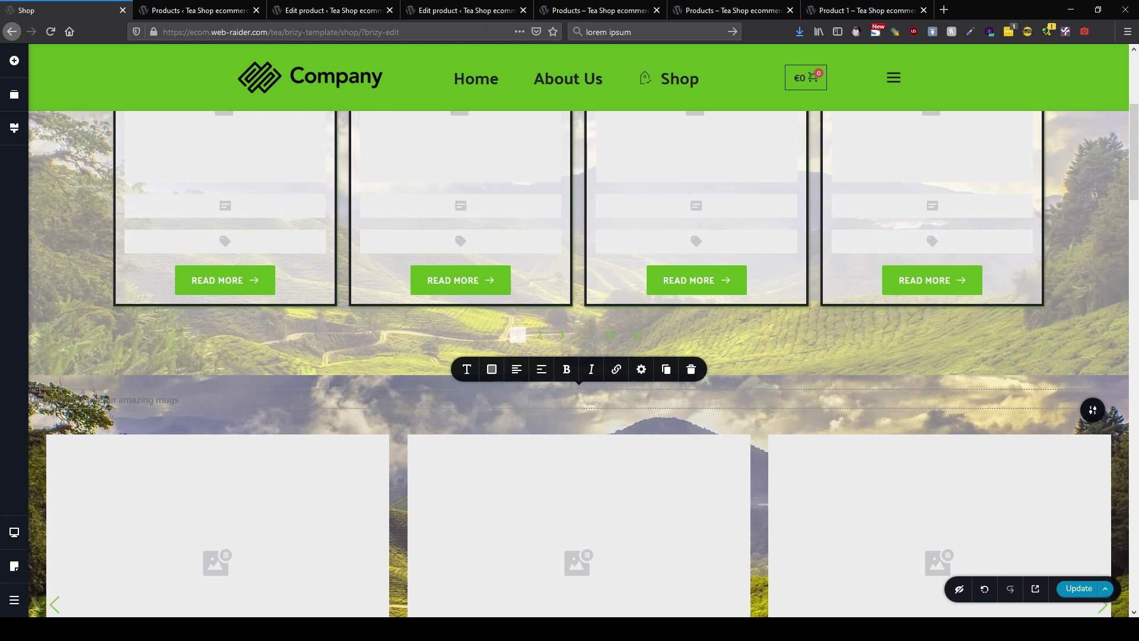
Make the new slide text white and align it to the center.
{"action": "key", "text": "ctrl+a"}
{"action": "left_click", "coordinate": [492, 371]}
{"action": "left_click", "coordinate": [466, 369]}
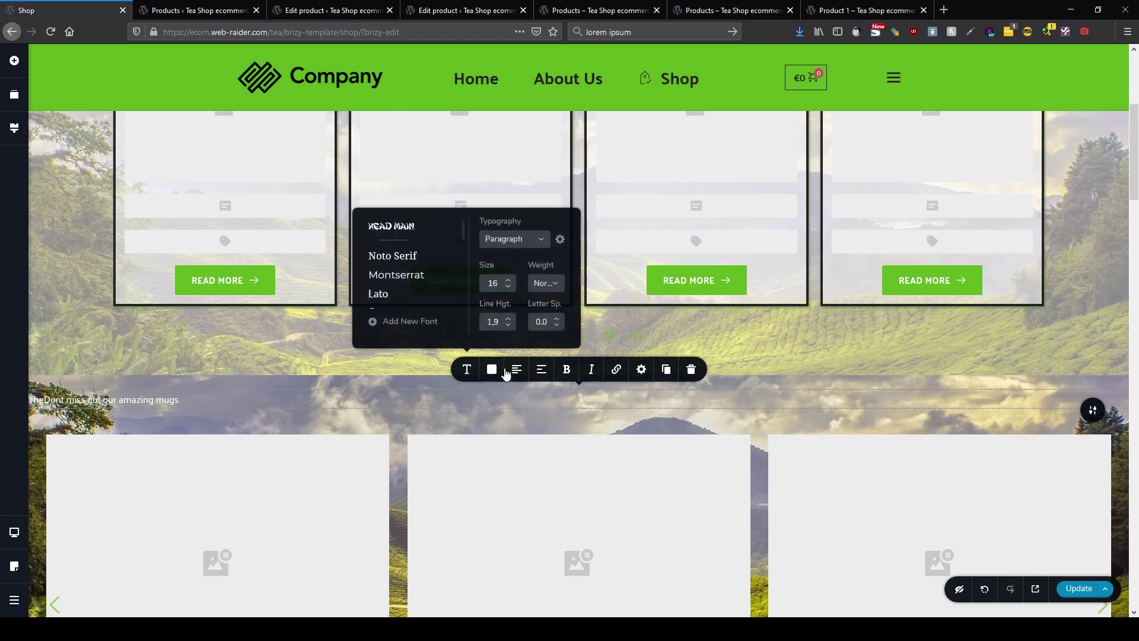
{"action": "left_click", "coordinate": [516, 371]}
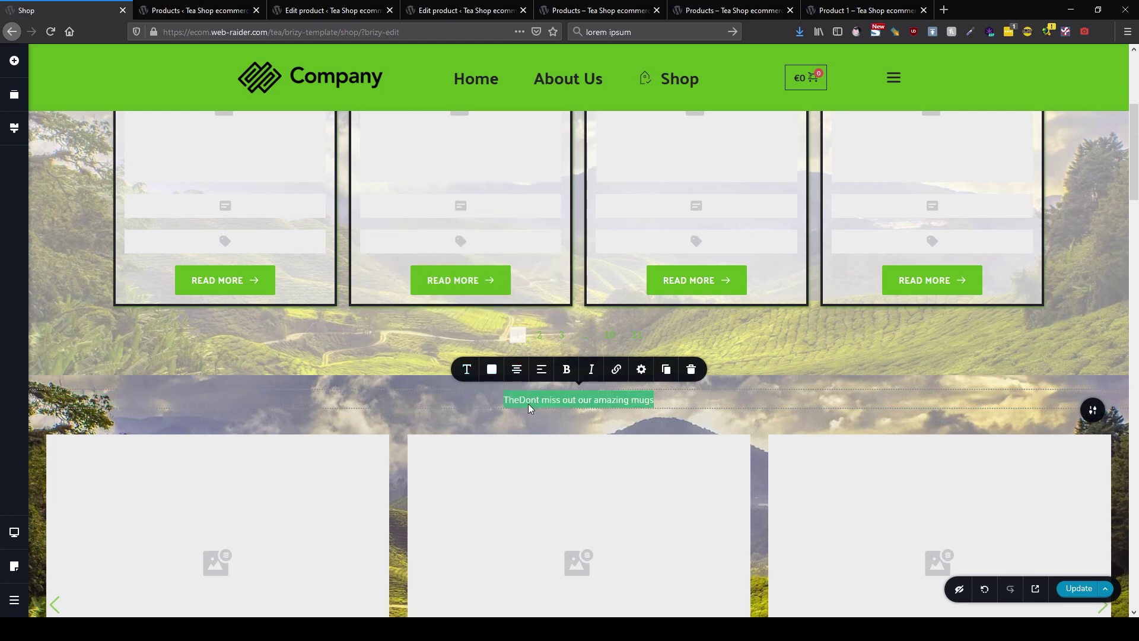
Remove the stray "The" at the start of the slide text and apply the Heading 1 typography.
{"action": "left_click", "coordinate": [521, 400]}
{"action": "key", "text": "BackSpace"}
{"action": "left_click", "coordinate": [468, 372]}
{"action": "left_click", "coordinate": [510, 239]}
{"action": "left_click", "coordinate": [522, 323]}
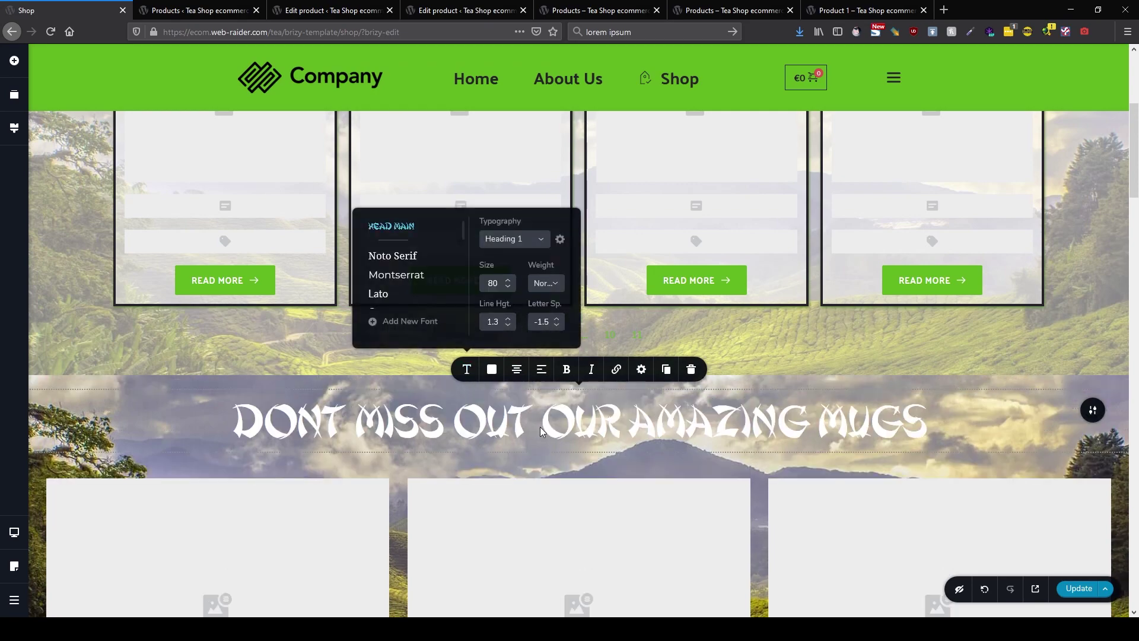
Insert a two-column row between the slide's heading and the products.
{"action": "scroll", "coordinate": [499, 430], "scroll_direction": "down", "scroll_amount": 3}
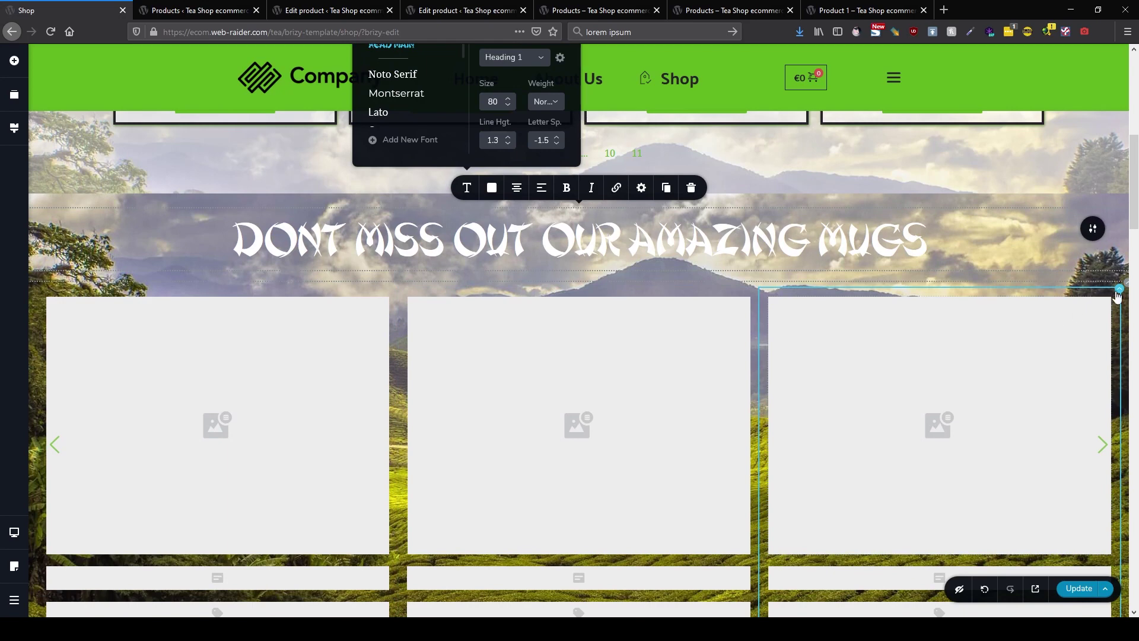
{"action": "left_click", "coordinate": [1121, 291]}
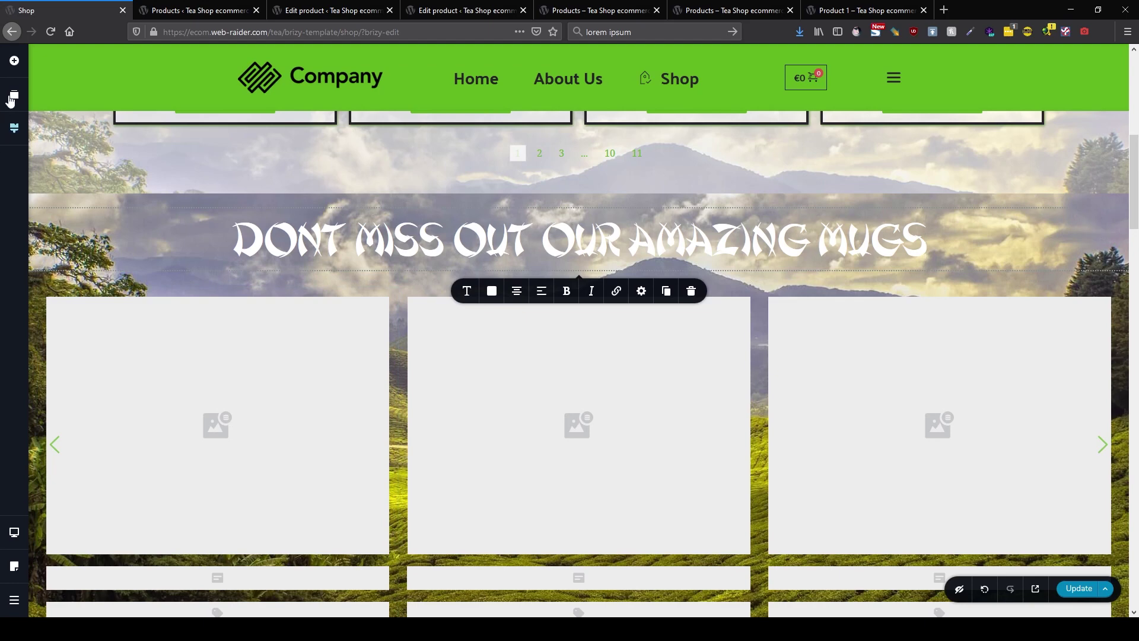
{"action": "left_click", "coordinate": [13, 60]}
{"action": "scroll", "coordinate": [77, 284], "scroll_direction": "down", "scroll_amount": 5}
{"action": "left_click_drag", "start_coordinate": [77, 284], "coordinate": [504, 287]}
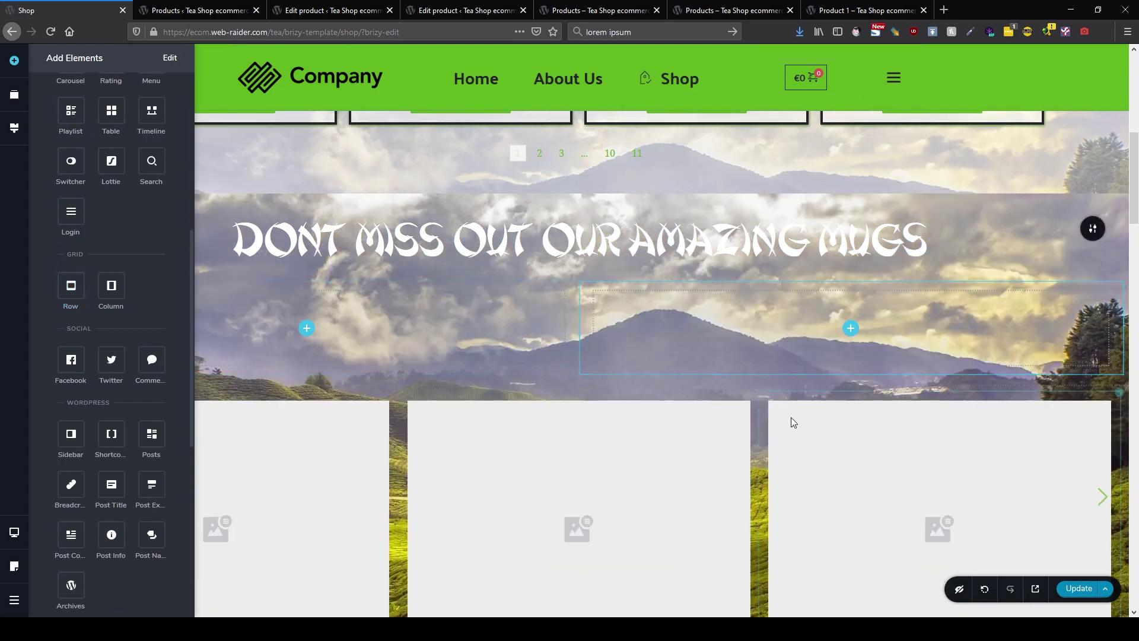
Move the products' image placeholder into the new row's first column and delete the empty second column.
{"action": "scroll", "coordinate": [575, 466], "scroll_direction": "down", "scroll_amount": 3}
{"action": "left_click", "coordinate": [305, 324]}
{"action": "left_click_drag", "start_coordinate": [305, 324], "coordinate": [305, 224]}
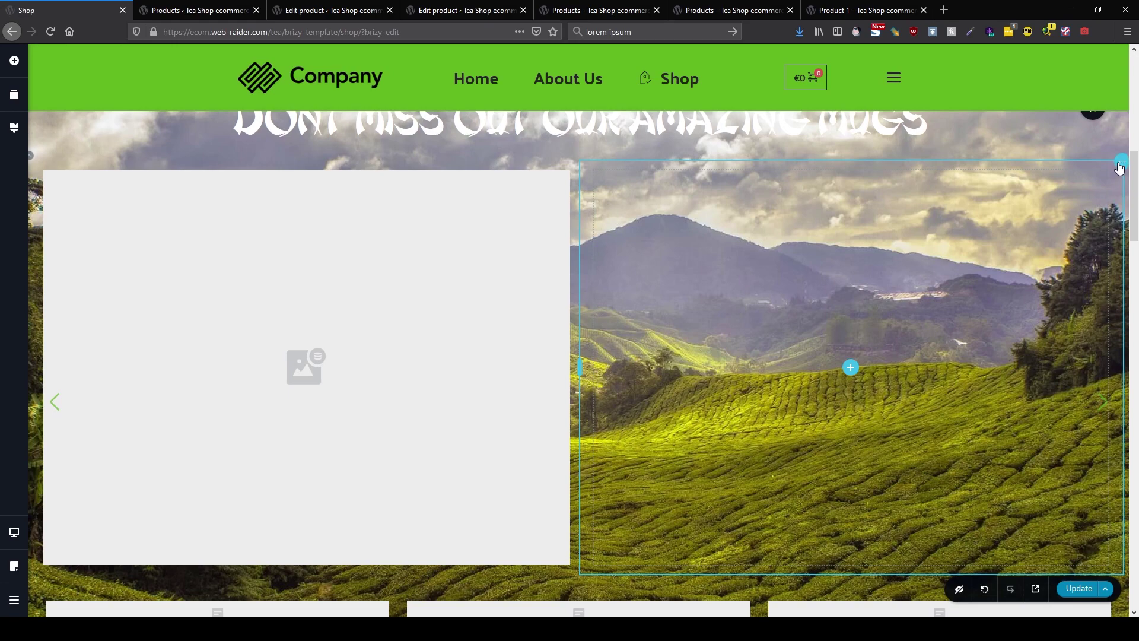
{"action": "left_click", "coordinate": [1120, 171]}
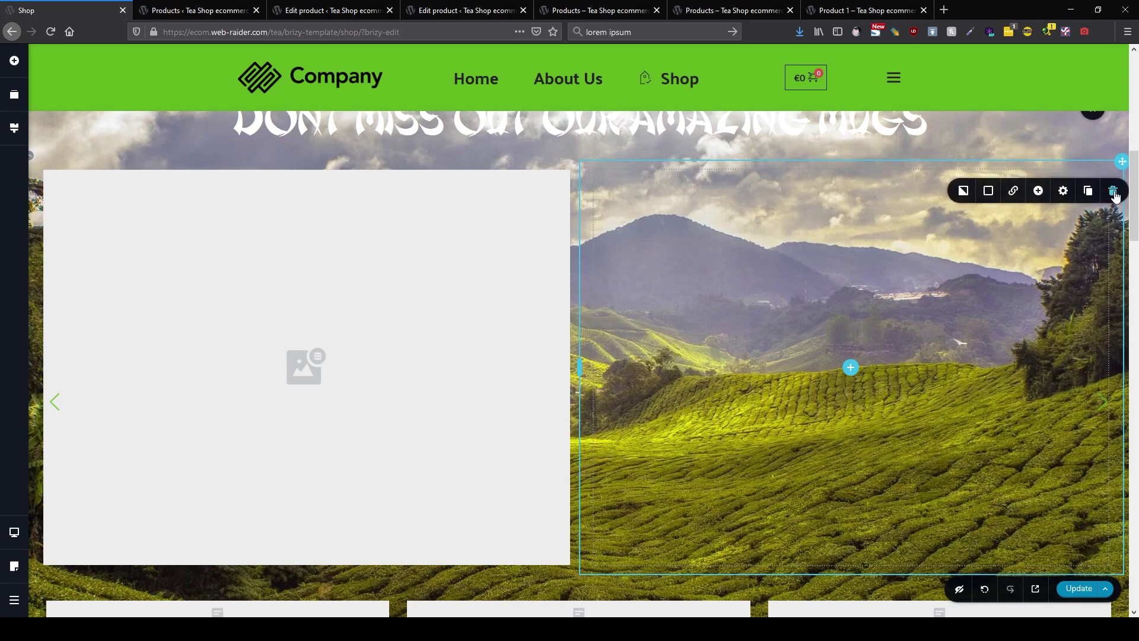
{"action": "left_click", "coordinate": [1113, 192]}
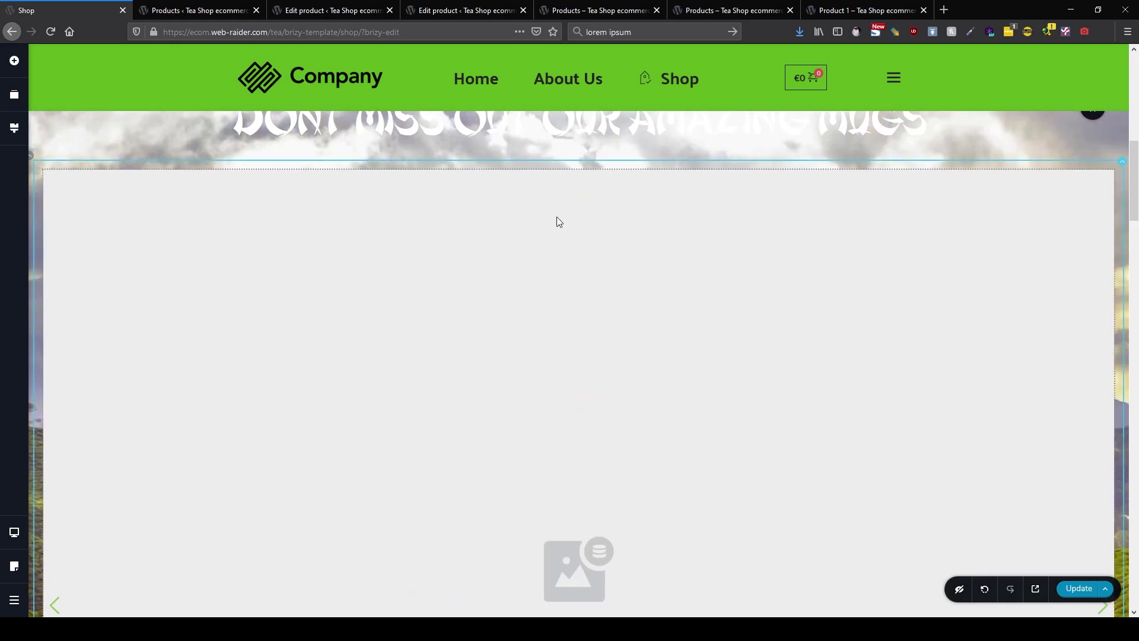
Set the row's remaining column to 90% width and remove the product image placeholder from it.
{"action": "left_click", "coordinate": [34, 159]}
{"action": "left_click", "coordinate": [120, 186]}
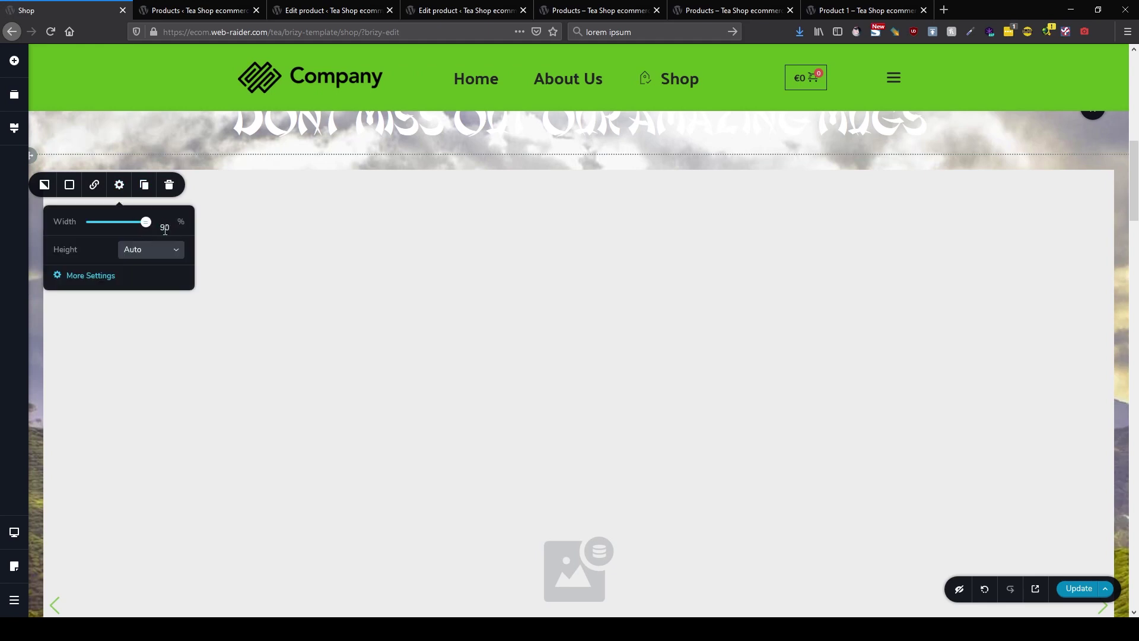
{"action": "scroll", "coordinate": [539, 373], "scroll_direction": "down", "scroll_amount": 8}
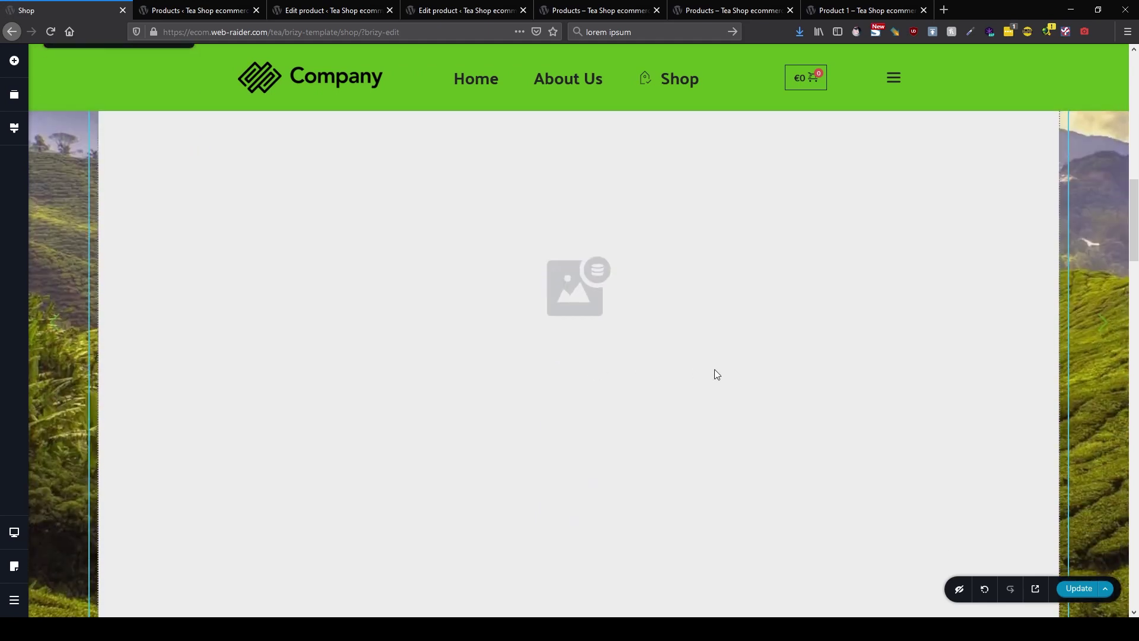
{"action": "scroll", "coordinate": [816, 387], "scroll_direction": "down", "scroll_amount": 4}
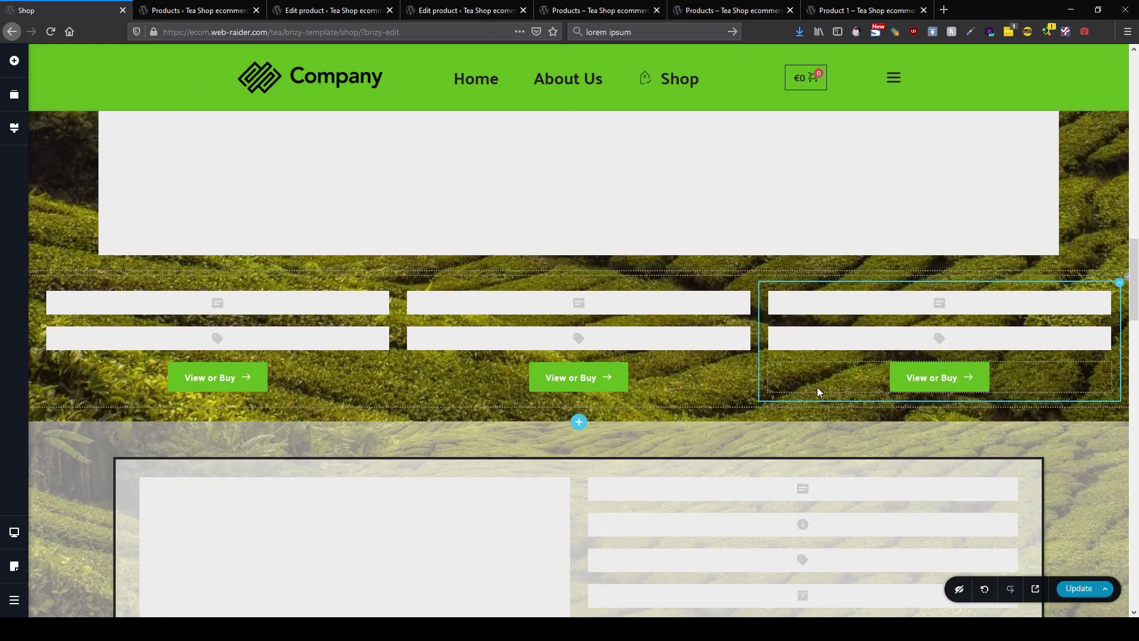
{"action": "scroll", "coordinate": [817, 387], "scroll_direction": "up", "scroll_amount": 11}
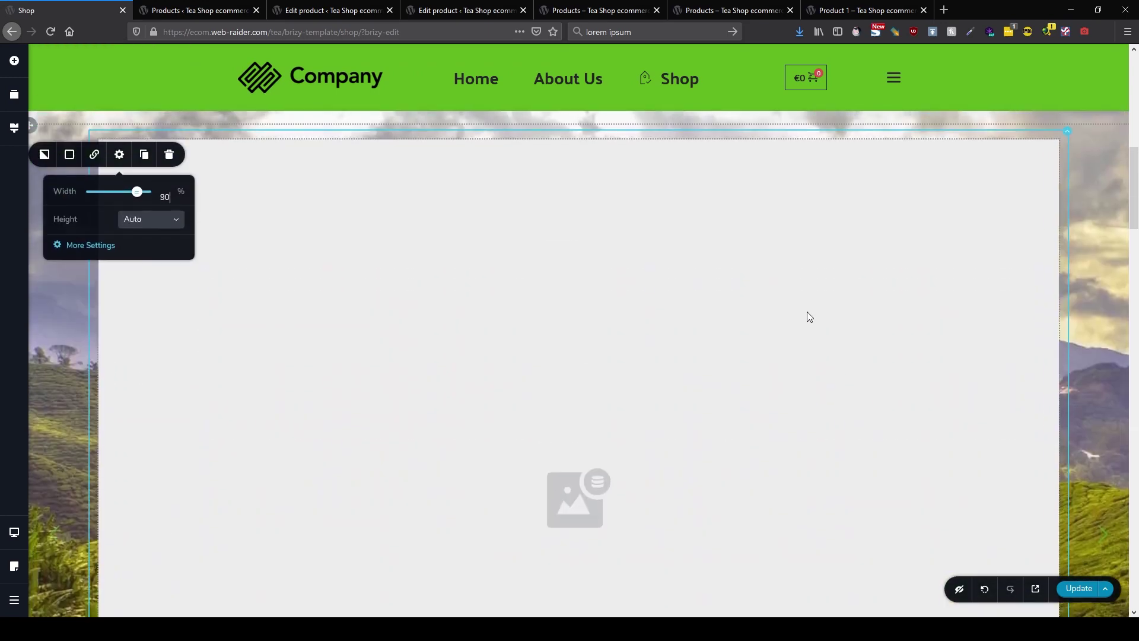
{"action": "scroll", "coordinate": [806, 315], "scroll_direction": "down", "scroll_amount": 11}
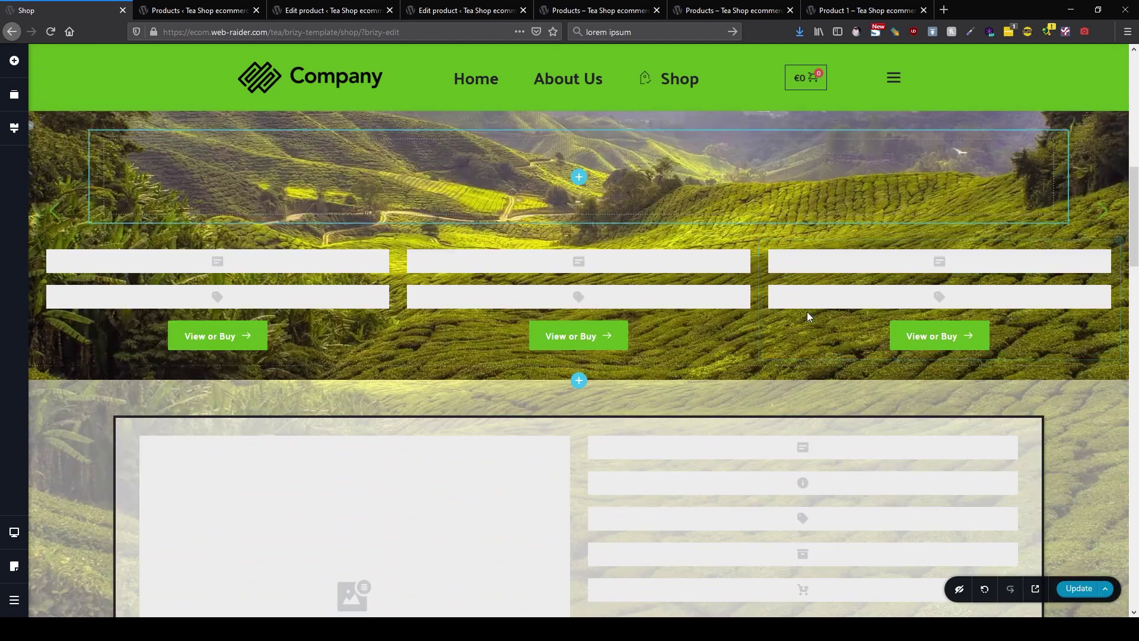
Delete the three-column Products element from the slide.
{"action": "left_click", "coordinate": [111, 265]}
{"action": "left_click", "coordinate": [1125, 238]}
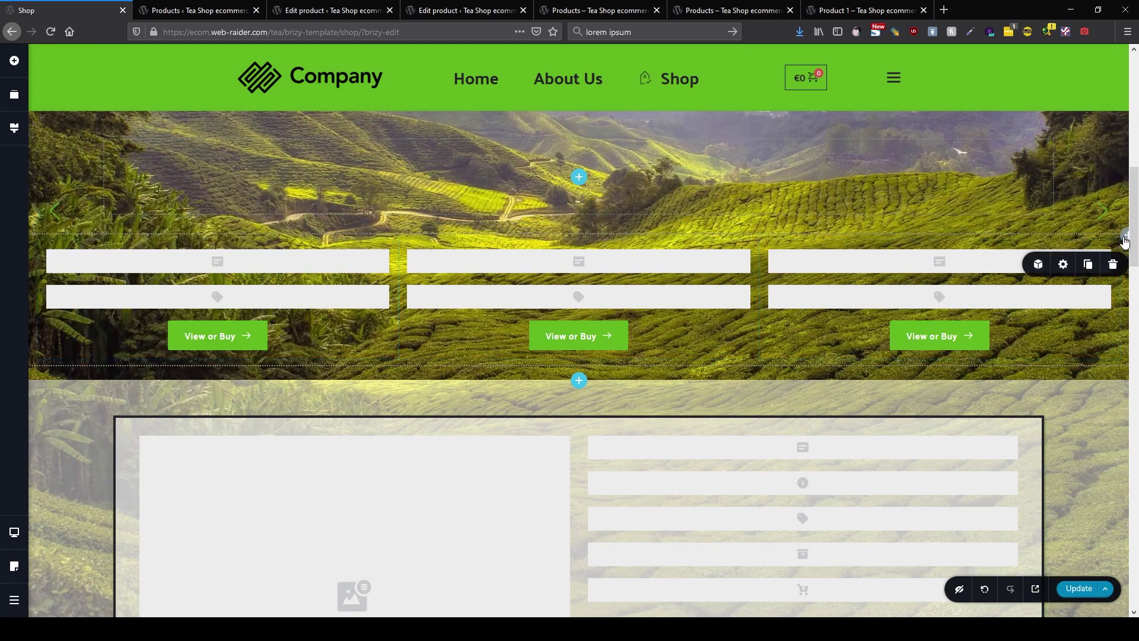
{"action": "left_click", "coordinate": [1118, 268]}
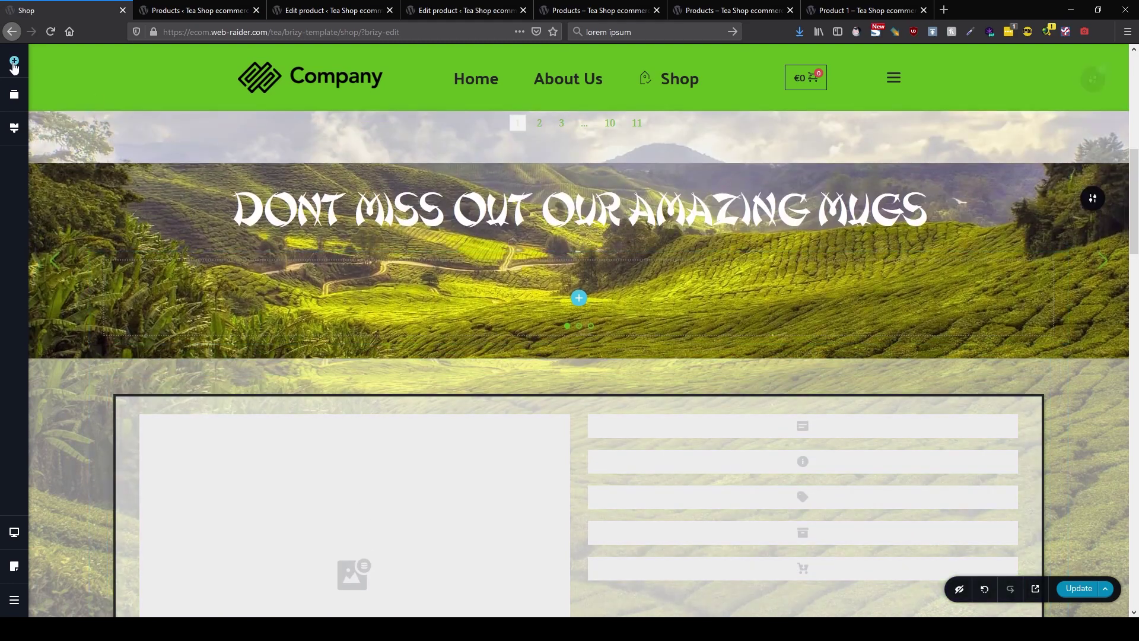
Find the Products element and add it to the slide below the mugs heading.
{"action": "left_click", "coordinate": [14, 60]}
{"action": "left_click", "coordinate": [121, 118]}
{"action": "type", "text": "p"}
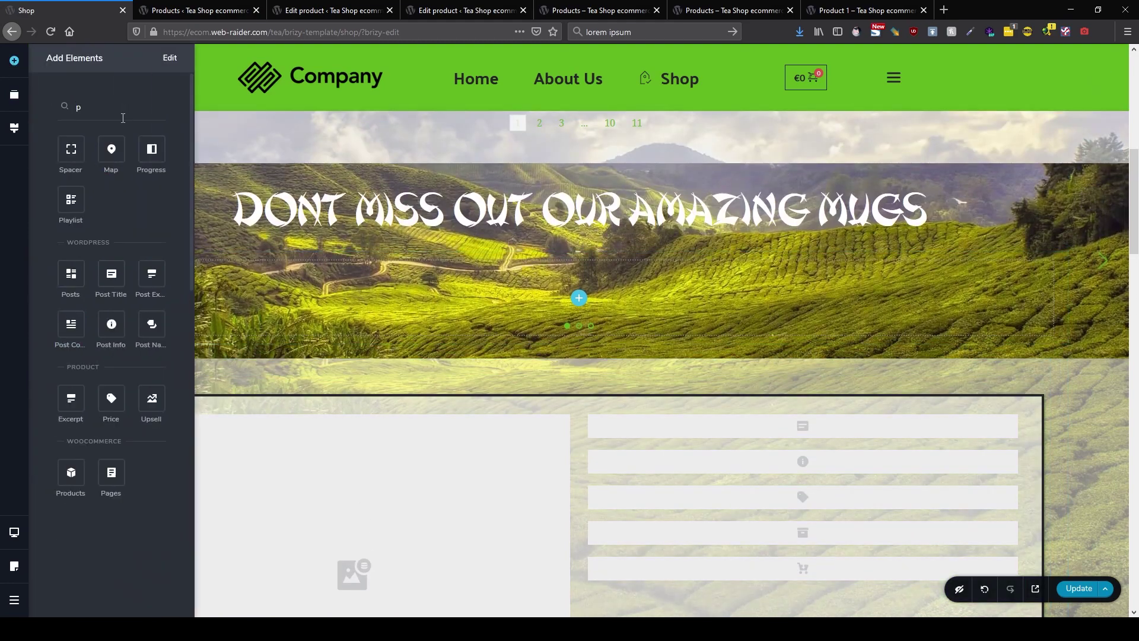
{"action": "type", "text": "ro"}
{"action": "left_click_drag", "start_coordinate": [67, 214], "coordinate": [575, 308]}
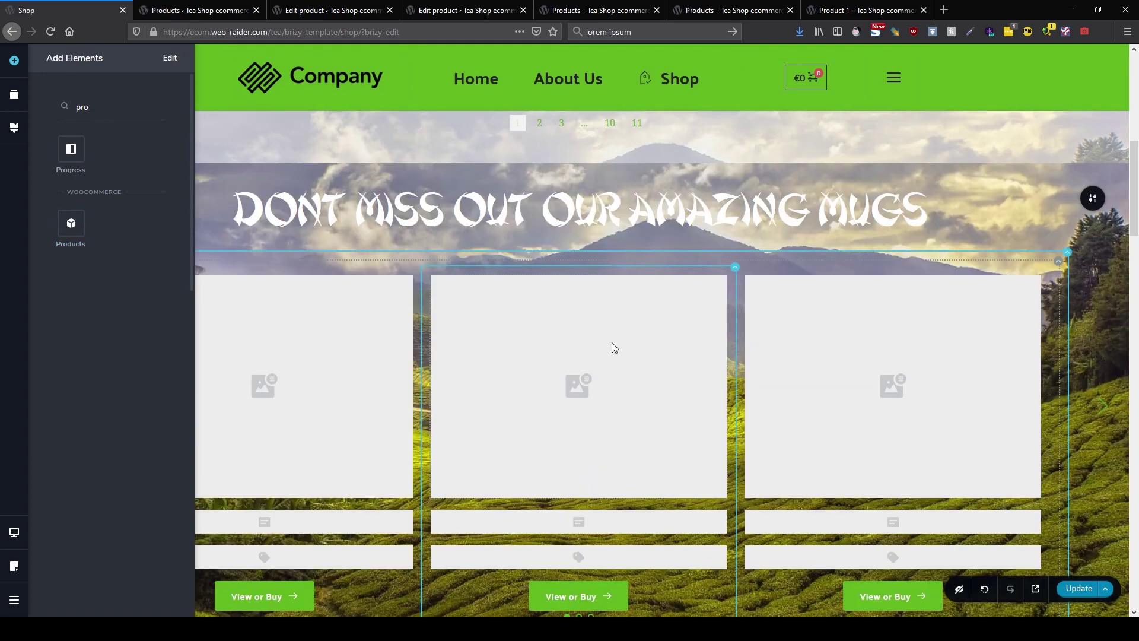
{"action": "scroll", "coordinate": [626, 361], "scroll_direction": "down", "scroll_amount": 3}
{"action": "left_click", "coordinate": [1078, 343]}
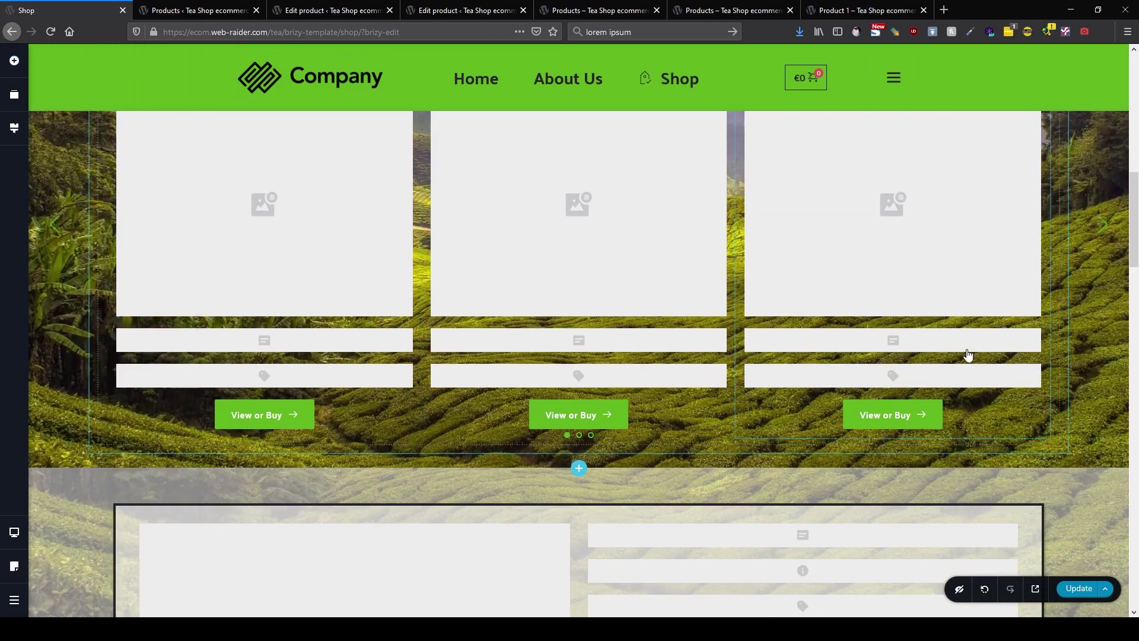
{"action": "scroll", "coordinate": [972, 352], "scroll_direction": "up", "scroll_amount": 4}
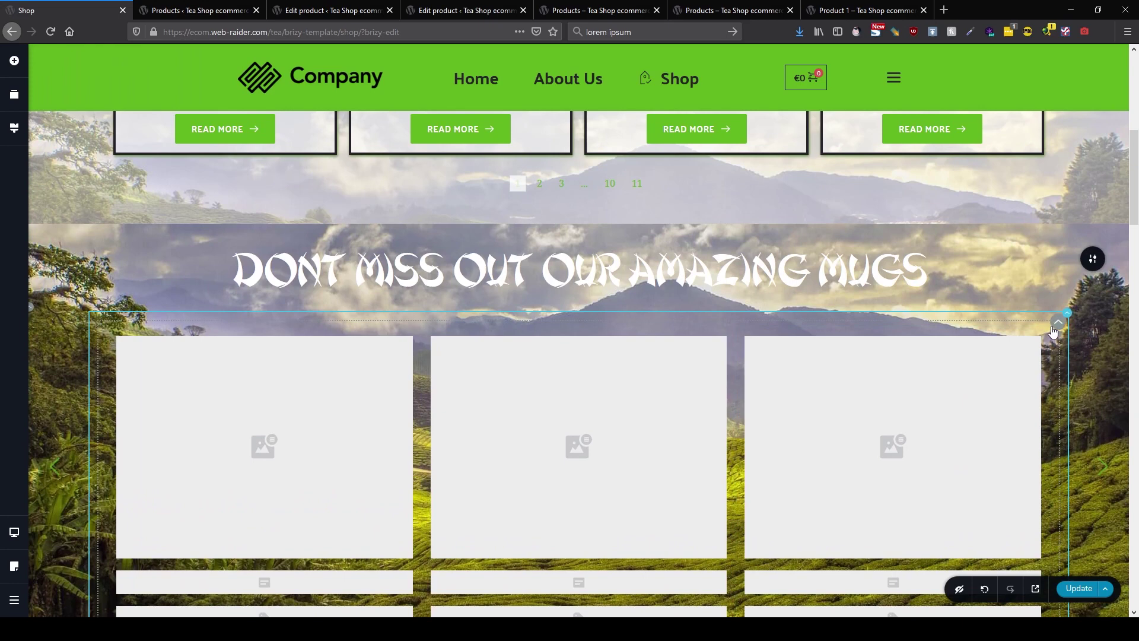
Filter the slide's products to the Mugs category.
{"action": "left_click", "coordinate": [1048, 328]}
{"action": "left_click", "coordinate": [1021, 293]}
{"action": "left_click", "coordinate": [1017, 169]}
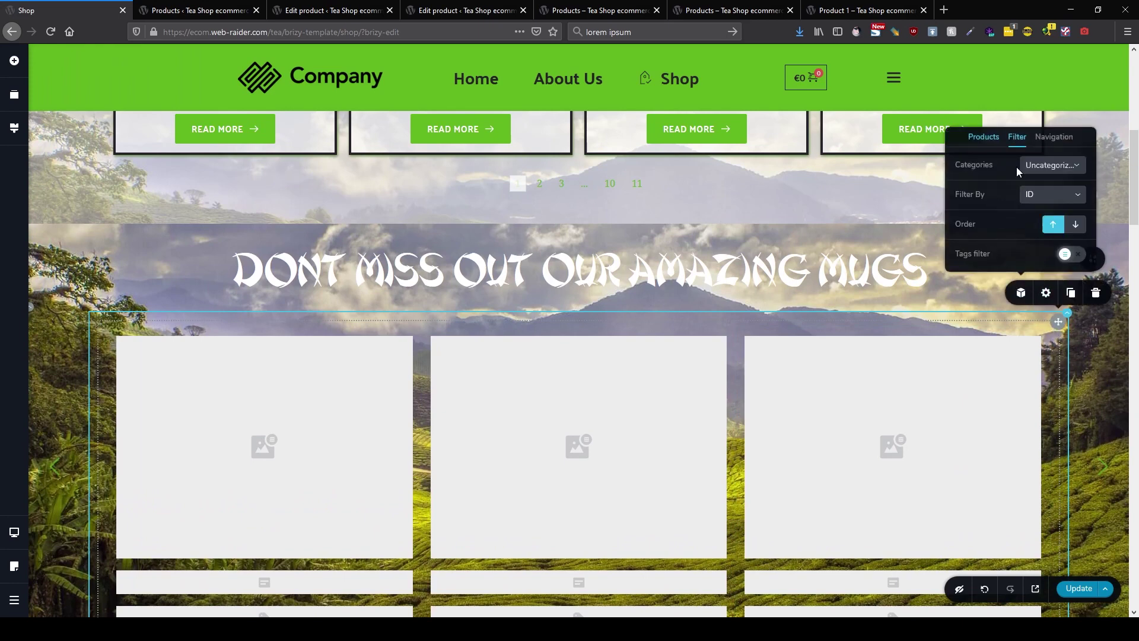
{"action": "left_click", "coordinate": [1062, 166]}
{"action": "left_click", "coordinate": [1042, 220]}
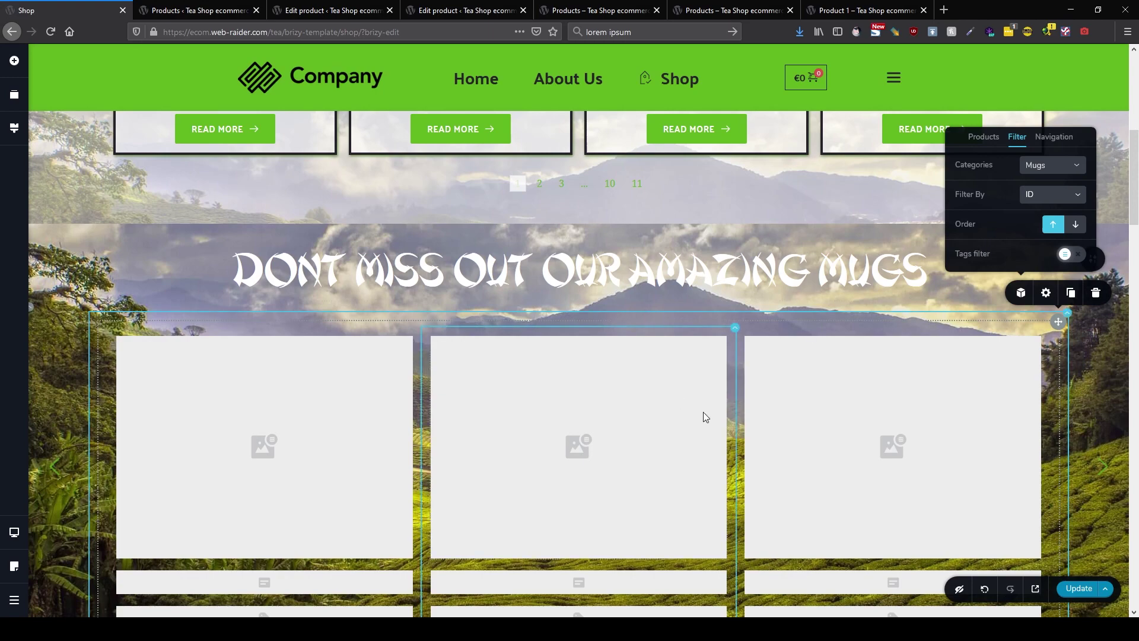
{"action": "scroll", "coordinate": [703, 412], "scroll_direction": "down", "scroll_amount": 2}
{"action": "left_click", "coordinate": [1094, 410]}
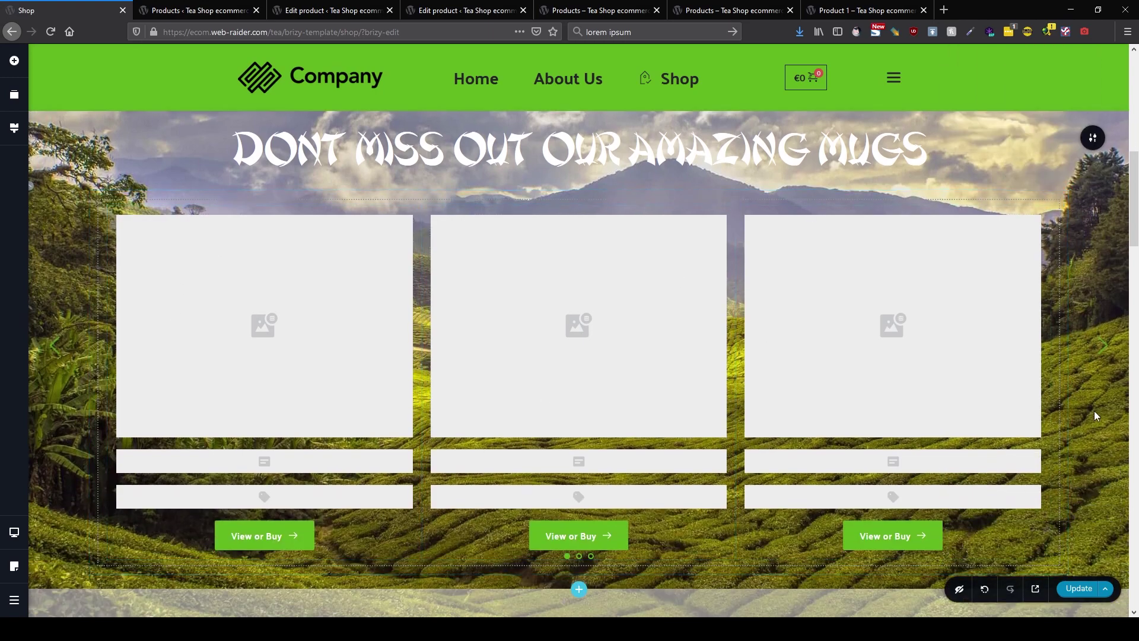
Review the page layout from the product grid through the mugs slider to the product list.
{"action": "scroll", "coordinate": [1094, 411], "scroll_direction": "down", "scroll_amount": 3}
{"action": "scroll", "coordinate": [1093, 413], "scroll_direction": "up", "scroll_amount": 3}
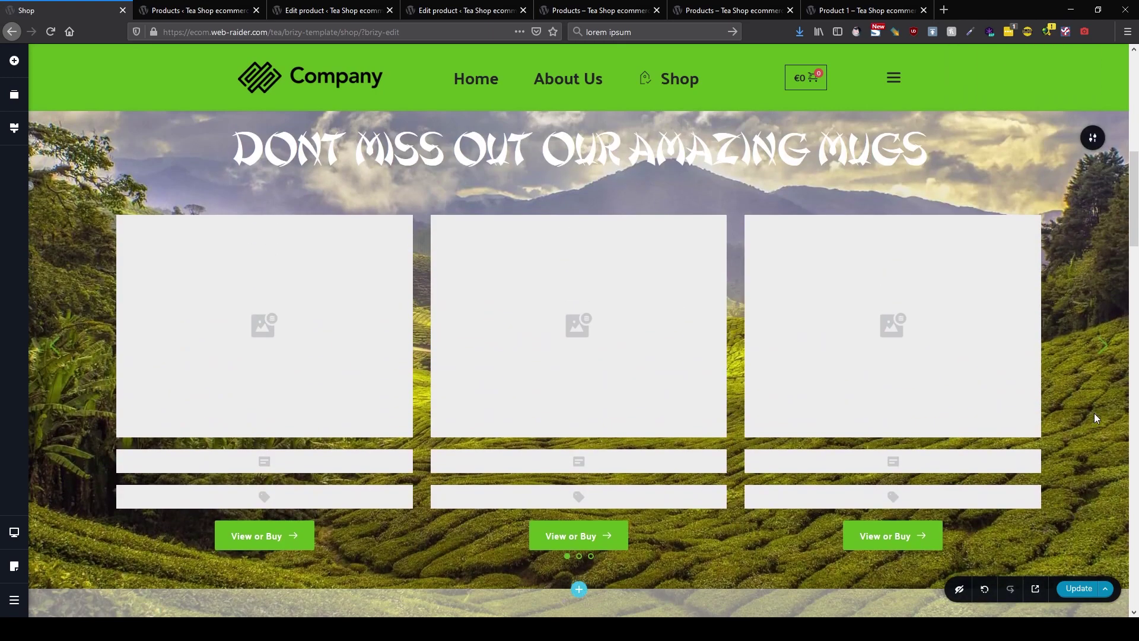
{"action": "scroll", "coordinate": [1094, 417], "scroll_direction": "up", "scroll_amount": 7}
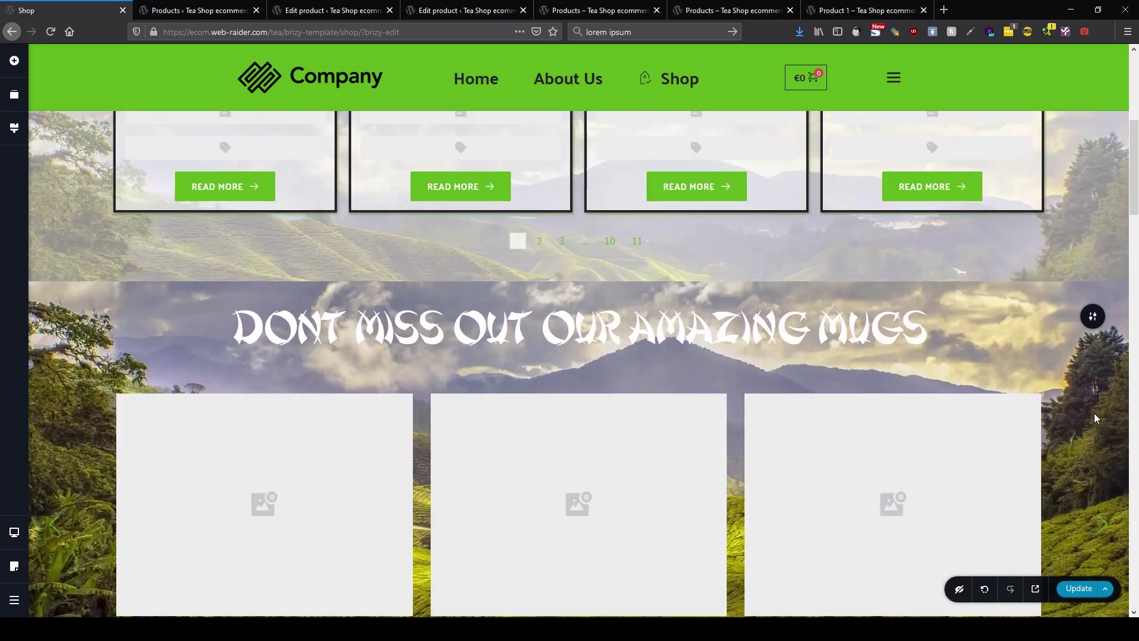
{"action": "scroll", "coordinate": [1094, 417], "scroll_direction": "down", "scroll_amount": 5}
{"action": "scroll", "coordinate": [949, 364], "scroll_direction": "down", "scroll_amount": 3}
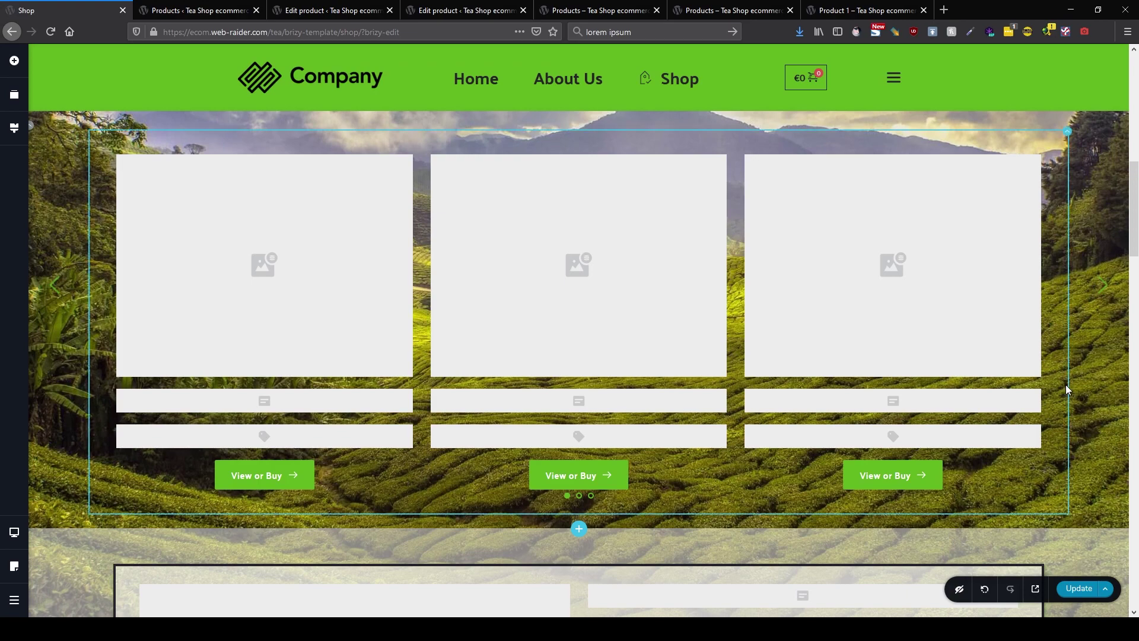
{"action": "scroll", "coordinate": [1087, 395], "scroll_direction": "up", "scroll_amount": 4}
{"action": "scroll", "coordinate": [1087, 393], "scroll_direction": "up", "scroll_amount": 6}
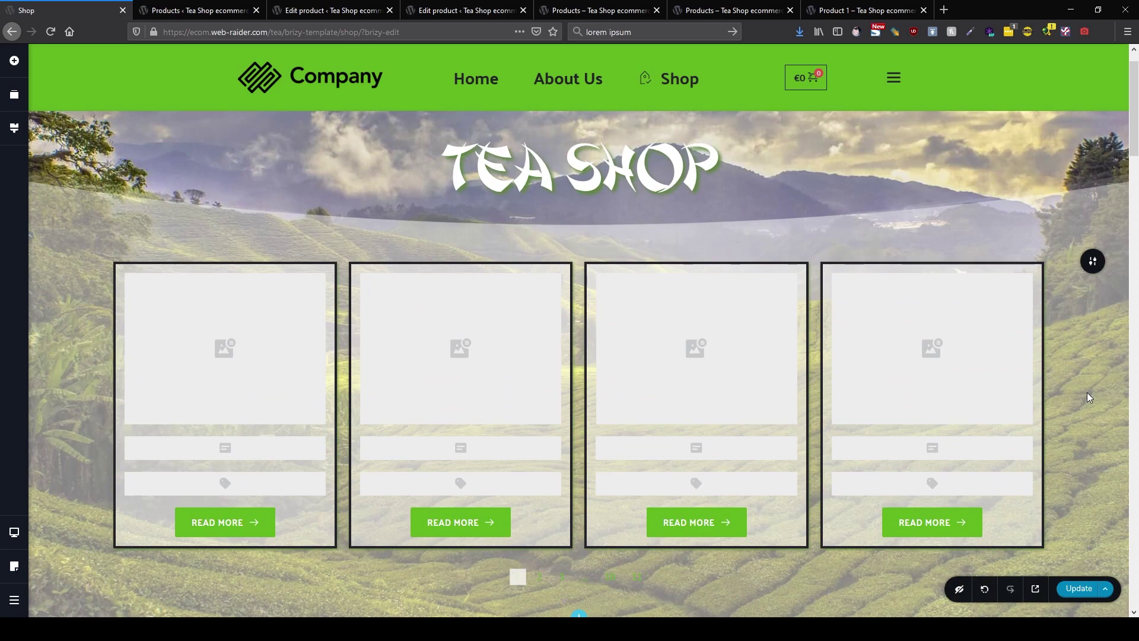
{"action": "scroll", "coordinate": [1086, 393], "scroll_direction": "down", "scroll_amount": 6}
{"action": "scroll", "coordinate": [1088, 394], "scroll_direction": "down", "scroll_amount": 15}
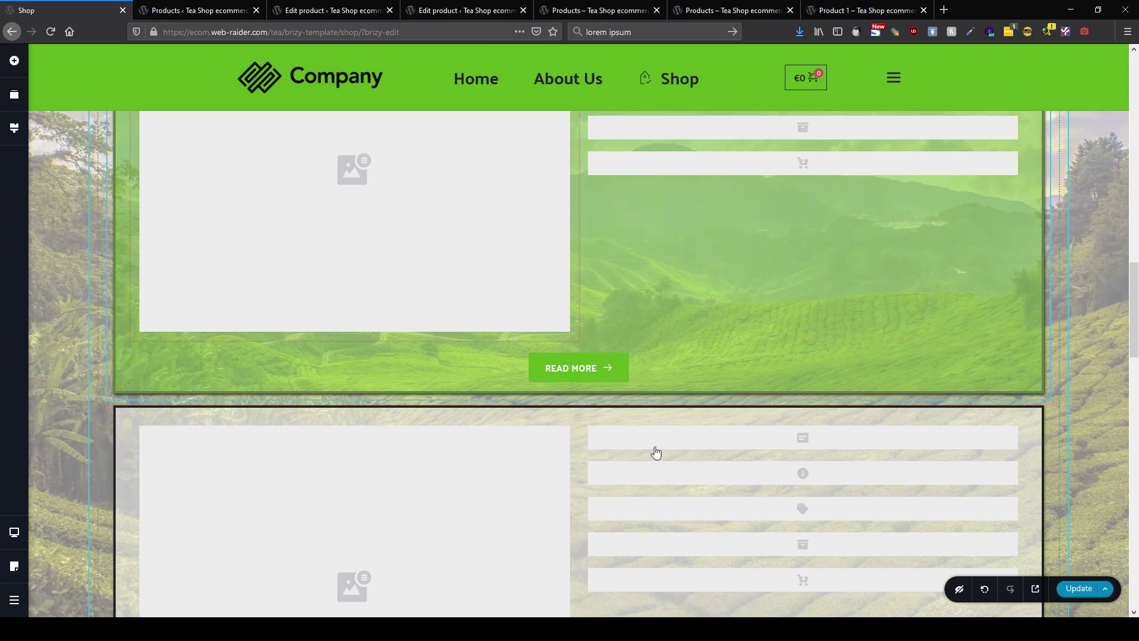
{"action": "scroll", "coordinate": [776, 422], "scroll_direction": "up", "scroll_amount": 5}
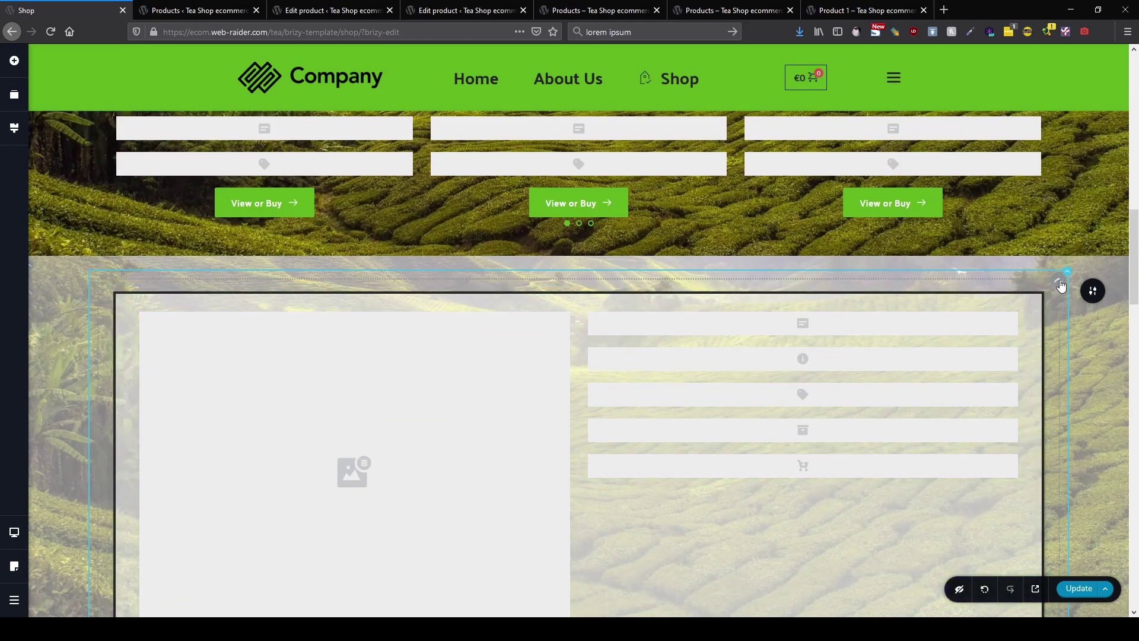
Check the columns, rows and spacing settings of the product list below the slider.
{"action": "left_click", "coordinate": [1061, 286]}
{"action": "left_click", "coordinate": [1023, 254]}
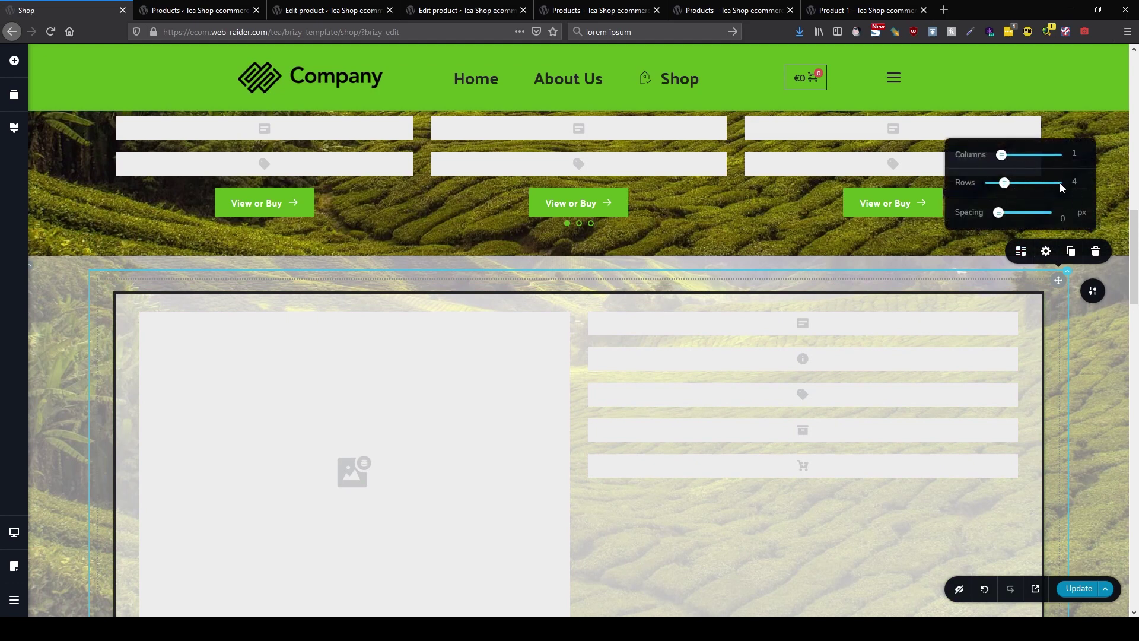
{"action": "left_click", "coordinate": [1090, 358]}
Examine the whole shop page from the Tea Shop heading down to the footer and back to the mugs slider.
{"action": "scroll", "coordinate": [990, 433], "scroll_direction": "up", "scroll_amount": 8}
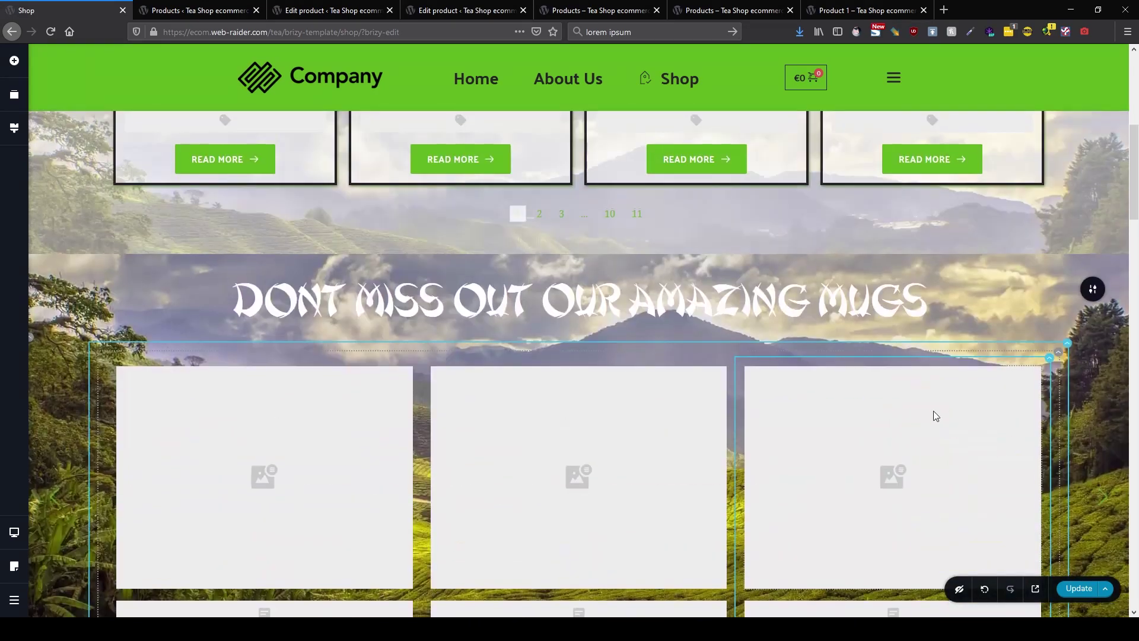
{"action": "scroll", "coordinate": [813, 436], "scroll_direction": "up", "scroll_amount": 4}
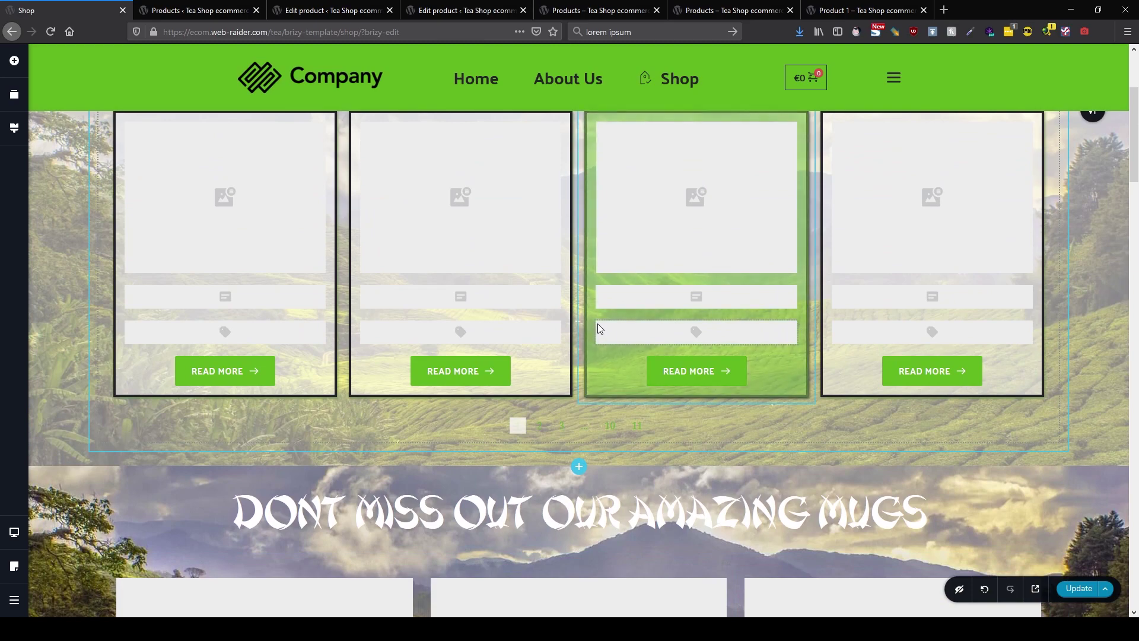
{"action": "scroll", "coordinate": [686, 440], "scroll_direction": "down", "scroll_amount": 4}
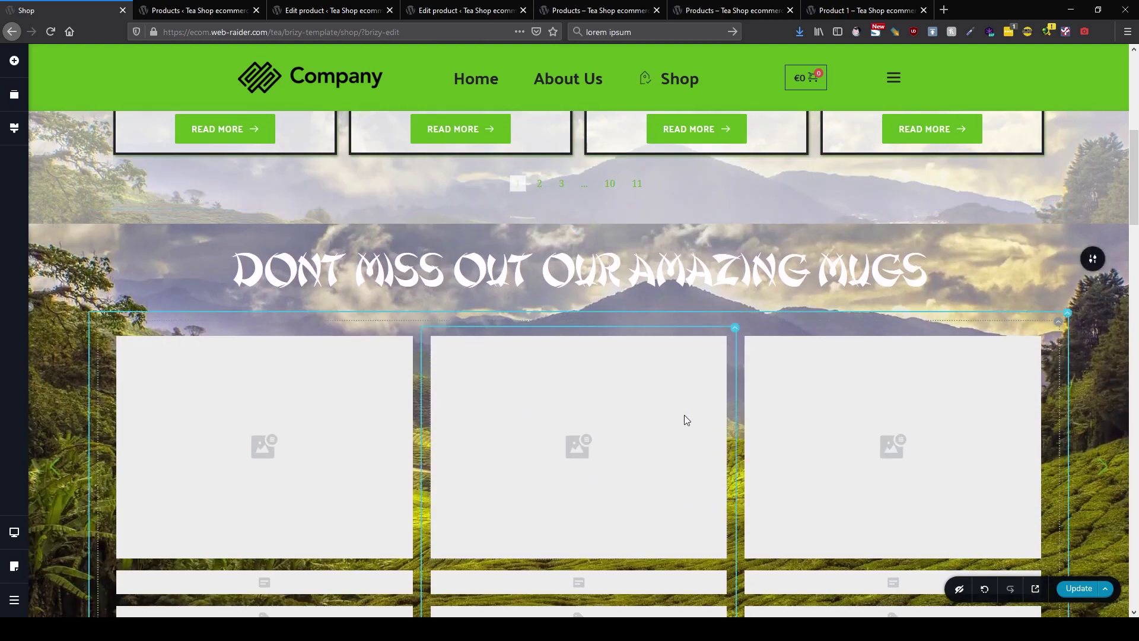
{"action": "scroll", "coordinate": [707, 409], "scroll_direction": "up", "scroll_amount": 3}
{"action": "scroll", "coordinate": [707, 409], "scroll_direction": "up", "scroll_amount": 4}
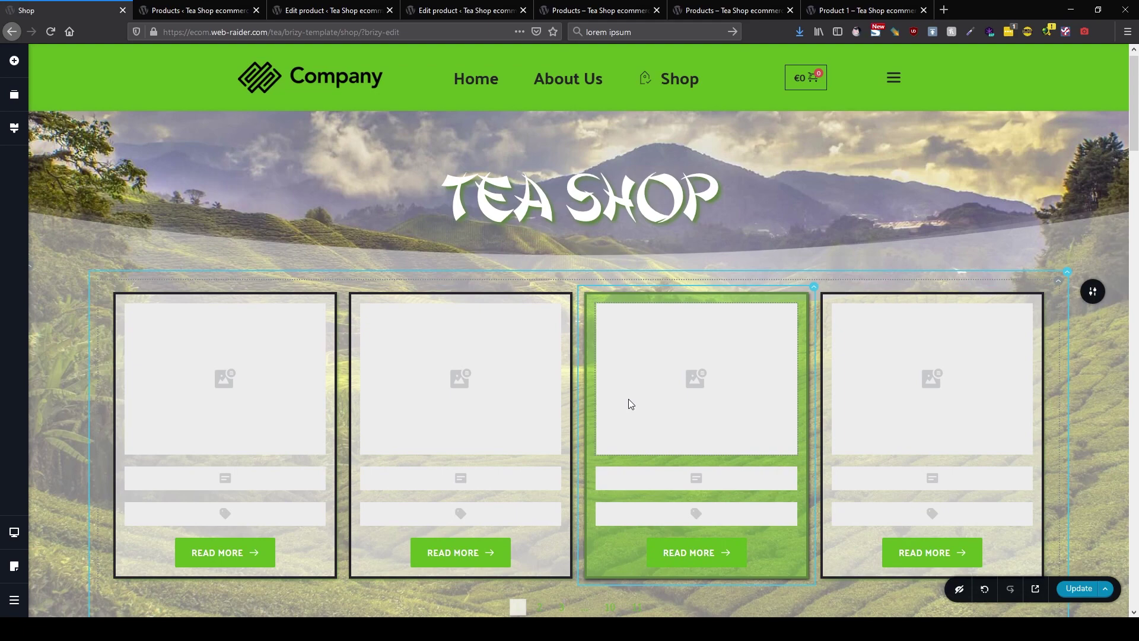
{"action": "scroll", "coordinate": [621, 421], "scroll_direction": "down", "scroll_amount": 5}
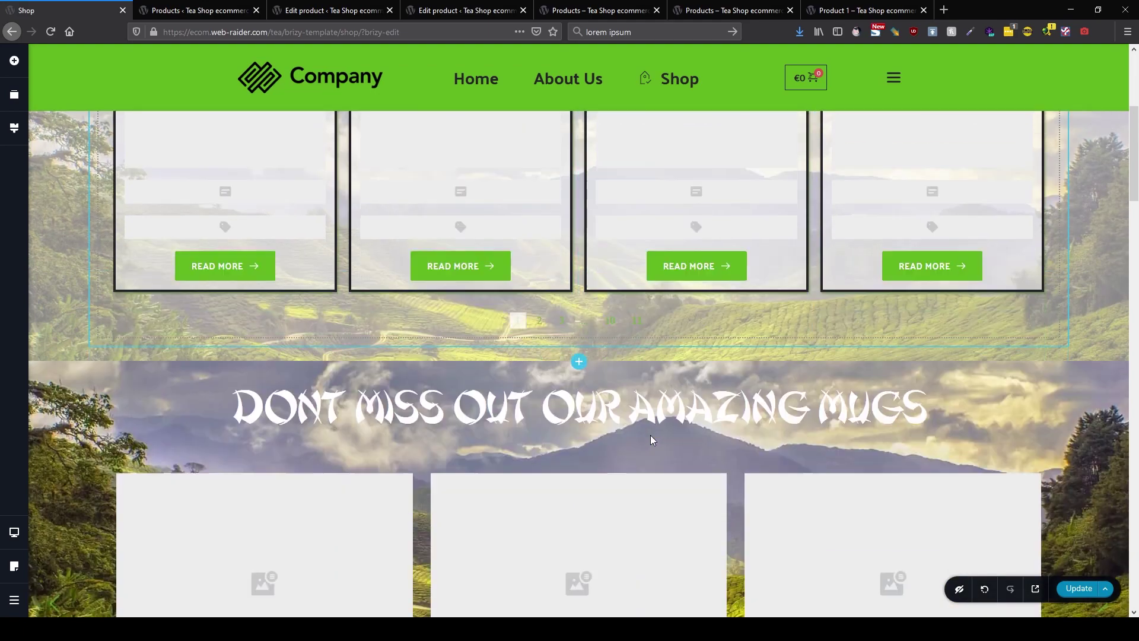
{"action": "scroll", "coordinate": [650, 435], "scroll_direction": "down", "scroll_amount": 12}
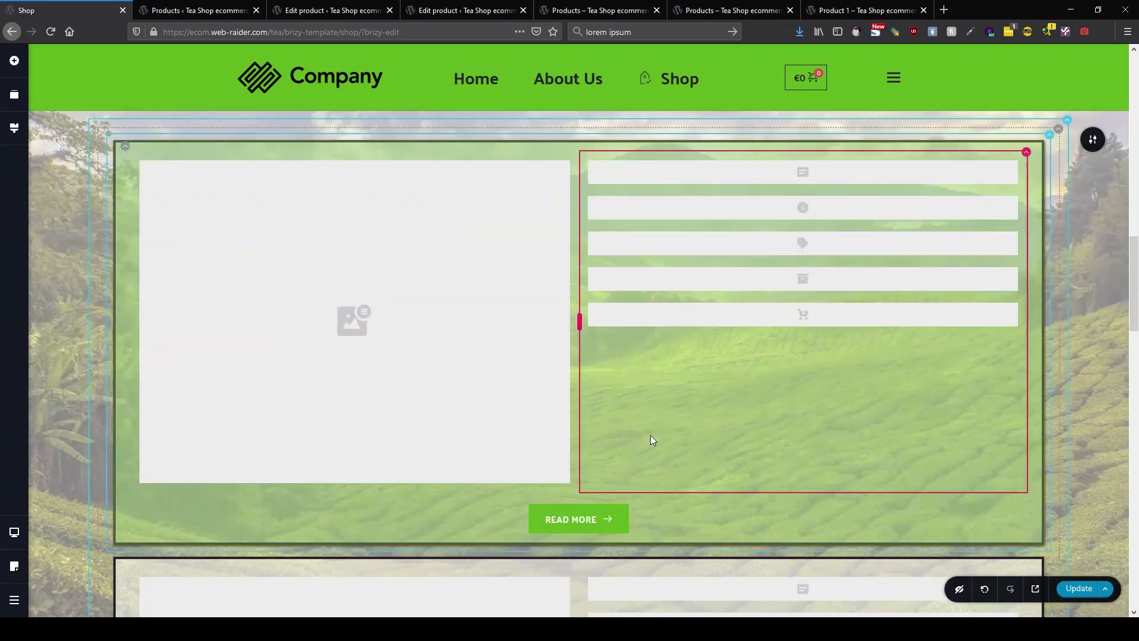
{"action": "scroll", "coordinate": [650, 435], "scroll_direction": "down", "scroll_amount": 10}
{"action": "scroll", "coordinate": [650, 435], "scroll_direction": "down", "scroll_amount": 15}
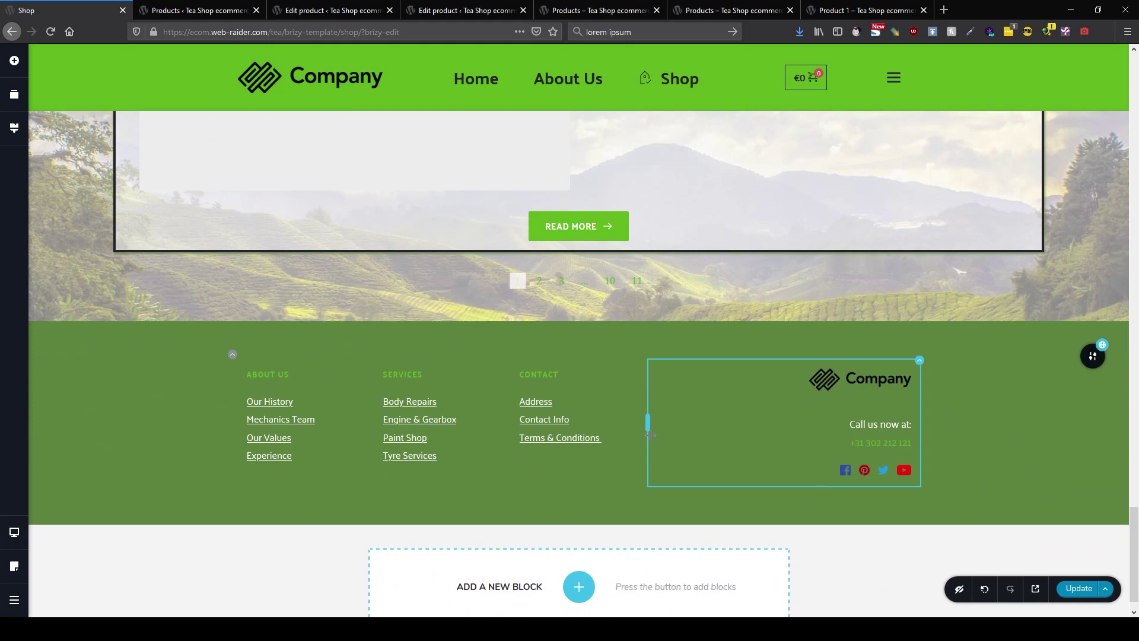
{"action": "scroll", "coordinate": [650, 435], "scroll_direction": "up", "scroll_amount": 14}
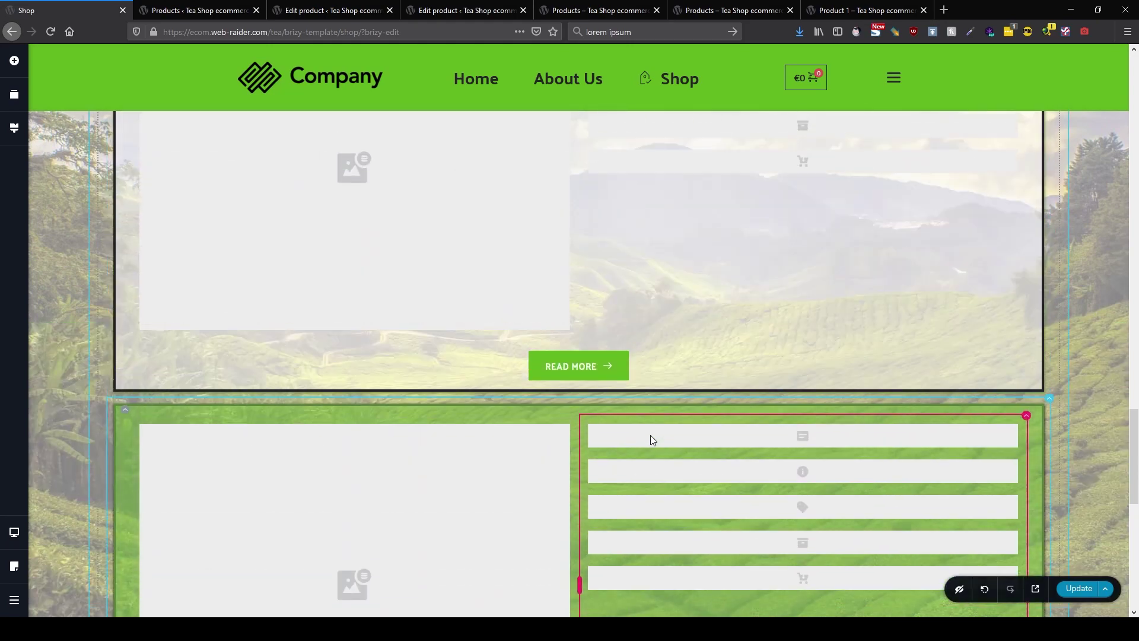
{"action": "scroll", "coordinate": [650, 436], "scroll_direction": "up", "scroll_amount": 10}
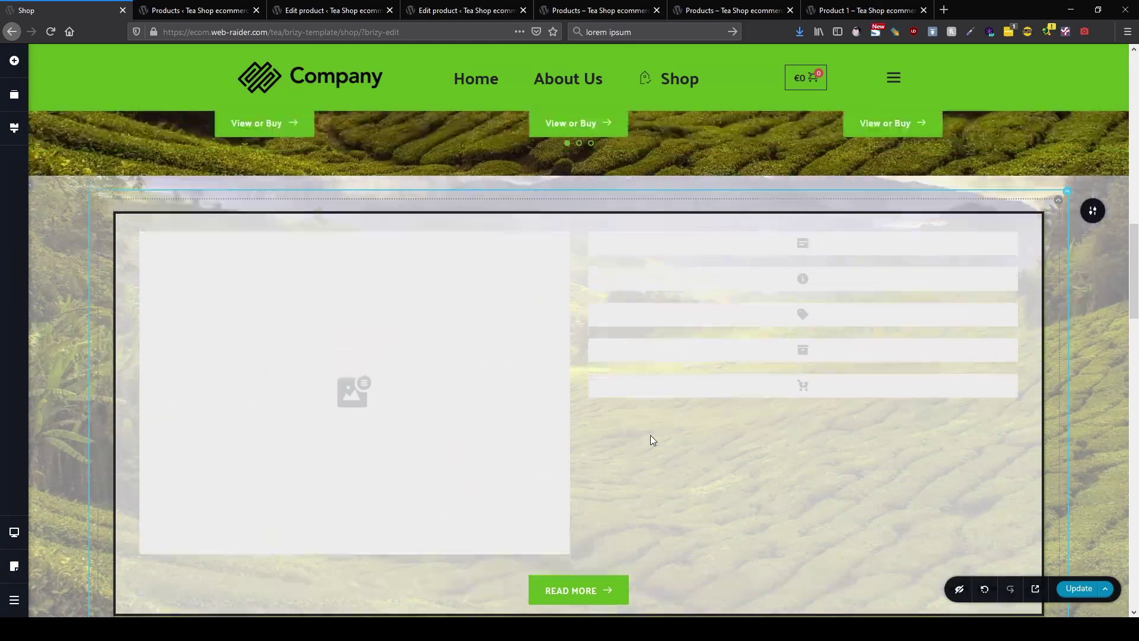
{"action": "scroll", "coordinate": [650, 440], "scroll_direction": "up", "scroll_amount": 5}
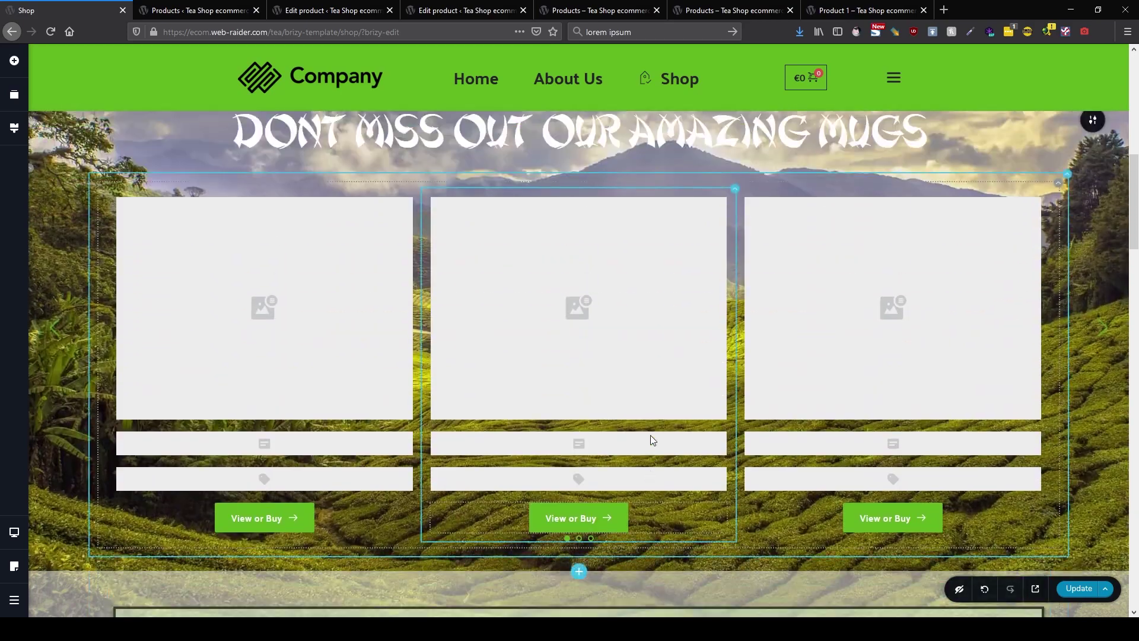
{"action": "scroll", "coordinate": [650, 435], "scroll_direction": "up", "scroll_amount": 2}
{"action": "scroll", "coordinate": [650, 436], "scroll_direction": "down", "scroll_amount": 2}
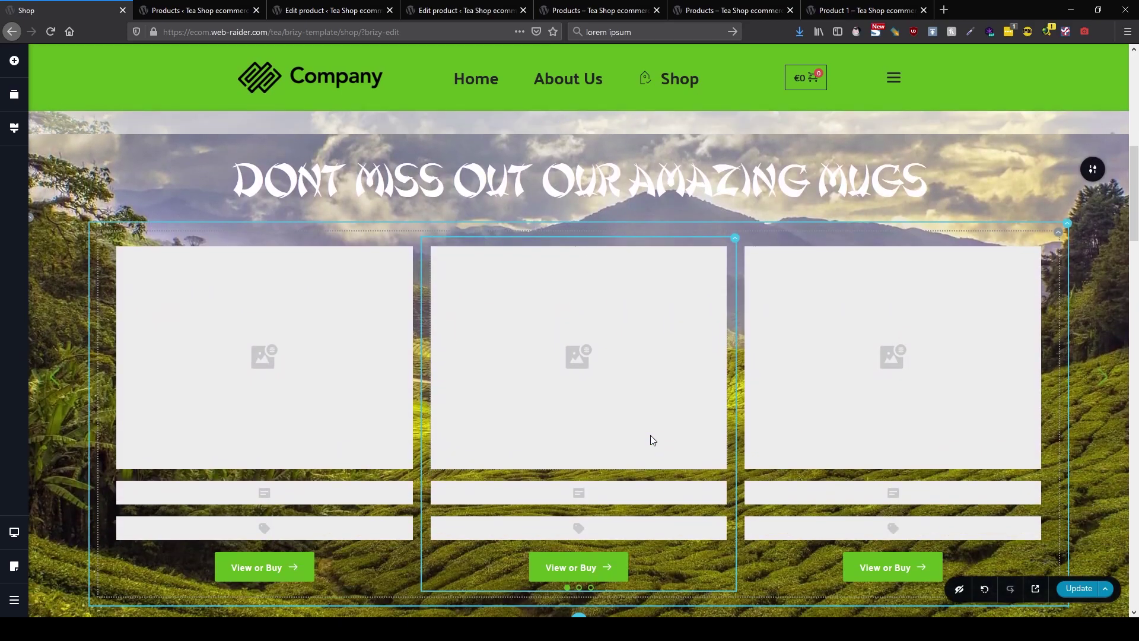
Cycle through the slider's slides back to the mugs slide and update the page.
{"action": "left_click", "coordinate": [1102, 384]}
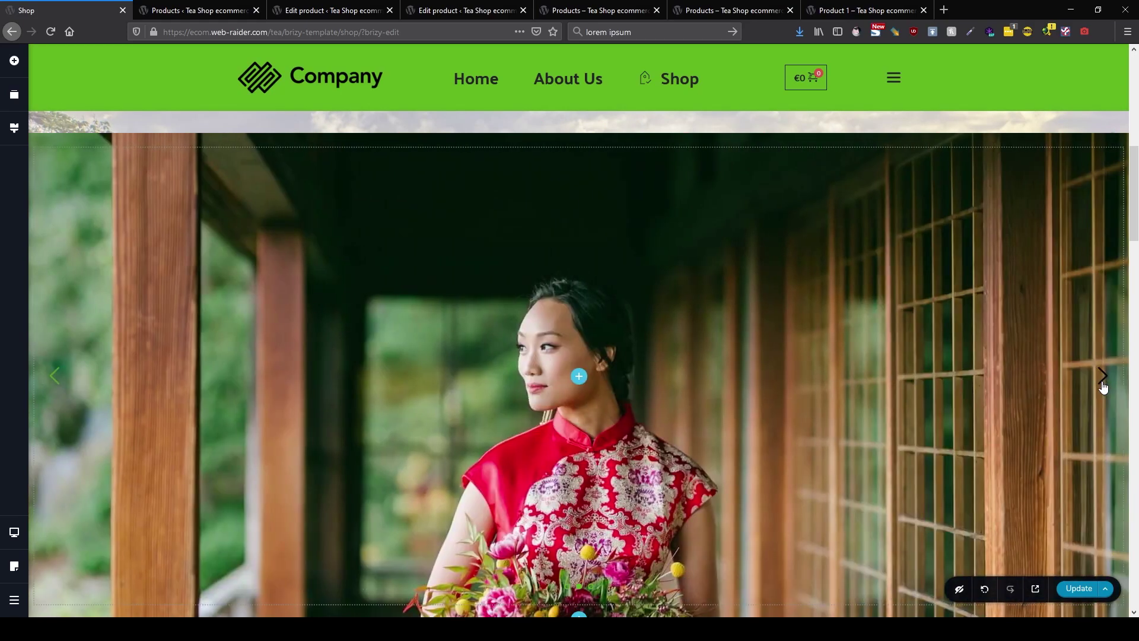
{"action": "left_click", "coordinate": [1102, 384]}
{"action": "left_click", "coordinate": [1102, 384]}
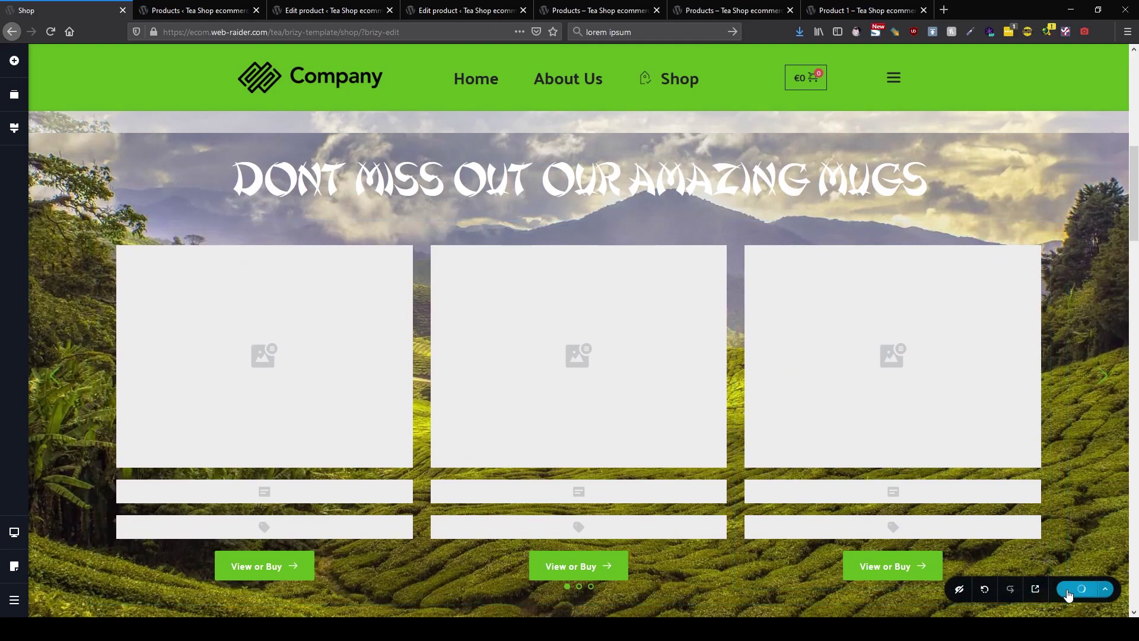
Reload the published Shop page and examine its product grid, image slider with mugs products, and product list.
{"action": "left_click", "coordinate": [725, 11]}
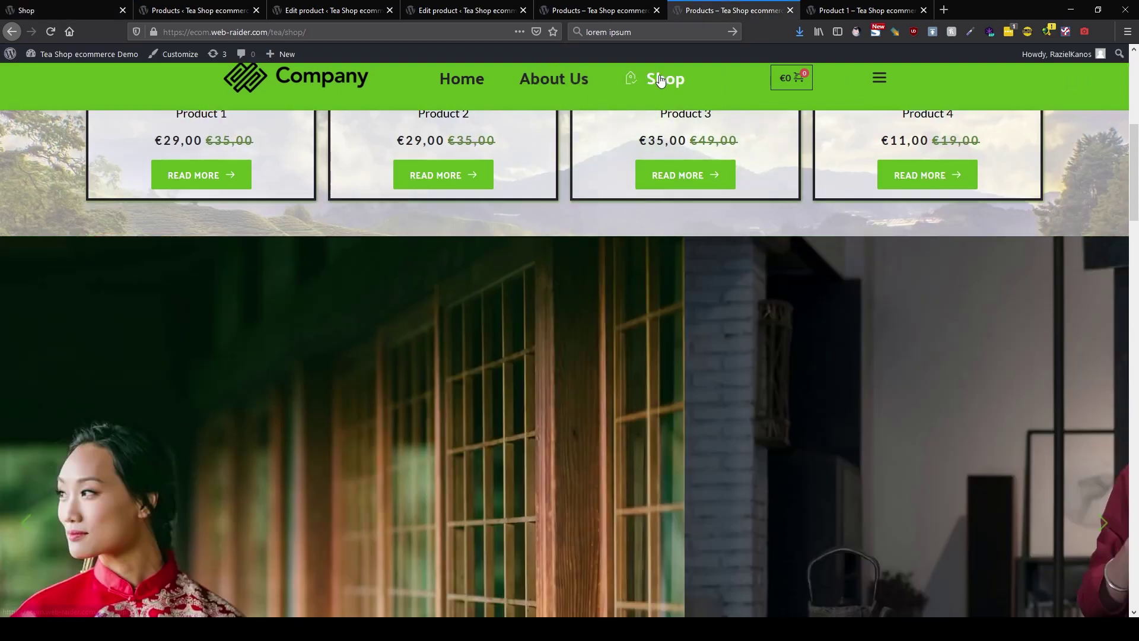
{"action": "left_click", "coordinate": [661, 80]}
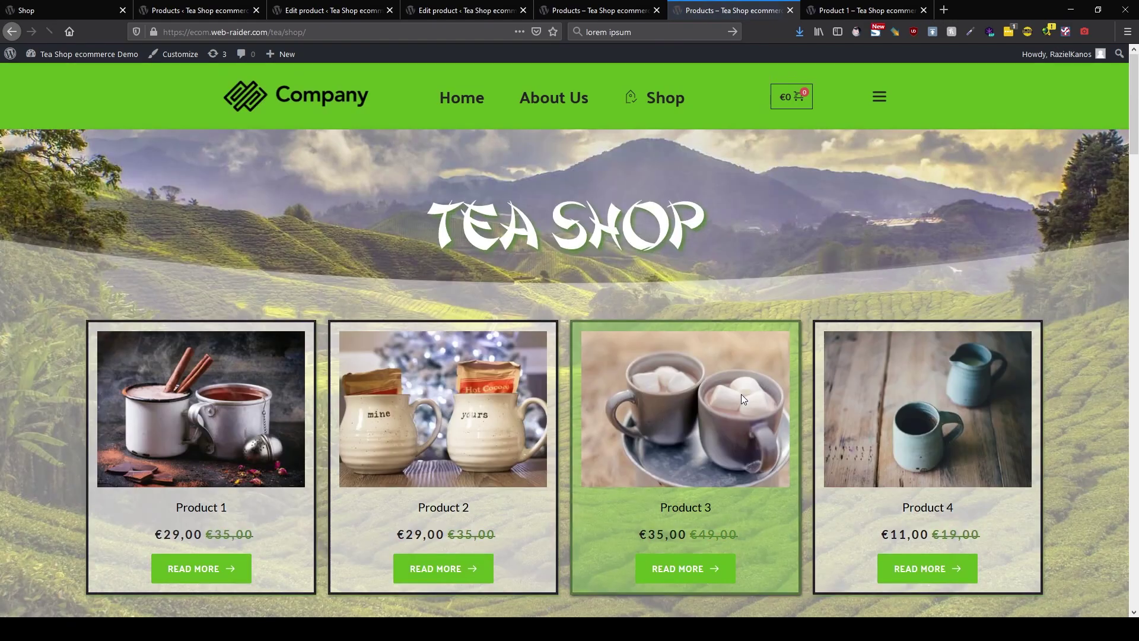
{"action": "scroll", "coordinate": [785, 497], "scroll_direction": "down", "scroll_amount": 5}
{"action": "scroll", "coordinate": [785, 497], "scroll_direction": "down", "scroll_amount": 4}
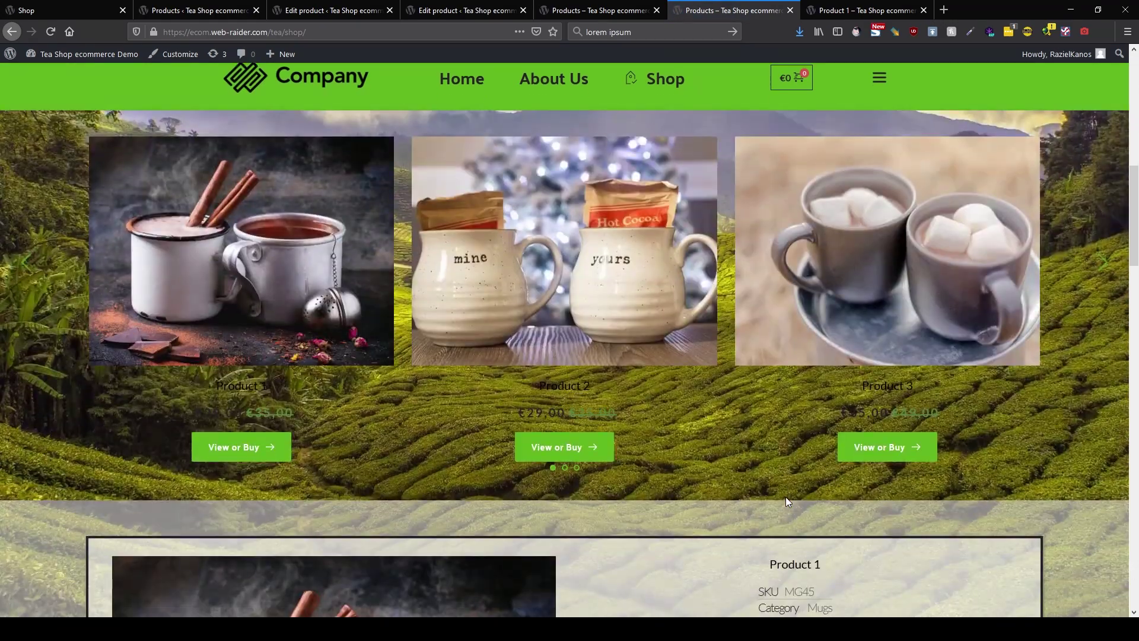
{"action": "scroll", "coordinate": [785, 500], "scroll_direction": "down", "scroll_amount": 7}
{"action": "scroll", "coordinate": [786, 500], "scroll_direction": "up", "scroll_amount": 3}
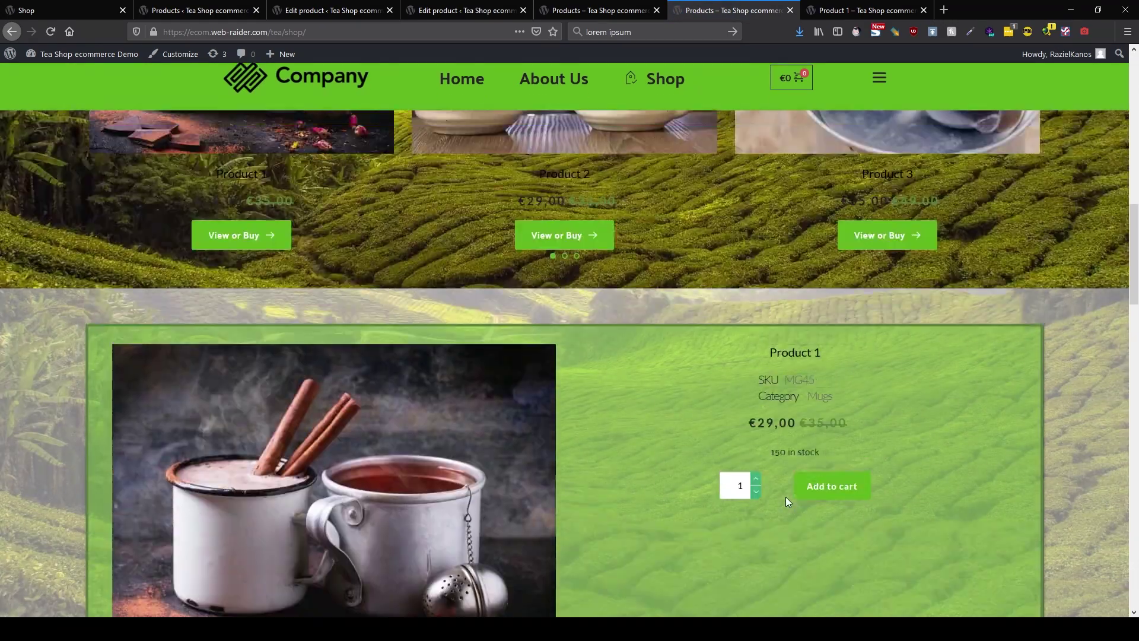
{"action": "scroll", "coordinate": [785, 497], "scroll_direction": "up", "scroll_amount": 6}
{"action": "left_click", "coordinate": [1099, 415]}
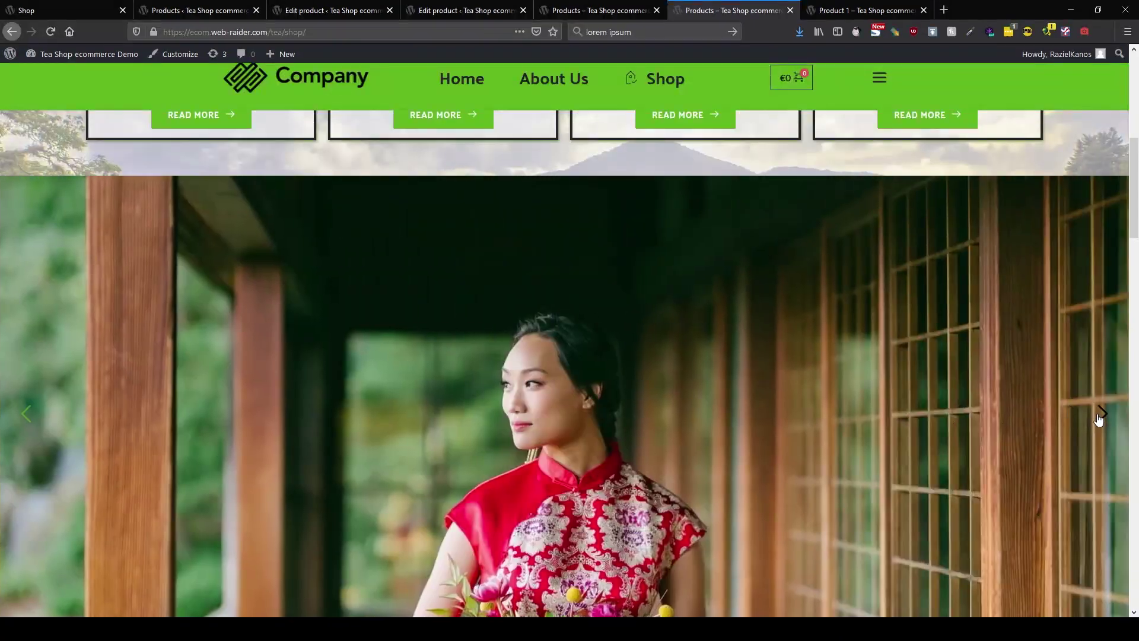
{"action": "scroll", "coordinate": [944, 439], "scroll_direction": "down", "scroll_amount": 14}
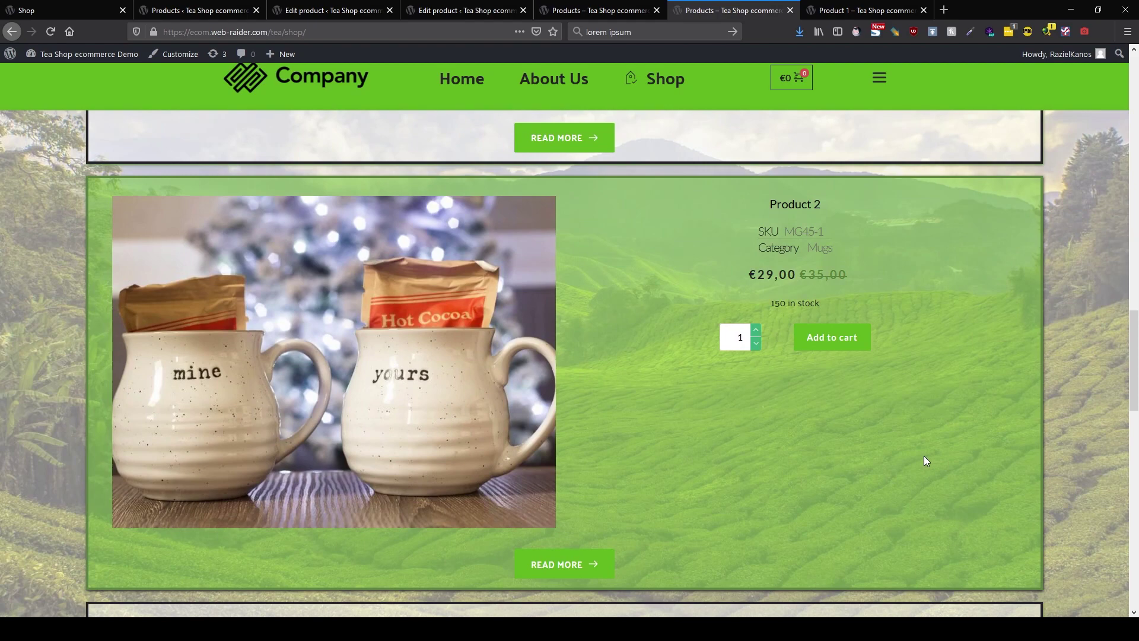
{"action": "scroll", "coordinate": [924, 457], "scroll_direction": "up", "scroll_amount": 10}
{"action": "scroll", "coordinate": [924, 456], "scroll_direction": "up", "scroll_amount": 10}
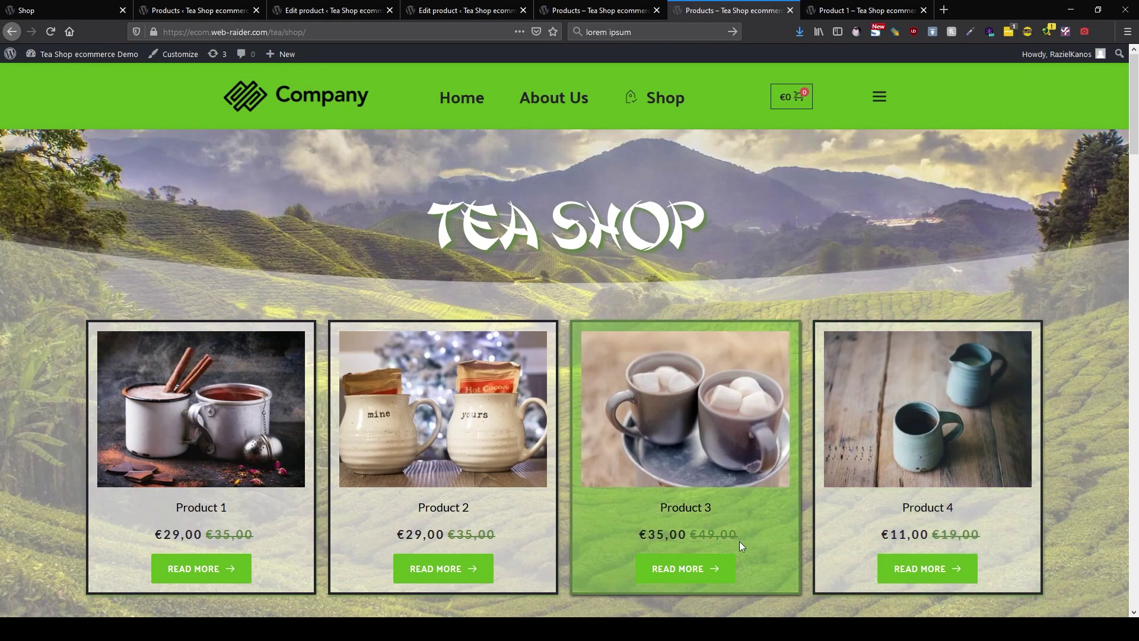
{"action": "scroll", "coordinate": [739, 541], "scroll_direction": "down", "scroll_amount": 15}
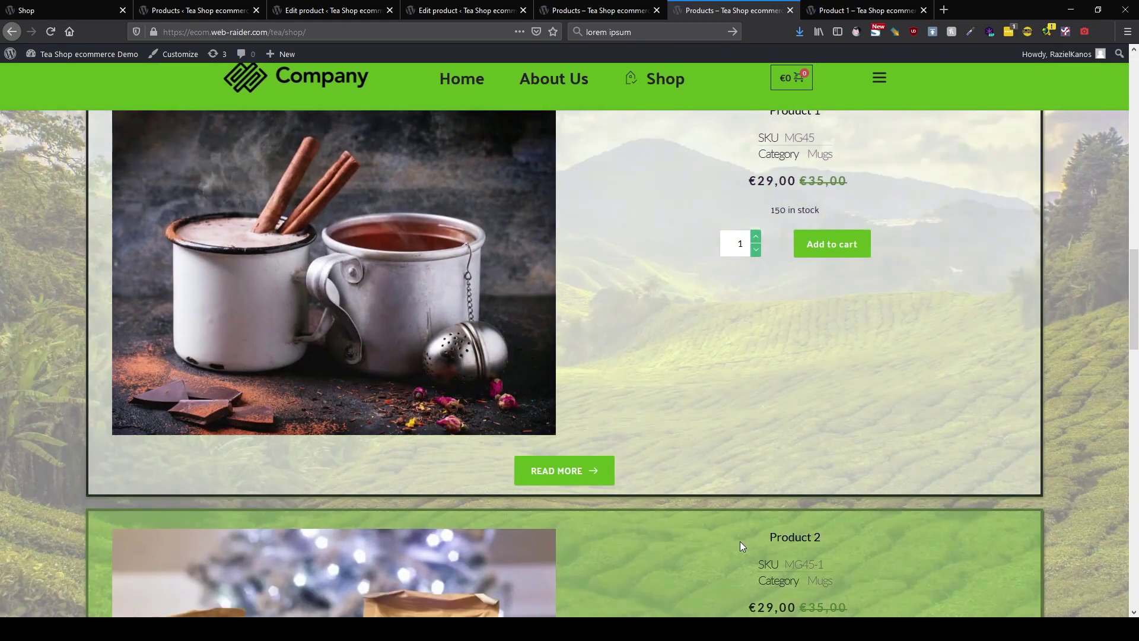
Open Product 1 from the shop's product list, follow its Mugs breadcrumb, and examine the Mugs category page.
{"action": "scroll", "coordinate": [739, 541], "scroll_direction": "up", "scroll_amount": 3}
{"action": "scroll", "coordinate": [739, 541], "scroll_direction": "down", "scroll_amount": 3}
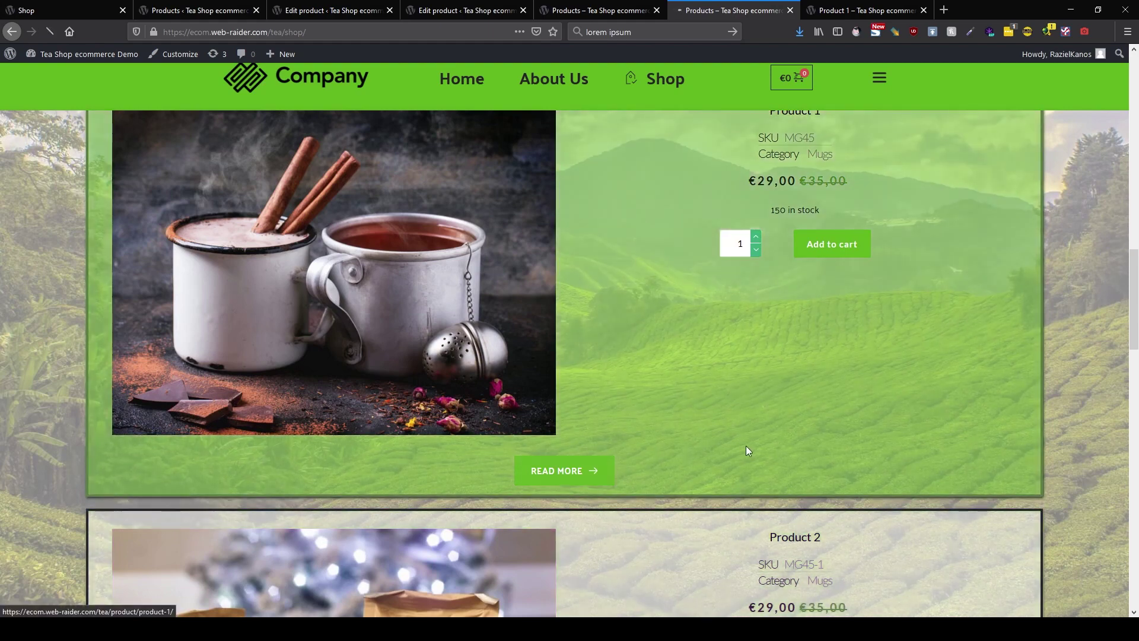
{"action": "left_click", "coordinate": [745, 446]}
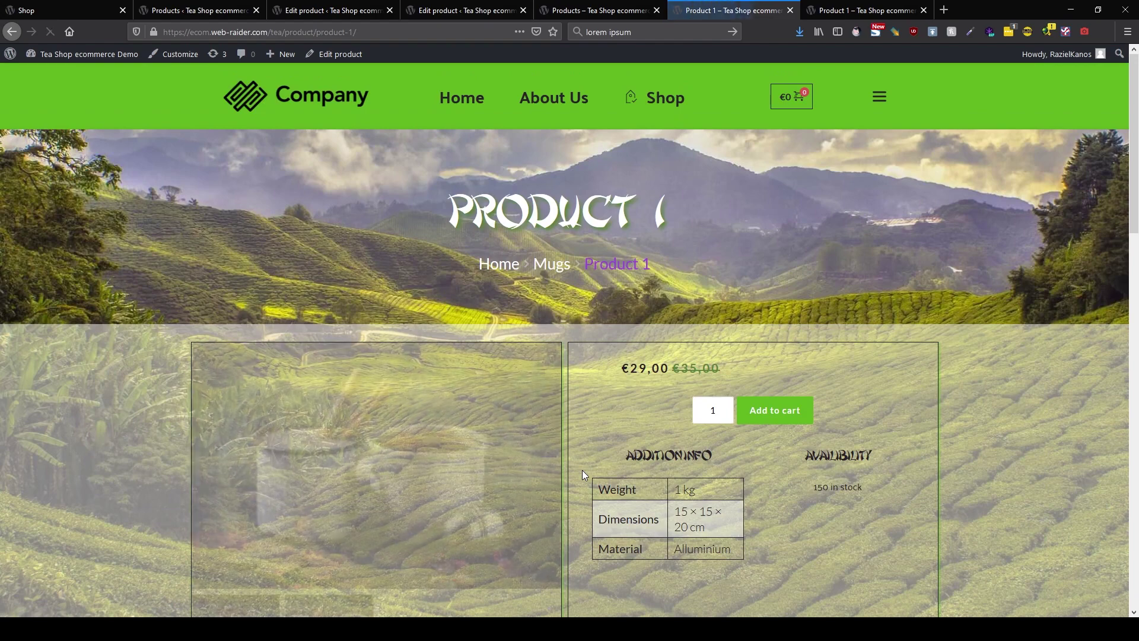
{"action": "left_click", "coordinate": [553, 266]}
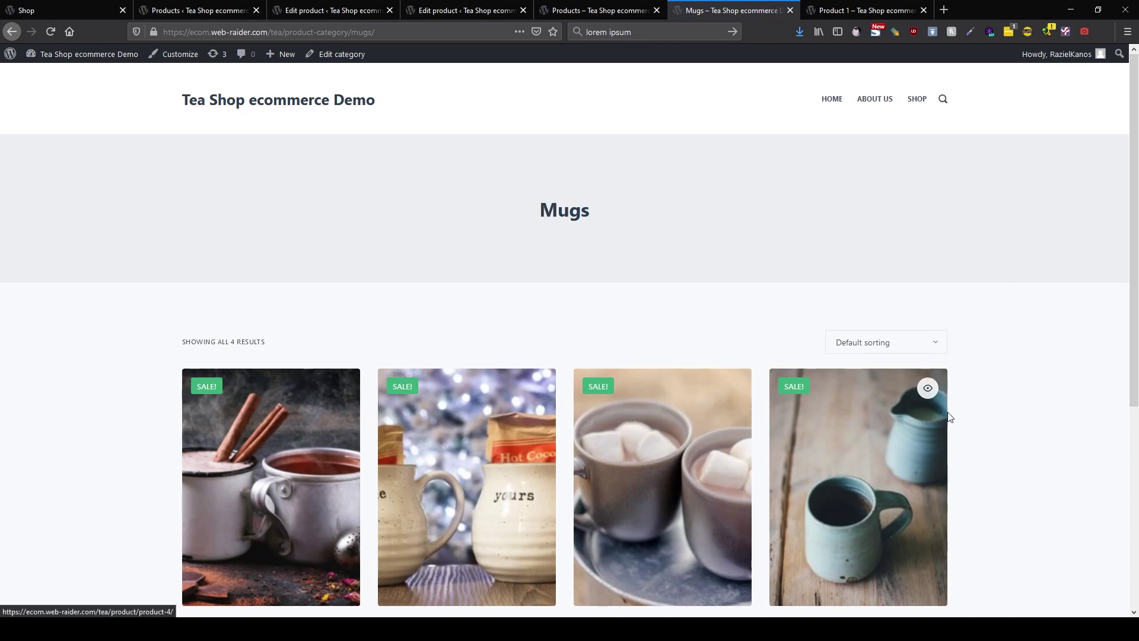
{"action": "scroll", "coordinate": [1029, 420], "scroll_direction": "down", "scroll_amount": 4}
{"action": "scroll", "coordinate": [1028, 424], "scroll_direction": "up", "scroll_amount": 4}
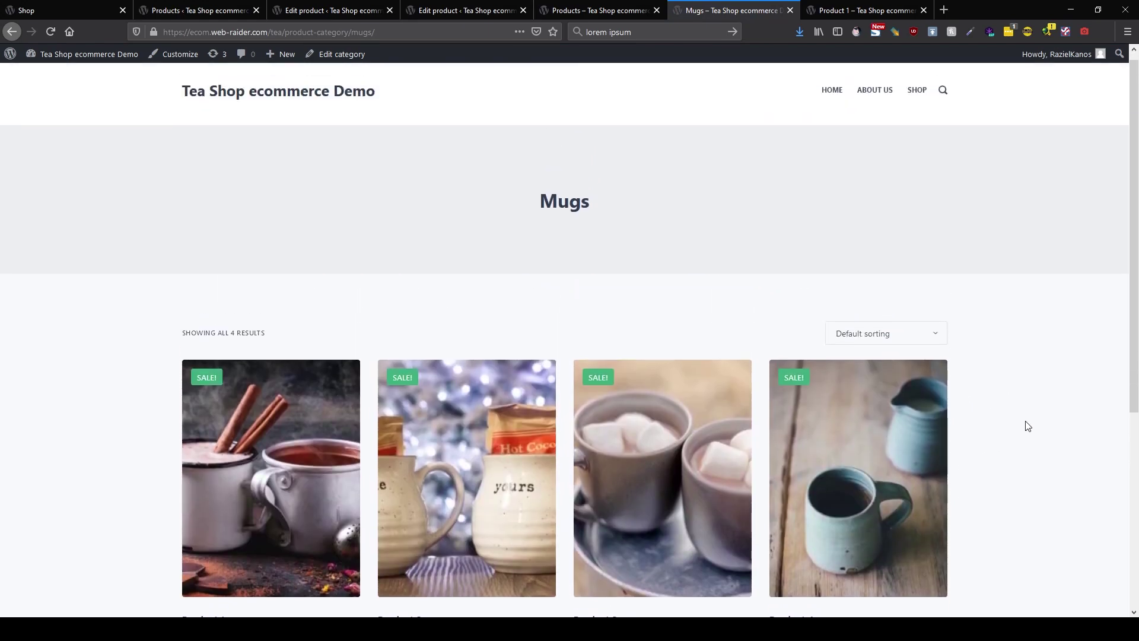
Return to the Shop template in the editor and save its layout to the library.
{"action": "left_click", "coordinate": [75, 12]}
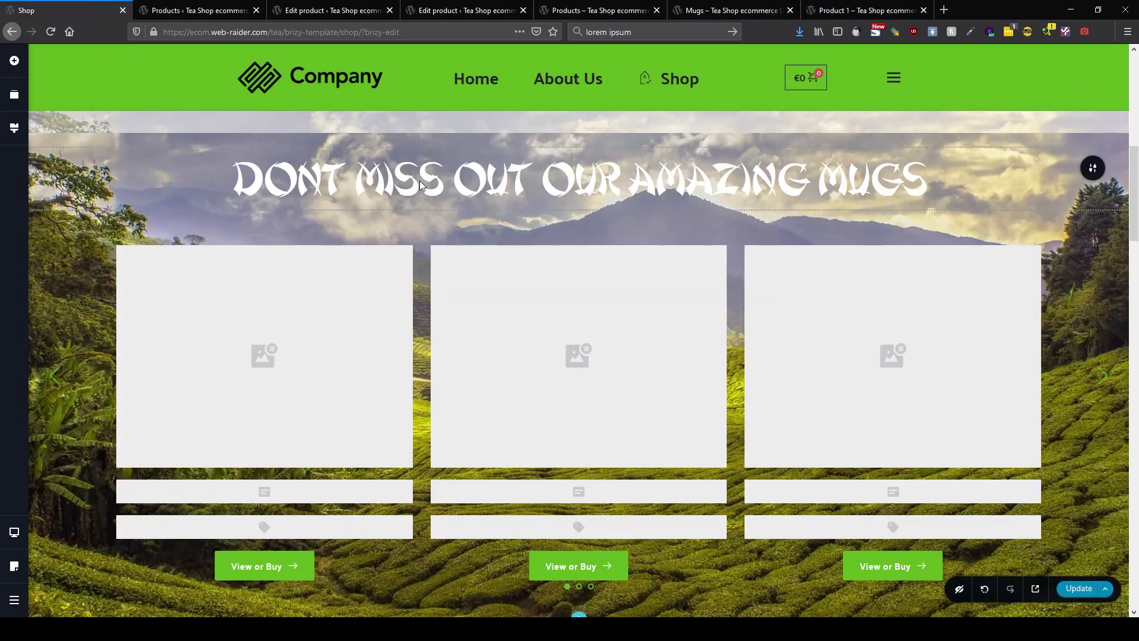
{"action": "scroll", "coordinate": [746, 298], "scroll_direction": "up", "scroll_amount": 5}
{"action": "scroll", "coordinate": [739, 412], "scroll_direction": "up", "scroll_amount": 3}
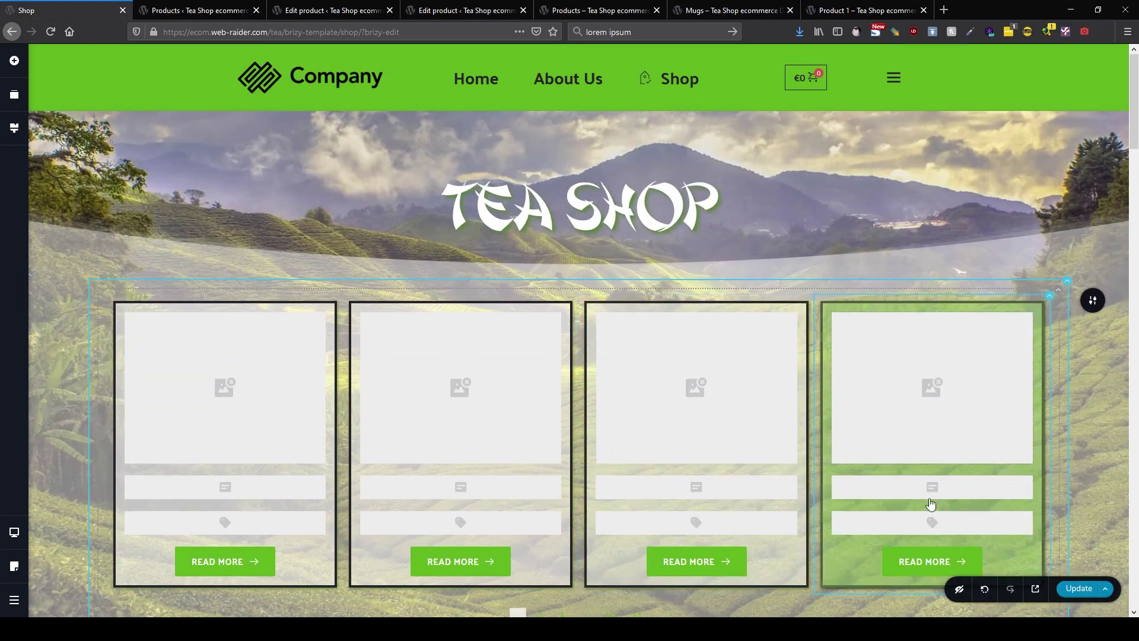
{"action": "left_click", "coordinate": [1106, 589]}
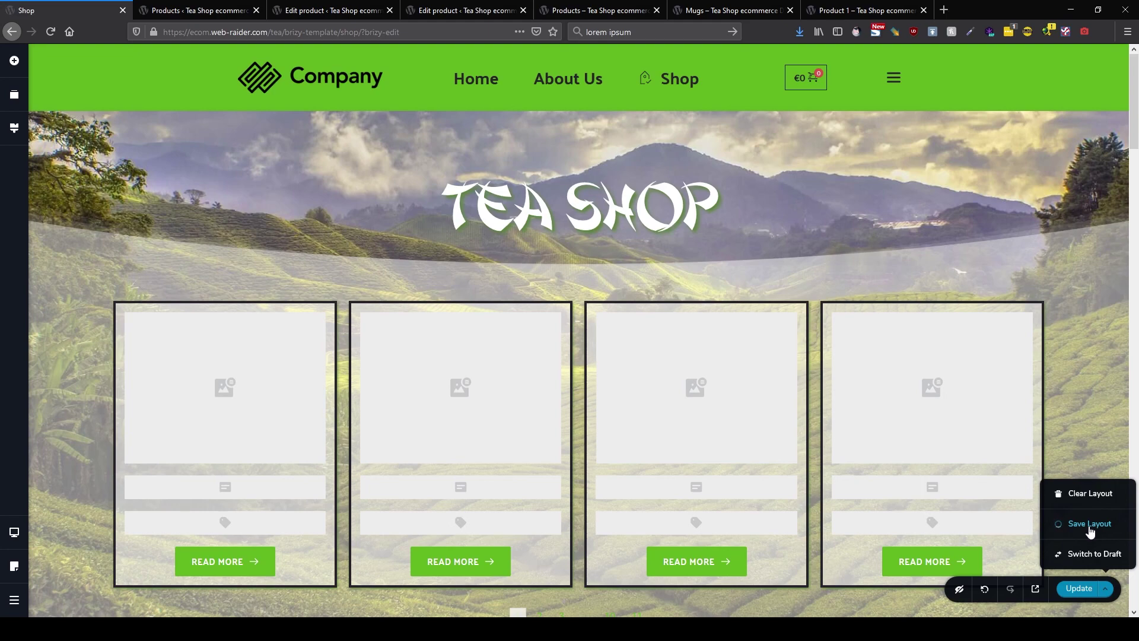
Go back to the WordPress dashboard and start a new Brizy template.
{"action": "left_click", "coordinate": [14, 599]}
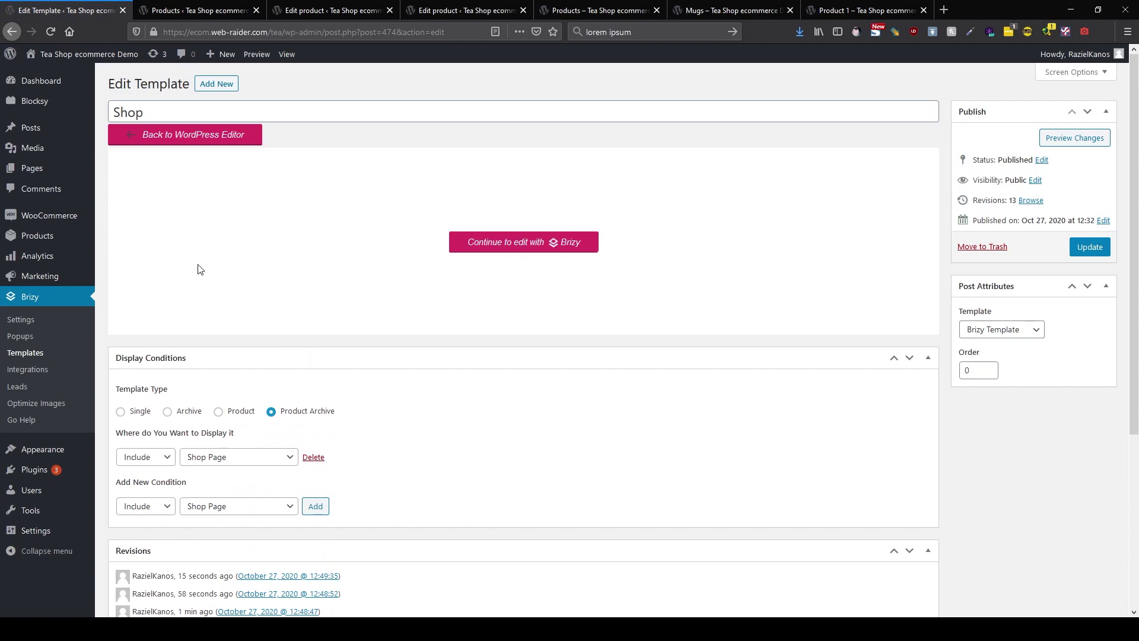
{"action": "left_click", "coordinate": [25, 353]}
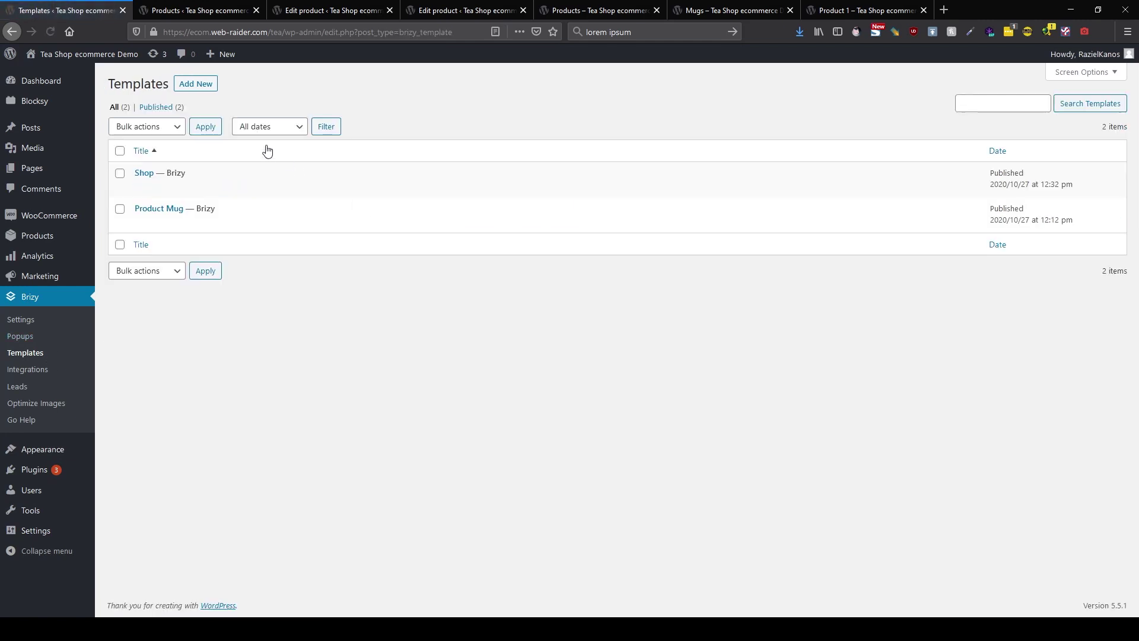
{"action": "left_click", "coordinate": [206, 84]}
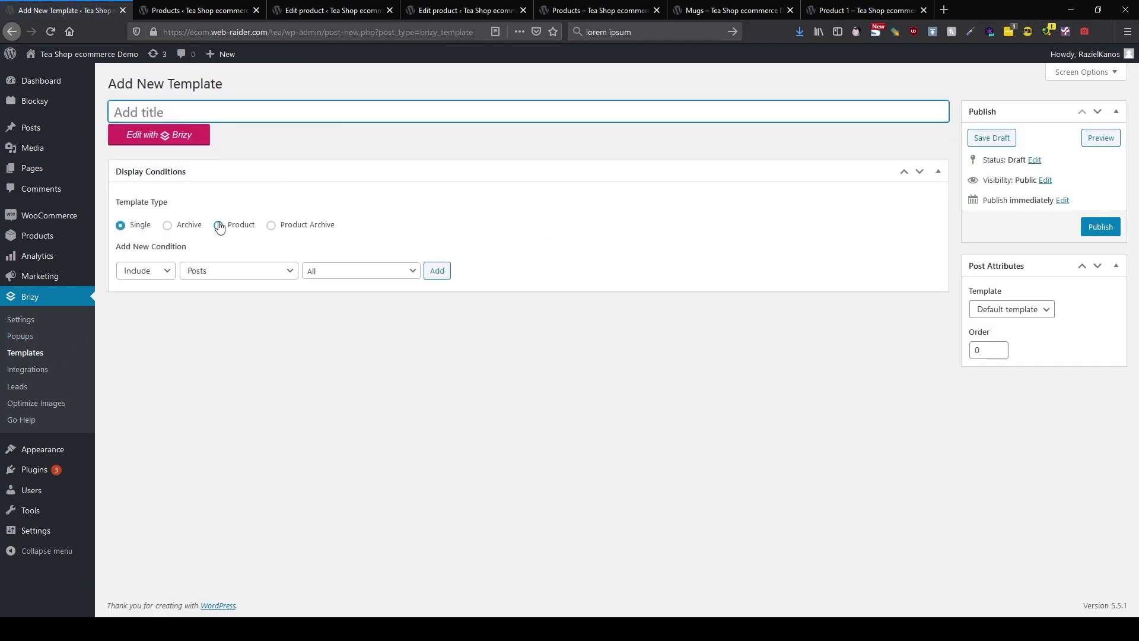
Make the template a Product Archive and add a display condition including the Mugs product category.
{"action": "left_click", "coordinate": [271, 226]}
{"action": "left_click", "coordinate": [249, 272]}
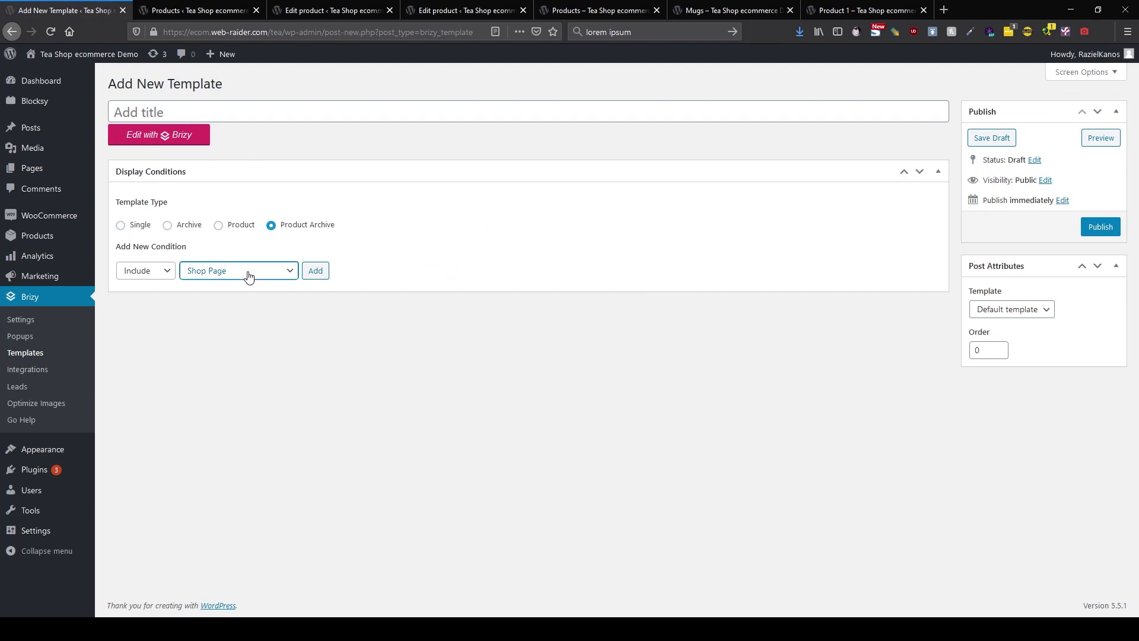
{"action": "left_click", "coordinate": [212, 343]}
{"action": "left_click", "coordinate": [356, 272]}
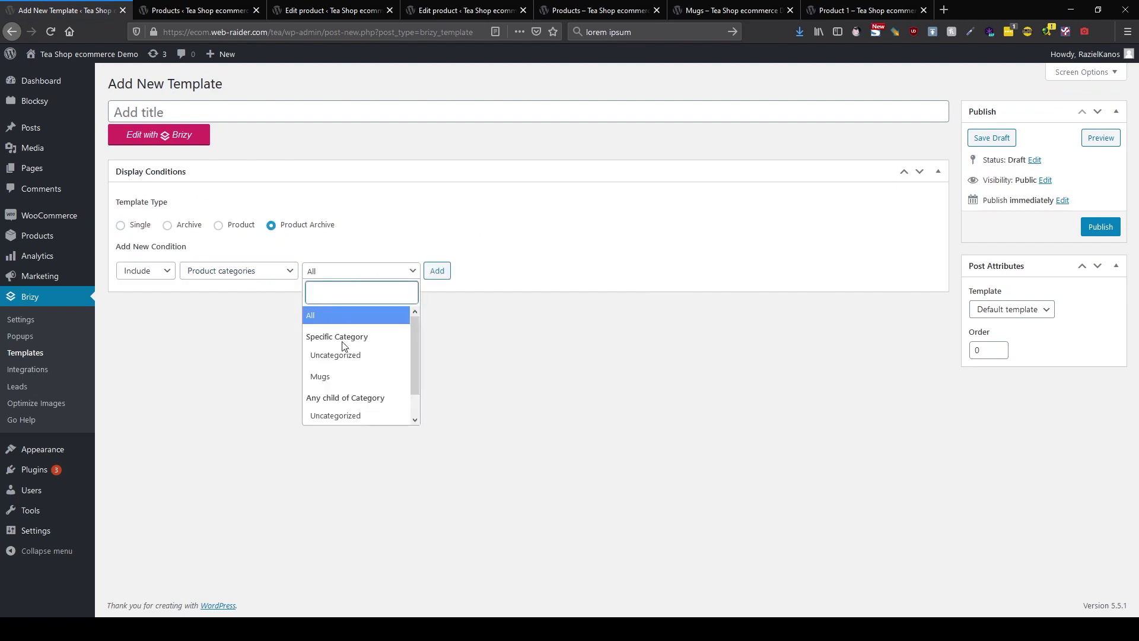
{"action": "left_click", "coordinate": [351, 380]}
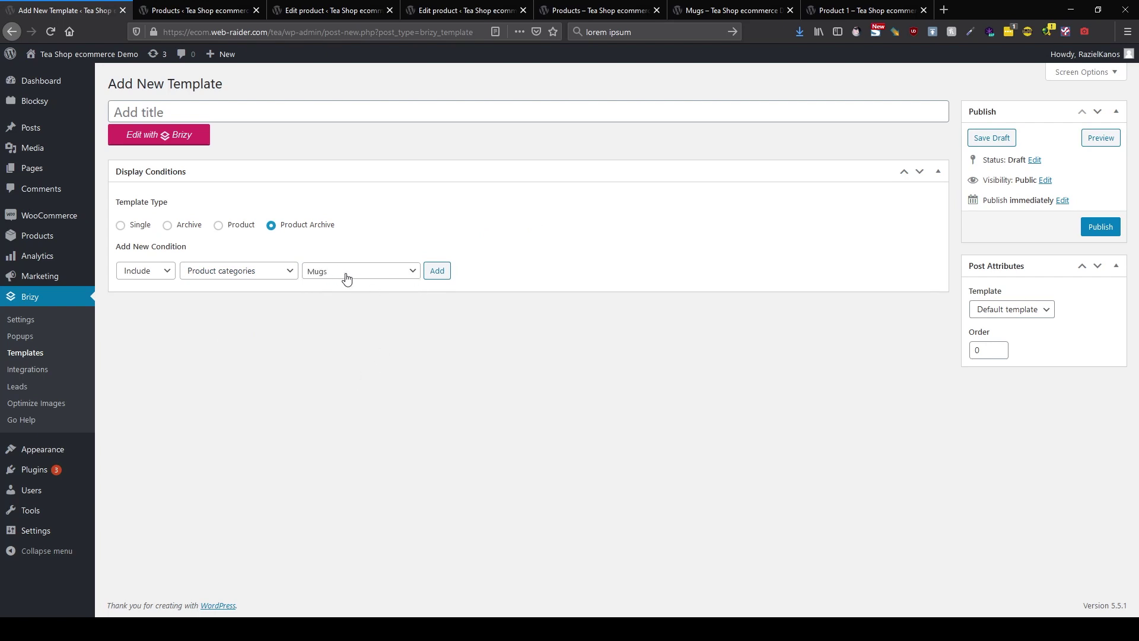
{"action": "left_click", "coordinate": [347, 277]}
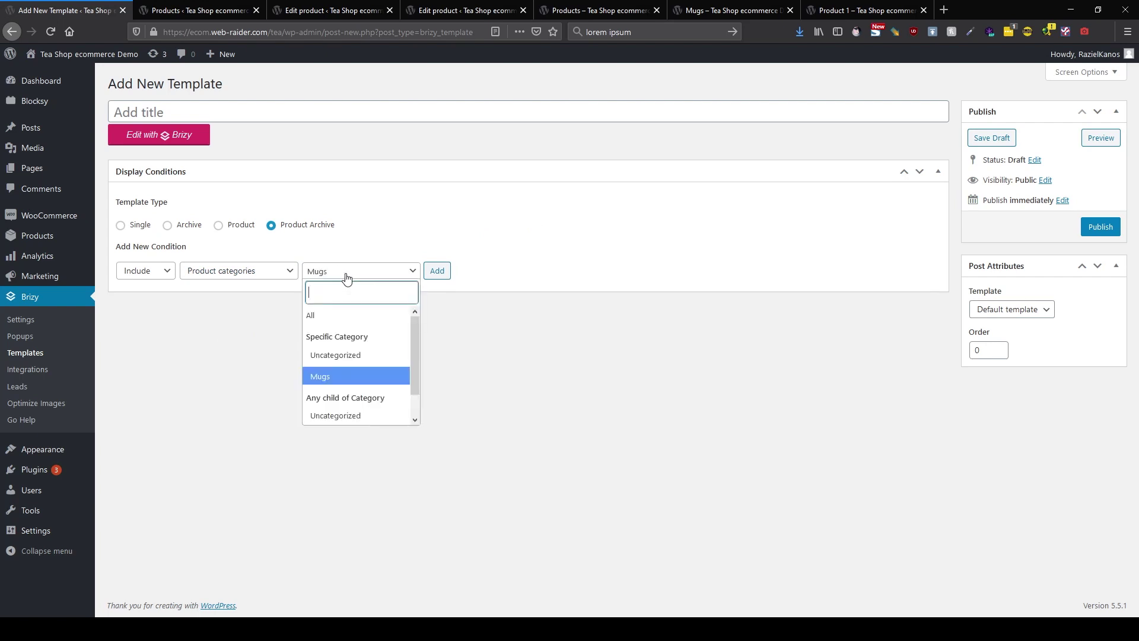
{"action": "left_click", "coordinate": [336, 318]}
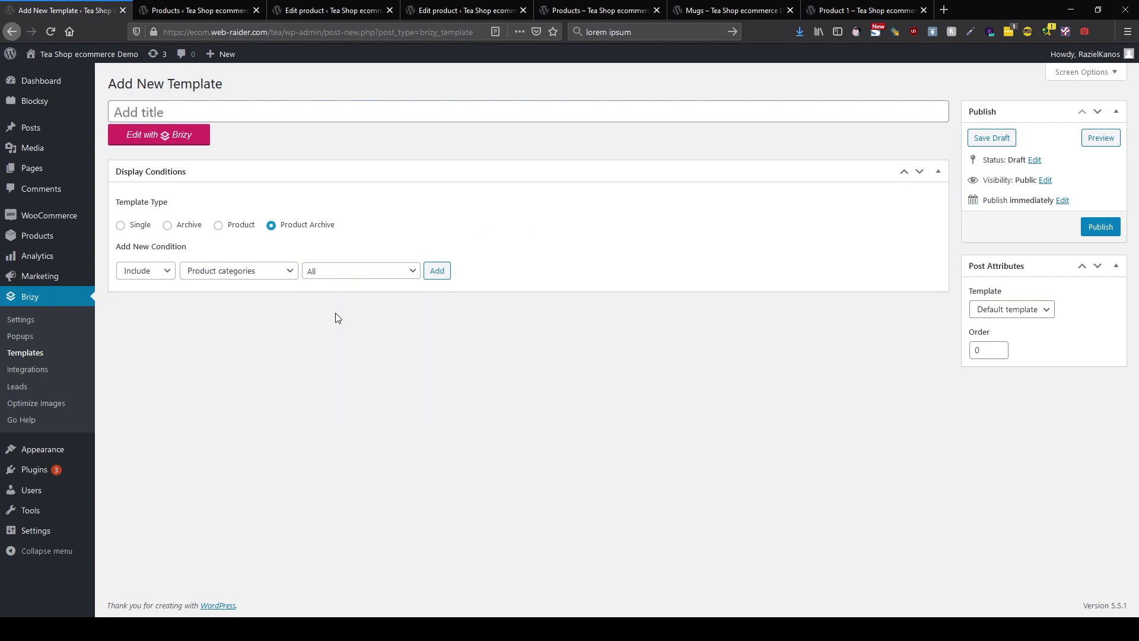
{"action": "left_click", "coordinate": [355, 274]}
{"action": "left_click", "coordinate": [358, 378]}
{"action": "left_click", "coordinate": [439, 272]}
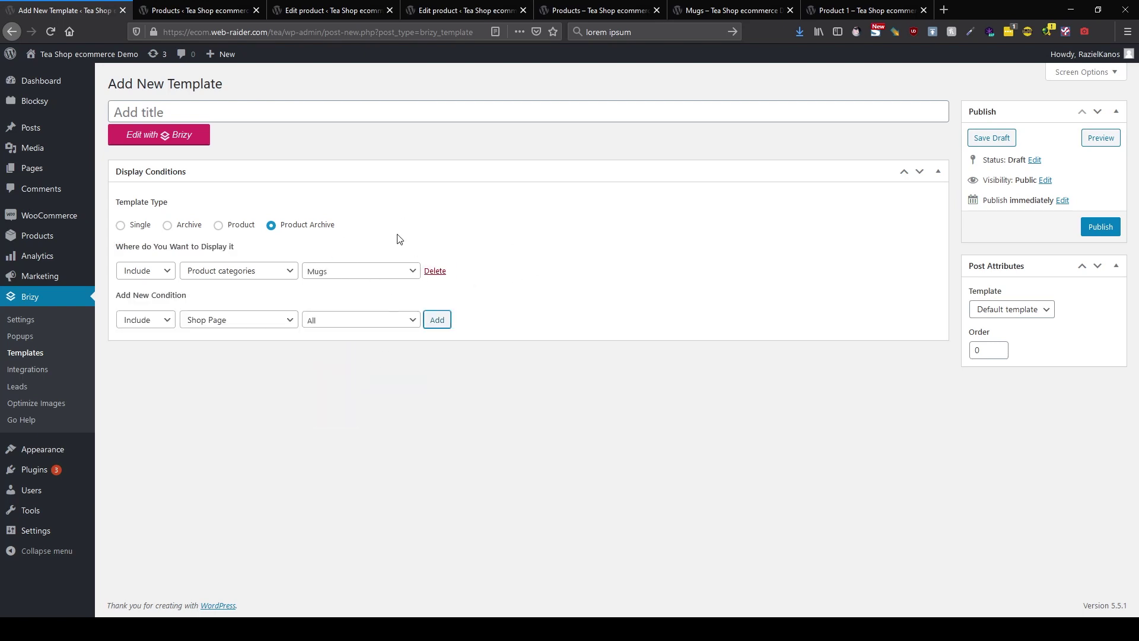
Title the template "Product Arc Mugs" and publish it.
{"action": "left_click", "coordinate": [192, 107]}
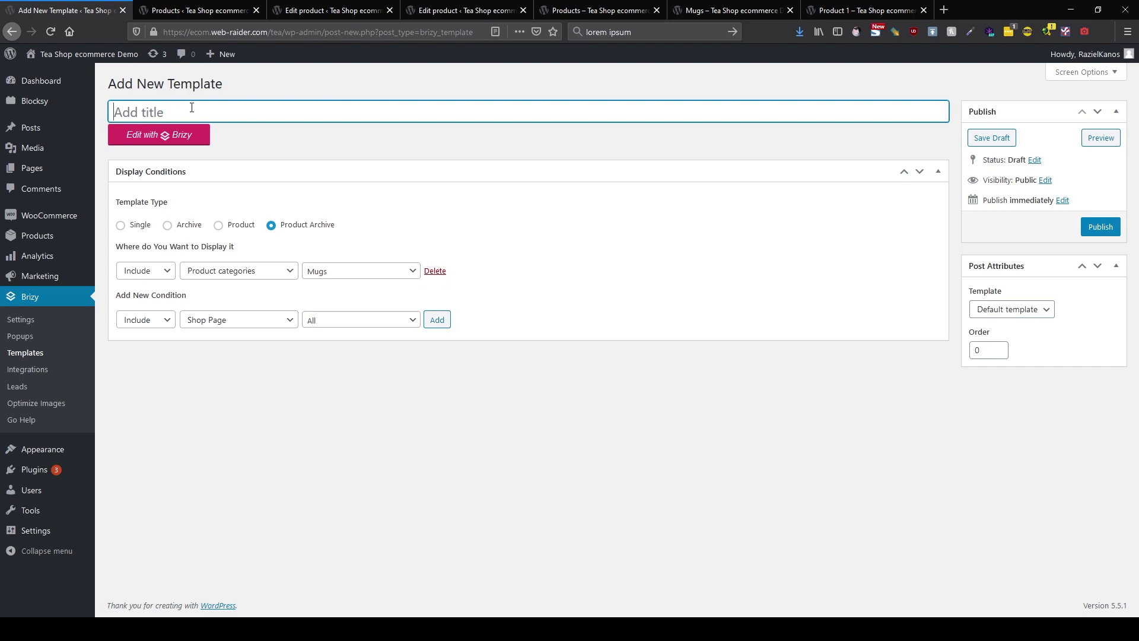
{"action": "type", "text": "Product Arc Mugs"}
{"action": "left_click", "coordinate": [1100, 226]}
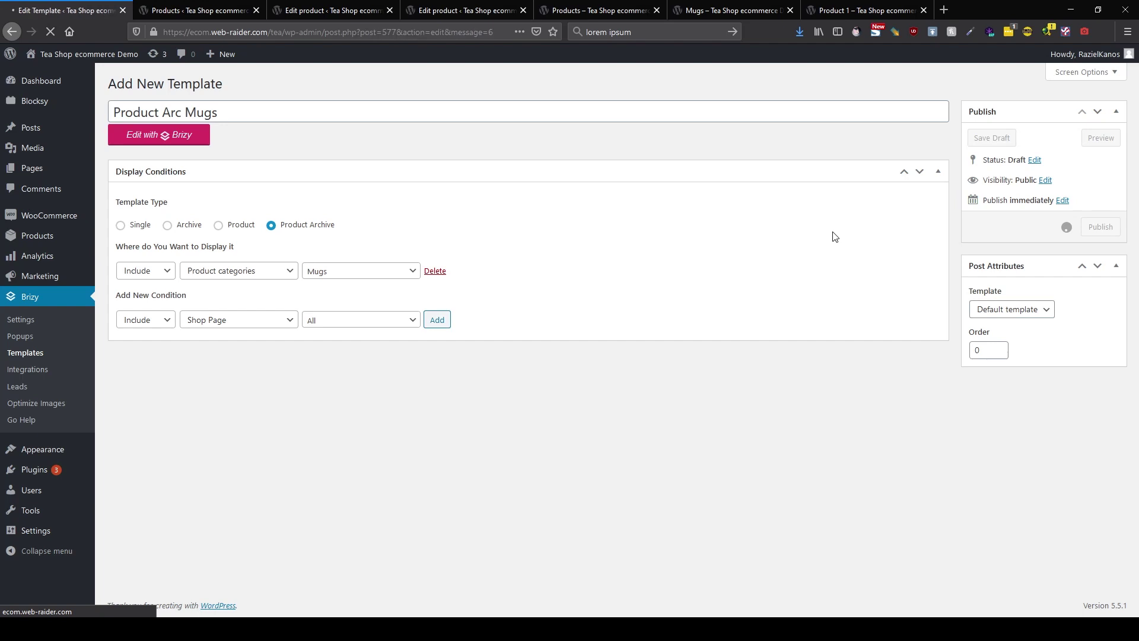
Open the template in the Brizy editor and insert the saved Shop layout between the header and footer.
{"action": "left_click", "coordinate": [158, 171]}
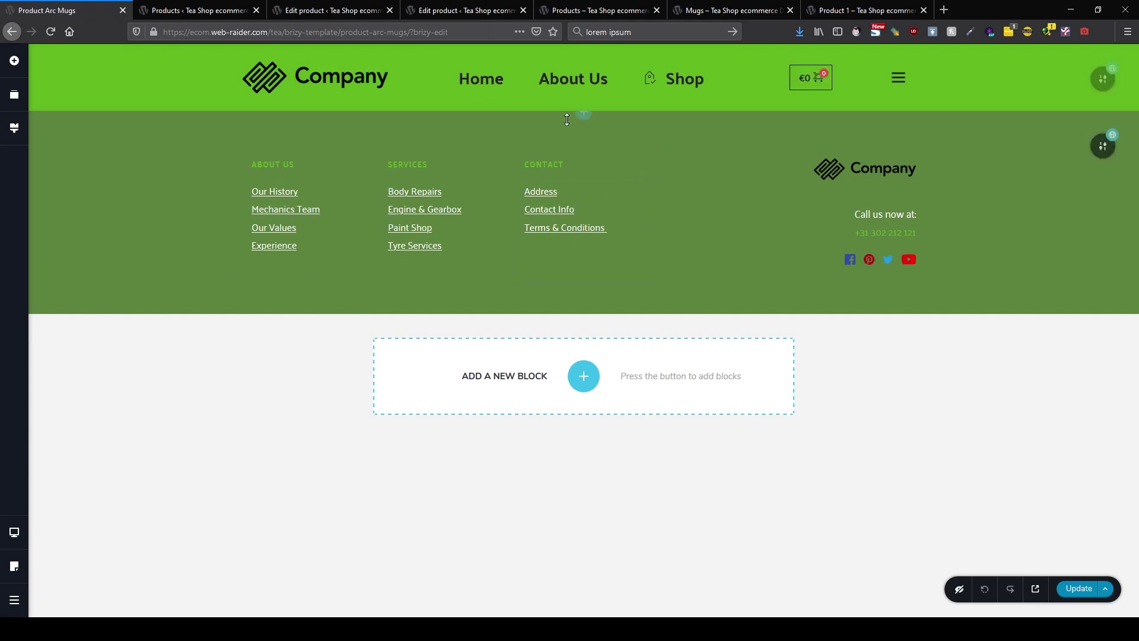
{"action": "left_click", "coordinate": [586, 116]}
{"action": "left_click", "coordinate": [674, 101]}
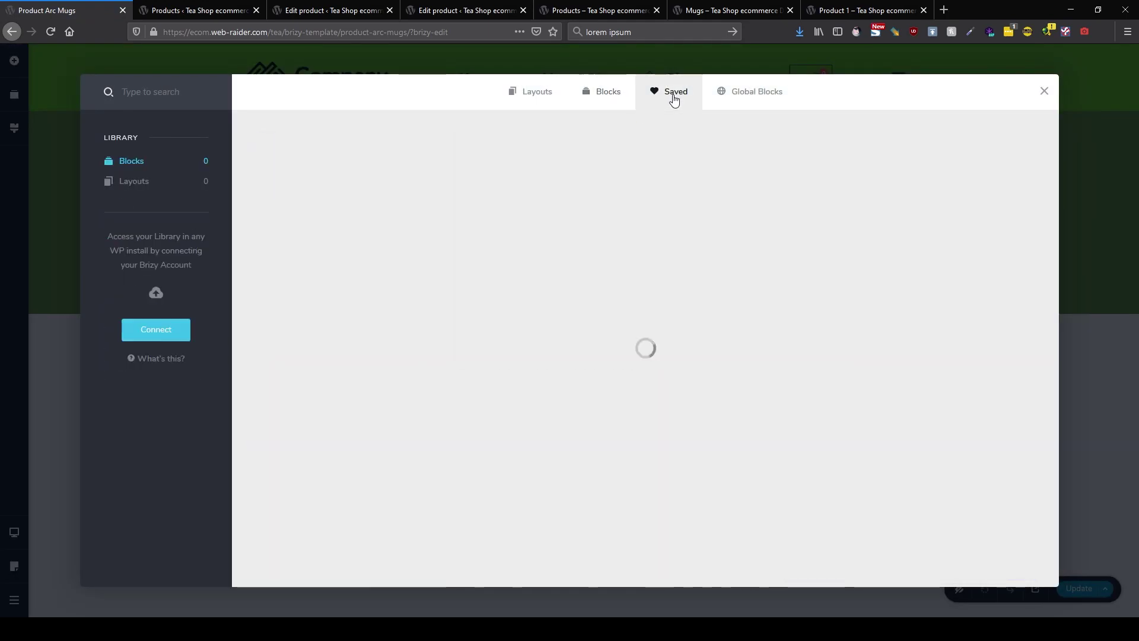
{"action": "left_click", "coordinate": [158, 187]}
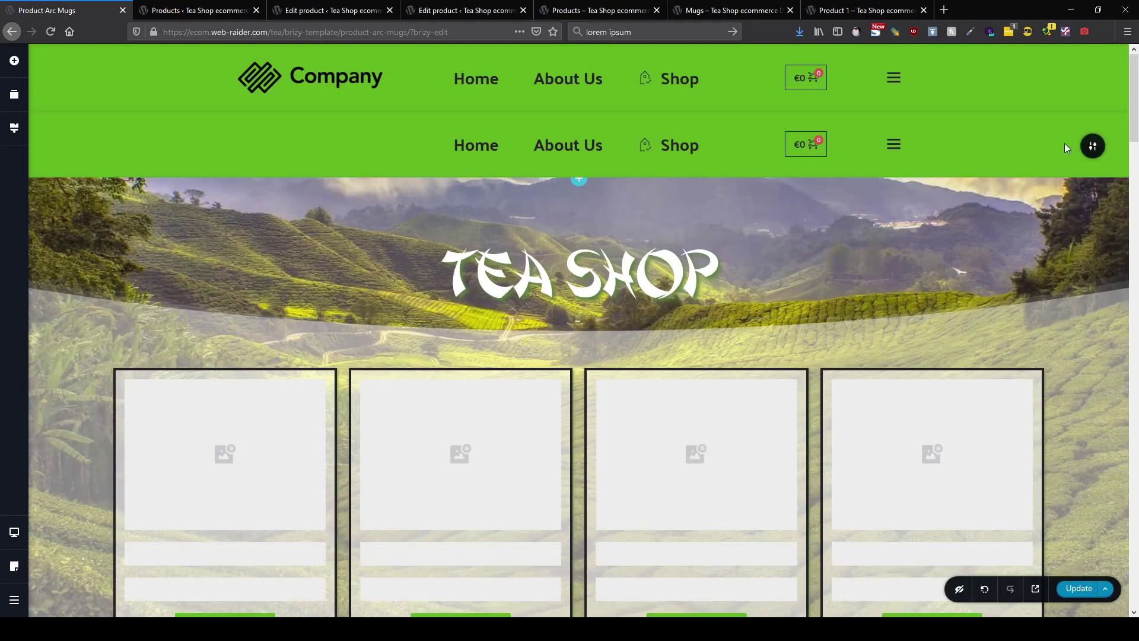
Delete the duplicate header and footer blocks that came with the inserted layout.
{"action": "mouse_move", "coordinate": [1090, 149]}
{"action": "scroll", "coordinate": [1022, 336], "scroll_direction": "down", "scroll_amount": 20}
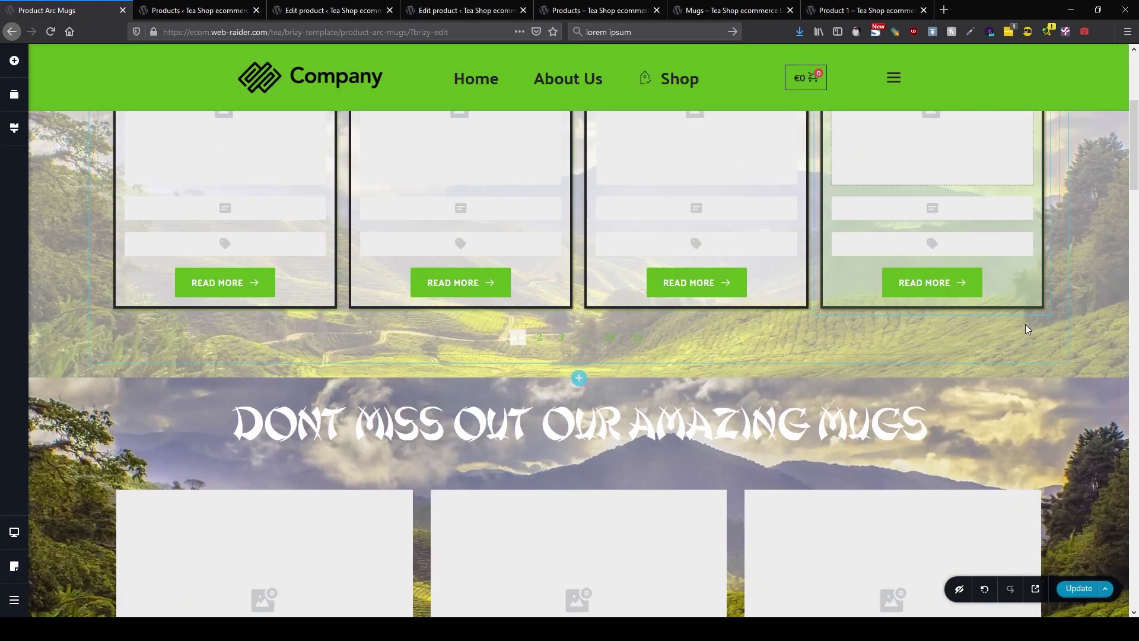
{"action": "scroll", "coordinate": [1060, 331], "scroll_direction": "down", "scroll_amount": 15}
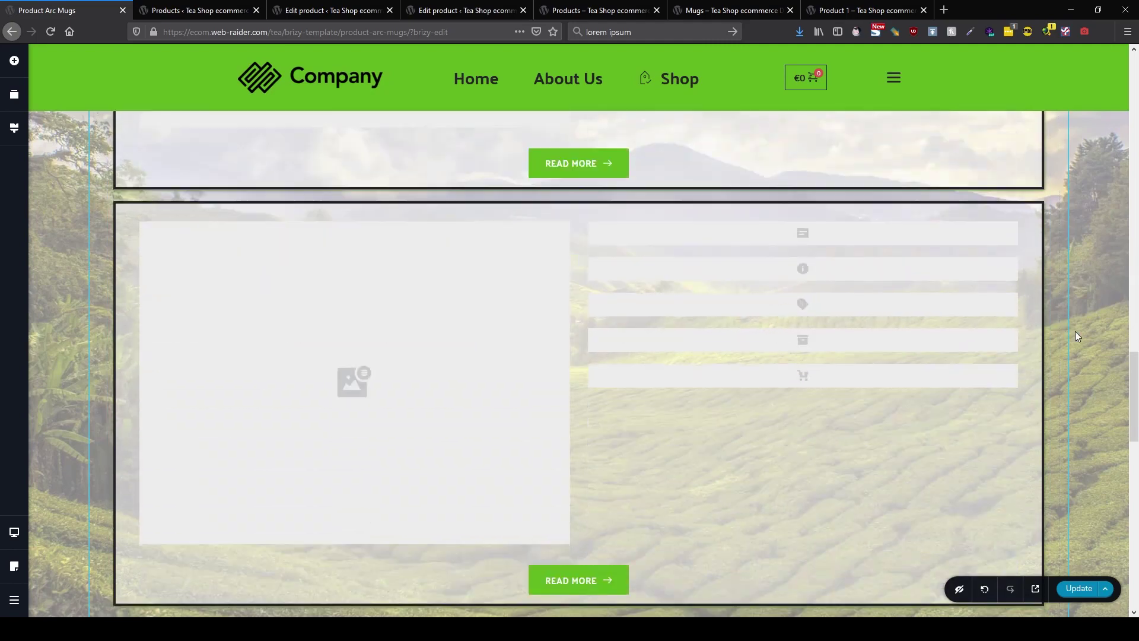
{"action": "scroll", "coordinate": [1102, 300], "scroll_direction": "up", "scroll_amount": 2}
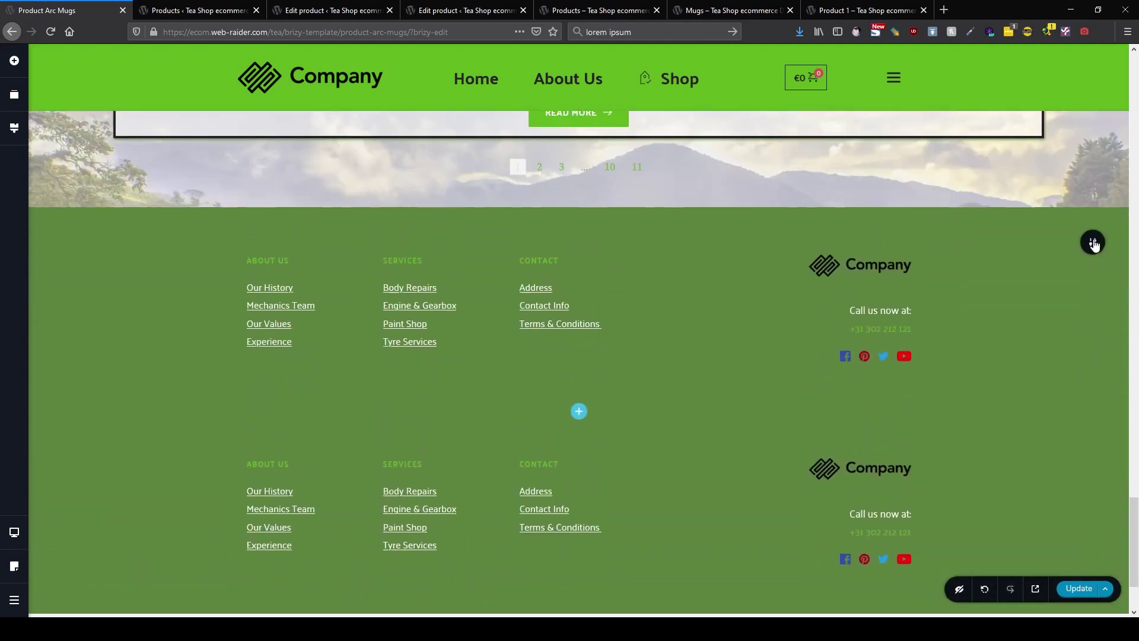
{"action": "left_click", "coordinate": [1094, 247]}
Delete the mugs image slider between the product grid and the product list.
{"action": "scroll", "coordinate": [1063, 304], "scroll_direction": "up", "scroll_amount": 1}
{"action": "scroll", "coordinate": [1063, 304], "scroll_direction": "up", "scroll_amount": 8}
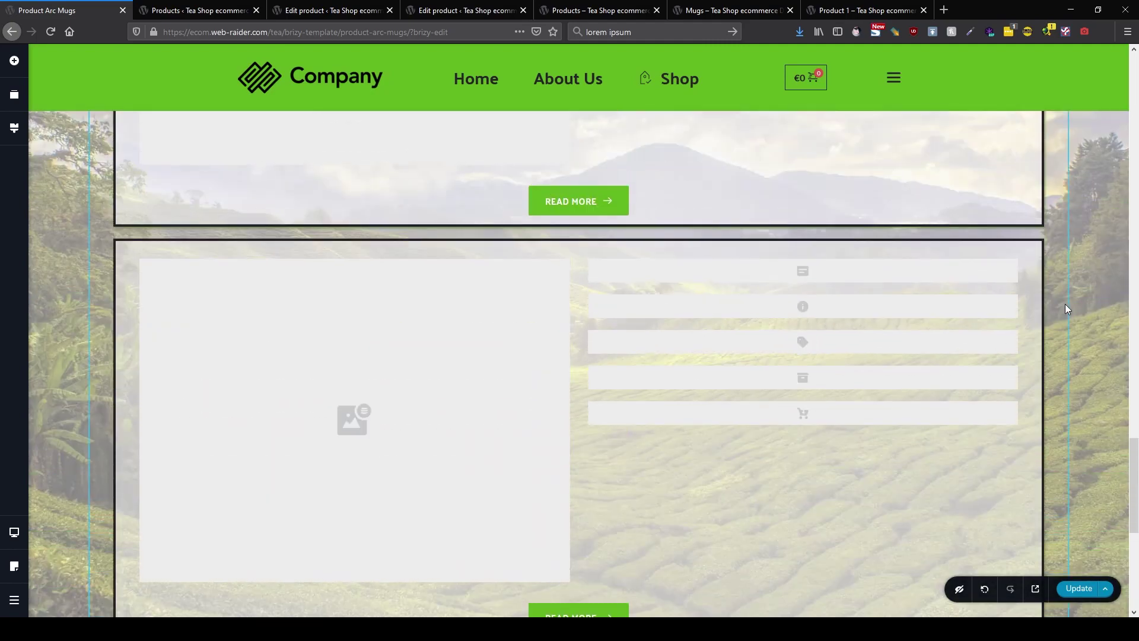
{"action": "scroll", "coordinate": [1066, 305], "scroll_direction": "up", "scroll_amount": 6}
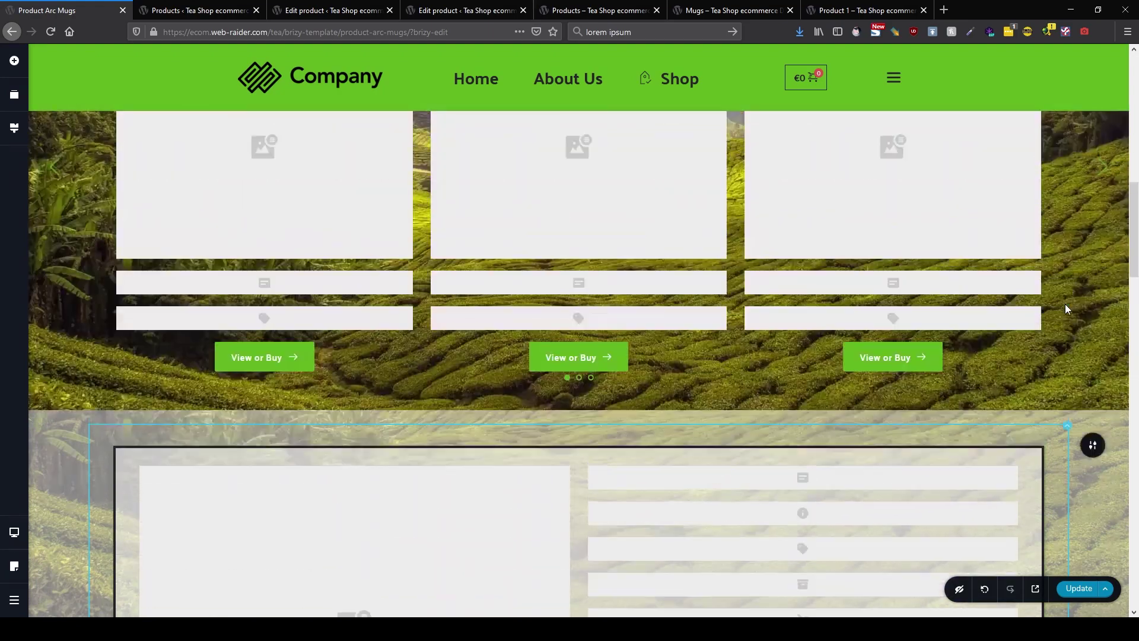
{"action": "left_click", "coordinate": [1093, 201]}
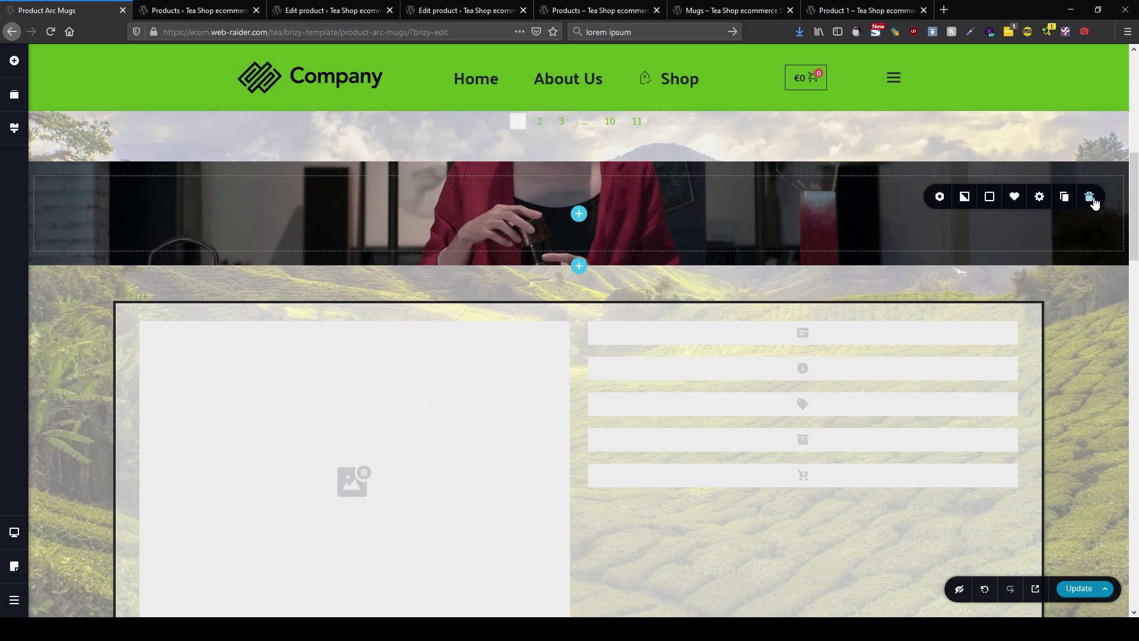
{"action": "left_click", "coordinate": [1093, 202]}
Delete the four-column product grid block below the Tea Shop heading.
{"action": "scroll", "coordinate": [1085, 365], "scroll_direction": "up", "scroll_amount": 8}
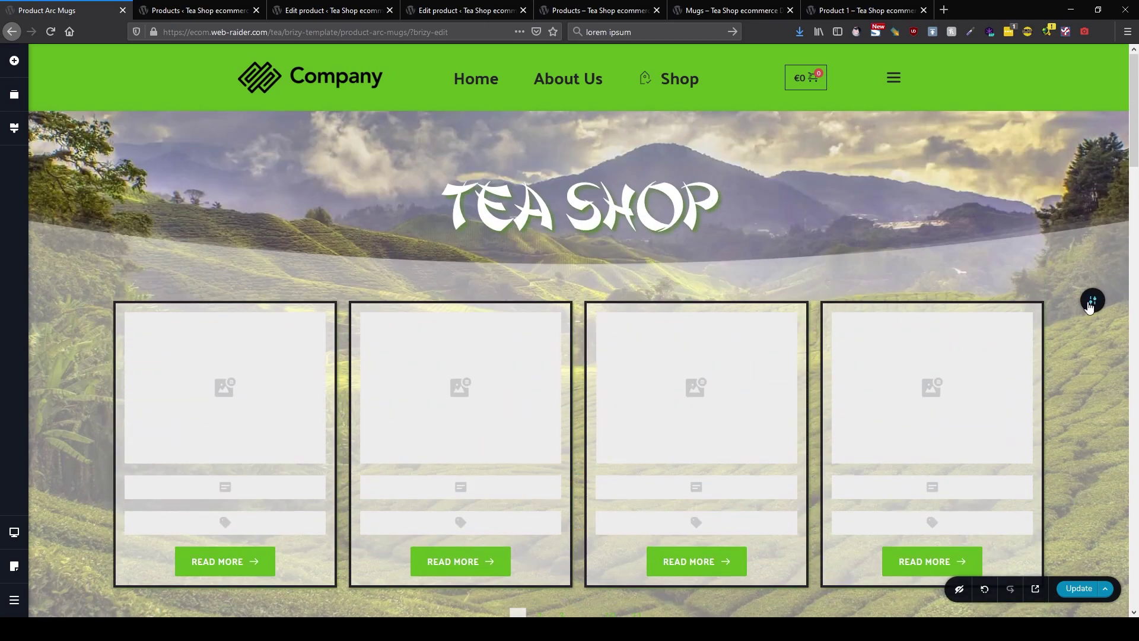
{"action": "mouse_move", "coordinate": [1092, 306]}
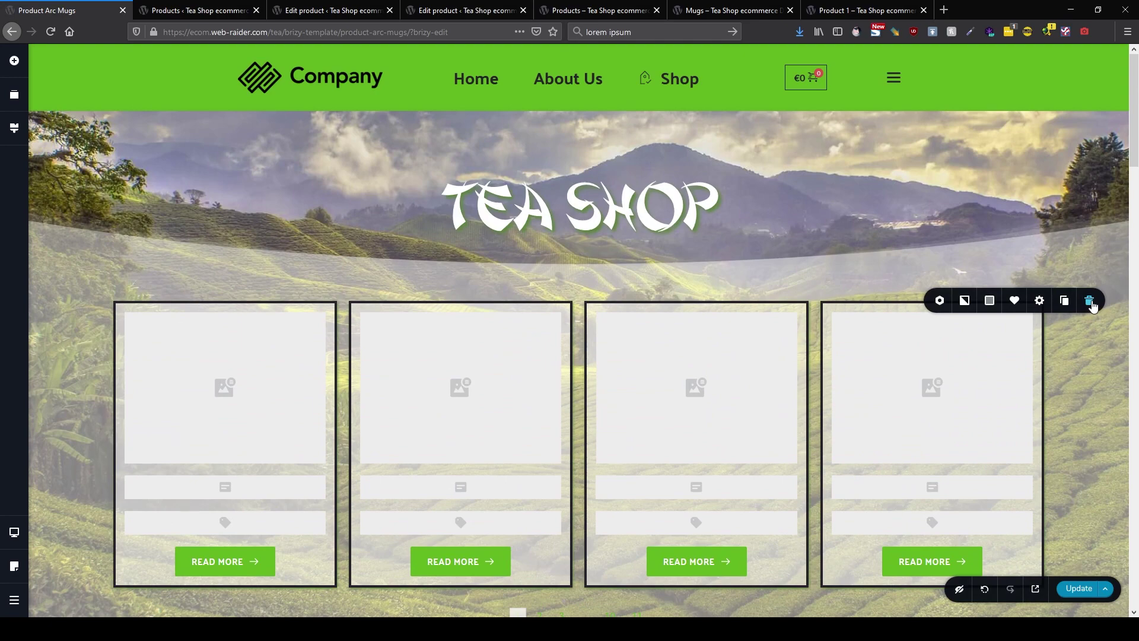
{"action": "left_click", "coordinate": [1090, 303]}
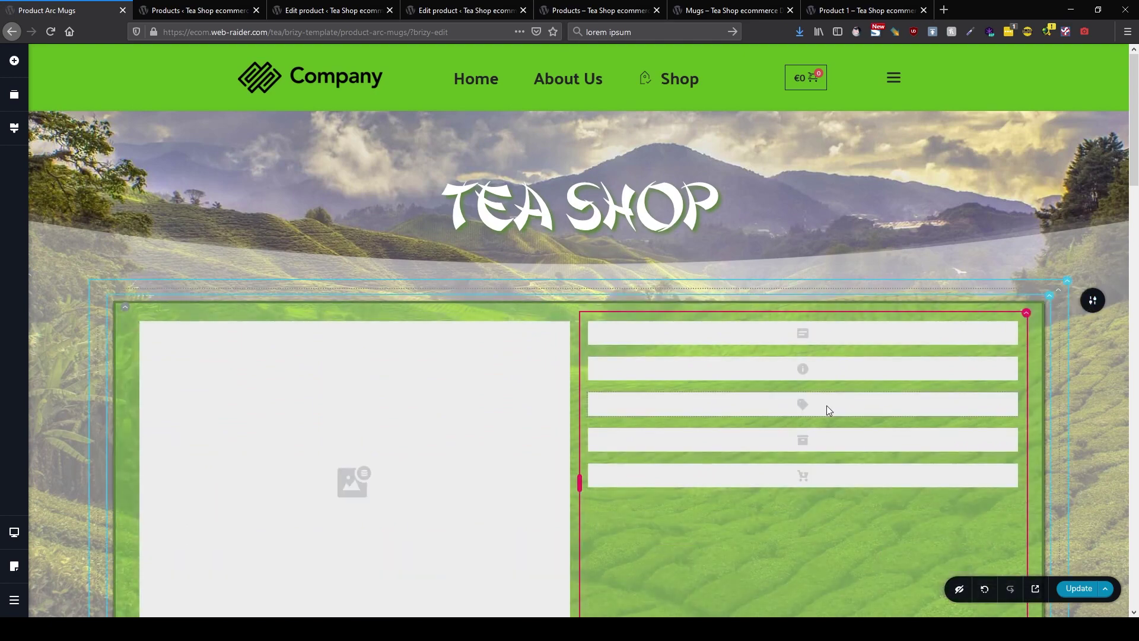
Replace the "Tea Shop" heading text with "OUR MUGS".
{"action": "left_click", "coordinate": [473, 228]}
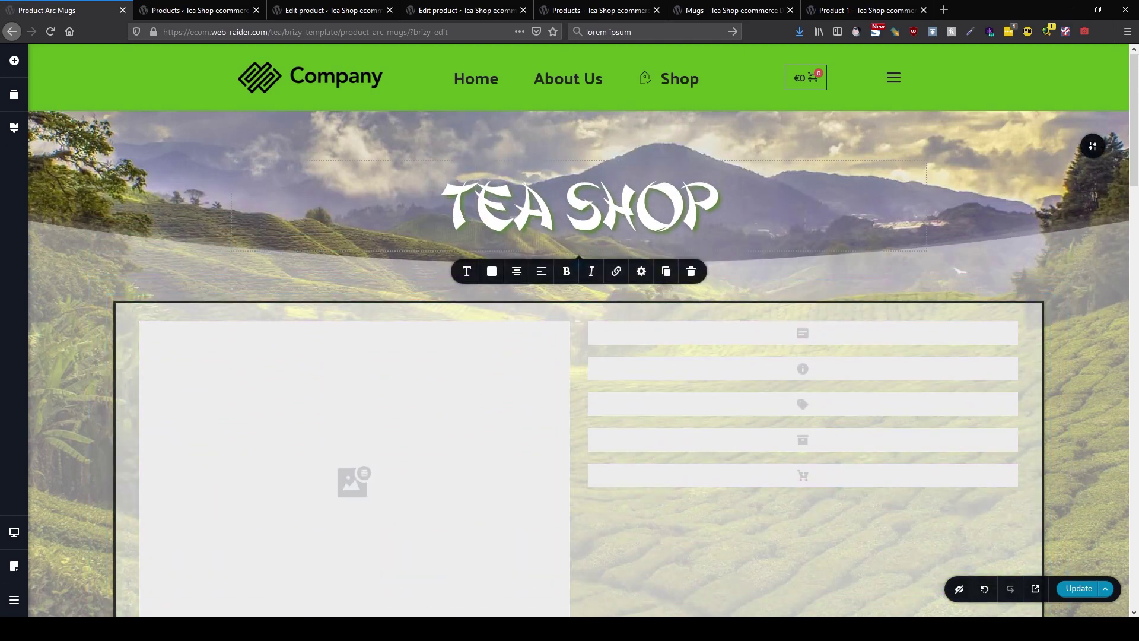
{"action": "left_click_drag", "start_coordinate": [461, 214], "coordinate": [701, 204]}
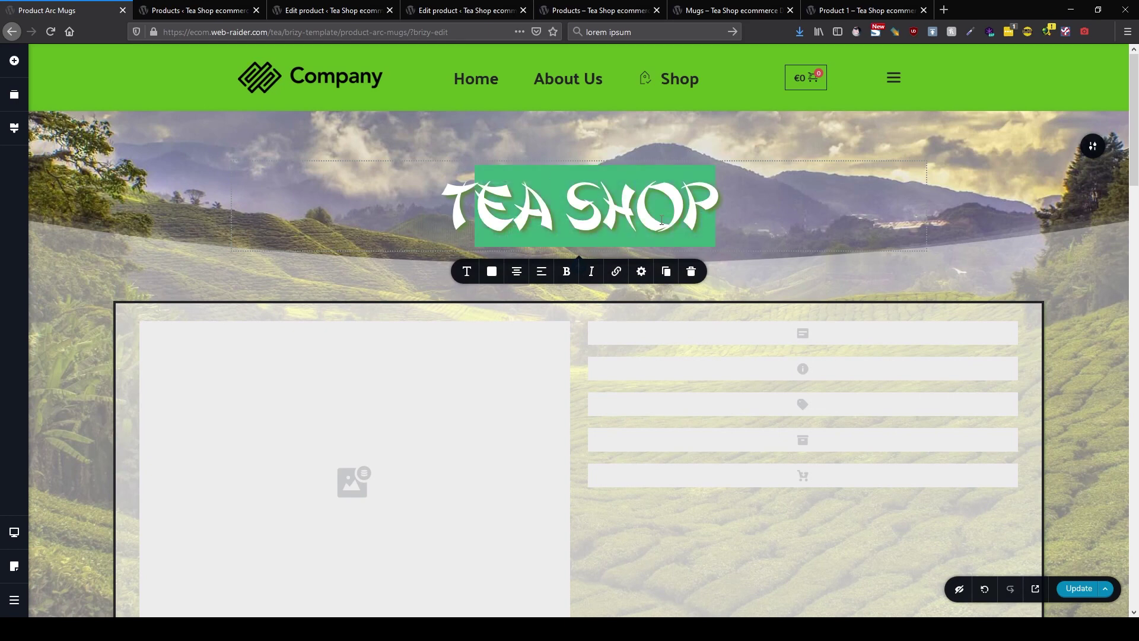
{"action": "type", "text": "O"}
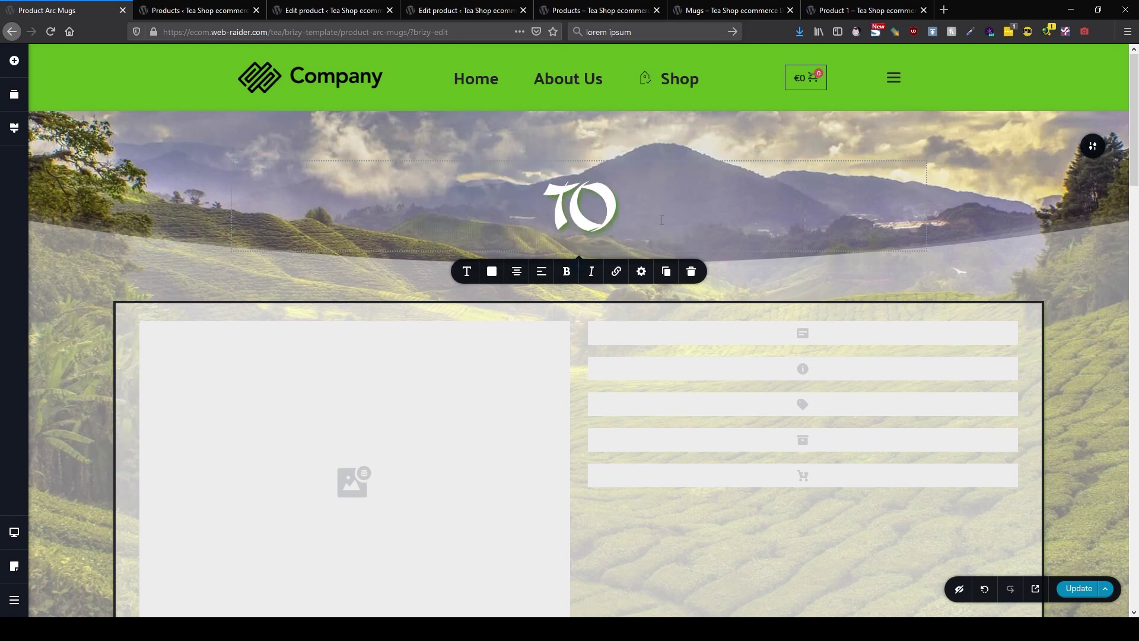
{"action": "type", "text": "UR MUGS"}
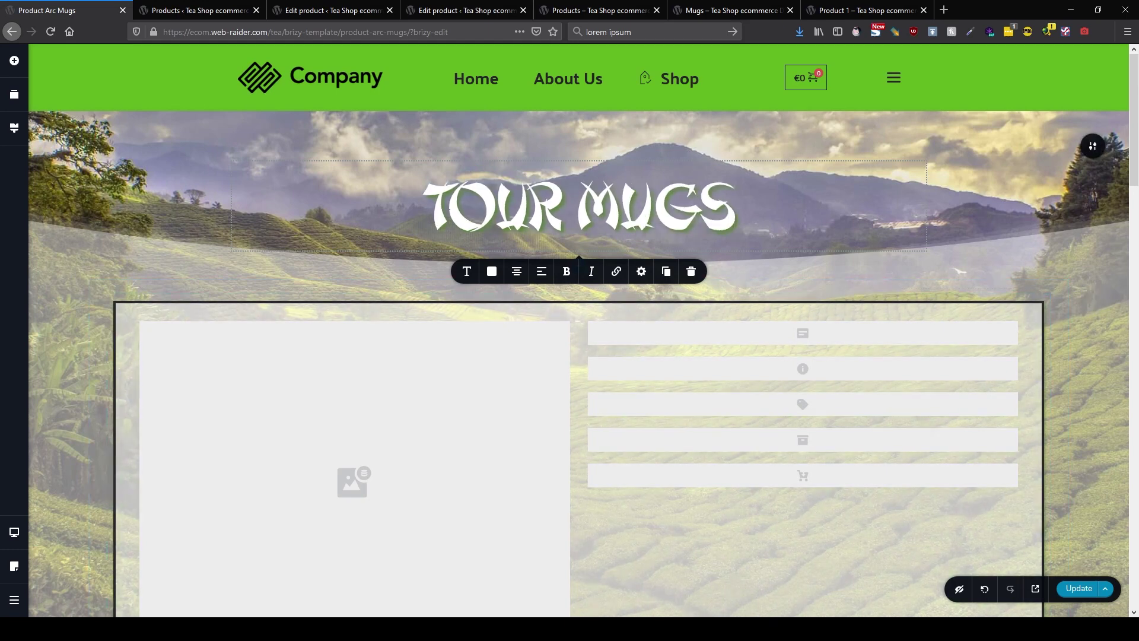
{"action": "key", "text": "BackSpace"}
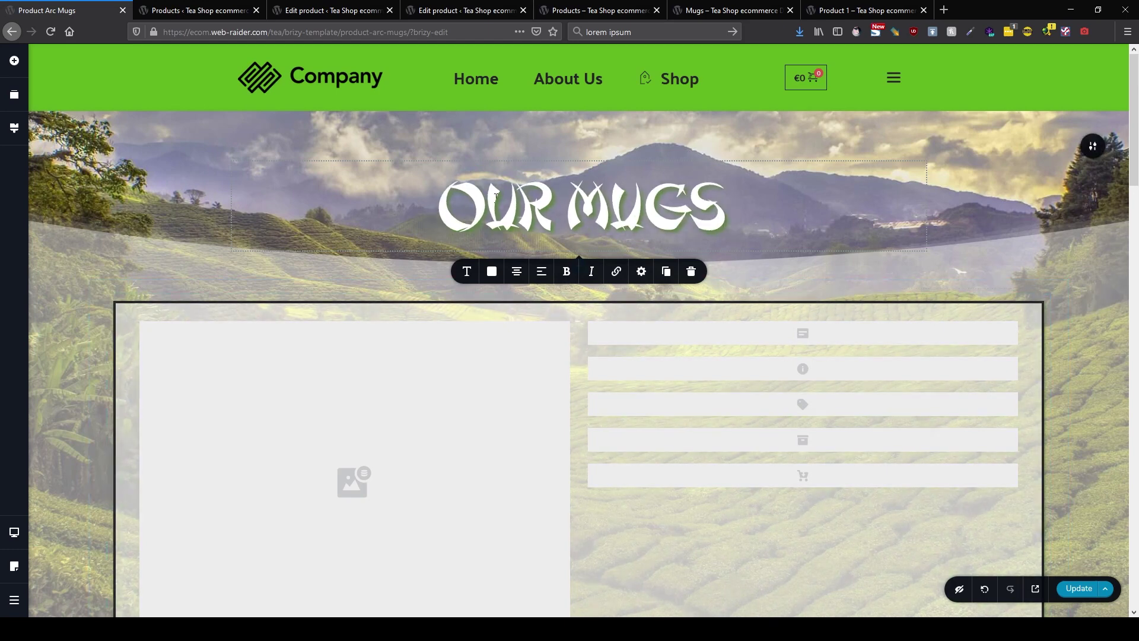
Replace the background image of the OUR MUGS header section with the two-mugs photo IMG_0840_4-813.jpg from the media library.
{"action": "left_click", "coordinate": [1093, 146]}
{"action": "left_click", "coordinate": [964, 146]}
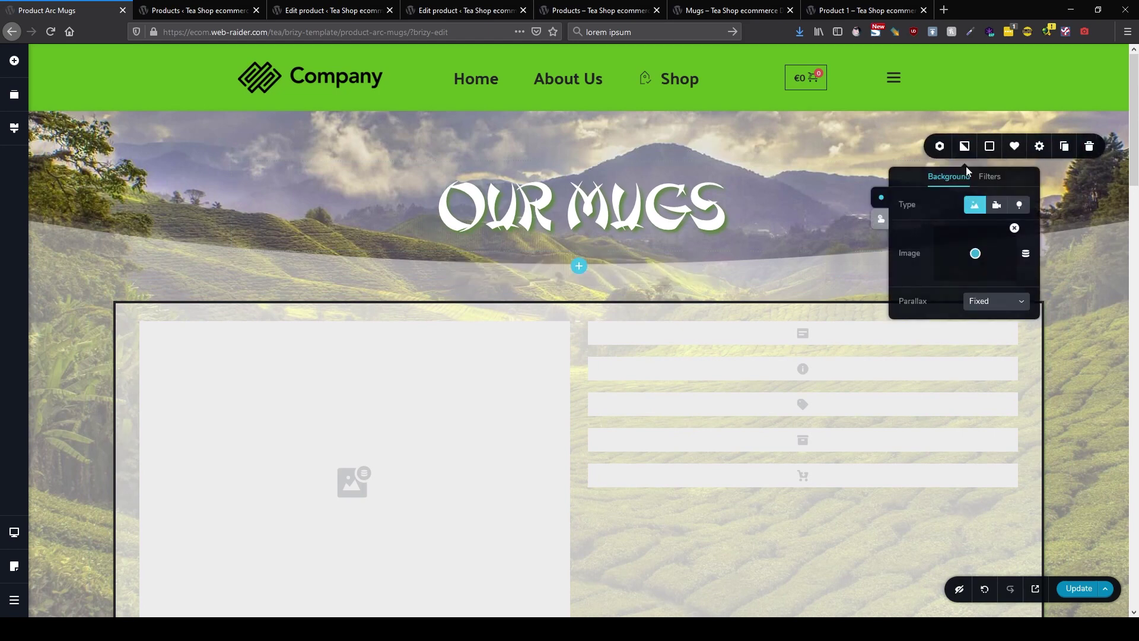
{"action": "left_click", "coordinate": [1015, 228]}
{"action": "left_click", "coordinate": [979, 256]}
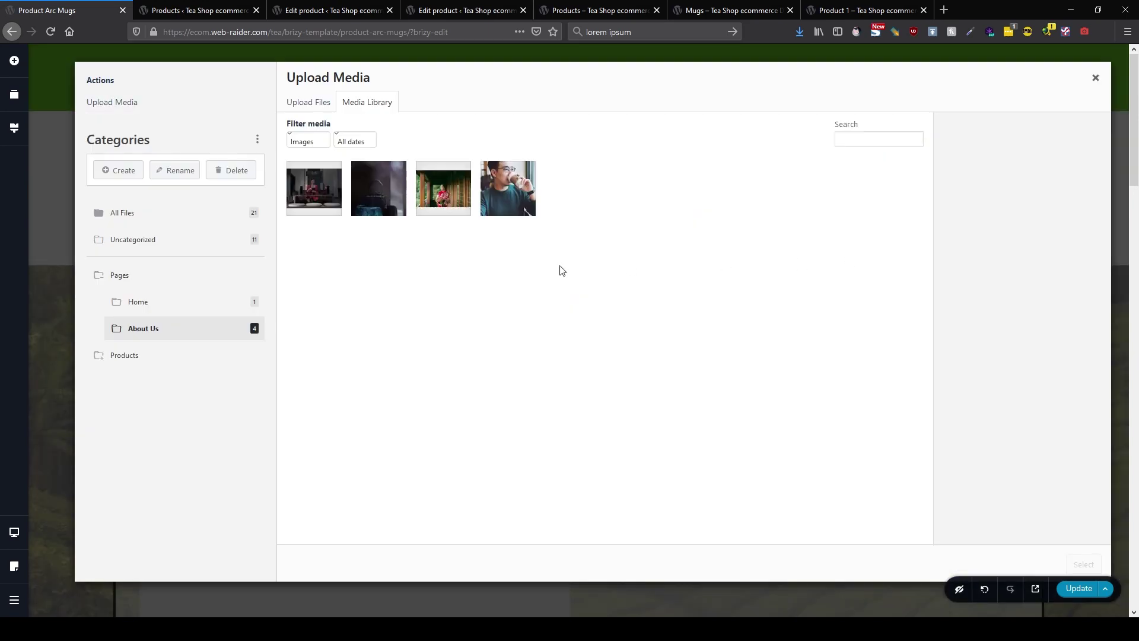
{"action": "left_click", "coordinate": [153, 213]}
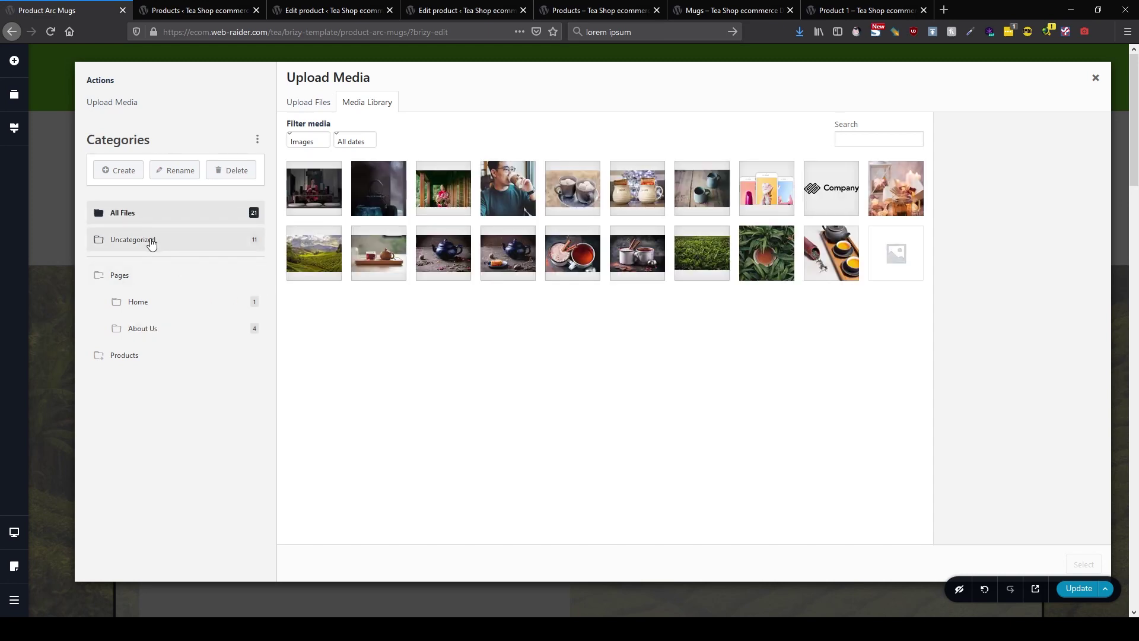
{"action": "left_click", "coordinate": [626, 263]}
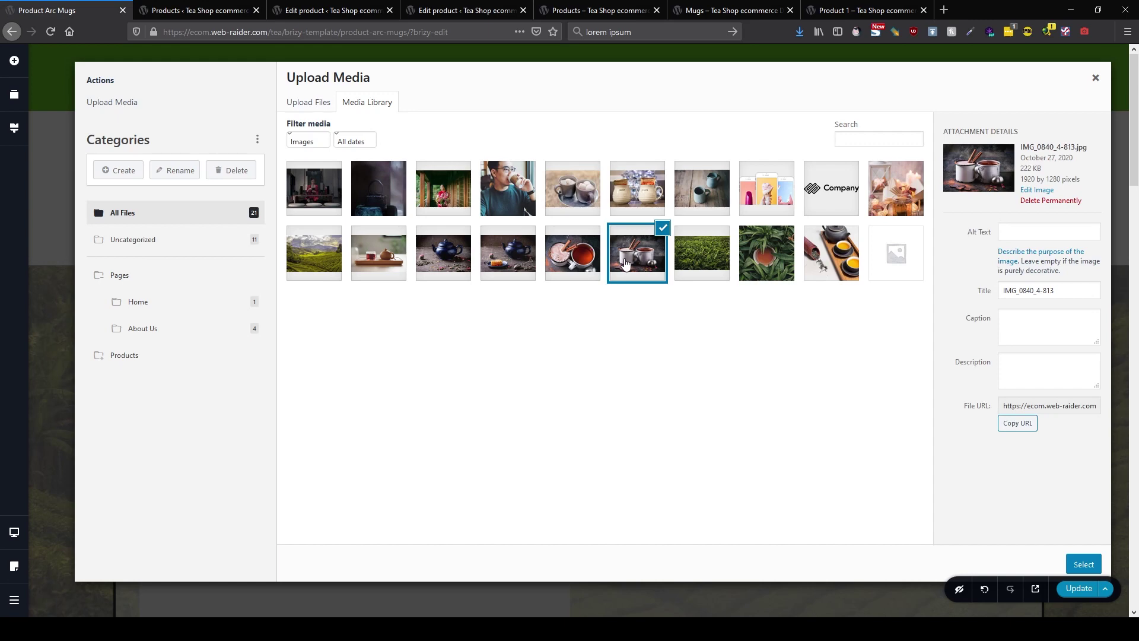
{"action": "left_click", "coordinate": [1083, 563]}
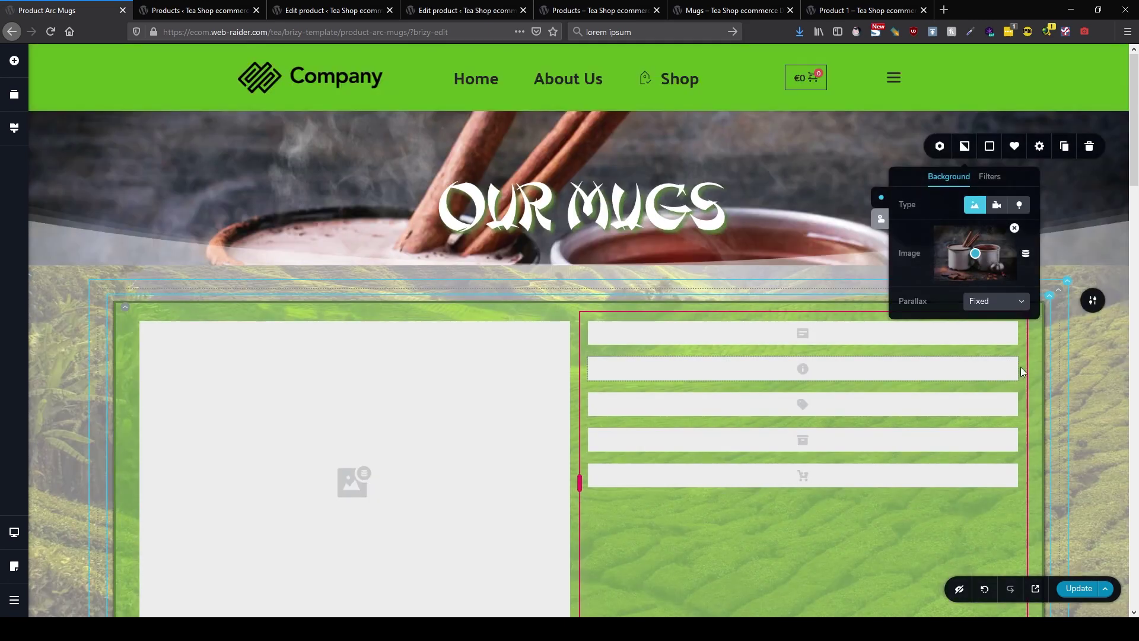
Replace the product list section's background image with the same two-mugs photo from the media library.
{"action": "left_click", "coordinate": [1095, 304]}
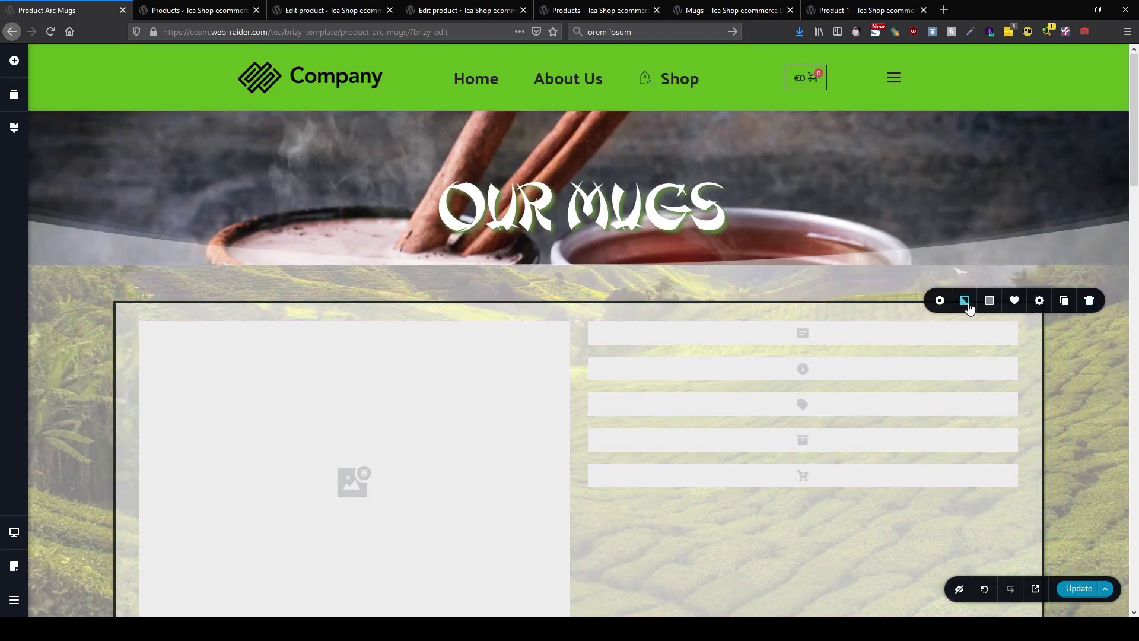
{"action": "left_click", "coordinate": [967, 304]}
{"action": "left_click", "coordinate": [1014, 383]}
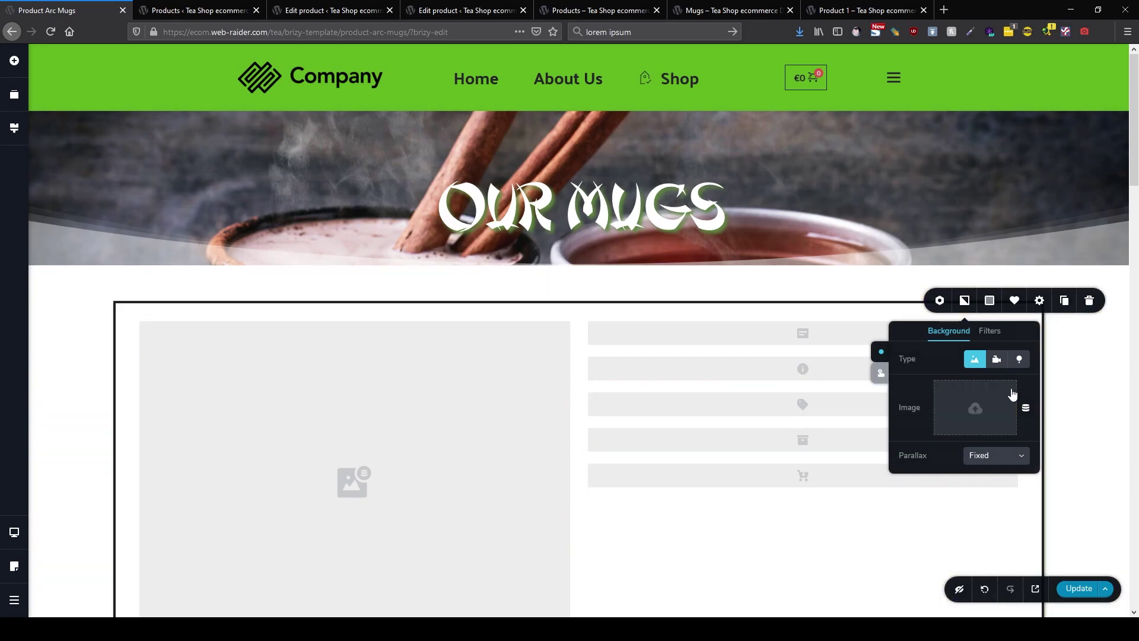
{"action": "left_click", "coordinate": [988, 406]}
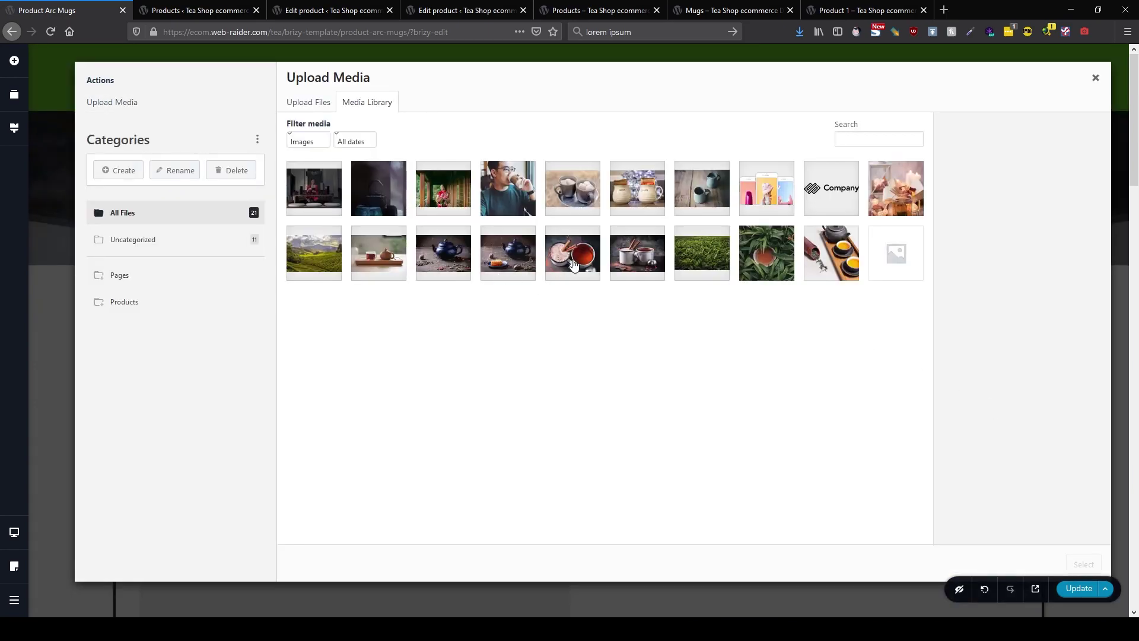
{"action": "left_click", "coordinate": [637, 263]}
{"action": "left_click", "coordinate": [1083, 562]}
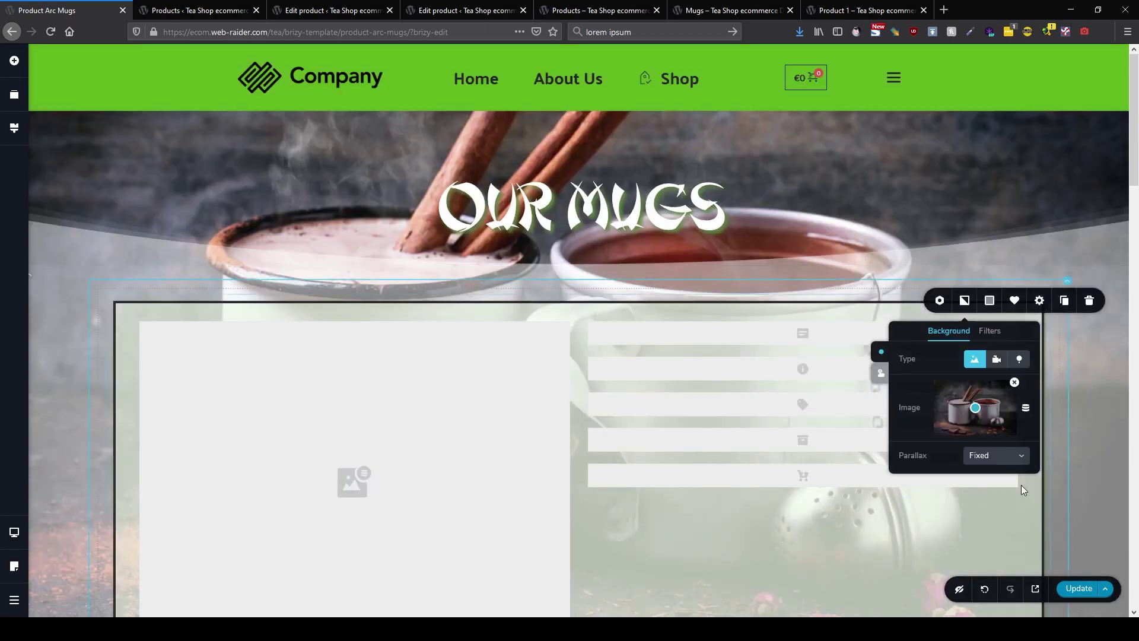
{"action": "scroll", "coordinate": [745, 518], "scroll_direction": "down", "scroll_amount": 5}
{"action": "scroll", "coordinate": [745, 518], "scroll_direction": "down", "scroll_amount": 10}
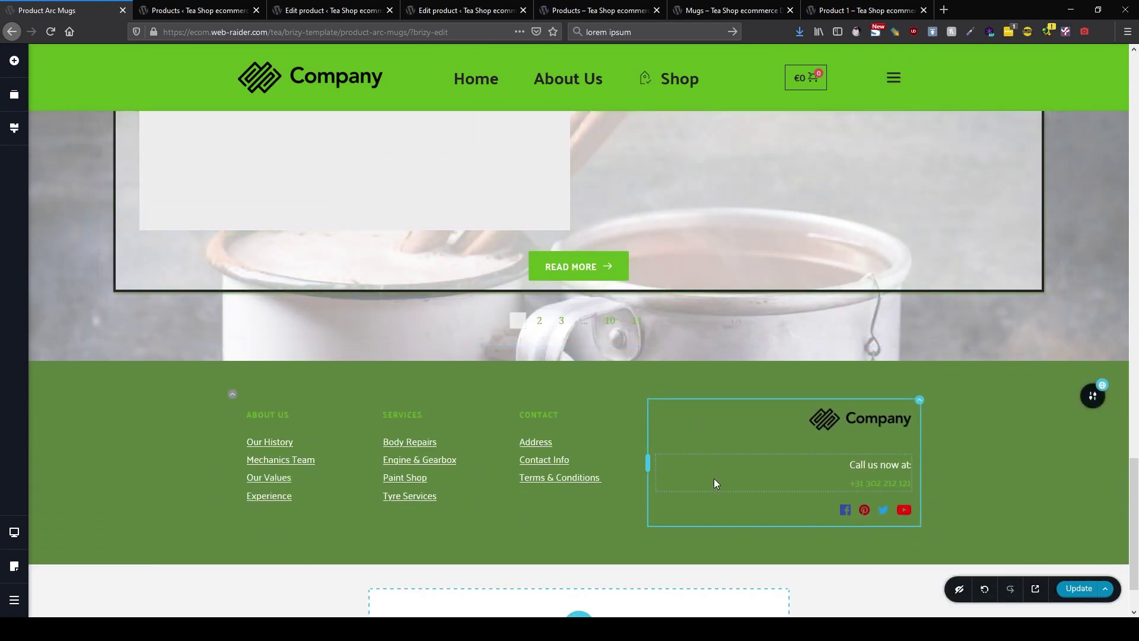
{"action": "scroll", "coordinate": [714, 479], "scroll_direction": "up", "scroll_amount": 6}
{"action": "scroll", "coordinate": [715, 486], "scroll_direction": "up", "scroll_amount": 10}
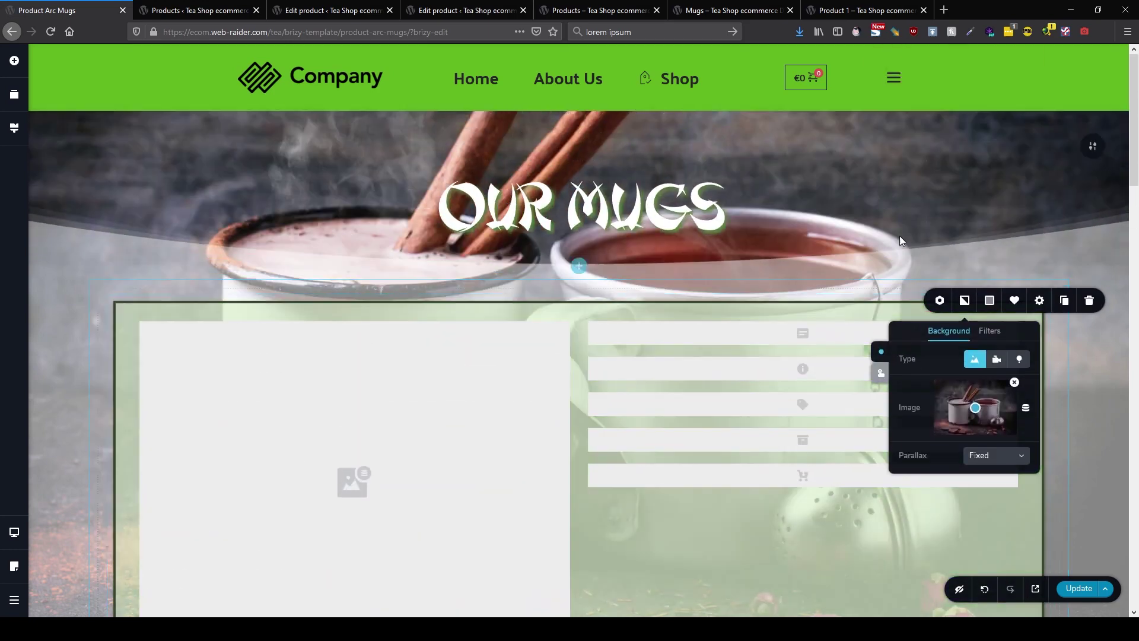
{"action": "left_click", "coordinate": [945, 190]}
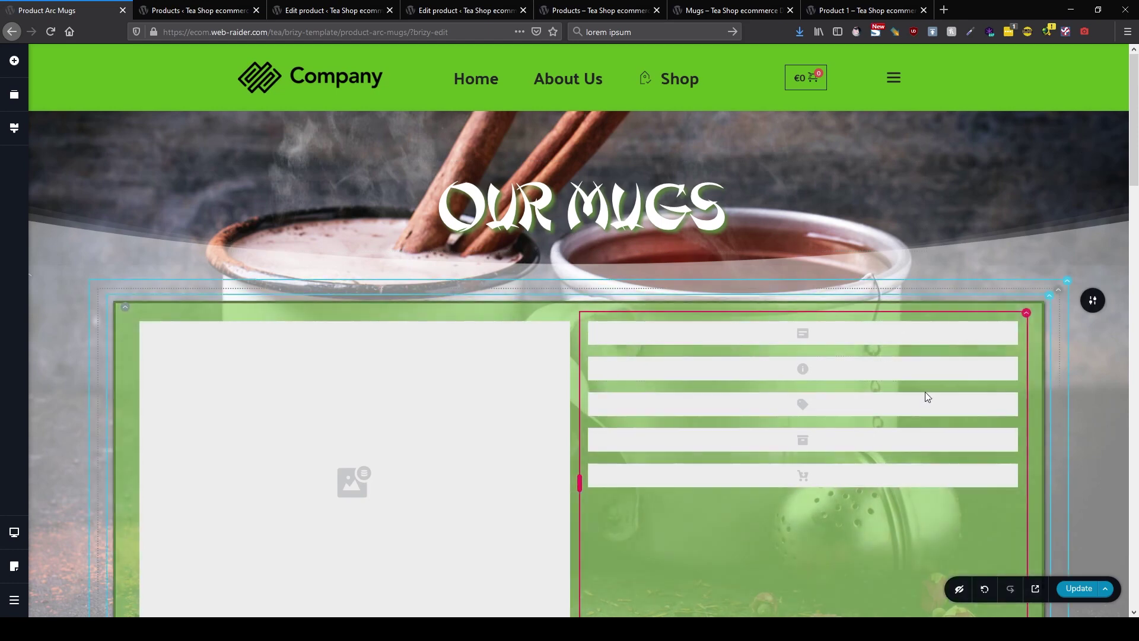
Update the Mugs archive template, then reload the live Mugs category page and review its product list.
{"action": "scroll", "coordinate": [979, 457], "scroll_direction": "down", "scroll_amount": 3}
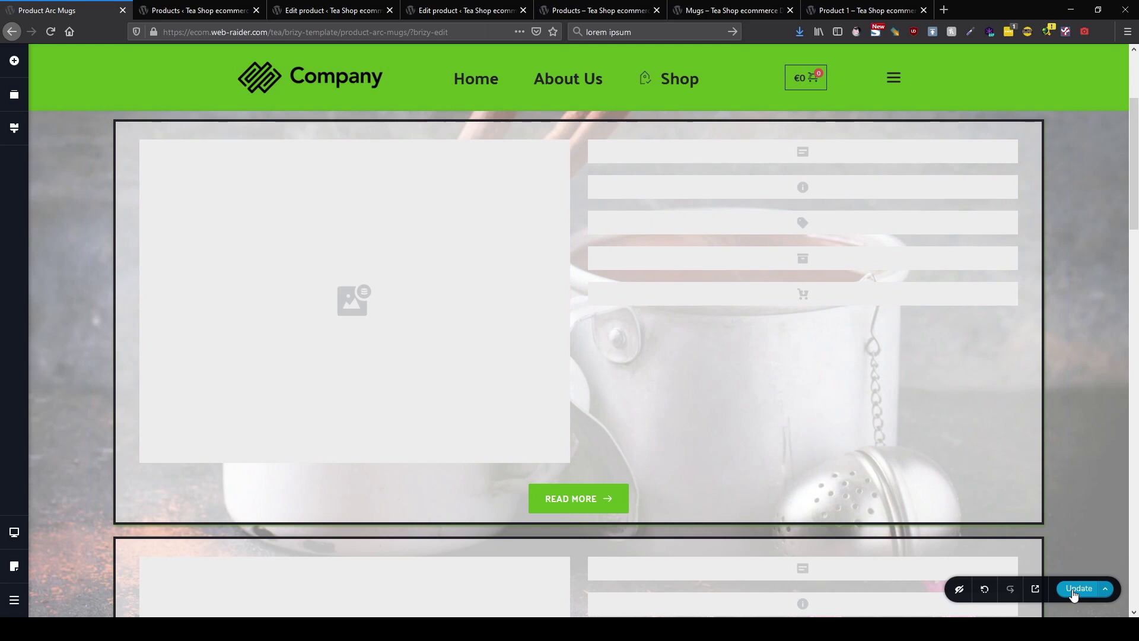
{"action": "left_click", "coordinate": [1076, 588]}
{"action": "left_click", "coordinate": [735, 8]}
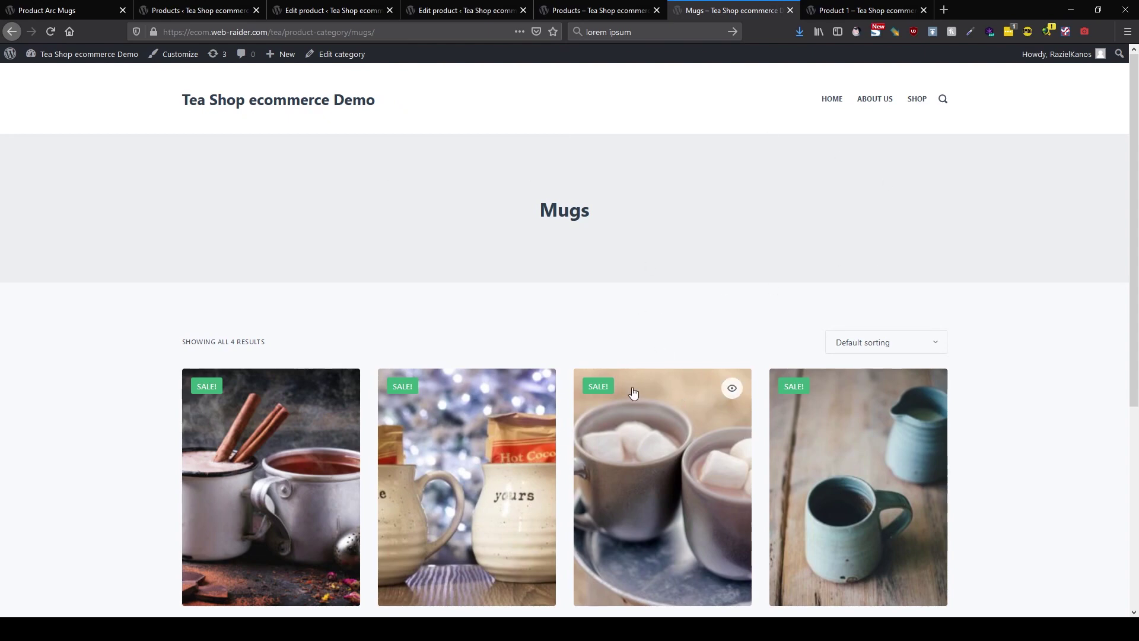
{"action": "scroll", "coordinate": [633, 394], "scroll_direction": "down", "scroll_amount": 5}
{"action": "scroll", "coordinate": [633, 392], "scroll_direction": "up", "scroll_amount": 5}
{"action": "left_click", "coordinate": [424, 34]}
{"action": "key", "text": "F5"}
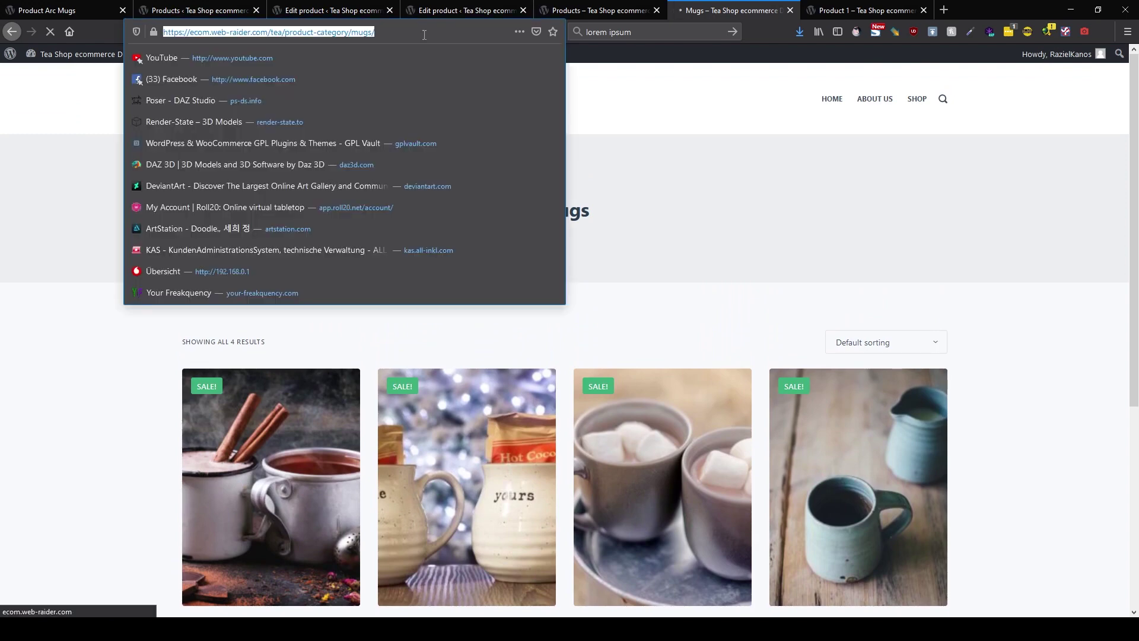
{"action": "left_click", "coordinate": [707, 236]}
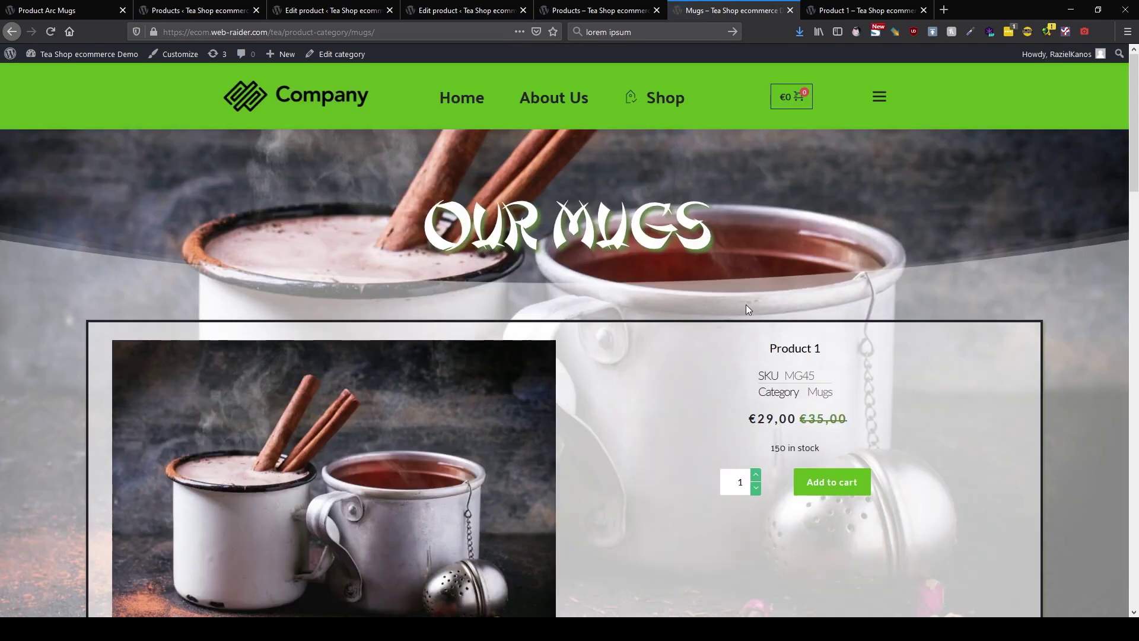
{"action": "scroll", "coordinate": [745, 305], "scroll_direction": "down", "scroll_amount": 10}
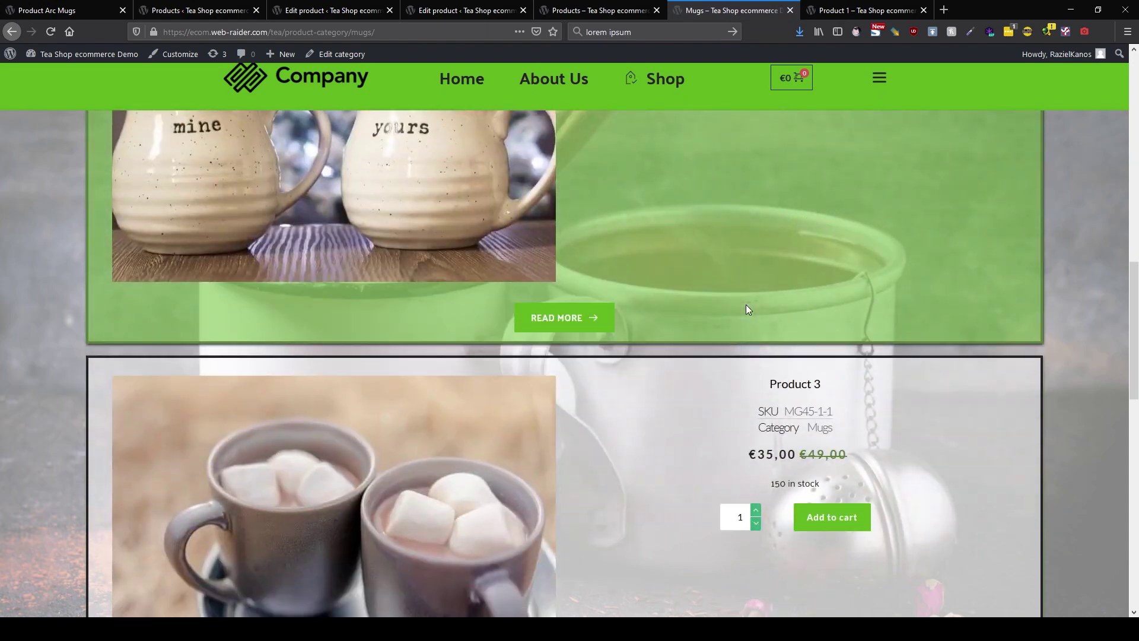
{"action": "scroll", "coordinate": [746, 304], "scroll_direction": "up", "scroll_amount": 5}
{"action": "scroll", "coordinate": [746, 305], "scroll_direction": "up", "scroll_amount": 5}
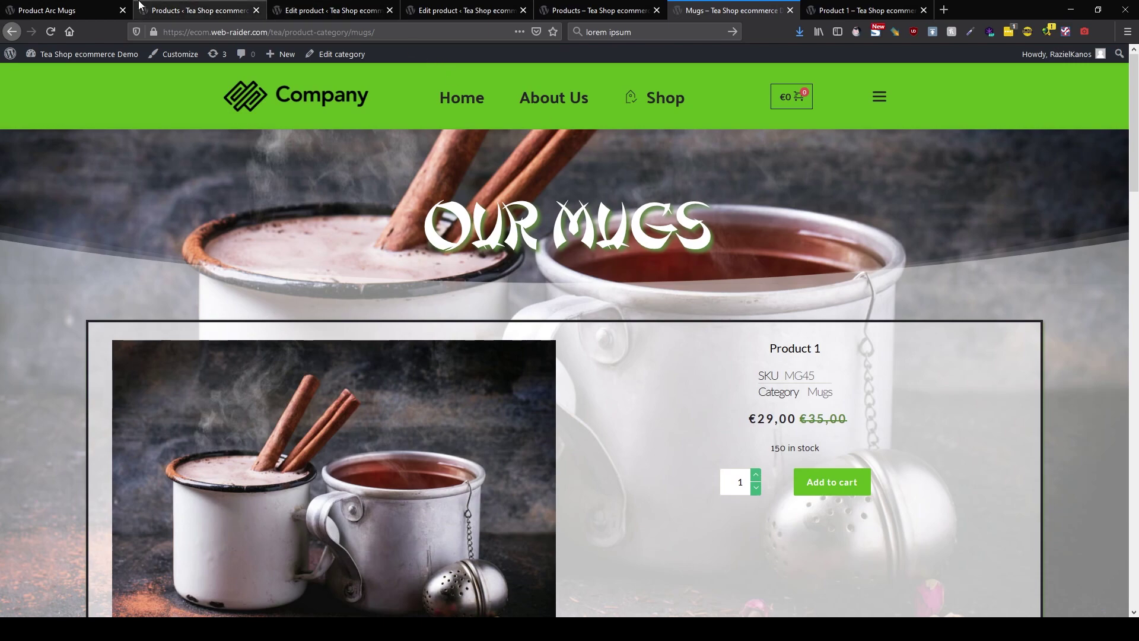
Return from the template editor to the WordPress dashboard and add a product category named "Tea".
{"action": "left_click", "coordinate": [65, 10]}
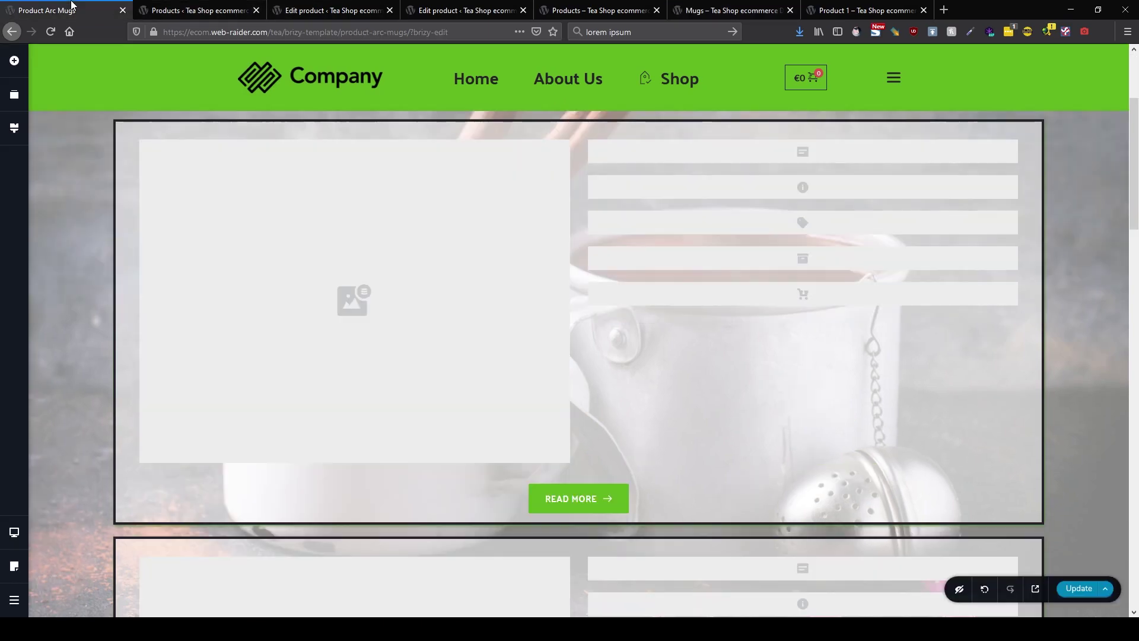
{"action": "left_click", "coordinate": [14, 599]}
{"action": "left_click", "coordinate": [77, 599]}
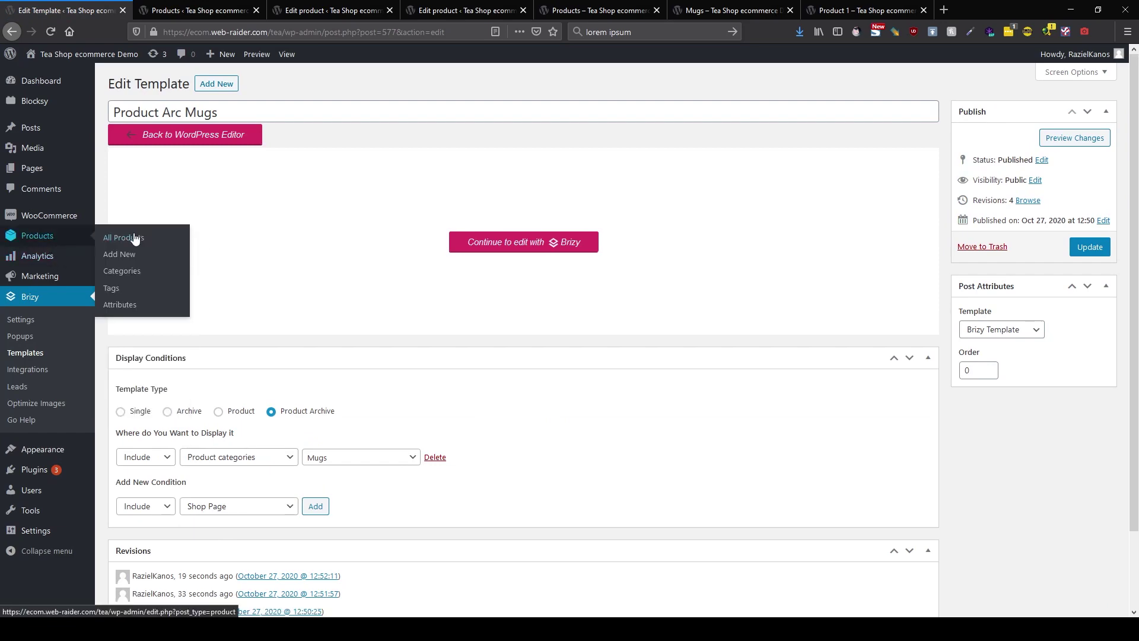
{"action": "left_click", "coordinate": [144, 239]}
{"action": "left_click", "coordinate": [35, 293]}
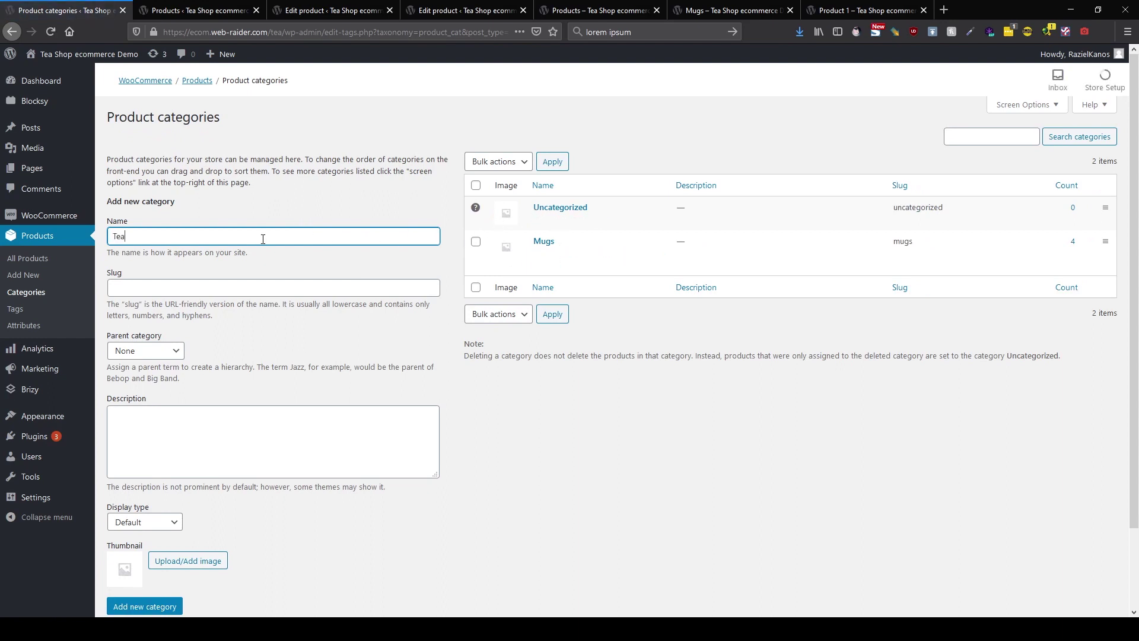
{"action": "left_click", "coordinate": [157, 605]}
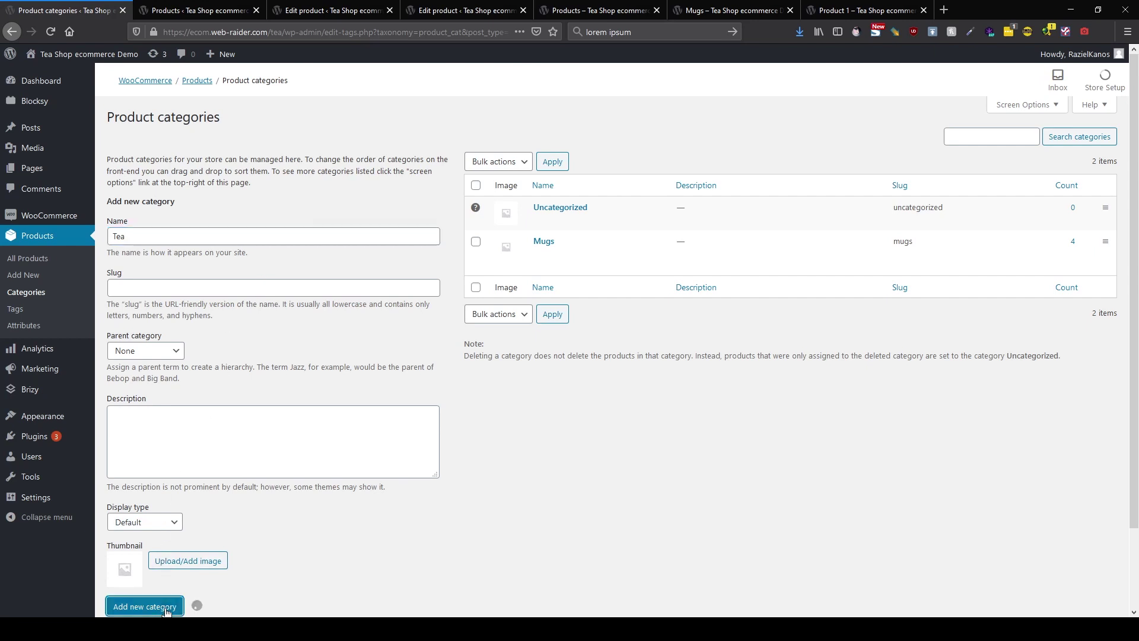
Start a new product, assign it to the Tea category and name it "Tea 1".
{"action": "left_click", "coordinate": [11, 261]}
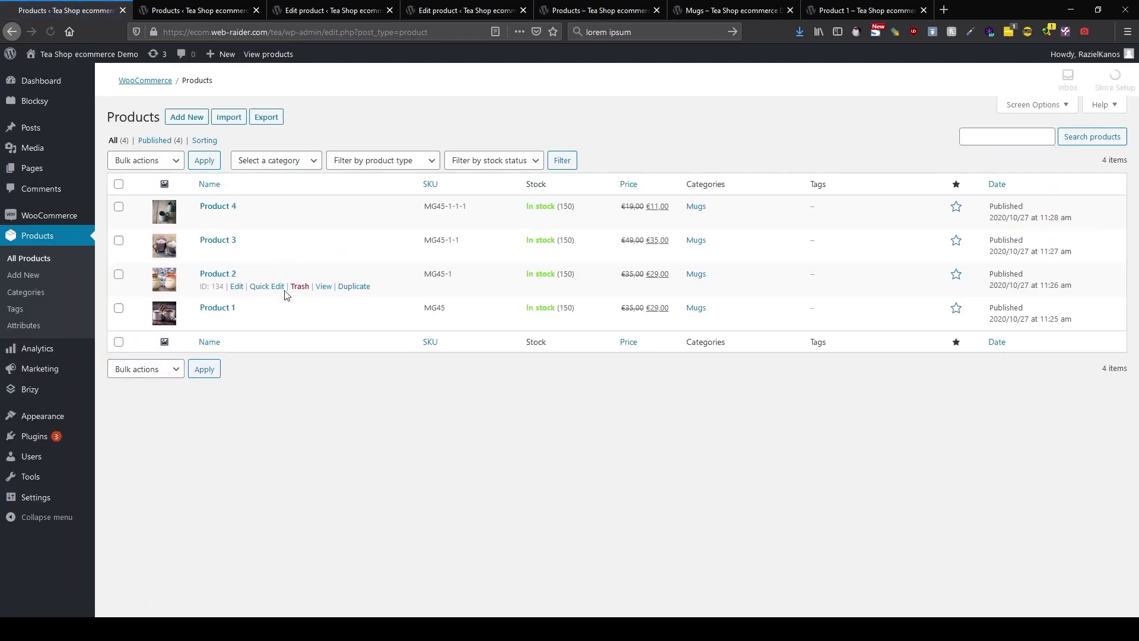
{"action": "left_click", "coordinate": [189, 117]}
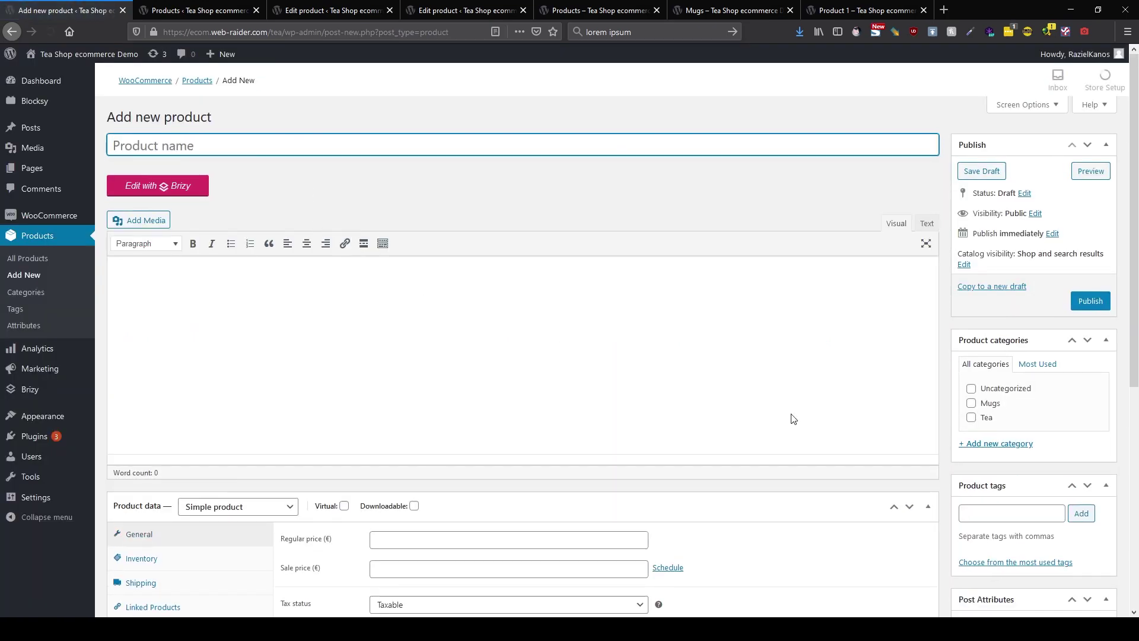
{"action": "scroll", "coordinate": [1006, 516], "scroll_direction": "down", "scroll_amount": 3}
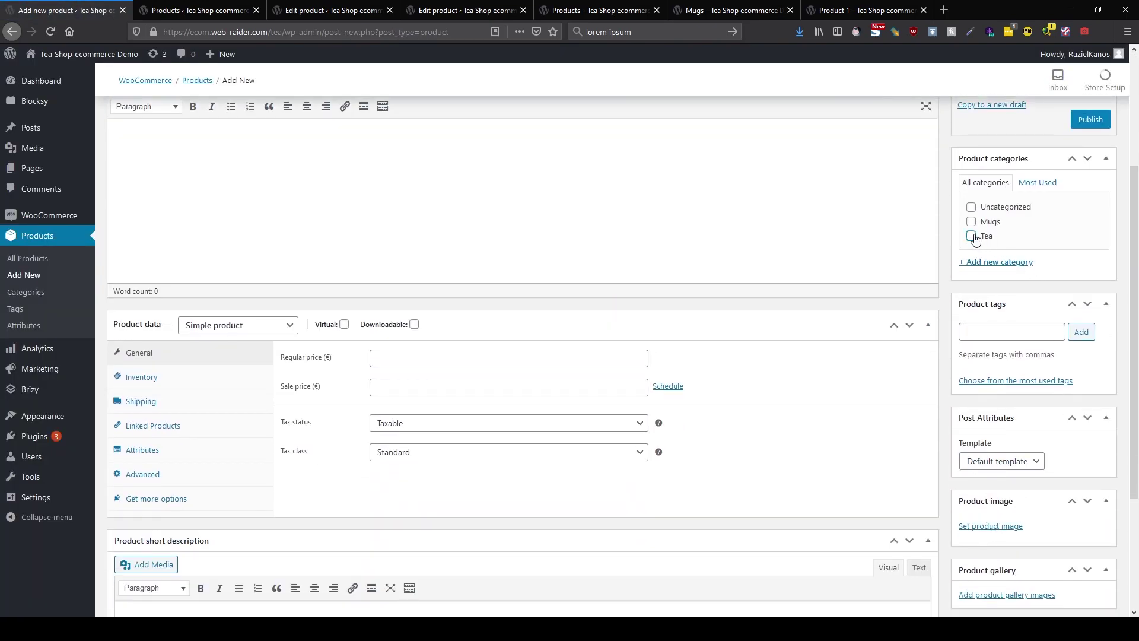
{"action": "scroll", "coordinate": [527, 270], "scroll_direction": "up", "scroll_amount": 3}
{"action": "left_click", "coordinate": [342, 152]}
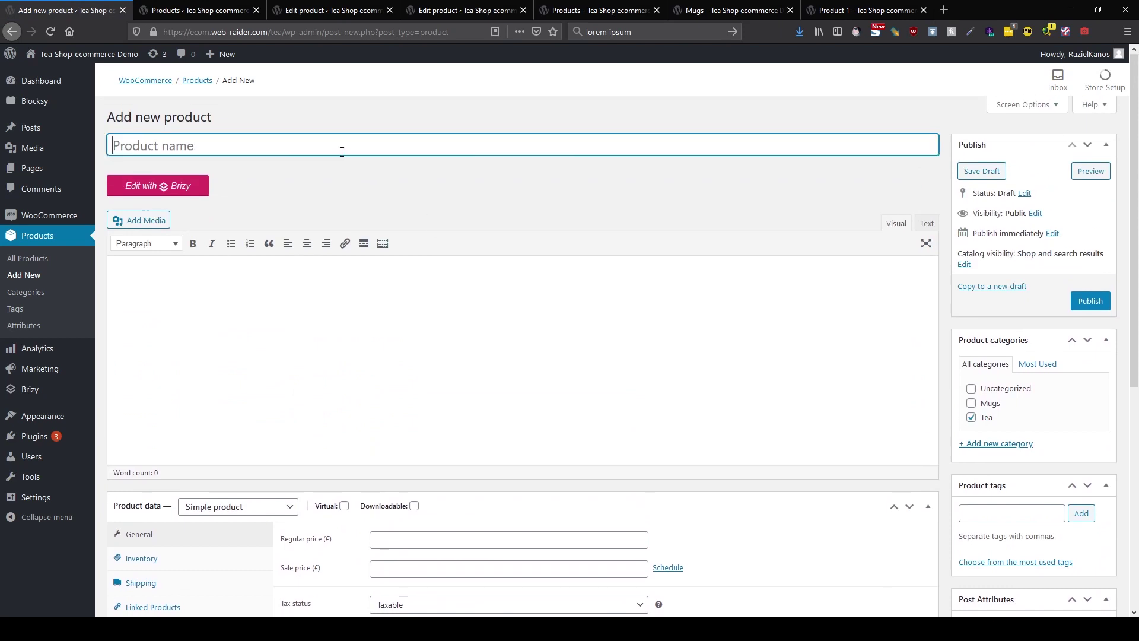
{"action": "type", "text": "Tea 1"}
{"action": "scroll", "coordinate": [768, 406], "scroll_direction": "down", "scroll_amount": 4}
{"action": "left_click", "coordinate": [995, 499]}
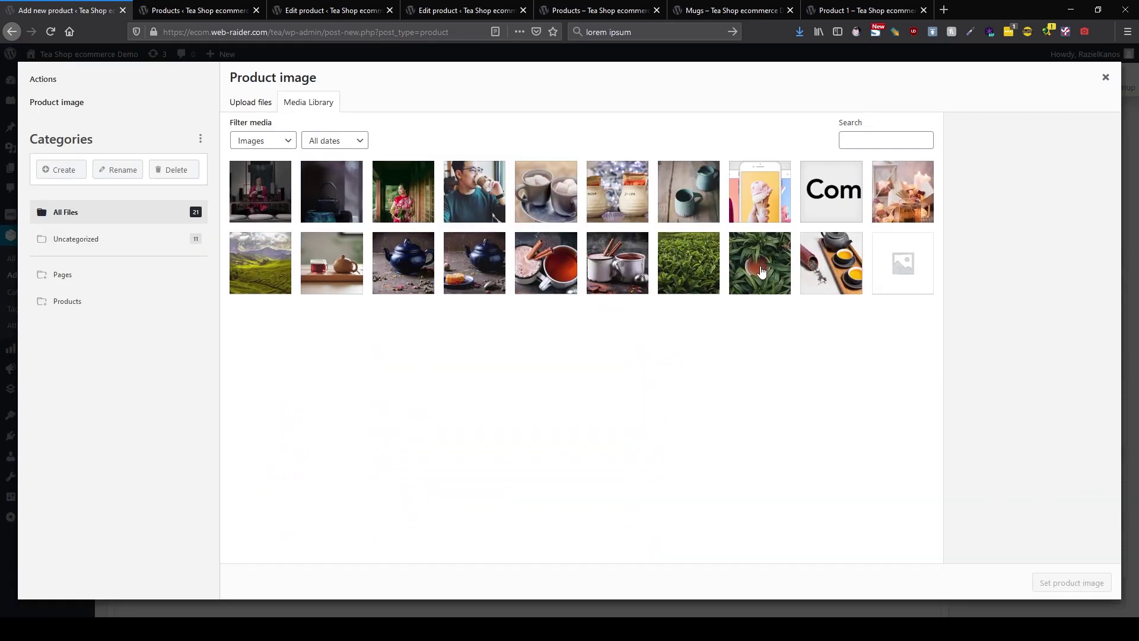
{"action": "left_click", "coordinate": [761, 274]}
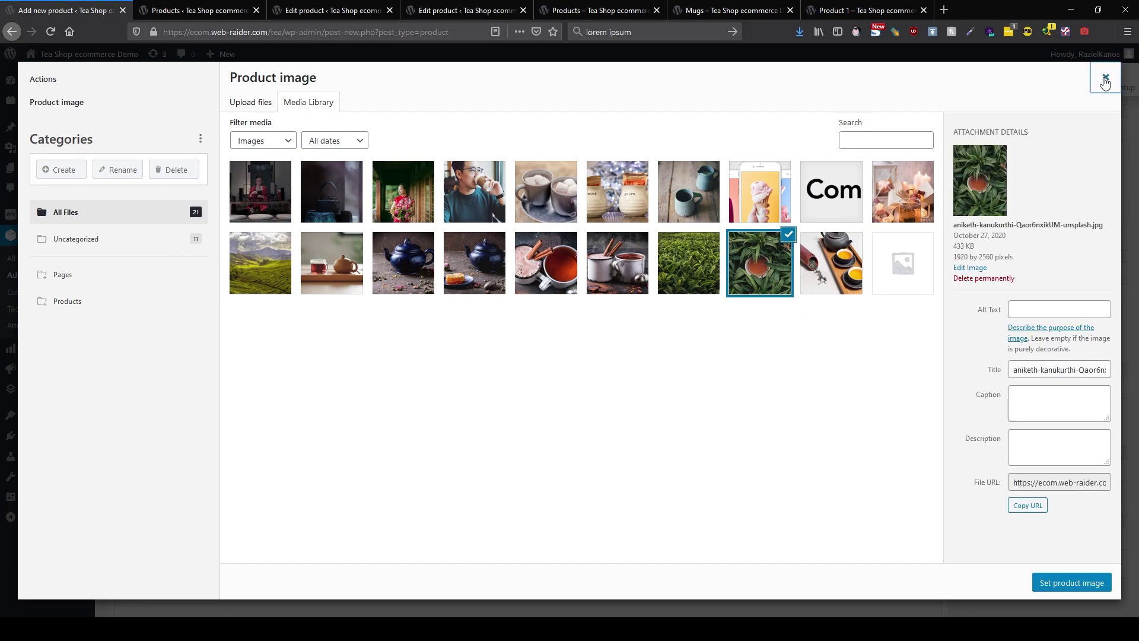
{"action": "left_click", "coordinate": [1105, 77]}
Load unsplash.com in the browser tab showing Product 1 and search for "tea" photos.
{"action": "left_click", "coordinate": [866, 10]}
{"action": "left_click", "coordinate": [474, 32]}
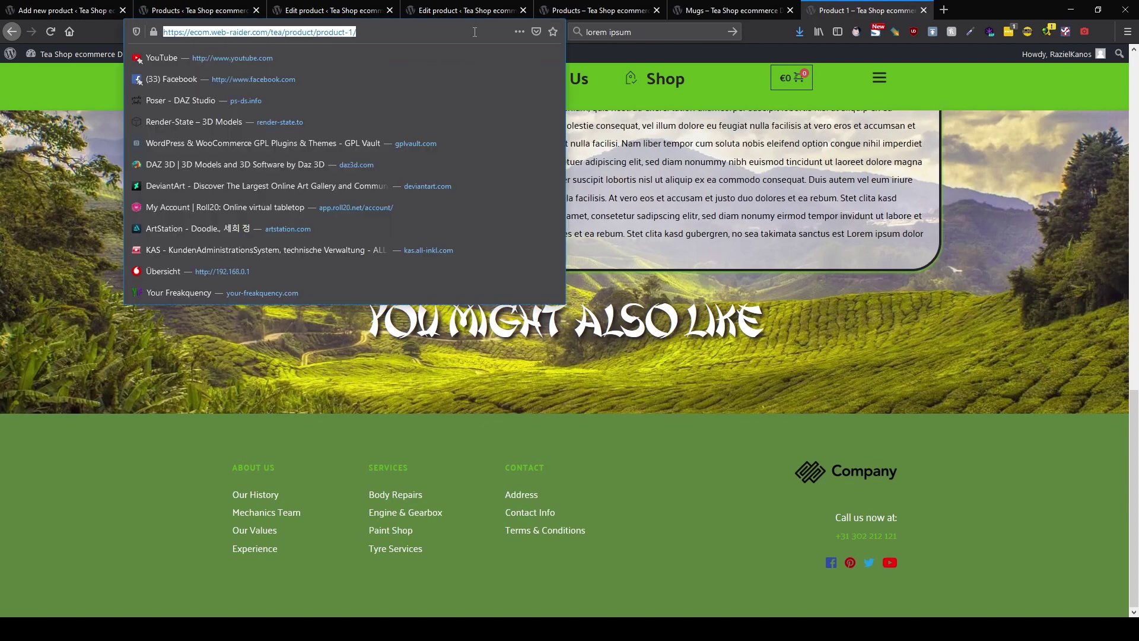
{"action": "type", "text": "unsplash.com"}
{"action": "key", "text": "Return"}
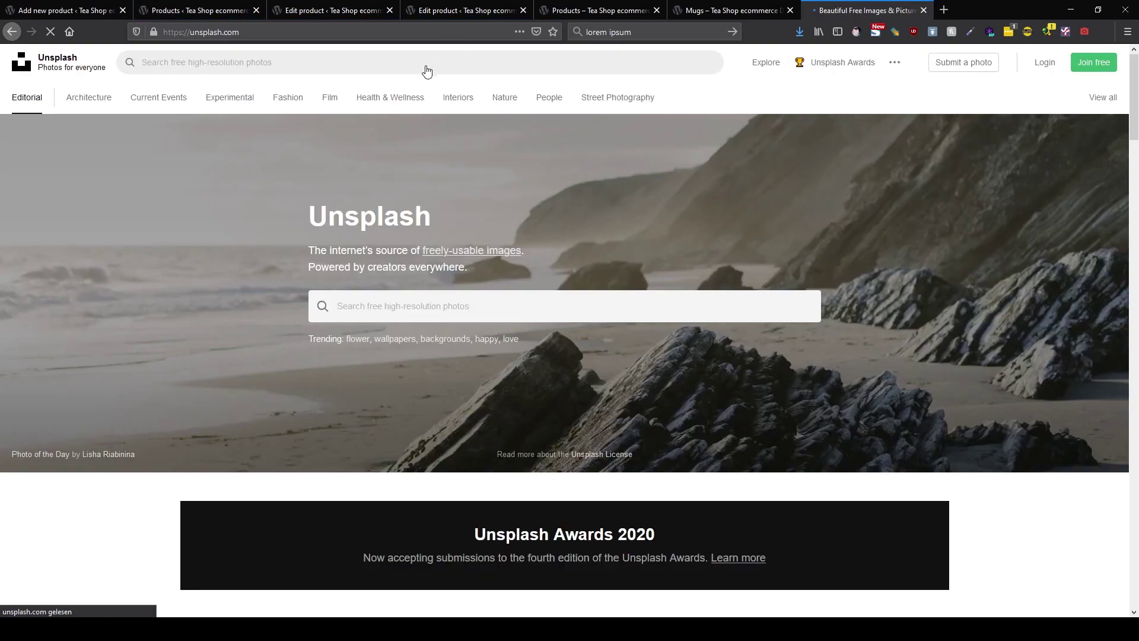
{"action": "left_click", "coordinate": [447, 304]}
{"action": "type", "text": "tea"}
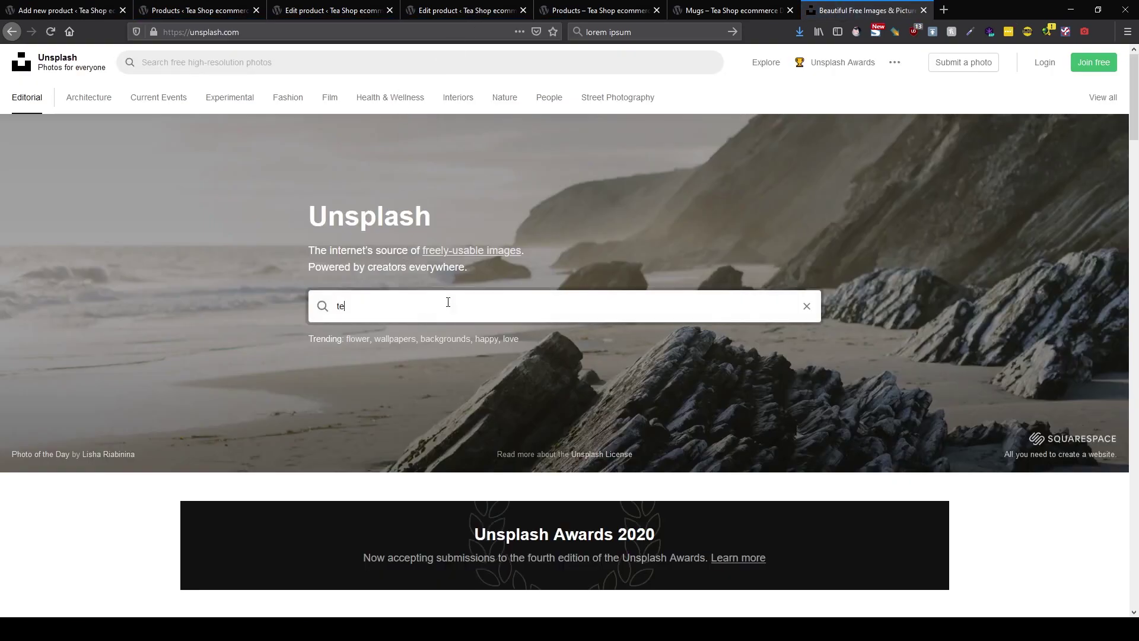
{"action": "key", "text": "Return"}
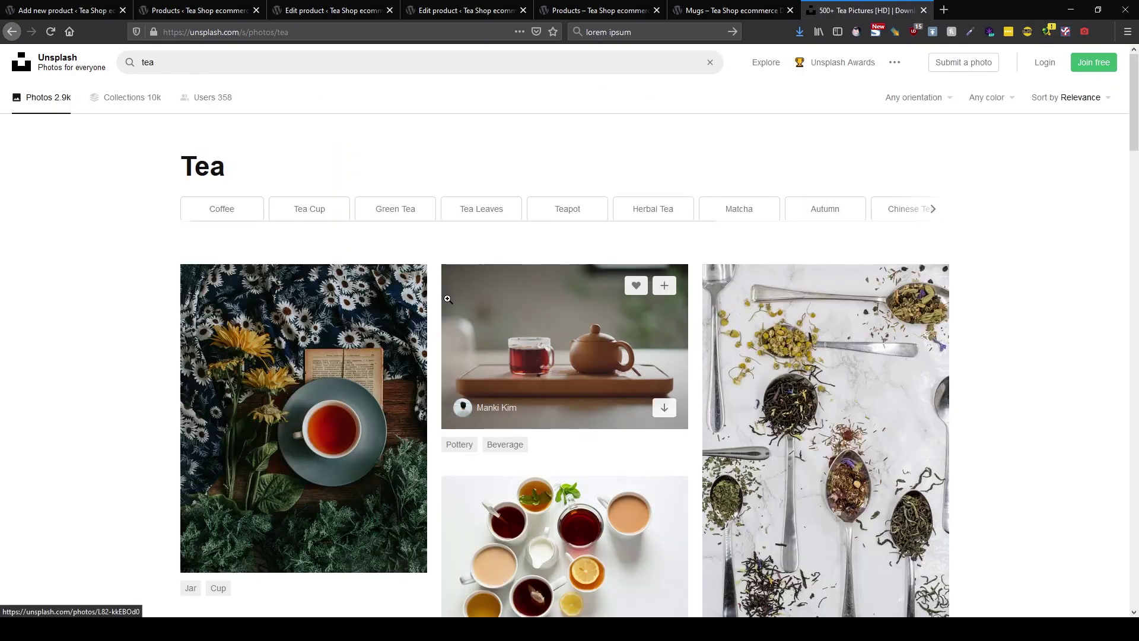
Browse the tea photo results and open four landscape tea photos in separate tabs.
{"action": "scroll", "coordinate": [448, 299], "scroll_direction": "down", "scroll_amount": 3}
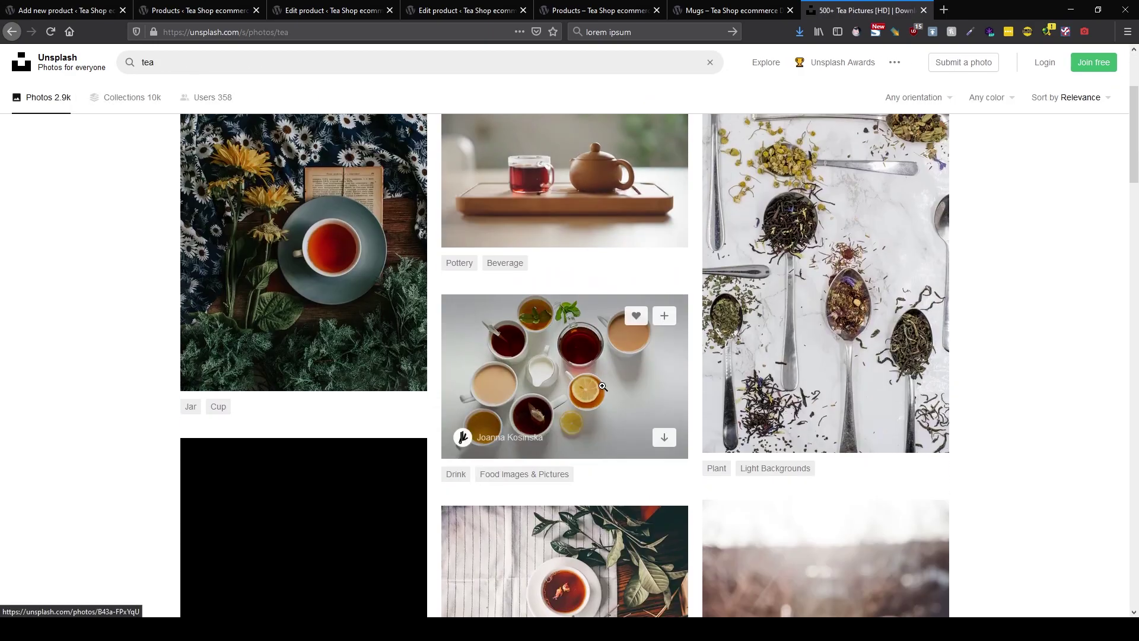
{"action": "middle_click", "coordinate": [571, 370]}
{"action": "scroll", "coordinate": [570, 368], "scroll_direction": "down", "scroll_amount": 6}
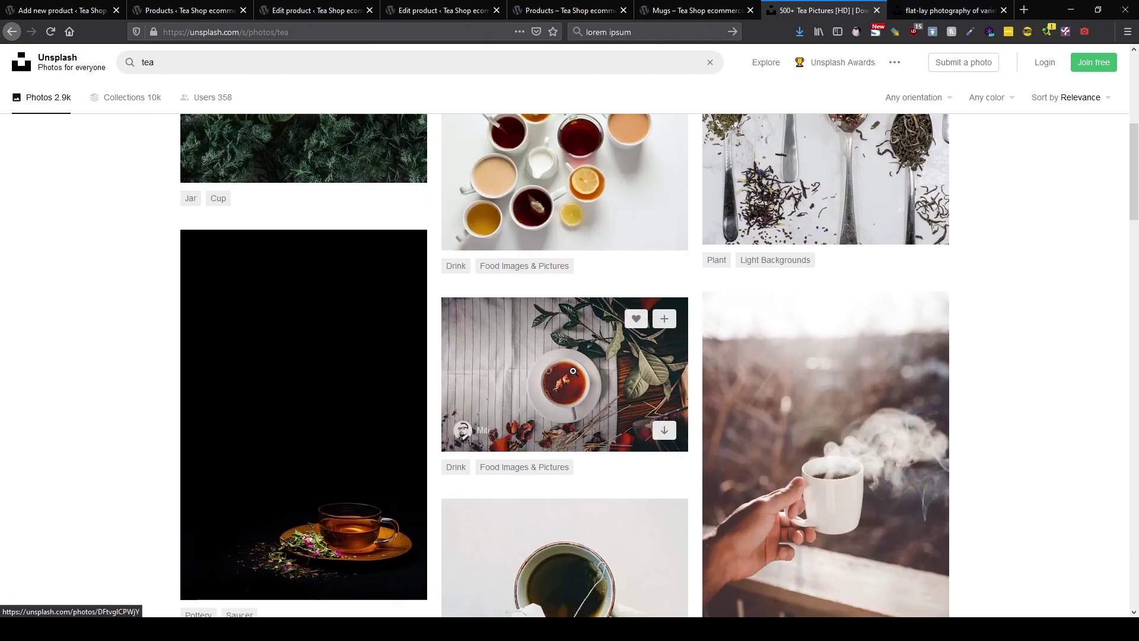
{"action": "middle_click", "coordinate": [569, 240]}
{"action": "scroll", "coordinate": [595, 329], "scroll_direction": "down", "scroll_amount": 13}
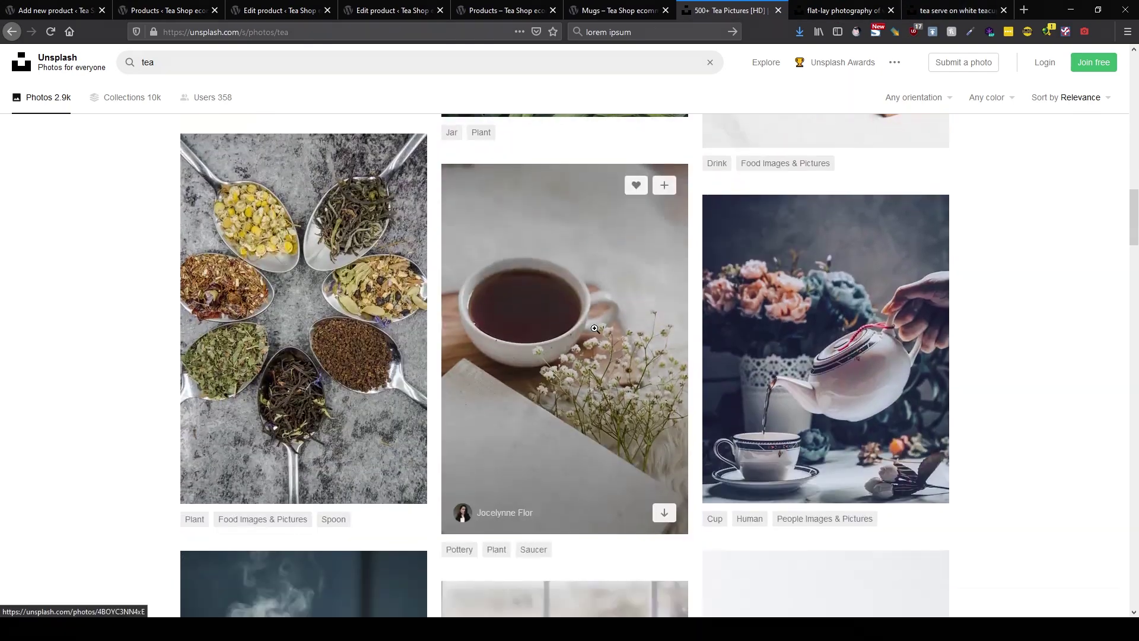
{"action": "scroll", "coordinate": [593, 328], "scroll_direction": "down", "scroll_amount": 6}
{"action": "middle_click", "coordinate": [581, 335]}
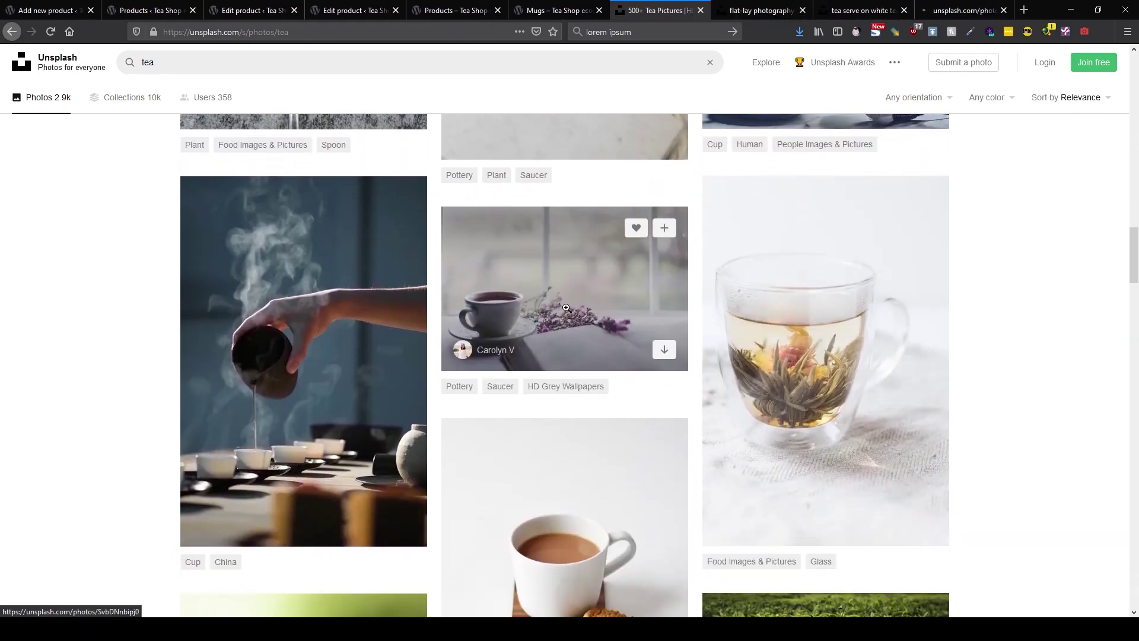
{"action": "scroll", "coordinate": [580, 337], "scroll_direction": "down", "scroll_amount": 1}
{"action": "scroll", "coordinate": [580, 337], "scroll_direction": "down", "scroll_amount": 2}
{"action": "scroll", "coordinate": [578, 331], "scroll_direction": "down", "scroll_amount": 6}
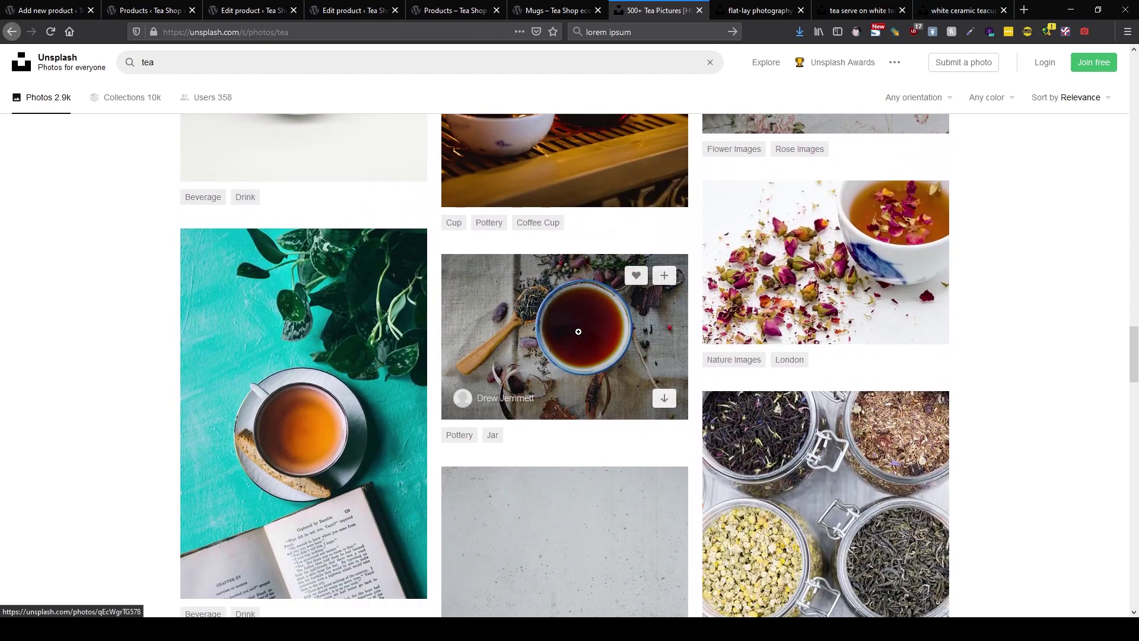
{"action": "middle_click", "coordinate": [578, 331]}
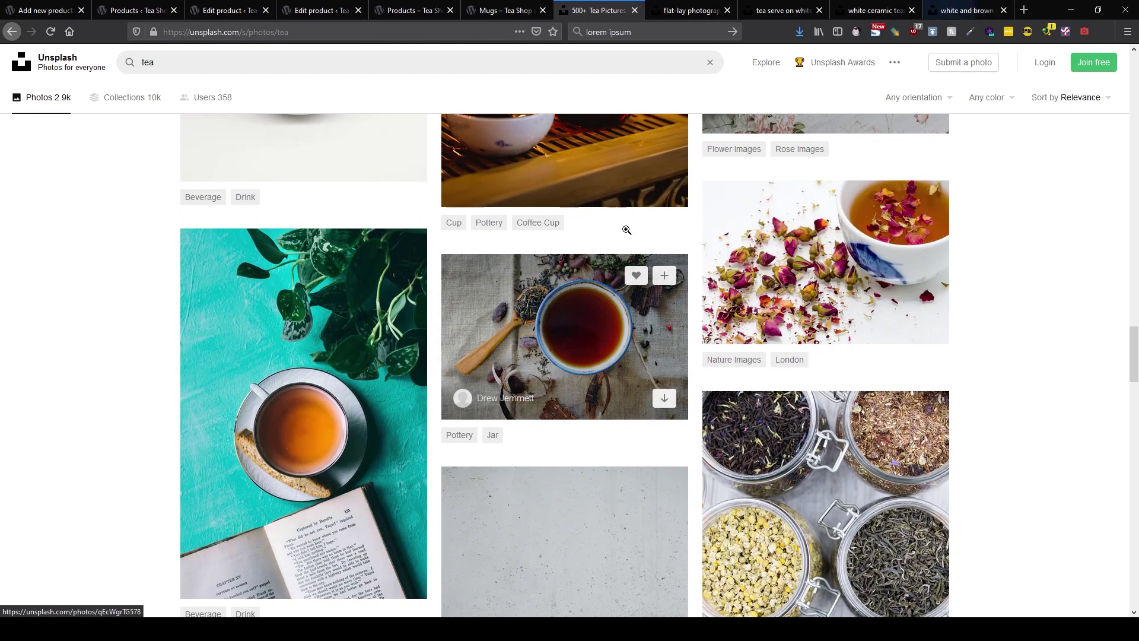
Download the photo of assorted tea cups and the photo of tea on a striped cloth, both in Medium size.
{"action": "left_click", "coordinate": [694, 10]}
{"action": "left_click", "coordinate": [1103, 105]}
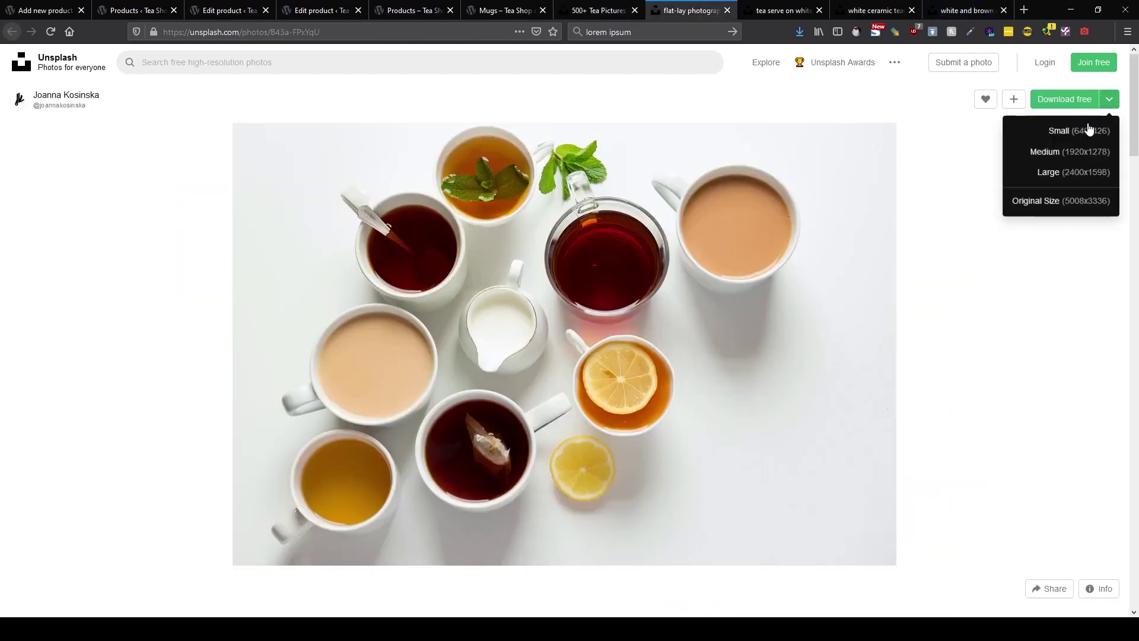
{"action": "left_click", "coordinate": [1070, 155]}
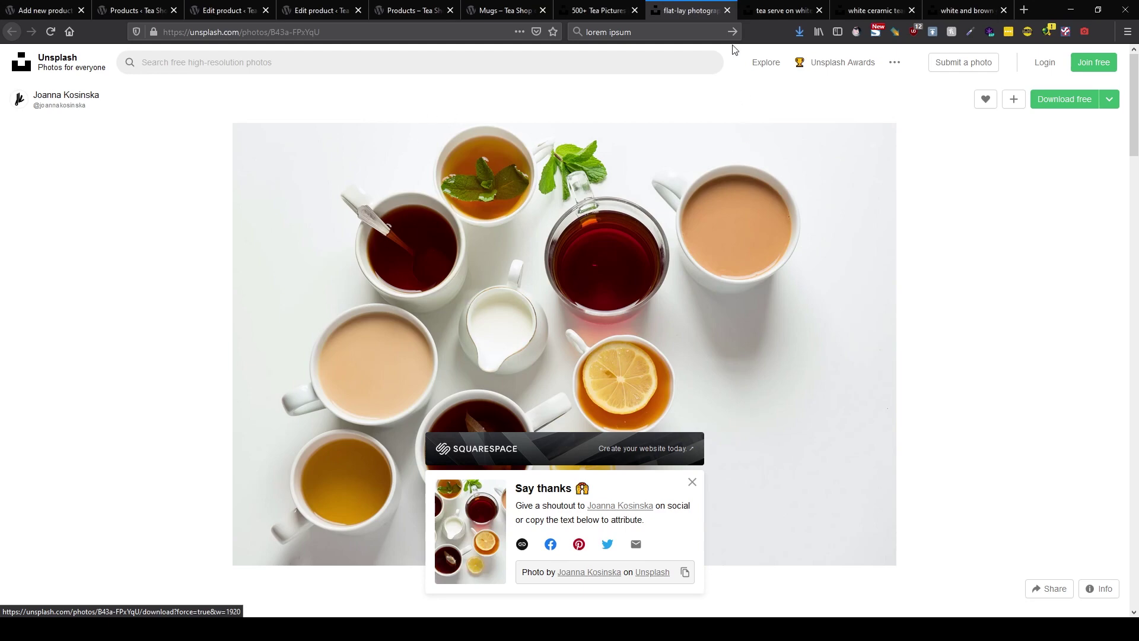
{"action": "left_click", "coordinate": [746, 10]}
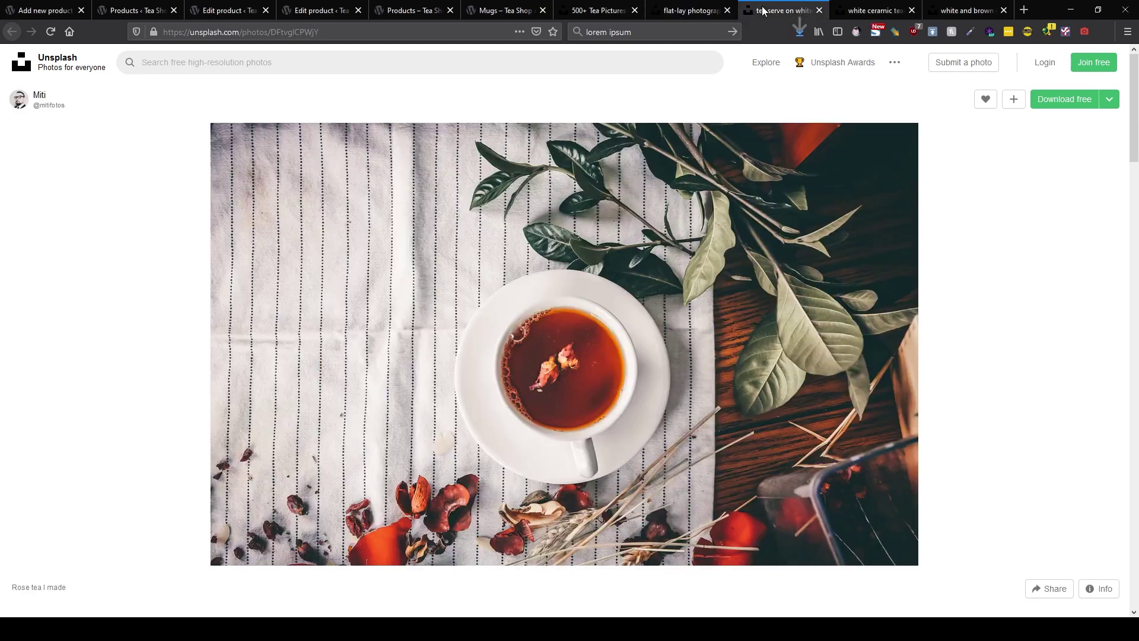
{"action": "left_click", "coordinate": [1108, 99]}
{"action": "left_click", "coordinate": [1055, 151]}
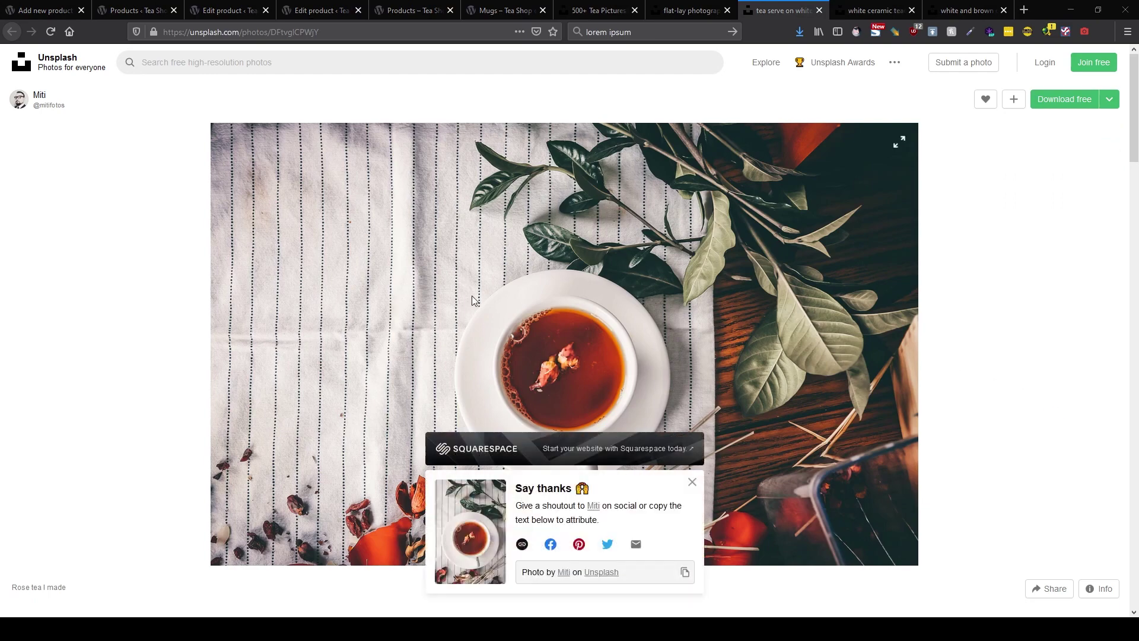
Download the windowsill teacup photo and the Medium-size version of the black tea photo with the wooden spoon.
{"action": "left_click", "coordinate": [872, 10]}
{"action": "left_click", "coordinate": [1110, 100]}
{"action": "left_click", "coordinate": [1064, 165]}
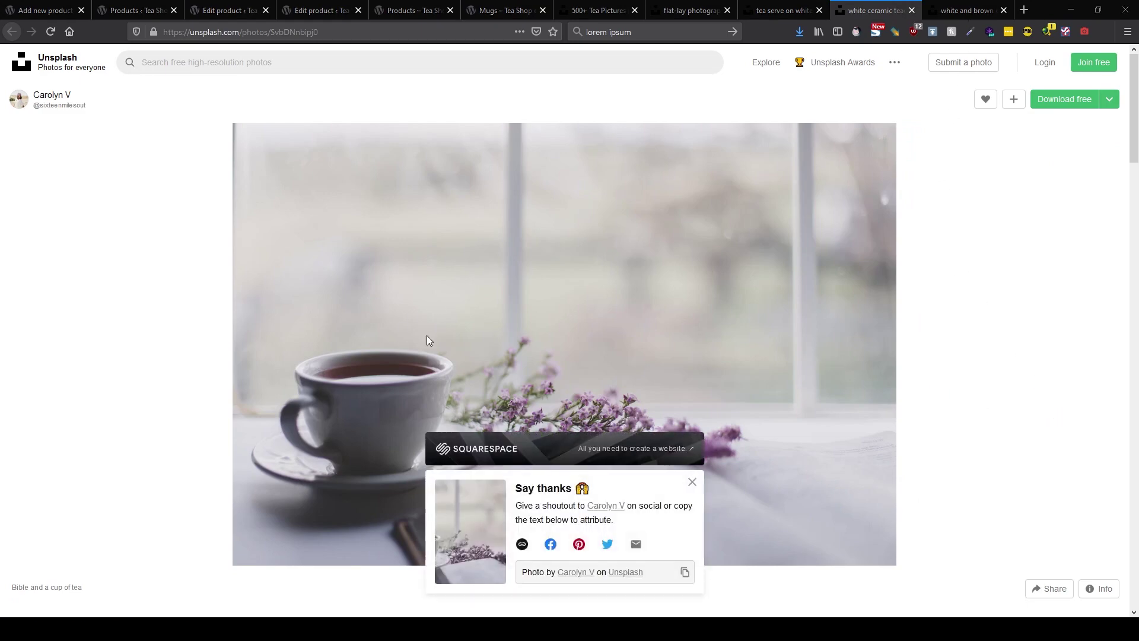
{"action": "left_click", "coordinate": [965, 10]}
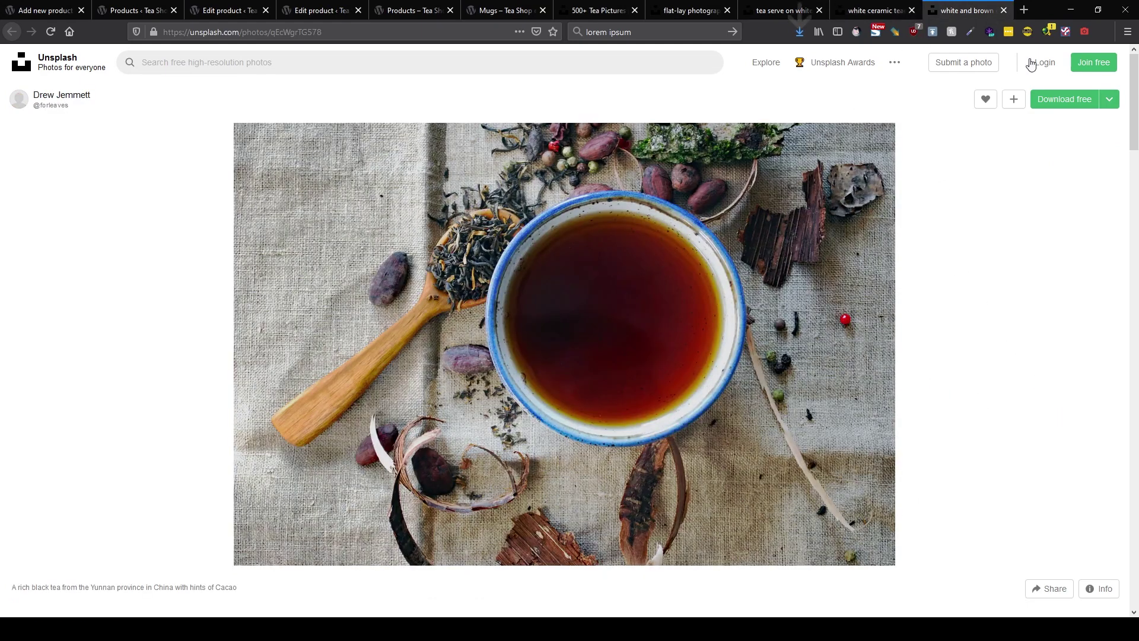
{"action": "left_click", "coordinate": [1109, 100]}
{"action": "left_click", "coordinate": [1065, 155]}
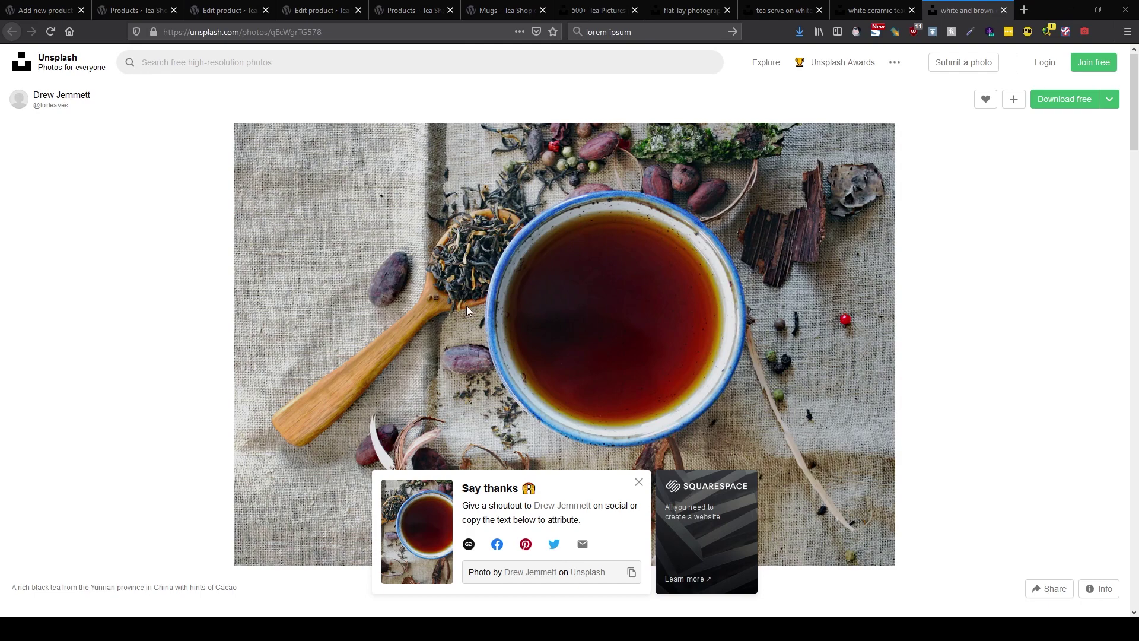
Load tinypng.com in the current tab for compressing the downloaded tea photos.
{"action": "left_click", "coordinate": [406, 31]}
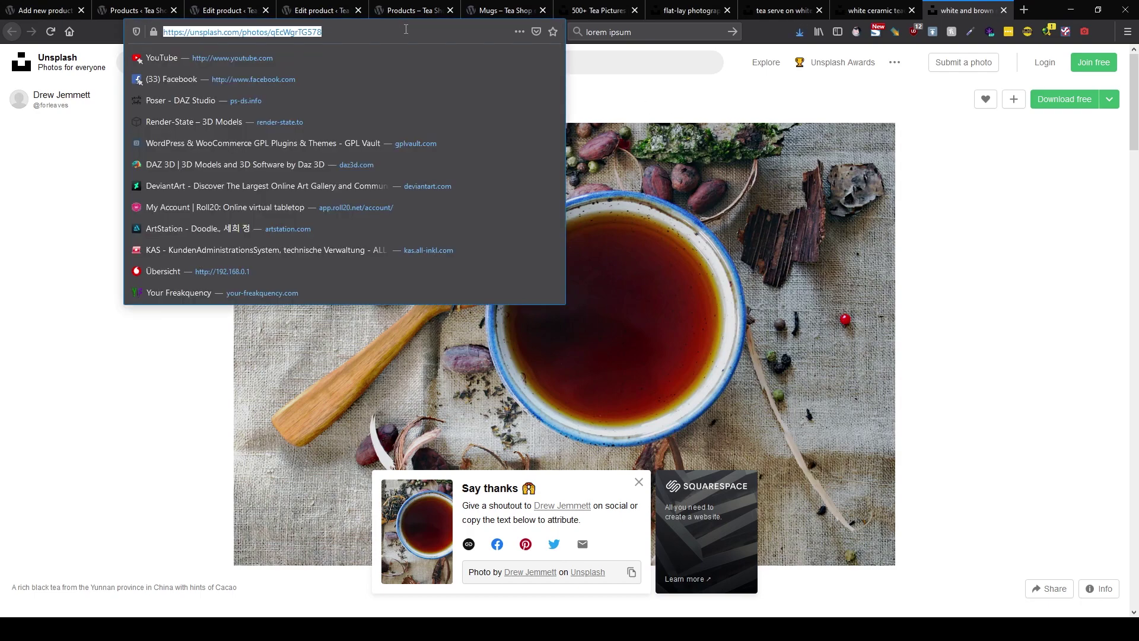
{"action": "type", "text": "tinypng.com"}
{"action": "key", "text": "Return"}
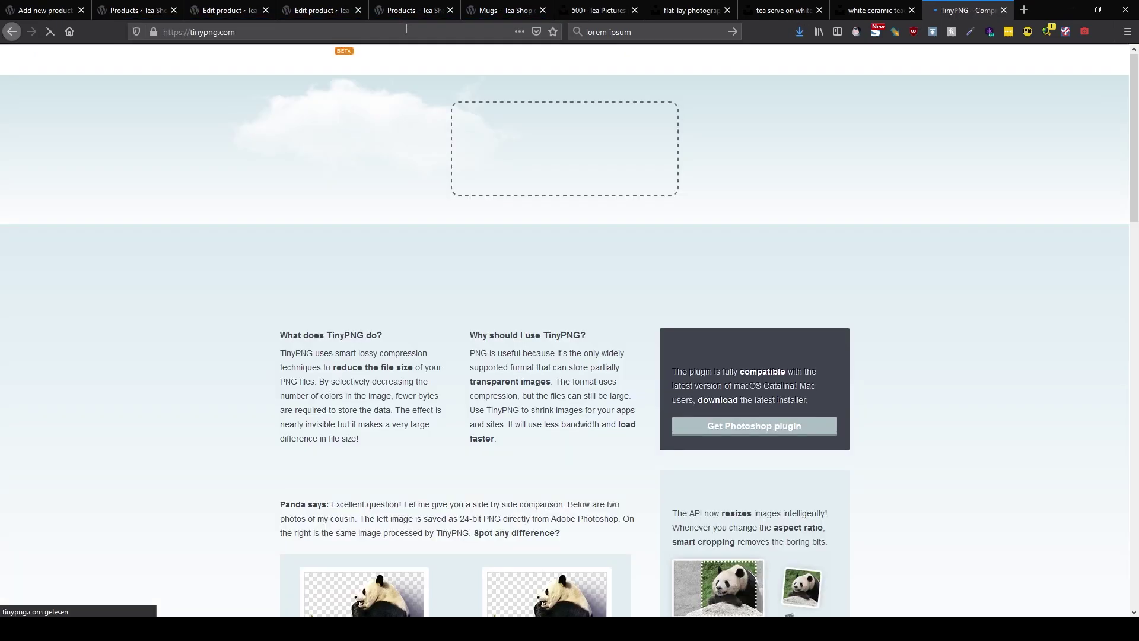
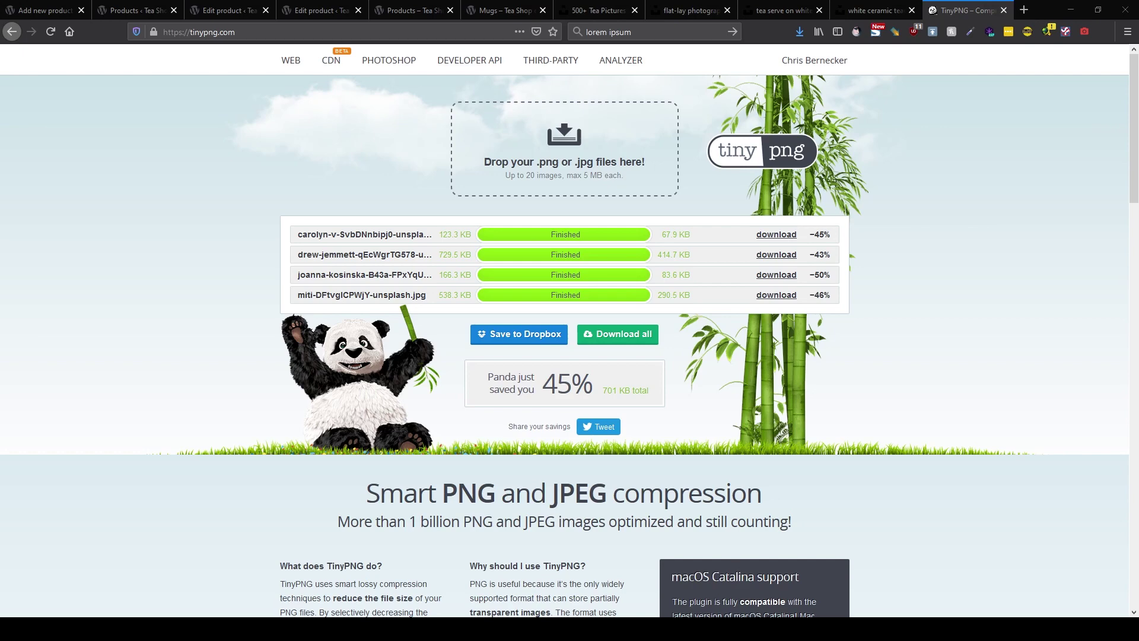
Return to the Tea 1 product, start choosing its product image and create a media category "Tea" under Products.
{"action": "left_click", "coordinate": [45, 10]}
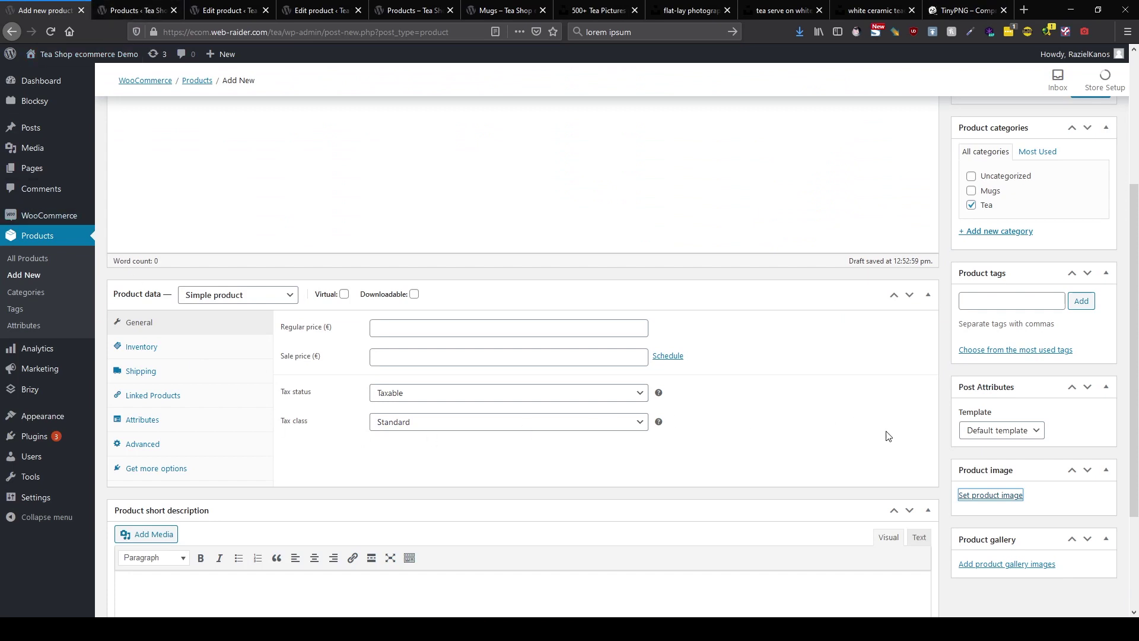
{"action": "left_click", "coordinate": [989, 495]}
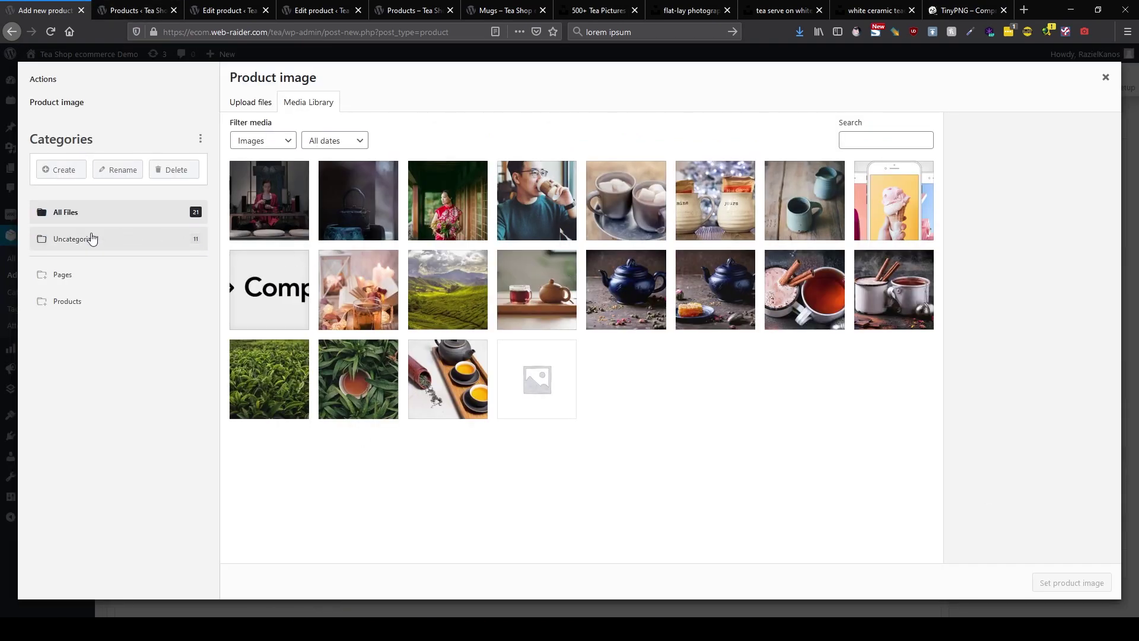
{"action": "left_click", "coordinate": [41, 302]}
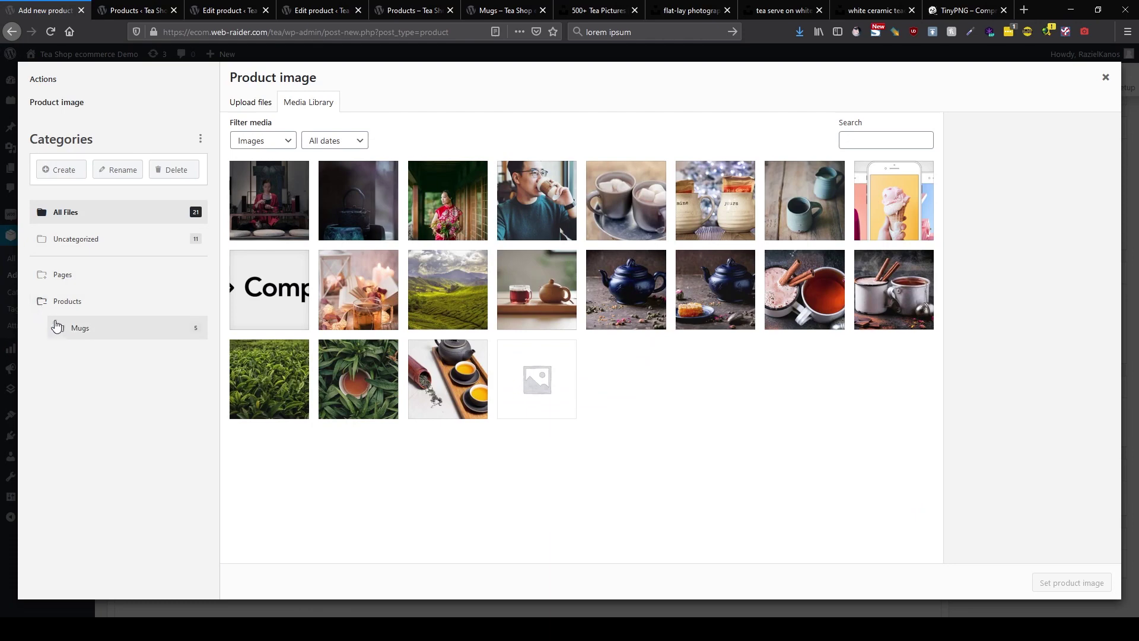
{"action": "left_click", "coordinate": [65, 303]}
{"action": "left_click", "coordinate": [61, 170]}
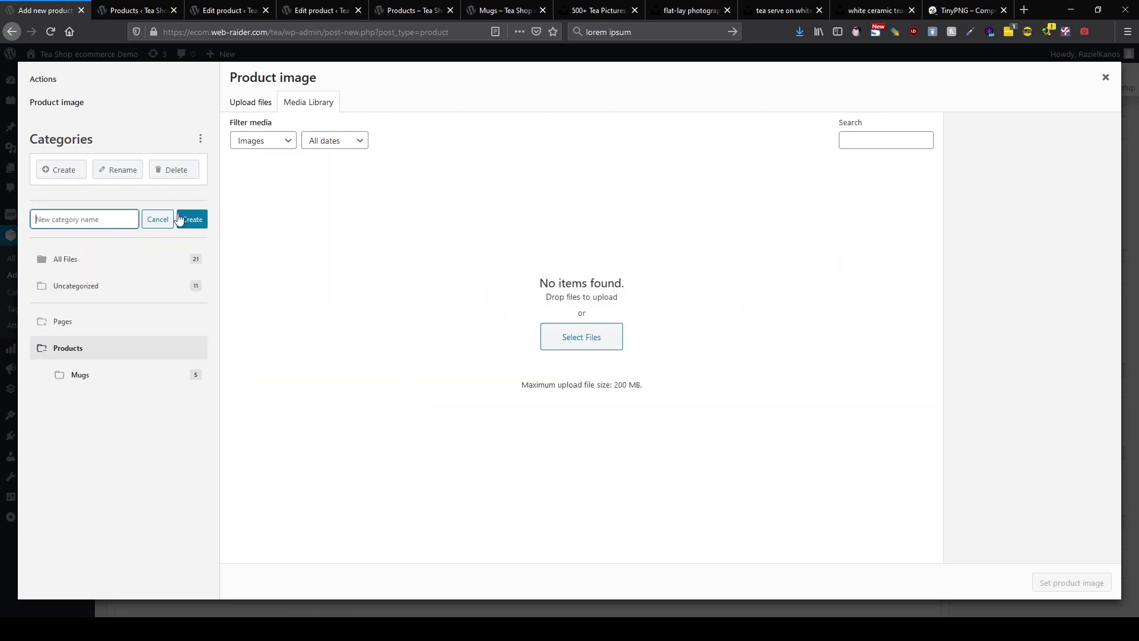
{"action": "type", "text": "Tea"}
{"action": "key", "text": "Return"}
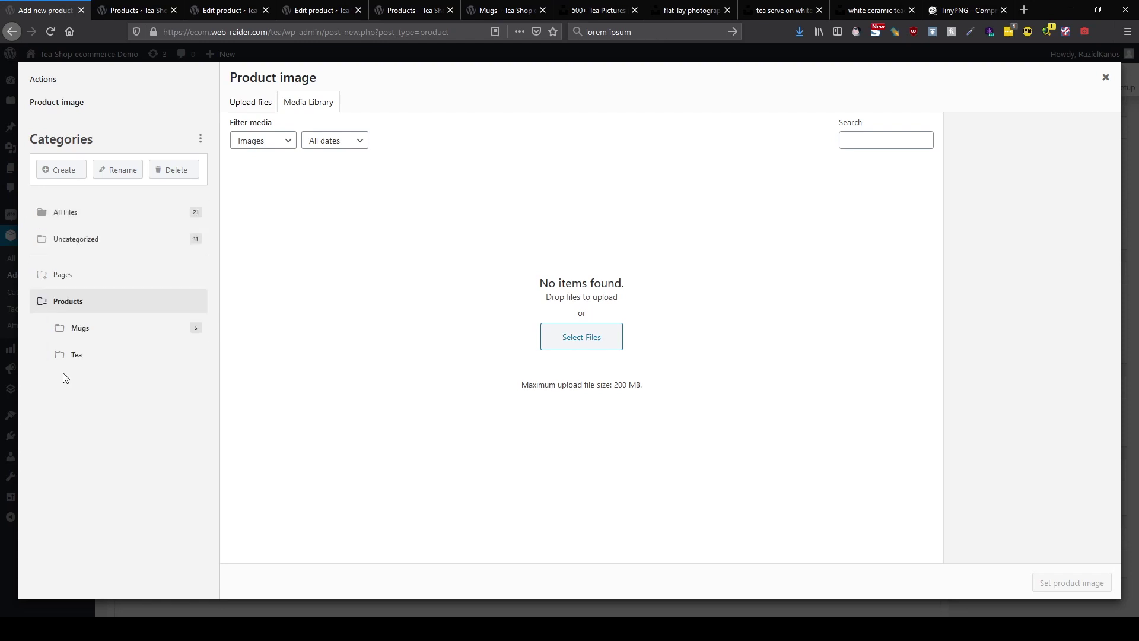
Upload the four compressed photos into the Tea media category and set the black tea photo with wooden spoon as product image.
{"action": "left_click", "coordinate": [82, 356]}
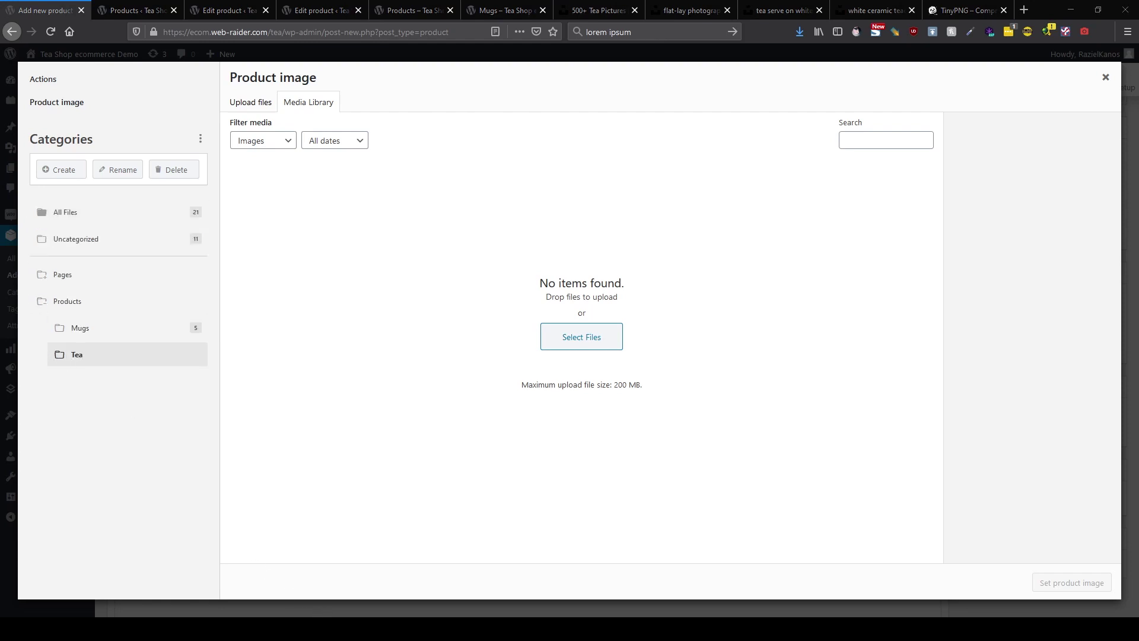
{"action": "left_click_drag", "start_coordinate": [595, 637], "coordinate": [595, 509]}
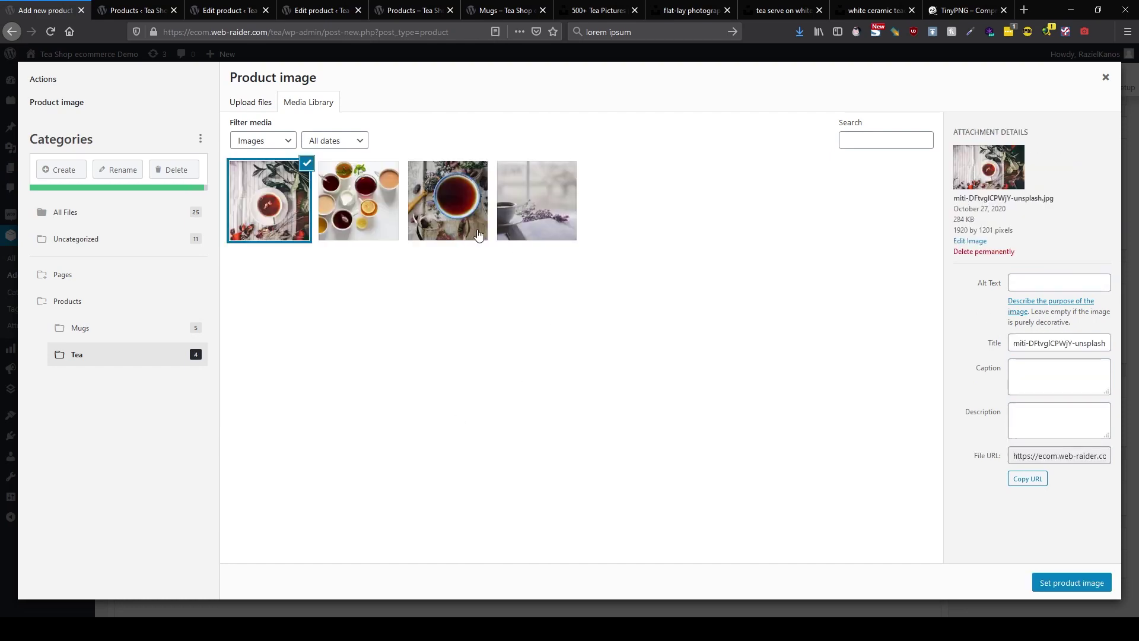
{"action": "left_click", "coordinate": [465, 215]}
{"action": "left_click", "coordinate": [1077, 581]}
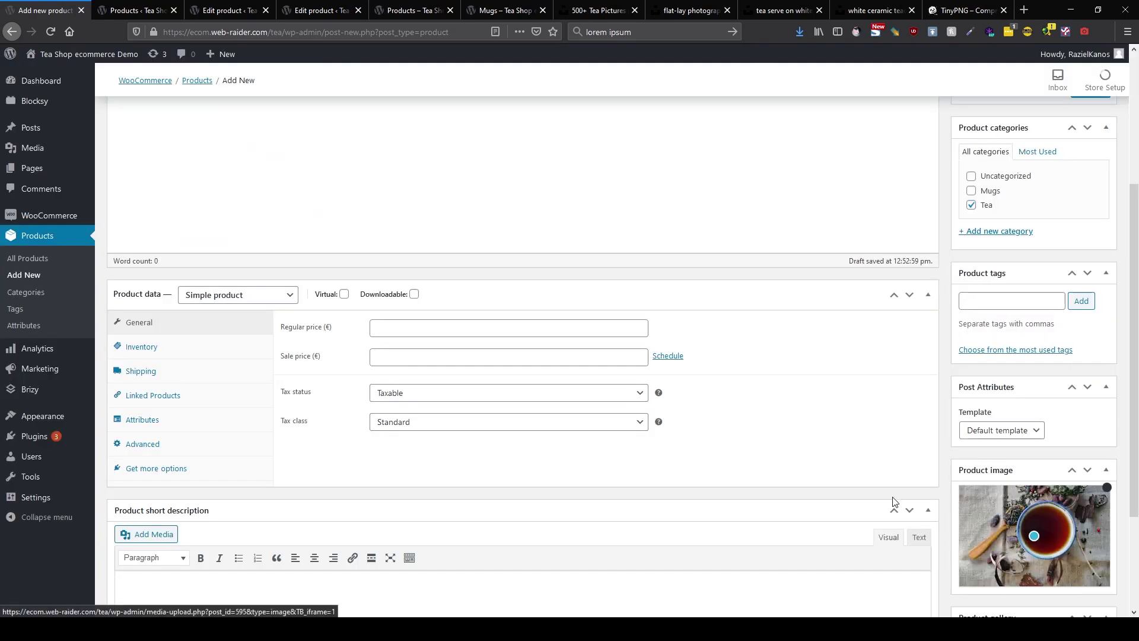
Enter "fsdhsfhthrthb shsthth shtntsh gstb ergths" as Tea 1's short description and set the regular price to 14.
{"action": "scroll", "coordinate": [811, 516], "scroll_direction": "down", "scroll_amount": 2}
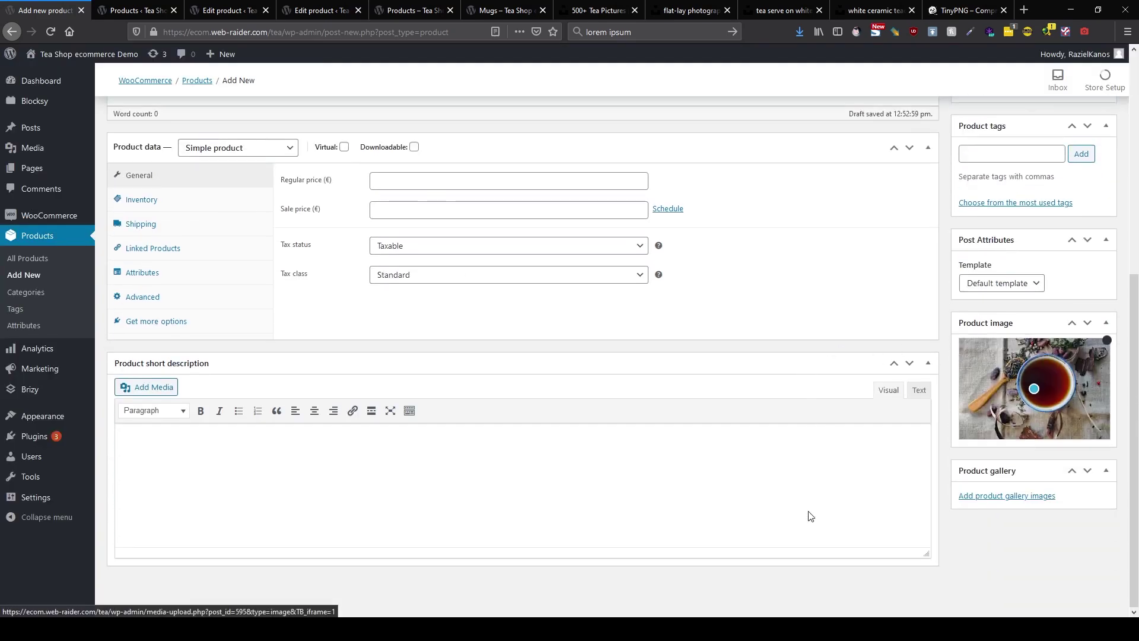
{"action": "left_click", "coordinate": [752, 479]}
{"action": "type", "text": "fsdhsfhthrthb shsthth shtntsh gstb sdg"}
{"action": "scroll", "coordinate": [746, 478], "scroll_direction": "up", "scroll_amount": 3}
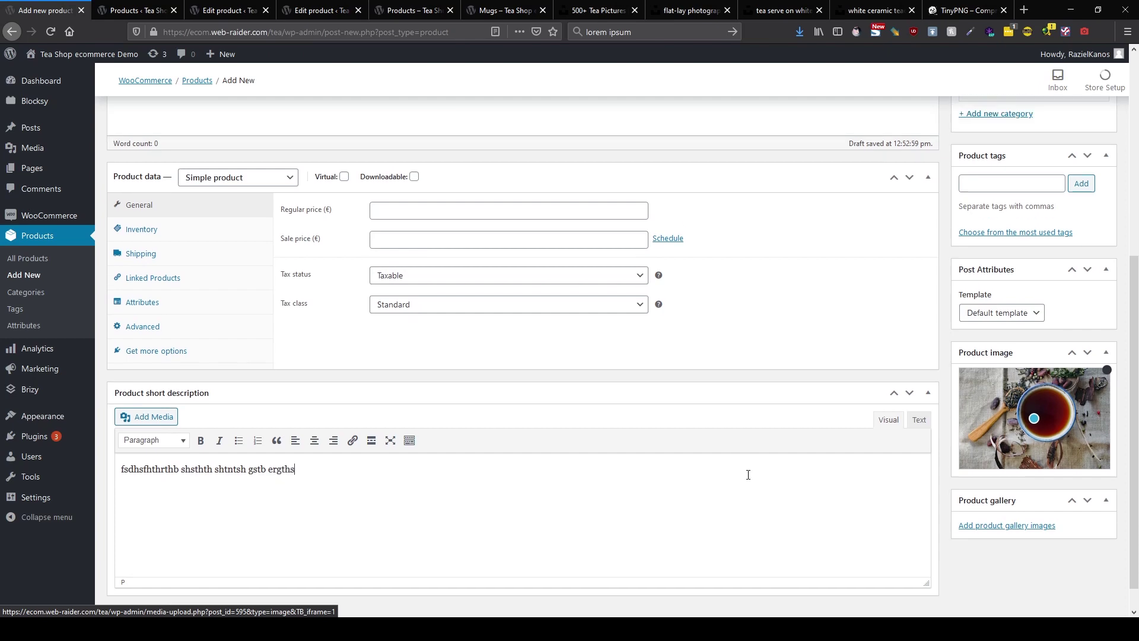
{"action": "left_click", "coordinate": [413, 358]}
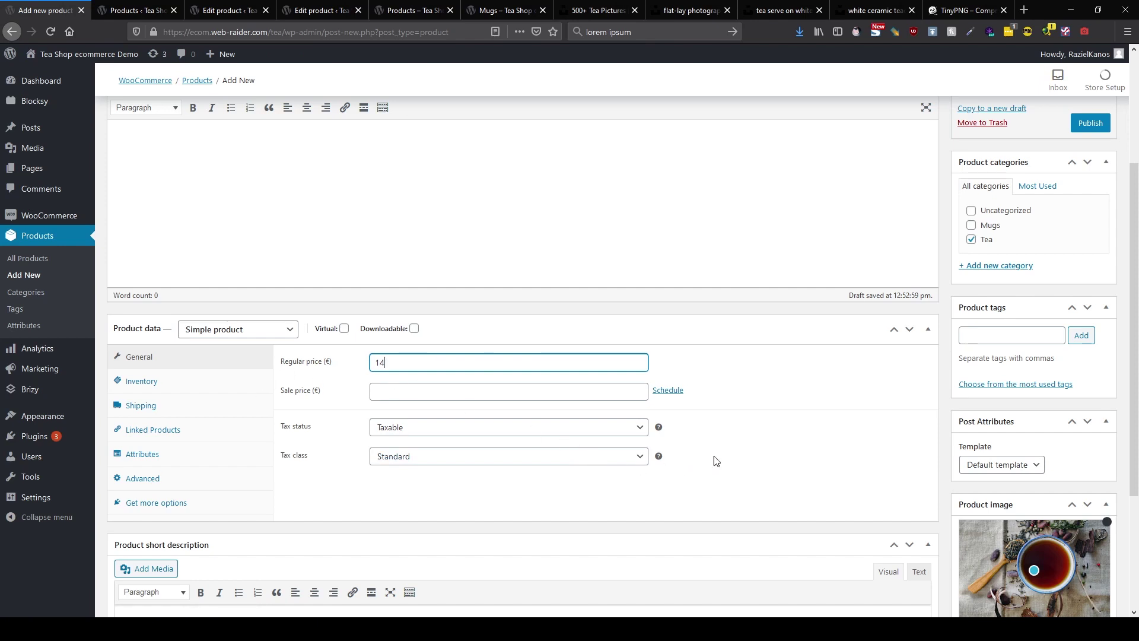
{"action": "scroll", "coordinate": [729, 457], "scroll_direction": "up", "scroll_amount": 2}
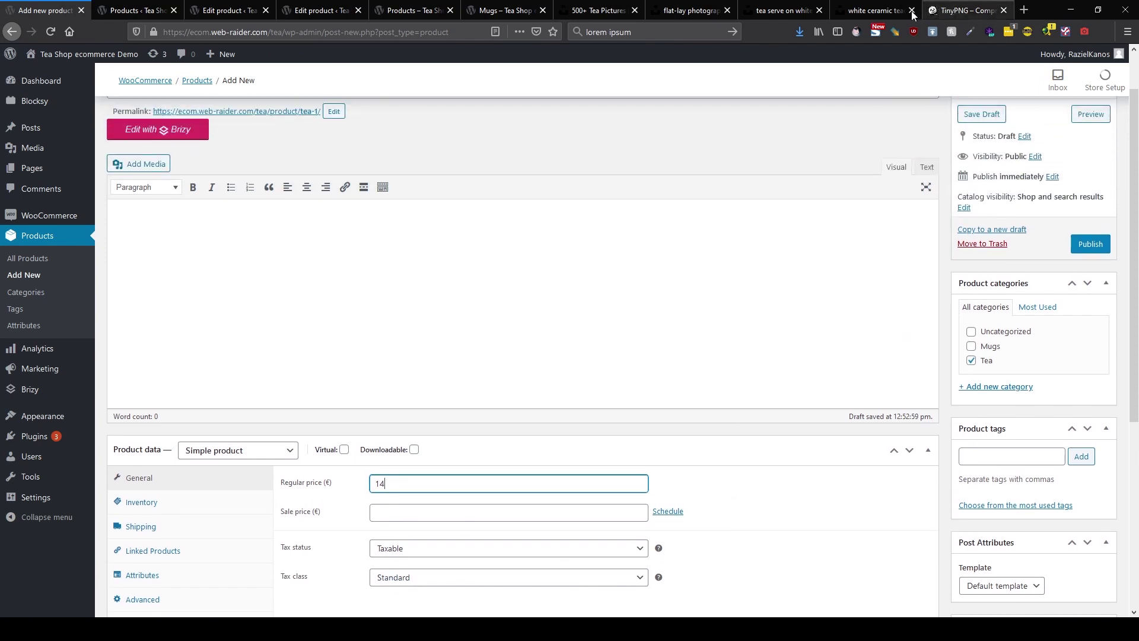
Copy the lorem ipsum description from the live Product 2 page and paste it as Tea 1's main description.
{"action": "left_click", "coordinate": [501, 10]}
{"action": "left_click", "coordinate": [410, 11]}
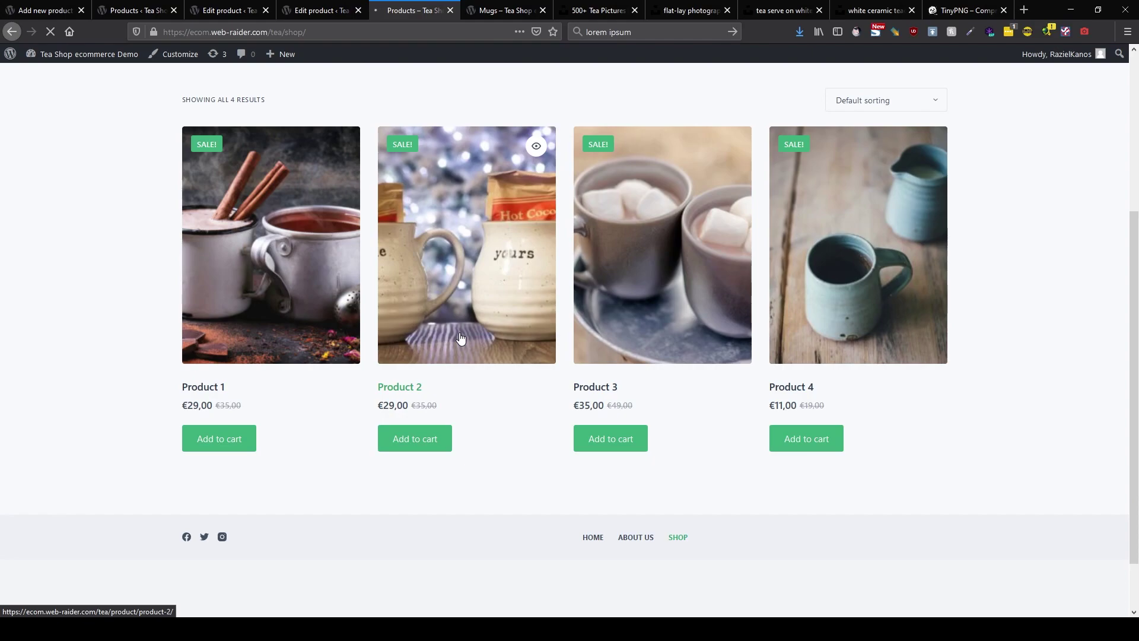
{"action": "scroll", "coordinate": [525, 413], "scroll_direction": "down", "scroll_amount": 9}
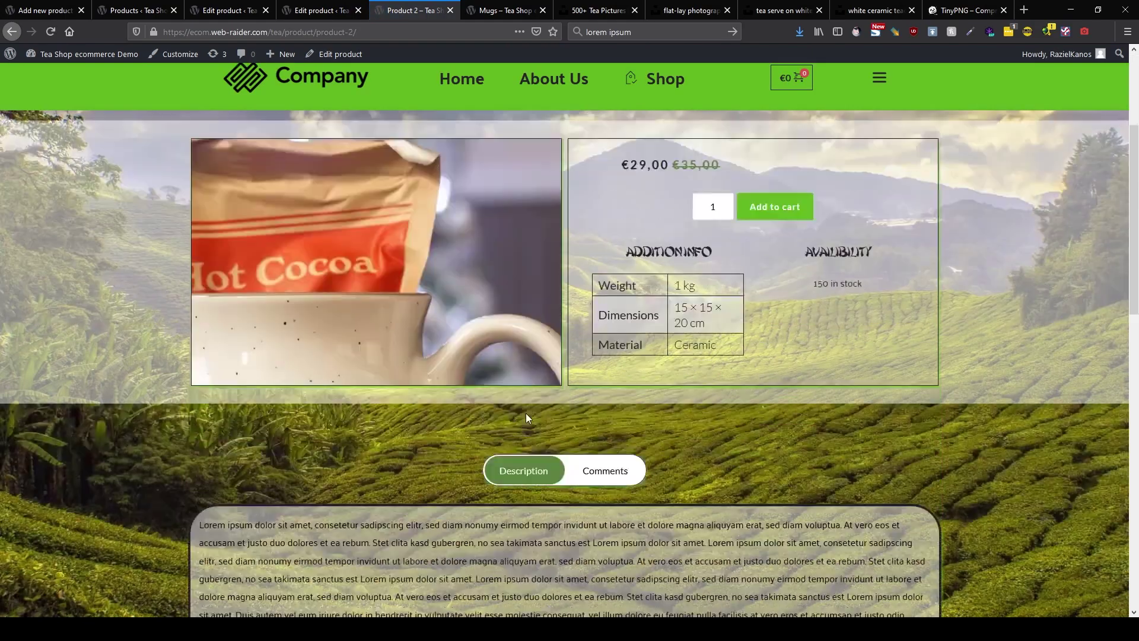
{"action": "scroll", "coordinate": [526, 413], "scroll_direction": "down", "scroll_amount": 1}
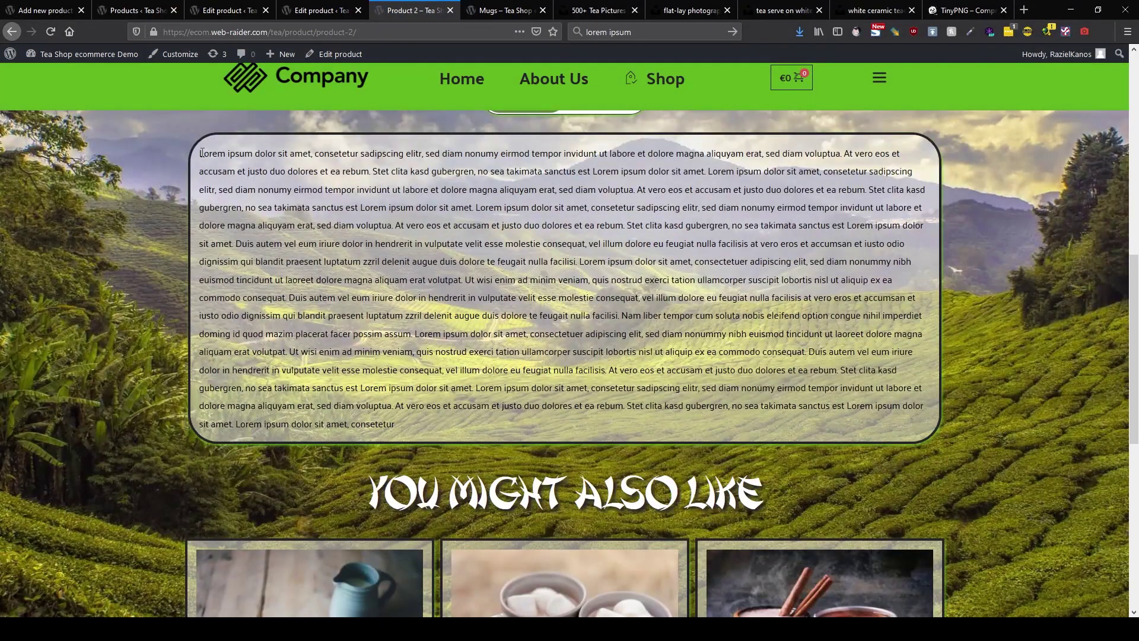
{"action": "left_click_drag", "start_coordinate": [200, 153], "coordinate": [900, 449]}
{"action": "key", "text": "ctrl+c"}
{"action": "left_click", "coordinate": [44, 10]}
{"action": "left_click", "coordinate": [352, 294]}
{"action": "key", "text": "ctrl+v"}
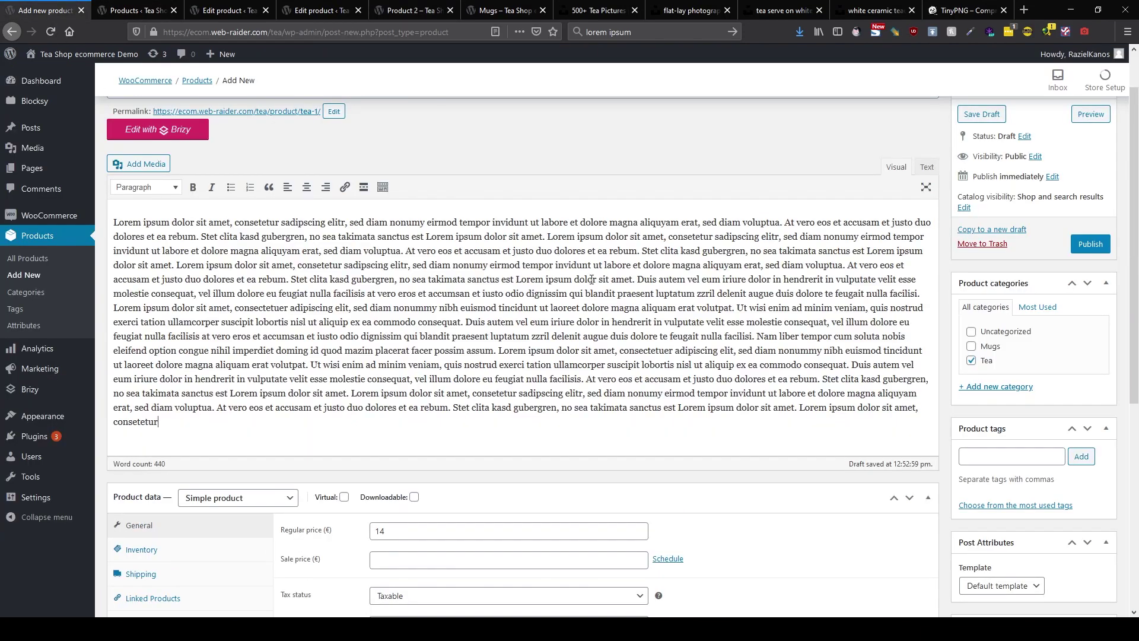
Split Tea 1's pasted description into four paragraphs and review the product's fields.
{"action": "left_click", "coordinate": [580, 307]}
{"action": "key", "text": "Return"}
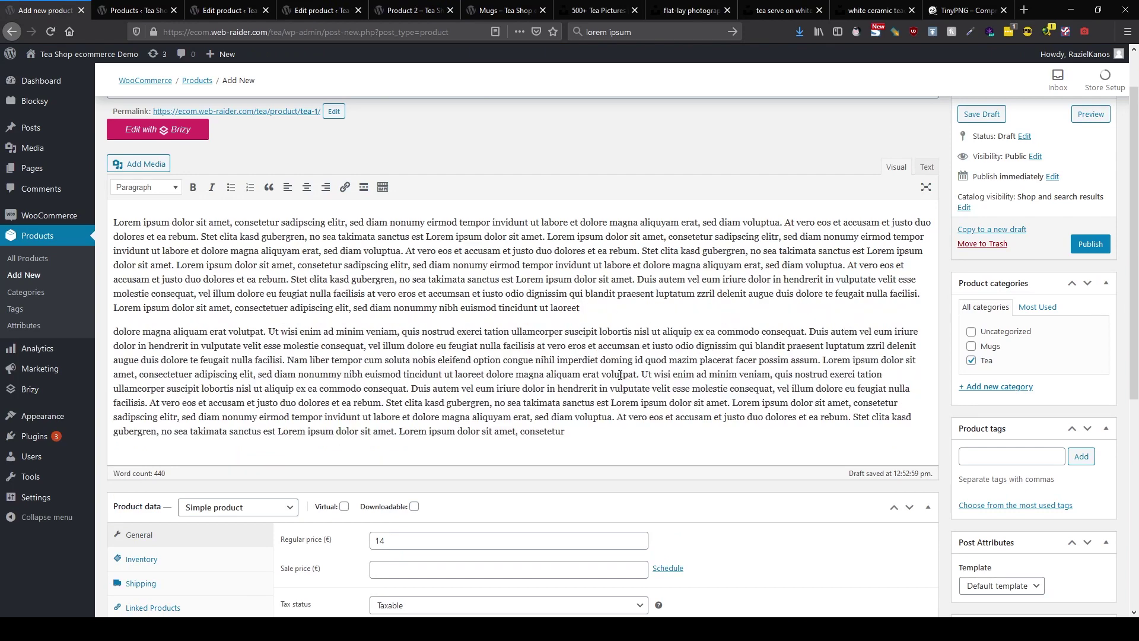
{"action": "left_click", "coordinate": [596, 389]}
{"action": "key", "text": "Return"}
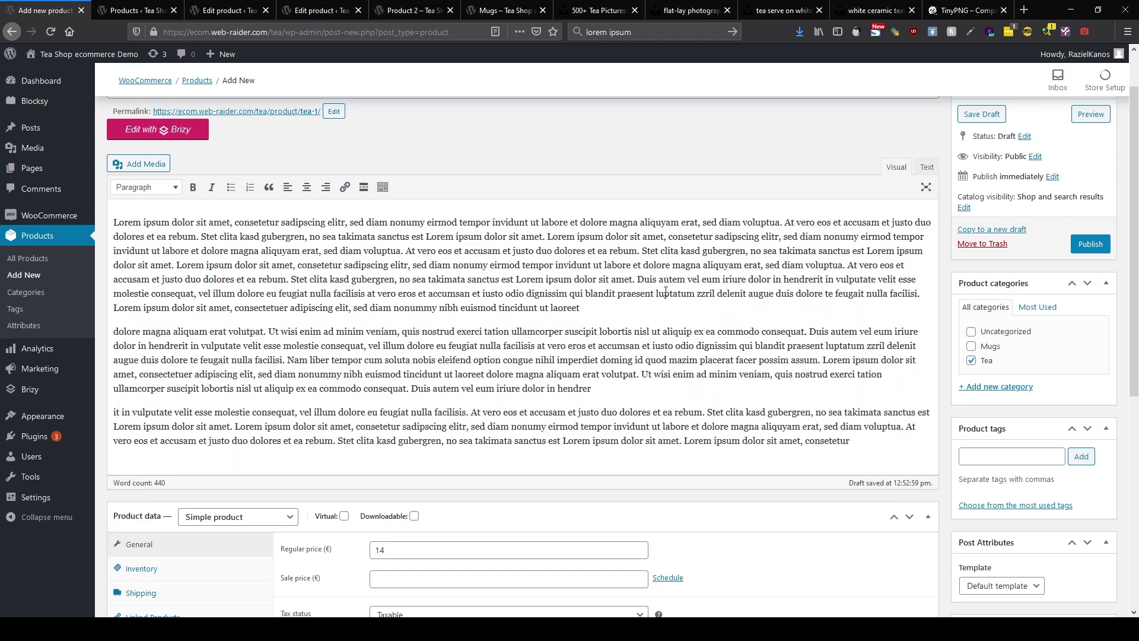
{"action": "left_click", "coordinate": [668, 249]}
{"action": "key", "text": "Return"}
{"action": "scroll", "coordinate": [728, 380], "scroll_direction": "down", "scroll_amount": 6}
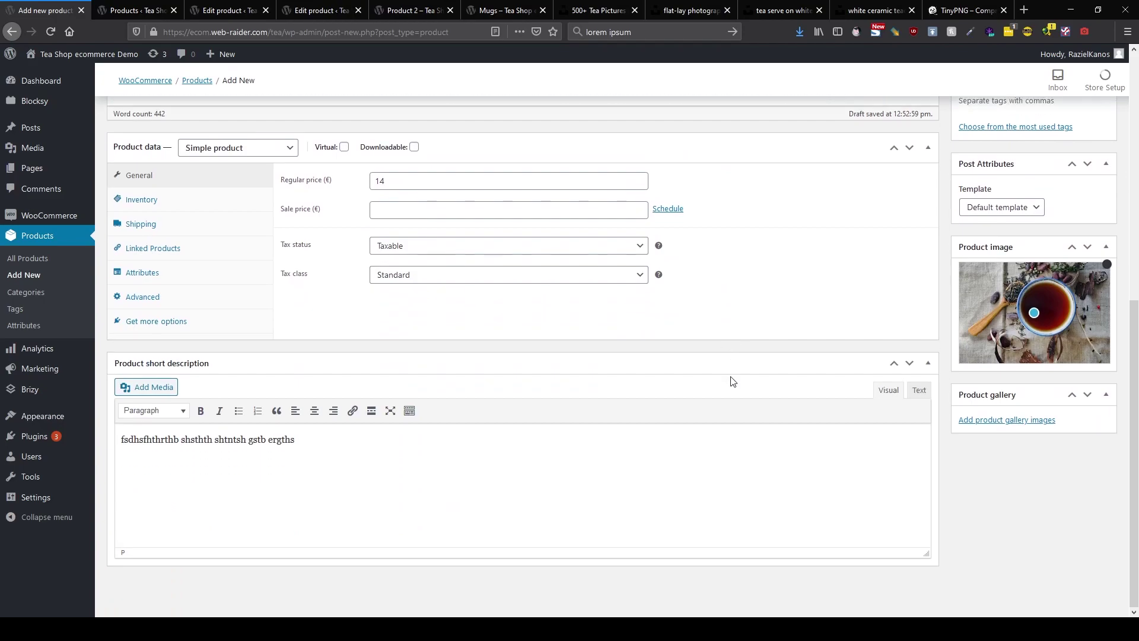
{"action": "scroll", "coordinate": [729, 380], "scroll_direction": "up", "scroll_amount": 5}
{"action": "scroll", "coordinate": [731, 378], "scroll_direction": "up", "scroll_amount": 1}
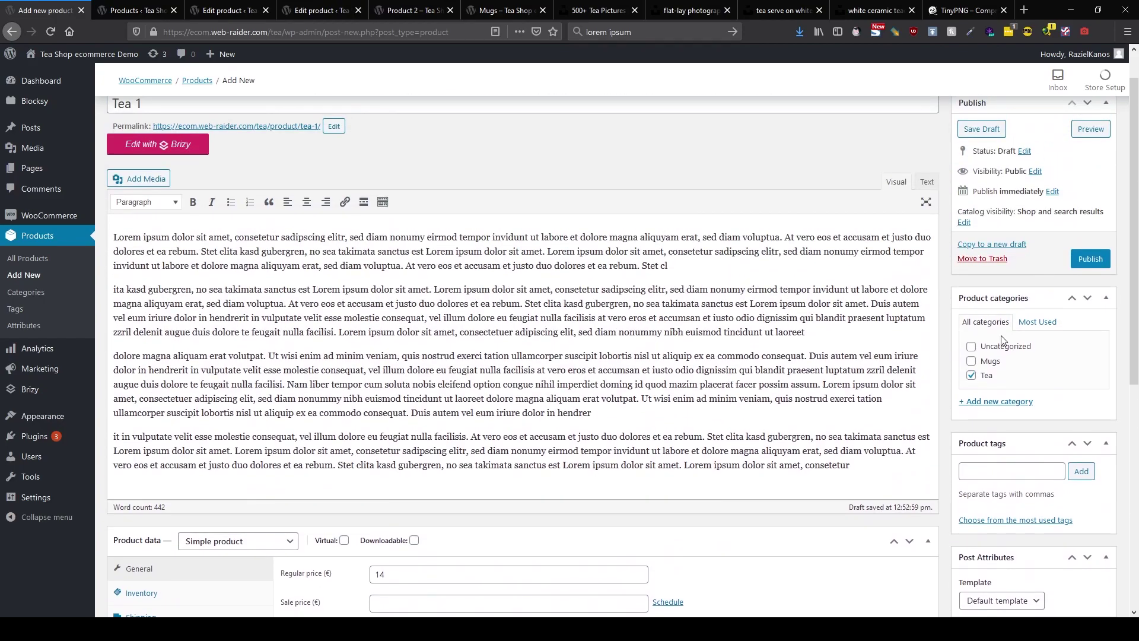
{"action": "scroll", "coordinate": [812, 445], "scroll_direction": "down", "scroll_amount": 3}
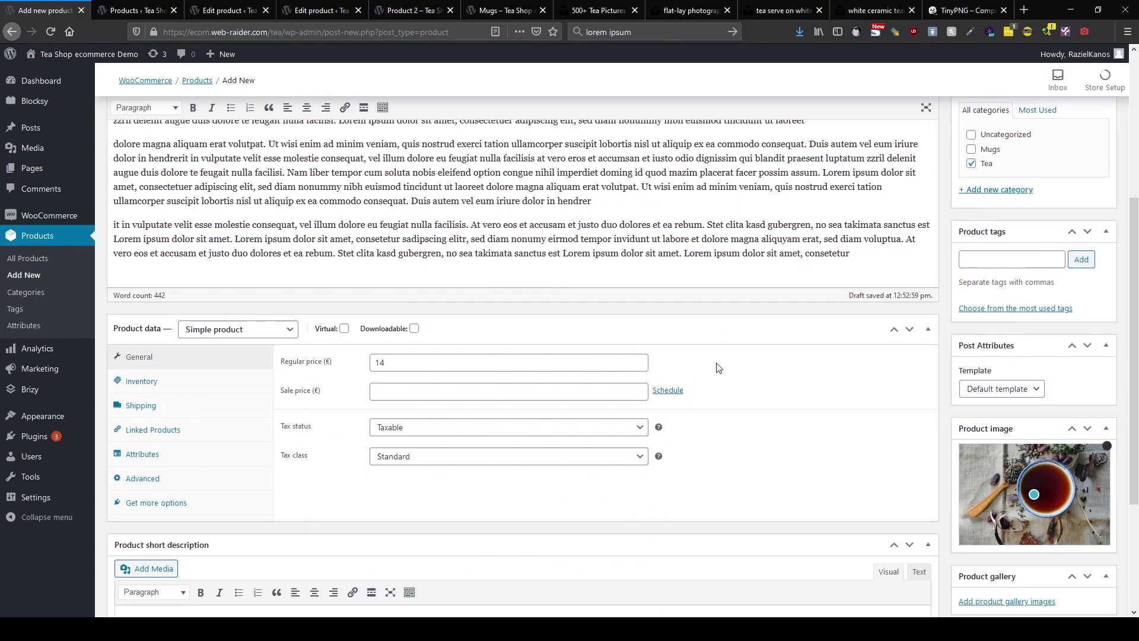
{"action": "scroll", "coordinate": [681, 366], "scroll_direction": "up", "scroll_amount": 4}
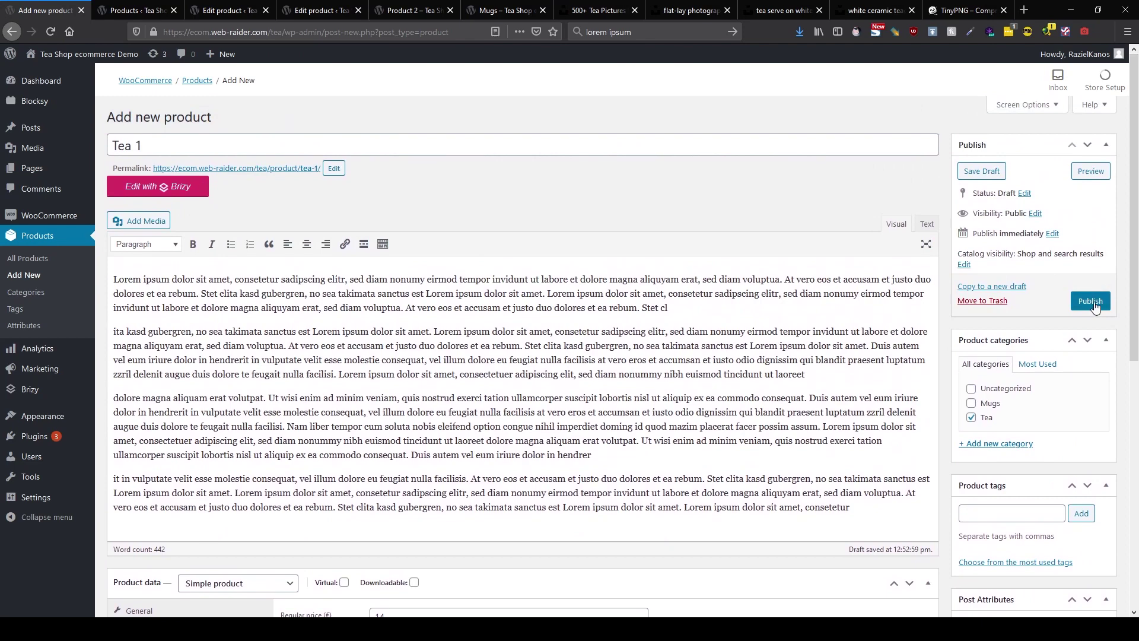
Publish the Tea 1 product and duplicate it as a new product titled Tea 2.
{"action": "left_click", "coordinate": [1091, 302]}
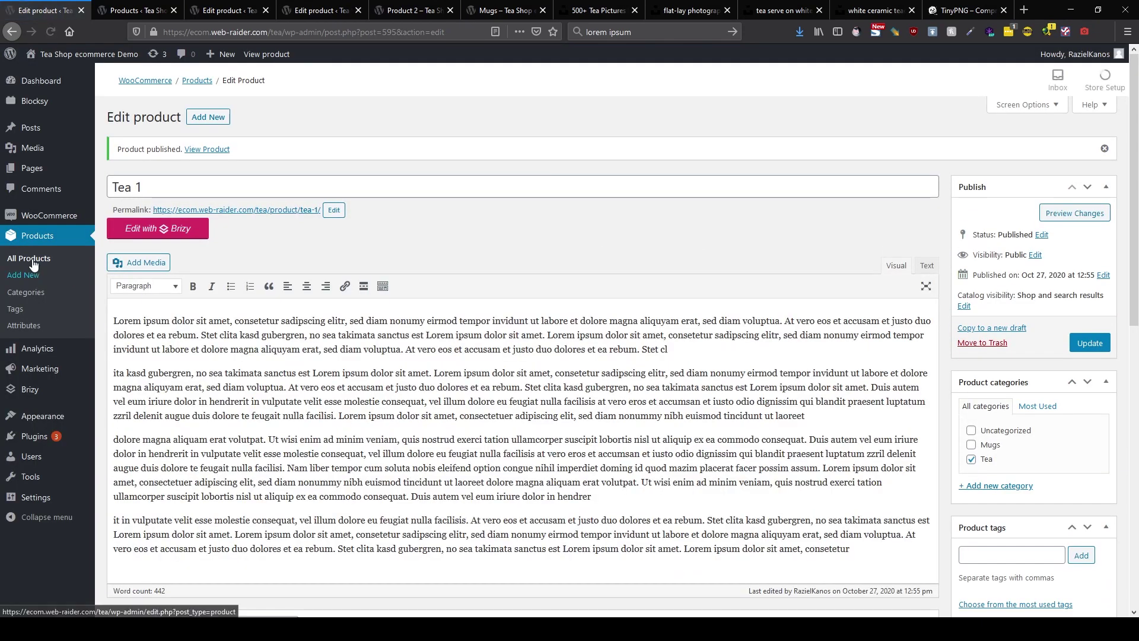
{"action": "left_click", "coordinate": [33, 261]}
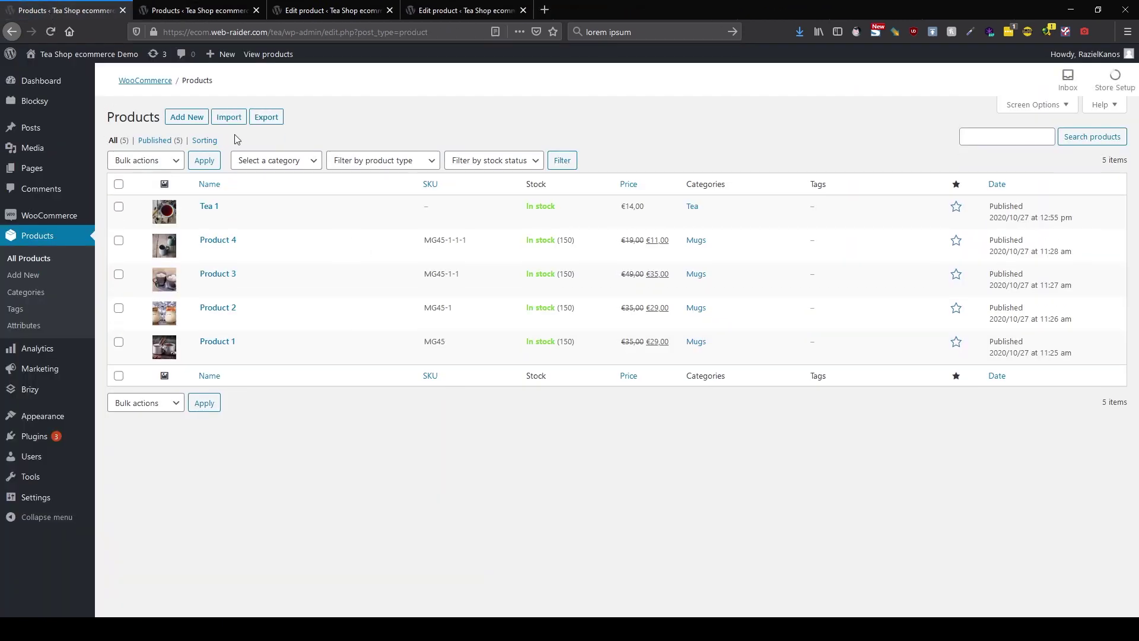
{"action": "left_click", "coordinate": [354, 218]}
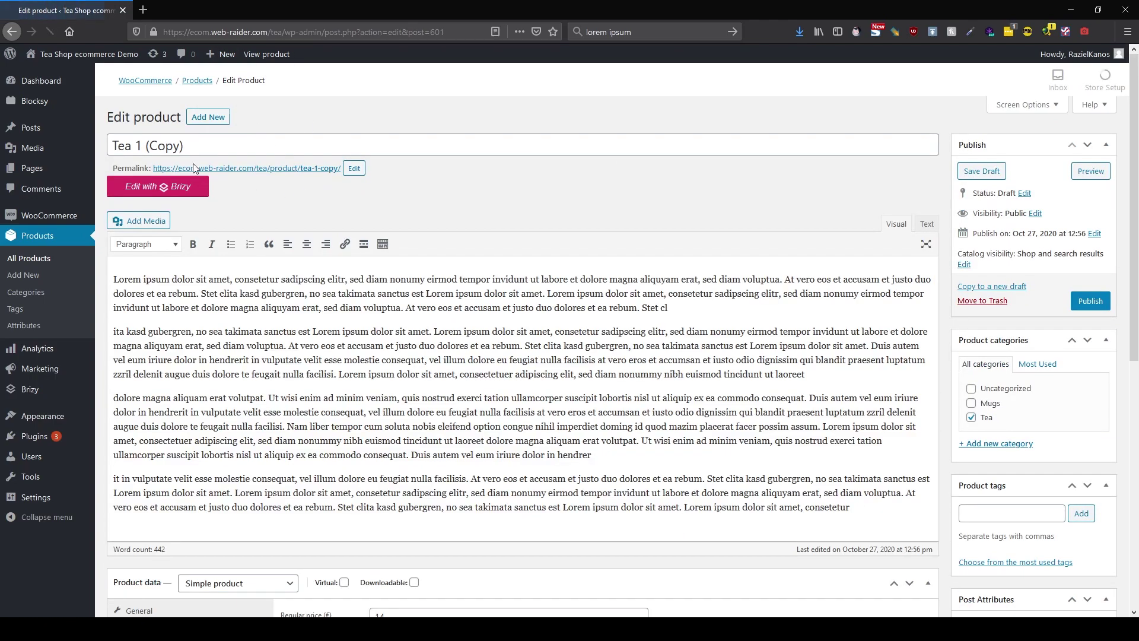
{"action": "left_click_drag", "start_coordinate": [136, 146], "coordinate": [200, 148]}
{"action": "type", "text": "2"}
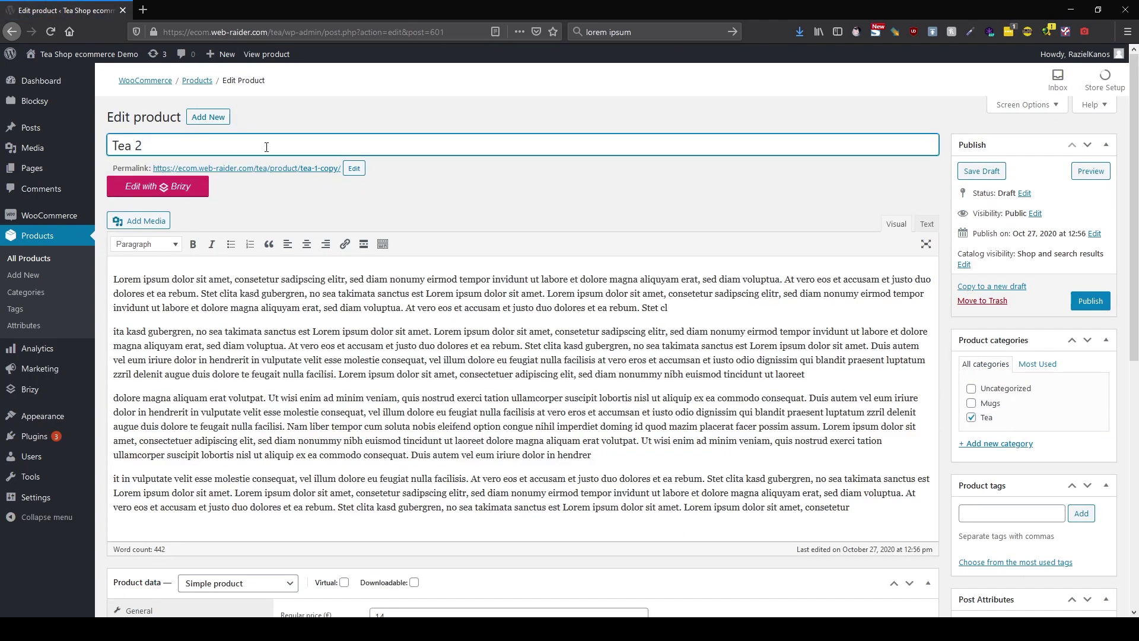
Replace Tea 2's product image with the photo of a white teacup beside green leaves and publish the product.
{"action": "scroll", "coordinate": [868, 396], "scroll_direction": "down", "scroll_amount": 5}
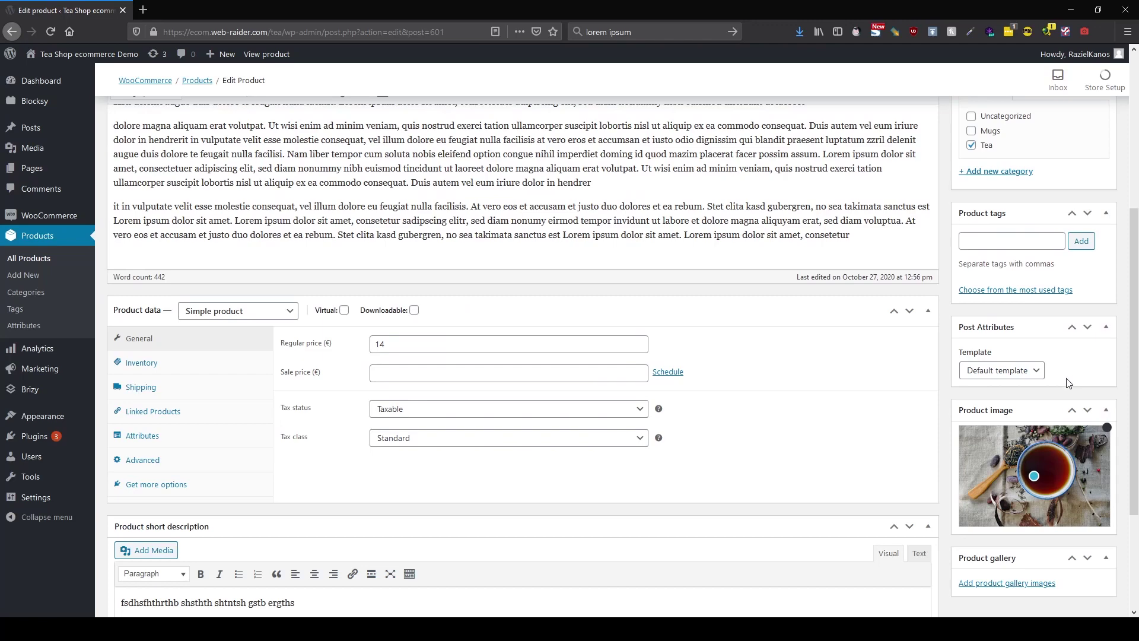
{"action": "left_click", "coordinate": [1106, 429]}
{"action": "left_click", "coordinate": [996, 439]}
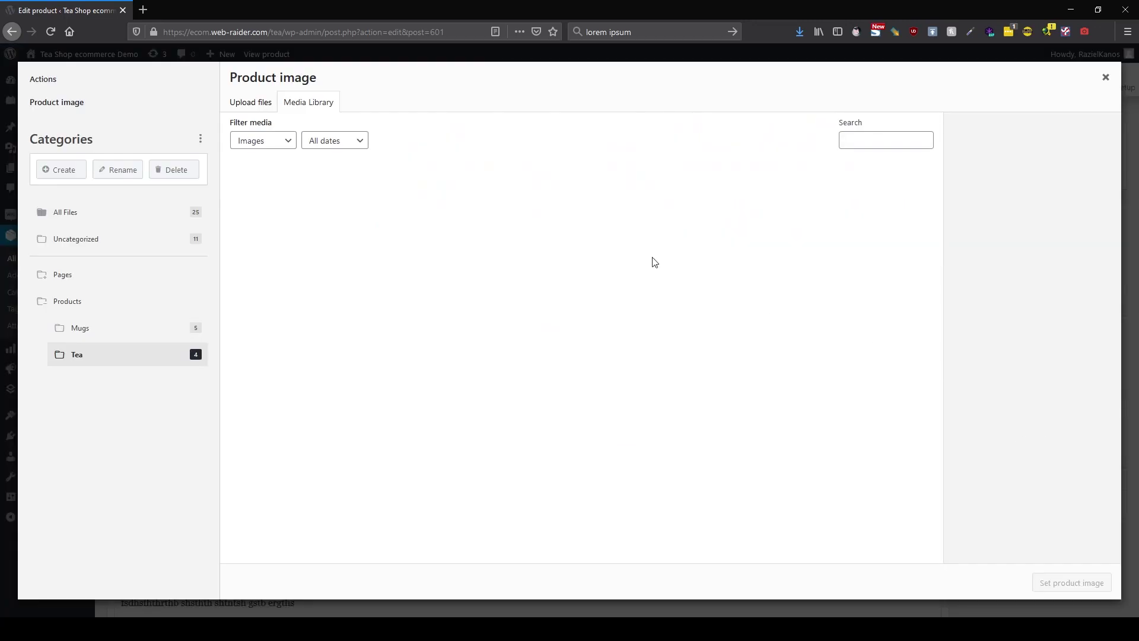
{"action": "left_click", "coordinate": [254, 203]}
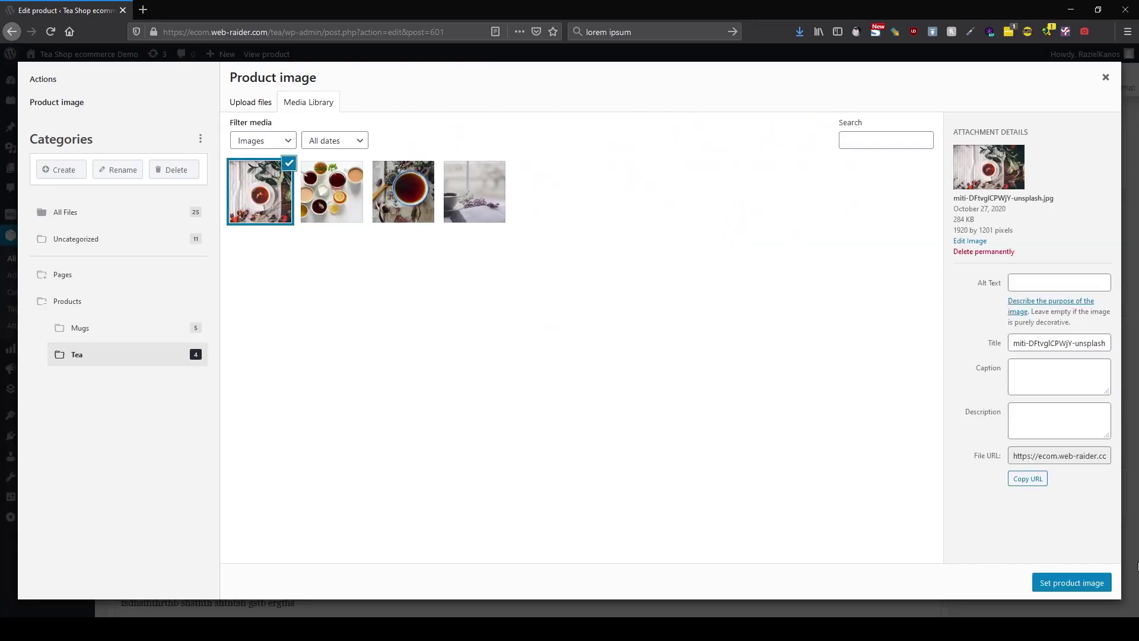
{"action": "left_click", "coordinate": [1092, 583]}
{"action": "scroll", "coordinate": [969, 361], "scroll_direction": "up", "scroll_amount": 5}
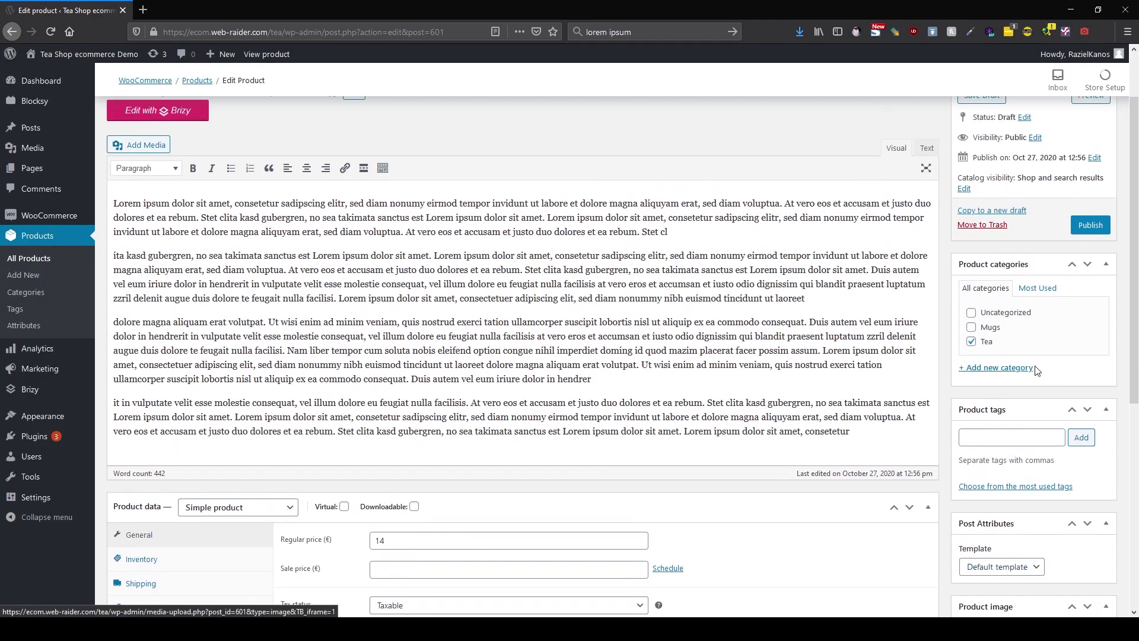
{"action": "left_click", "coordinate": [1093, 302]}
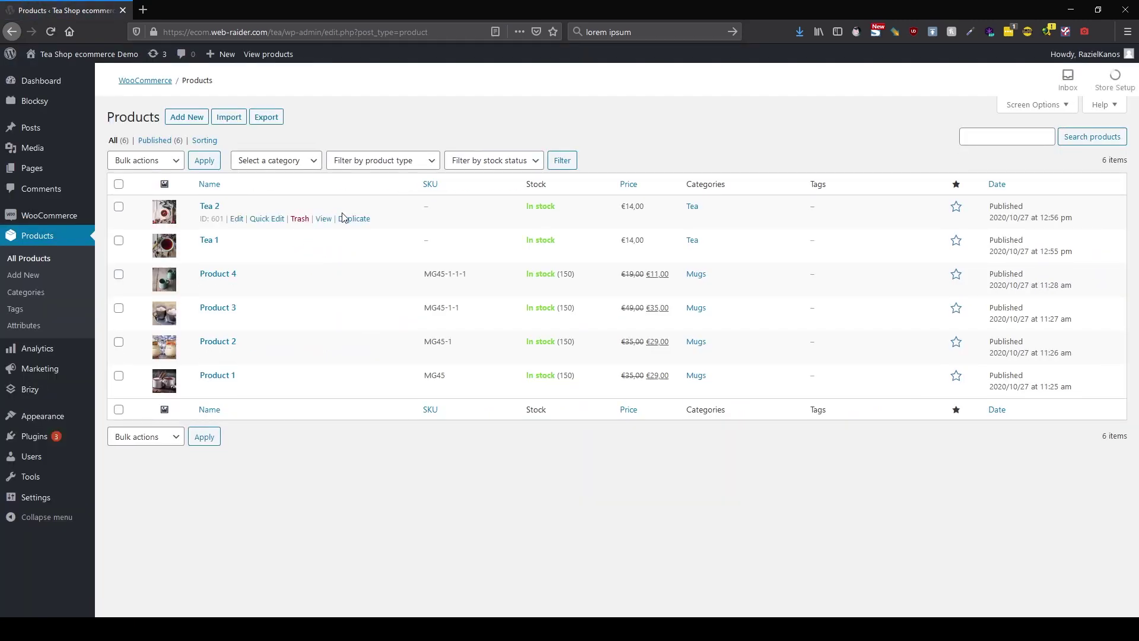
Duplicate Tea 2 twice in separate tabs and title the first copy Tea 3.
{"action": "middle_click", "coordinate": [355, 219]}
{"action": "middle_click", "coordinate": [355, 218]}
{"action": "left_click", "coordinate": [198, 10]}
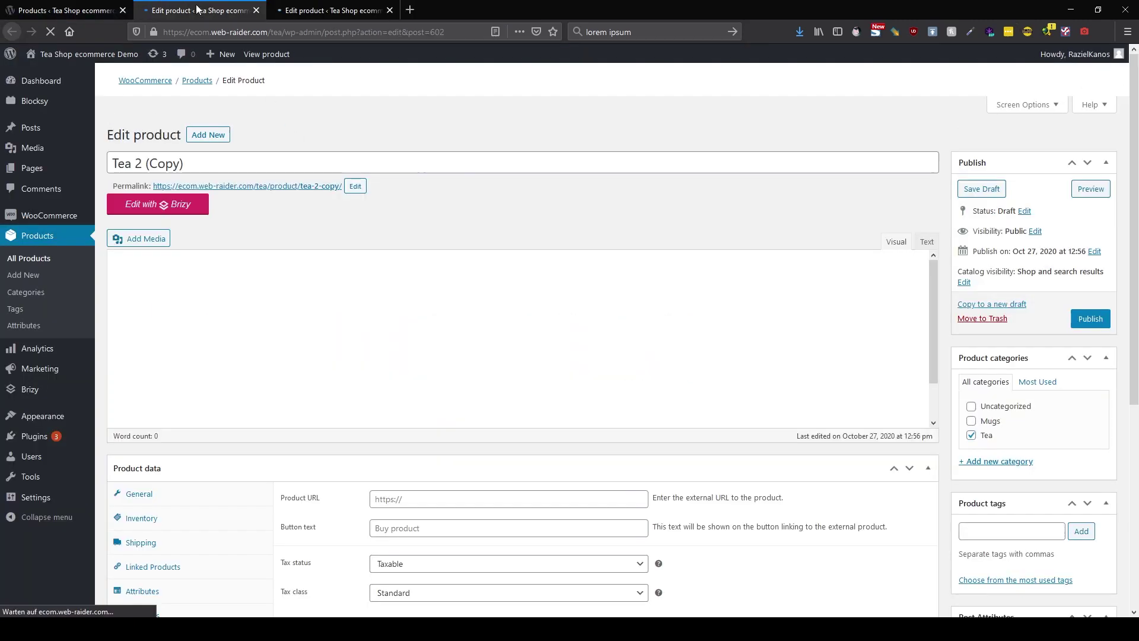
{"action": "left_click_drag", "start_coordinate": [135, 145], "coordinate": [280, 145]}
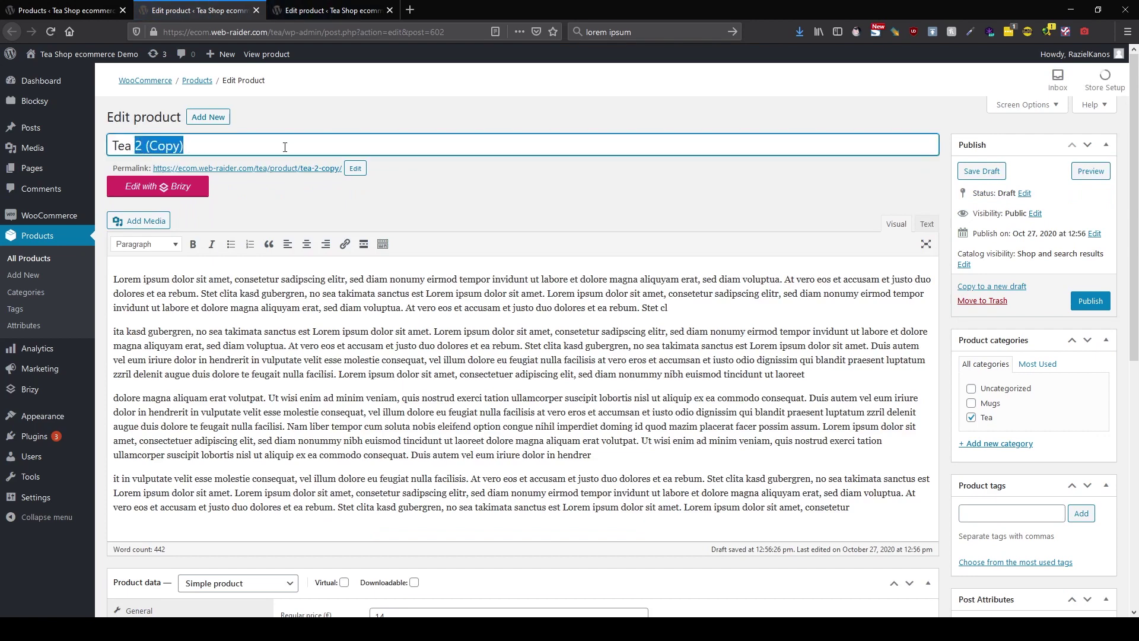
{"action": "type", "text": "3"}
Replace Tea 3's product image with the photo of many assorted tea cups and publish the product.
{"action": "scroll", "coordinate": [1054, 432], "scroll_direction": "down", "scroll_amount": 5}
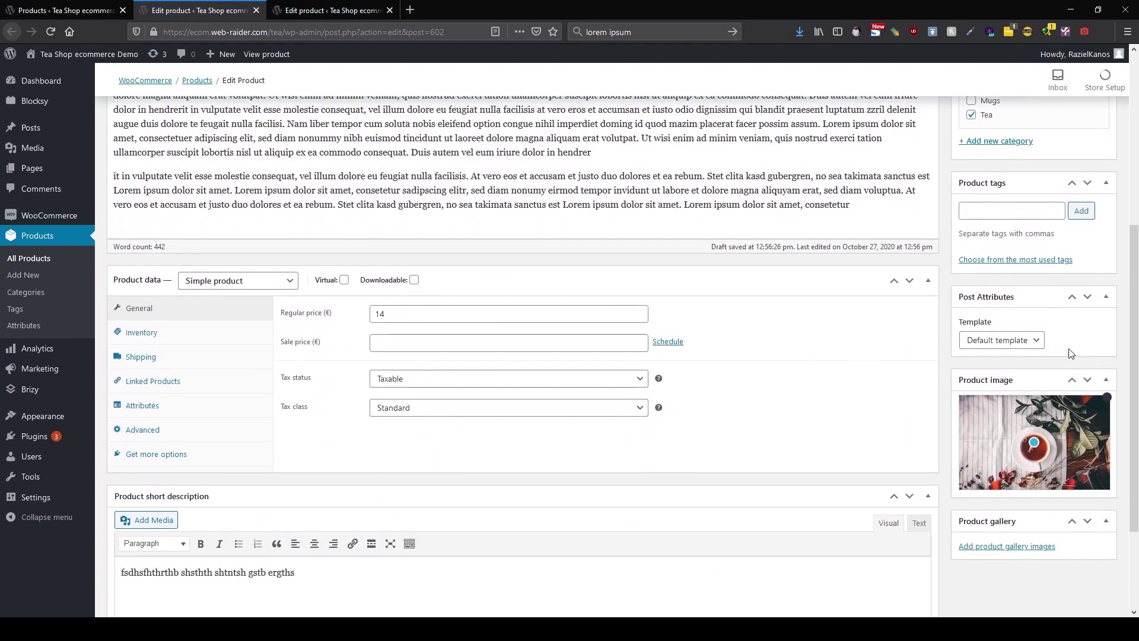
{"action": "left_click", "coordinate": [1106, 399]}
{"action": "left_click", "coordinate": [990, 405]}
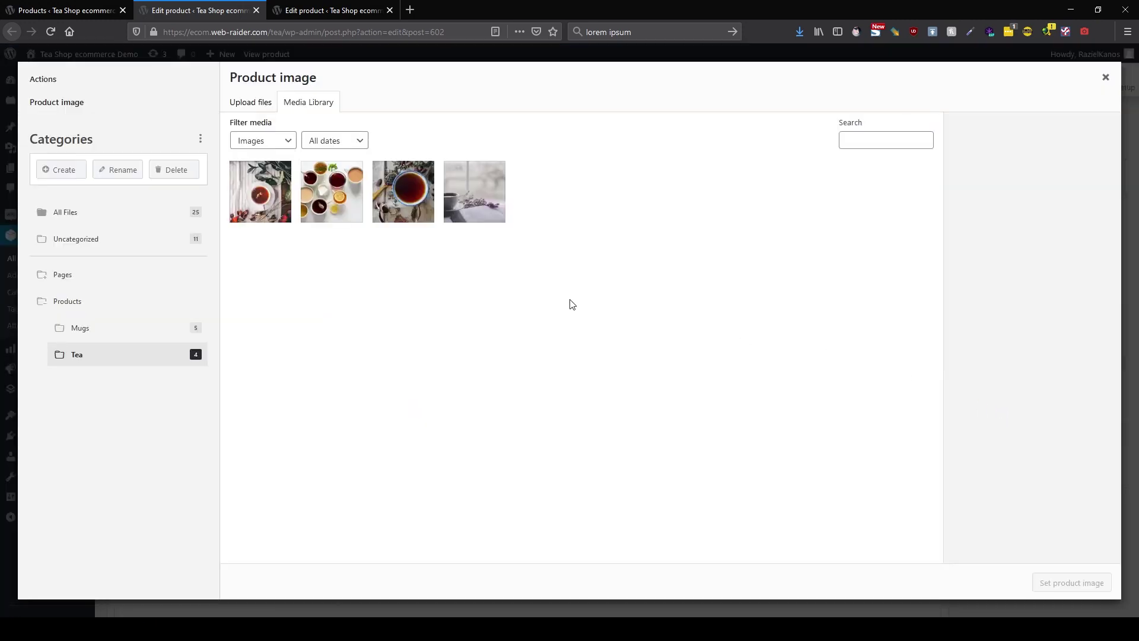
{"action": "left_click", "coordinate": [304, 206]}
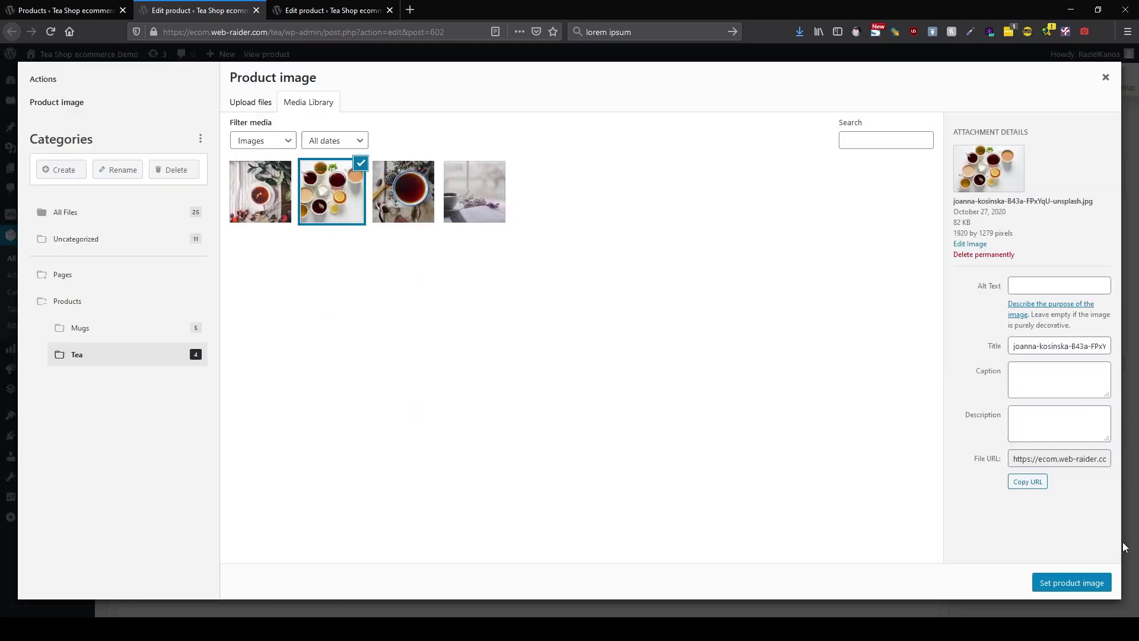
{"action": "left_click", "coordinate": [1071, 583]}
{"action": "scroll", "coordinate": [1080, 534], "scroll_direction": "up", "scroll_amount": 3}
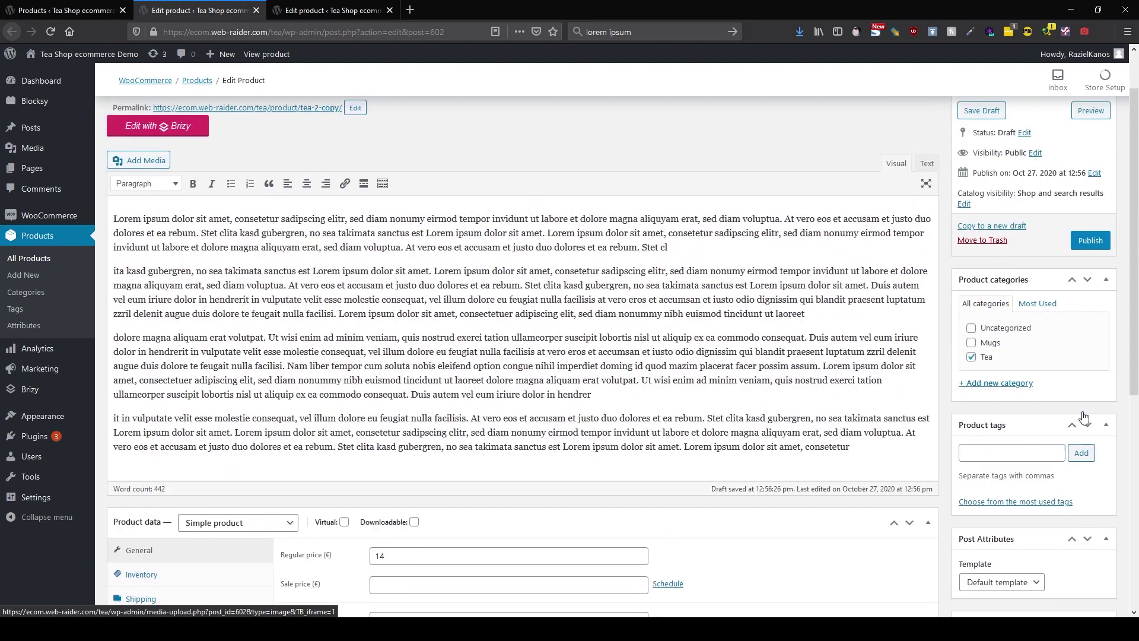
{"action": "left_click", "coordinate": [1083, 241]}
Title the second copy of Tea 2 as Tea 4.
{"action": "left_click", "coordinate": [332, 10]}
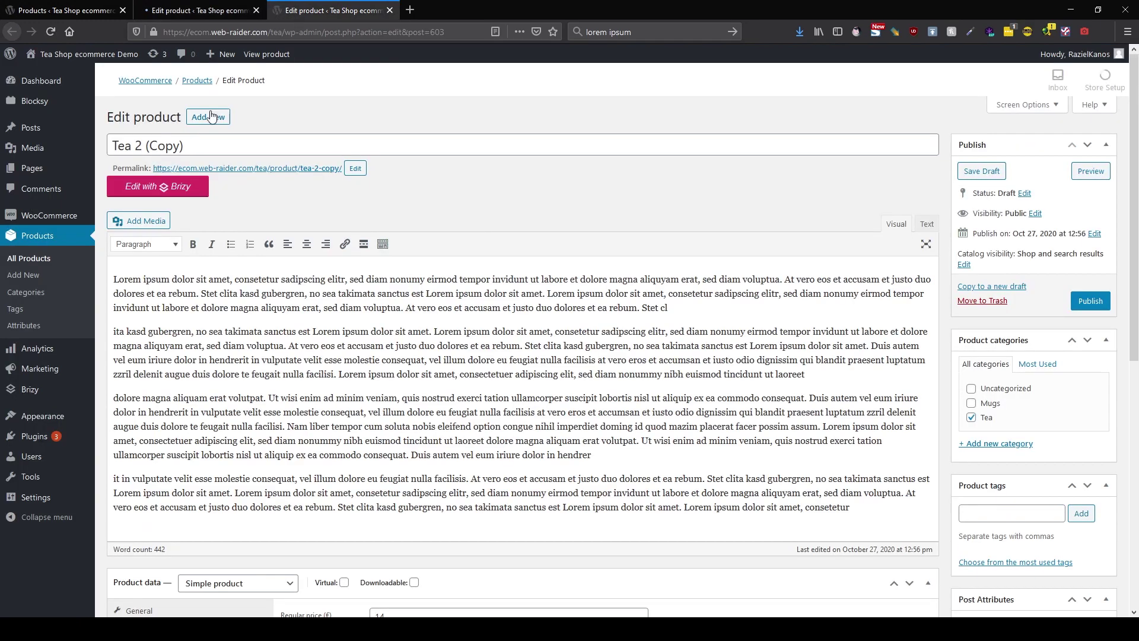
{"action": "left_click_drag", "start_coordinate": [135, 145], "coordinate": [295, 148]}
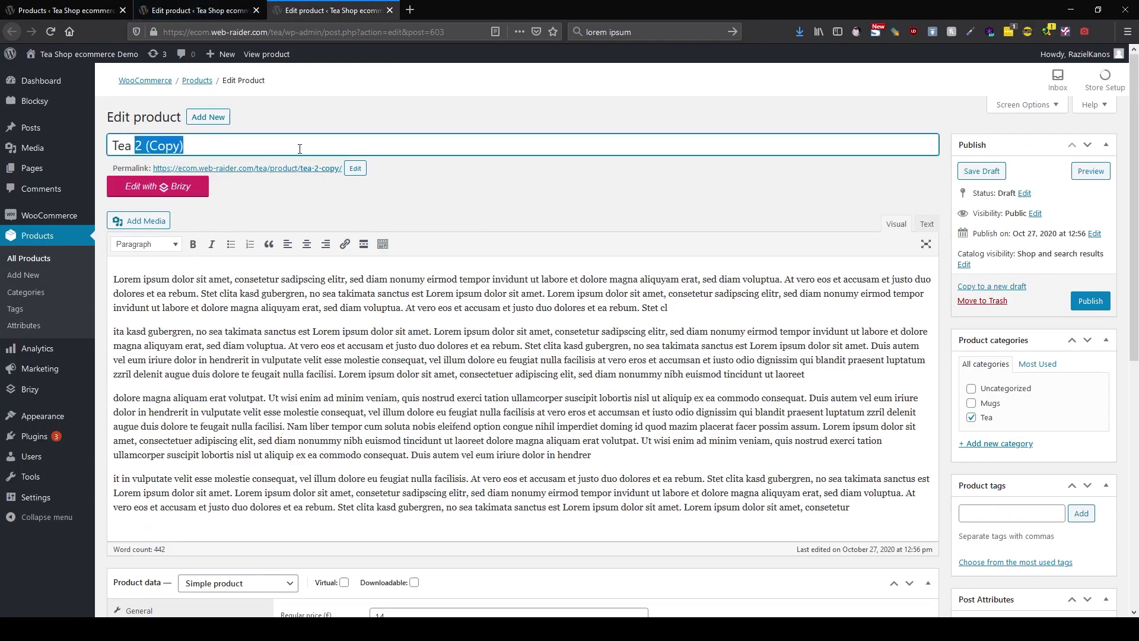
{"action": "type", "text": "4"}
Replace Tea 4's product image with the grey cup and lavender photo and publish the product.
{"action": "scroll", "coordinate": [1091, 475], "scroll_direction": "down", "scroll_amount": 4}
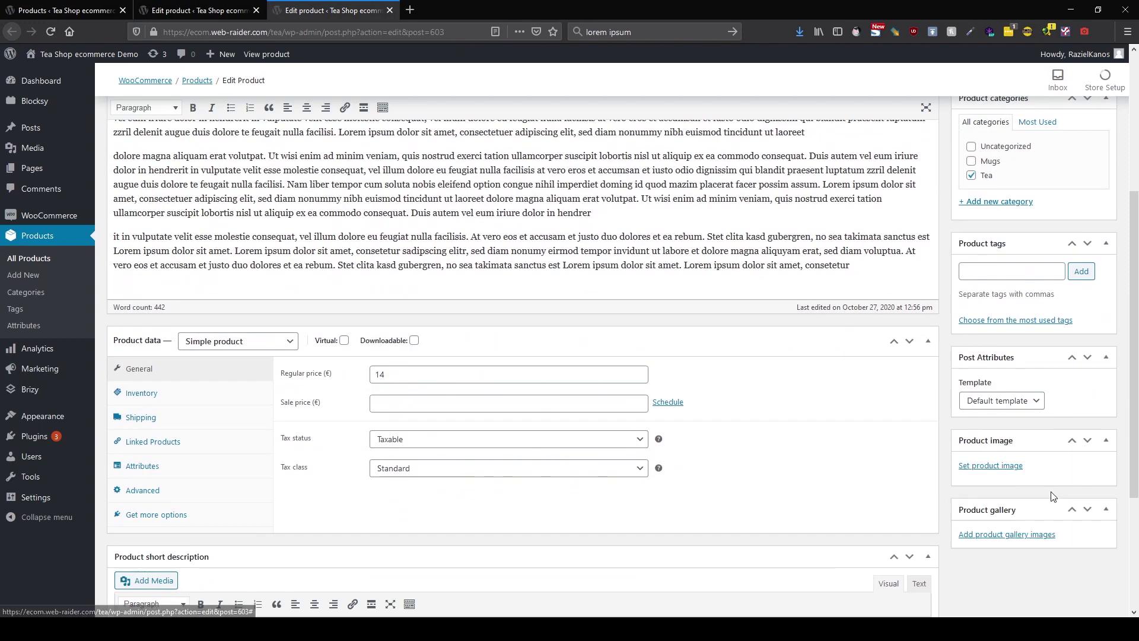
{"action": "left_click", "coordinate": [1002, 466]}
{"action": "left_click", "coordinate": [495, 210]}
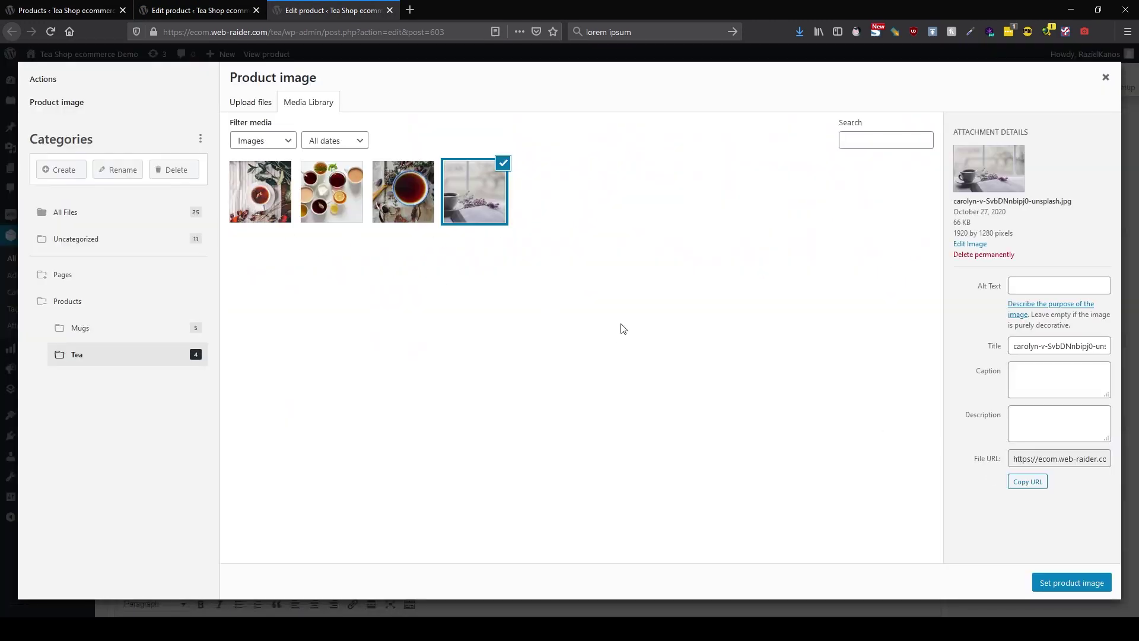
{"action": "left_click", "coordinate": [1068, 580]}
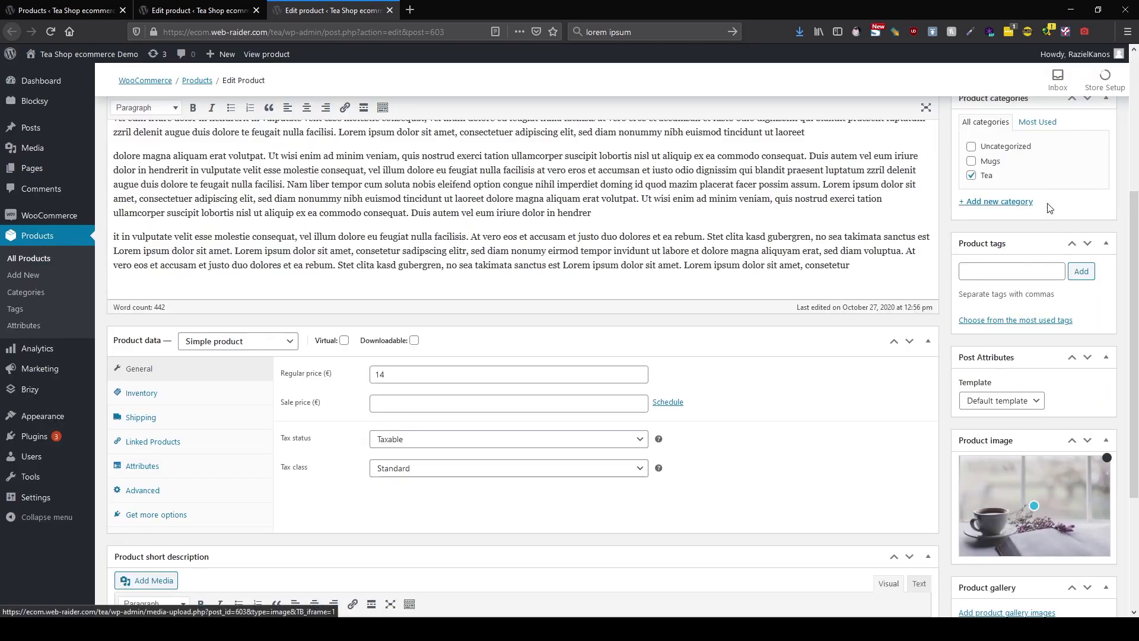
{"action": "scroll", "coordinate": [1048, 176], "scroll_direction": "up", "scroll_amount": 5}
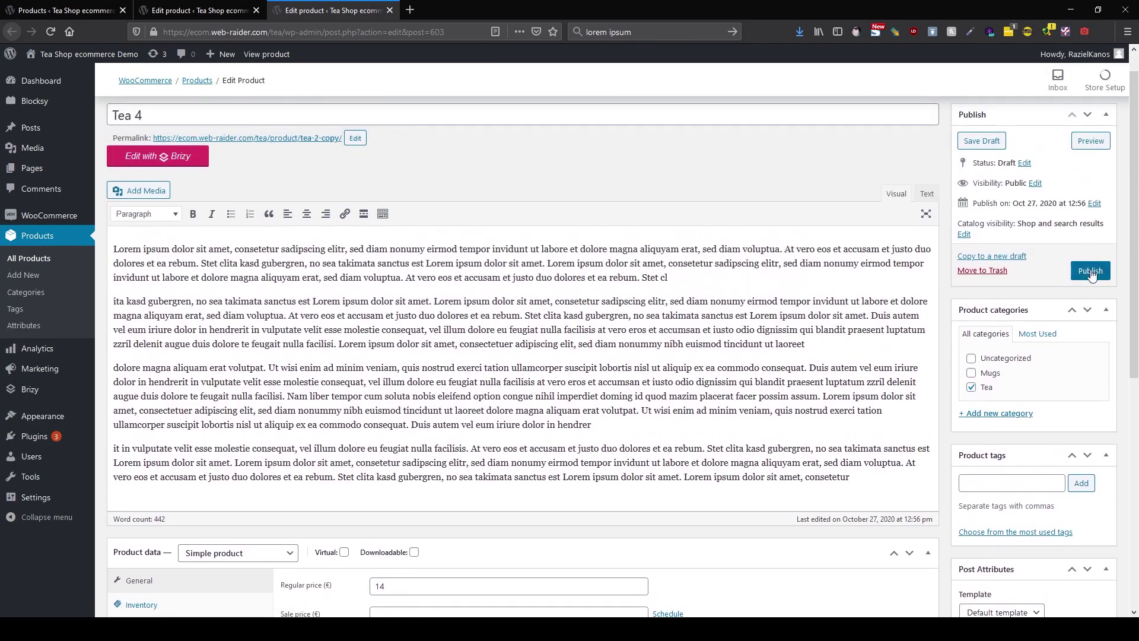
{"action": "left_click", "coordinate": [1090, 271]}
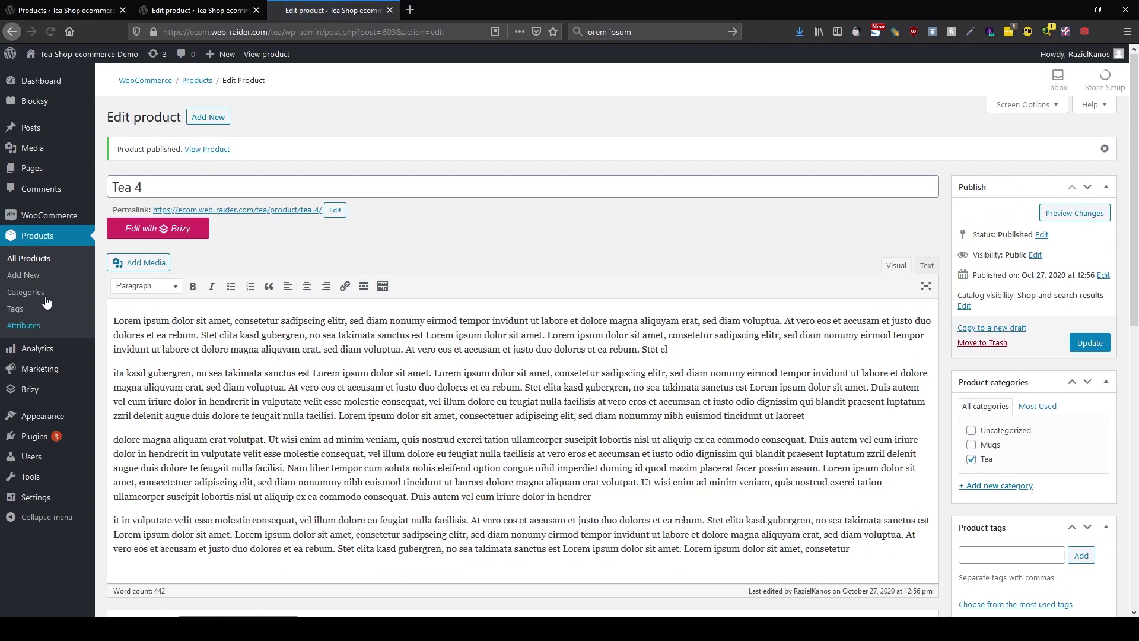
Open Tea 1, Tea 2, Tea 4 and Tea 3 for editing in separate tabs from the product list.
{"action": "left_click", "coordinate": [37, 261]}
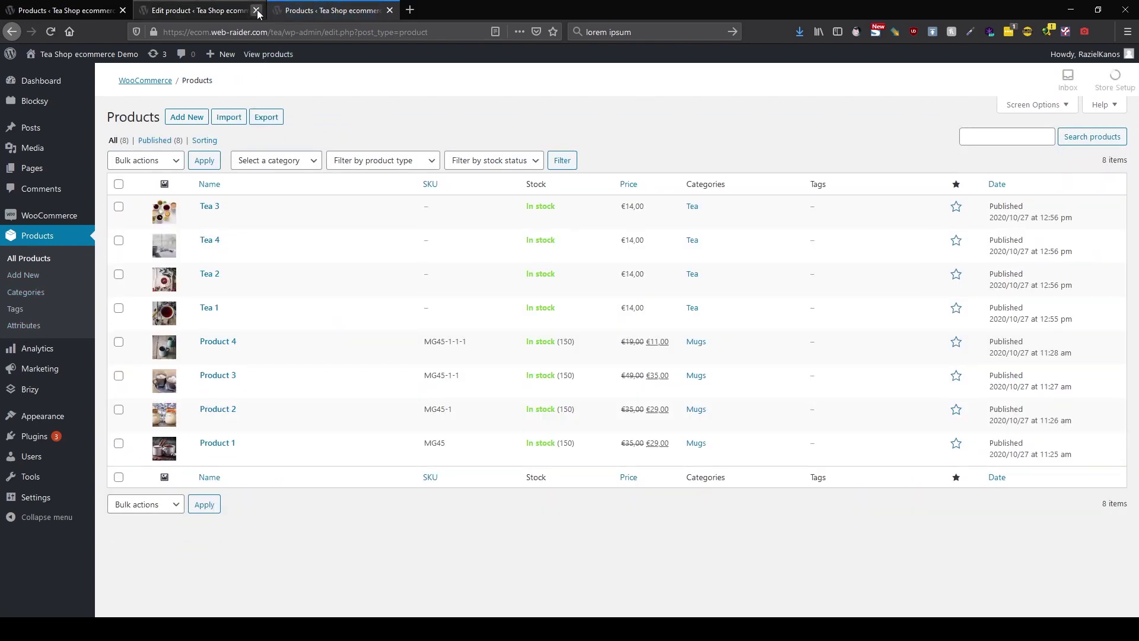
{"action": "middle_click", "coordinate": [235, 287]}
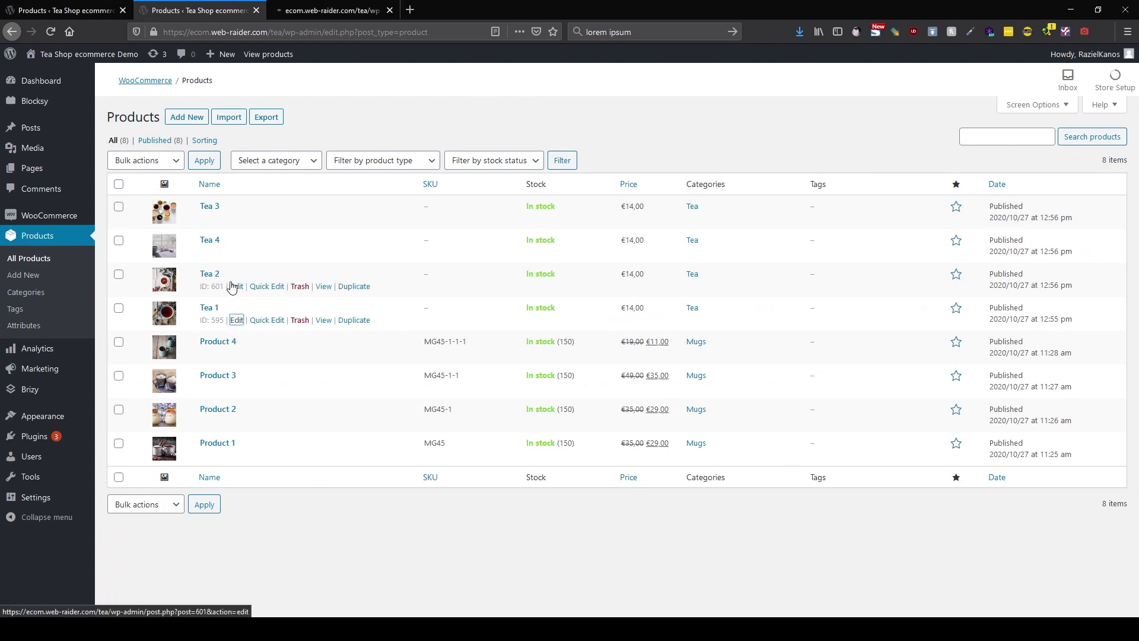
{"action": "middle_click", "coordinate": [236, 287]}
{"action": "middle_click", "coordinate": [236, 252]}
{"action": "middle_click", "coordinate": [236, 219]}
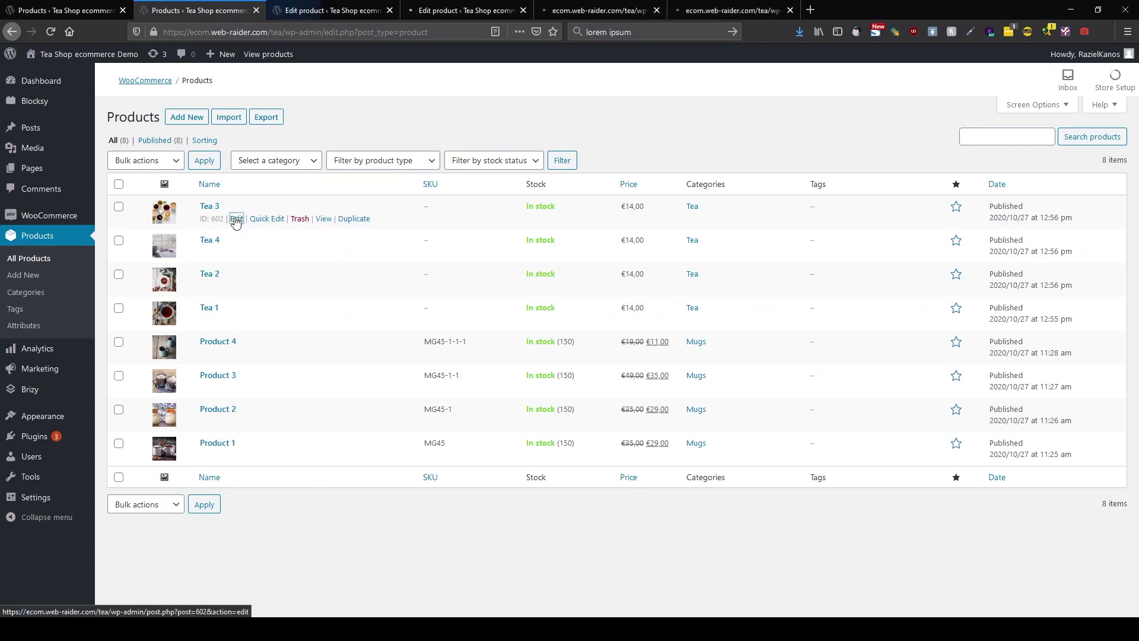
Add Tea 2 and Tea 3 as upsells in the linked products of Tea 1.
{"action": "left_click", "coordinate": [277, 4]}
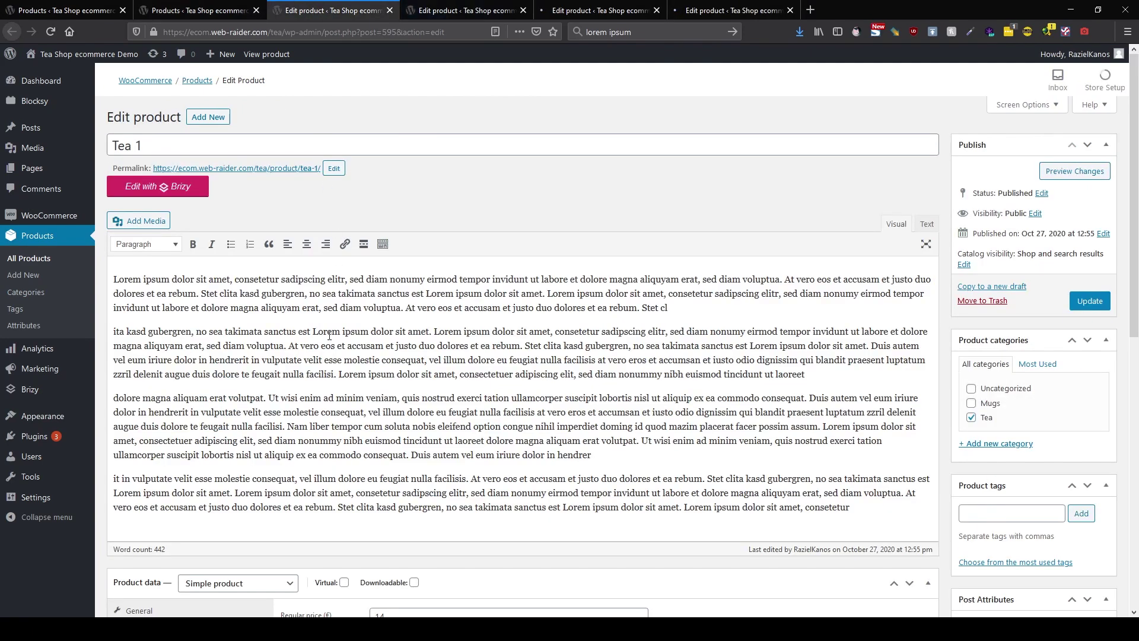
{"action": "scroll", "coordinate": [358, 388], "scroll_direction": "down", "scroll_amount": 3}
{"action": "scroll", "coordinate": [358, 385], "scroll_direction": "down", "scroll_amount": 5}
{"action": "scroll", "coordinate": [185, 268], "scroll_direction": "up", "scroll_amount": 2}
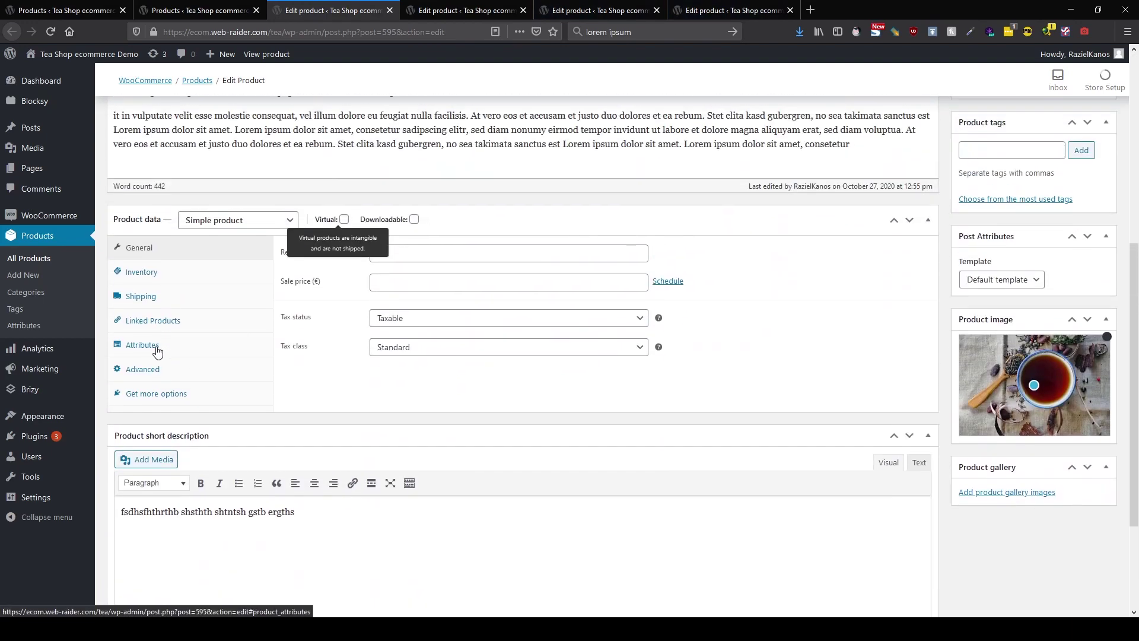
{"action": "left_click", "coordinate": [152, 321]}
{"action": "left_click", "coordinate": [483, 255]}
{"action": "type", "text": "tea"}
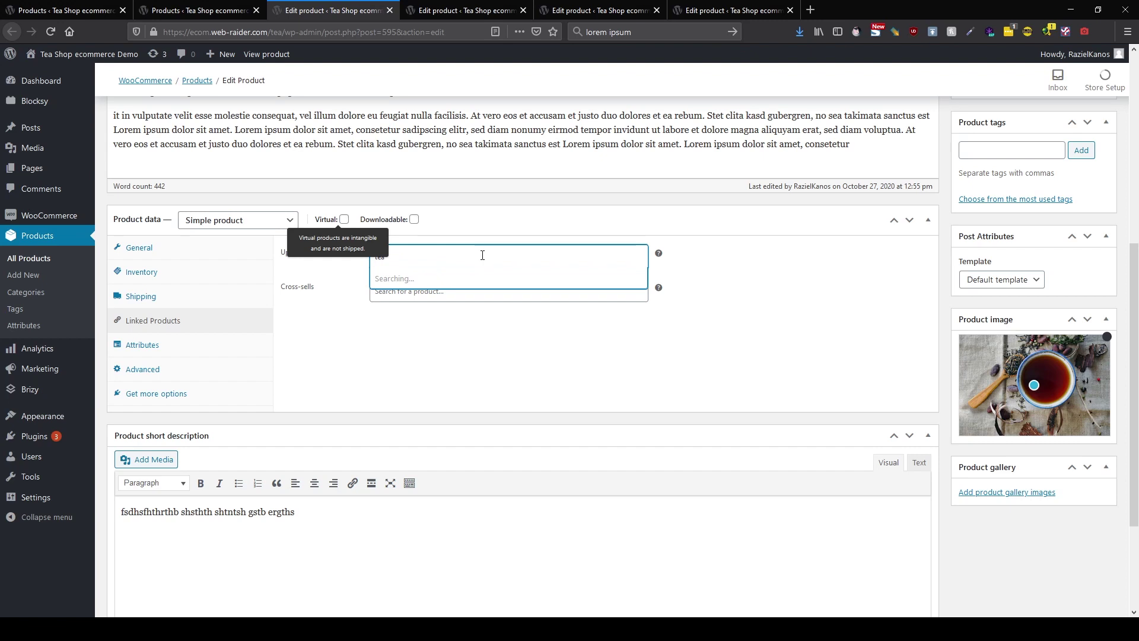
{"action": "left_click", "coordinate": [453, 291]}
{"action": "left_click", "coordinate": [455, 256]}
{"action": "type", "text": "tea"}
{"action": "left_click", "coordinate": [431, 297]}
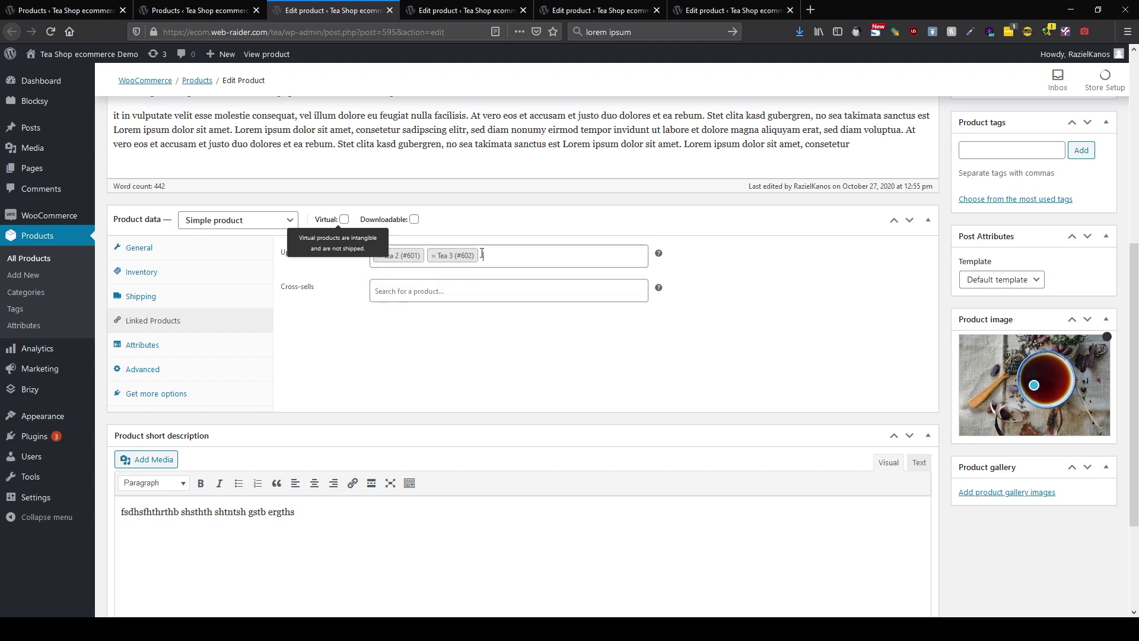
Add Tea 4 as a further upsell of Tea 1 and update the product.
{"action": "left_click", "coordinate": [484, 254]}
{"action": "type", "text": "tea"}
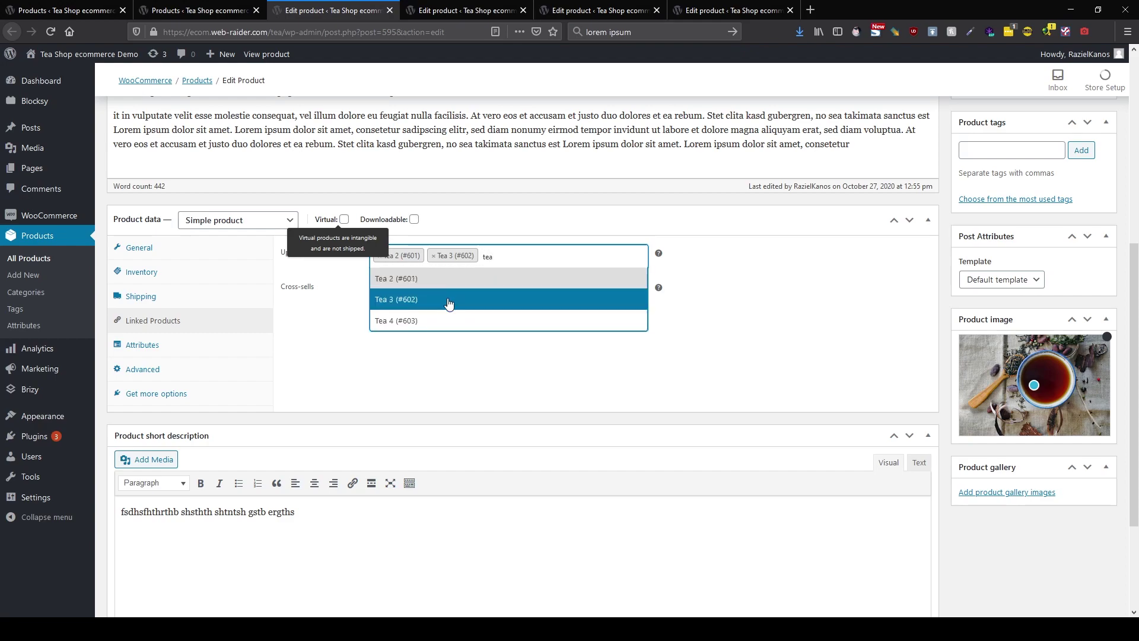
{"action": "left_click", "coordinate": [434, 317]}
{"action": "scroll", "coordinate": [899, 315], "scroll_direction": "up", "scroll_amount": 5}
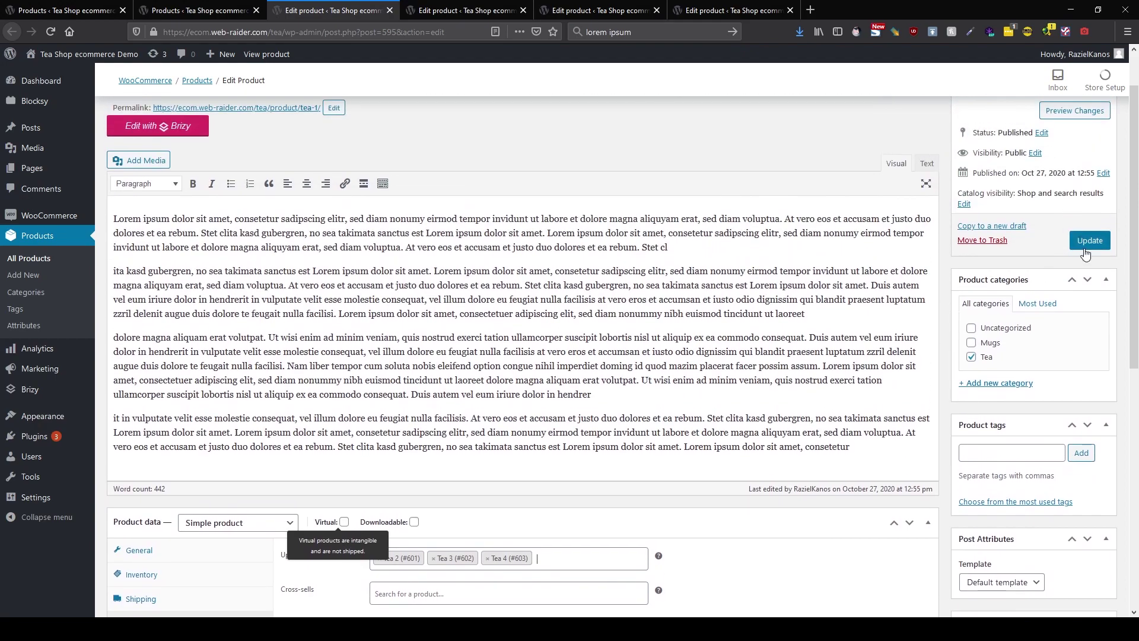
Add Tea 1 and Tea 3 as upsells in the linked products of Tea 2.
{"action": "left_click", "coordinate": [447, 15]}
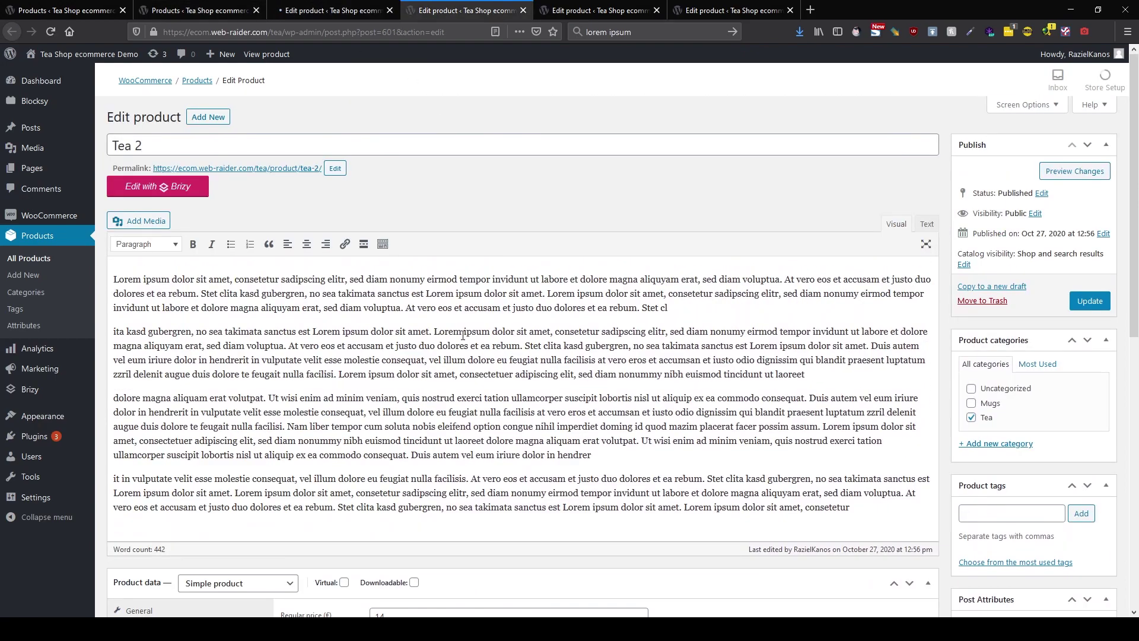
{"action": "scroll", "coordinate": [414, 379], "scroll_direction": "down", "scroll_amount": 3}
{"action": "left_click", "coordinate": [151, 471]}
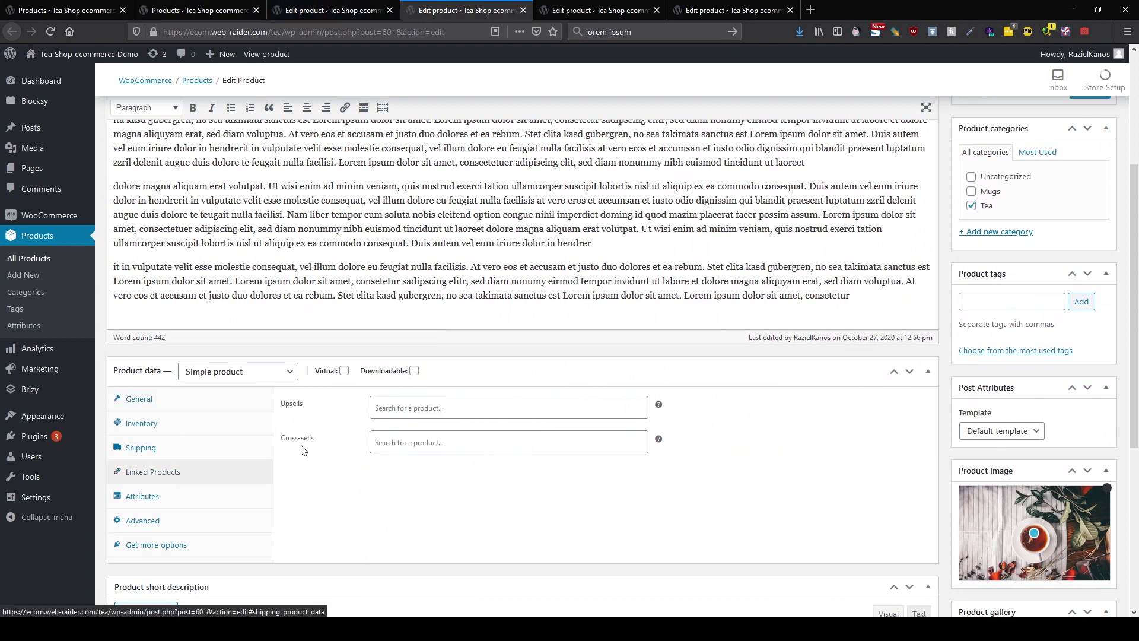
{"action": "left_click", "coordinate": [405, 409]}
{"action": "type", "text": "tea"}
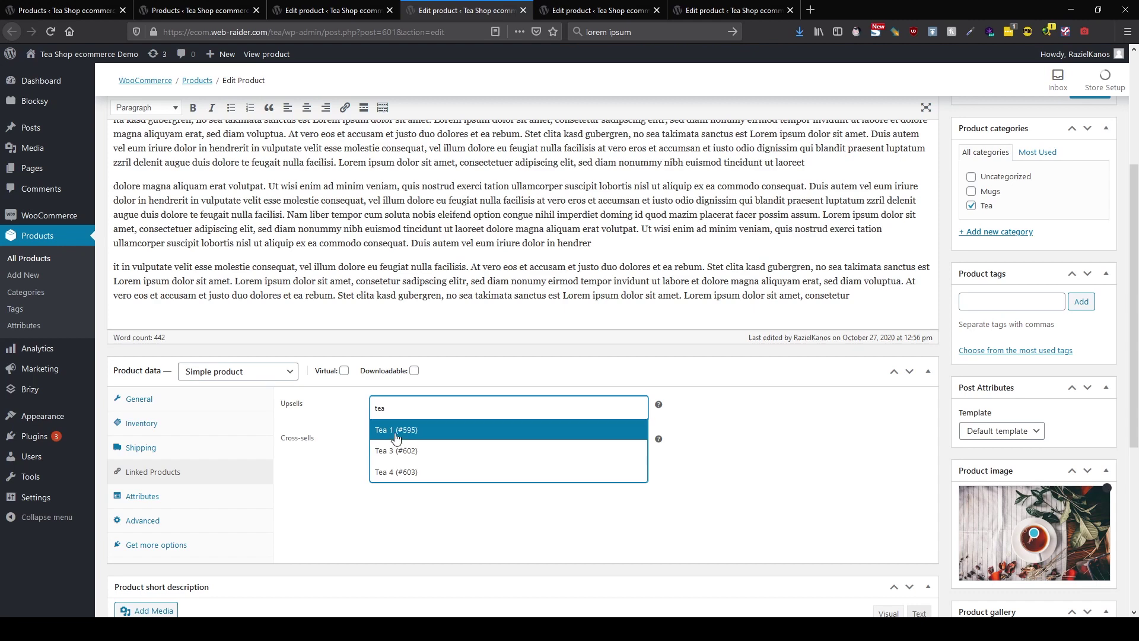
{"action": "left_click", "coordinate": [406, 427]}
{"action": "left_click", "coordinate": [440, 411]}
{"action": "type", "text": "tea"}
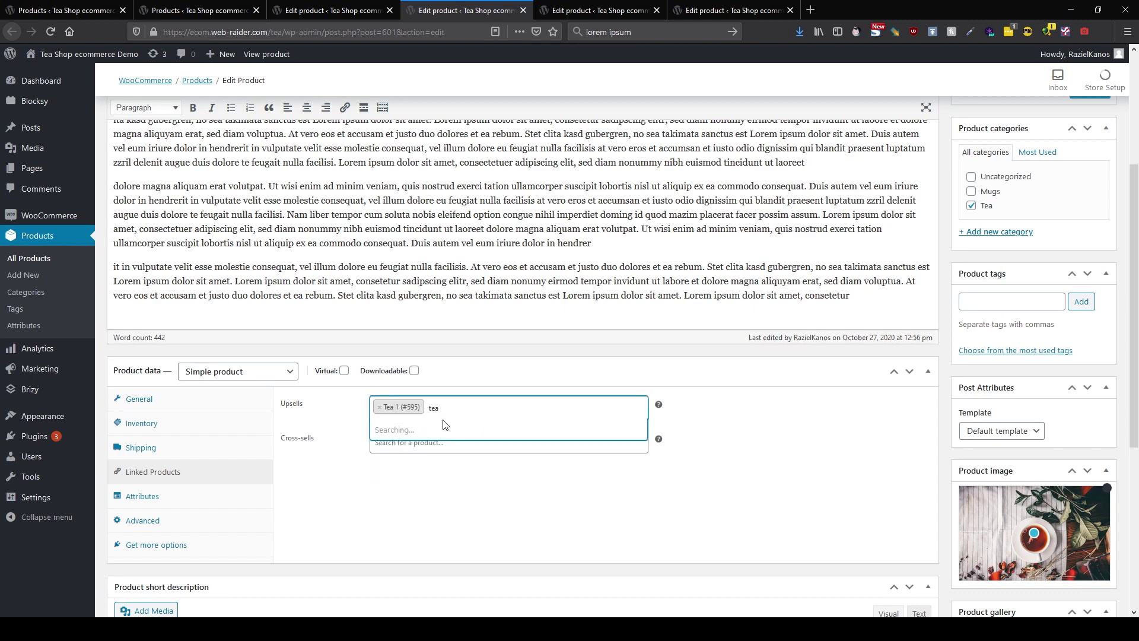
{"action": "left_click", "coordinate": [421, 452]}
Add Tea 4 as a further upsell of Tea 2 and update the product.
{"action": "left_click", "coordinate": [506, 413]}
{"action": "type", "text": "tea"}
{"action": "left_click", "coordinate": [425, 472]}
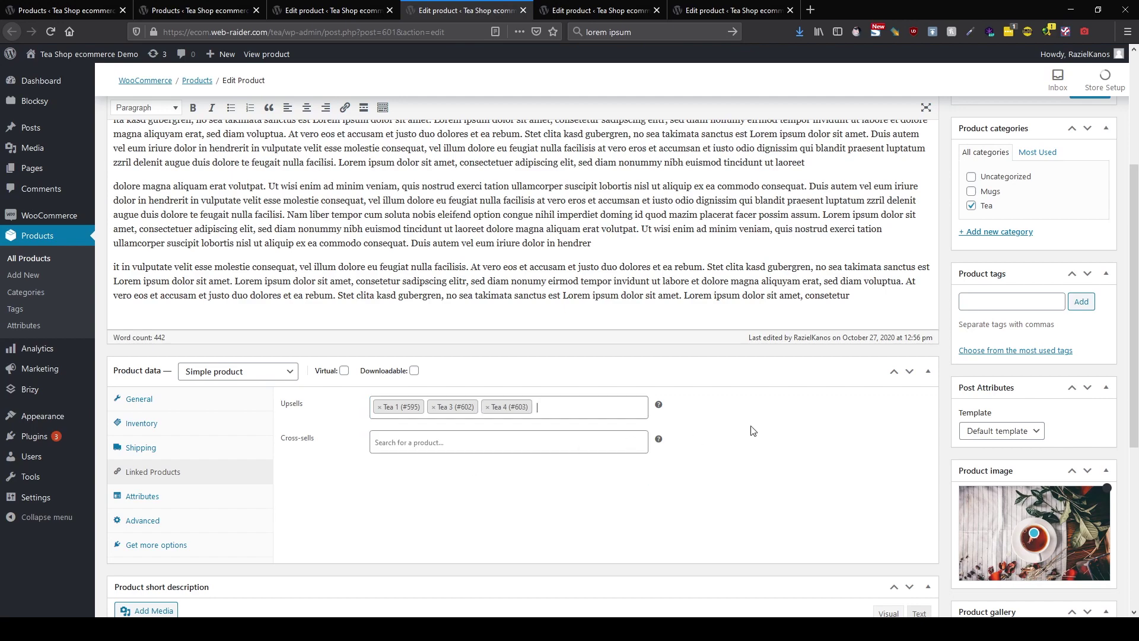
{"action": "scroll", "coordinate": [695, 436], "scroll_direction": "up", "scroll_amount": 3}
{"action": "left_click", "coordinate": [1090, 301]}
Add Tea 1 and Tea 2 as upsells in the linked products of Tea 4.
{"action": "left_click", "coordinate": [572, 10]}
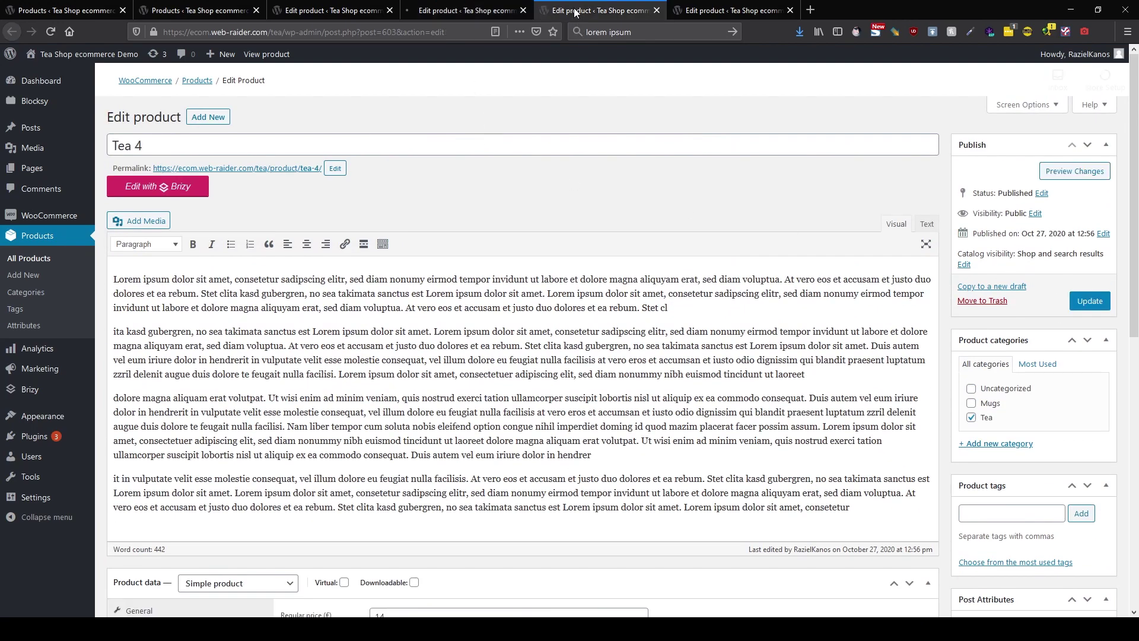
{"action": "scroll", "coordinate": [534, 237], "scroll_direction": "down", "scroll_amount": 5}
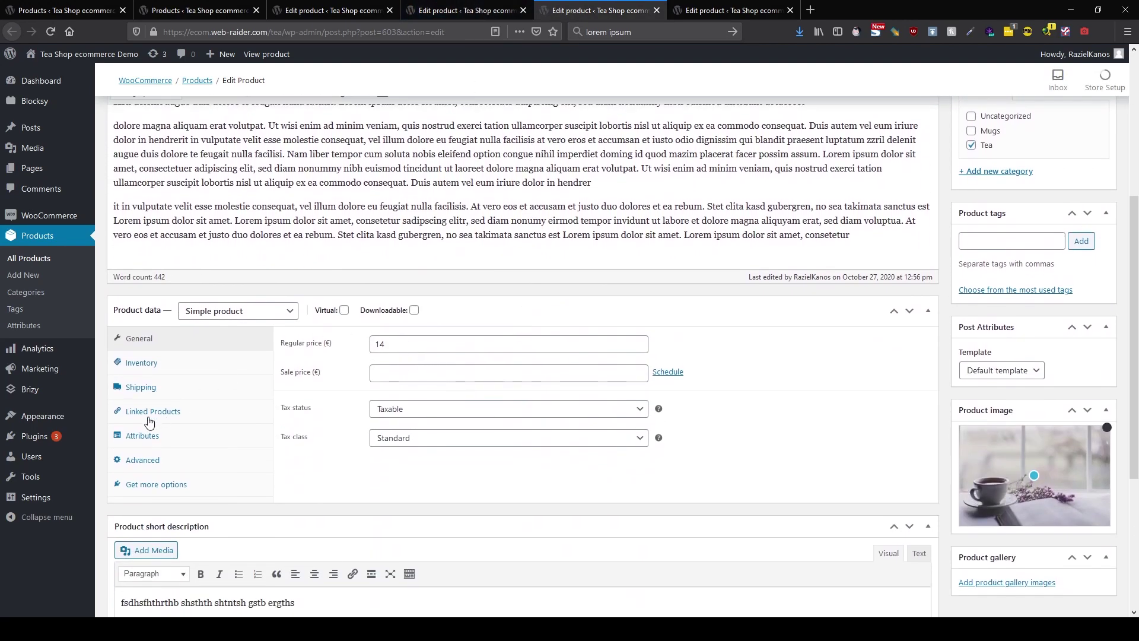
{"action": "left_click", "coordinate": [151, 418]}
{"action": "left_click", "coordinate": [453, 344]}
{"action": "type", "text": "tea"}
{"action": "left_click", "coordinate": [427, 368]}
{"action": "left_click", "coordinate": [458, 349]}
{"action": "type", "text": "tea"}
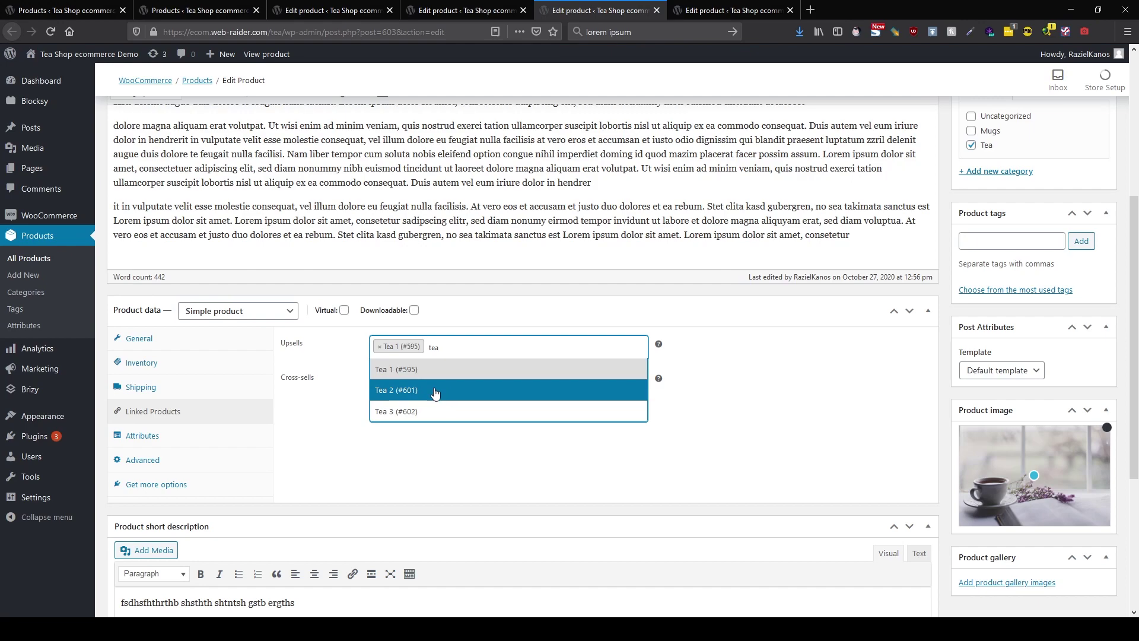
{"action": "left_click", "coordinate": [435, 393]}
Add Tea 3 as a further upsell of Tea 4 and update the product.
{"action": "left_click", "coordinate": [485, 353]}
{"action": "type", "text": "tea"}
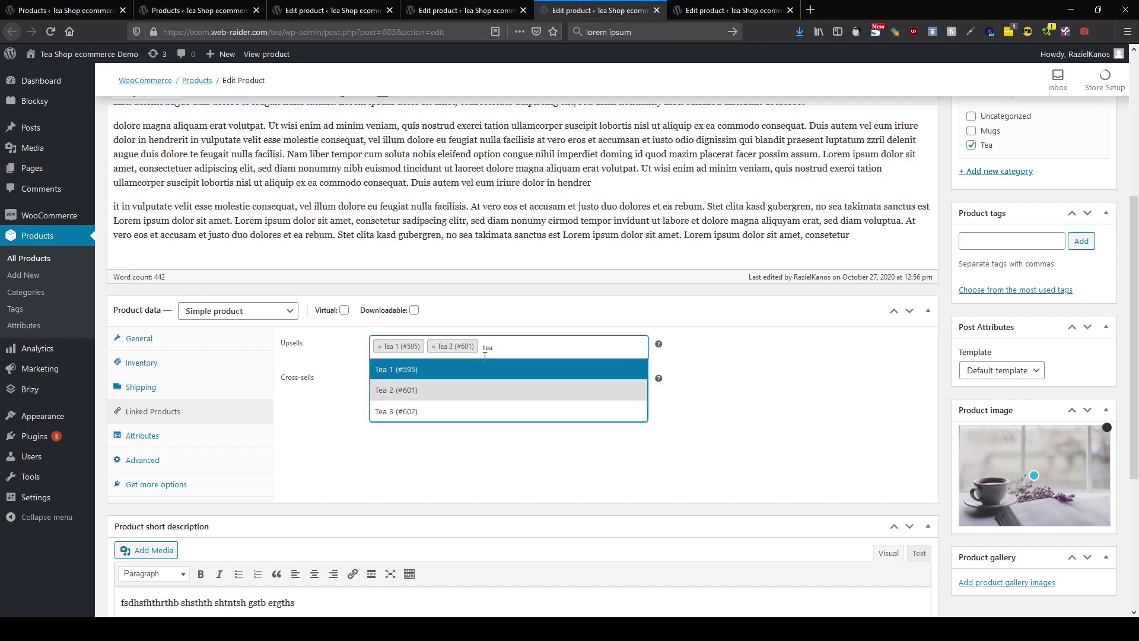
{"action": "left_click", "coordinate": [450, 411]}
{"action": "scroll", "coordinate": [1079, 332], "scroll_direction": "up", "scroll_amount": 5}
{"action": "left_click", "coordinate": [1089, 301]}
Add Tea 1 and Tea 2 as upsells in the linked products of Tea 3.
{"action": "left_click", "coordinate": [716, 10]}
{"action": "scroll", "coordinate": [504, 468], "scroll_direction": "down", "scroll_amount": 5}
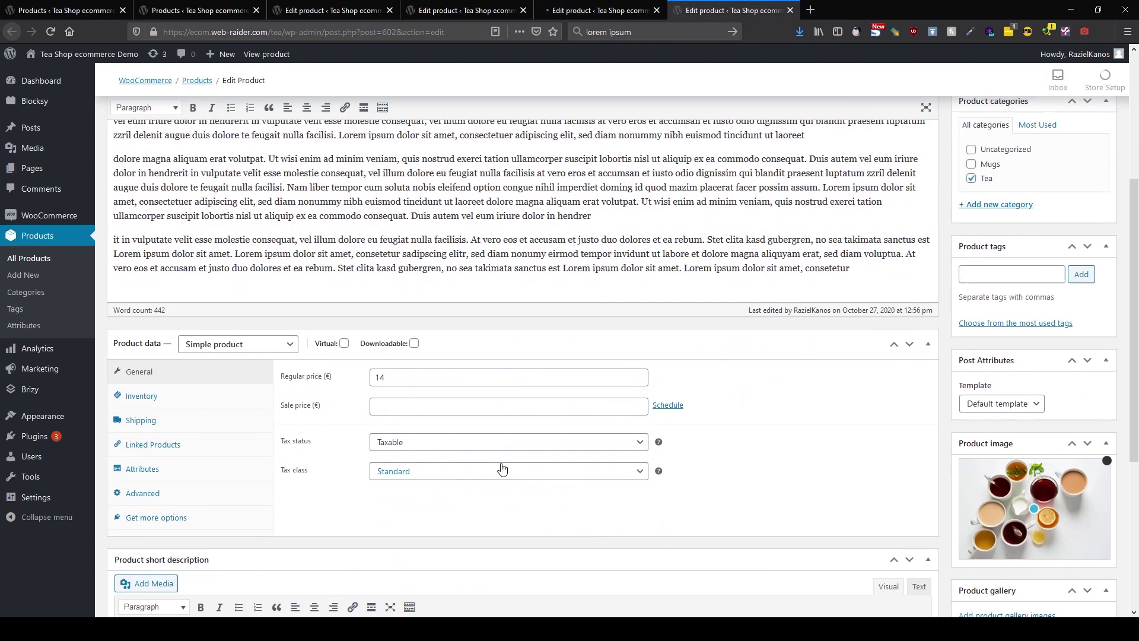
{"action": "left_click", "coordinate": [153, 381]}
{"action": "left_click", "coordinate": [417, 316]}
{"action": "type", "text": "tea"}
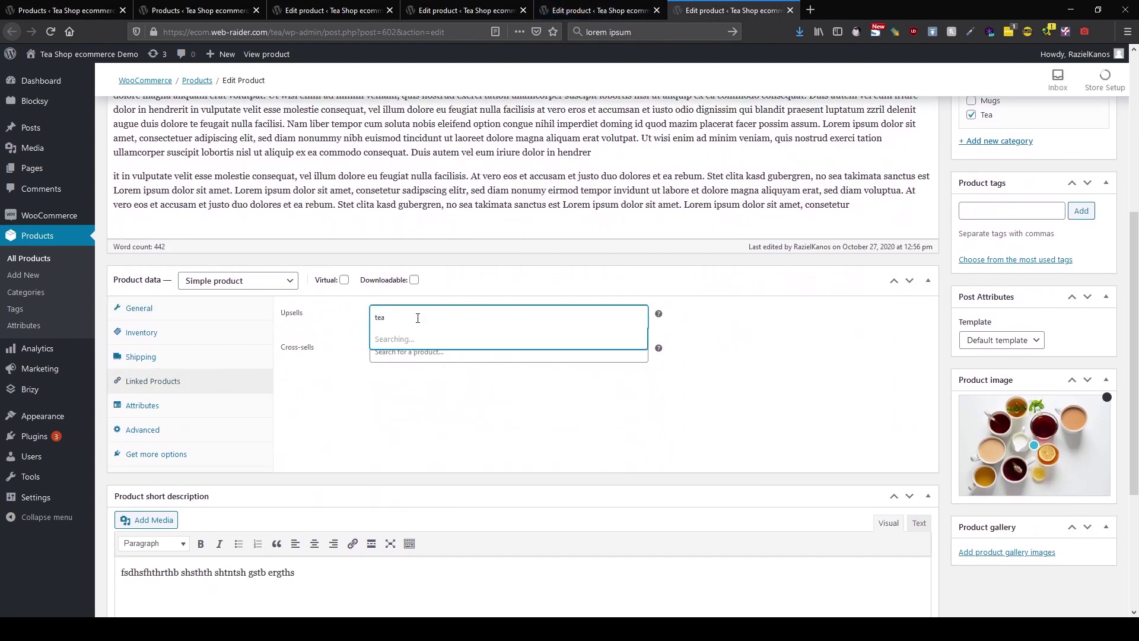
{"action": "left_click", "coordinate": [416, 334]}
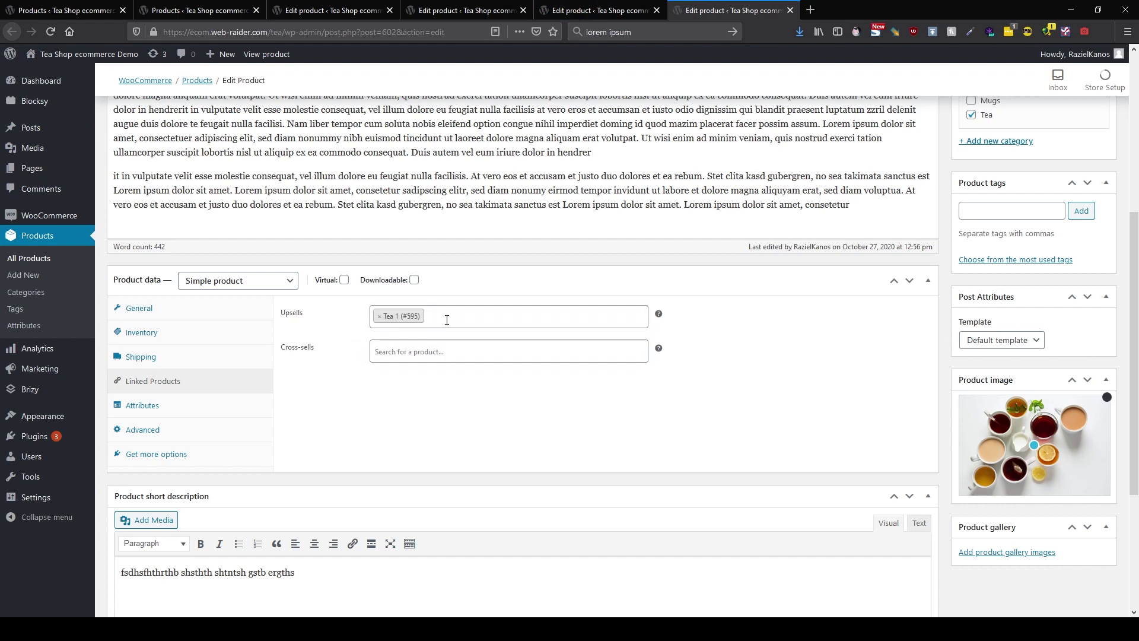
{"action": "left_click", "coordinate": [446, 320]}
{"action": "type", "text": "tea"}
{"action": "left_click", "coordinate": [425, 359]}
Check the product list for the missing tea, add Tea 4 as a further upsell of Tea 3 and update the product.
{"action": "scroll", "coordinate": [512, 327], "scroll_direction": "up", "scroll_amount": 5}
{"action": "scroll", "coordinate": [518, 332], "scroll_direction": "down", "scroll_amount": 7}
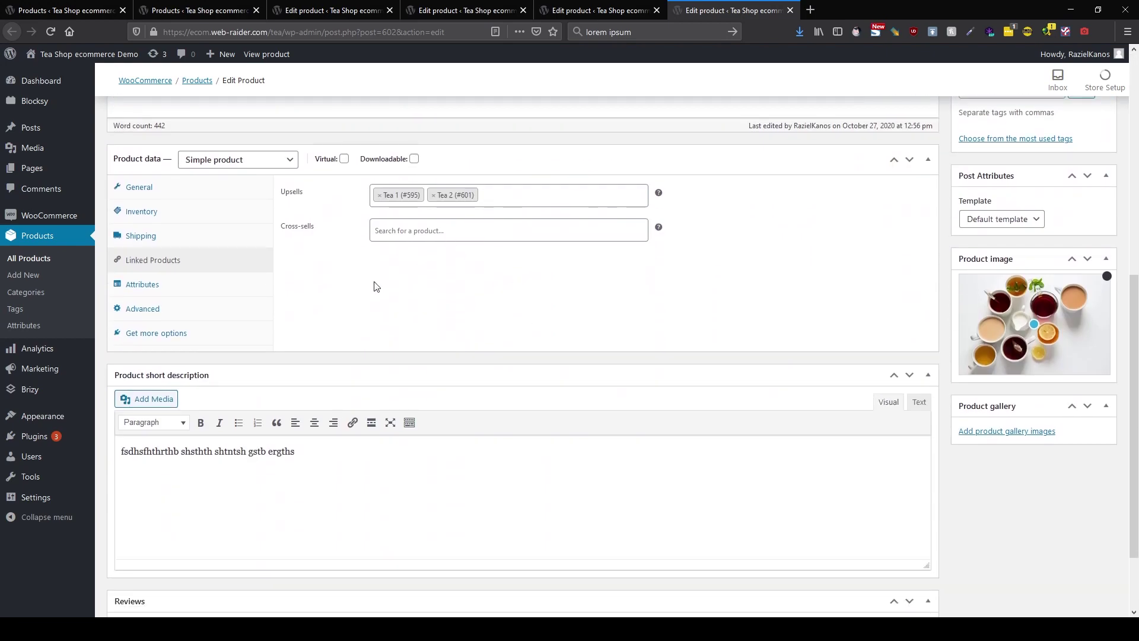
{"action": "left_click", "coordinate": [215, 15]}
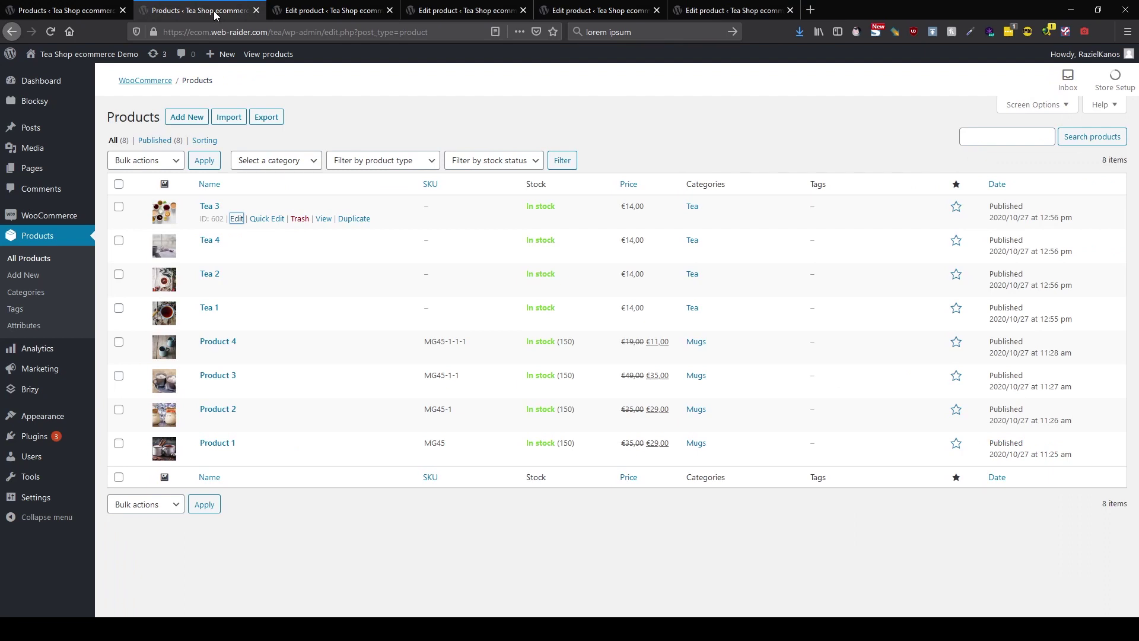
{"action": "left_click", "coordinate": [729, 11]}
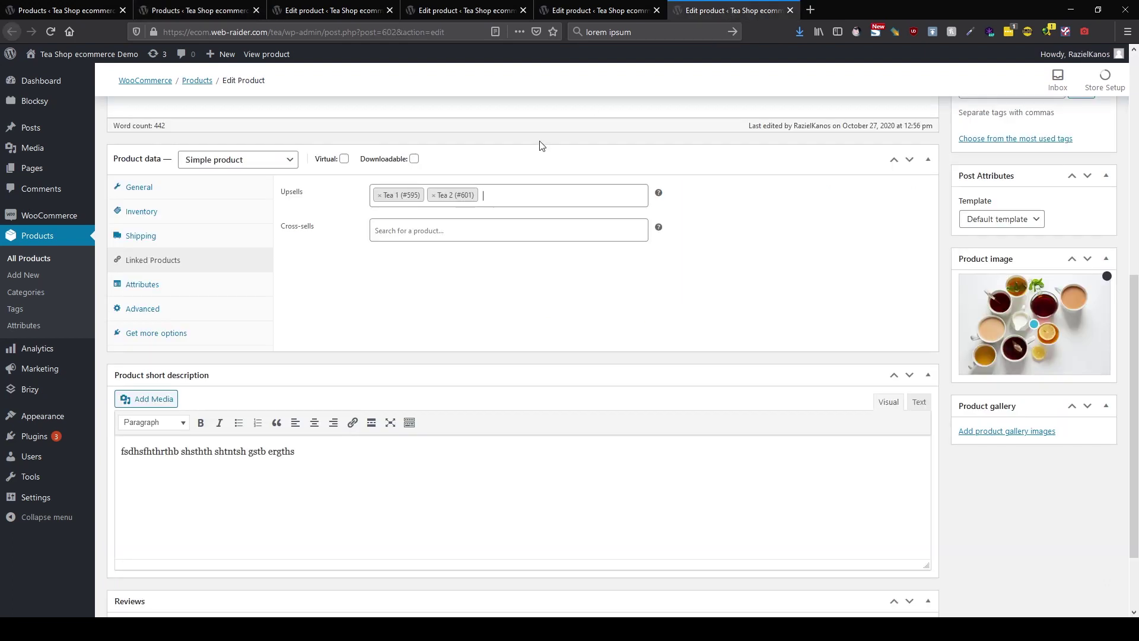
{"action": "left_click", "coordinate": [530, 186]}
{"action": "type", "text": "tea"}
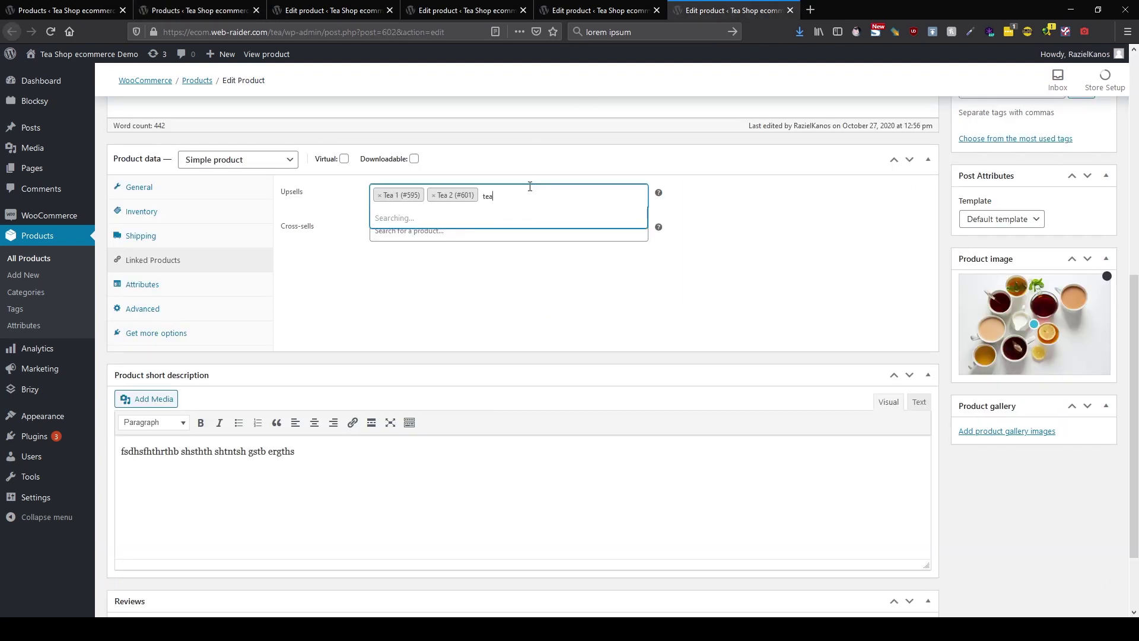
{"action": "left_click", "coordinate": [431, 268]}
{"action": "scroll", "coordinate": [694, 290], "scroll_direction": "up", "scroll_amount": 7}
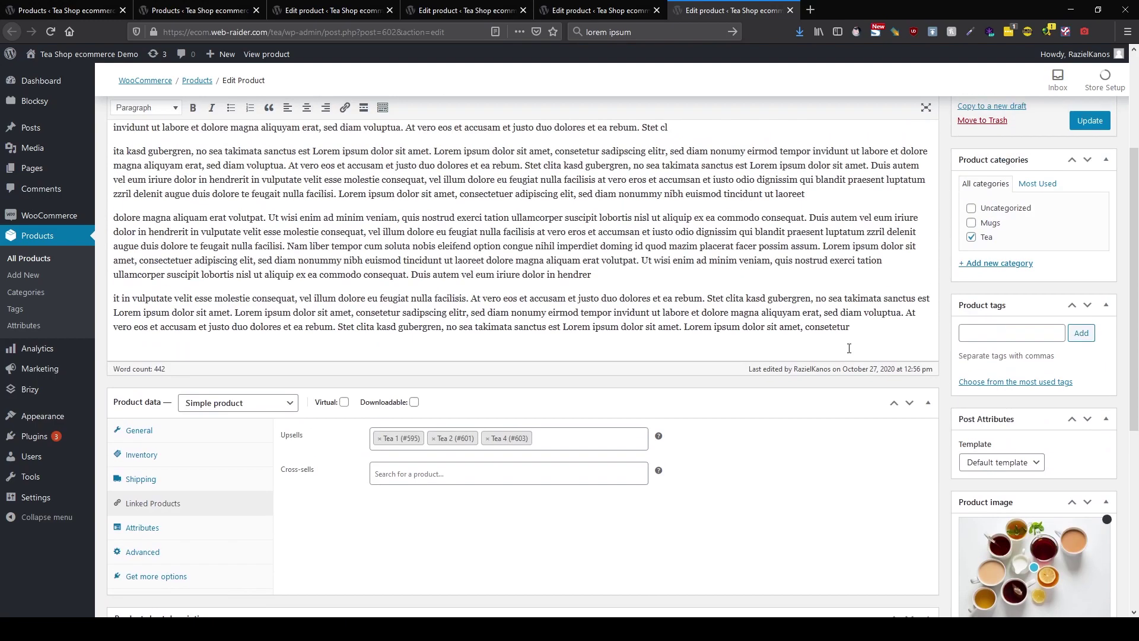
{"action": "left_click", "coordinate": [1092, 301]}
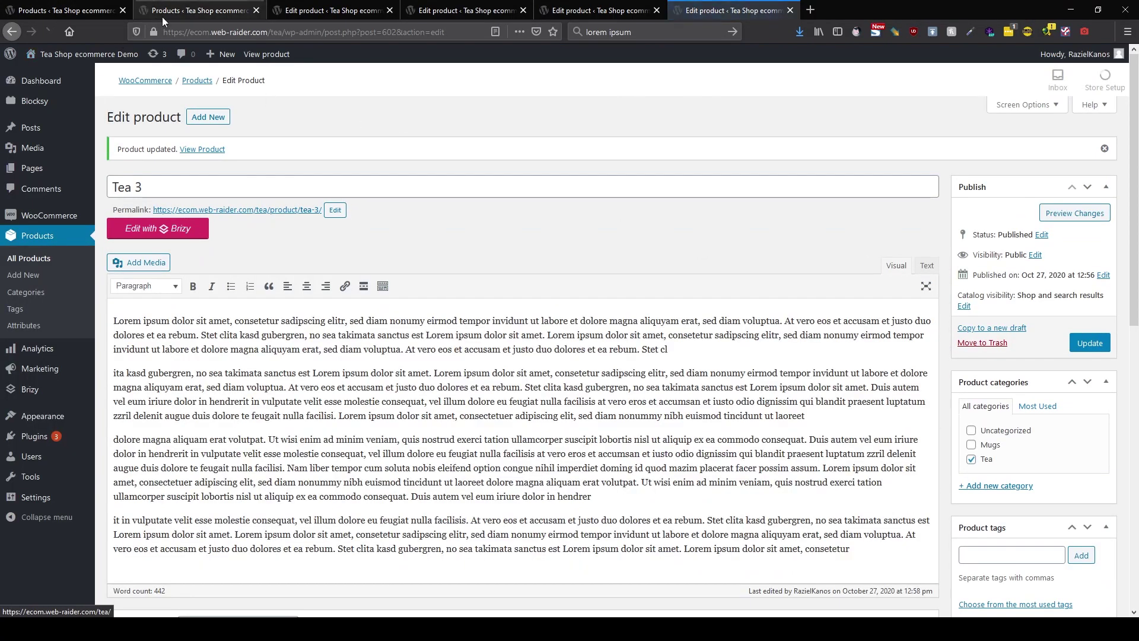
Close the extra product tabs and open the list of Brizy templates.
{"action": "left_click", "coordinate": [162, 16]}
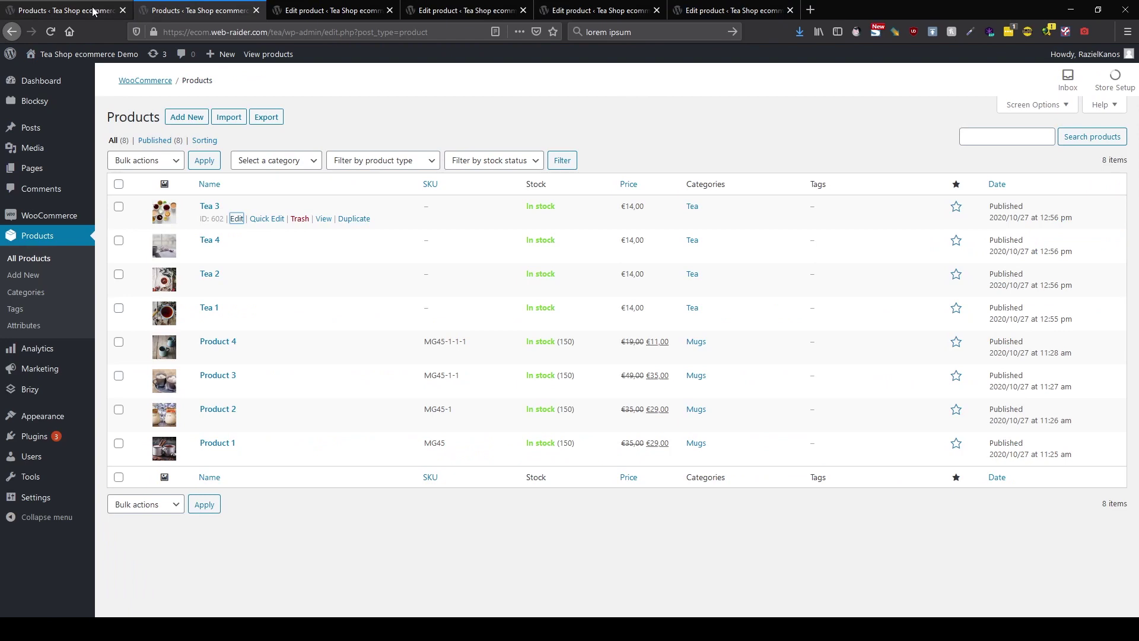
{"action": "left_click", "coordinate": [93, 11]}
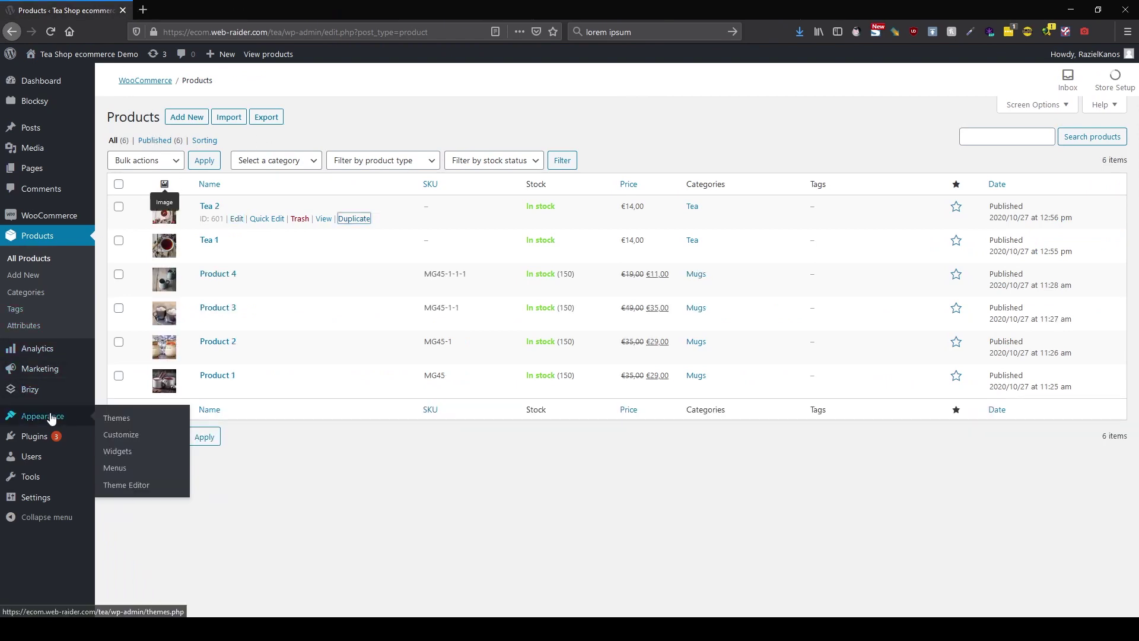
{"action": "mouse_move", "coordinate": [46, 395]}
{"action": "left_click", "coordinate": [120, 425]}
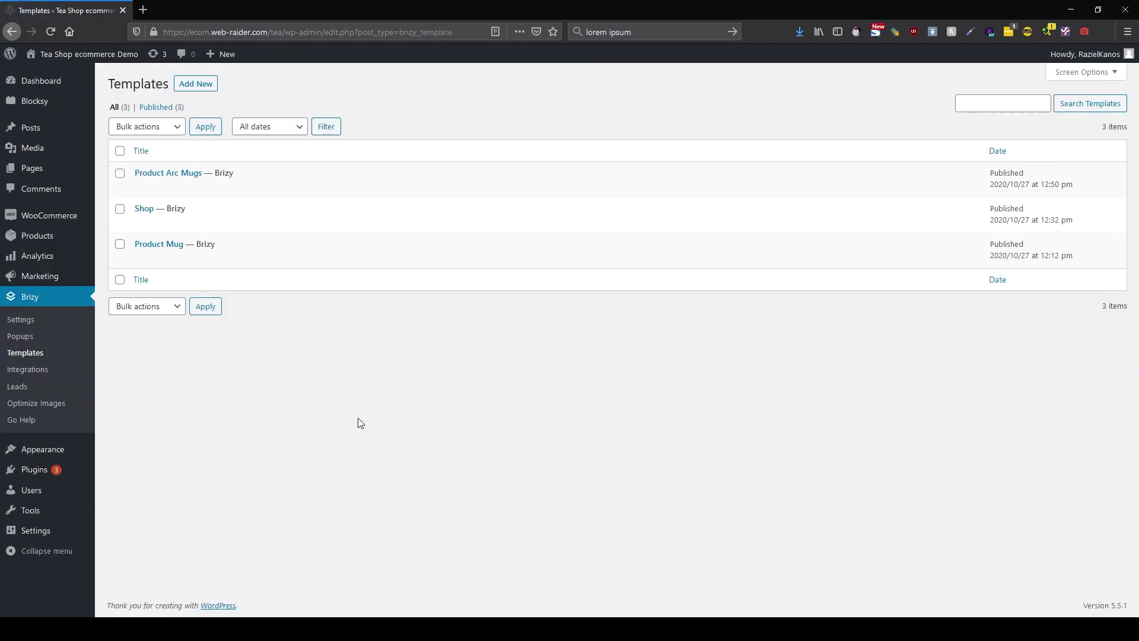
{"action": "mouse_move", "coordinate": [264, 185]}
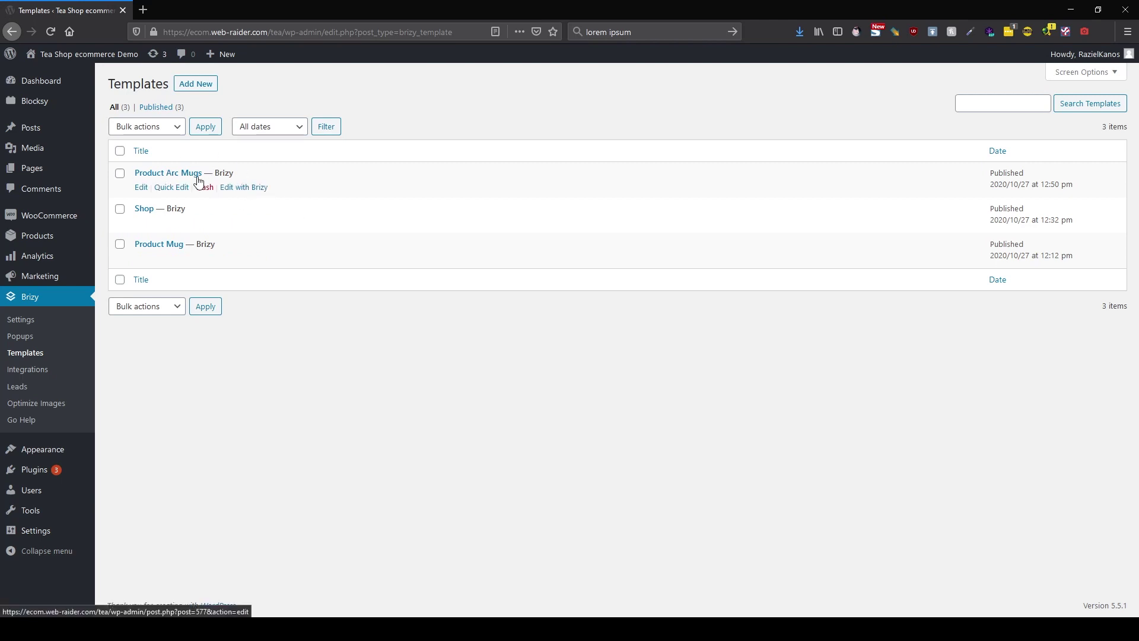
Create and publish a Product Archive template titled "Product Arc Tea" with a display condition that includes the Tea product category.
{"action": "left_click", "coordinate": [202, 86]}
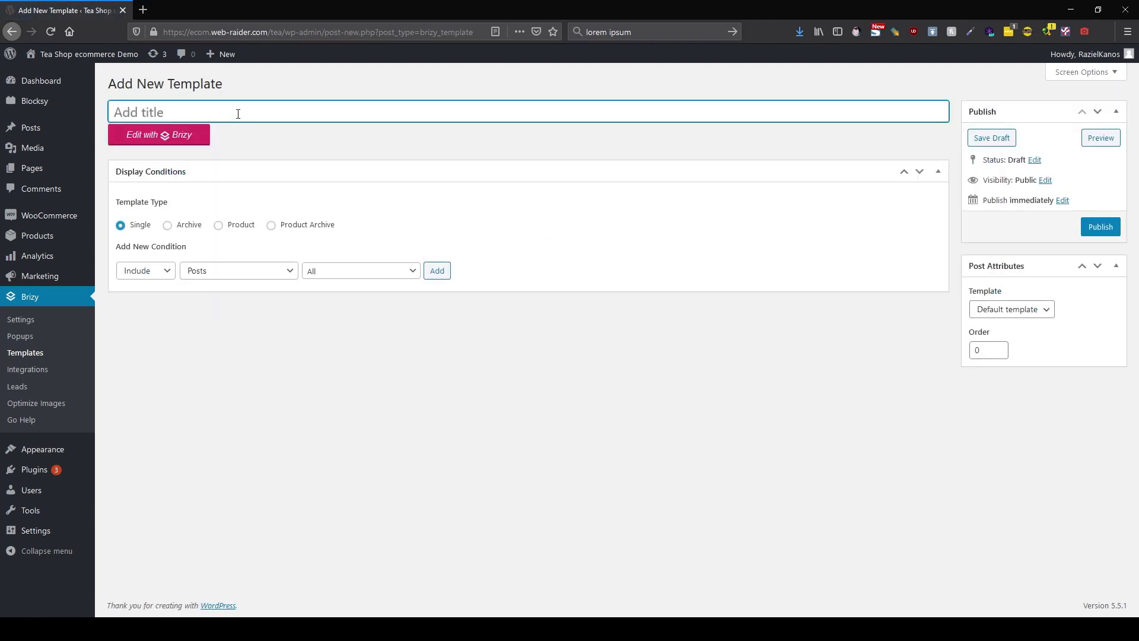
{"action": "type", "text": "P"}
{"action": "left_click", "coordinate": [272, 225]}
{"action": "left_click", "coordinate": [255, 280]}
{"action": "left_click", "coordinate": [267, 343]}
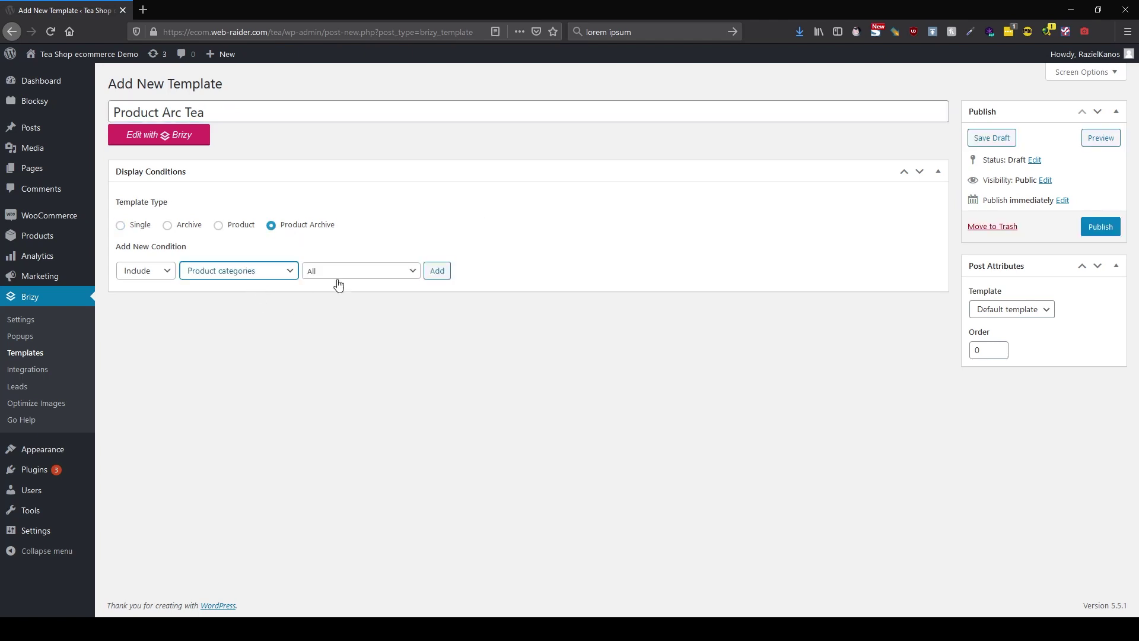
{"action": "left_click", "coordinate": [335, 274]}
{"action": "left_click", "coordinate": [343, 397]}
{"action": "left_click", "coordinate": [437, 271]}
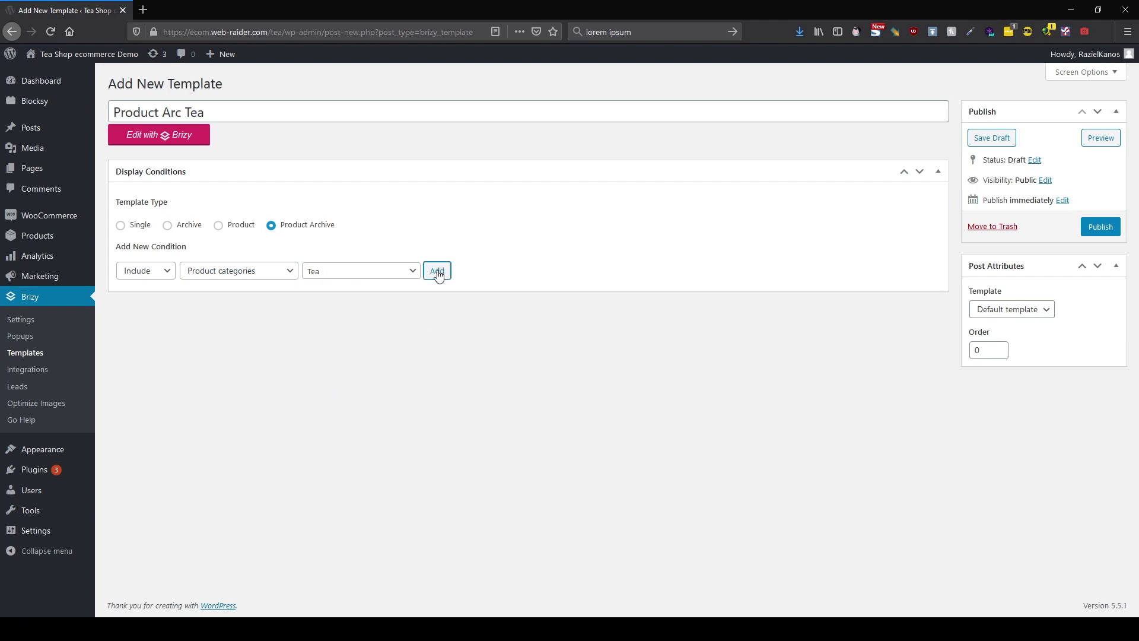
{"action": "left_click", "coordinate": [1101, 228]}
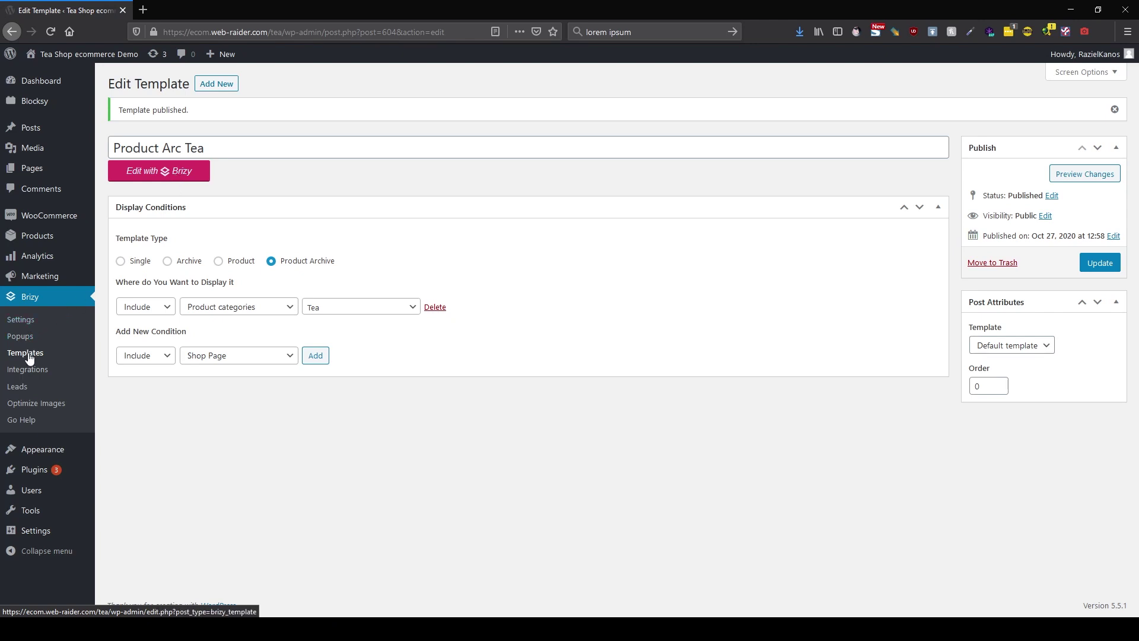
Insert the saved Tea Shop layout into the Product Arc Tea template in the Brizy editor and remove the duplicate header.
{"action": "left_click", "coordinate": [193, 176]}
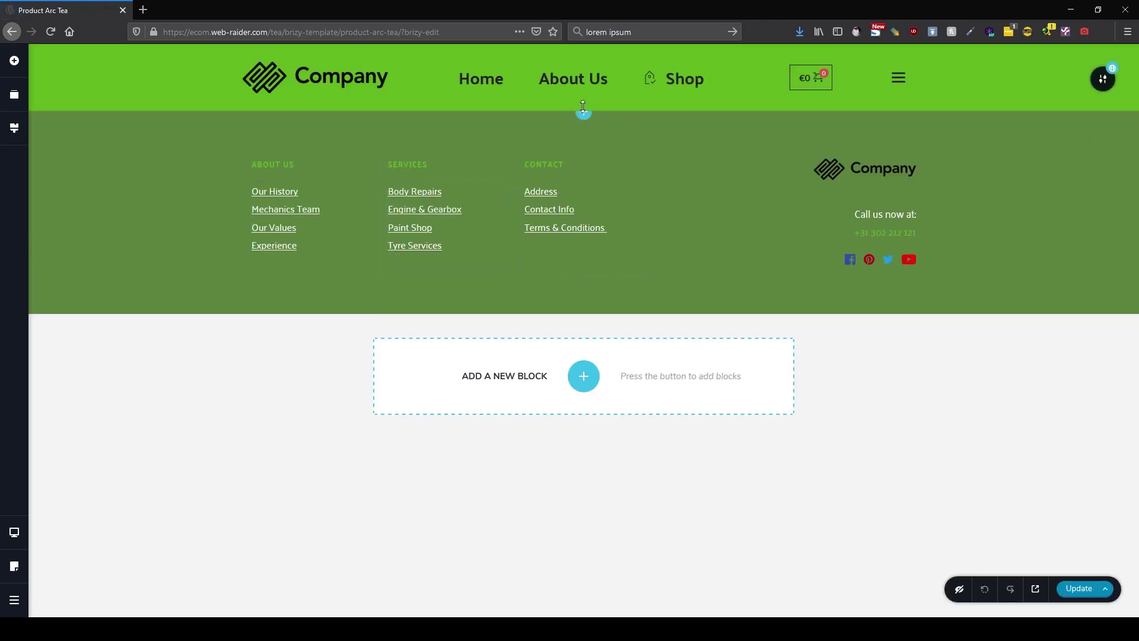
{"action": "left_click", "coordinate": [583, 113]}
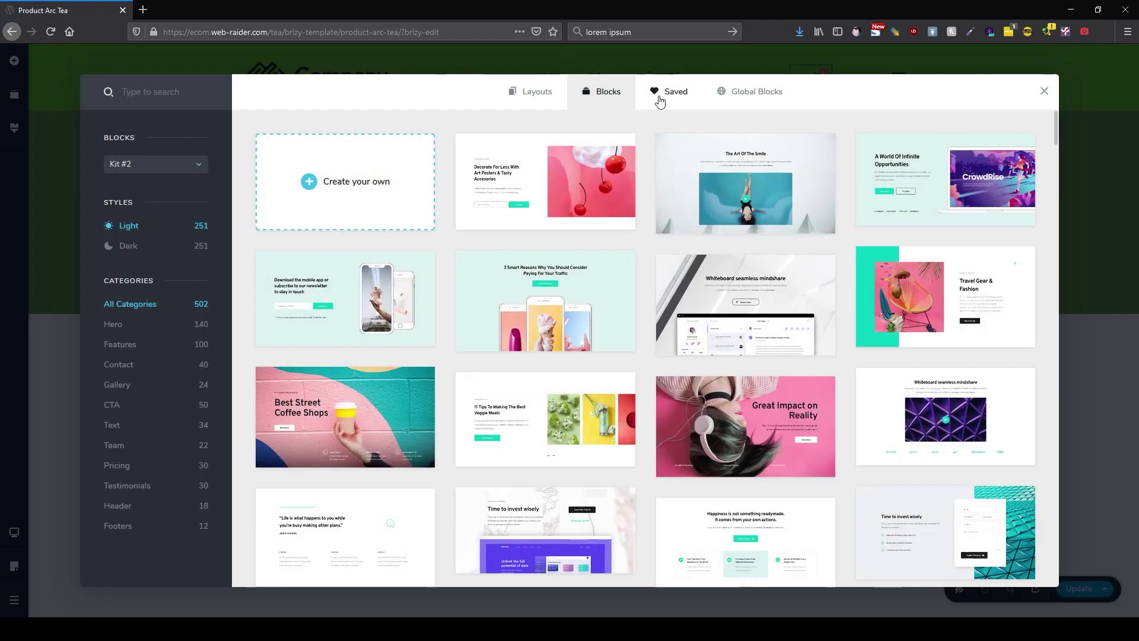
{"action": "left_click", "coordinate": [676, 91]}
{"action": "left_click", "coordinate": [189, 184]}
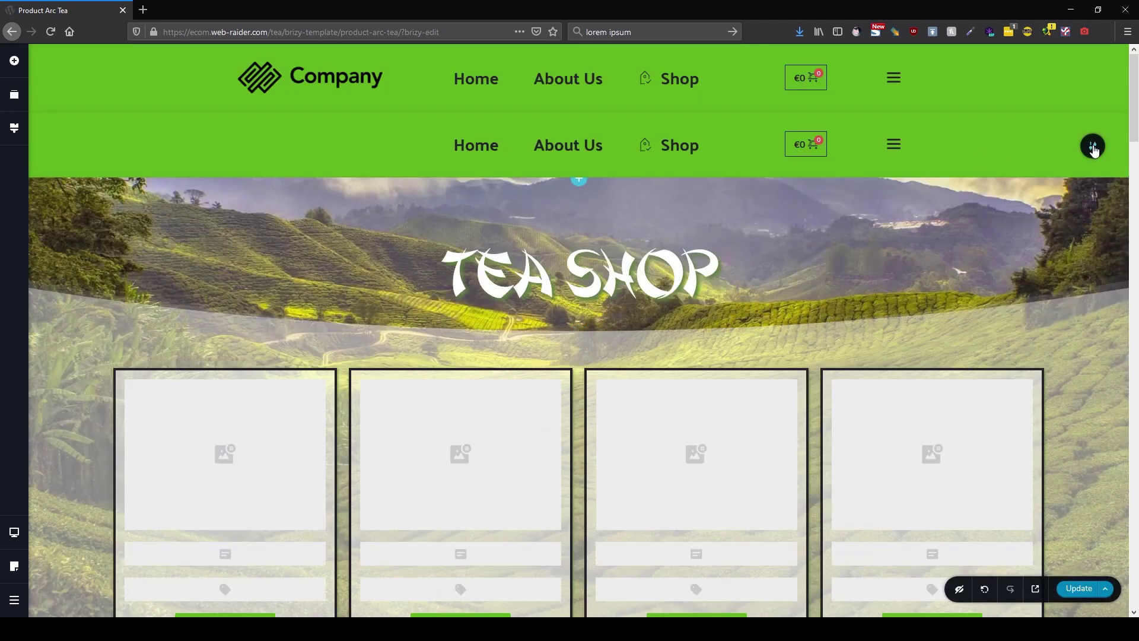
{"action": "mouse_move", "coordinate": [1111, 147]}
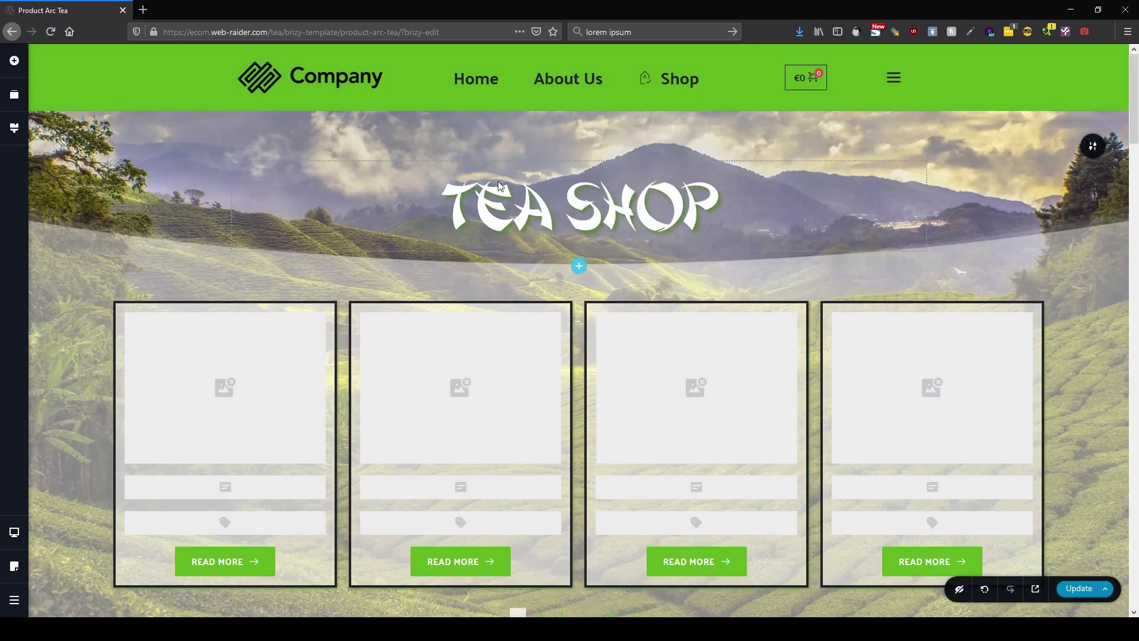
Change the hero heading of the template from "Tea Shop" to "Our Teas".
{"action": "left_click", "coordinate": [493, 195]}
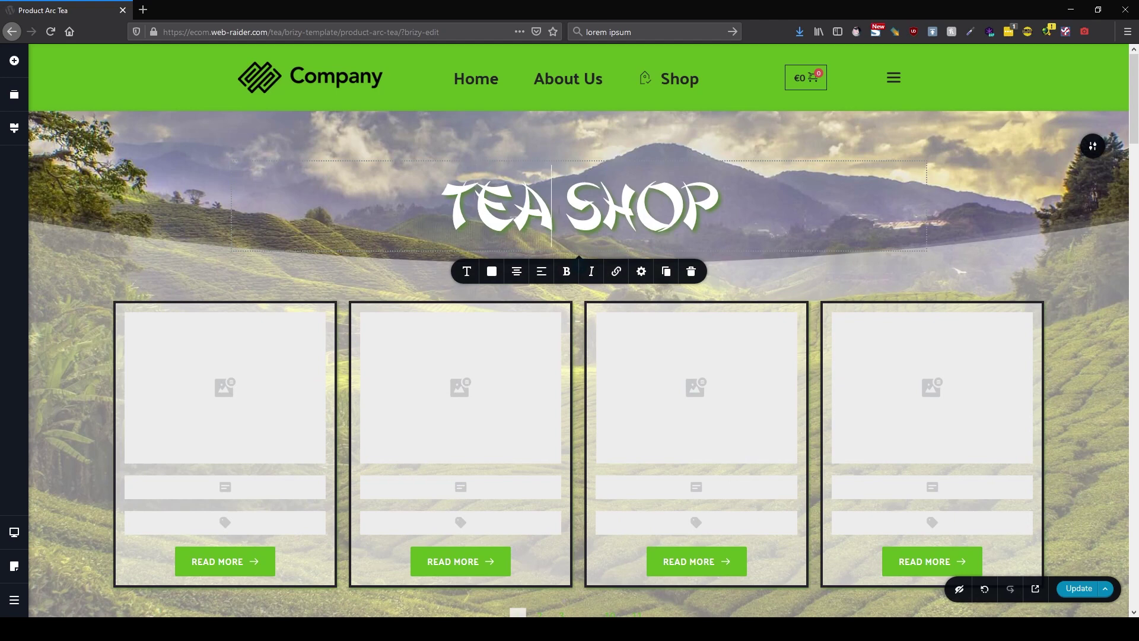
{"action": "left_click_drag", "start_coordinate": [551, 207], "coordinate": [712, 213]}
{"action": "key", "text": "BackSpace"}
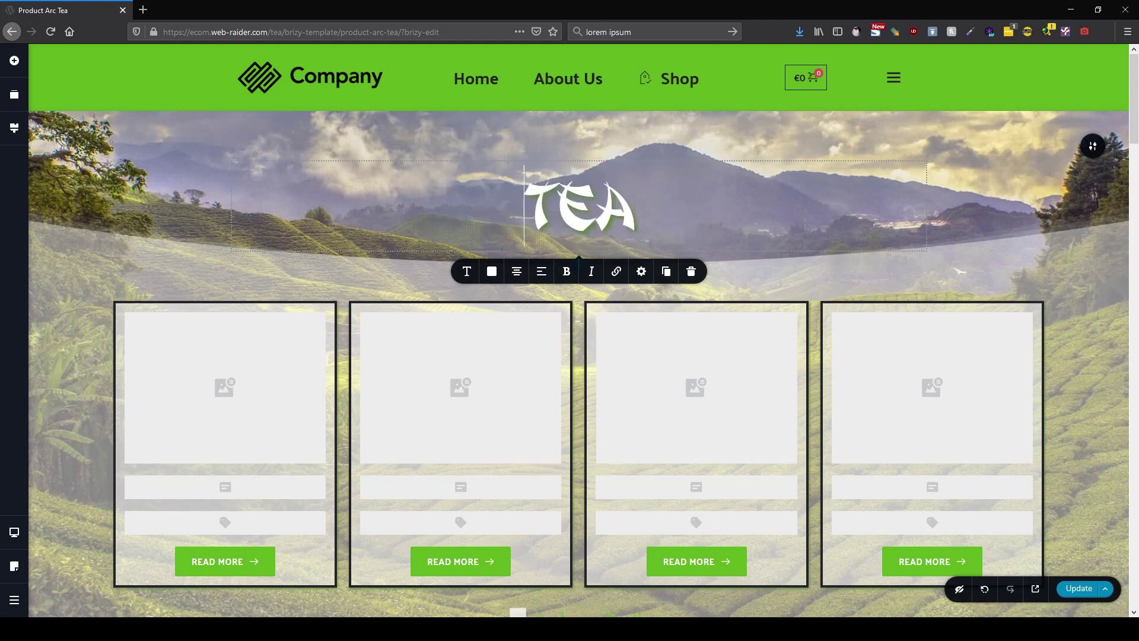
{"action": "type", "text": "OUR"}
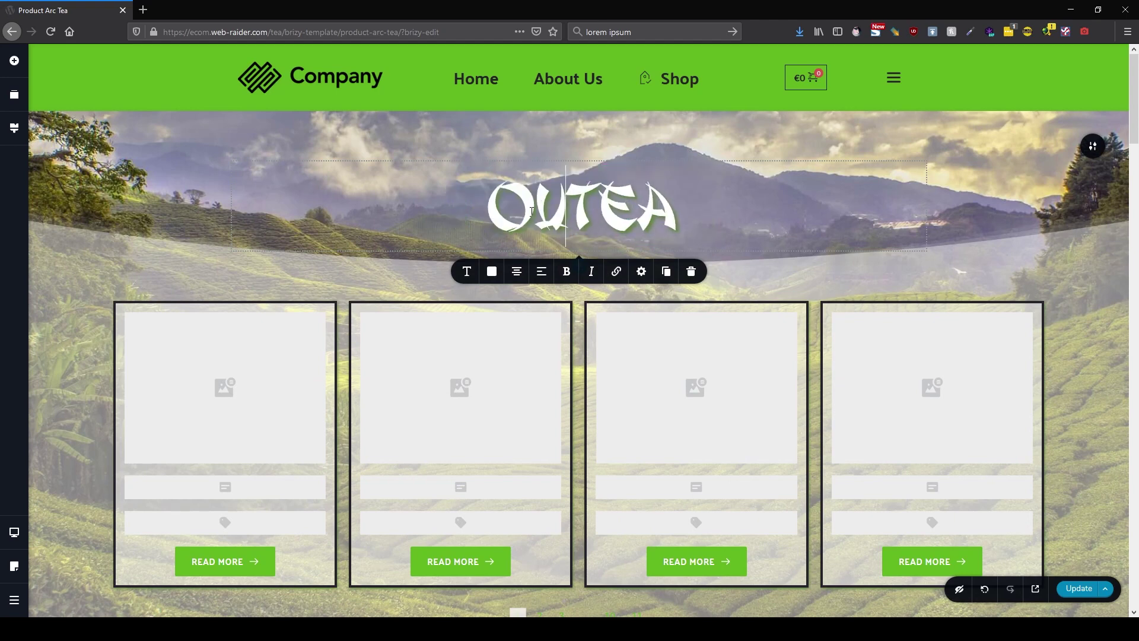
{"action": "key", "text": "Right"}
{"action": "key", "text": "Right"}
{"action": "key", "text": "Right"}
{"action": "type", "text": "S"}
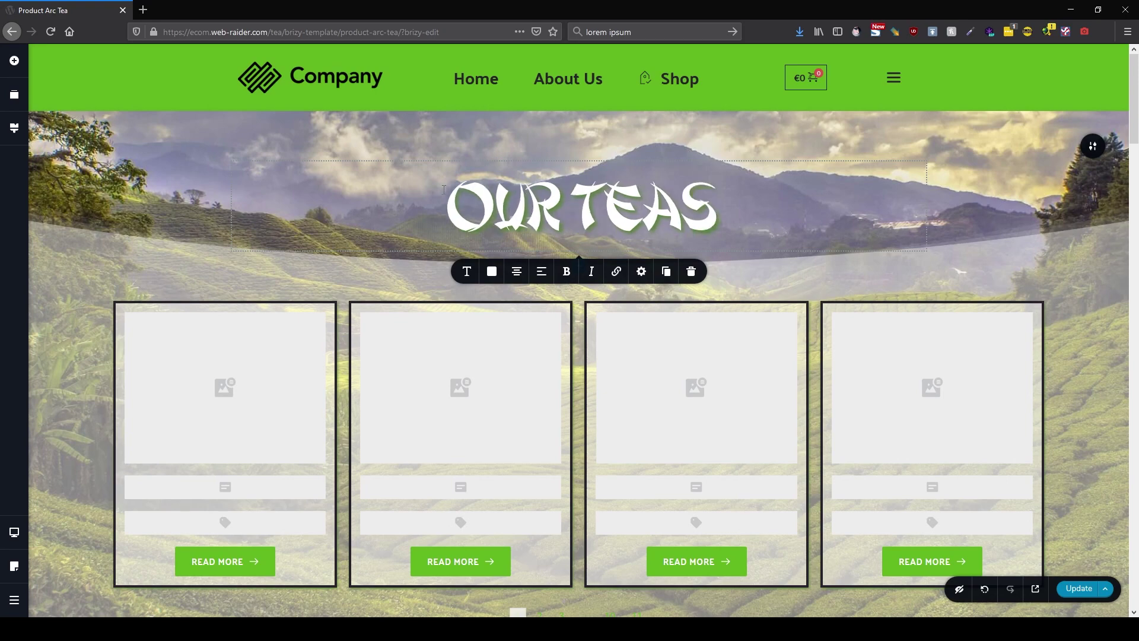
{"action": "scroll", "coordinate": [561, 375], "scroll_direction": "down", "scroll_amount": 8}
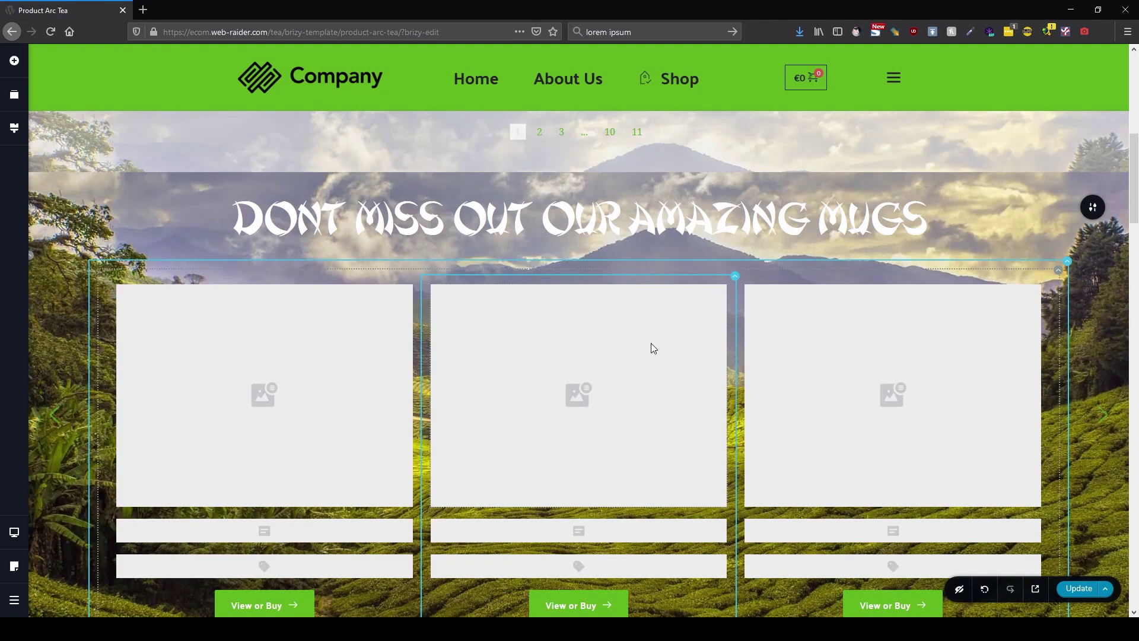
Delete the promotional slider with the mugs, the detailed product list and the duplicate footer from the Product Arc Tea template.
{"action": "left_click", "coordinate": [1090, 209]}
{"action": "mouse_move", "coordinate": [1094, 213]}
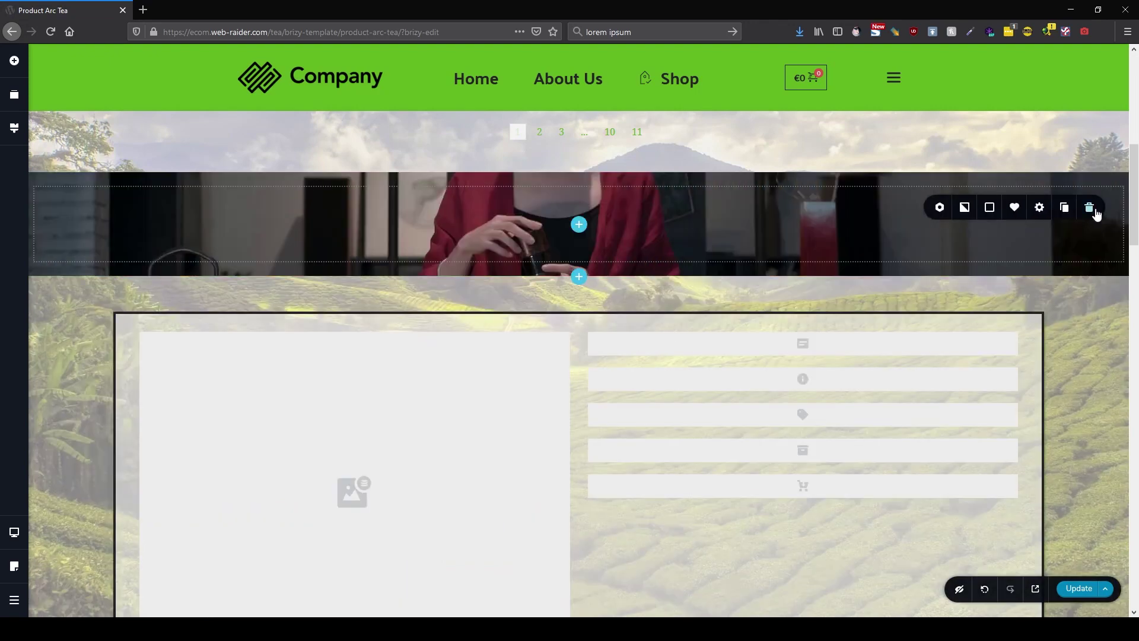
{"action": "left_click", "coordinate": [1095, 214]}
{"action": "left_click", "coordinate": [1095, 214]}
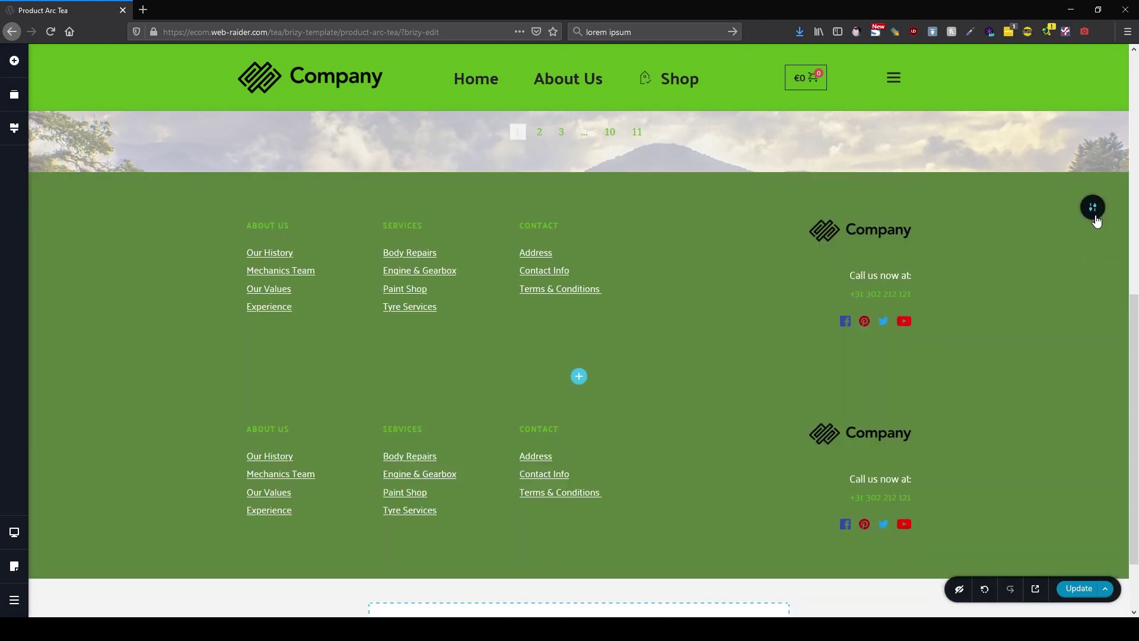
{"action": "left_click", "coordinate": [1092, 207]}
{"action": "scroll", "coordinate": [949, 249], "scroll_direction": "up", "scroll_amount": 3}
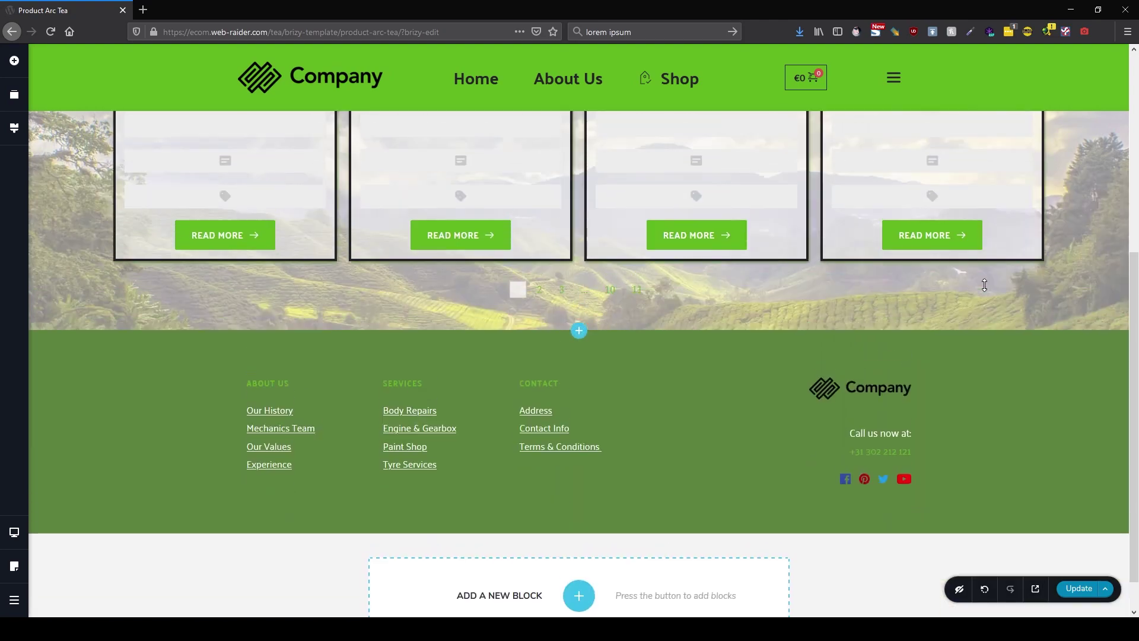
{"action": "scroll", "coordinate": [949, 368], "scroll_direction": "up", "scroll_amount": 3}
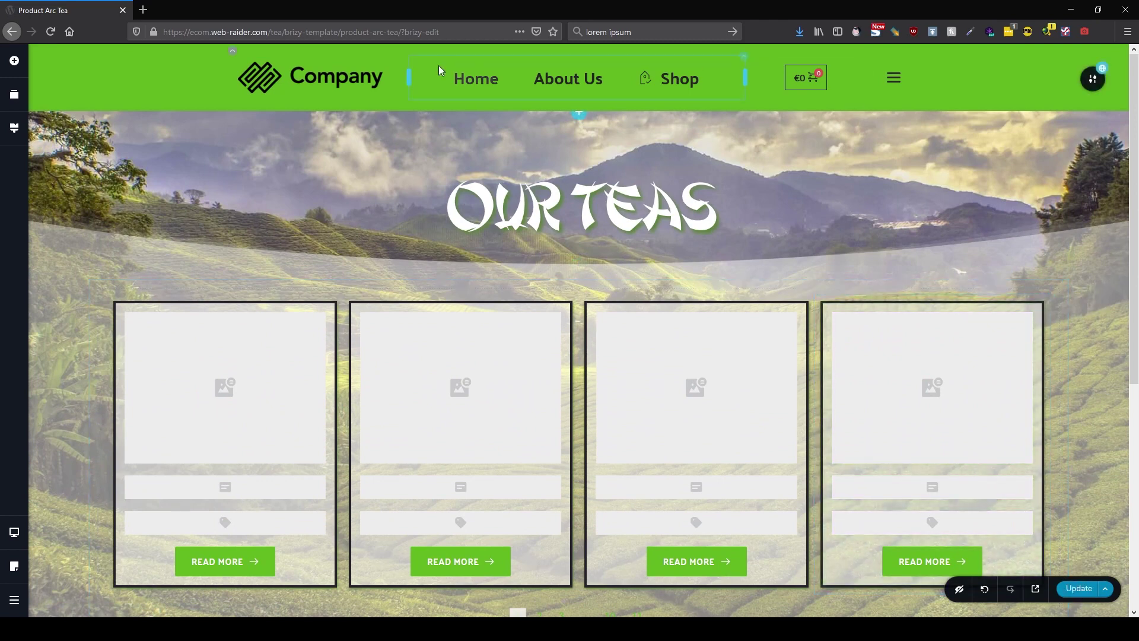
Open the live Shop page in a new tab and examine how its upper product grid paginates between pages 1 and 2.
{"action": "middle_click", "coordinate": [682, 90]}
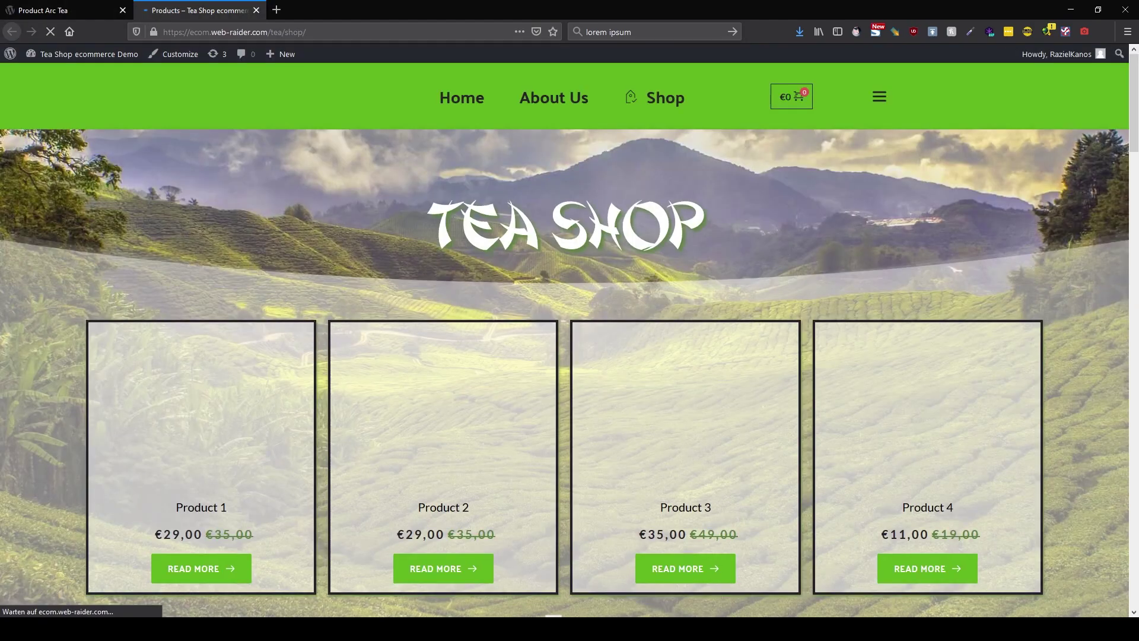
{"action": "scroll", "coordinate": [605, 257], "scroll_direction": "down", "scroll_amount": 4}
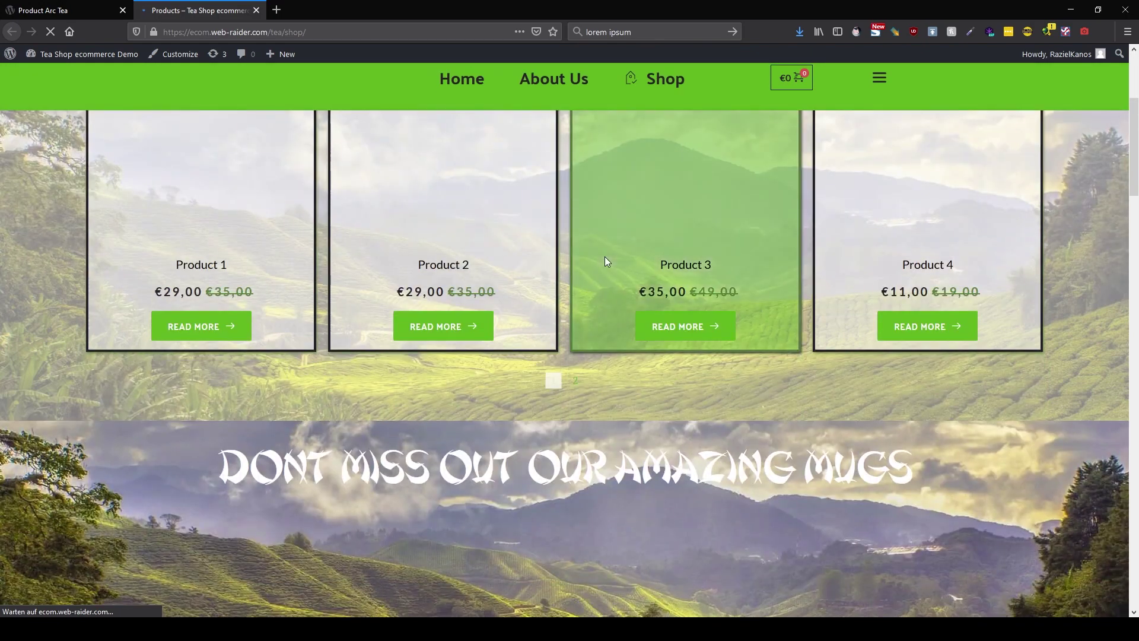
{"action": "scroll", "coordinate": [603, 257], "scroll_direction": "up", "scroll_amount": 3}
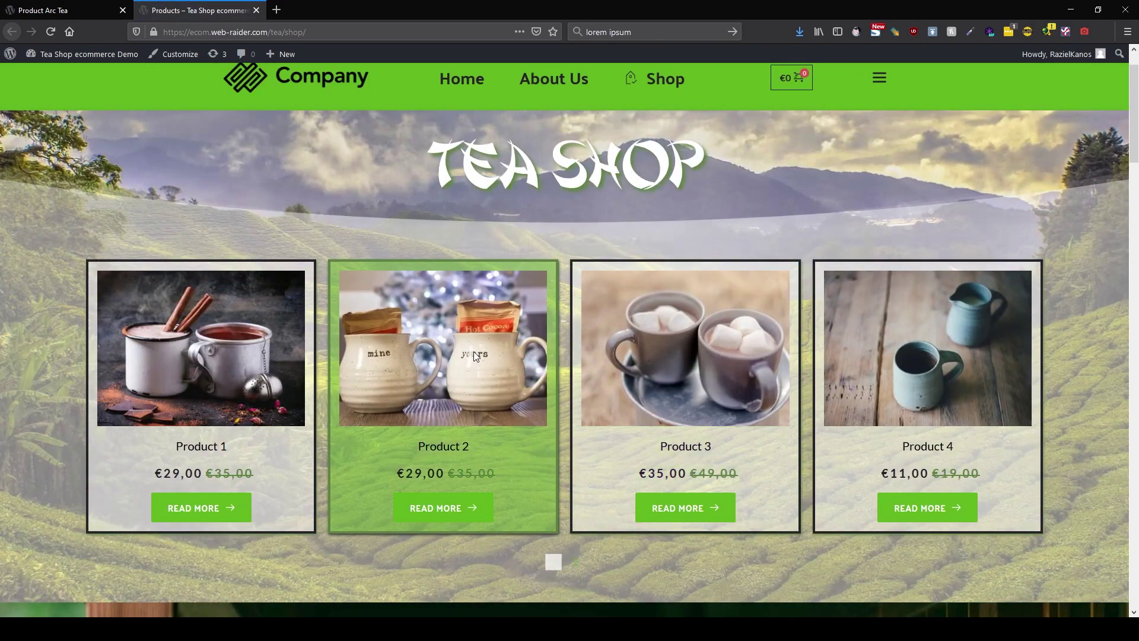
{"action": "scroll", "coordinate": [474, 351], "scroll_direction": "down", "scroll_amount": 2}
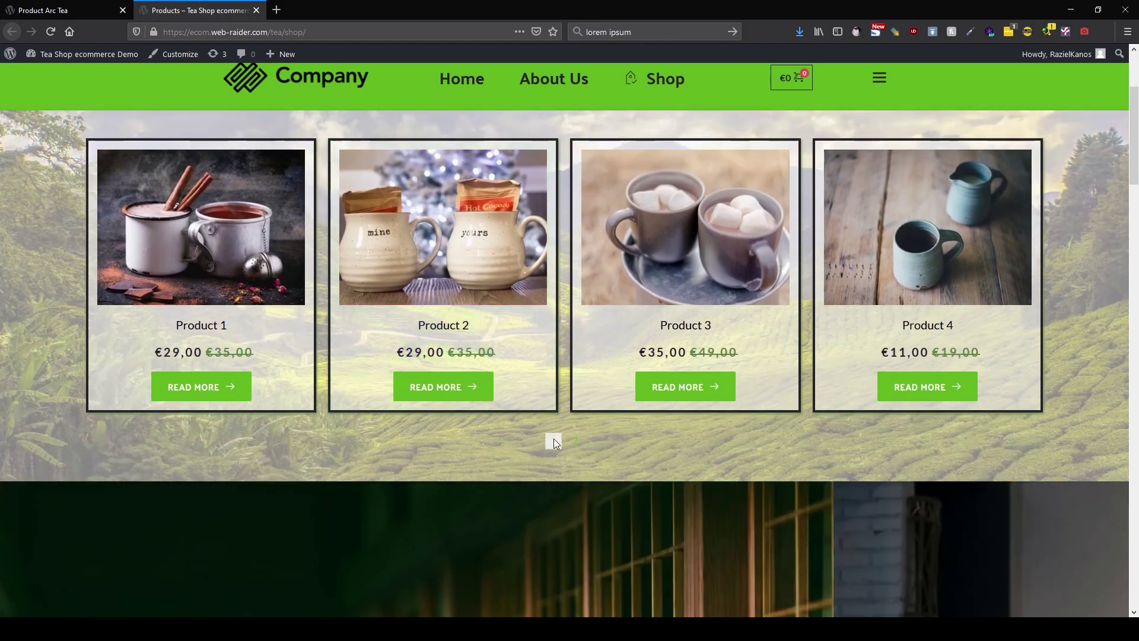
{"action": "left_click", "coordinate": [573, 445]}
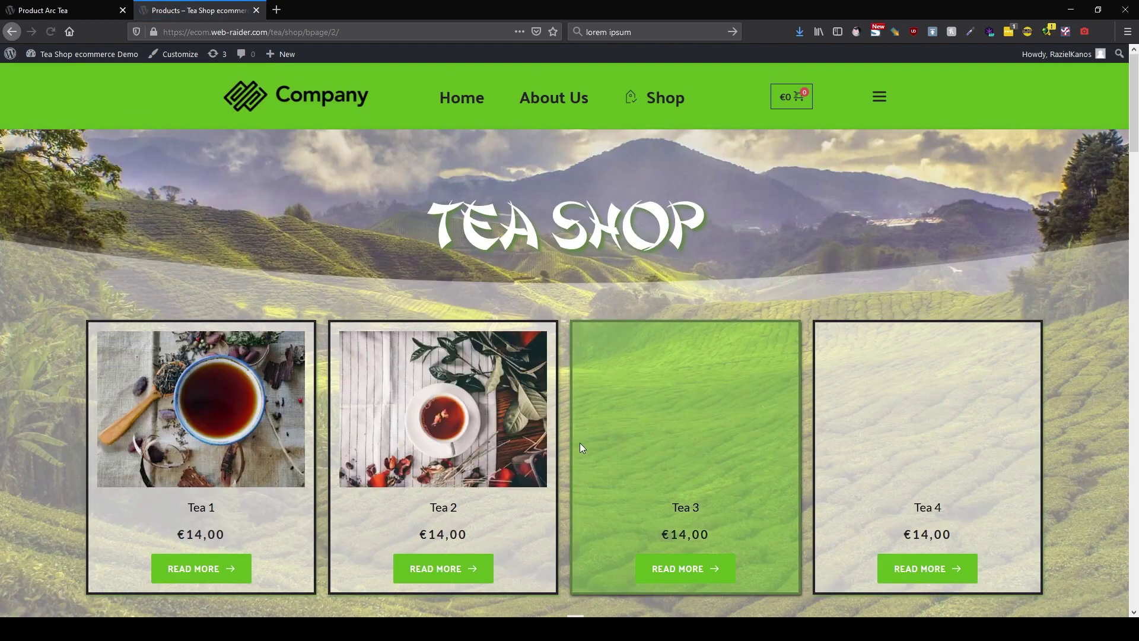
{"action": "scroll", "coordinate": [581, 443], "scroll_direction": "down", "scroll_amount": 4}
{"action": "scroll", "coordinate": [531, 377], "scroll_direction": "up", "scroll_amount": 2}
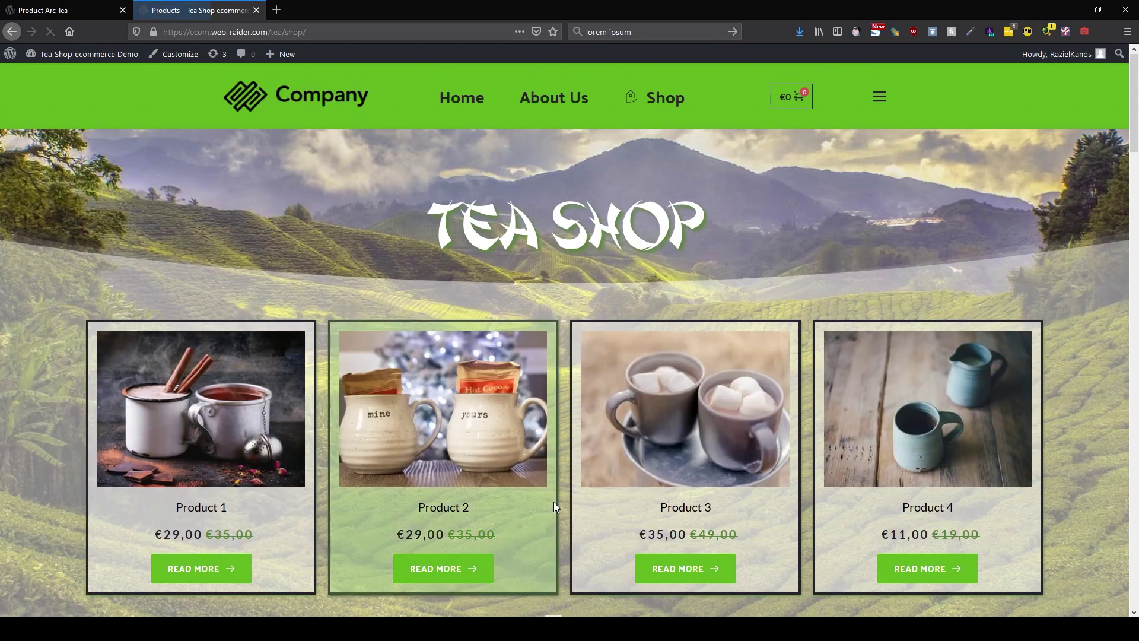
{"action": "scroll", "coordinate": [632, 444], "scroll_direction": "down", "scroll_amount": 2}
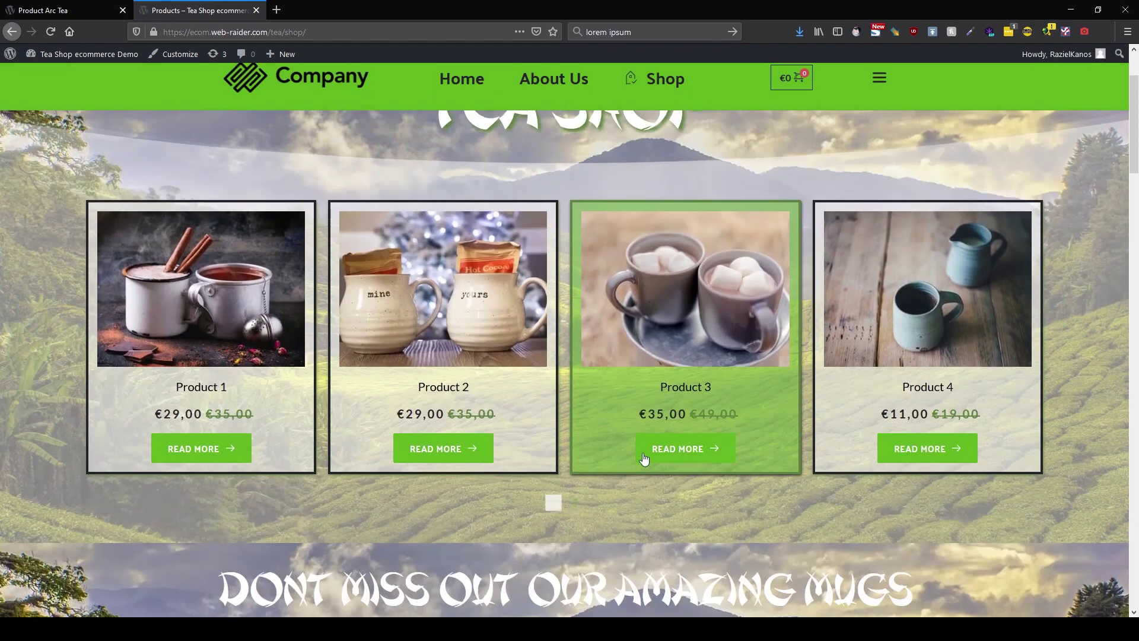
{"action": "scroll", "coordinate": [578, 508], "scroll_direction": "down", "scroll_amount": 5}
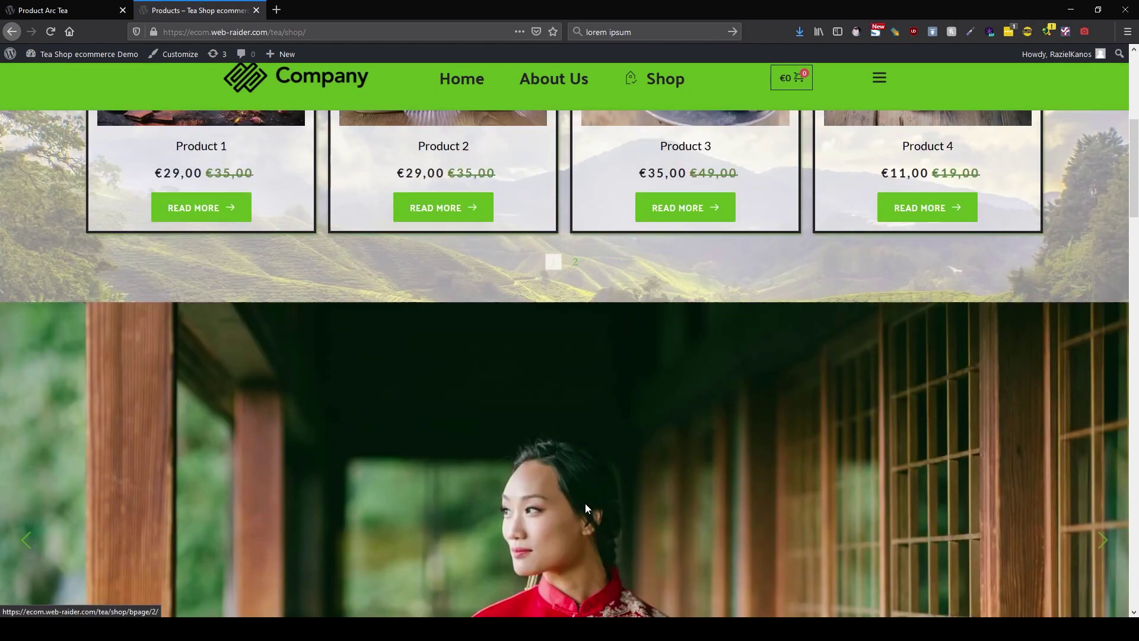
{"action": "scroll", "coordinate": [525, 375], "scroll_direction": "up", "scroll_amount": 4}
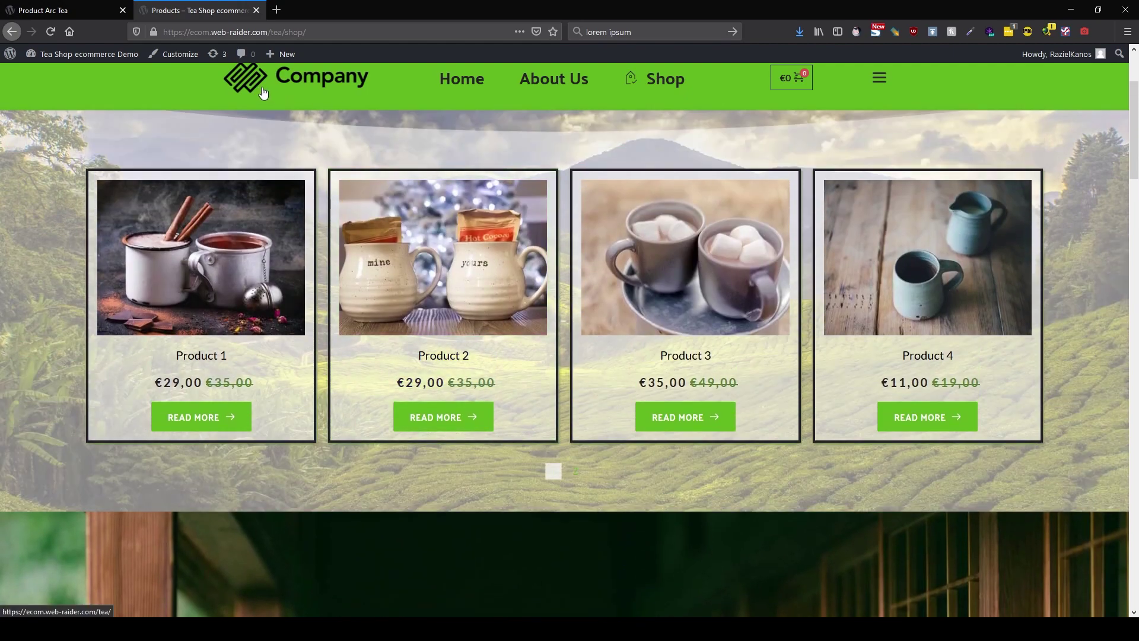
{"action": "scroll", "coordinate": [478, 157], "scroll_direction": "up", "scroll_amount": 3}
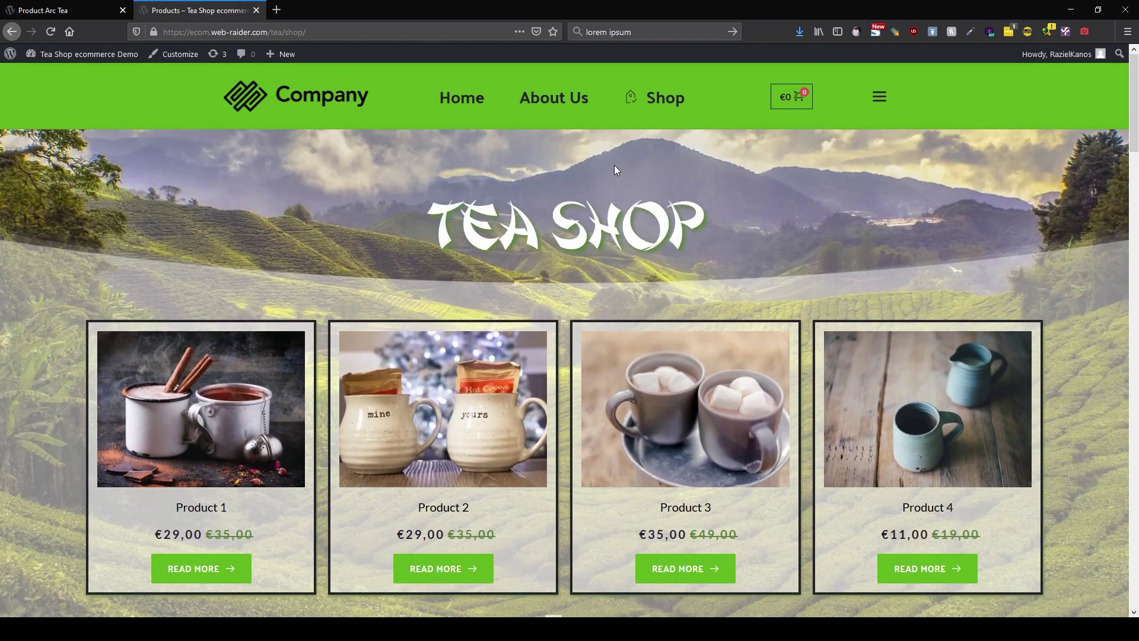
Examine the detailed product list on the Shop page by moving to its page 2 and reviewing the tea entries.
{"action": "scroll", "coordinate": [535, 350], "scroll_direction": "down", "scroll_amount": 12}
{"action": "scroll", "coordinate": [539, 355], "scroll_direction": "down", "scroll_amount": 20}
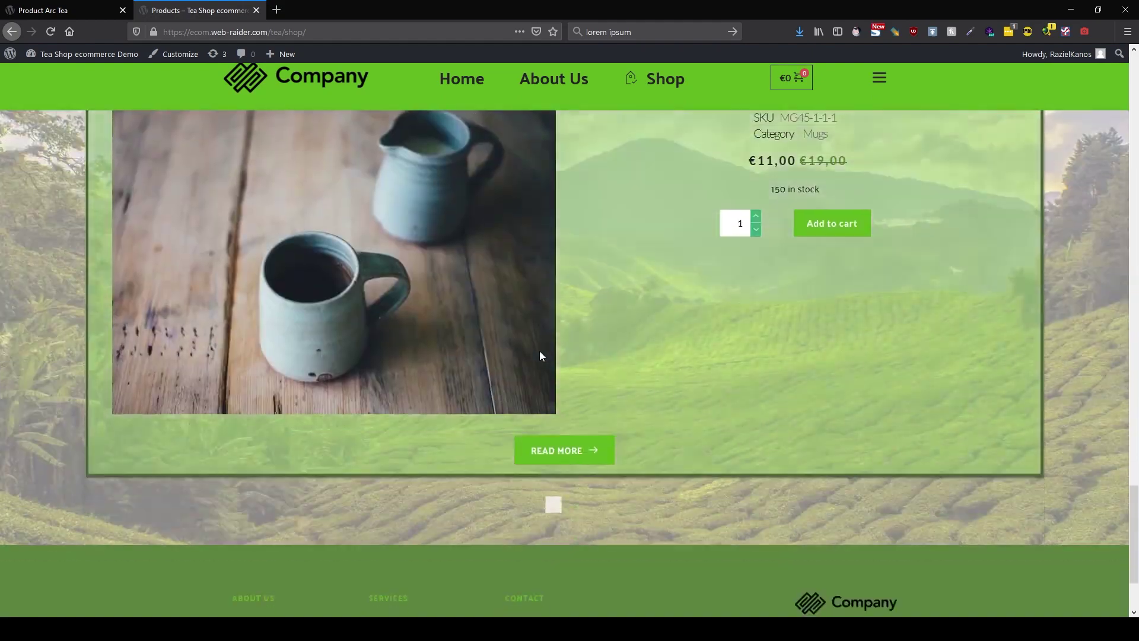
{"action": "scroll", "coordinate": [539, 355], "scroll_direction": "down", "scroll_amount": 2}
{"action": "left_click", "coordinate": [574, 376]}
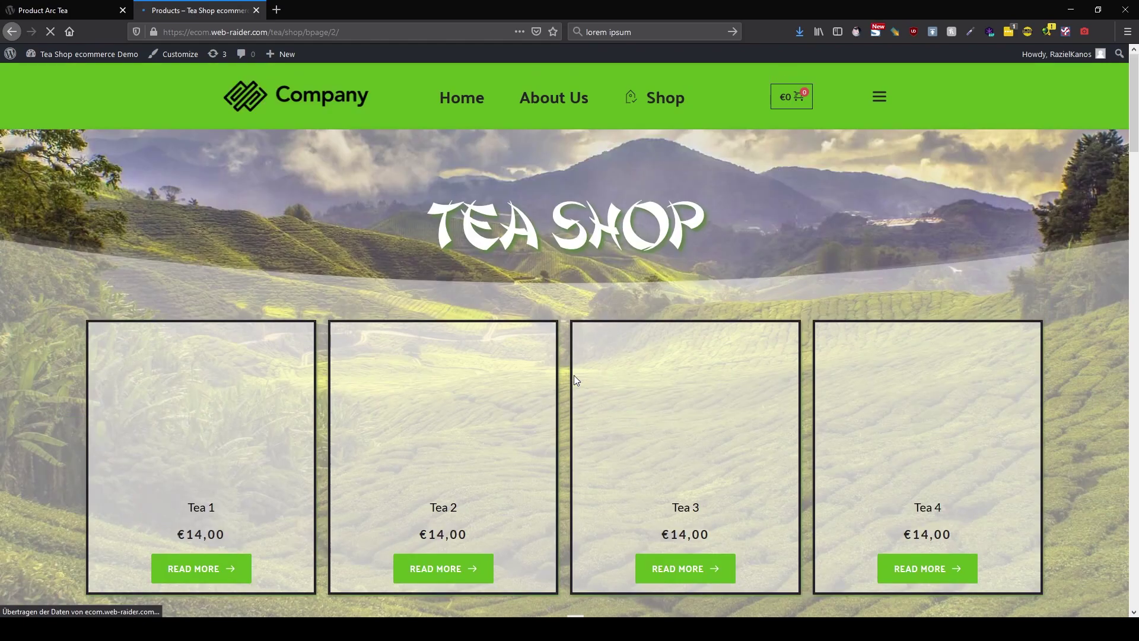
{"action": "scroll", "coordinate": [579, 386], "scroll_direction": "down", "scroll_amount": 14}
{"action": "scroll", "coordinate": [586, 383], "scroll_direction": "down", "scroll_amount": 20}
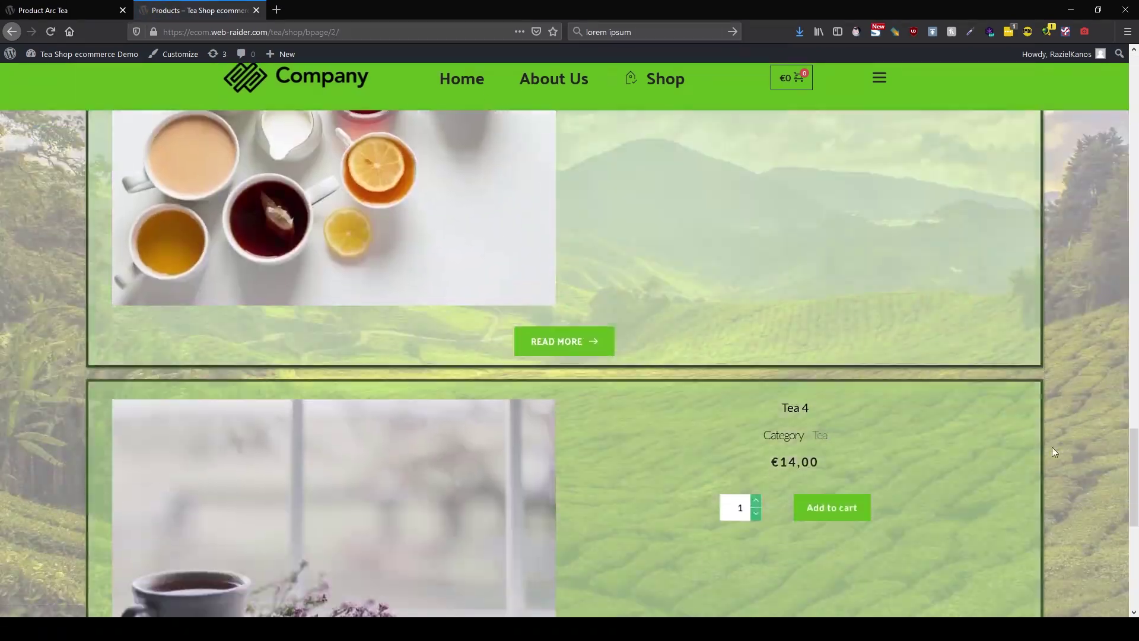
{"action": "left_click_drag", "start_coordinate": [1134, 475], "coordinate": [1135, 100]}
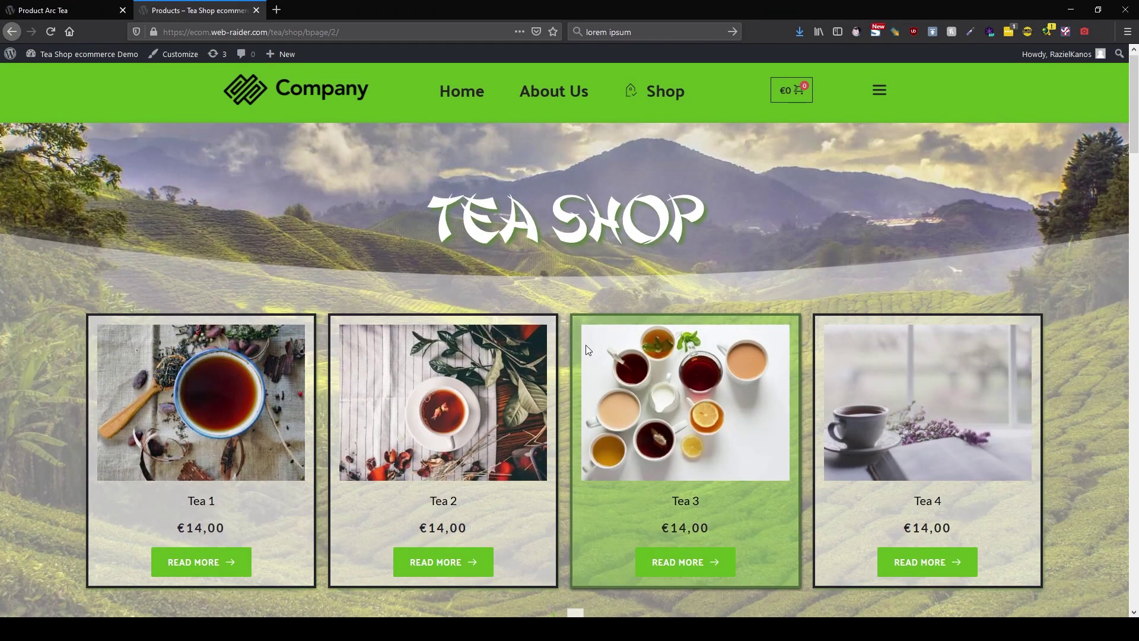
Review page 2 of the Shop, comparing the tea grid, the detailed list and the mugs slide of the promotional slider.
{"action": "scroll", "coordinate": [611, 373], "scroll_direction": "down", "scroll_amount": 4}
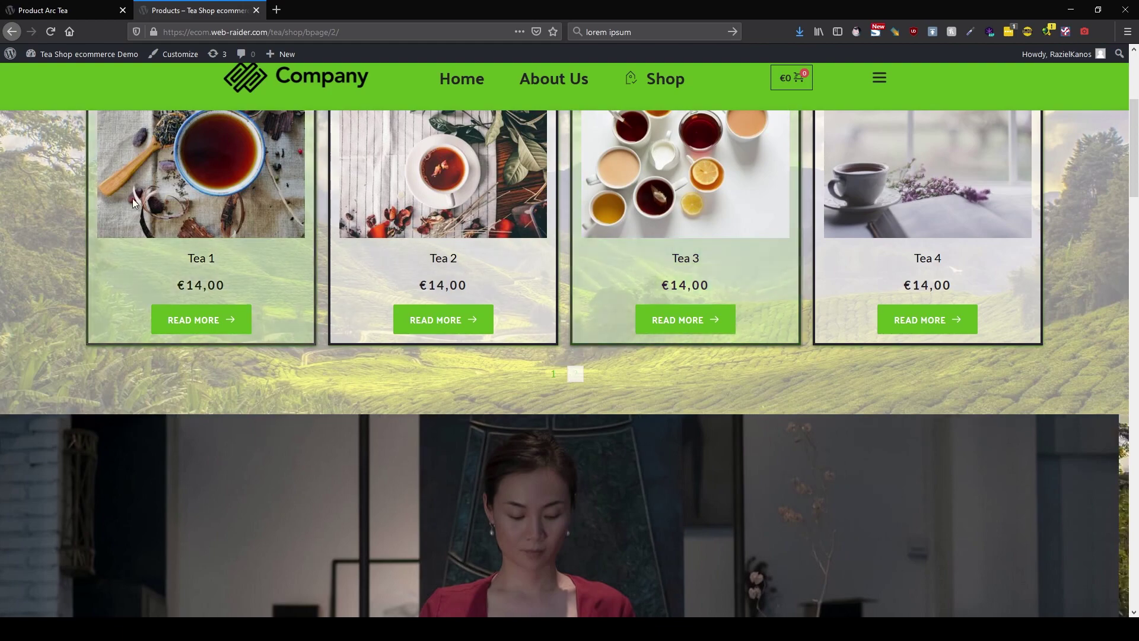
{"action": "scroll", "coordinate": [560, 253], "scroll_direction": "down", "scroll_amount": 12}
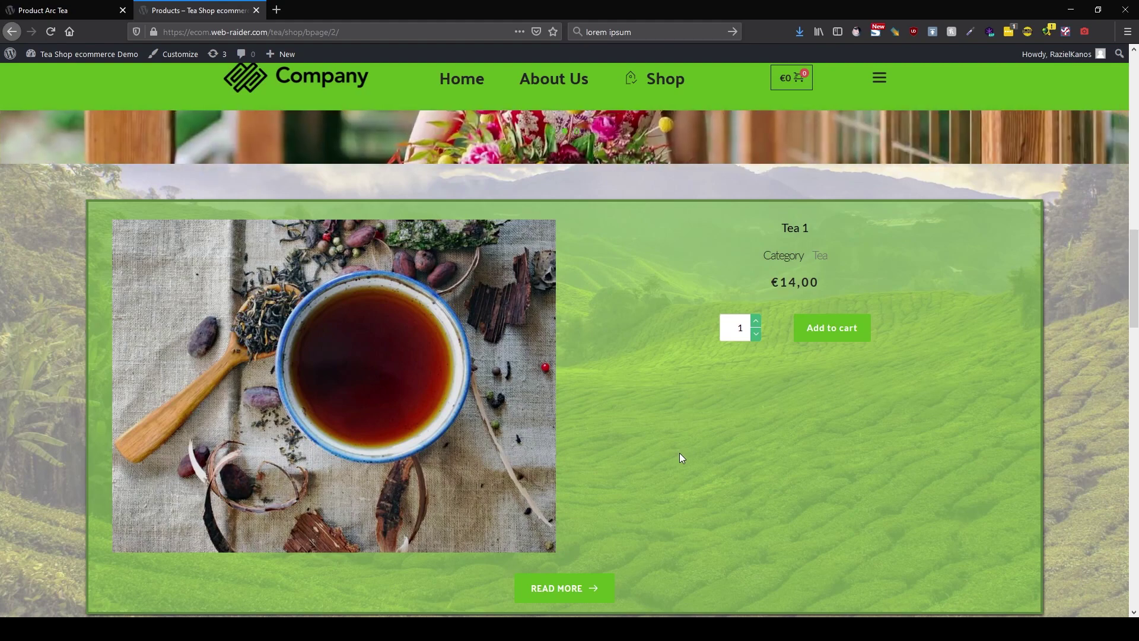
{"action": "scroll", "coordinate": [679, 453], "scroll_direction": "up", "scroll_amount": 10}
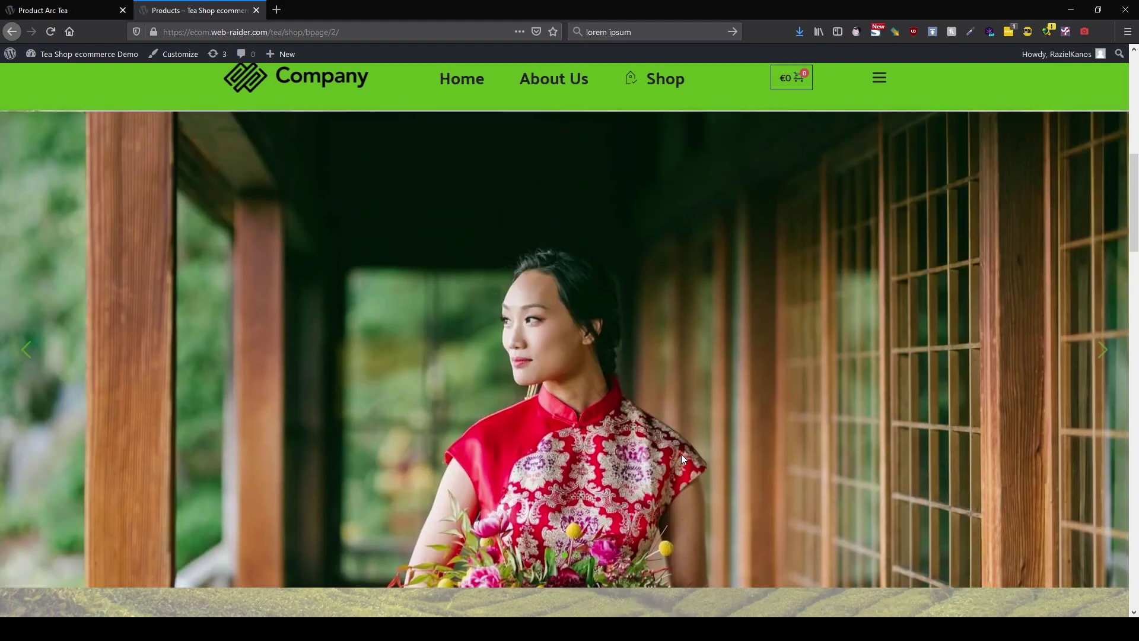
{"action": "scroll", "coordinate": [681, 455], "scroll_direction": "up", "scroll_amount": 5}
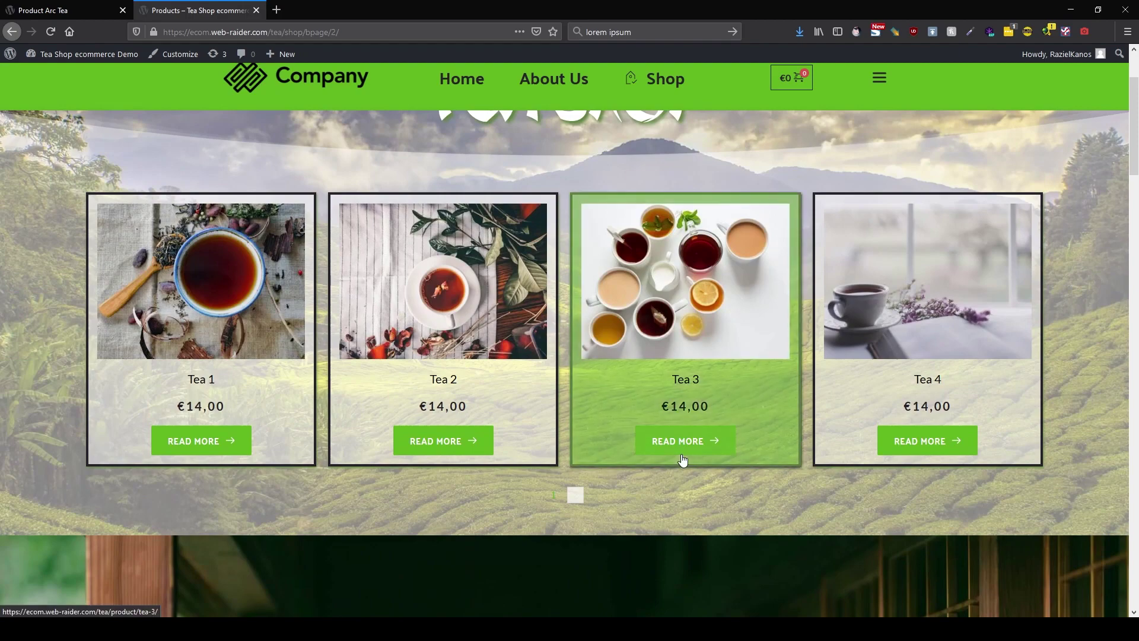
{"action": "scroll", "coordinate": [682, 460], "scroll_direction": "down", "scroll_amount": 8}
{"action": "scroll", "coordinate": [955, 418], "scroll_direction": "up", "scroll_amount": 2}
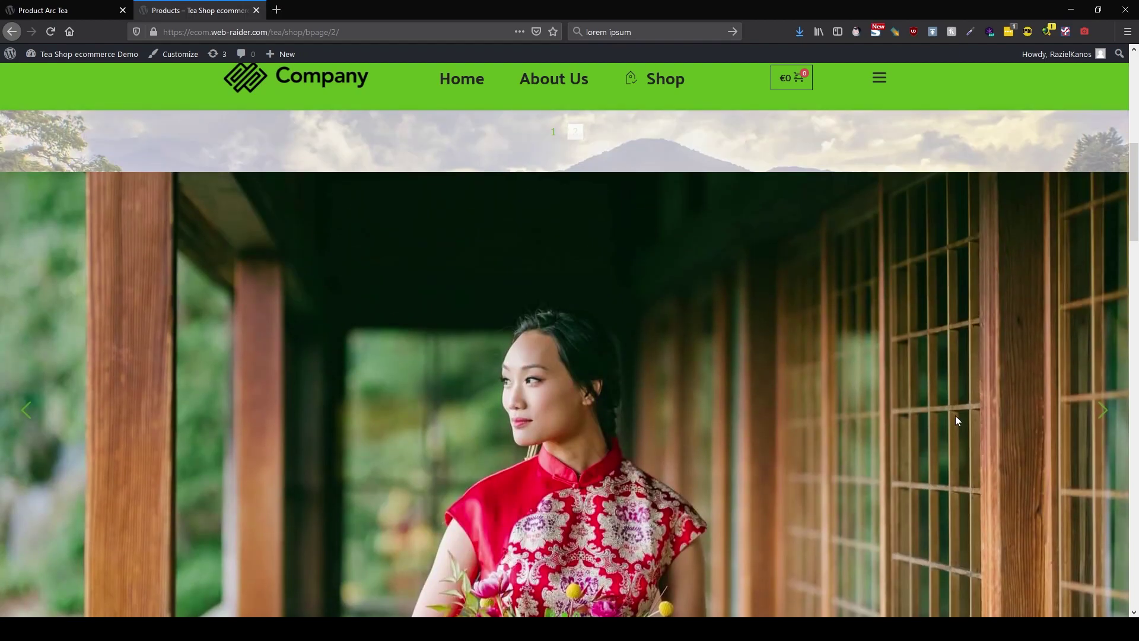
{"action": "left_click", "coordinate": [1102, 410]}
{"action": "left_click", "coordinate": [1102, 410]}
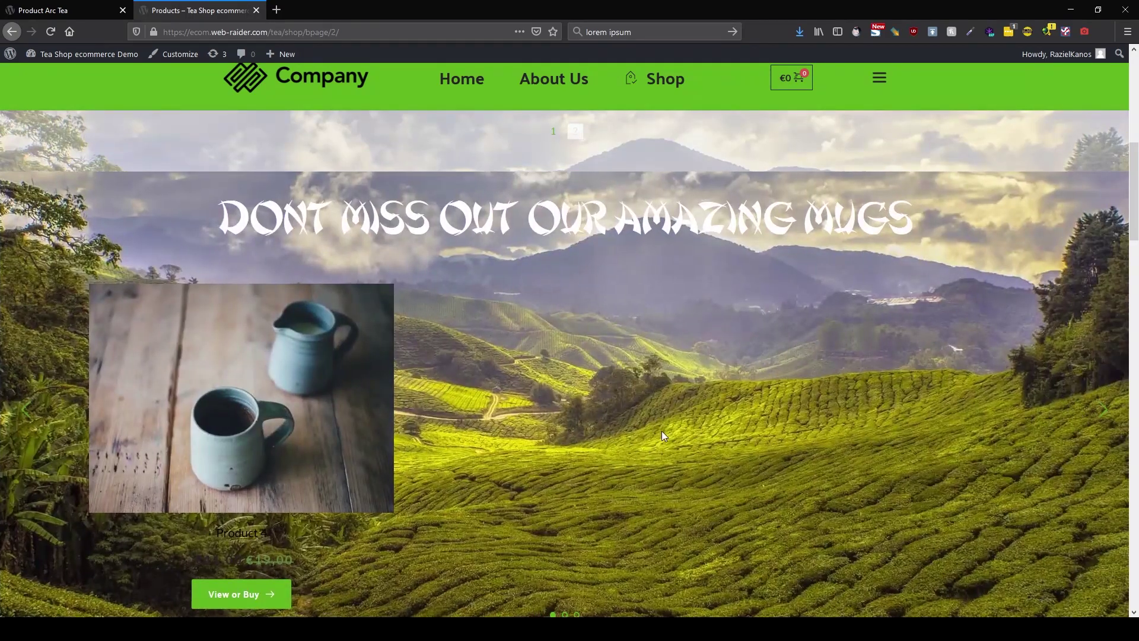
{"action": "scroll", "coordinate": [662, 429], "scroll_direction": "down", "scroll_amount": 4}
{"action": "scroll", "coordinate": [660, 417], "scroll_direction": "up", "scroll_amount": 1}
{"action": "scroll", "coordinate": [264, 336], "scroll_direction": "up", "scroll_amount": 2}
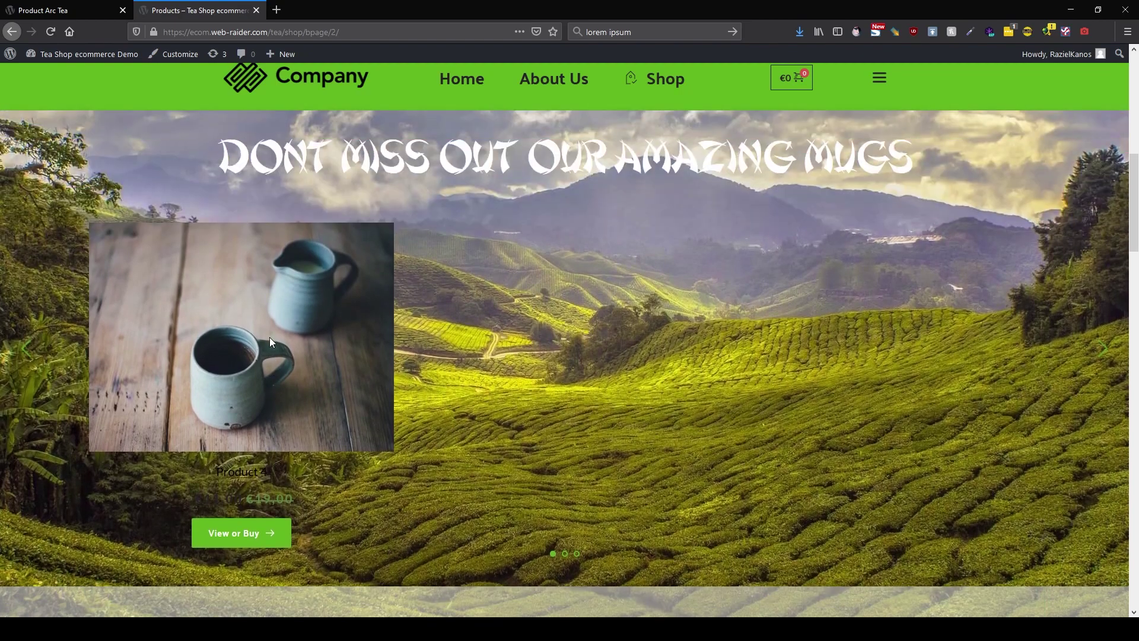
{"action": "scroll", "coordinate": [269, 337], "scroll_direction": "up", "scroll_amount": 9}
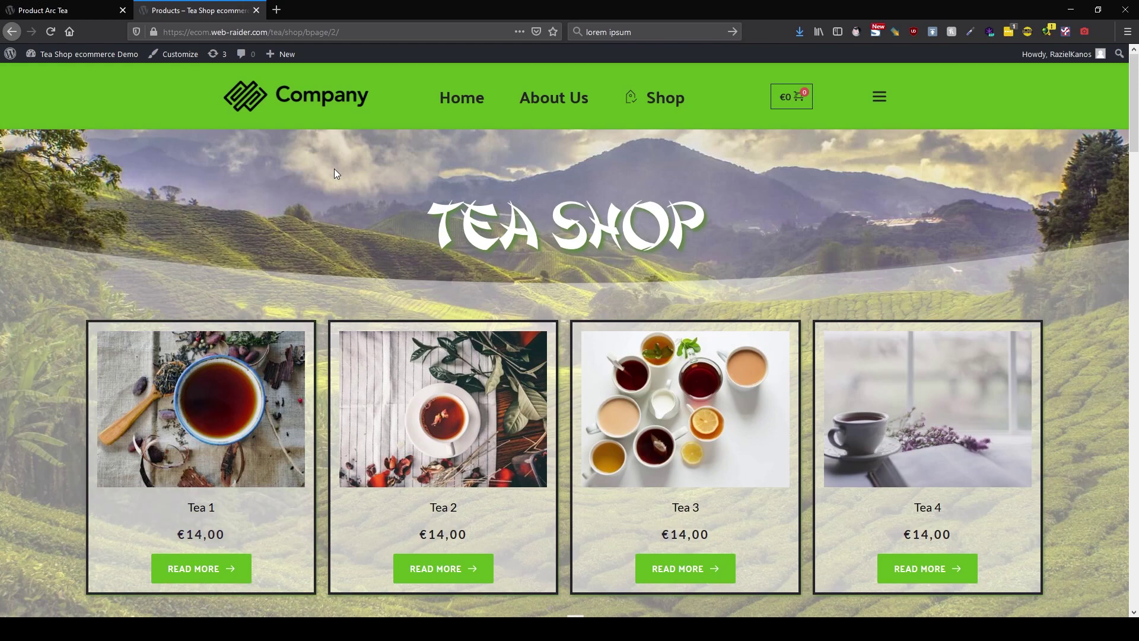
Open the Tea 1 product page, follow its Tea category link and check the live category archive down to the footer.
{"action": "left_click", "coordinate": [201, 570]}
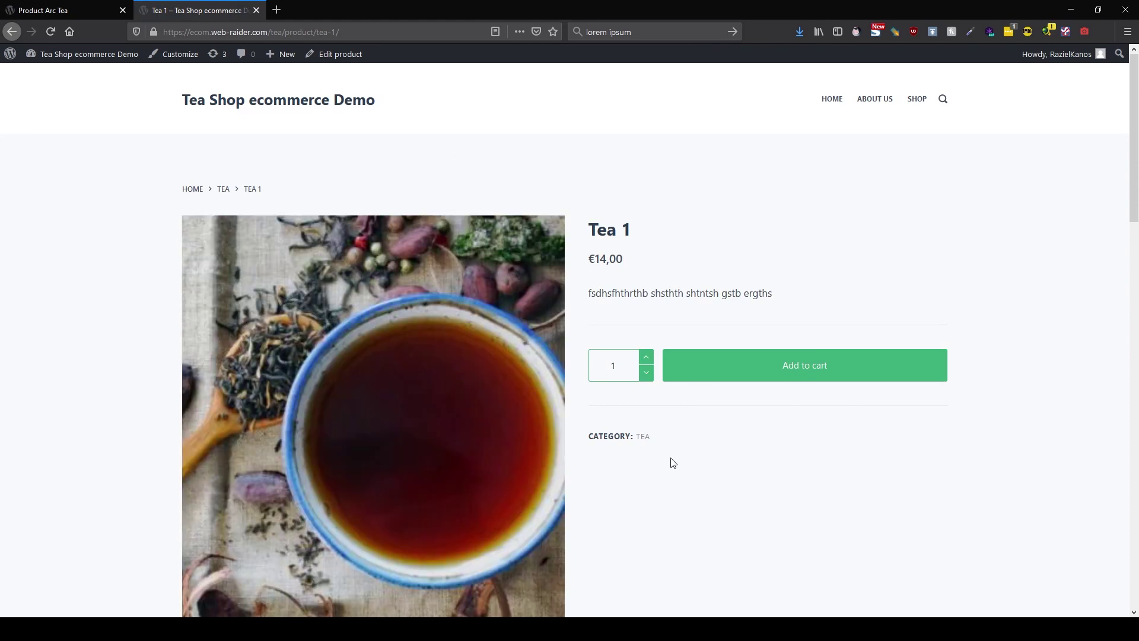
{"action": "left_click", "coordinate": [223, 194]}
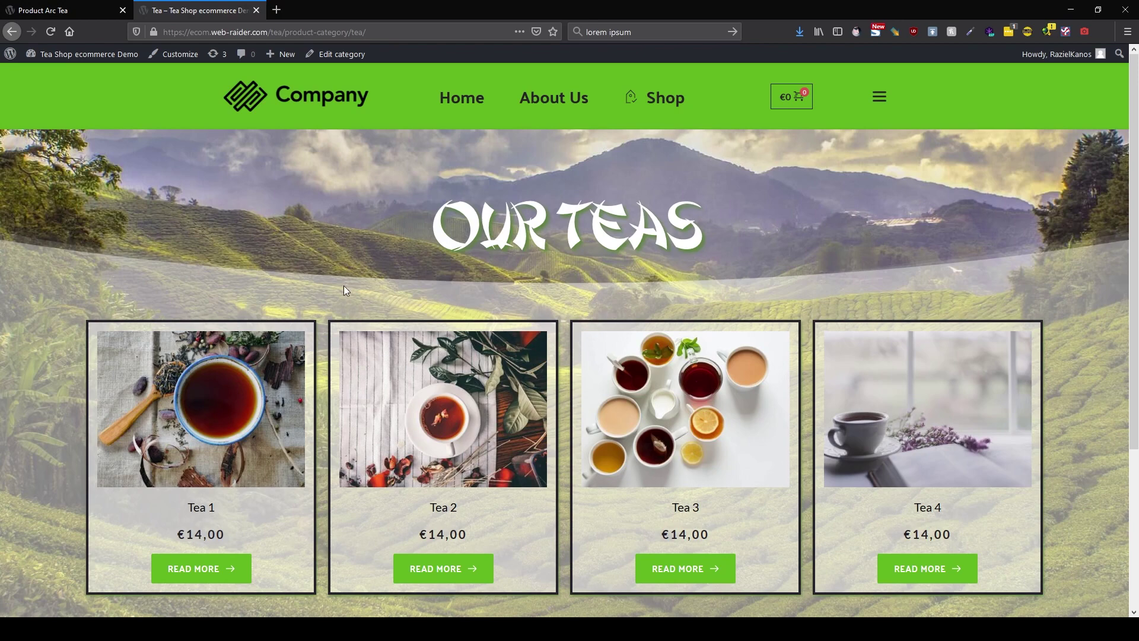
{"action": "scroll", "coordinate": [422, 340], "scroll_direction": "down", "scroll_amount": 3}
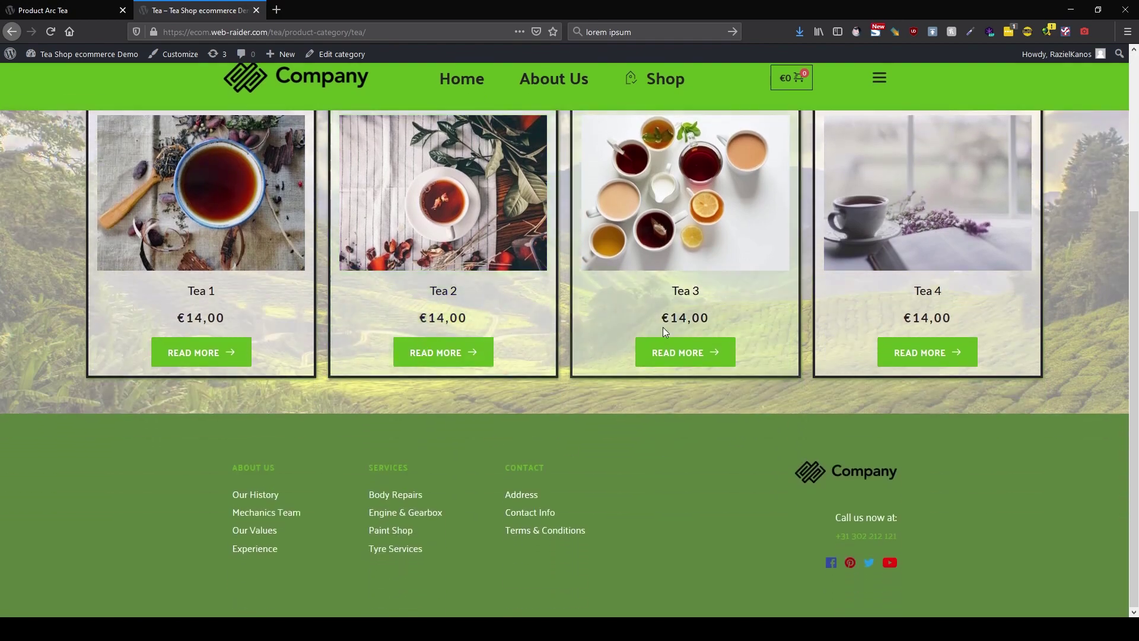
{"action": "scroll", "coordinate": [664, 331], "scroll_direction": "up", "scroll_amount": 3}
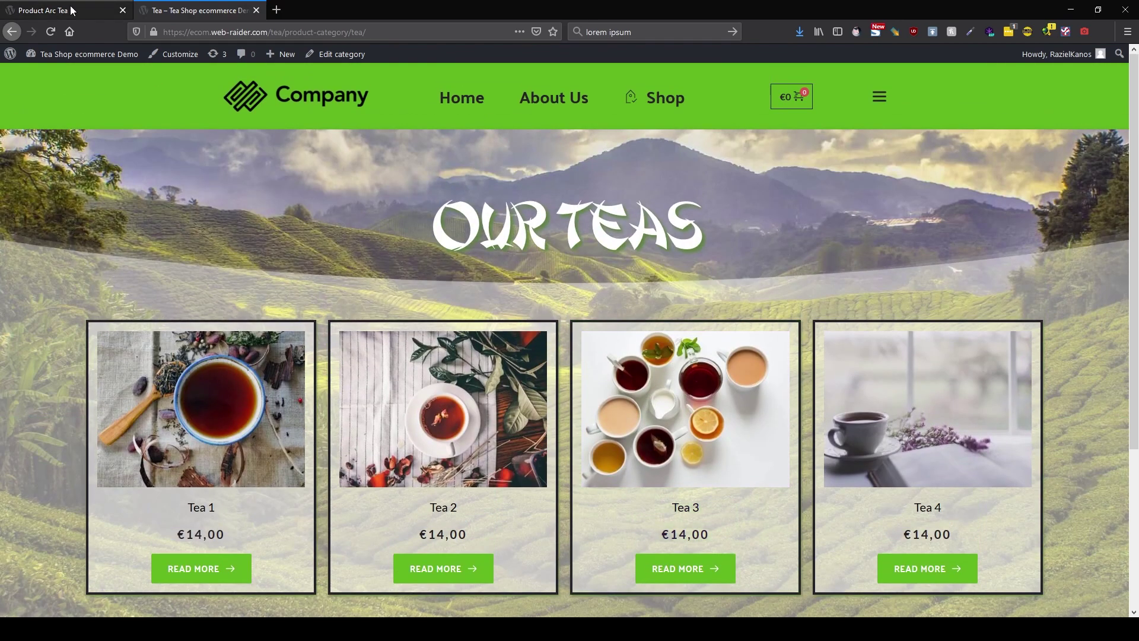
Return from the Product Arc Tea editor to the Brizy templates list, open the Product Mug template in Brizy and review its layout.
{"action": "left_click", "coordinate": [71, 10]}
{"action": "left_click", "coordinate": [14, 599]}
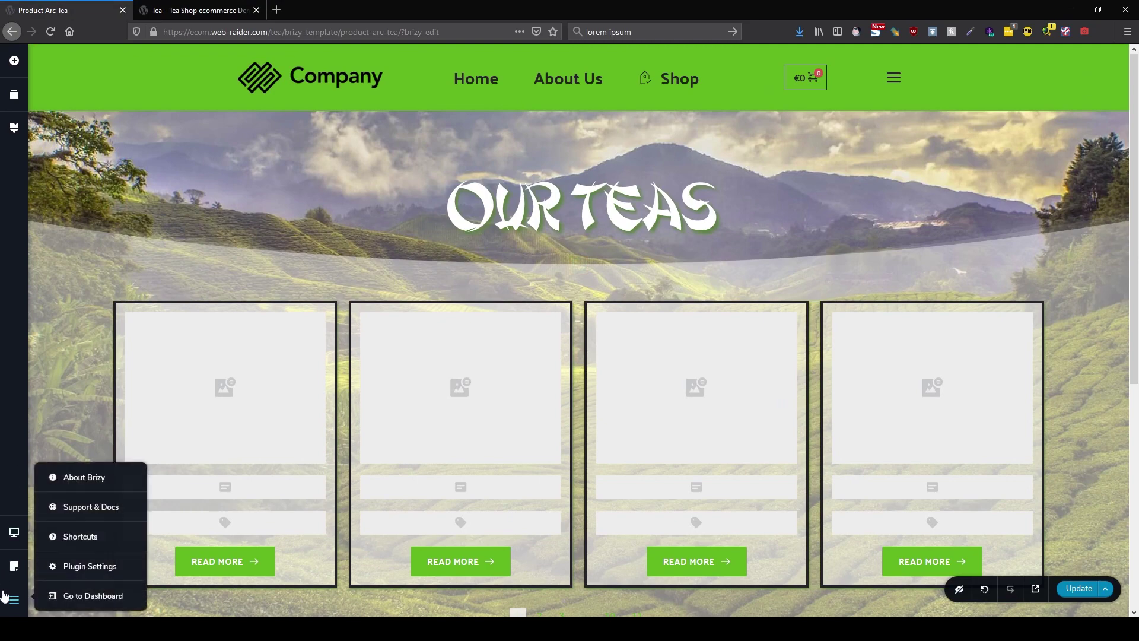
{"action": "left_click", "coordinate": [89, 596]}
{"action": "left_click", "coordinate": [30, 353]}
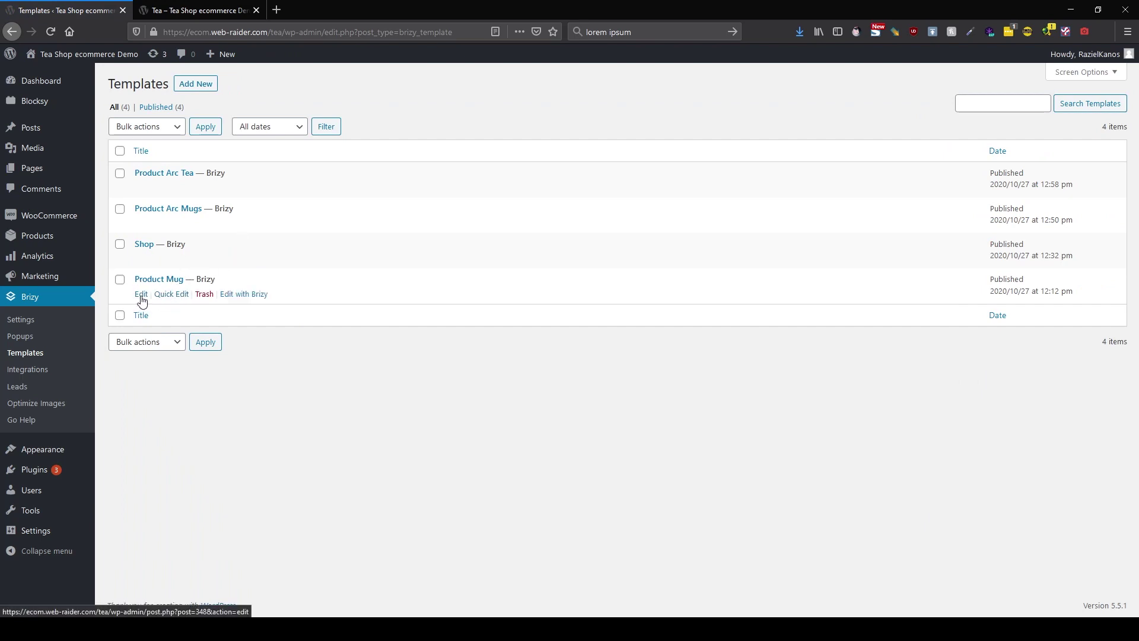
{"action": "left_click", "coordinate": [240, 295]}
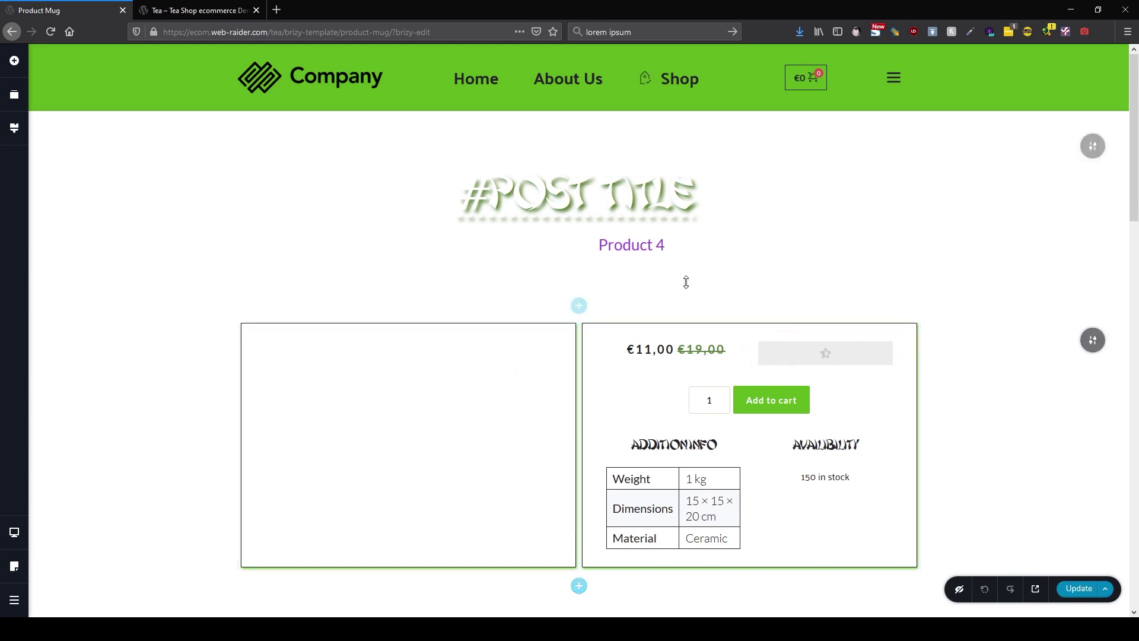
{"action": "scroll", "coordinate": [739, 468], "scroll_direction": "down", "scroll_amount": 5}
{"action": "scroll", "coordinate": [739, 468], "scroll_direction": "down", "scroll_amount": 10}
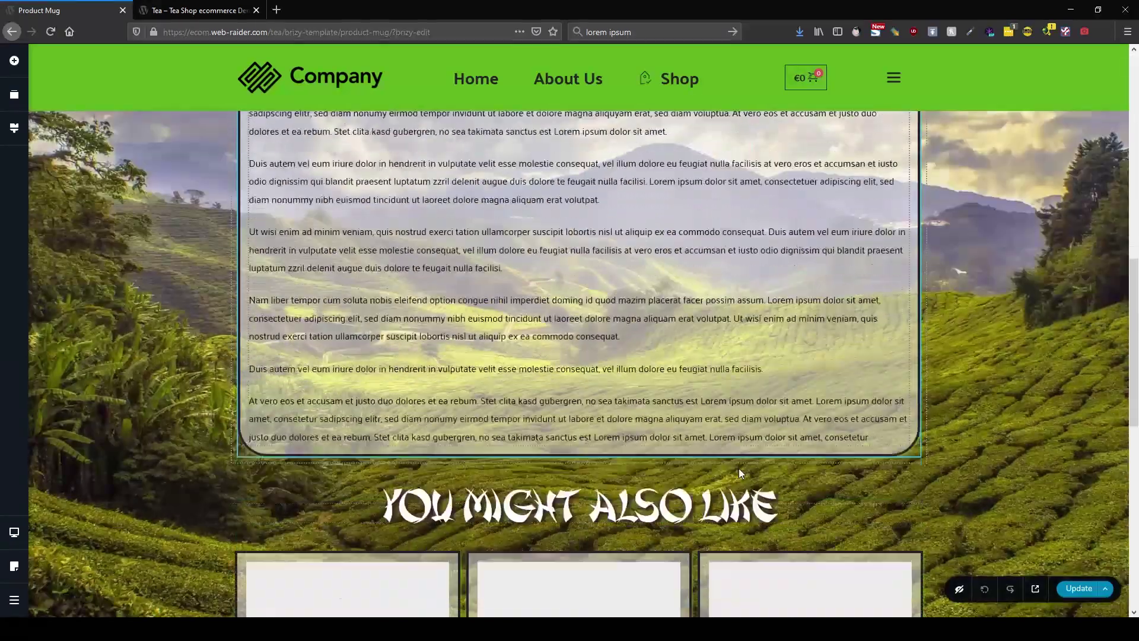
{"action": "scroll", "coordinate": [887, 468], "scroll_direction": "up", "scroll_amount": 15}
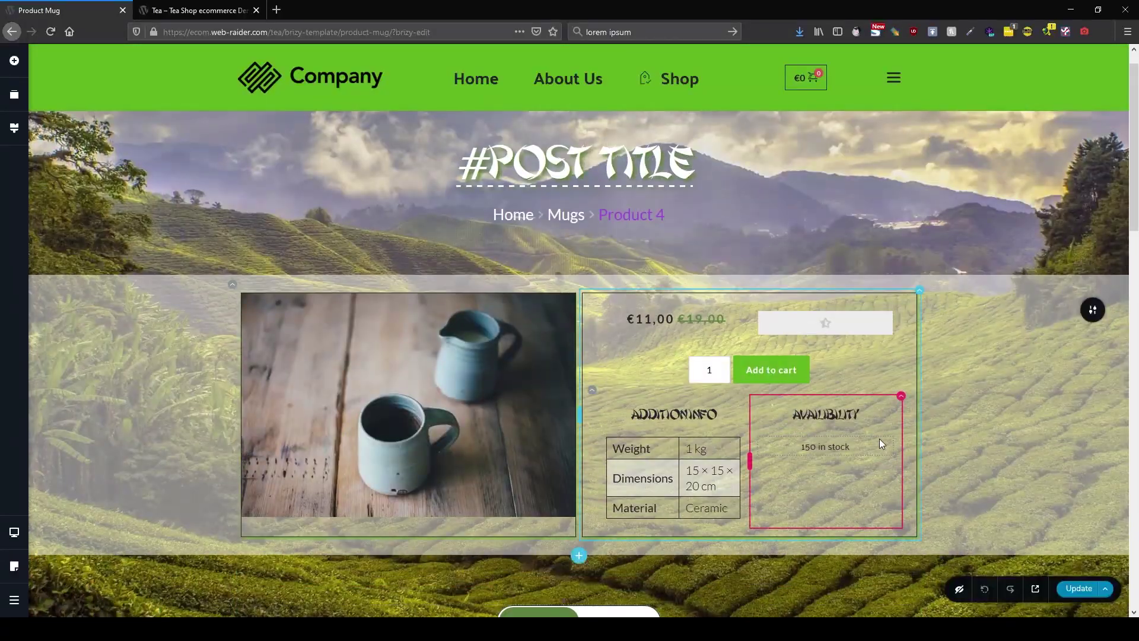
Save the Product Mug layout for reuse, and replace the title section's background with the photo of a teapot and glass cup on a tray.
{"action": "left_click", "coordinate": [1107, 590]}
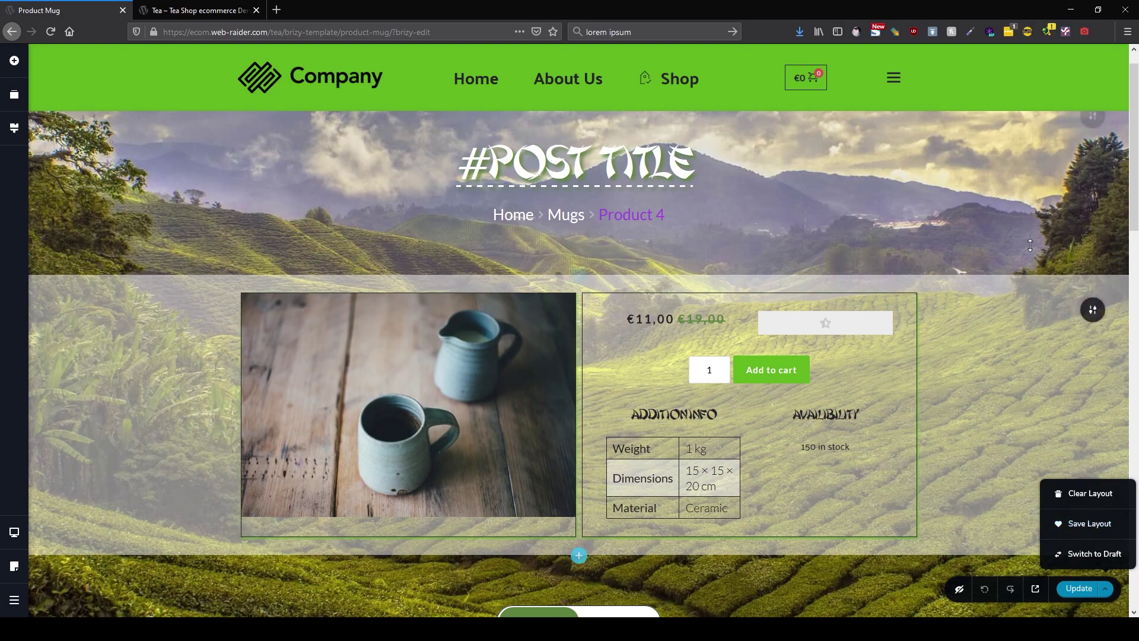
{"action": "left_click", "coordinate": [1091, 121]}
{"action": "left_click", "coordinate": [957, 122]}
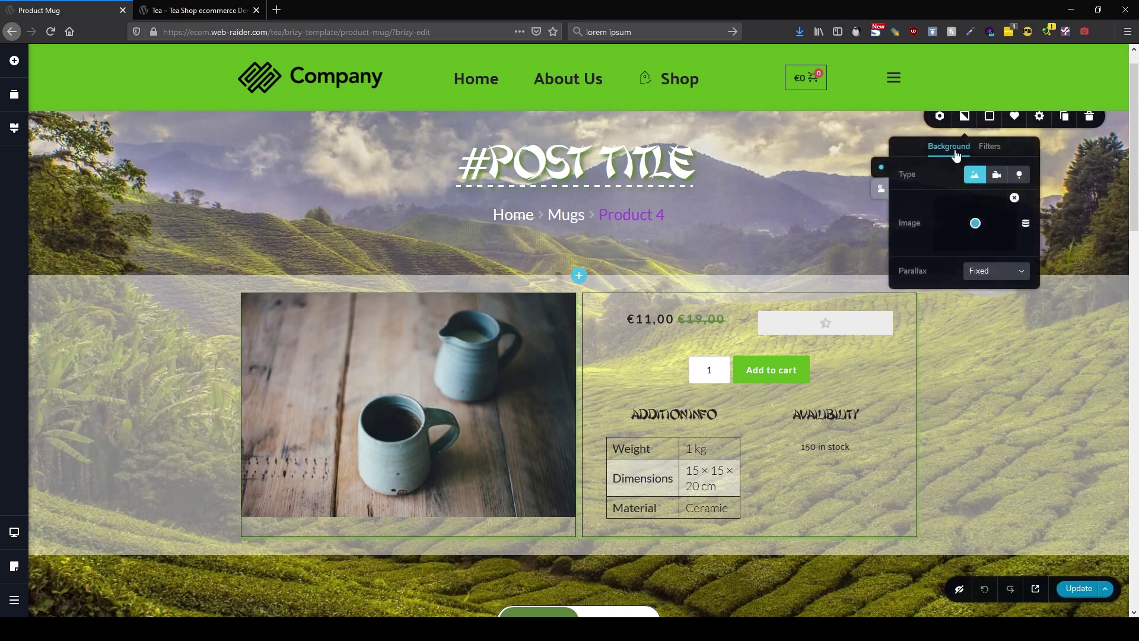
{"action": "left_click", "coordinate": [1016, 199]}
{"action": "left_click", "coordinate": [994, 225]}
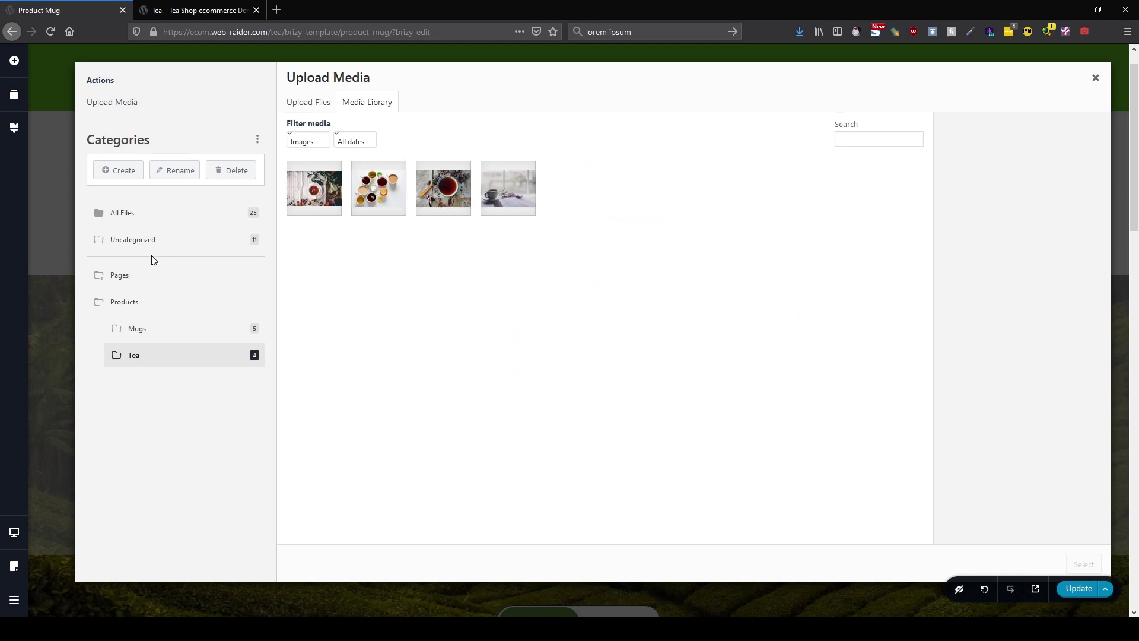
{"action": "left_click", "coordinate": [144, 215]}
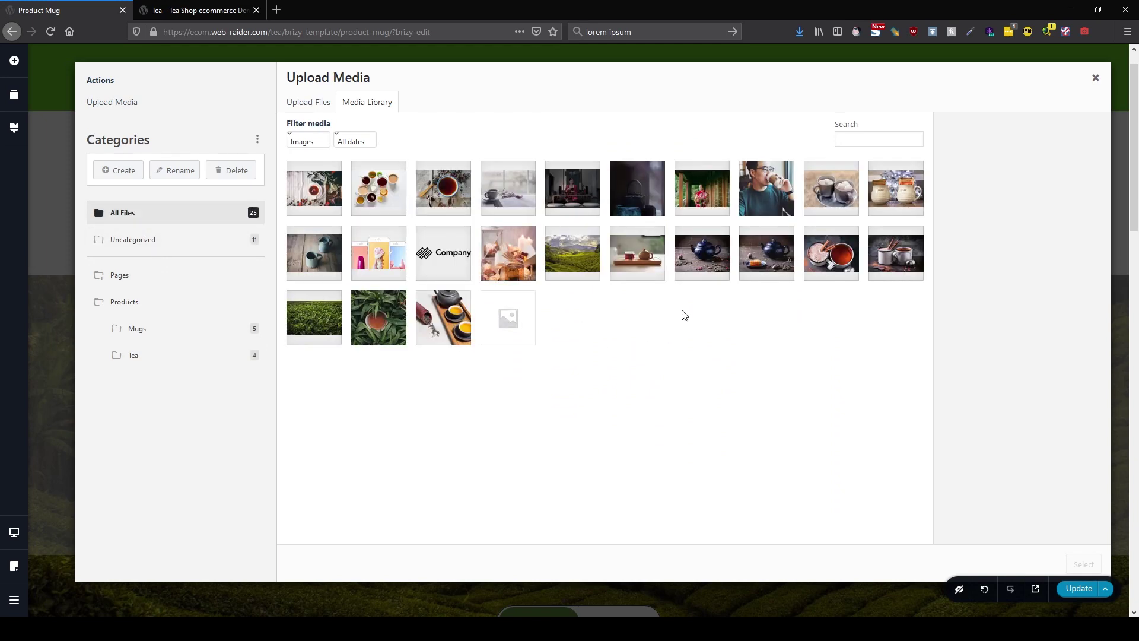
{"action": "left_click", "coordinate": [647, 273]}
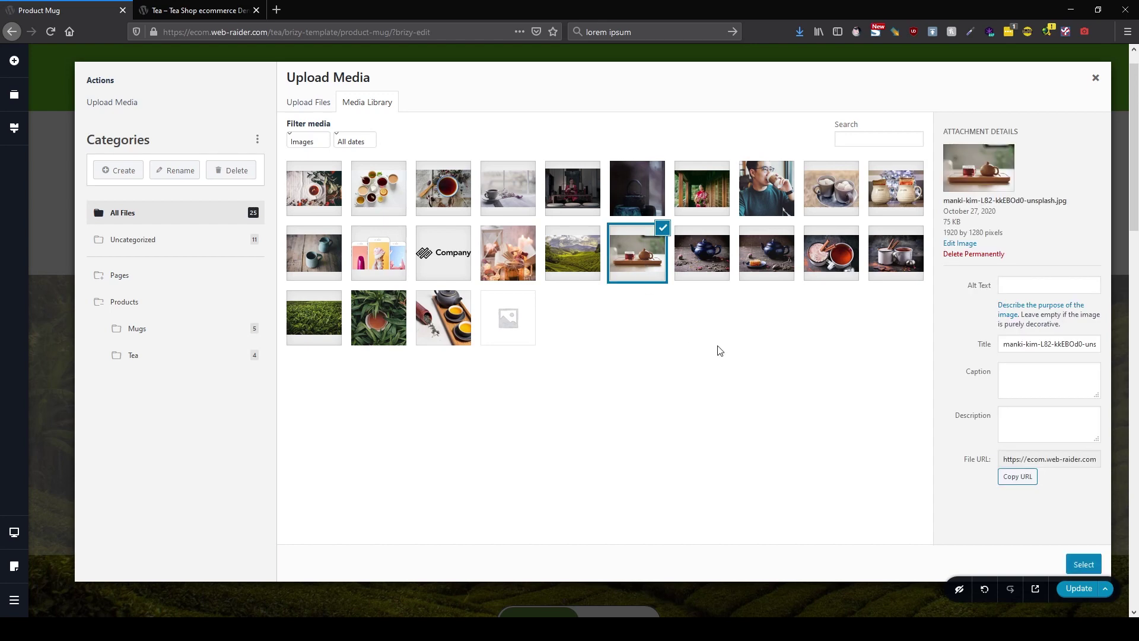
{"action": "left_click", "coordinate": [1082, 562]}
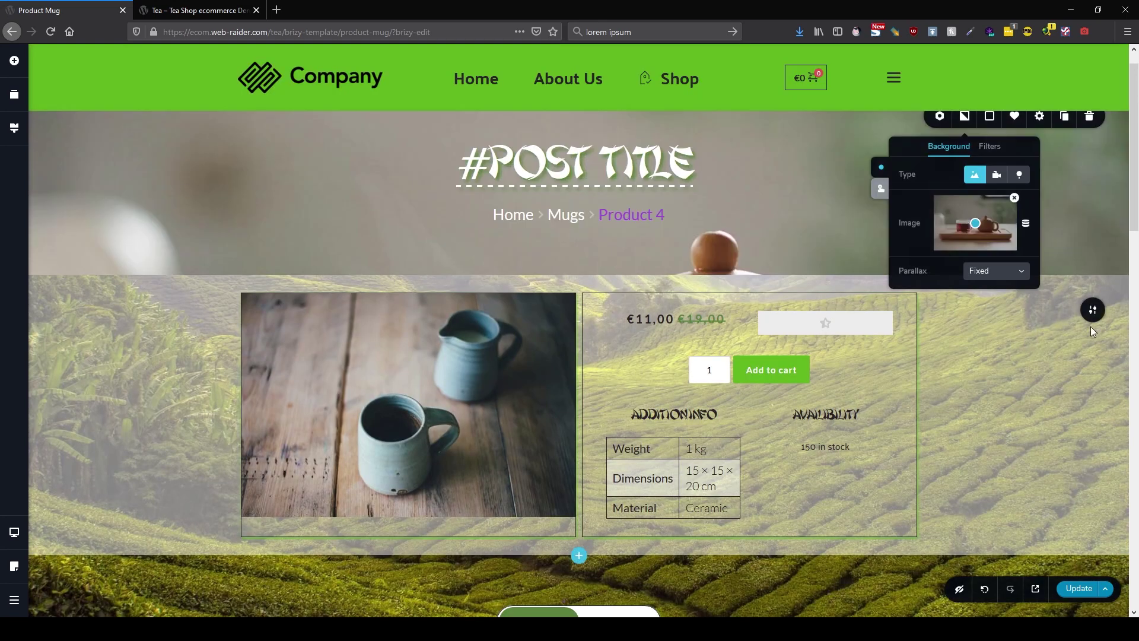
Replace the background image of the product details section with the same teapot-and-cup photo from the media library.
{"action": "left_click", "coordinate": [1091, 311]}
{"action": "left_click", "coordinate": [964, 319]}
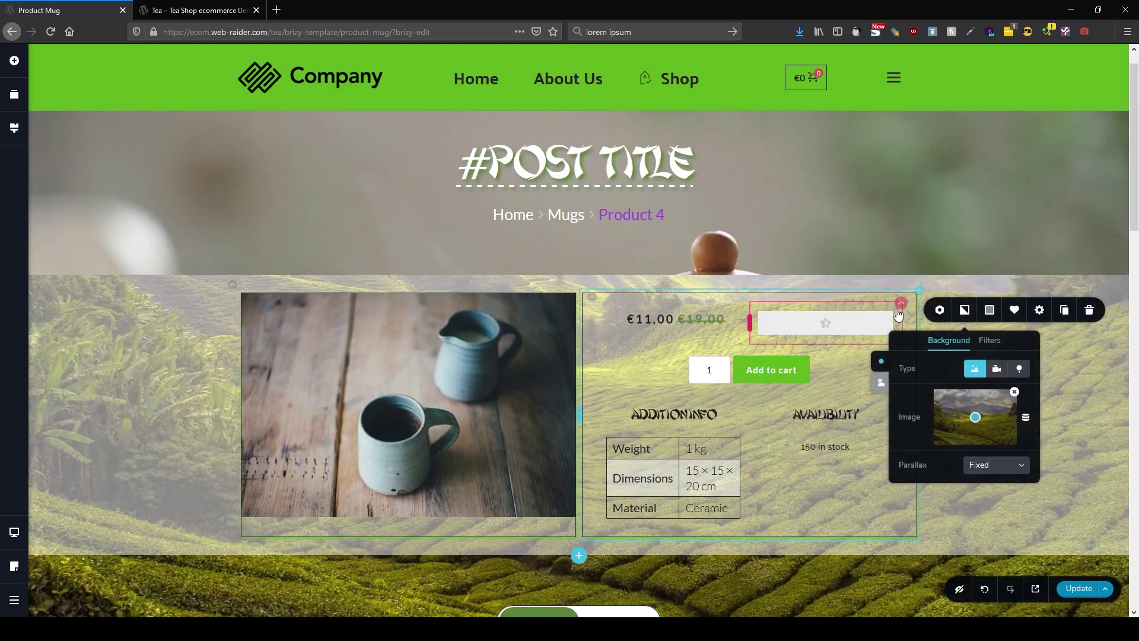
{"action": "left_click", "coordinate": [1014, 394]}
{"action": "left_click", "coordinate": [982, 411]}
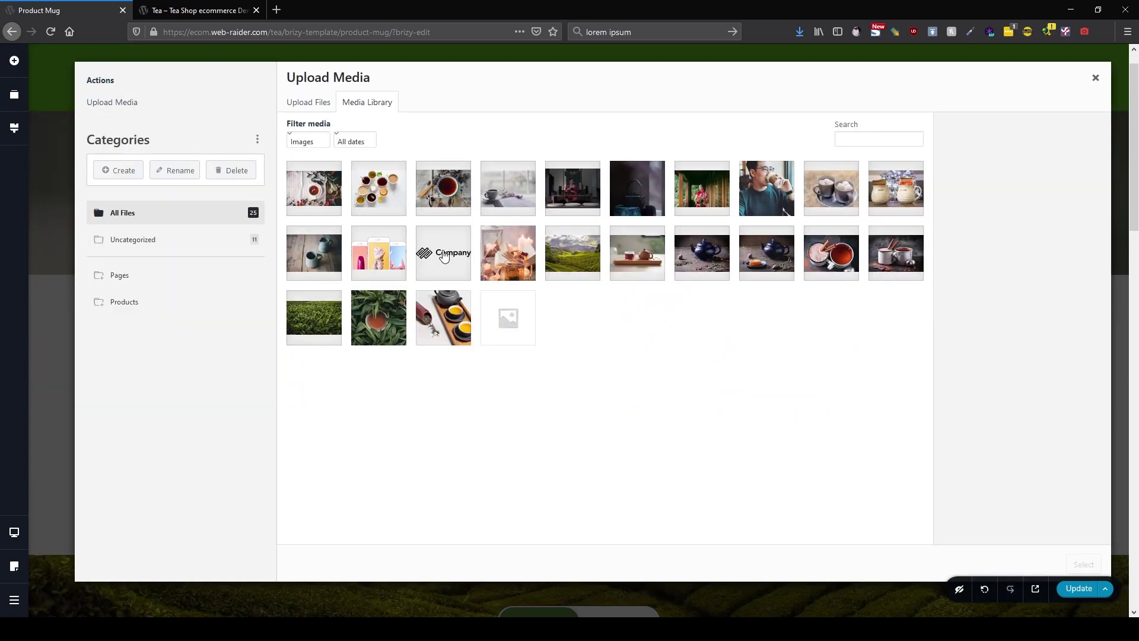
{"action": "left_click", "coordinate": [654, 267]}
{"action": "left_click", "coordinate": [1083, 564]}
Set the teapot-and-cup photo as the background of the description and related-products section, and update the template.
{"action": "scroll", "coordinate": [1048, 485], "scroll_direction": "down", "scroll_amount": 5}
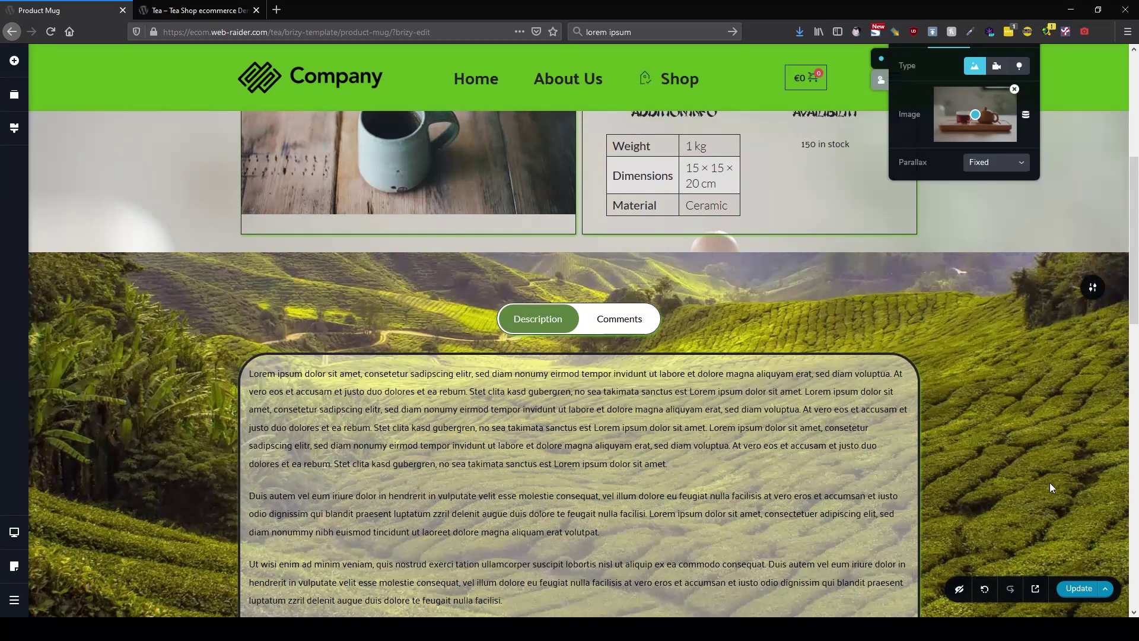
{"action": "left_click", "coordinate": [1089, 291]}
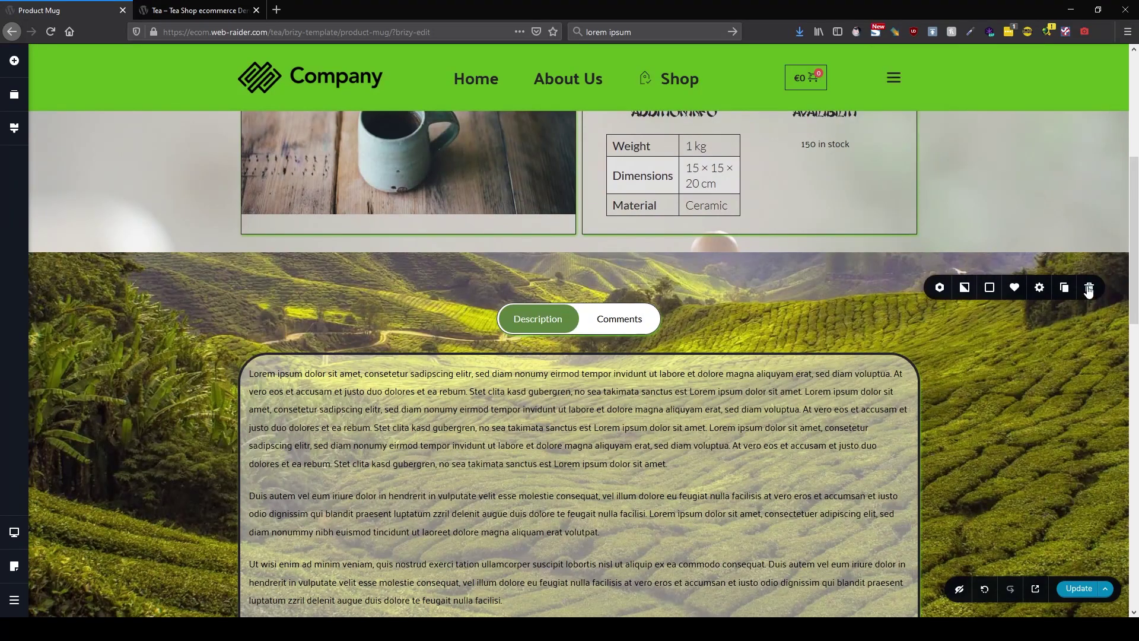
{"action": "left_click", "coordinate": [964, 289]}
{"action": "left_click", "coordinate": [1014, 371]}
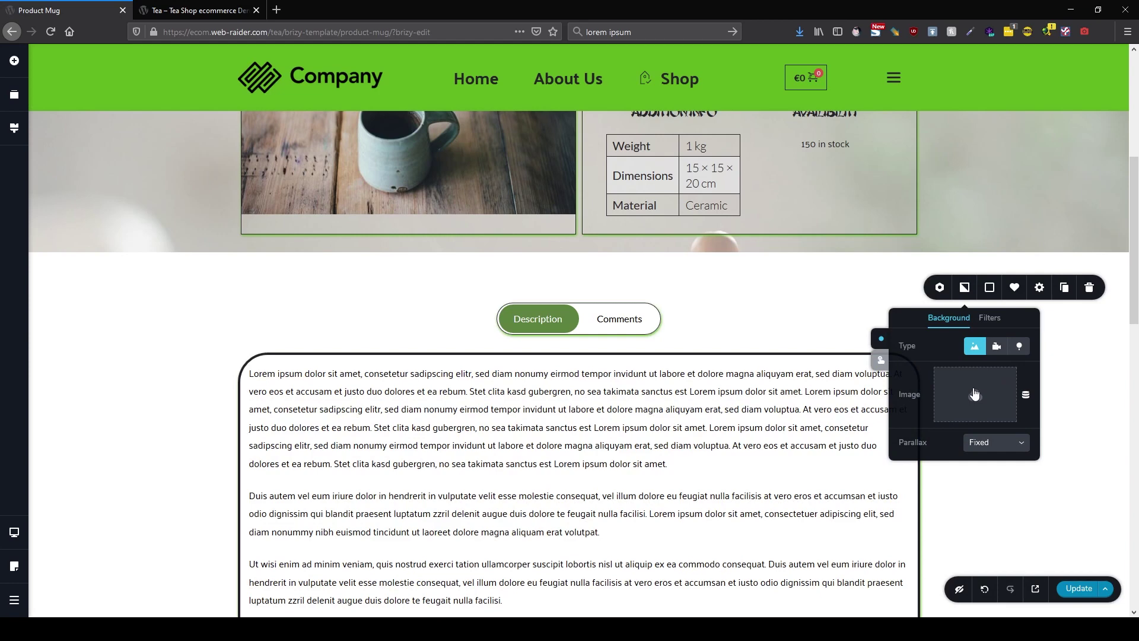
{"action": "left_click", "coordinate": [975, 394]}
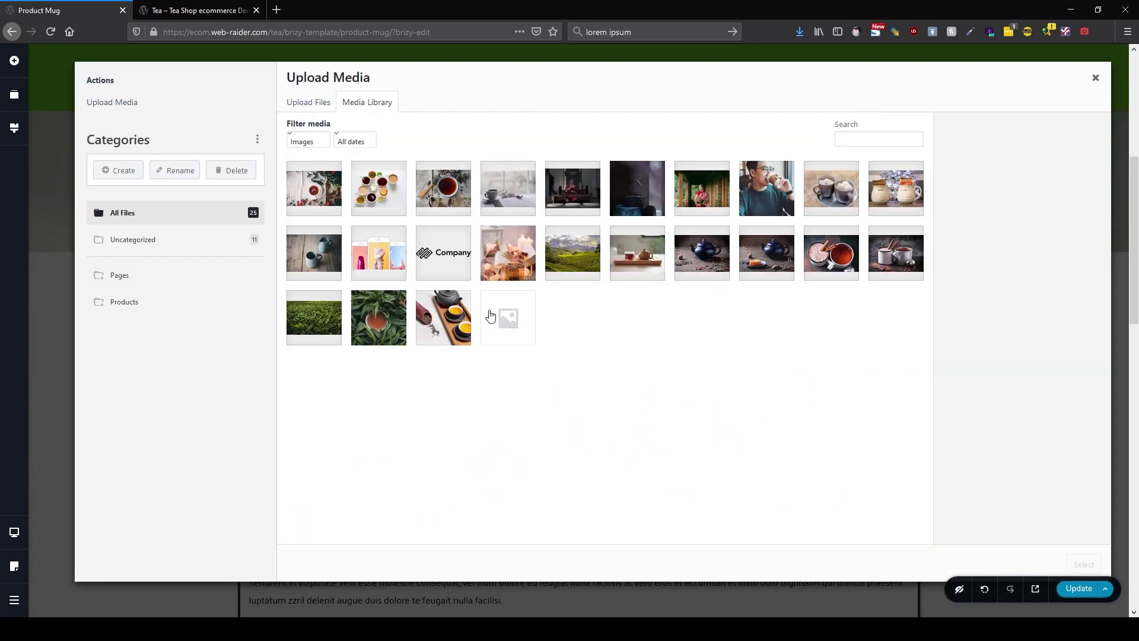
{"action": "left_click", "coordinate": [637, 267]}
{"action": "left_click", "coordinate": [1083, 563]}
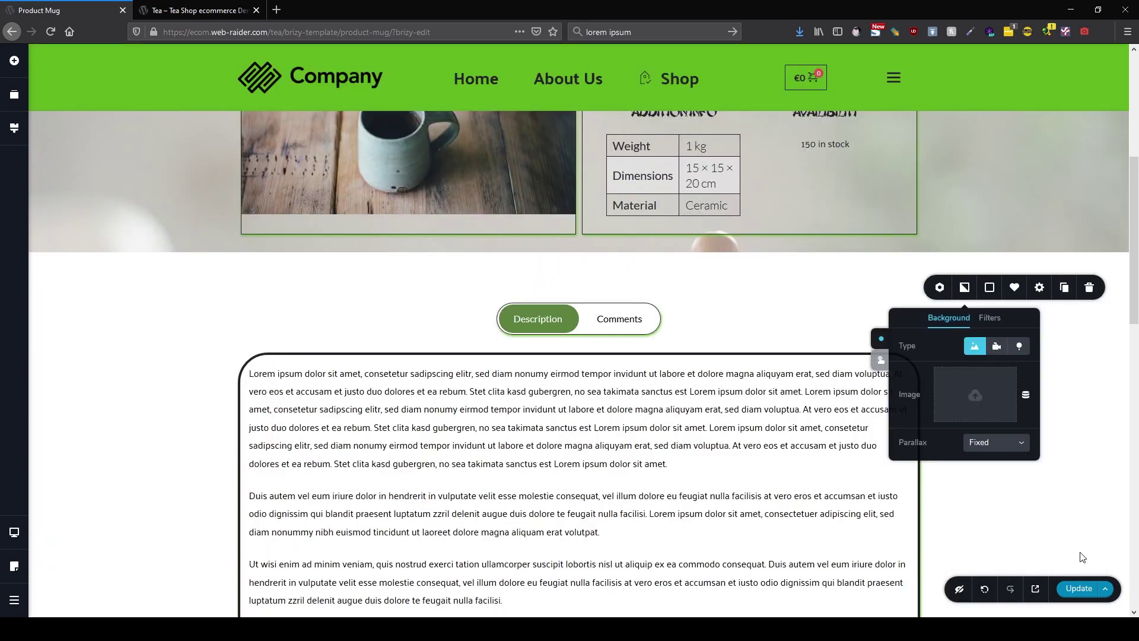
{"action": "scroll", "coordinate": [1073, 521], "scroll_direction": "down", "scroll_amount": 10}
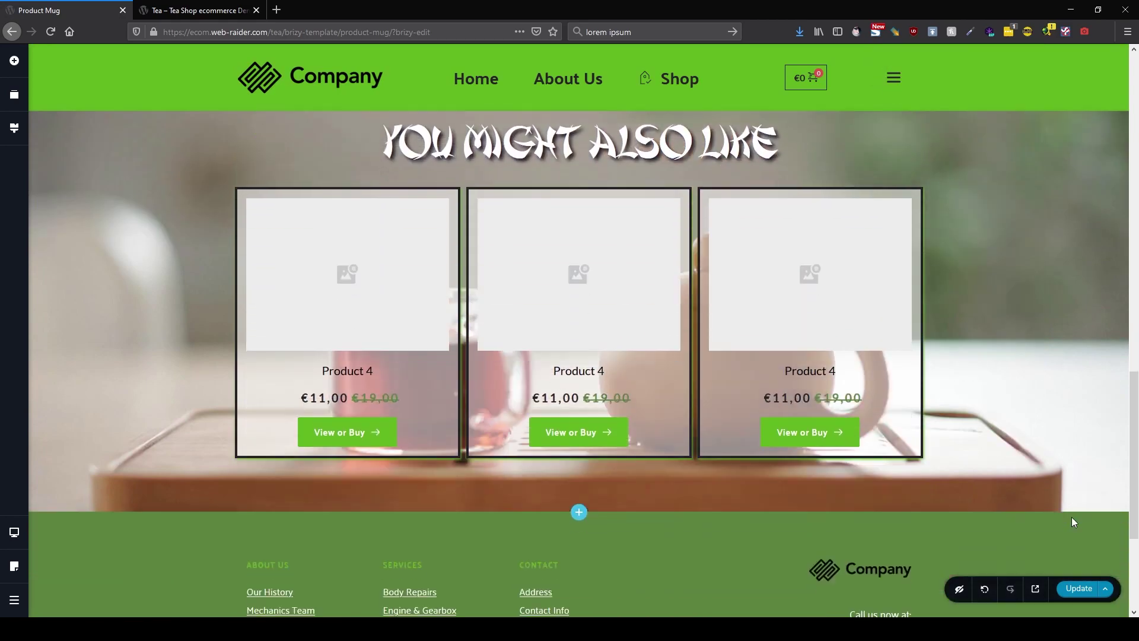
{"action": "scroll", "coordinate": [1073, 522], "scroll_direction": "up", "scroll_amount": 5}
{"action": "scroll", "coordinate": [1073, 522], "scroll_direction": "up", "scroll_amount": 2}
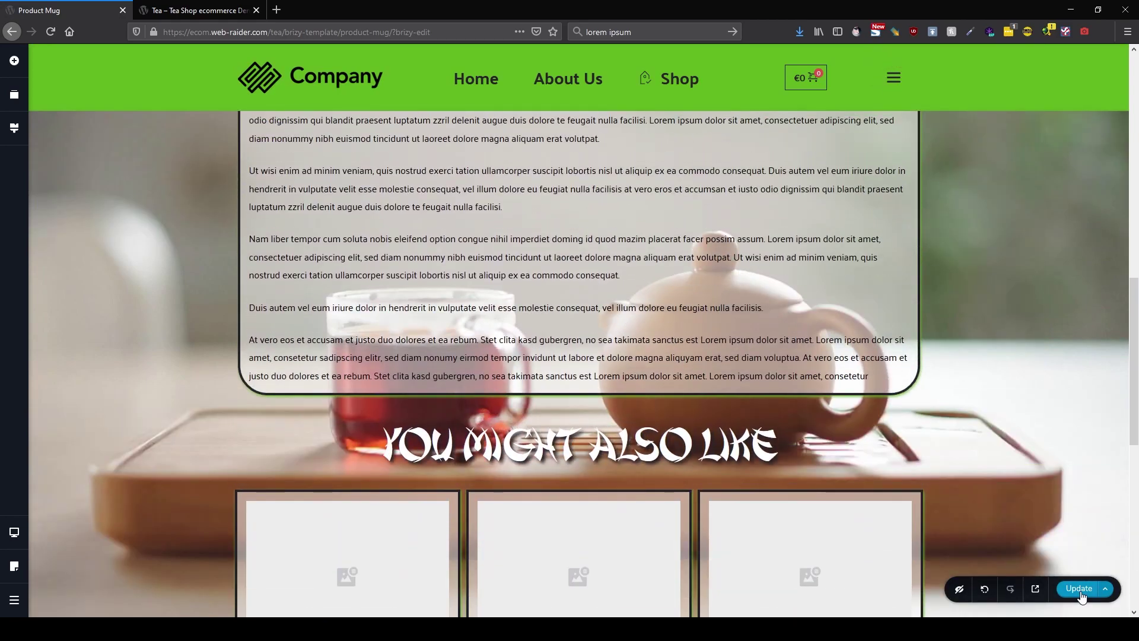
Return to the WordPress dashboard and start a new template titled Product Tea with the template type Product.
{"action": "left_click", "coordinate": [15, 600]}
{"action": "left_click", "coordinate": [45, 596]}
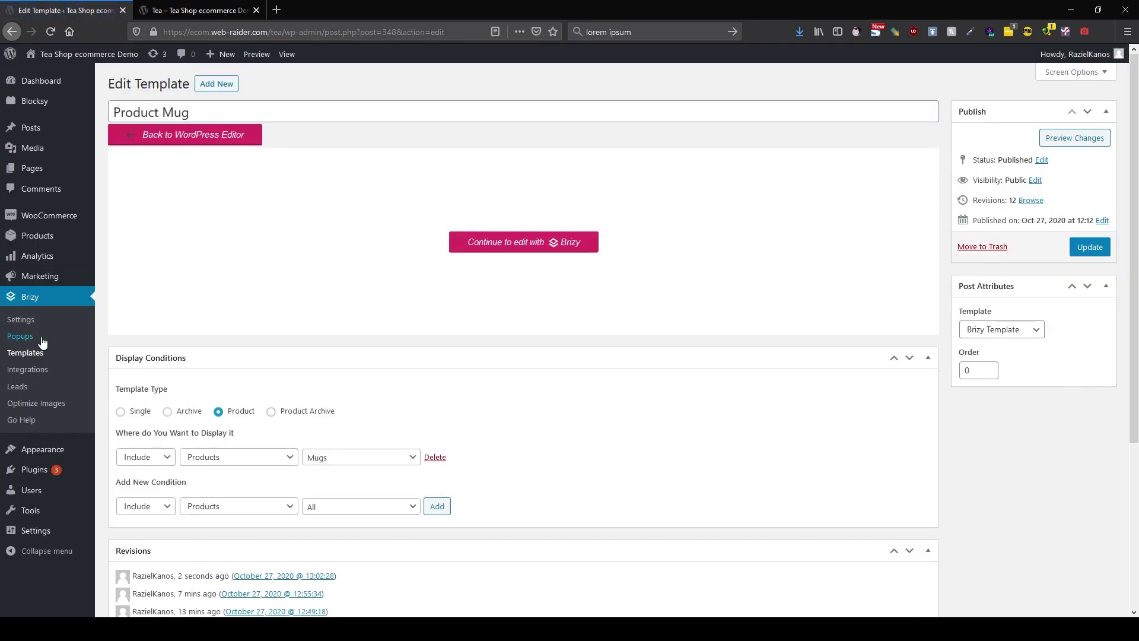
{"action": "left_click_drag", "start_coordinate": [196, 112], "coordinate": [6, 113]}
{"action": "key", "text": "ctrl+c"}
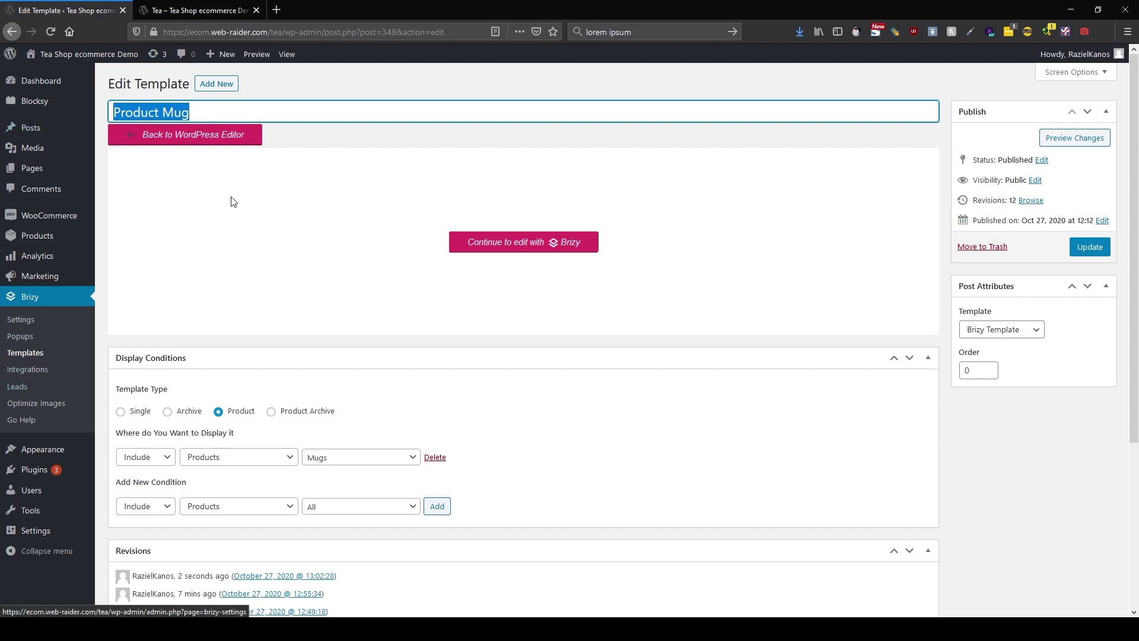
{"action": "left_click", "coordinate": [214, 86]}
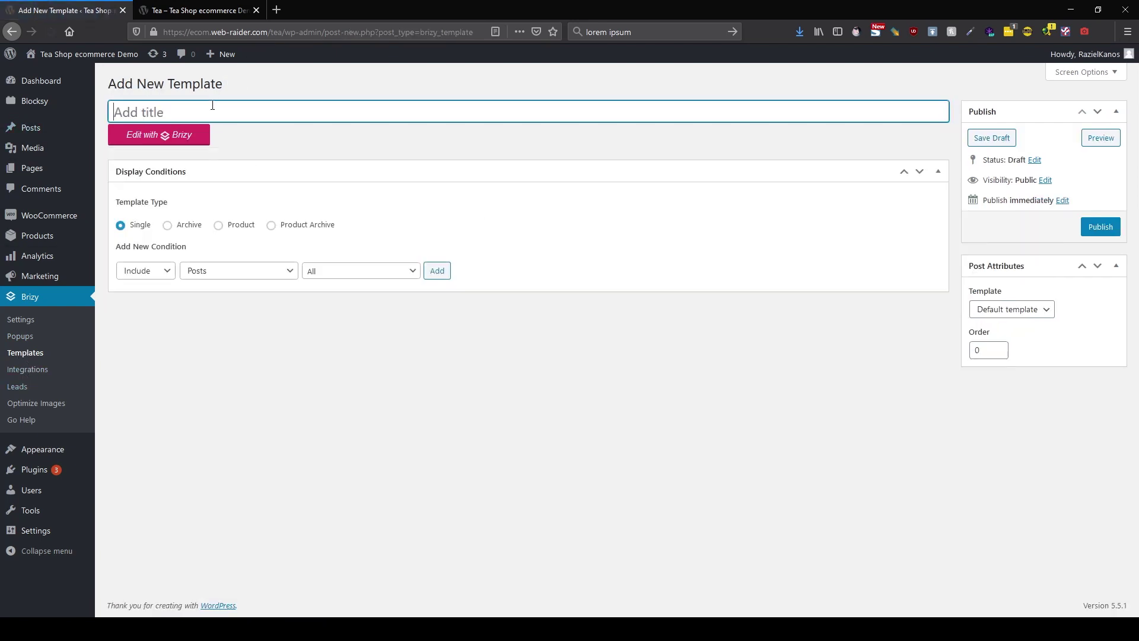
{"action": "key", "text": "ctrl+v"}
{"action": "left_click", "coordinate": [234, 229]}
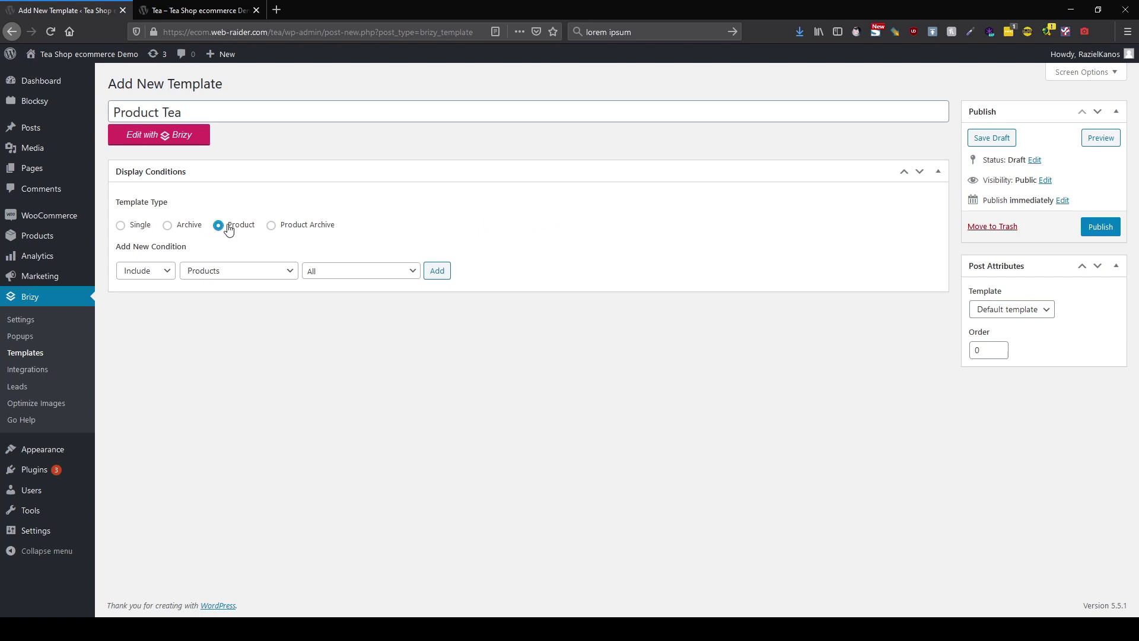
Add a display condition that includes products from the Tea category, and publish the Product Tea template.
{"action": "left_click", "coordinate": [319, 277]}
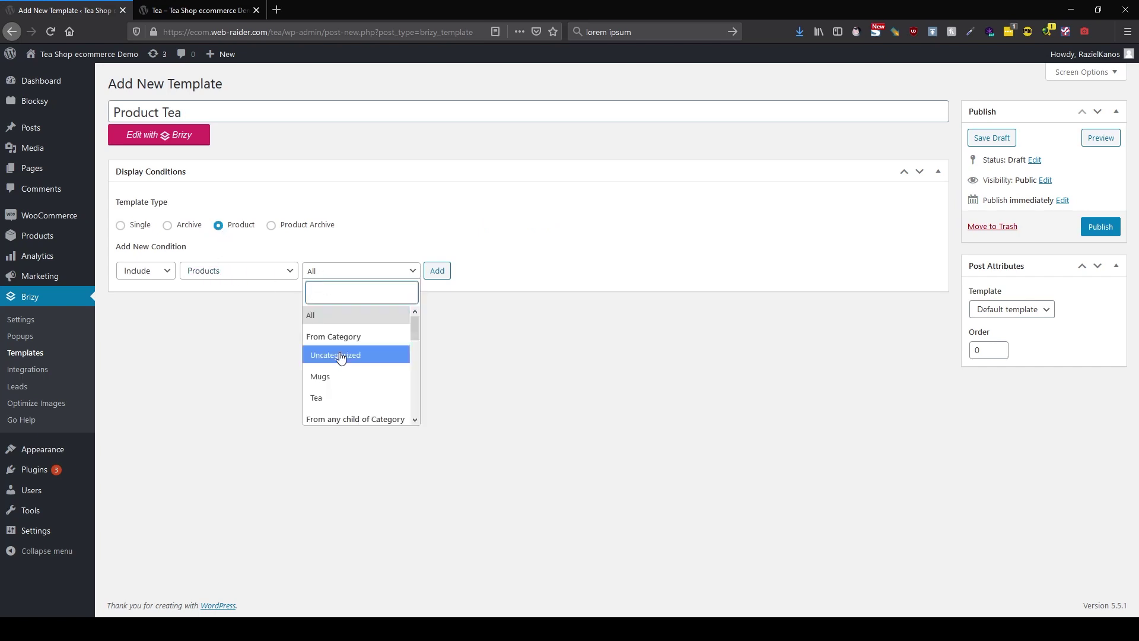
{"action": "left_click", "coordinate": [342, 400]}
{"action": "left_click", "coordinate": [436, 271]}
{"action": "left_click", "coordinate": [1096, 231]}
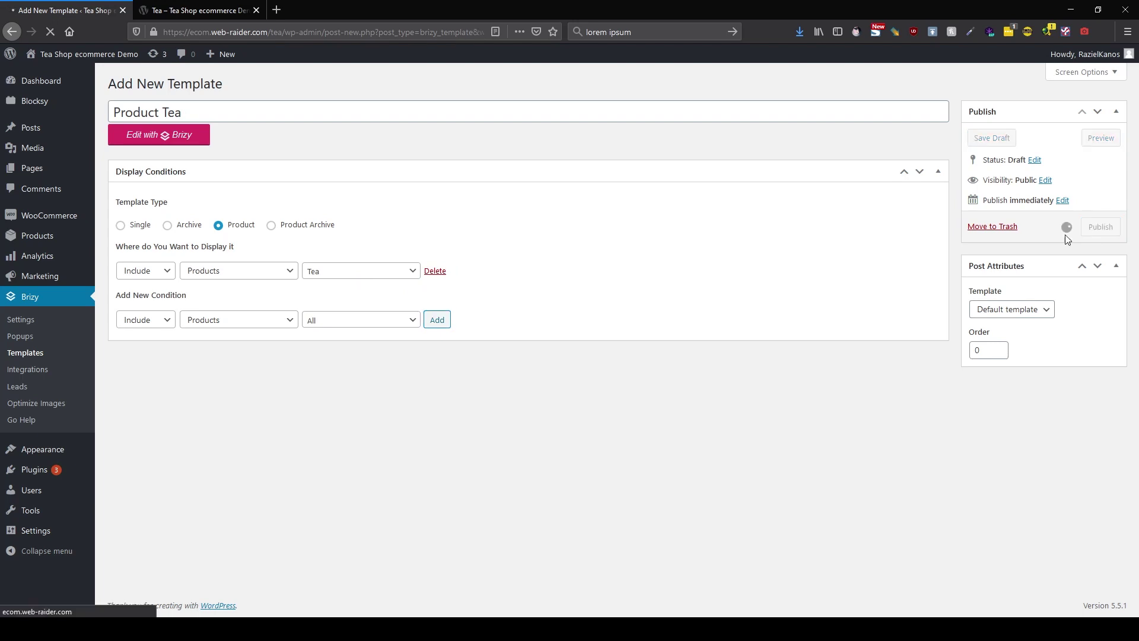
Open the Product Tea template in Brizy and insert the product page layout from the saved layouts.
{"action": "left_click", "coordinate": [174, 173]}
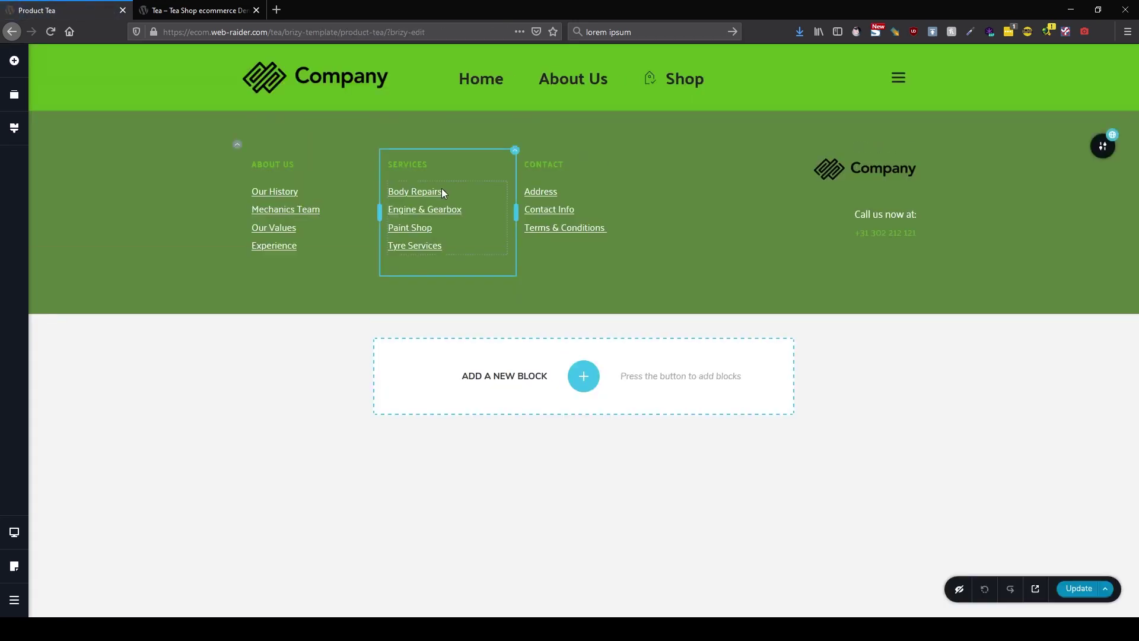
{"action": "left_click", "coordinate": [584, 118]}
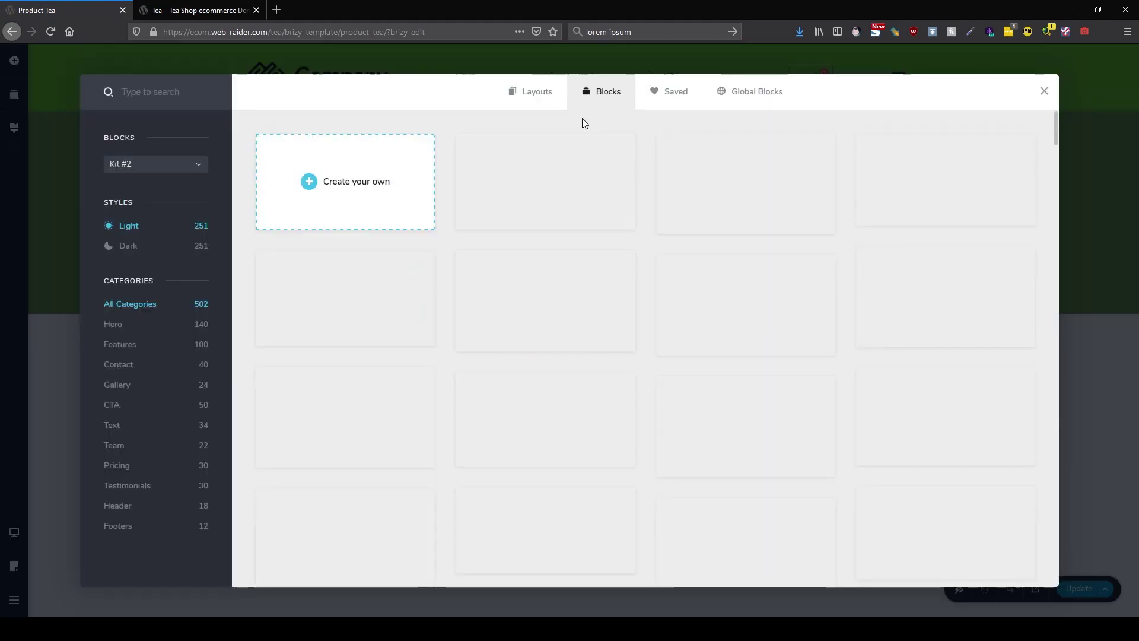
{"action": "left_click", "coordinate": [670, 98]}
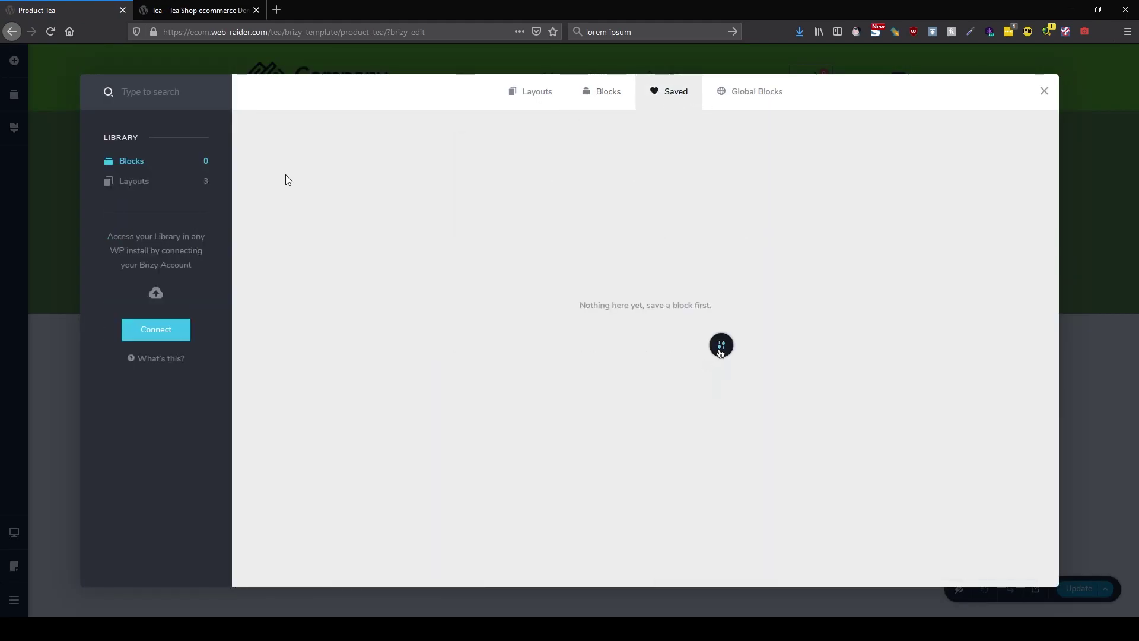
{"action": "left_click", "coordinate": [133, 181]}
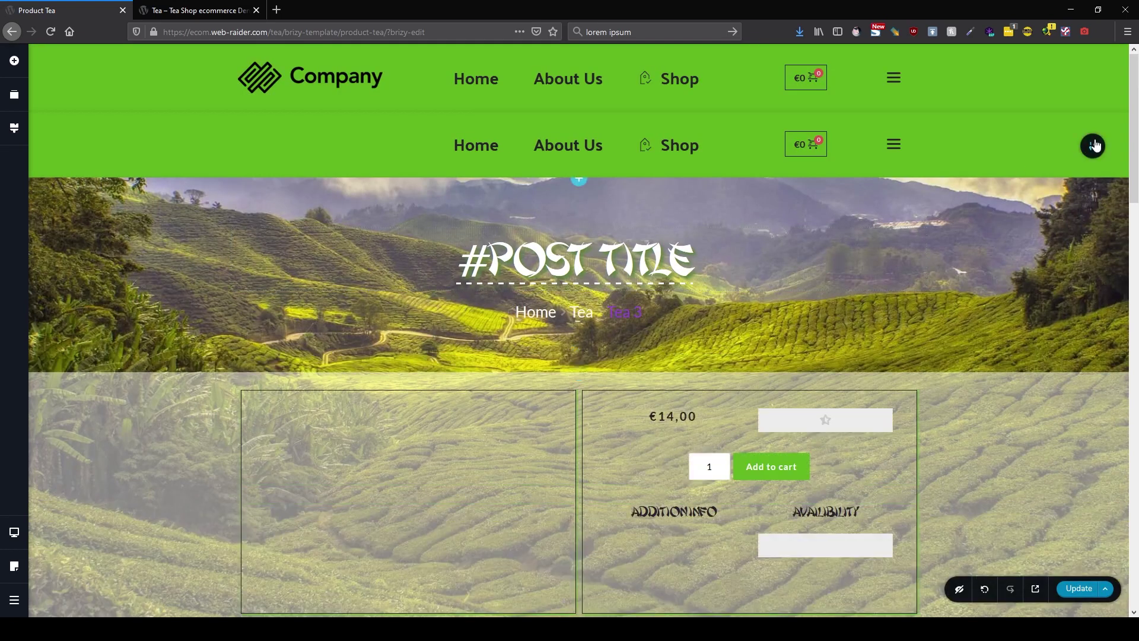
Delete the duplicate header and duplicate footer blocks from the Product Tea template, and update it.
{"action": "mouse_move", "coordinate": [1086, 151]}
{"action": "scroll", "coordinate": [1026, 253], "scroll_direction": "down", "scroll_amount": 15}
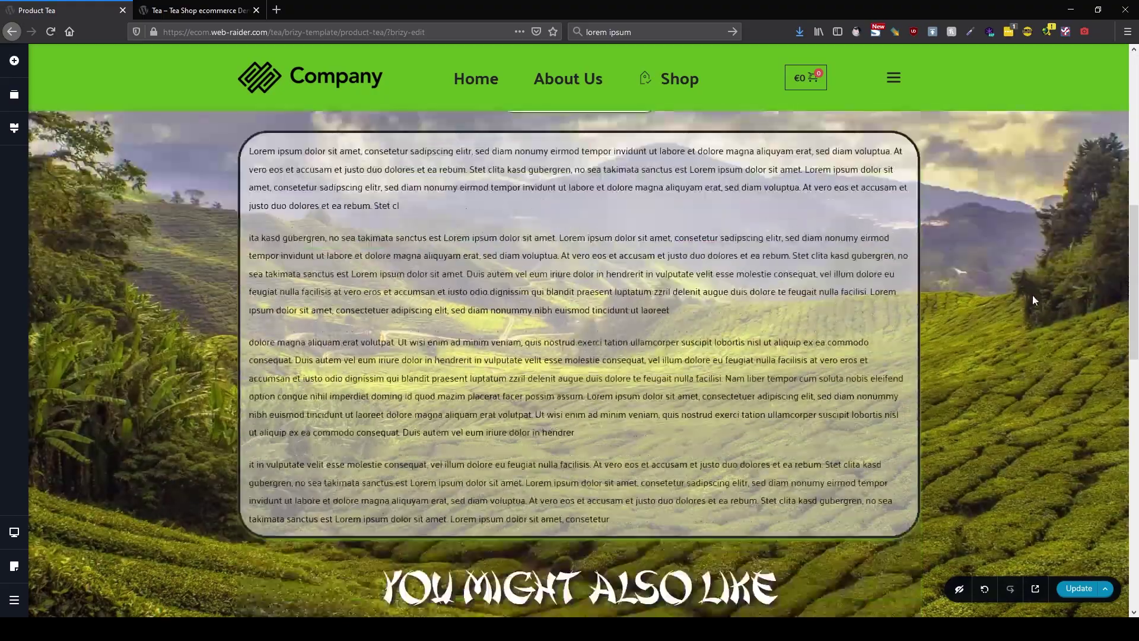
{"action": "scroll", "coordinate": [1038, 342], "scroll_direction": "down", "scroll_amount": 1}
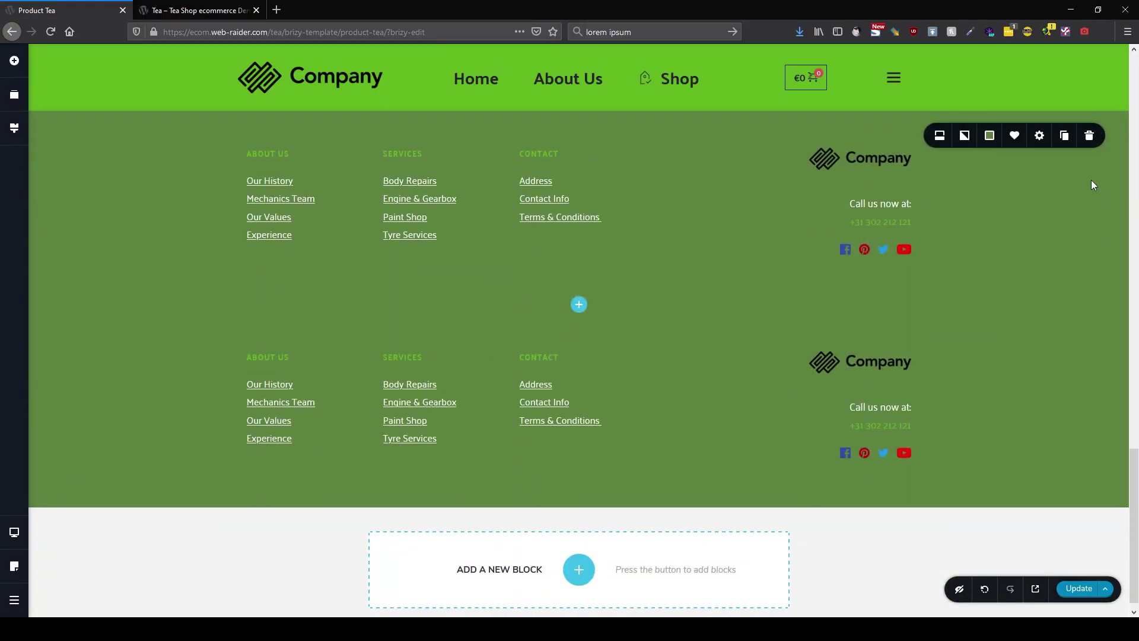
{"action": "left_click", "coordinate": [1090, 133]}
{"action": "scroll", "coordinate": [1008, 332], "scroll_direction": "up", "scroll_amount": 2}
{"action": "scroll", "coordinate": [1009, 329], "scroll_direction": "up", "scroll_amount": 15}
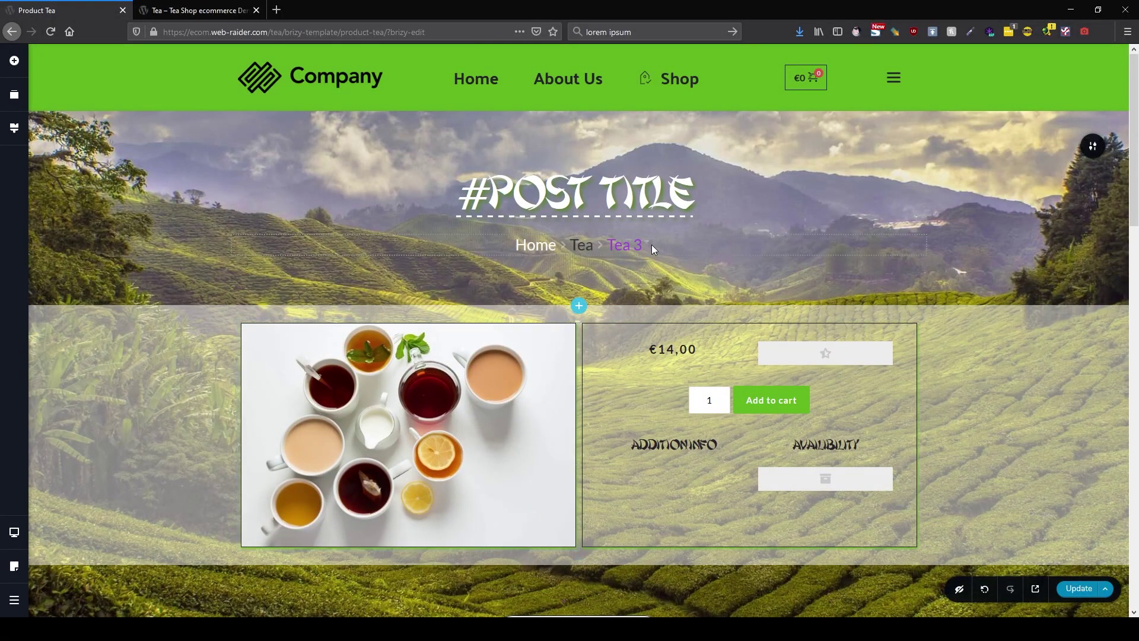
{"action": "left_click", "coordinate": [1079, 588]}
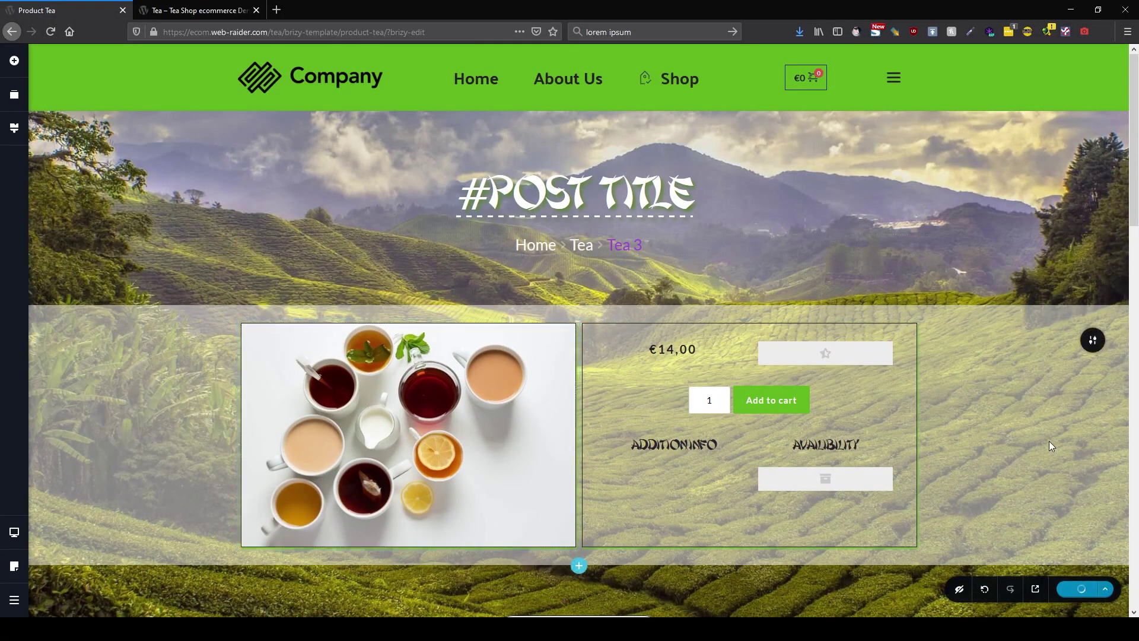
Open the live Shop page in a new tab, go to its page 2 and open the Tea 3 product.
{"action": "middle_click", "coordinate": [673, 88]}
{"action": "left_click", "coordinate": [178, 10]}
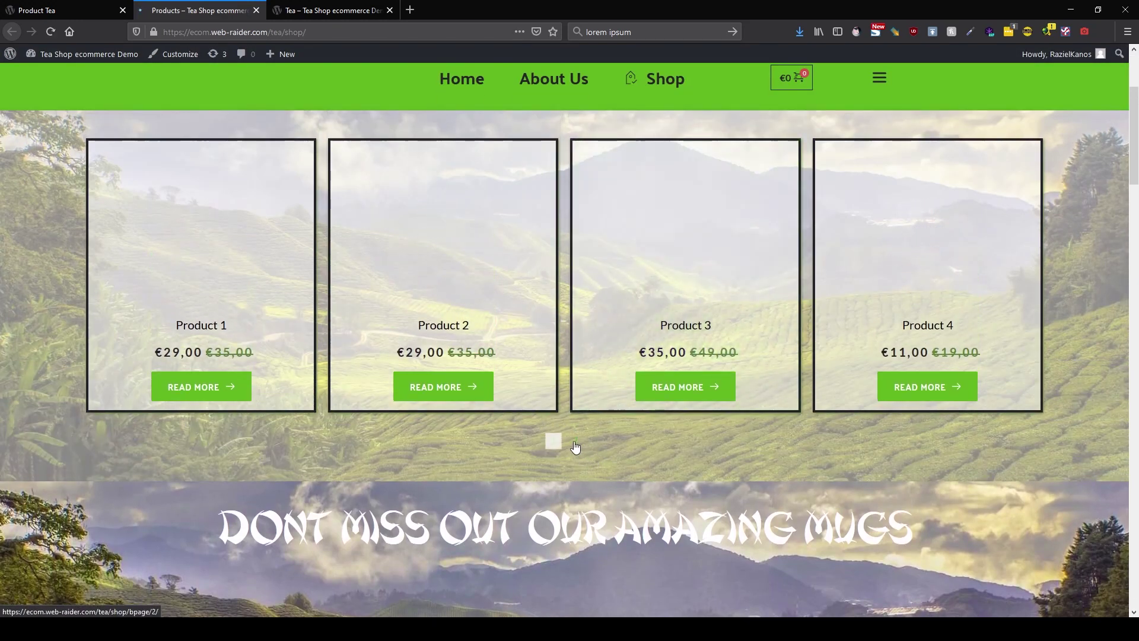
{"action": "left_click", "coordinate": [575, 444]}
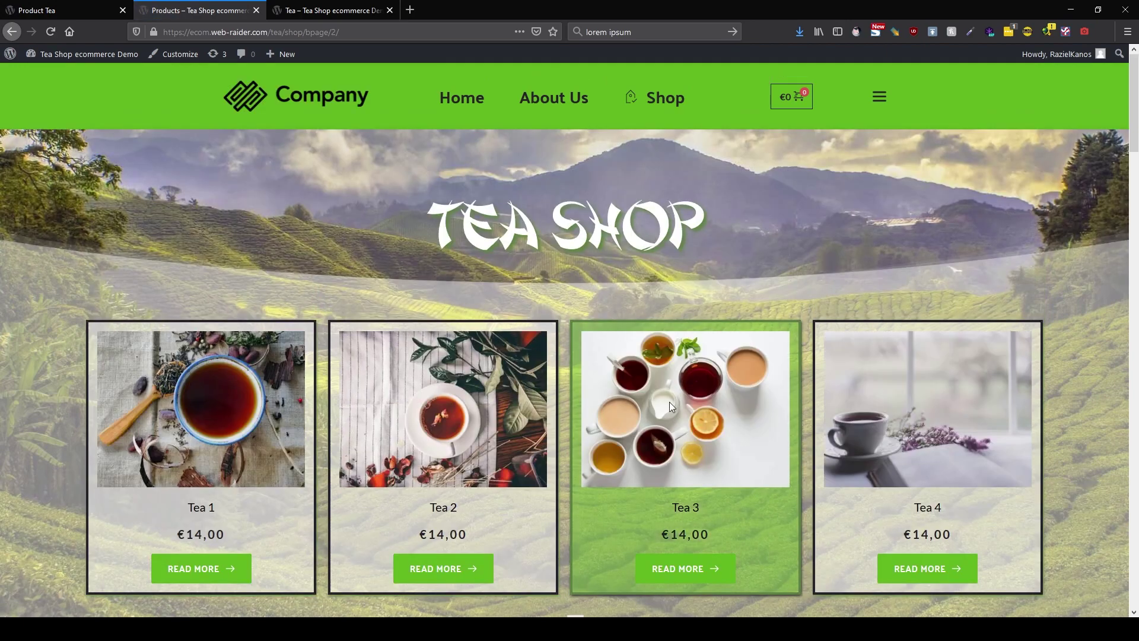
{"action": "left_click", "coordinate": [717, 564]}
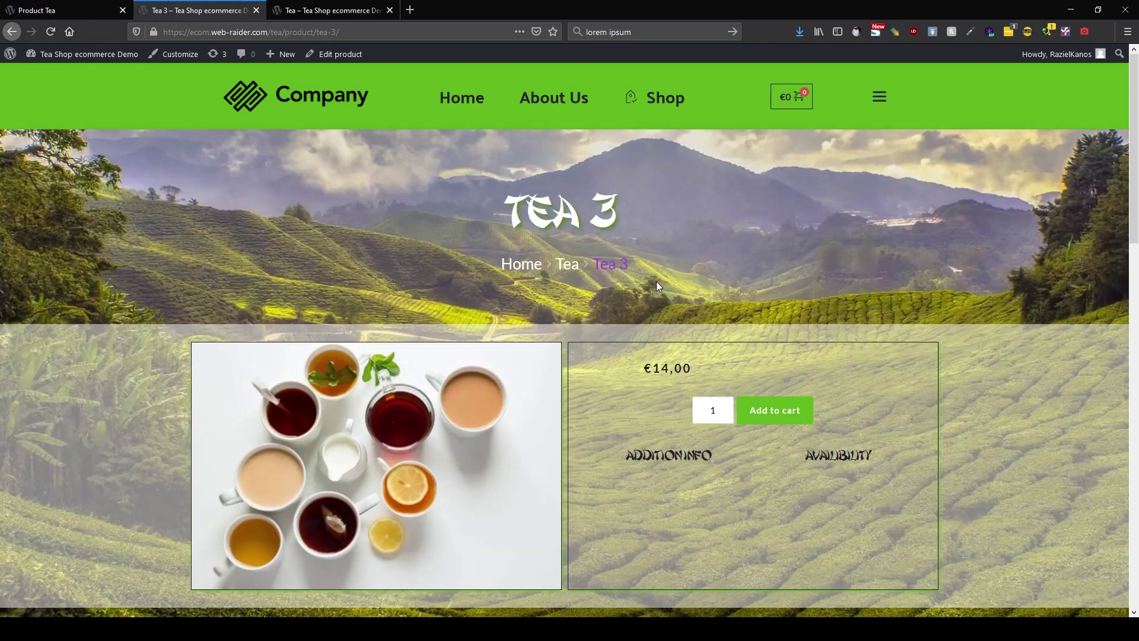
Review the Tea 3 page, switching between its Description and Comments tabs and checking the related products.
{"action": "scroll", "coordinate": [656, 281], "scroll_direction": "down", "scroll_amount": 6}
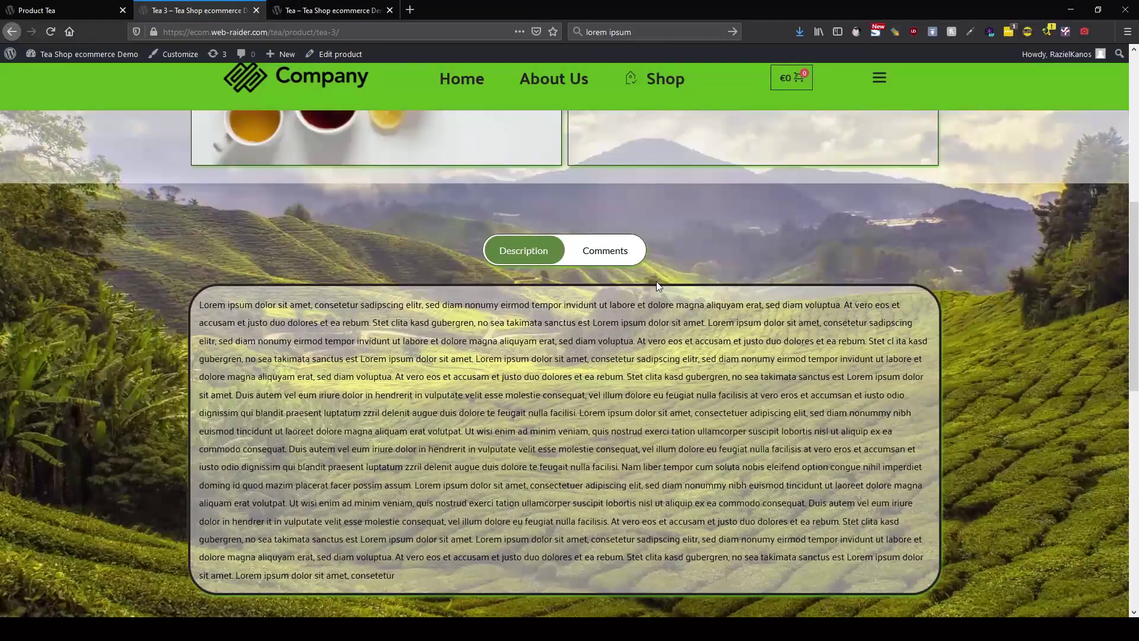
{"action": "left_click", "coordinate": [608, 258]}
{"action": "left_click", "coordinate": [526, 255]}
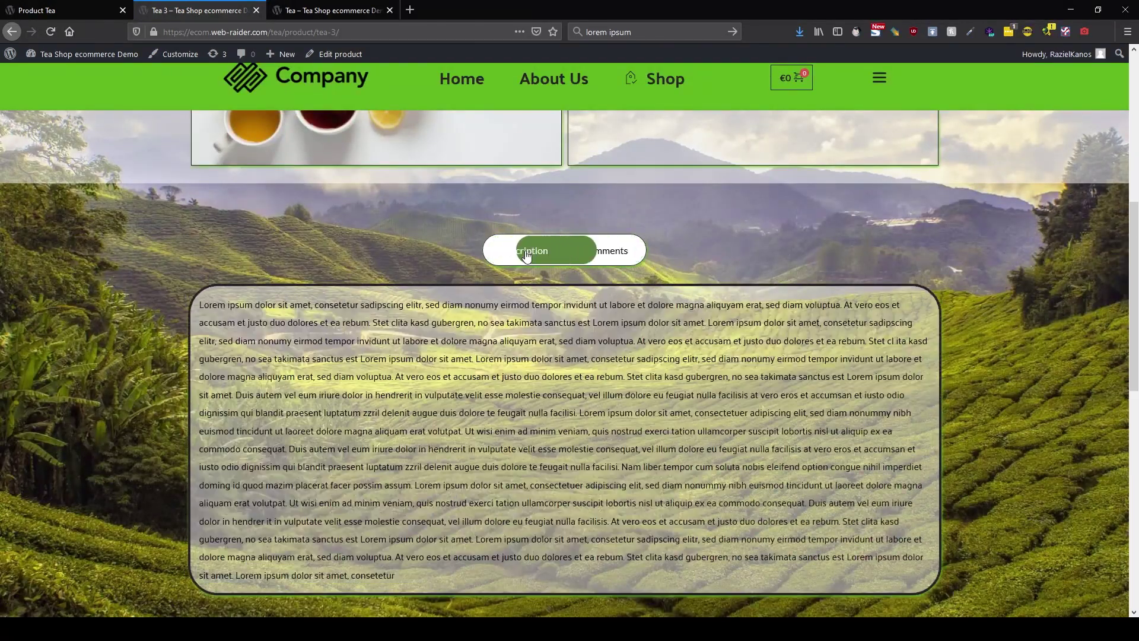
{"action": "left_click", "coordinate": [597, 254]}
{"action": "scroll", "coordinate": [474, 332], "scroll_direction": "down", "scroll_amount": 4}
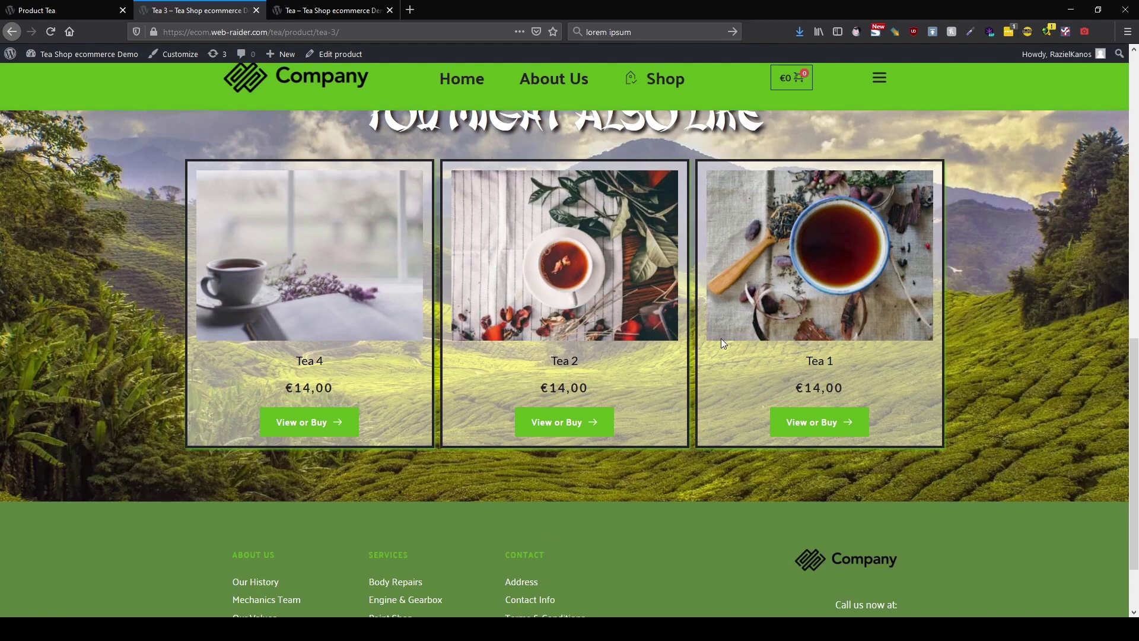
Return to the shop listing, go to its first page and open the Product 3 mug.
{"action": "scroll", "coordinate": [721, 338], "scroll_direction": "up", "scroll_amount": 4}
{"action": "key", "text": "alt+Left"}
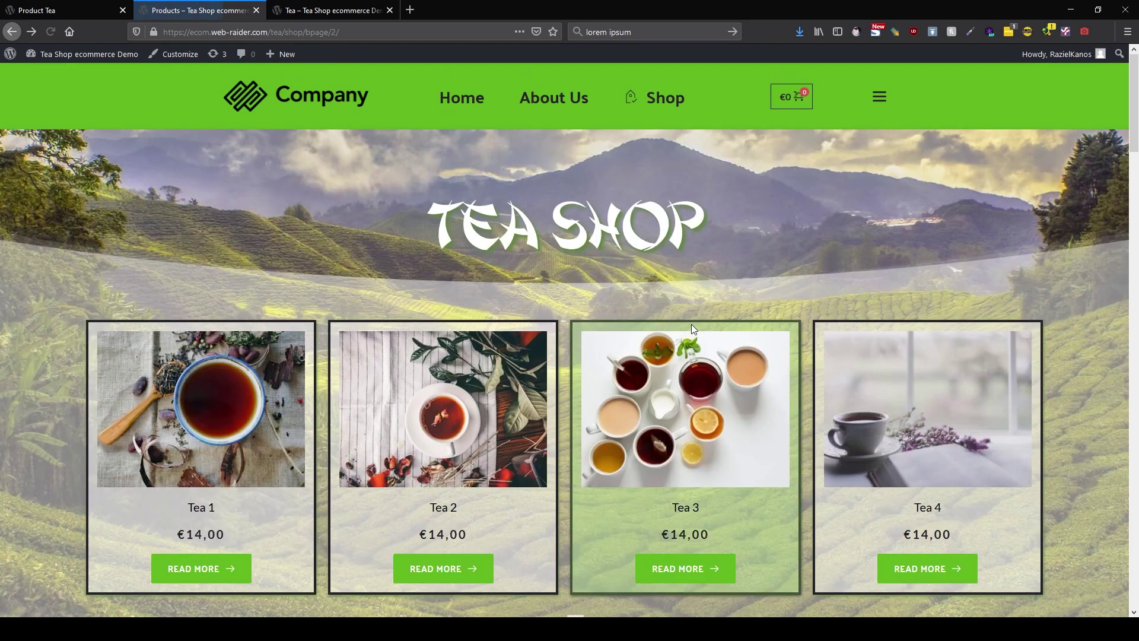
{"action": "scroll", "coordinate": [691, 328], "scroll_direction": "down", "scroll_amount": 4}
{"action": "left_click", "coordinate": [551, 383]}
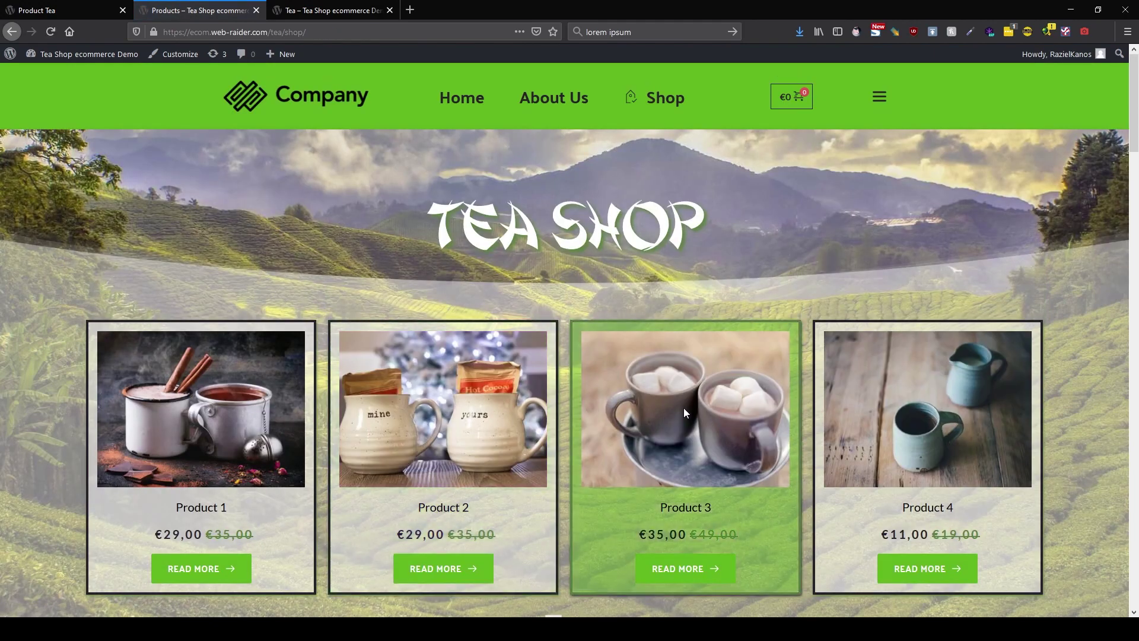
{"action": "left_click", "coordinate": [683, 571]}
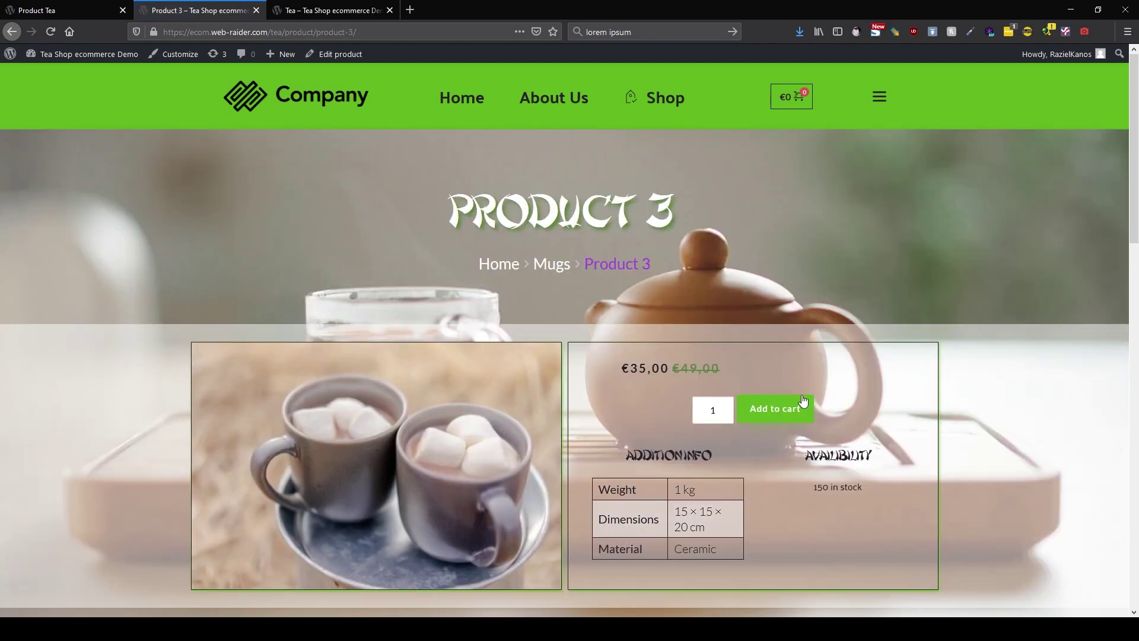
Review the Product 3 page down to its related products, and check the Home page and the Tea category page.
{"action": "scroll", "coordinate": [694, 293], "scroll_direction": "down", "scroll_amount": 15}
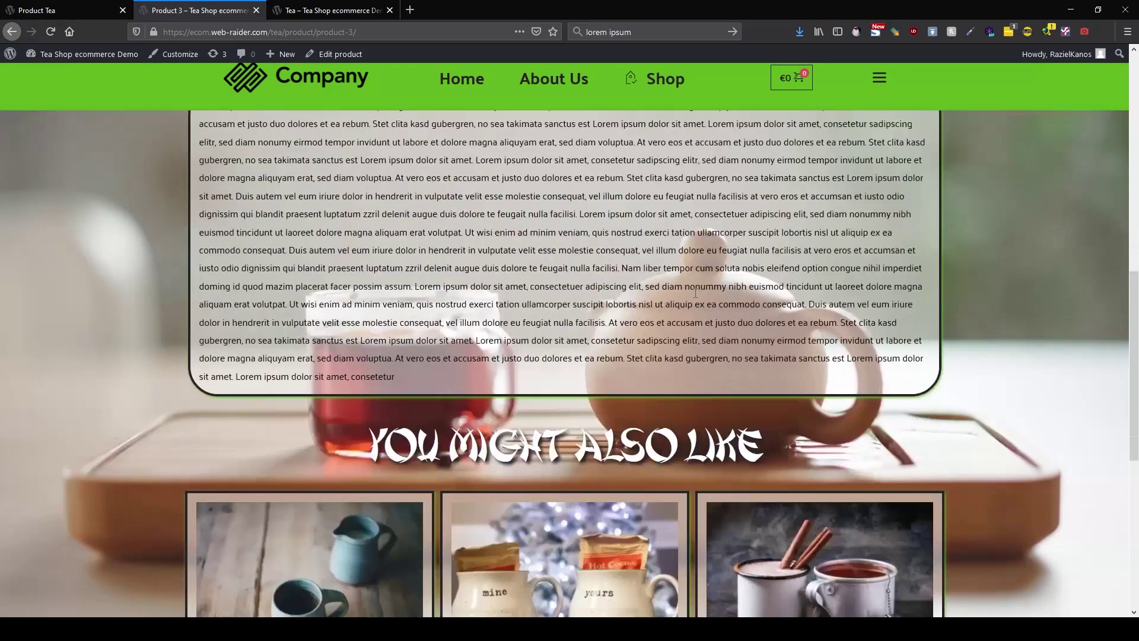
{"action": "scroll", "coordinate": [696, 297], "scroll_direction": "up", "scroll_amount": 15}
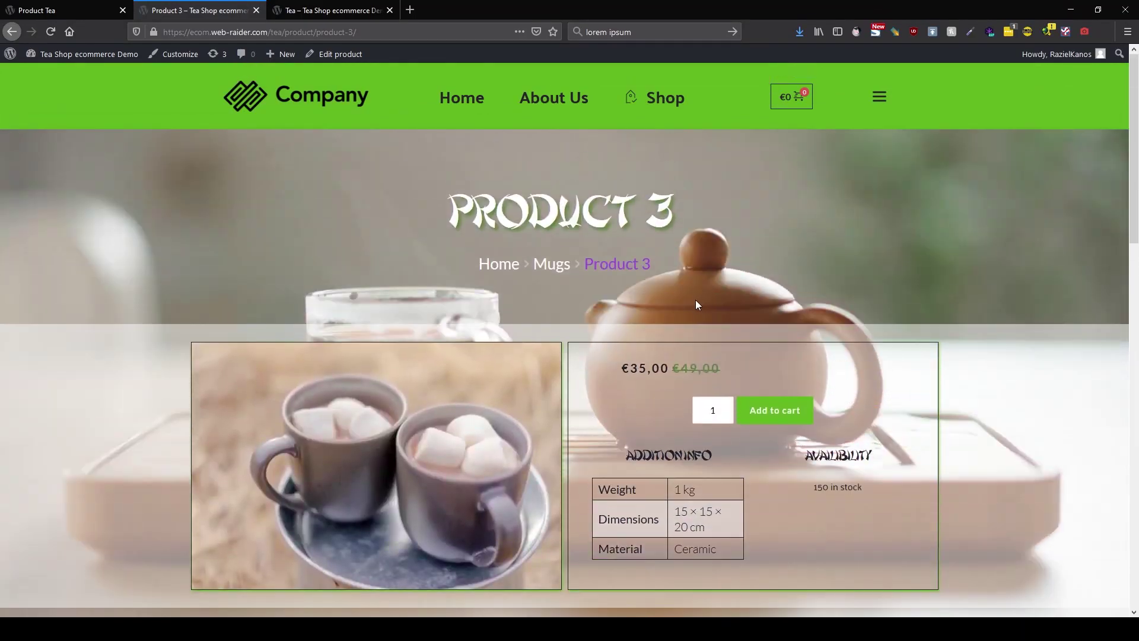
{"action": "left_click", "coordinate": [461, 98]}
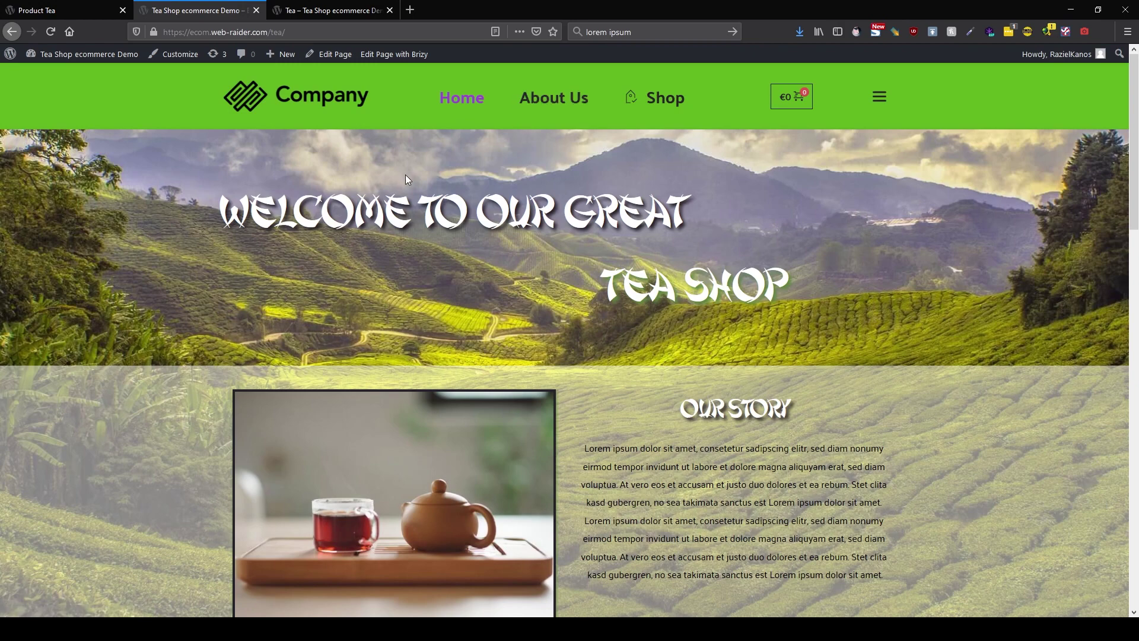
{"action": "left_click", "coordinate": [307, 11]}
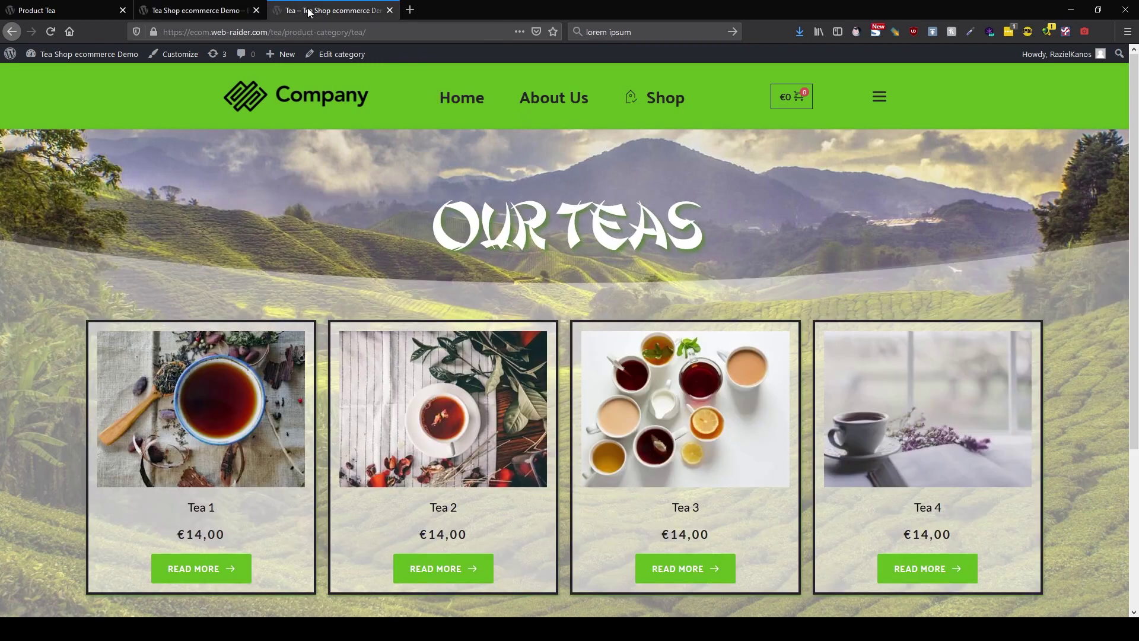
{"action": "left_click", "coordinate": [222, 11]}
Leave the Product Tea template's Brizy editor for its WordPress settings and start a new template.
{"action": "left_click", "coordinate": [56, 11]}
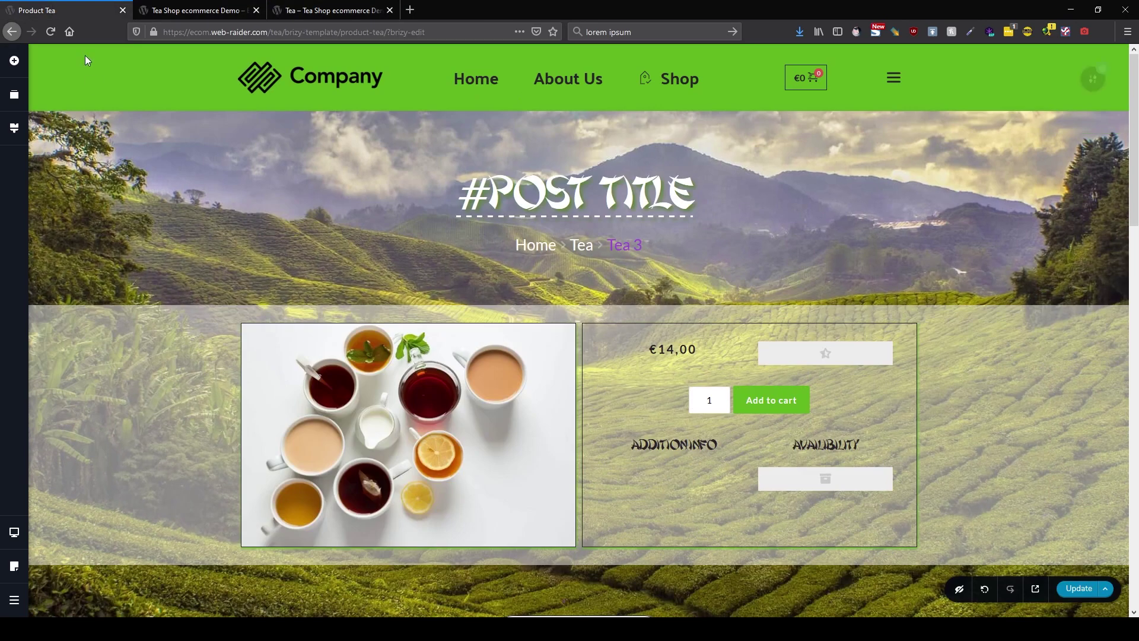
{"action": "left_click", "coordinate": [14, 599]}
{"action": "left_click", "coordinate": [94, 594]}
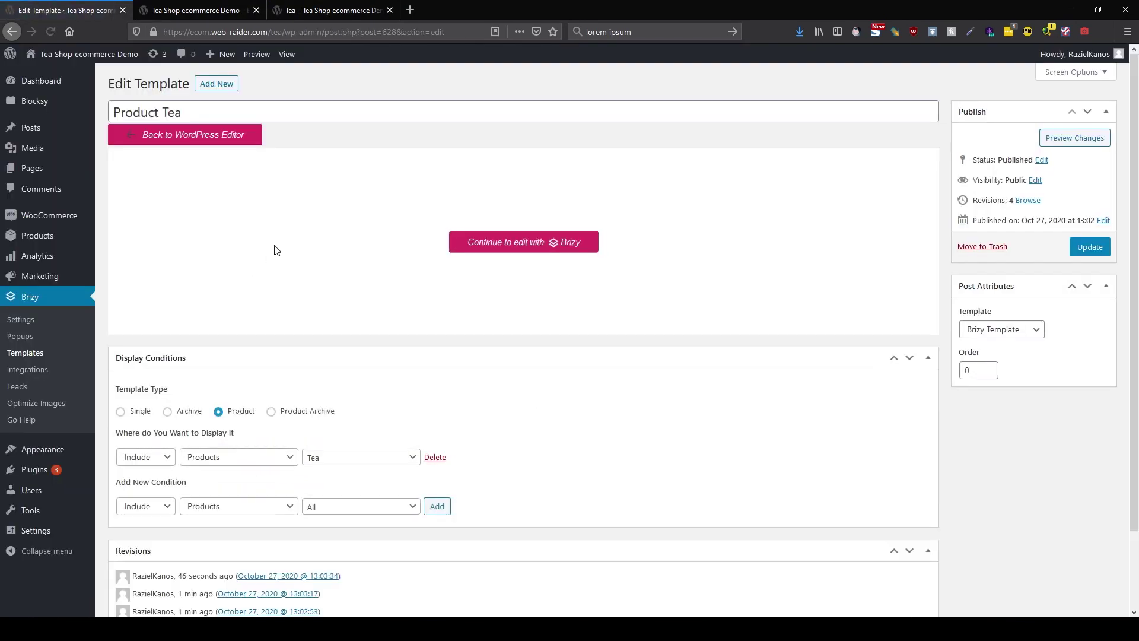
{"action": "left_click", "coordinate": [225, 86]}
Examine the new template's Product Archive and Product types, looking through the categories, specific products and authors available as Product display conditions.
{"action": "left_click", "coordinate": [305, 224]}
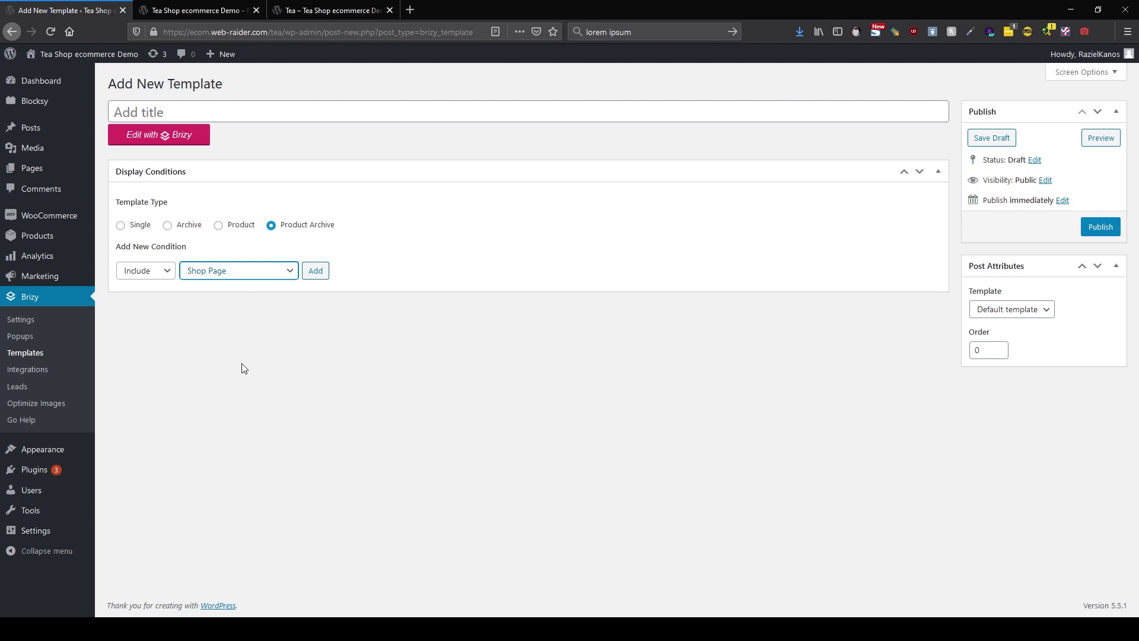
{"action": "left_click", "coordinate": [218, 225]}
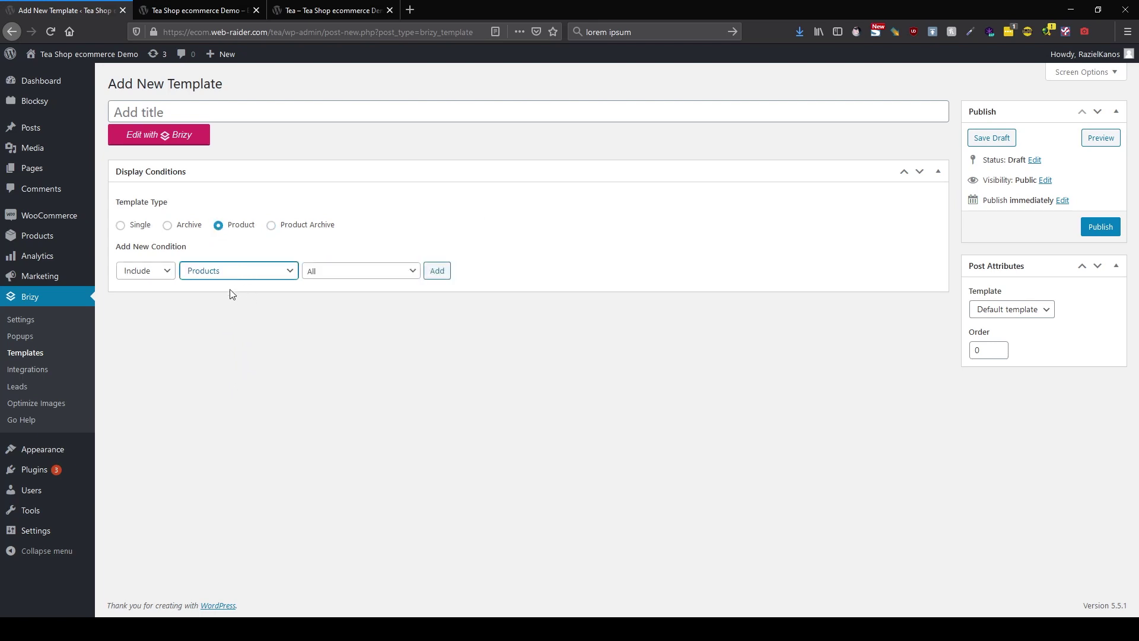
{"action": "left_click", "coordinate": [319, 274]}
{"action": "scroll", "coordinate": [358, 385], "scroll_direction": "down", "scroll_amount": 5}
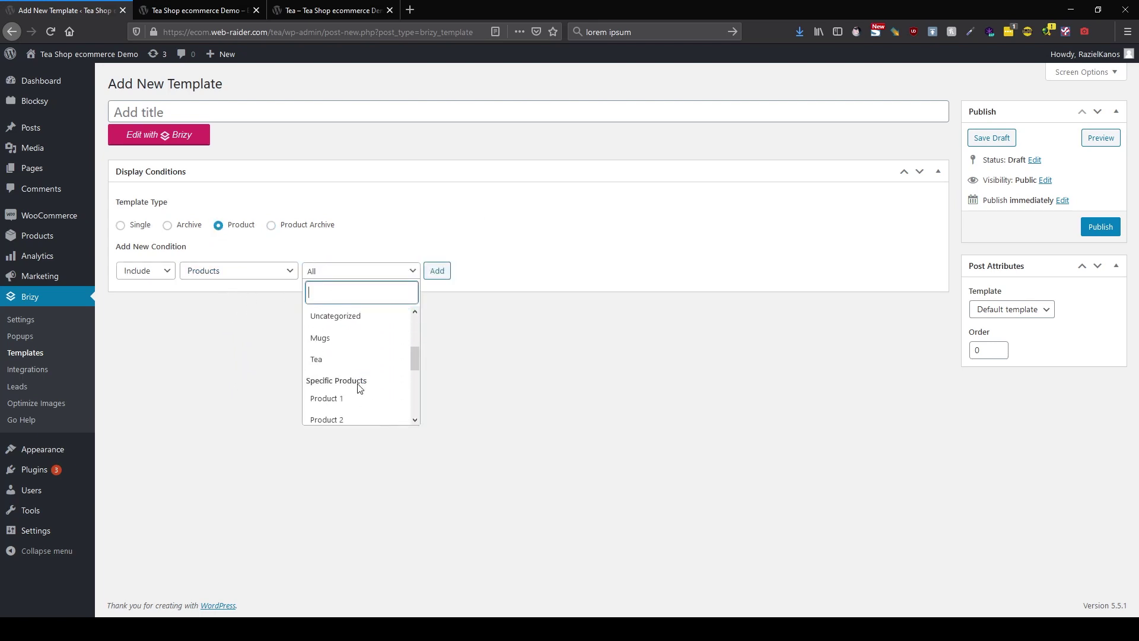
{"action": "scroll", "coordinate": [364, 344], "scroll_direction": "down", "scroll_amount": 2}
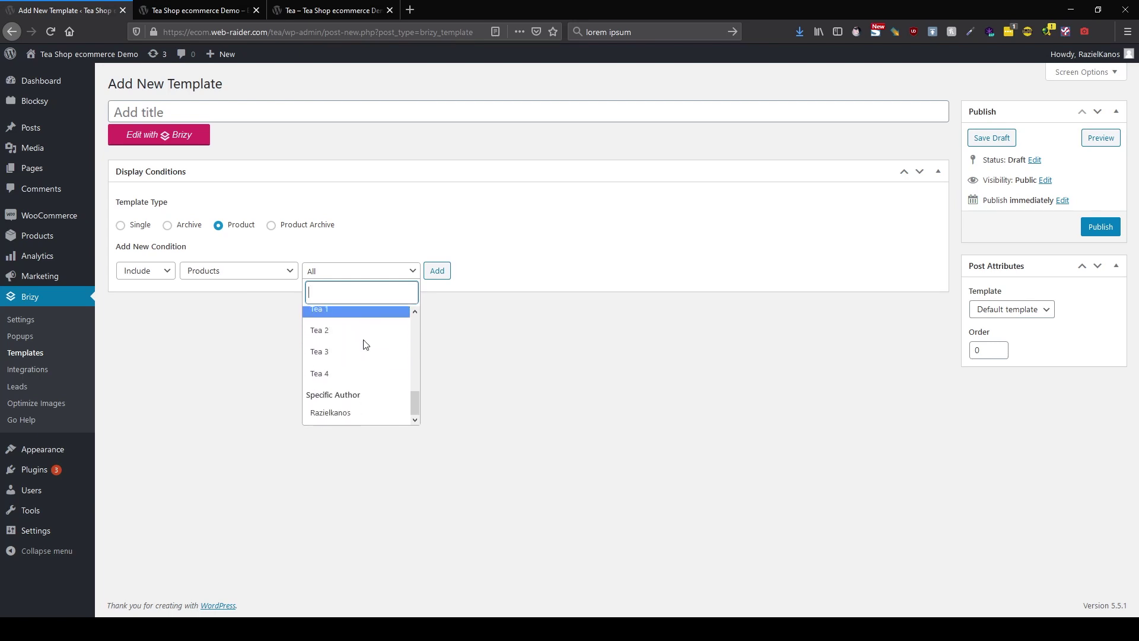
{"action": "scroll", "coordinate": [364, 345], "scroll_direction": "up", "scroll_amount": 3}
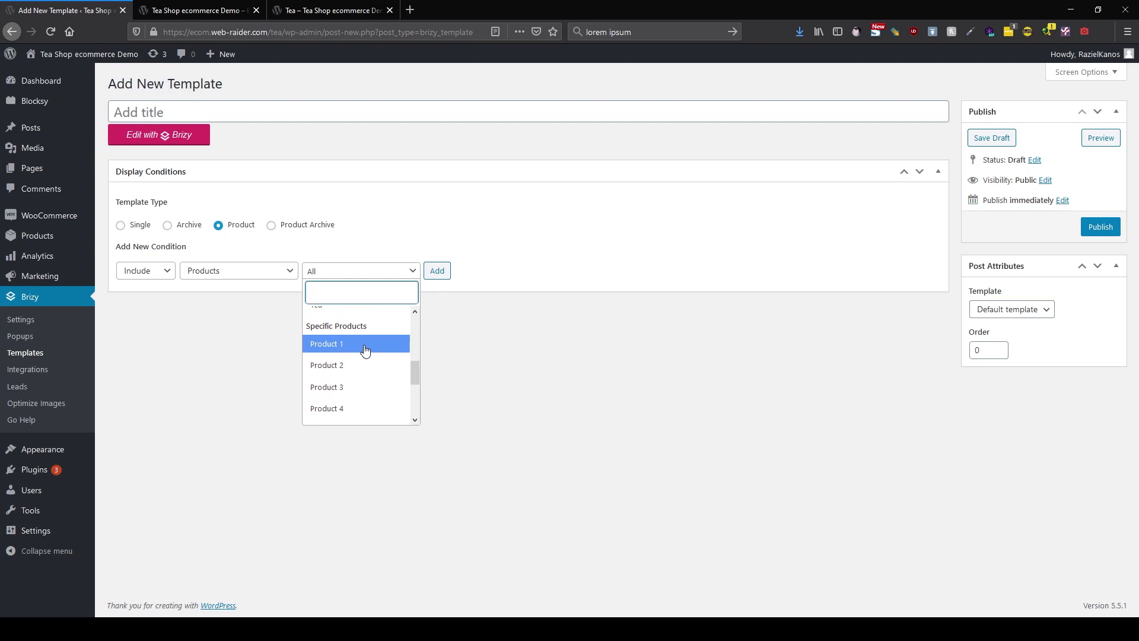
{"action": "scroll", "coordinate": [365, 348], "scroll_direction": "down", "scroll_amount": 3}
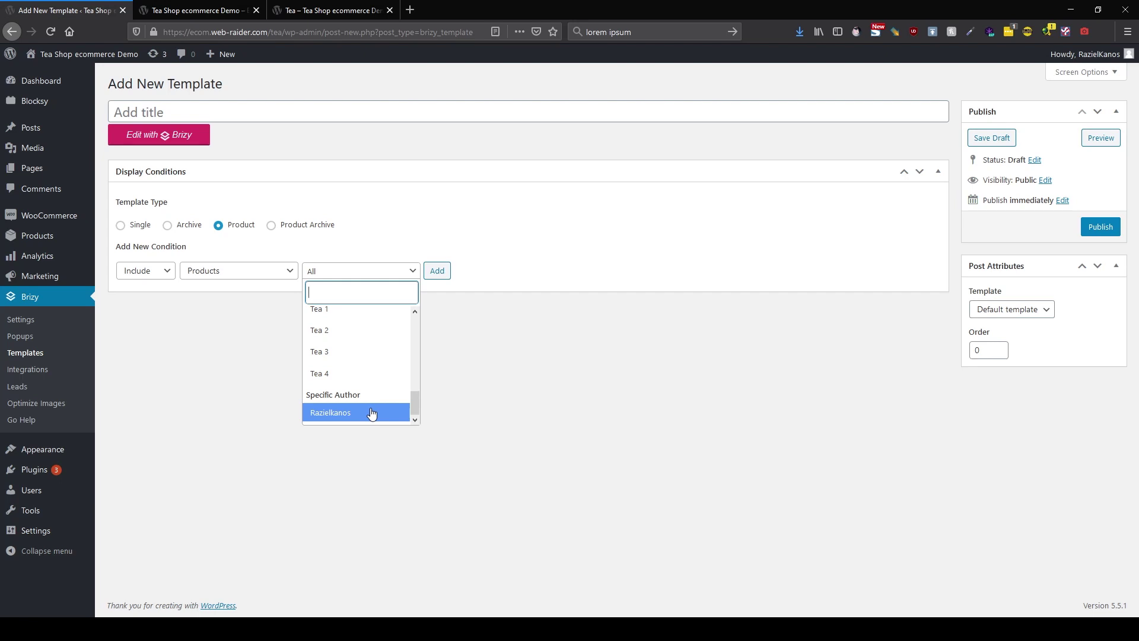
Examine the display condition choices for the Archive and Single template types.
{"action": "left_click", "coordinate": [188, 226]}
{"action": "left_click", "coordinate": [236, 274]}
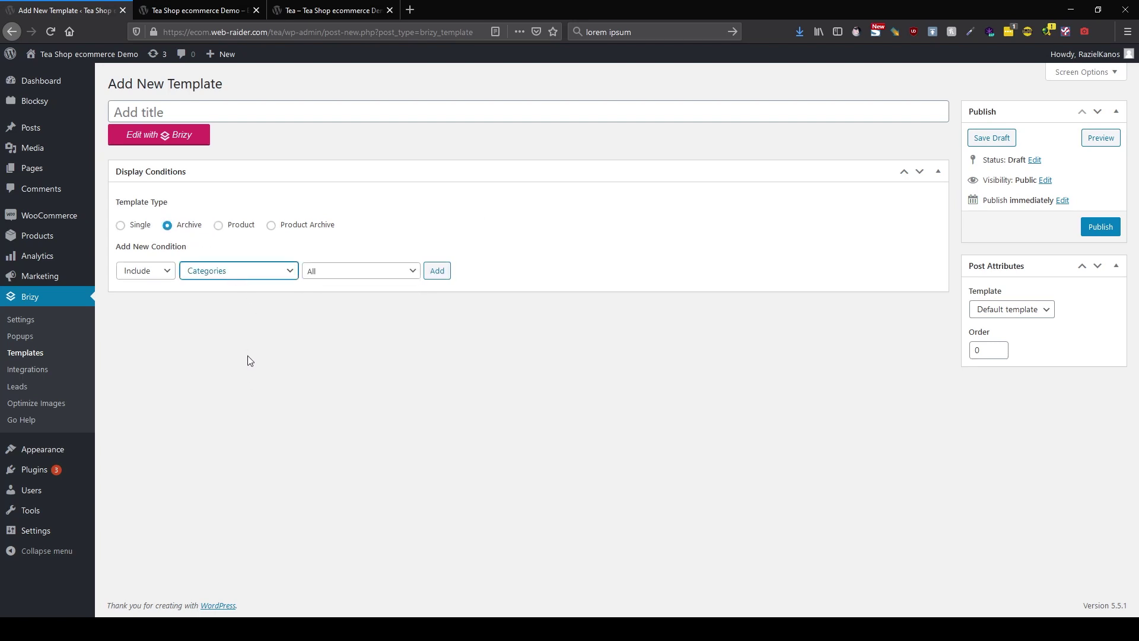
{"action": "left_click", "coordinate": [121, 226]}
{"action": "left_click", "coordinate": [415, 341]}
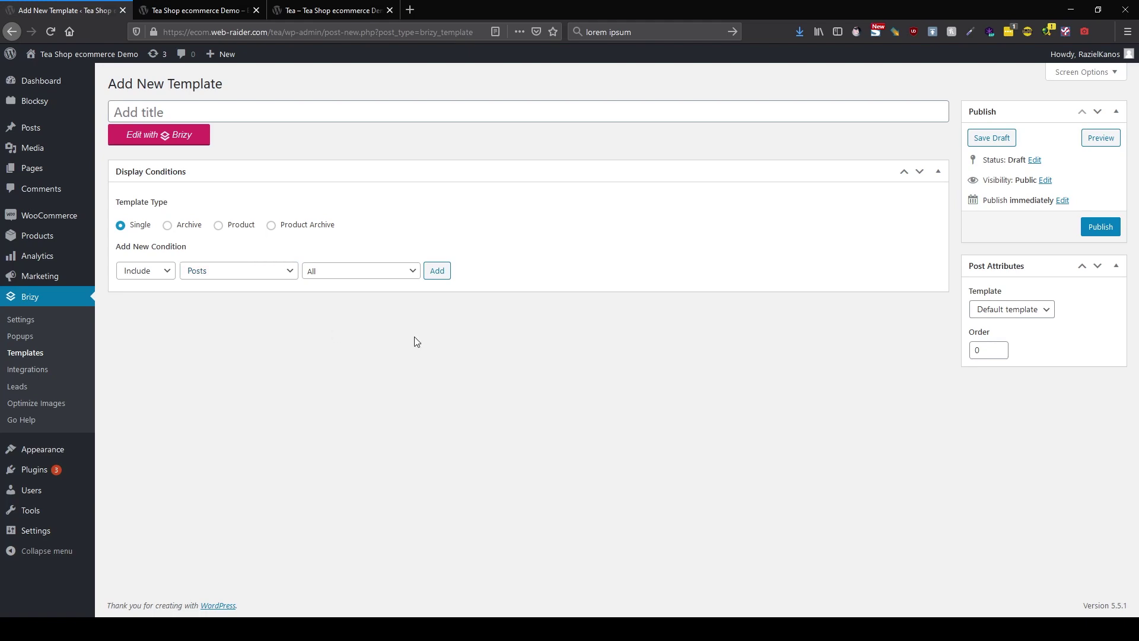
Open Account details from the live Tea category page's side menu and review the My account form.
{"action": "left_click", "coordinate": [320, 10]}
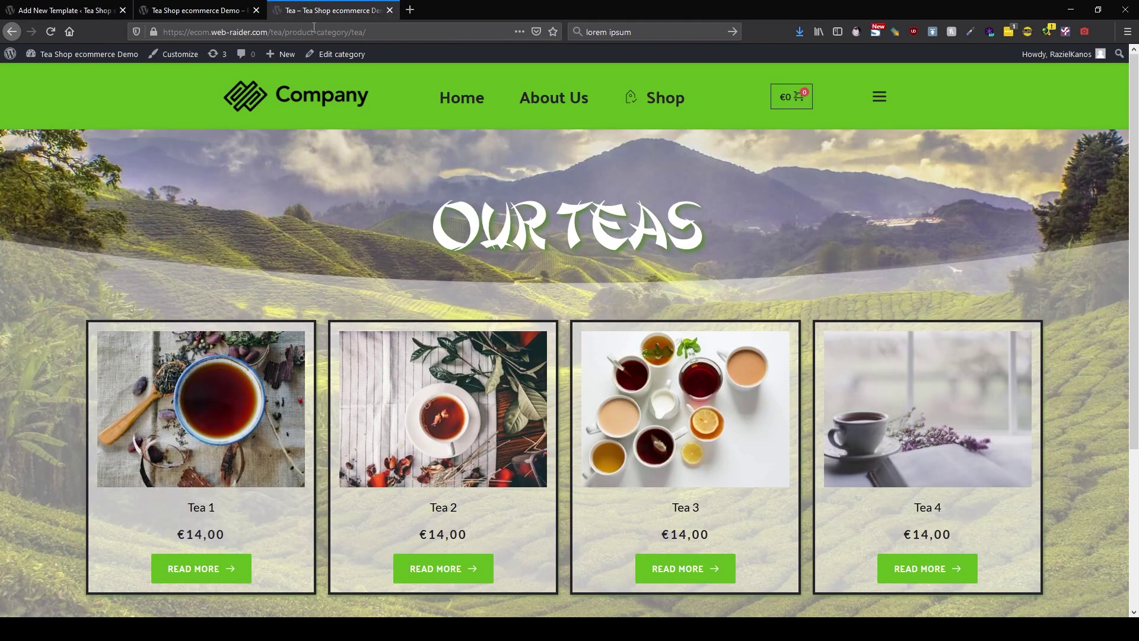
{"action": "left_click", "coordinate": [880, 101]}
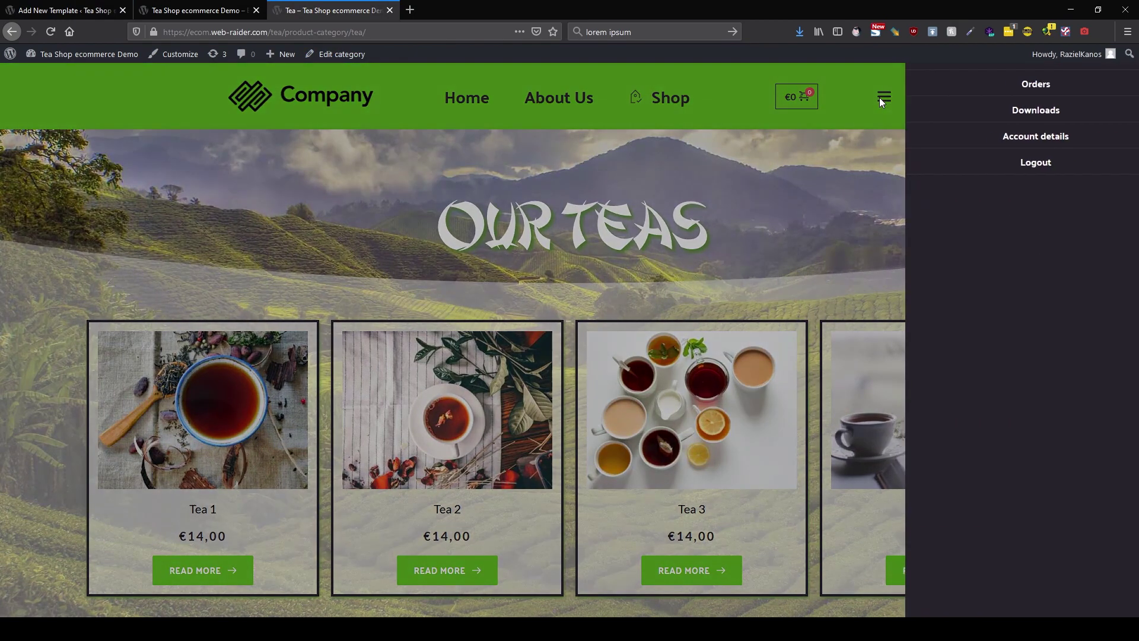
{"action": "left_click", "coordinate": [1009, 142]}
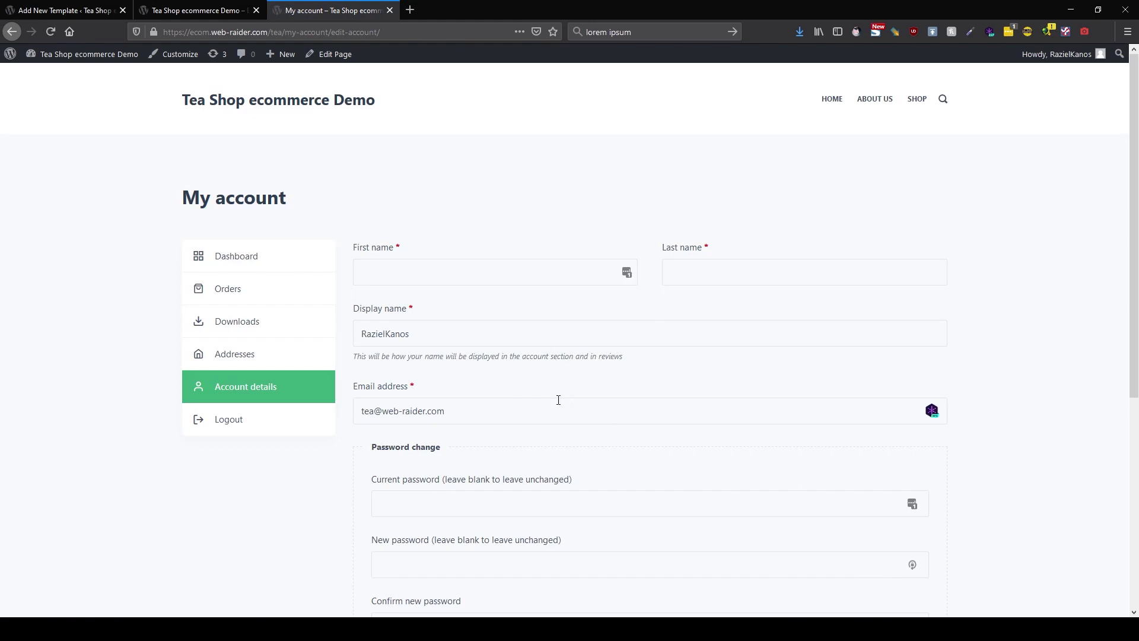
{"action": "scroll", "coordinate": [557, 395], "scroll_direction": "down", "scroll_amount": 4}
{"action": "scroll", "coordinate": [558, 395], "scroll_direction": "down", "scroll_amount": 2}
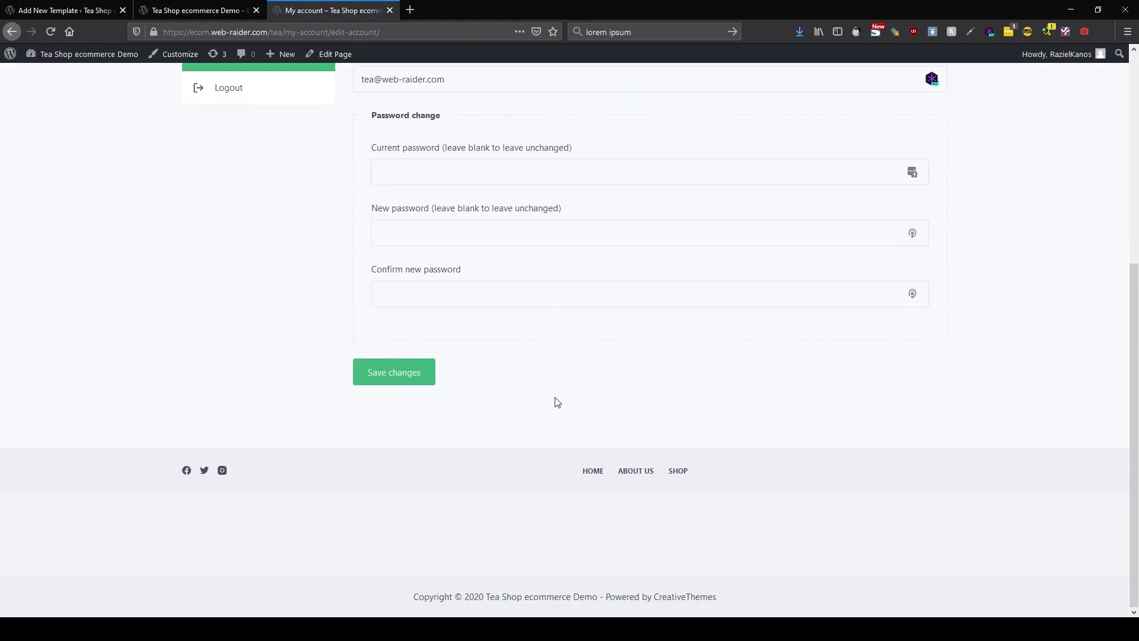
{"action": "scroll", "coordinate": [617, 378], "scroll_direction": "up", "scroll_amount": 7}
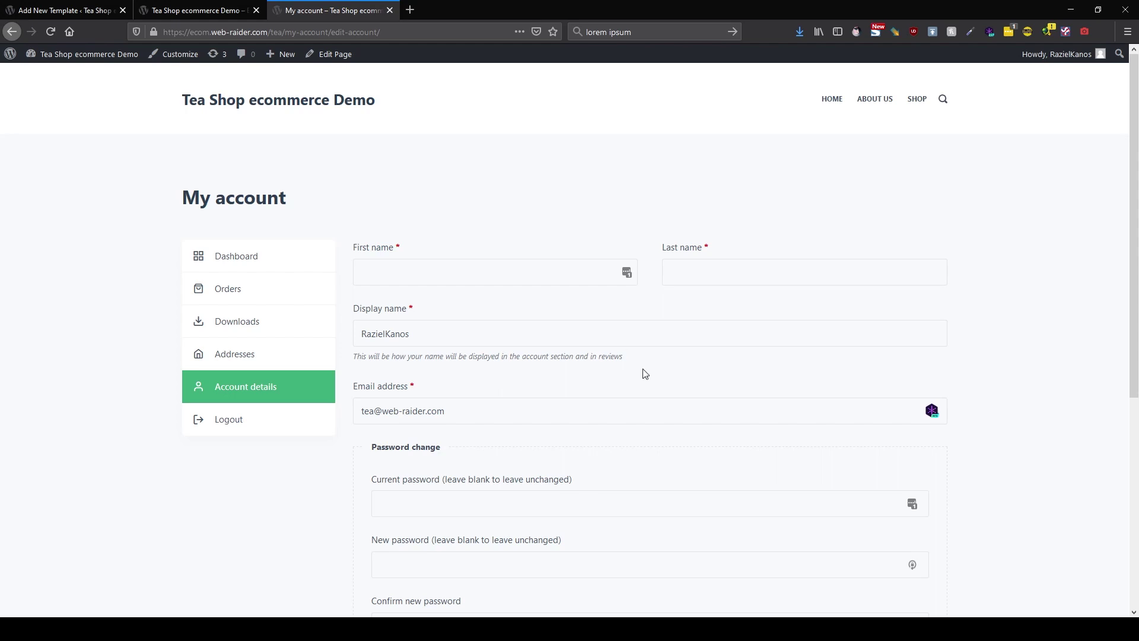
Search the web for "woocommerce shortcuts" in a new tab and open the "Shortcodes included with WooCommerce" result in another tab.
{"action": "left_click", "coordinate": [410, 10]}
{"action": "left_click", "coordinate": [636, 31]}
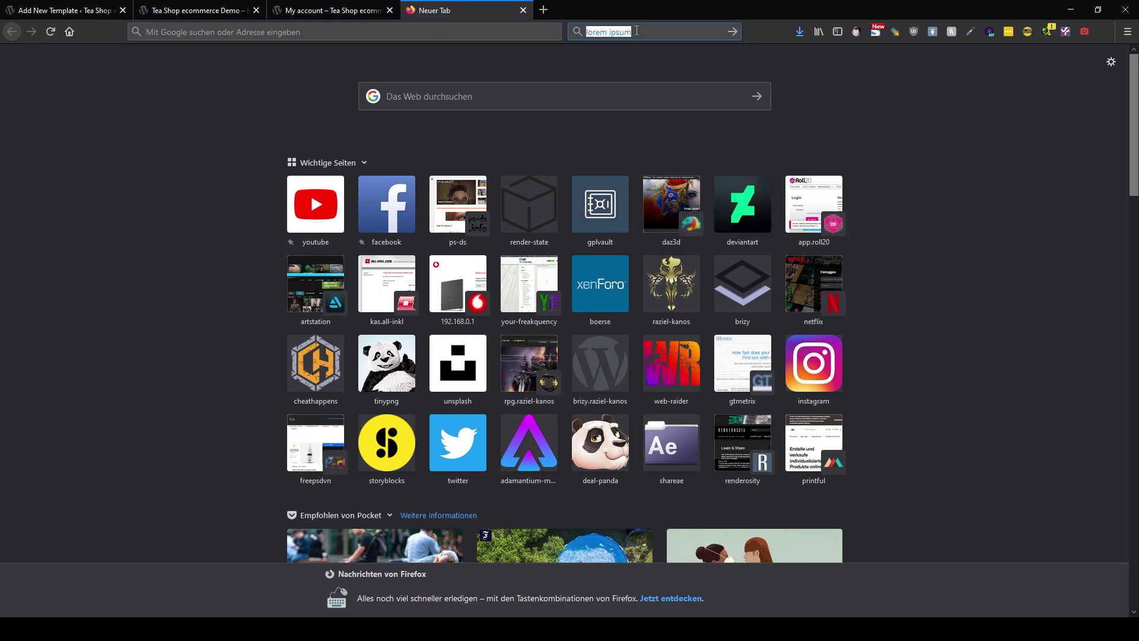
{"action": "type", "text": "woocommerce shortcuts"}
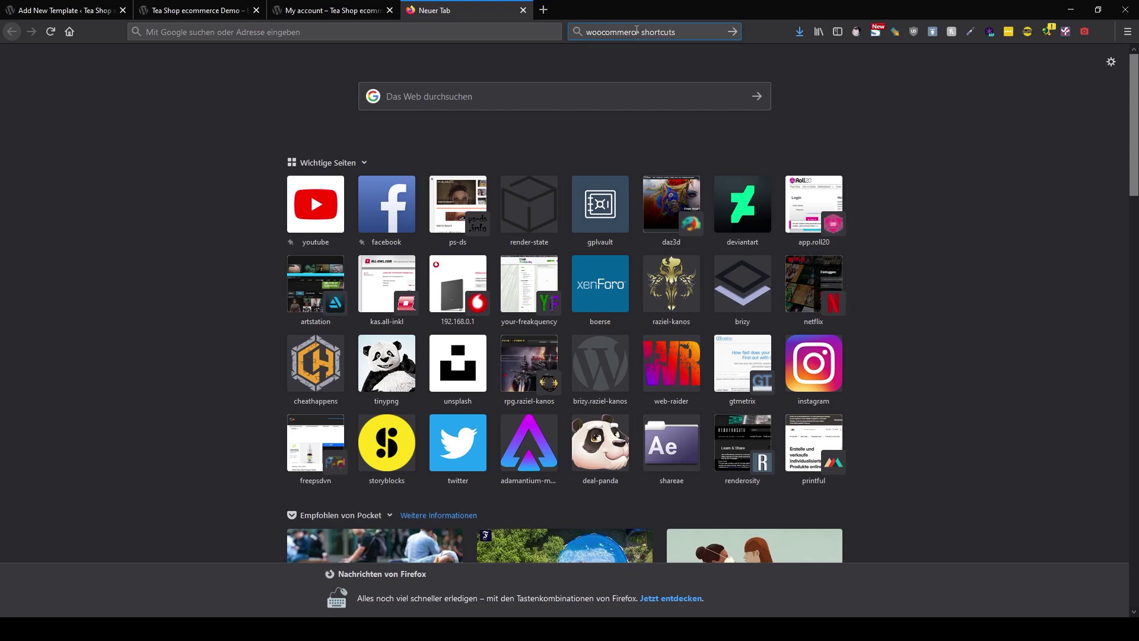
{"action": "key", "text": "Return"}
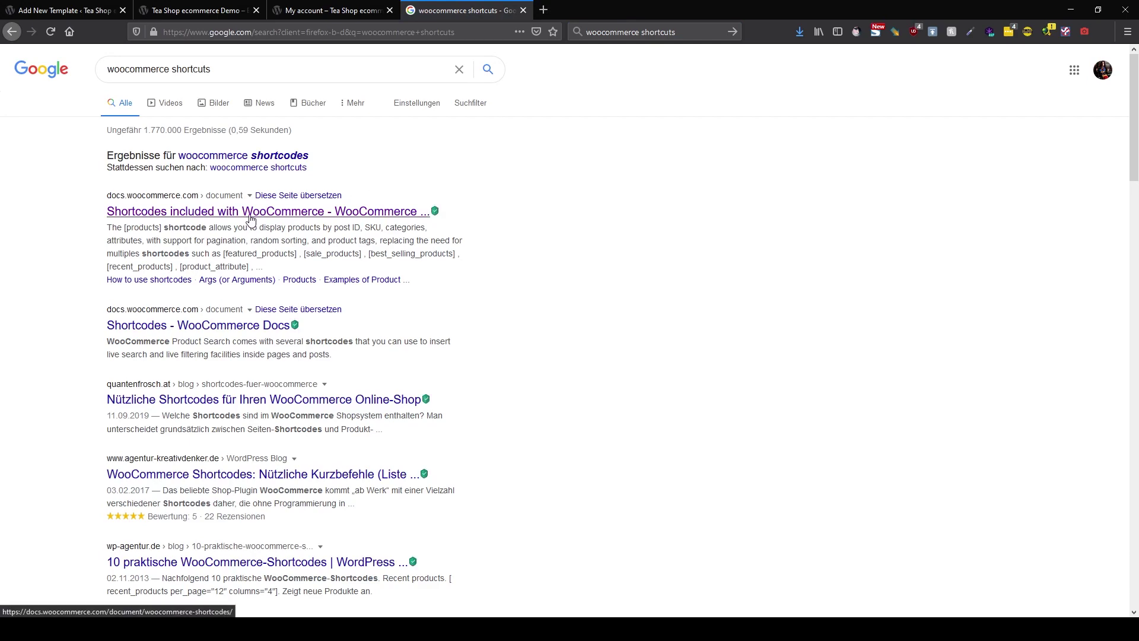
{"action": "middle_click", "coordinate": [250, 219]}
Return to the My account page and look over its account details and password fields.
{"action": "left_click", "coordinate": [331, 10]}
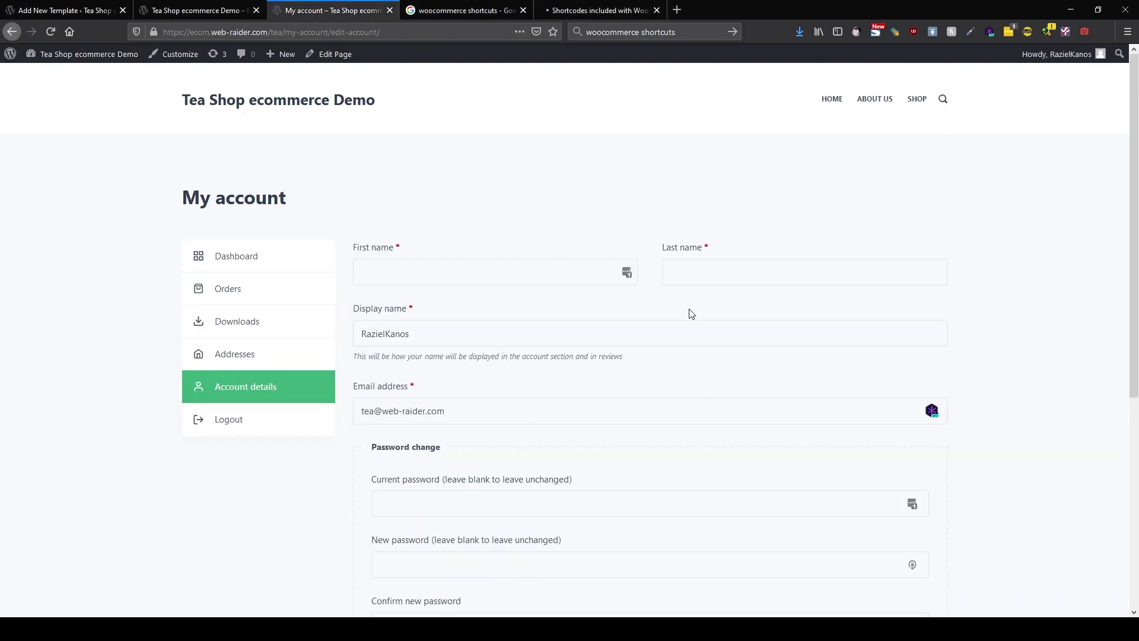
{"action": "scroll", "coordinate": [542, 326], "scroll_direction": "down", "scroll_amount": 3}
{"action": "scroll", "coordinate": [559, 333], "scroll_direction": "up", "scroll_amount": 2}
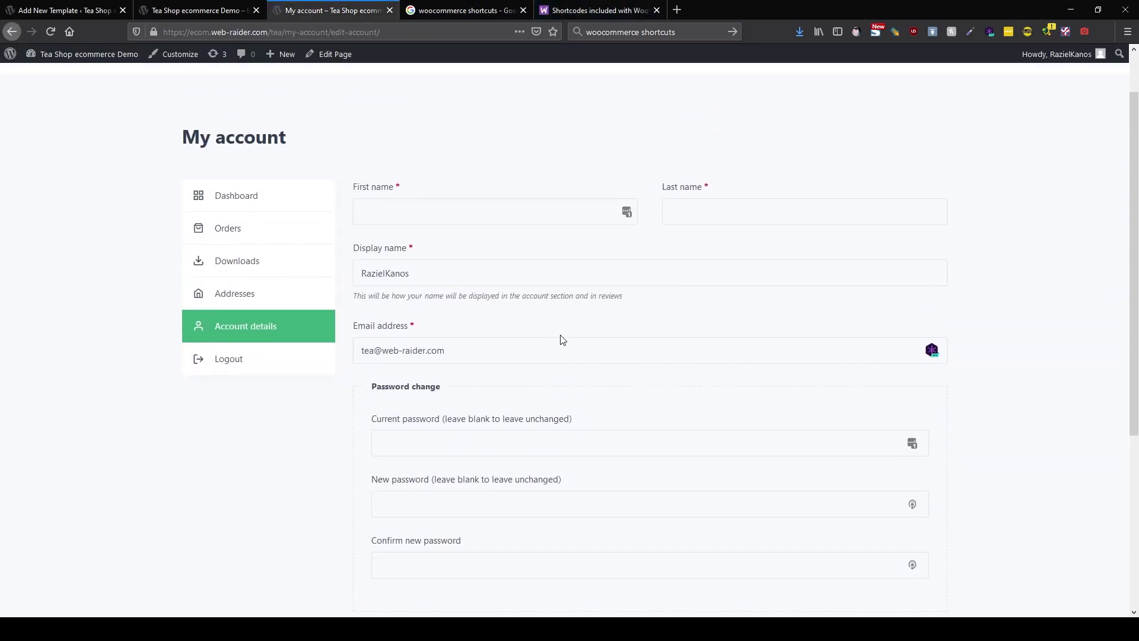
Read the WooCommerce shortcodes documentation, covering the cart, checkout, my account and order tracking shortcodes and the products shortcode examples.
{"action": "left_click", "coordinate": [579, 10]}
{"action": "scroll", "coordinate": [541, 354], "scroll_direction": "down", "scroll_amount": 12}
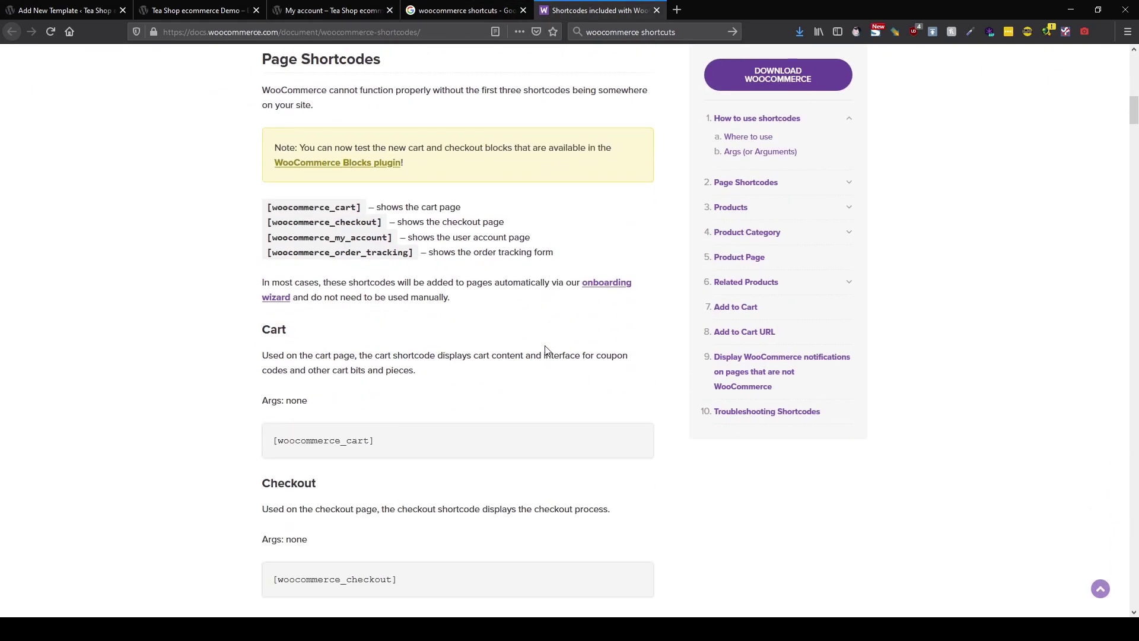
{"action": "scroll", "coordinate": [545, 349], "scroll_direction": "down", "scroll_amount": 3}
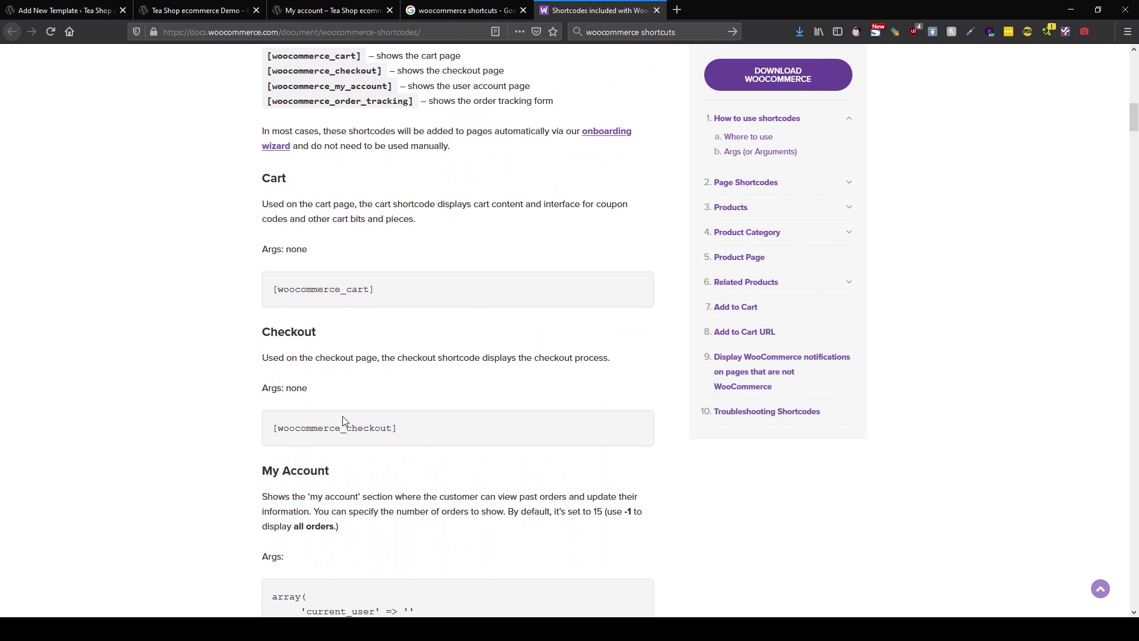
{"action": "scroll", "coordinate": [343, 423], "scroll_direction": "down", "scroll_amount": 2}
{"action": "scroll", "coordinate": [397, 320], "scroll_direction": "down", "scroll_amount": 4}
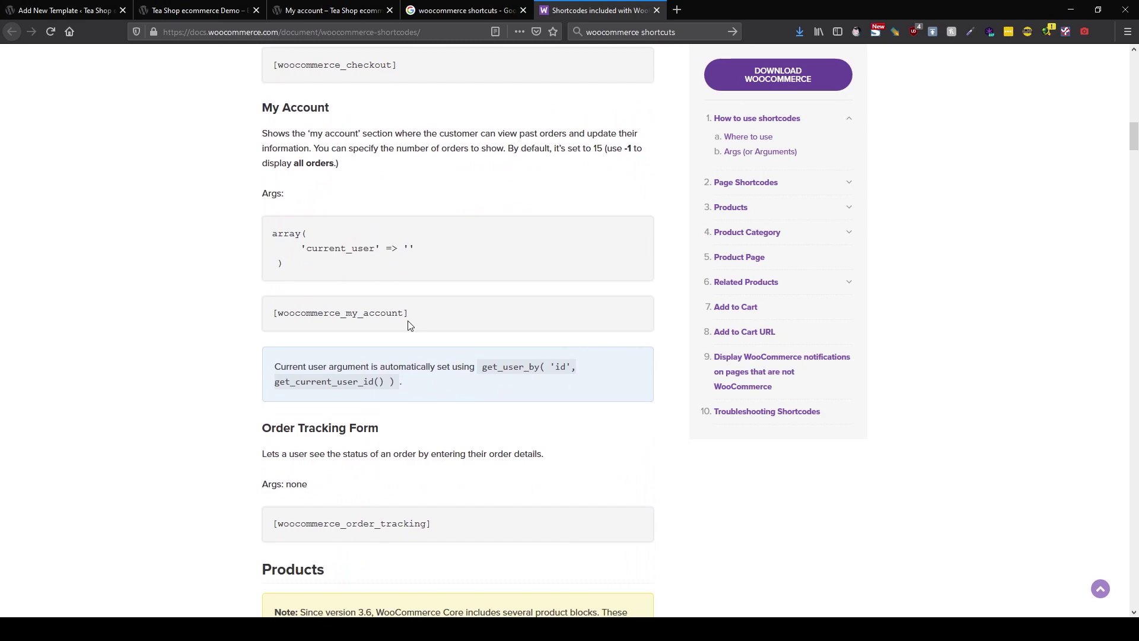
{"action": "scroll", "coordinate": [408, 325], "scroll_direction": "down", "scroll_amount": 5}
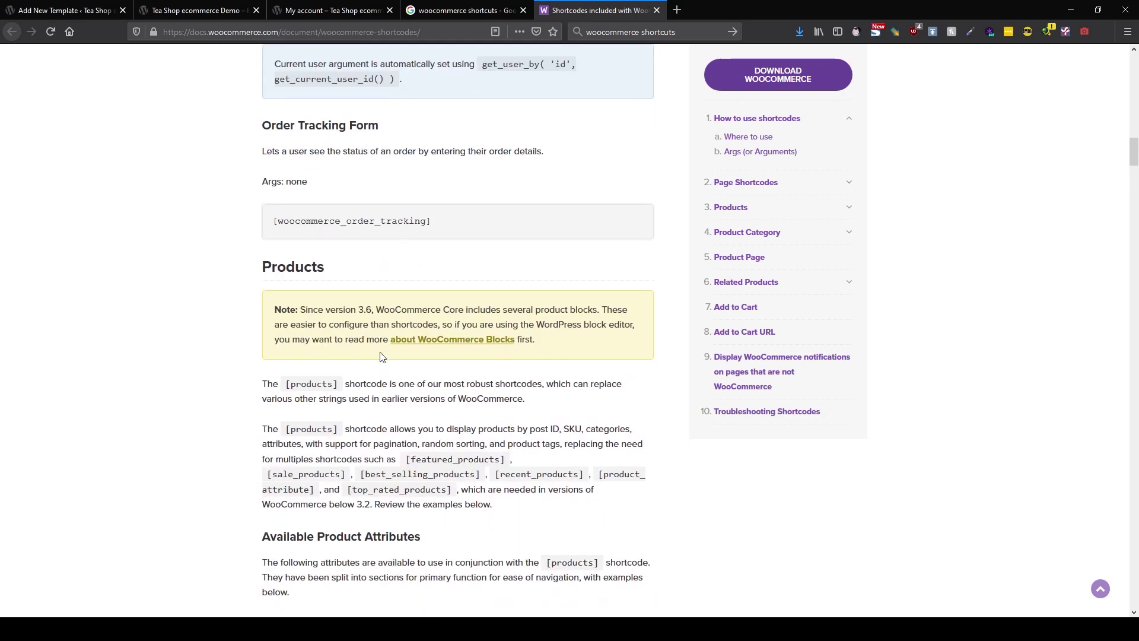
{"action": "scroll", "coordinate": [383, 359], "scroll_direction": "down", "scroll_amount": 8}
{"action": "scroll", "coordinate": [382, 360], "scroll_direction": "down", "scroll_amount": 20}
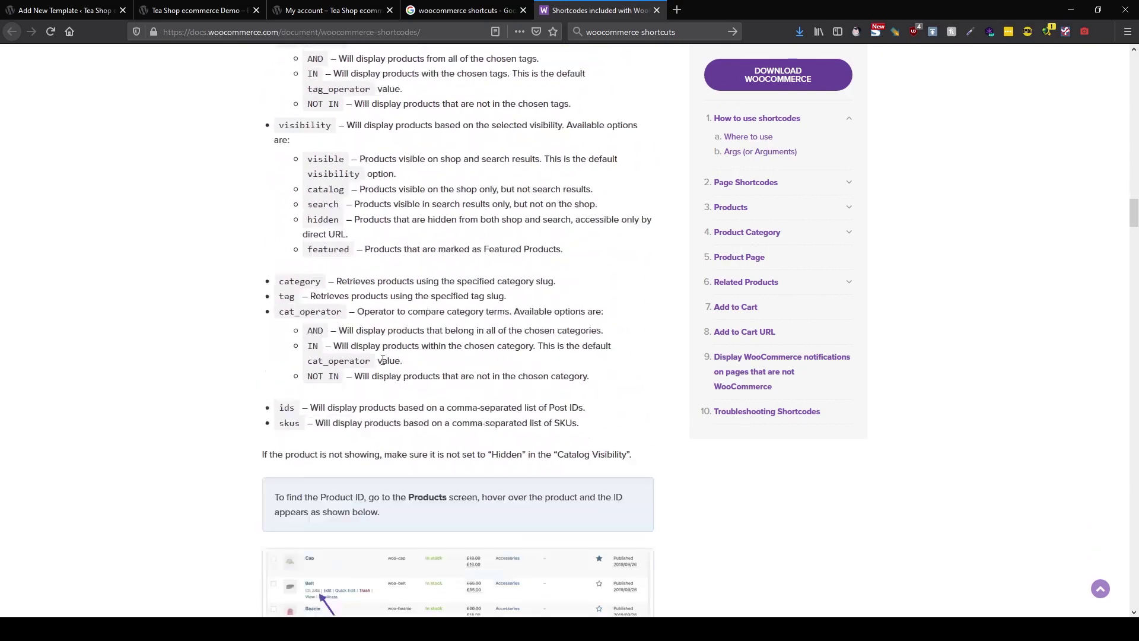
{"action": "scroll", "coordinate": [382, 360], "scroll_direction": "down", "scroll_amount": 20}
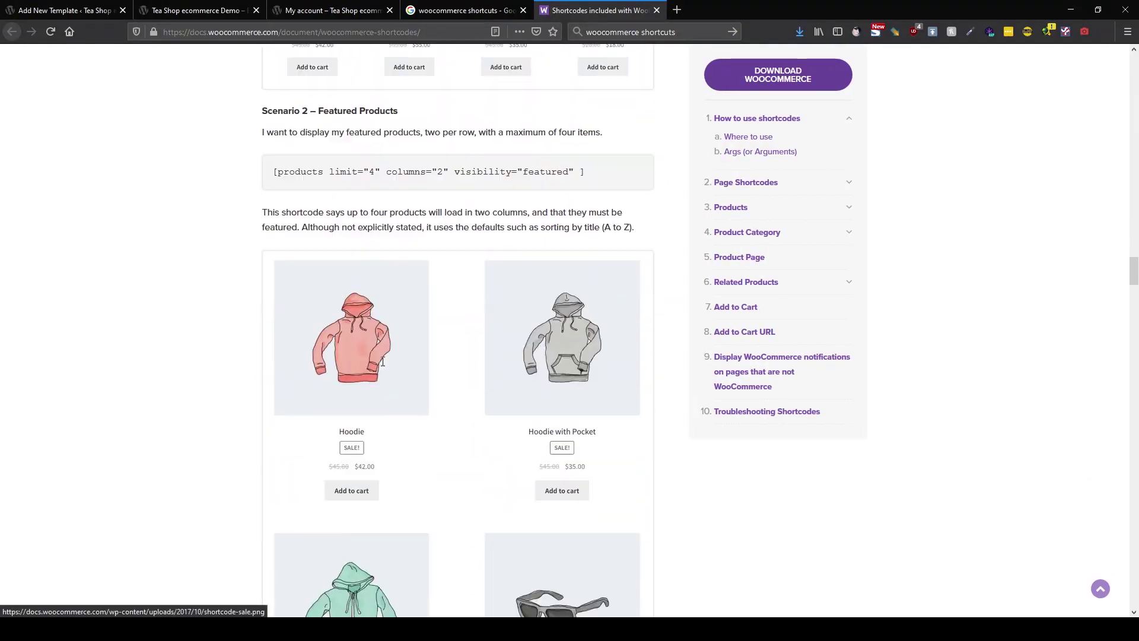
{"action": "scroll", "coordinate": [383, 366], "scroll_direction": "down", "scroll_amount": 20}
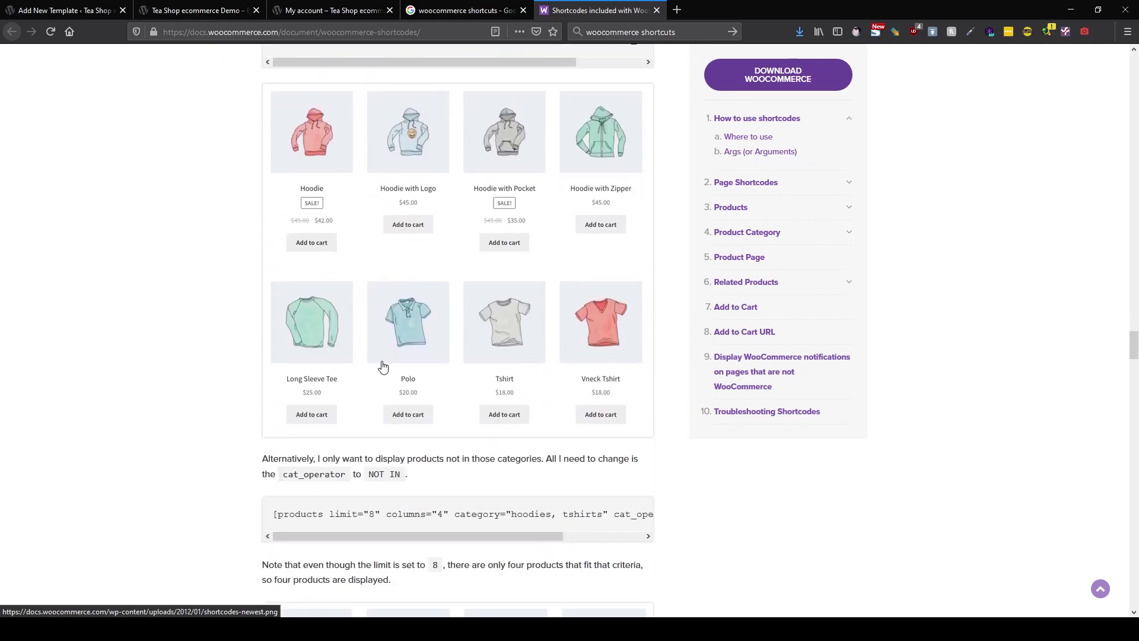
{"action": "scroll", "coordinate": [382, 366], "scroll_direction": "down", "scroll_amount": 15}
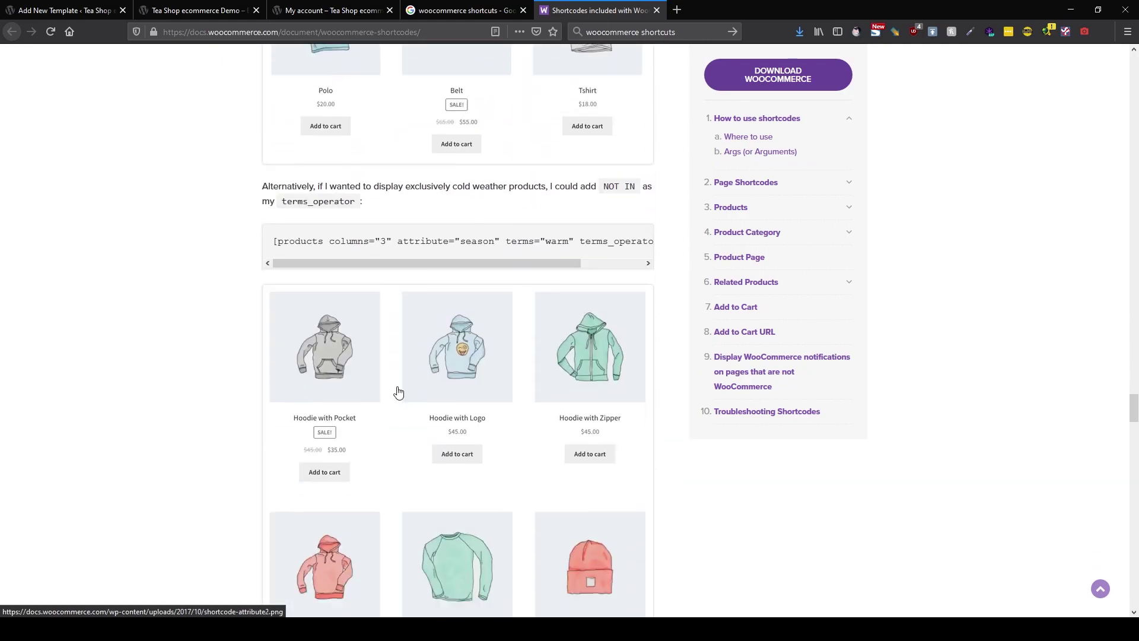
Read the remaining WooCommerce shortcodes documentation, covering product category, product page, related products, add to cart, notifications and troubleshooting.
{"action": "left_click_drag", "start_coordinate": [1133, 422], "coordinate": [1133, 572]}
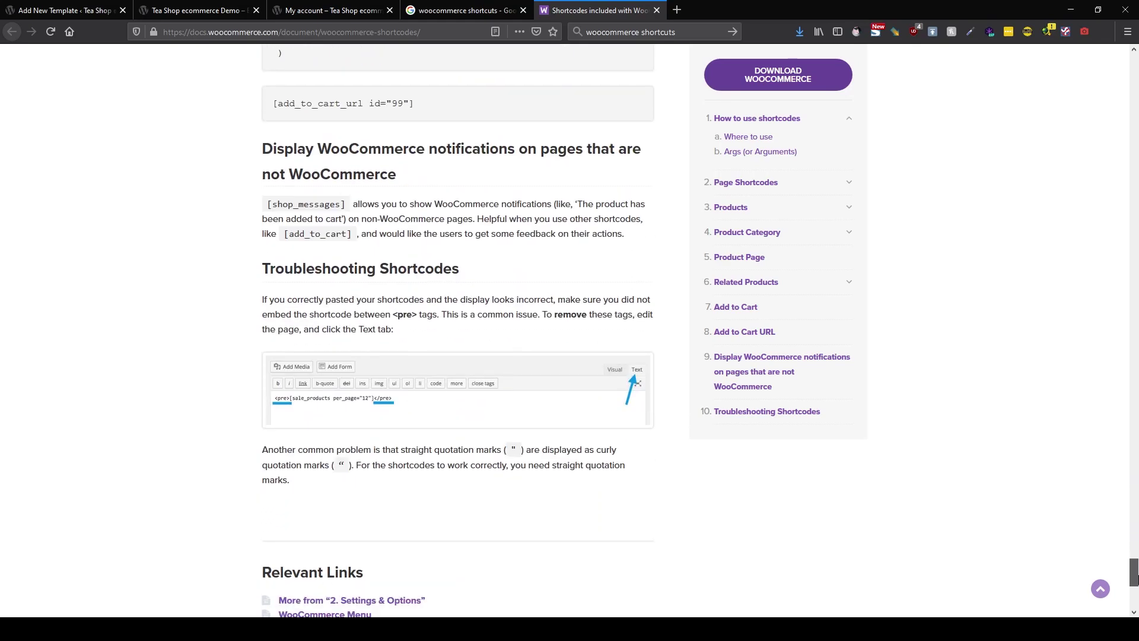
{"action": "scroll", "coordinate": [513, 485], "scroll_direction": "up", "scroll_amount": 3}
{"action": "scroll", "coordinate": [511, 483], "scroll_direction": "up", "scroll_amount": 5}
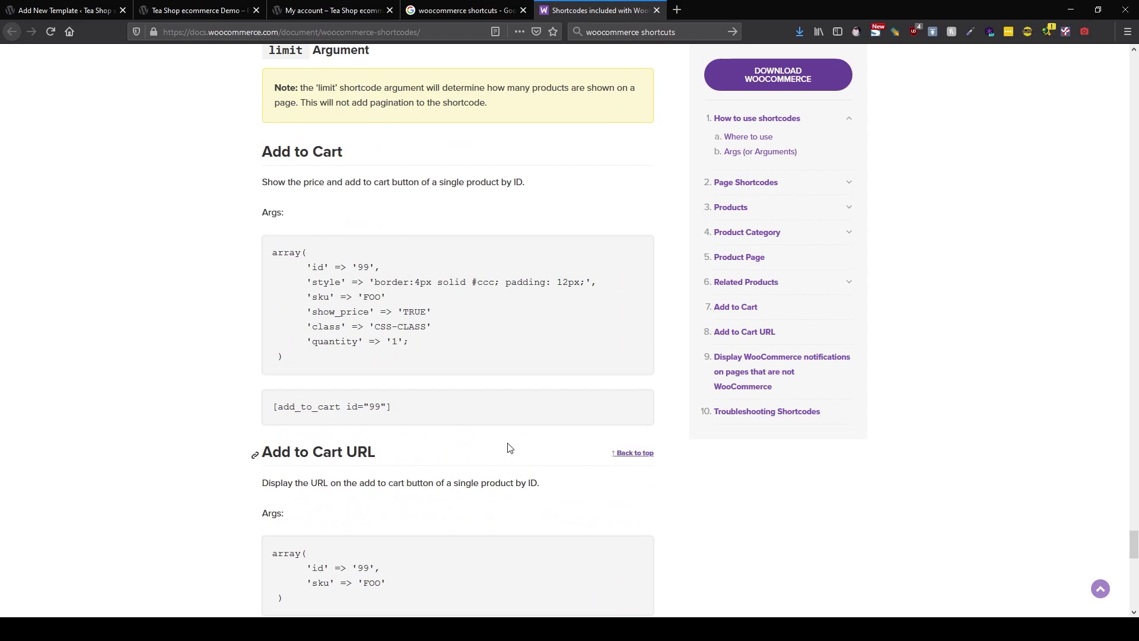
{"action": "scroll", "coordinate": [496, 419], "scroll_direction": "up", "scroll_amount": 7}
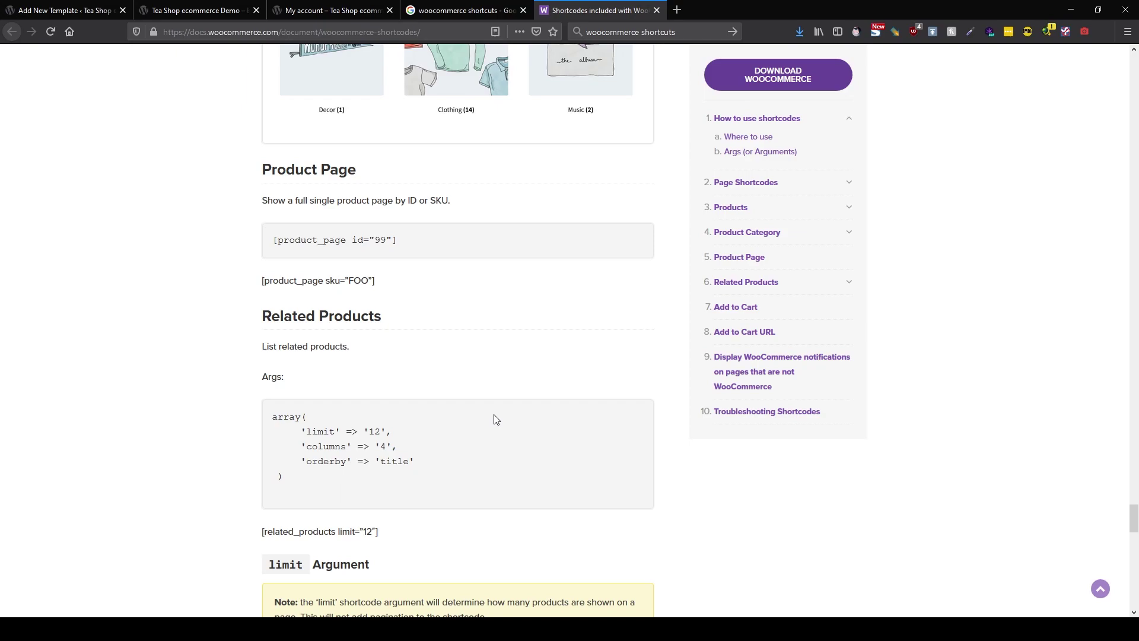
{"action": "scroll", "coordinate": [495, 420], "scroll_direction": "up", "scroll_amount": 4}
{"action": "scroll", "coordinate": [497, 428], "scroll_direction": "up", "scroll_amount": 10}
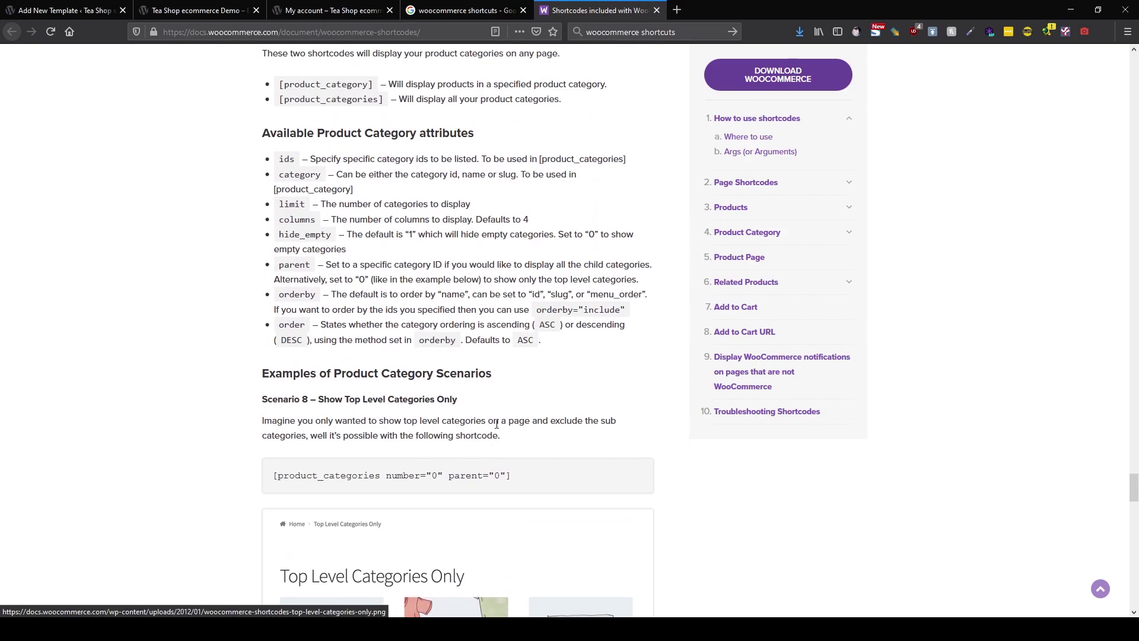
{"action": "scroll", "coordinate": [497, 428], "scroll_direction": "up", "scroll_amount": 2}
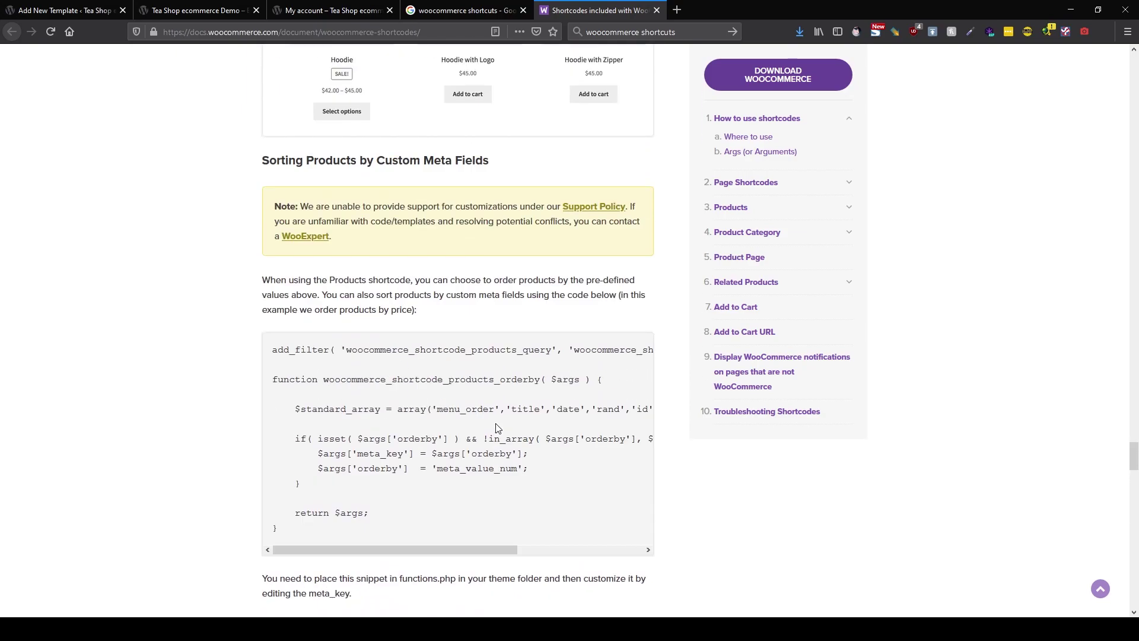
{"action": "scroll", "coordinate": [497, 428], "scroll_direction": "down", "scroll_amount": 12}
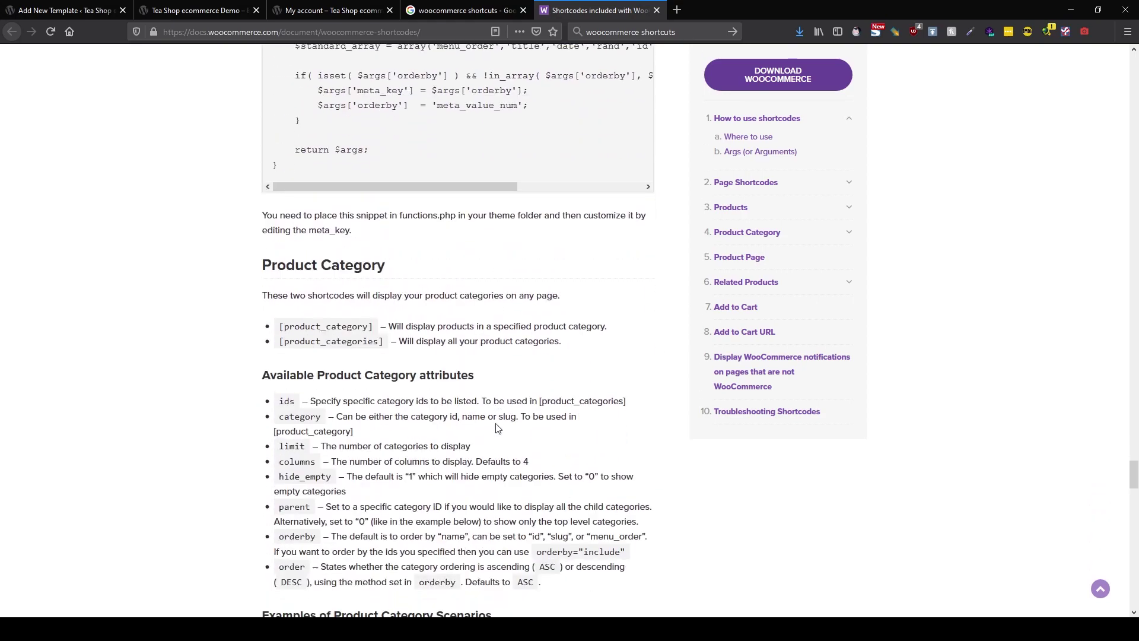
{"action": "scroll", "coordinate": [497, 428], "scroll_direction": "down", "scroll_amount": 8}
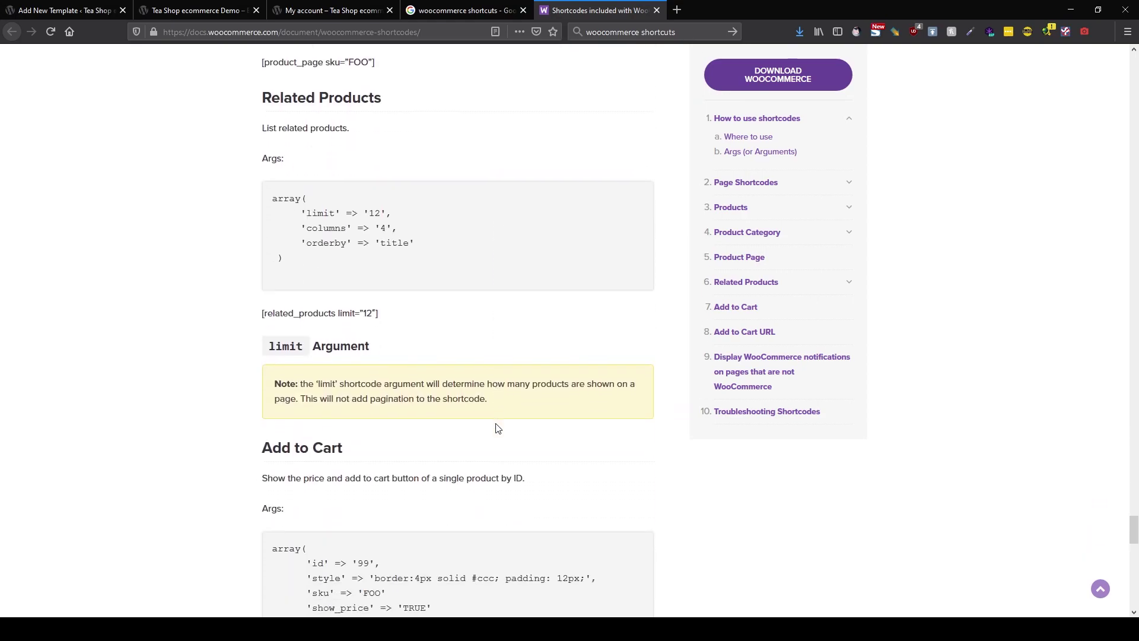
{"action": "scroll", "coordinate": [498, 428], "scroll_direction": "down", "scroll_amount": 7}
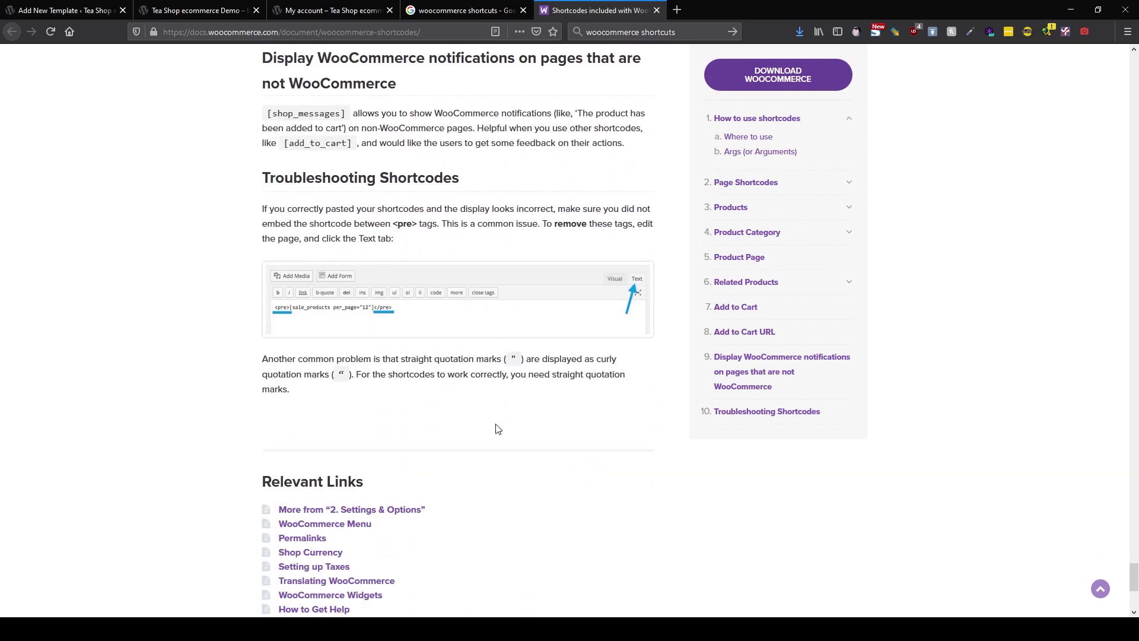
{"action": "scroll", "coordinate": [498, 428], "scroll_direction": "down", "scroll_amount": 4}
{"action": "scroll", "coordinate": [497, 429], "scroll_direction": "up", "scroll_amount": 4}
Copy the [woocommerce_my_account] shortcode from the Page Shortcodes section and paste it into the browser's search field.
{"action": "left_click_drag", "start_coordinate": [1133, 569], "coordinate": [1133, 59]}
{"action": "scroll", "coordinate": [541, 425], "scroll_direction": "down", "scroll_amount": 11}
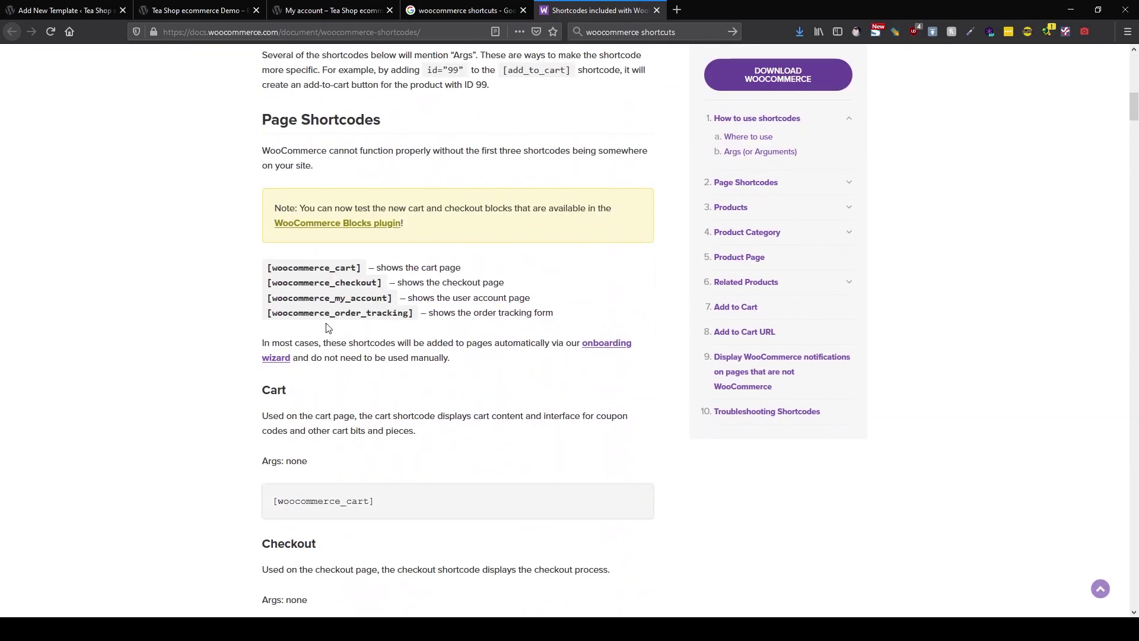
{"action": "left_click_drag", "start_coordinate": [269, 298], "coordinate": [391, 299]}
{"action": "key", "text": "ctrl+c"}
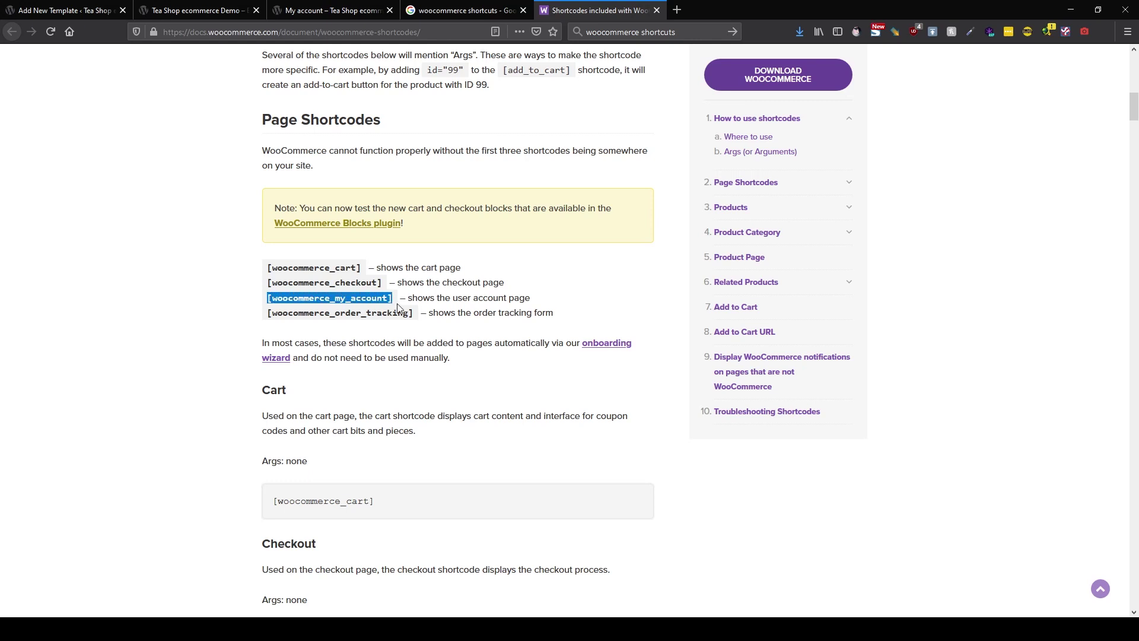
{"action": "left_click", "coordinate": [656, 27]}
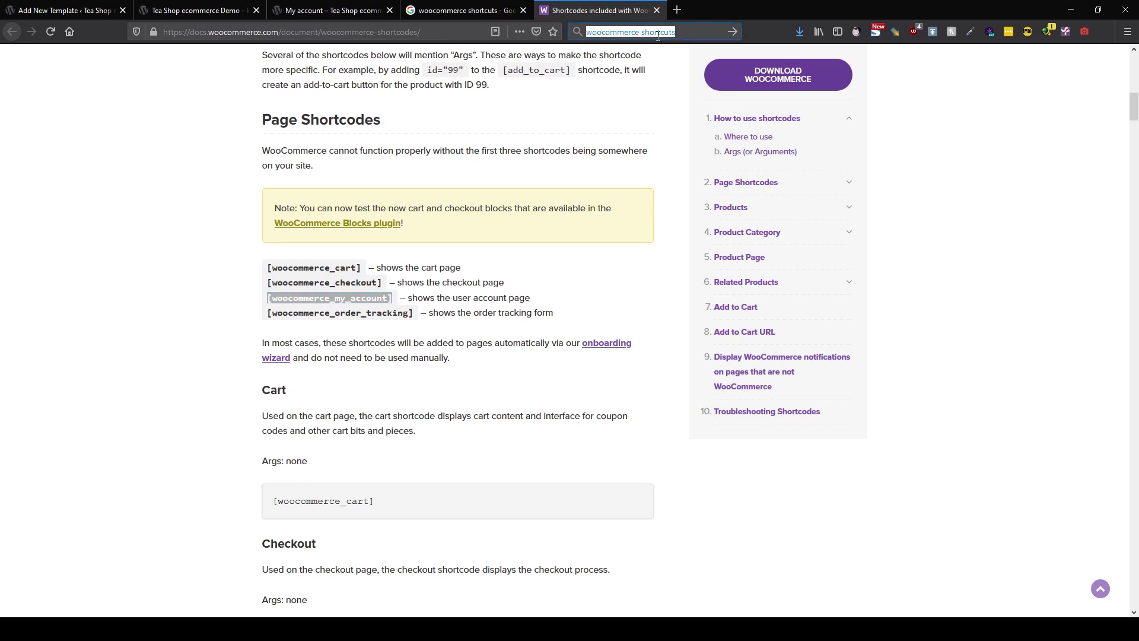
{"action": "key", "text": "ctrl+v"}
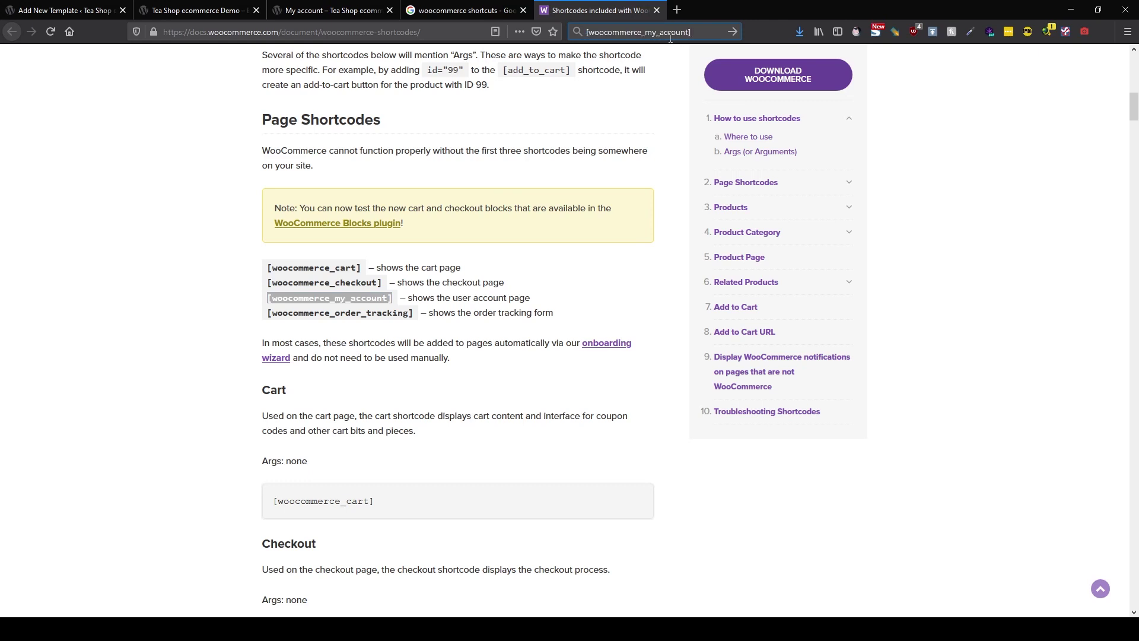
Open the WordPress list of all pages and check the live My account page in a separate tab, closing it again.
{"action": "left_click", "coordinate": [90, 18]}
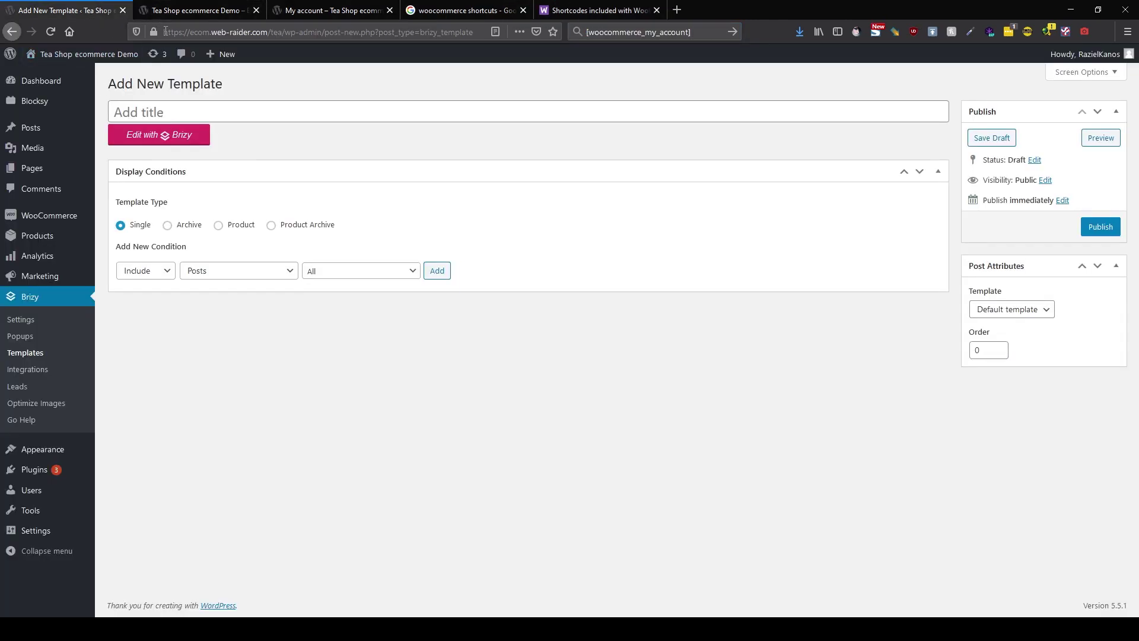
{"action": "mouse_move", "coordinate": [51, 170]}
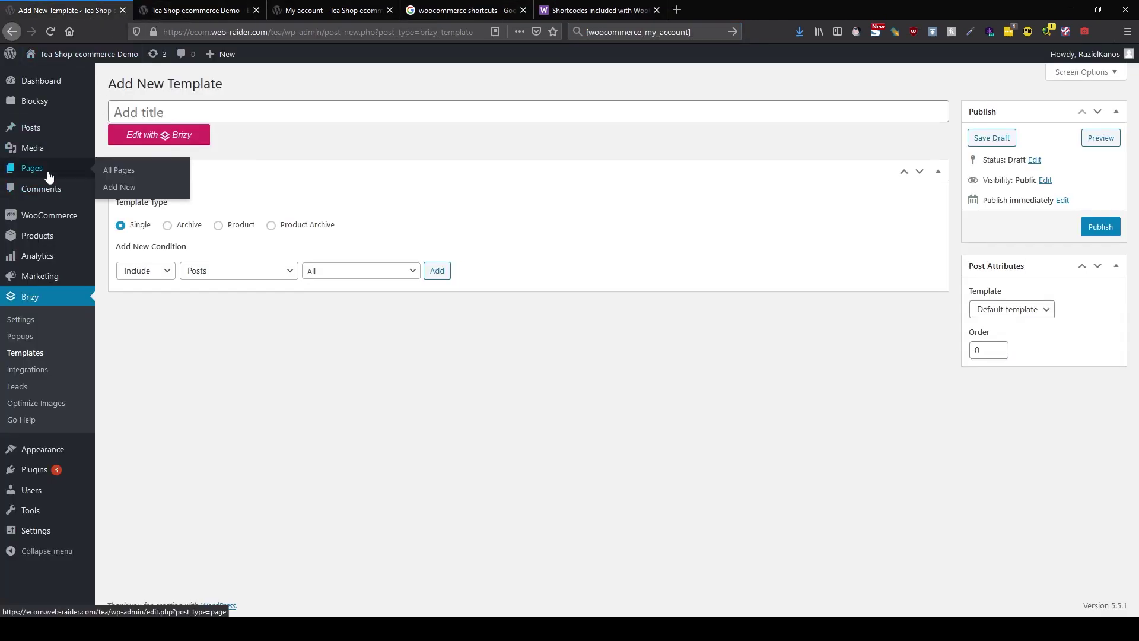
{"action": "left_click", "coordinate": [144, 172]}
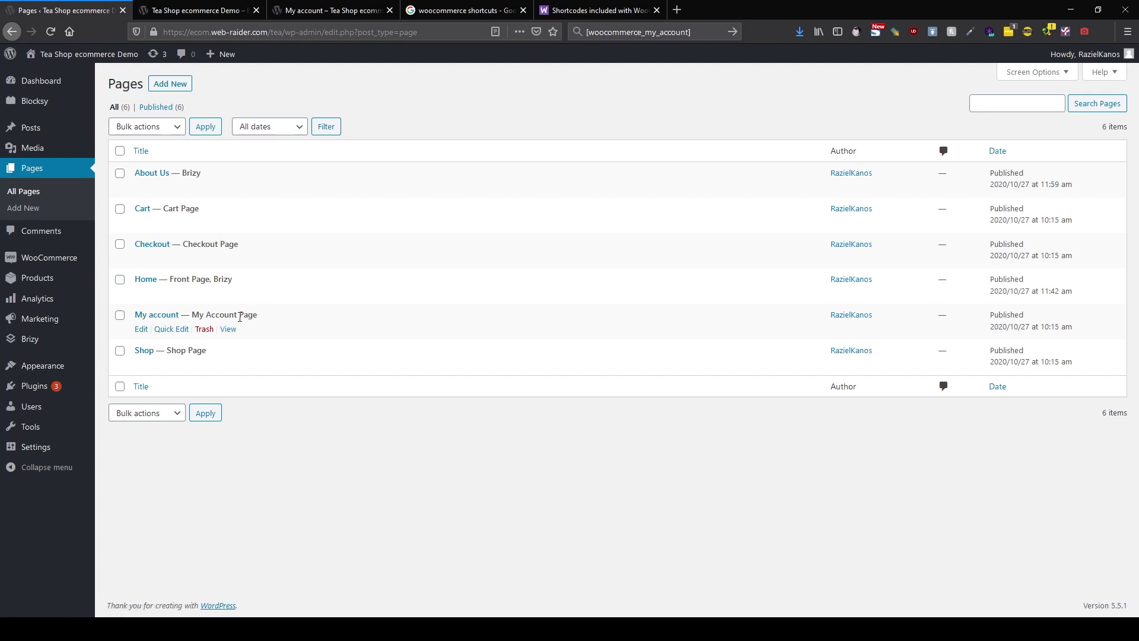
{"action": "middle_click", "coordinate": [229, 330]}
{"action": "left_click", "coordinate": [195, 11]}
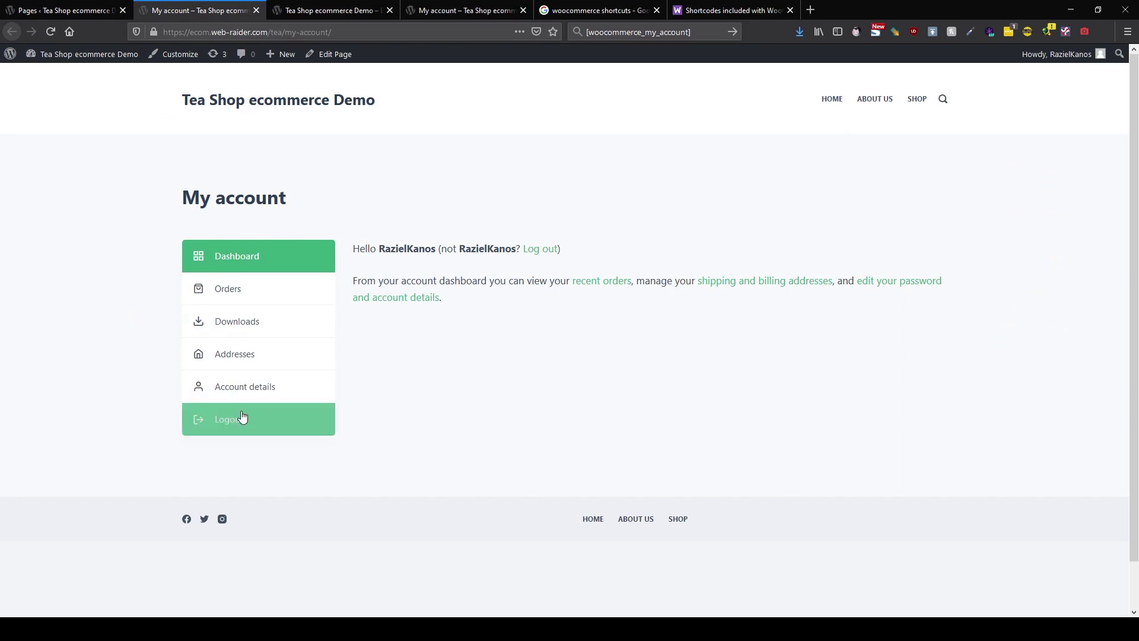
{"action": "left_click", "coordinate": [257, 9]}
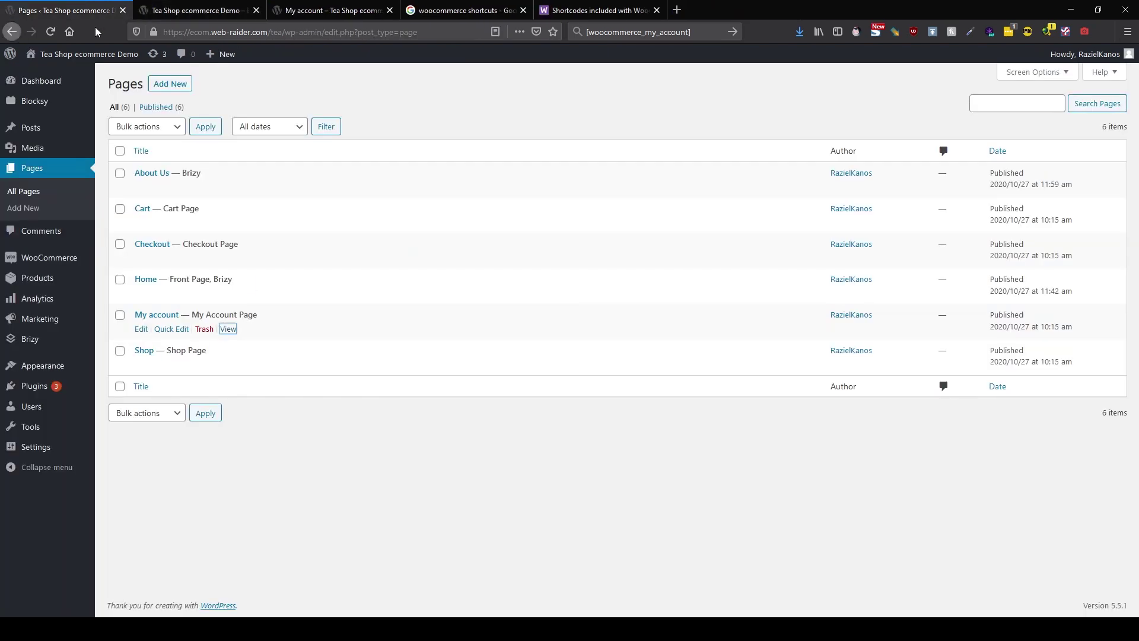
Open the My account page in the Brizy editor and insert the saved "Welcome to our great Tea Shop" layout.
{"action": "left_click", "coordinate": [141, 333]}
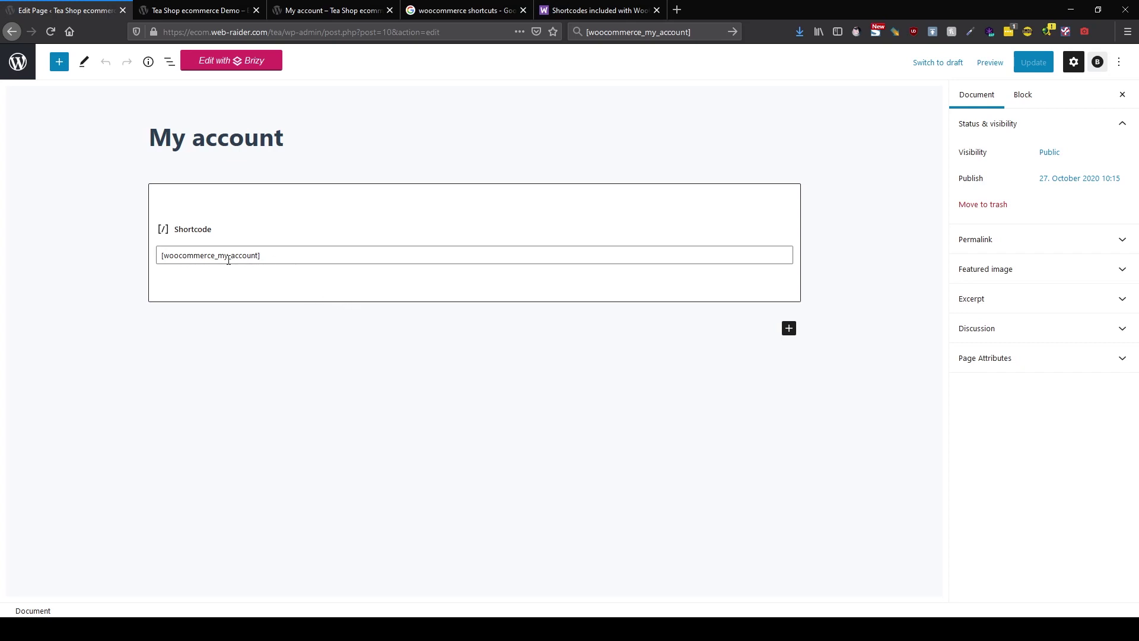
{"action": "left_click", "coordinate": [234, 60]}
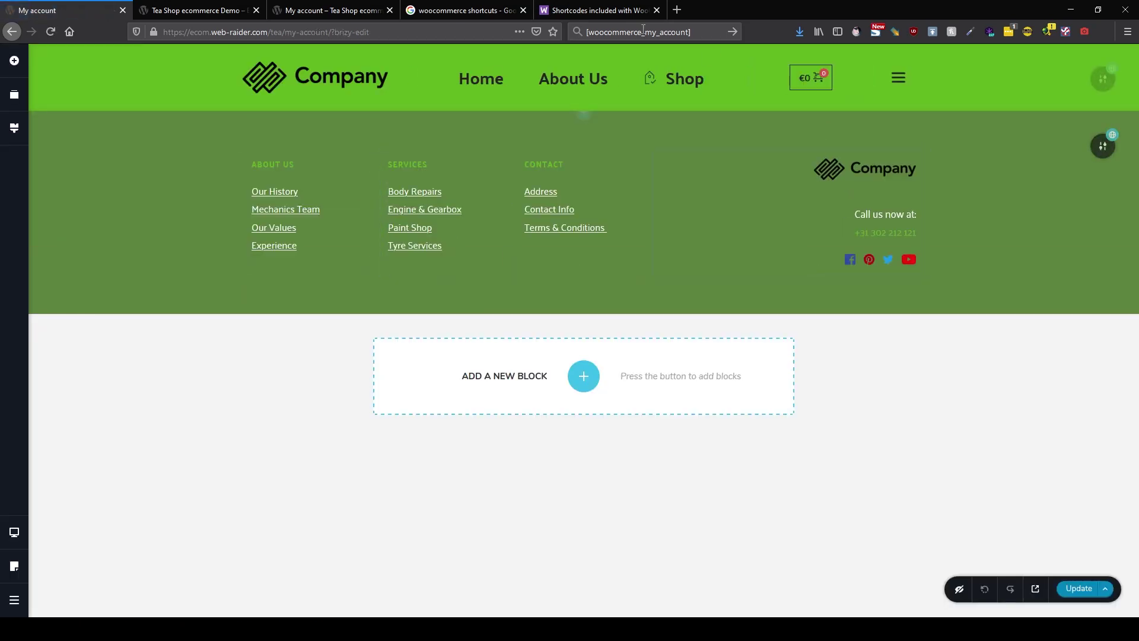
{"action": "left_click", "coordinate": [583, 114]}
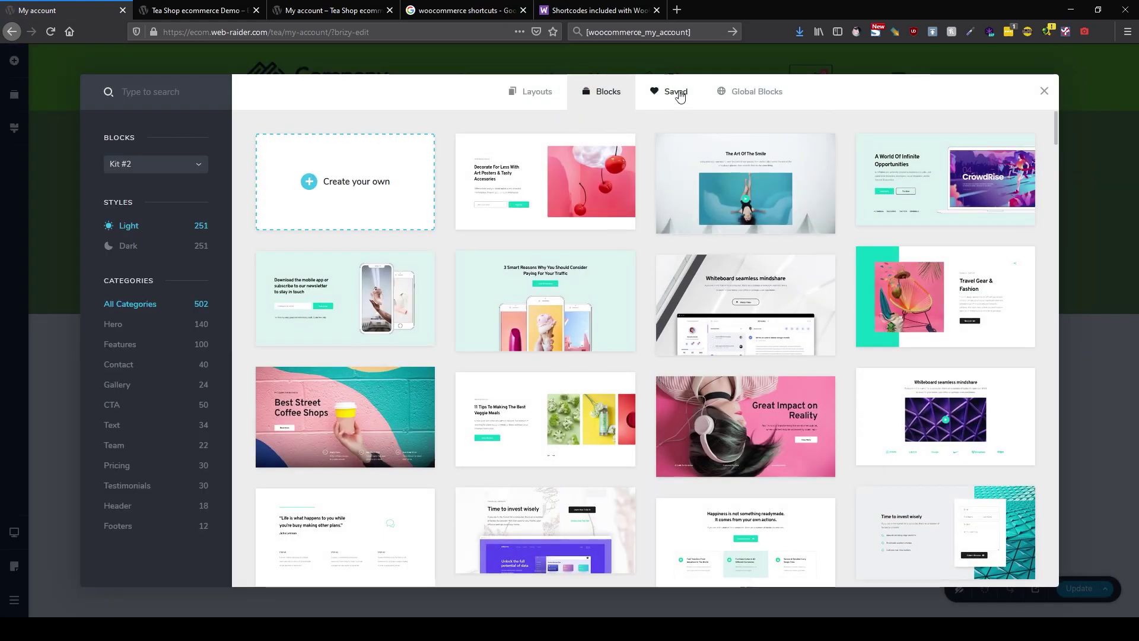
{"action": "left_click", "coordinate": [676, 92]}
{"action": "left_click", "coordinate": [168, 180]}
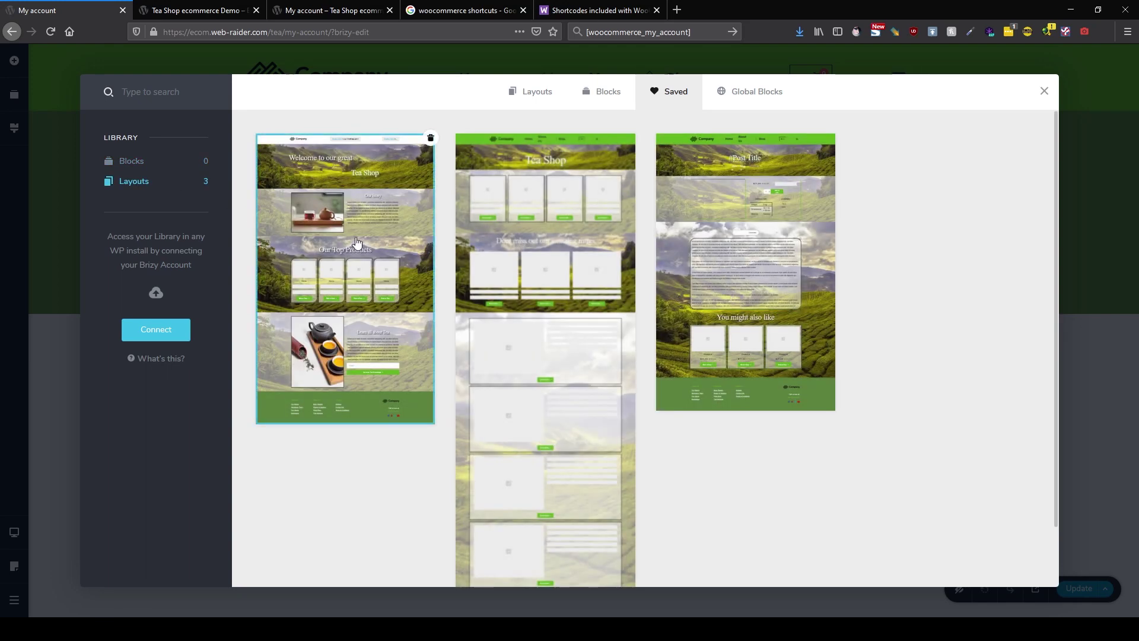
{"action": "left_click", "coordinate": [399, 264]}
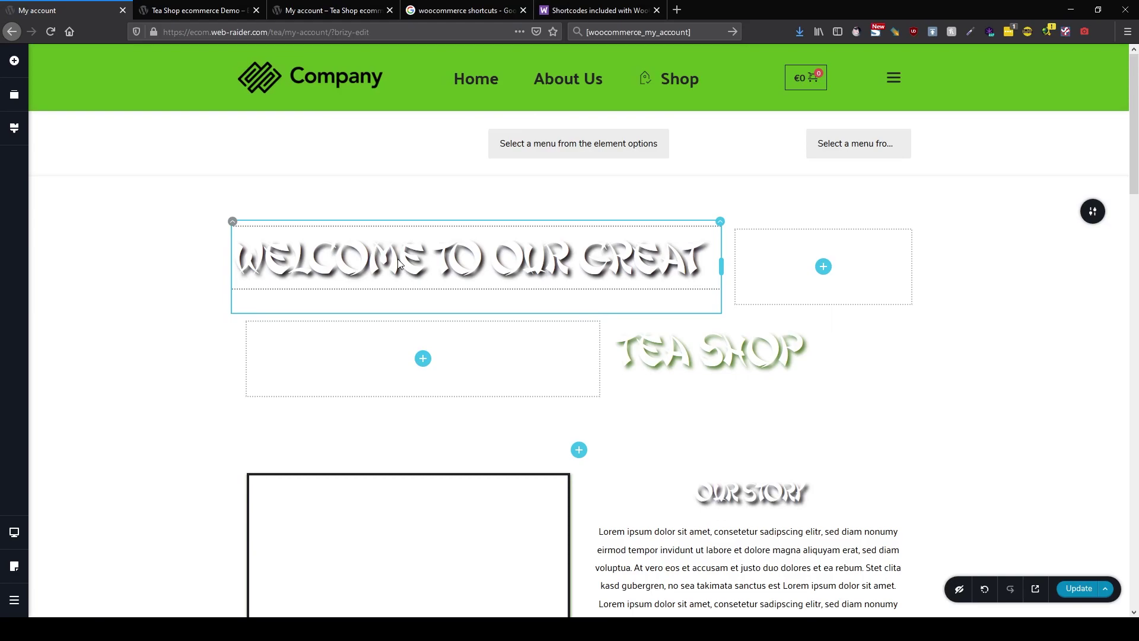
Delete the "Welcome to our great" row and the extra white header block from the inserted layout.
{"action": "scroll", "coordinate": [442, 305], "scroll_direction": "down", "scroll_amount": 15}
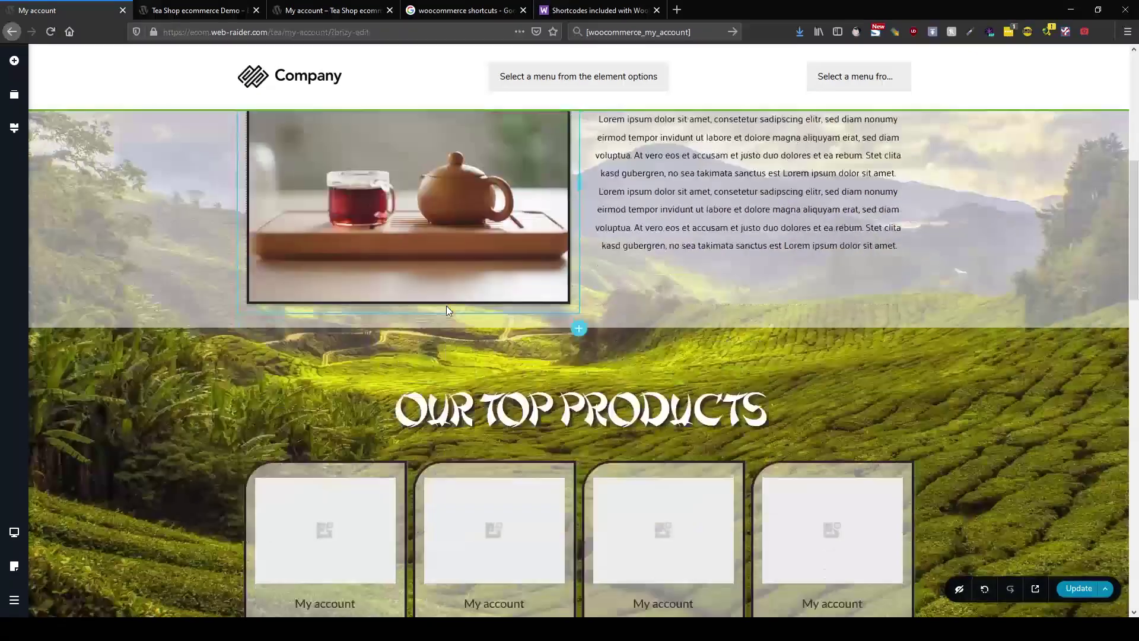
{"action": "scroll", "coordinate": [446, 305], "scroll_direction": "down", "scroll_amount": 5}
{"action": "scroll", "coordinate": [446, 305], "scroll_direction": "up", "scroll_amount": 15}
{"action": "scroll", "coordinate": [501, 318], "scroll_direction": "up", "scroll_amount": 10}
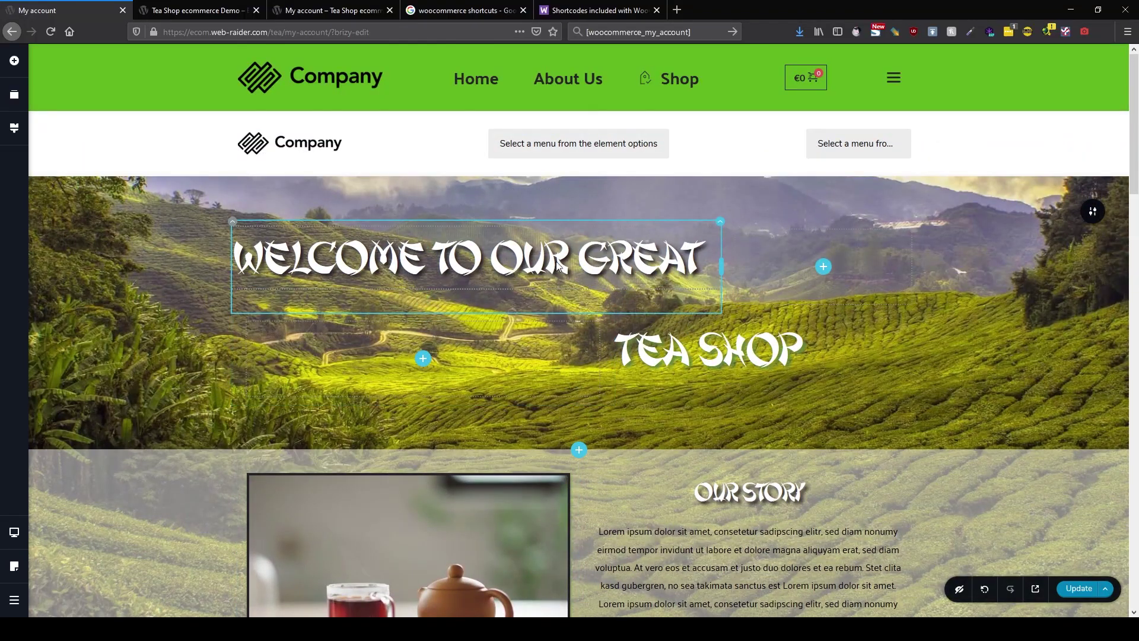
{"action": "left_click", "coordinate": [239, 231]}
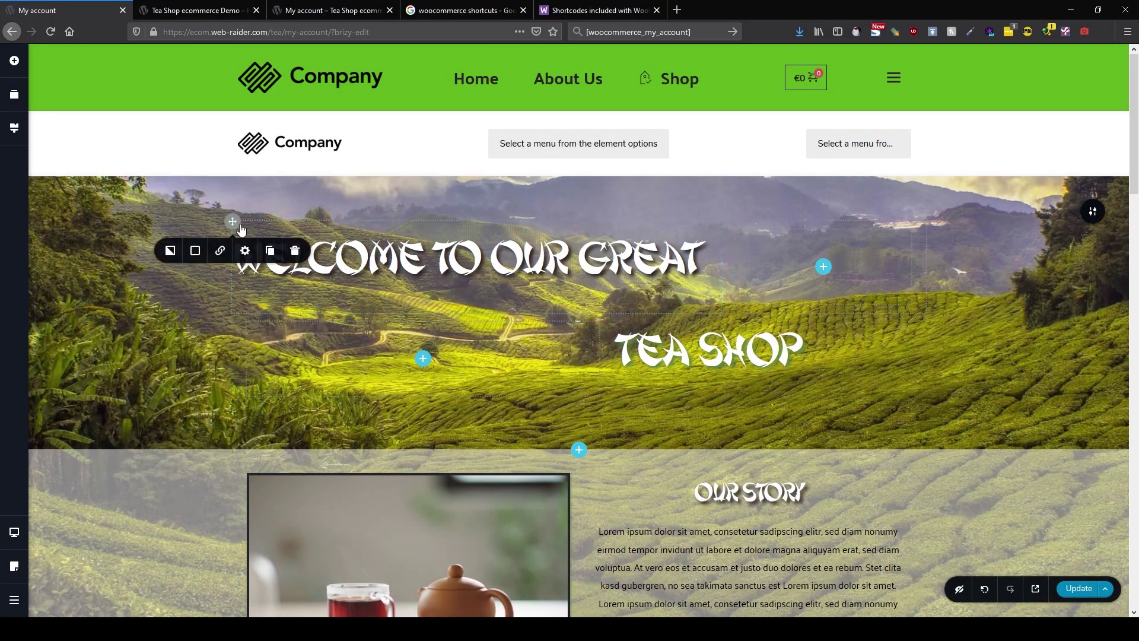
{"action": "left_click", "coordinate": [288, 249]}
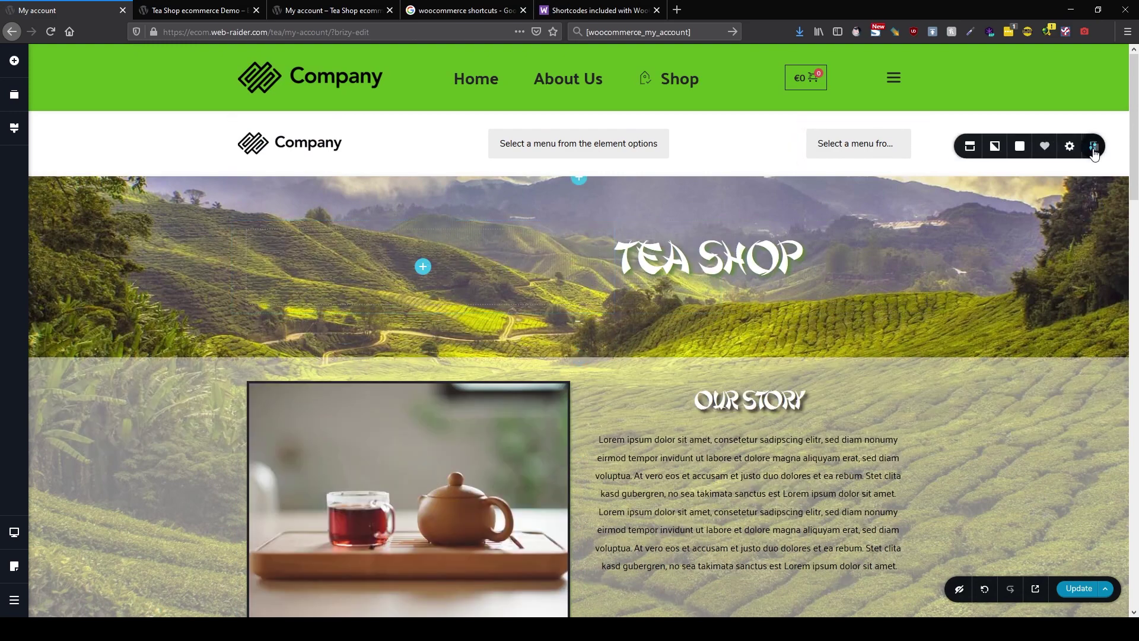
{"action": "left_click", "coordinate": [1093, 153]}
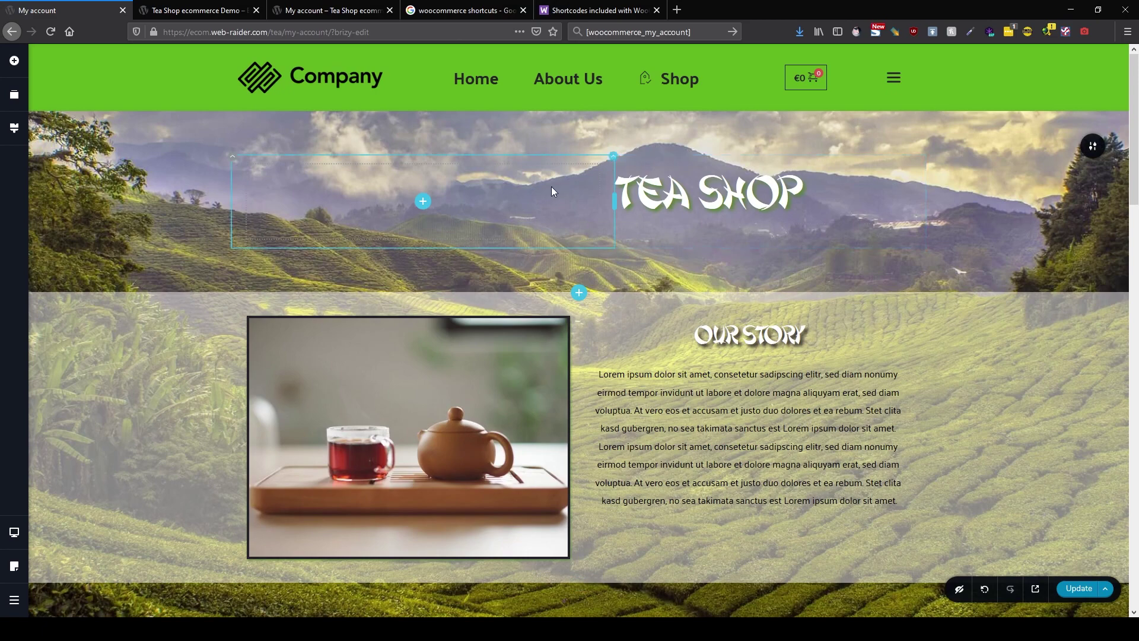
Remove the empty column beside the Tea Shop heading in the hero block.
{"action": "left_click_drag", "start_coordinate": [614, 163], "coordinate": [309, 219]}
{"action": "left_click", "coordinate": [290, 254]}
{"action": "left_click", "coordinate": [295, 259]}
Change the Tea Shop heading text to "YOUR ACCOUNT" and centre it.
{"action": "left_click", "coordinate": [259, 199]}
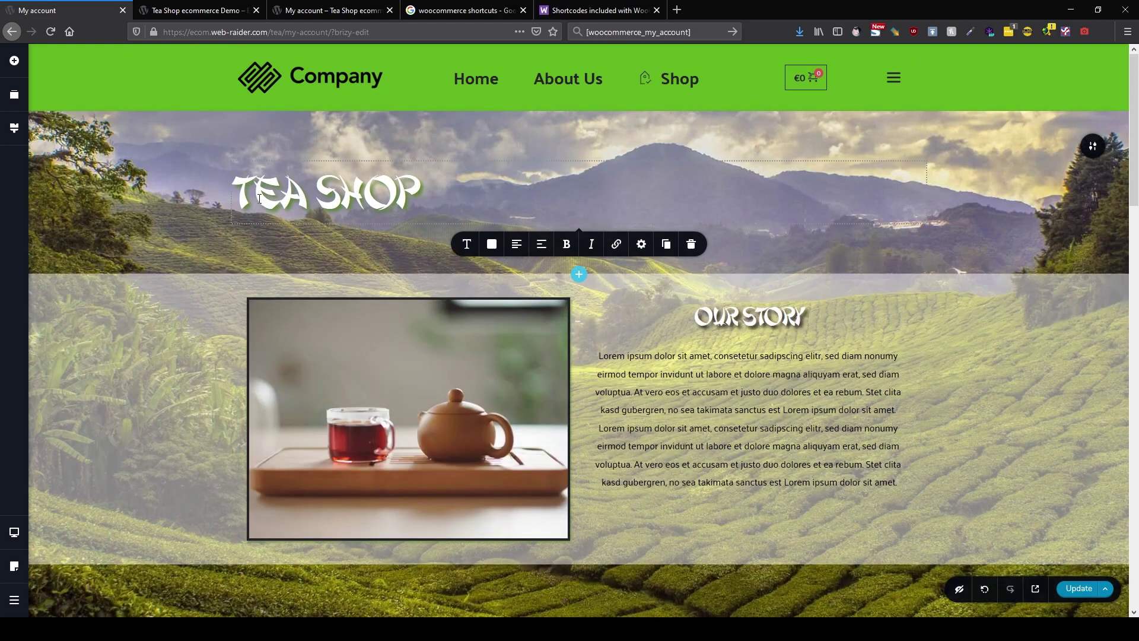
{"action": "left_click_drag", "start_coordinate": [394, 194], "coordinate": [190, 183]}
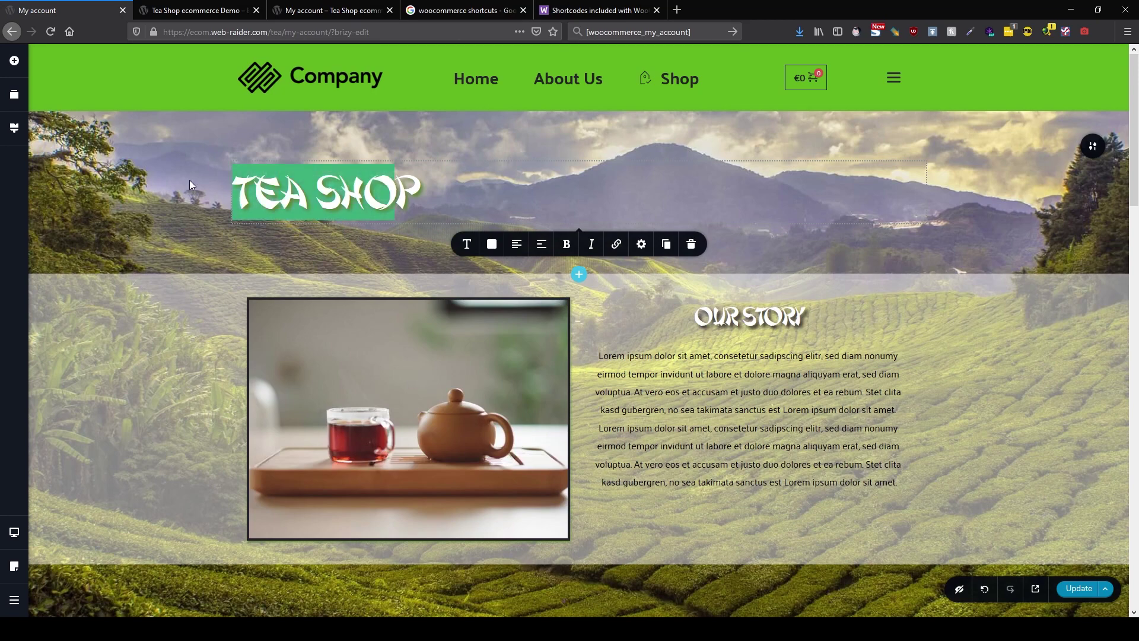
{"action": "type", "text": "YOUR A"}
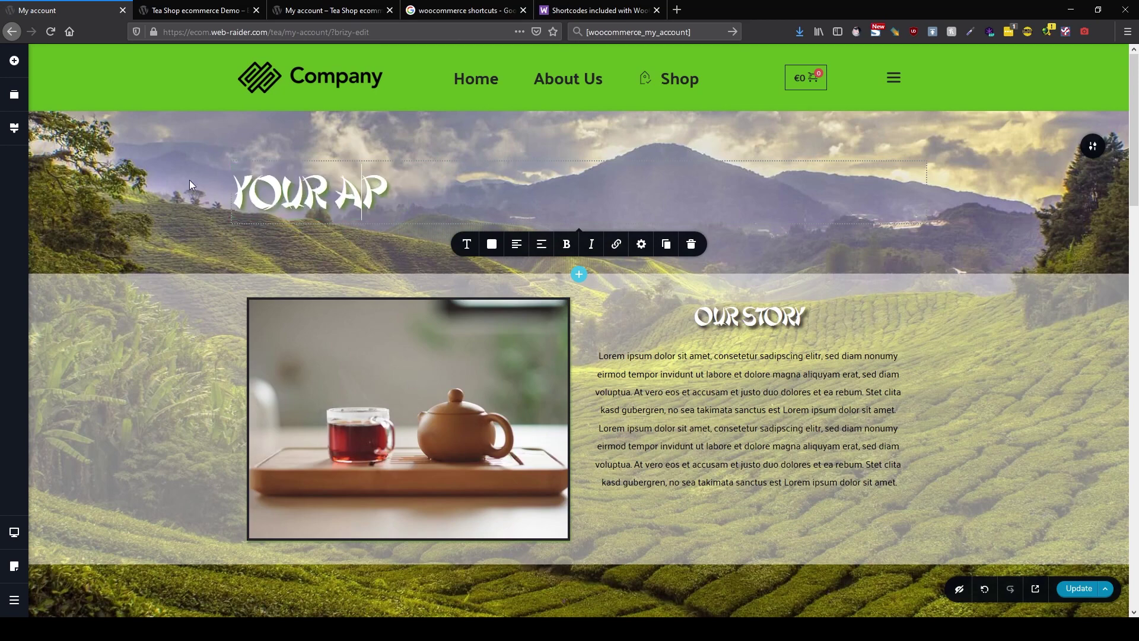
{"action": "type", "text": "CCOUNT"}
{"action": "key", "text": "Delete"}
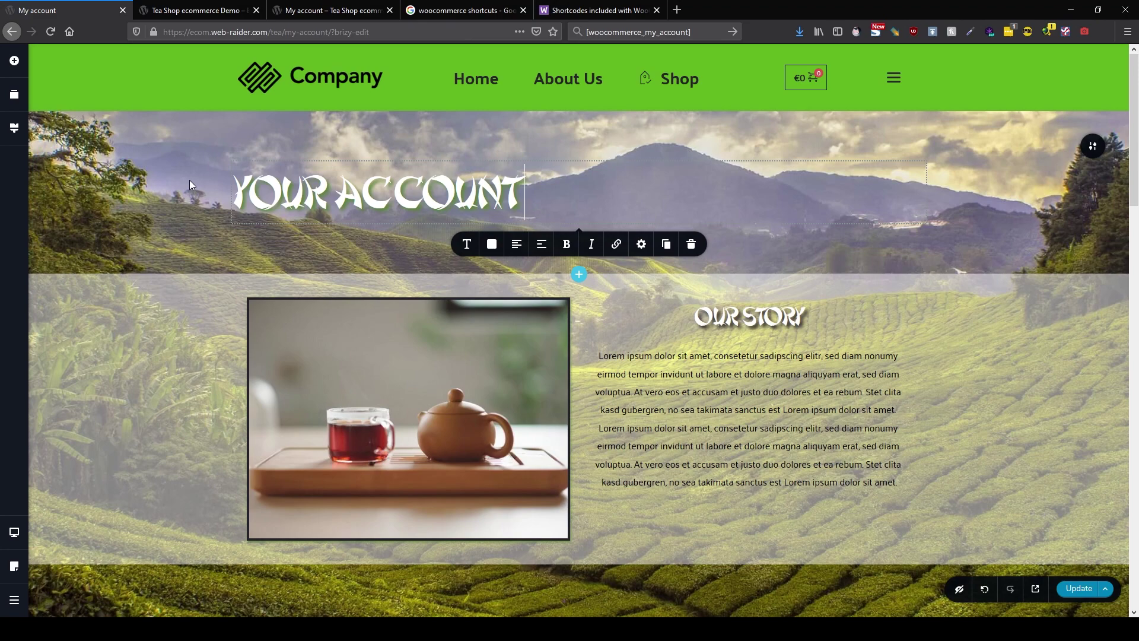
{"action": "left_click", "coordinate": [516, 244]}
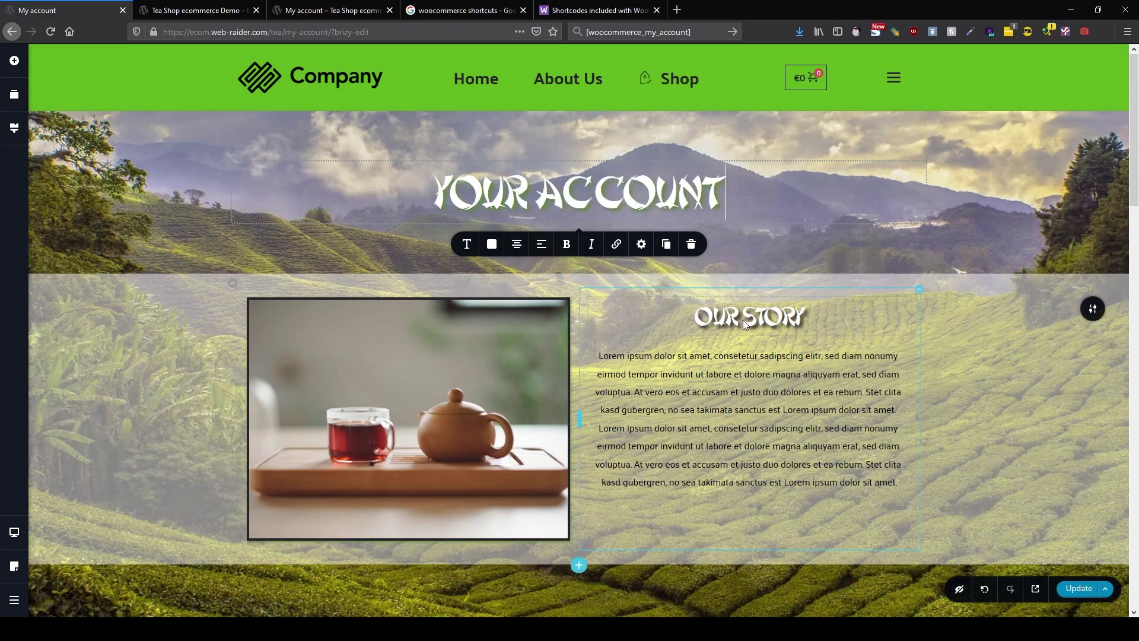
Delete the Our Story block, the Our Top Products heading and the product grid below it.
{"action": "left_click", "coordinate": [1091, 308]}
{"action": "left_click", "coordinate": [1089, 309]}
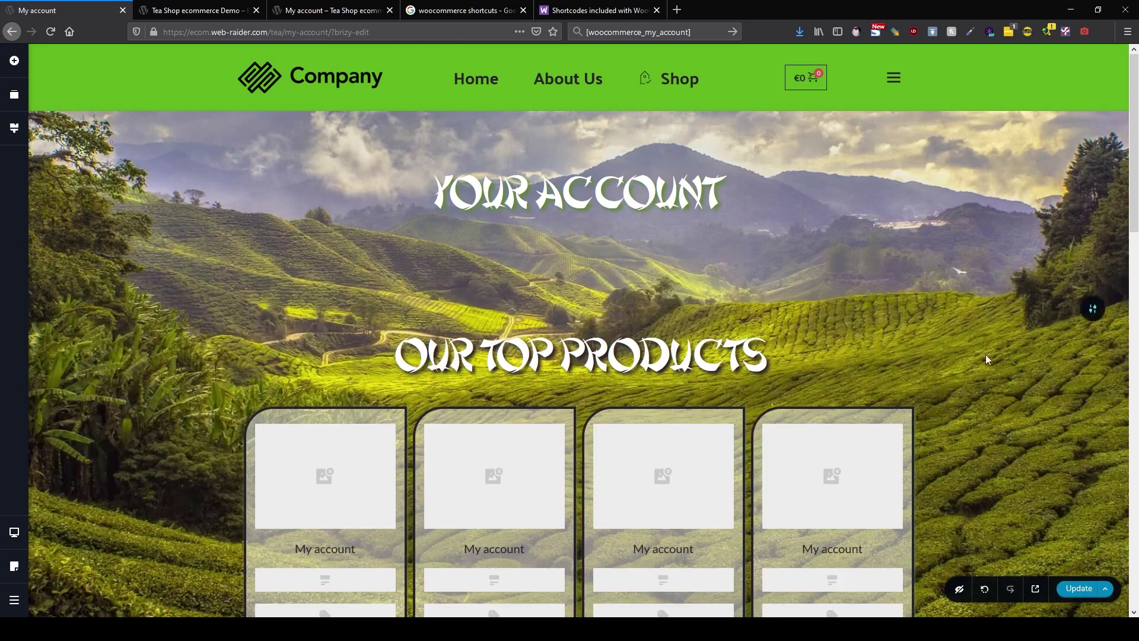
{"action": "left_click", "coordinate": [692, 359]}
{"action": "left_click", "coordinate": [691, 304]}
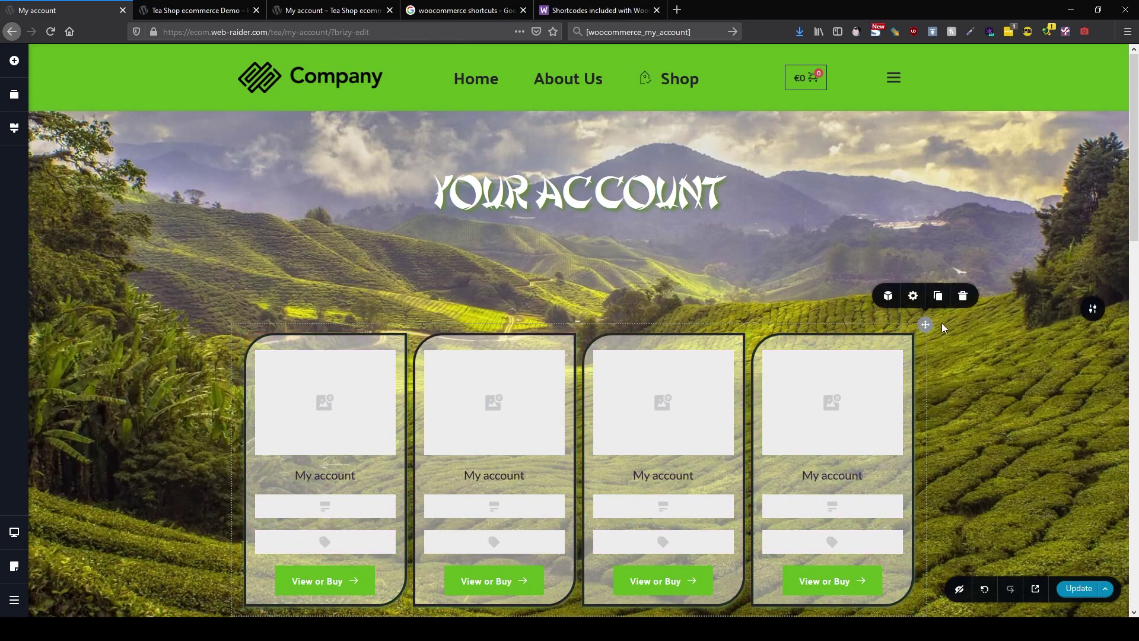
{"action": "left_click", "coordinate": [966, 296]}
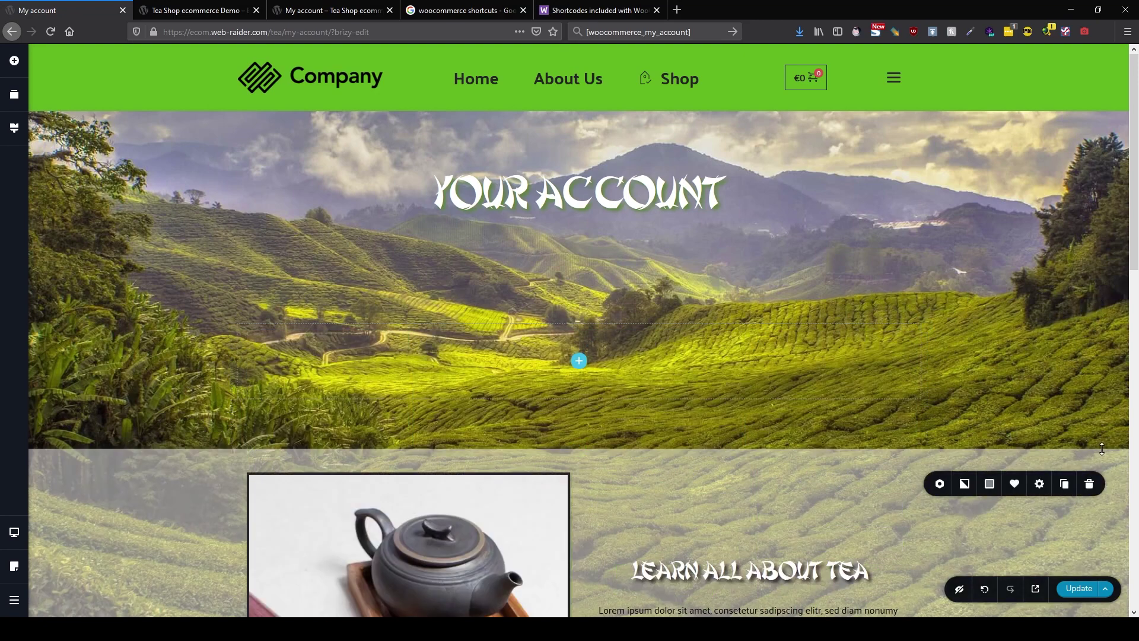
Delete the "Learn all about tea" block and clear the empty space beneath the YOUR ACCOUNT heading in the hero block.
{"action": "left_click", "coordinate": [1092, 484]}
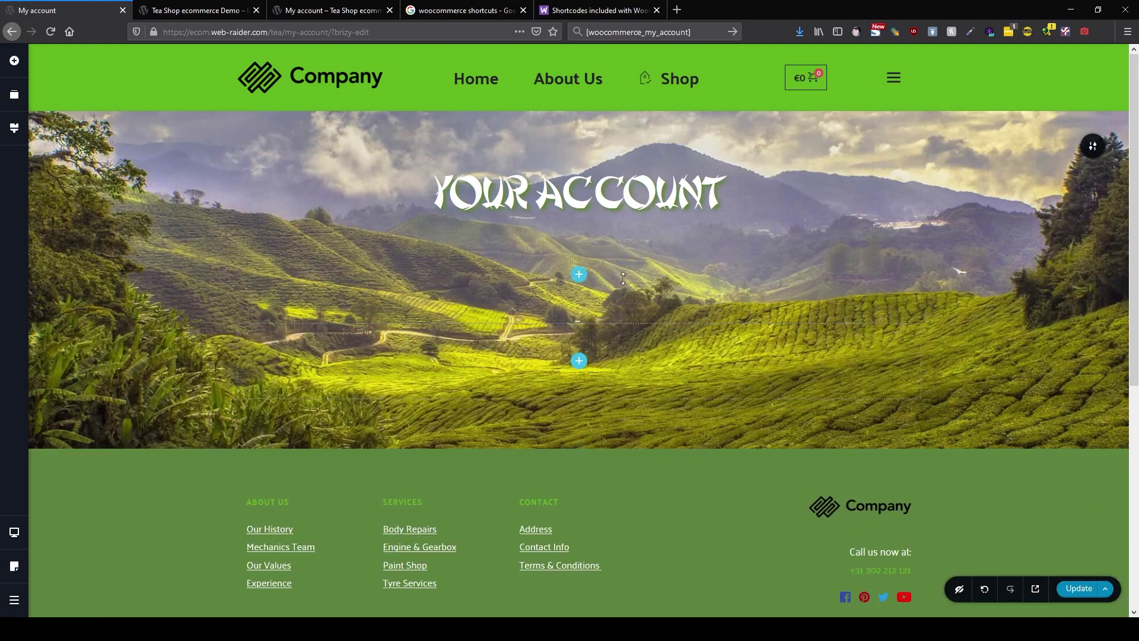
{"action": "left_click_drag", "start_coordinate": [614, 244], "coordinate": [619, 205]}
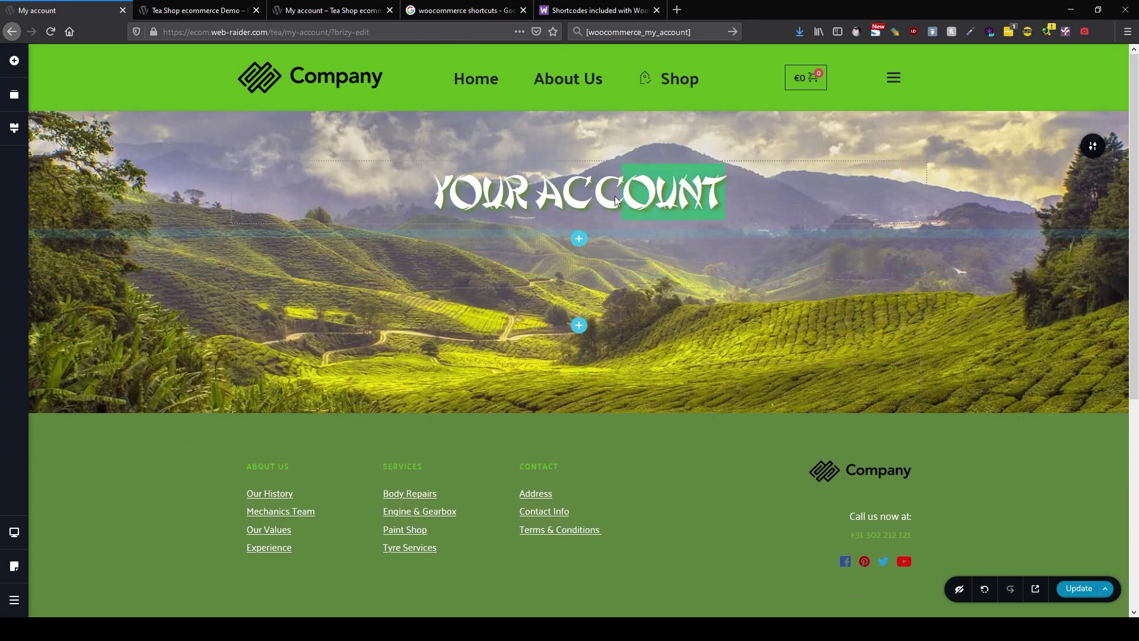
{"action": "left_click_drag", "start_coordinate": [617, 274], "coordinate": [616, 235]}
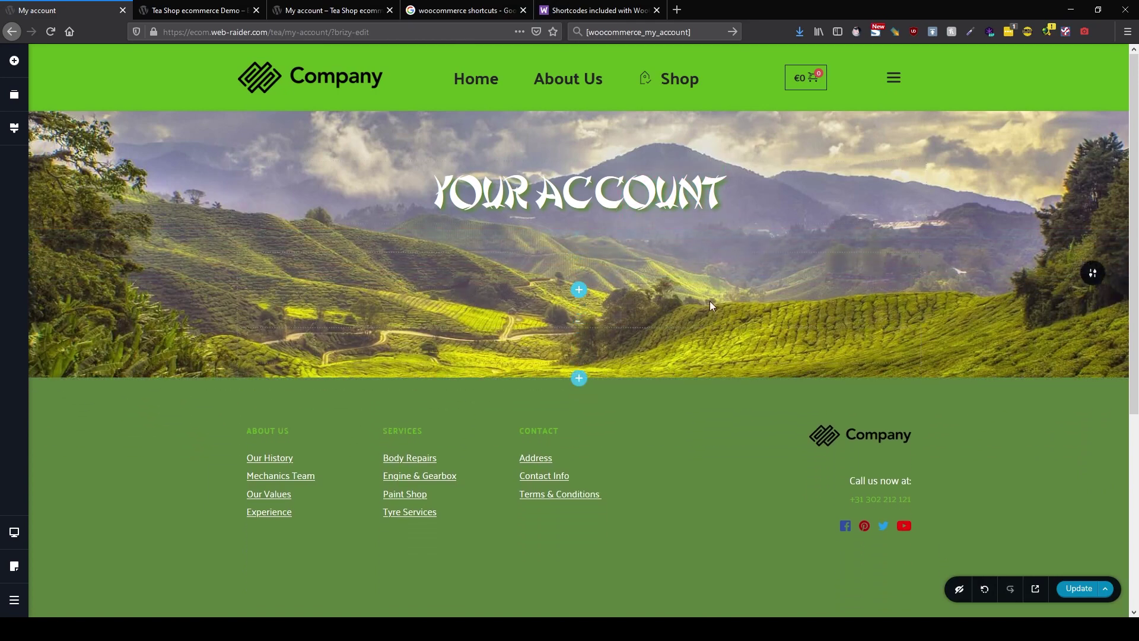
{"action": "left_click", "coordinate": [1090, 272]}
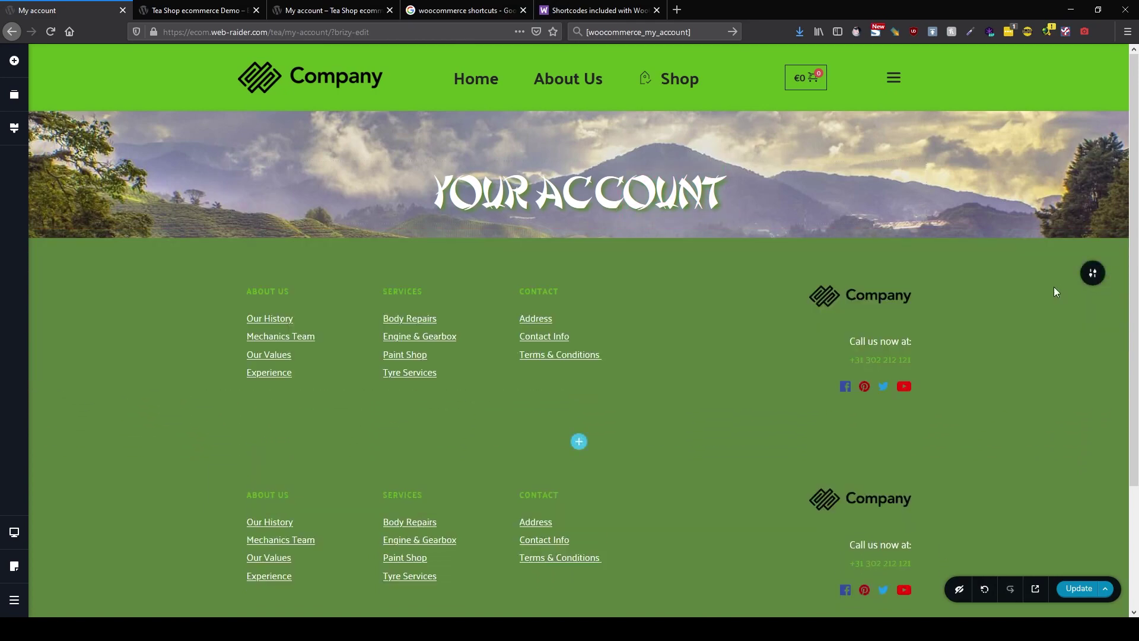
Add a Row element beneath the YOUR ACCOUNT heading in the hero block.
{"action": "left_click", "coordinate": [14, 61]}
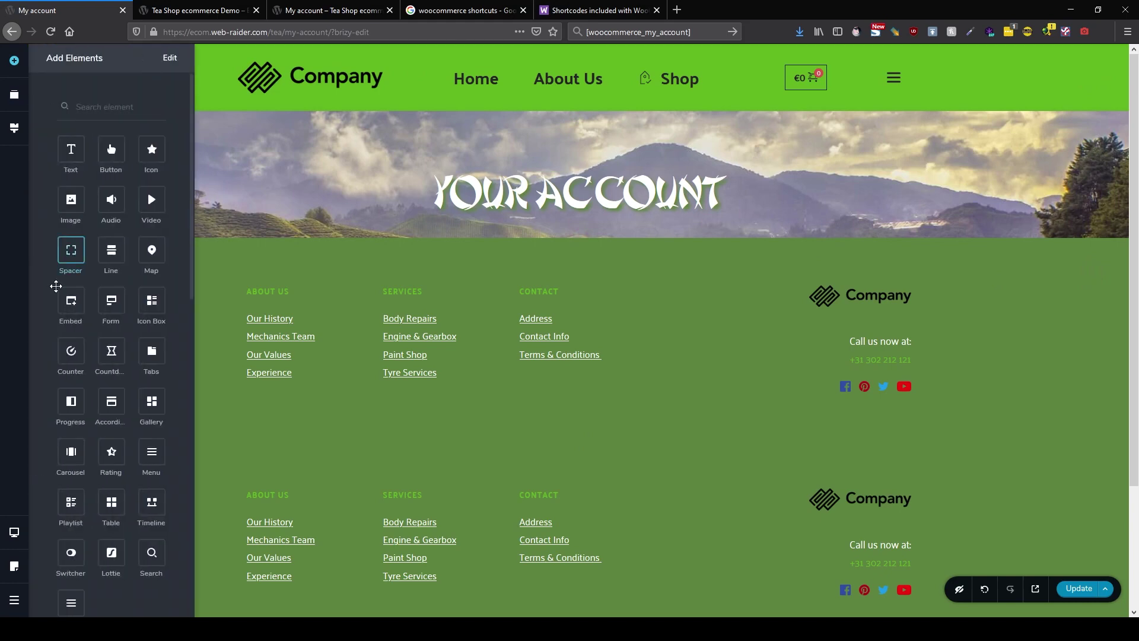
{"action": "scroll", "coordinate": [86, 449], "scroll_direction": "down", "scroll_amount": 4}
{"action": "left_click_drag", "start_coordinate": [71, 444], "coordinate": [530, 228]}
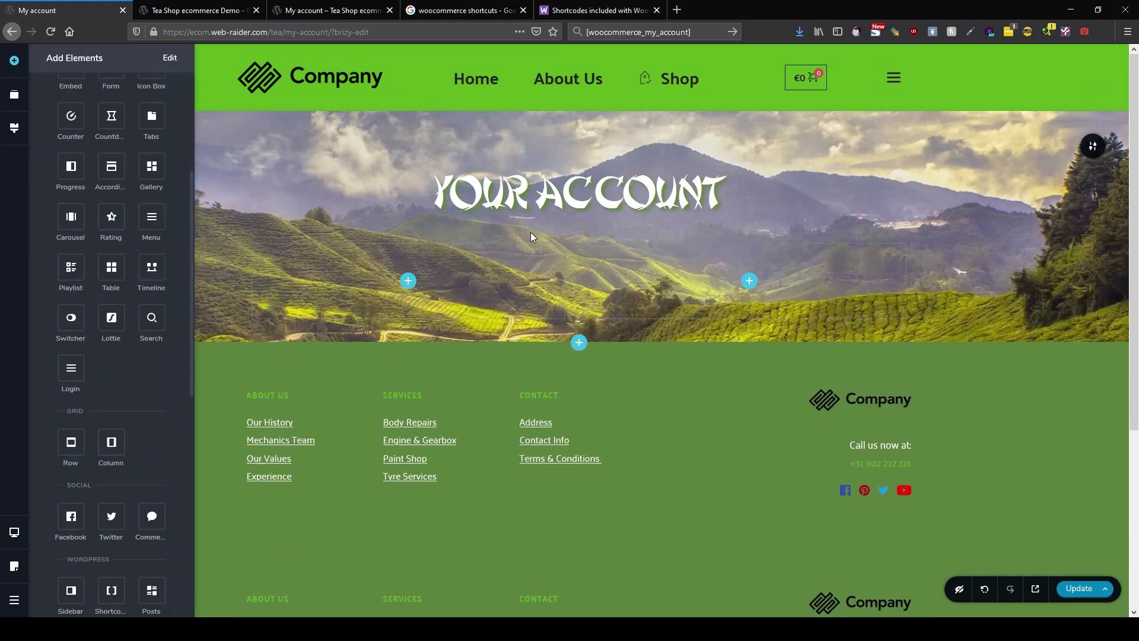
Delete the duplicate footer block and the second column of the new row under the heading.
{"action": "left_click", "coordinate": [1092, 377]}
{"action": "left_click", "coordinate": [1090, 376]}
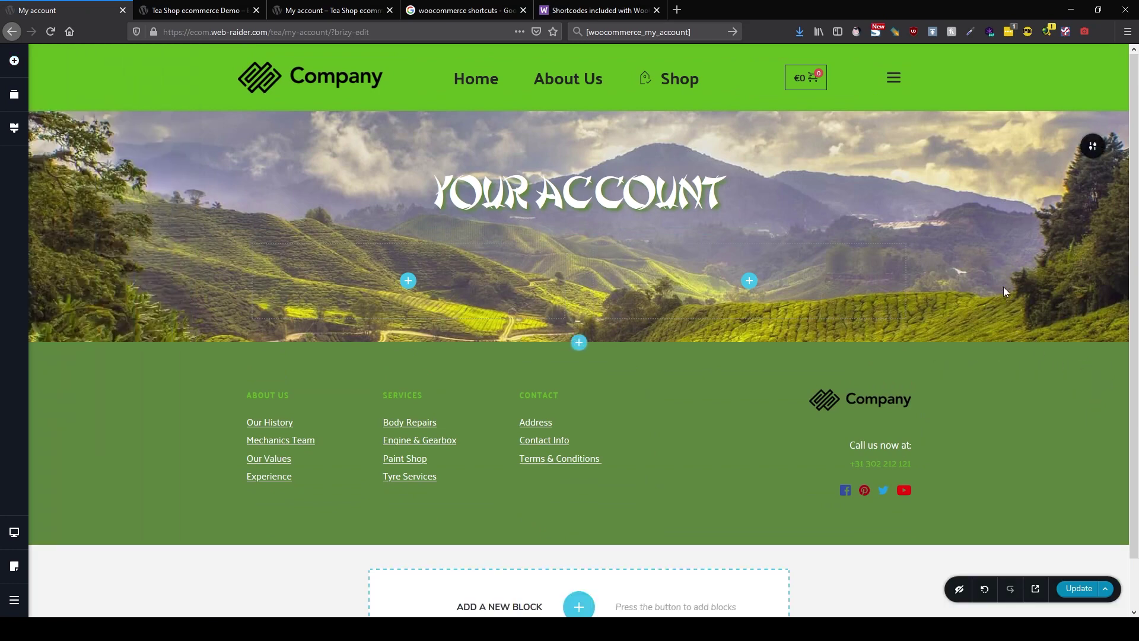
{"action": "left_click", "coordinate": [918, 238]}
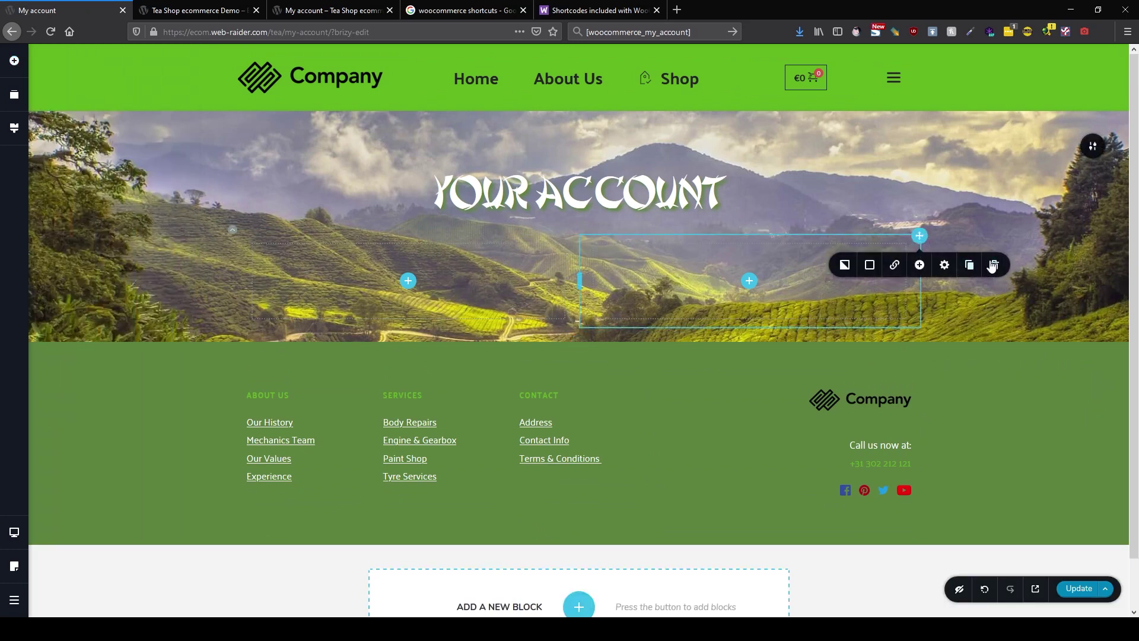
{"action": "left_click", "coordinate": [992, 266]}
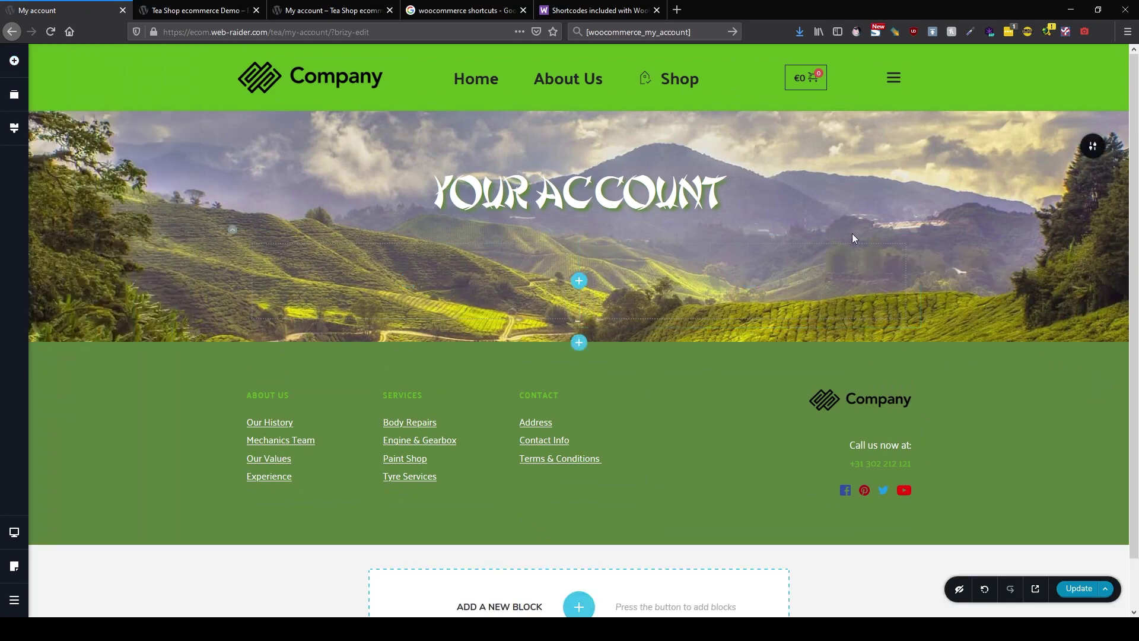
Give the new row a semi-transparent white overlay (#FFFFFF).
{"action": "left_click", "coordinate": [232, 231]}
{"action": "left_click", "coordinate": [196, 259]}
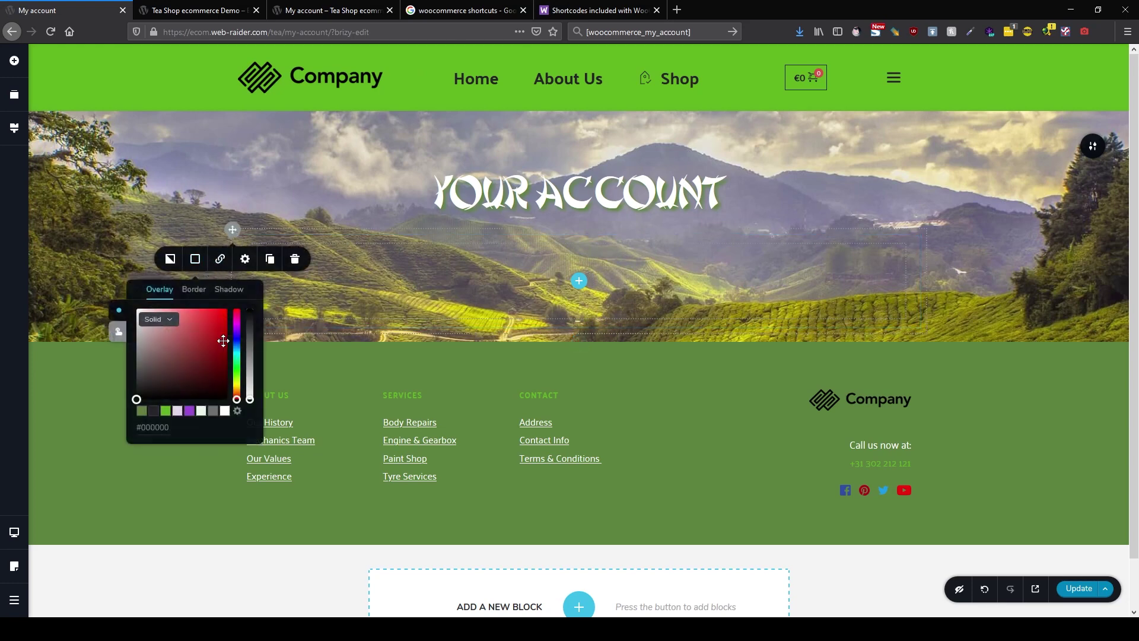
{"action": "left_click", "coordinate": [224, 411]}
{"action": "left_click_drag", "start_coordinate": [250, 309], "coordinate": [248, 354]}
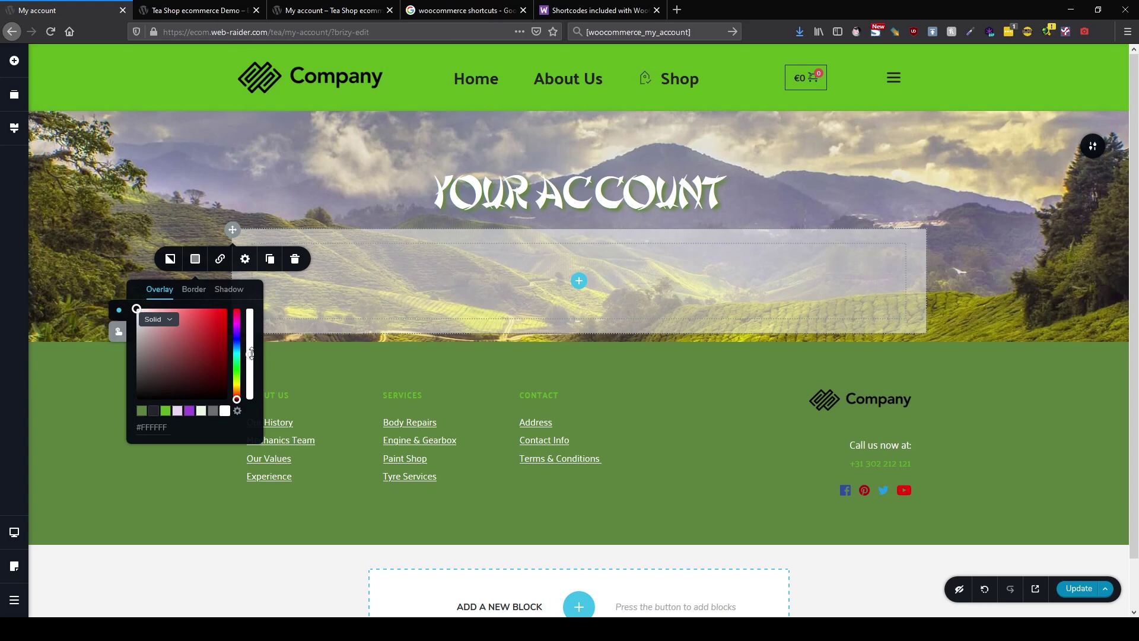
Add a dark border and a light green Outset shadow to the row from the palette colours.
{"action": "left_click", "coordinate": [194, 290]}
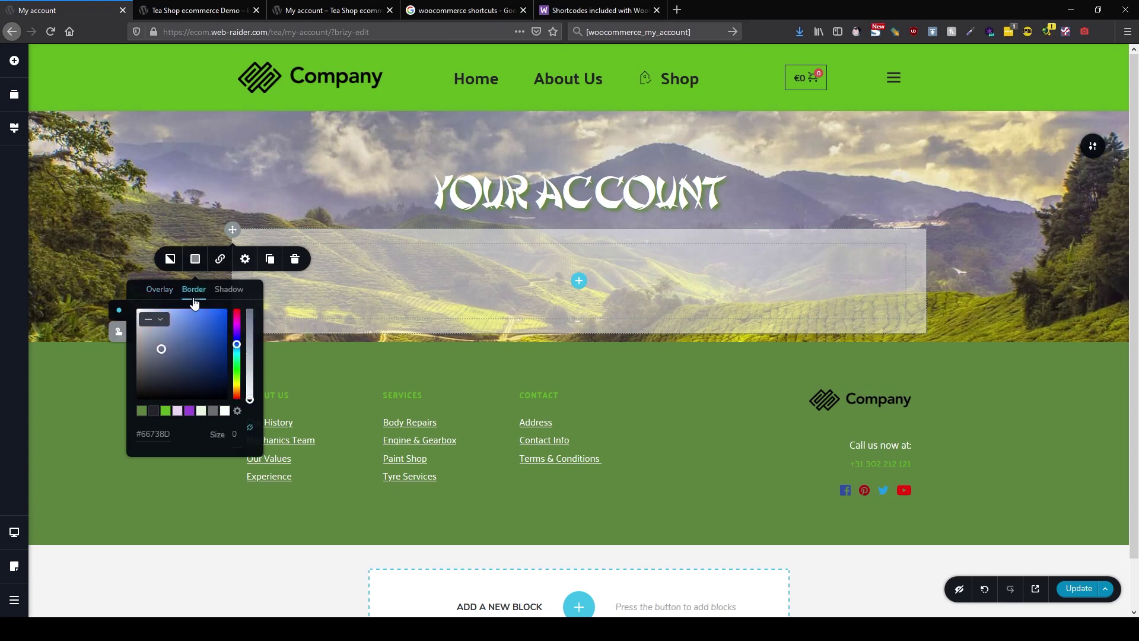
{"action": "left_click", "coordinate": [155, 413]}
{"action": "left_click", "coordinate": [230, 296]}
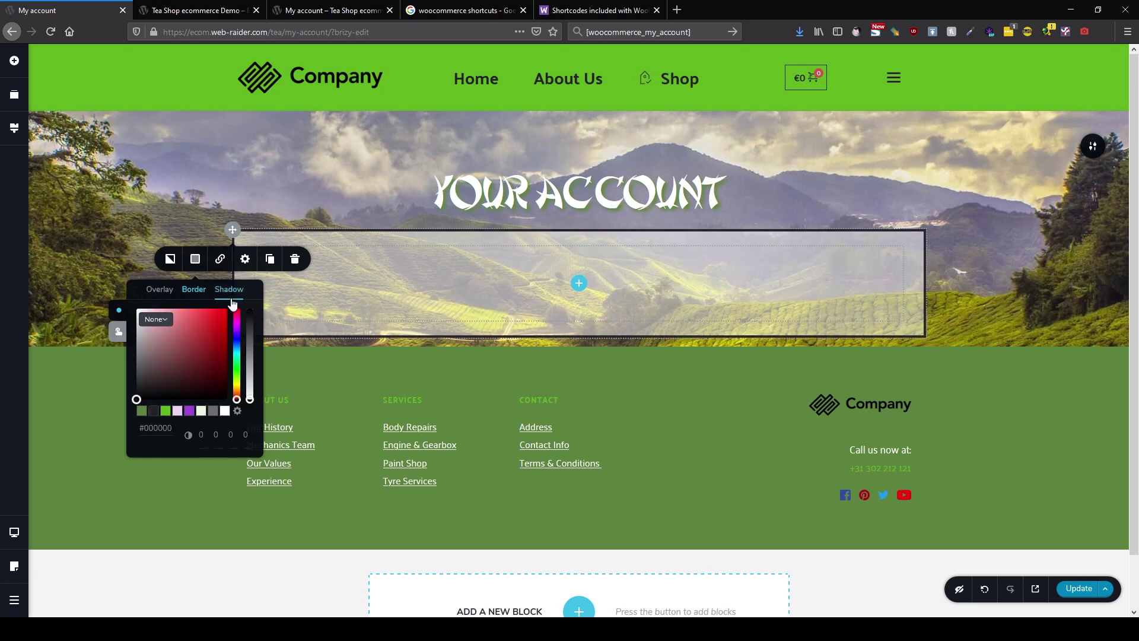
{"action": "left_click", "coordinate": [166, 411]}
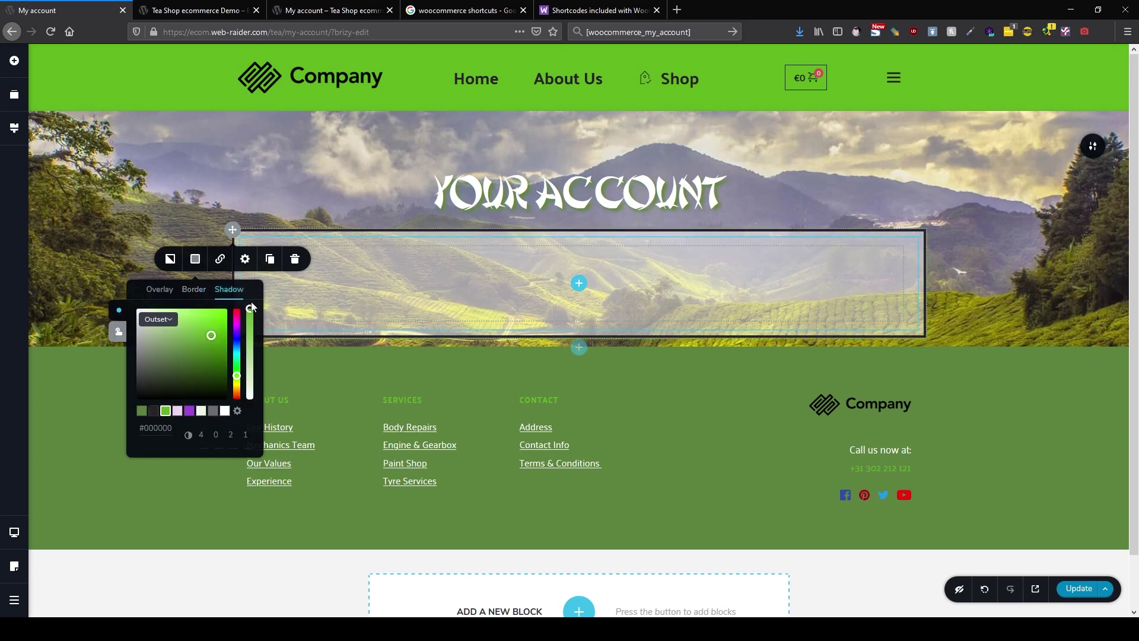
Set the row's corner radius to 50 px.
{"action": "left_click", "coordinate": [245, 259]}
{"action": "left_click", "coordinate": [215, 350]}
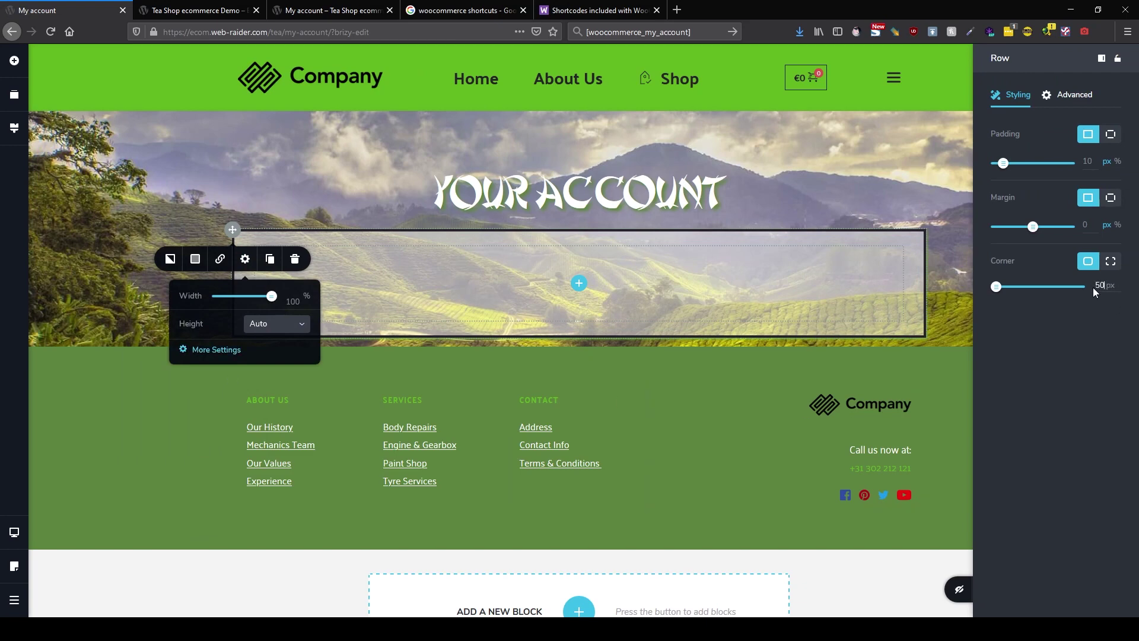
{"action": "left_click", "coordinate": [799, 279]}
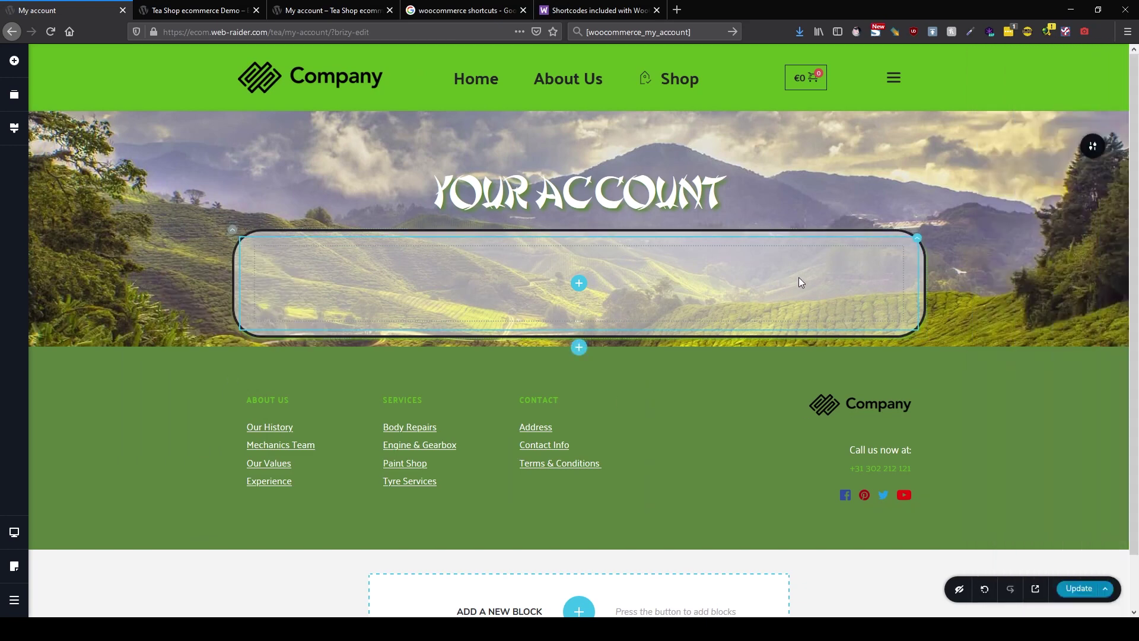
Find the Shortcode element and place it inside the rounded row.
{"action": "left_click", "coordinate": [14, 60]}
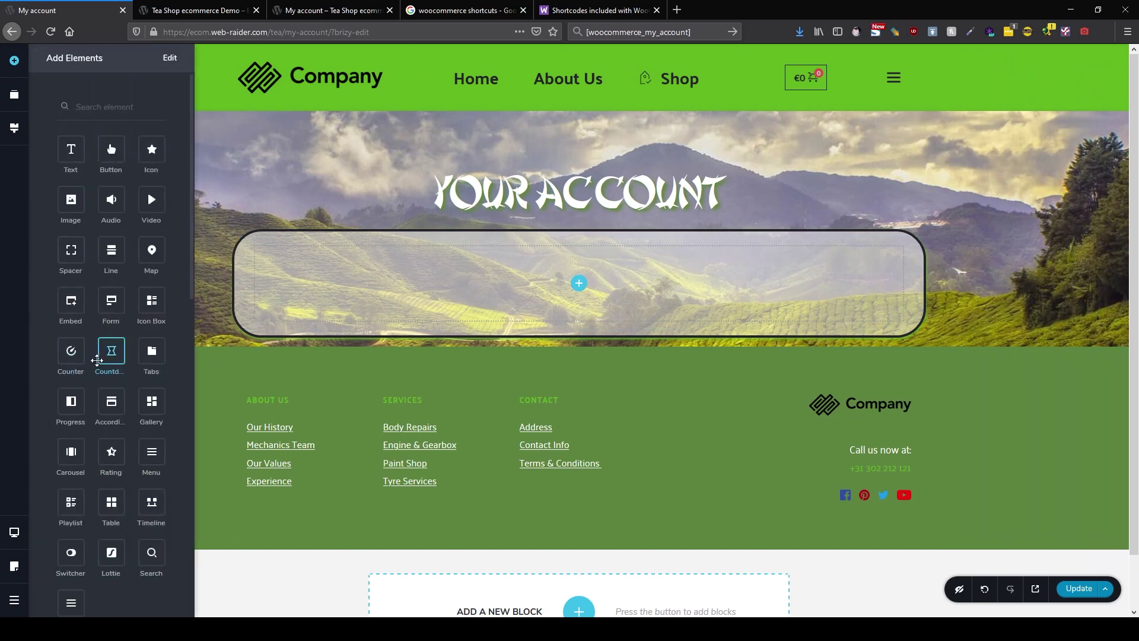
{"action": "type", "text": "sh"}
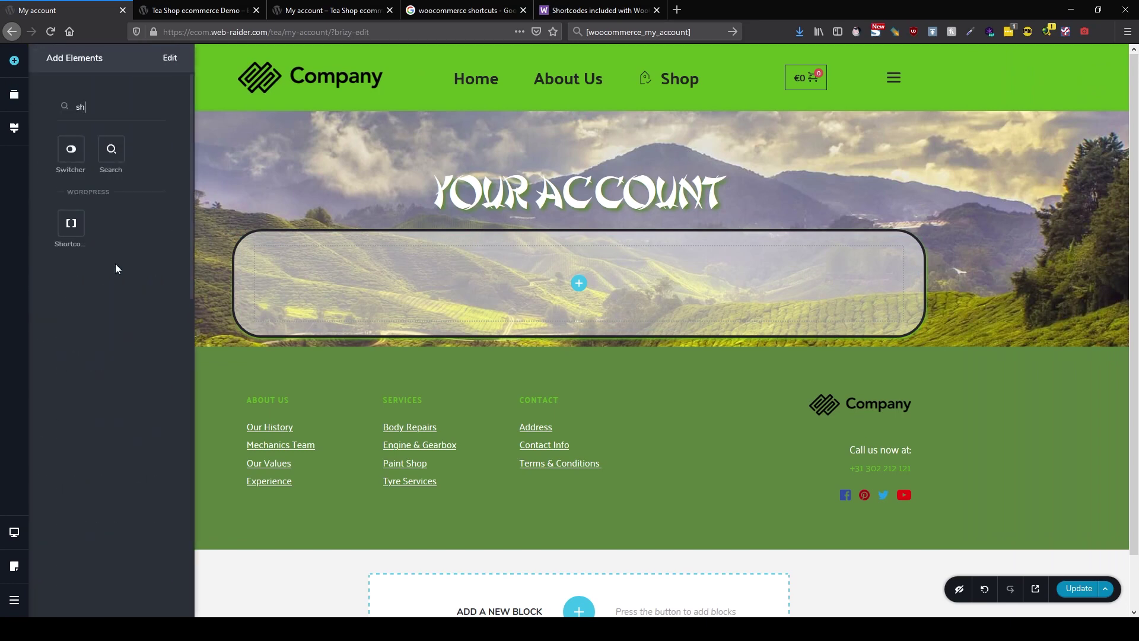
{"action": "left_click_drag", "start_coordinate": [71, 223], "coordinate": [583, 289]}
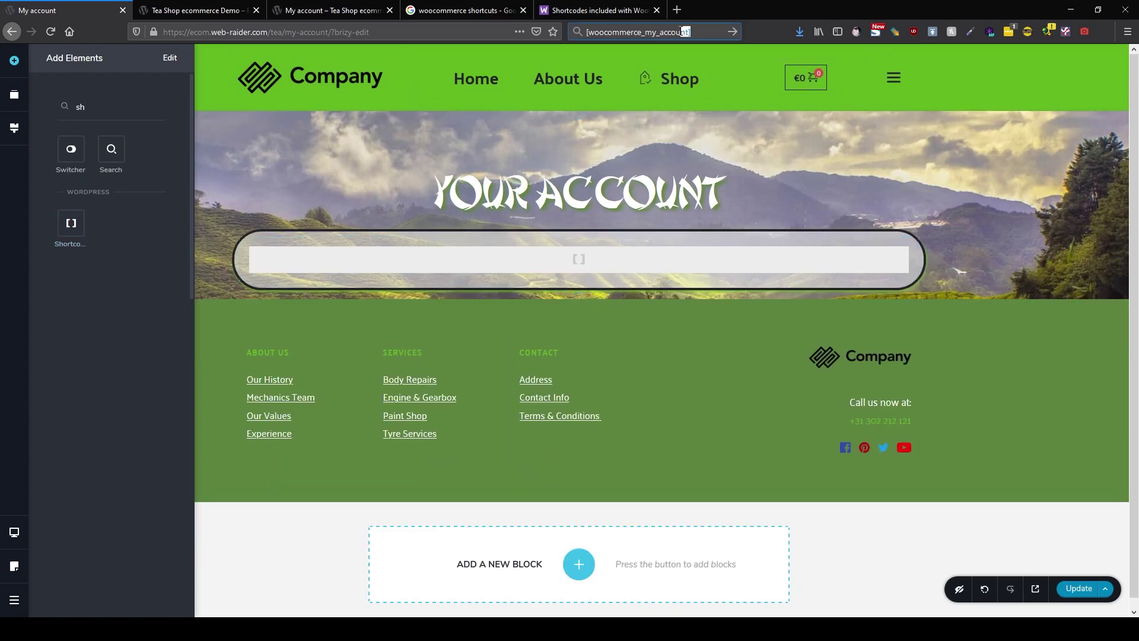
Copy [woocommerce_my_account] from the browser's search field into the Shortcode element and update the page.
{"action": "left_click_drag", "start_coordinate": [683, 31], "coordinate": [586, 32]}
{"action": "key", "text": "ctrl+c"}
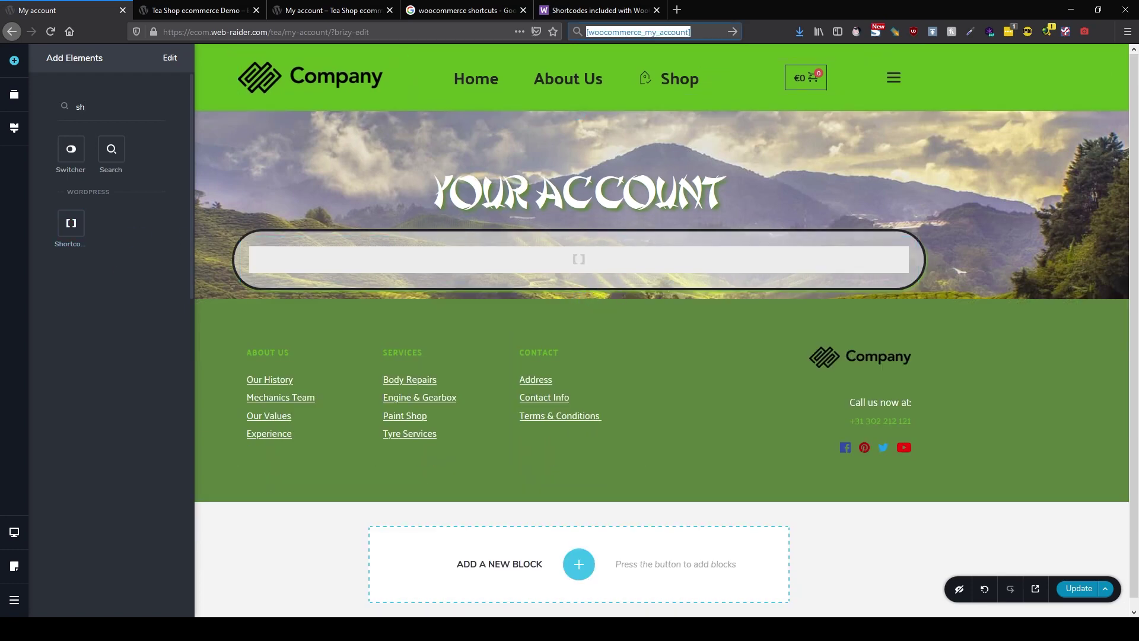
{"action": "left_click", "coordinate": [503, 258]}
{"action": "left_click", "coordinate": [528, 294]}
{"action": "key", "text": "ctrl+v"}
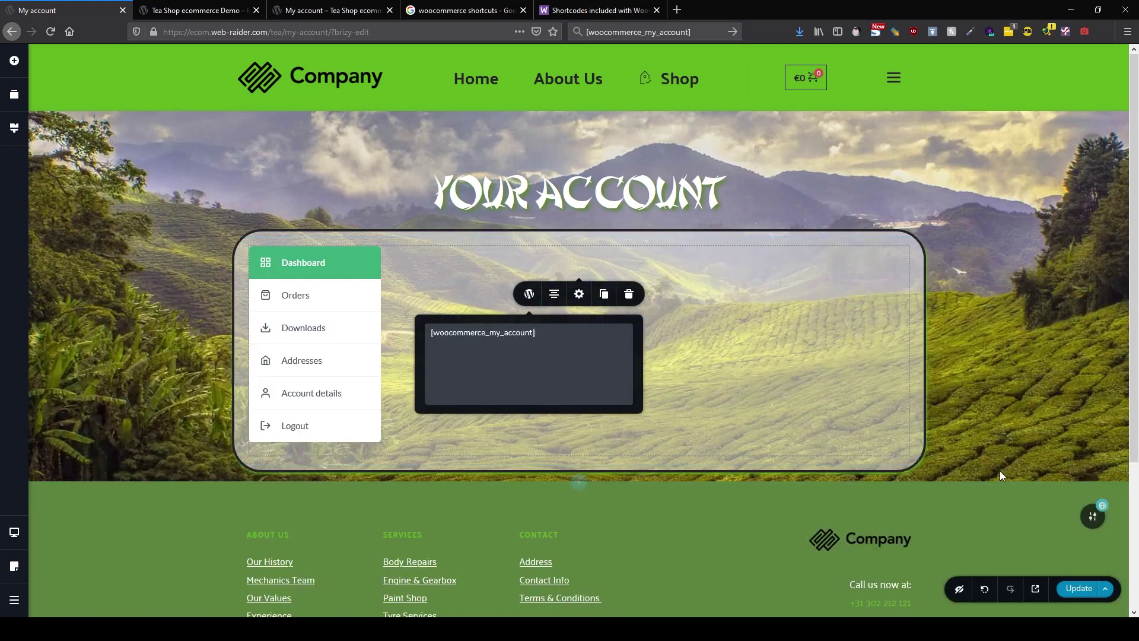
{"action": "left_click", "coordinate": [1078, 589]}
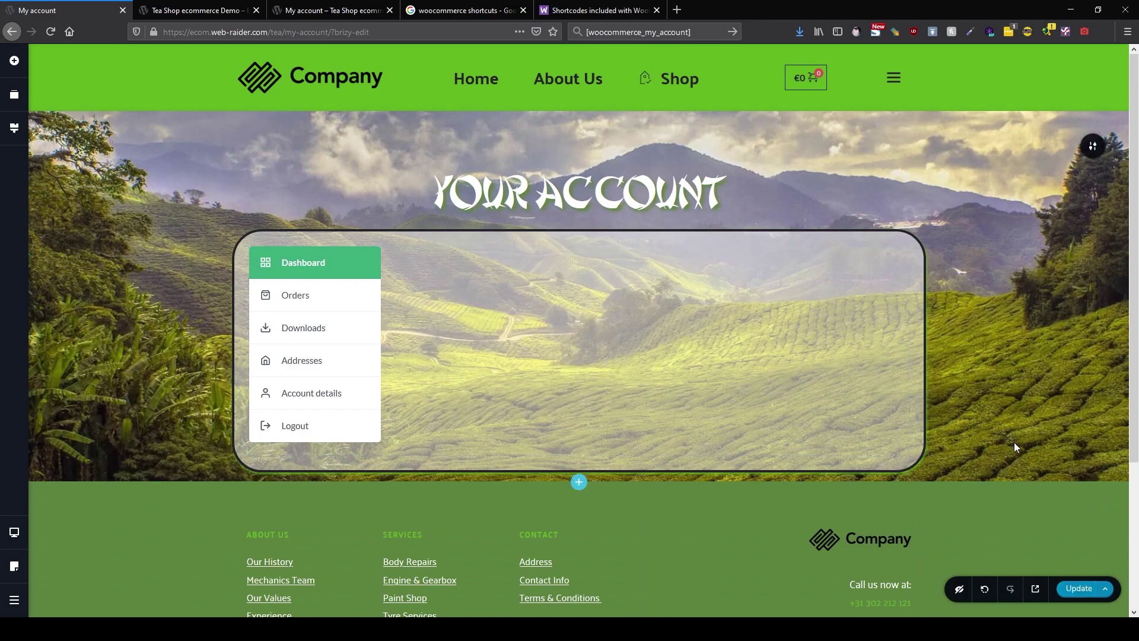
Load the live My account page at ecom.web-raider.com/tea/my-account/ to view the new design.
{"action": "left_click", "coordinate": [593, 10]}
{"action": "left_click", "coordinate": [463, 10]}
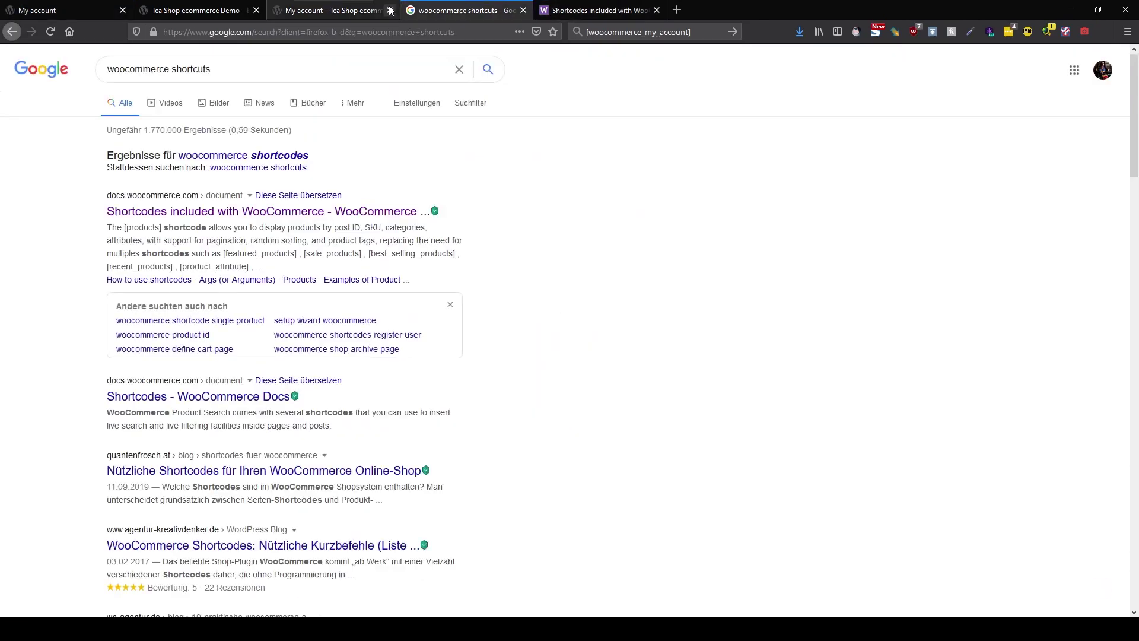
{"action": "left_click", "coordinate": [308, 13]}
{"action": "scroll", "coordinate": [447, 178], "scroll_direction": "up", "scroll_amount": 1}
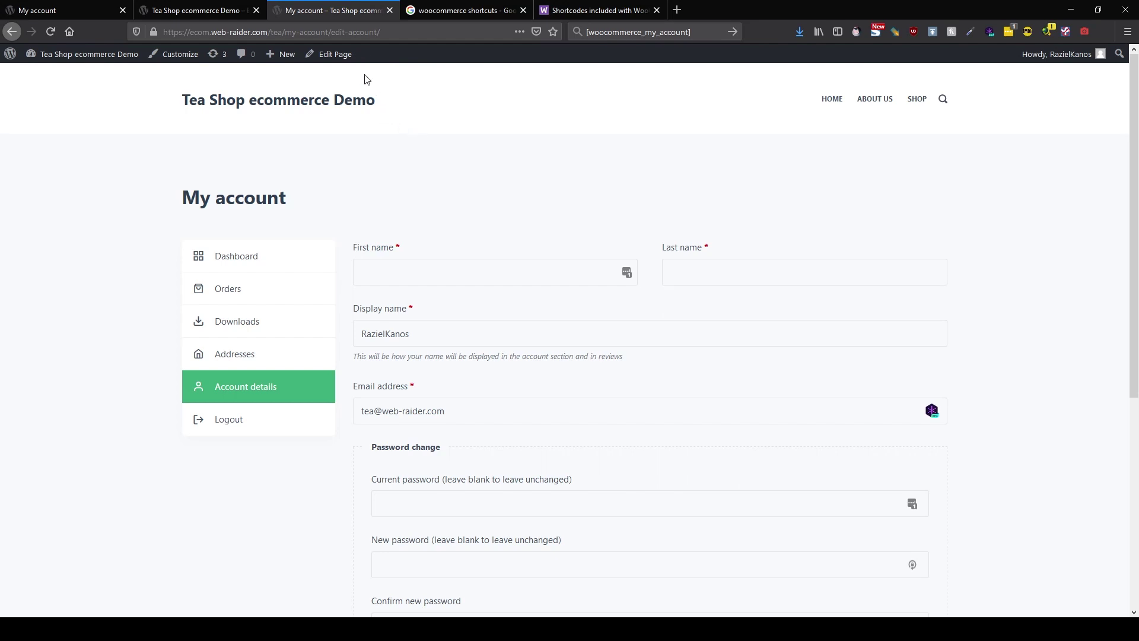
{"action": "left_click", "coordinate": [413, 33]}
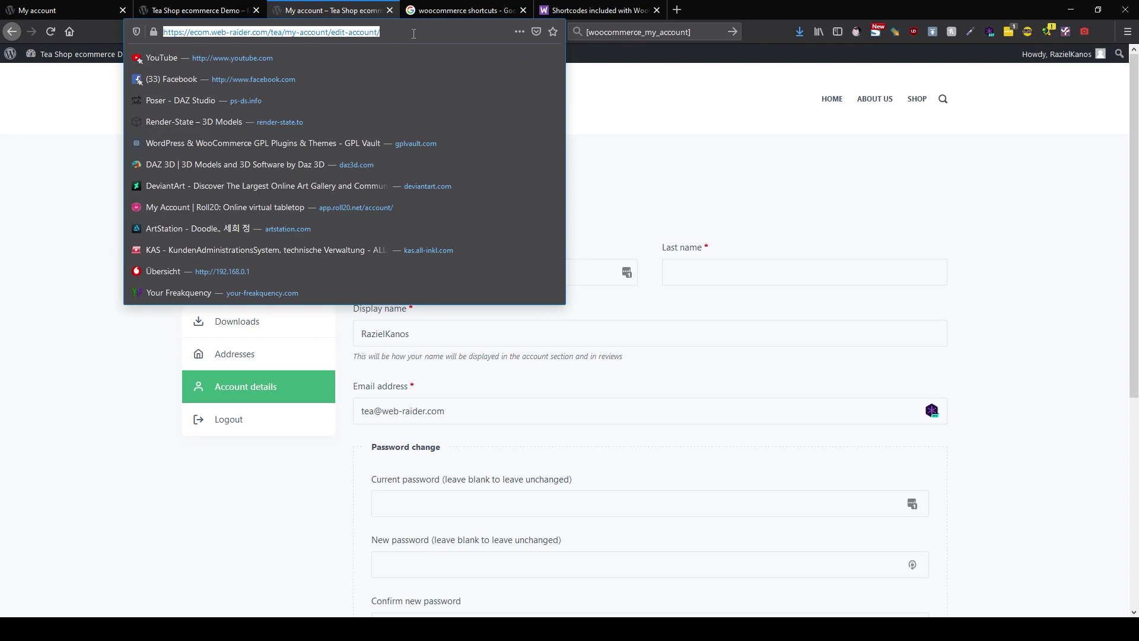
{"action": "left_click_drag", "start_coordinate": [330, 33], "coordinate": [433, 29]}
{"action": "key", "text": "BackSpace"}
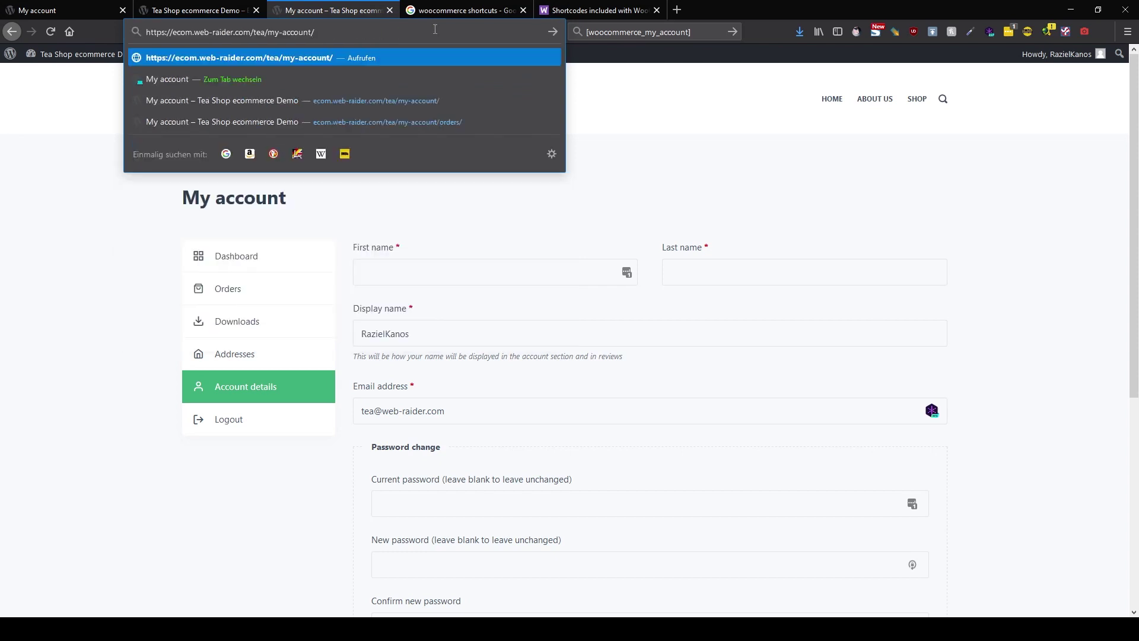
{"action": "key", "text": "Return"}
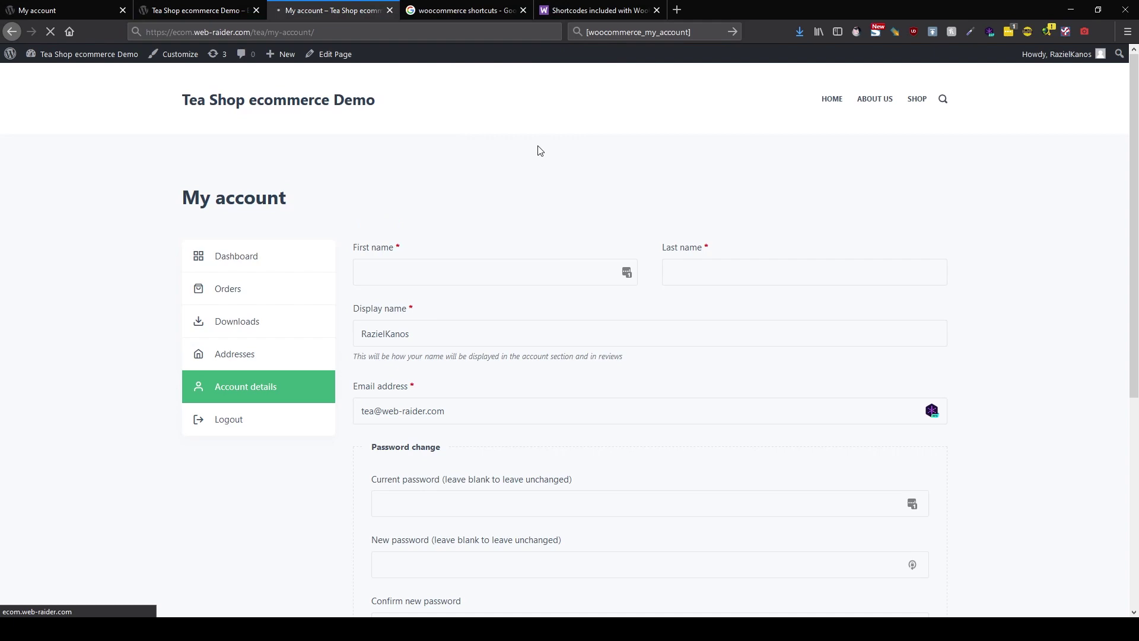
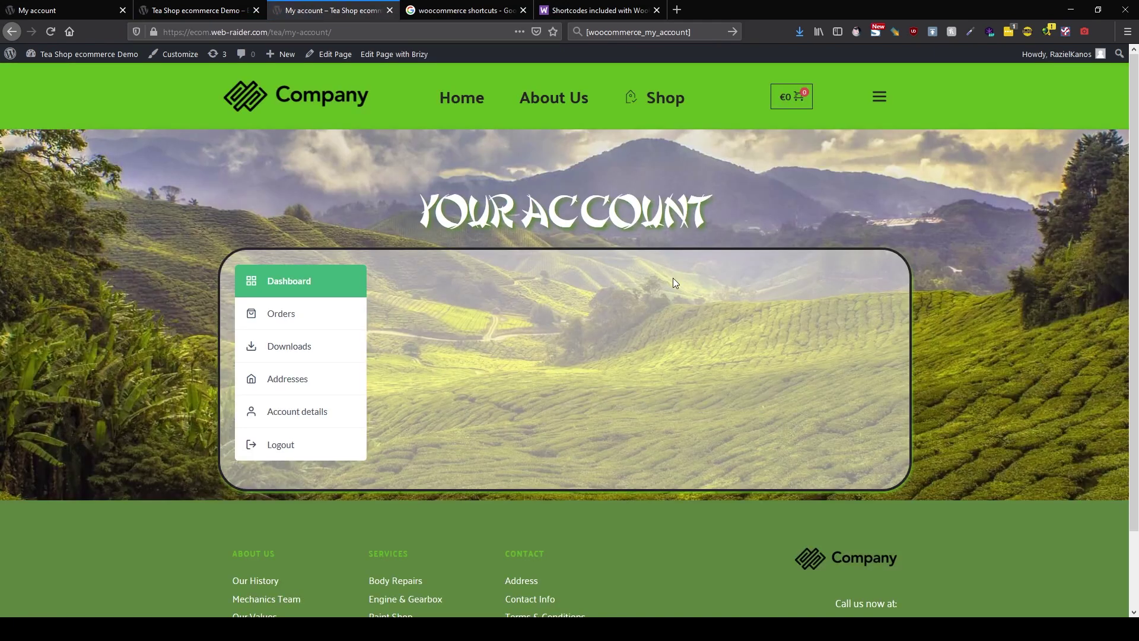
Check the Orders, Downloads, Addresses and Account details sections, and test the Account details link in the header's hamburger menu.
{"action": "left_click", "coordinate": [297, 315]}
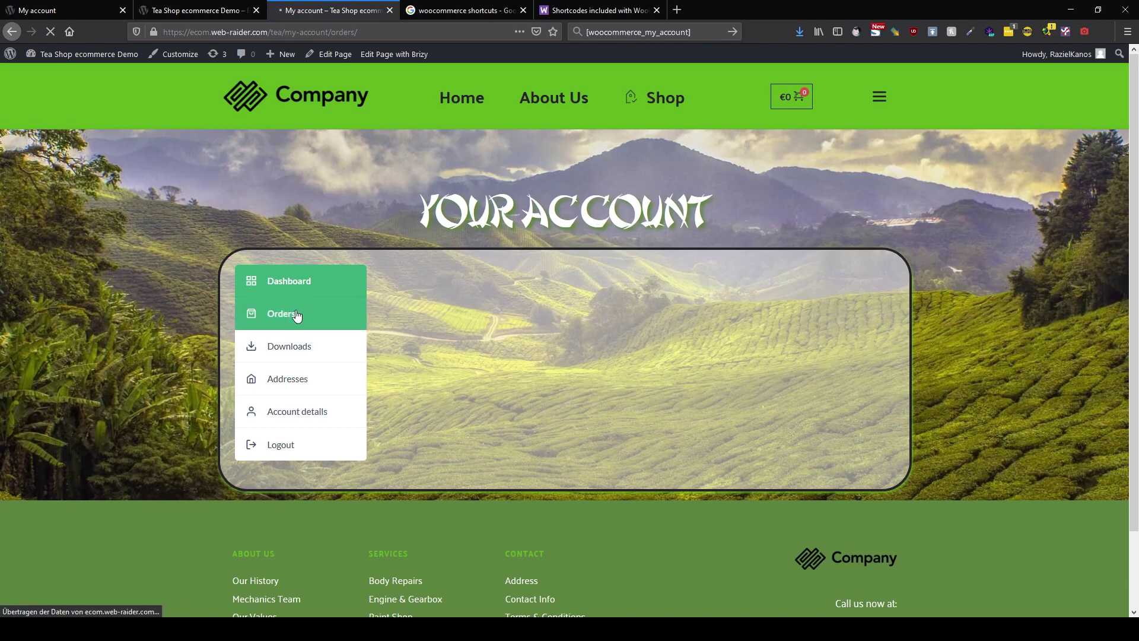
{"action": "left_click", "coordinate": [314, 354]}
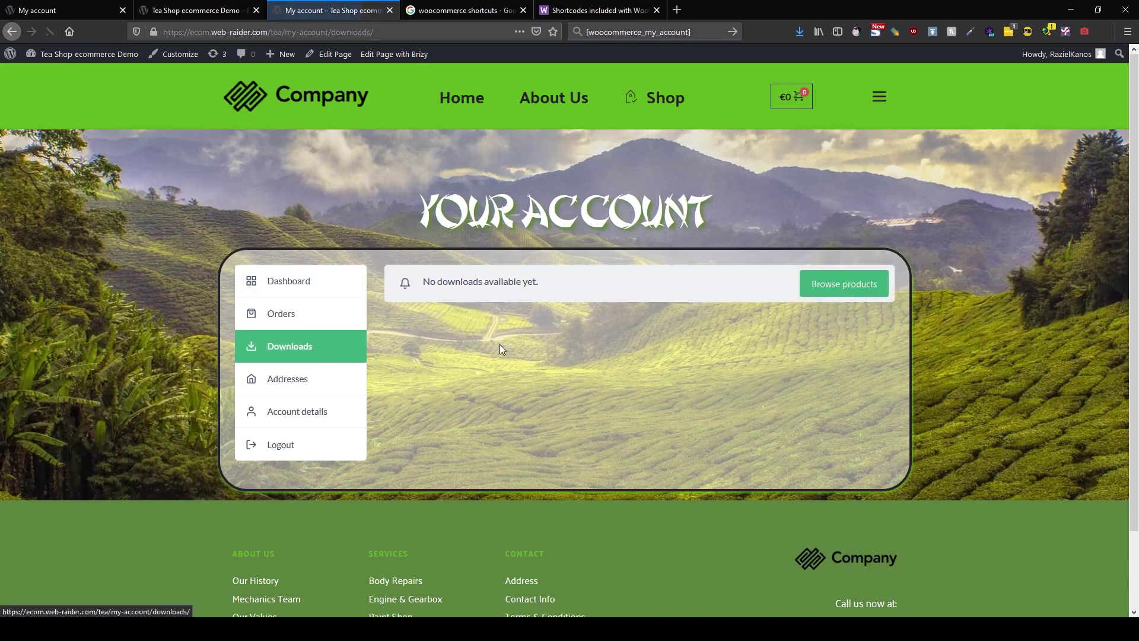
{"action": "left_click", "coordinate": [330, 385]}
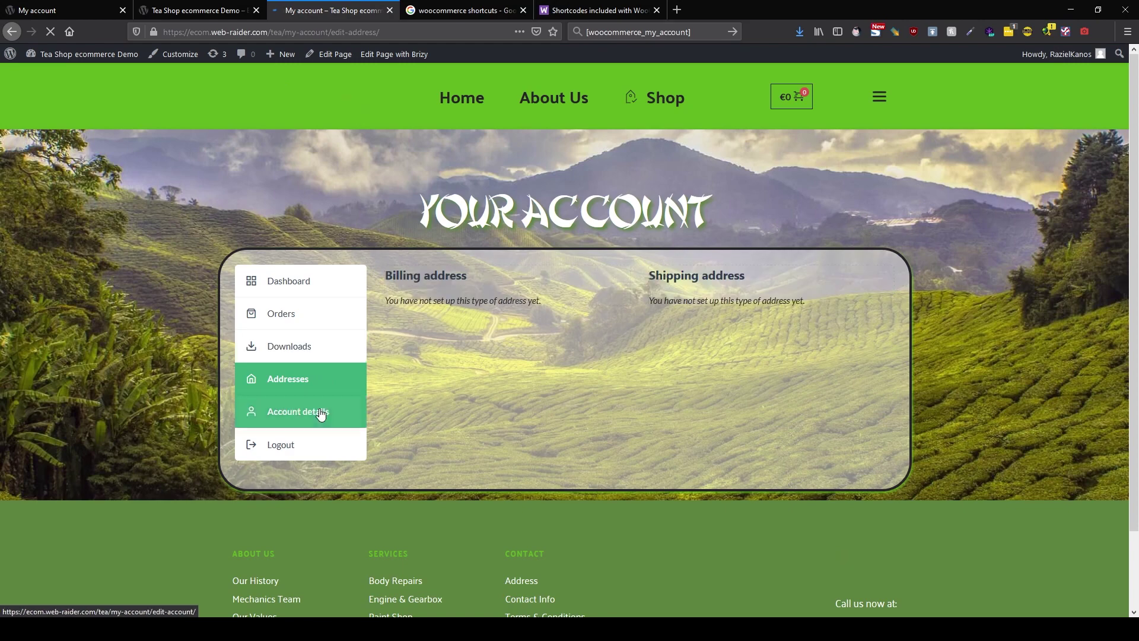
{"action": "left_click", "coordinate": [320, 412]}
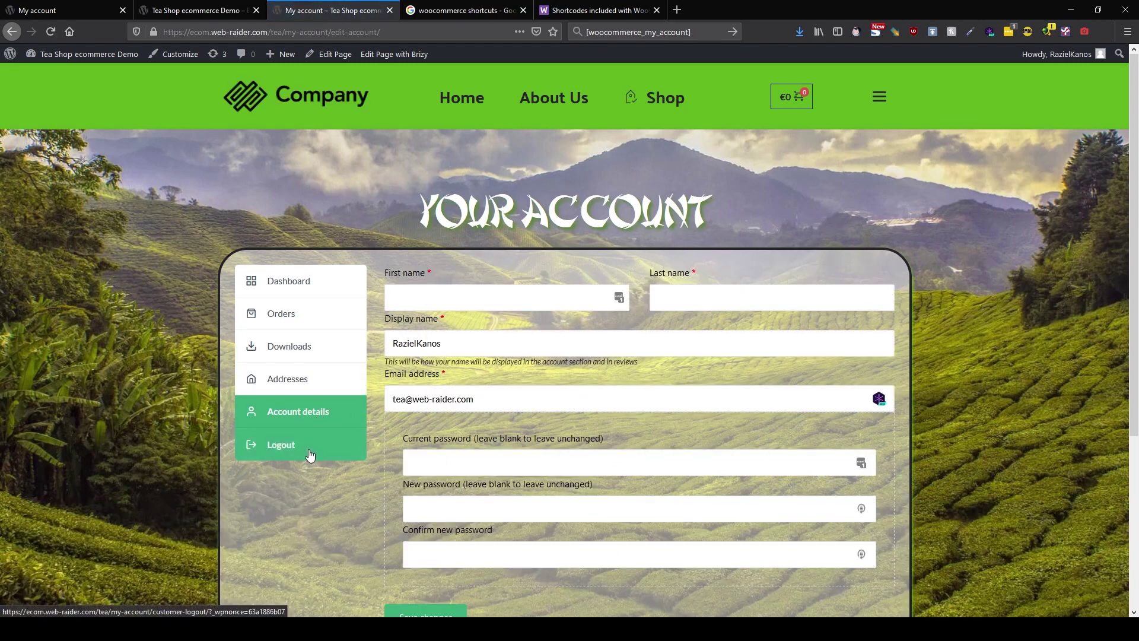
{"action": "scroll", "coordinate": [622, 427], "scroll_direction": "down", "scroll_amount": 4}
{"action": "scroll", "coordinate": [632, 428], "scroll_direction": "up", "scroll_amount": 4}
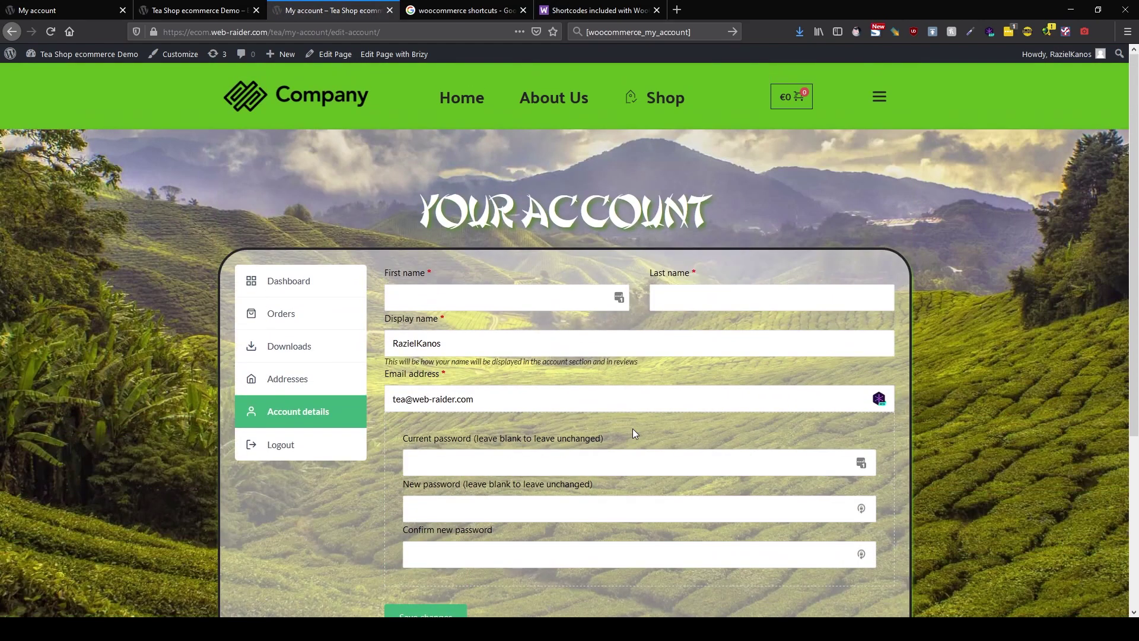
{"action": "left_click", "coordinate": [889, 95]}
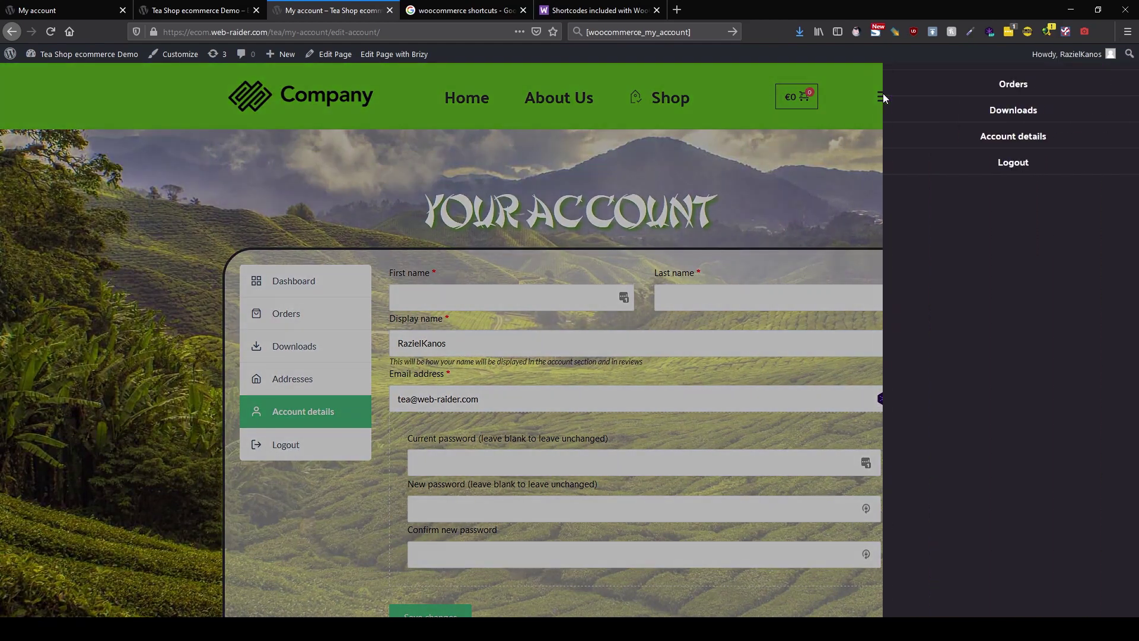
{"action": "left_click", "coordinate": [1010, 138]}
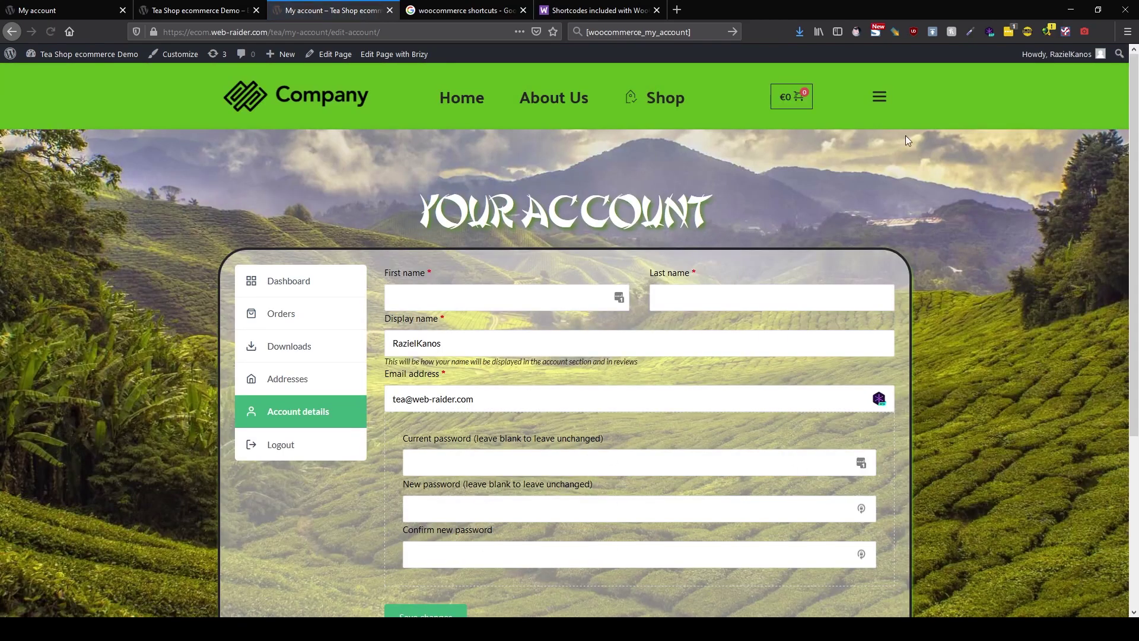
Test the Orders link in the header's hamburger menu and check the header's cart panel.
{"action": "left_click", "coordinate": [880, 96]}
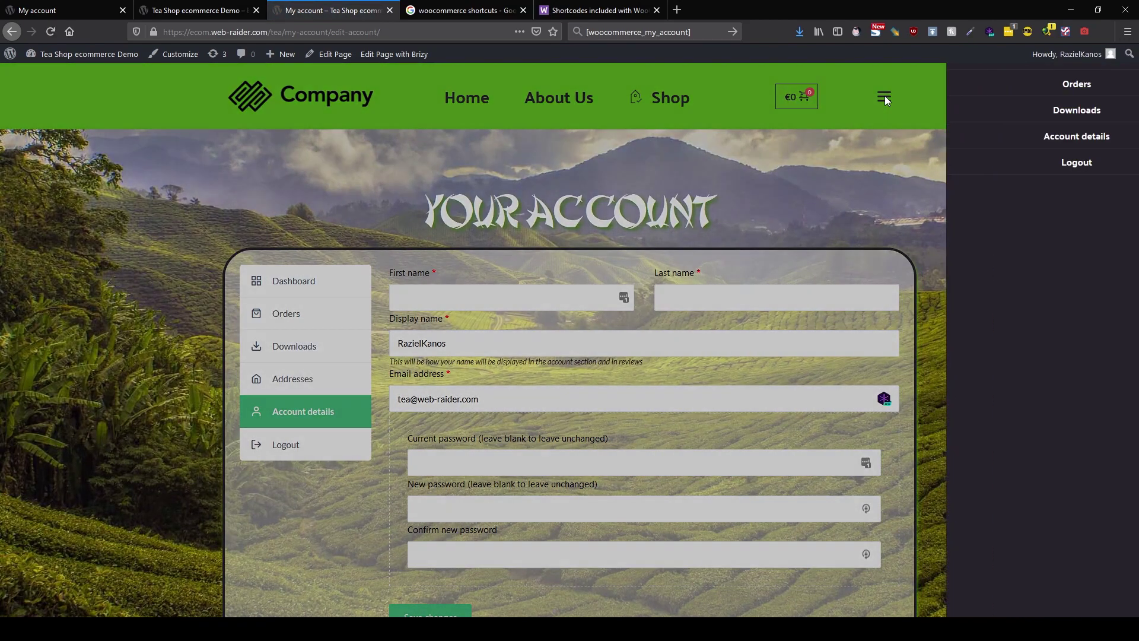
{"action": "left_click", "coordinate": [1021, 85]}
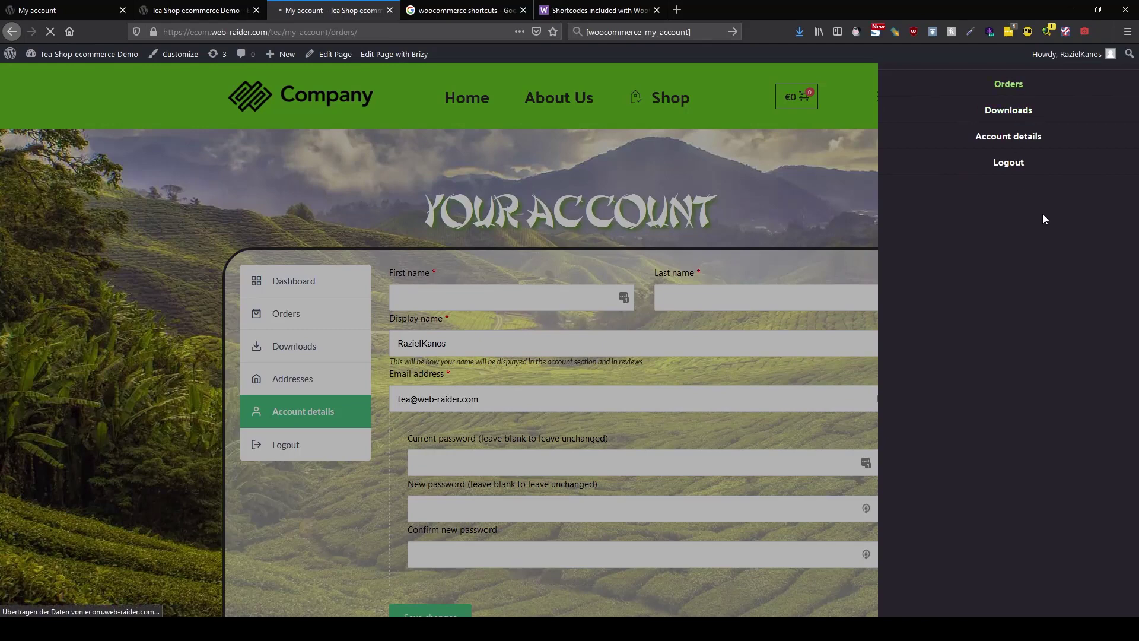
{"action": "left_click", "coordinate": [879, 97]}
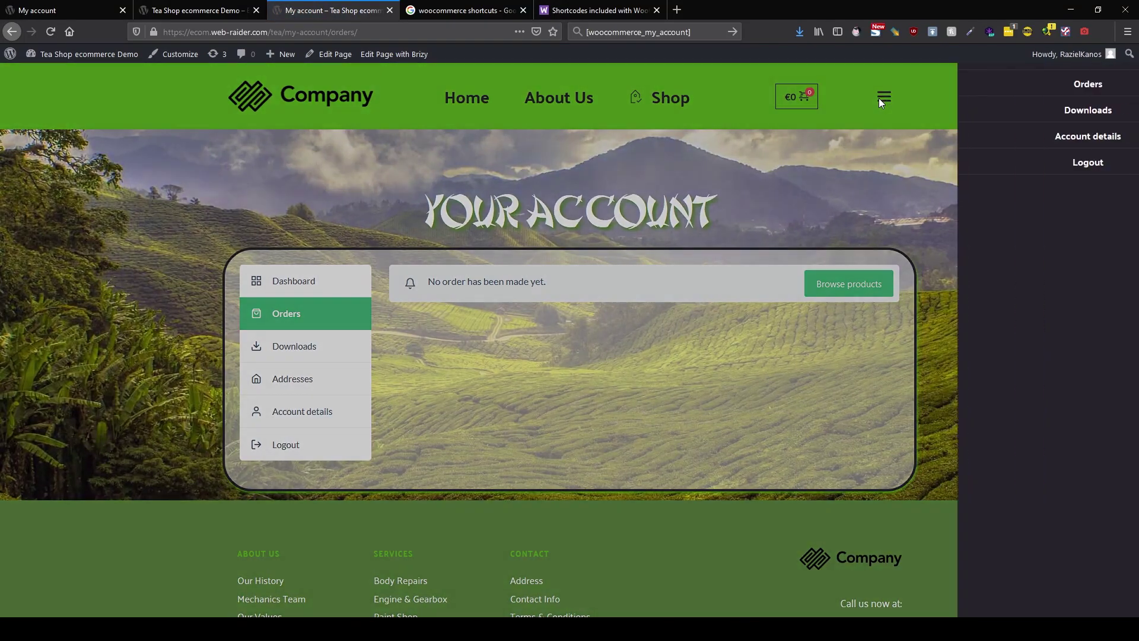
{"action": "left_click", "coordinate": [789, 98]}
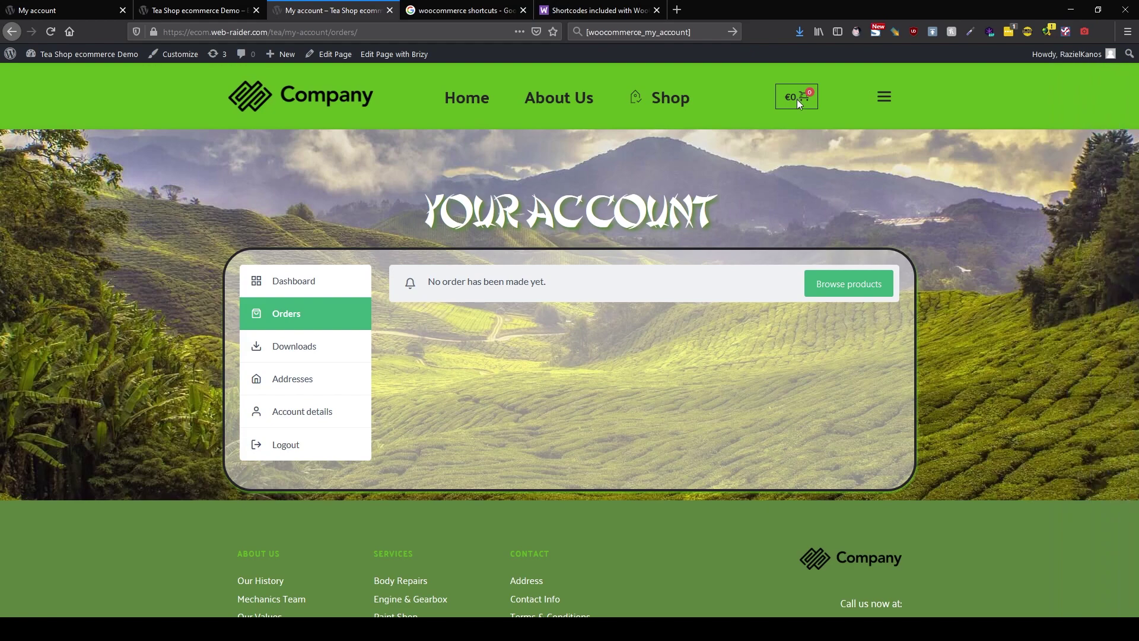
{"action": "left_click", "coordinate": [784, 101]}
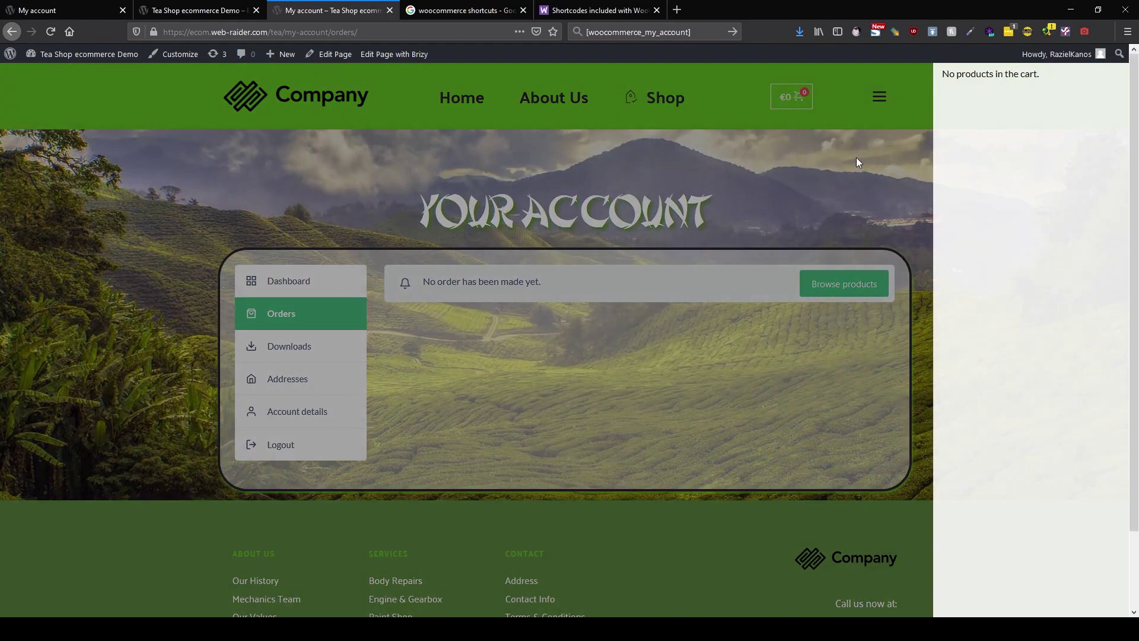
{"action": "left_click", "coordinate": [857, 158]}
Add Product 1 to the cart from the Shop page and view the full cart page.
{"action": "left_click", "coordinate": [655, 98]}
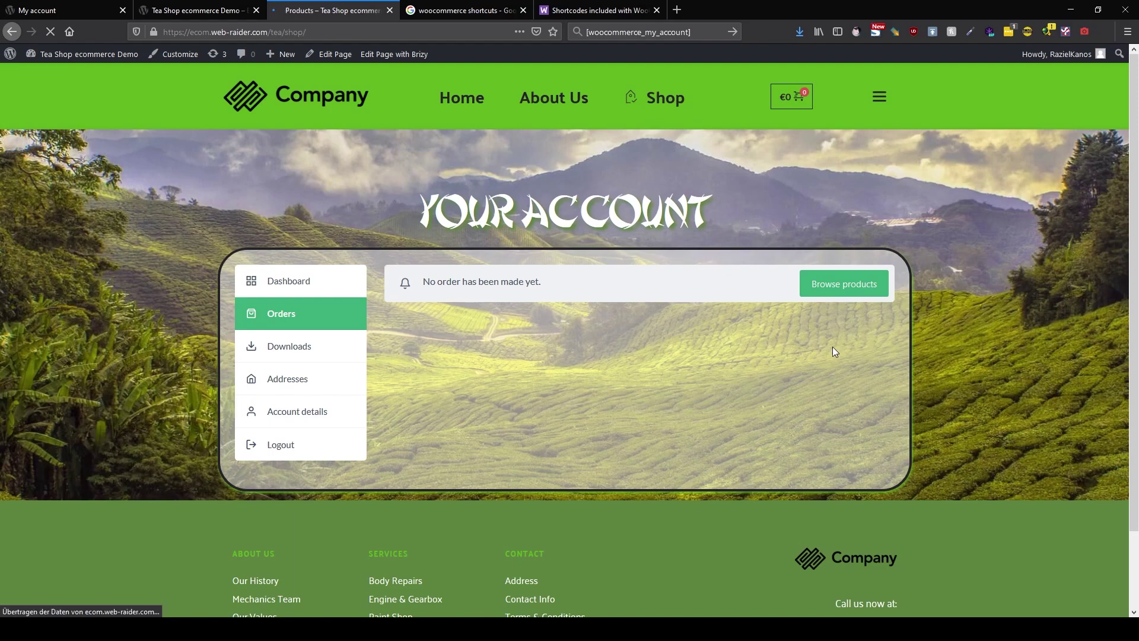
{"action": "scroll", "coordinate": [828, 349], "scroll_direction": "down", "scroll_amount": 4}
{"action": "scroll", "coordinate": [829, 354], "scroll_direction": "down", "scroll_amount": 10}
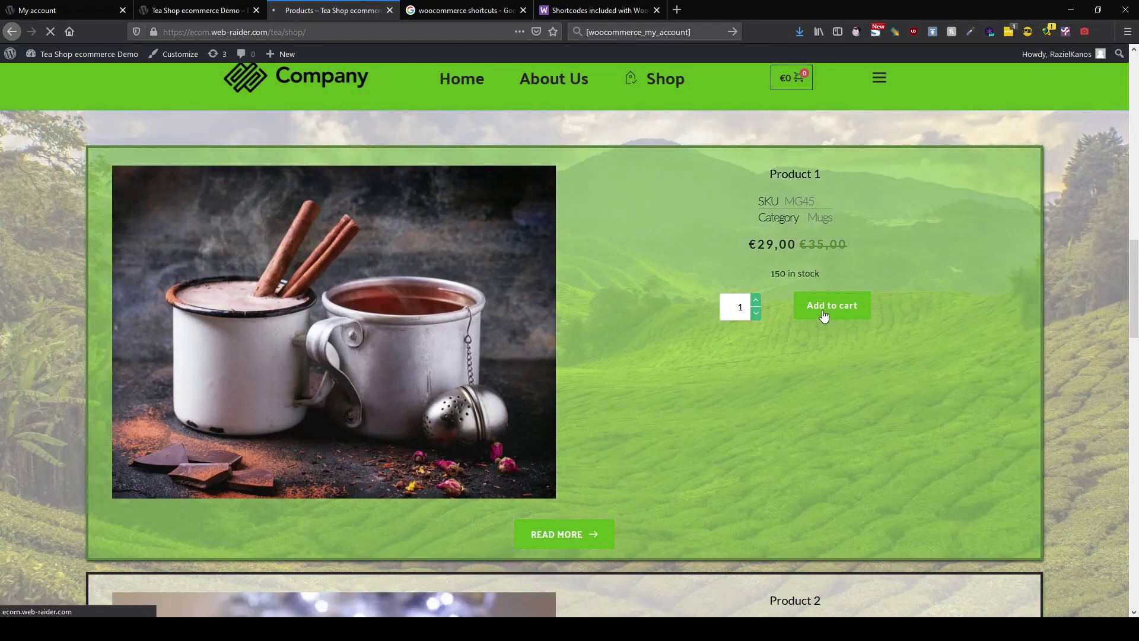
{"action": "left_click", "coordinate": [837, 311]}
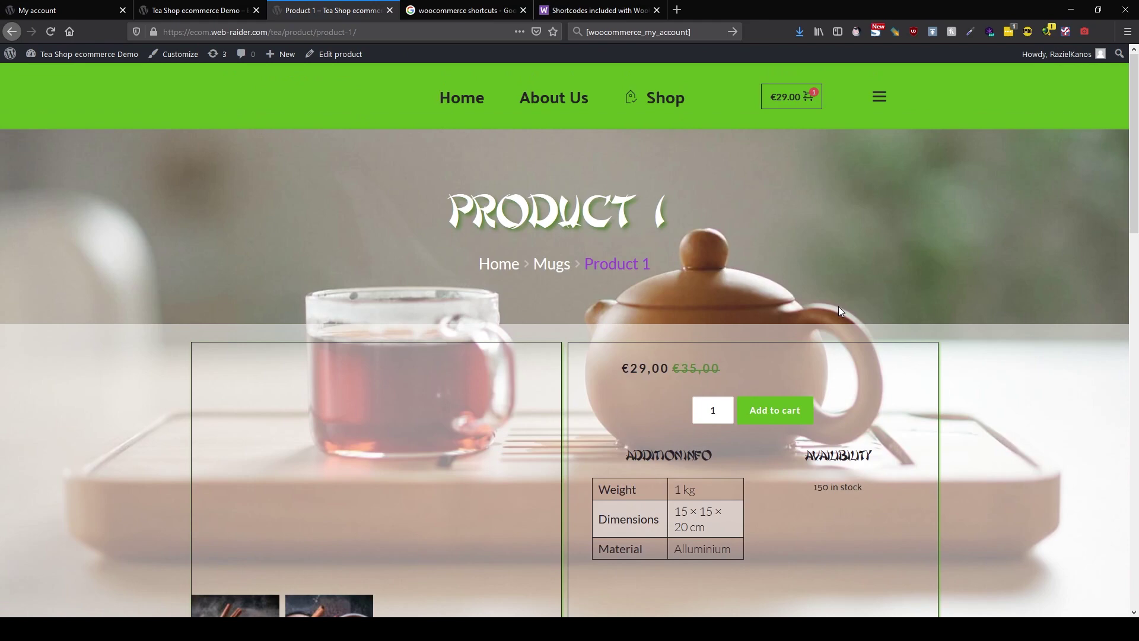
{"action": "left_click", "coordinate": [782, 107]}
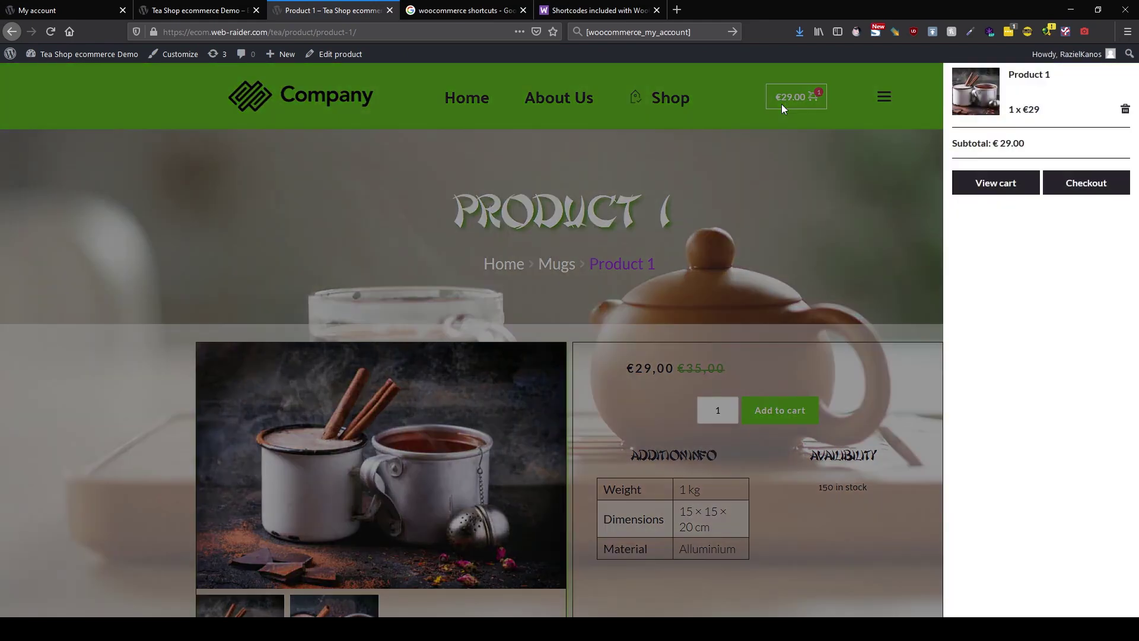
{"action": "left_click", "coordinate": [1003, 183]}
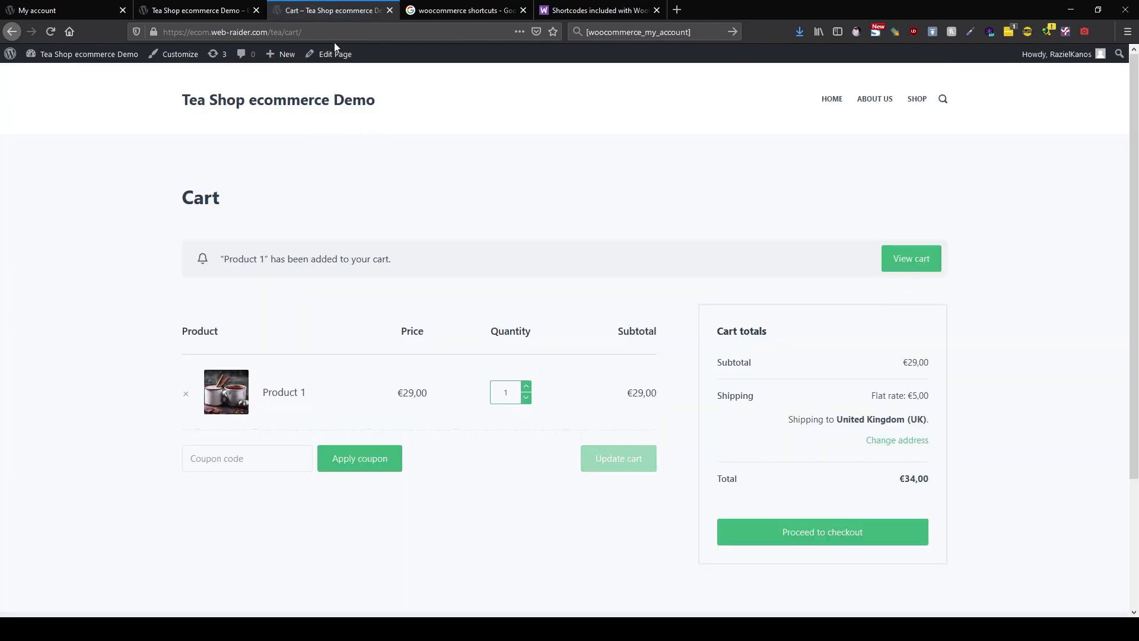
Look up the [woocommerce_cart] shortcode in the WooCommerce documentation and return to the cart page.
{"action": "left_click", "coordinate": [599, 11]}
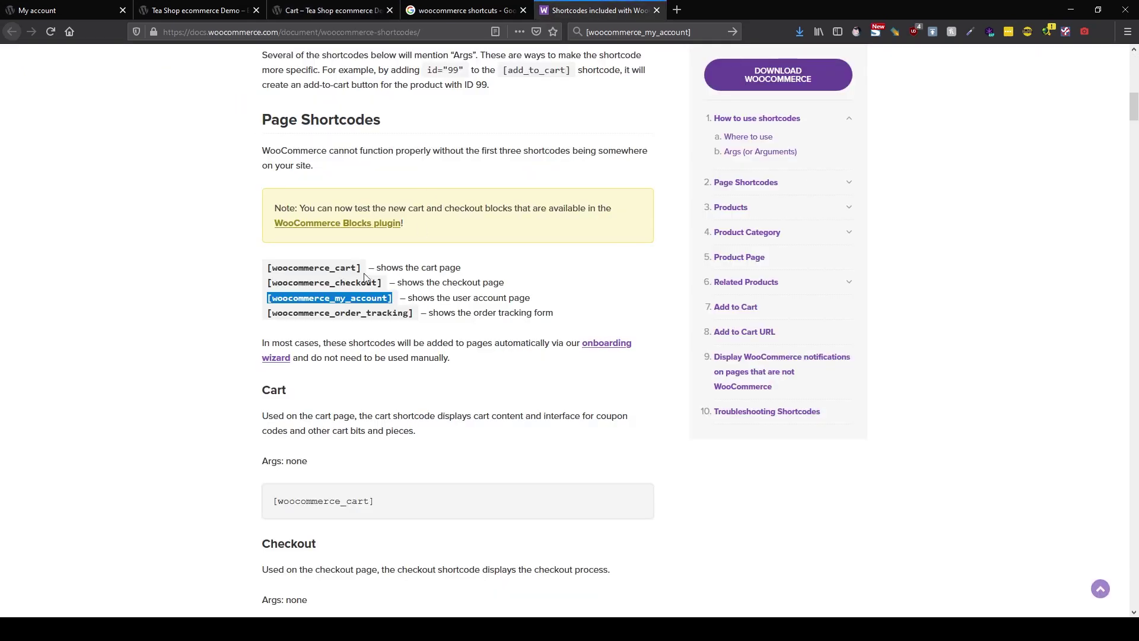
{"action": "left_click_drag", "start_coordinate": [359, 268], "coordinate": [268, 269]}
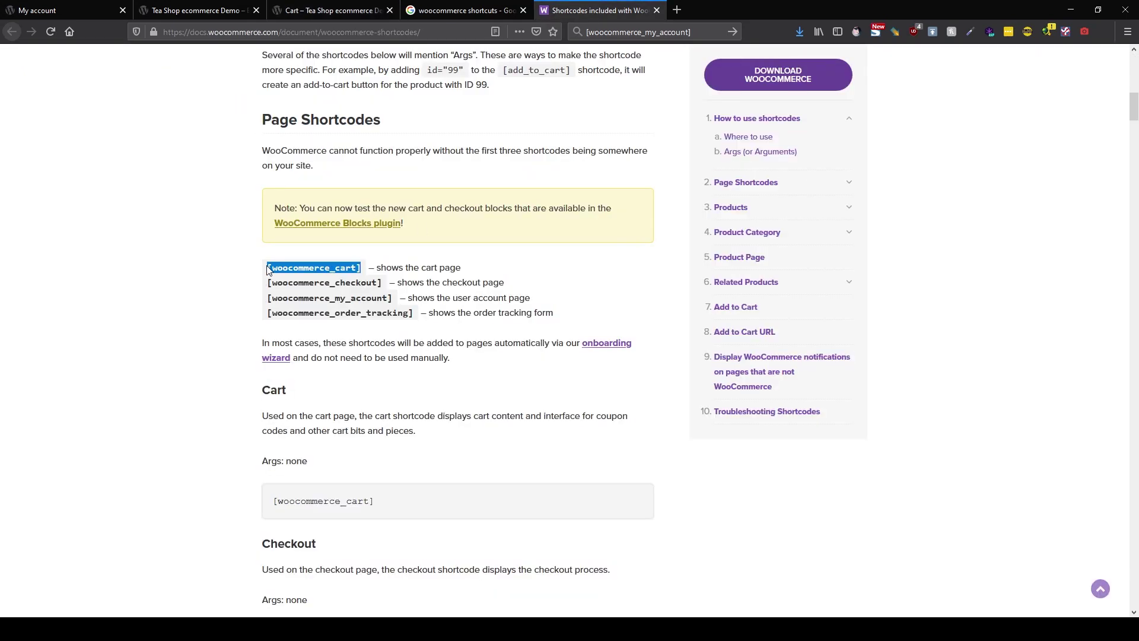
{"action": "left_click", "coordinate": [341, 10]}
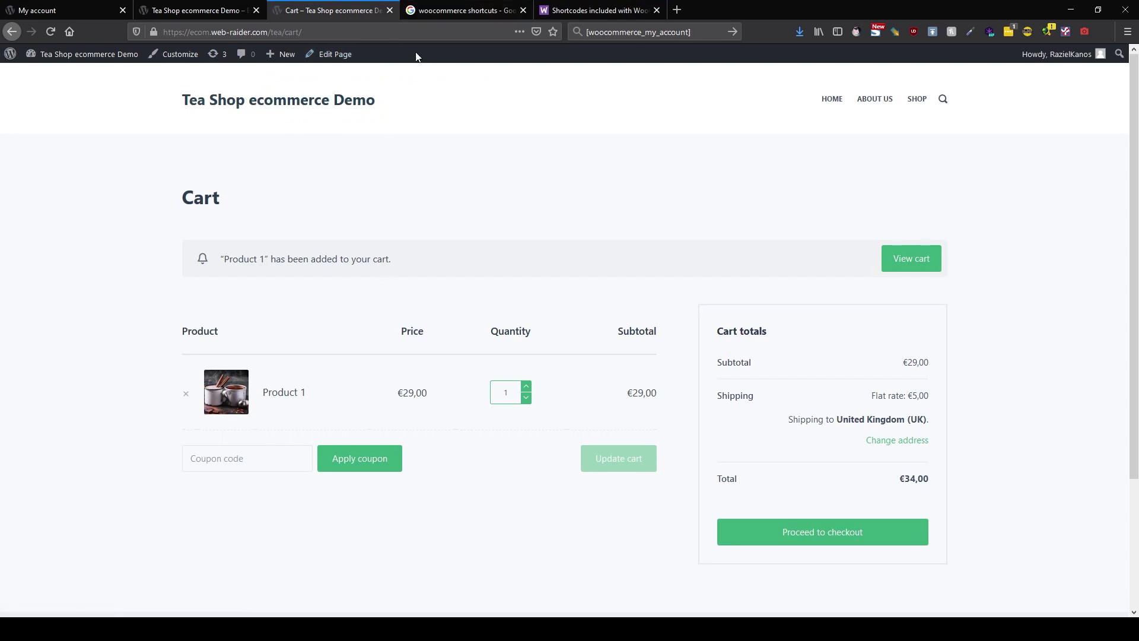
Edit the Cart page, copy [woocommerce_cart] from its Shortcode block and open the page in Brizy.
{"action": "left_click", "coordinate": [327, 55]}
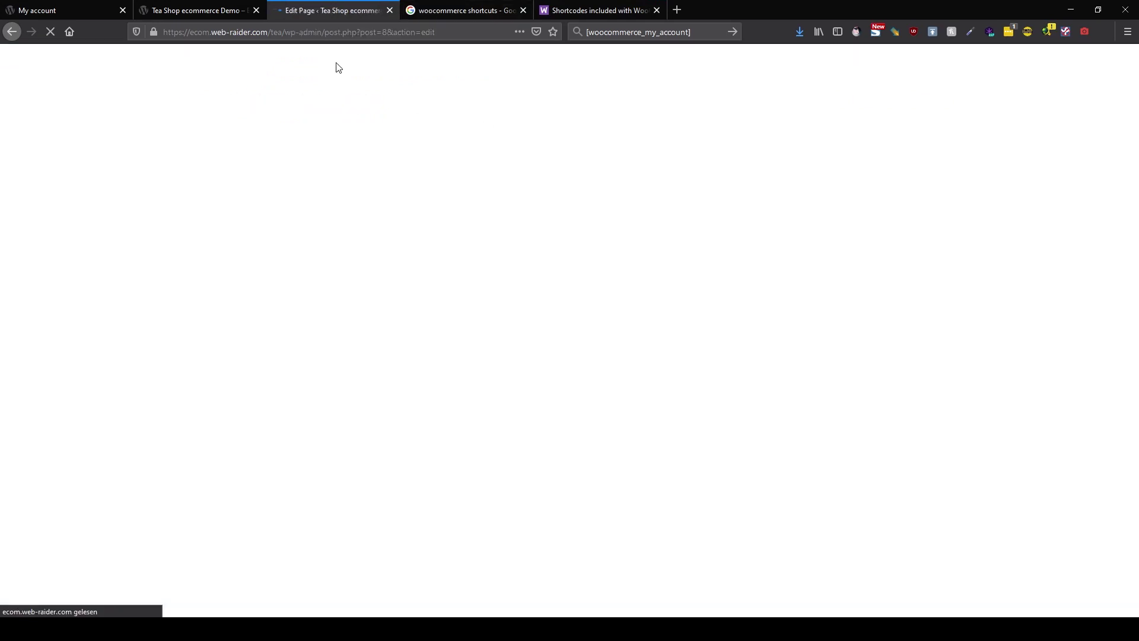
{"action": "left_click", "coordinate": [247, 259]}
{"action": "left_click_drag", "start_coordinate": [247, 260], "coordinate": [137, 250]}
{"action": "key", "text": "ctrl+c"}
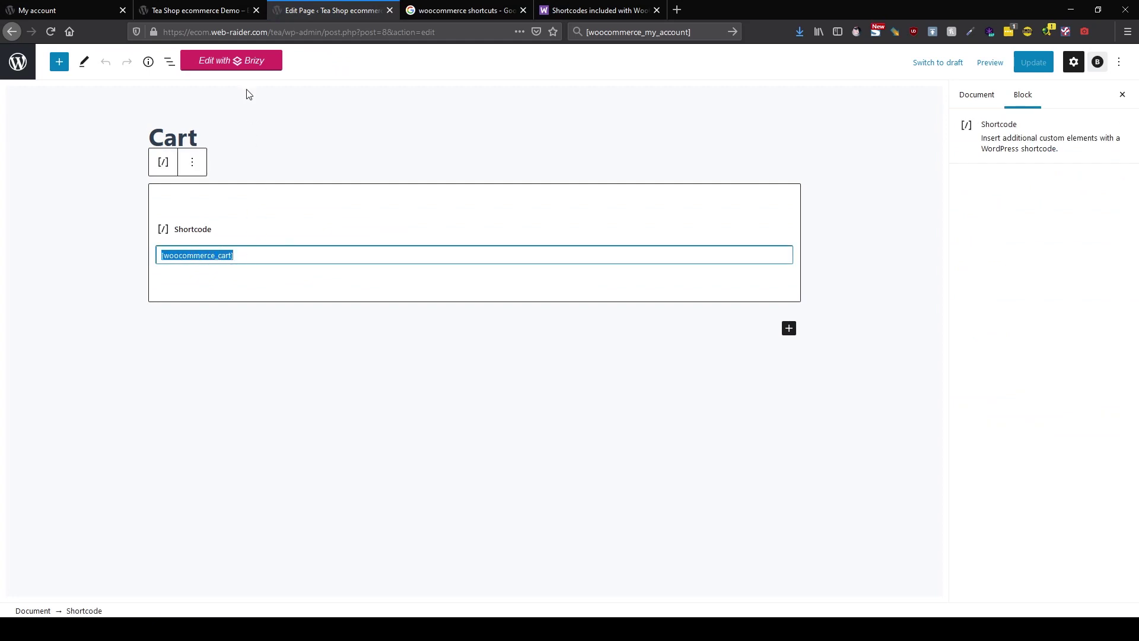
{"action": "left_click", "coordinate": [233, 61]}
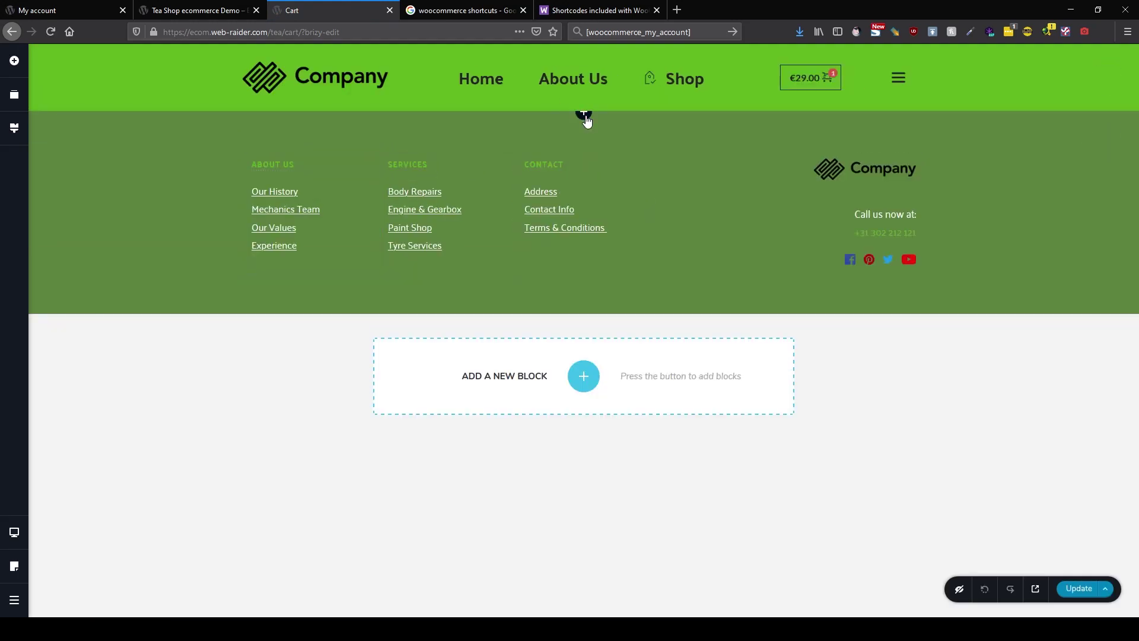
Insert the tea shop home page layout between the Cart page's header and footer.
{"action": "left_click", "coordinate": [584, 114]}
{"action": "left_click", "coordinate": [669, 91]}
{"action": "left_click", "coordinate": [155, 182]}
{"action": "left_click", "coordinate": [346, 206]}
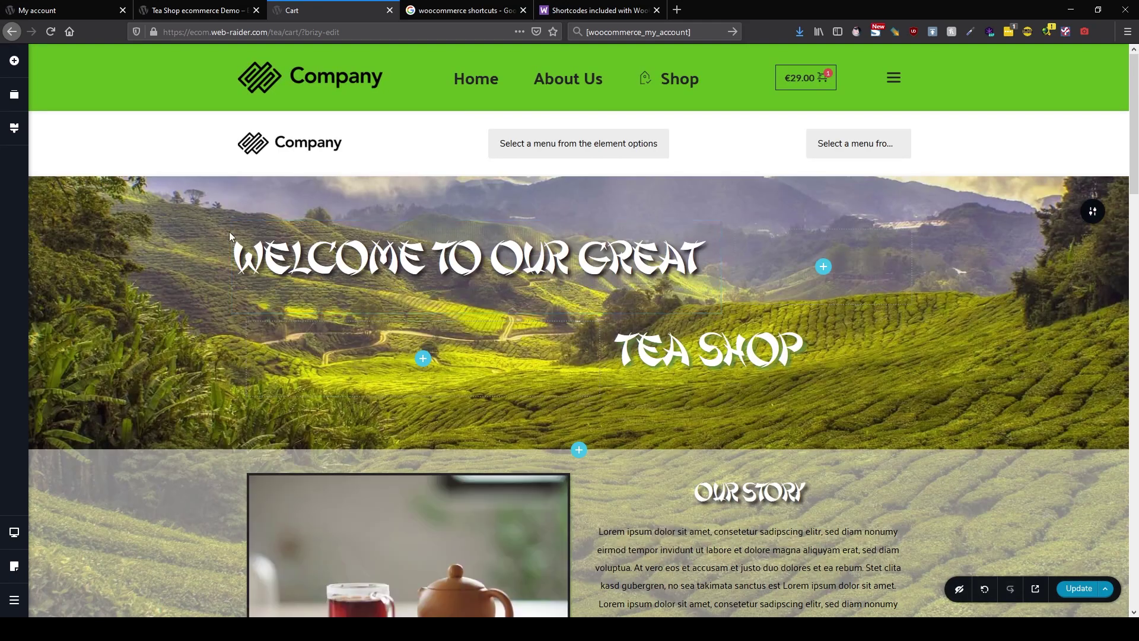
Delete the "Welcome to our great" heading from the banner, keeping "Tea Shop" by undoing its deletion.
{"action": "left_click", "coordinate": [286, 226]}
{"action": "key", "text": "Delete"}
{"action": "left_click", "coordinate": [654, 255]}
{"action": "key", "text": "Delete"}
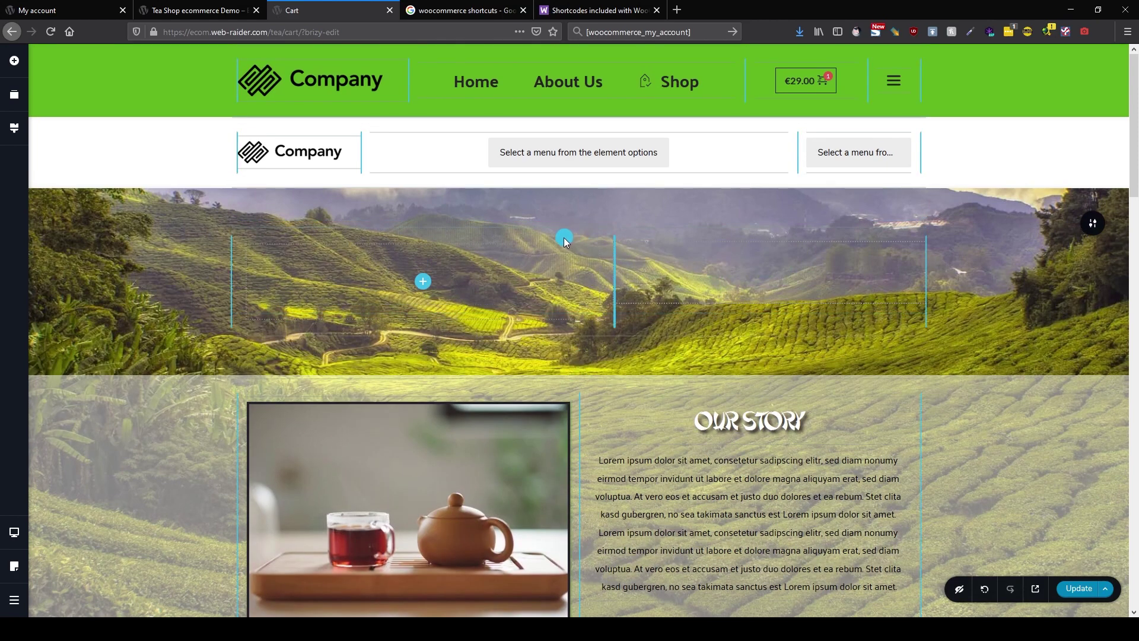
{"action": "key", "text": "ctrl+z"}
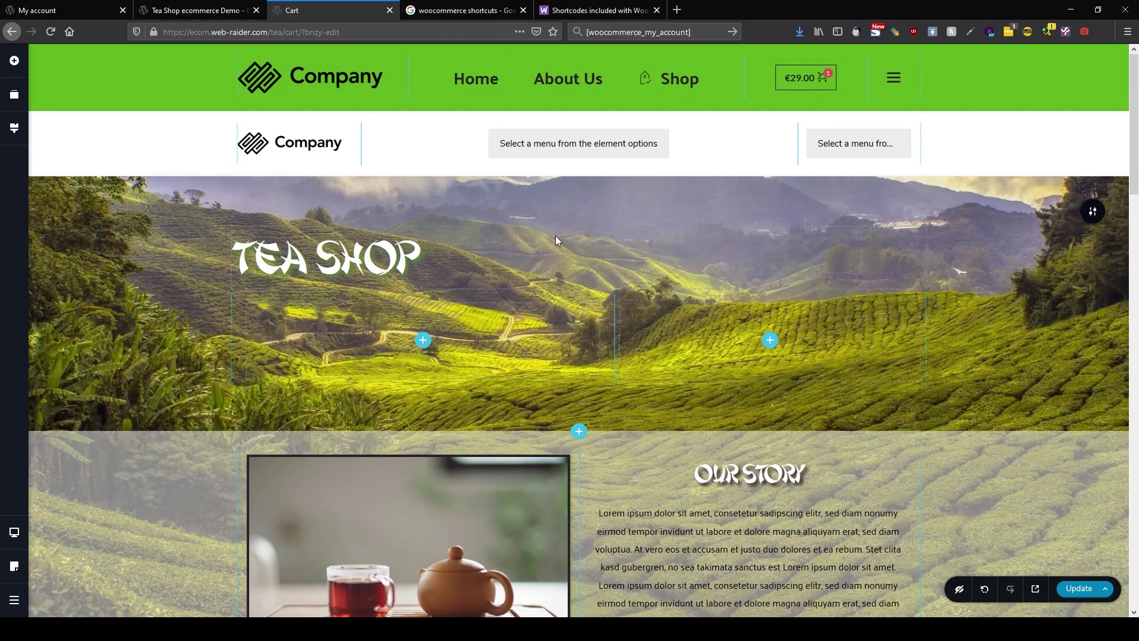
Replace the banner's "Tea Shop" heading with CART and centre it.
{"action": "left_click", "coordinate": [244, 263]}
{"action": "left_click_drag", "start_coordinate": [234, 261], "coordinate": [401, 259]}
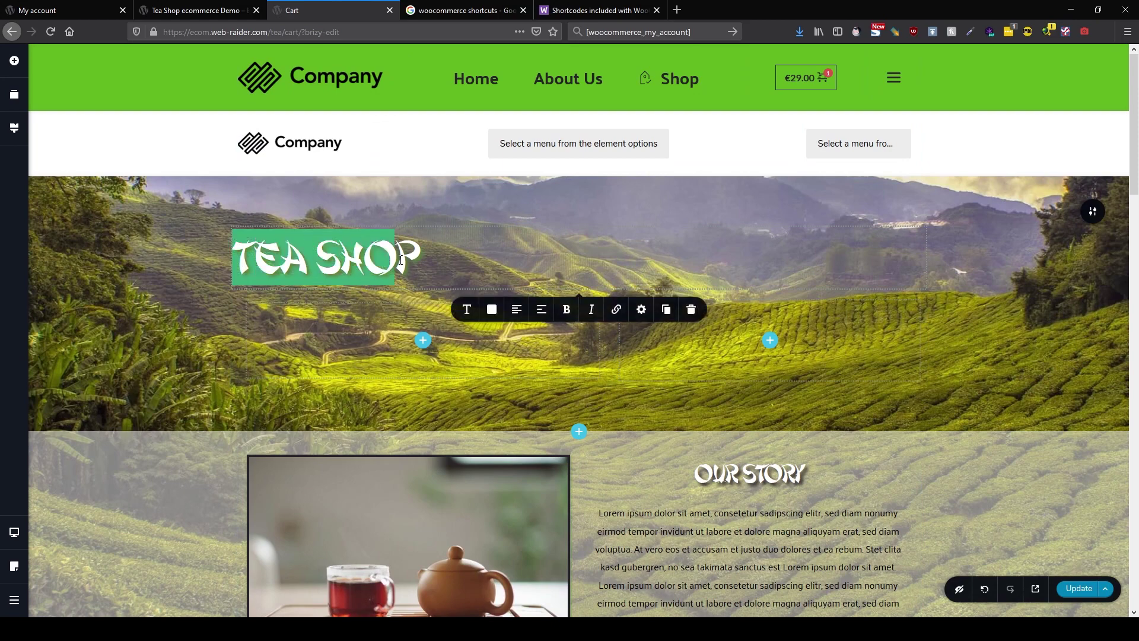
{"action": "type", "text": "CART"}
{"action": "key", "text": "Delete"}
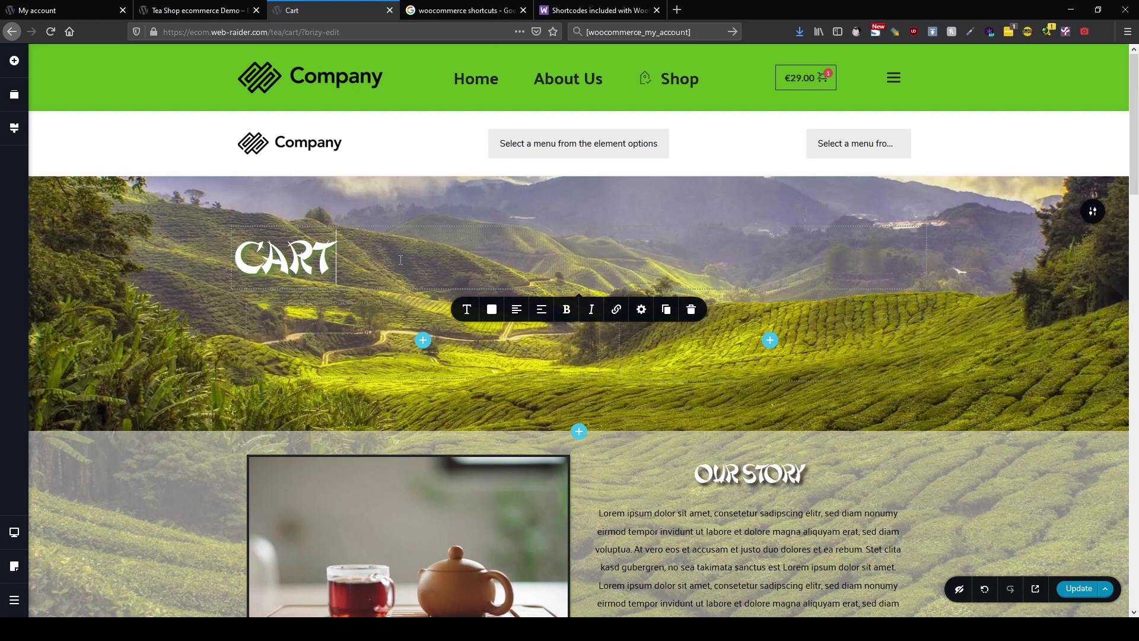
{"action": "left_click", "coordinate": [517, 309]}
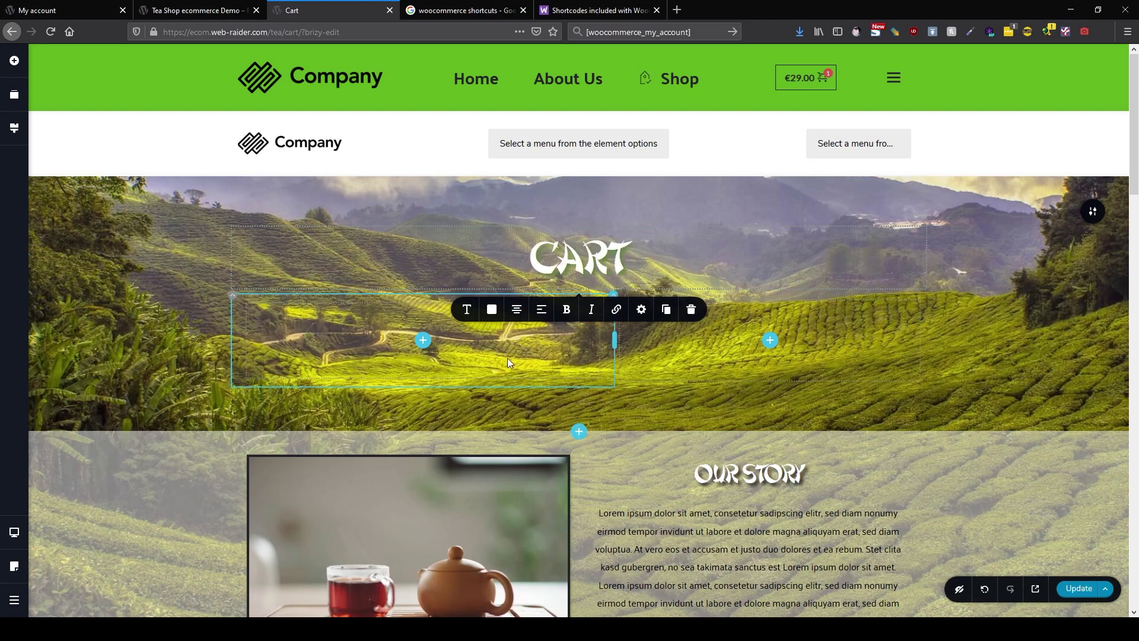
Delete the second empty column under the CART heading, all content blocks below the banner and the duplicate header block.
{"action": "left_click", "coordinate": [889, 320]}
{"action": "left_click", "coordinate": [1002, 266]}
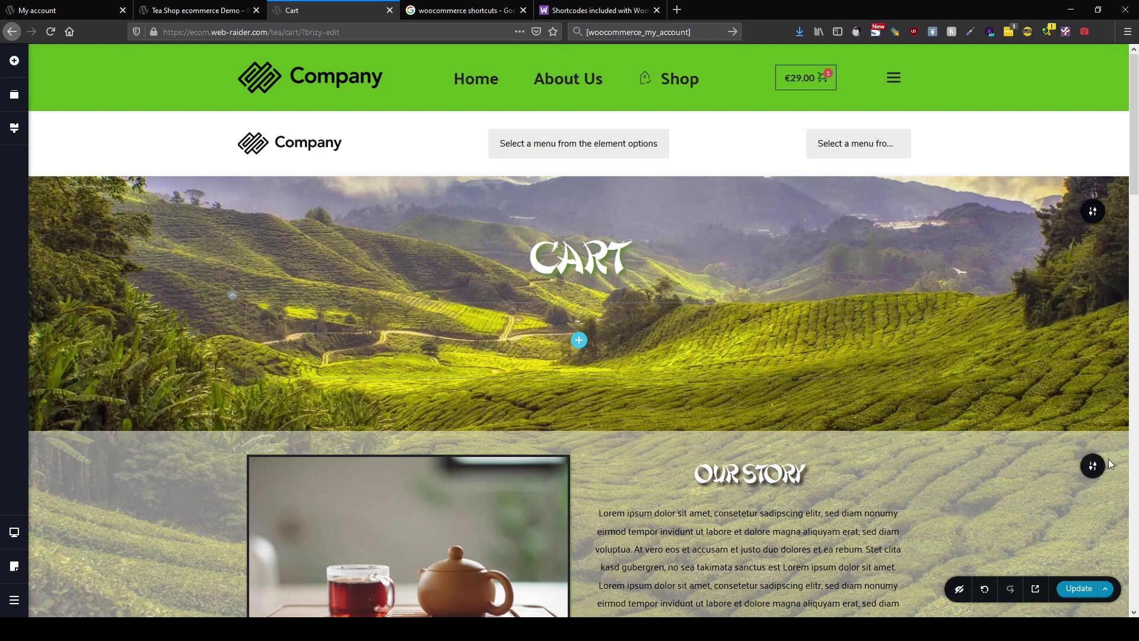
{"action": "left_click", "coordinate": [1098, 461]}
{"action": "left_click", "coordinate": [1090, 466]}
{"action": "left_click", "coordinate": [1093, 467]}
{"action": "left_click", "coordinate": [1091, 466]}
{"action": "left_click", "coordinate": [1094, 469]}
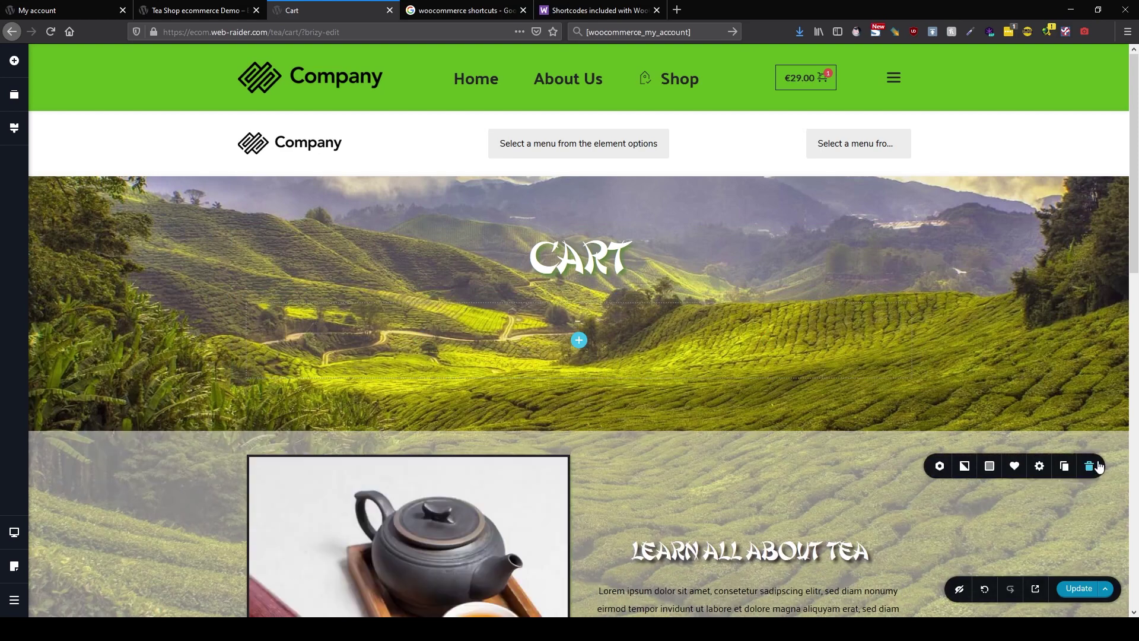
{"action": "left_click", "coordinate": [1091, 467]}
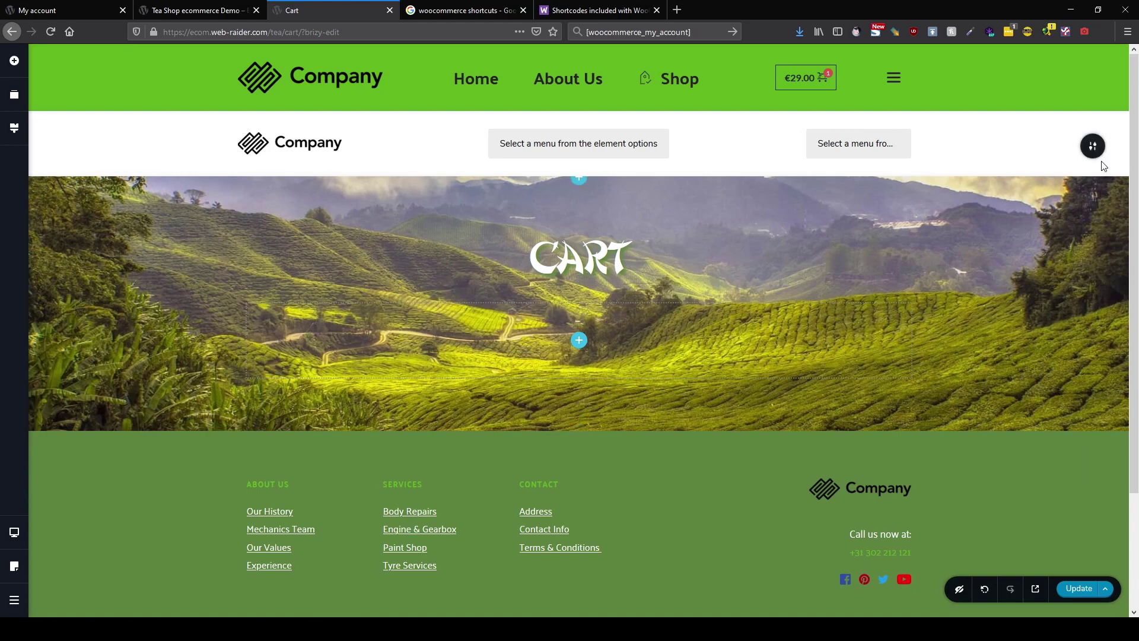
{"action": "left_click", "coordinate": [1094, 147]}
{"action": "left_click", "coordinate": [1092, 146]}
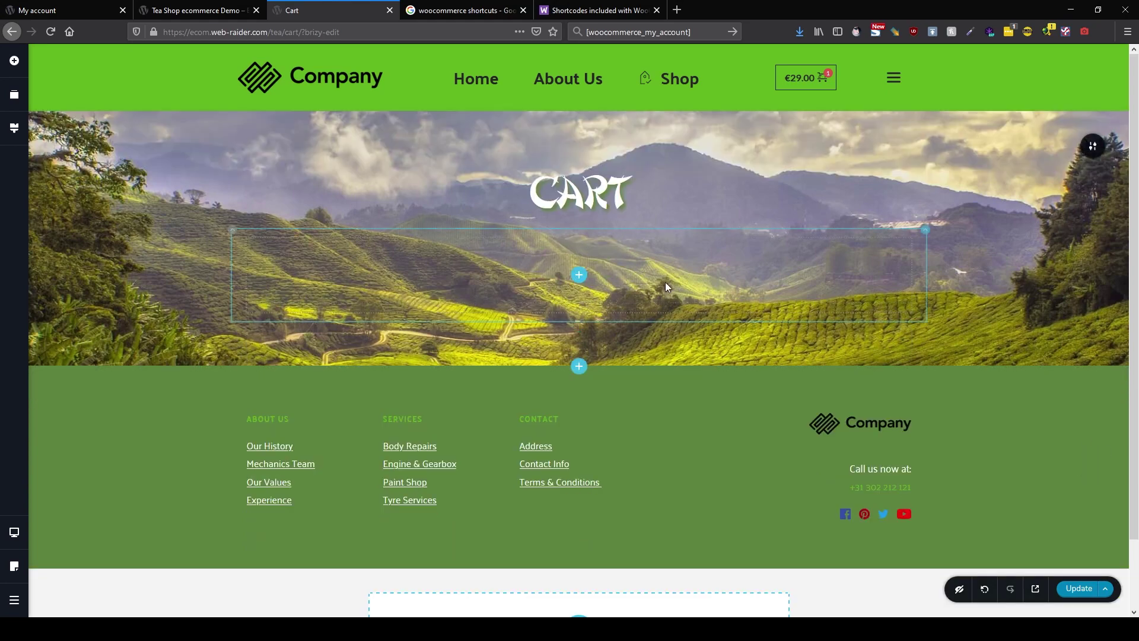
Give the empty row under the CART heading a white #FFFFFF overlay at 49% opacity.
{"action": "left_click", "coordinate": [13, 63]}
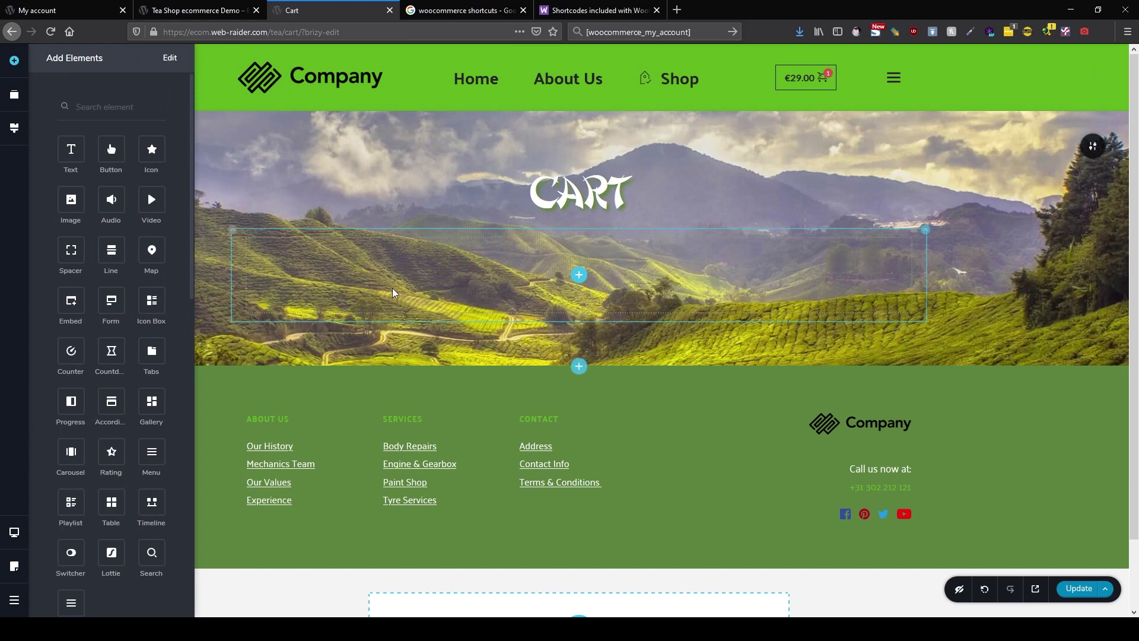
{"action": "left_click", "coordinate": [233, 236]}
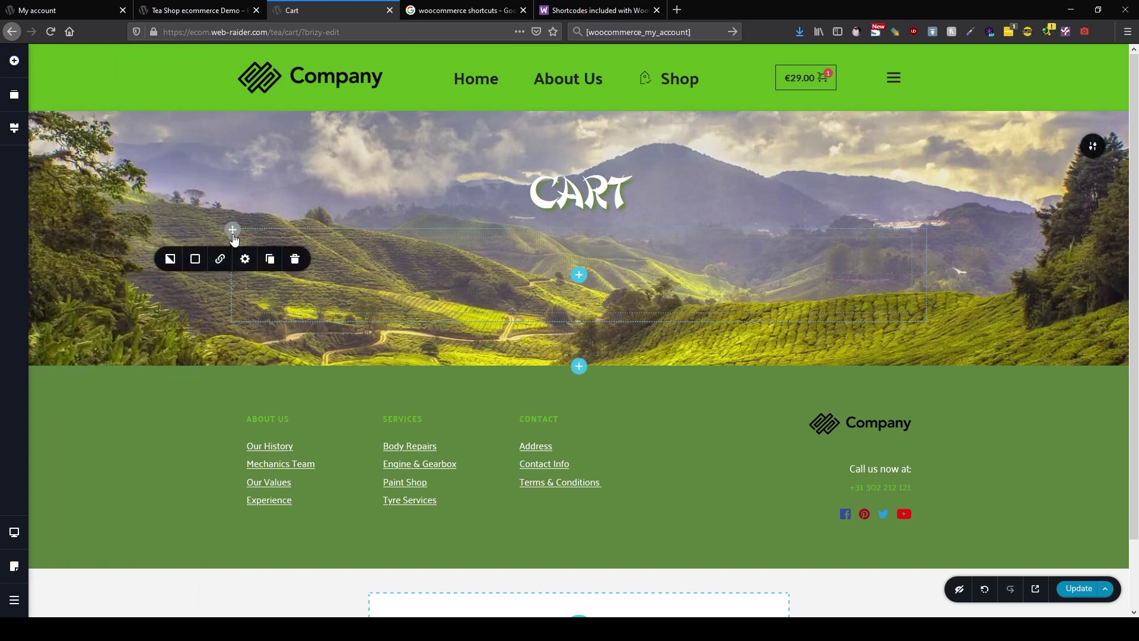
{"action": "left_click", "coordinate": [195, 259]}
{"action": "left_click", "coordinate": [225, 411]}
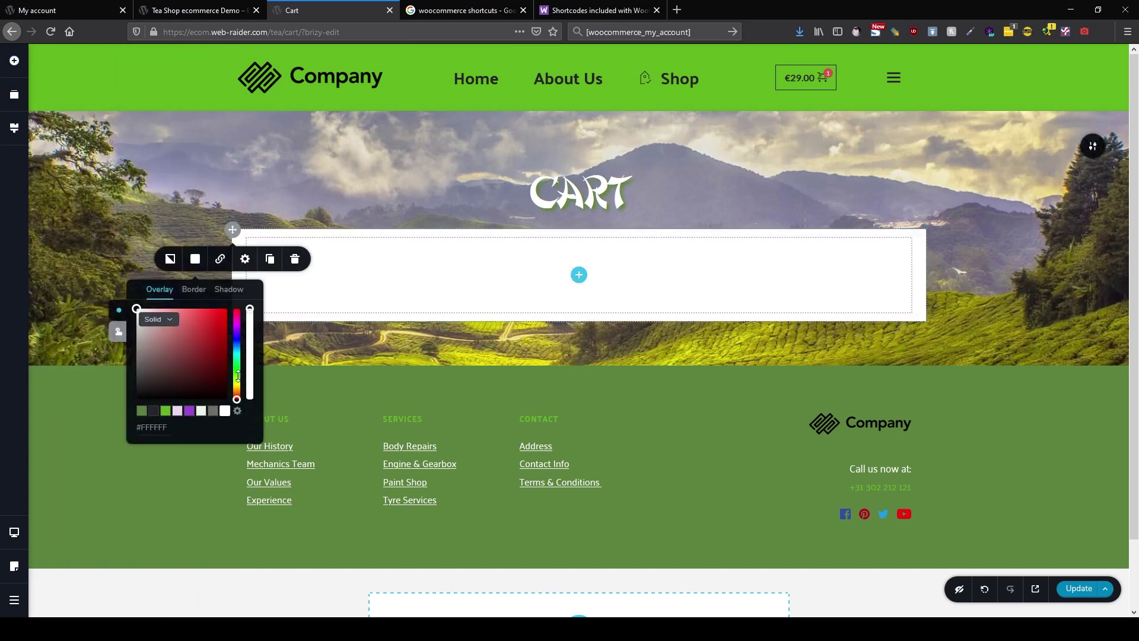
{"action": "left_click_drag", "start_coordinate": [250, 310], "coordinate": [251, 354]}
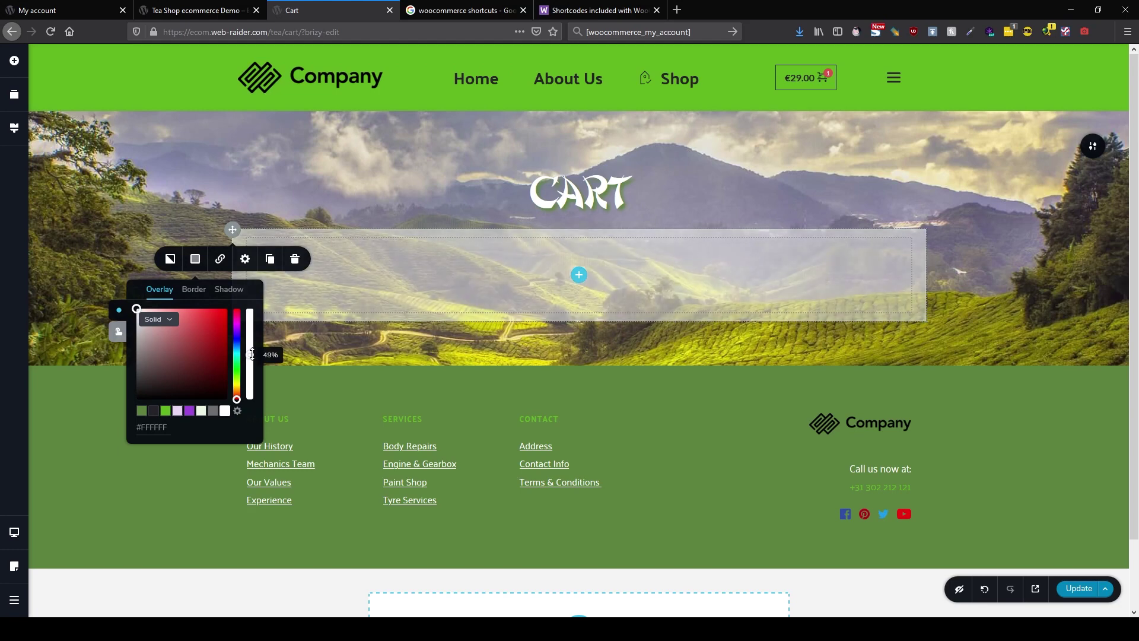
Add a dark border and a green shadow to the row under the CART heading.
{"action": "left_click", "coordinate": [194, 289]}
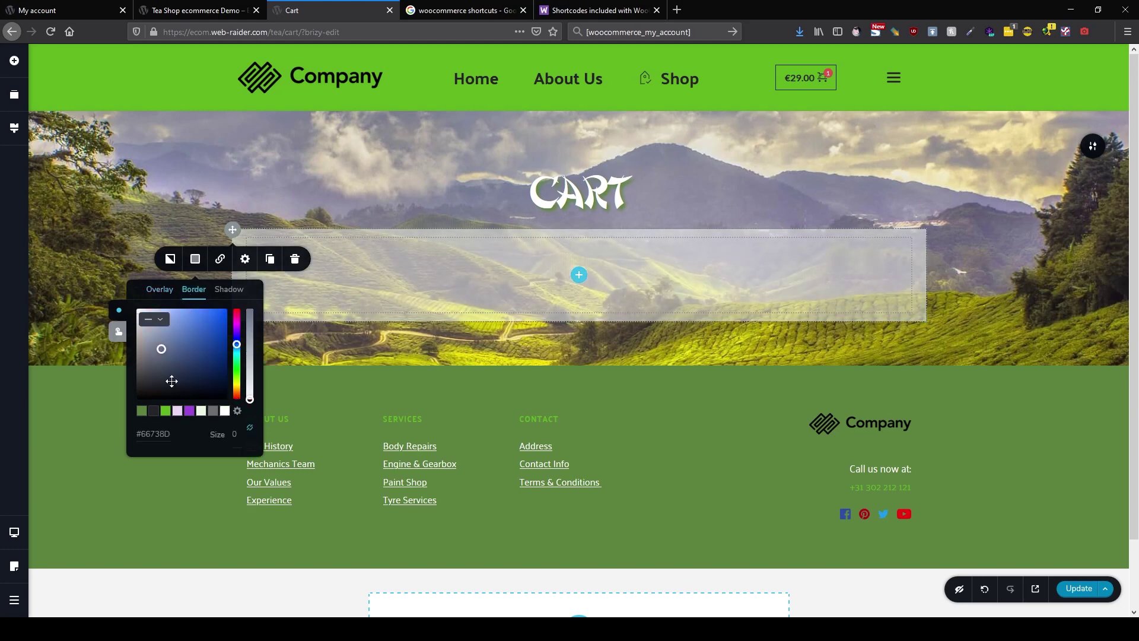
{"action": "left_click", "coordinate": [153, 411]}
{"action": "left_click", "coordinate": [229, 289]}
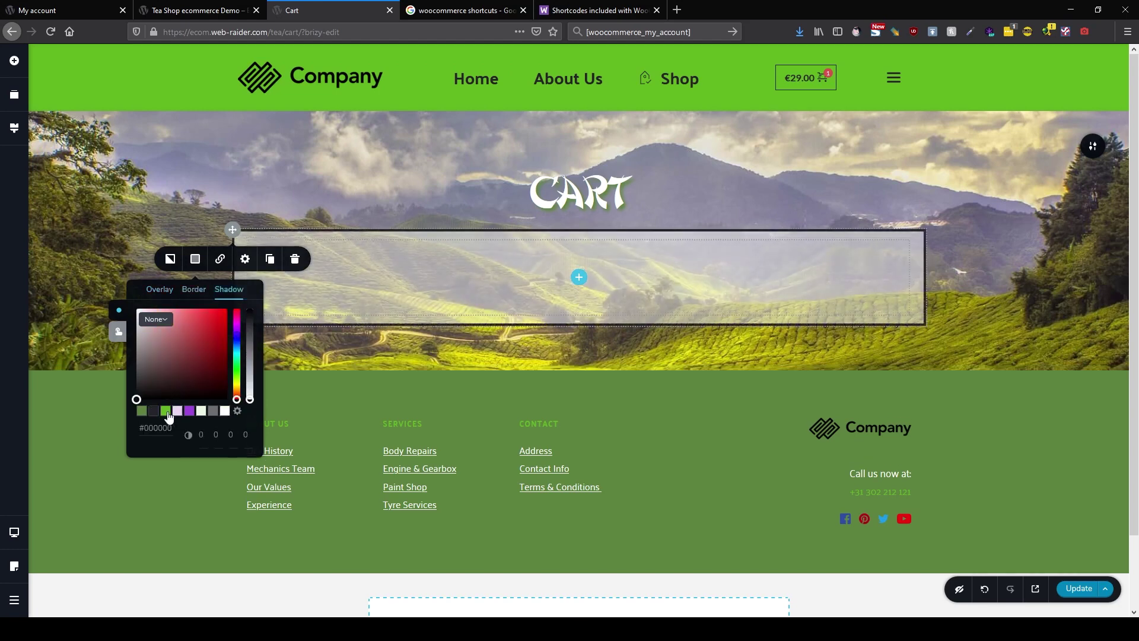
Set the row's corner radius to 50 px in its detailed styling settings.
{"action": "left_click", "coordinate": [245, 258]}
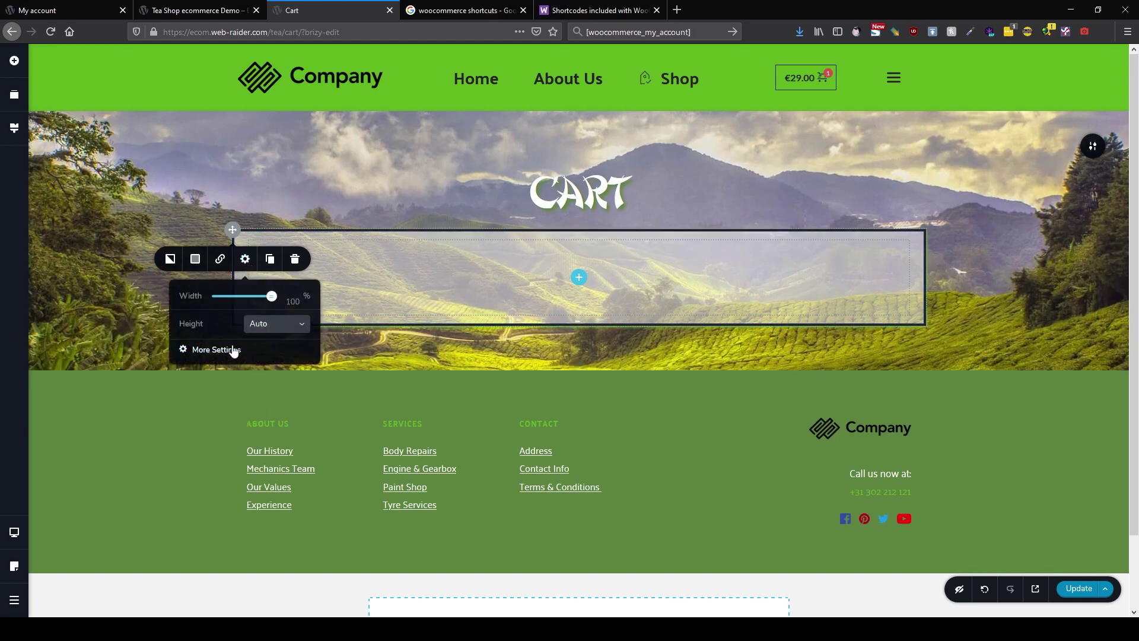
{"action": "left_click", "coordinate": [218, 350]}
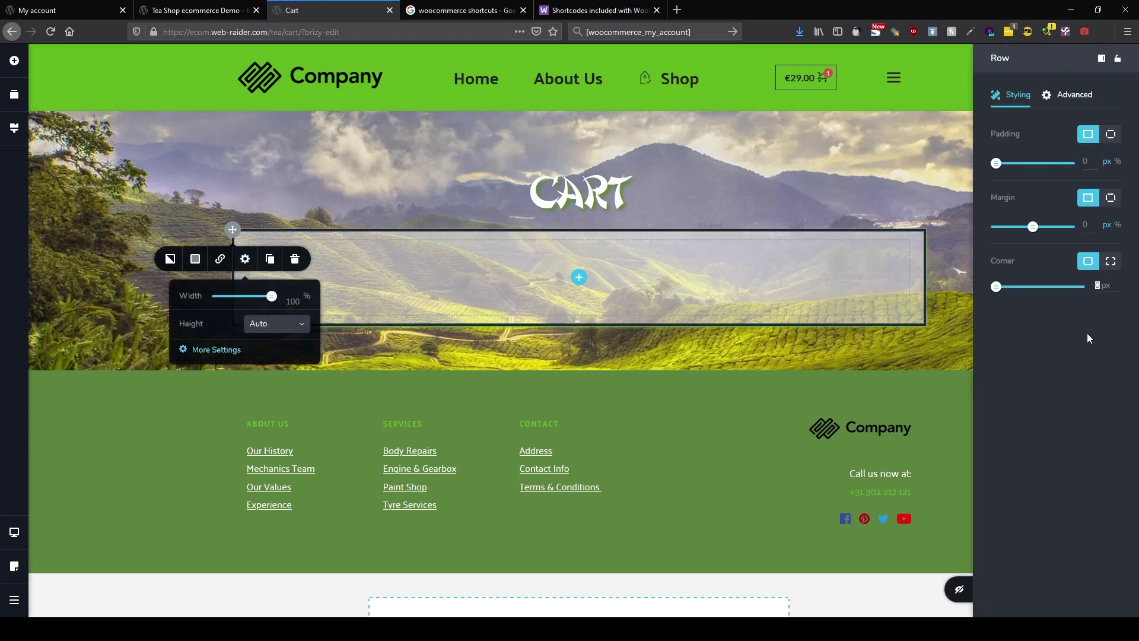
{"action": "type", "text": "50"}
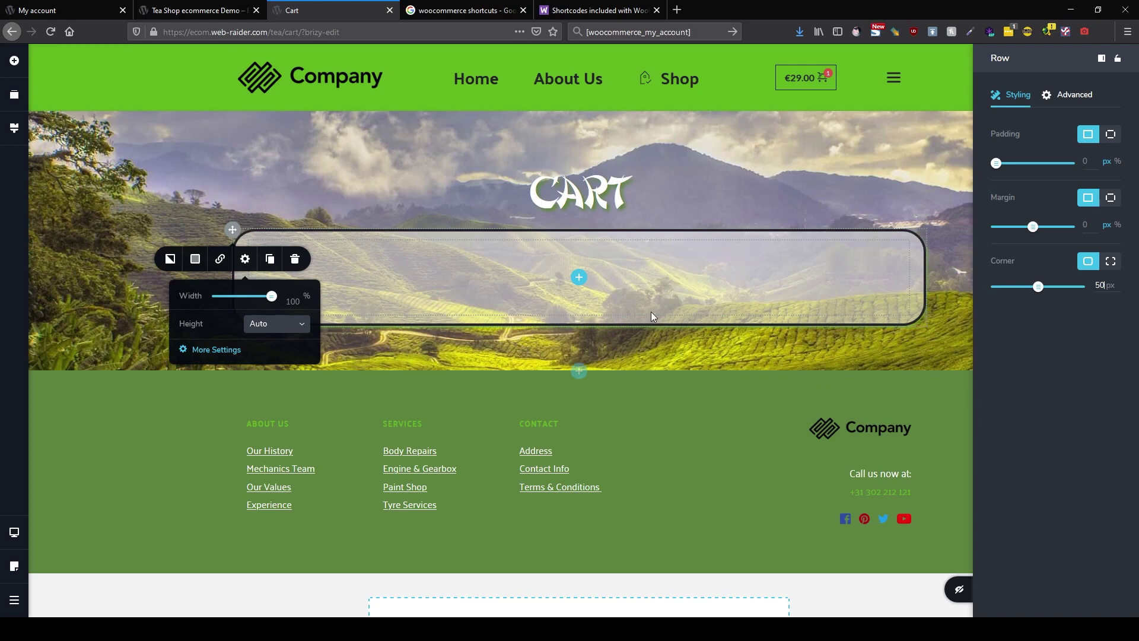
Add a WordPress shortcode element with [woocommerce_cart] to the rounded row under the CART heading and update the page.
{"action": "left_click", "coordinate": [14, 61]}
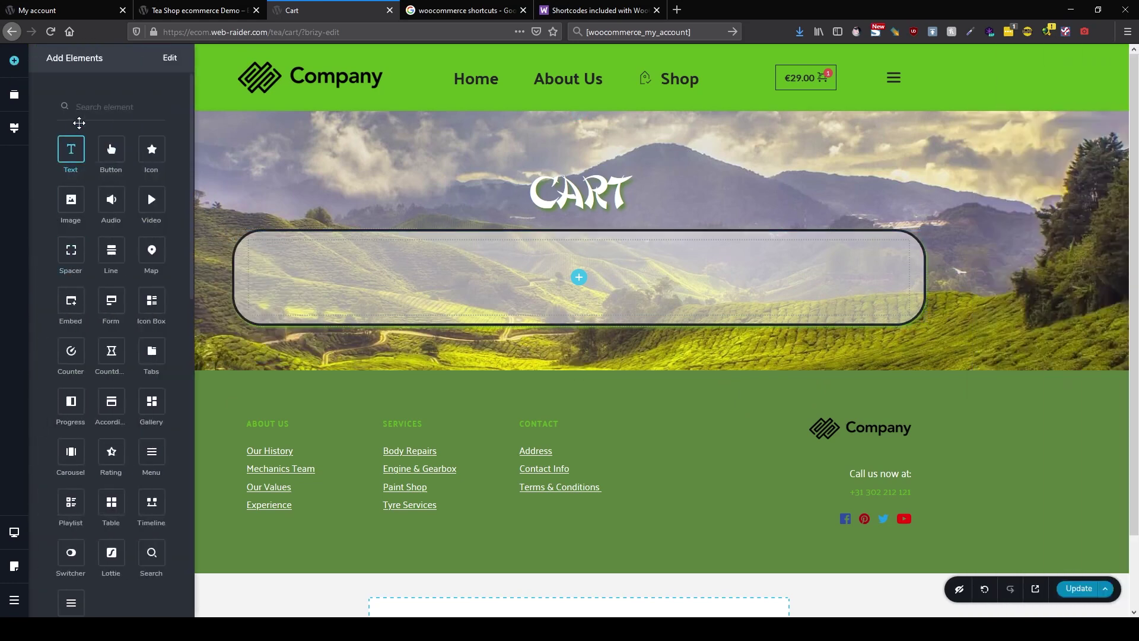
{"action": "type", "text": "sho"}
{"action": "left_click_drag", "start_coordinate": [76, 153], "coordinate": [562, 269]}
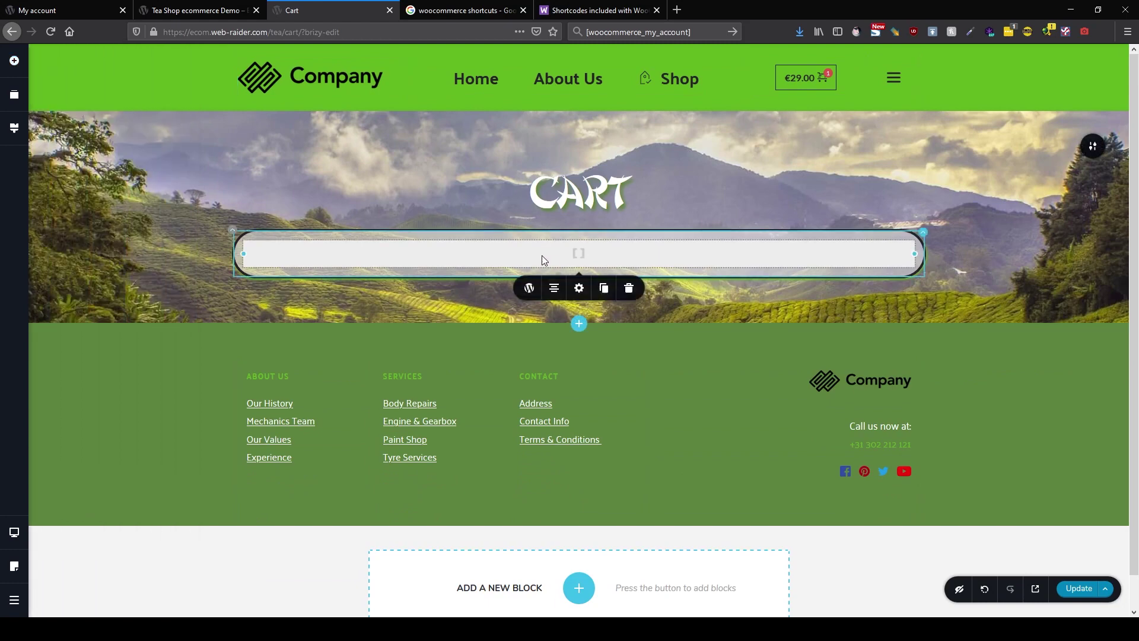
{"action": "left_click", "coordinate": [529, 289]}
{"action": "key", "text": "ctrl+v"}
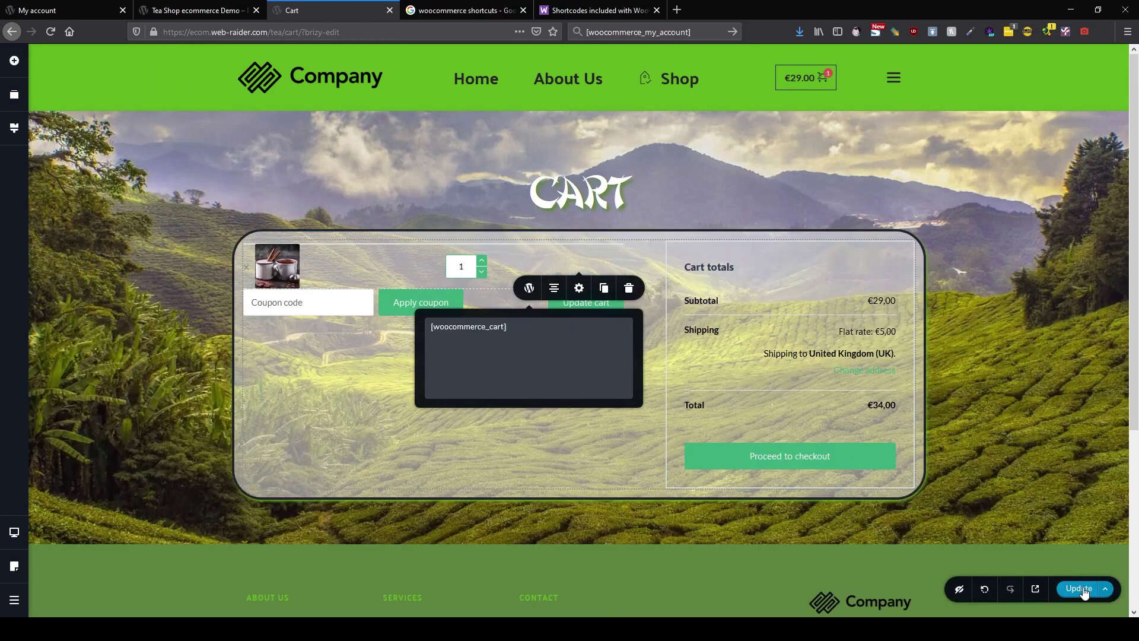
{"action": "left_click", "coordinate": [1078, 588]}
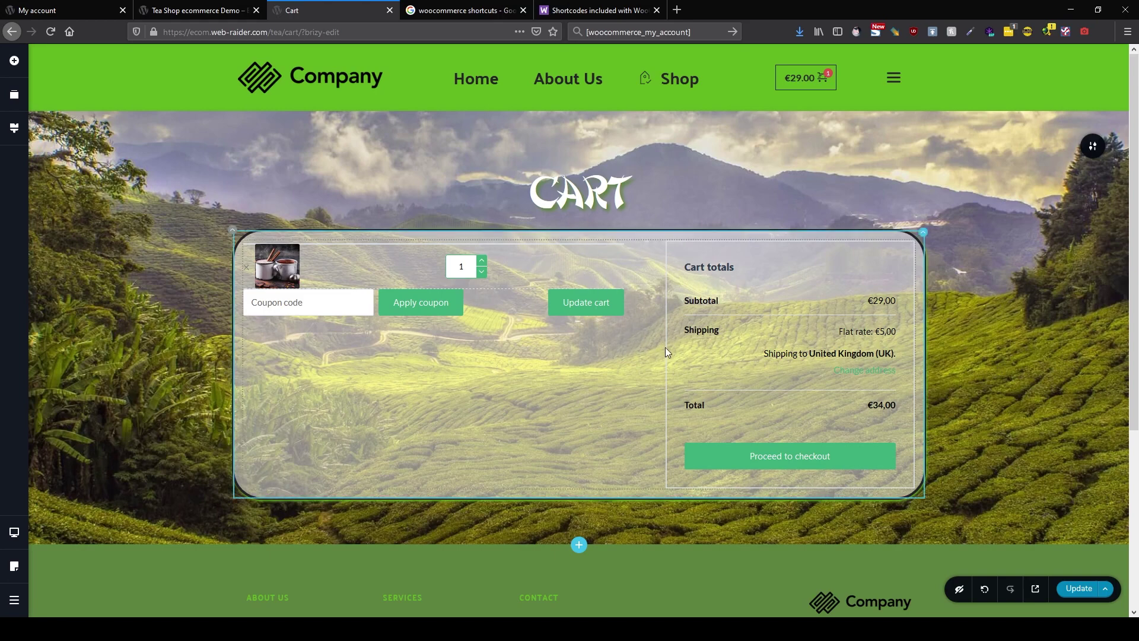
Reload the live tea shop home page and open the Cart page from the header cart to check its layout.
{"action": "left_click", "coordinate": [463, 10]}
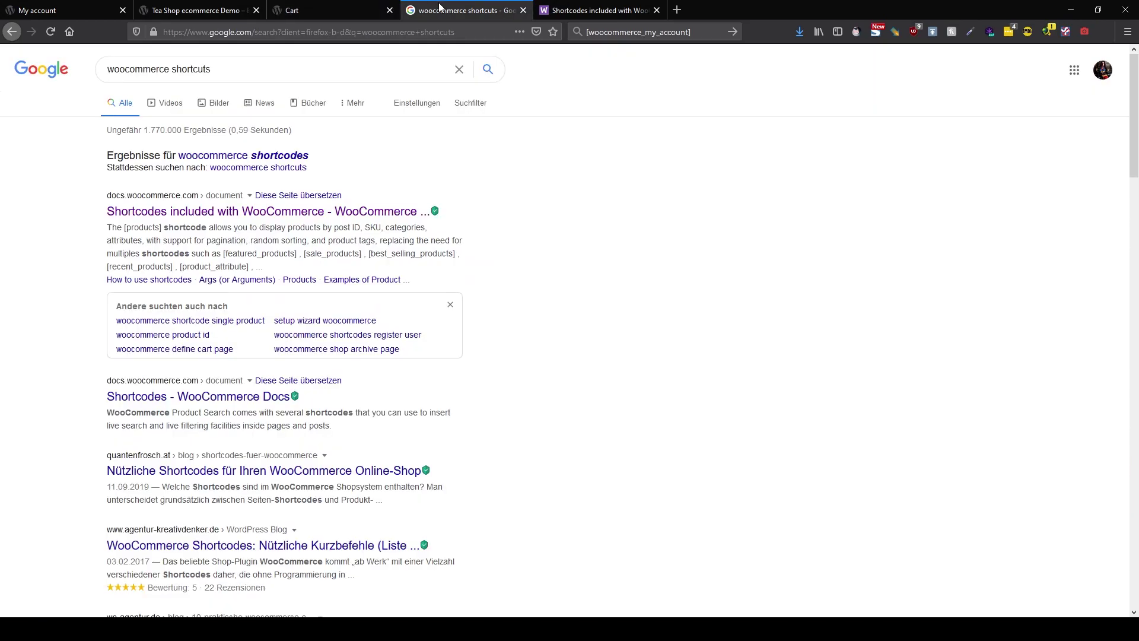
{"action": "left_click", "coordinate": [202, 7]}
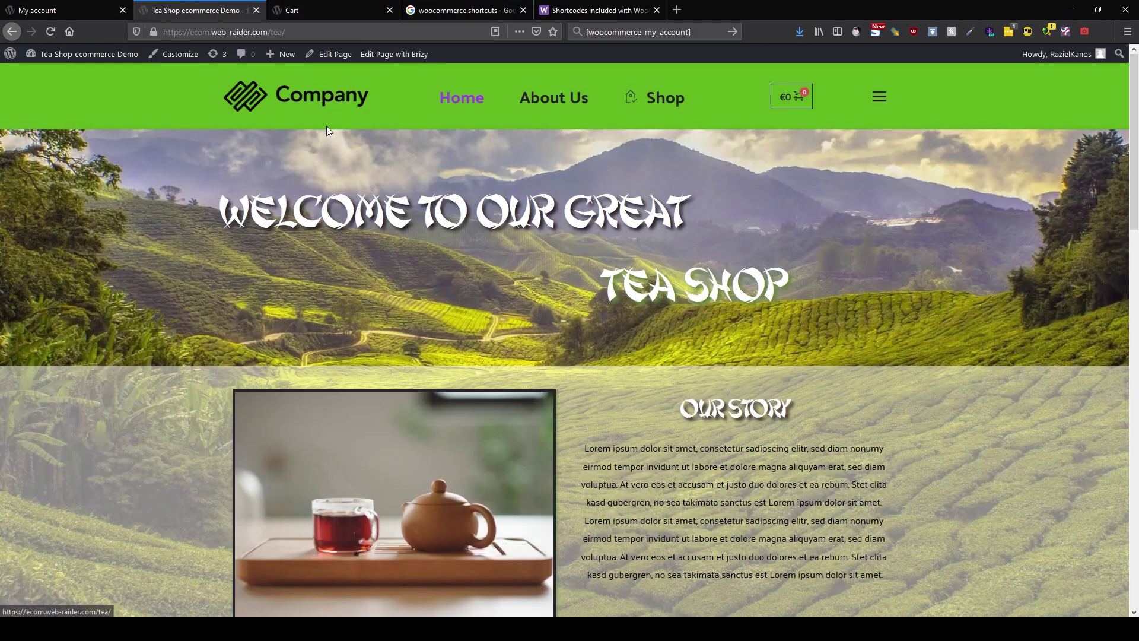
{"action": "left_click", "coordinate": [333, 30]}
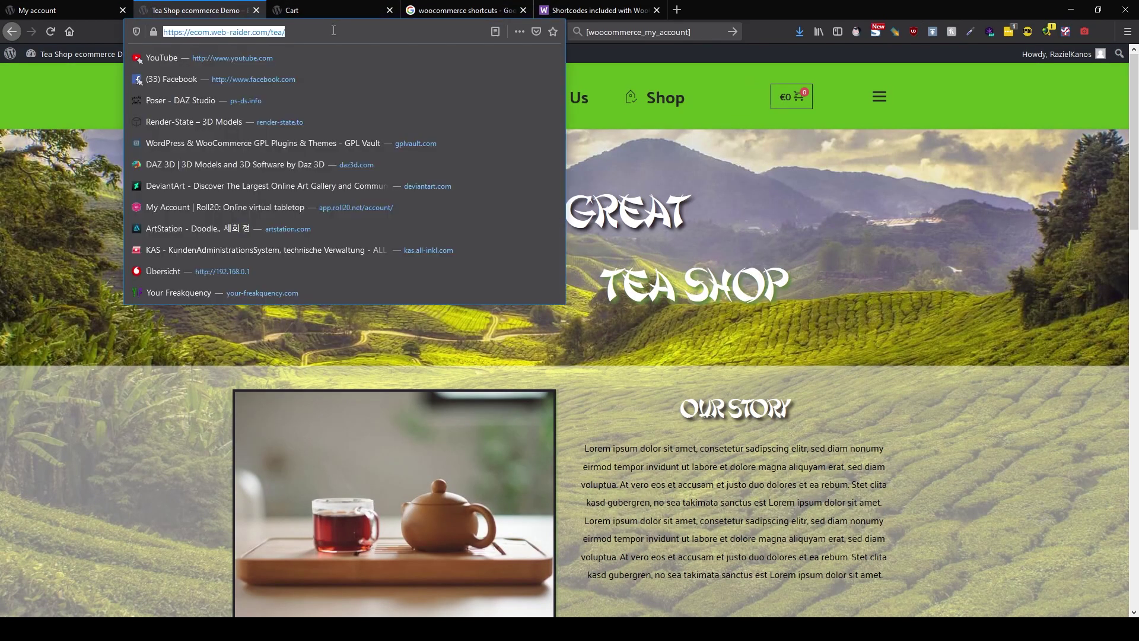
{"action": "key", "text": "Return"}
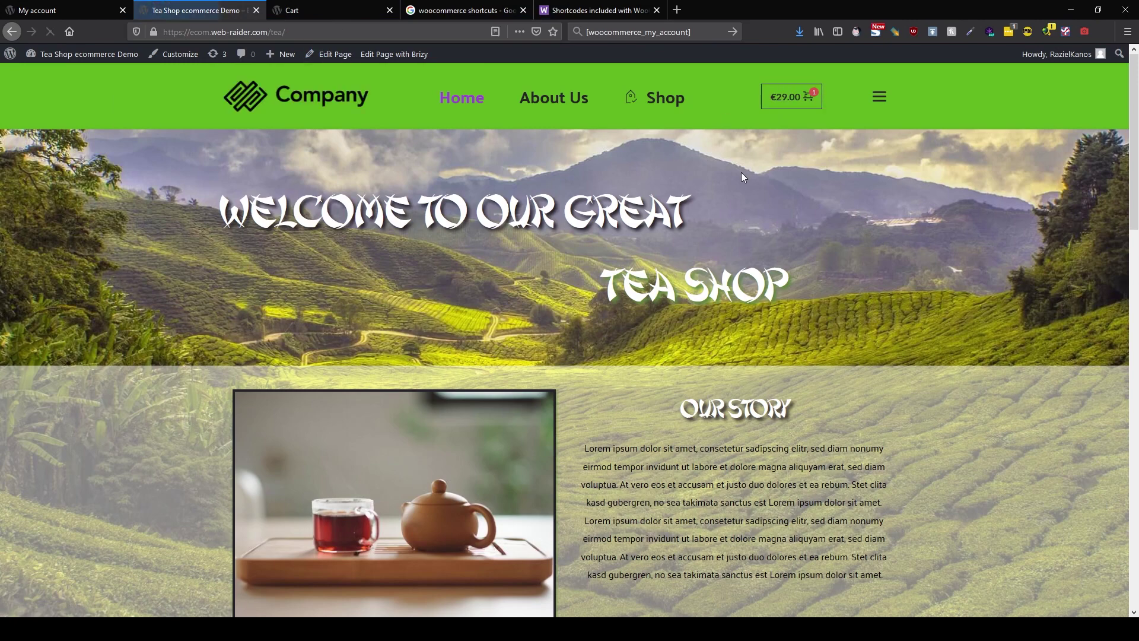
{"action": "left_click", "coordinate": [786, 98]}
{"action": "left_click", "coordinate": [999, 186]}
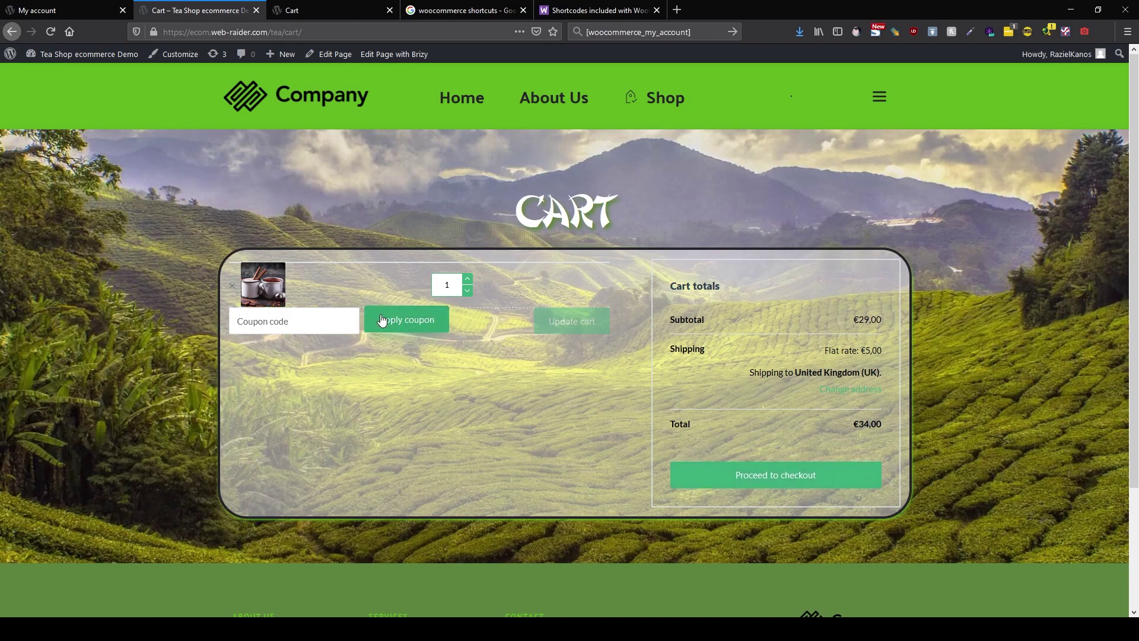
Open the theme customizer's color settings from the Cart page, and copy dark green #5C823F from the Brizy style palette of My account.
{"action": "left_click", "coordinate": [176, 60]}
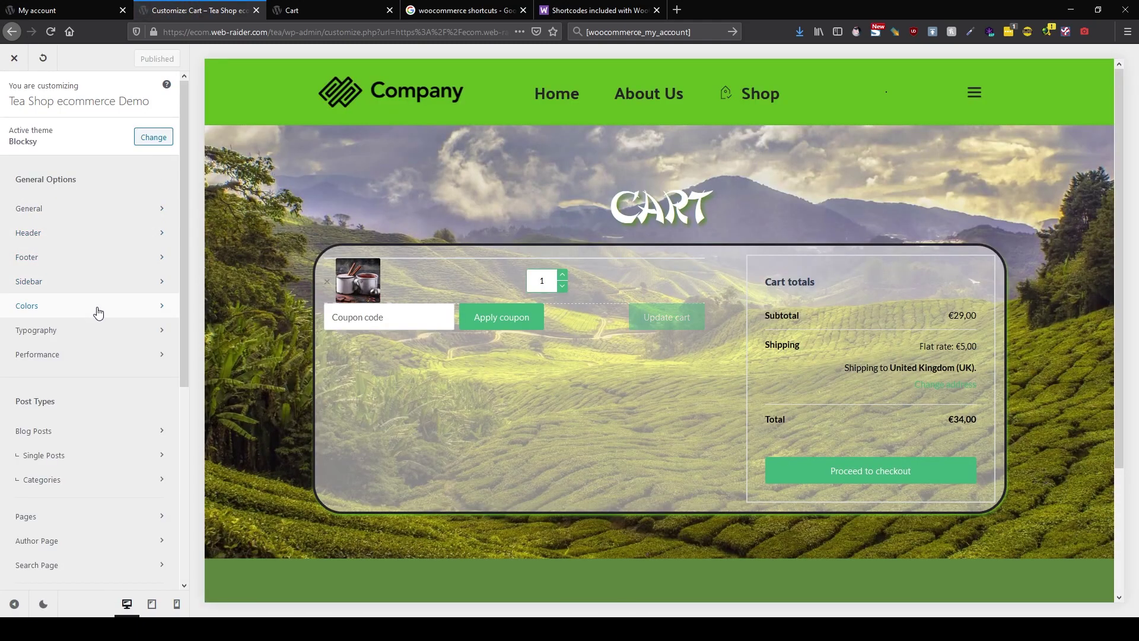
{"action": "left_click", "coordinate": [96, 308]}
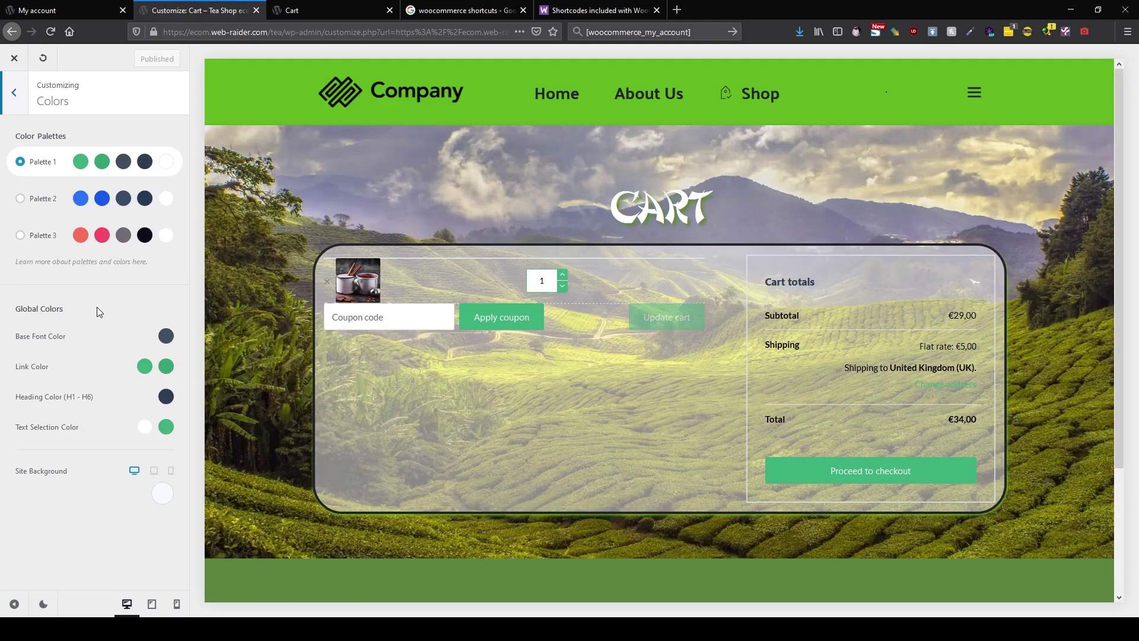
{"action": "left_click", "coordinate": [82, 12]}
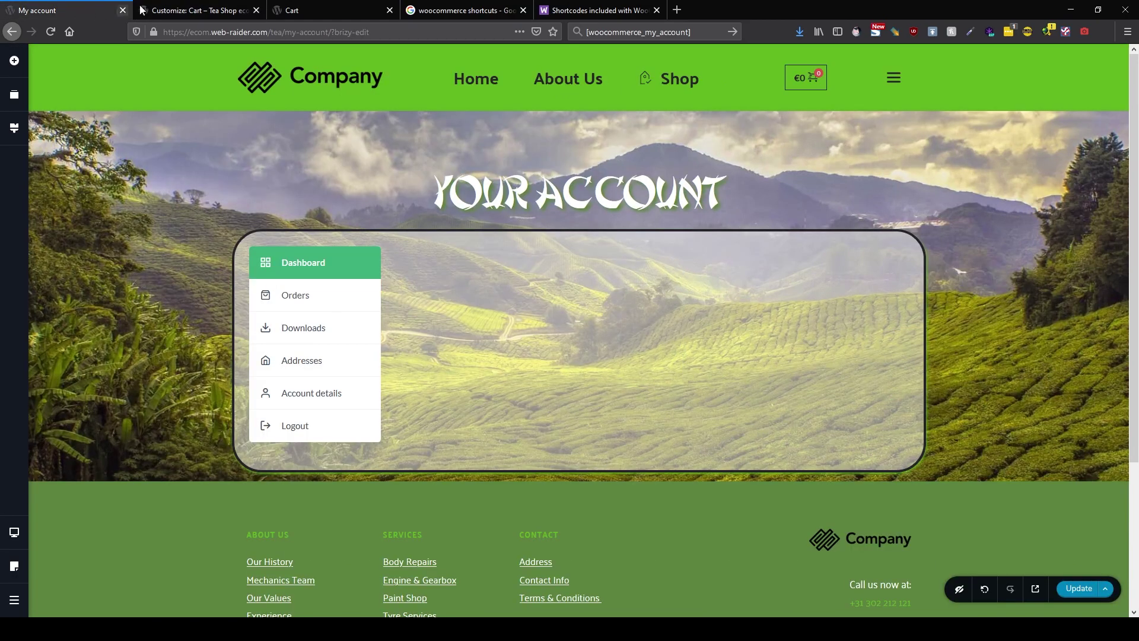
{"action": "left_click", "coordinate": [15, 128]}
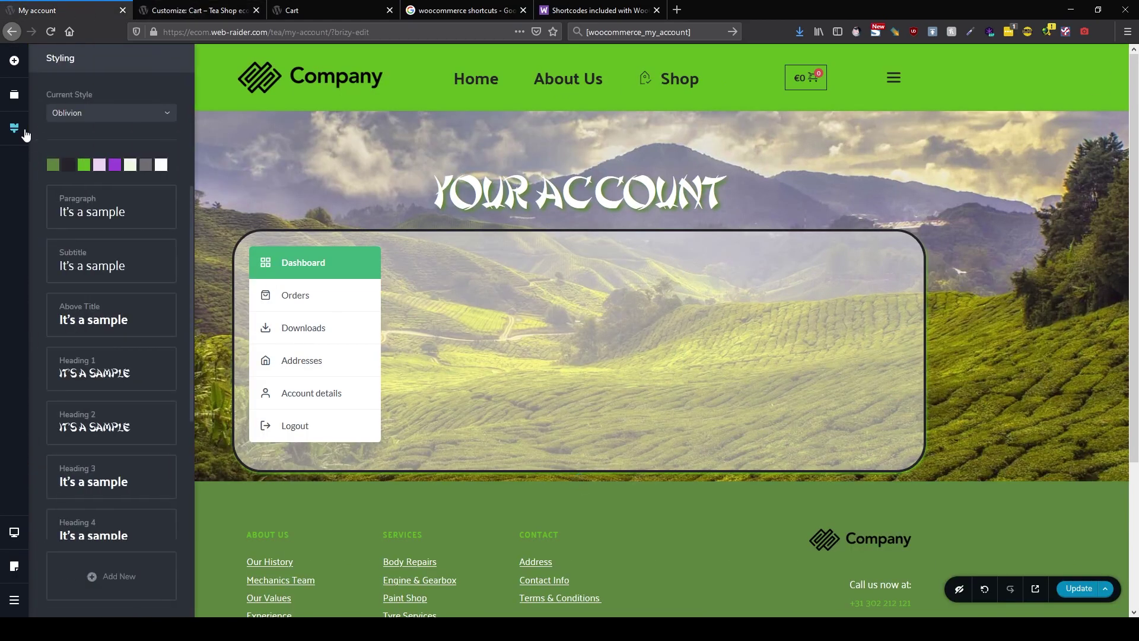
{"action": "left_click", "coordinate": [82, 171]}
{"action": "left_click", "coordinate": [54, 170]}
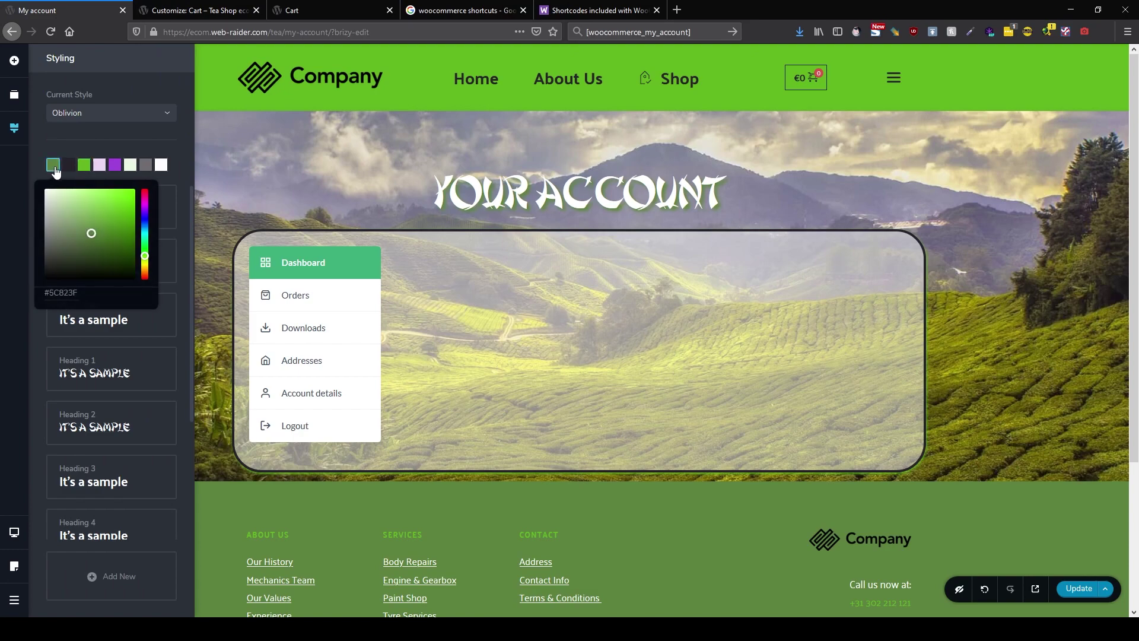
{"action": "double_click", "coordinate": [75, 292]}
Set the first color of Palette 1 in the theme customizer to #5c823f.
{"action": "left_click", "coordinate": [143, 13]}
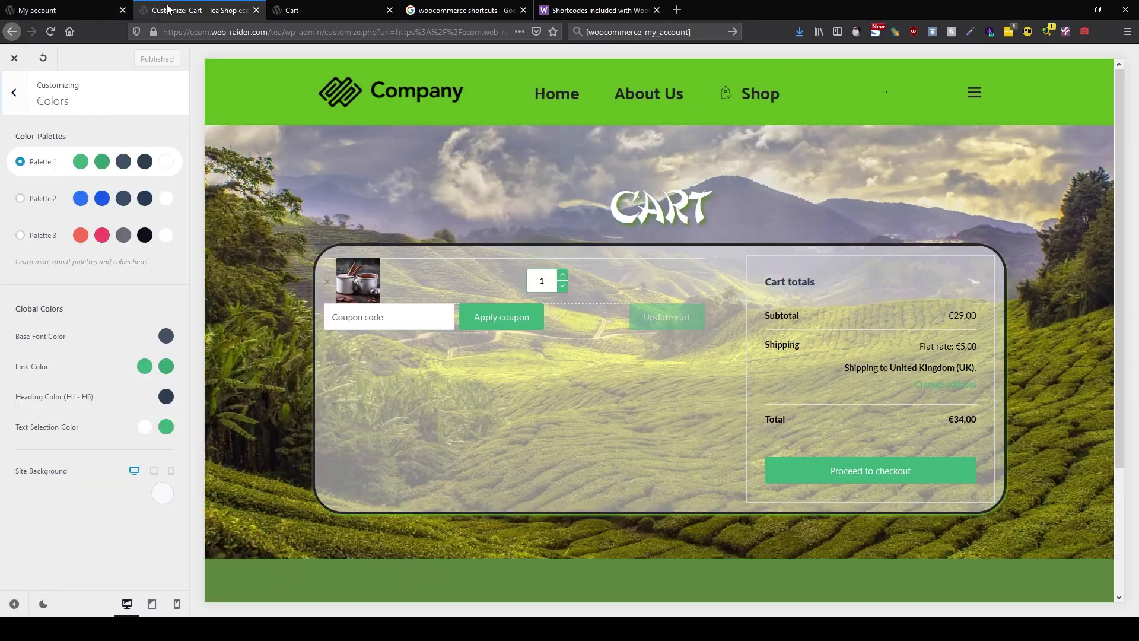
{"action": "left_click", "coordinate": [77, 165]}
{"action": "left_click", "coordinate": [47, 356]}
{"action": "double_click", "coordinate": [48, 356]}
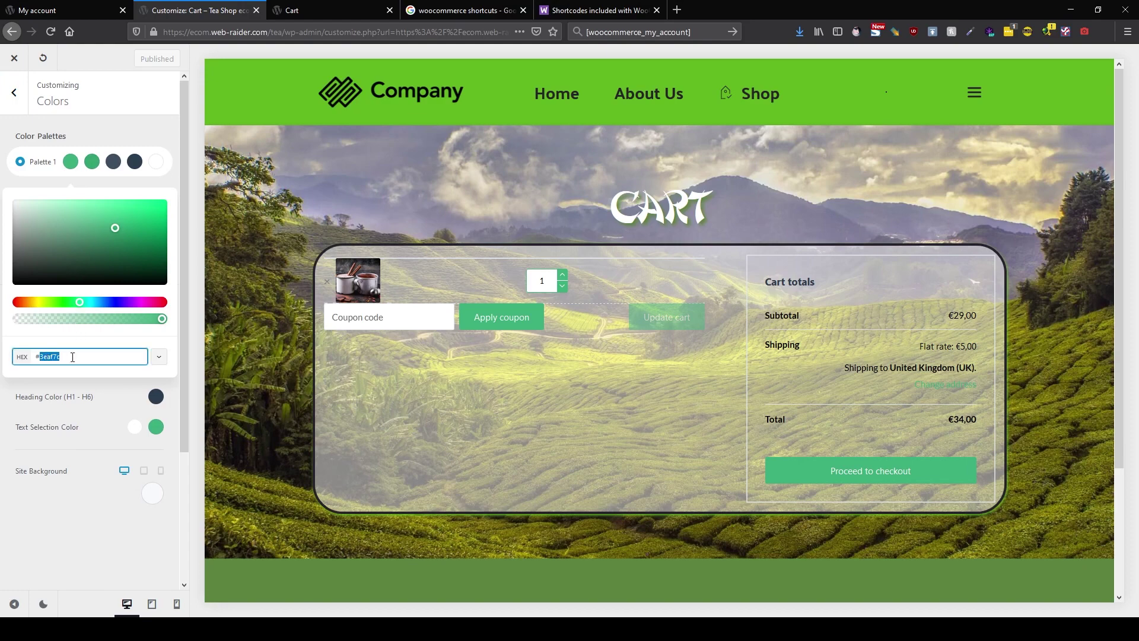
{"action": "type", "text": "5c823f"}
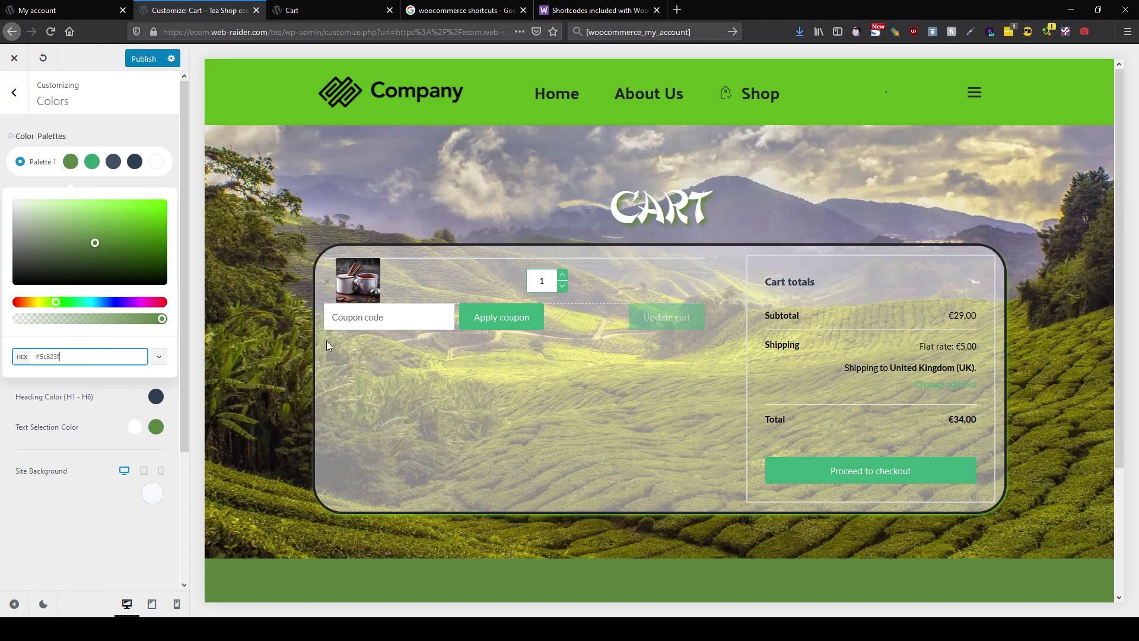
{"action": "left_click", "coordinate": [86, 164]}
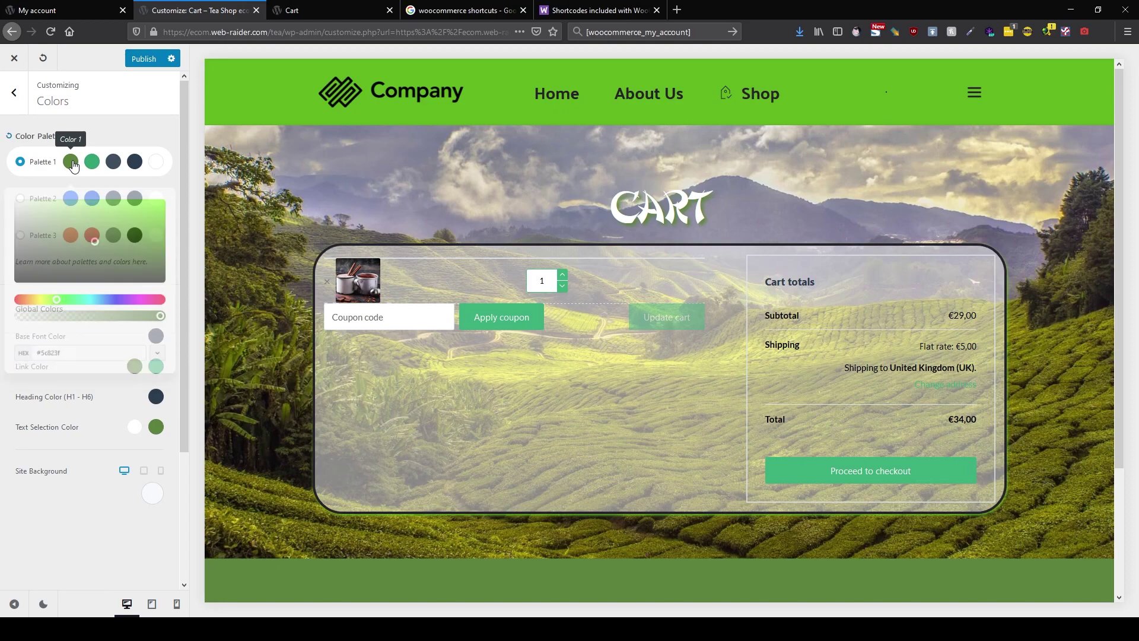
Set the second color of Palette 1 to #5c823f.
{"action": "left_click", "coordinate": [90, 163]}
{"action": "left_click", "coordinate": [57, 356]}
{"action": "double_click", "coordinate": [56, 356]}
{"action": "type", "text": "5c823f"}
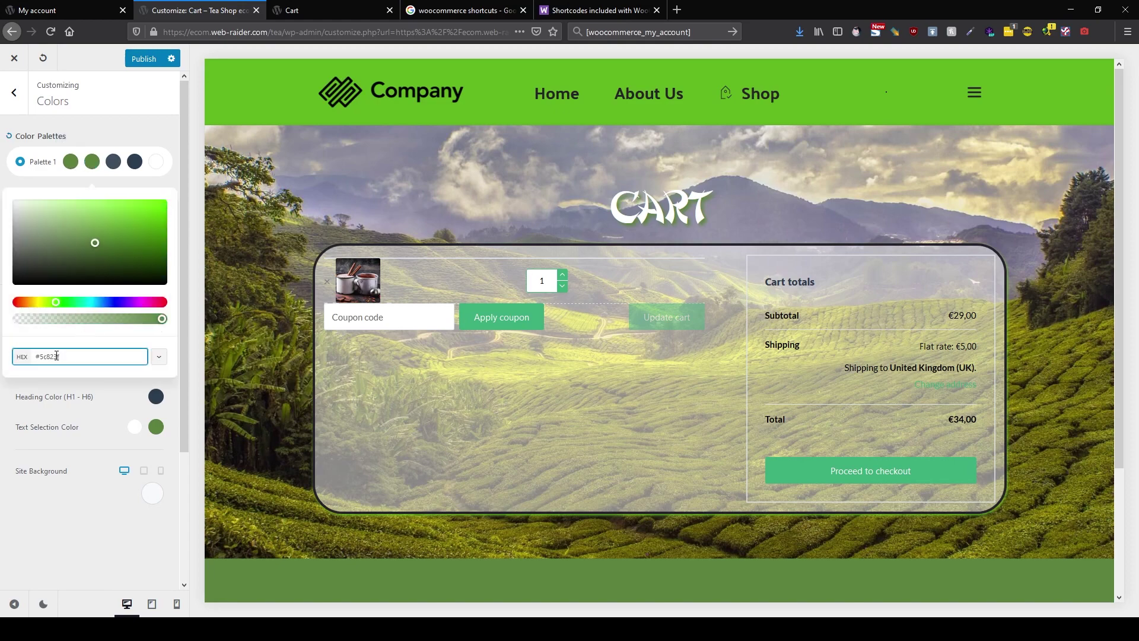
{"action": "left_click", "coordinate": [92, 161]}
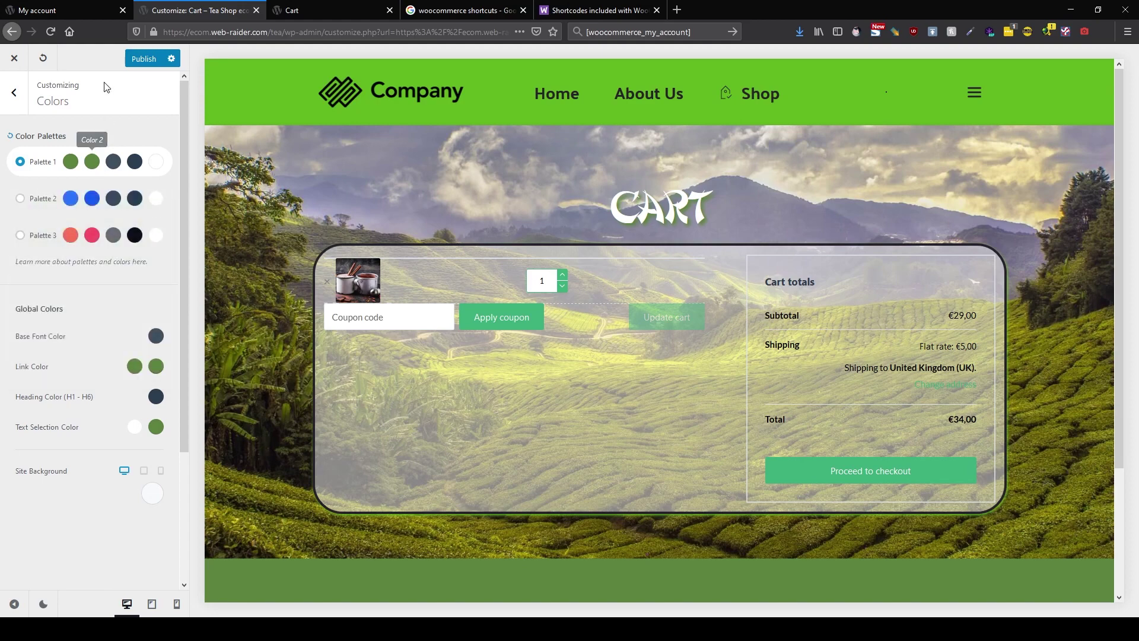
Copy bright green #60B420 from the Brizy style palette and apply it as the second color of Palette 1 in the theme customizer.
{"action": "left_click", "coordinate": [73, 11]}
{"action": "left_click", "coordinate": [84, 165]}
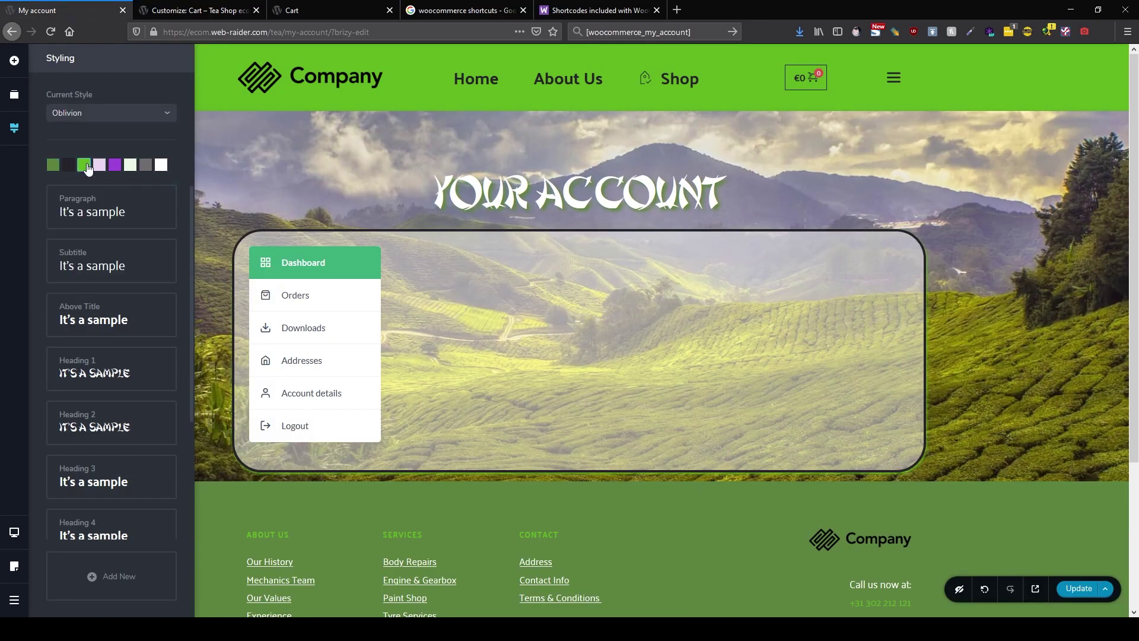
{"action": "left_click", "coordinate": [83, 164]}
{"action": "double_click", "coordinate": [71, 293]}
{"action": "key", "text": "ctrl+c"}
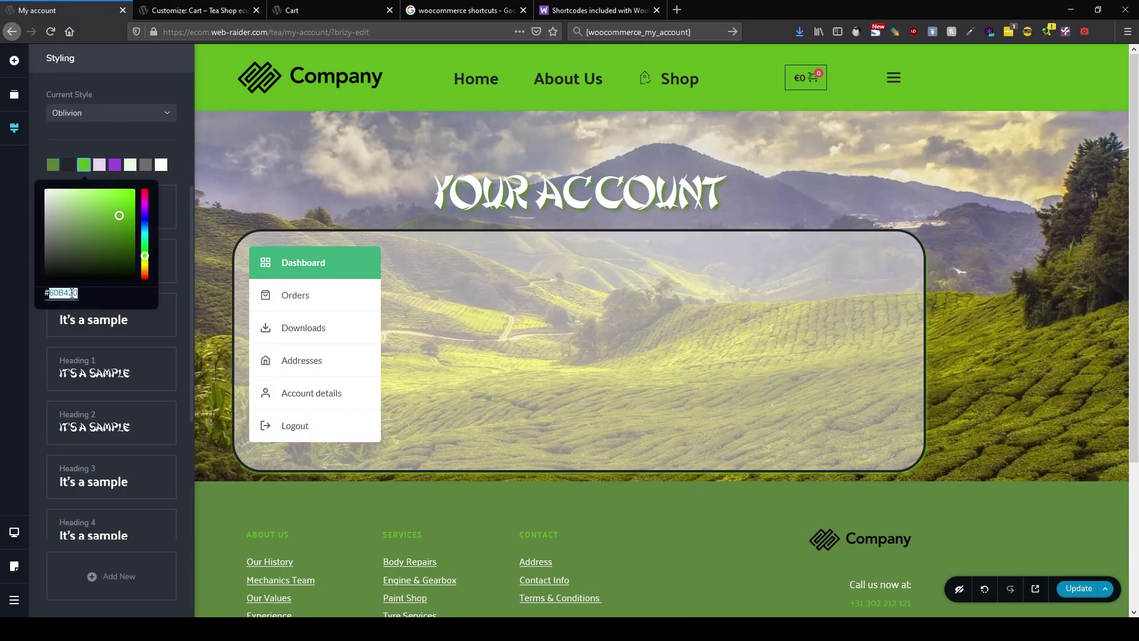
{"action": "left_click", "coordinate": [196, 10]}
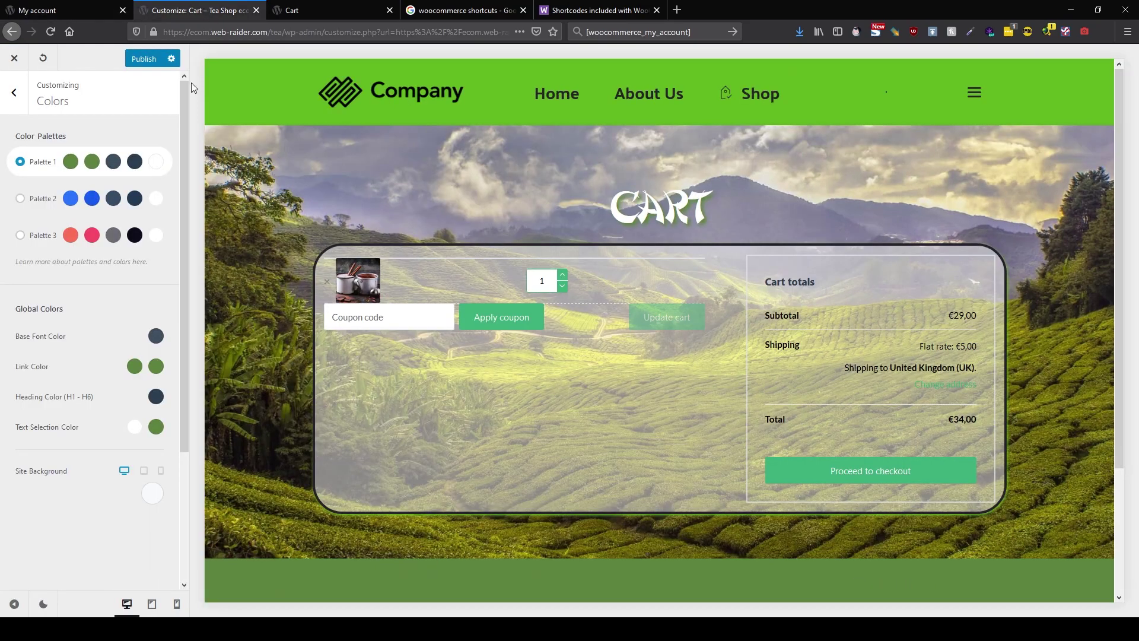
{"action": "left_click", "coordinate": [92, 167]}
{"action": "left_click", "coordinate": [80, 355]}
{"action": "key", "text": "ctrl+a"}
{"action": "key", "text": "ctrl+v"}
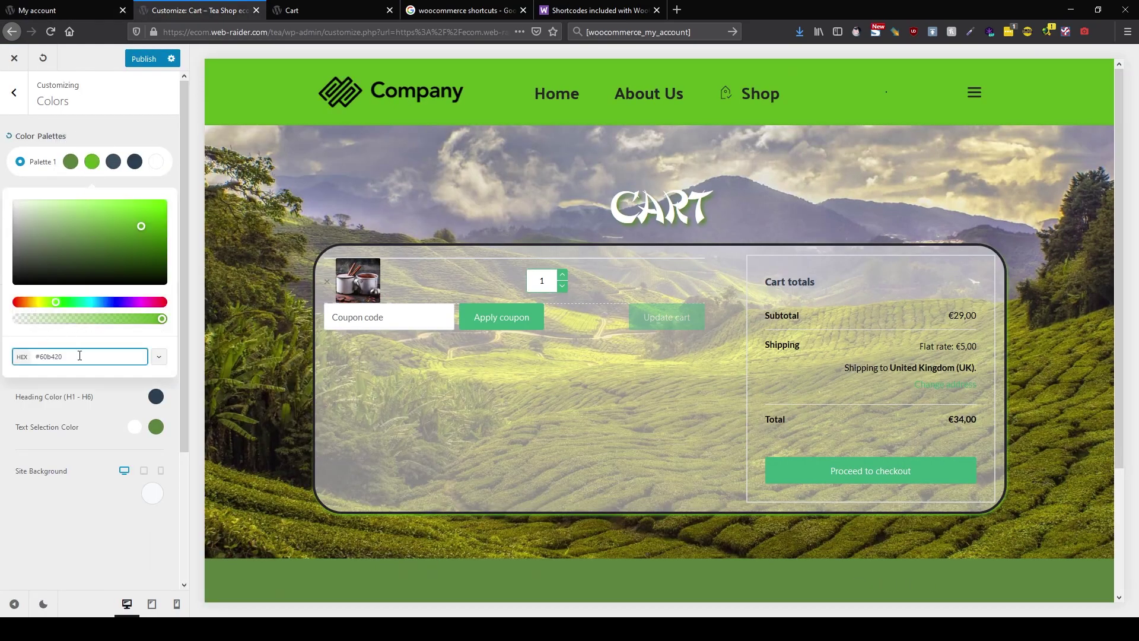
Copy the dark color #26232A from the Brizy style palette and return to the theme customizer.
{"action": "left_click", "coordinate": [60, 10]}
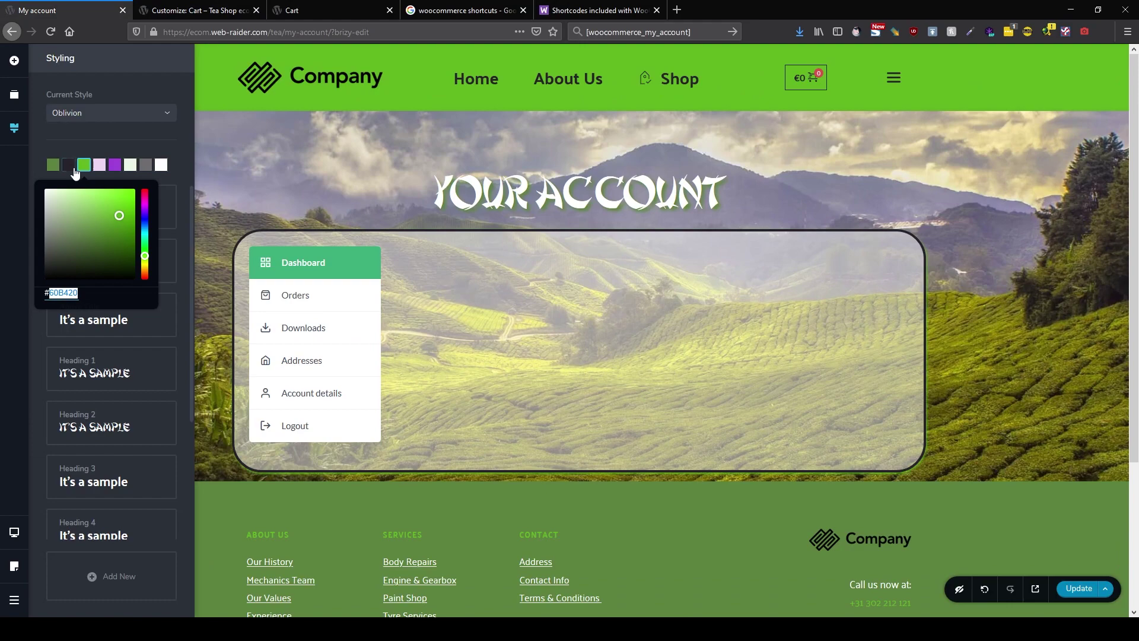
{"action": "left_click", "coordinate": [70, 166]}
{"action": "double_click", "coordinate": [69, 292]}
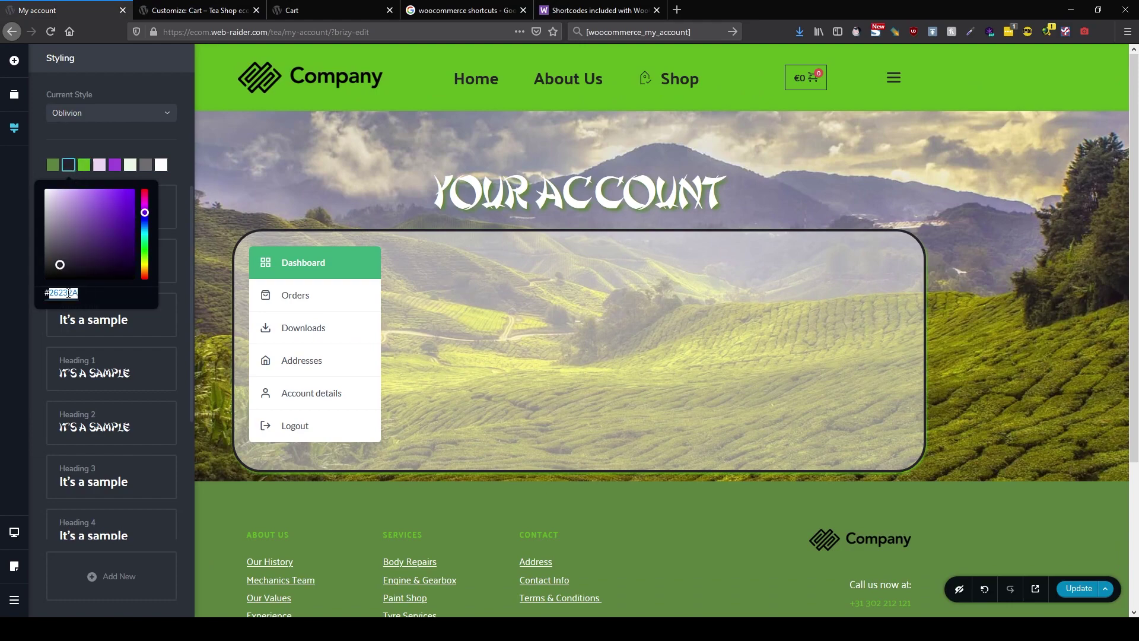
{"action": "left_click", "coordinate": [195, 10]}
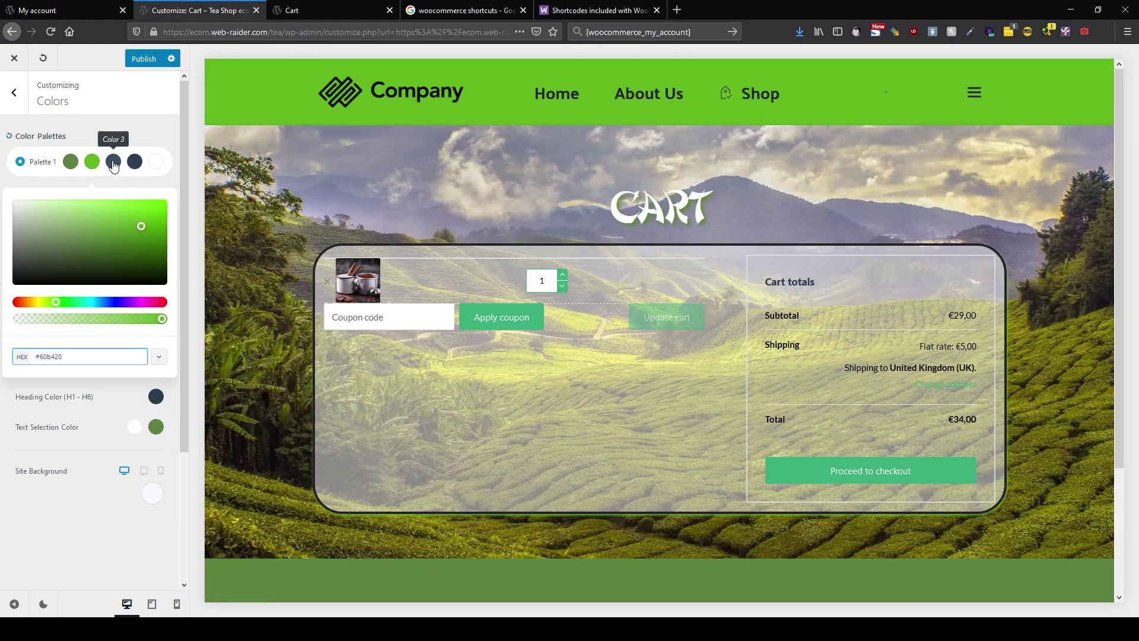
Set the third color of Palette 1 to #2c4054 at full opacity.
{"action": "left_click", "coordinate": [113, 161]}
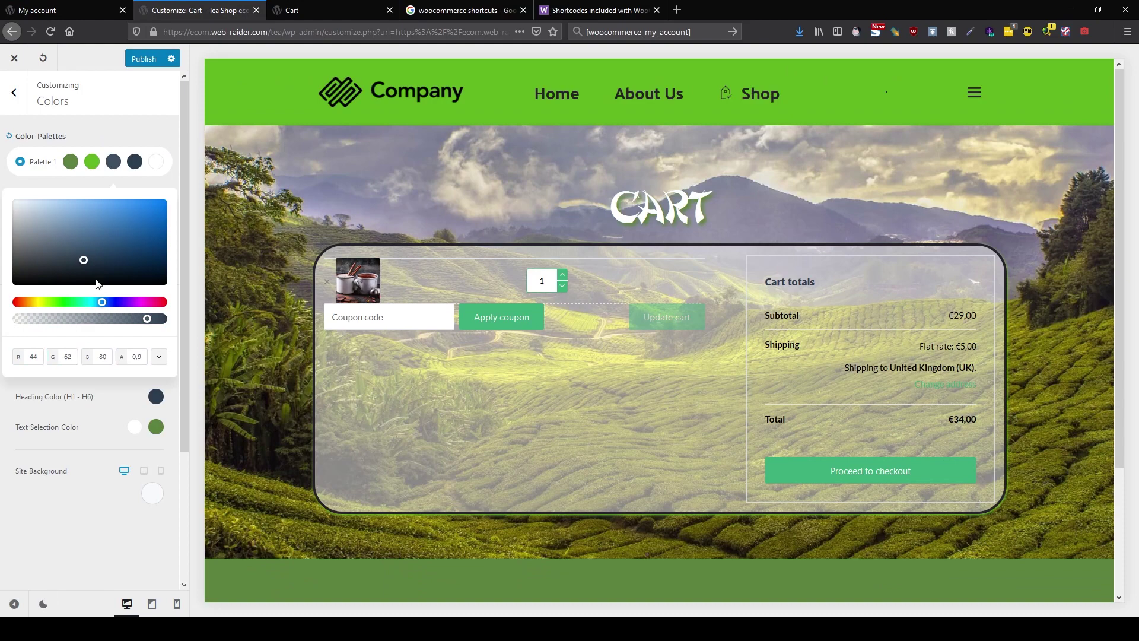
{"action": "left_click", "coordinate": [86, 259]}
{"action": "left_click_drag", "start_coordinate": [151, 321], "coordinate": [195, 327]}
{"action": "left_click", "coordinate": [114, 161]}
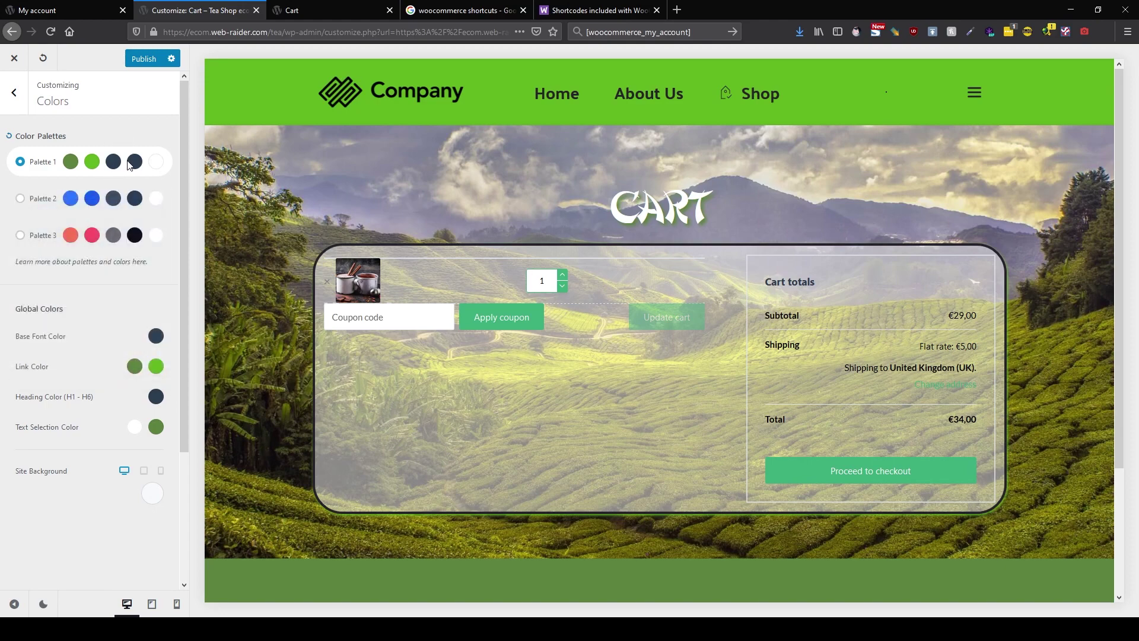
{"action": "left_click", "coordinate": [113, 162]}
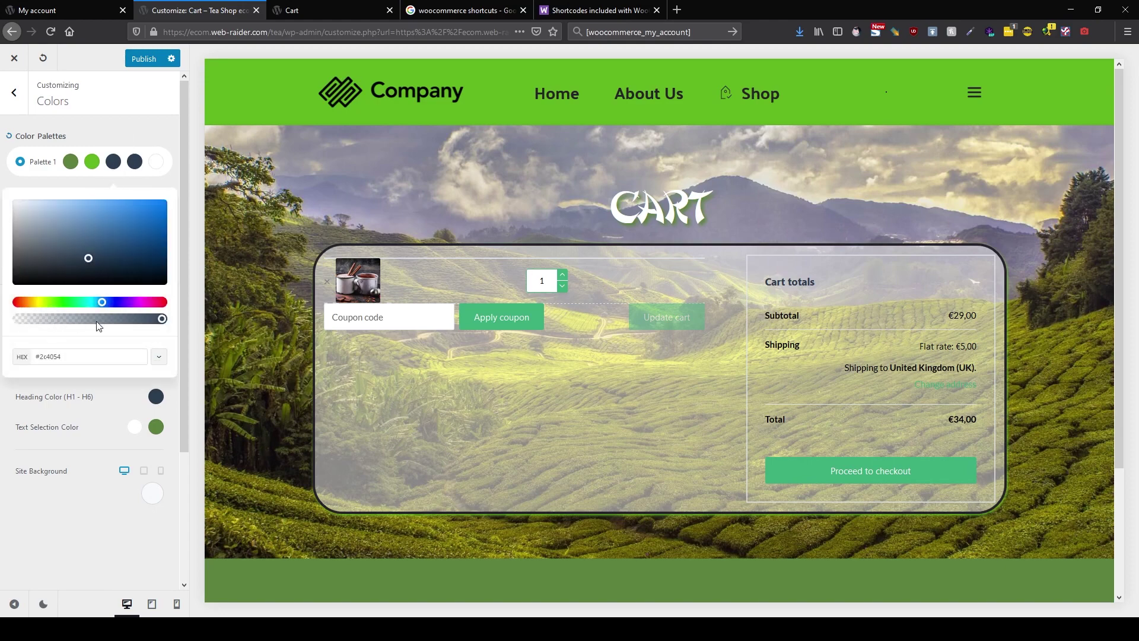
Set the fifth color of Palette 1 to #26232a.
{"action": "left_click", "coordinate": [134, 167]}
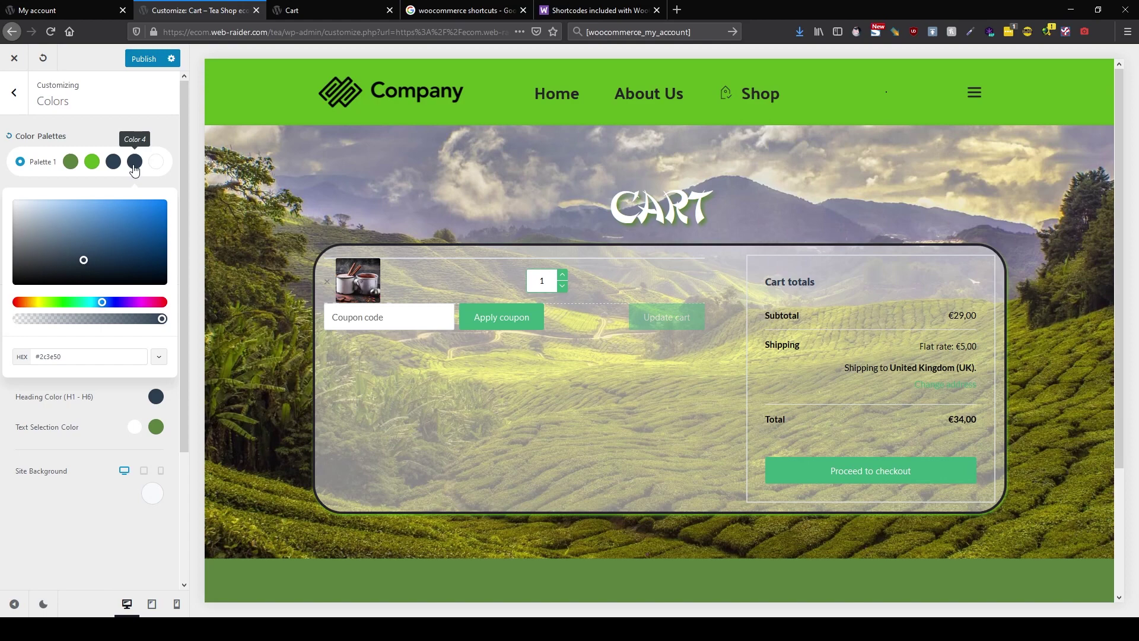
{"action": "left_click", "coordinate": [154, 163]}
{"action": "left_click", "coordinate": [64, 359]}
{"action": "key", "text": "ctrl+a"}
{"action": "type", "text": "#26232a"}
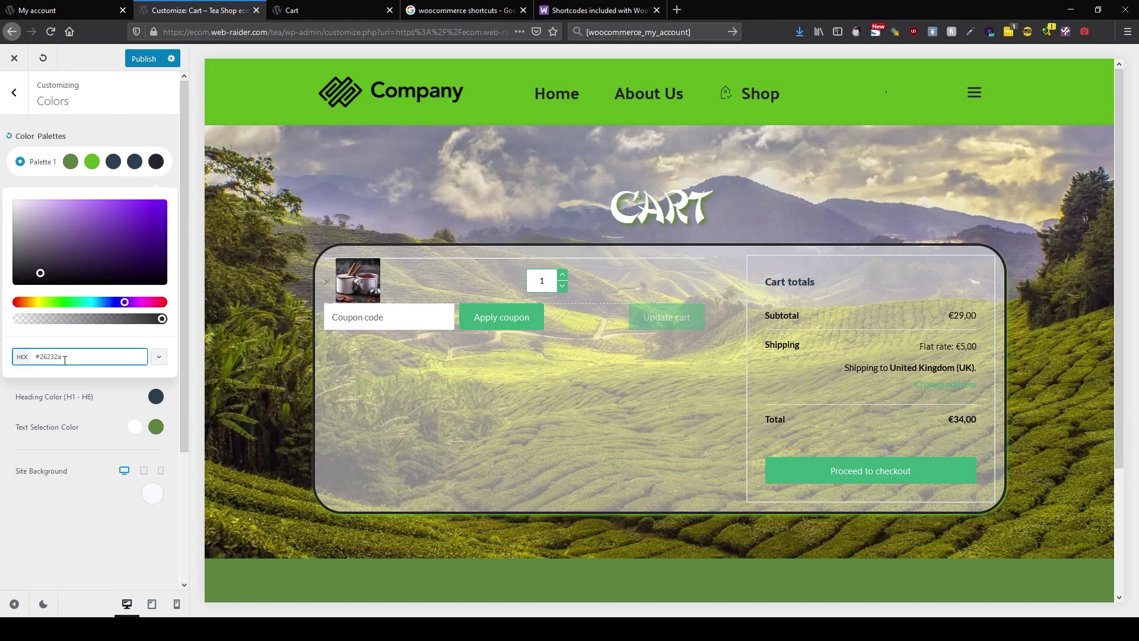
Set the fourth color of Palette 1 to #26232a.
{"action": "left_click", "coordinate": [135, 162]}
{"action": "double_click", "coordinate": [86, 356]}
{"action": "type", "text": "26232a"}
Return the fifth color of Palette 1 to white #ffffff and publish the customizer changes.
{"action": "left_click", "coordinate": [156, 161]}
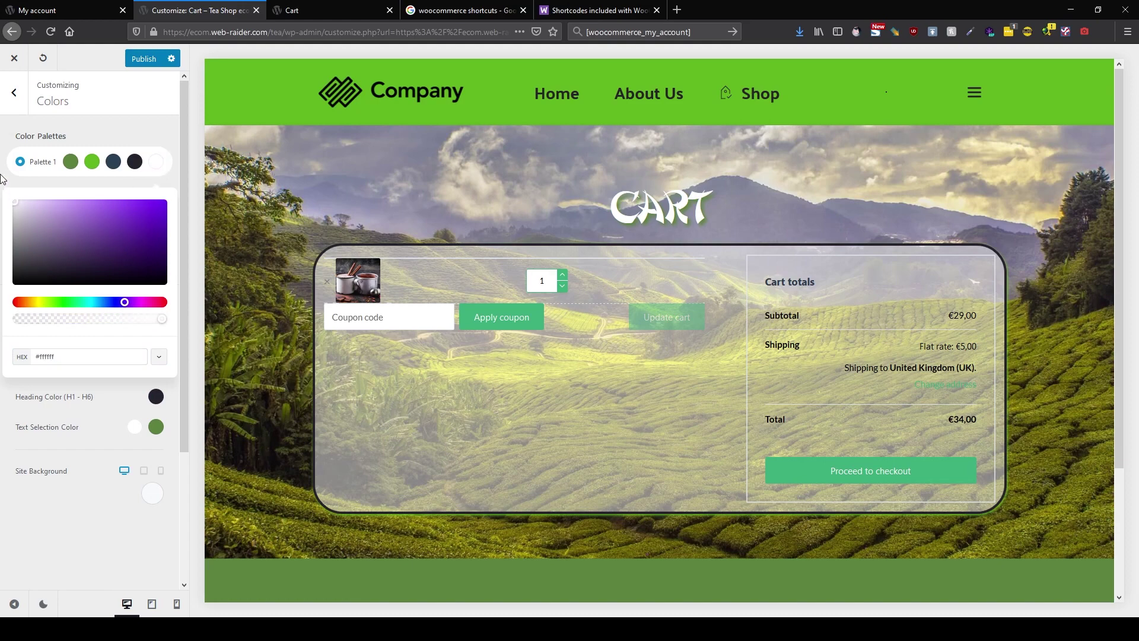
{"action": "left_click", "coordinate": [159, 133]}
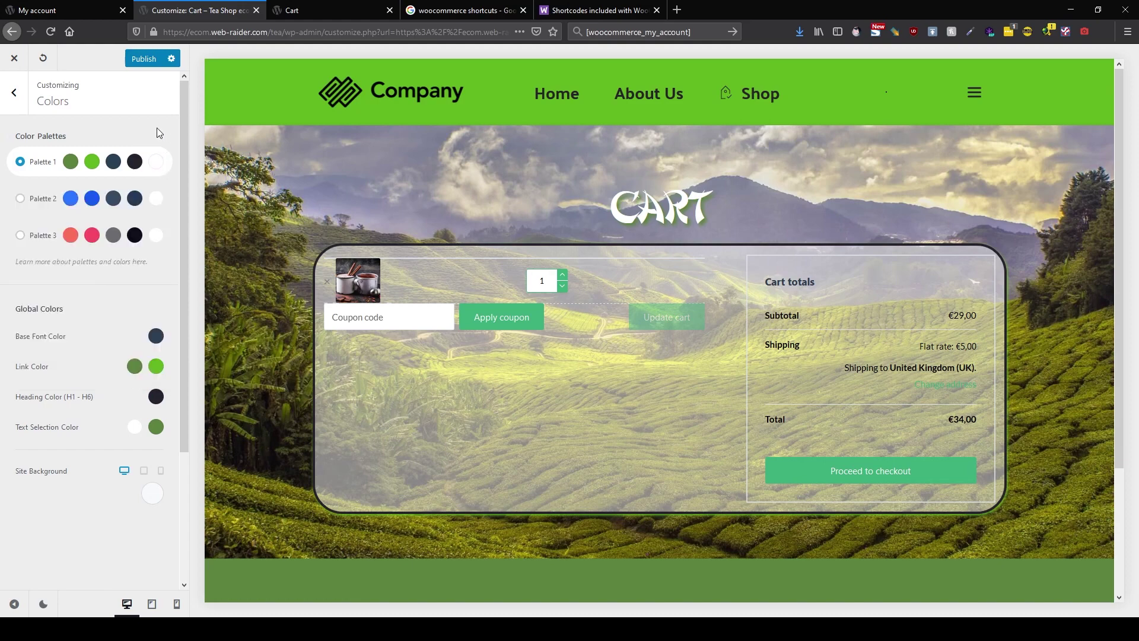
{"action": "left_click", "coordinate": [144, 59]}
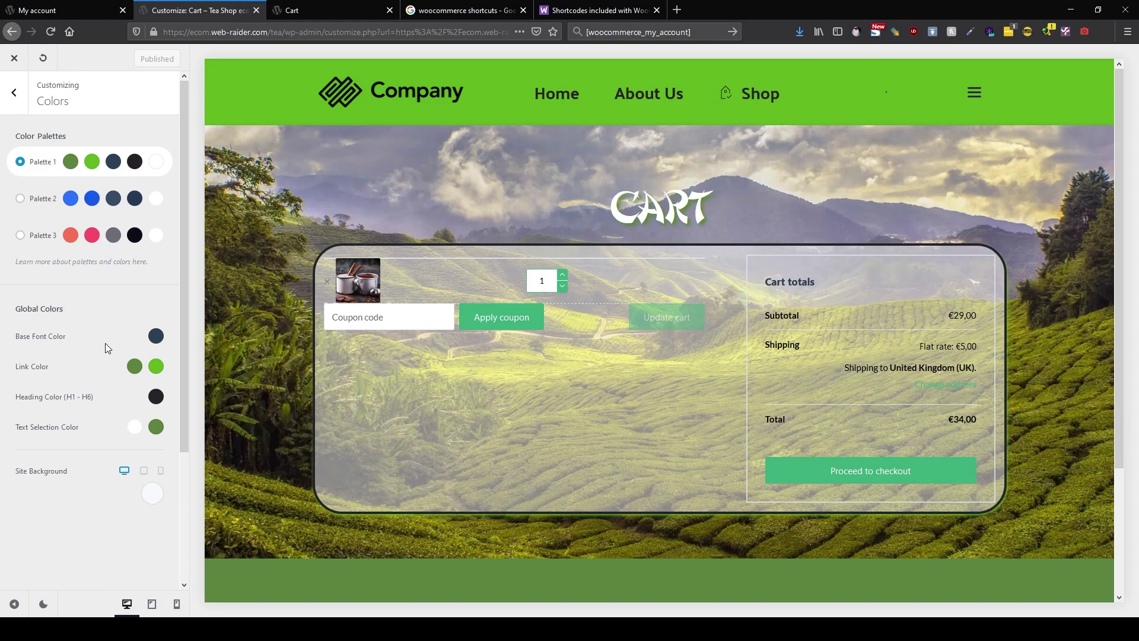
In the general button settings, try the first palette color as the hover background and return it to the second palette color, #60b420.
{"action": "scroll", "coordinate": [106, 345], "scroll_direction": "down", "scroll_amount": 5}
{"action": "scroll", "coordinate": [108, 347], "scroll_direction": "up", "scroll_amount": 5}
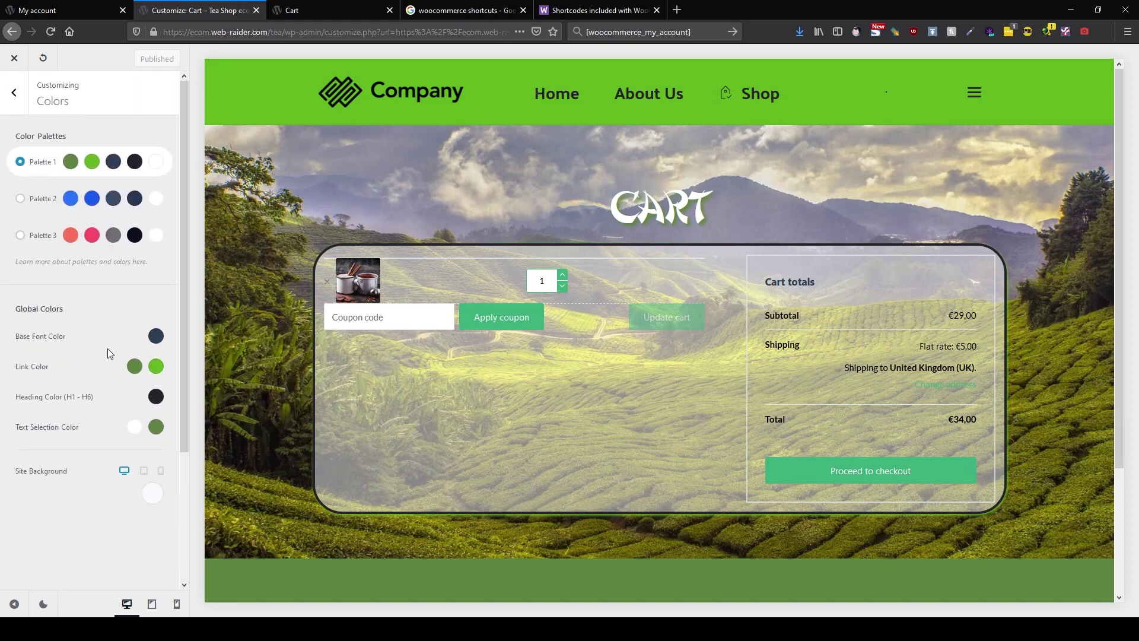
{"action": "left_click", "coordinate": [13, 92]}
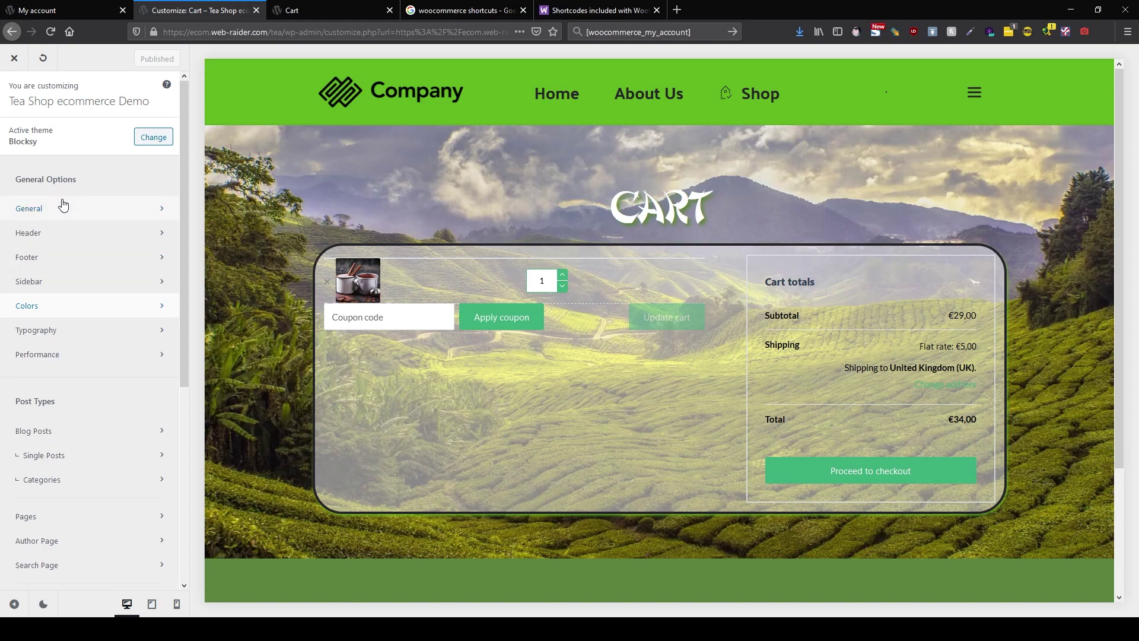
{"action": "left_click", "coordinate": [62, 206]}
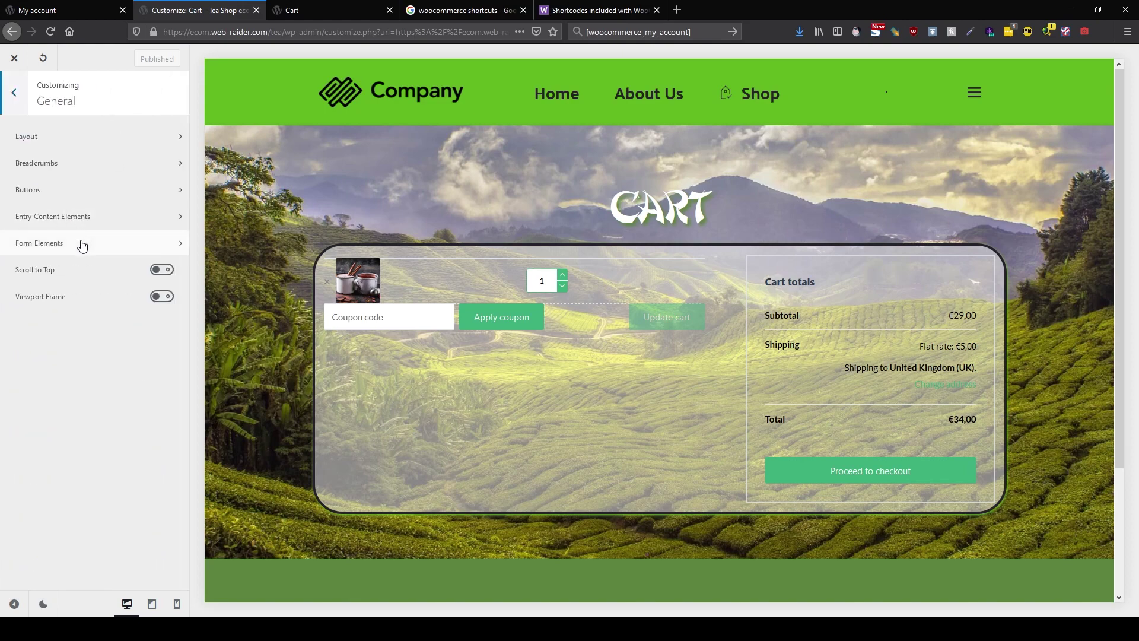
{"action": "left_click", "coordinate": [82, 190]}
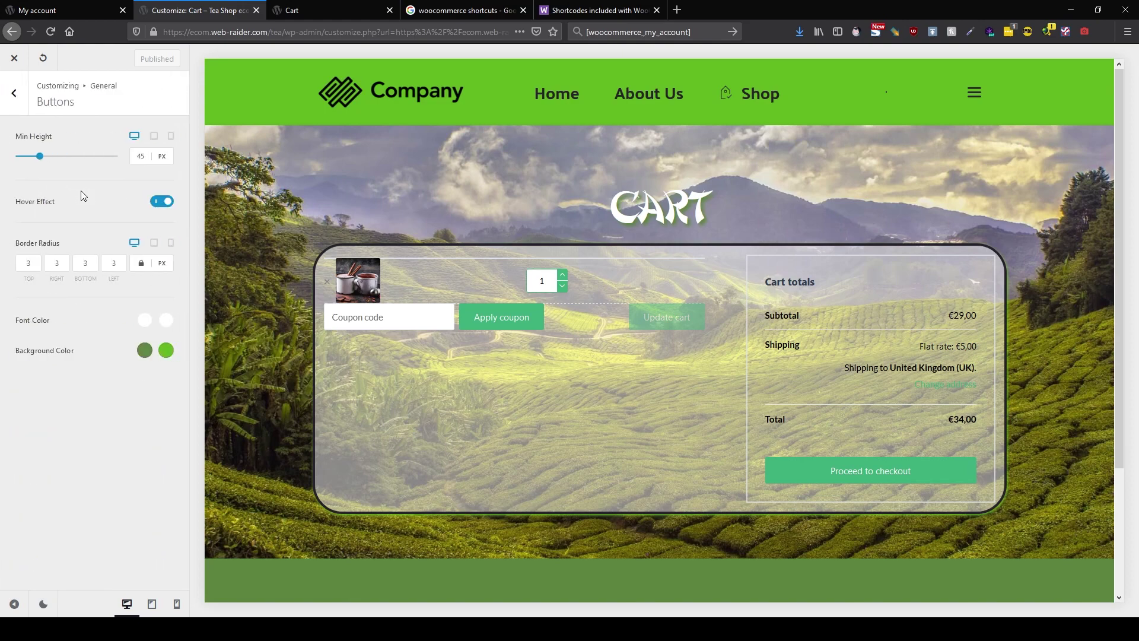
{"action": "left_click", "coordinate": [146, 350]}
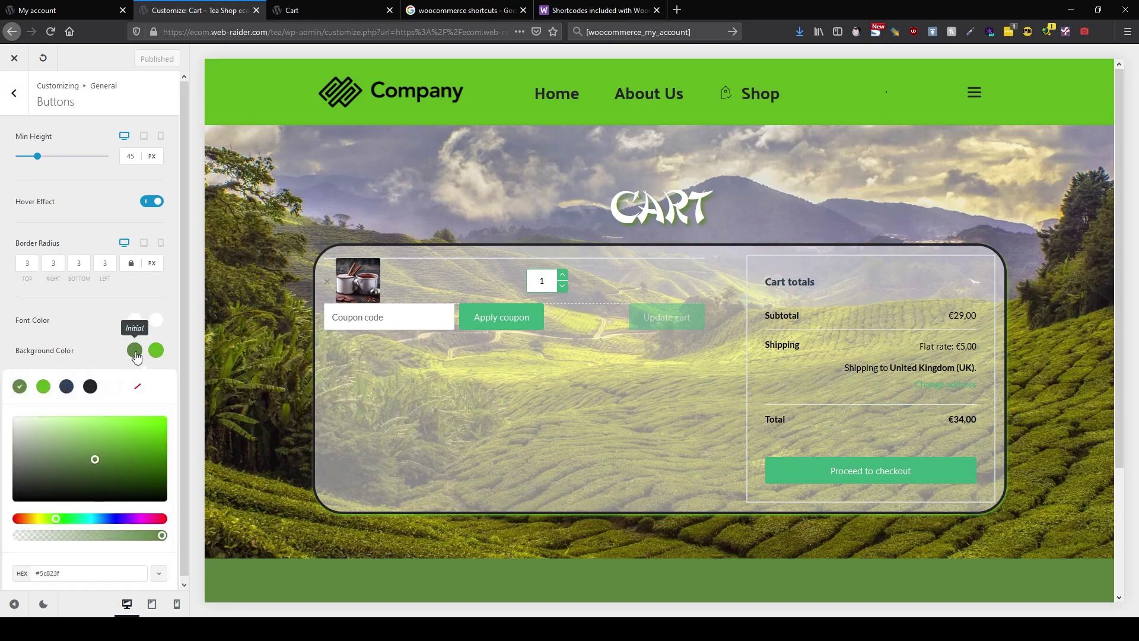
{"action": "left_click", "coordinate": [156, 349]}
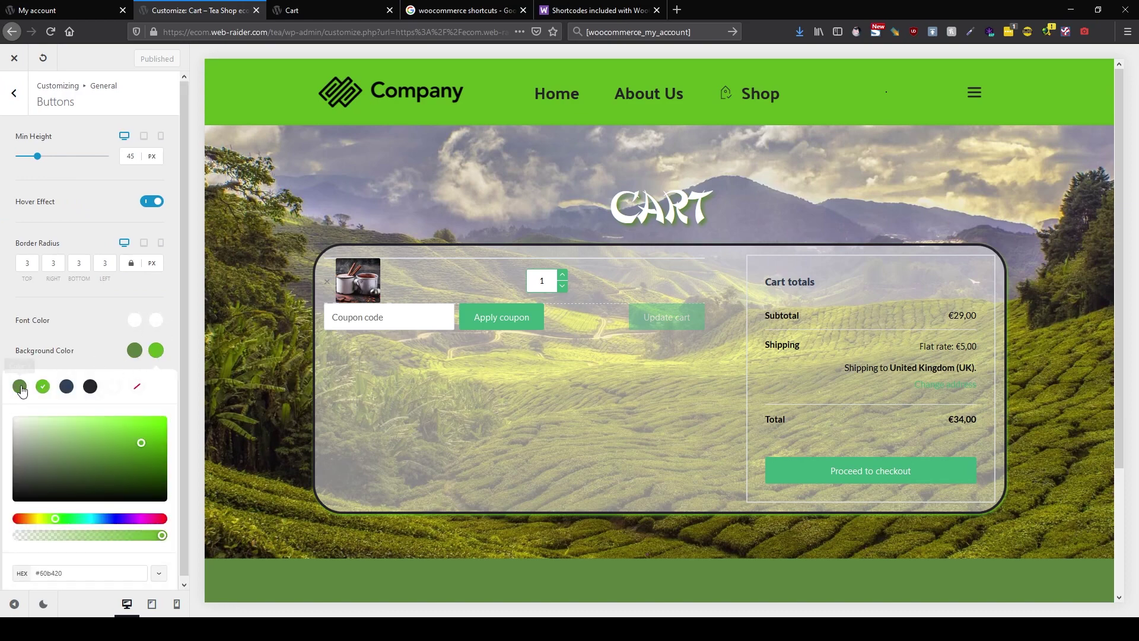
{"action": "left_click", "coordinate": [20, 387]}
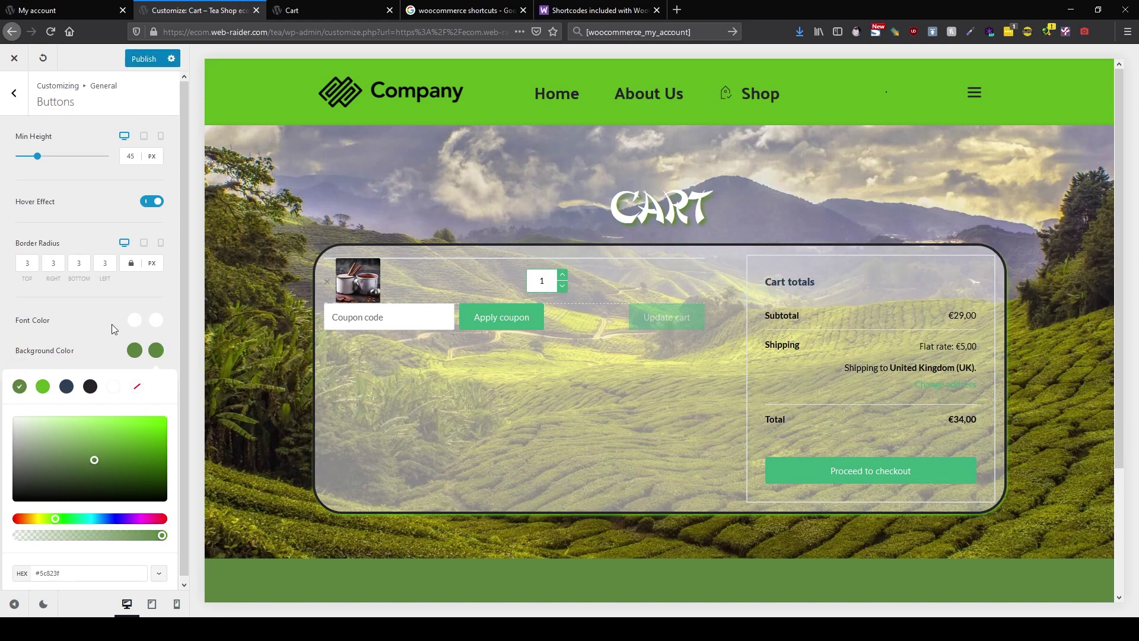
{"action": "left_click", "coordinate": [43, 386]}
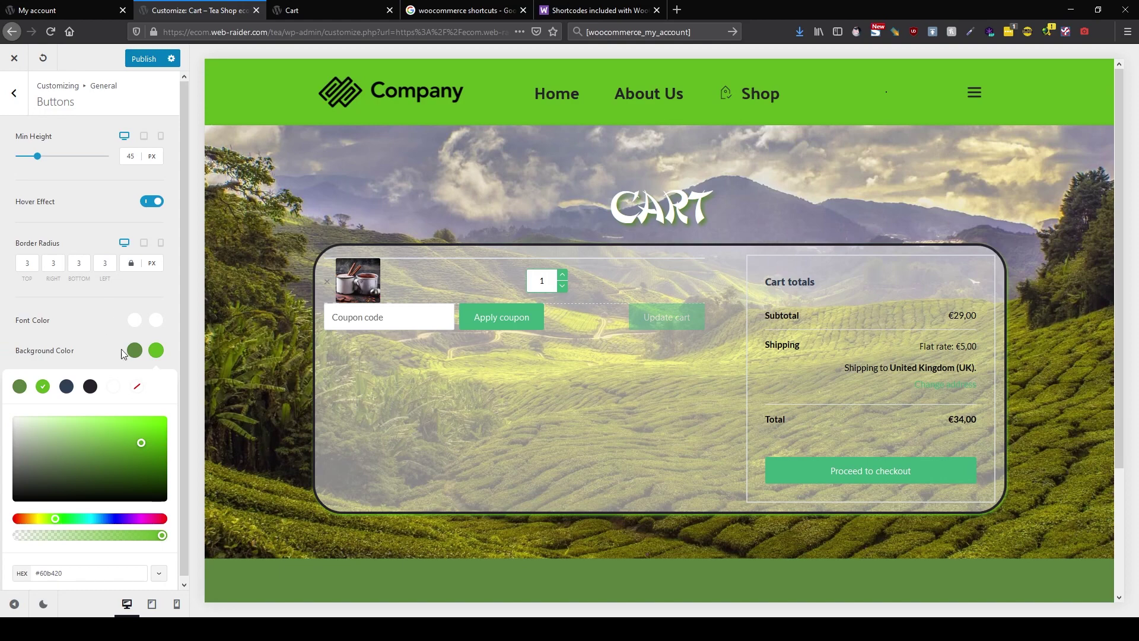
Review the theme's WooCommerce checkout page options and the general WooCommerce design colors.
{"action": "left_click", "coordinate": [21, 112]}
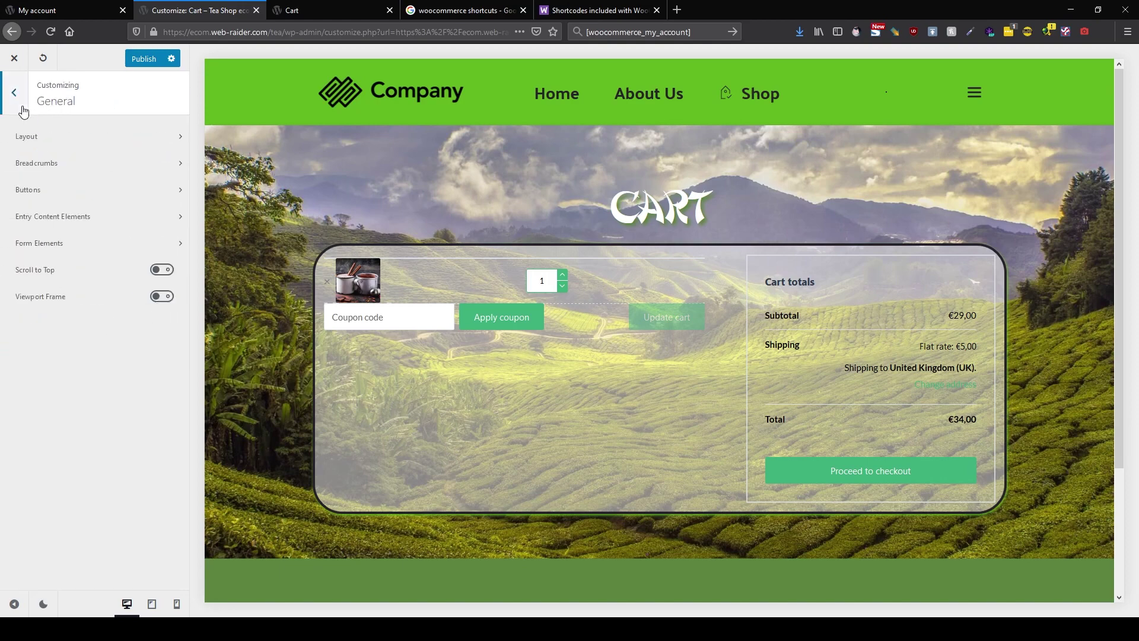
{"action": "left_click", "coordinate": [22, 112]}
{"action": "scroll", "coordinate": [75, 382], "scroll_direction": "down", "scroll_amount": 5}
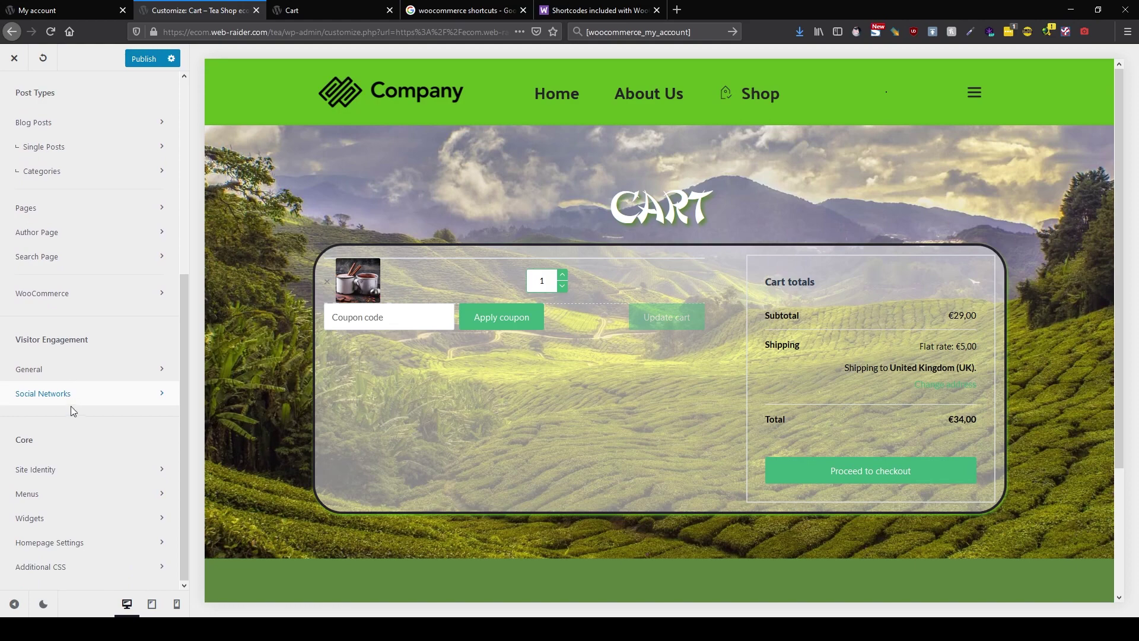
{"action": "left_click", "coordinate": [86, 288]}
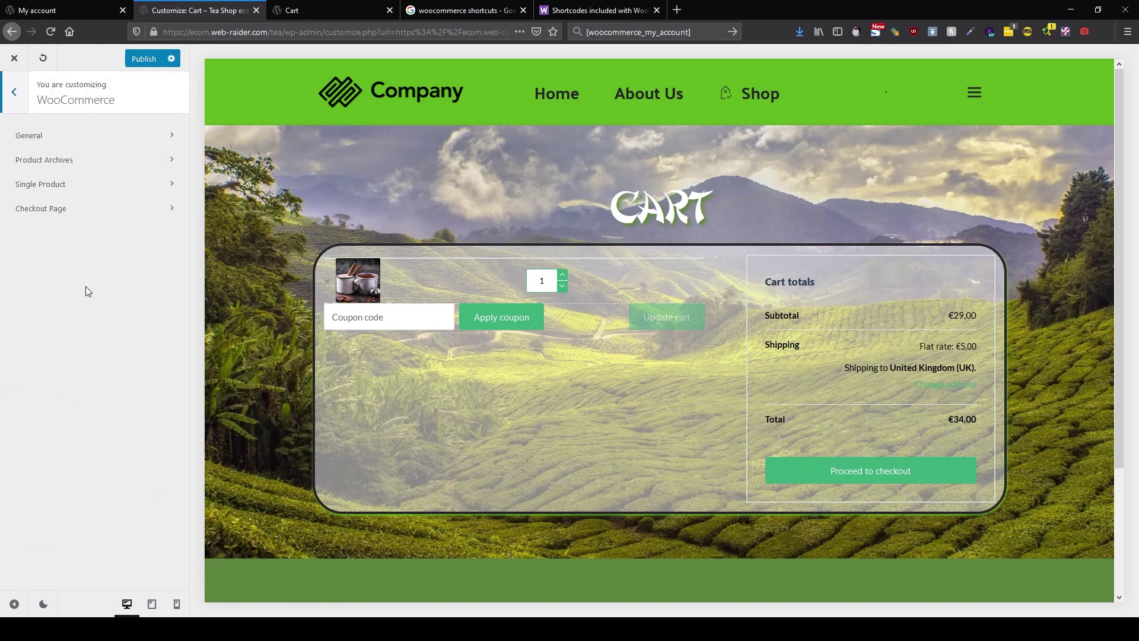
{"action": "left_click", "coordinate": [68, 213]}
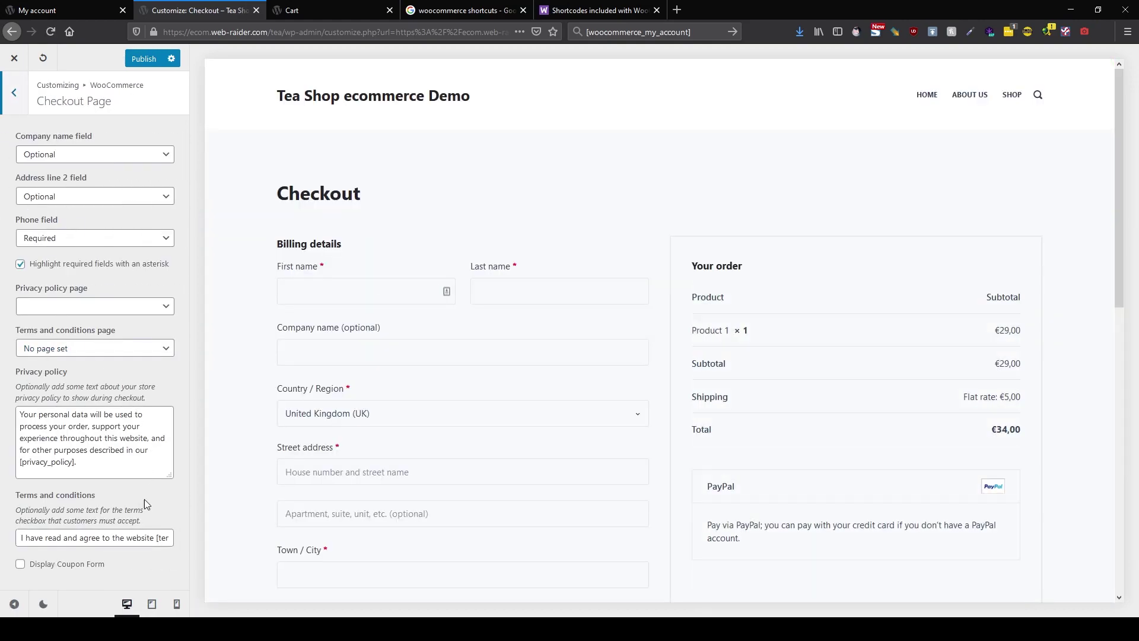
{"action": "left_click", "coordinate": [22, 108]}
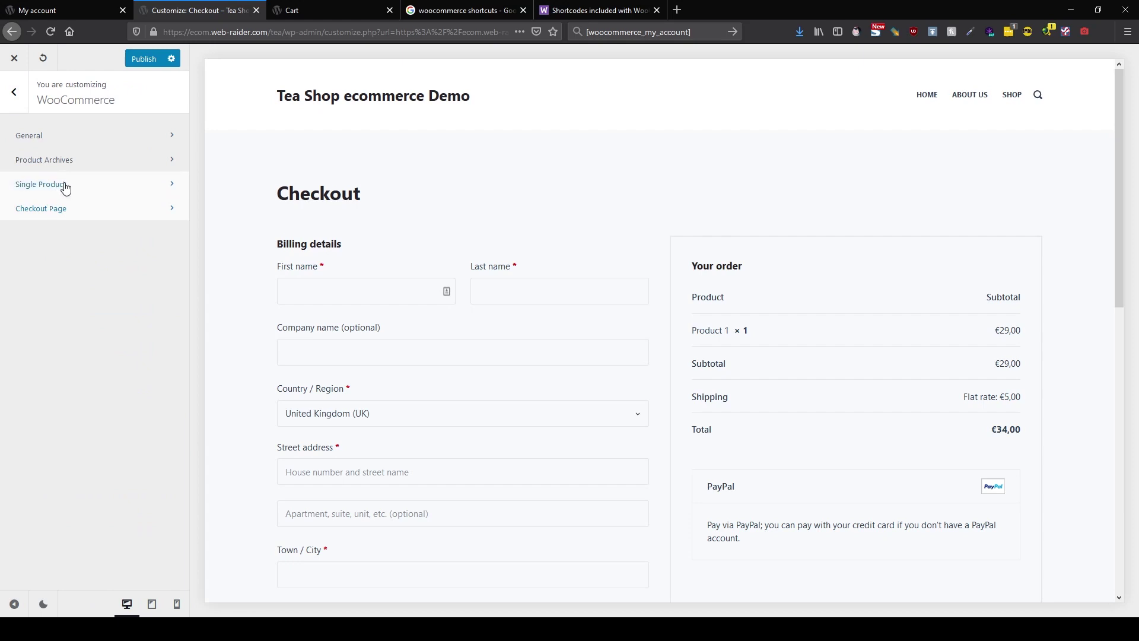
{"action": "left_click", "coordinate": [72, 137]}
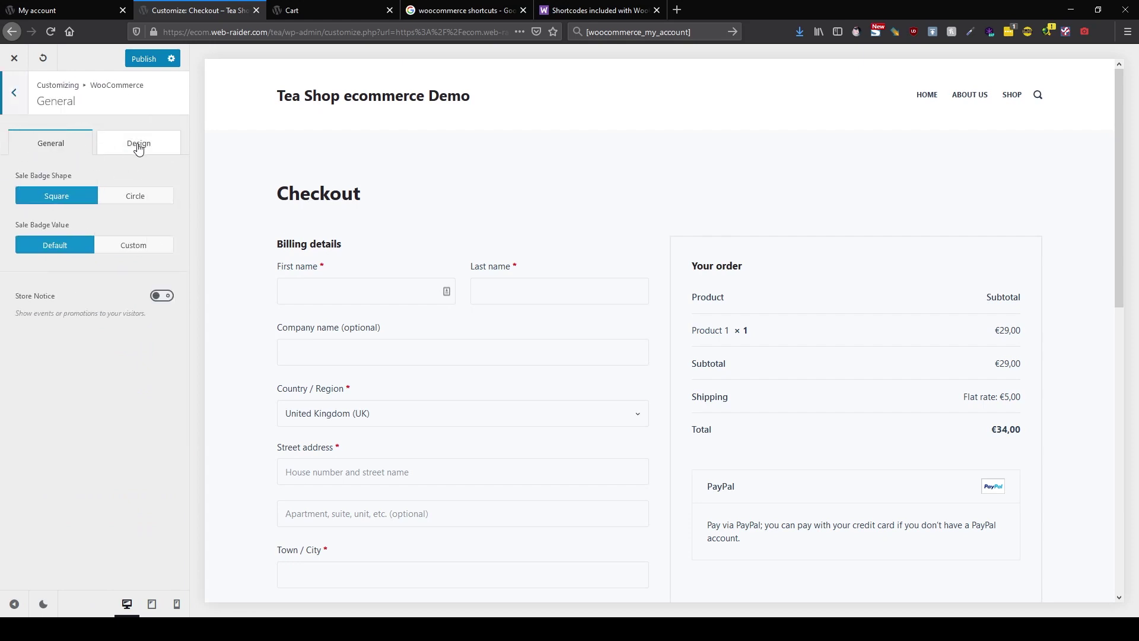
{"action": "left_click", "coordinate": [116, 144]}
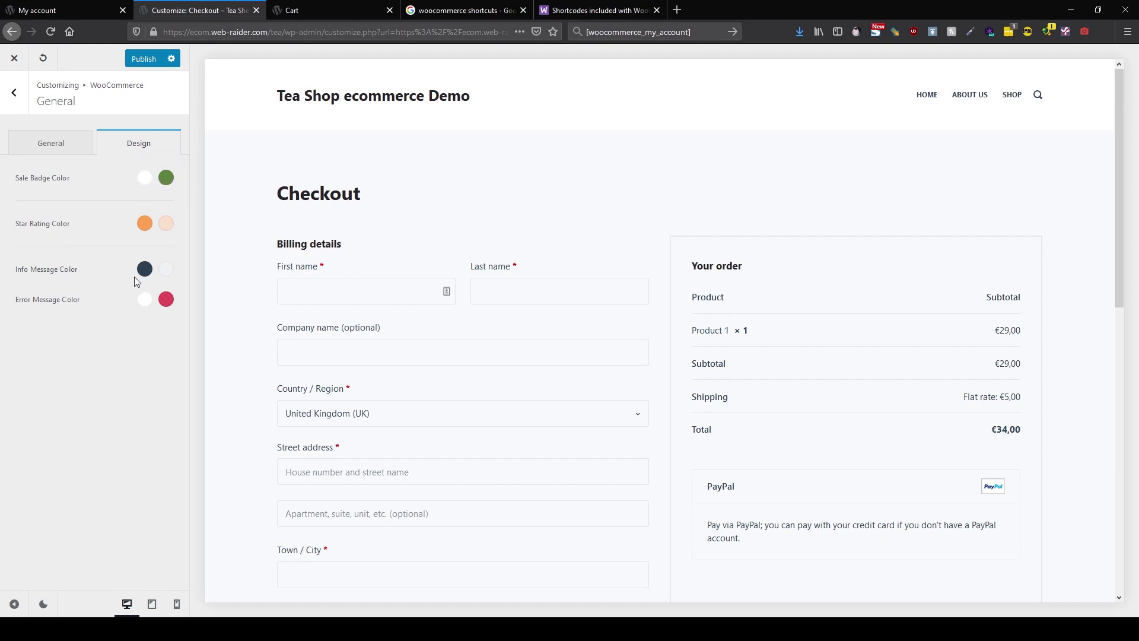
{"action": "left_click", "coordinate": [15, 105]}
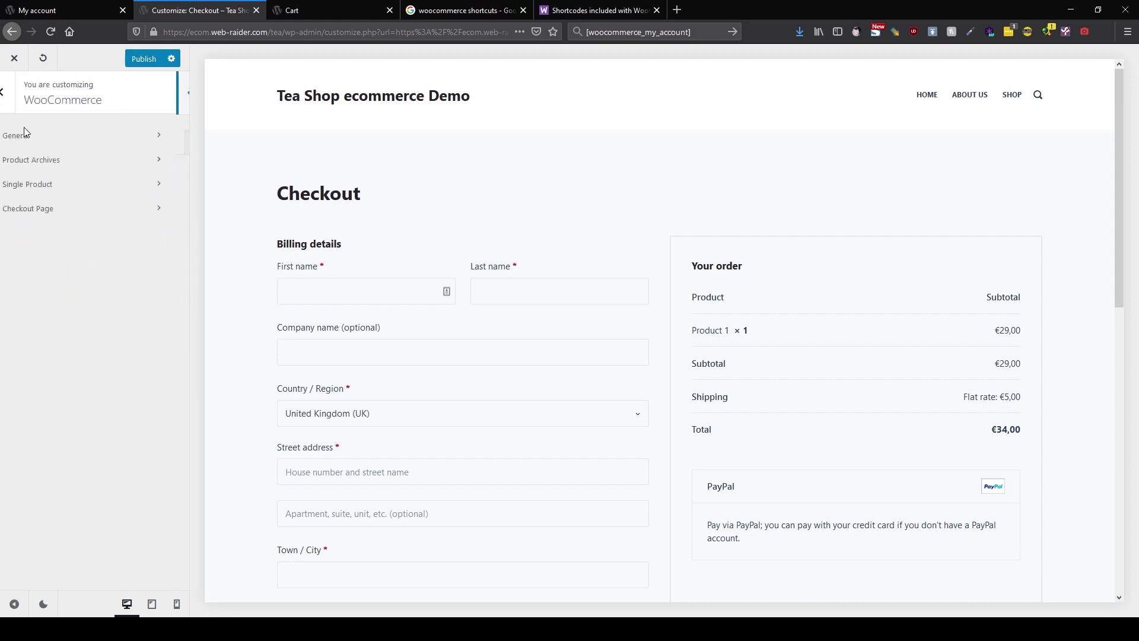
Review the product archives' page title options and the single product design and page element settings.
{"action": "left_click", "coordinate": [70, 165]}
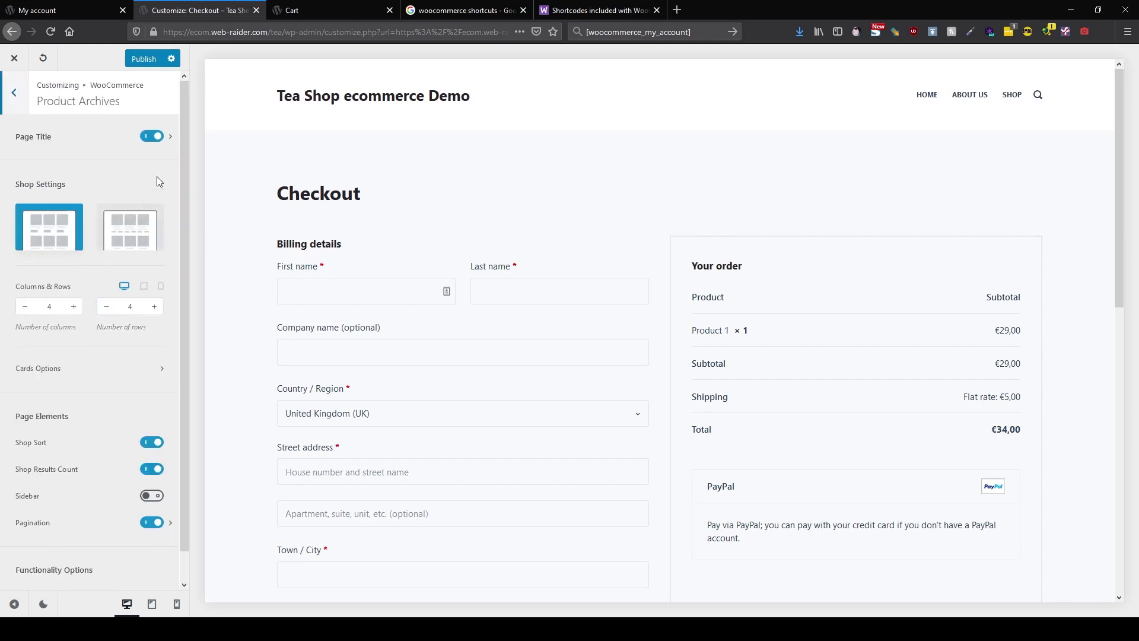
{"action": "left_click", "coordinate": [169, 138]}
{"action": "scroll", "coordinate": [148, 320], "scroll_direction": "down", "scroll_amount": 3}
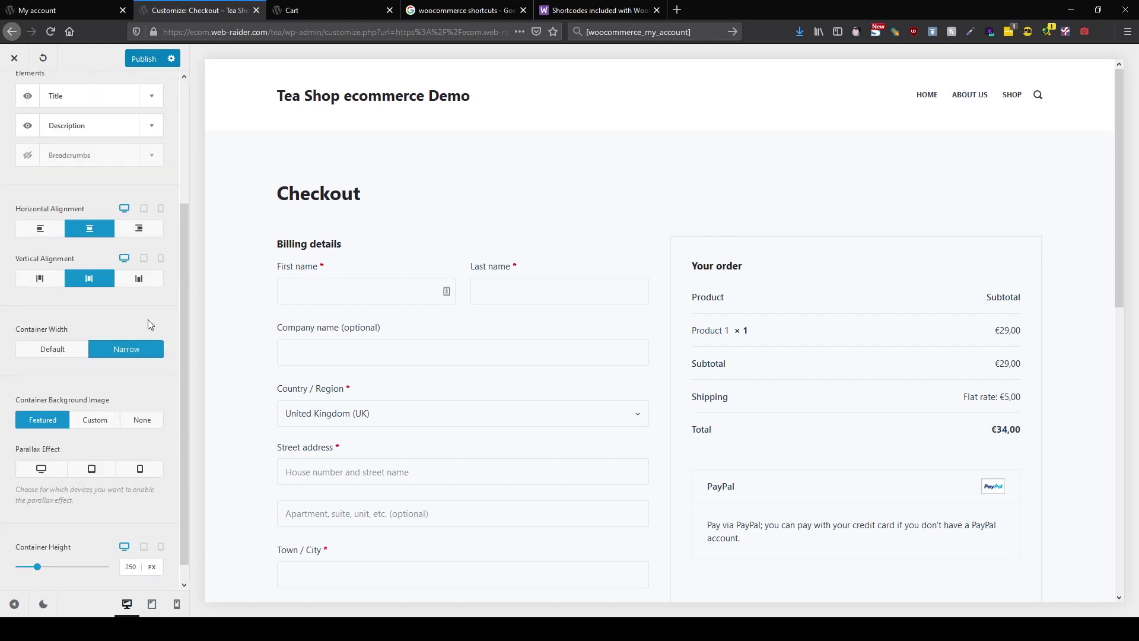
{"action": "scroll", "coordinate": [102, 422], "scroll_direction": "up", "scroll_amount": 3}
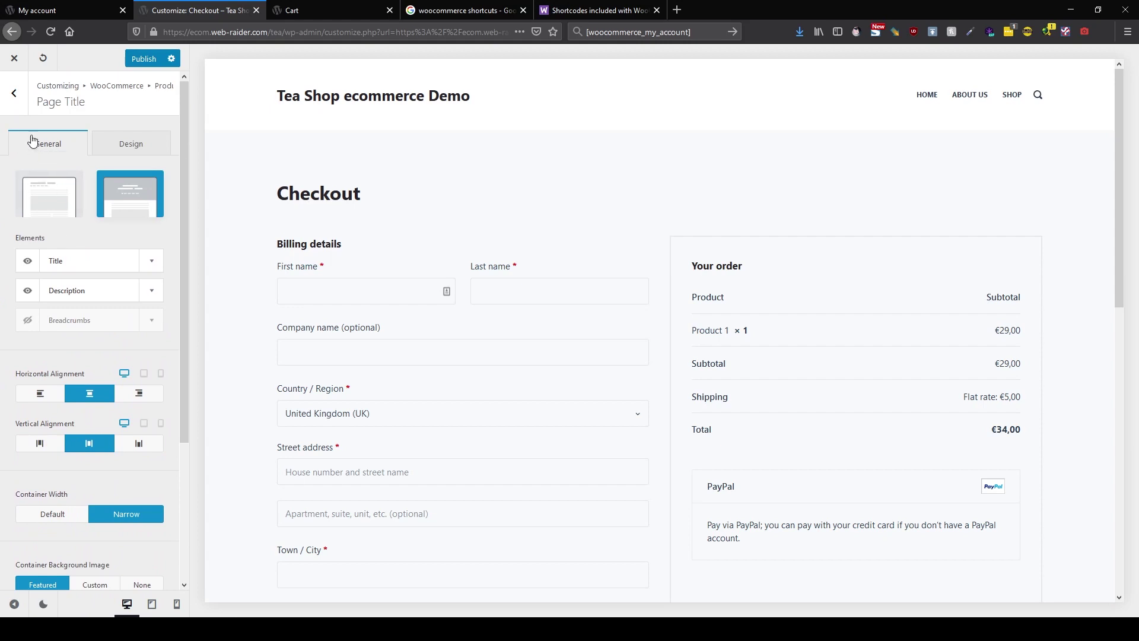
{"action": "left_click", "coordinate": [14, 99]}
{"action": "scroll", "coordinate": [112, 360], "scroll_direction": "down", "scroll_amount": 1}
{"action": "scroll", "coordinate": [71, 237], "scroll_direction": "up", "scroll_amount": 1}
{"action": "left_click", "coordinate": [14, 94]}
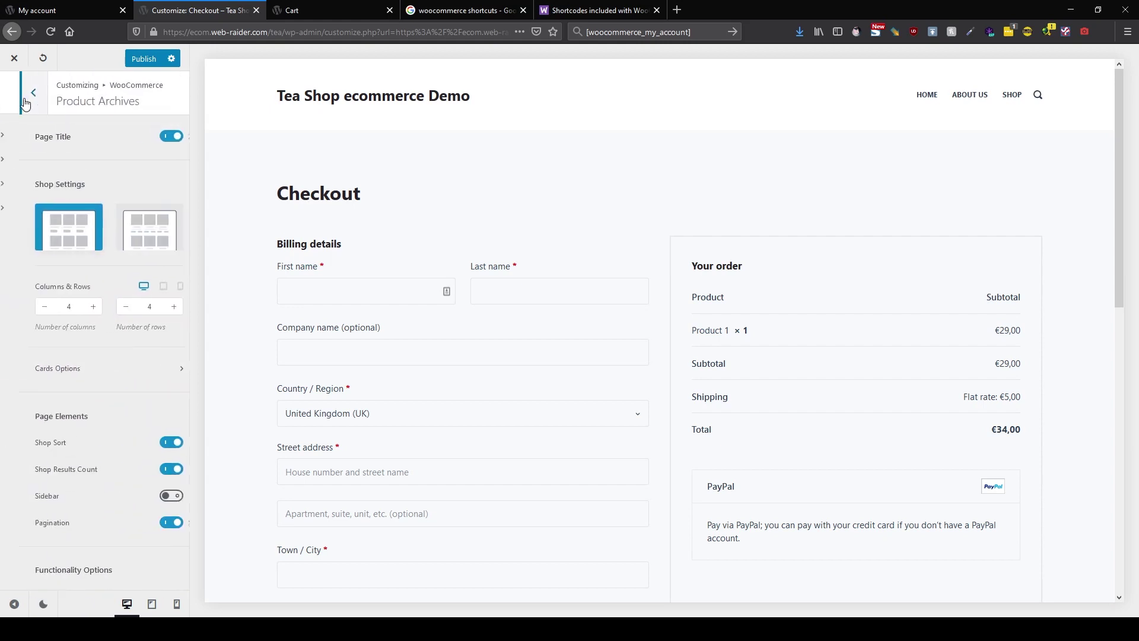
{"action": "left_click", "coordinate": [60, 185]}
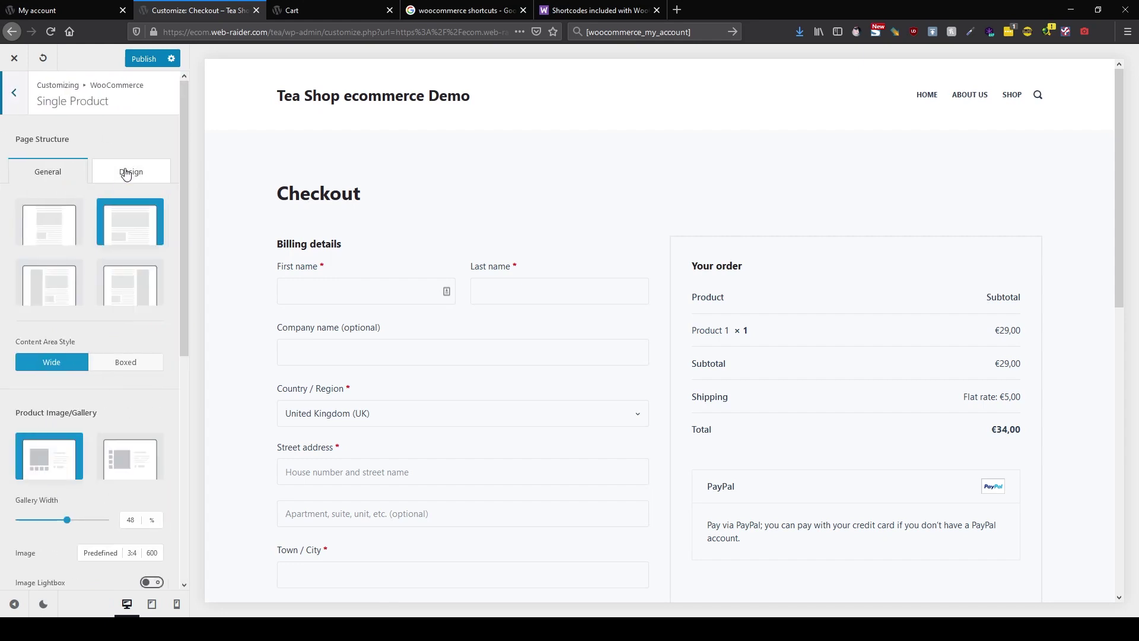
{"action": "left_click", "coordinate": [121, 179]}
{"action": "scroll", "coordinate": [92, 276], "scroll_direction": "down", "scroll_amount": 3}
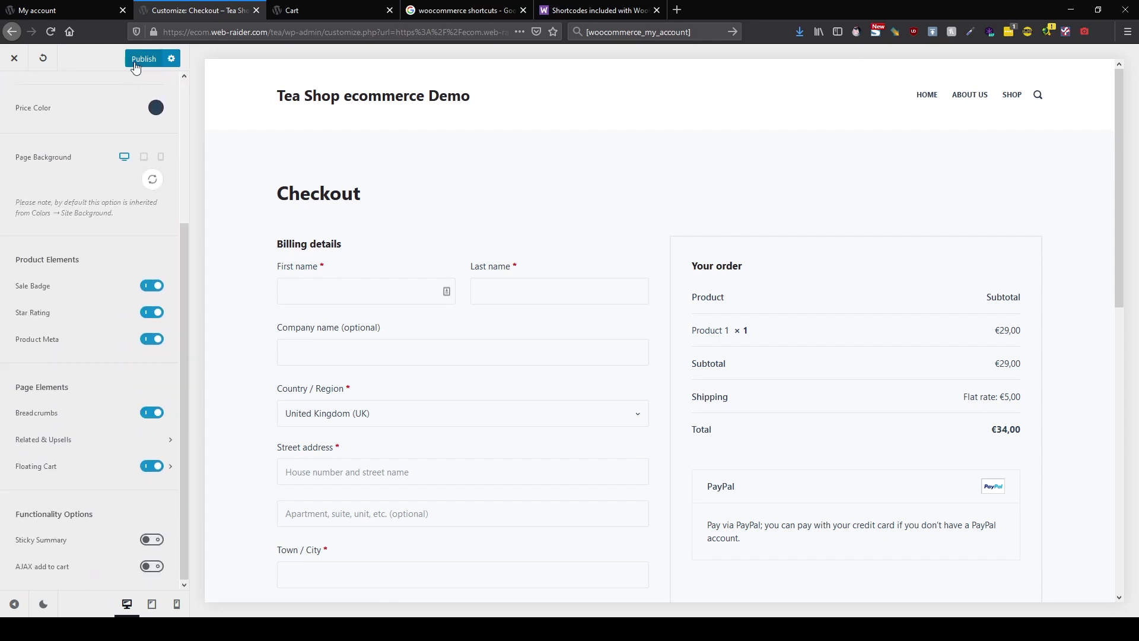
Leave the customizer and copy the [woocommerce_checkout] shortcode from the Checkout page's editor.
{"action": "left_click", "coordinate": [14, 58]}
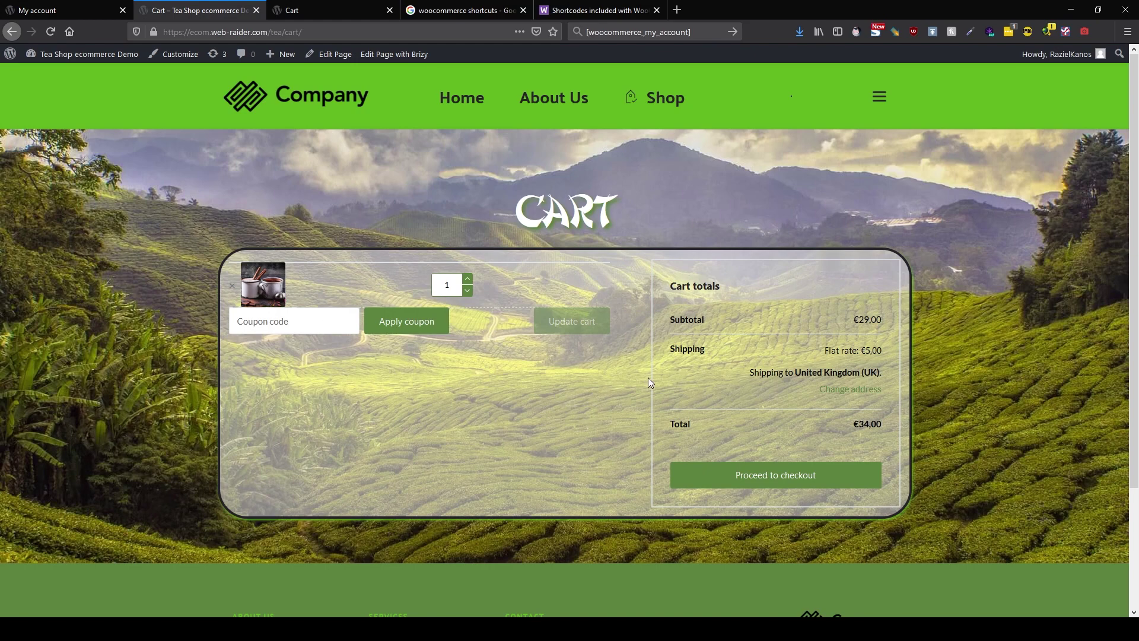
{"action": "left_click", "coordinate": [745, 478]}
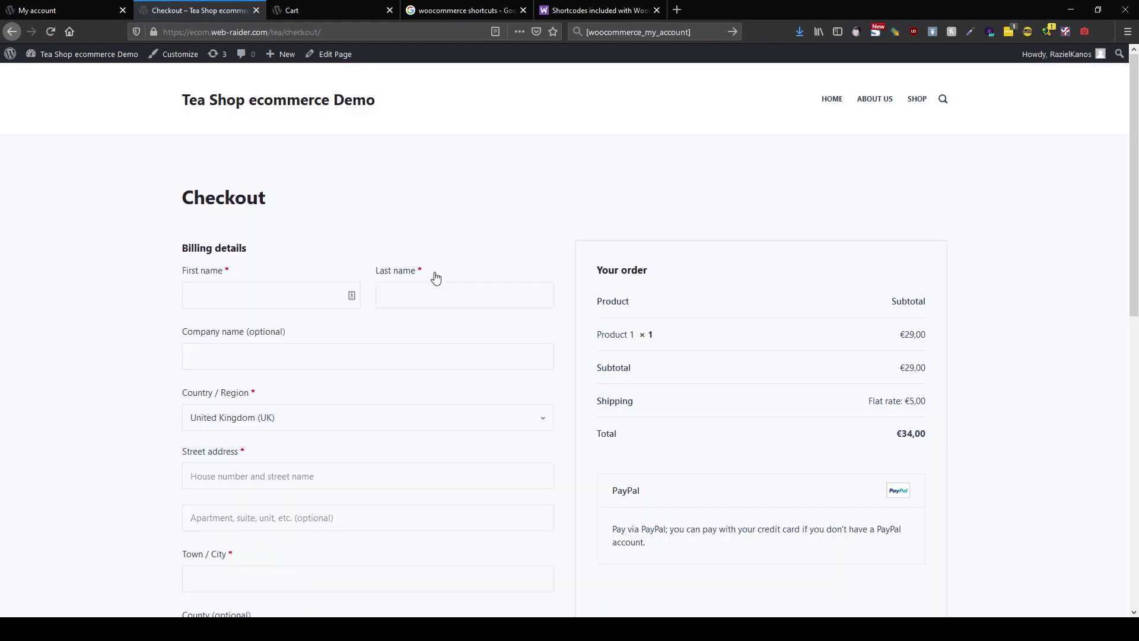
{"action": "left_click", "coordinate": [343, 55]}
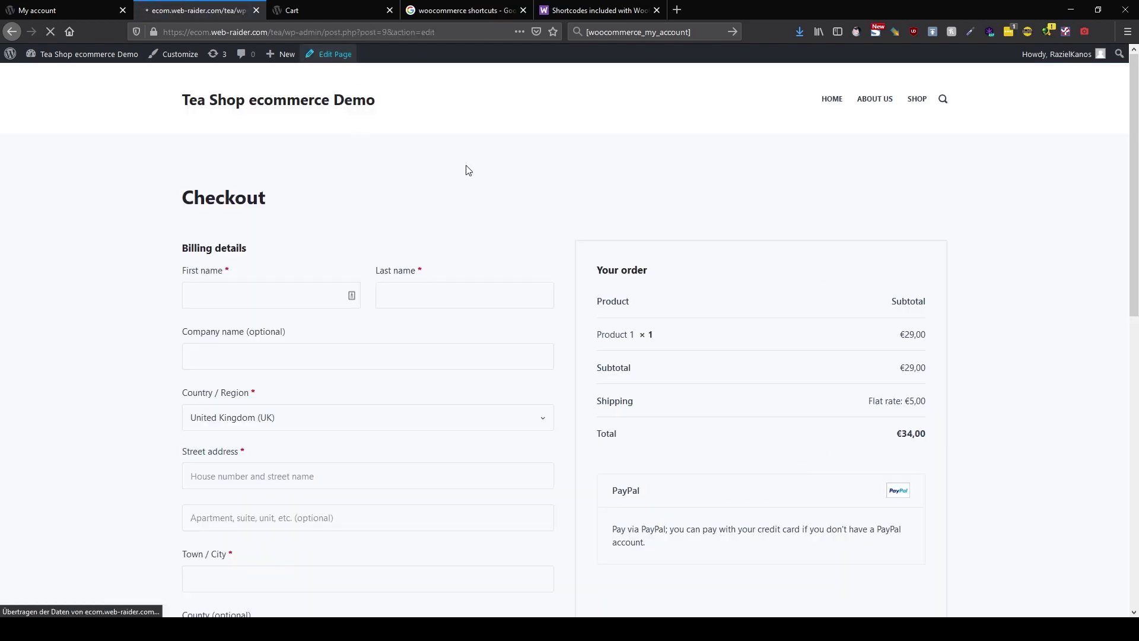
{"action": "left_click_drag", "start_coordinate": [277, 254], "coordinate": [139, 255]}
{"action": "key", "text": "ctrl+c"}
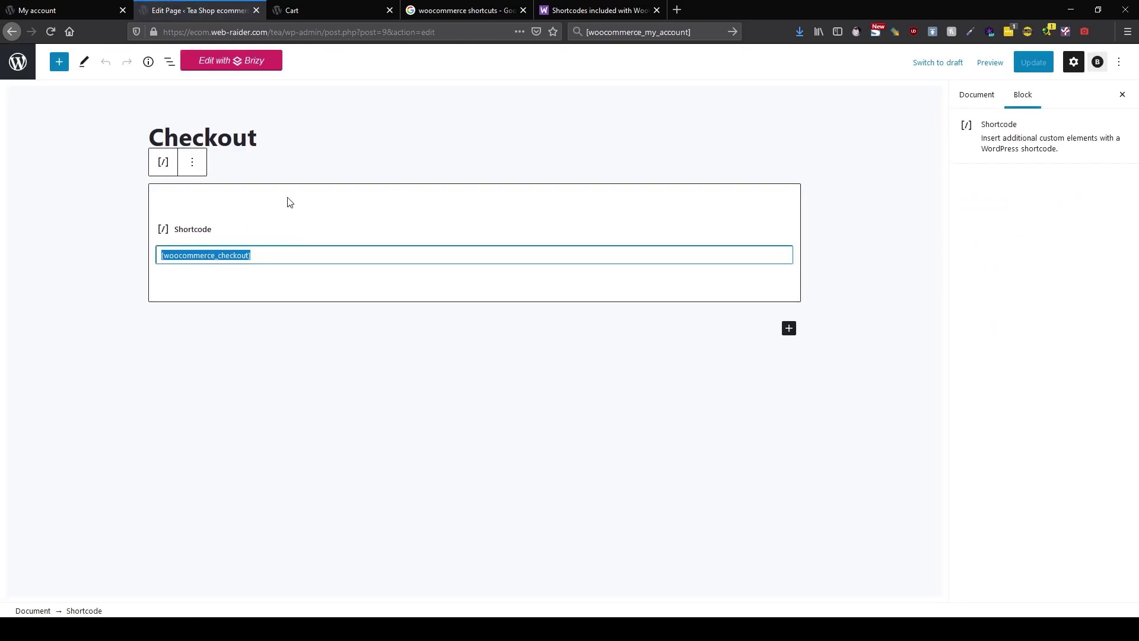
Open the Checkout page in Brizy and insert the saved tea shop layout between the header and the footer.
{"action": "left_click", "coordinate": [255, 64]}
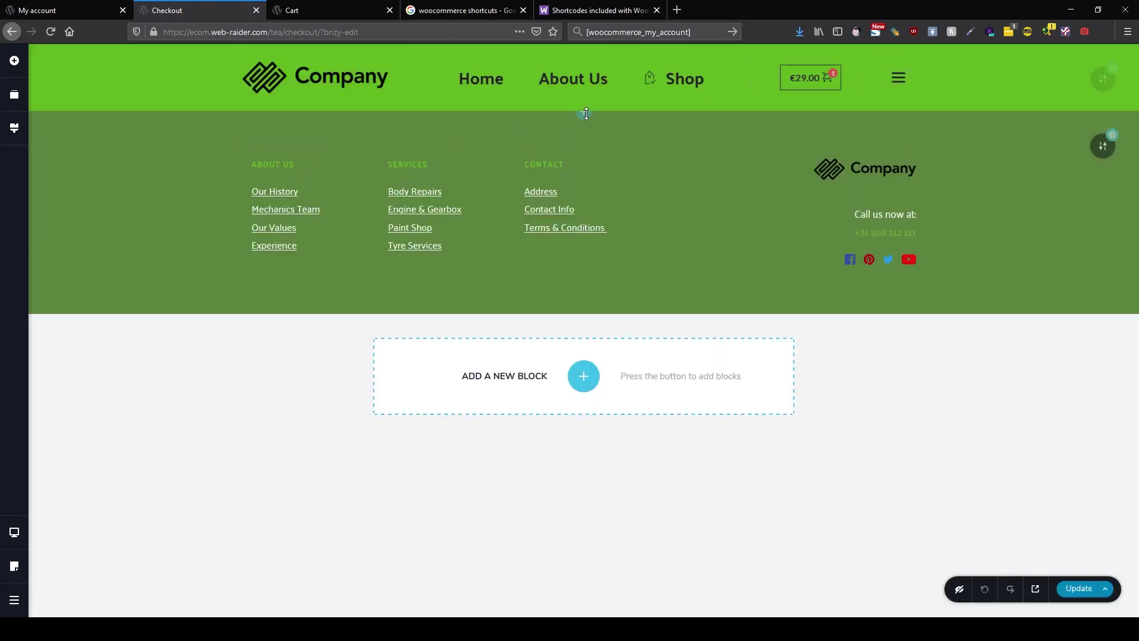
{"action": "left_click", "coordinate": [586, 116]}
{"action": "left_click", "coordinate": [667, 98]}
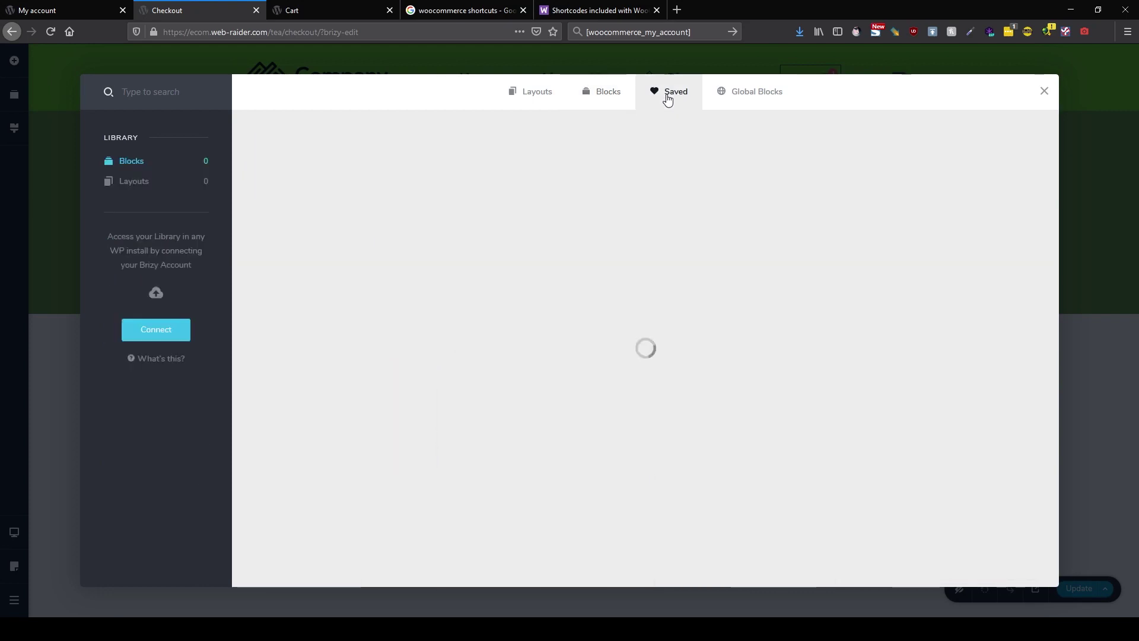
{"action": "left_click", "coordinate": [201, 189]}
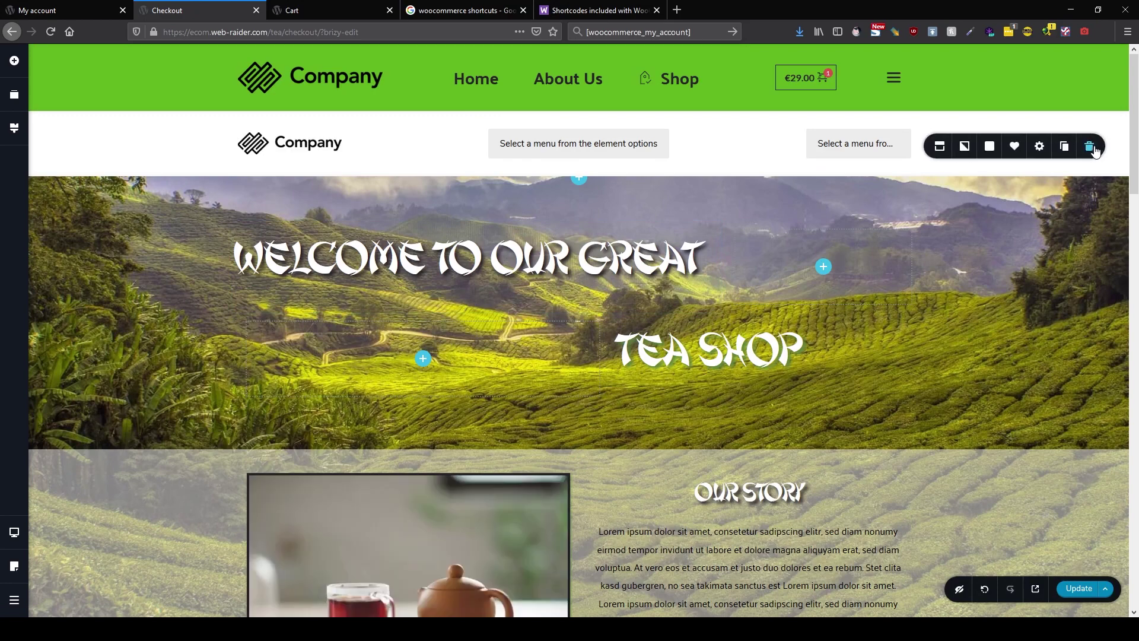
Delete the inserted layout's extra logo and menu block and all content blocks between the hero banner and the footer.
{"action": "left_click", "coordinate": [1096, 152]}
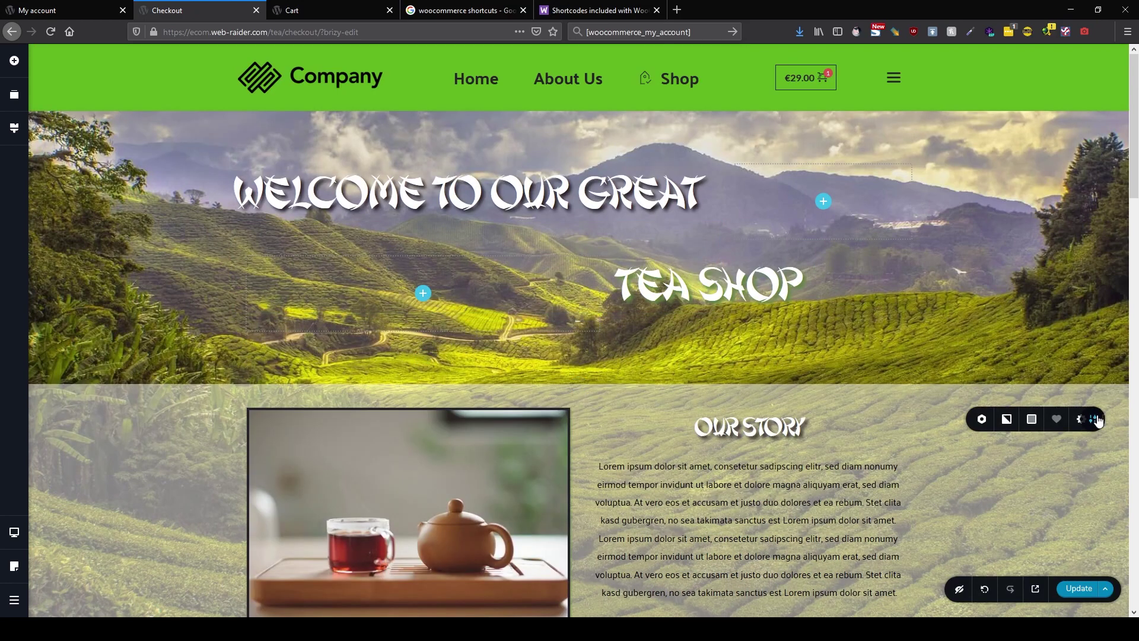
{"action": "left_click", "coordinate": [1095, 420]}
{"action": "left_click", "coordinate": [1095, 420]}
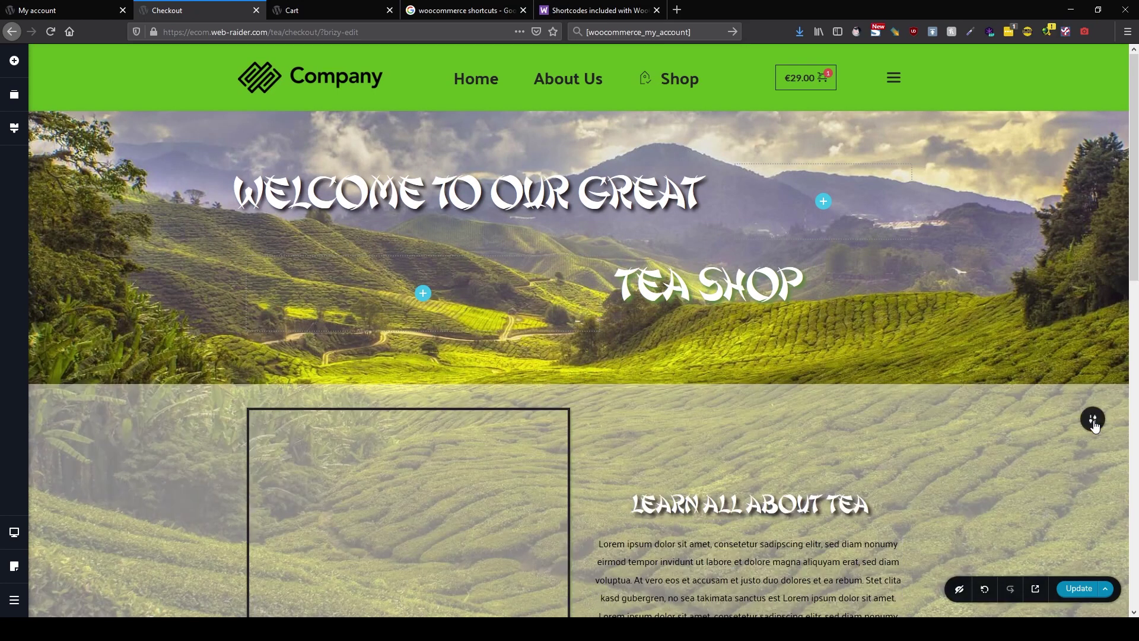
{"action": "left_click", "coordinate": [1095, 420]}
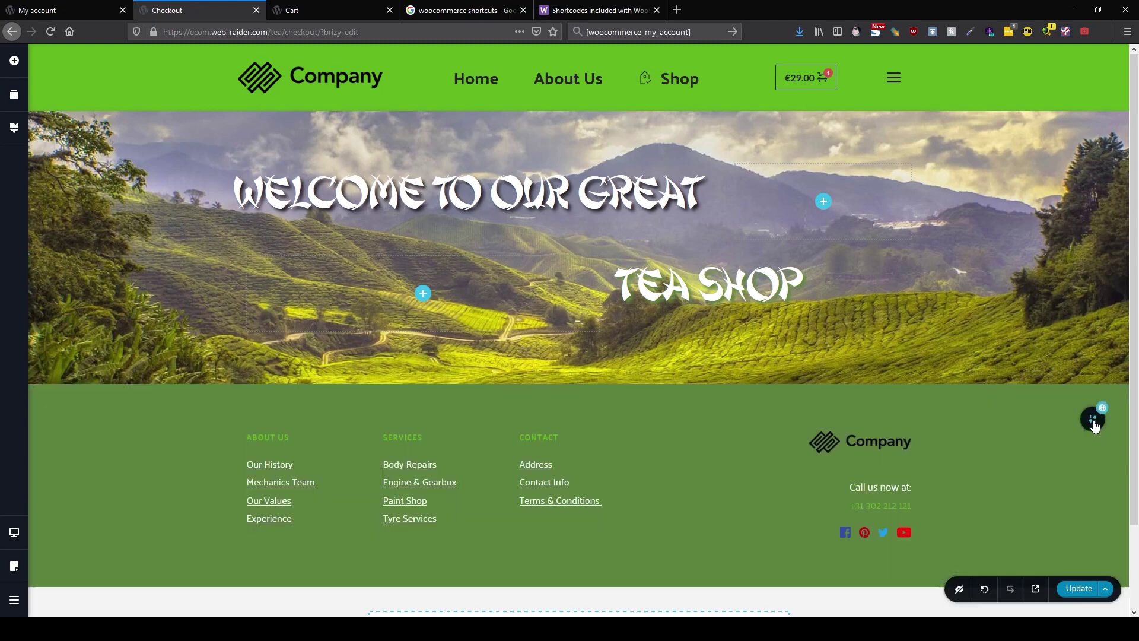
Delete the "Welcome to our great" heading and move the "Tea Shop" heading above the columns of the hero banner.
{"action": "left_click", "coordinate": [229, 164]}
{"action": "left_click", "coordinate": [293, 191]}
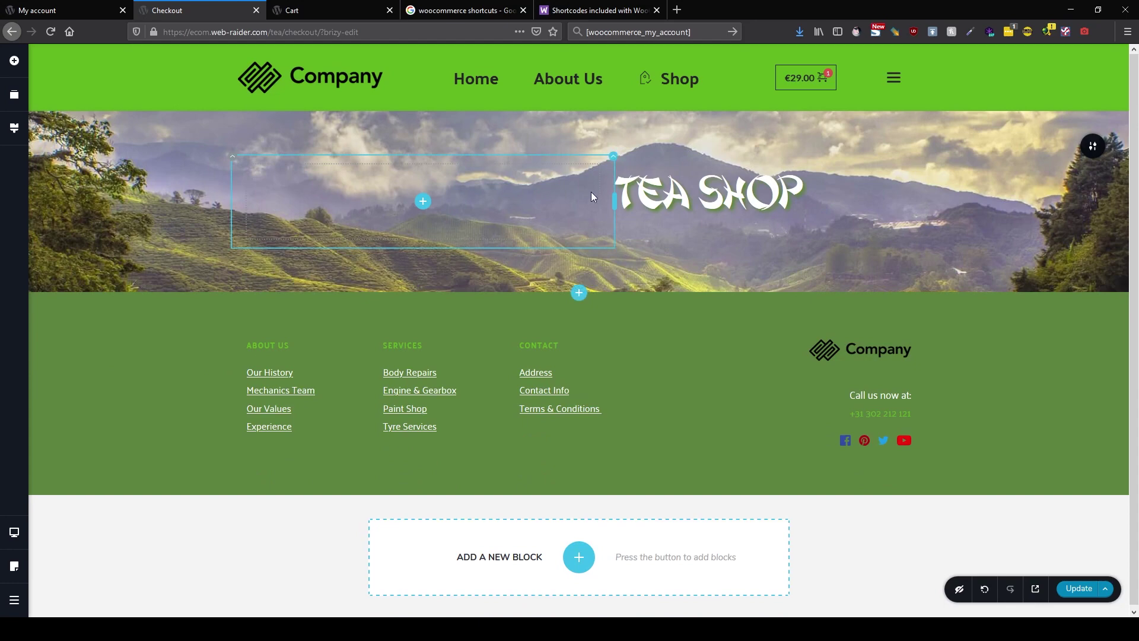
{"action": "left_click_drag", "start_coordinate": [650, 195], "coordinate": [590, 163]}
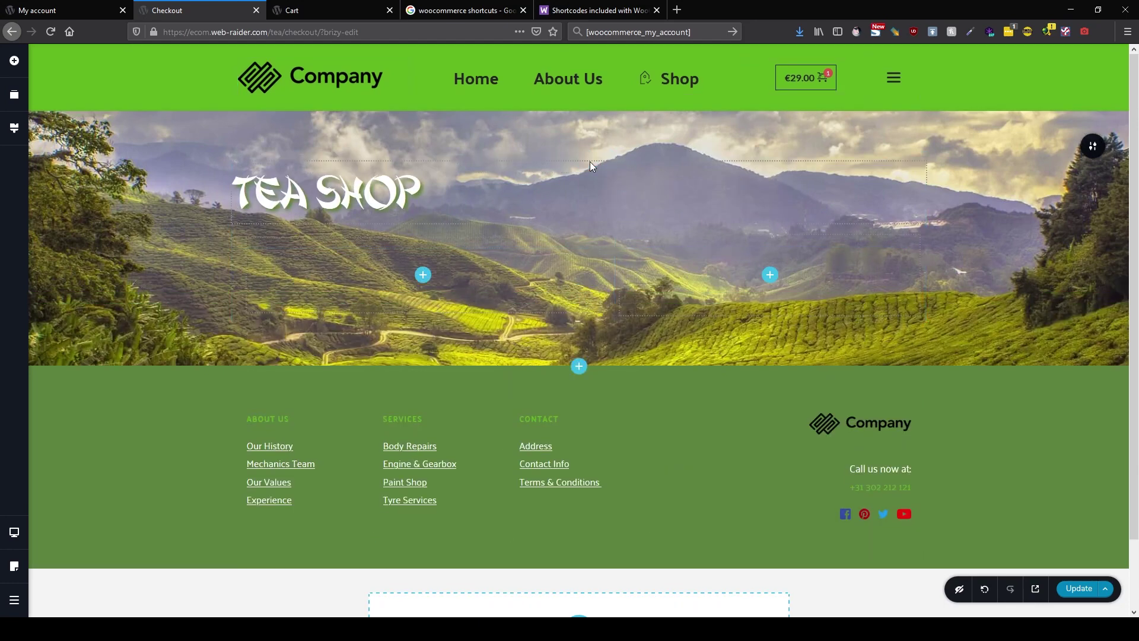
Replace the "Tea Shop" heading text in the hero banner with "CHECKOUT" and center the heading.
{"action": "left_click", "coordinate": [378, 187]}
{"action": "left_click_drag", "start_coordinate": [396, 189], "coordinate": [218, 190]}
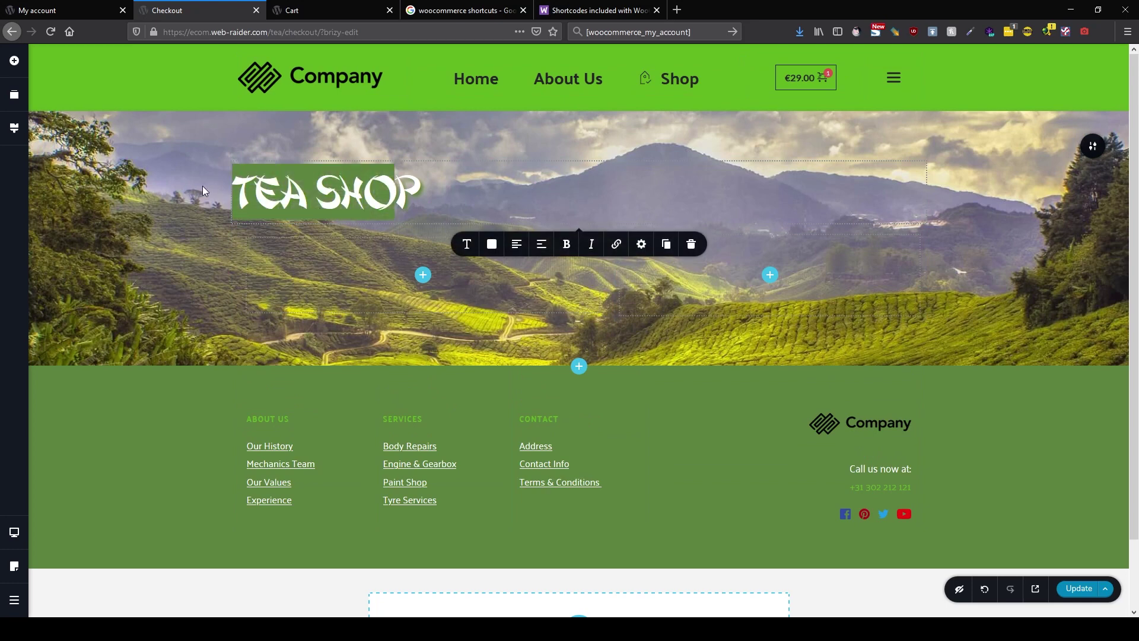
{"action": "type", "text": "CHECK"}
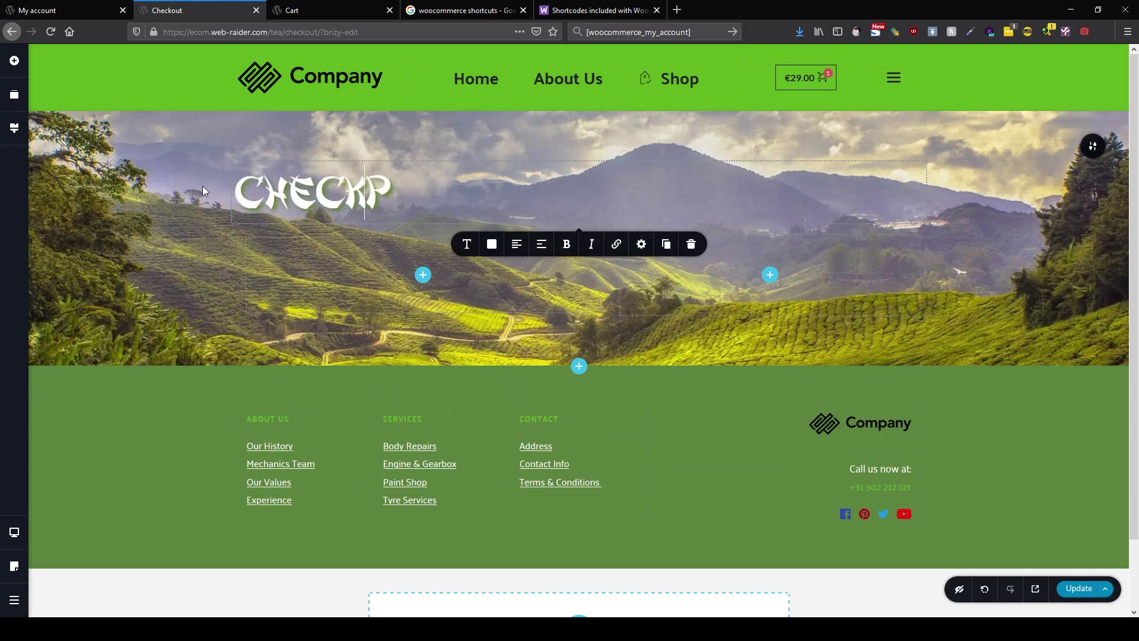
{"action": "type", "text": "OUT"}
{"action": "key", "text": "Delete"}
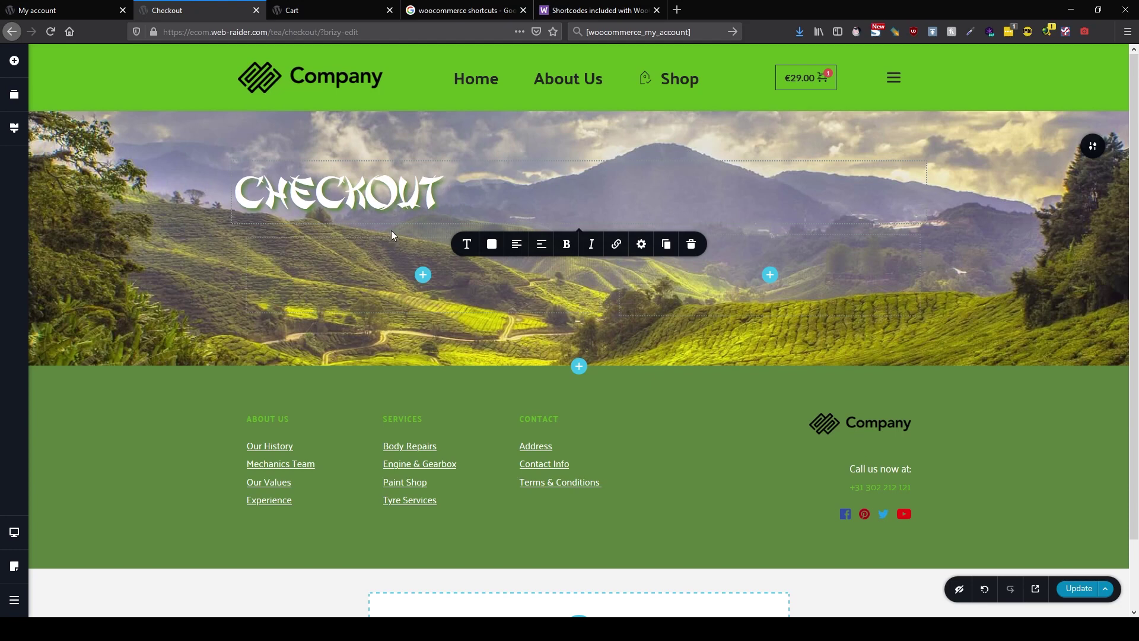
{"action": "left_click", "coordinate": [517, 245]}
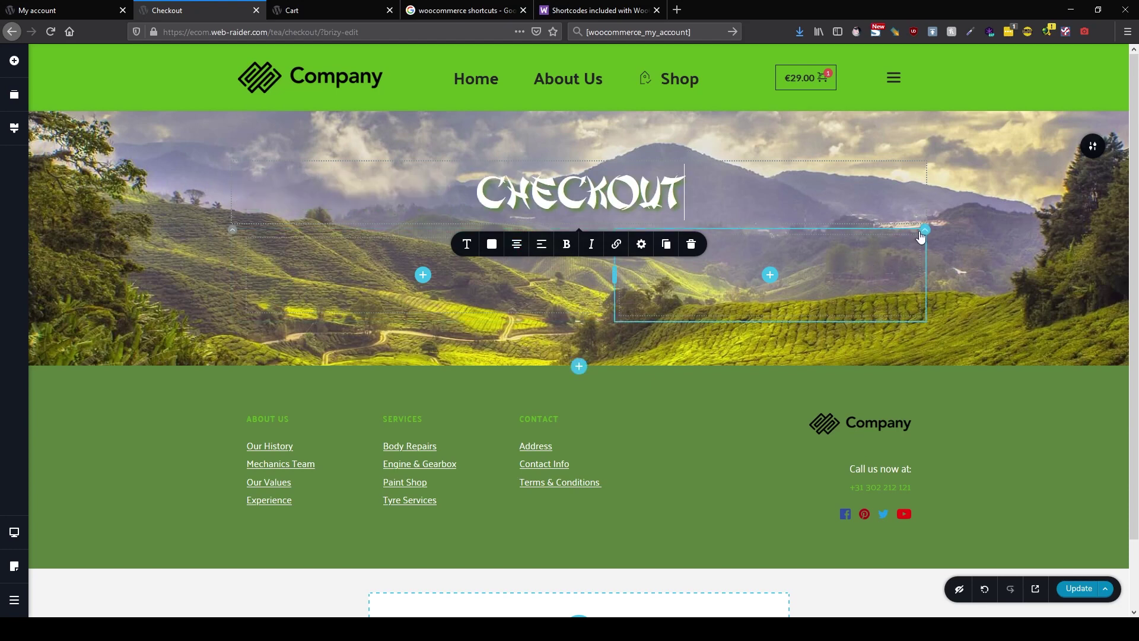
Delete the second column in the row below the heading and give the row a solid white (#FFFFFF) overlay.
{"action": "left_click", "coordinate": [920, 234]}
{"action": "left_click", "coordinate": [1000, 256]}
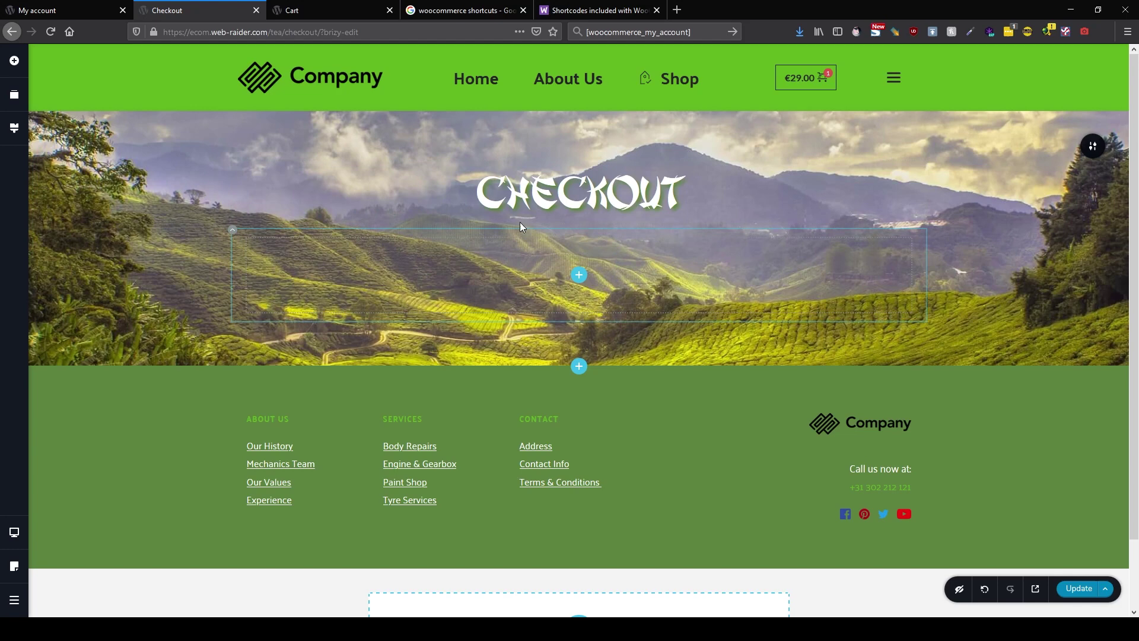
{"action": "left_click", "coordinate": [232, 229]}
{"action": "left_click", "coordinate": [196, 259]}
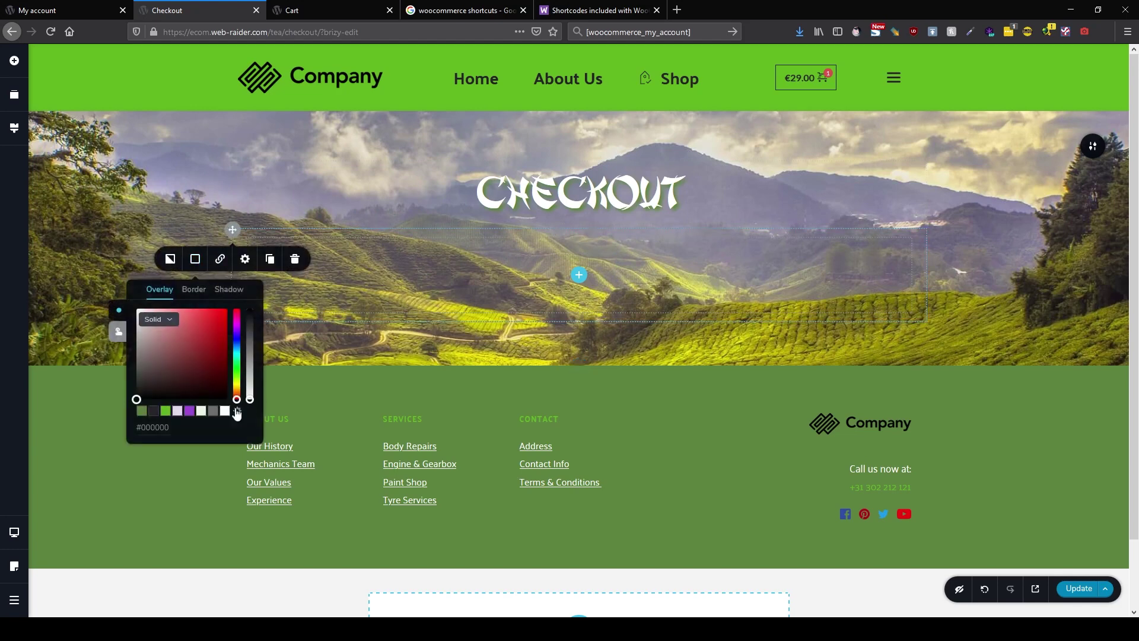
{"action": "left_click", "coordinate": [225, 410]}
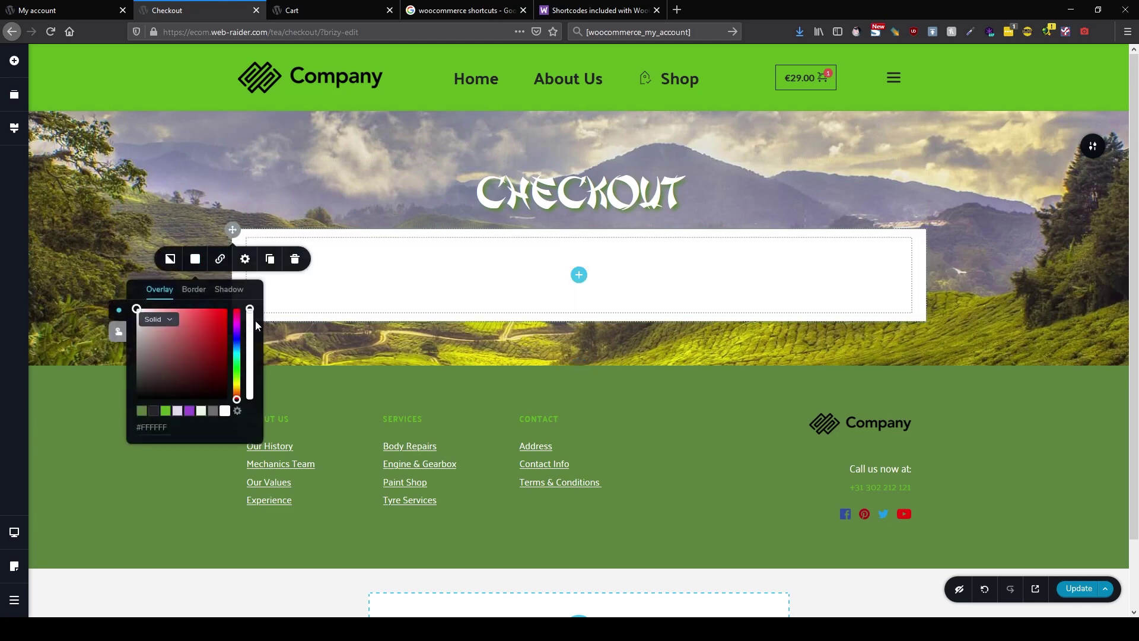
Add a border in the palette's near-black color and a bright green outset shadow to the white row.
{"action": "left_click", "coordinate": [191, 290]}
{"action": "left_click", "coordinate": [153, 410]}
{"action": "left_click", "coordinate": [229, 289]}
{"action": "left_click", "coordinate": [166, 410]}
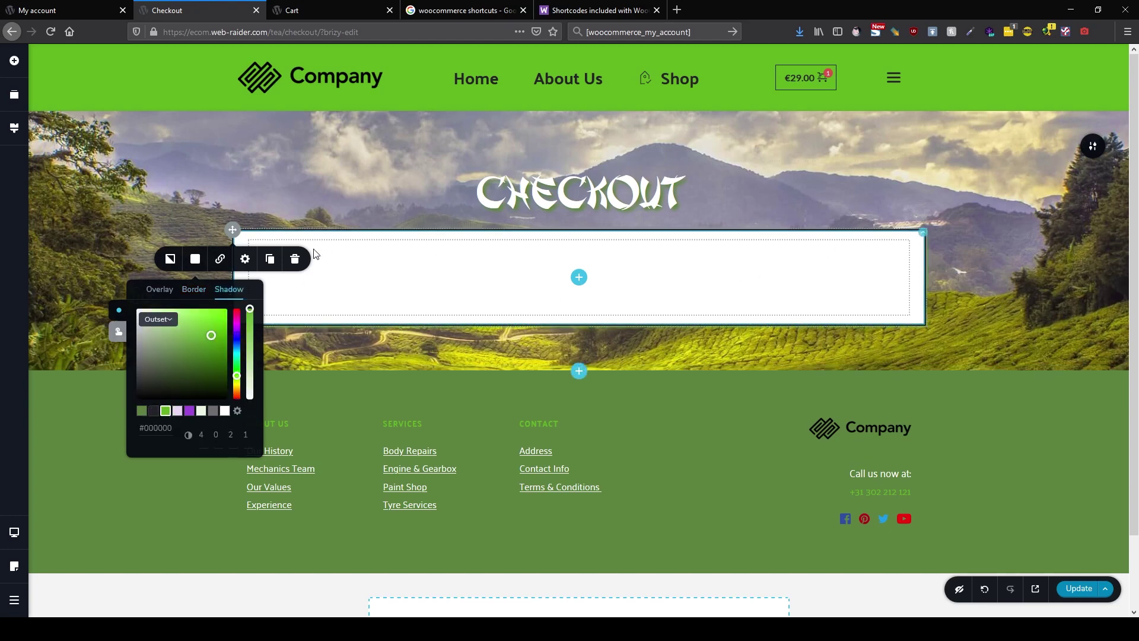
Round the corners of the white row with a 50 px radius.
{"action": "left_click", "coordinate": [245, 258]}
{"action": "left_click", "coordinate": [243, 350]}
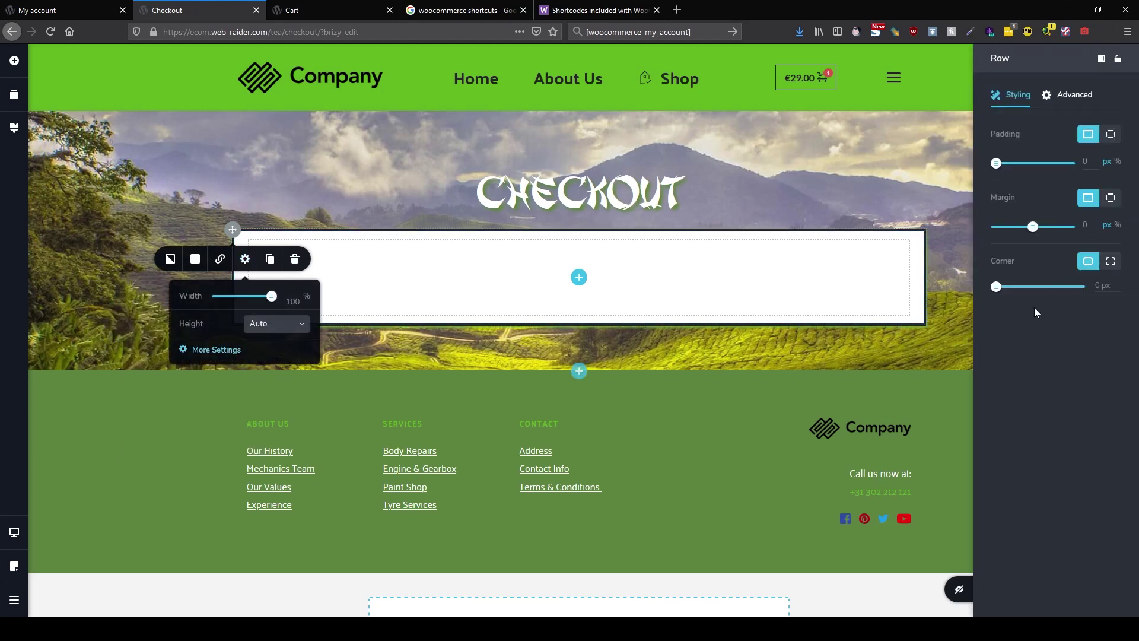
{"action": "double_click", "coordinate": [1091, 286]}
{"action": "type", "text": "50"}
{"action": "key", "text": "Return"}
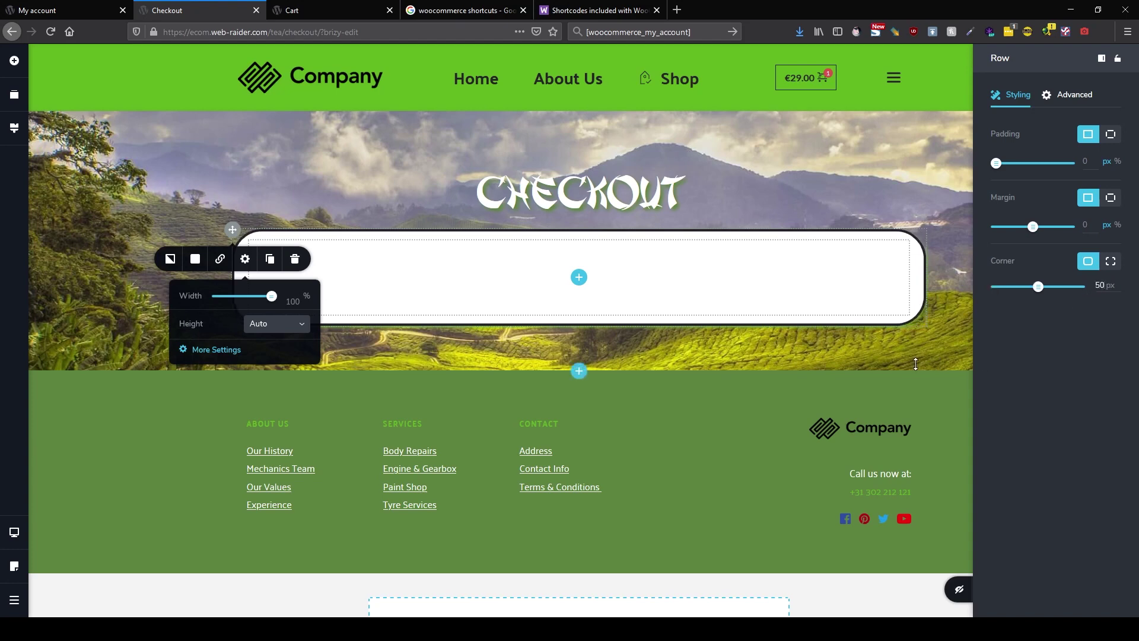
{"action": "left_click", "coordinate": [678, 287]}
Insert a WordPress Shortcode element into the white row and paste [woocommerce_checkout] as its shortcode.
{"action": "left_click", "coordinate": [14, 63]}
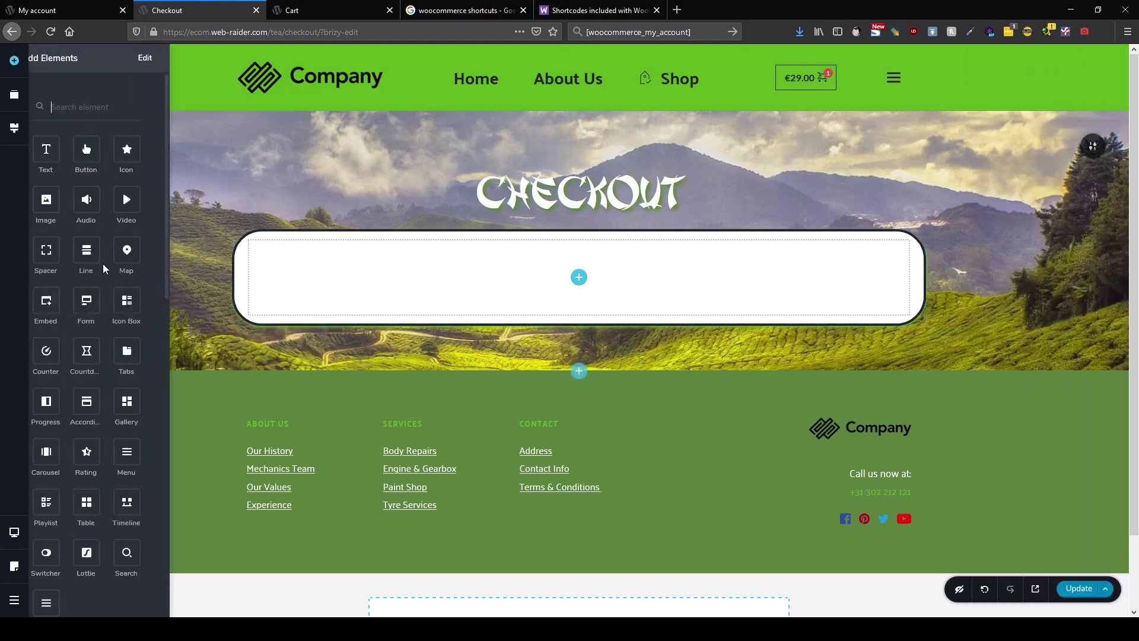
{"action": "scroll", "coordinate": [118, 451], "scroll_direction": "down", "scroll_amount": 15}
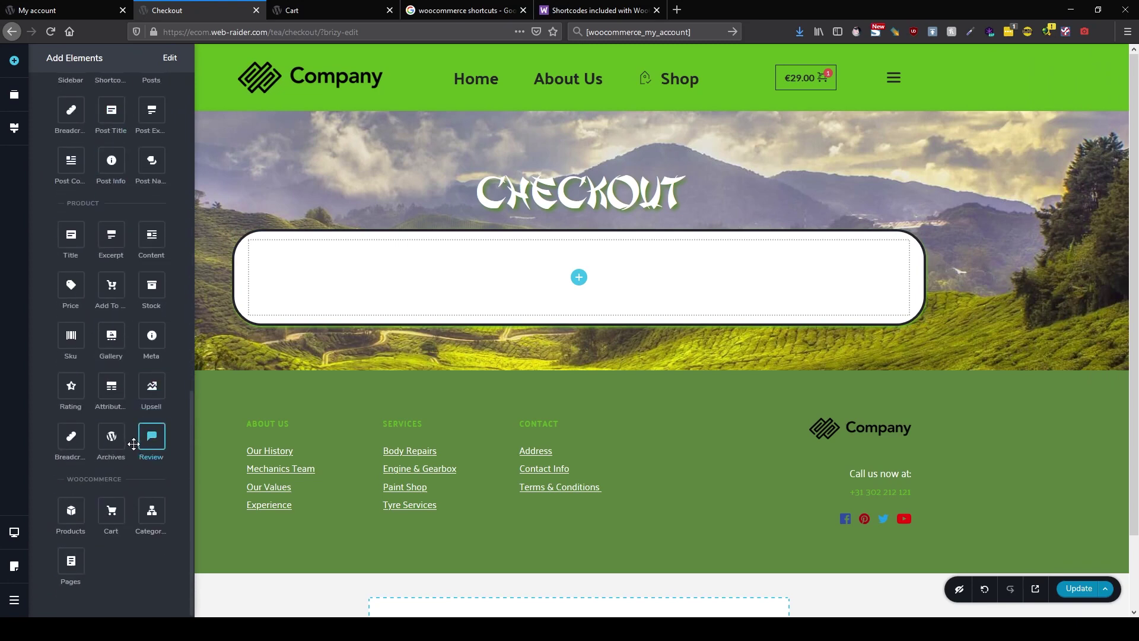
{"action": "scroll", "coordinate": [121, 107], "scroll_direction": "up", "scroll_amount": 3}
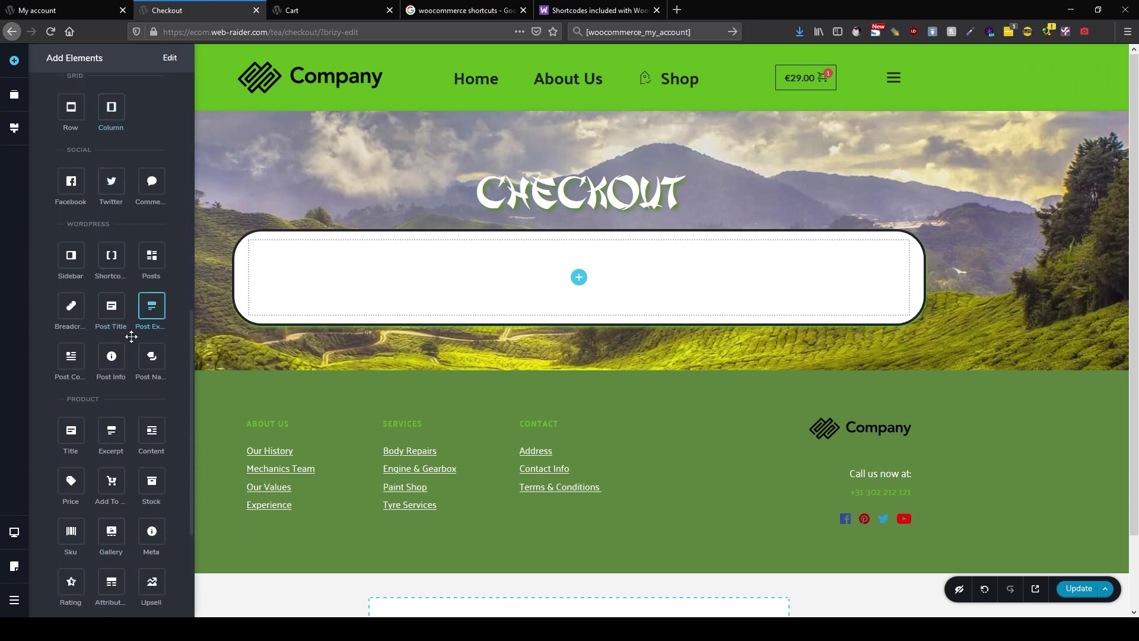
{"action": "left_click_drag", "start_coordinate": [111, 255], "coordinate": [445, 261]}
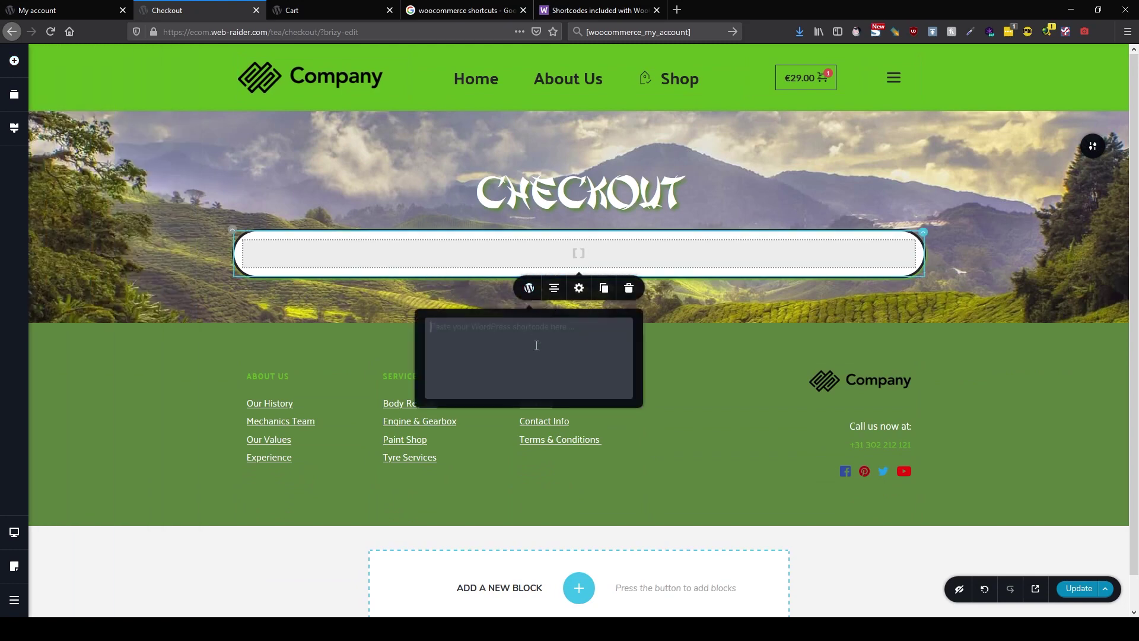
{"action": "key", "text": "ctrl+v"}
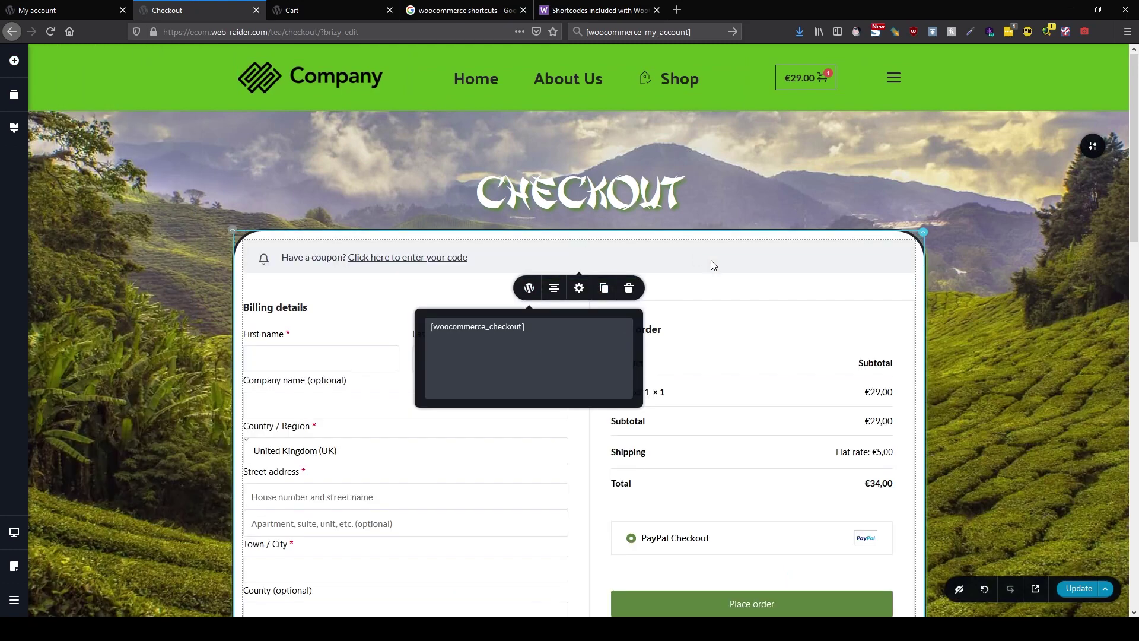
Examine the rendered checkout form in the editor, from the coupon notice down through the billing and shipping fields.
{"action": "left_click", "coordinate": [713, 265]}
{"action": "scroll", "coordinate": [732, 358], "scroll_direction": "down", "scroll_amount": 5}
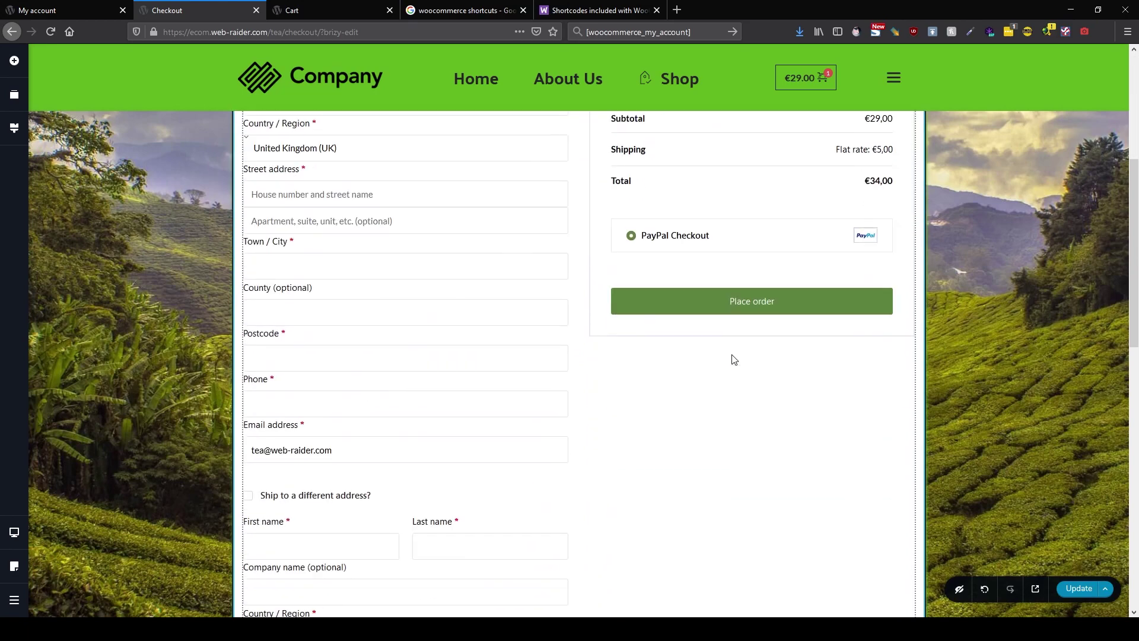
{"action": "scroll", "coordinate": [421, 356], "scroll_direction": "down", "scroll_amount": 9}
{"action": "scroll", "coordinate": [537, 359], "scroll_direction": "up", "scroll_amount": 5}
{"action": "scroll", "coordinate": [537, 359], "scroll_direction": "up", "scroll_amount": 4}
{"action": "scroll", "coordinate": [747, 300], "scroll_direction": "up", "scroll_amount": 4}
{"action": "scroll", "coordinate": [750, 313], "scroll_direction": "up", "scroll_amount": 1}
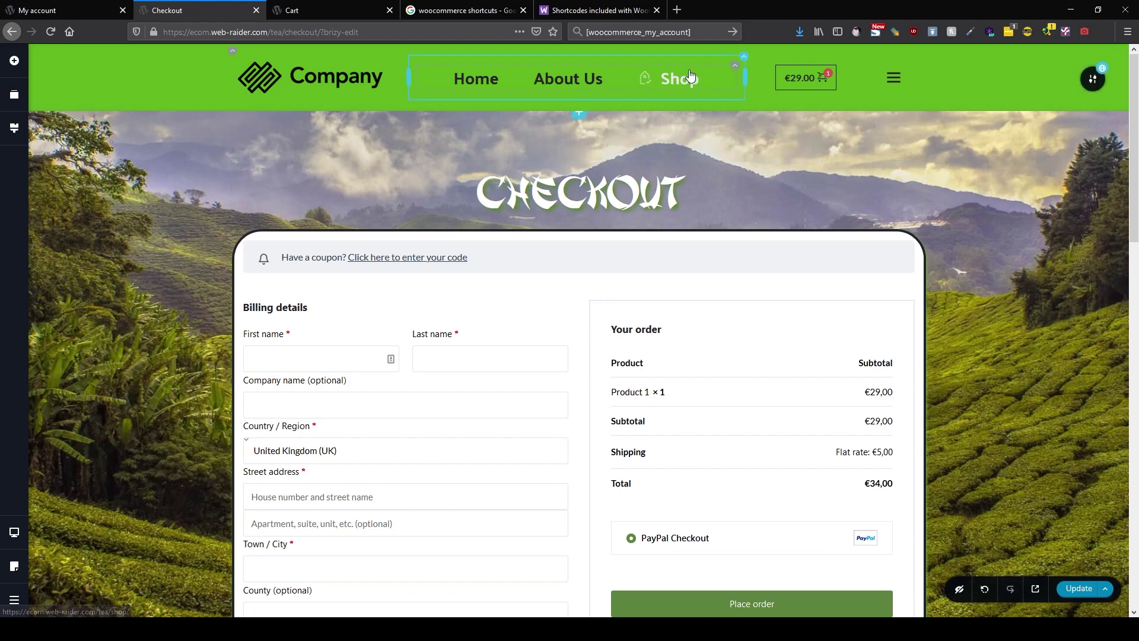
{"action": "left_click", "coordinate": [796, 81]}
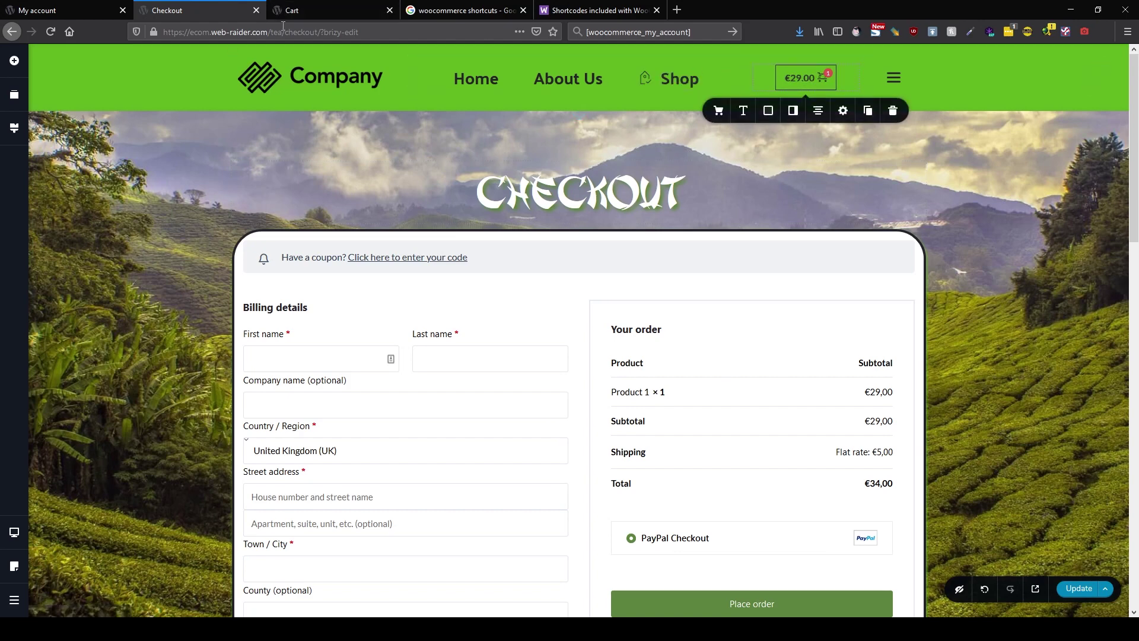
Open the shop's live home page and go to the checkout from the header's mini cart.
{"action": "left_click_drag", "start_coordinate": [288, 32], "coordinate": [436, 36]}
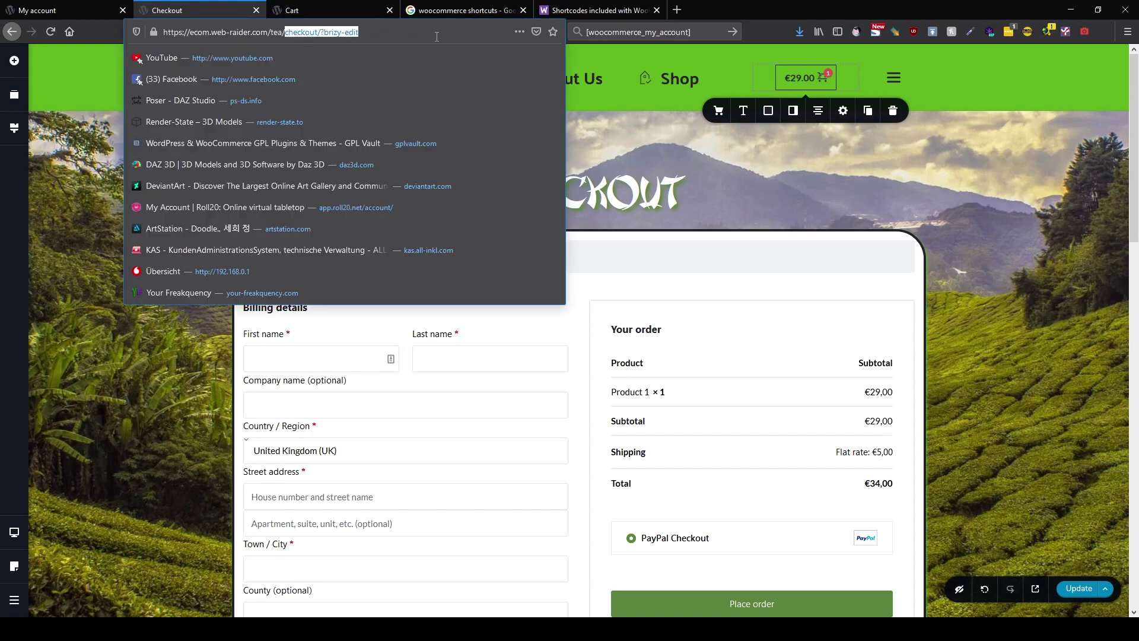
{"action": "key", "text": "BackSpace"}
{"action": "key", "text": "Return"}
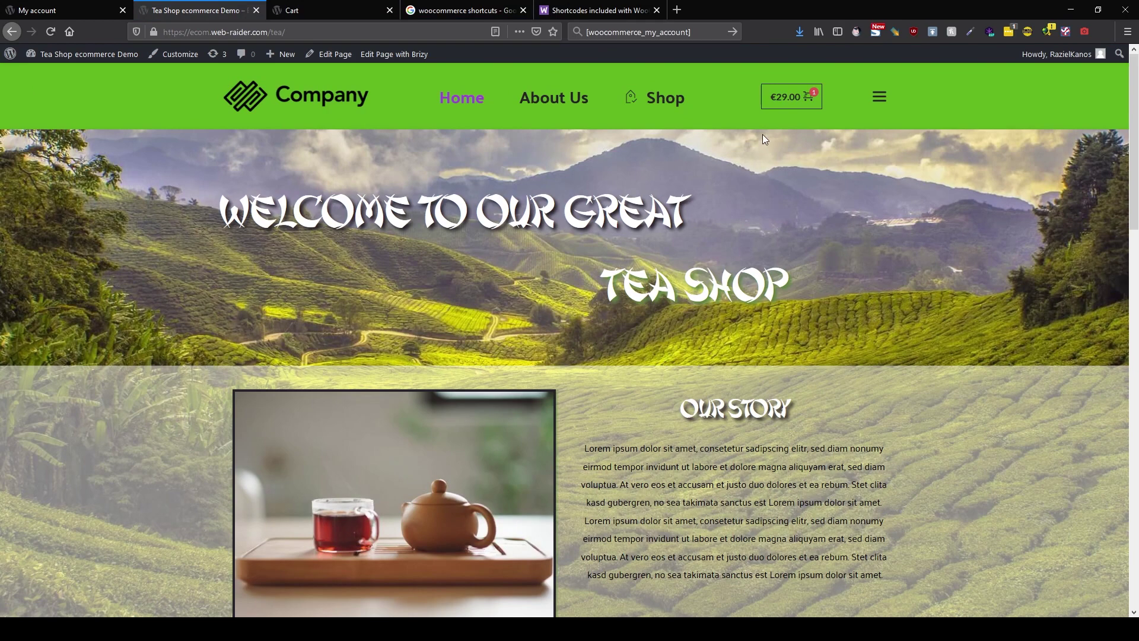
{"action": "left_click", "coordinate": [789, 100]}
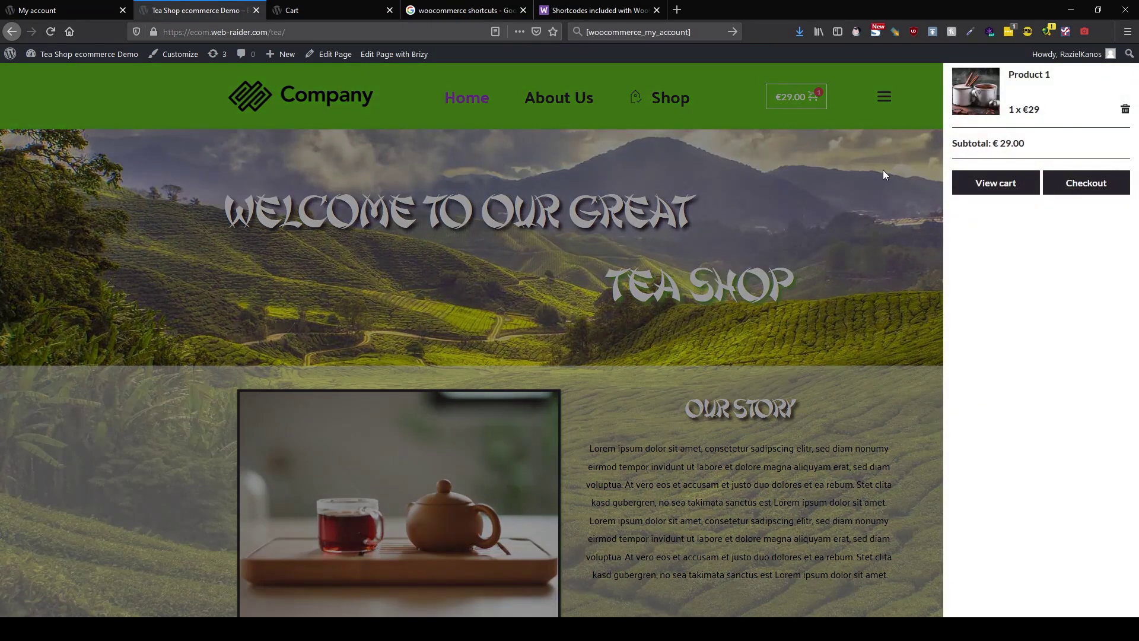
{"action": "left_click", "coordinate": [1095, 184]}
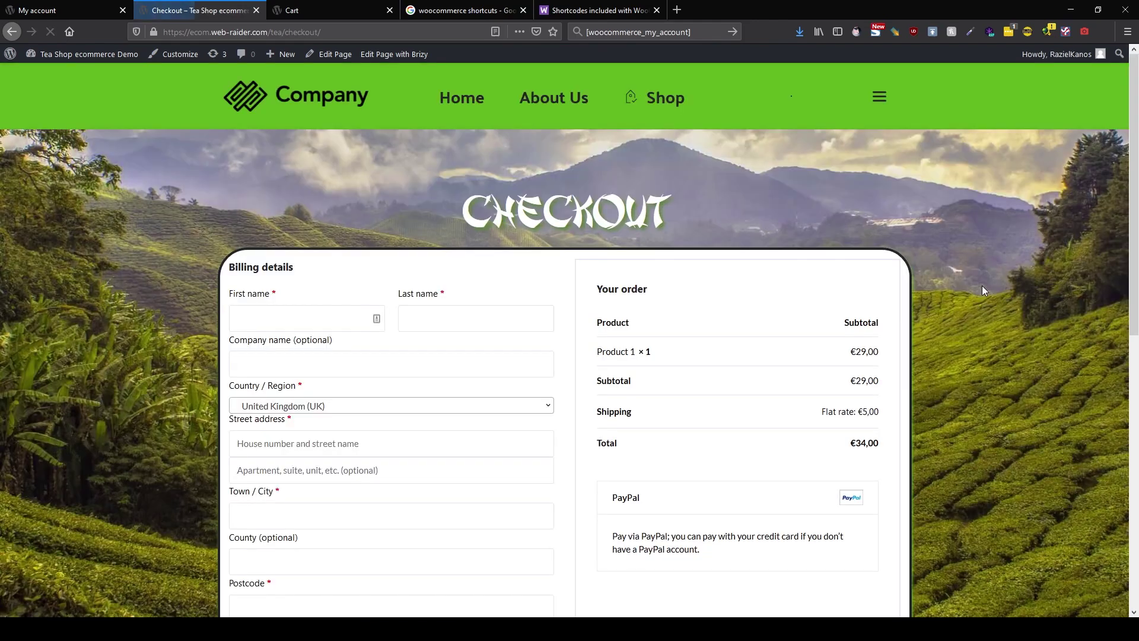
Examine the live Checkout page from the billing details and order summary down to the footer.
{"action": "scroll", "coordinate": [949, 286], "scroll_direction": "down", "scroll_amount": 10}
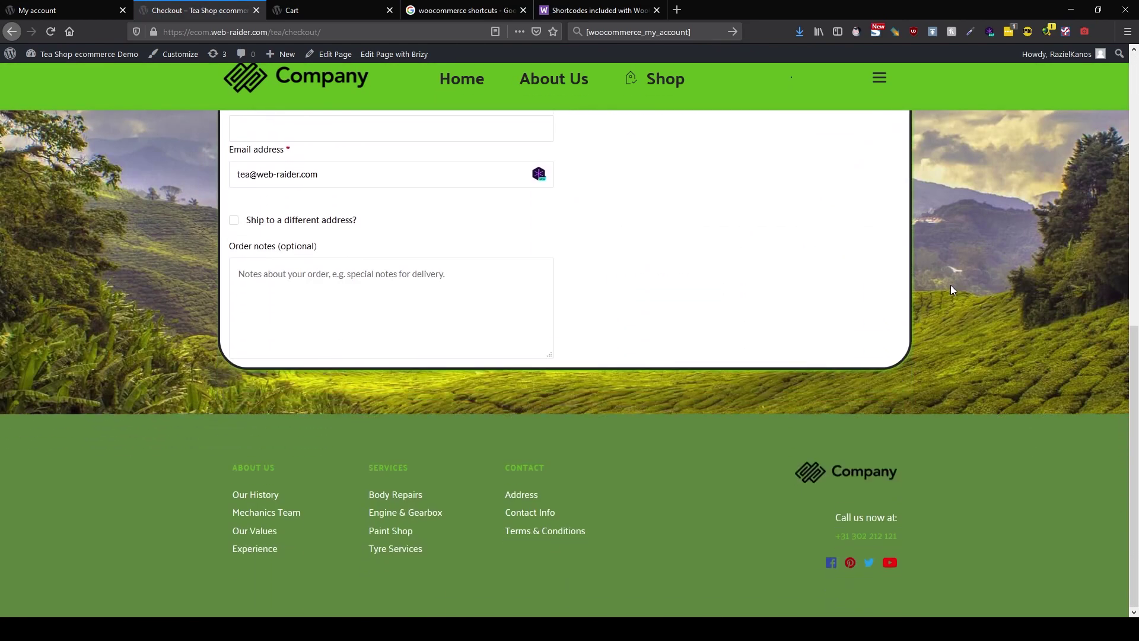
{"action": "scroll", "coordinate": [950, 289], "scroll_direction": "up", "scroll_amount": 10}
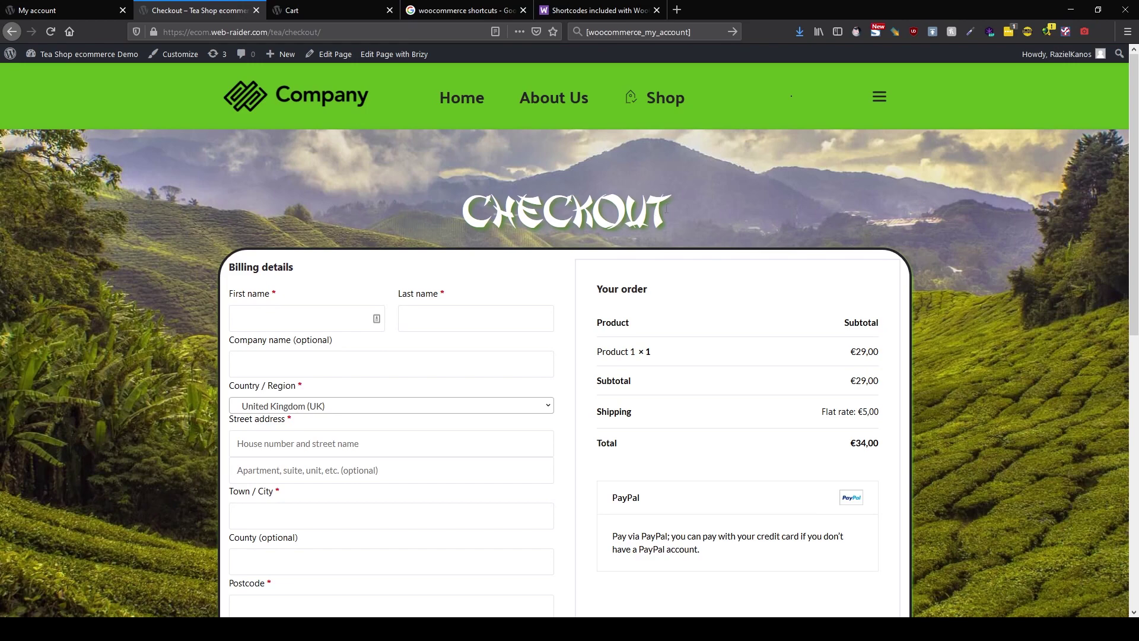
{"action": "scroll", "coordinate": [368, 343], "scroll_direction": "down", "scroll_amount": 4}
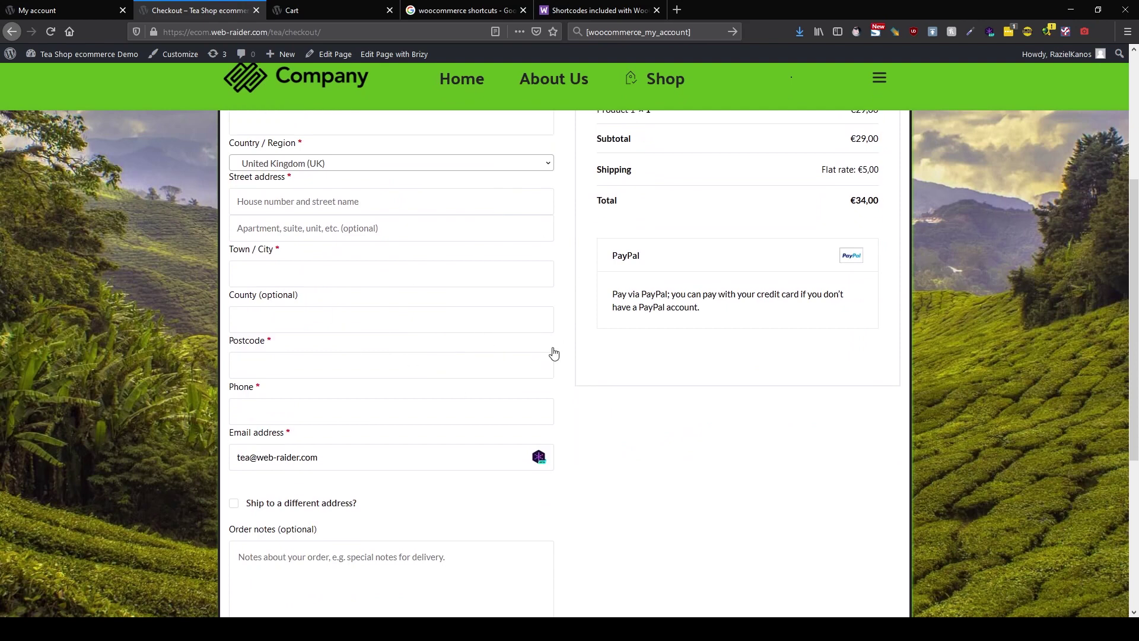
{"action": "scroll", "coordinate": [554, 353], "scroll_direction": "down", "scroll_amount": 2}
{"action": "scroll", "coordinate": [554, 351], "scroll_direction": "up", "scroll_amount": 6}
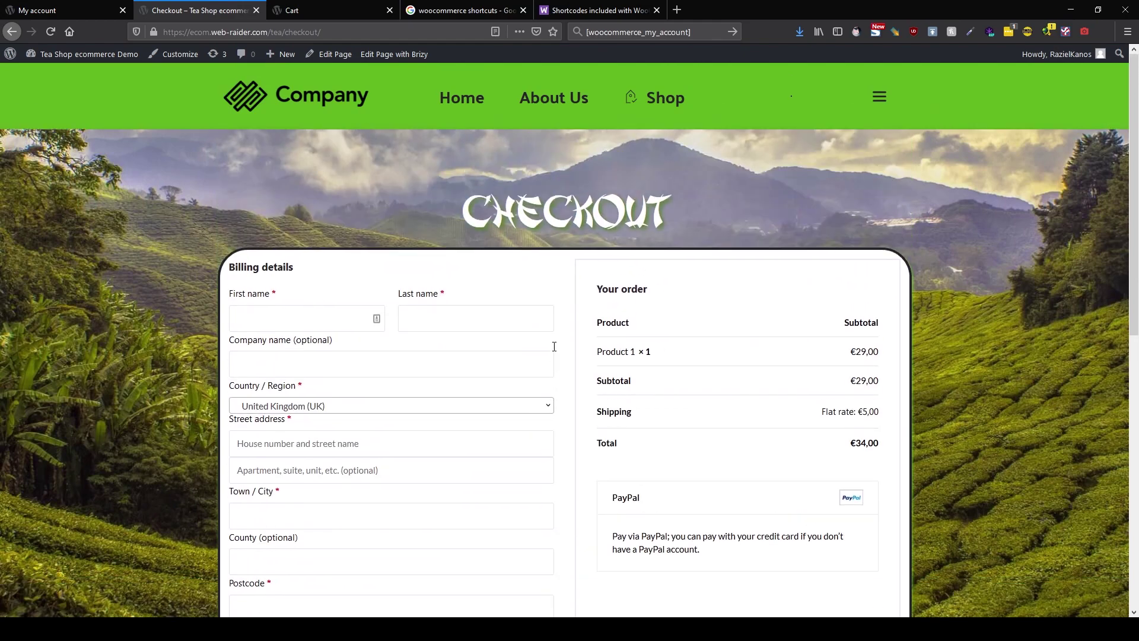
Open the live Shop page and look through its product grid and the detailed mug listings.
{"action": "left_click", "coordinate": [662, 98]}
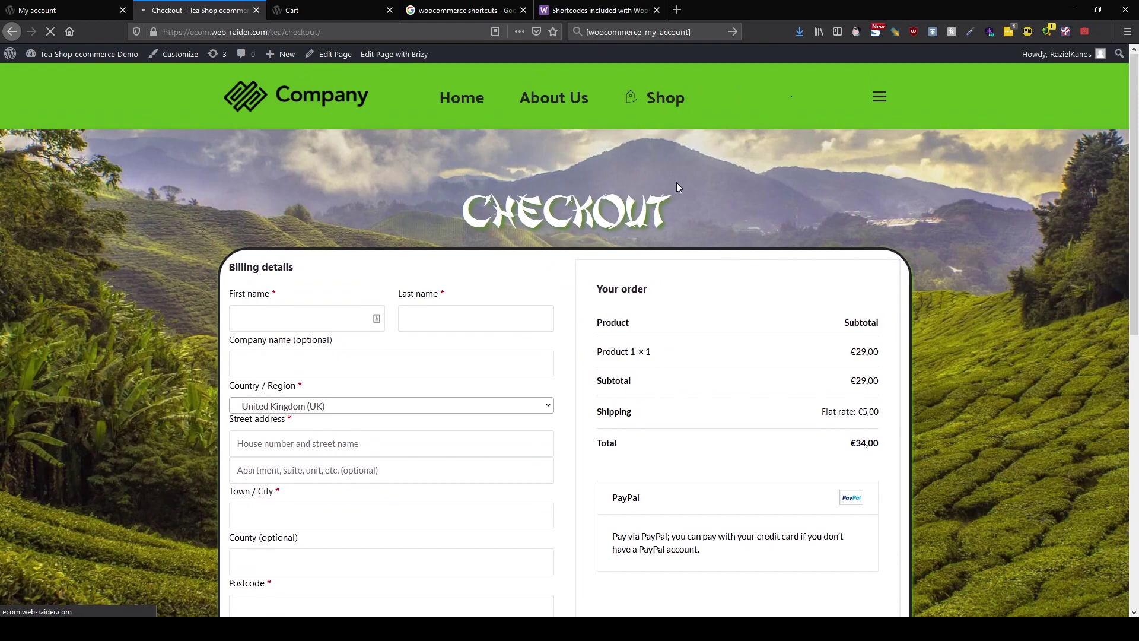
{"action": "scroll", "coordinate": [724, 332], "scroll_direction": "down", "scroll_amount": 3}
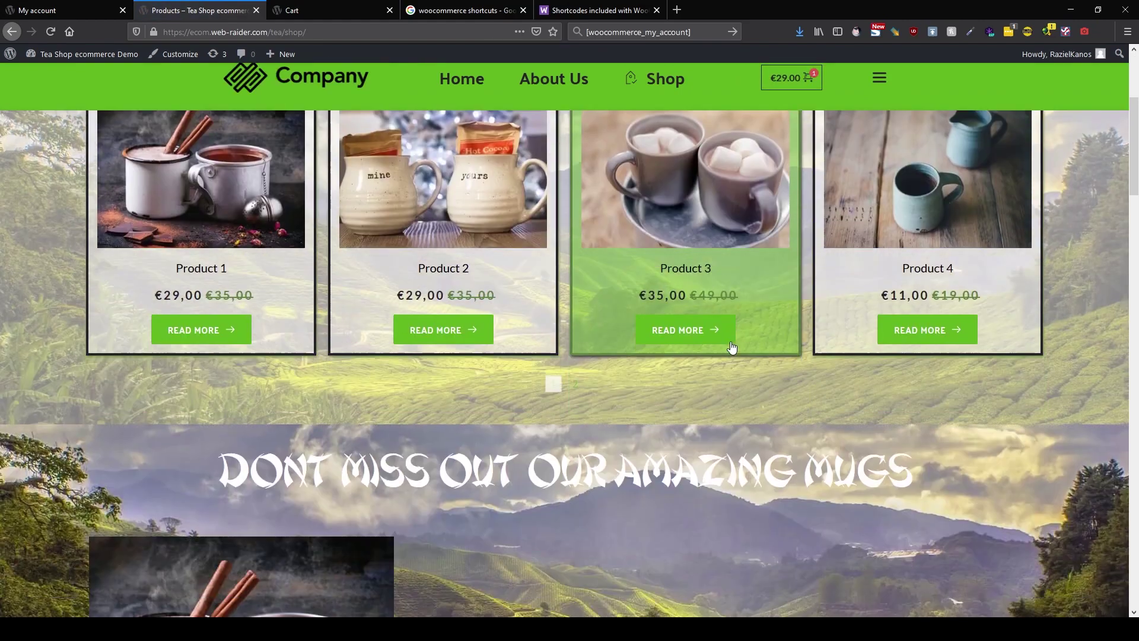
{"action": "scroll", "coordinate": [731, 341], "scroll_direction": "down", "scroll_amount": 12}
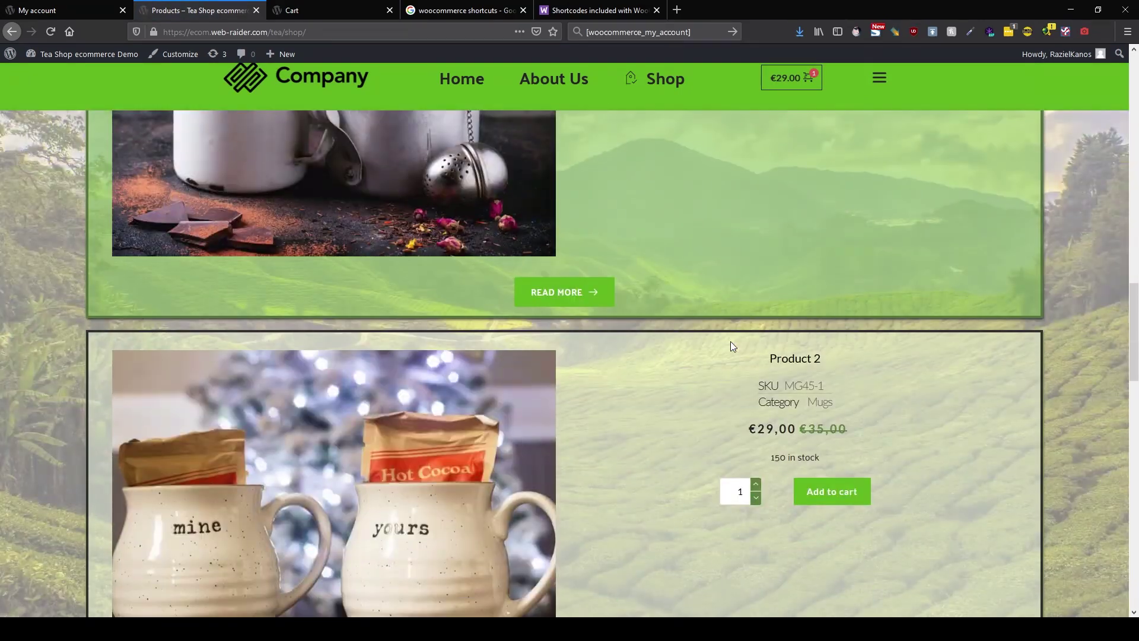
{"action": "scroll", "coordinate": [730, 341], "scroll_direction": "down", "scroll_amount": 8}
{"action": "scroll", "coordinate": [730, 342], "scroll_direction": "down", "scroll_amount": 6}
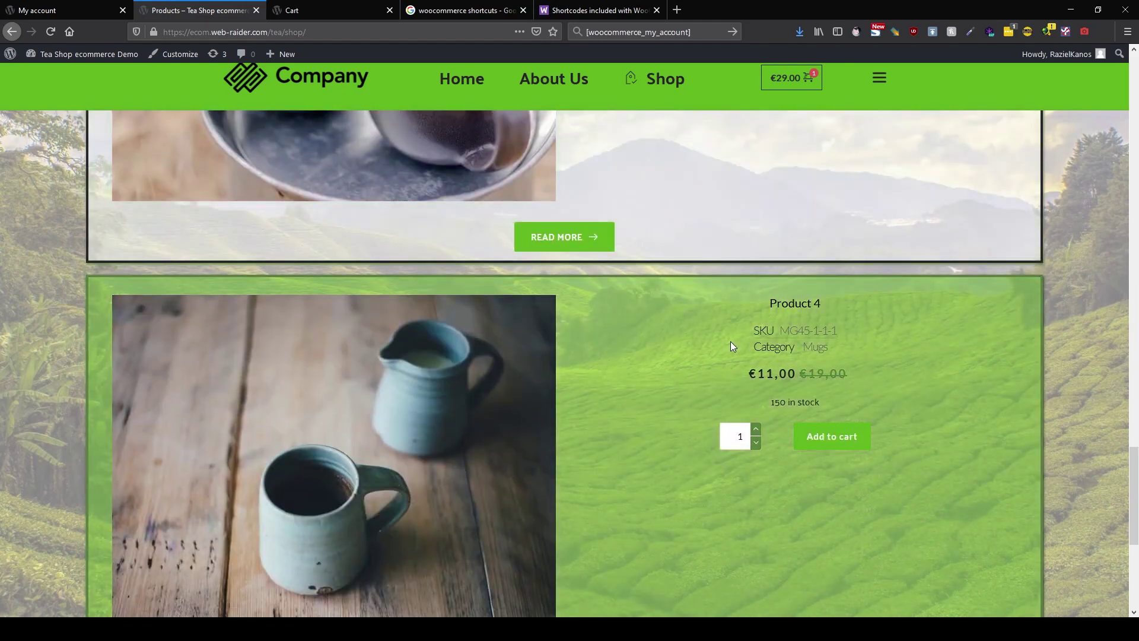